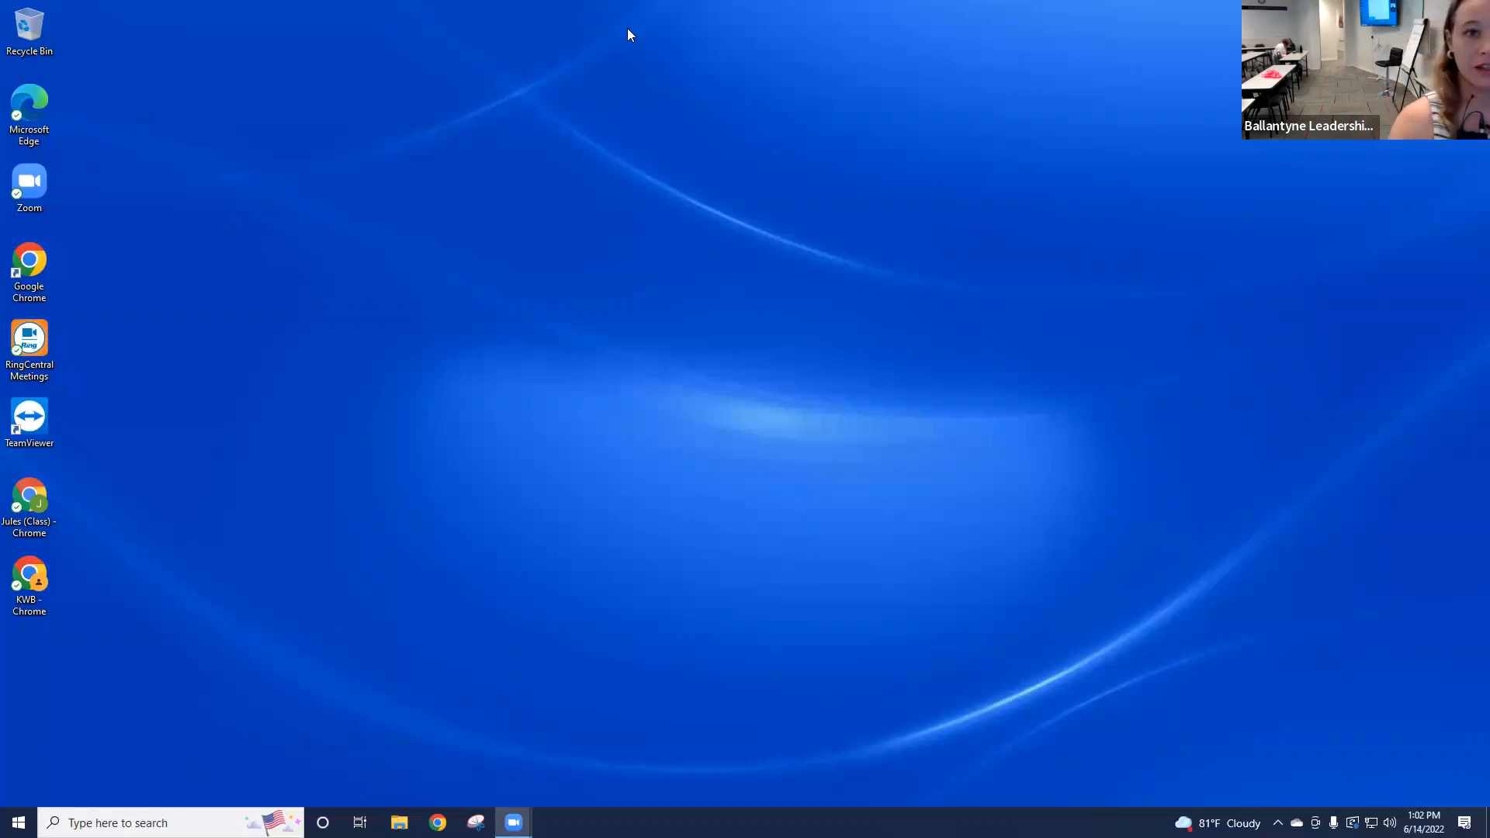
Step: Launch Google Chrome from the taskbar and open a Guest mode window
left_click(438, 822)
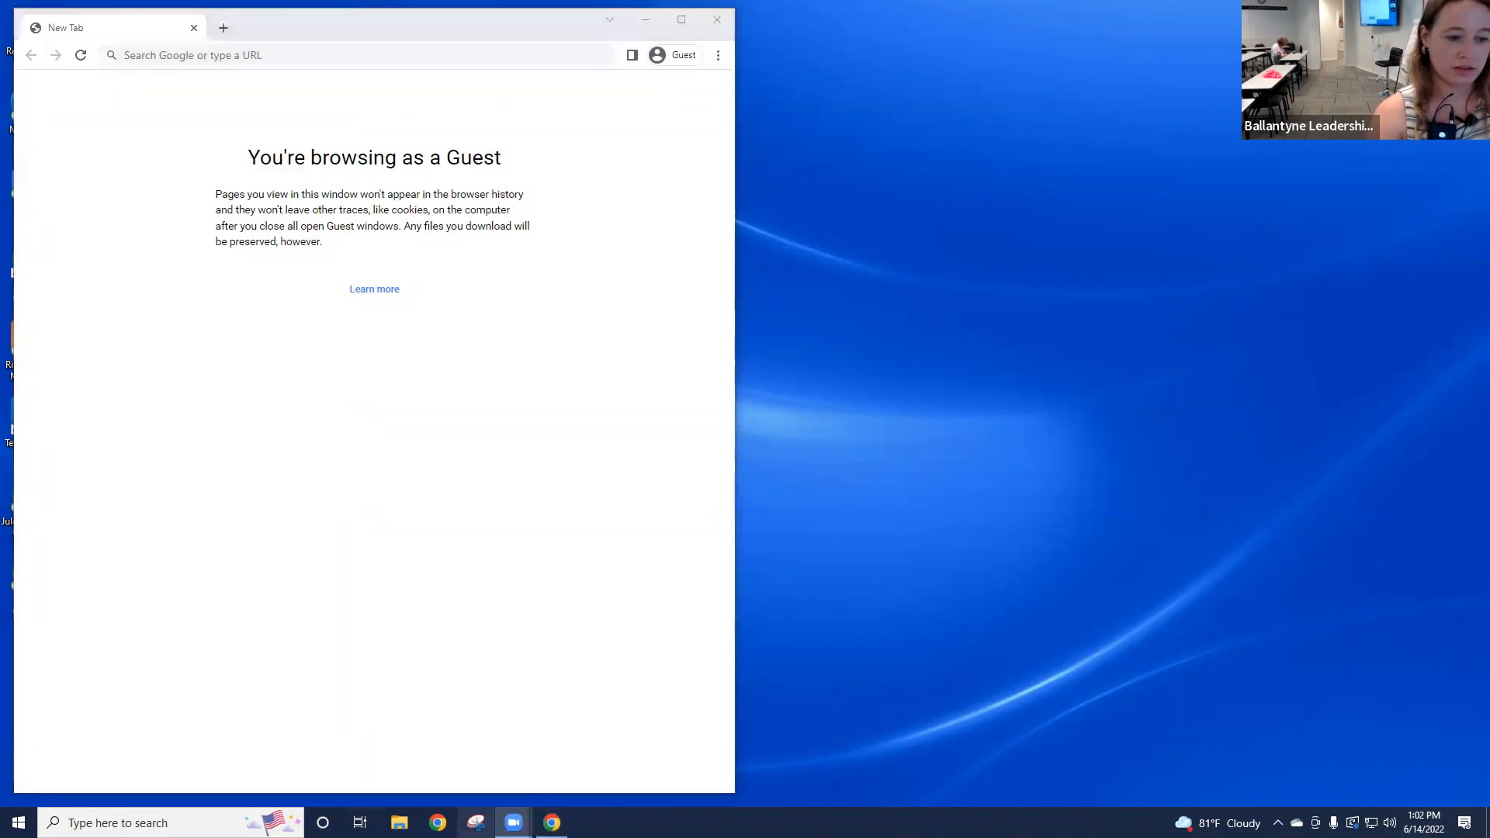
mouse_move(512, 808)
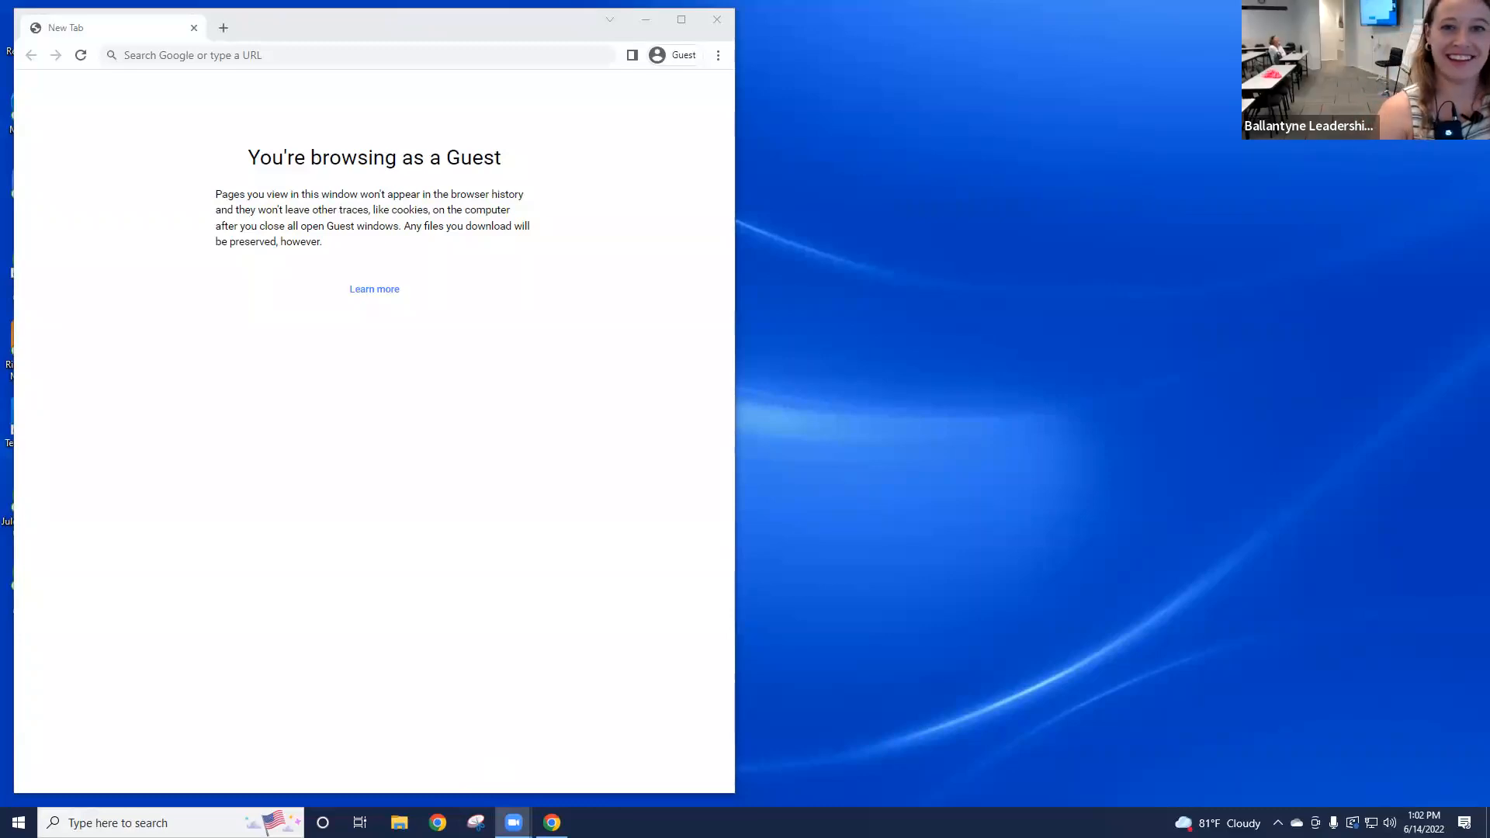
Step: Widen the Chrome window and enter agent.kw.com in the address bar
left_click(233, 55)
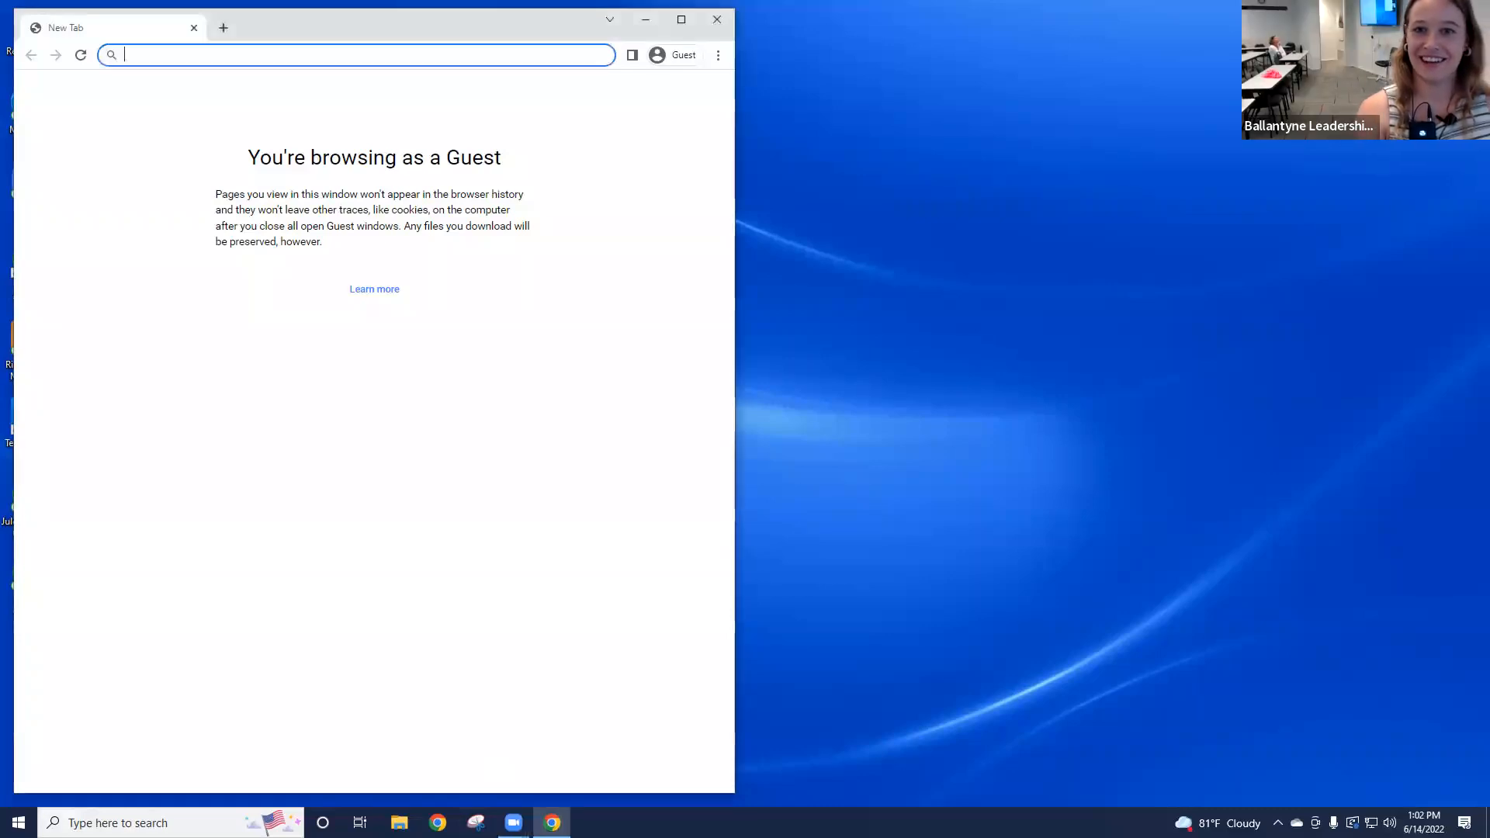
left_click(736, 343)
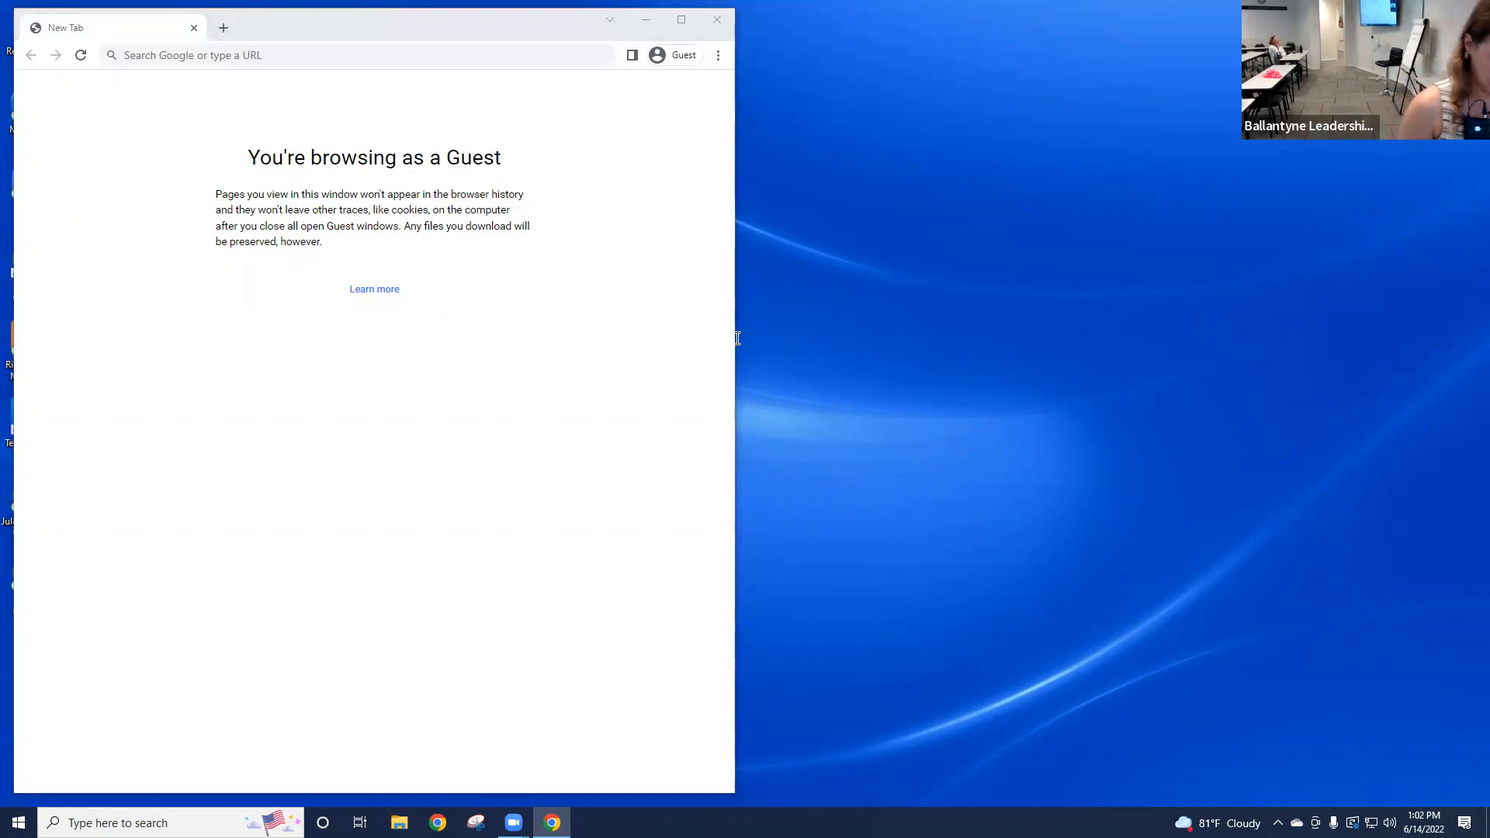
left_click(737, 338)
type("agent")
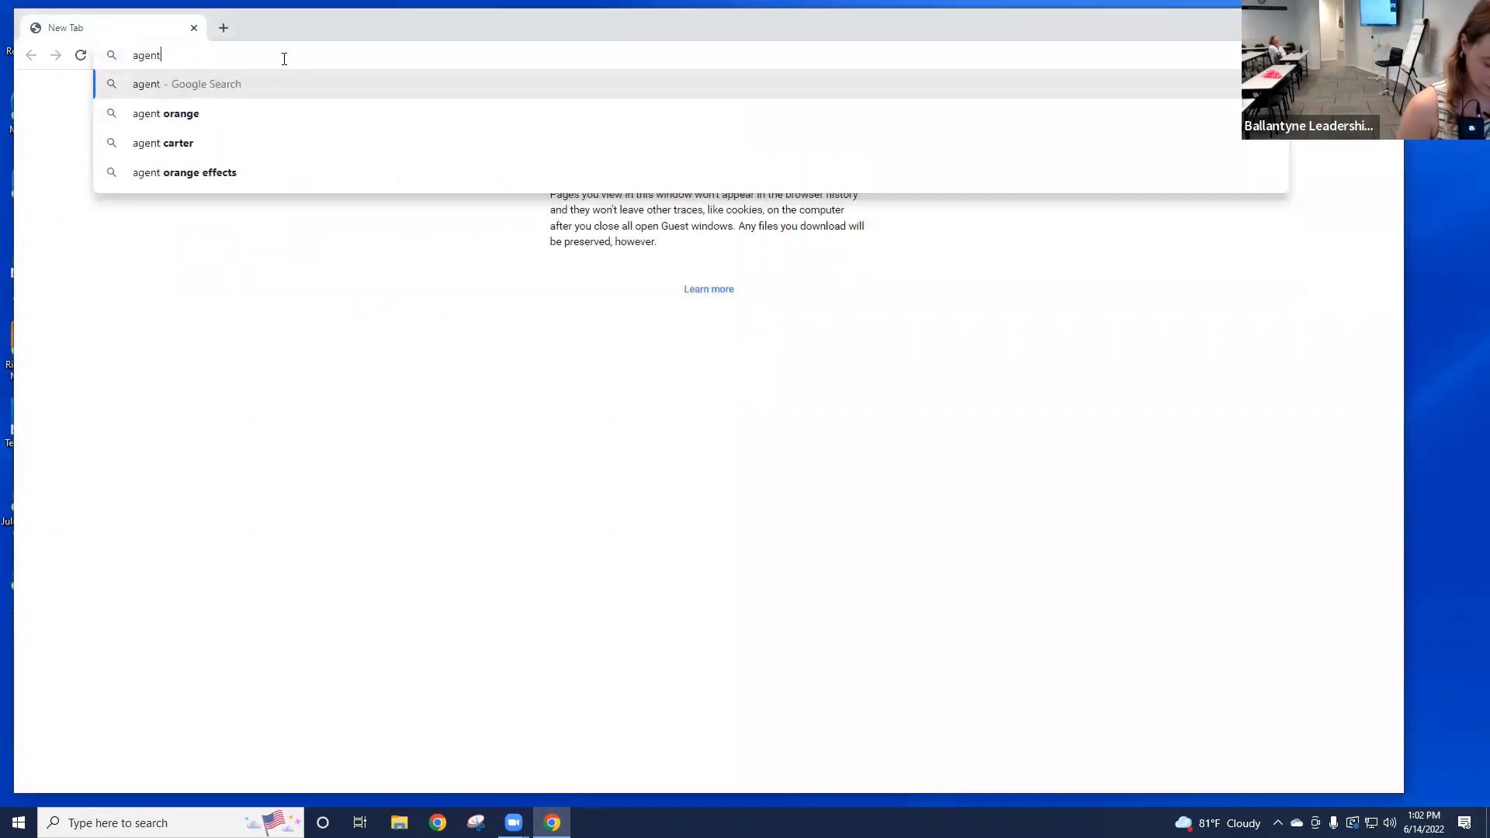
type(".kw.c m")
key("BackSpace")
type("om")
key("Return")
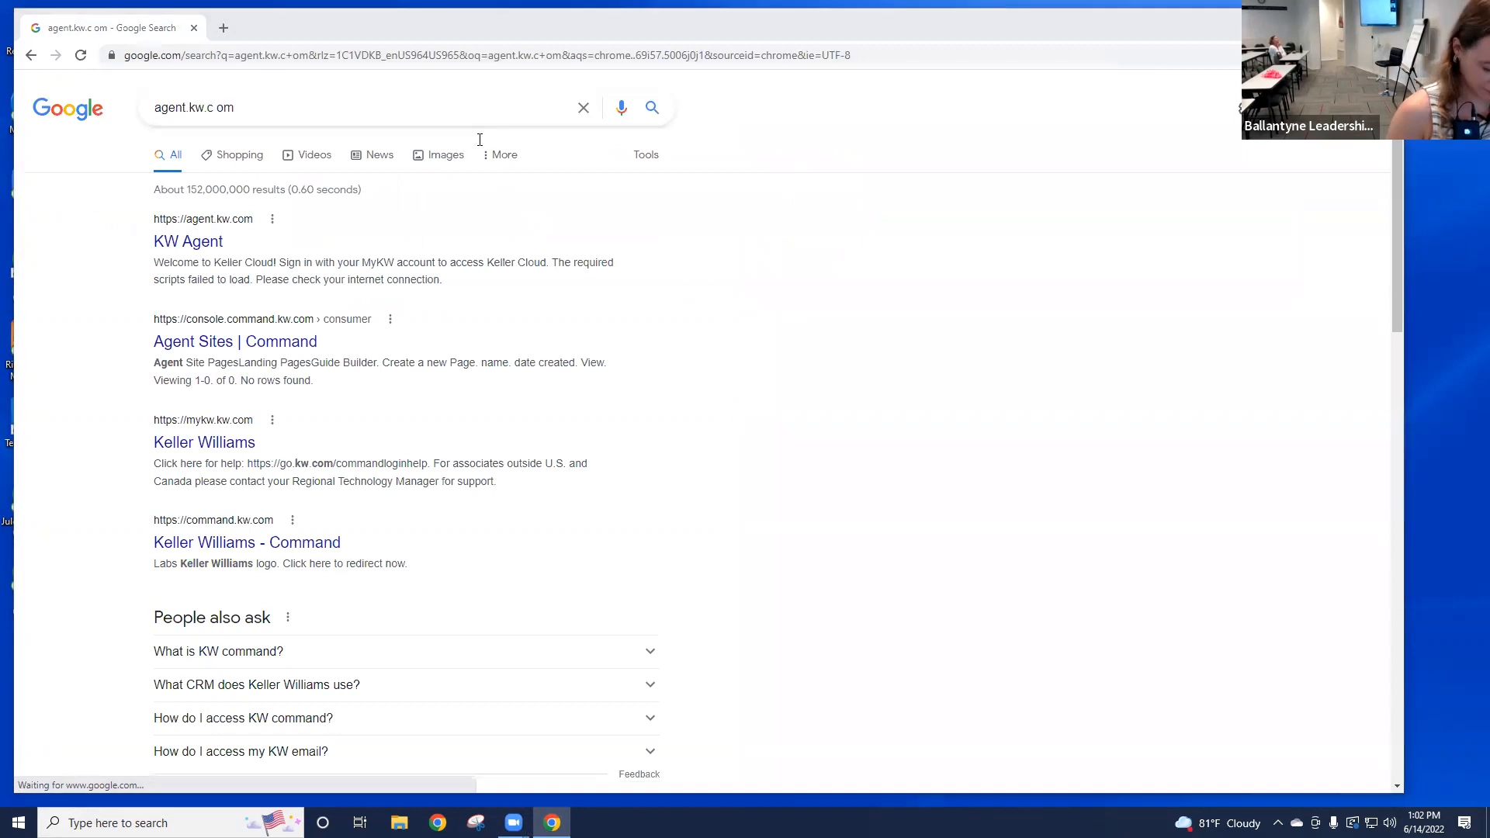
Step: Re-enter agent.kw.com, fixing the typo, to load the Keller Cloud sign-in page
left_click(269, 54)
type("agent.k")
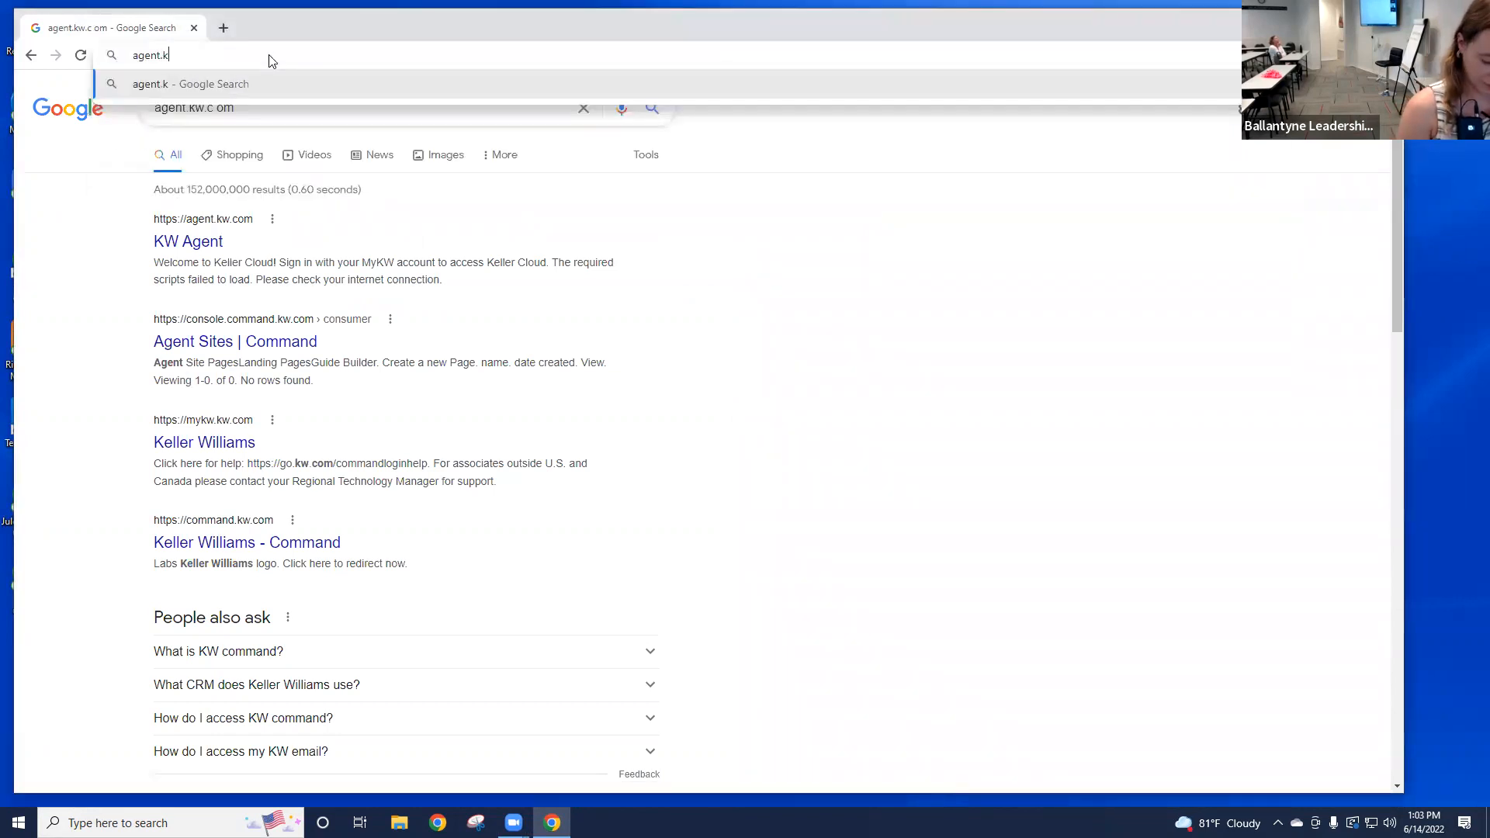
type("w.c om")
key("BackSpace")
key("BackSpace")
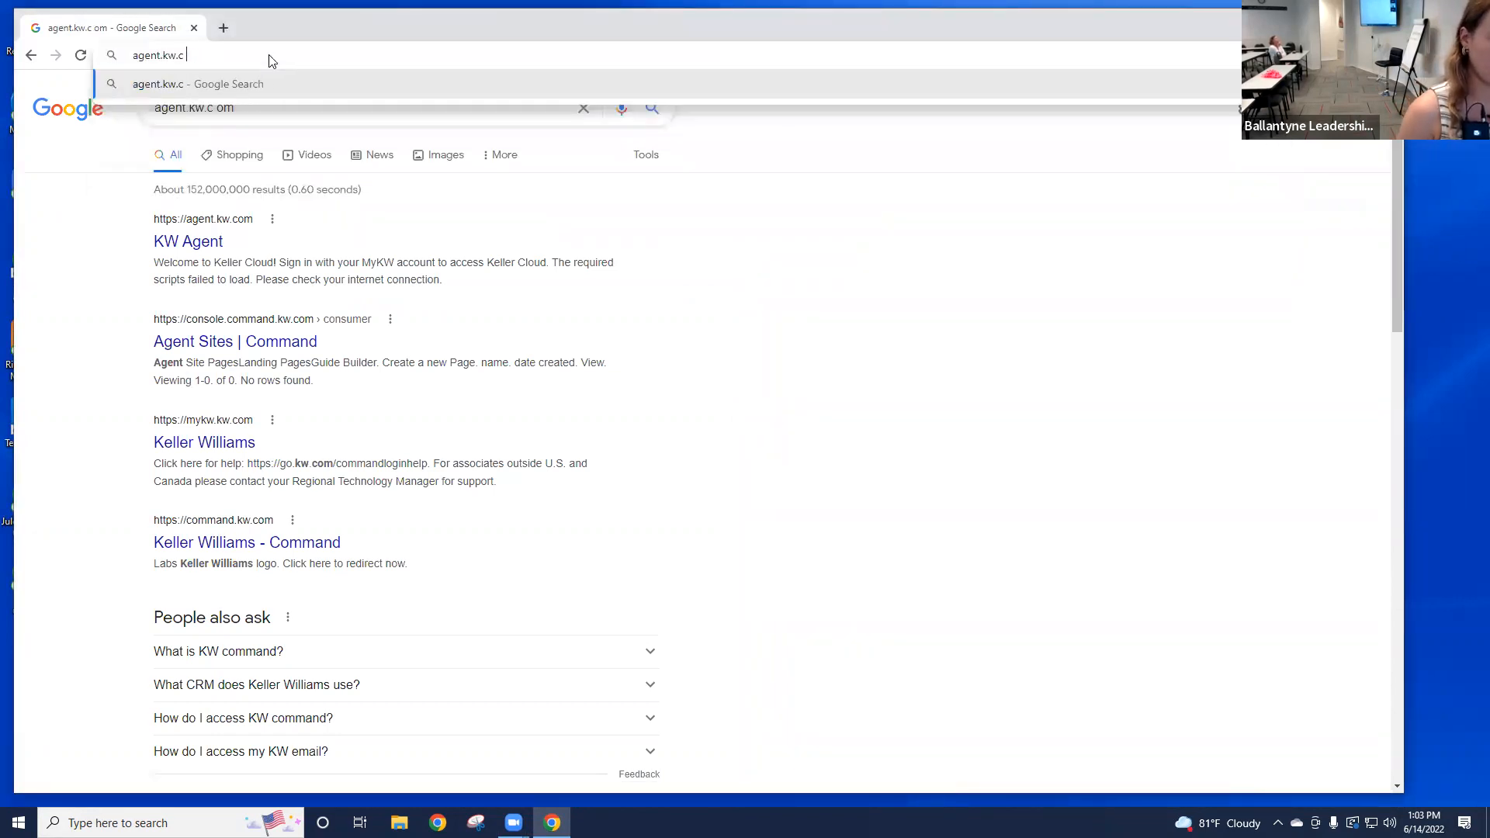
type("om")
key("Return")
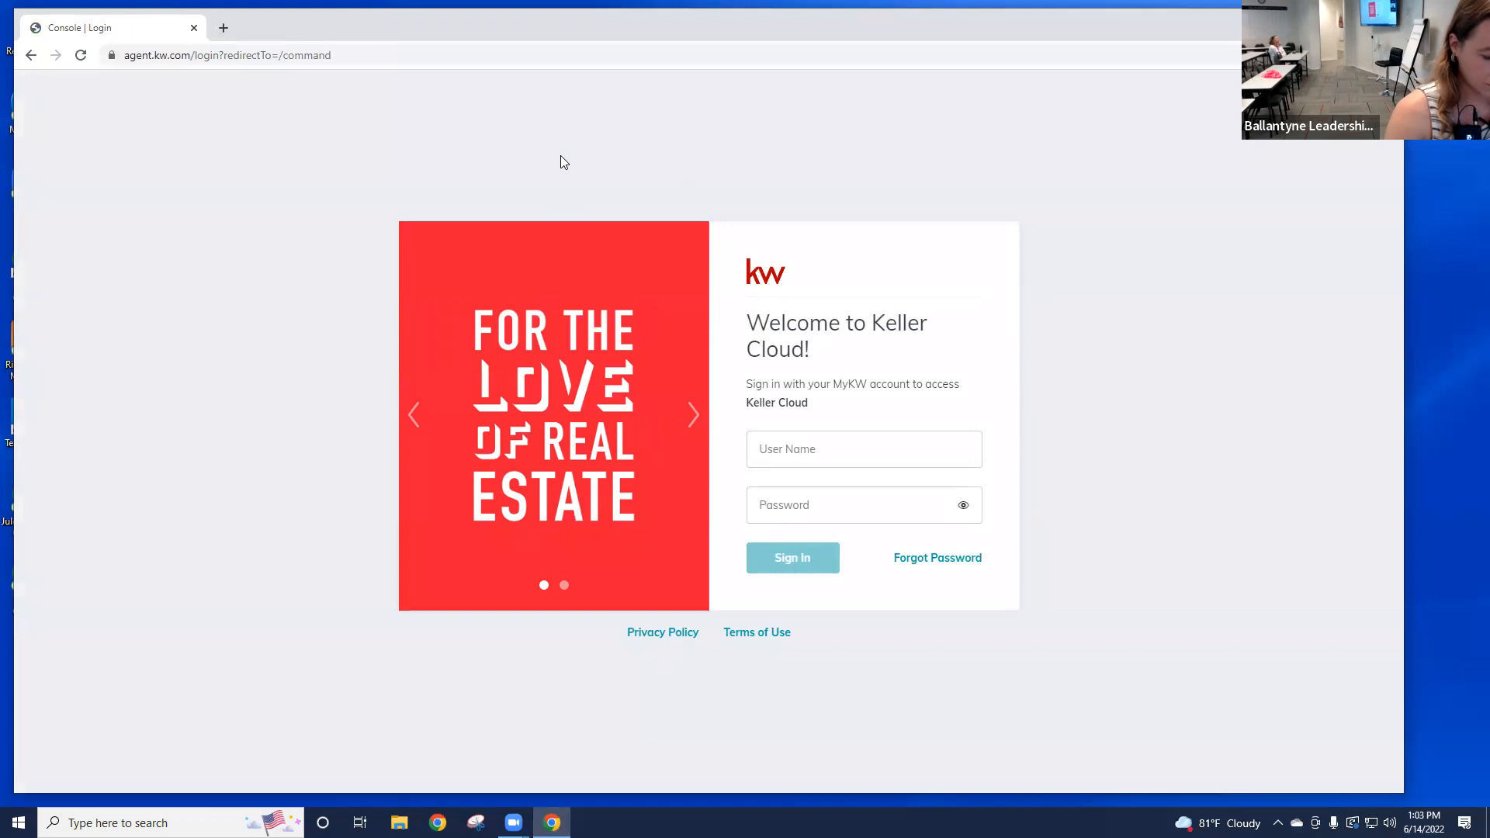
Step: Type the account user name, correcting it and exiting full screen, then enter the password
left_click(815, 455)
type("jbas1")
key("F11")
key("BackSpace")
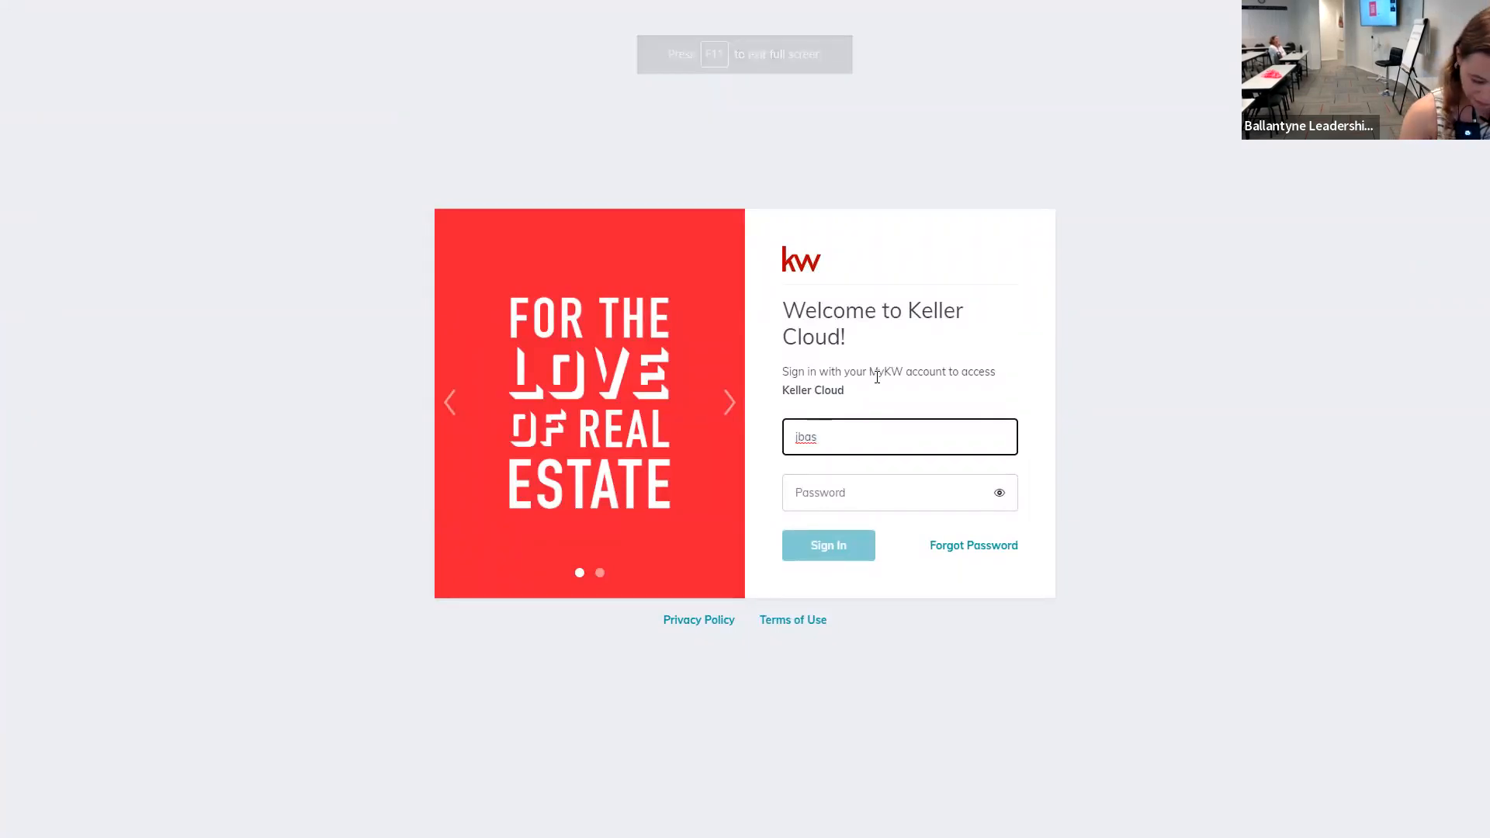
key("F11")
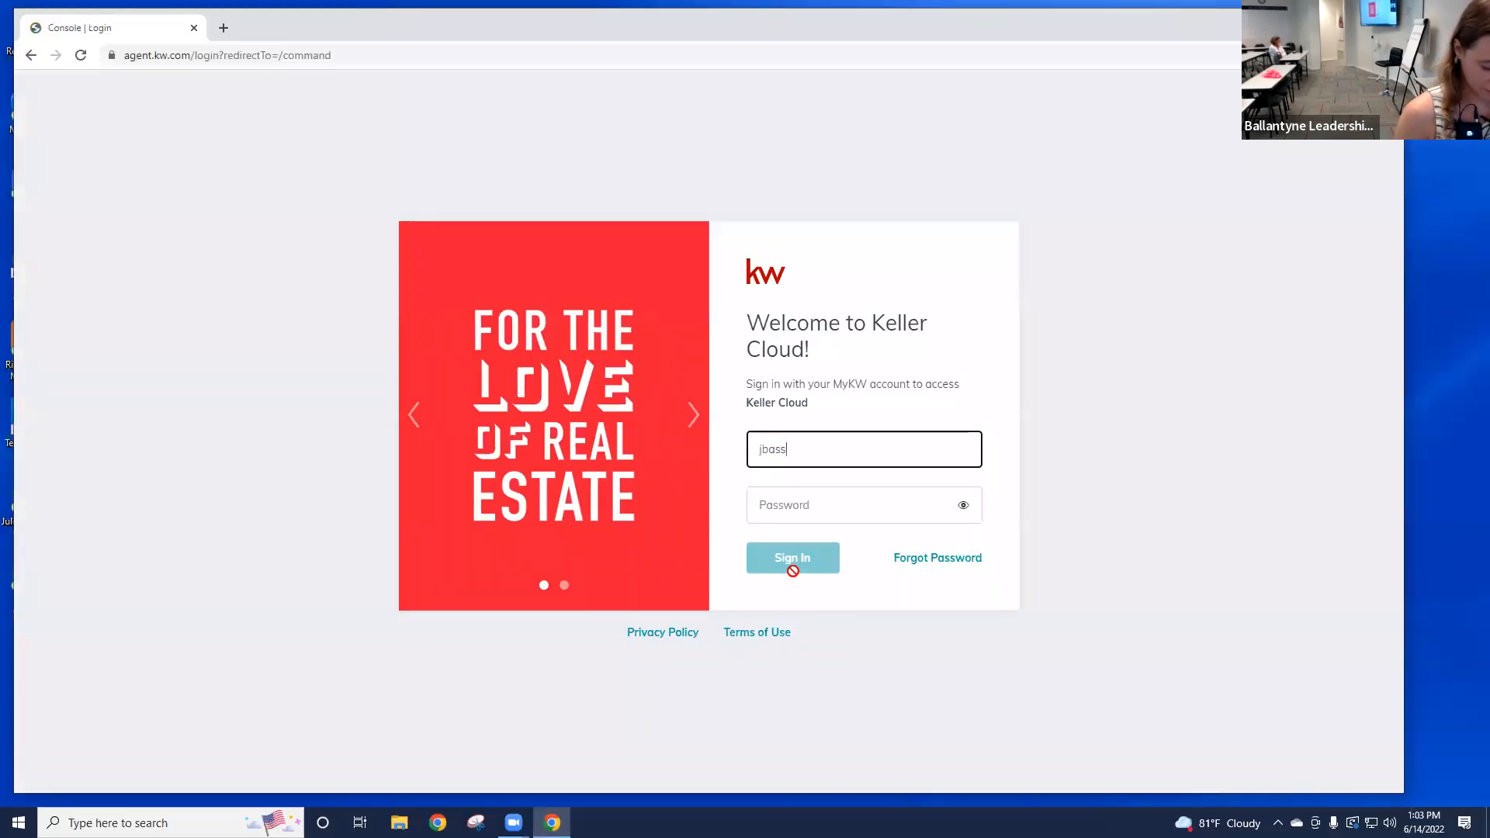
type("3")
key("Tab")
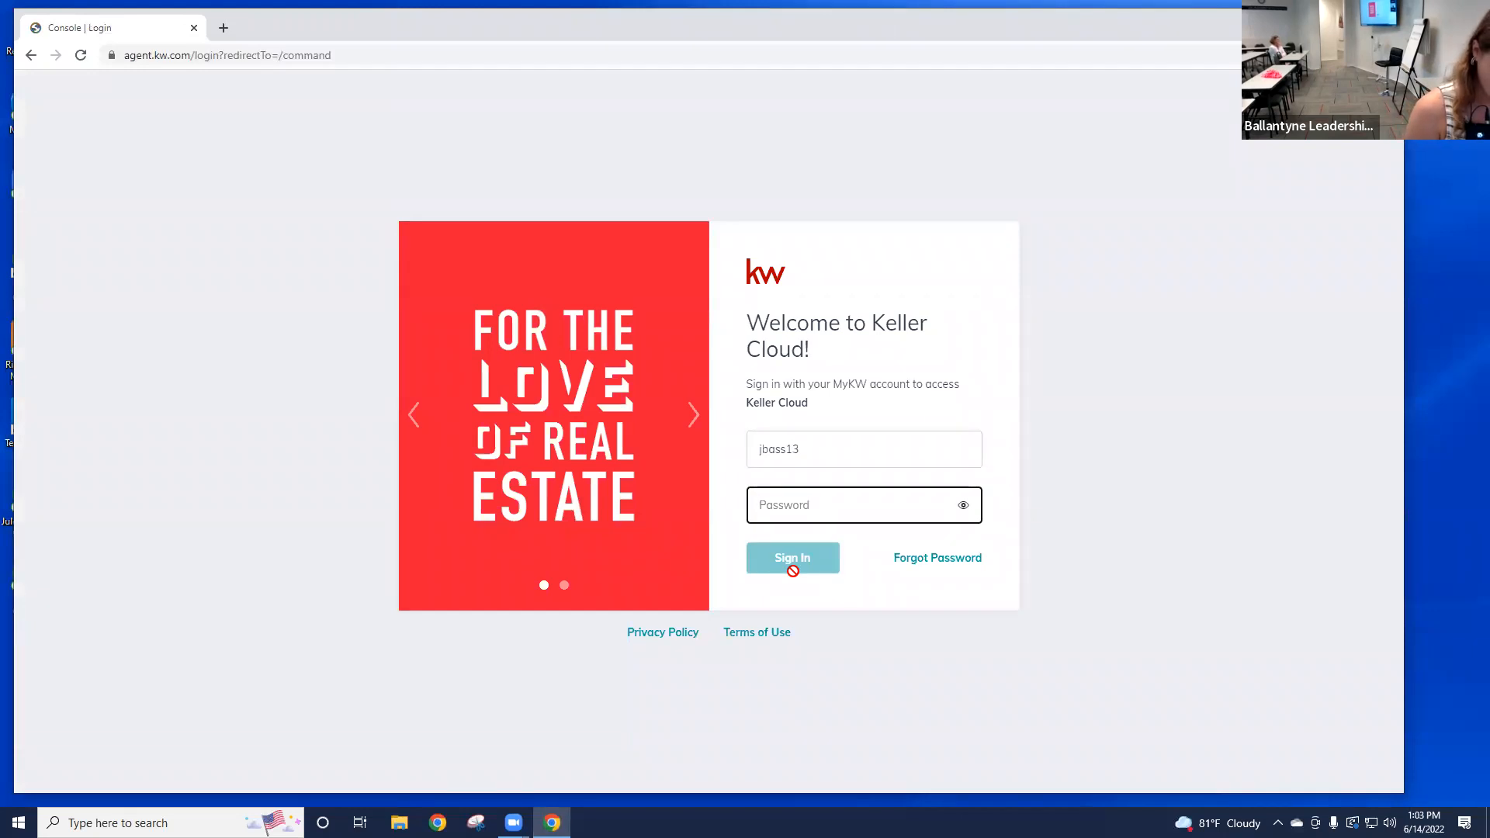
type("j•••••••")
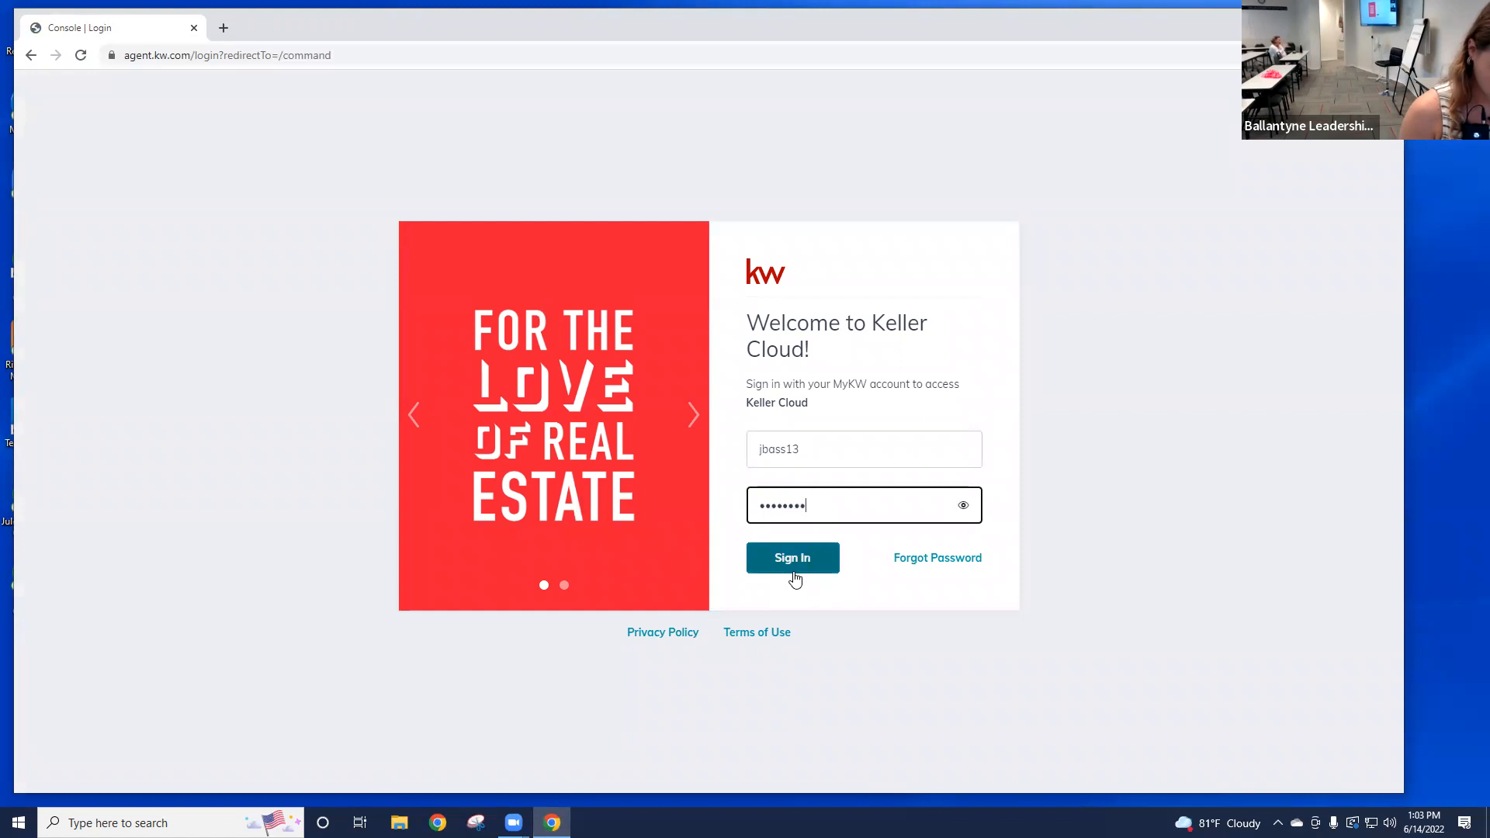
Step: Open julesbass.kw.com and yatesmaxwellproperties.kw.com in new tabs, then return to the login tab
left_click(223, 28)
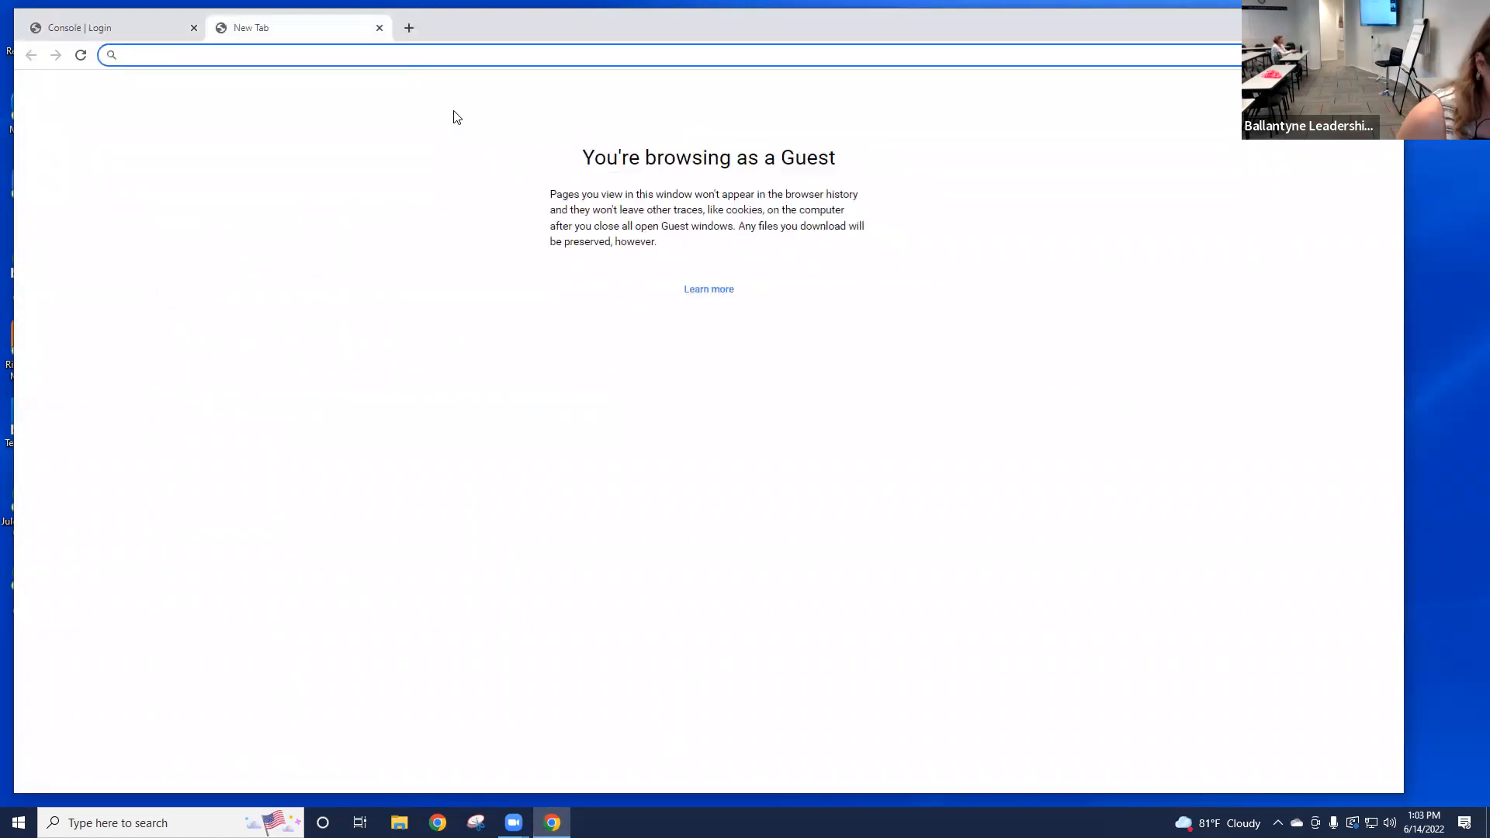
type("julesbass")
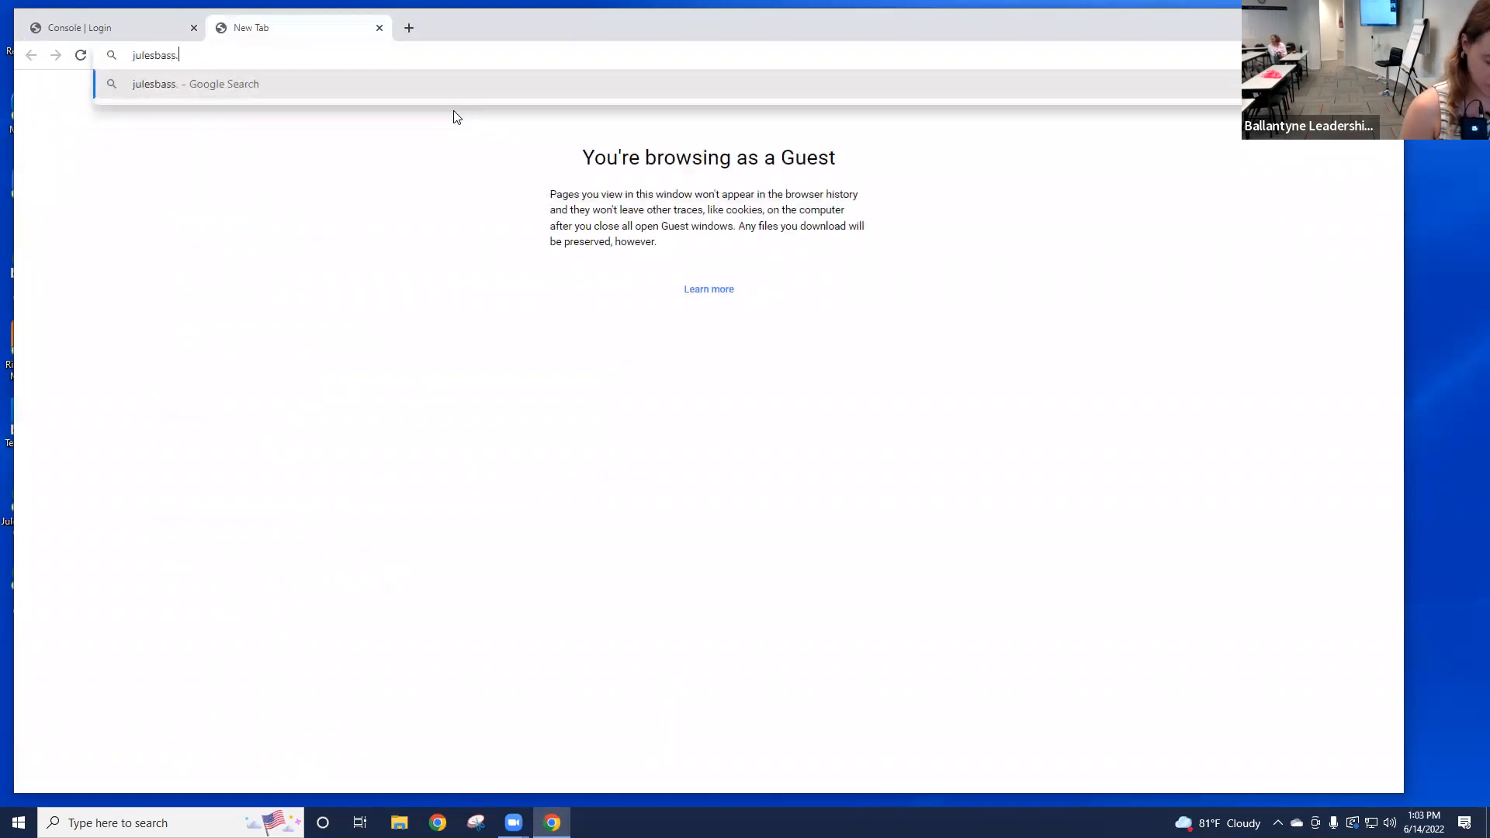
type(".kw.com")
key("Return")
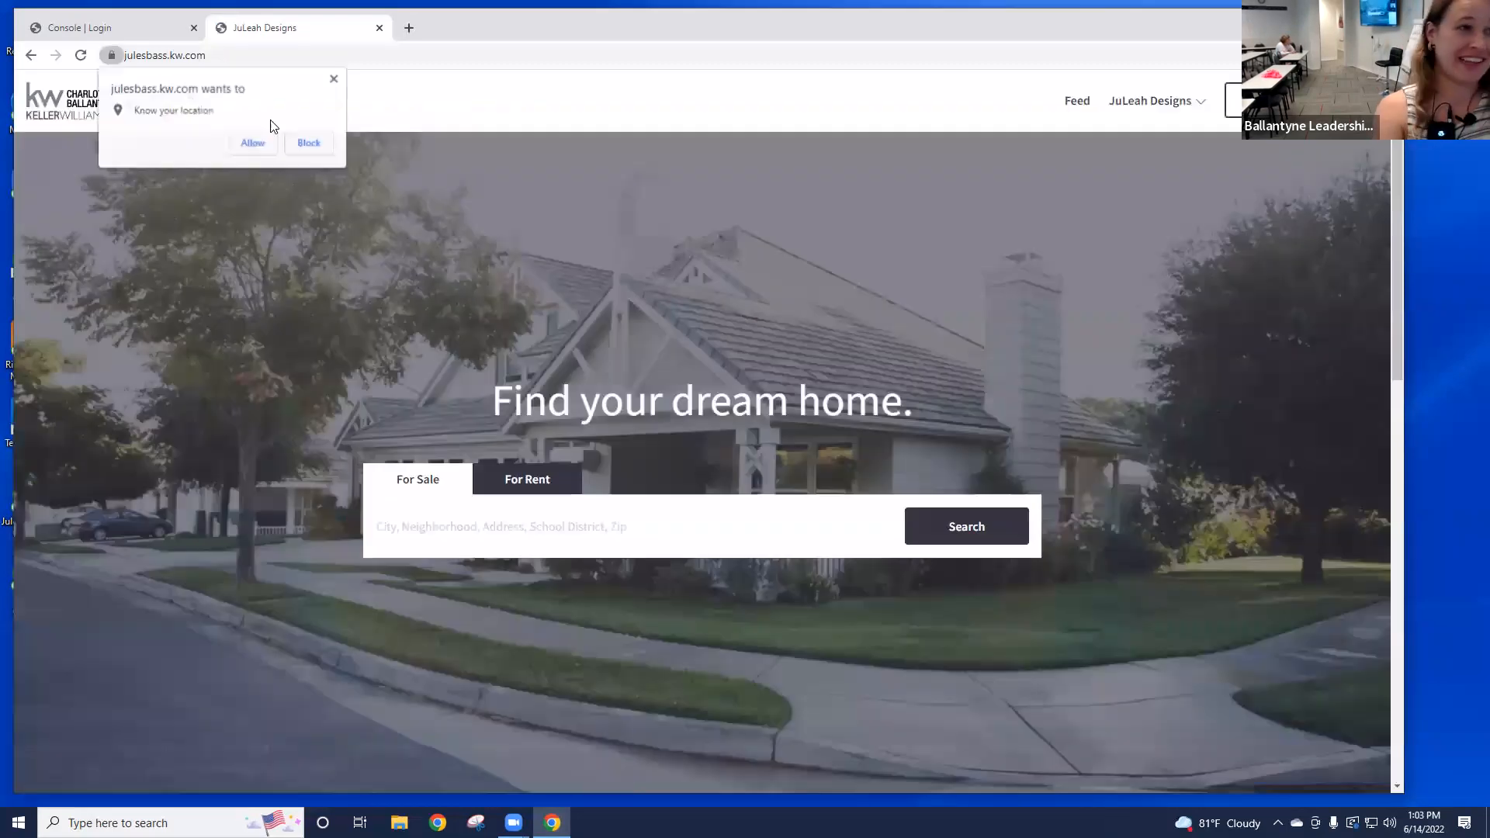
left_click(418, 33)
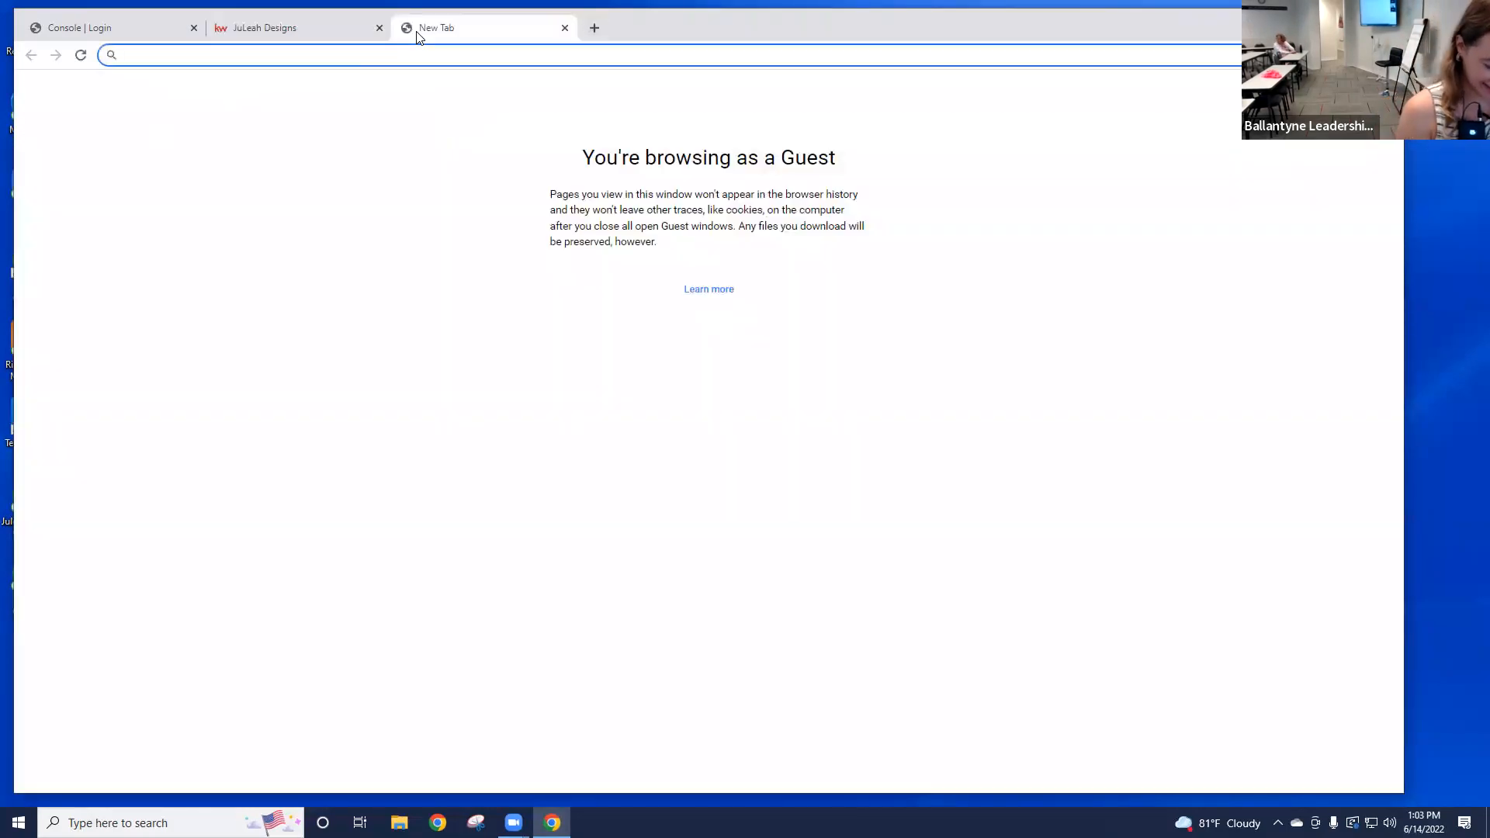
type("yatesmaxwellproperf")
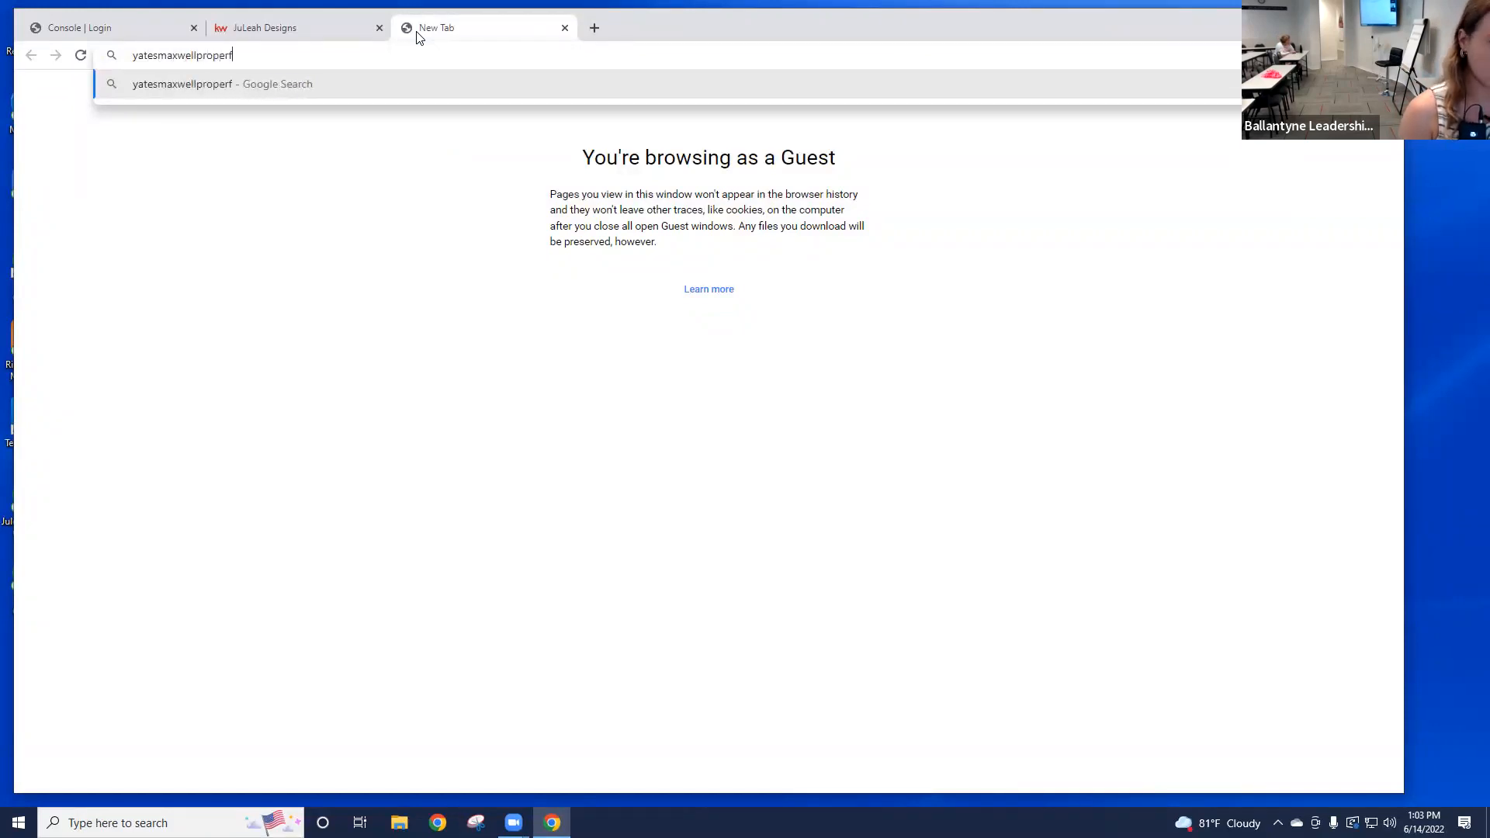
key("BackSpace")
type("ties.kw.com")
key("Return")
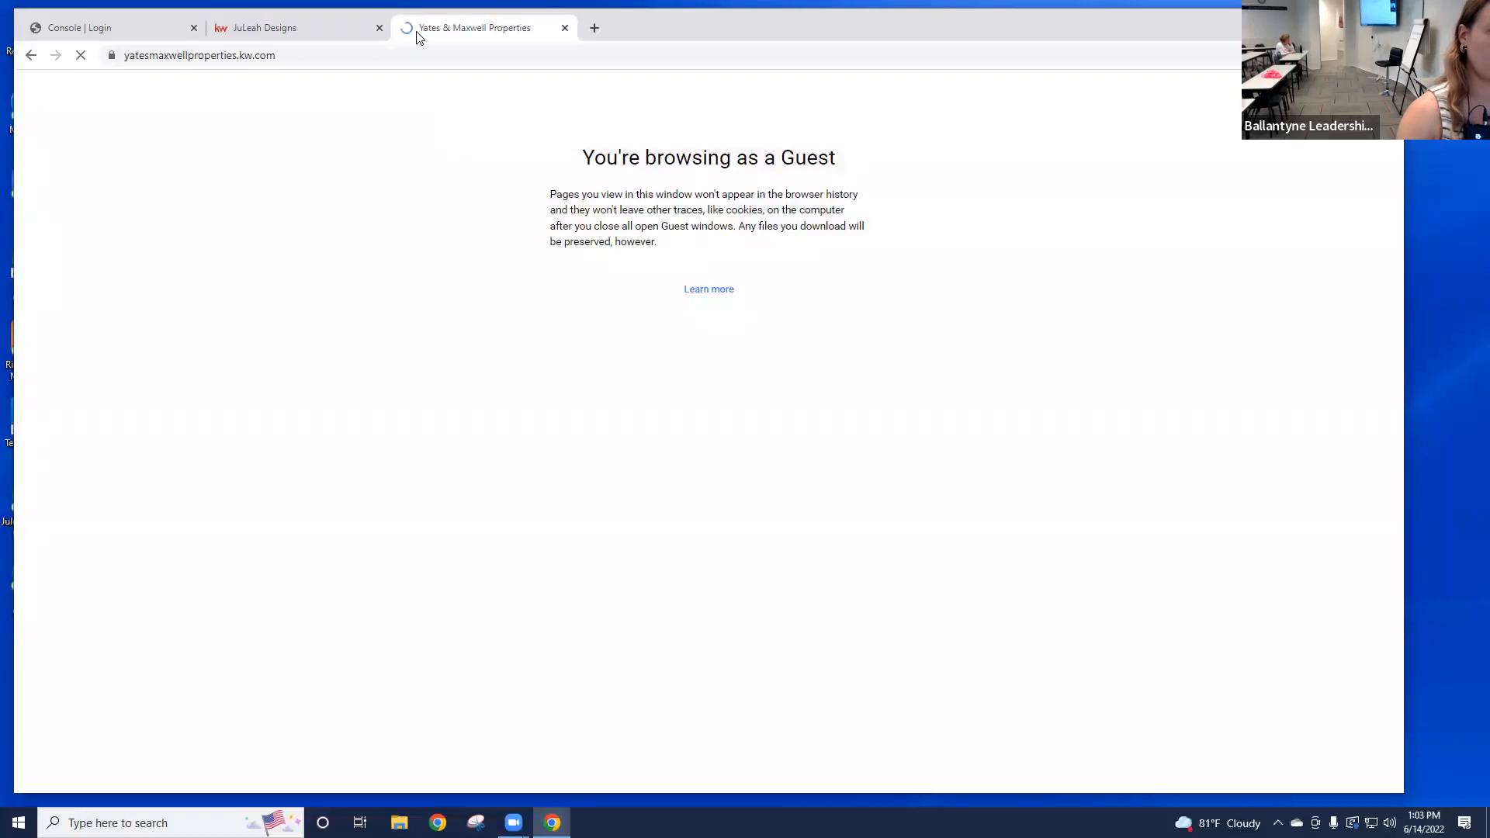
left_click(96, 28)
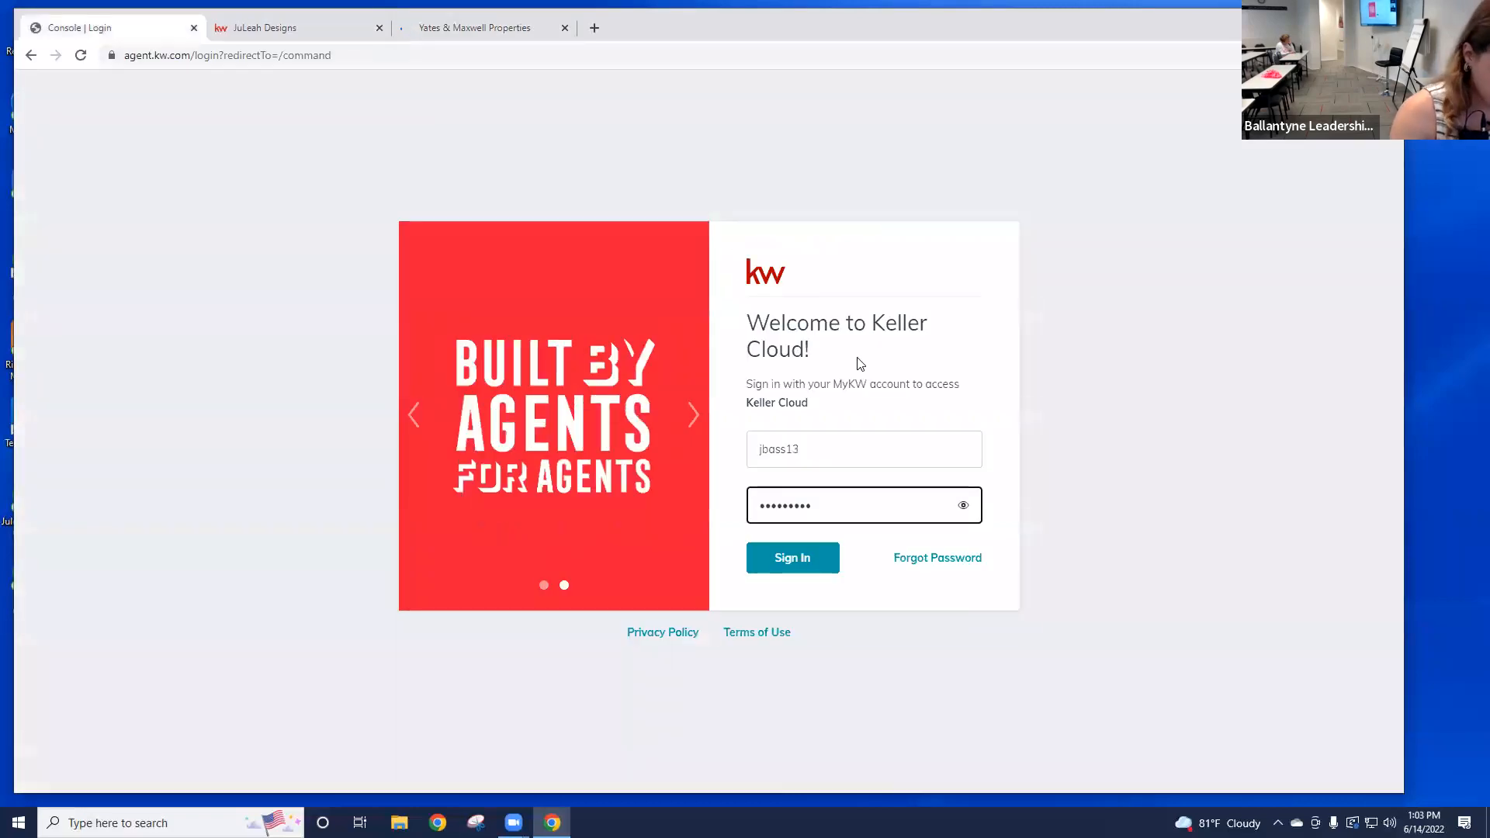
Step: Open kw.com in another new tab and go back to the Keller Cloud login
left_click(595, 28)
type("kw.com")
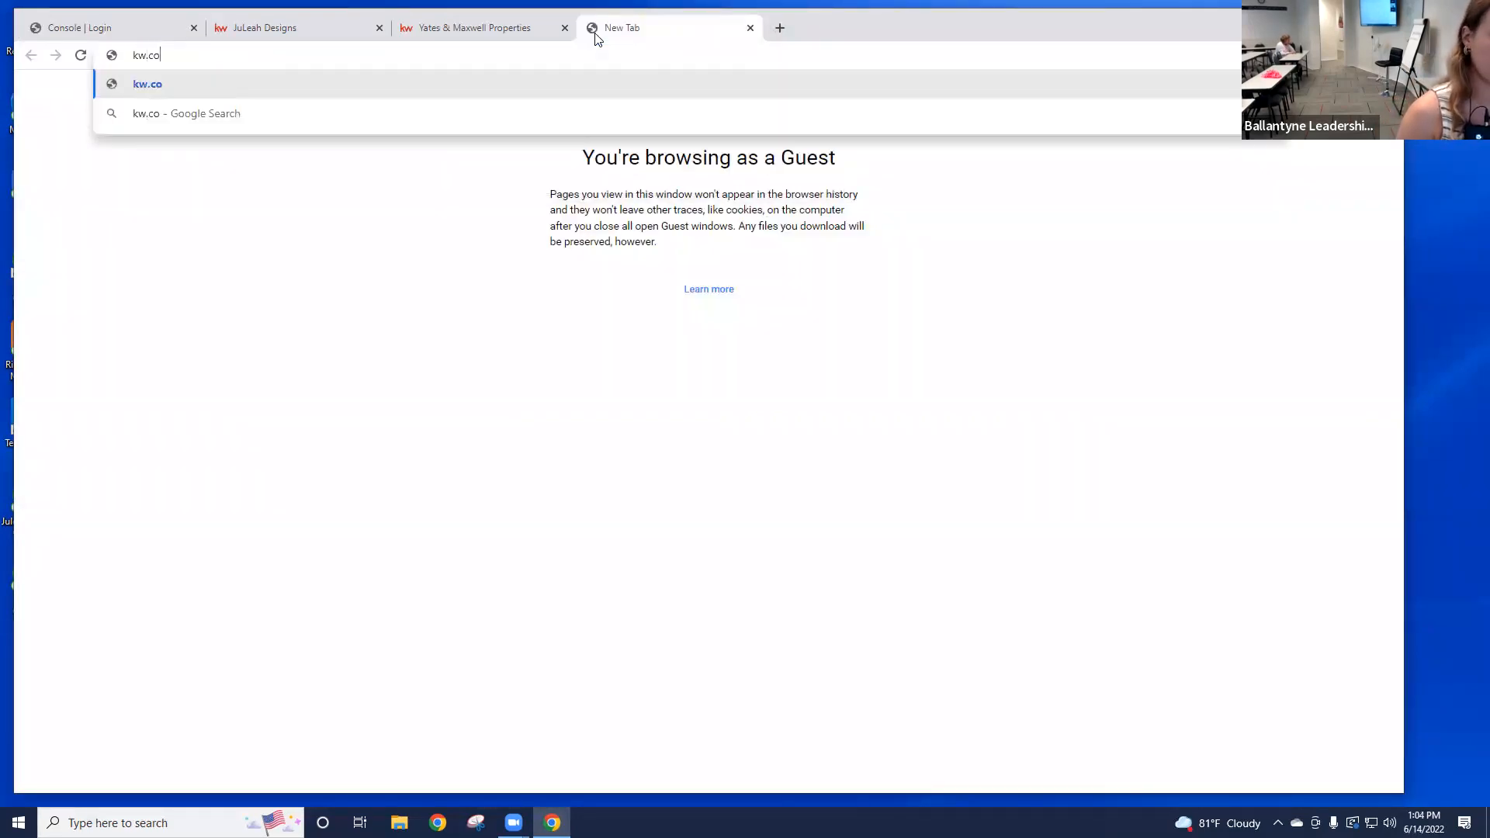
key("Return")
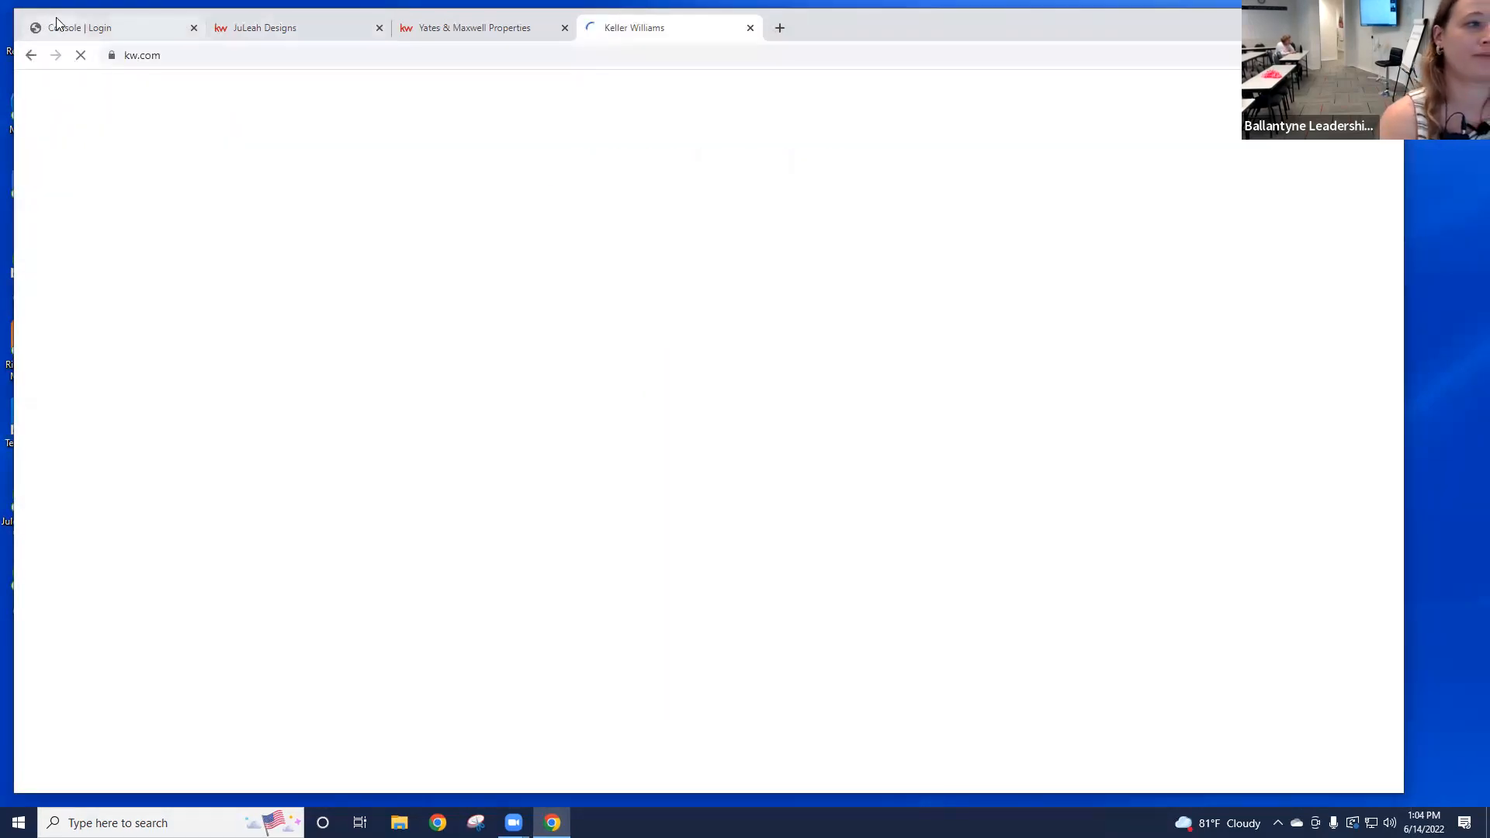
left_click(78, 28)
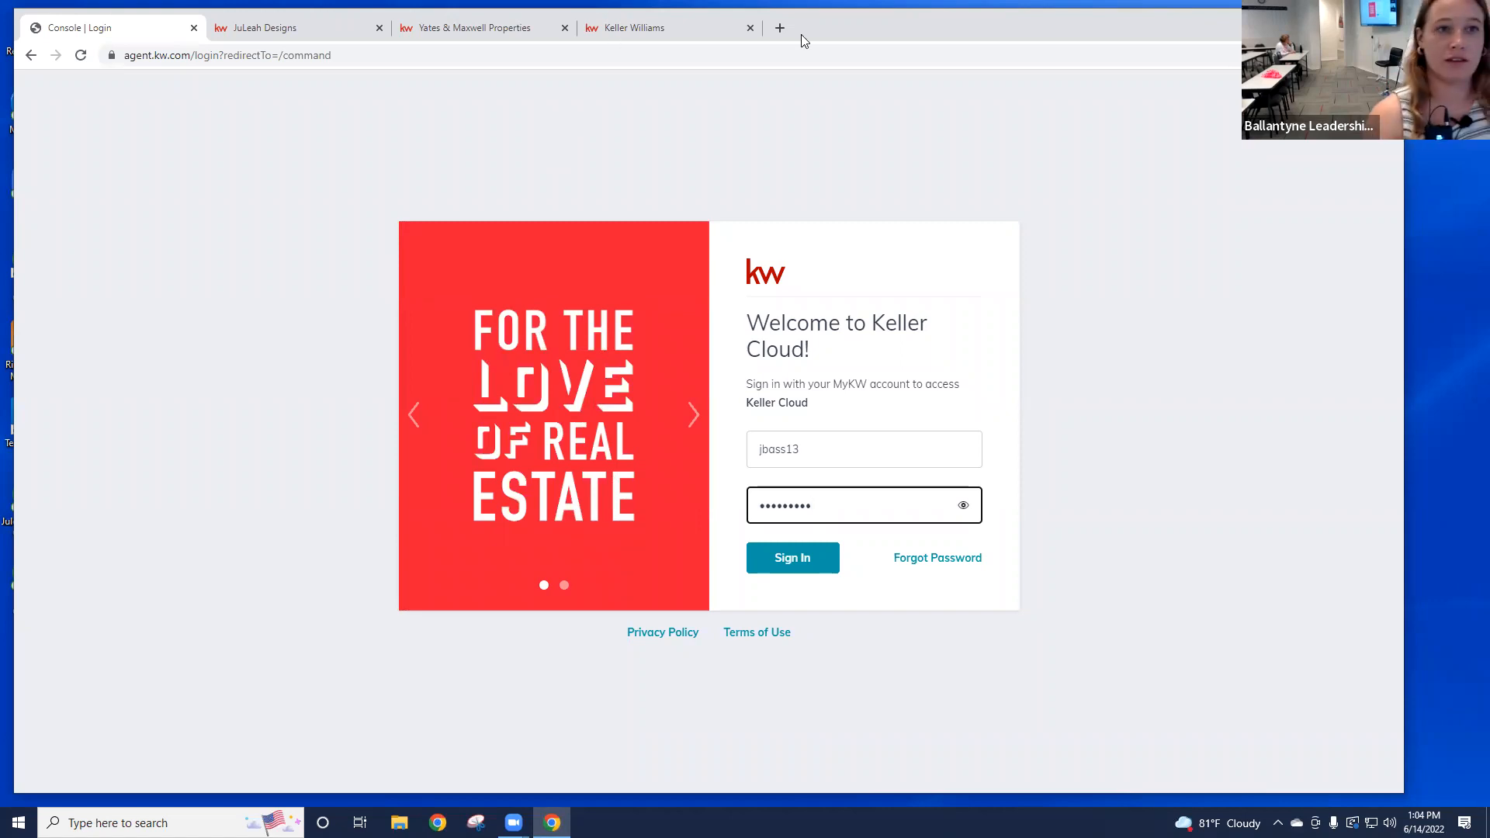
Step: Load gmail.com in a new tab, go to its Google sign-in, then return to the login tab
left_click(781, 27)
type("gmail.com")
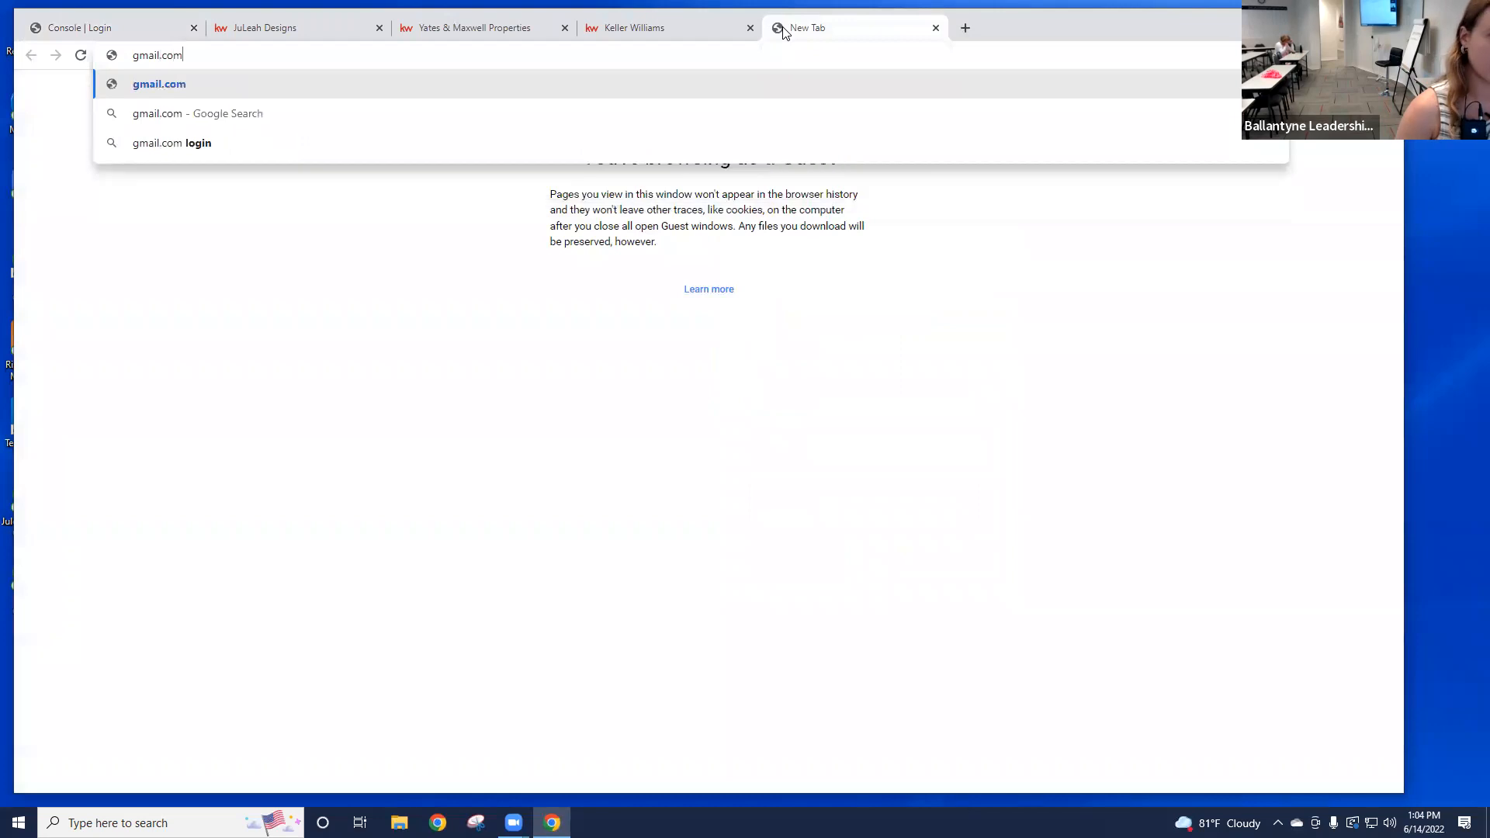
key("Return")
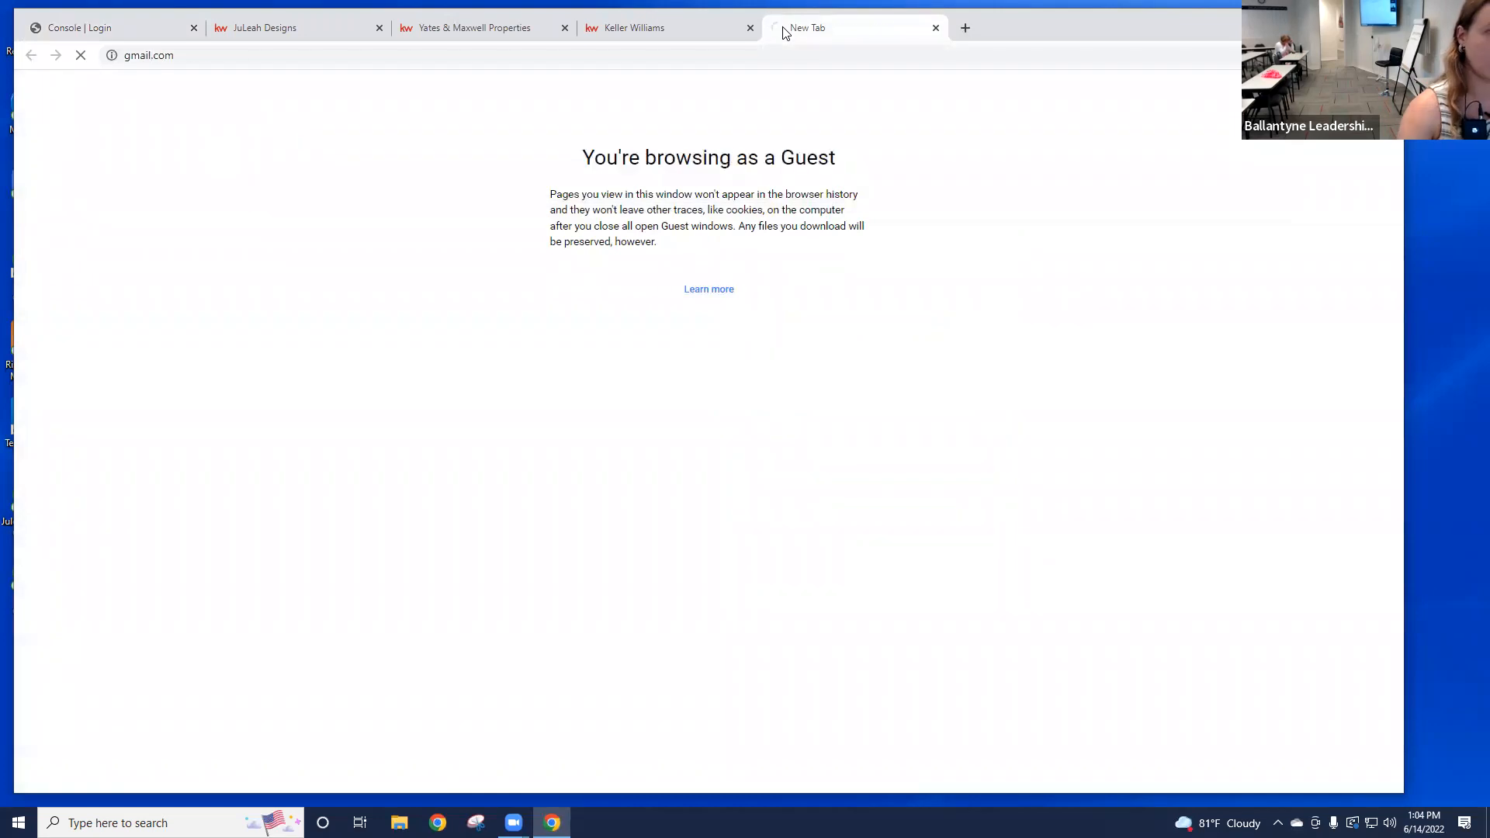
left_click(1053, 105)
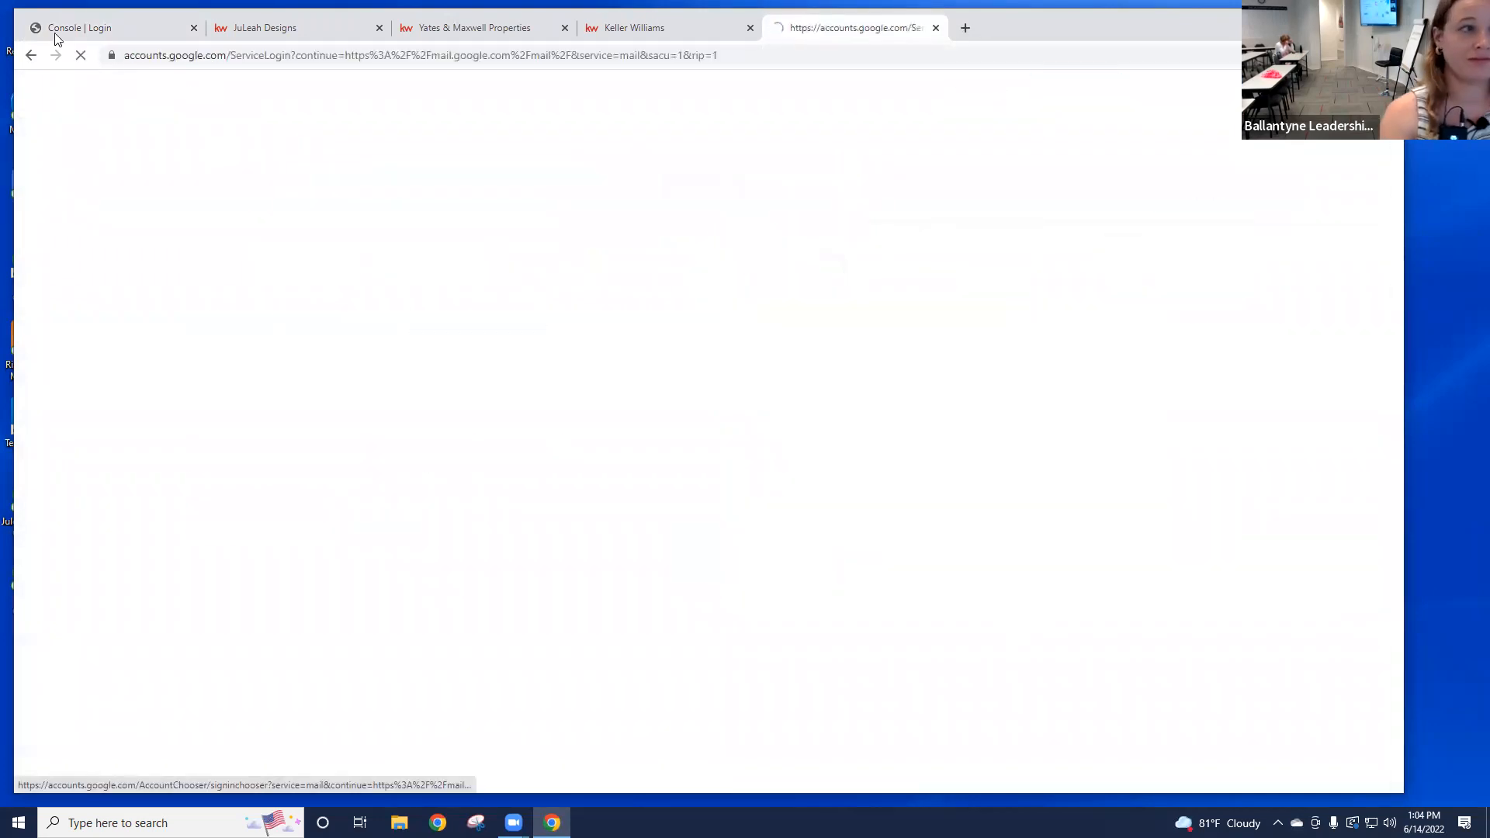
left_click(66, 29)
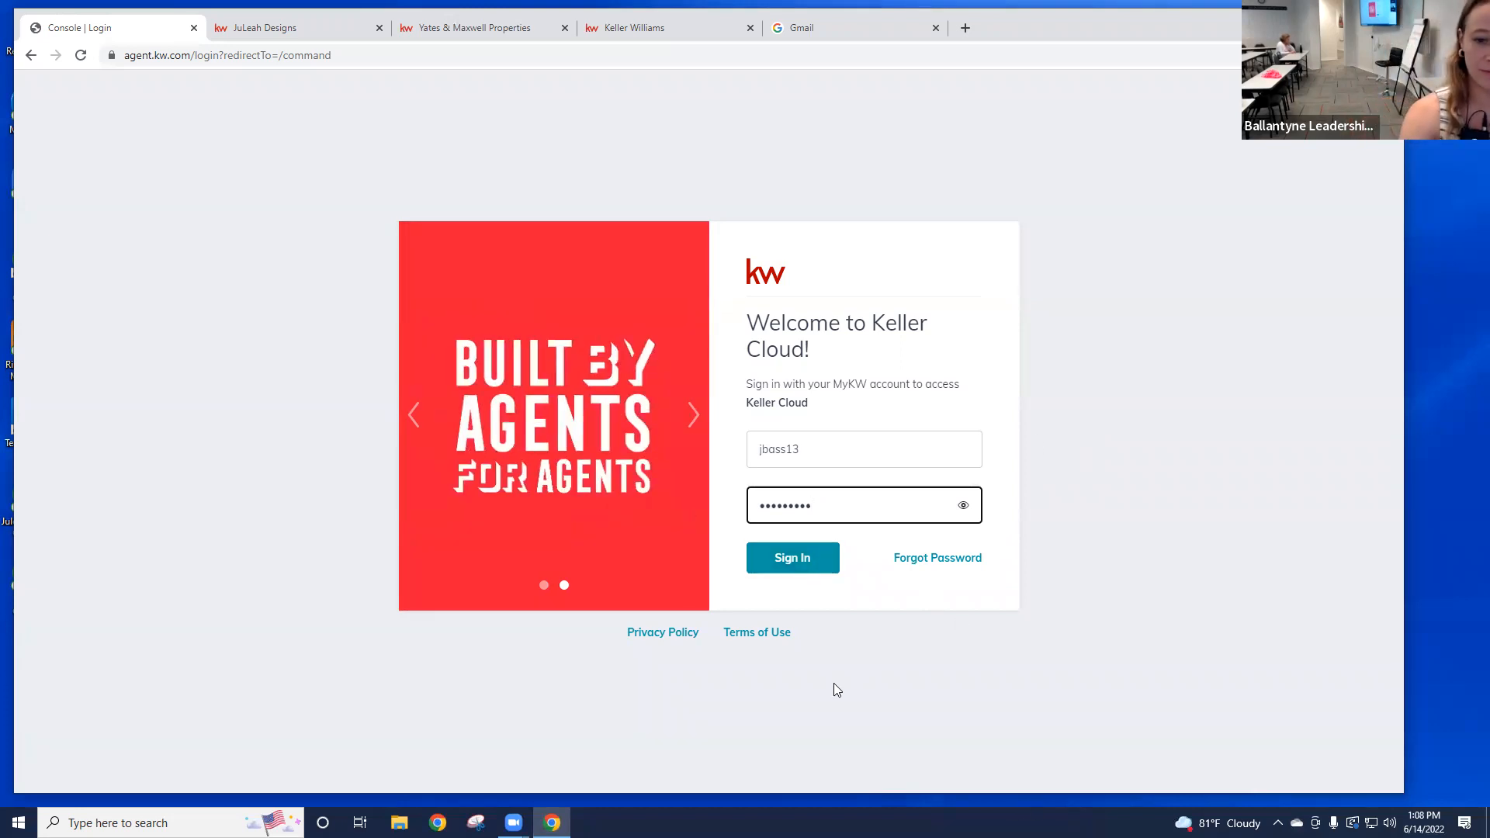
Step: Sign in to Keller Cloud and open the avatar menu on the Command dashboard
left_click(805, 574)
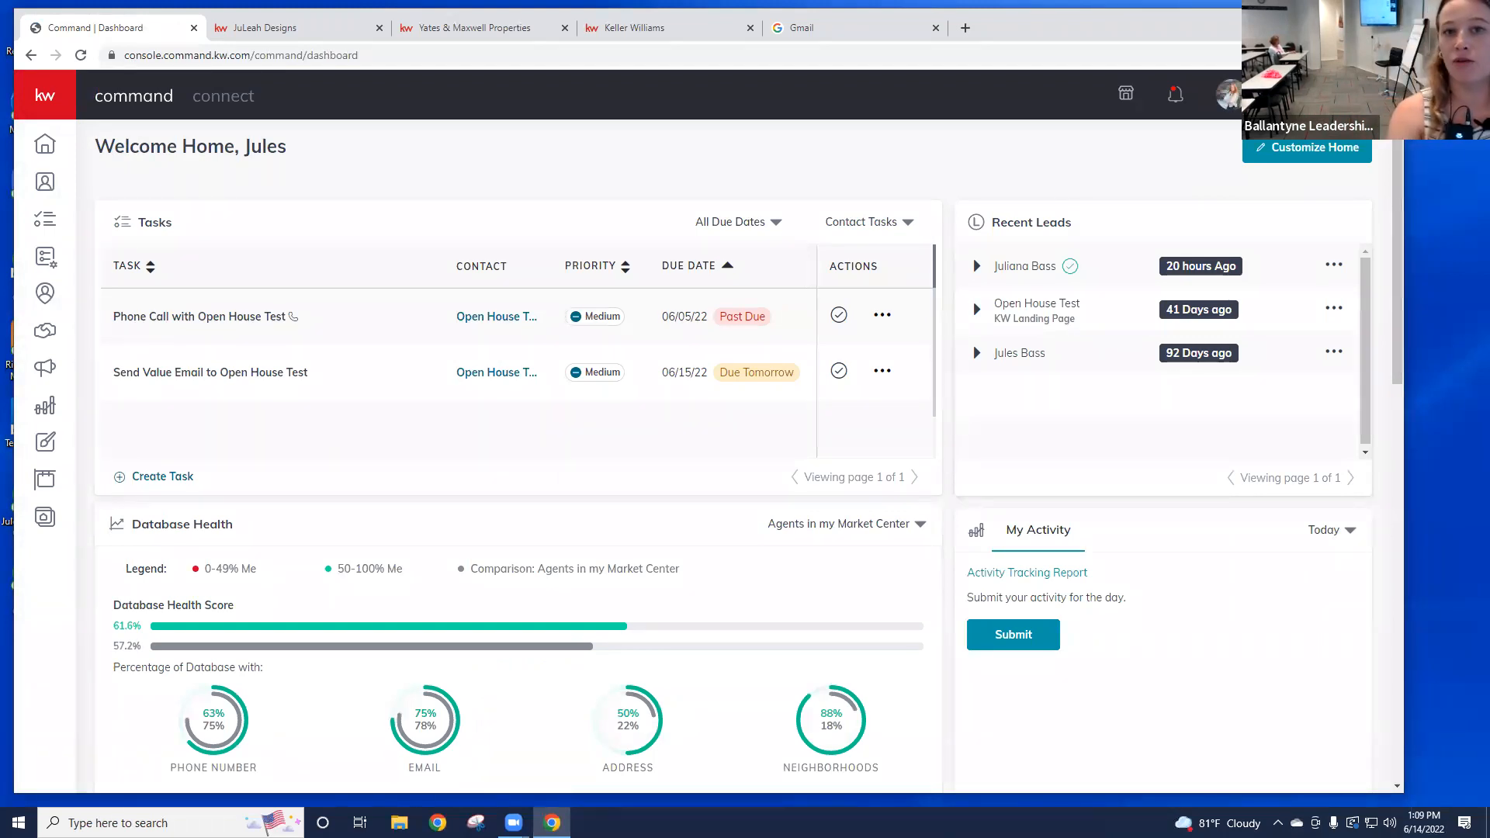
left_click(1237, 95)
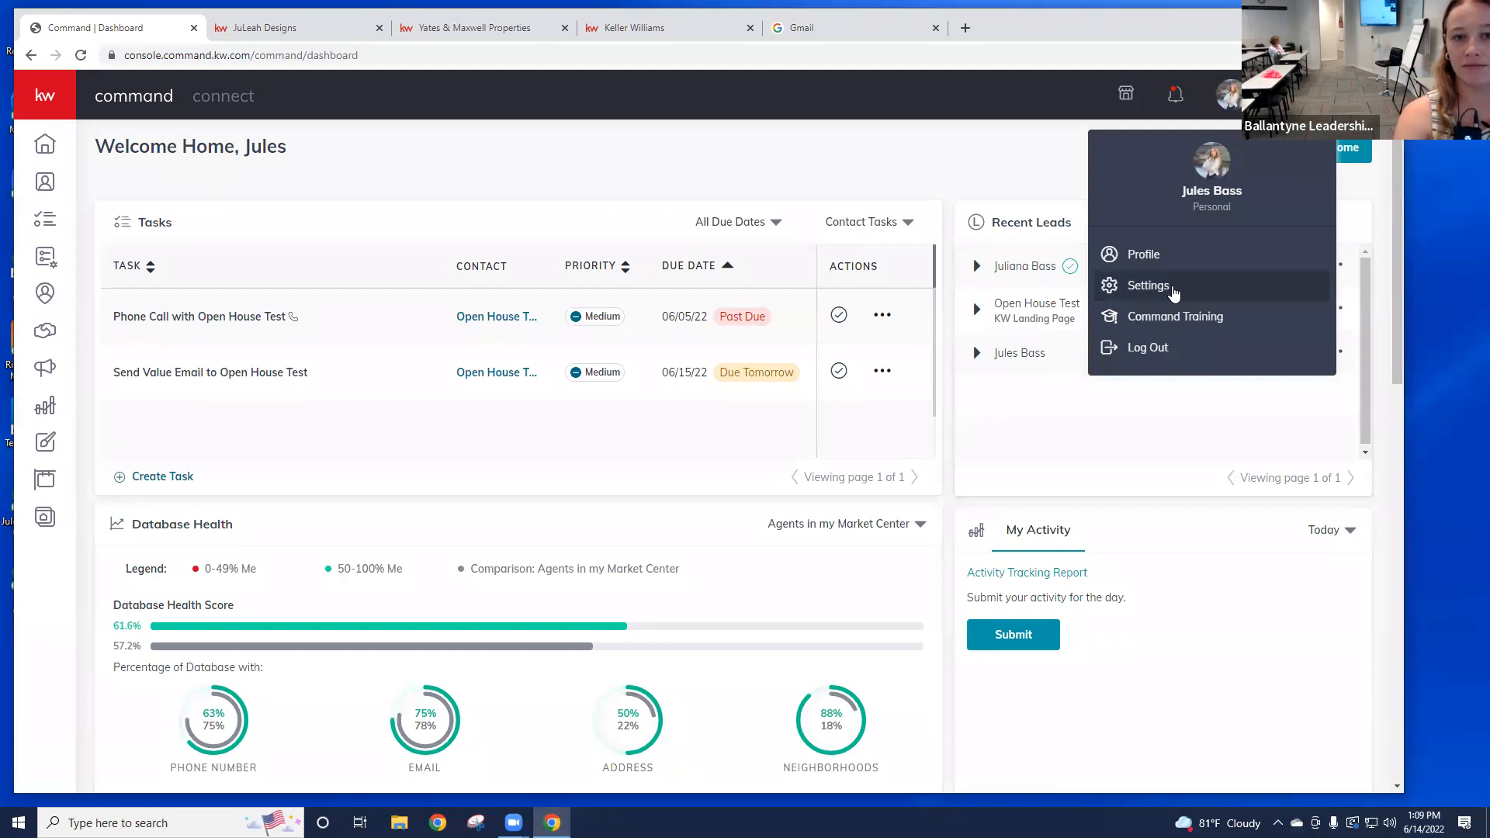
Step: Go to Settings, expand Connect Settings and open Marketing Profile, reloading the page once
left_click(1149, 286)
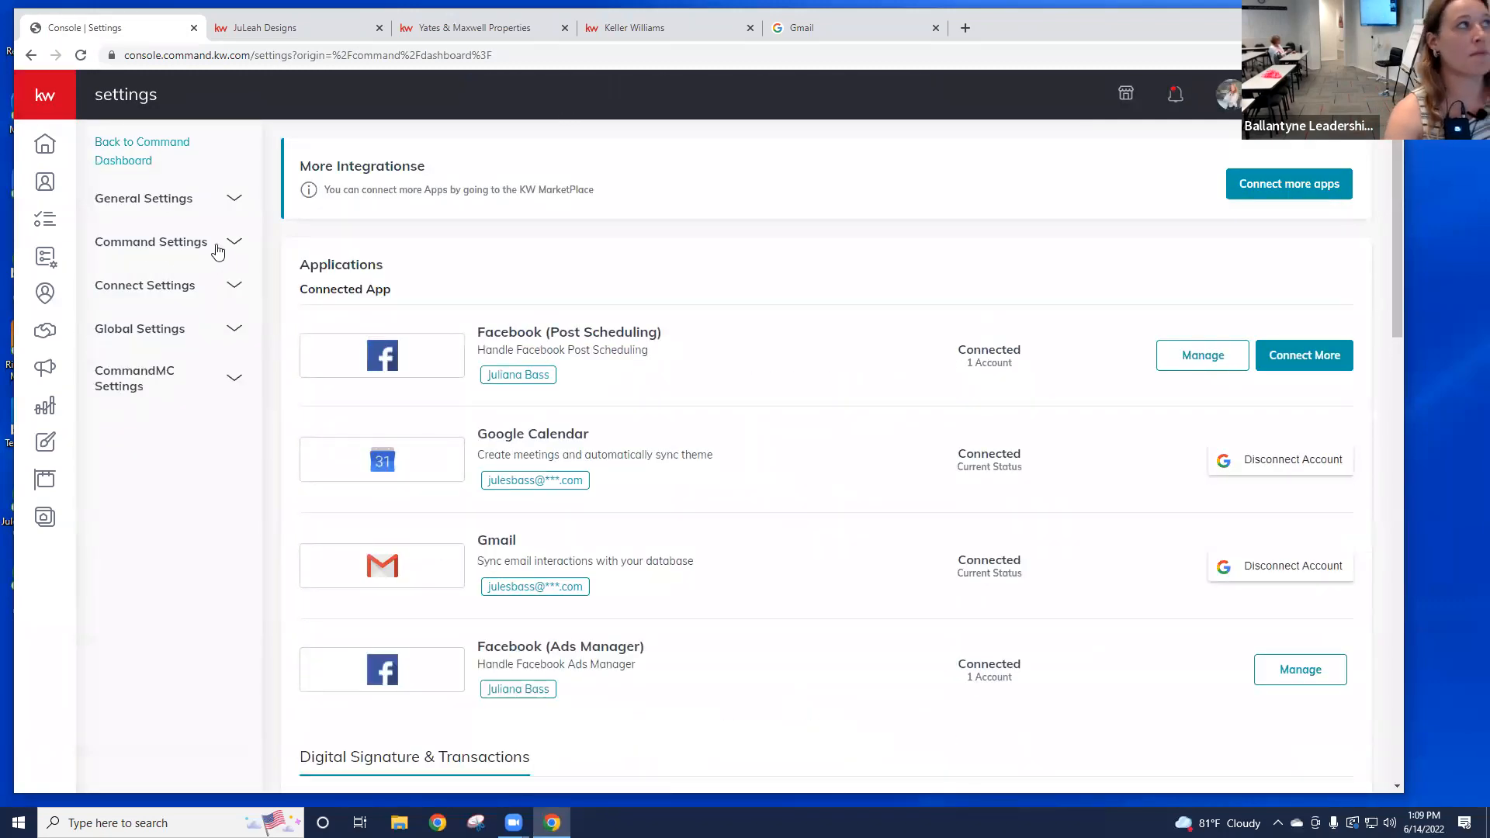
left_click(179, 292)
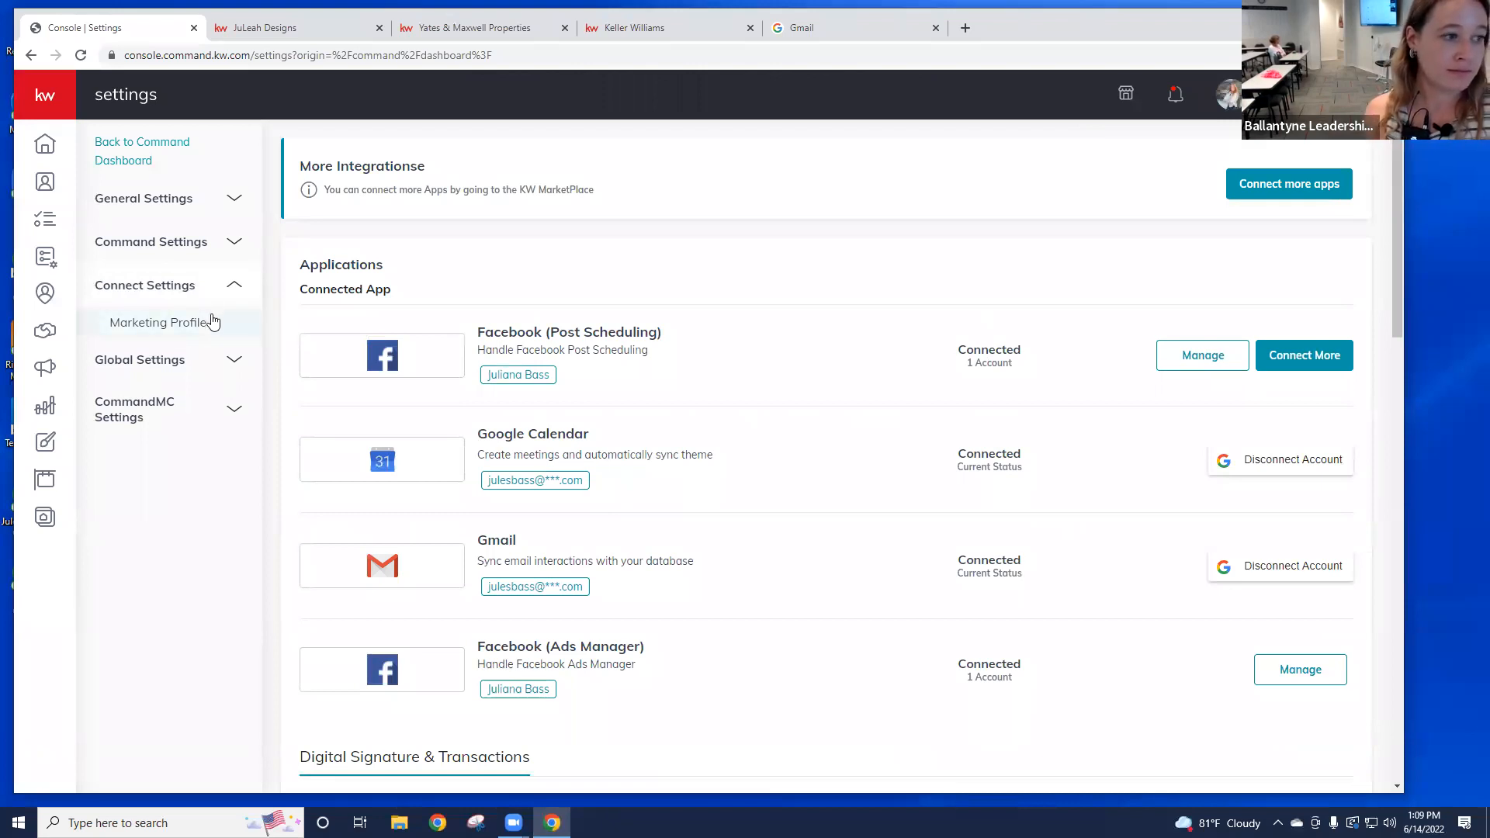
double_click(189, 322)
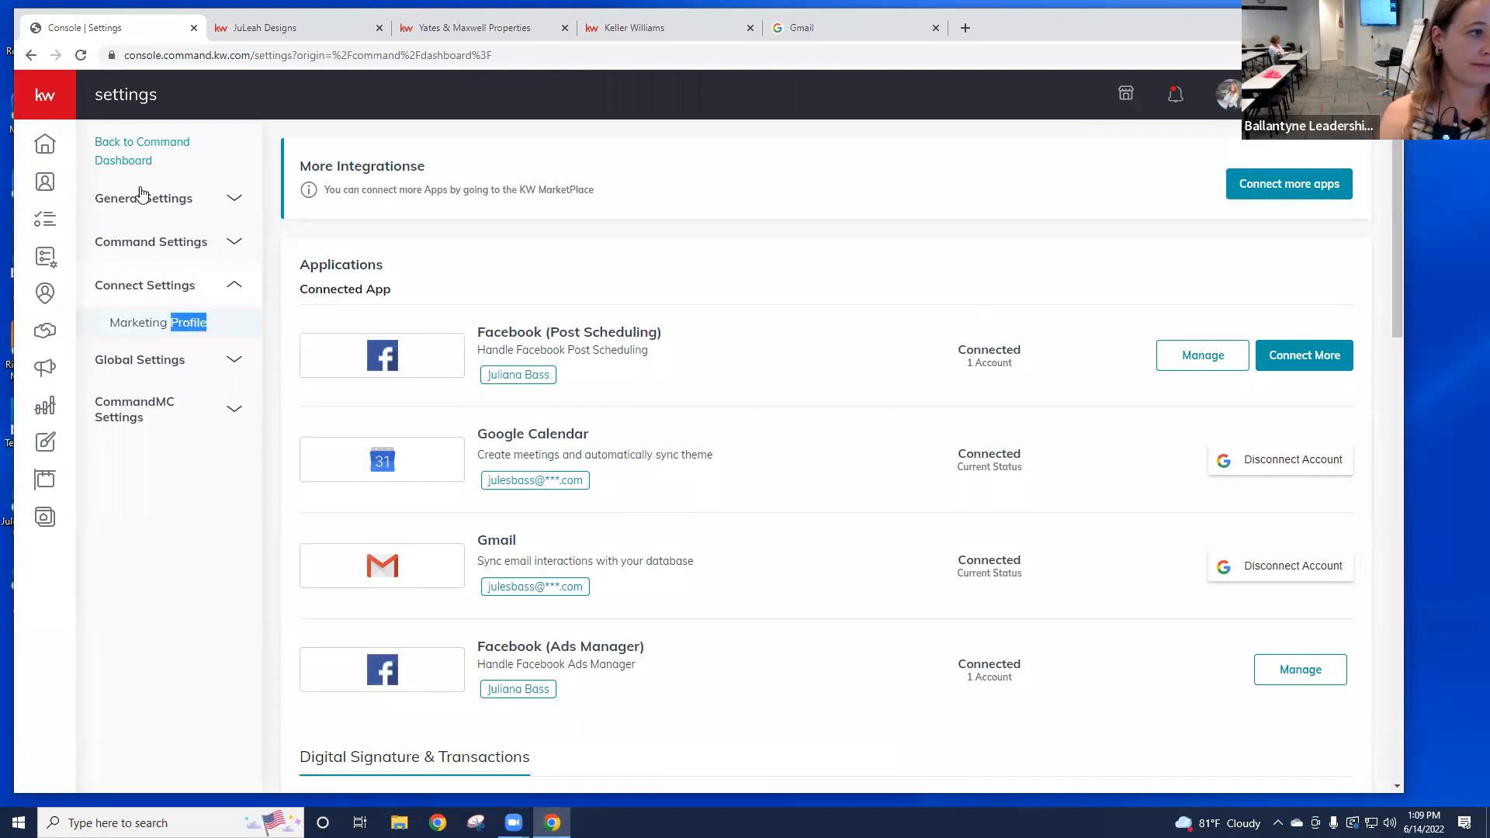
left_click(80, 55)
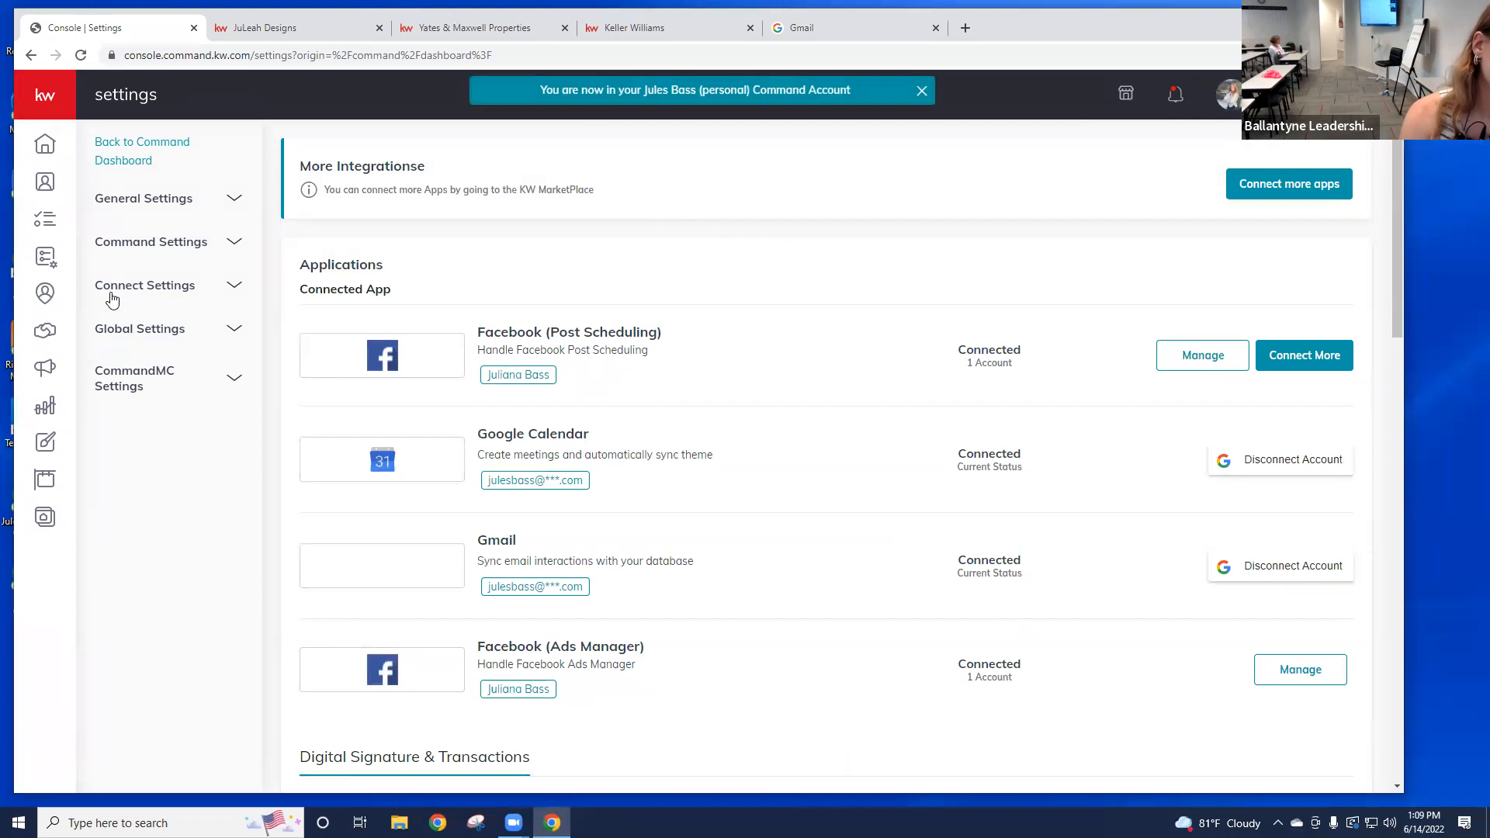
left_click(112, 299)
left_click(191, 320)
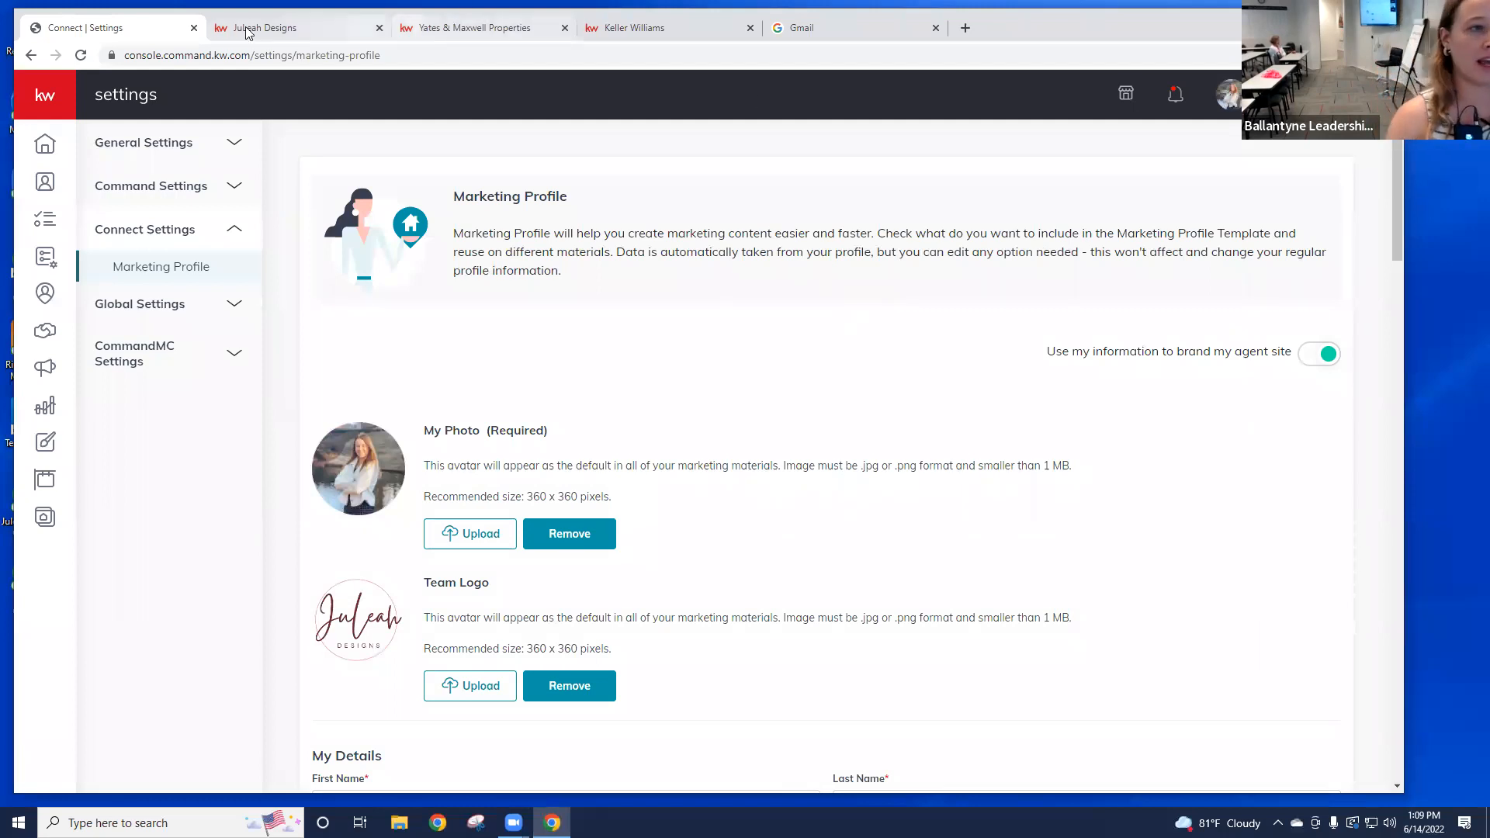
left_click(286, 31)
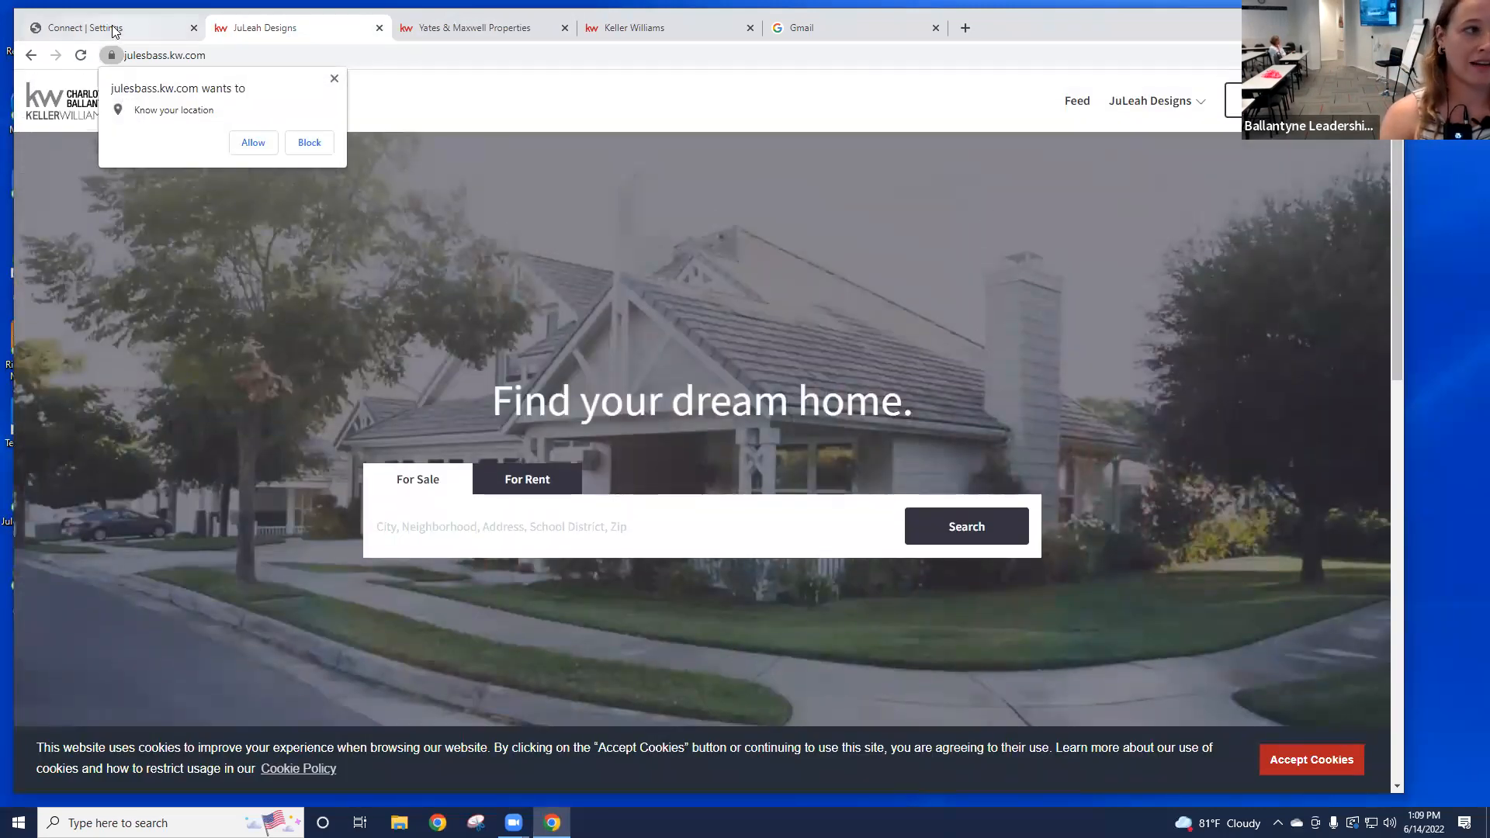
left_click(114, 31)
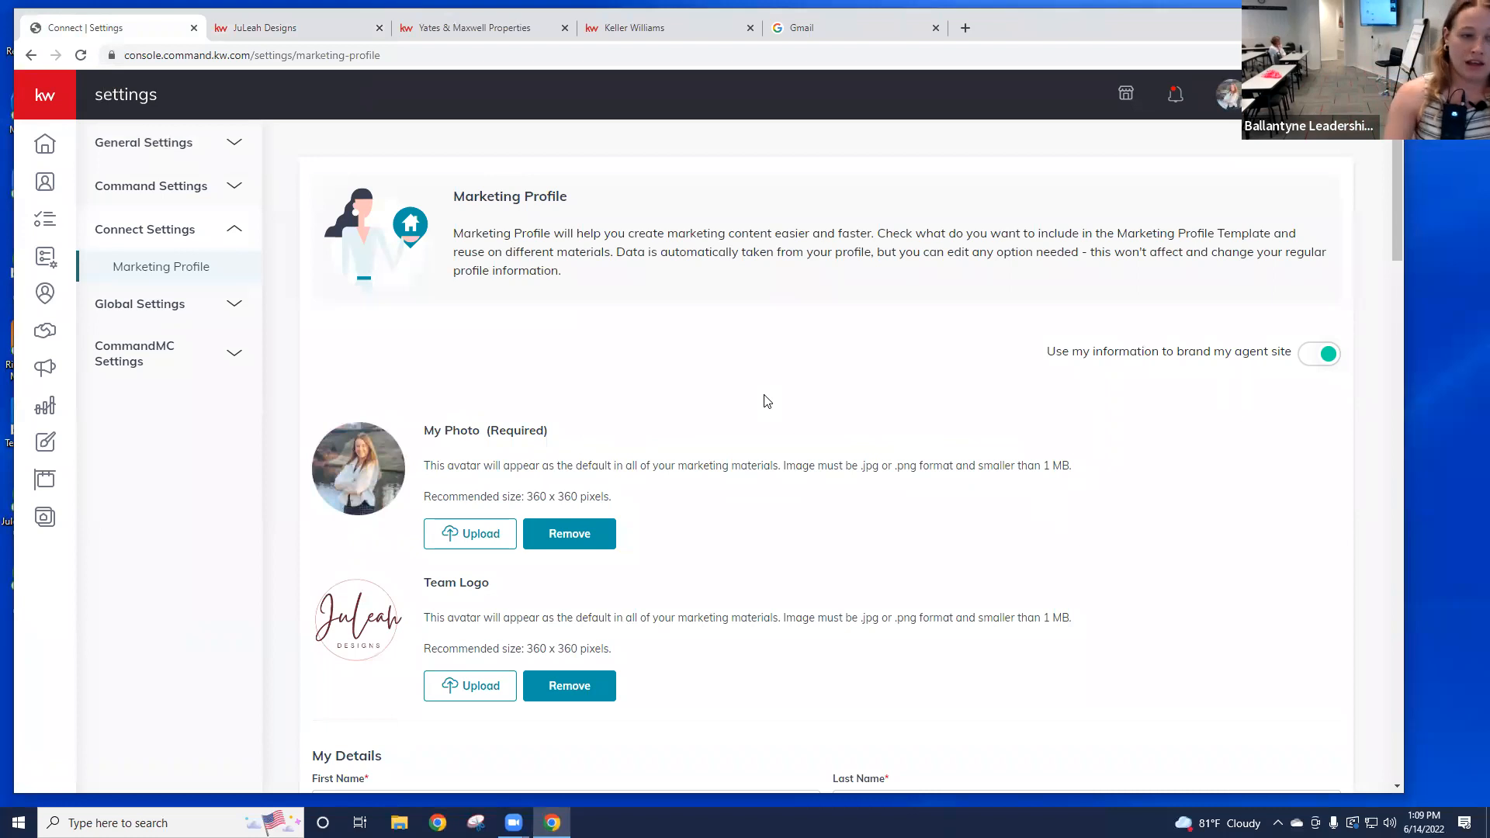
scroll(475, 261, "down", 2)
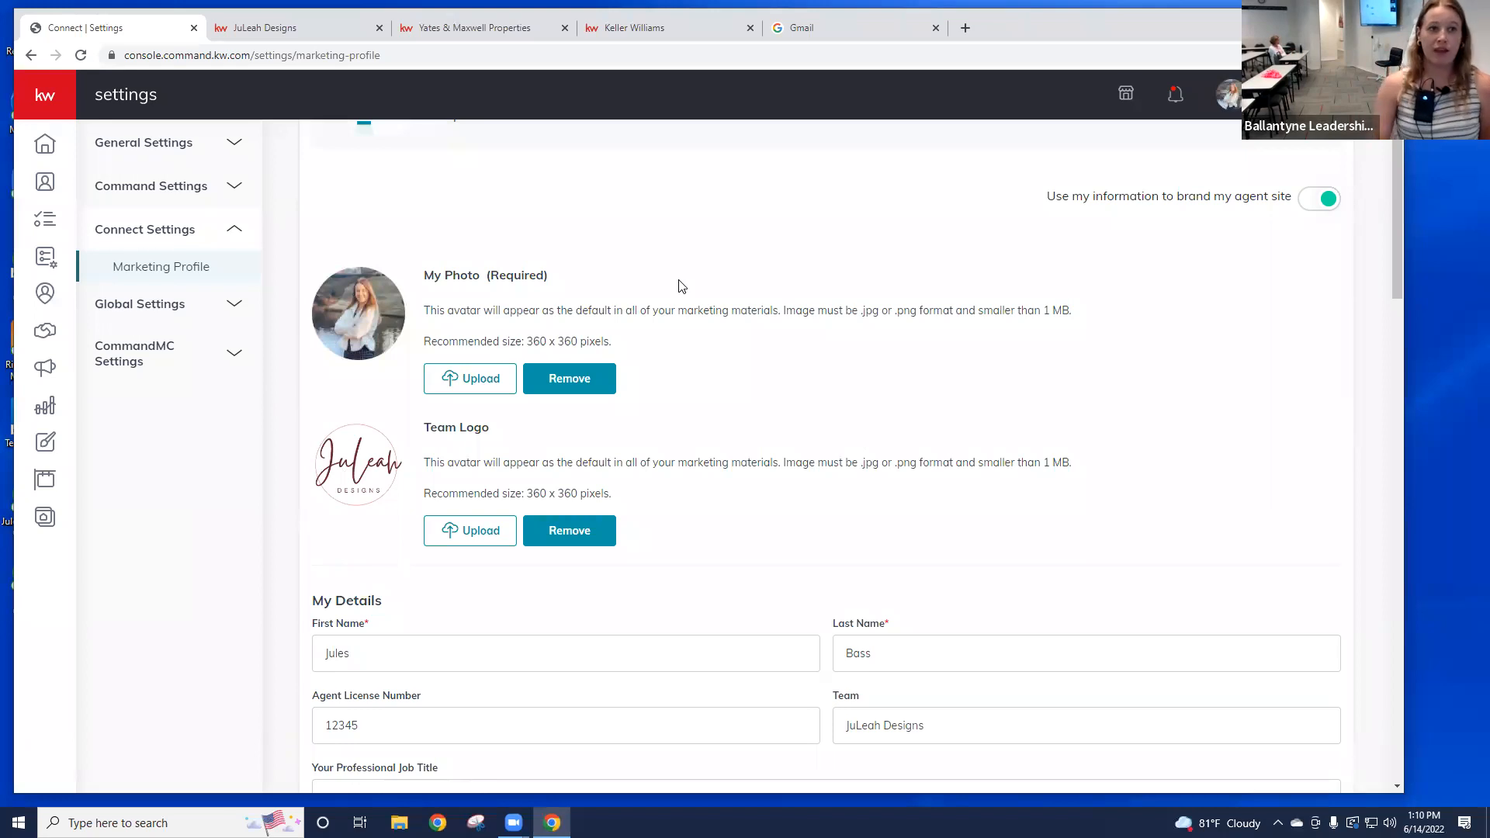
Step: Switch to the JuLeah Designs agent site, dismiss the location prompt, and scroll down
left_click(273, 34)
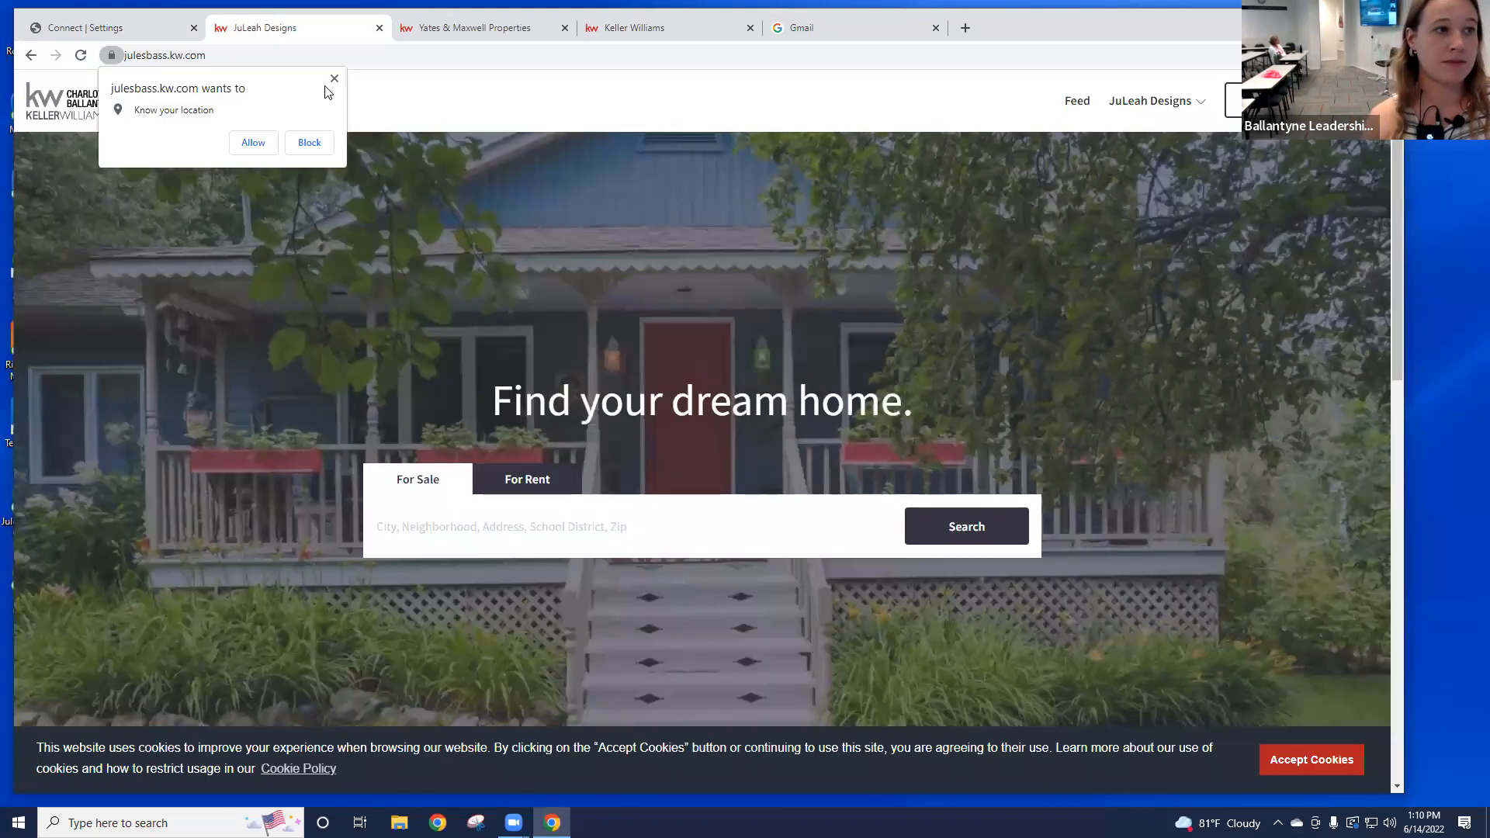
left_click(340, 79)
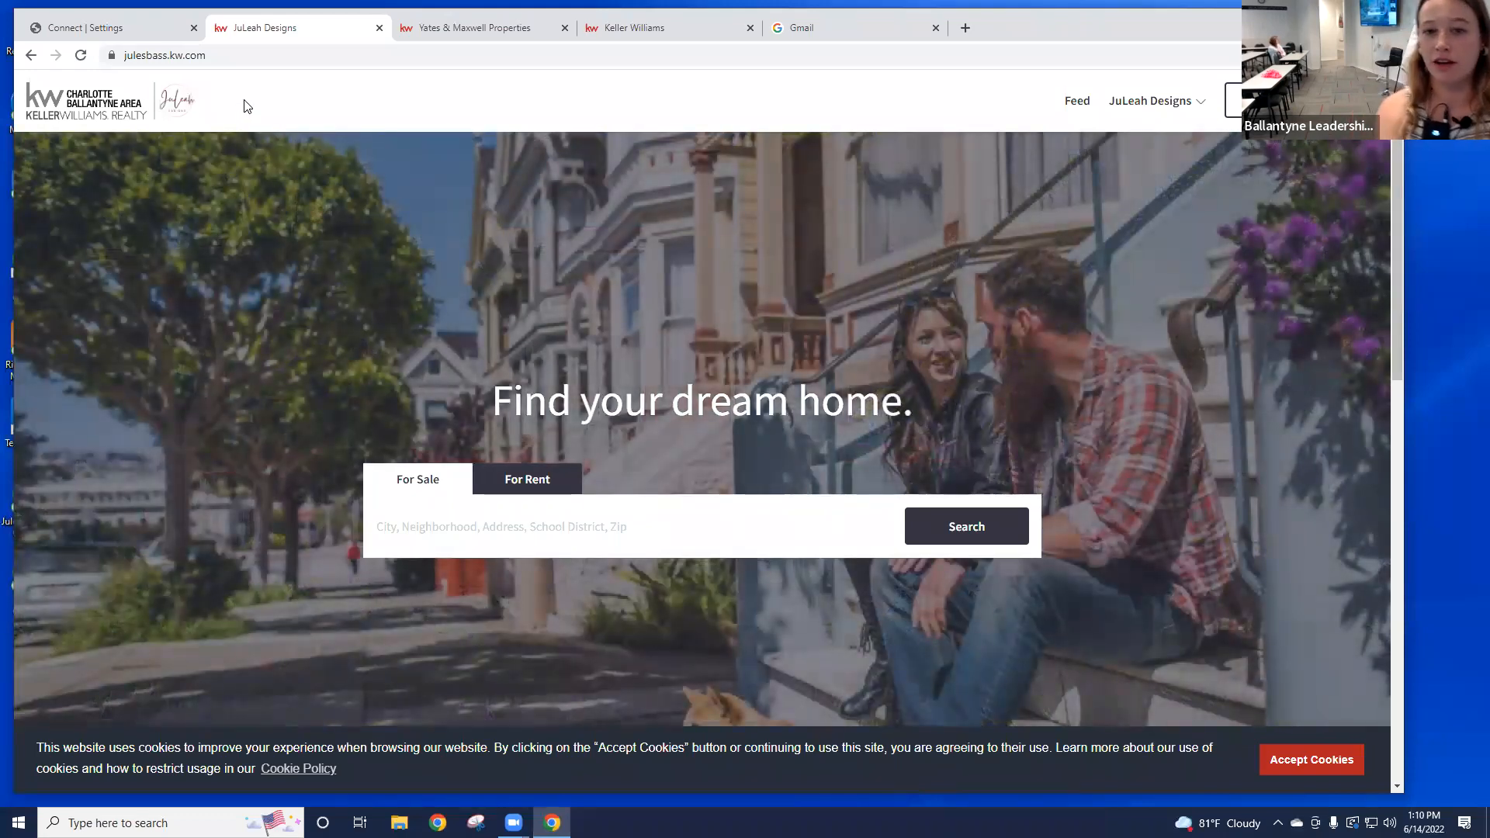
scroll(505, 148, "down", 1)
scroll(503, 141, "down", 5)
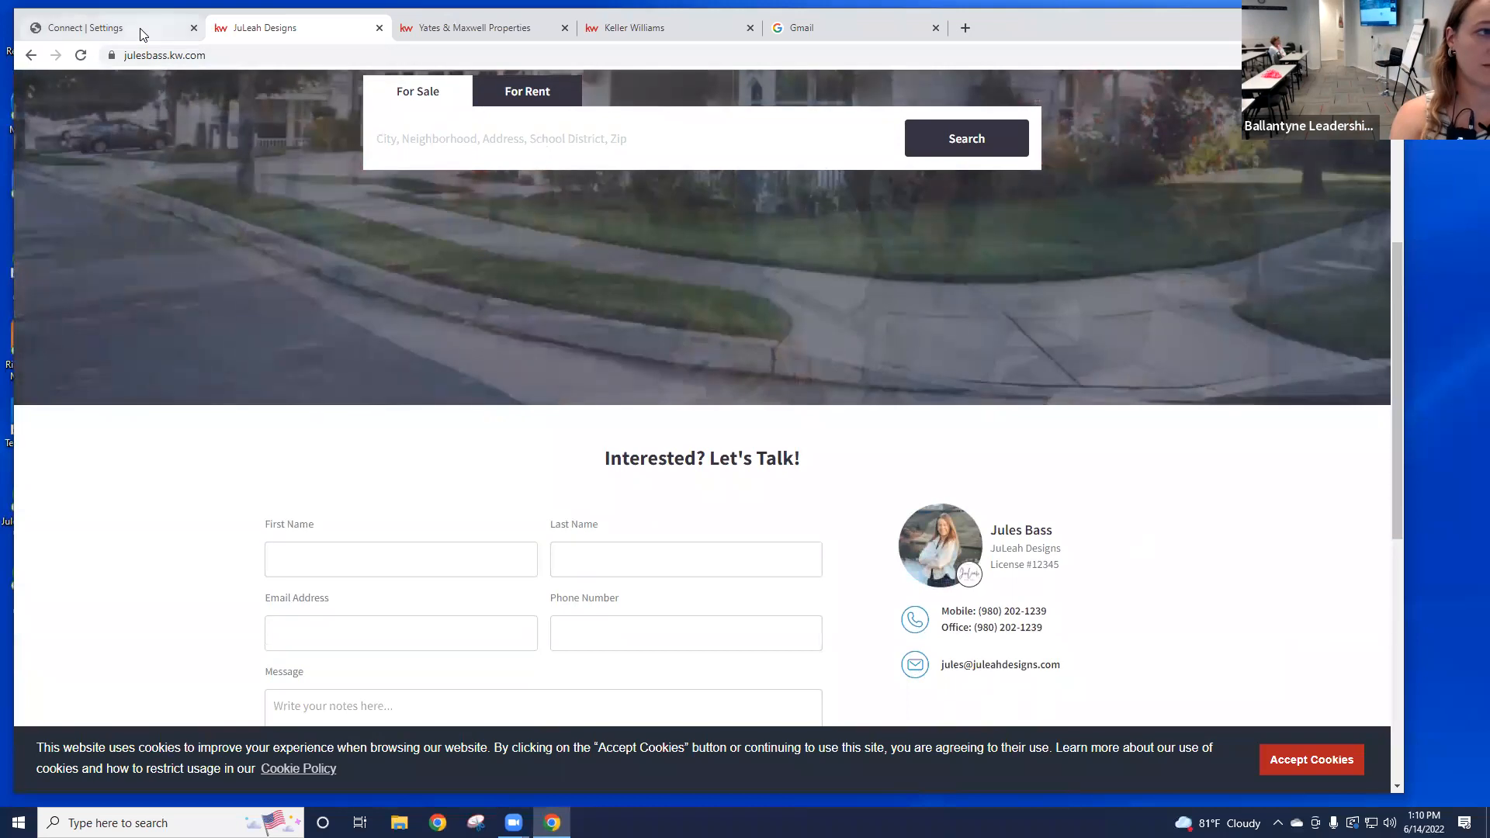
Step: Scroll through the Marketing Profile settings, then inspect the agent site's contact block
left_click(141, 35)
scroll(738, 392, "down", 3)
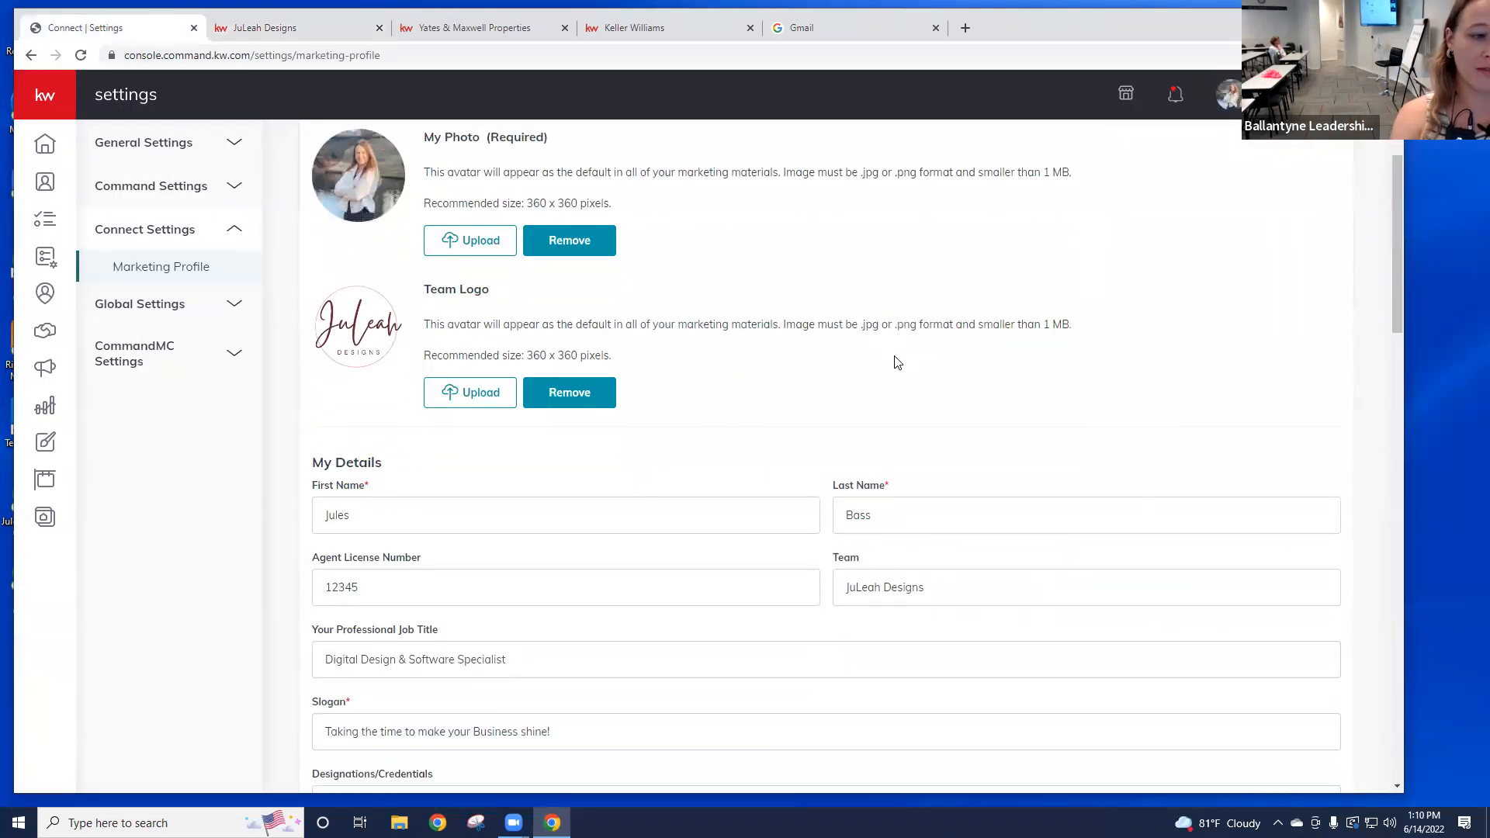
scroll(919, 359, "down", 2)
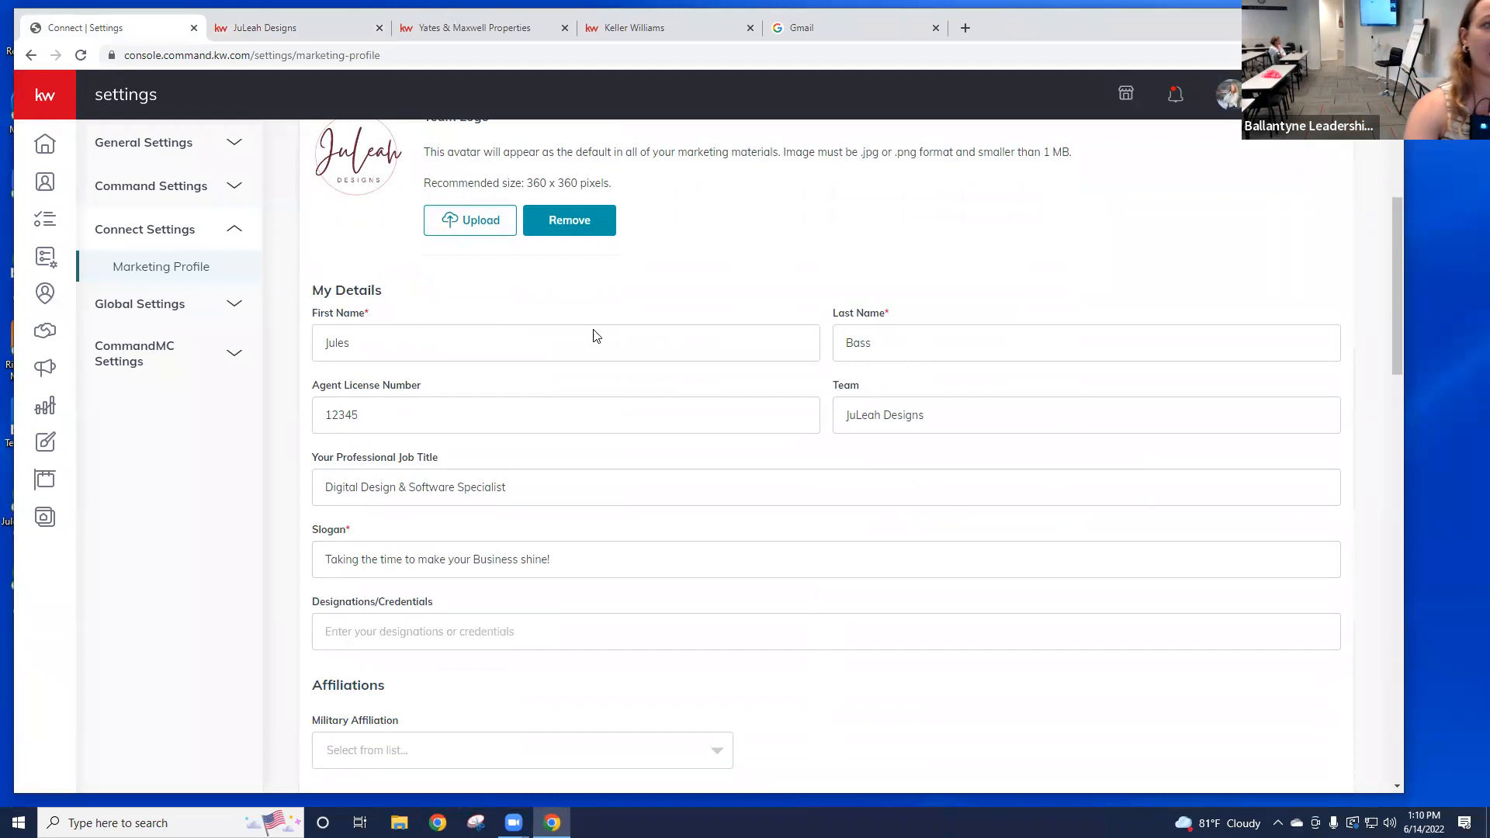
left_click(306, 31)
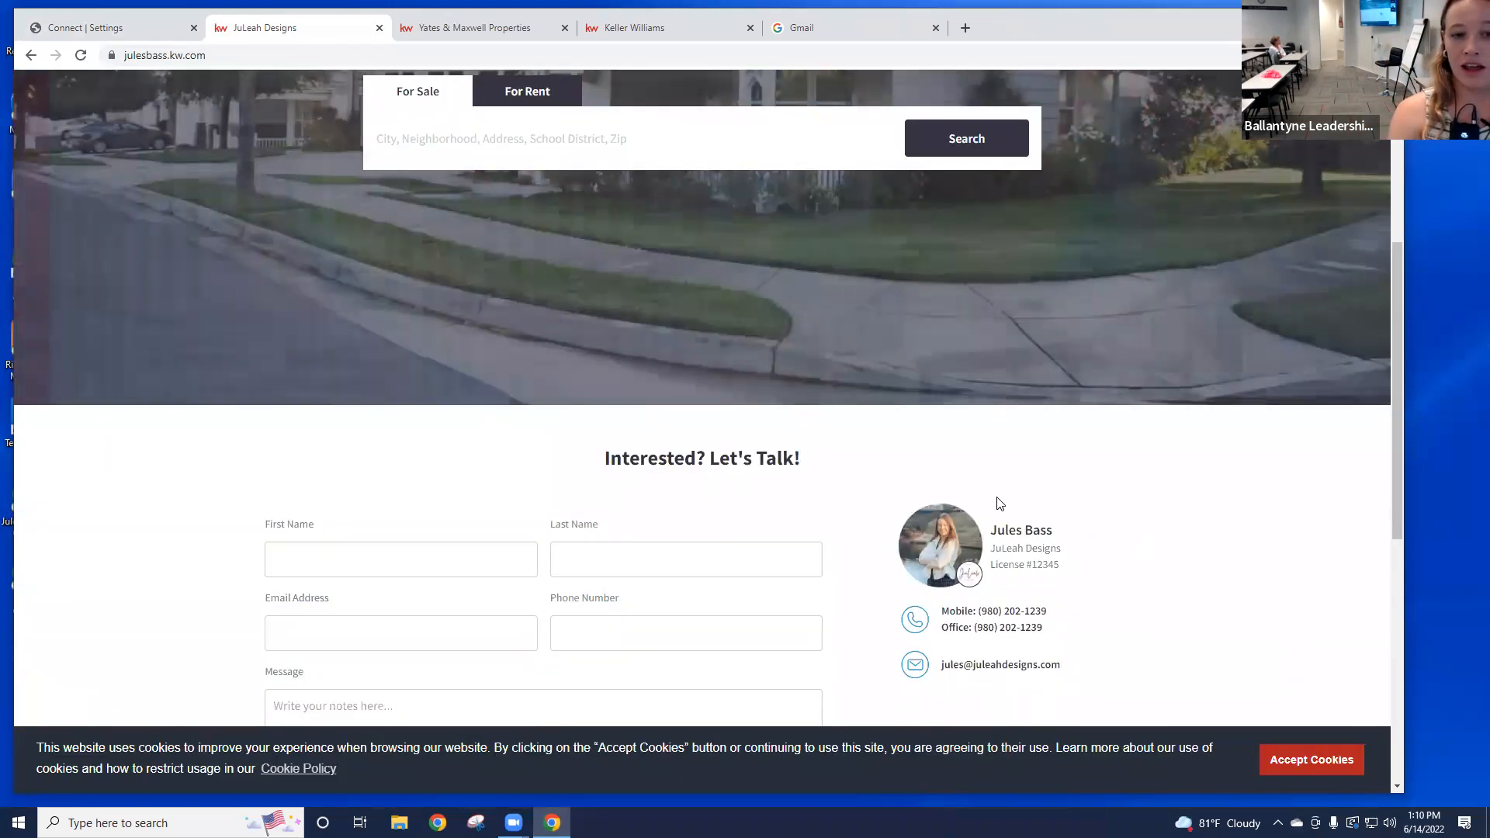
scroll(995, 503, "down", 1)
left_click_drag(1091, 569, 899, 419)
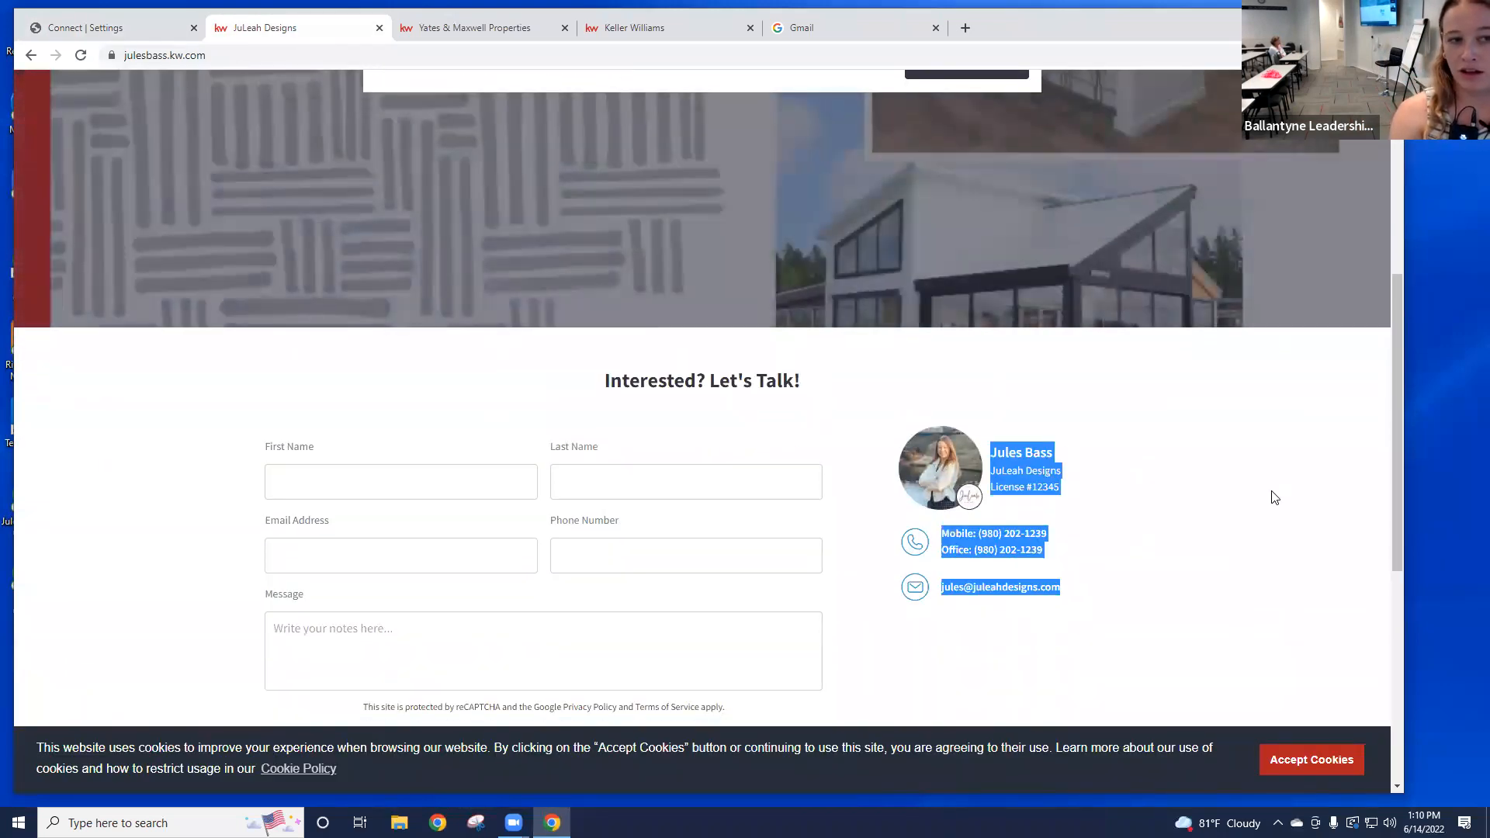
left_click(1108, 485)
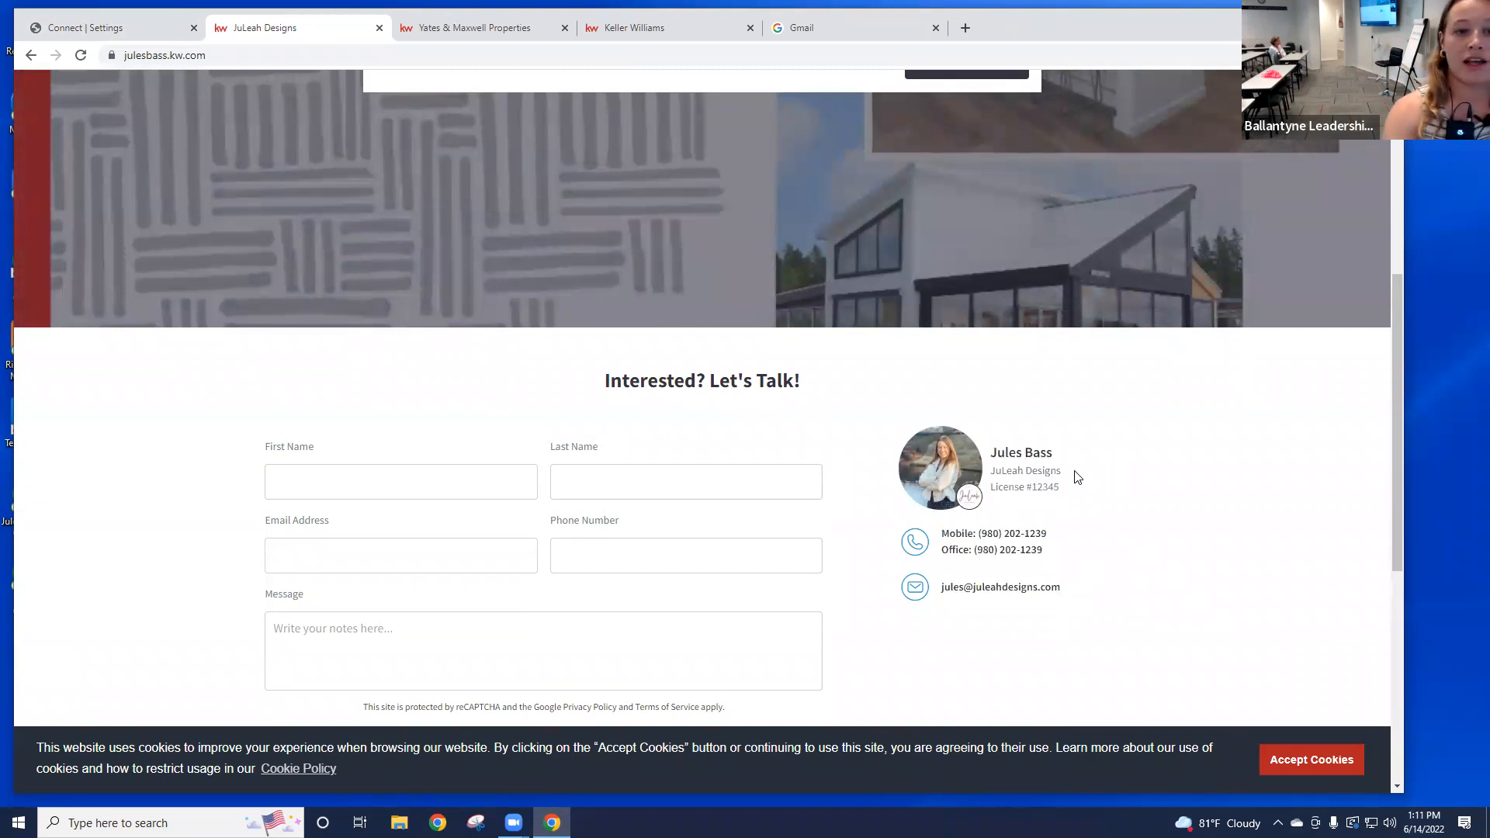
Step: Compare the Team field with the JuLeah Designs name on the site, then scroll back up
left_click(131, 22)
left_click(842, 432)
key("ctrl+a")
left_click(1030, 268)
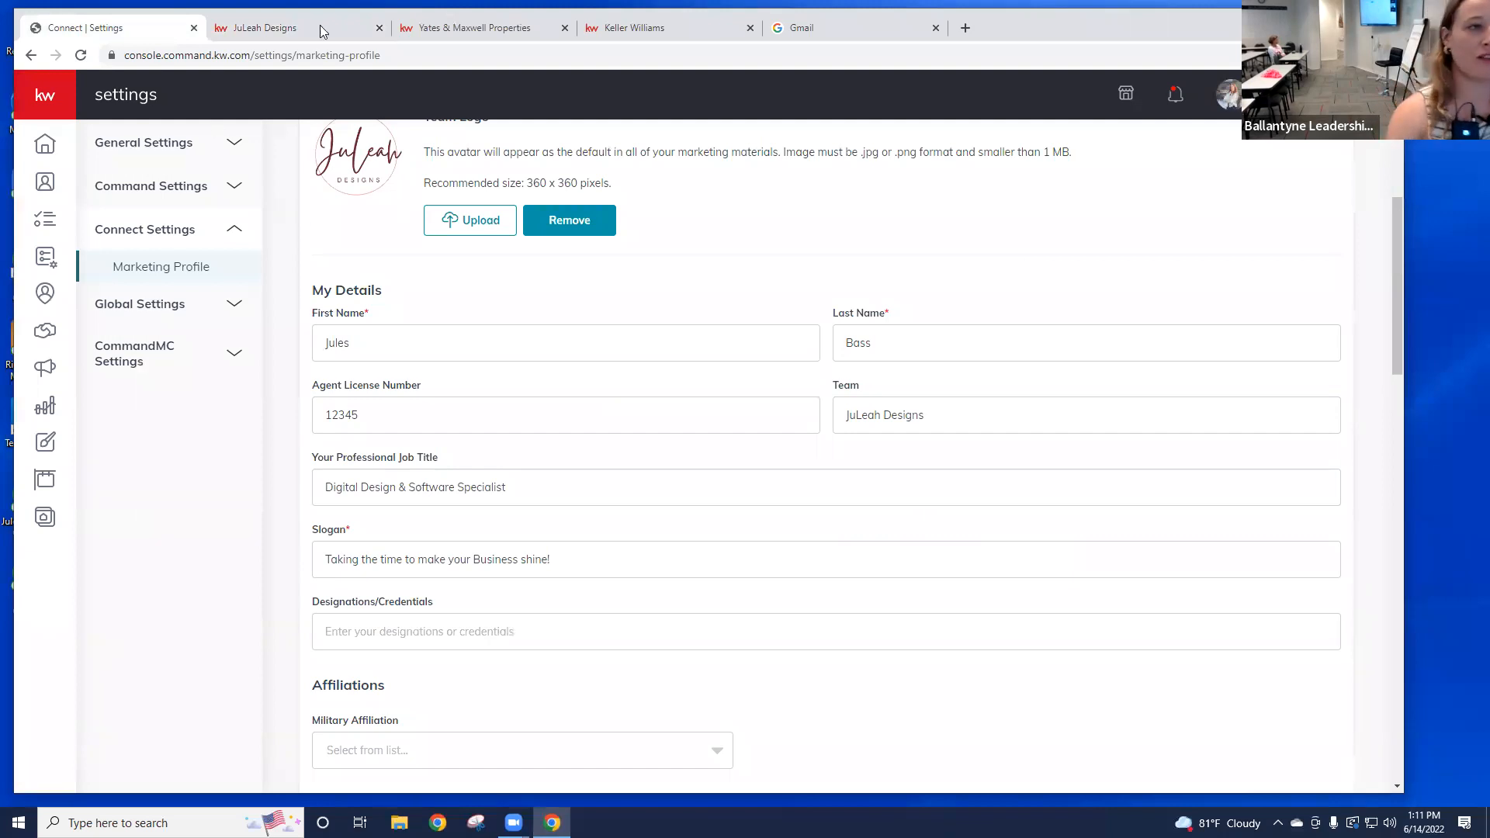
left_click(295, 30)
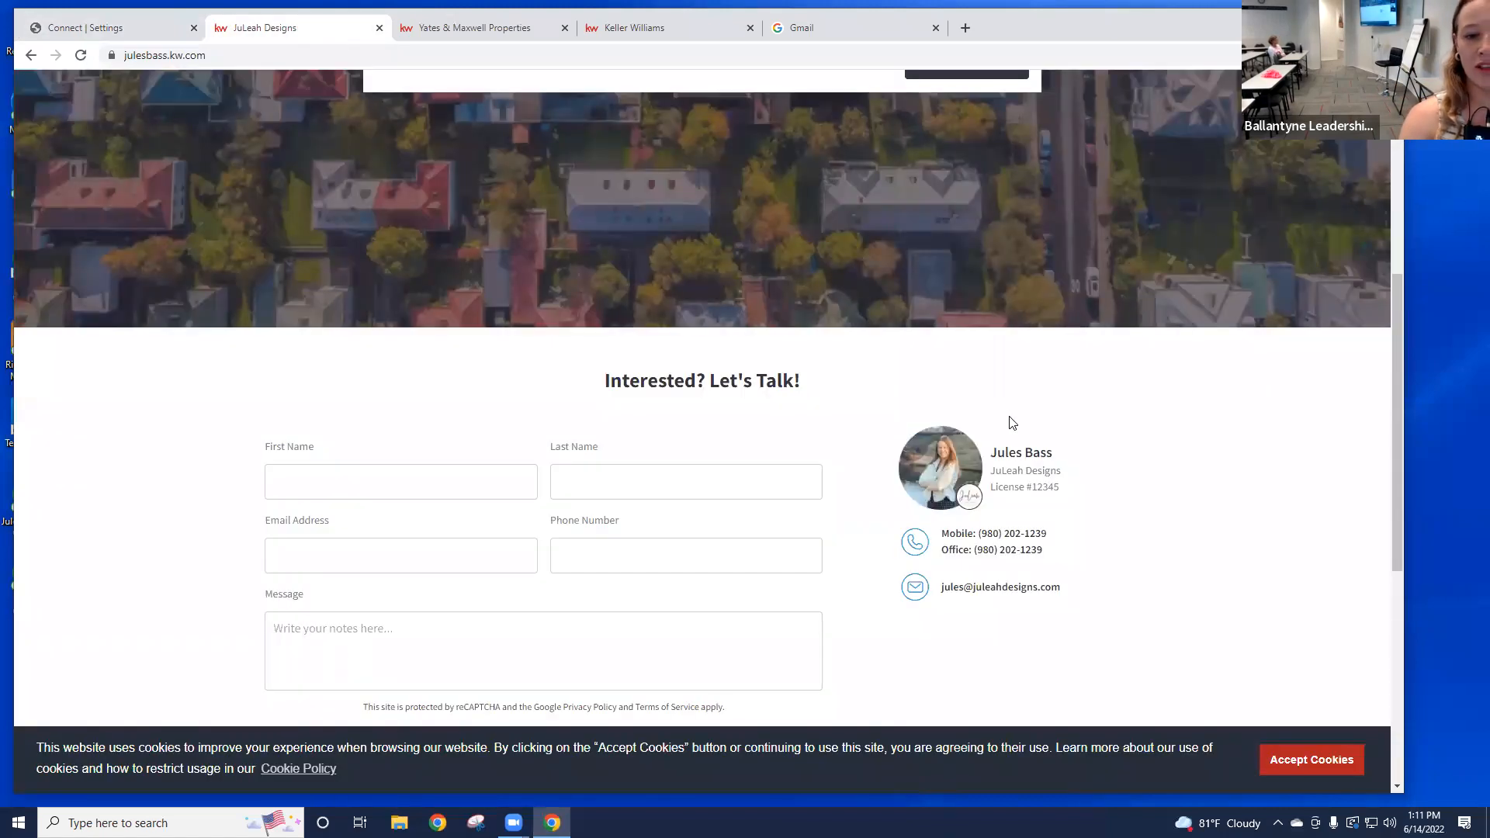
left_click_drag(990, 474, 1079, 475)
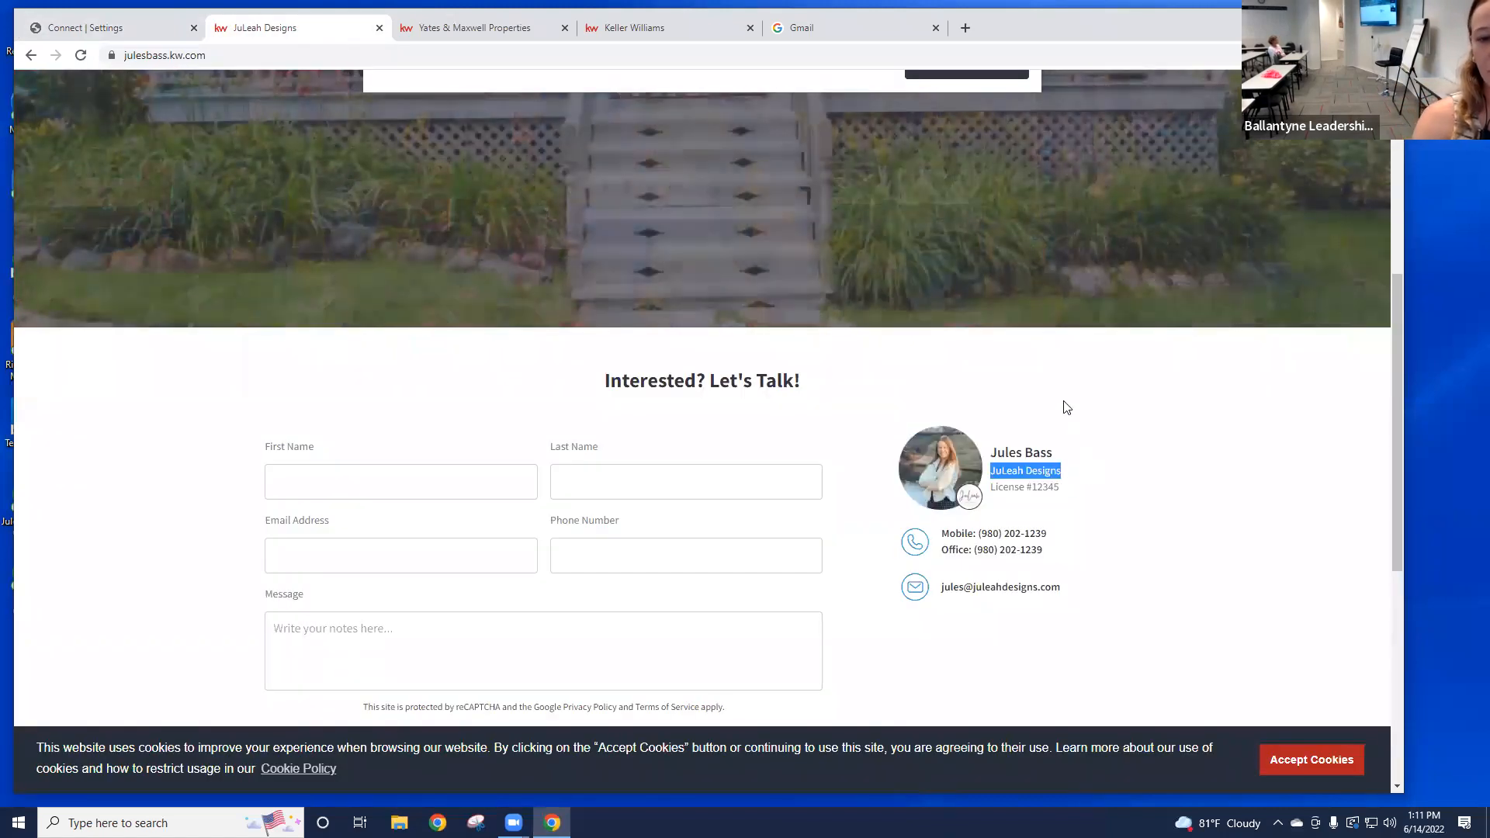
scroll(1091, 373, "up", 5)
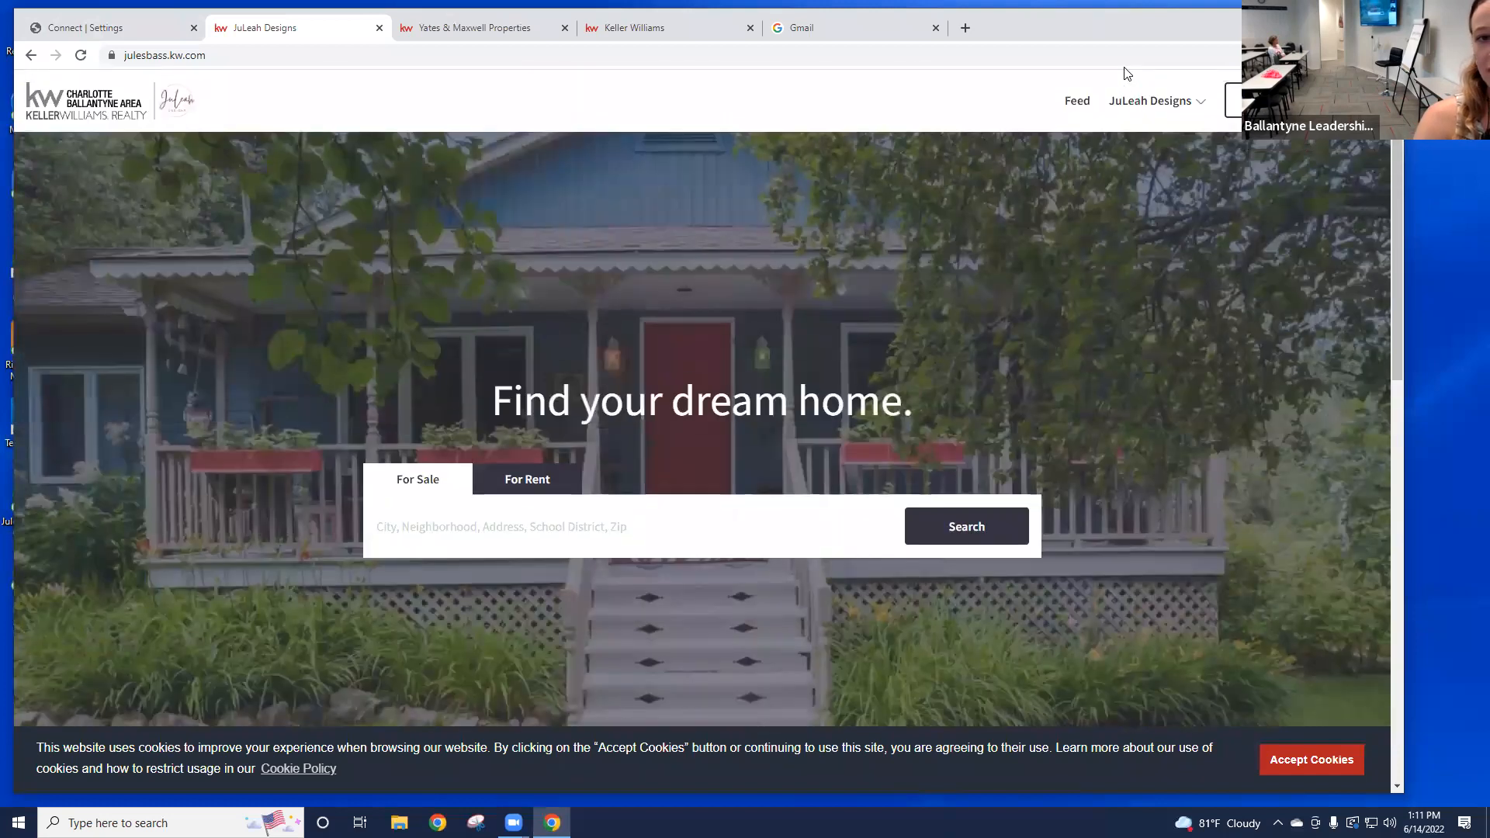
Step: Check the JuLeah Designs site menu and contact team name and licence, then return to Marketing Profile
left_click(1189, 101)
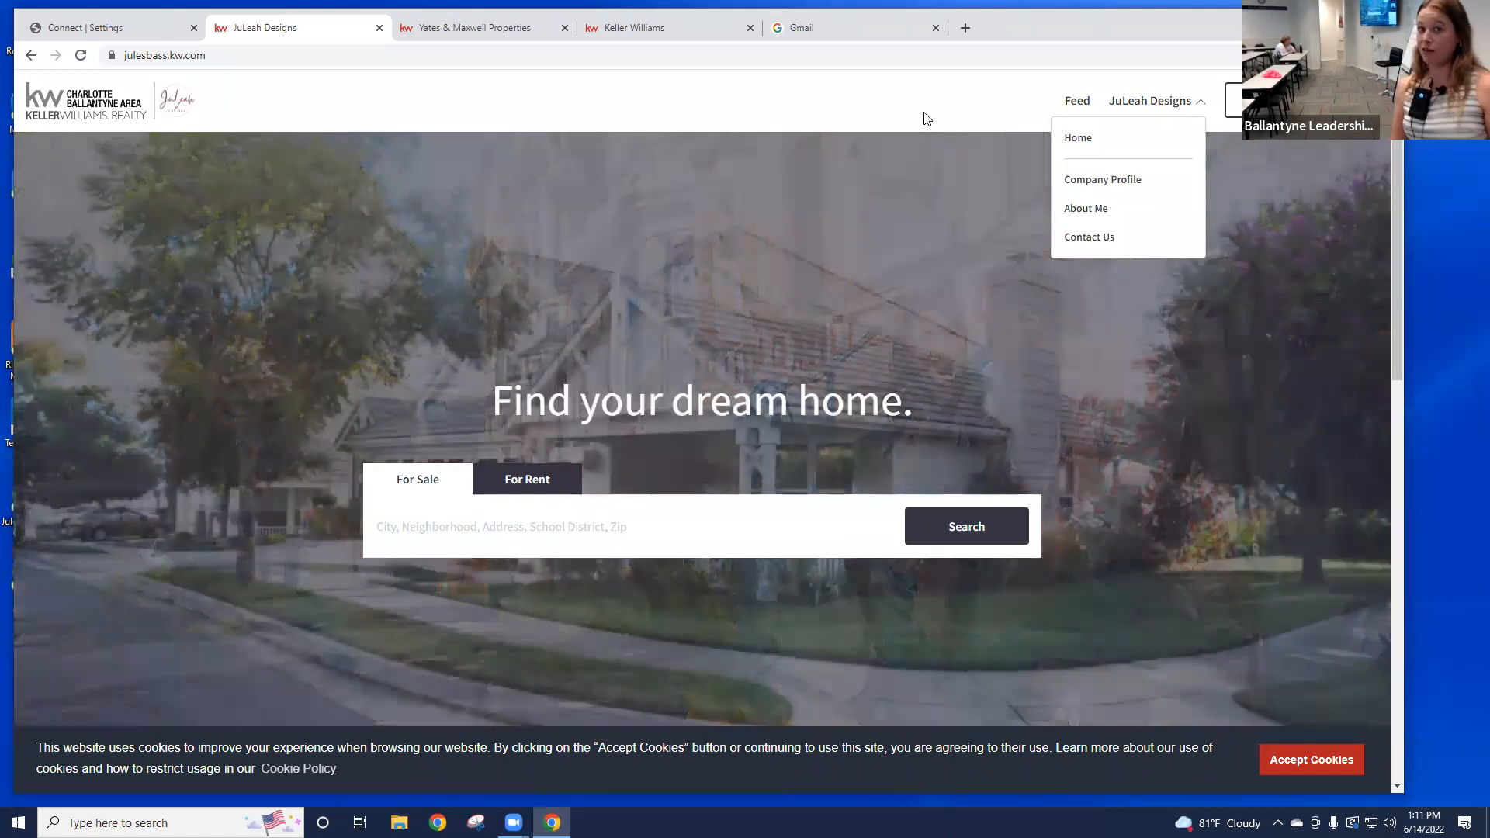
left_click(1022, 308)
scroll(1022, 308, "down", 5)
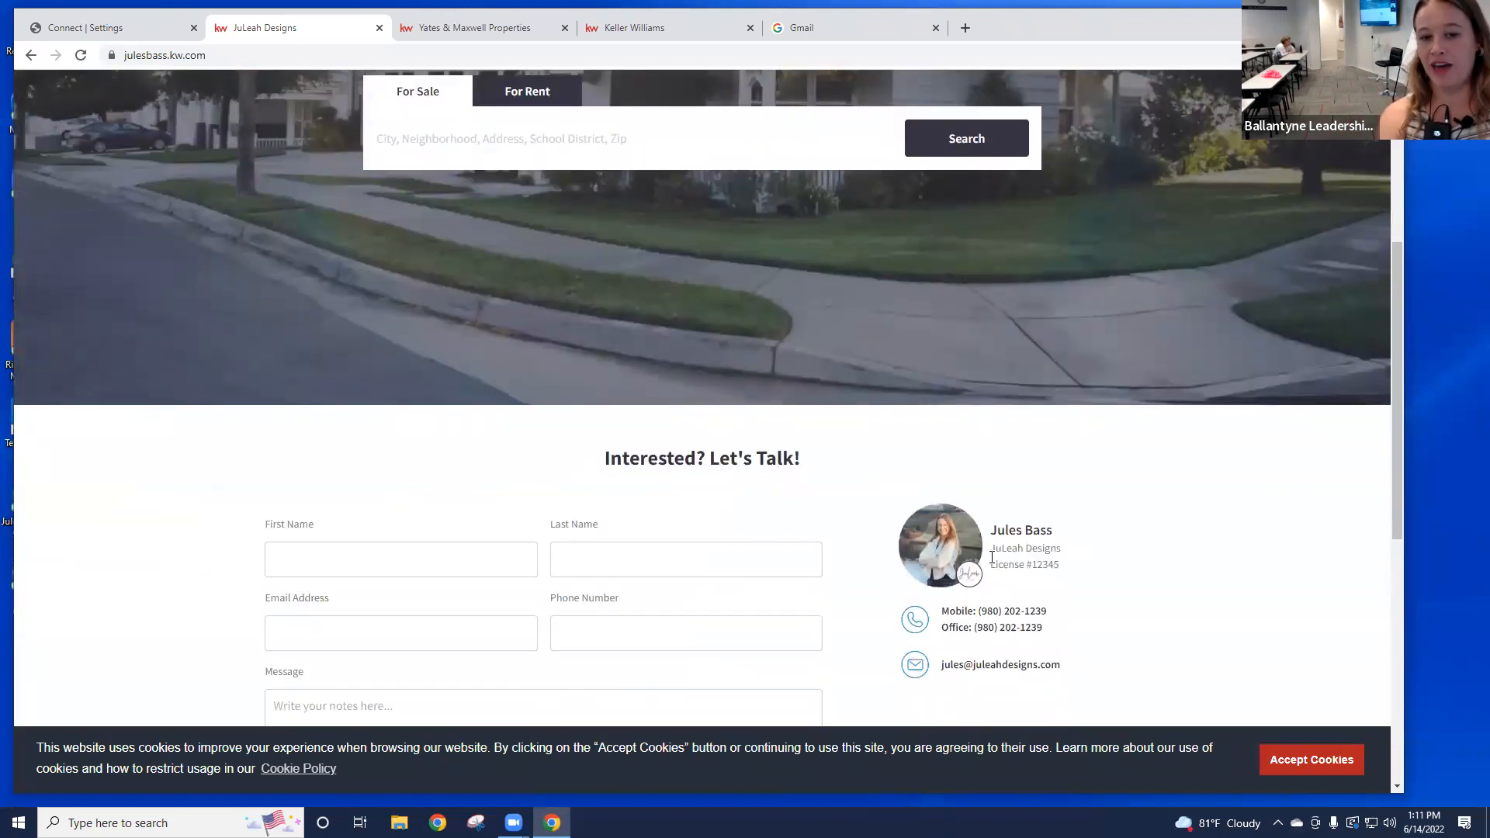
left_click_drag(991, 548, 1072, 558)
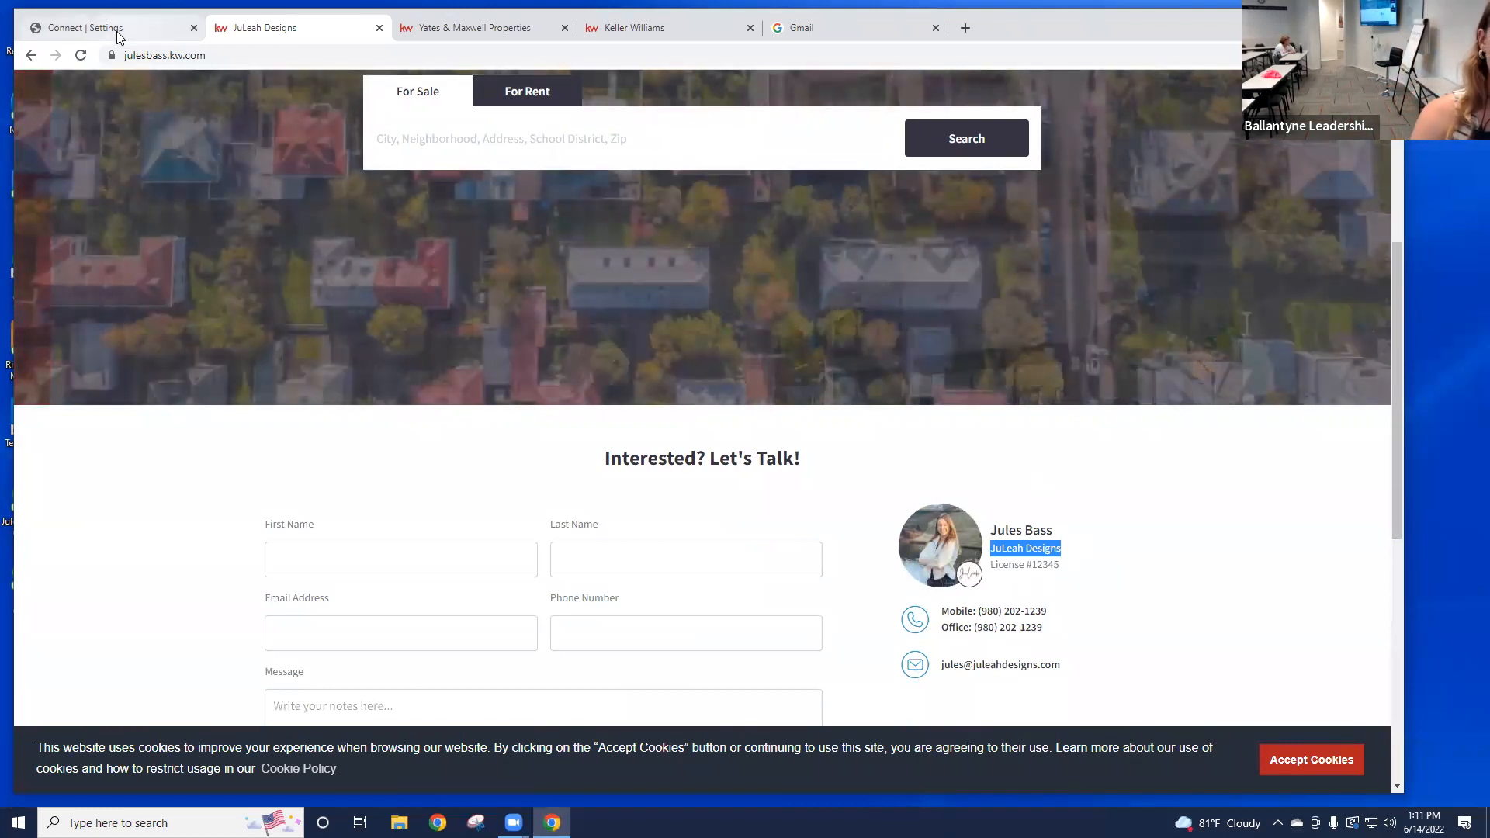
left_click(117, 31)
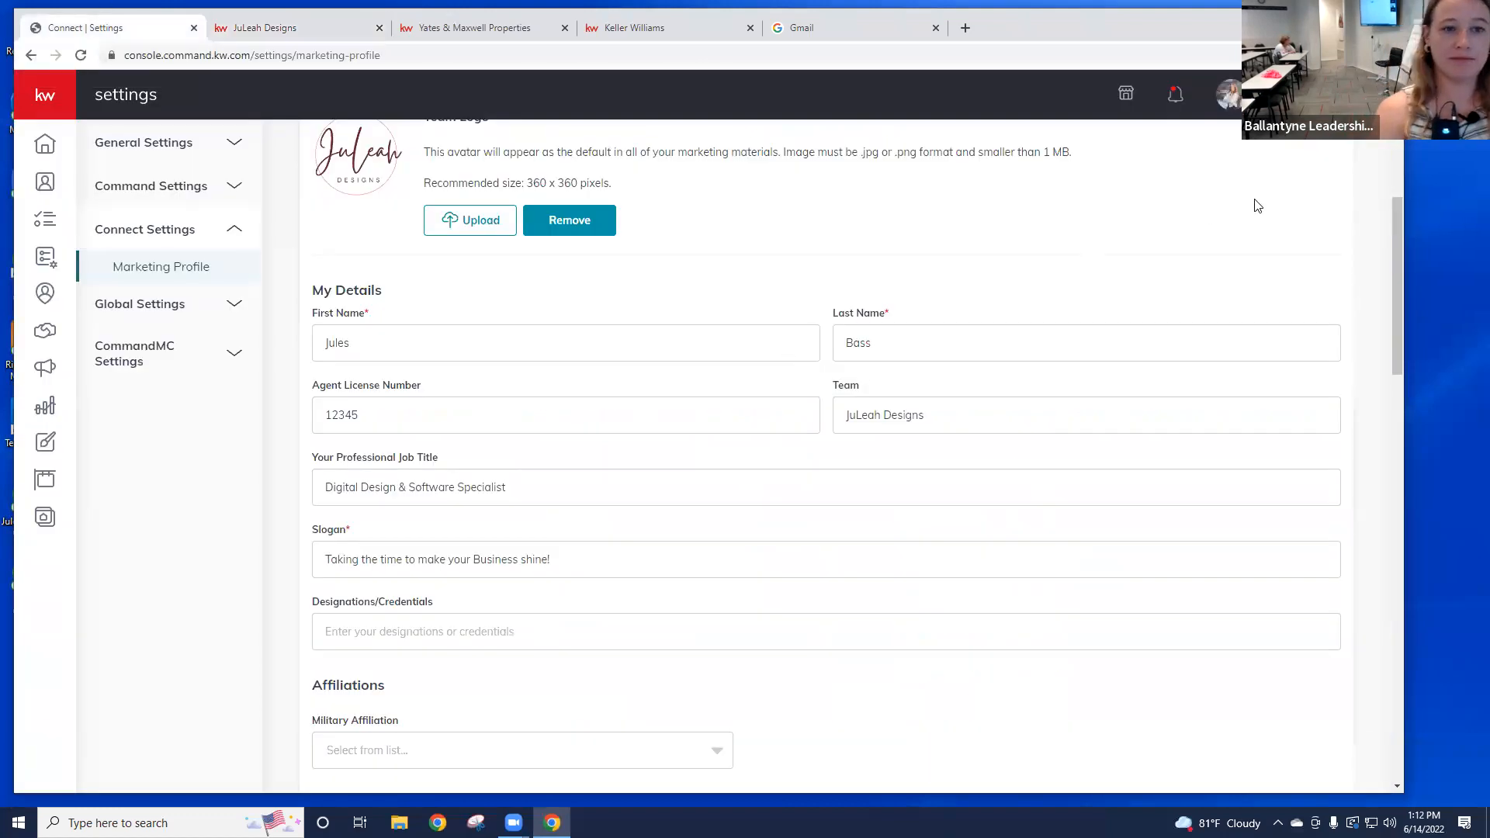
Step: Scroll down and select the Marketing Profile slogan text, then switch to the Keller Williams tab
scroll(1005, 246, "down", 1)
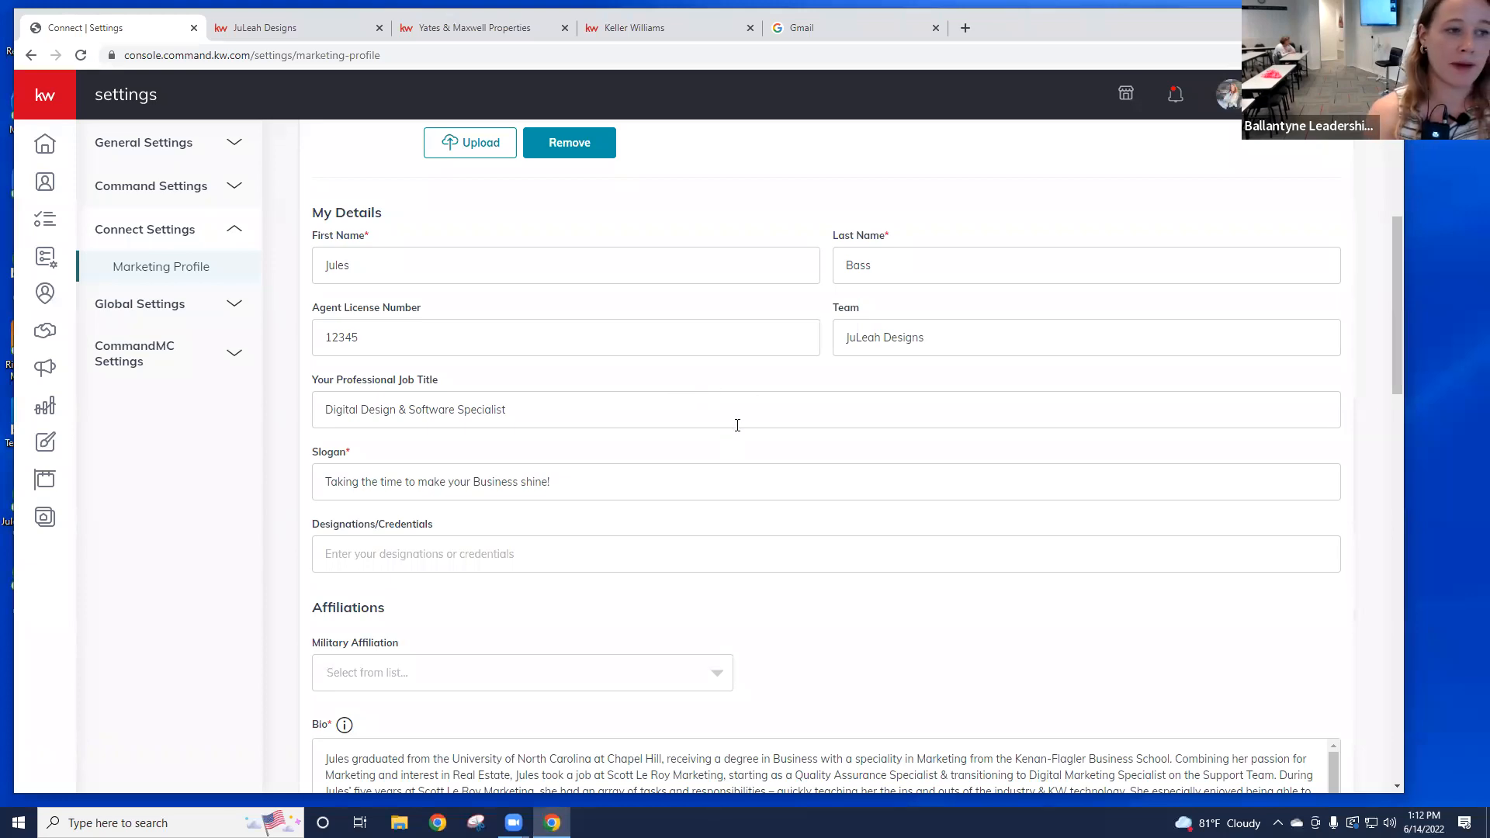
scroll(767, 406, "down", 1)
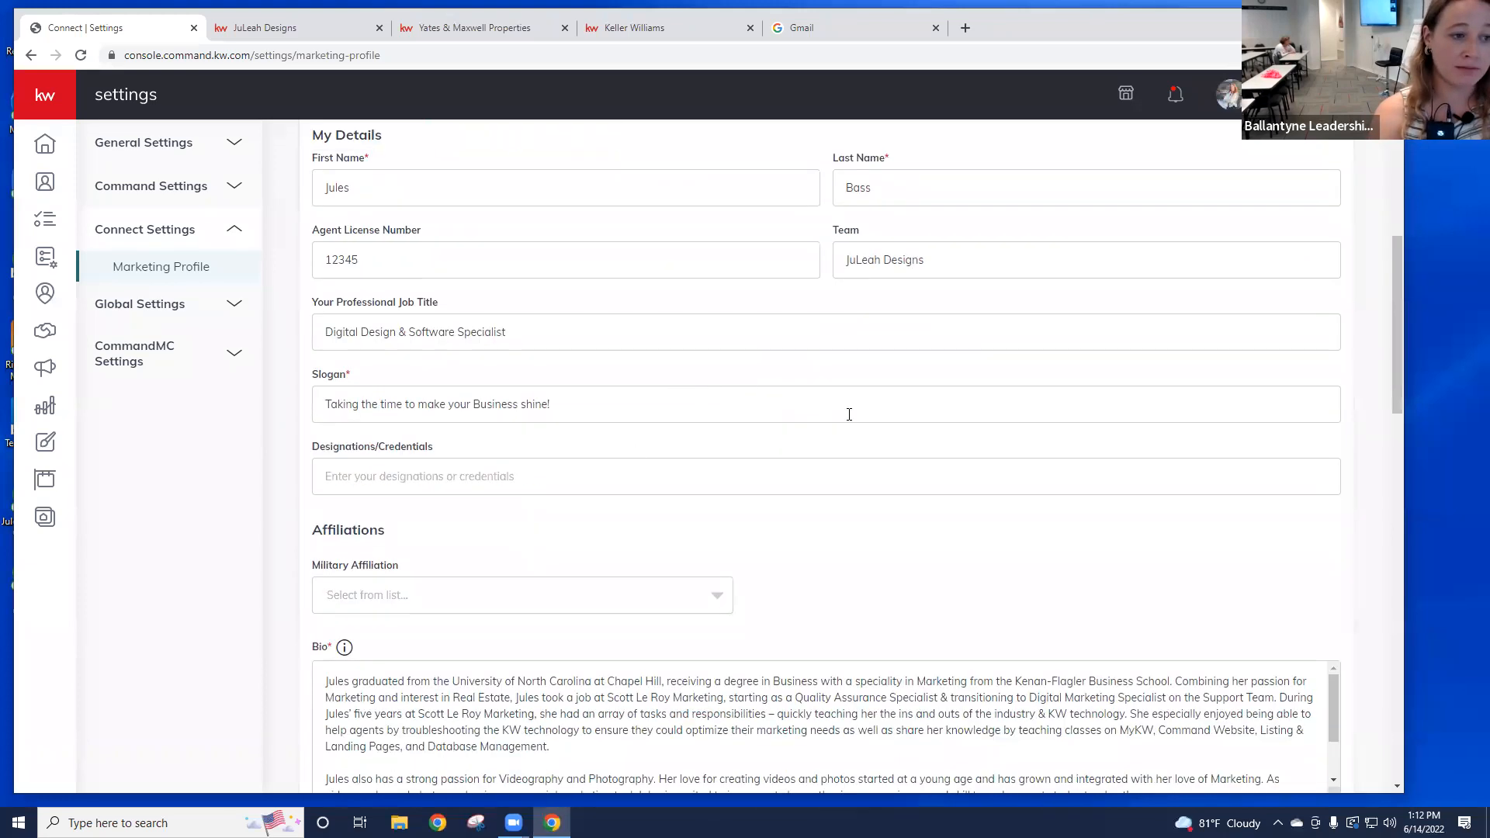
double_click(611, 401)
key("ctrl+a")
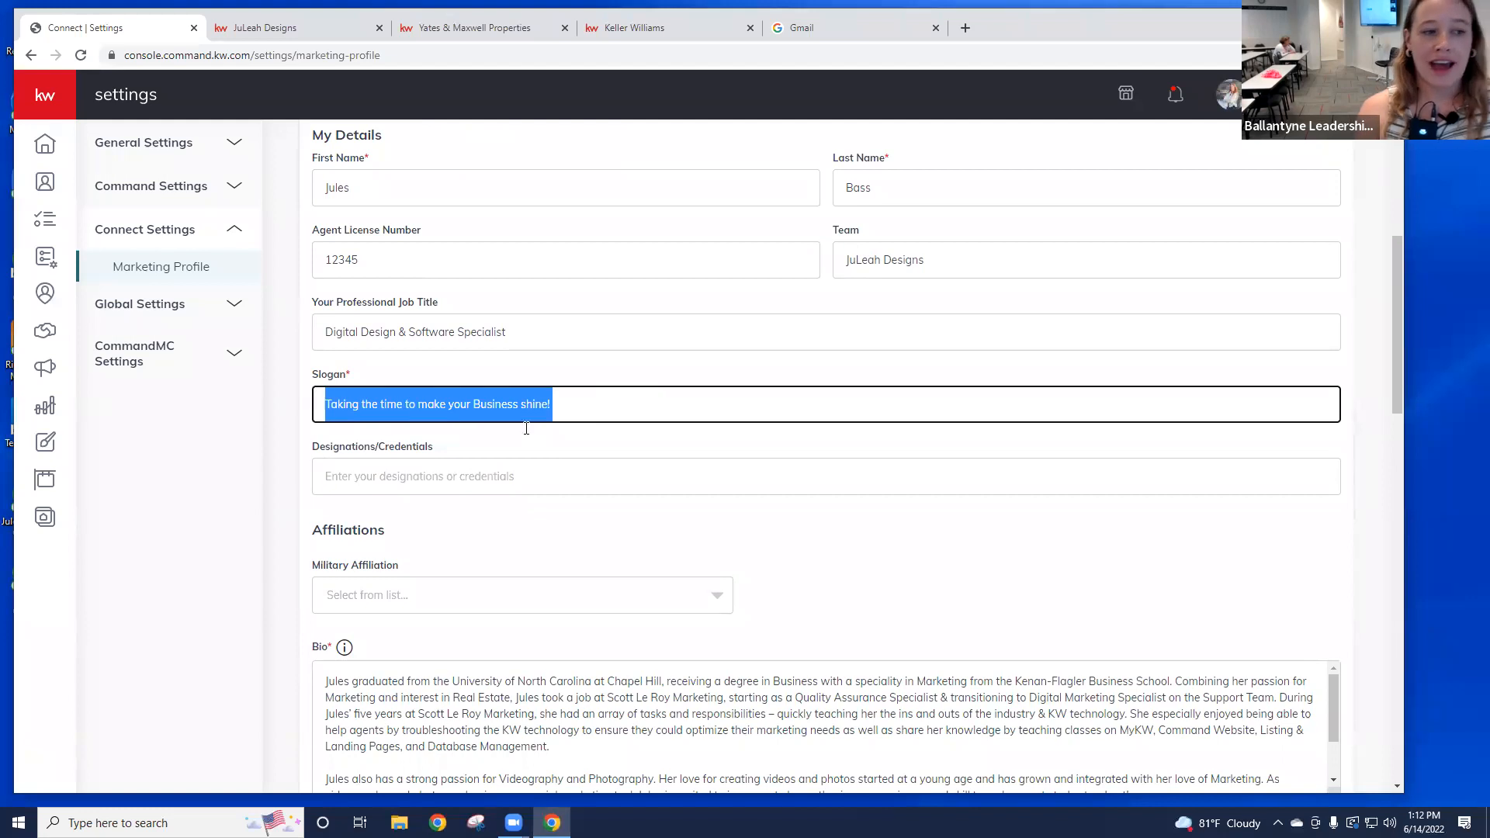
left_click(673, 369)
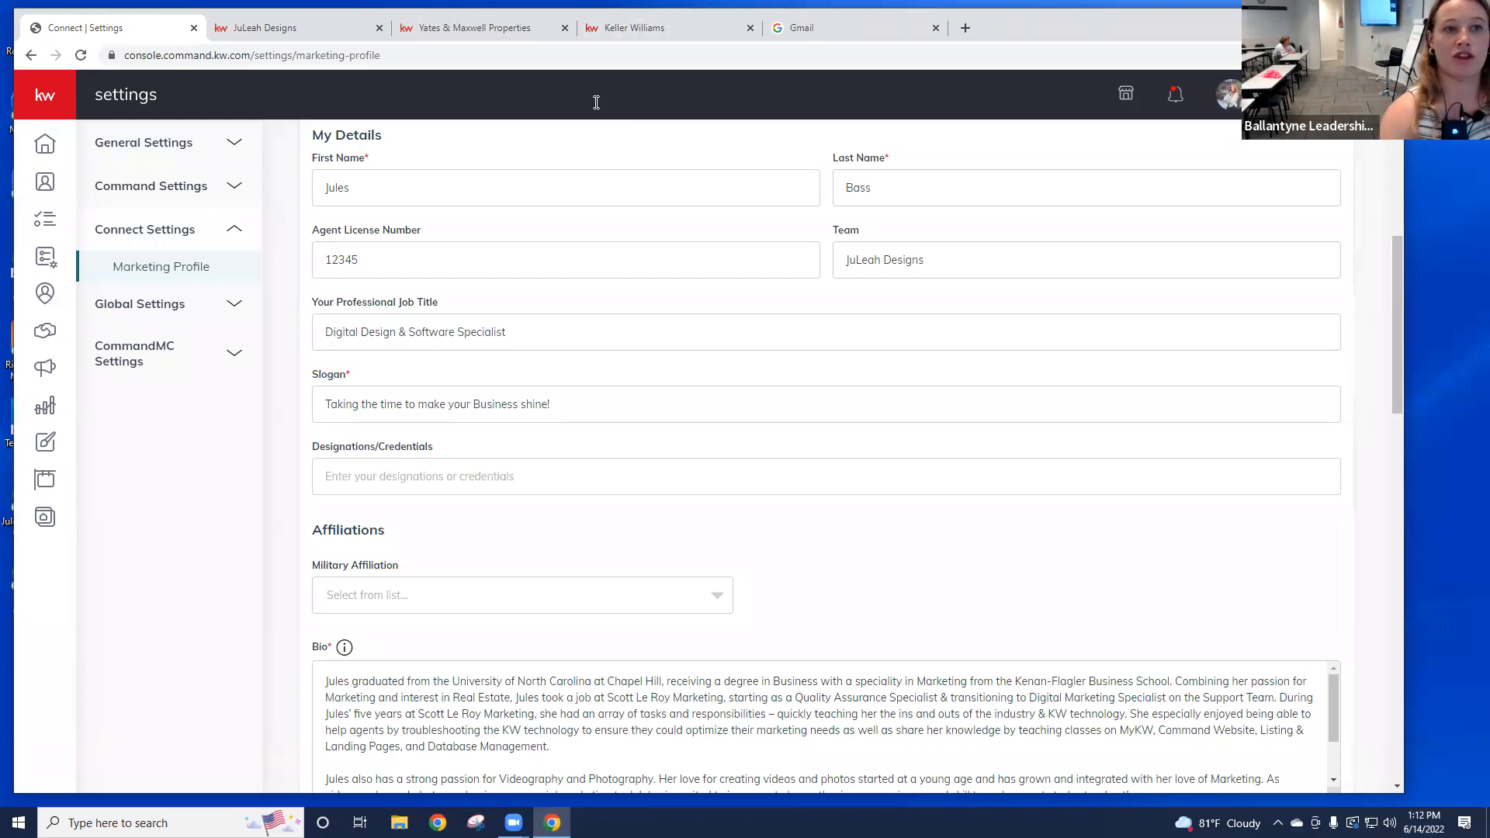
left_click(625, 28)
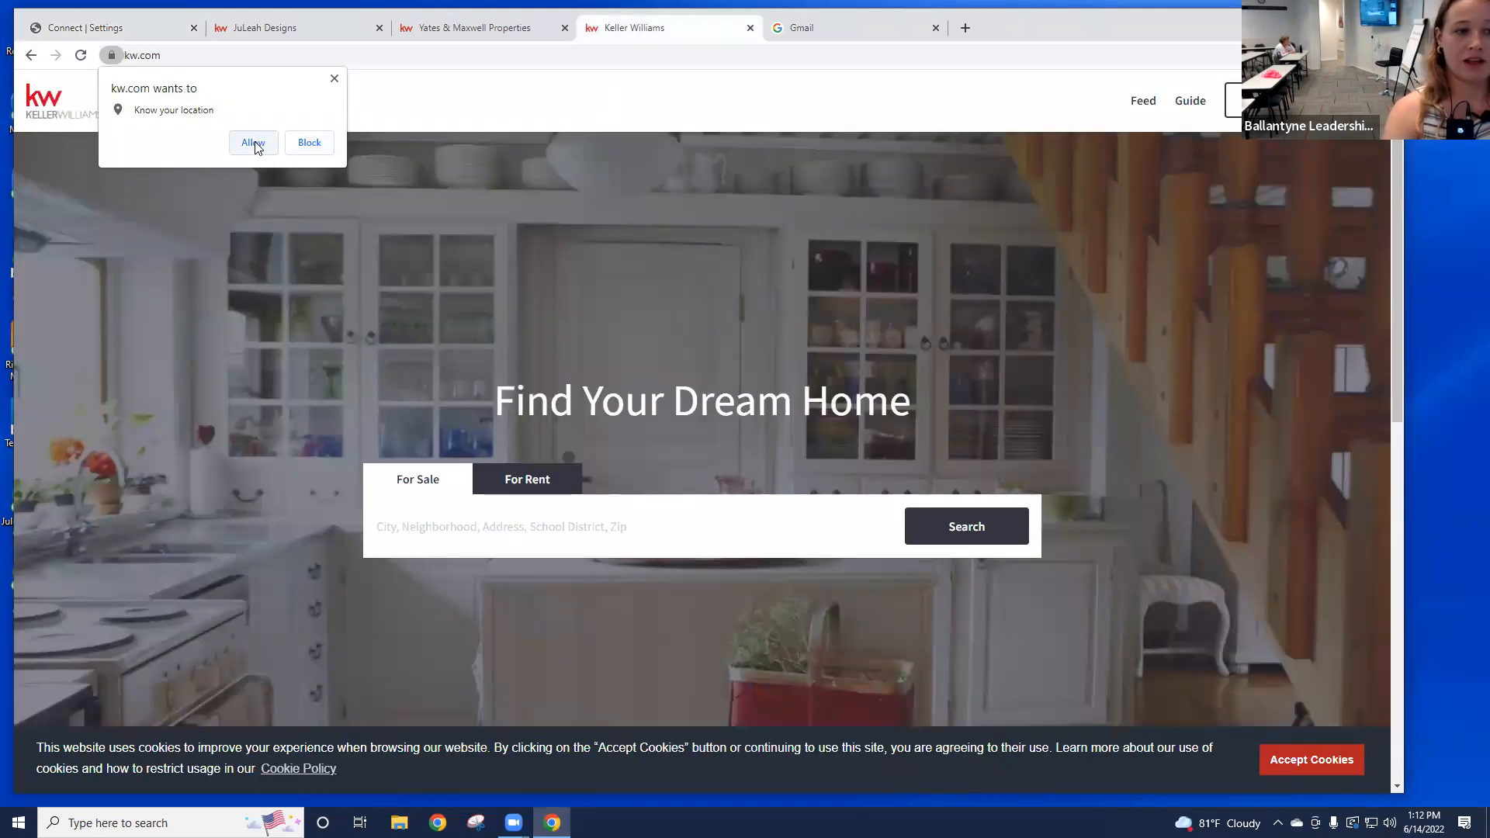
Step: Block kw.com's location request, view the site's Find Your Agent footer, then return to Marketing Profile settings
left_click(309, 143)
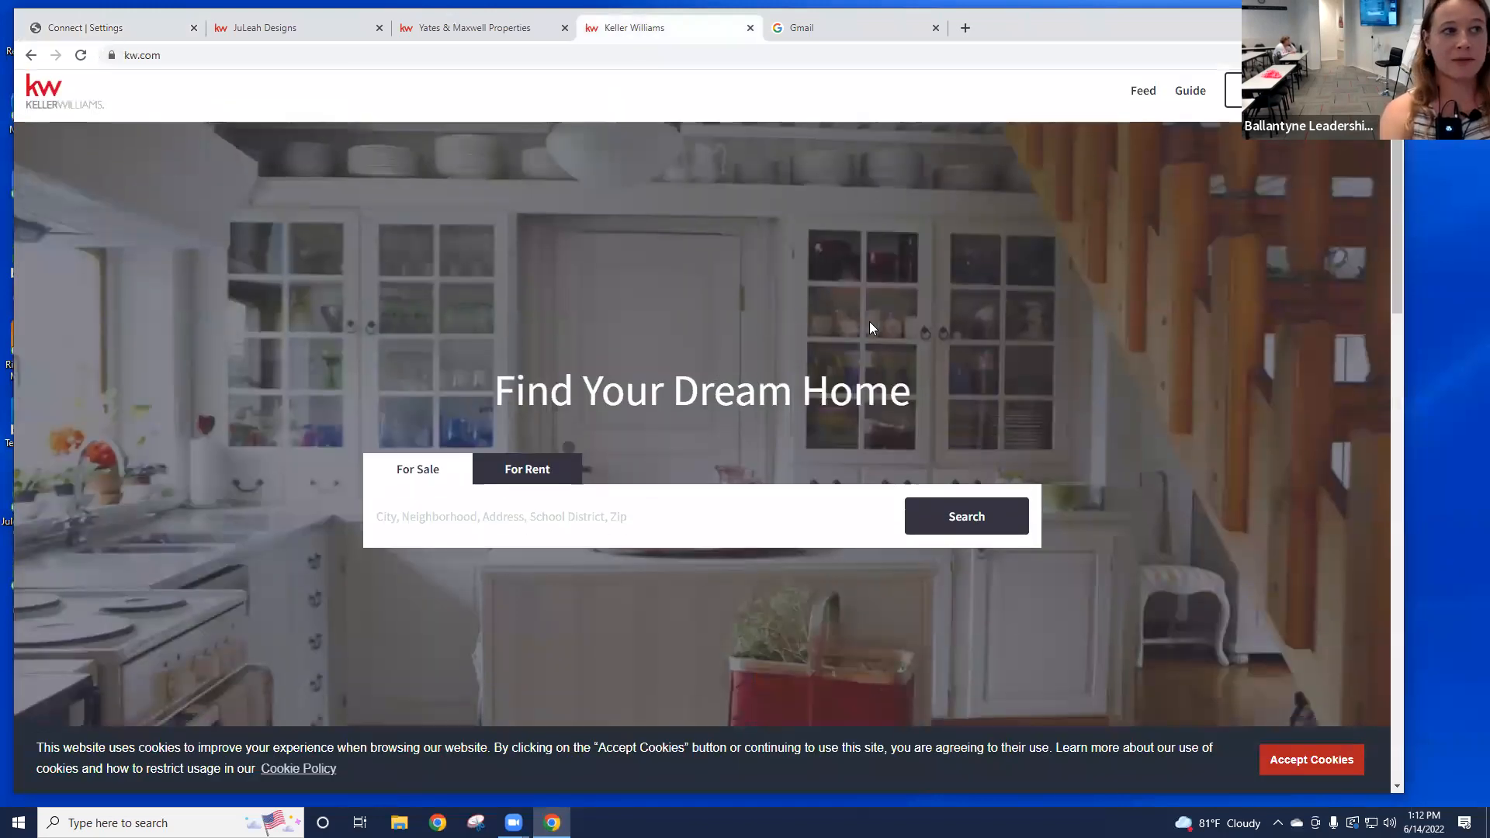
scroll(869, 321, "down", 8)
scroll(874, 335, "down", 9)
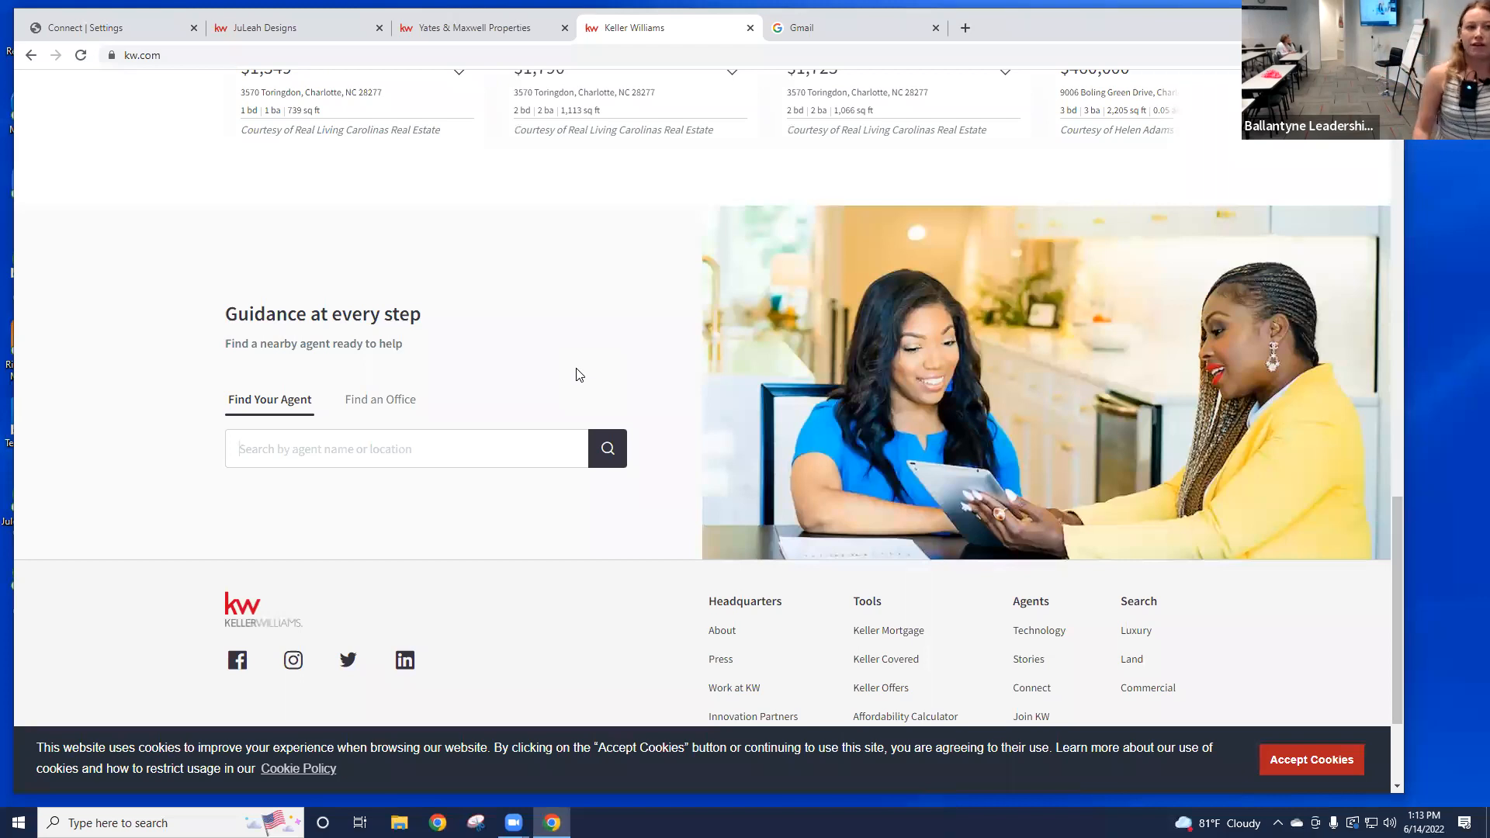
left_click(120, 33)
scroll(685, 370, "down", 3)
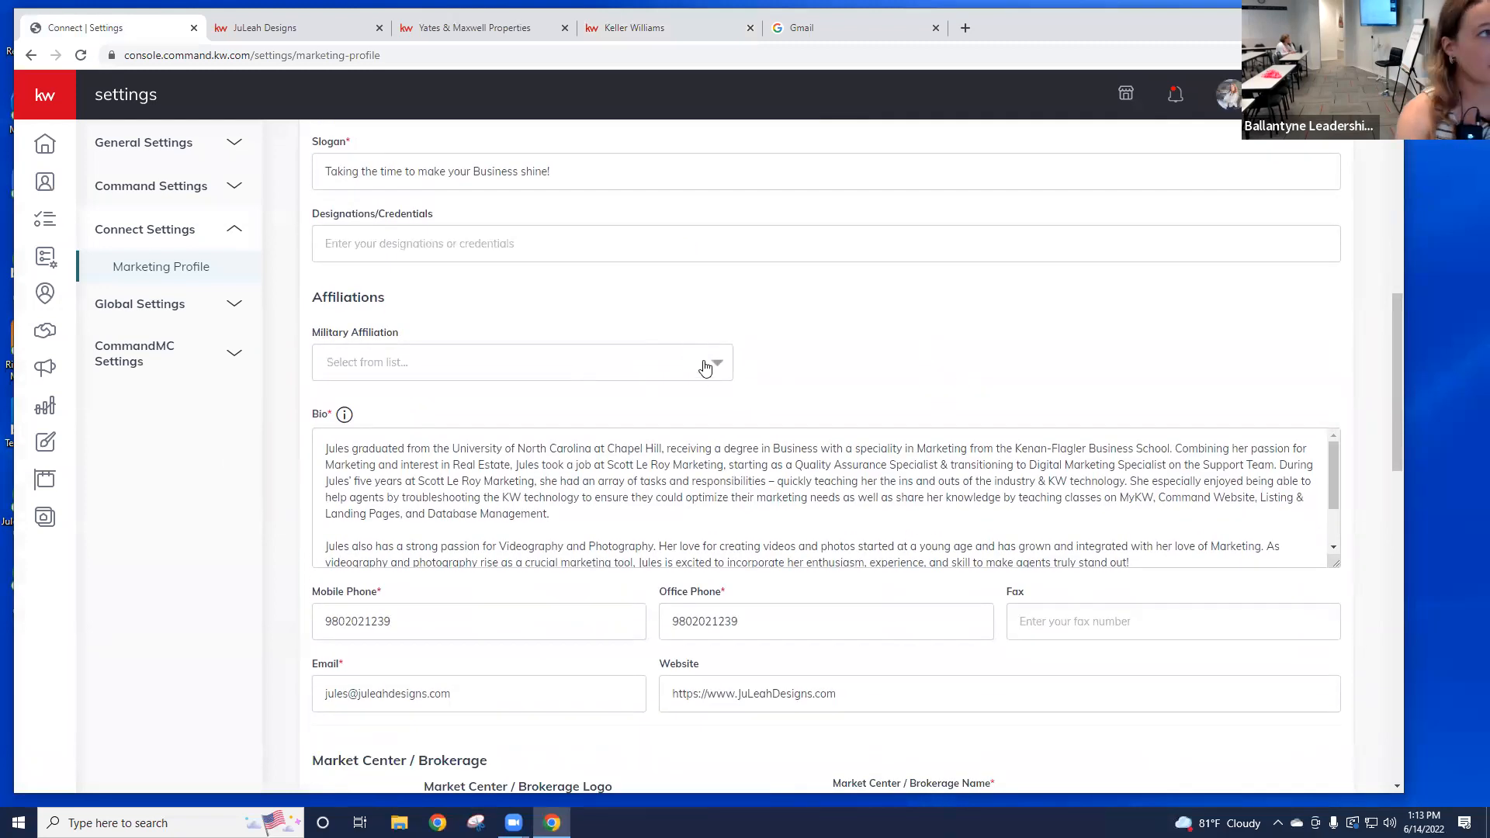
Step: Open the Military Affiliation dropdown and close it without choosing a value
left_click(710, 370)
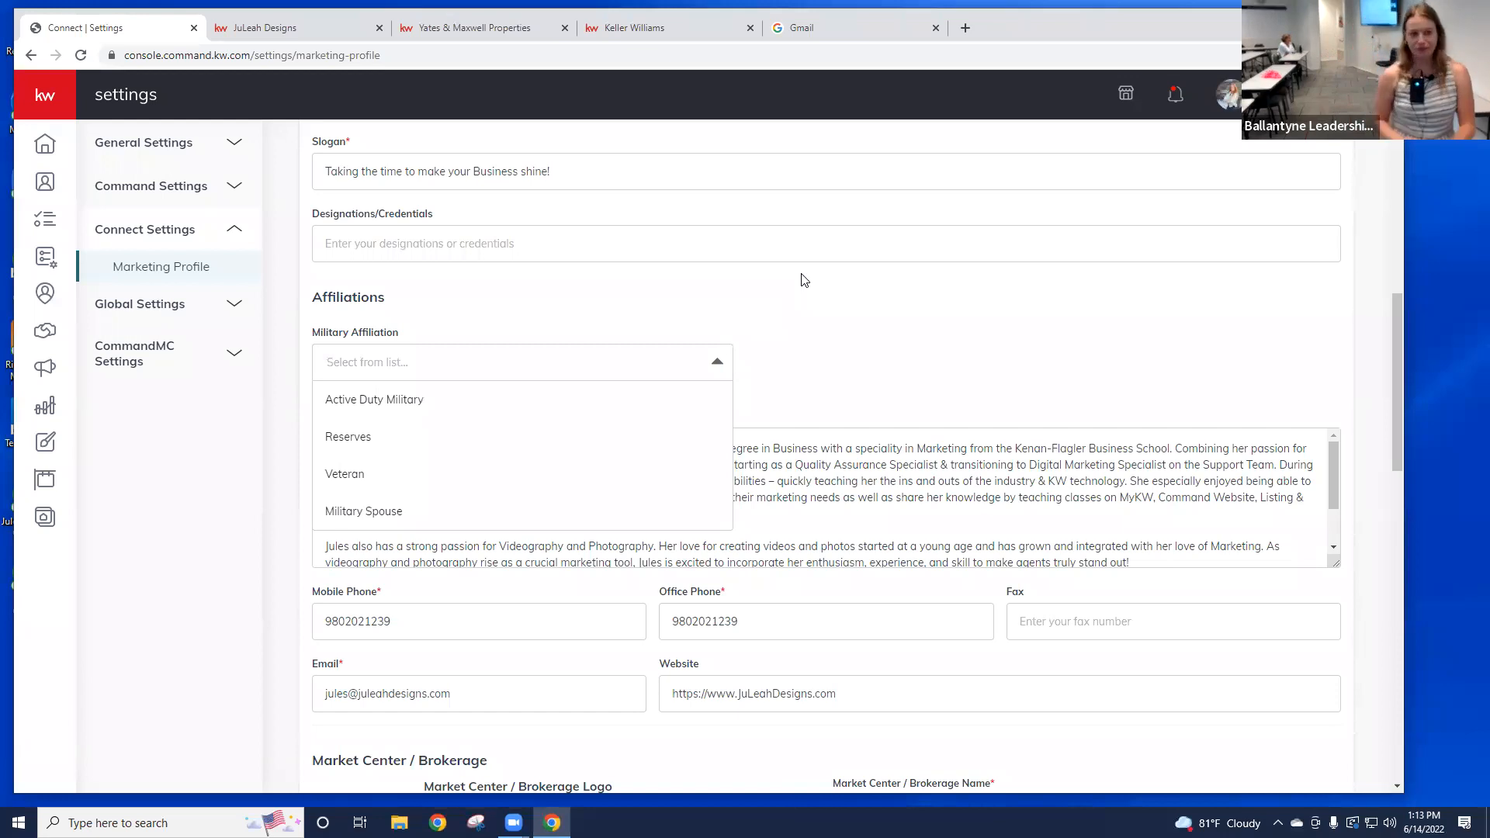
left_click(723, 368)
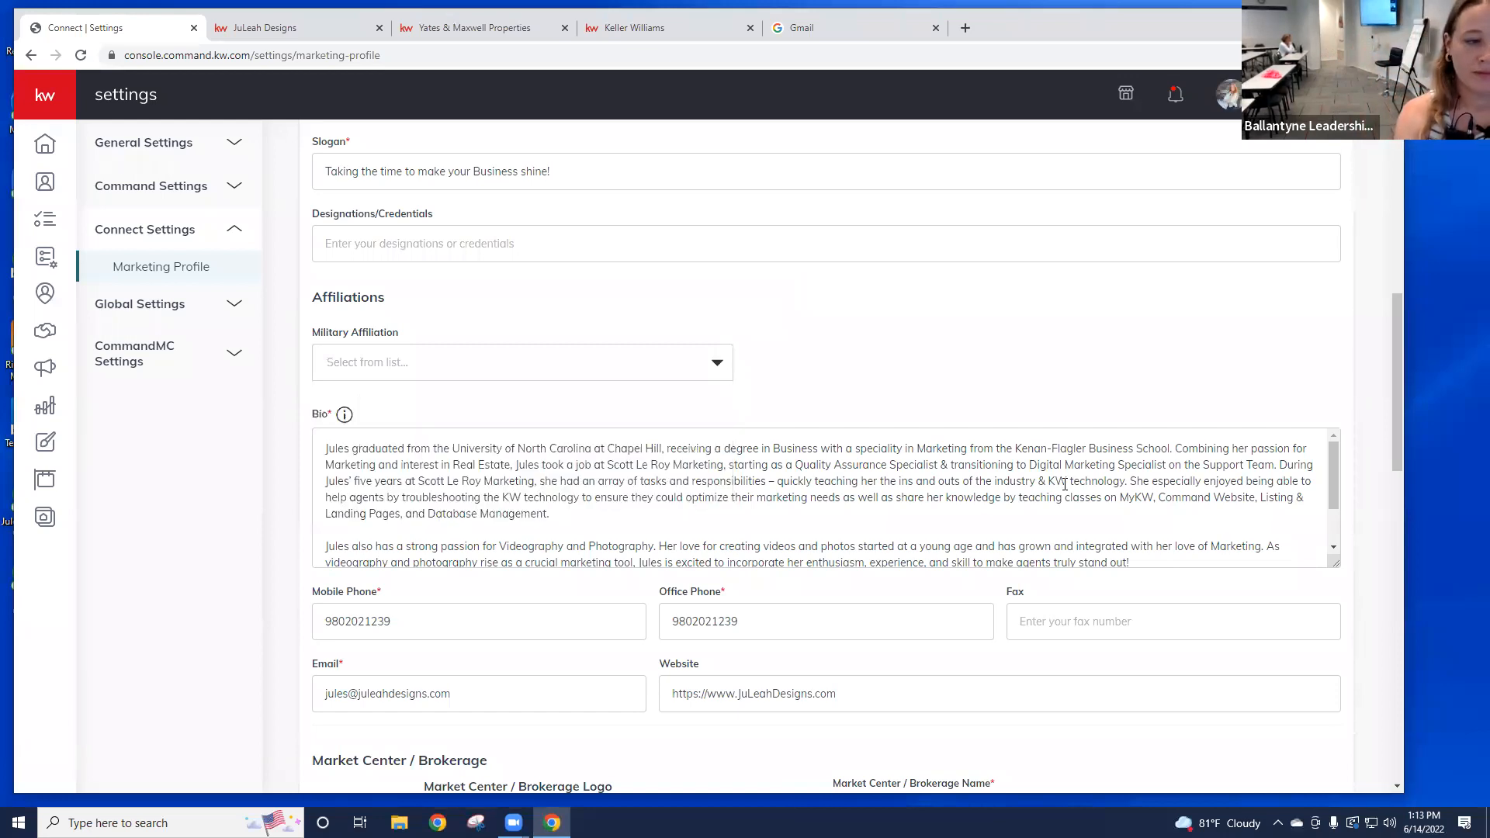
scroll(810, 554, "down", 2)
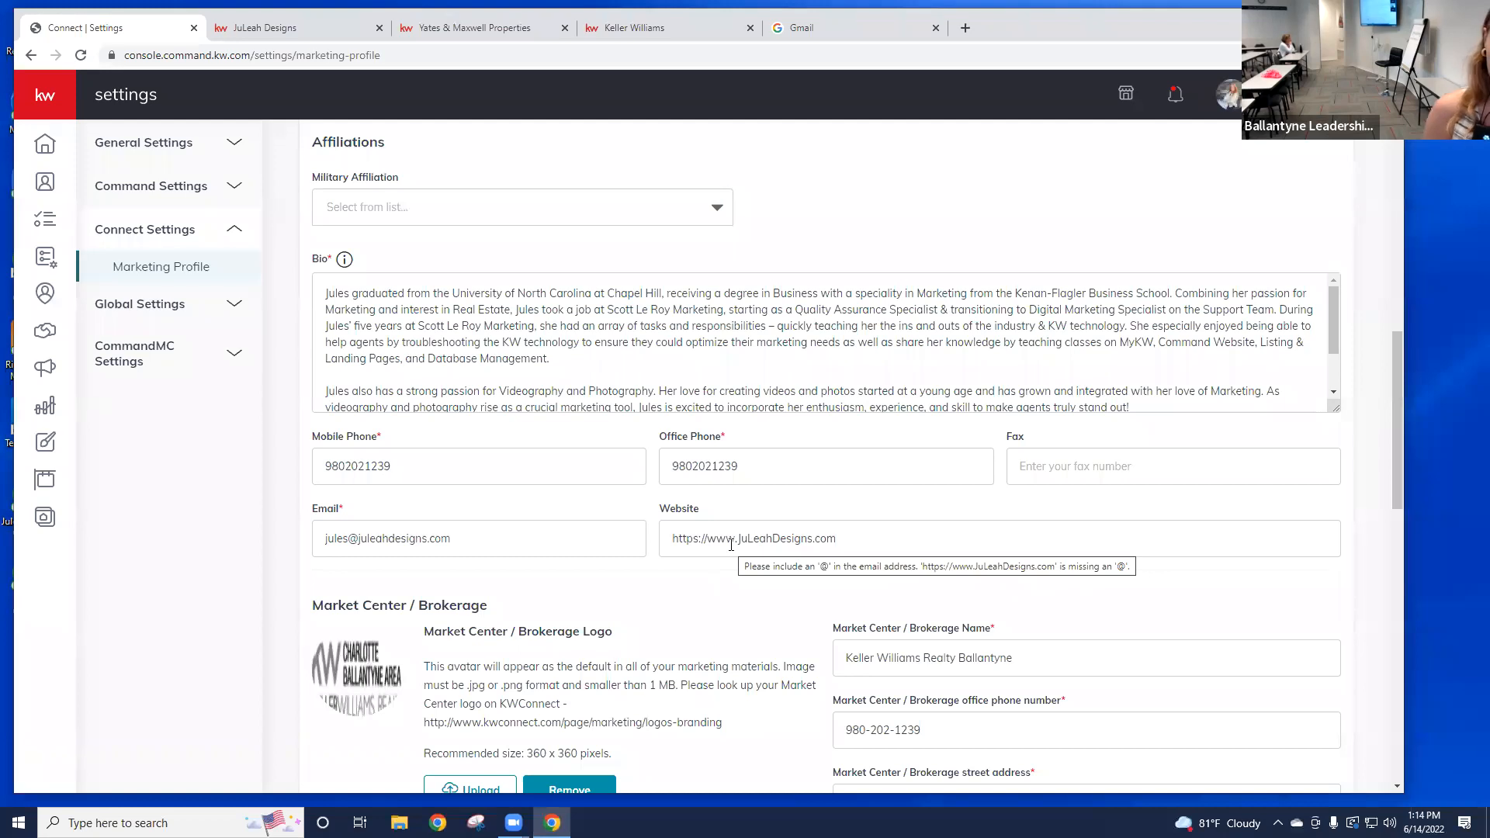
Step: Select and check the Website URL address, then bring up the JuLeah Designs agent site
left_click_drag(839, 539, 672, 589)
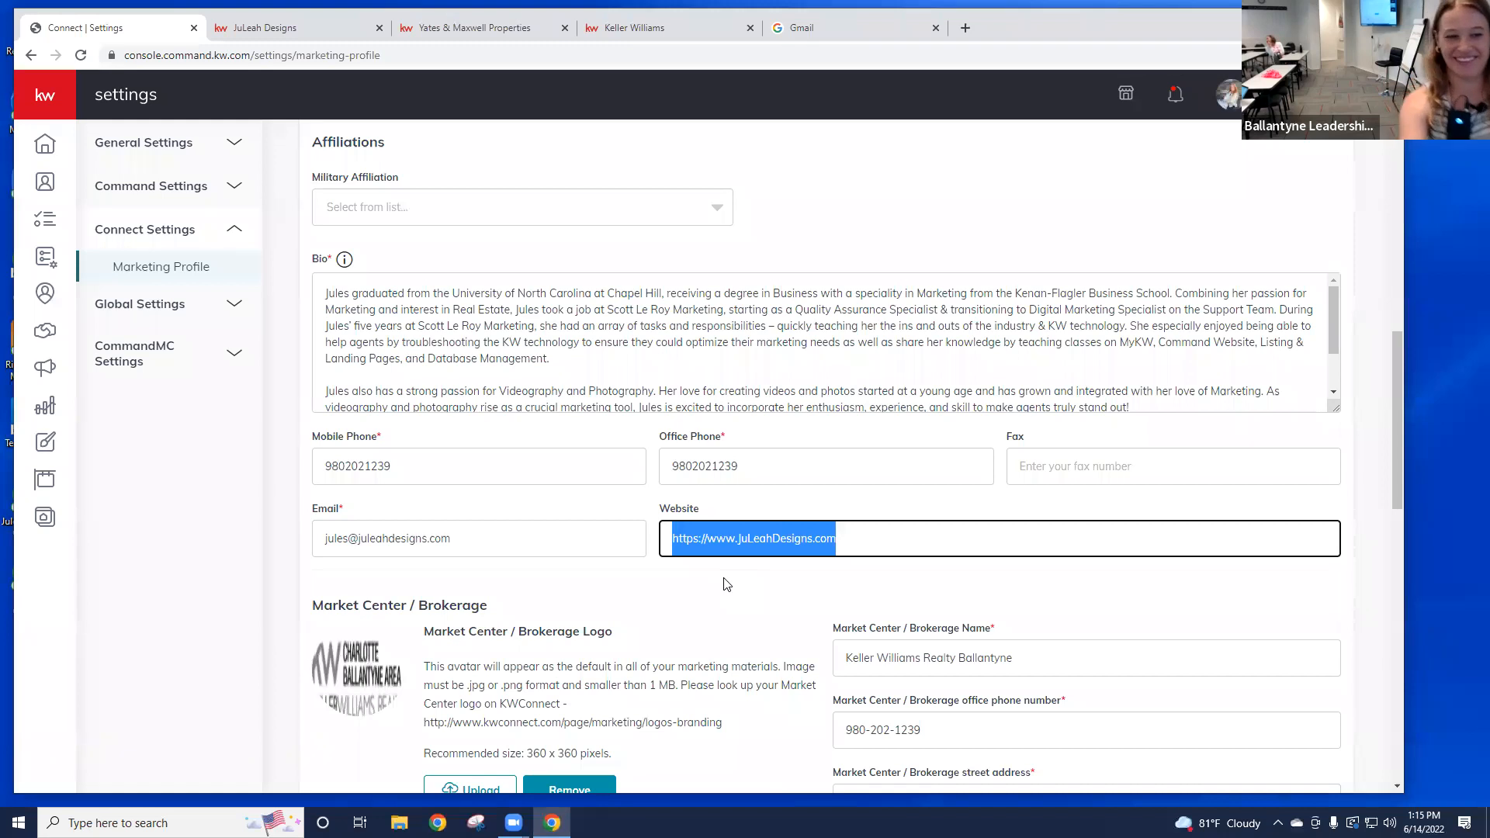
left_click(727, 590)
scroll(738, 605, "down", 2)
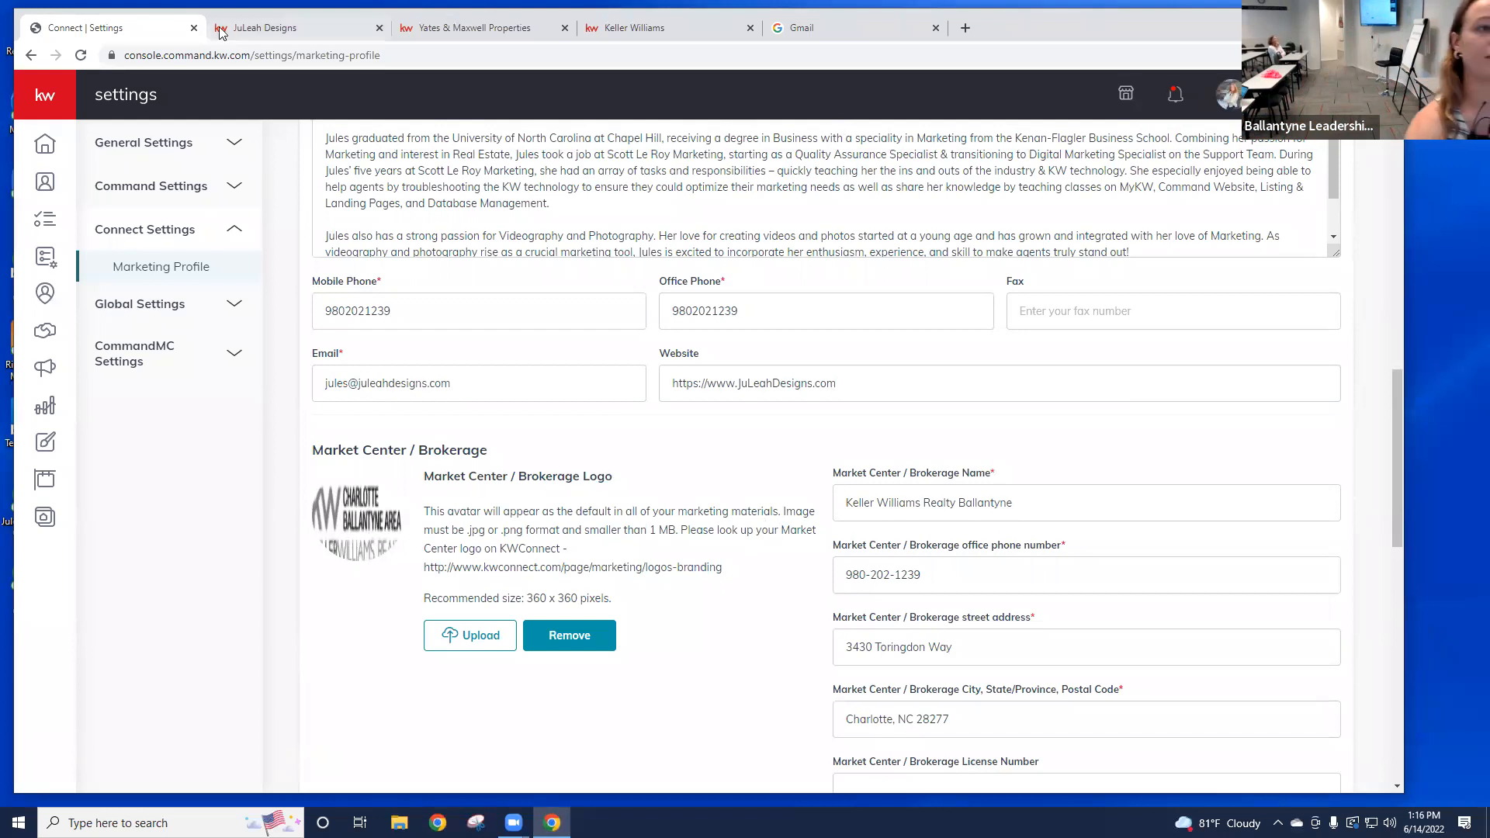
left_click(285, 28)
scroll(1226, 225, "up", 5)
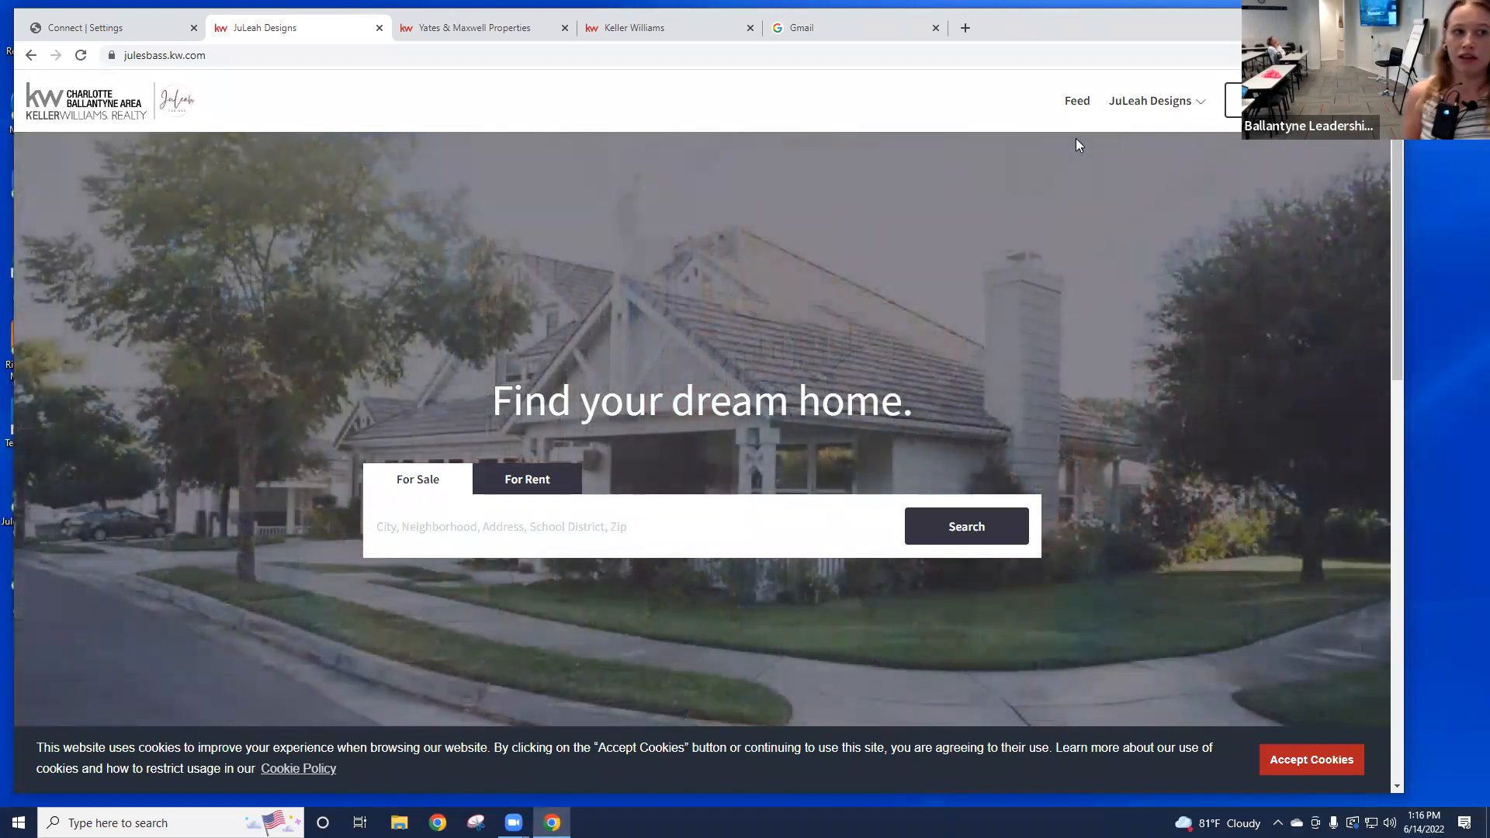
Step: Highlight the brokerage details in the JuLeah Designs site footer for comparison
left_click(158, 27)
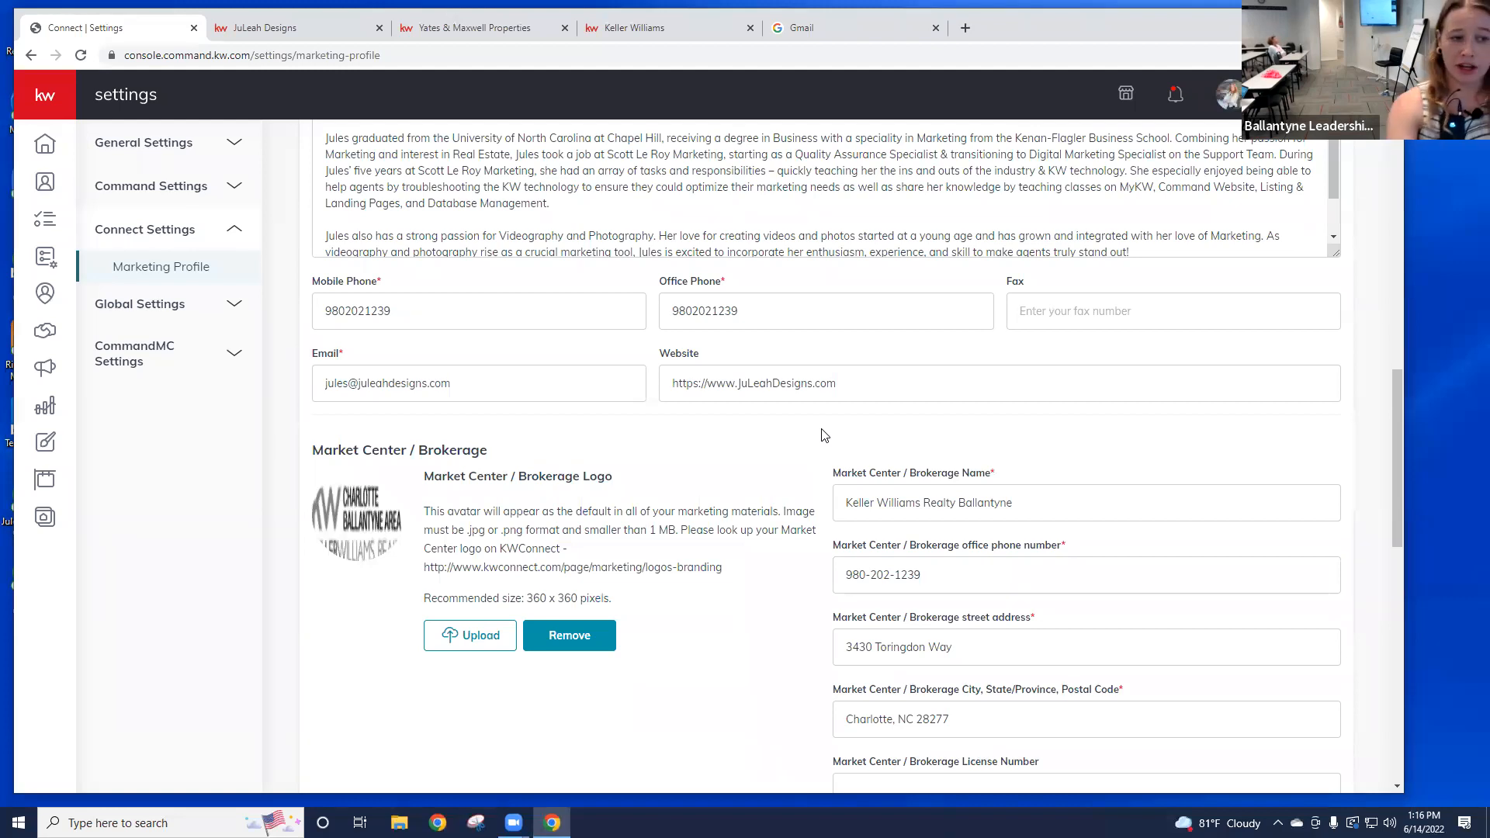
scroll(813, 656, "down", 2)
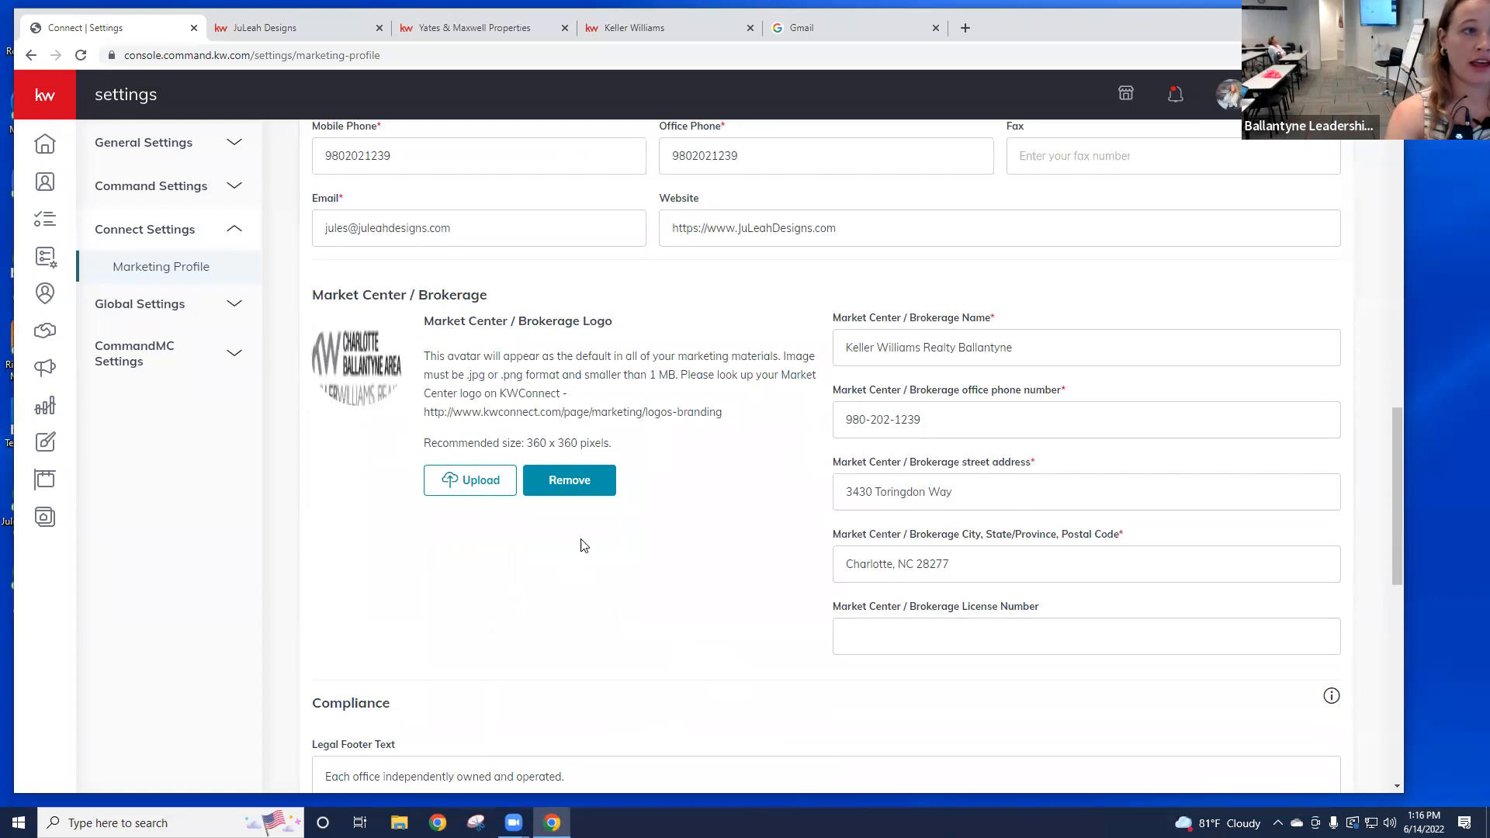
left_click(311, 31)
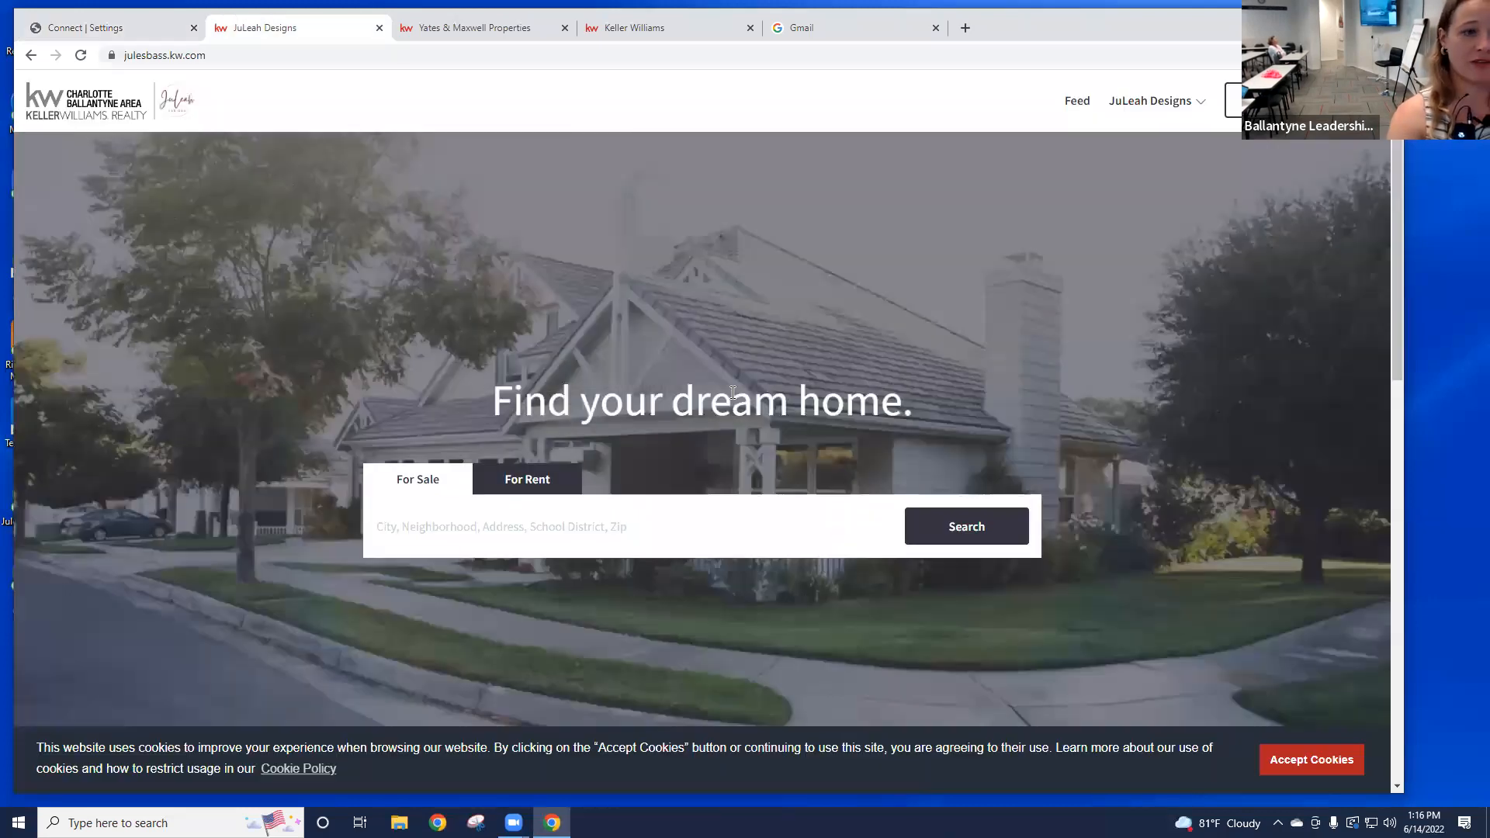
scroll(762, 416, "down", 15)
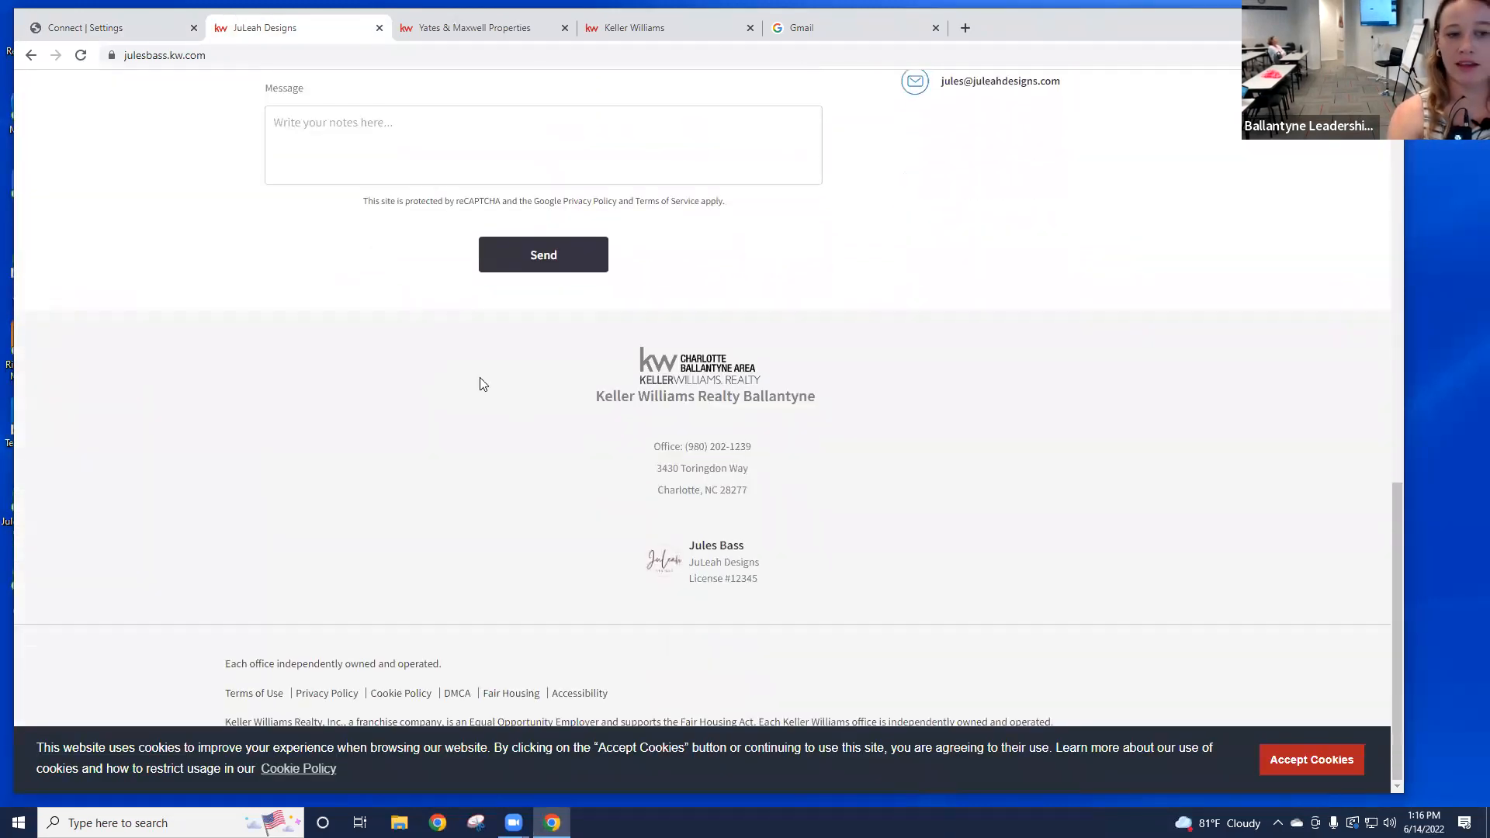
left_click_drag(595, 346, 893, 505)
left_click(893, 505)
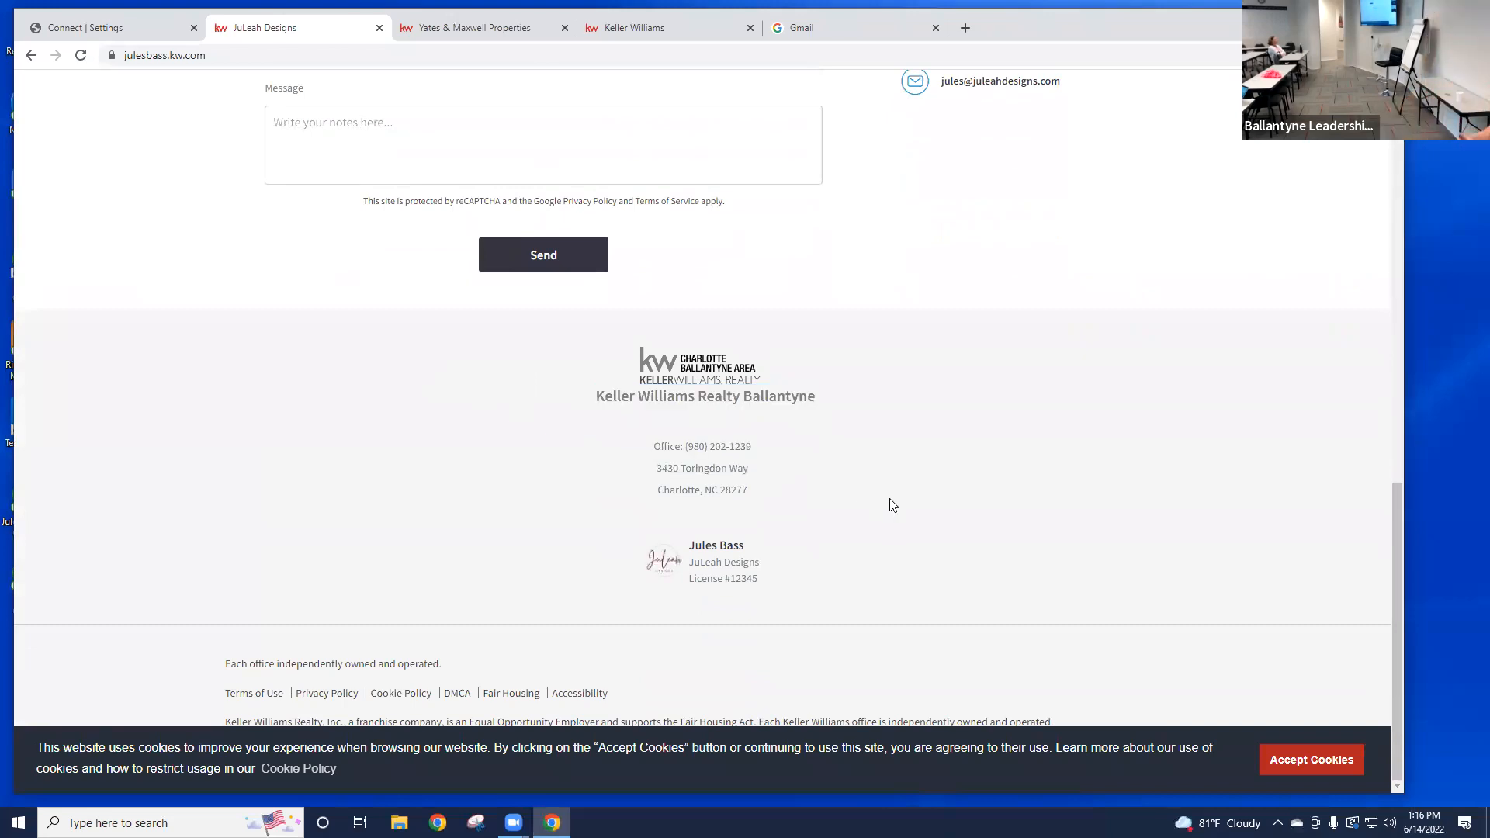
Step: Compare the Legal Footer Text against the site's legal footer line, ending on the compliance section
left_click(112, 31)
scroll(724, 501, "down", 3)
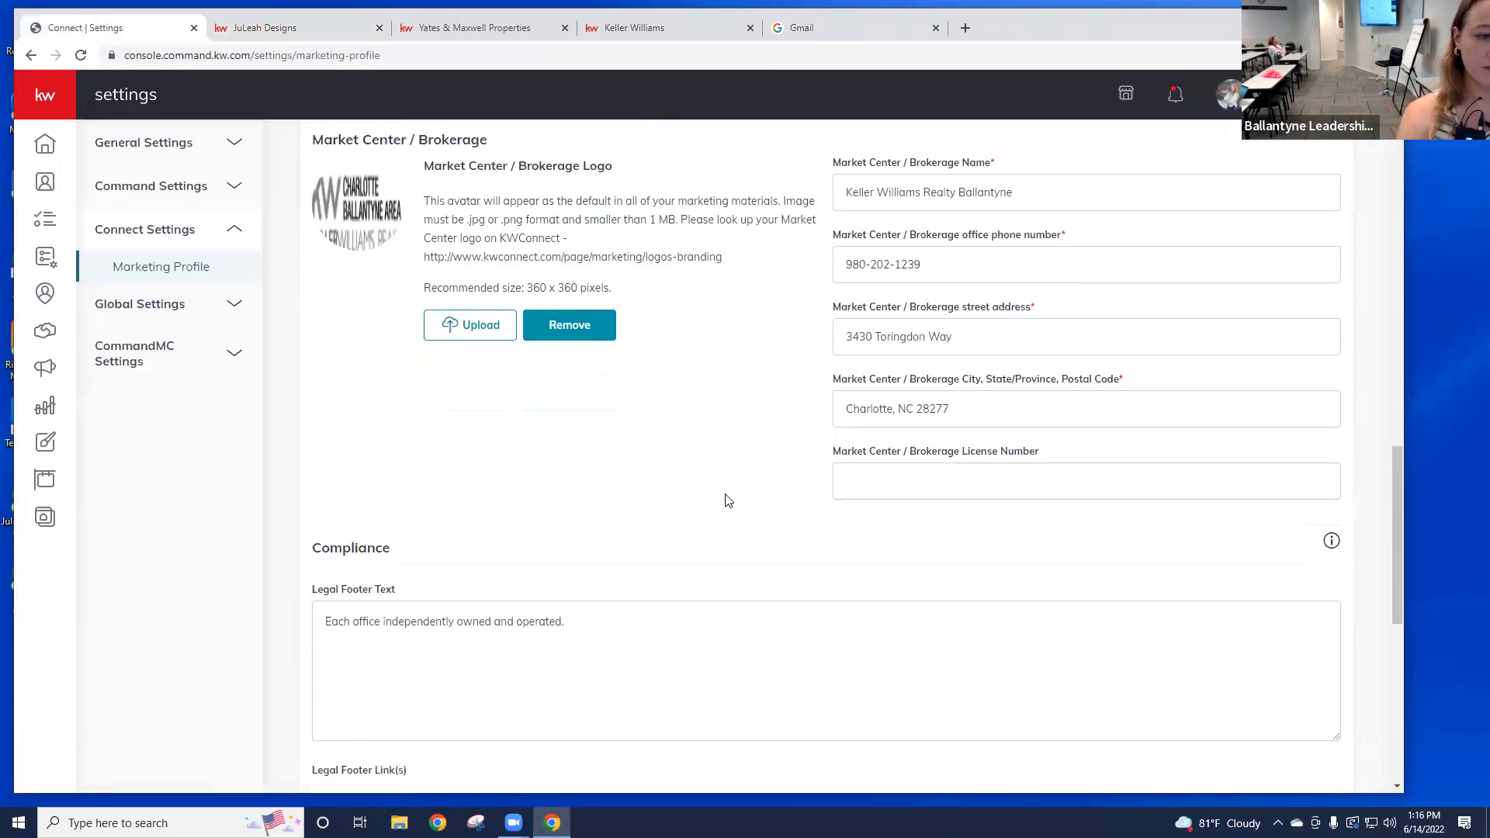
left_click_drag(702, 526, 626, 479)
scroll(626, 479, "down", 2)
left_click(838, 543)
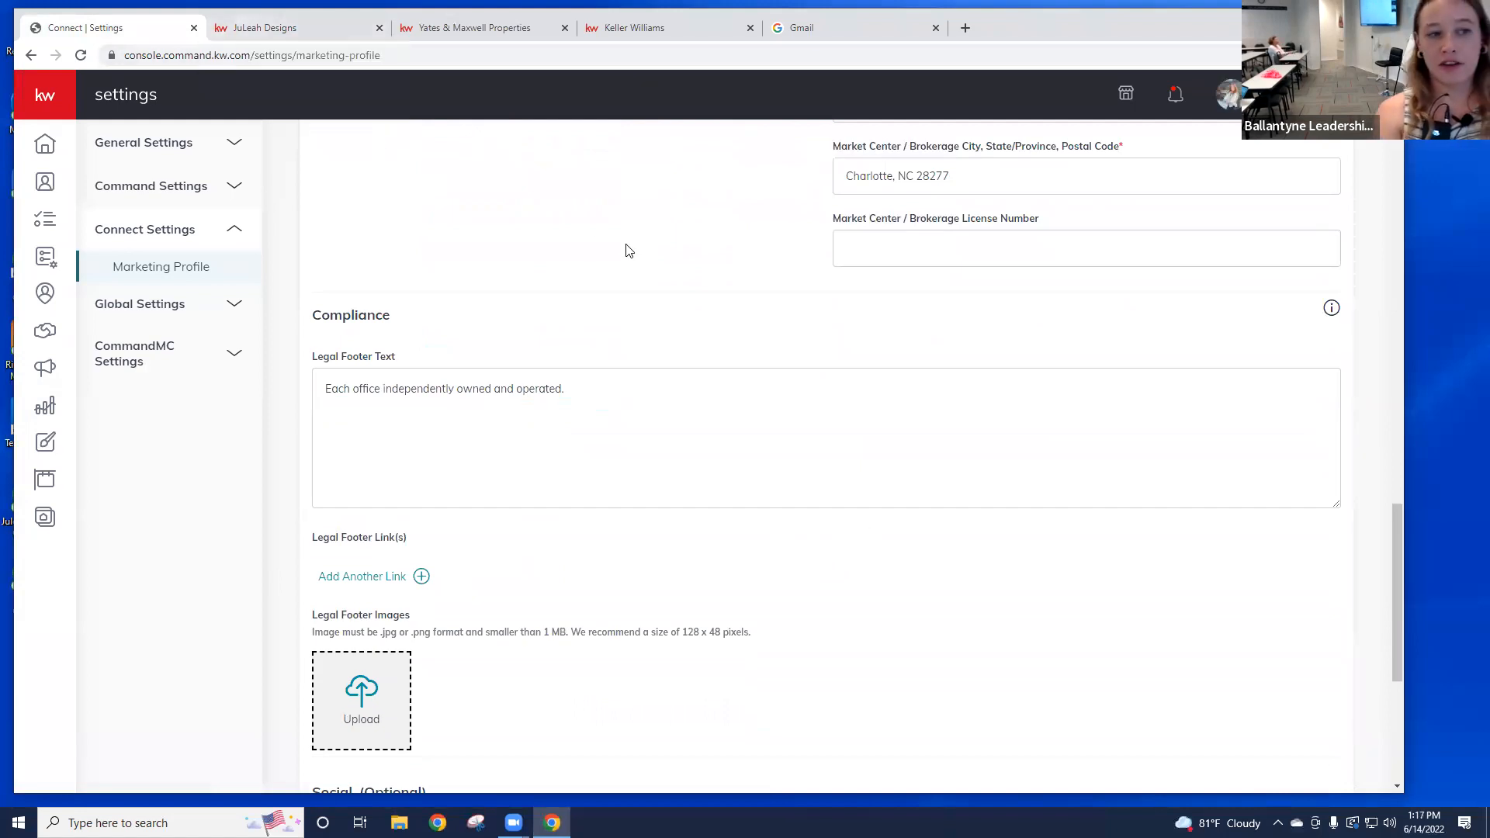
left_click(239, 30)
left_click_drag(227, 665, 439, 651)
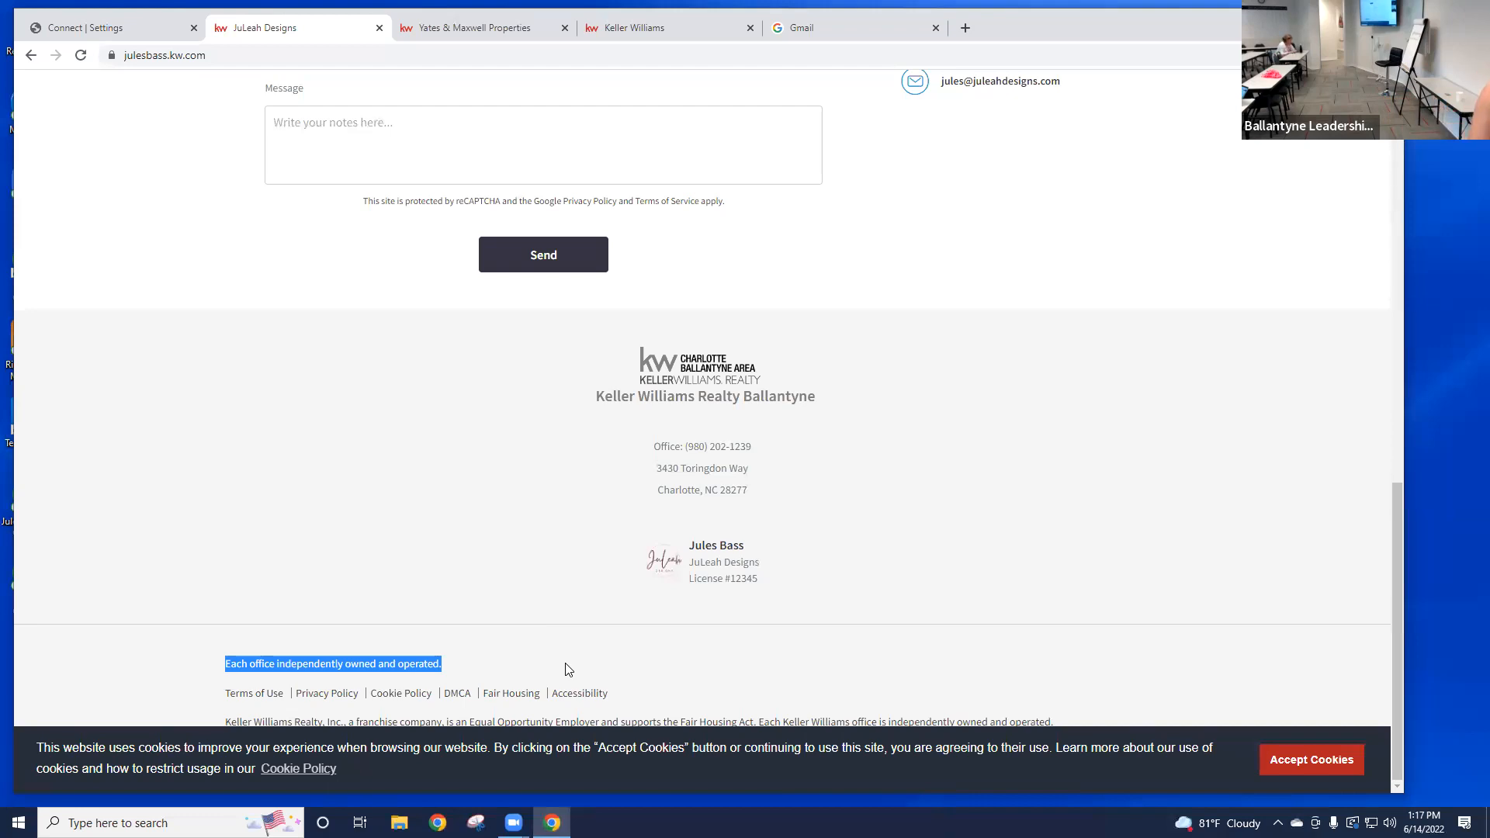
left_click(62, 31)
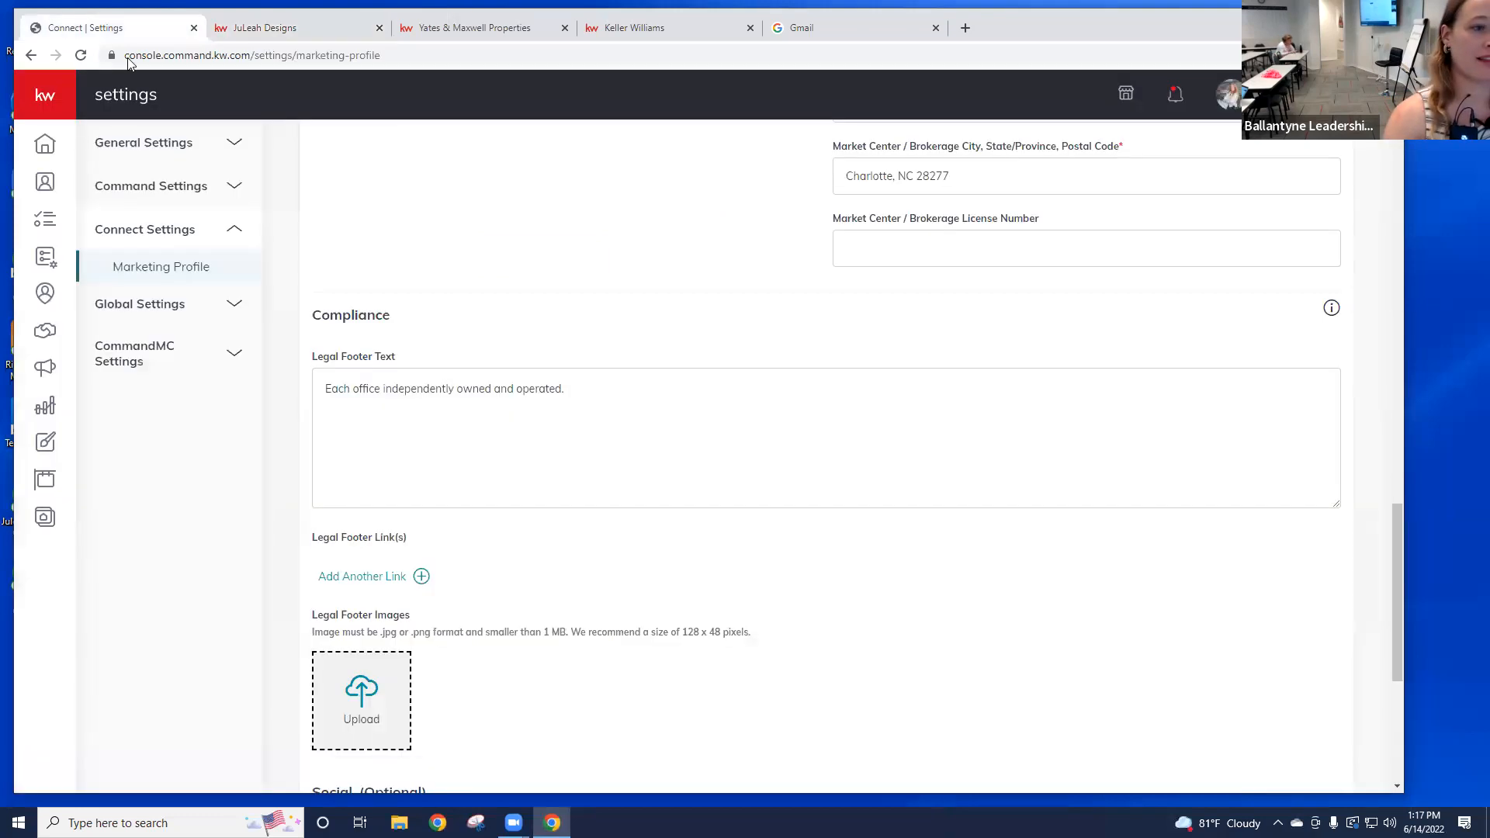
scroll(601, 225, "down", 5)
left_click(415, 446)
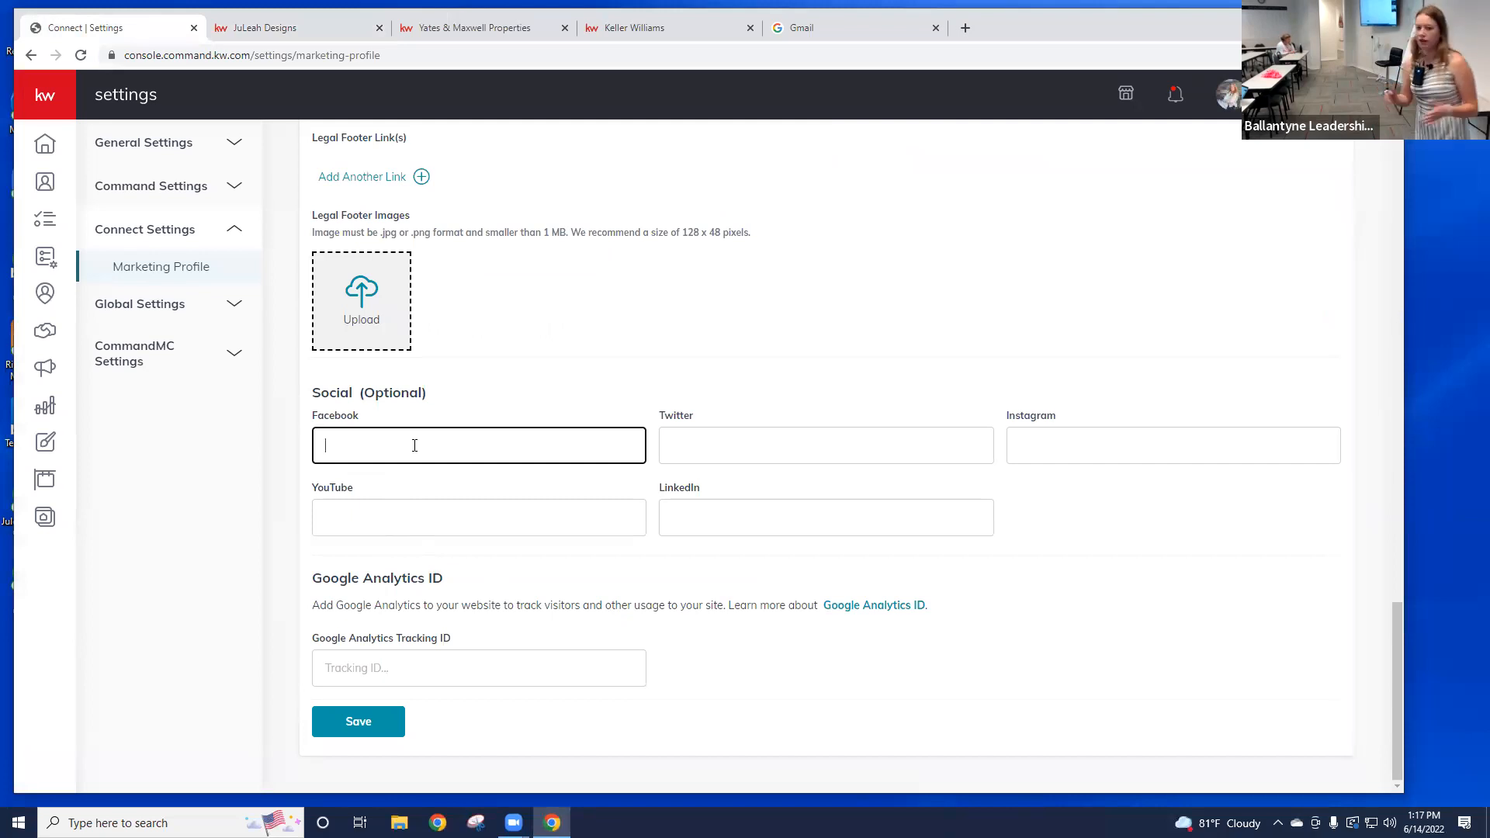
type("www.facebook")
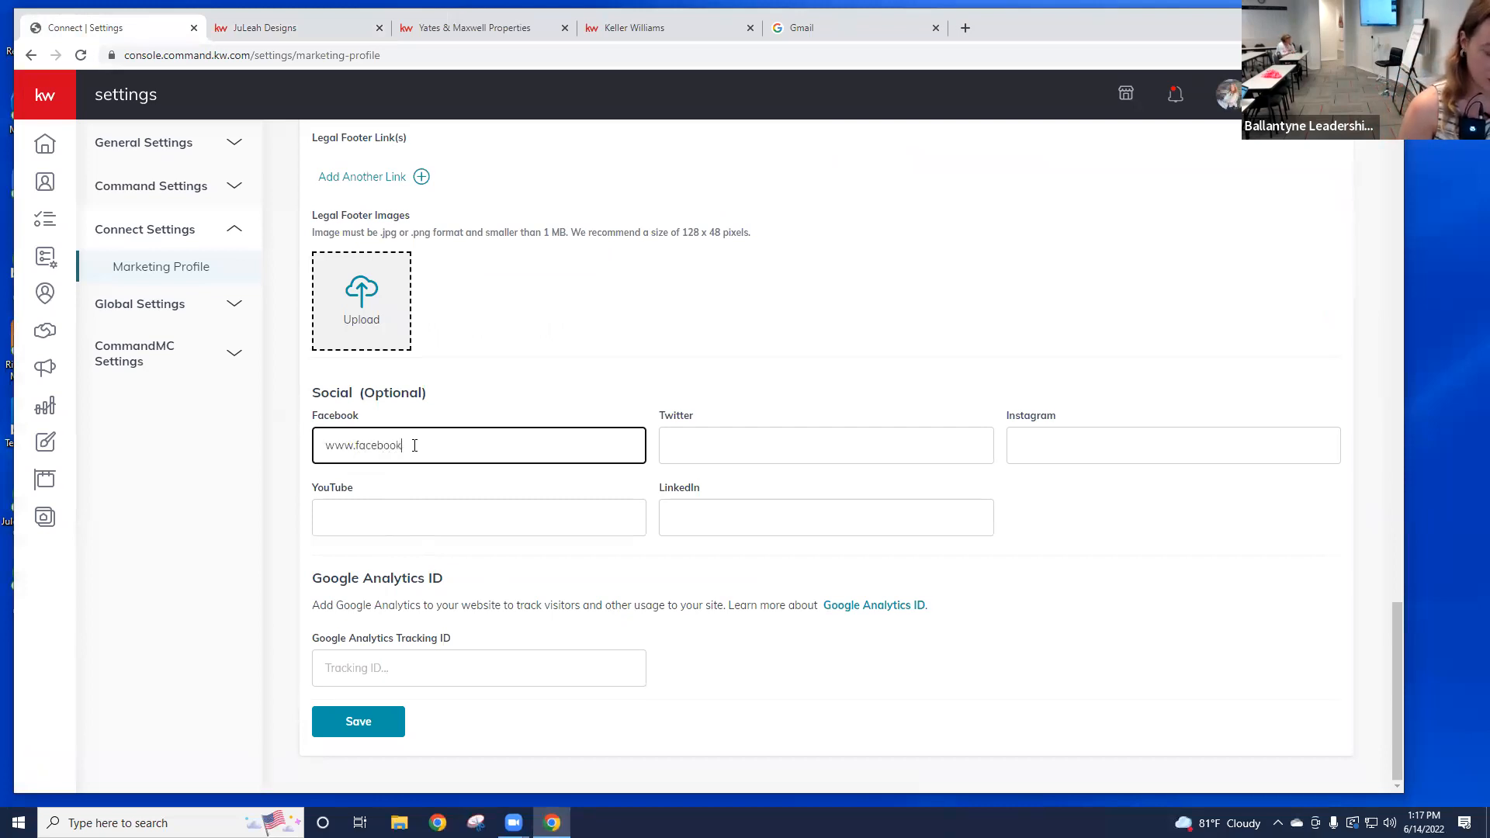
type(".com/JuleahDesin")
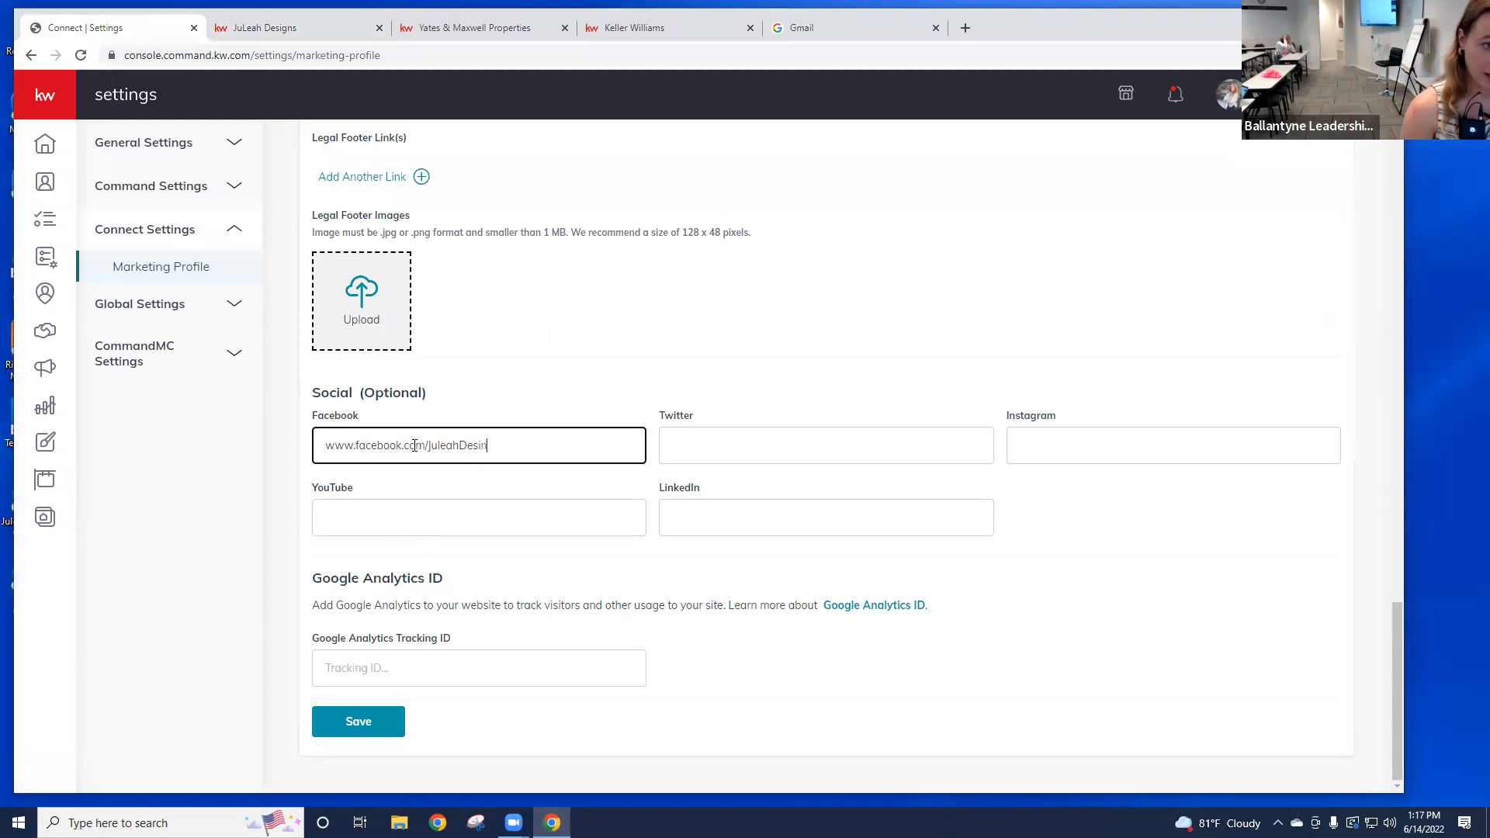
key("BackSpace")
type("gns")
type(".c")
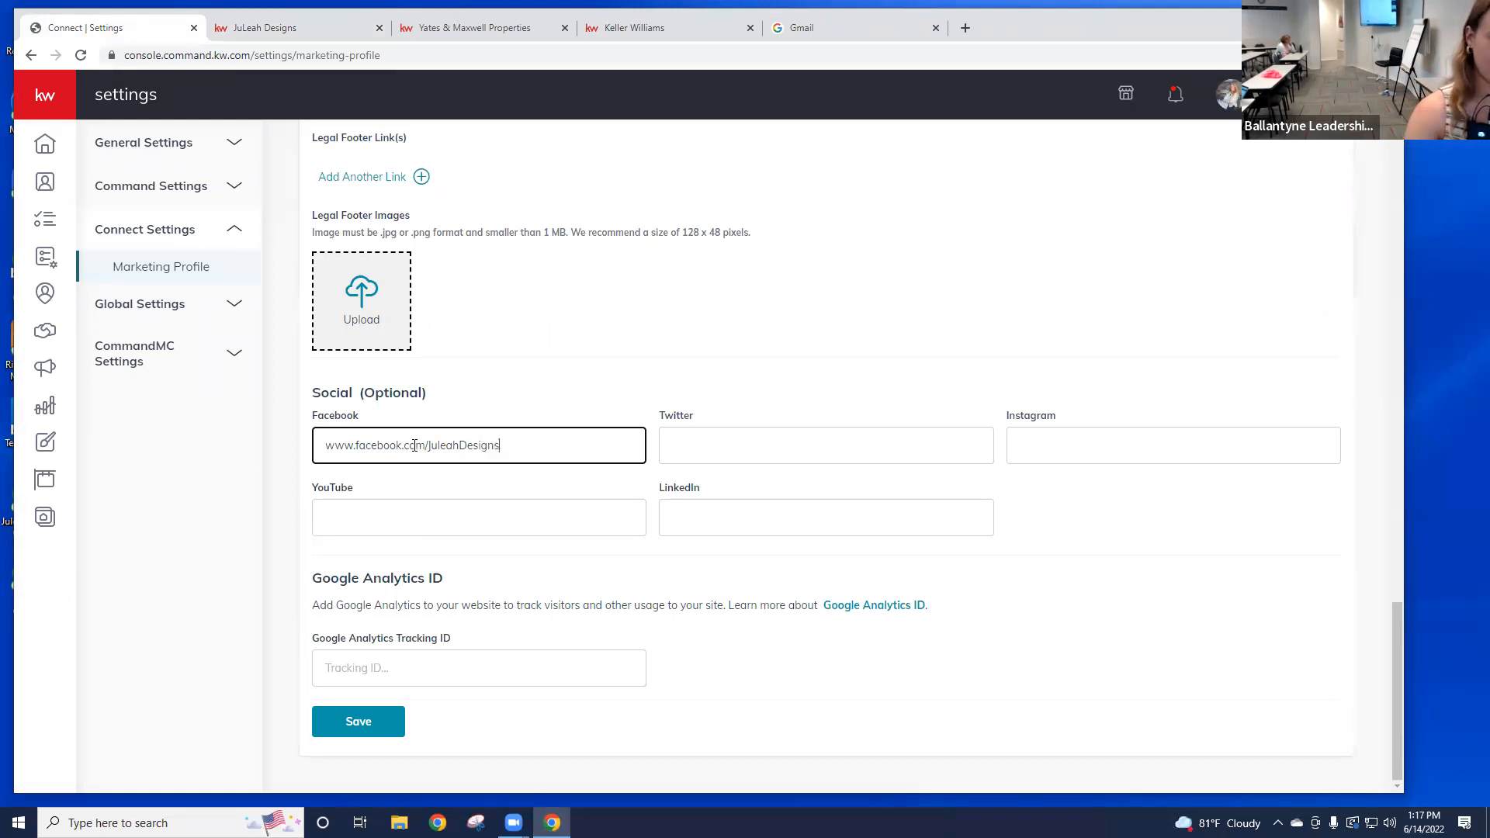
Step: Close DevTools, save the Marketing Profile, and dismiss the success confirmation
key("F12")
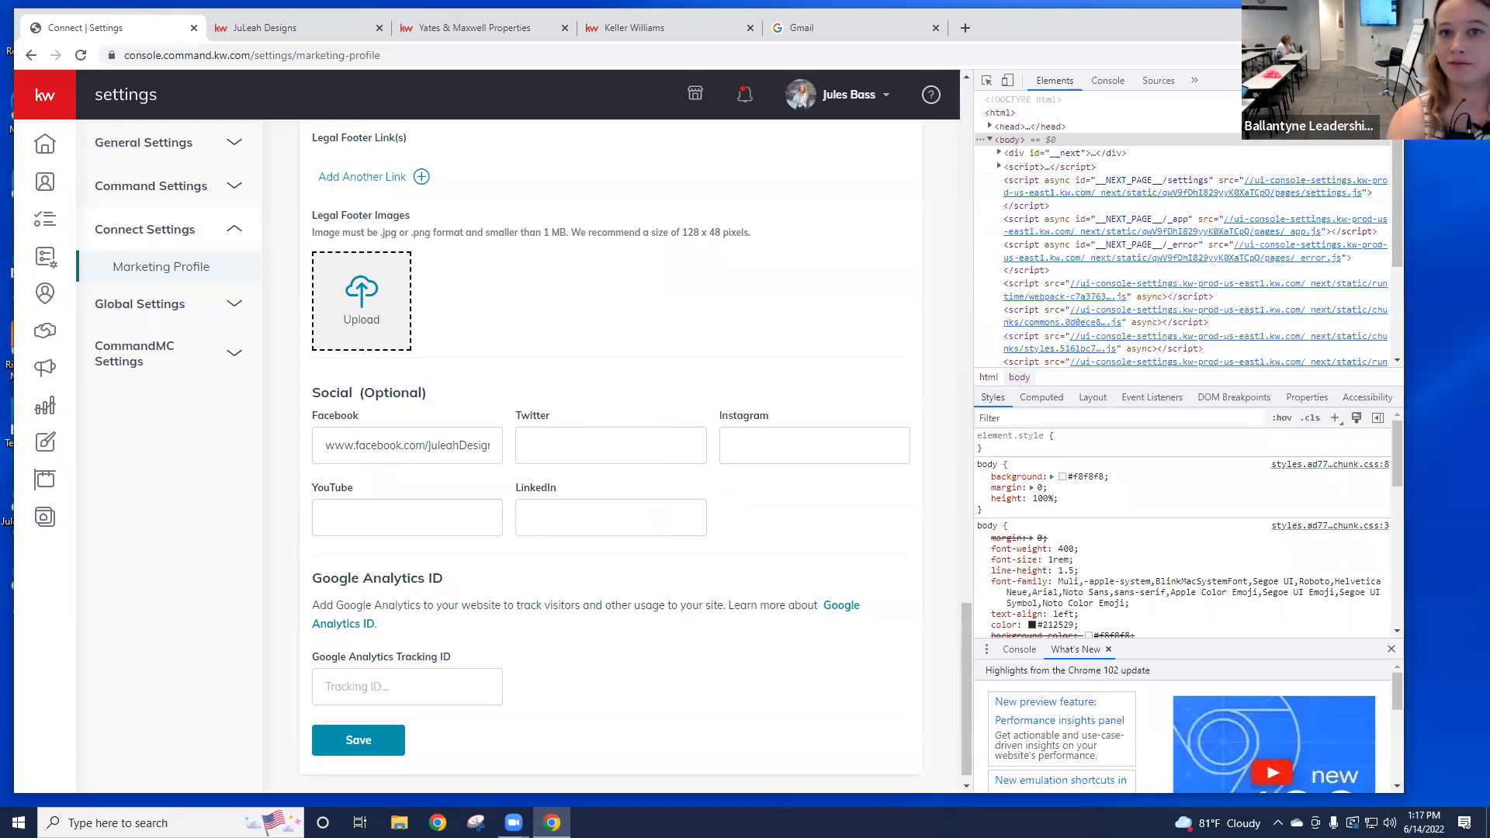
key("F12")
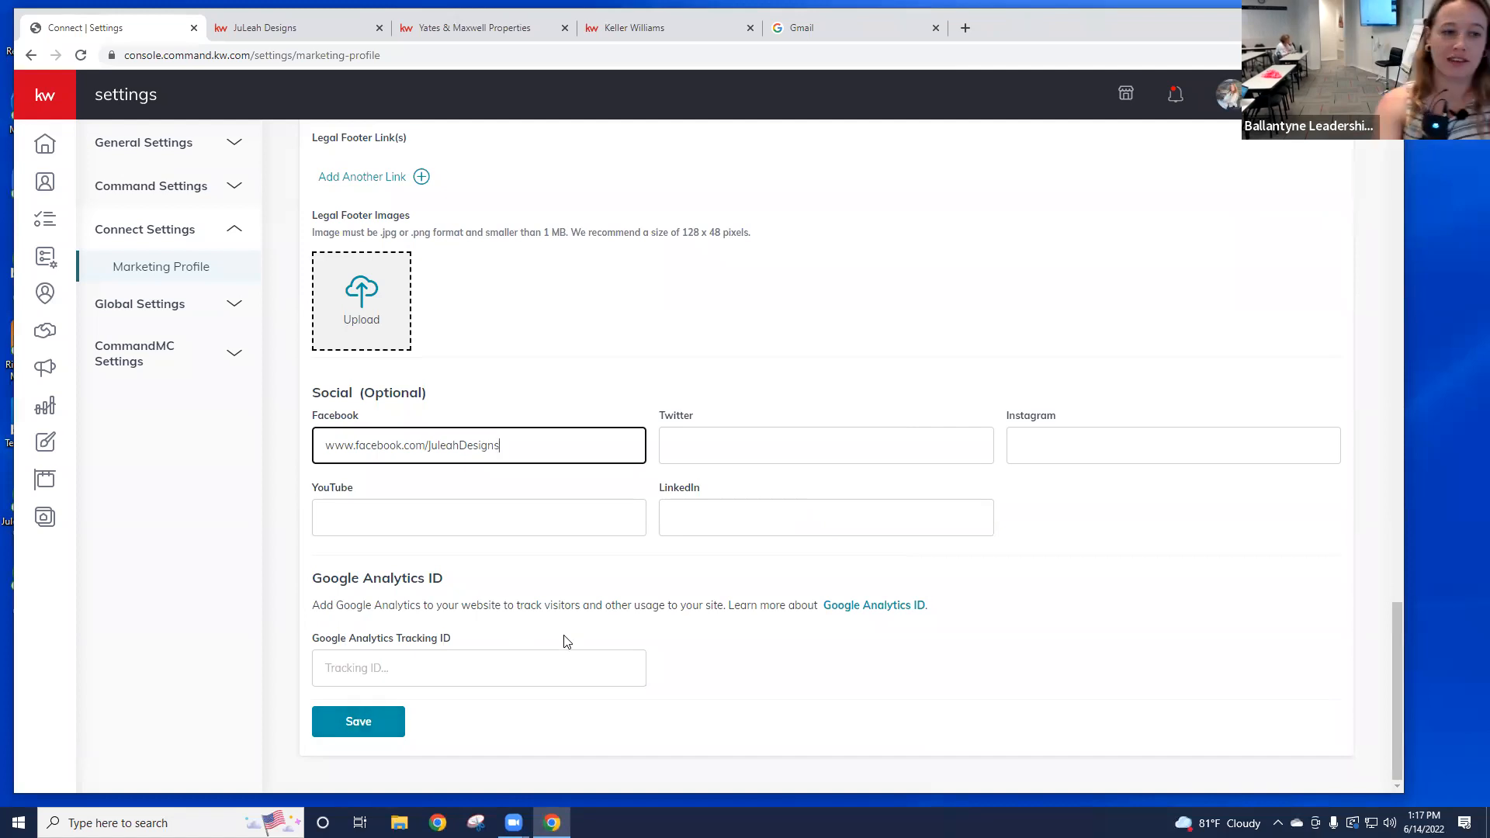
left_click(379, 728)
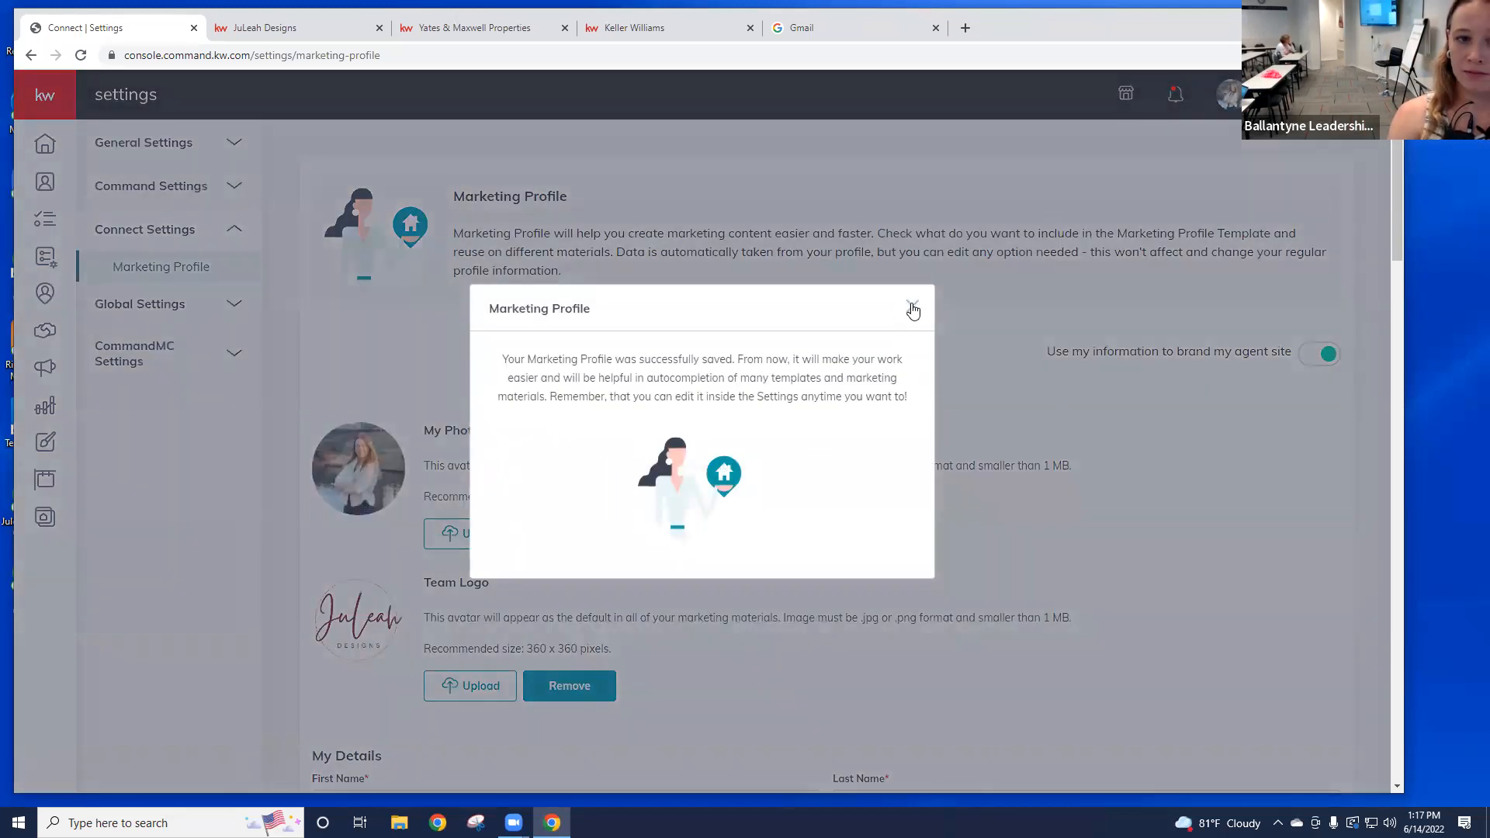
left_click(912, 306)
scroll(902, 576, "down", 20)
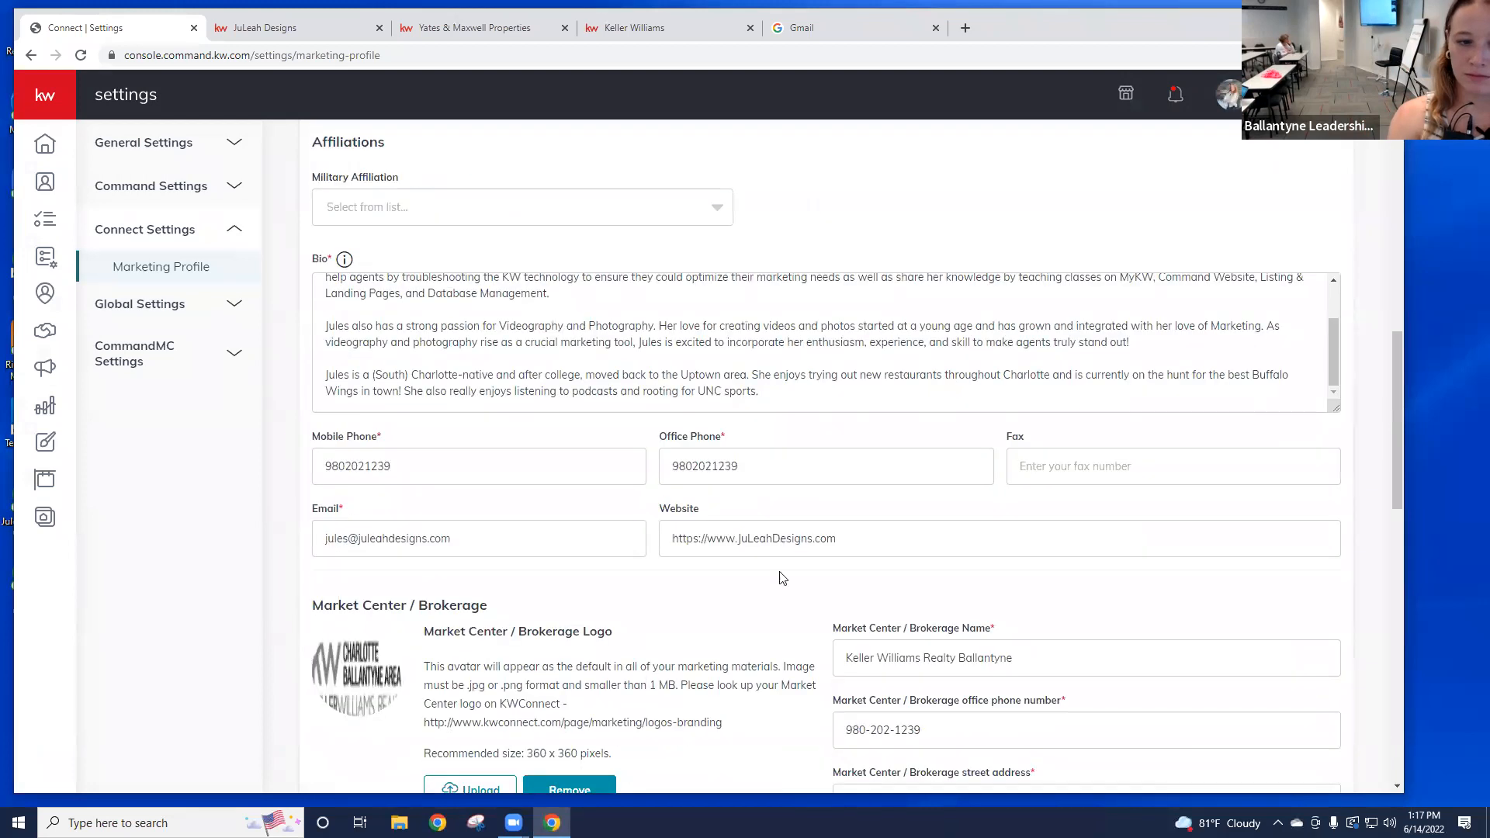
scroll(784, 655, "down", 3)
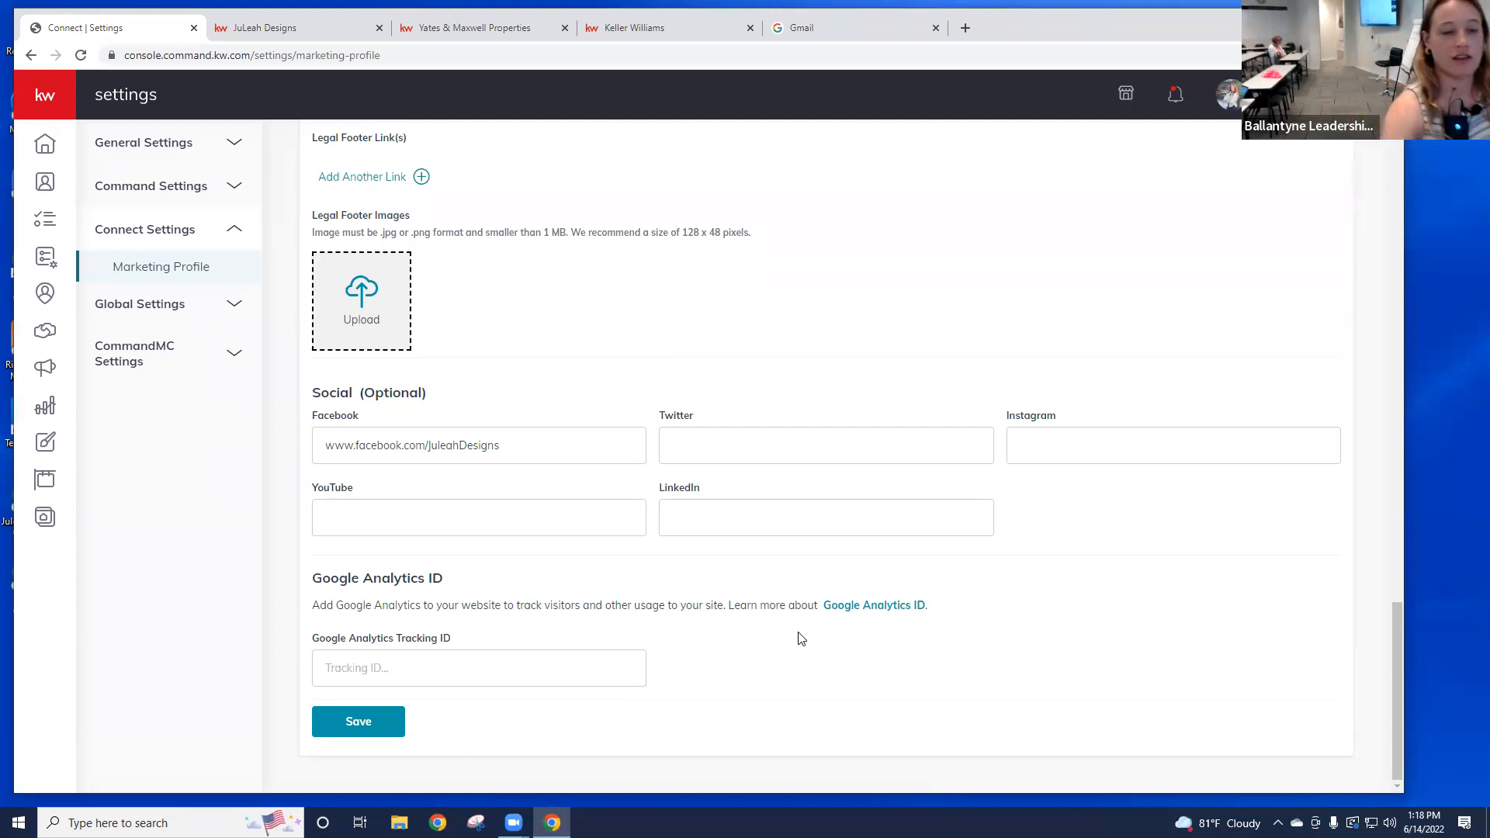
Step: Save the Marketing Profile again and reload the JuLeah Designs agent site
left_click(378, 716)
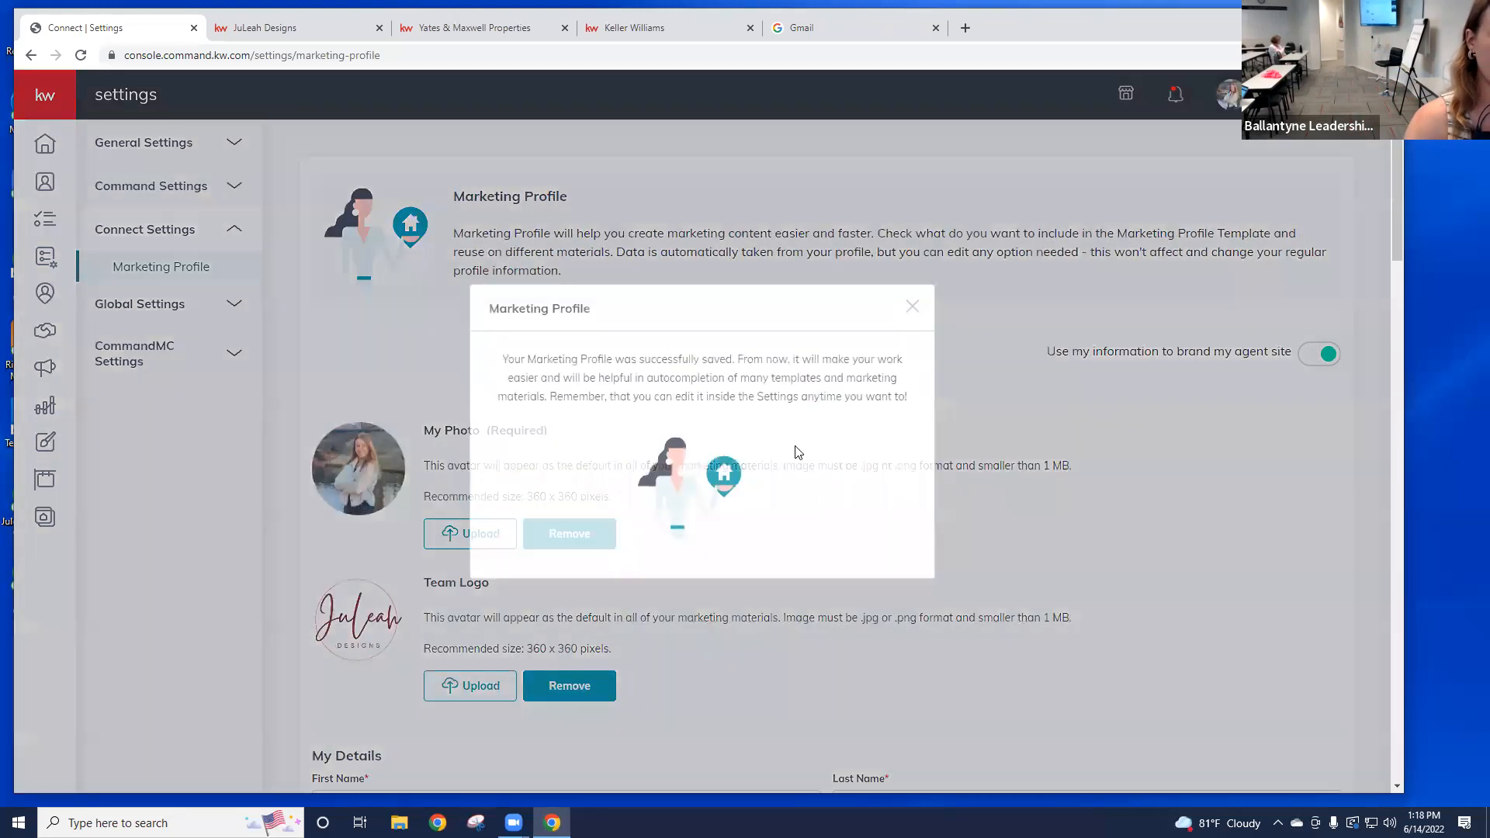
left_click(911, 308)
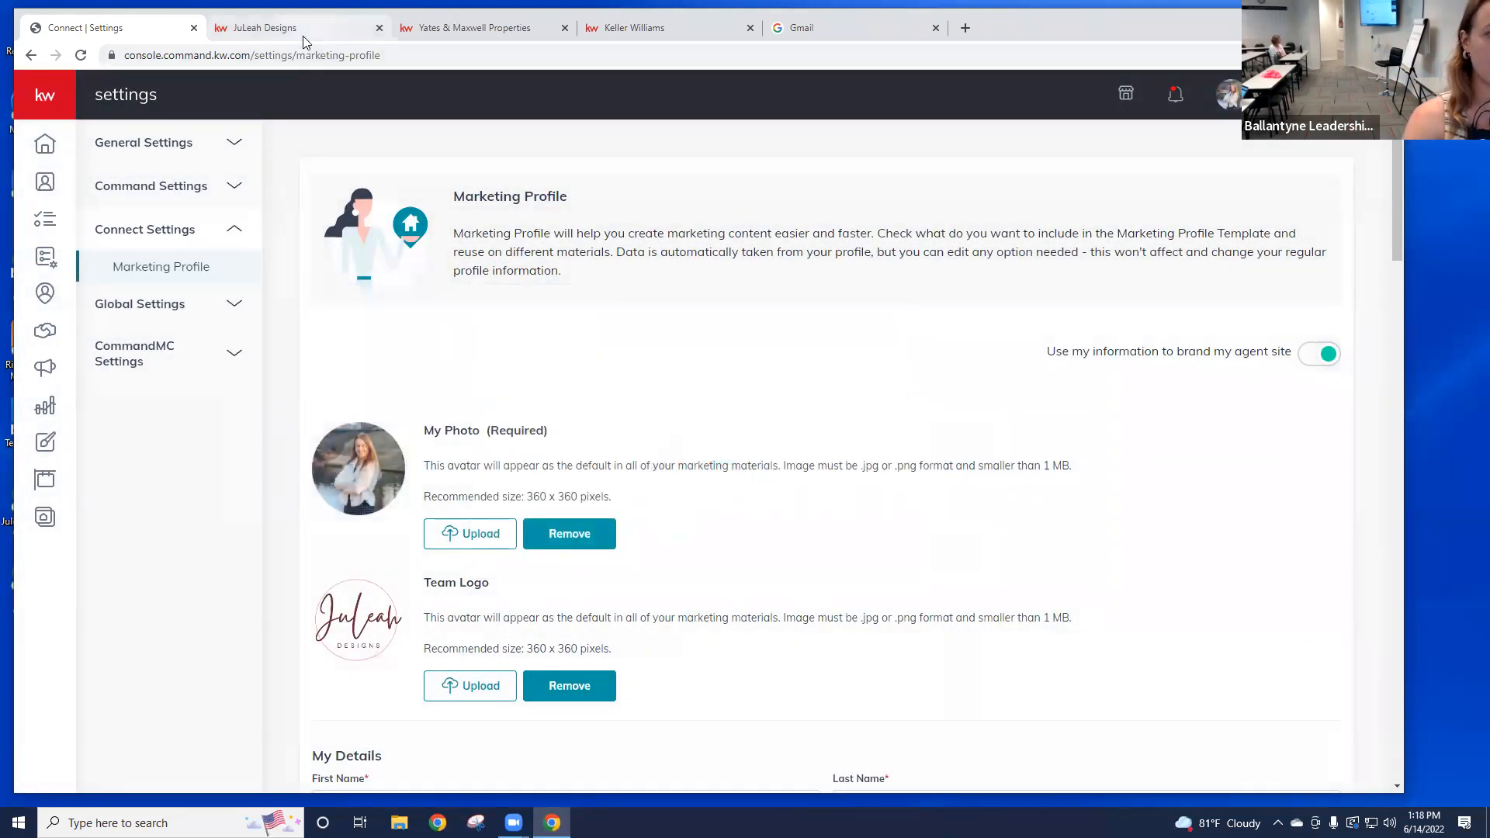
left_click(295, 28)
scroll(146, 226, "up", 15)
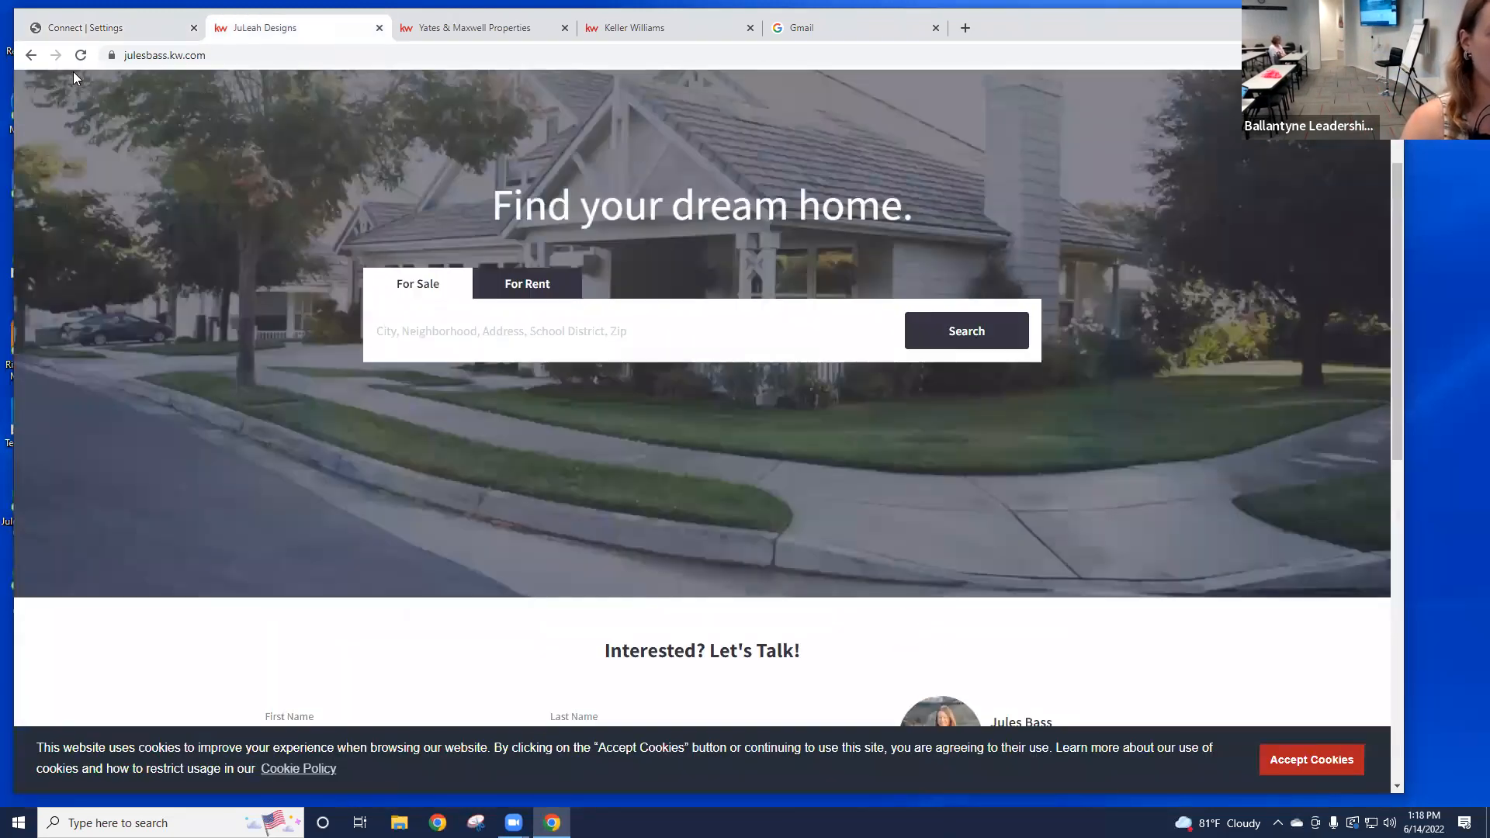
left_click(79, 56)
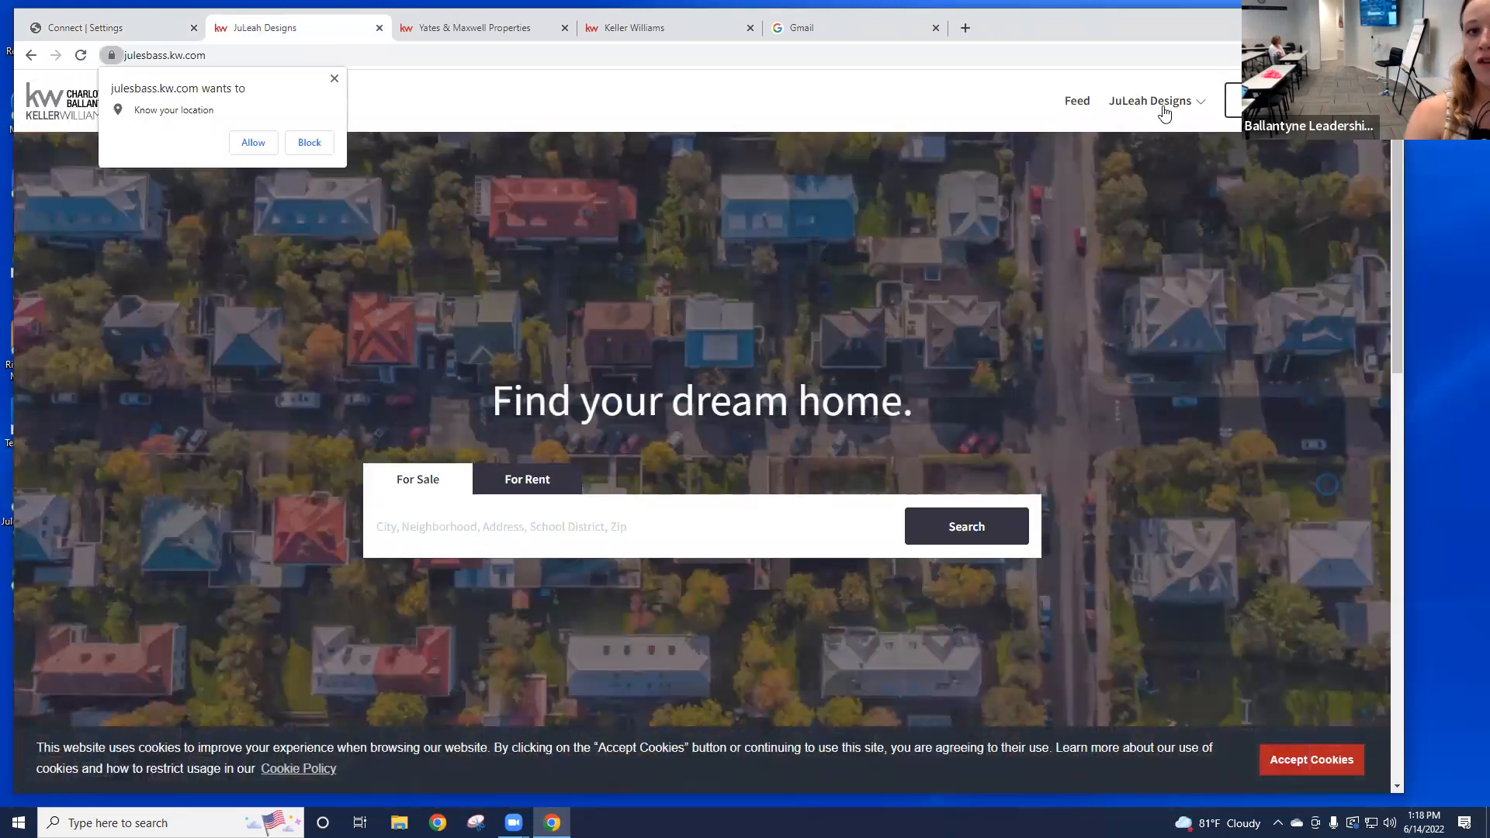
Step: Test the Facebook link in the site menu, which leads to a 404 page
left_click(1167, 113)
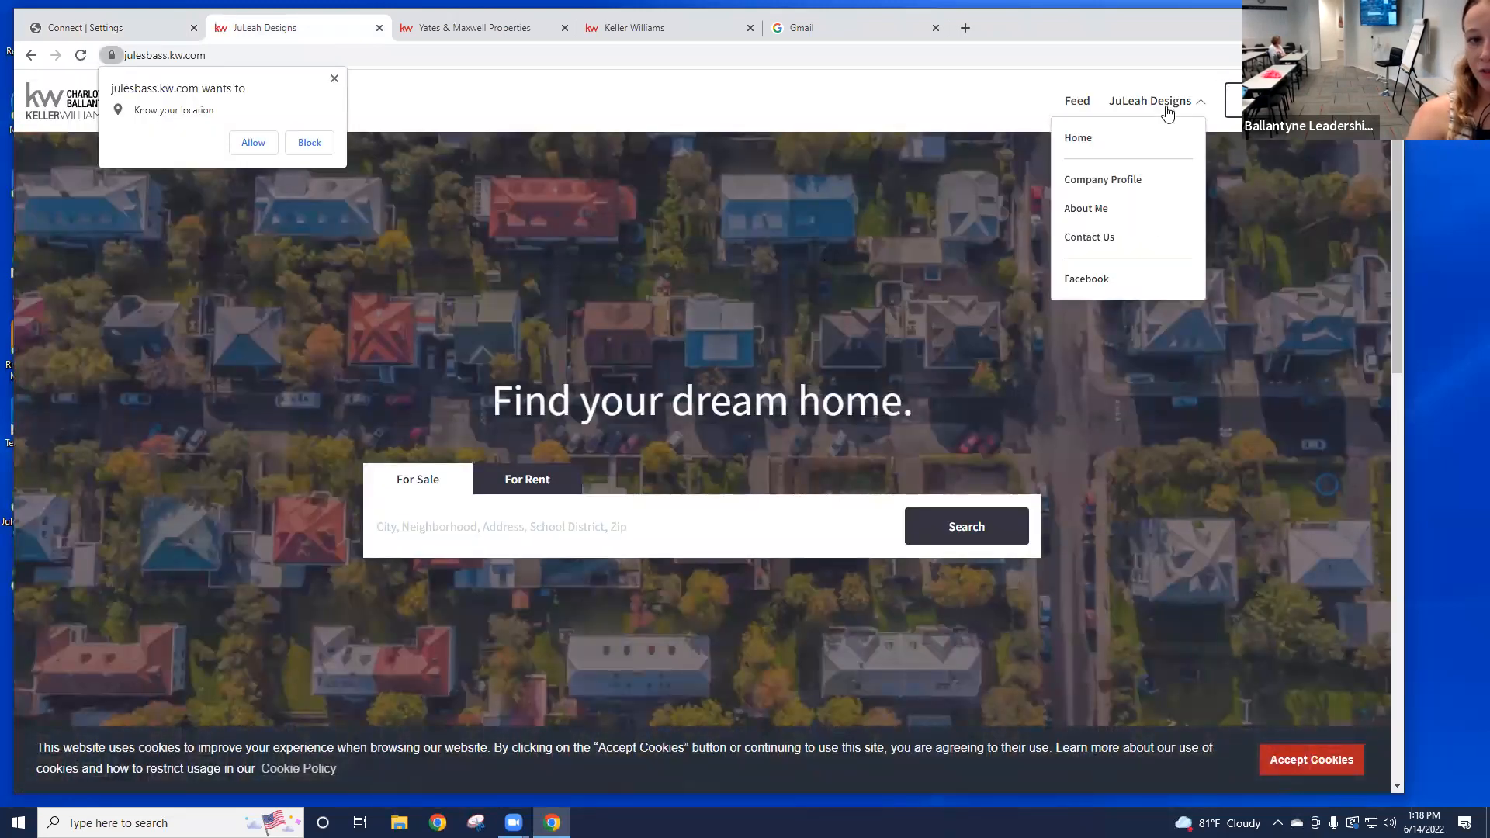
left_click(1086, 280)
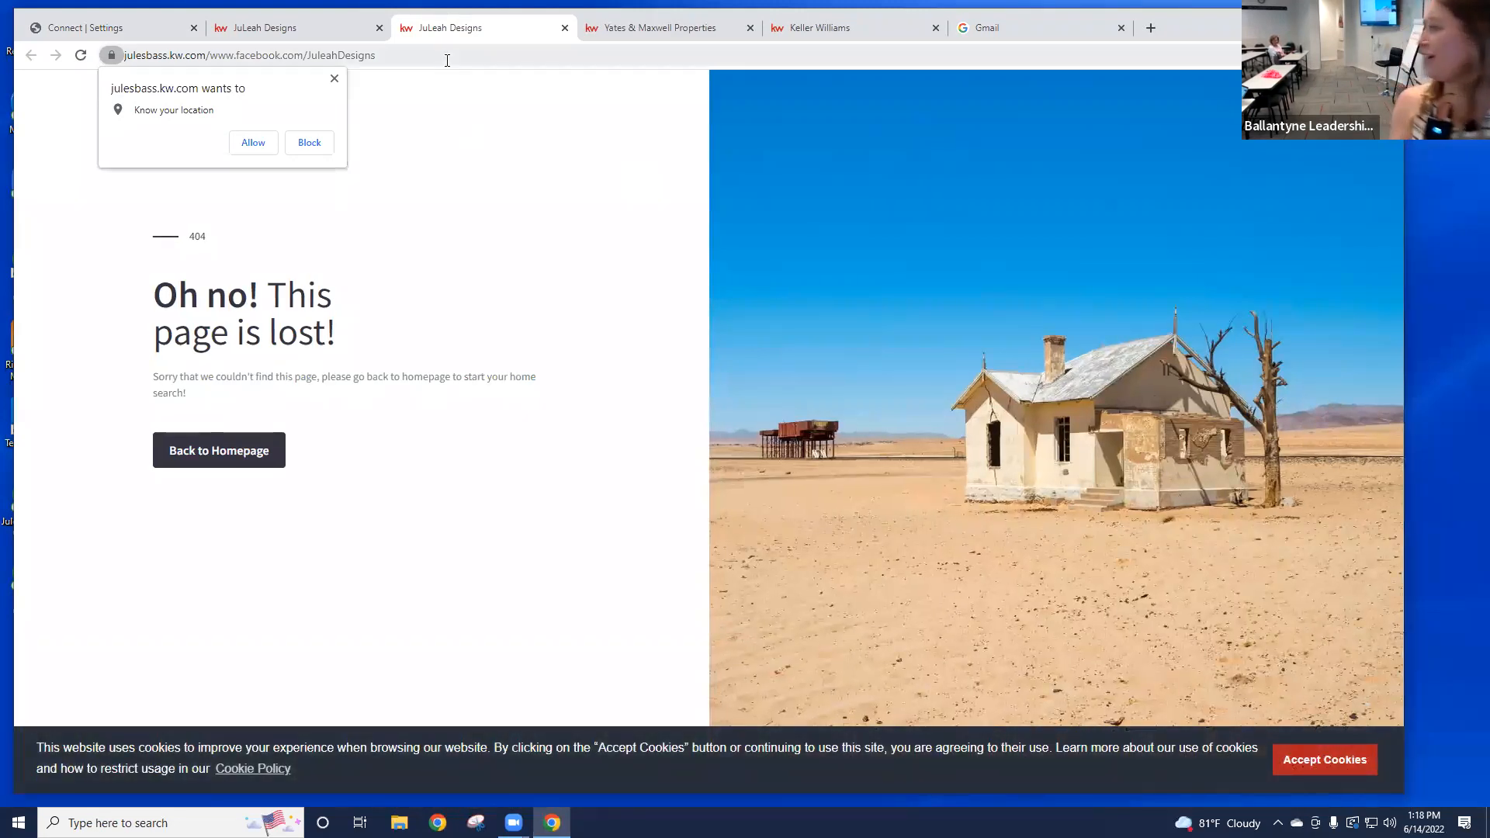
left_click(566, 29)
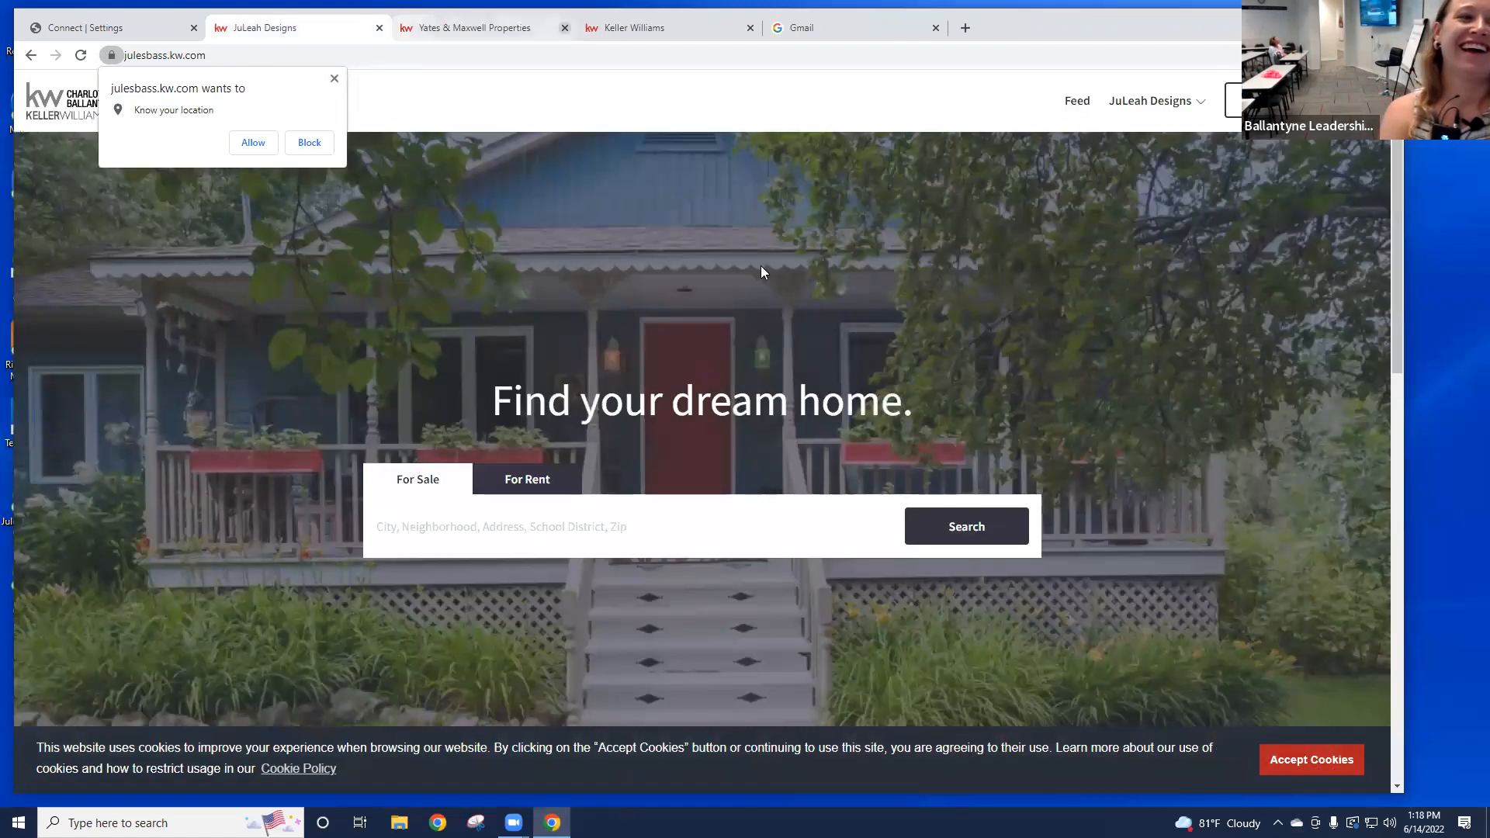
Step: Test the Facebook link in the site footer, then return to KW Command settings
scroll(975, 194, "down", 1)
scroll(1077, 308, "down", 3)
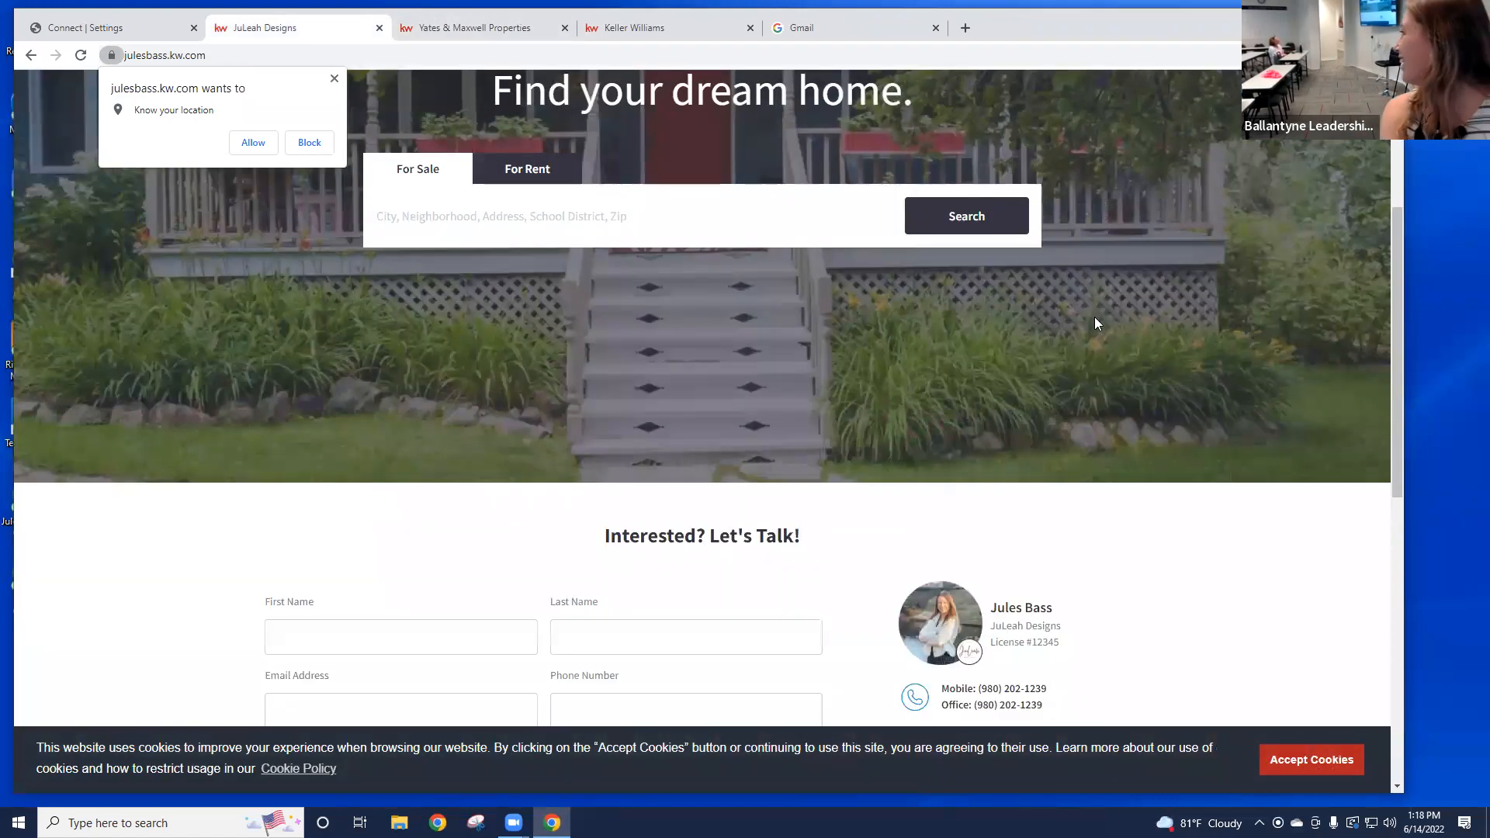
scroll(1094, 317, "down", 2)
scroll(1062, 320, "up", 4)
scroll(1061, 319, "up", 3)
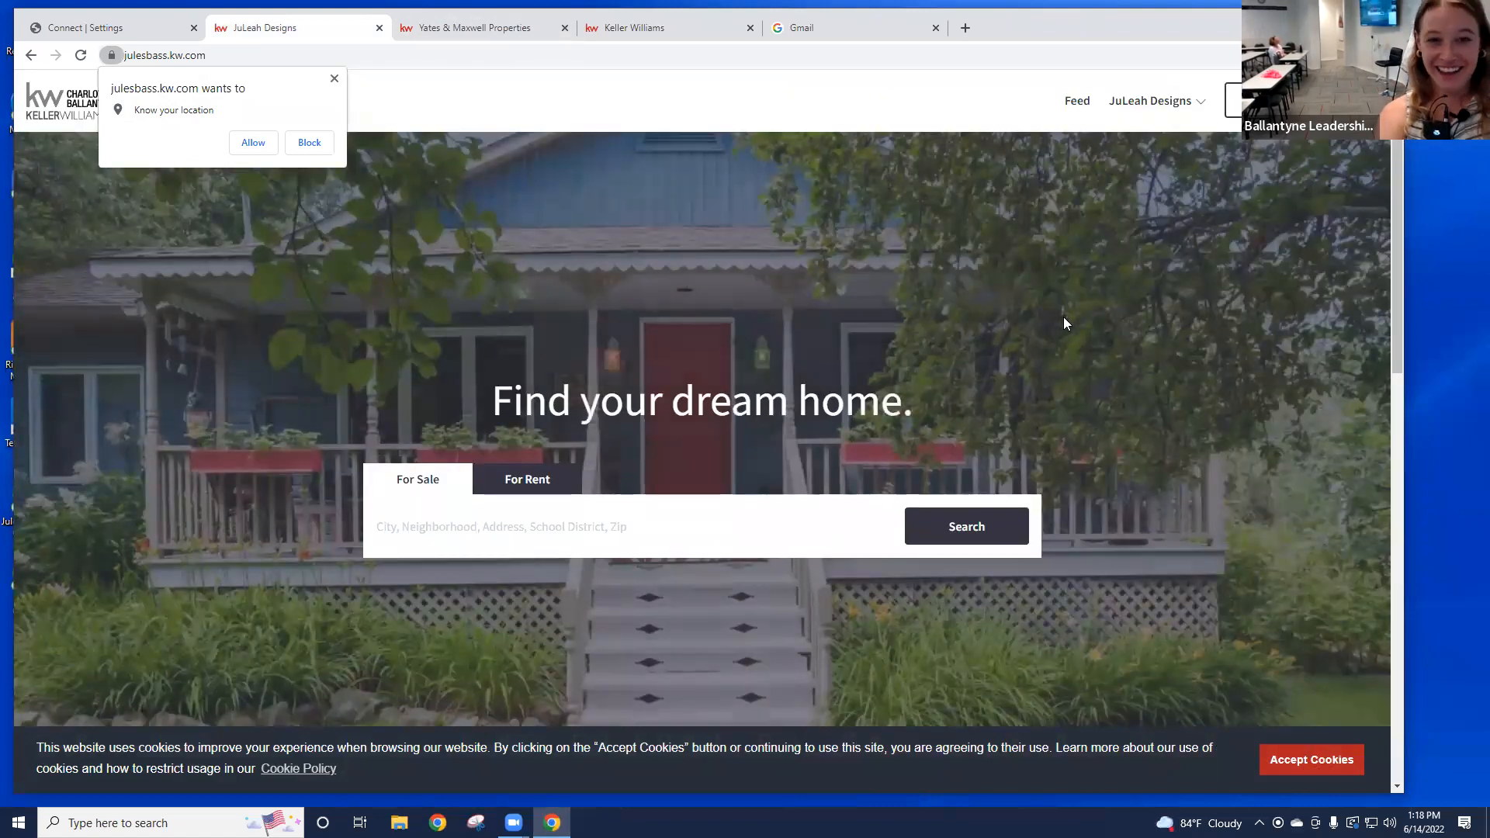
scroll(1065, 320, "down", 7)
scroll(1068, 325, "down", 4)
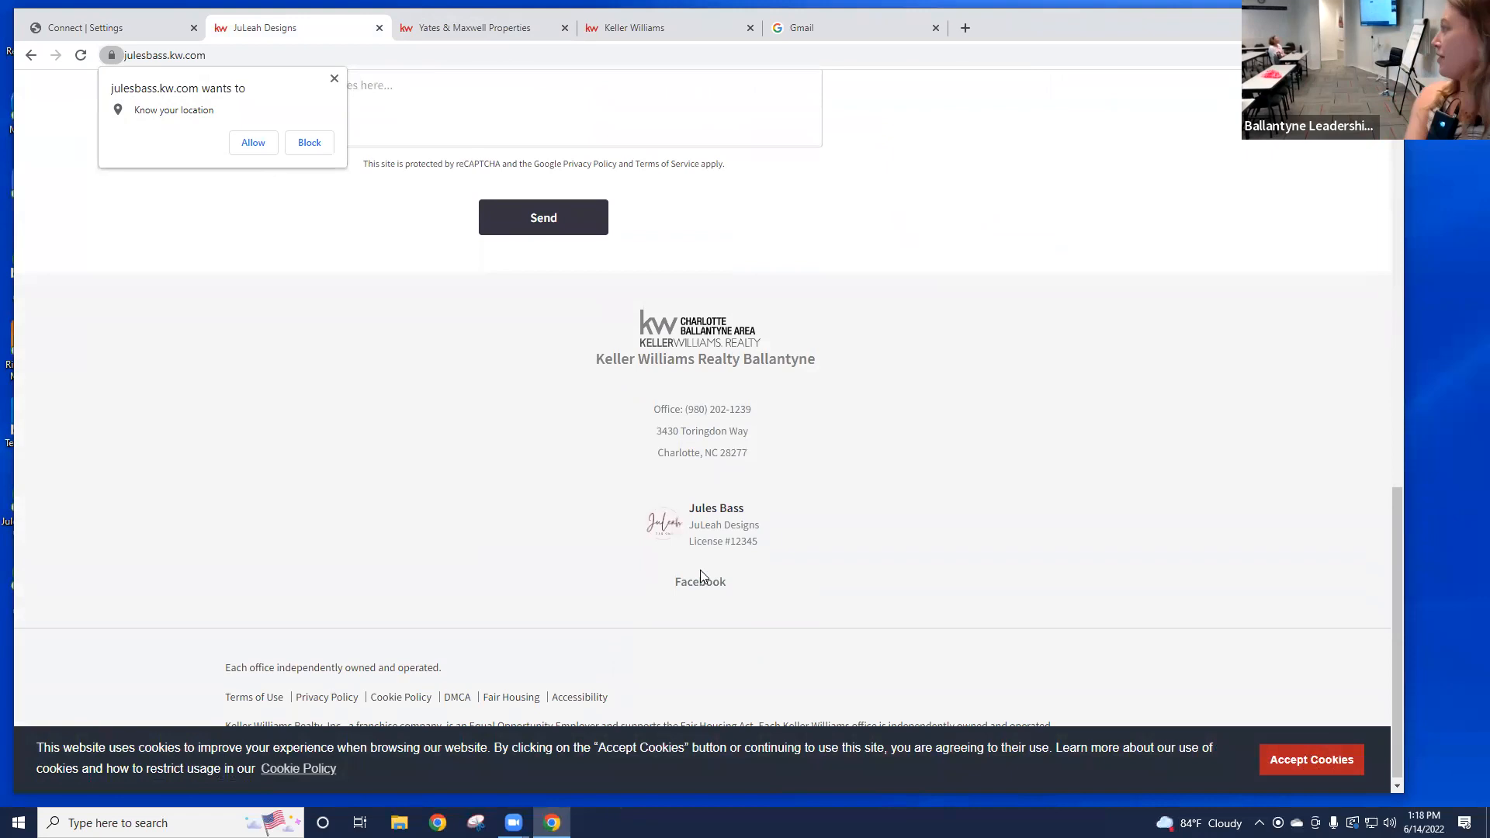
left_click(690, 590)
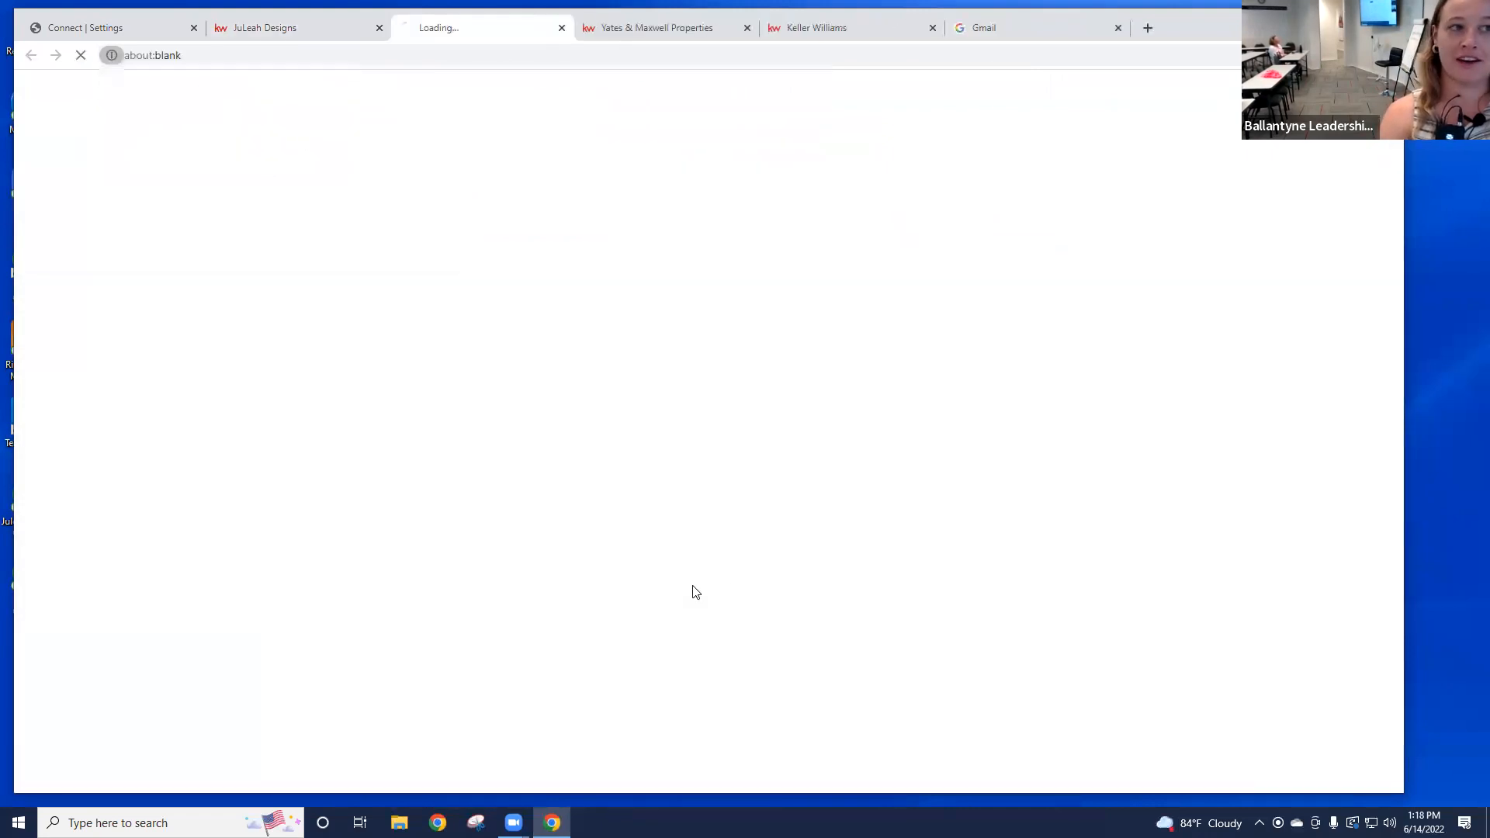
left_click(564, 28)
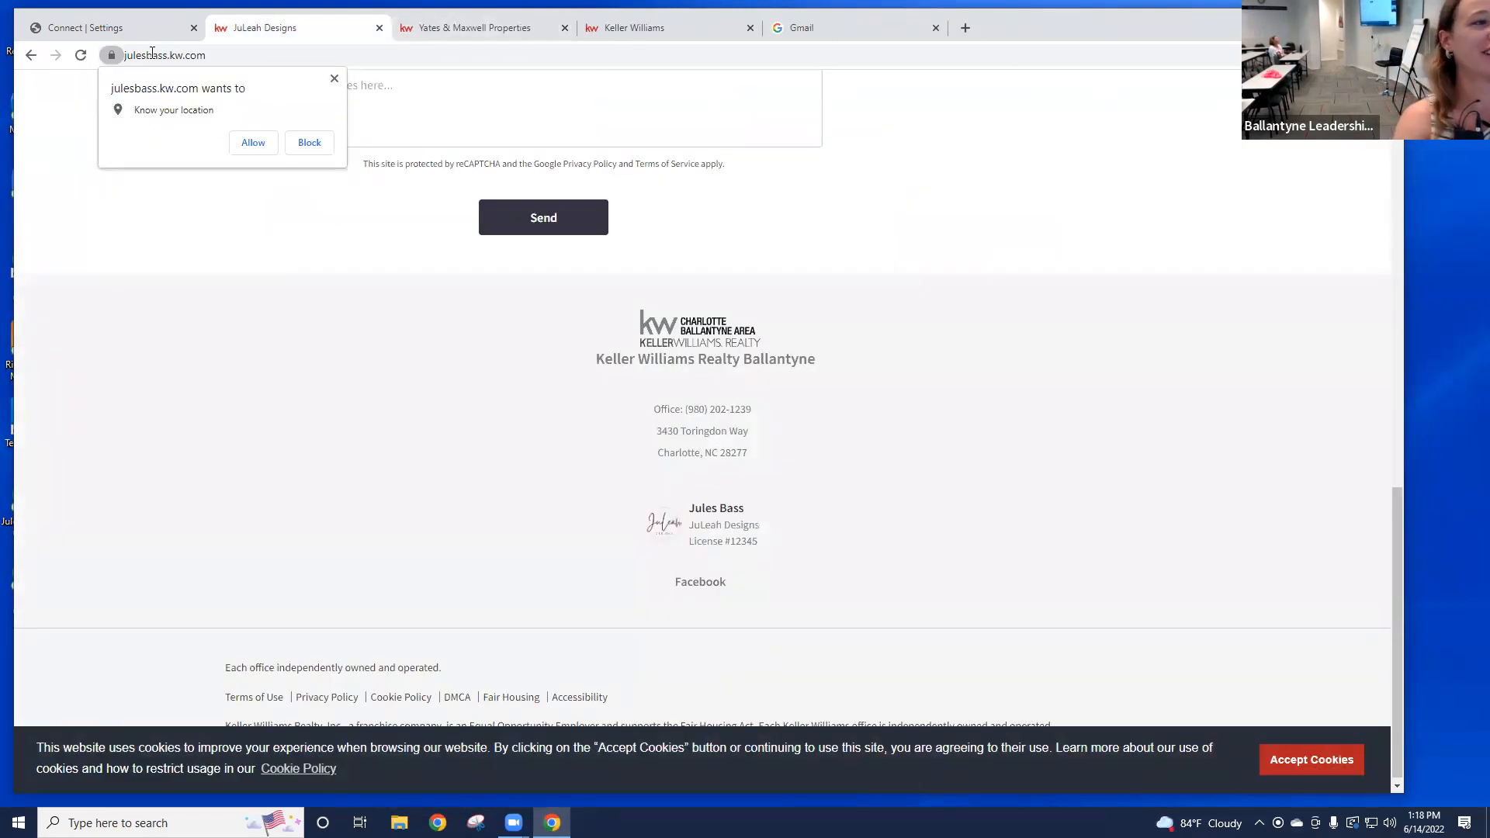
scroll(758, 363, "up", 10)
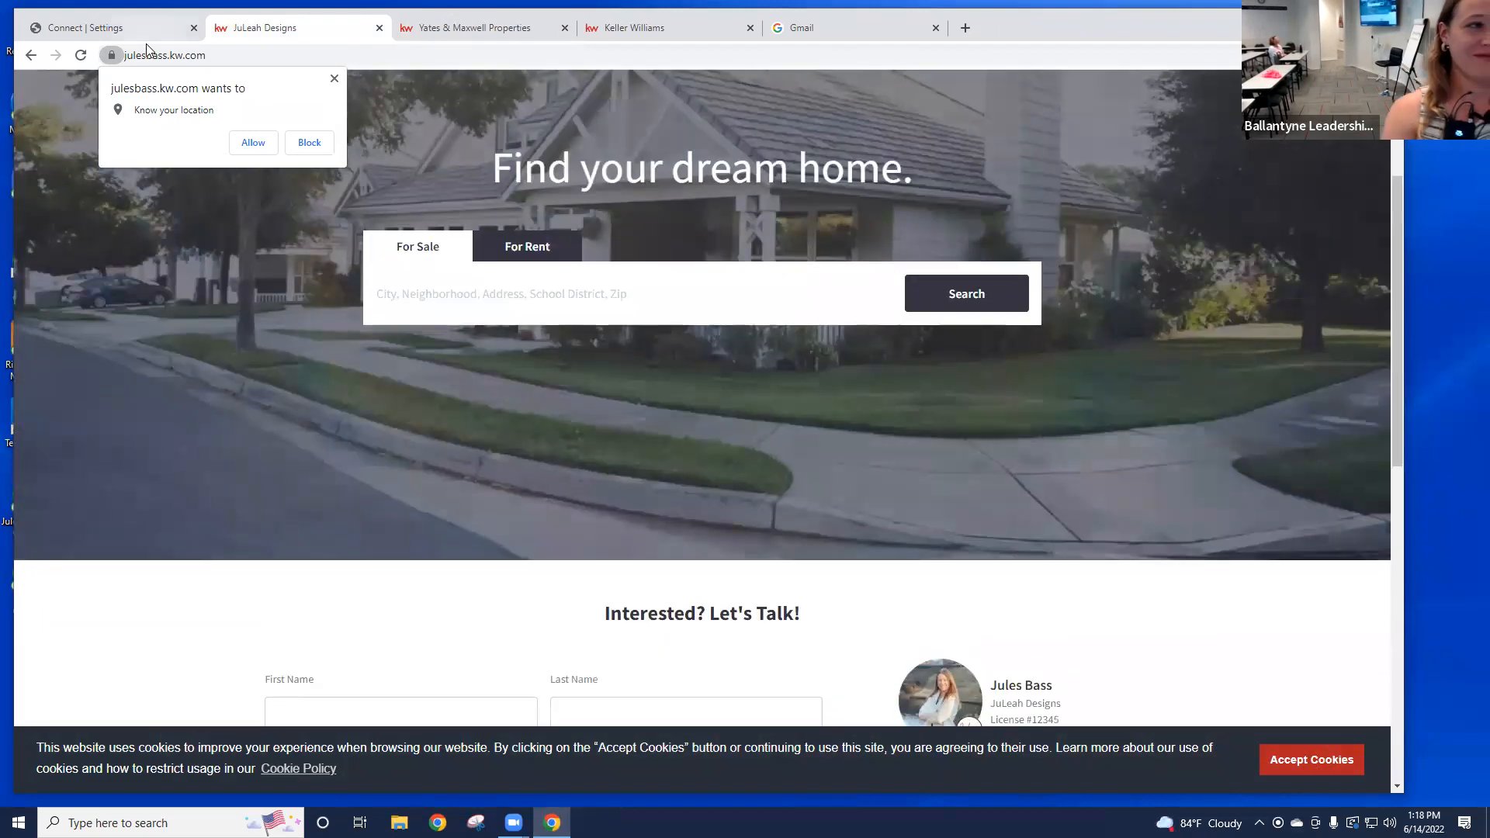
left_click(146, 36)
scroll(704, 268, "down", 20)
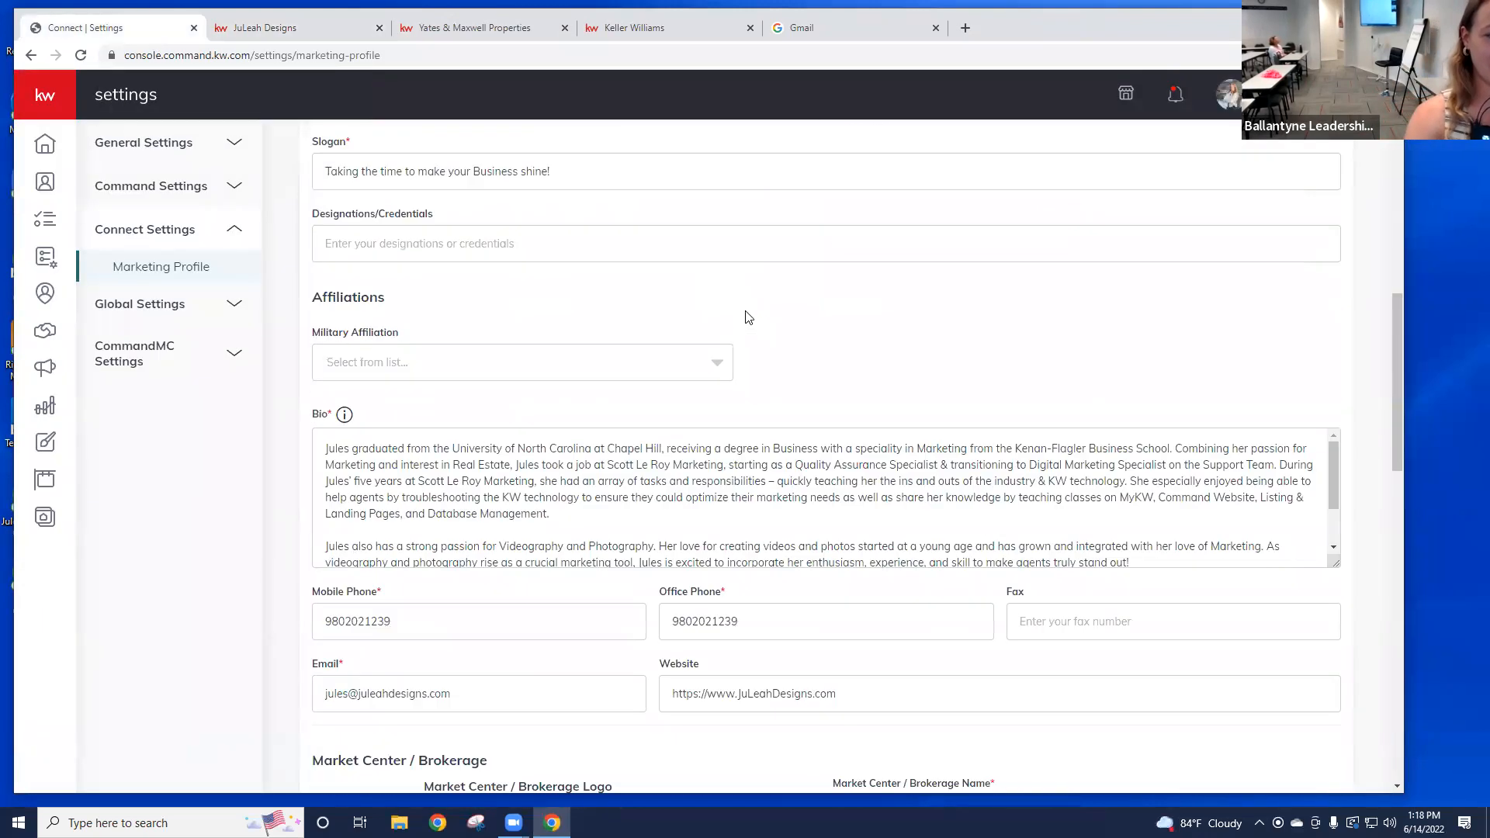
Step: Place the cursor in the empty Google Analytics Tracking ID field below the Social links
scroll(793, 314, "down", 6)
left_click(514, 654)
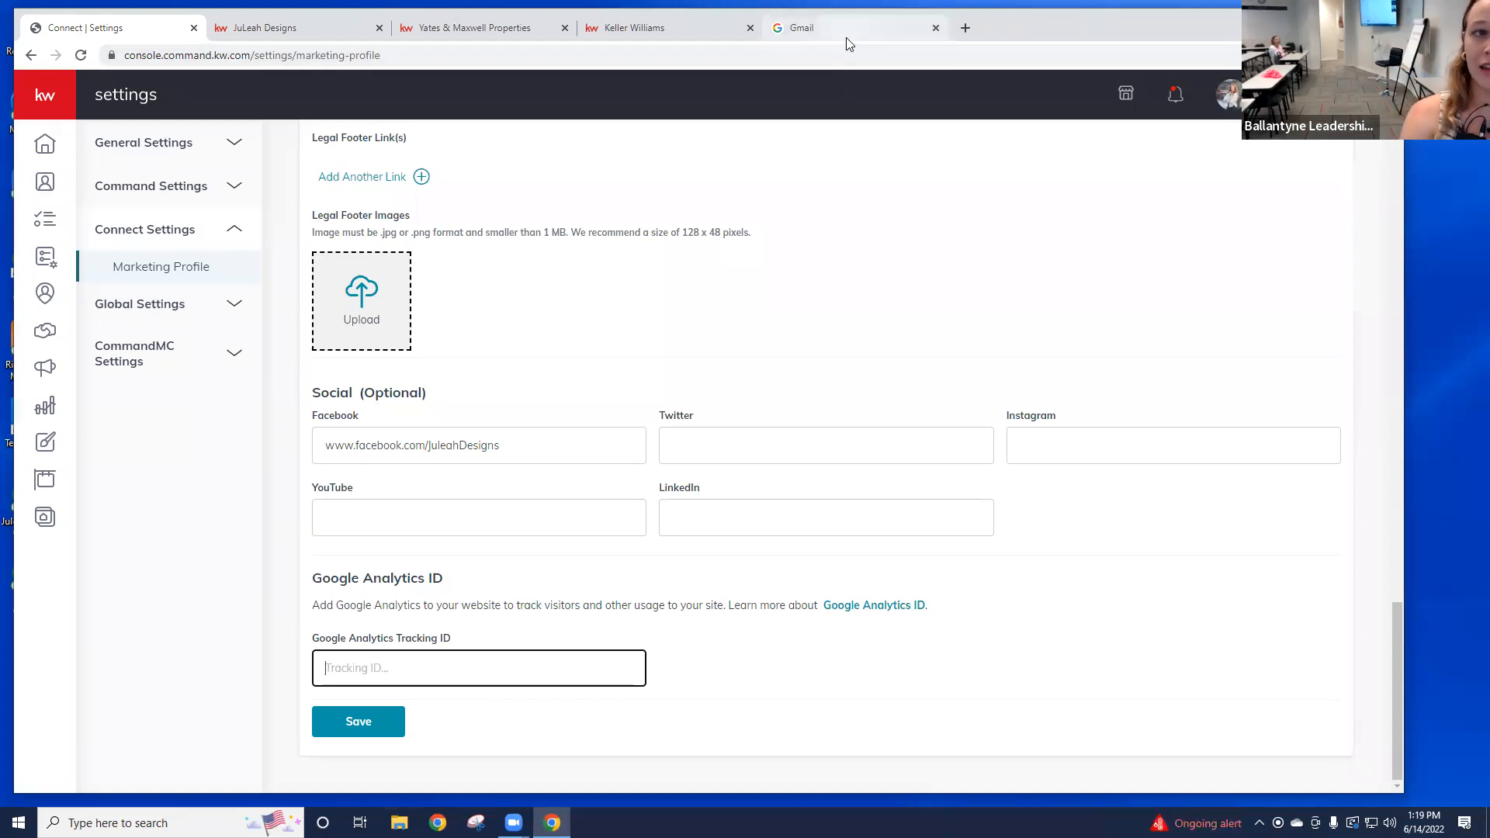
Step: Sign in to Gmail with the agent's email address and account password
left_click(871, 34)
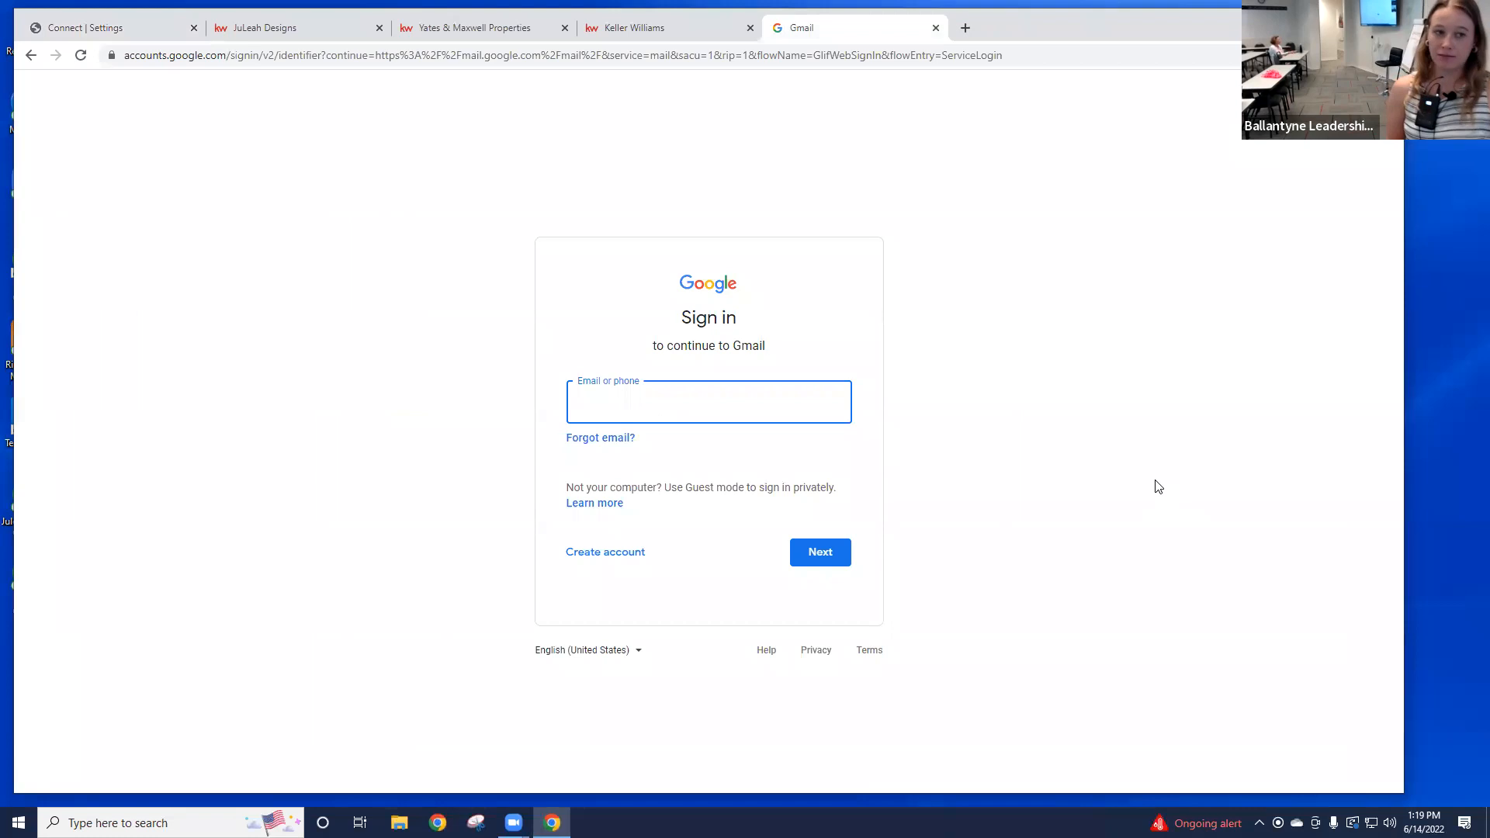
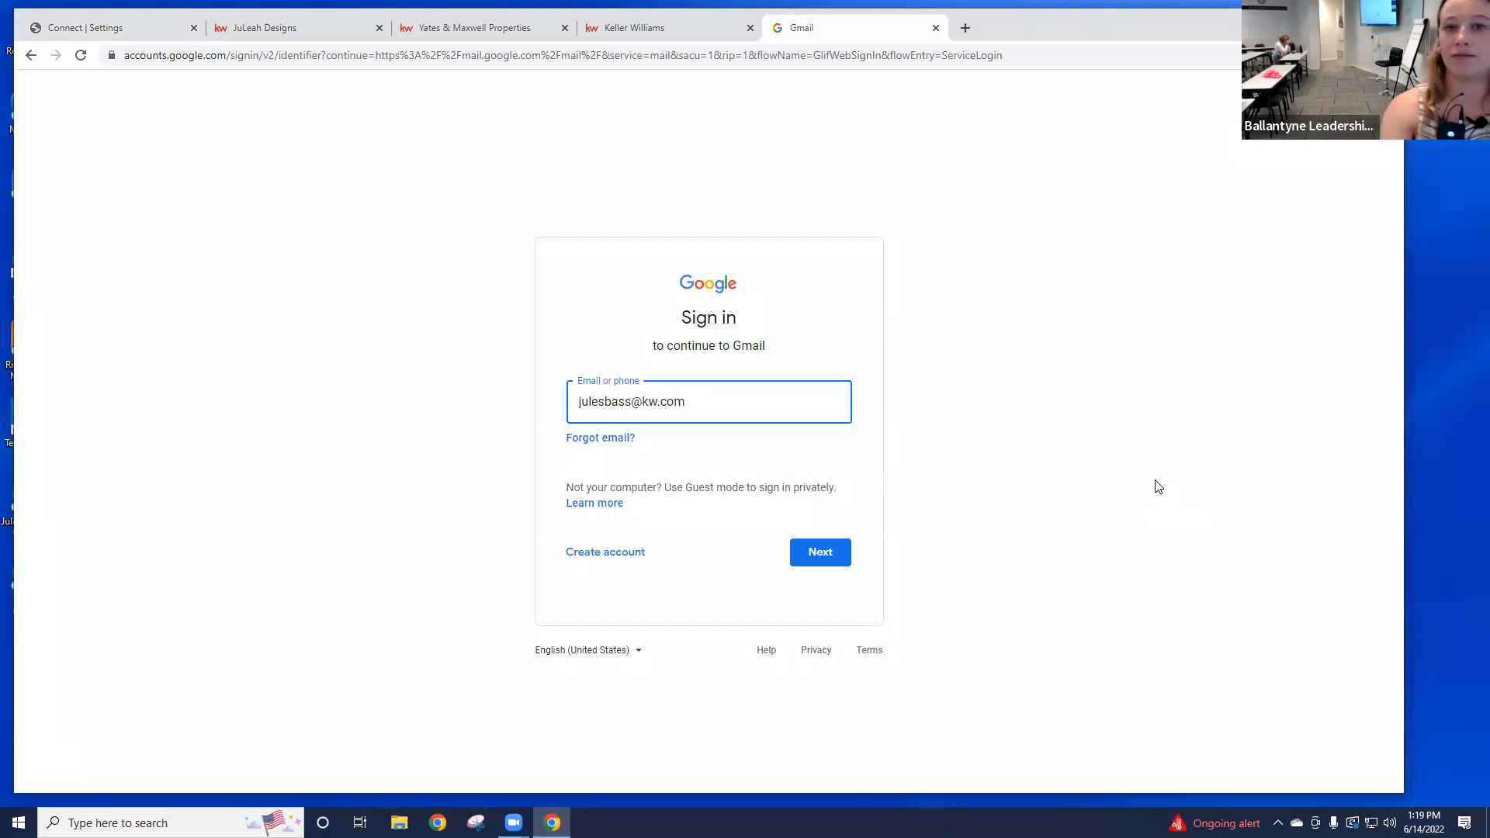
left_click(848, 553)
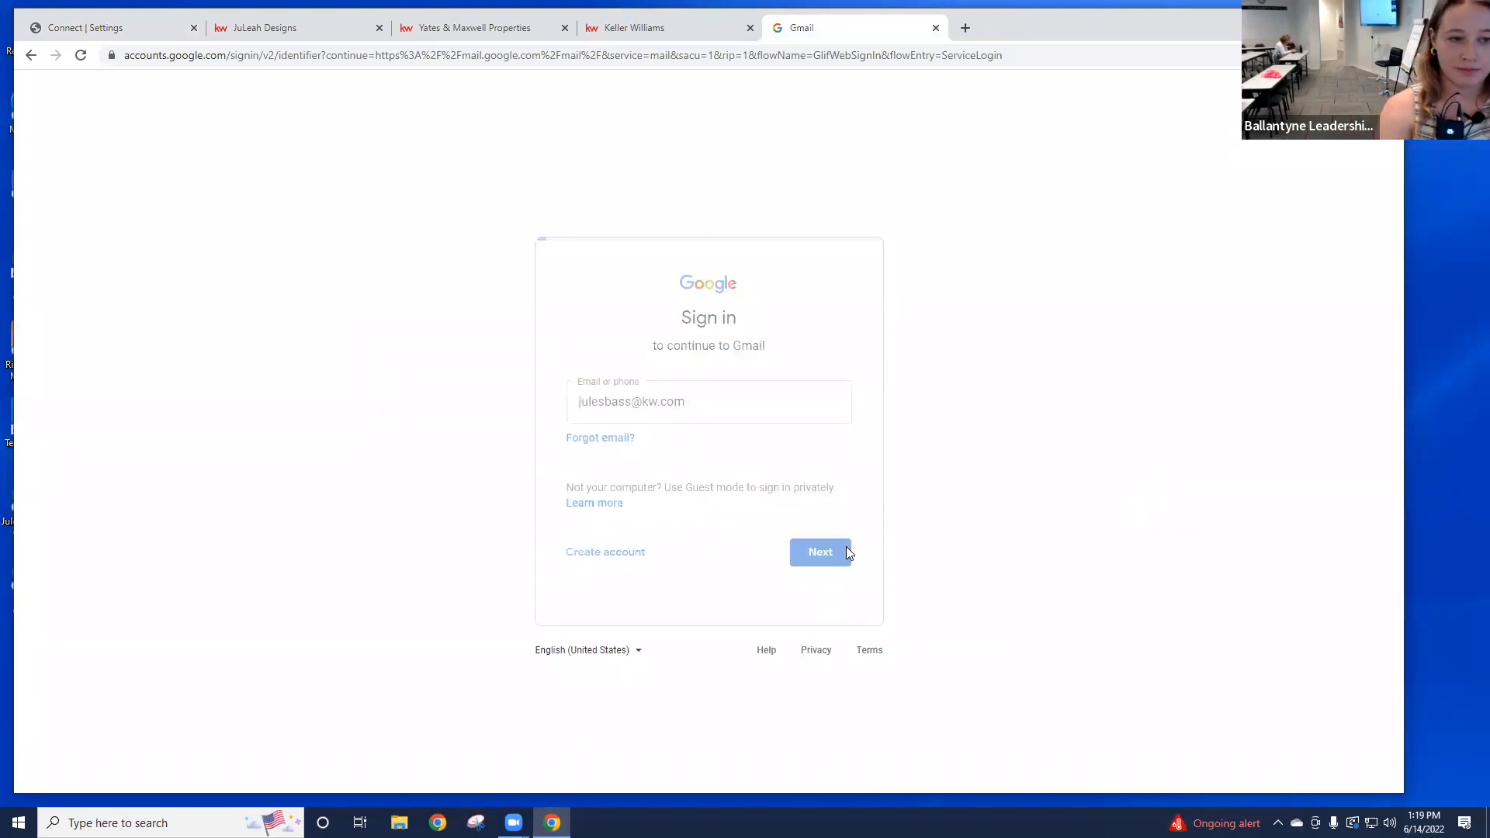
type("••••")
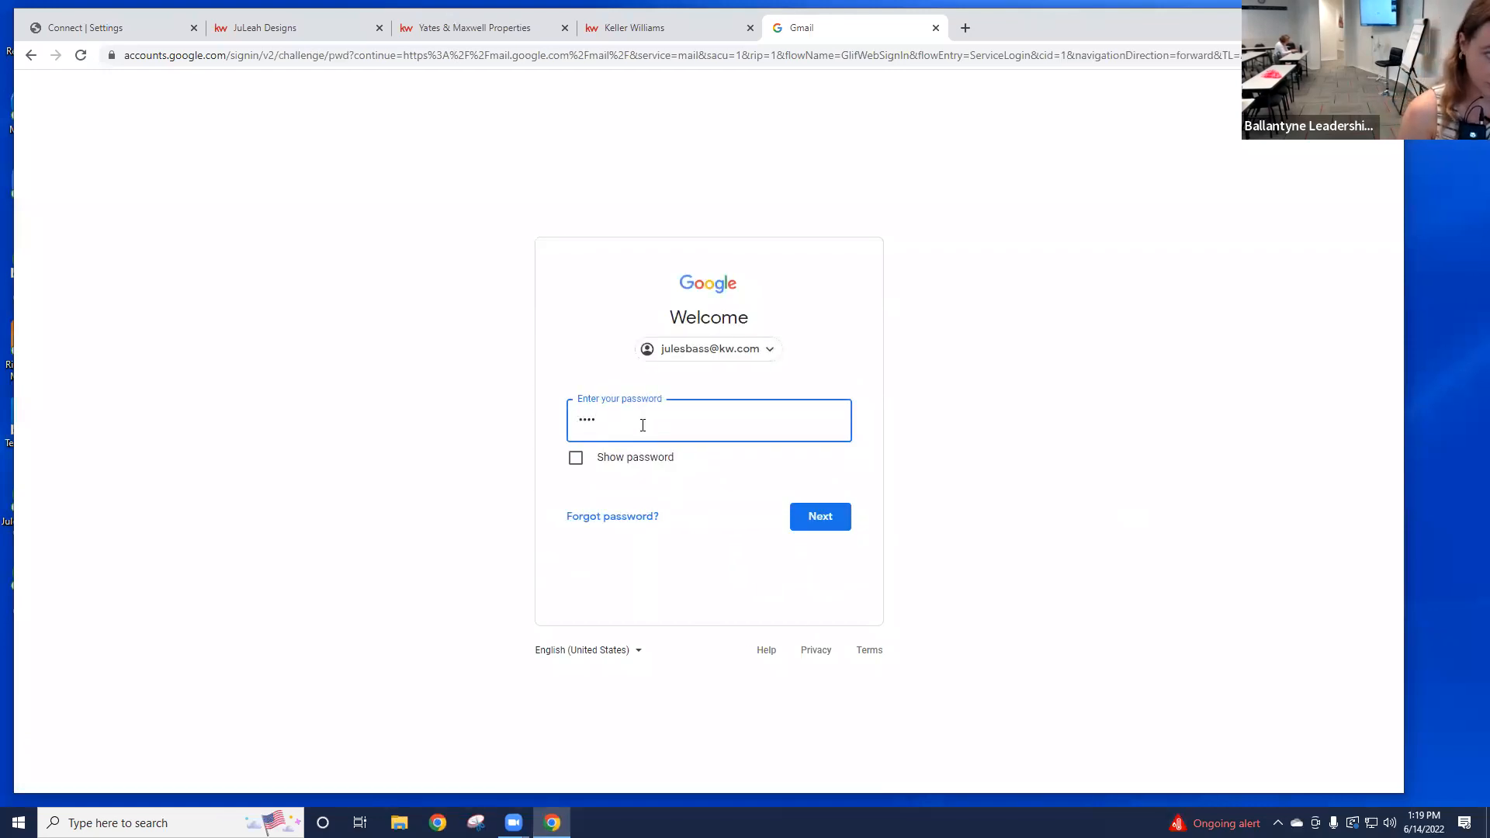
type("••••")
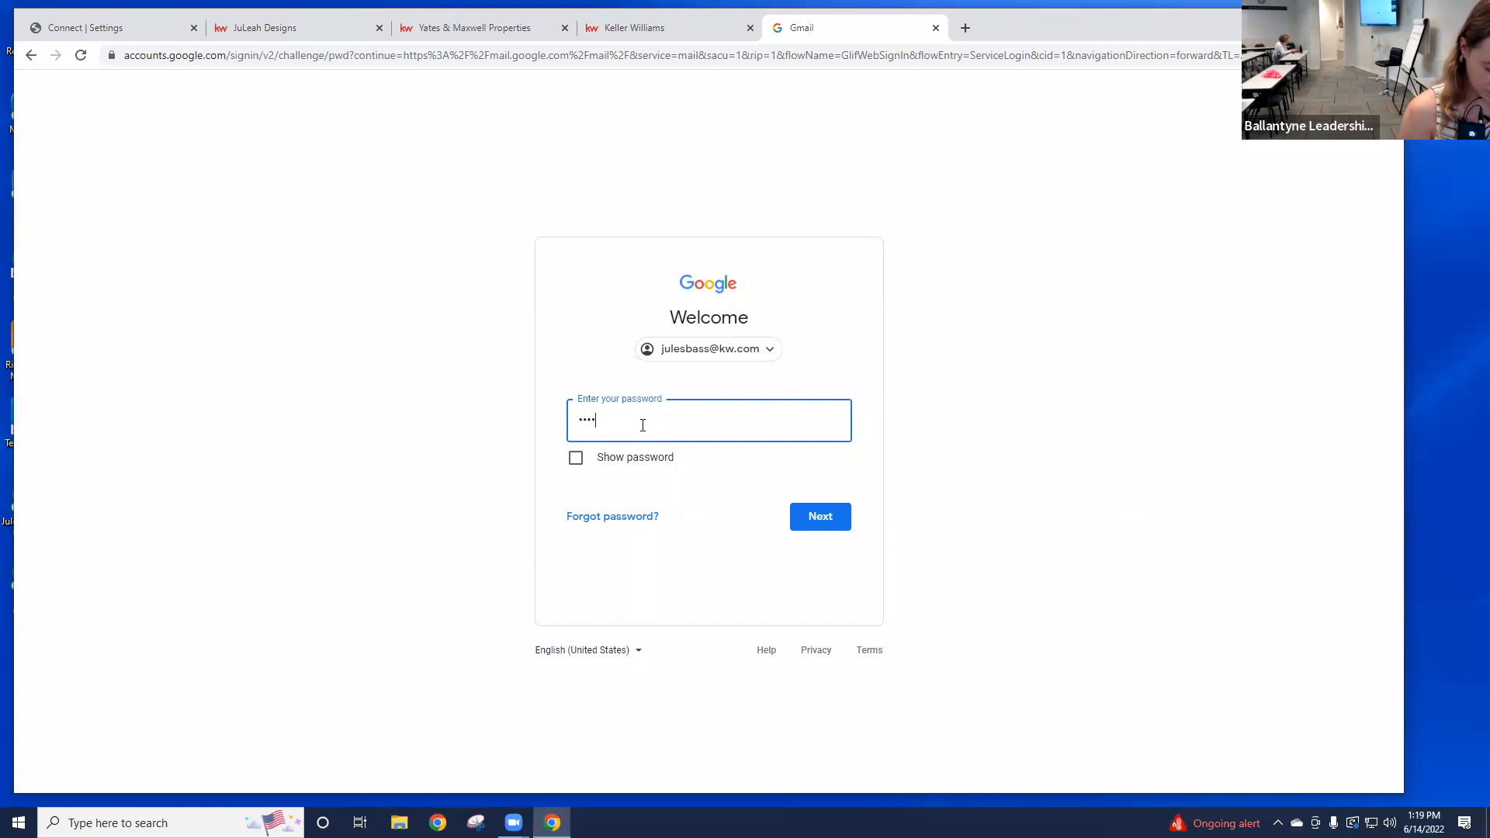
type("•••")
key("Return")
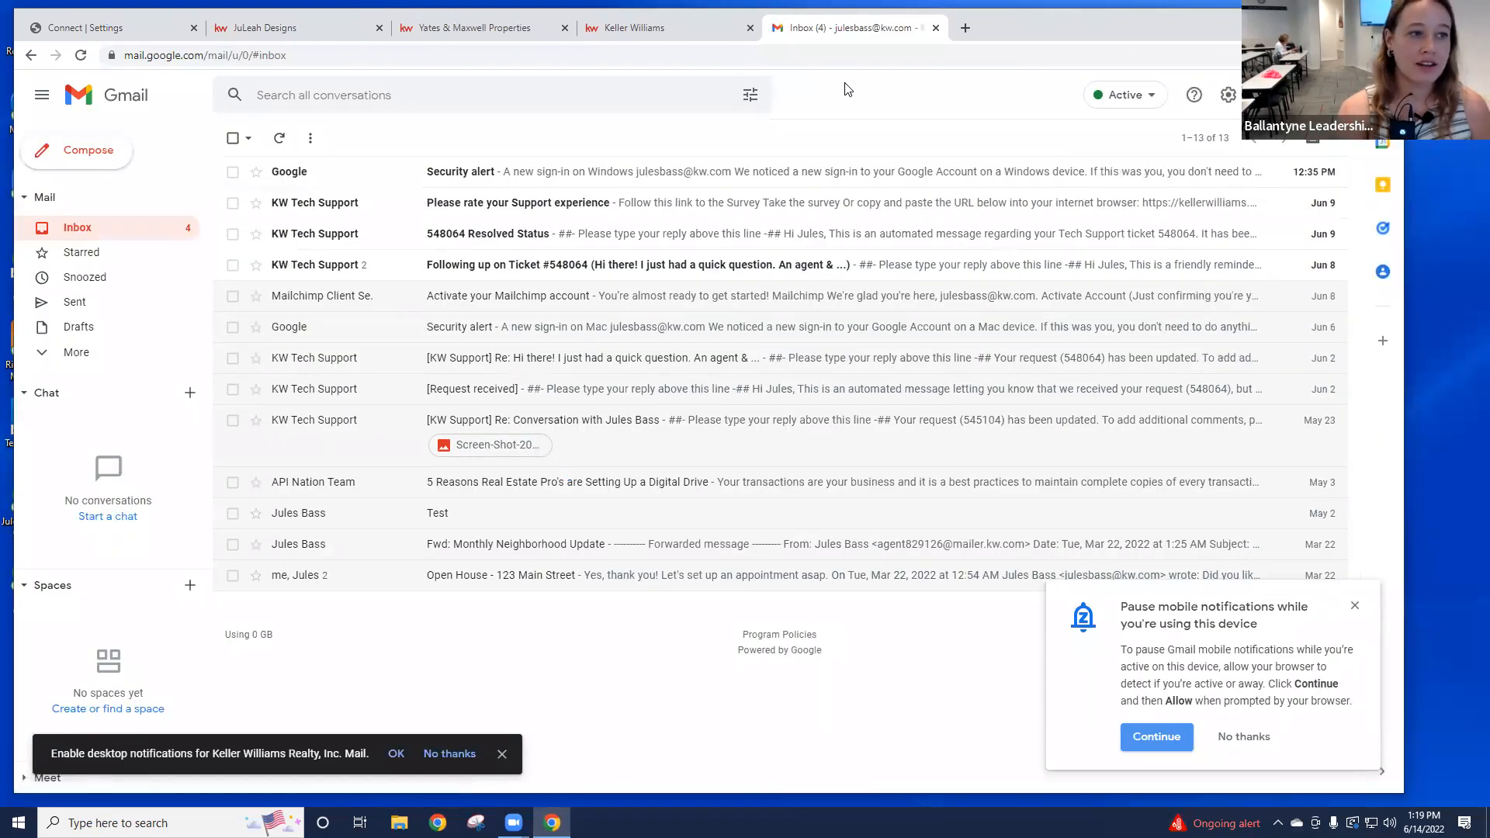
Step: Load analytics.google.com in the Gmail tab's address bar
left_click(739, 57)
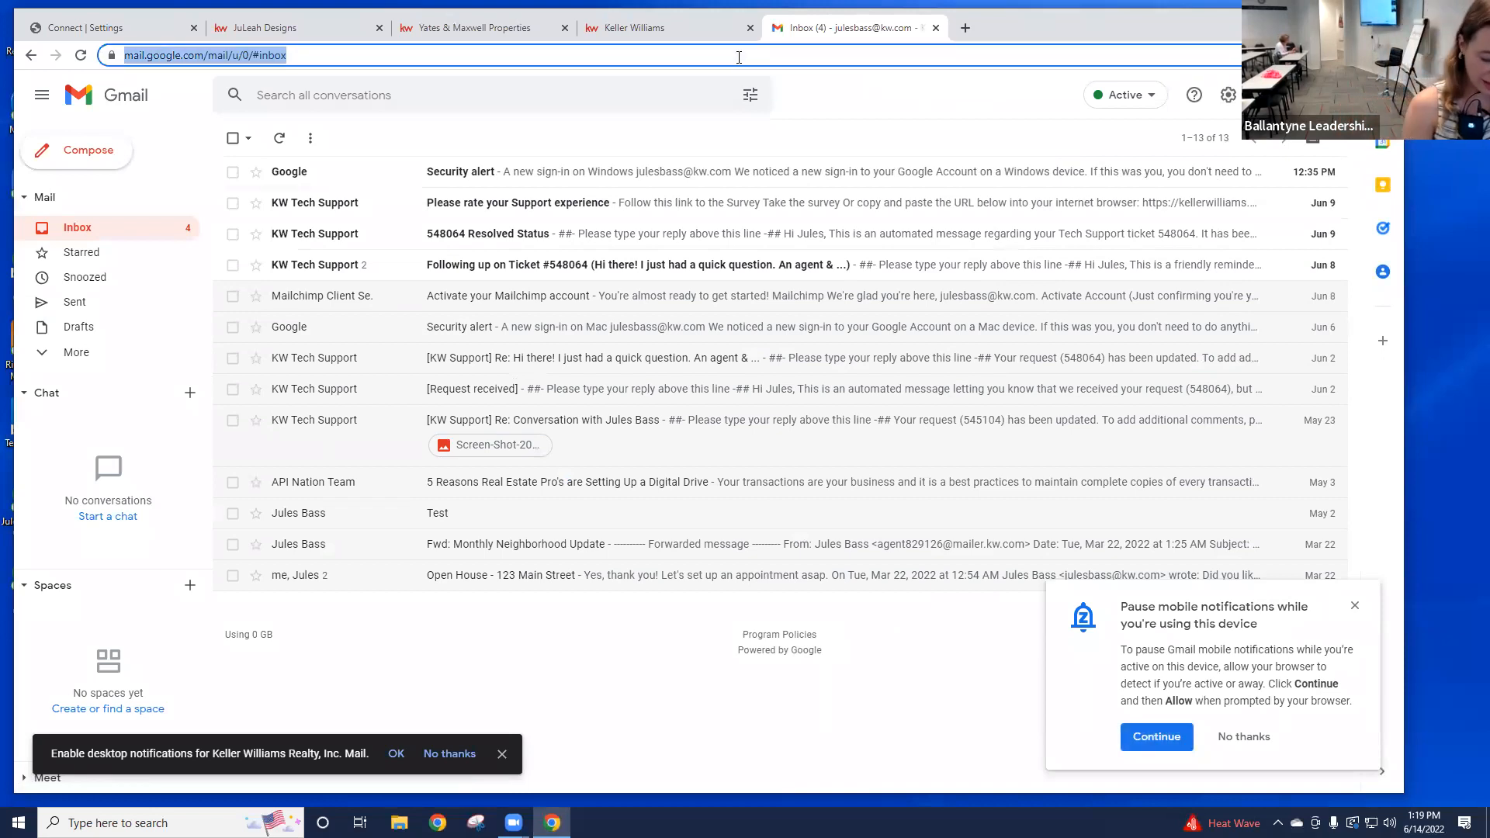
type("anal")
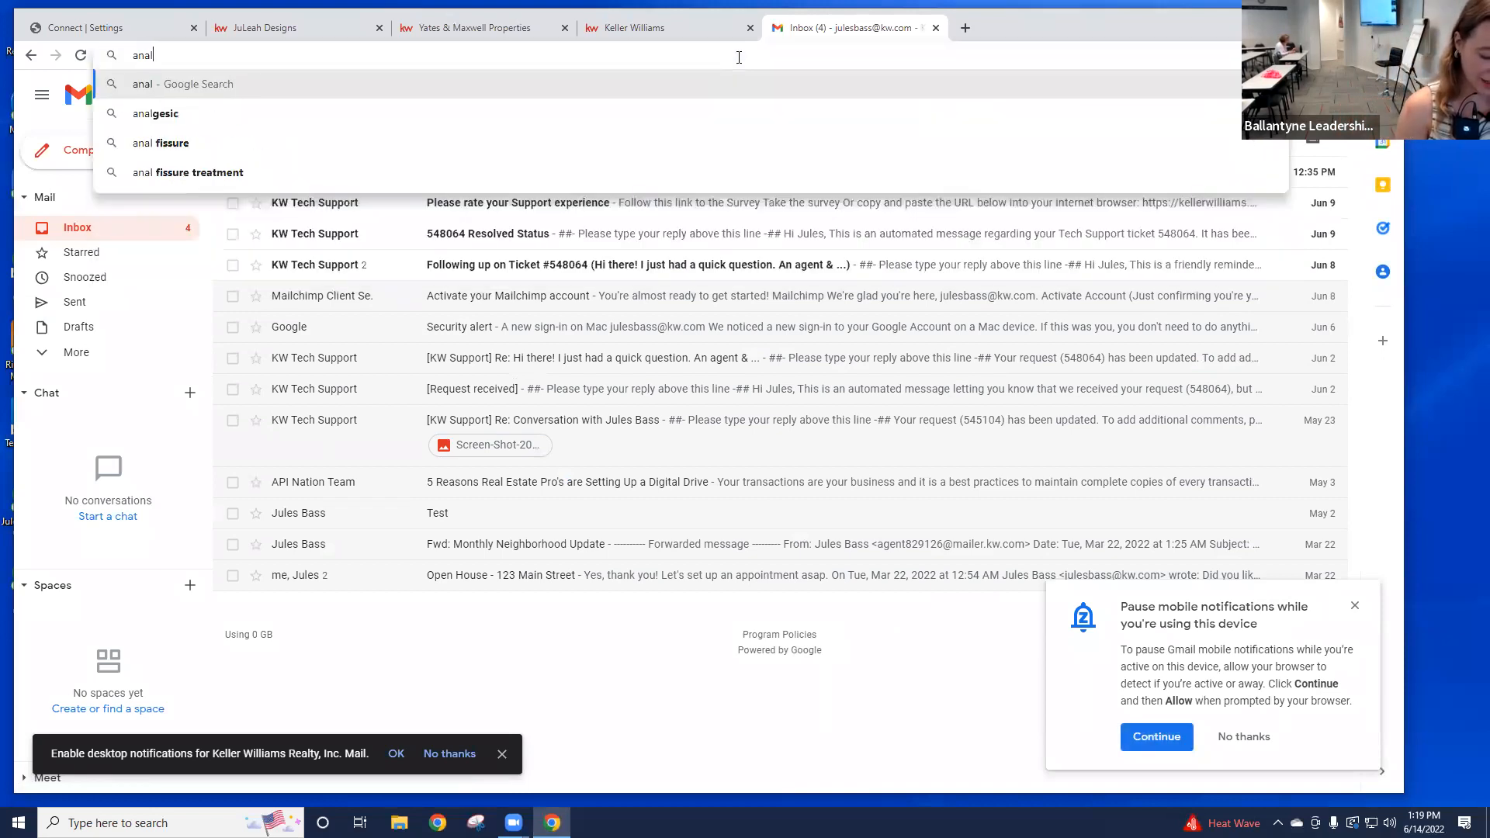
type("ytics")
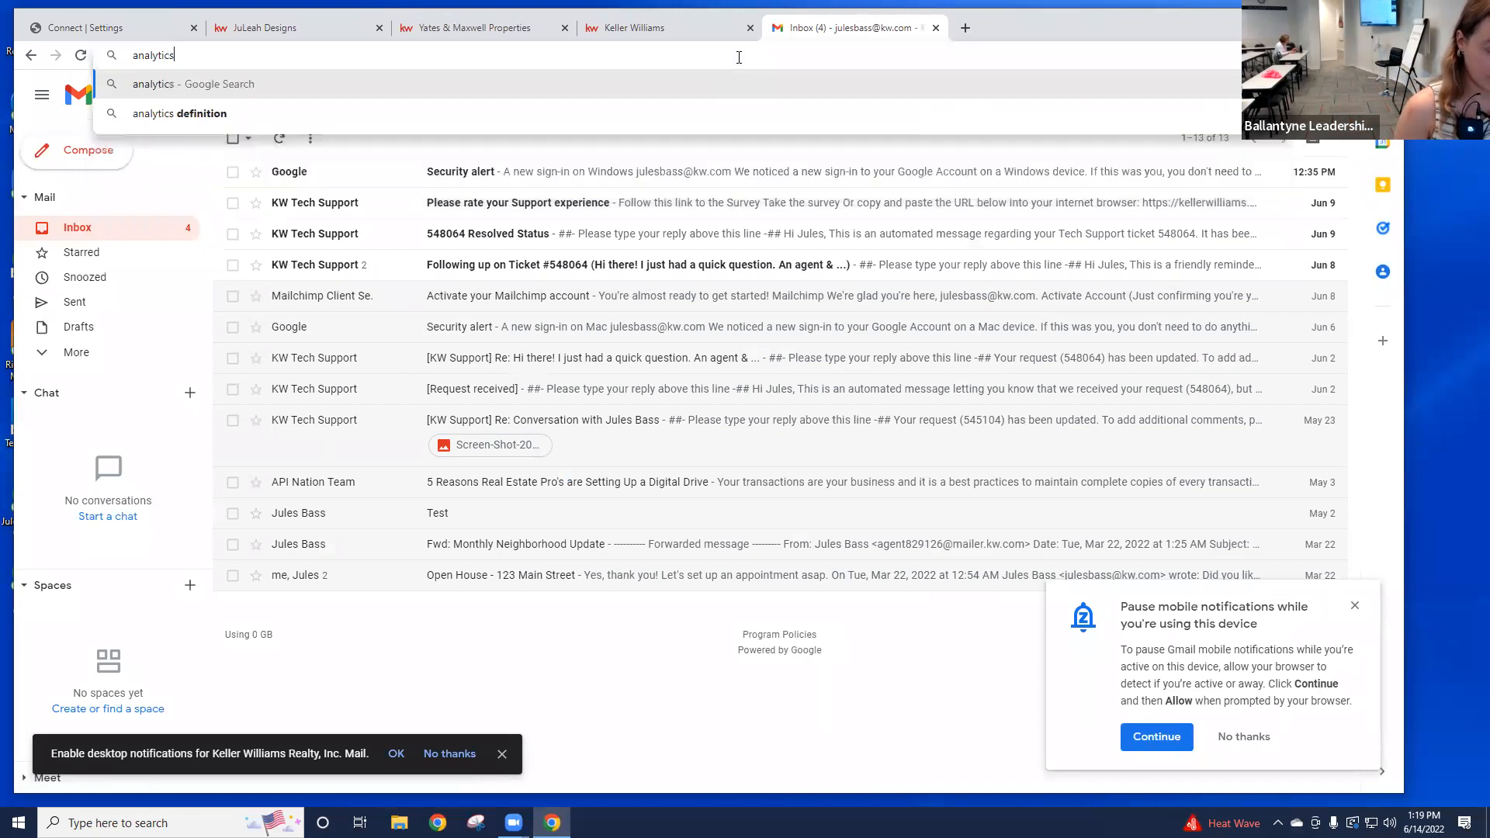
type(".googled.c")
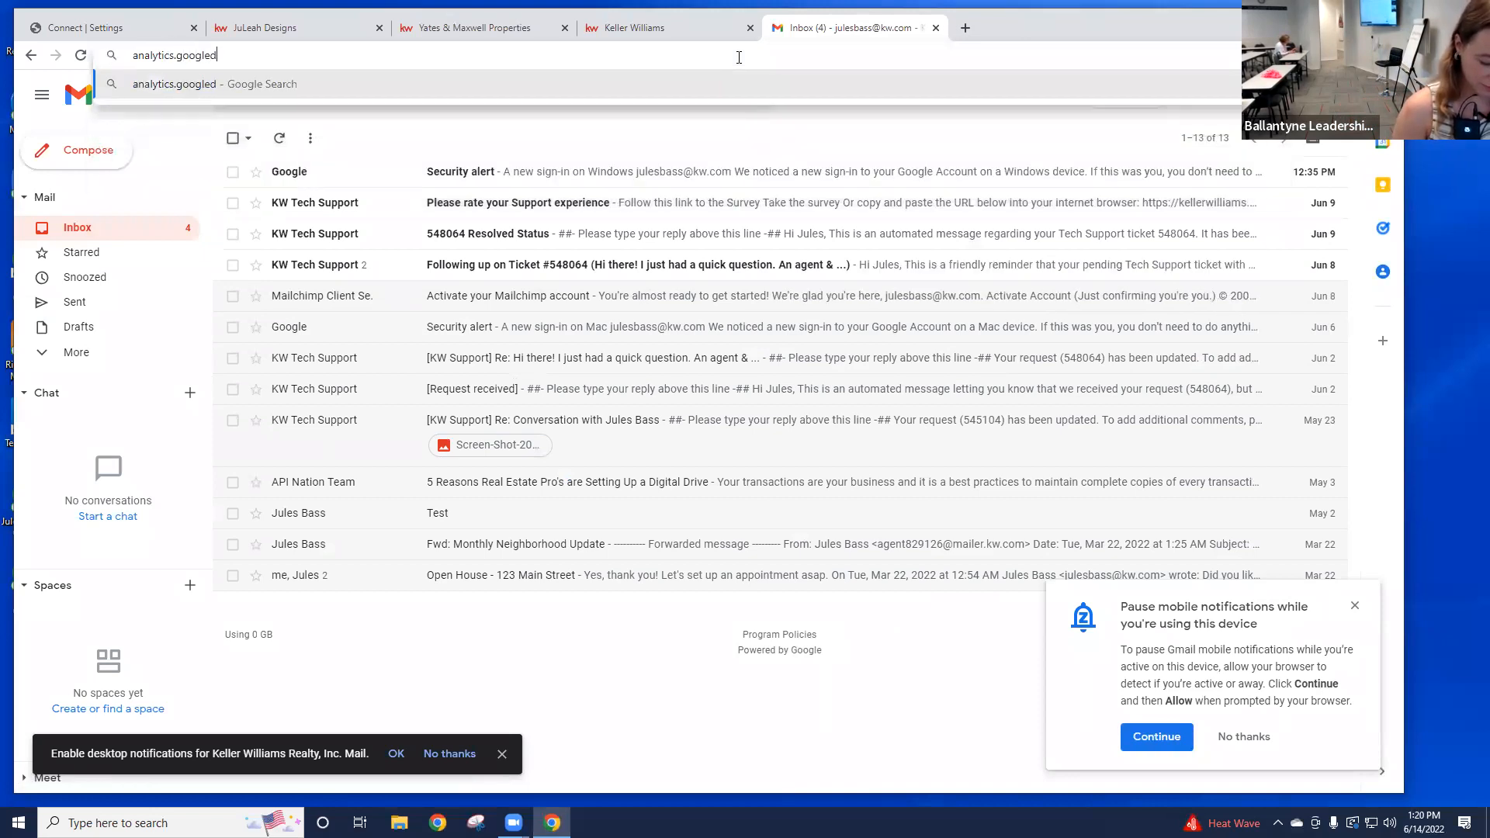
key("BackSpace")
key("BackSpace")
key("BackSpace")
type(".com")
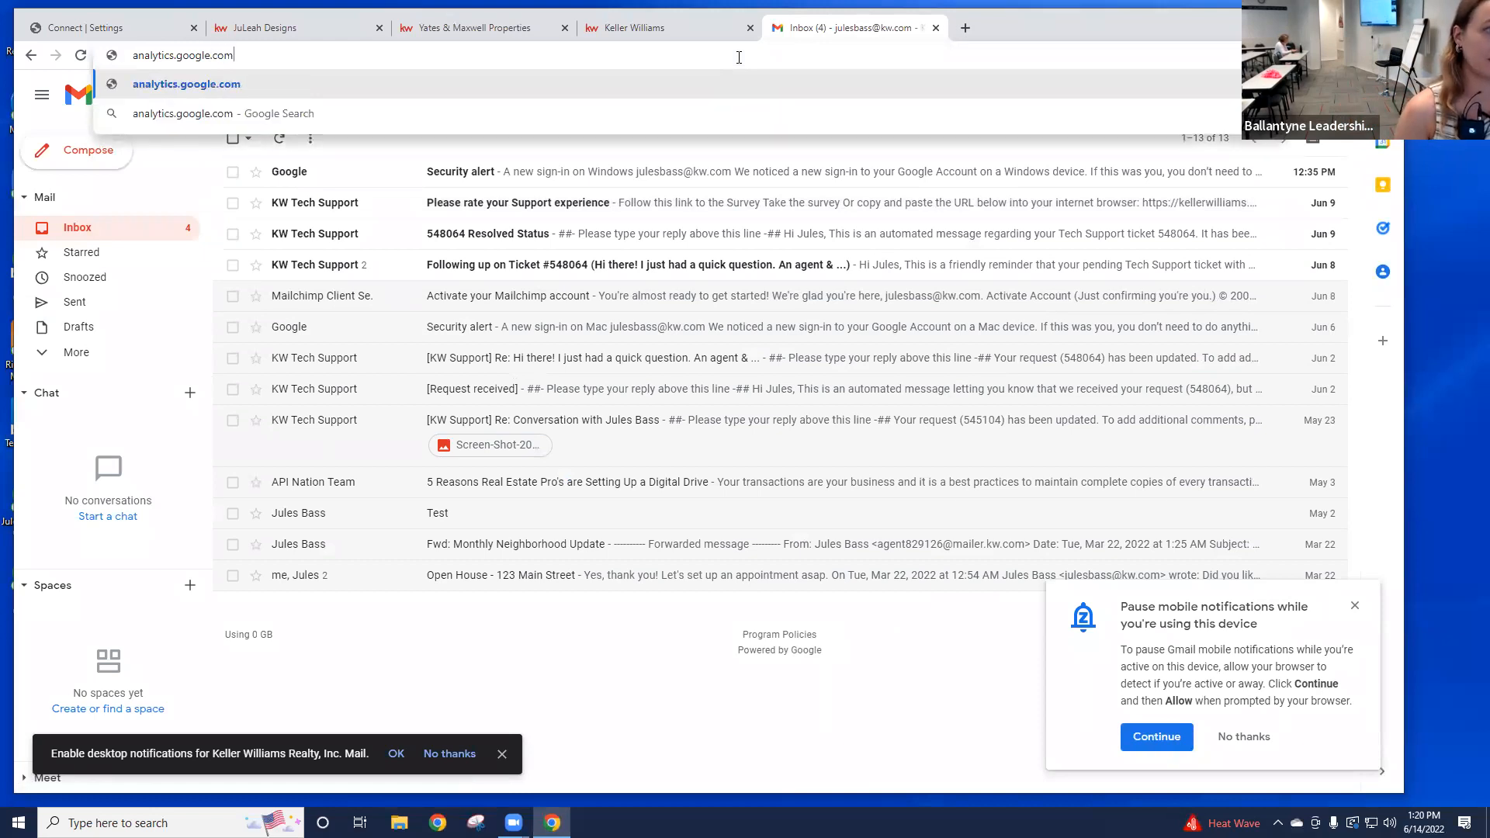
key("Return")
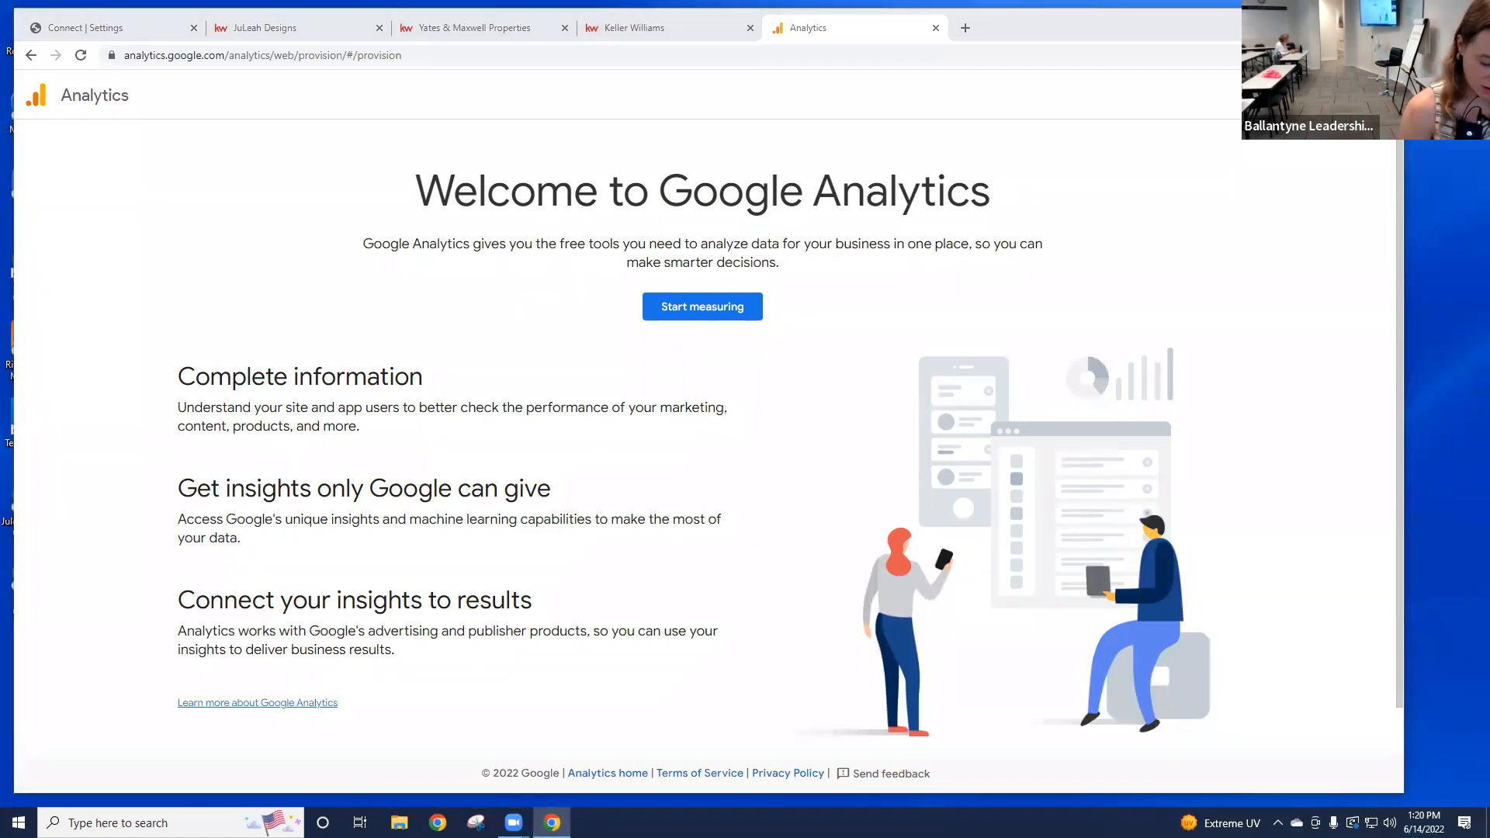
left_click(432, 54)
left_click(1224, 750)
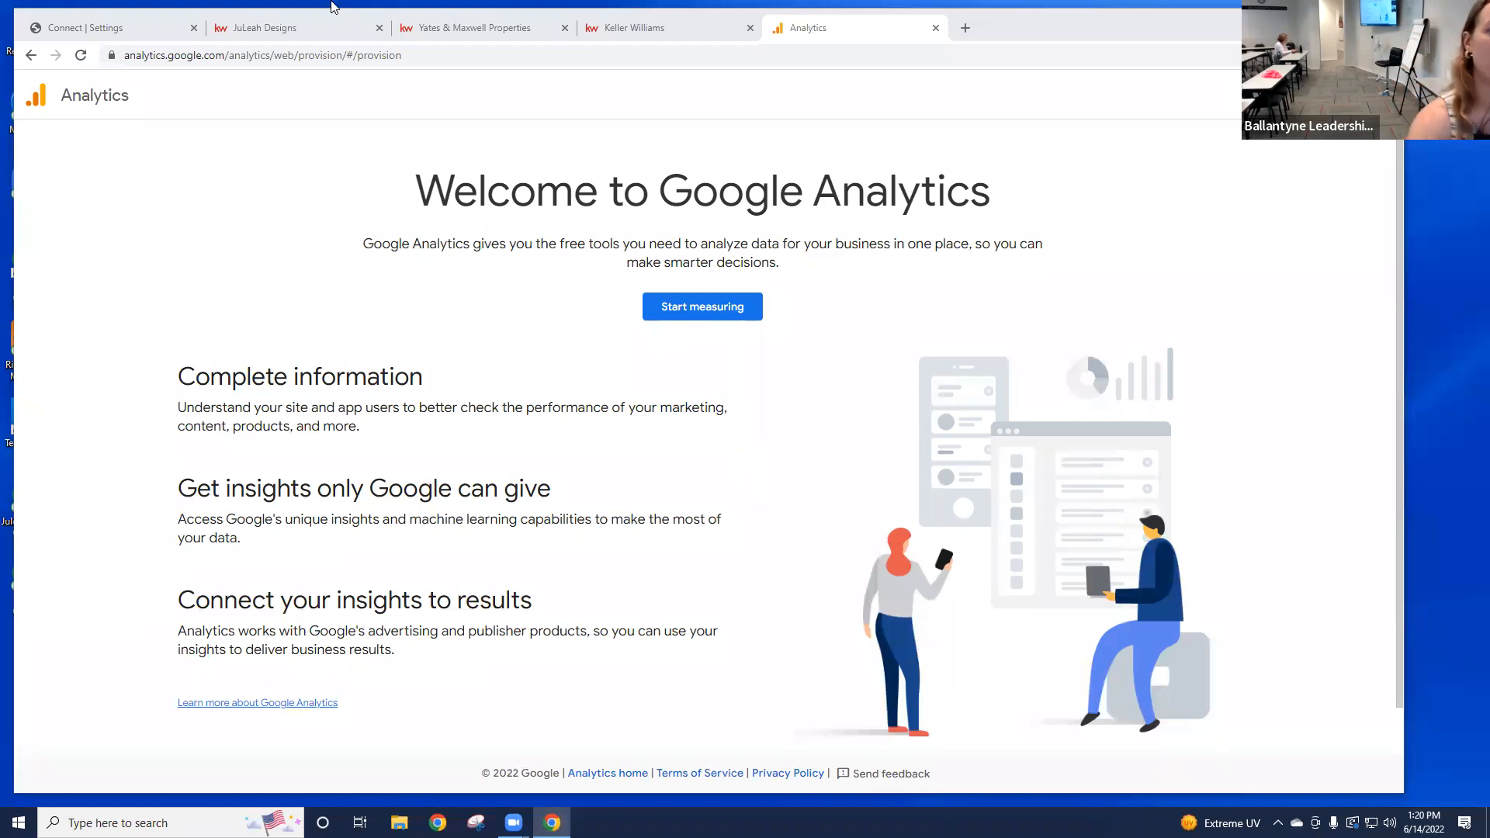
left_click(431, 52)
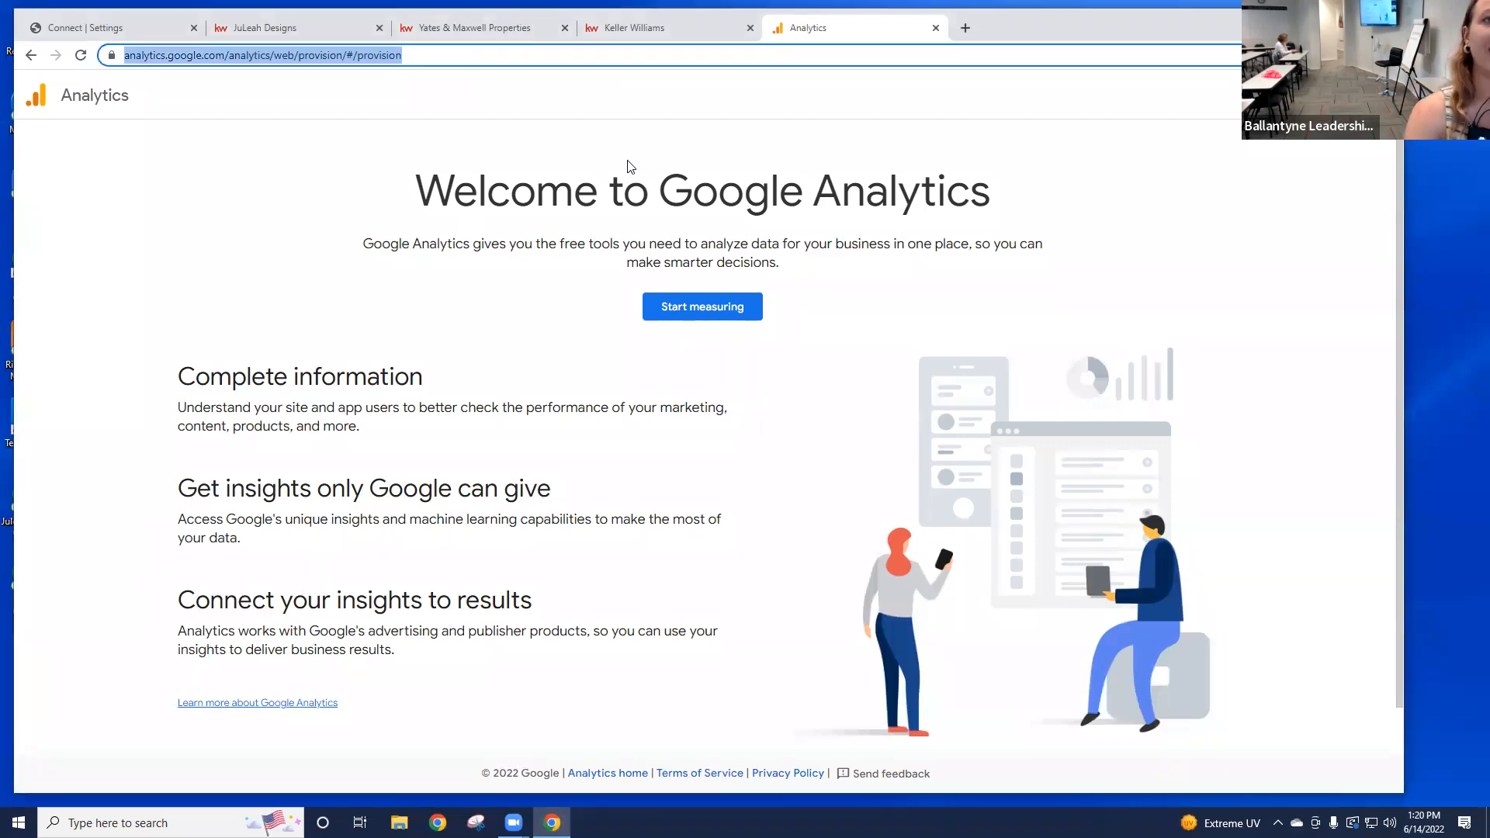
left_click(1110, 401)
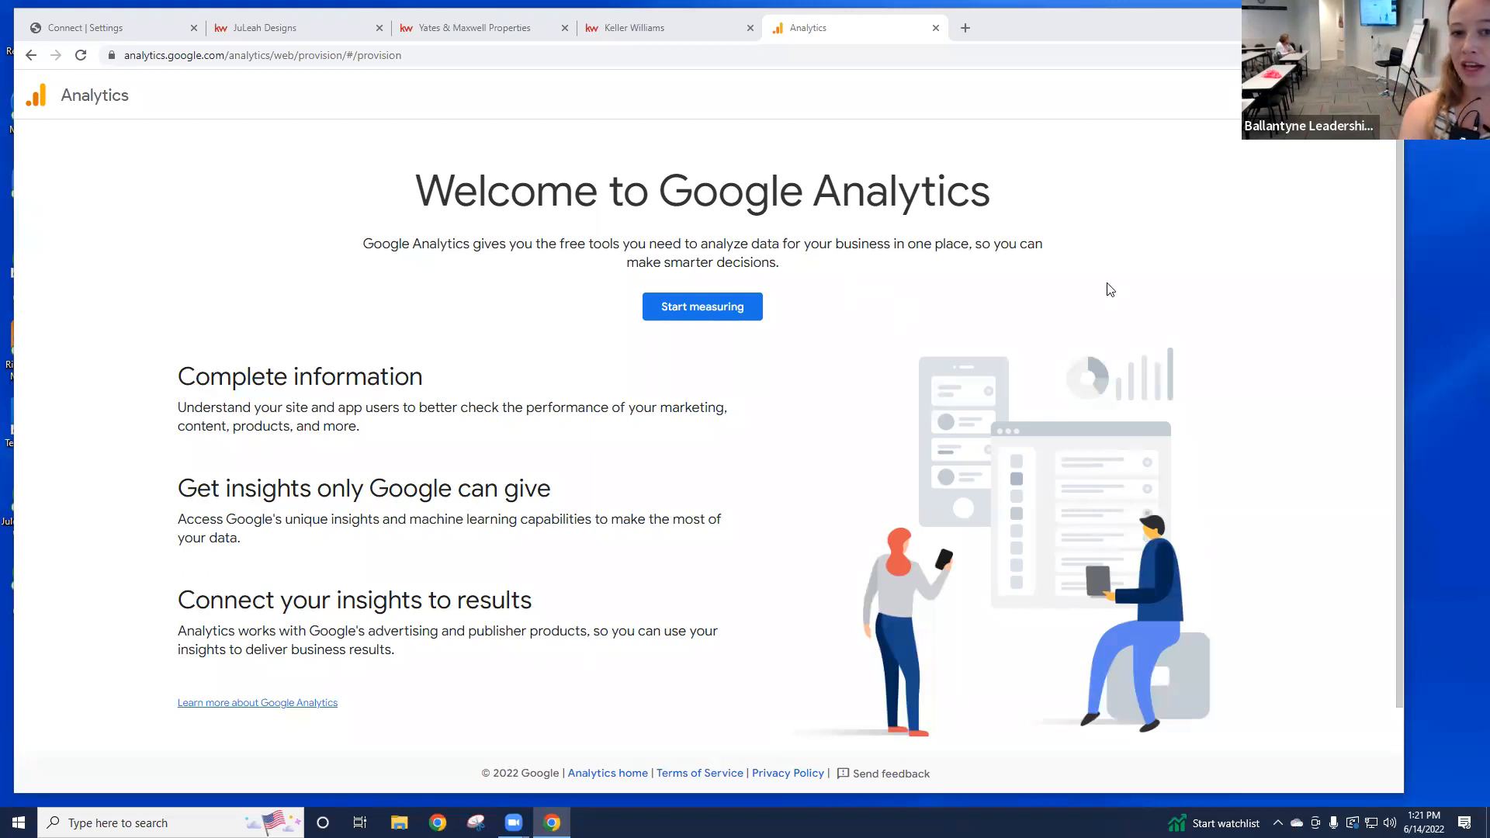
Step: Choose Start measuring and type the agent's full name into Account name
left_click(734, 318)
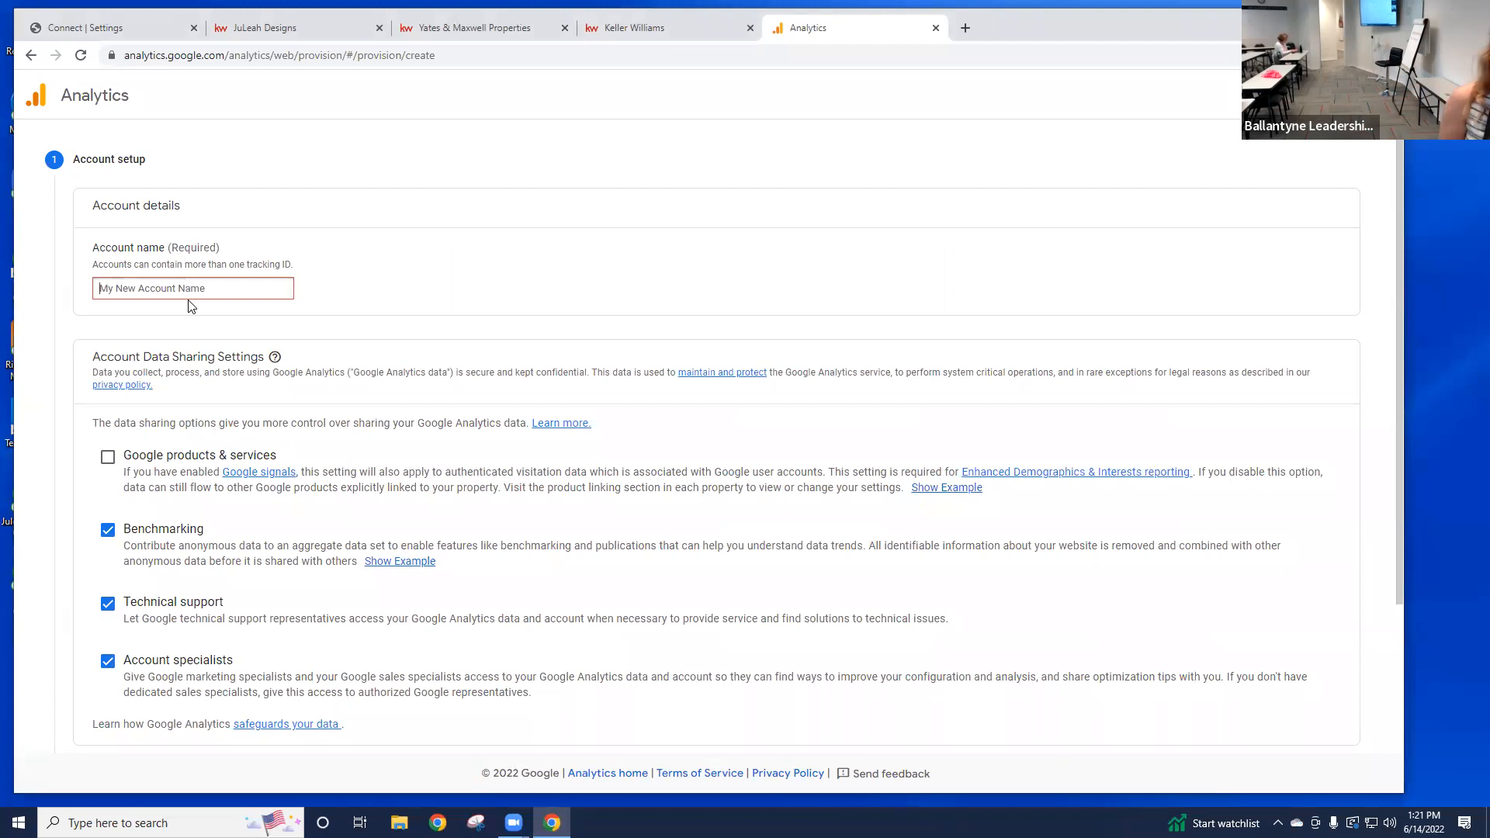
type("Jules")
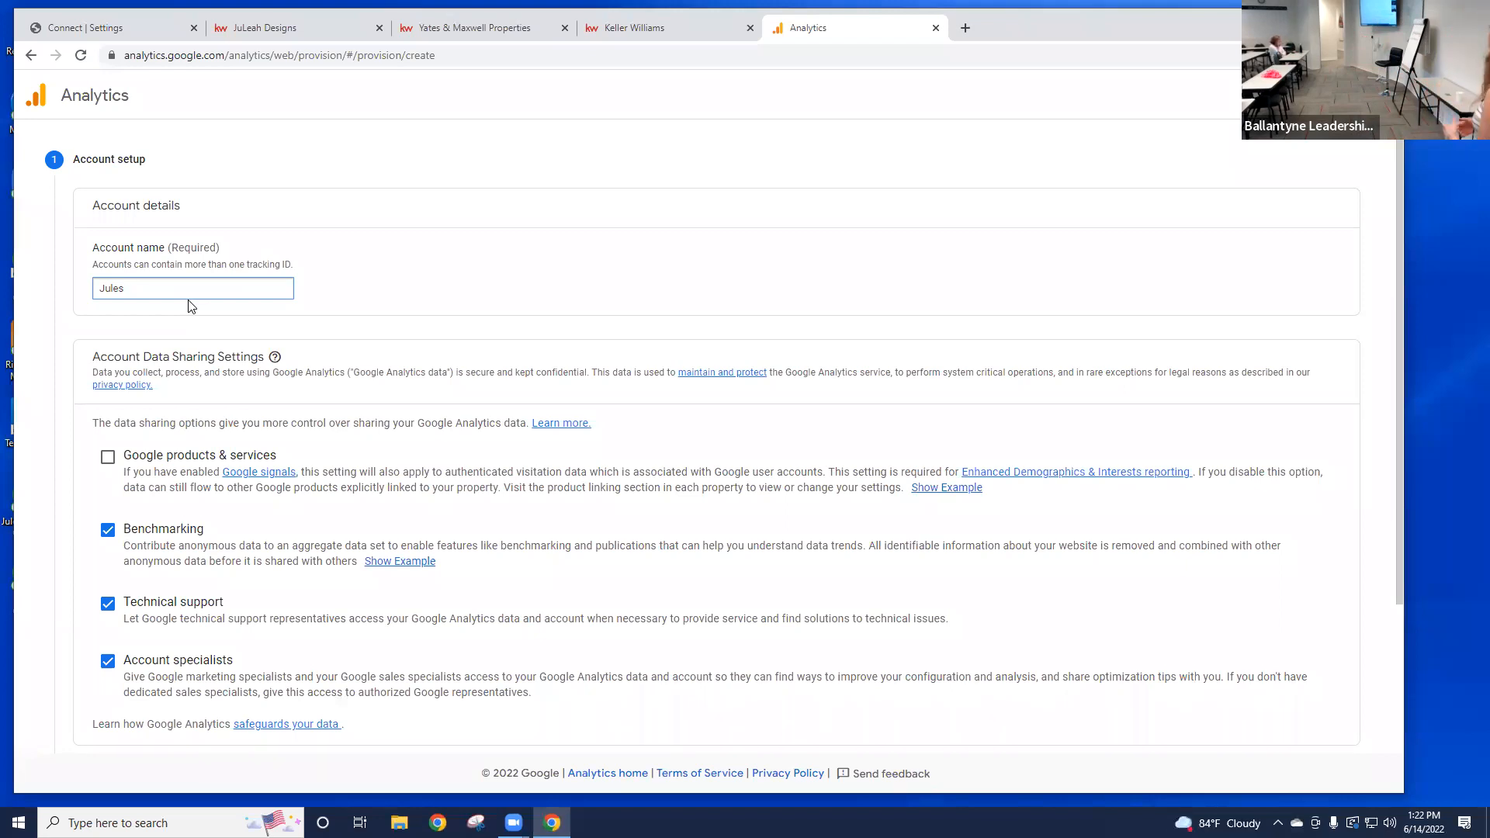
type("BaSs")
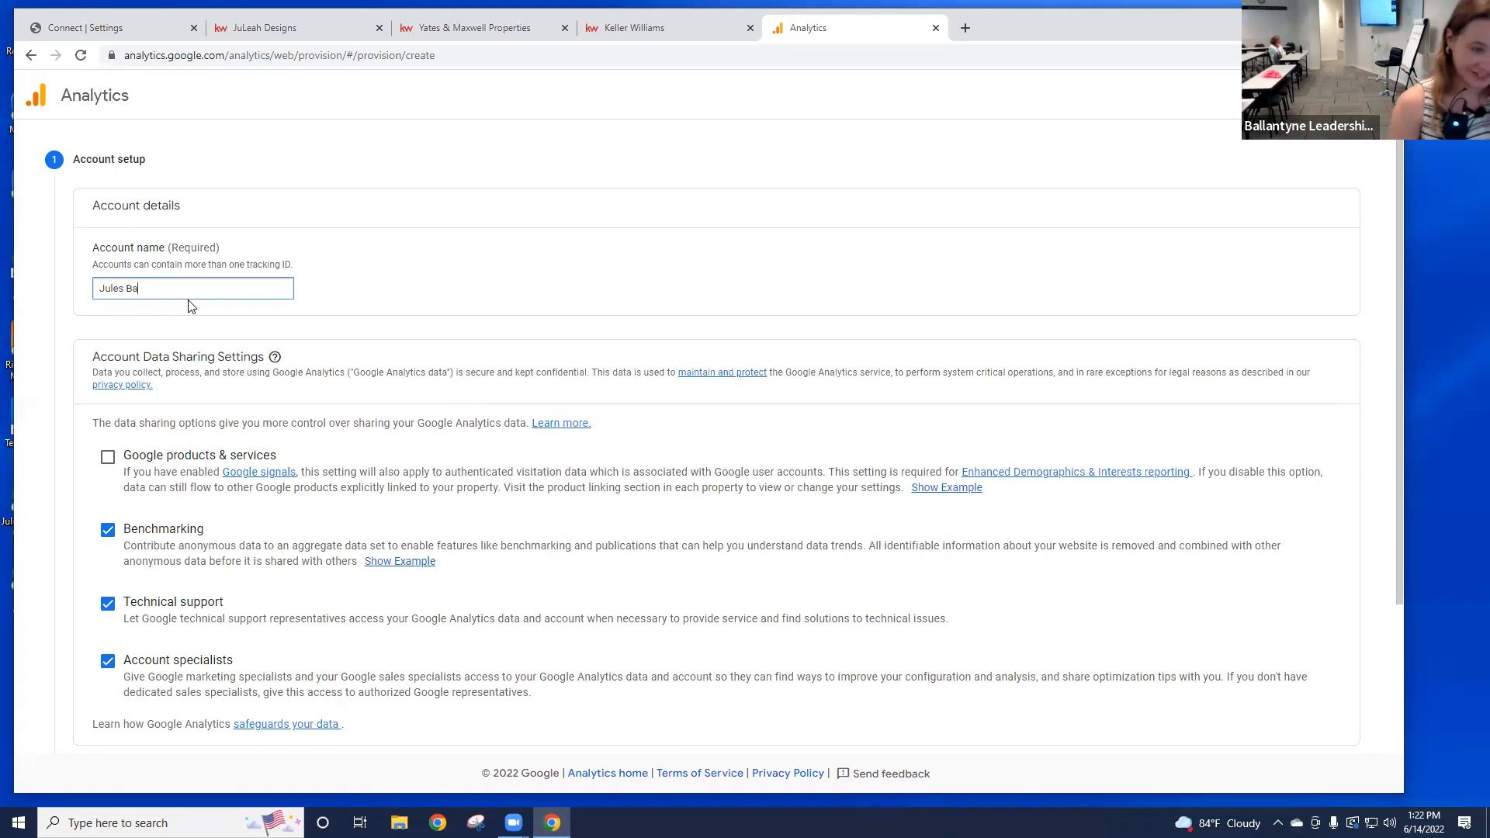
key("BackSpace")
type("ss")
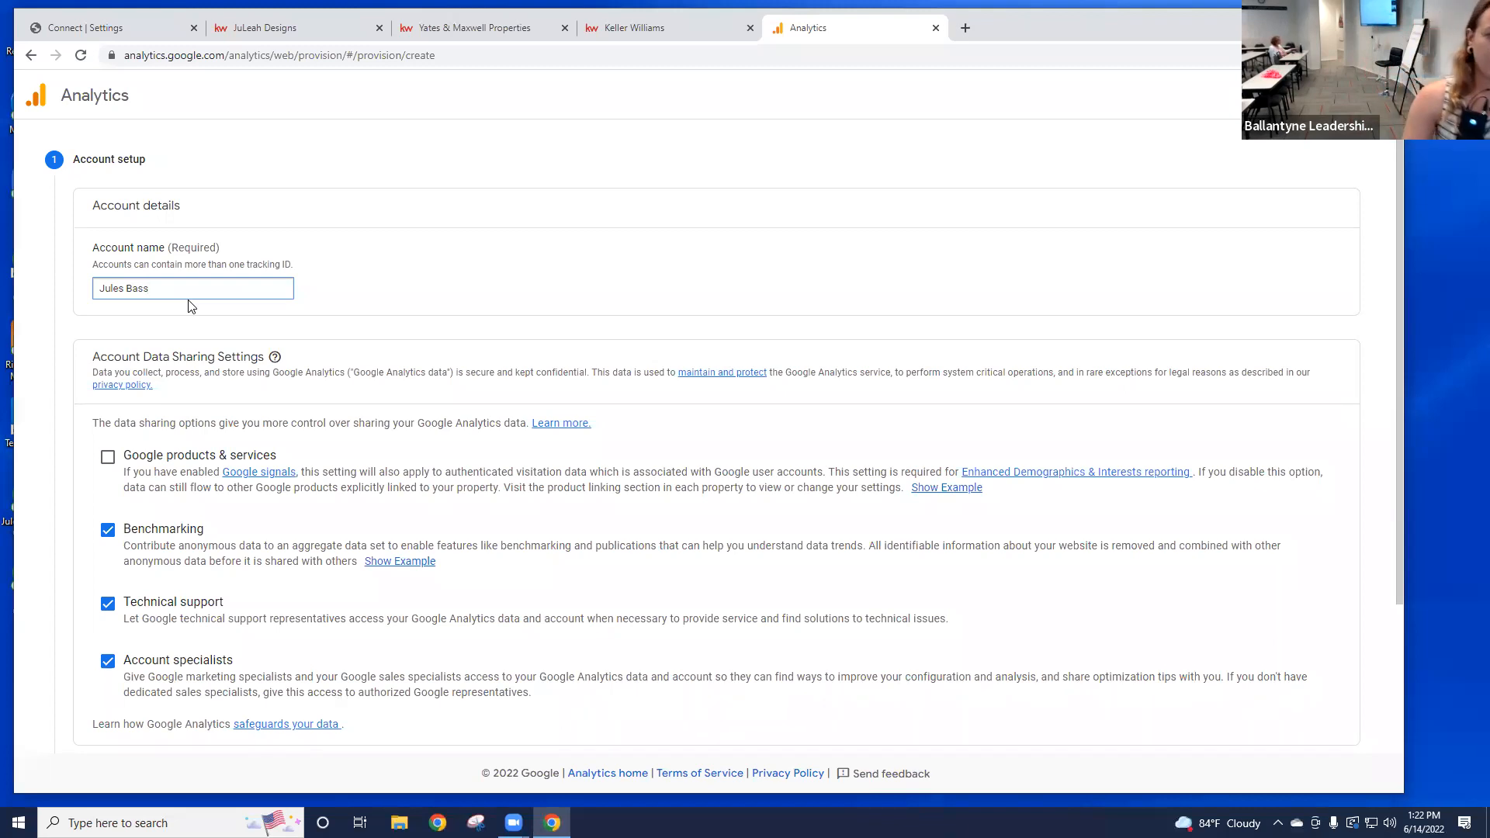
Step: Tick the Google products & services data-sharing checkbox and scroll down to Next
scroll(649, 406, "down", 2)
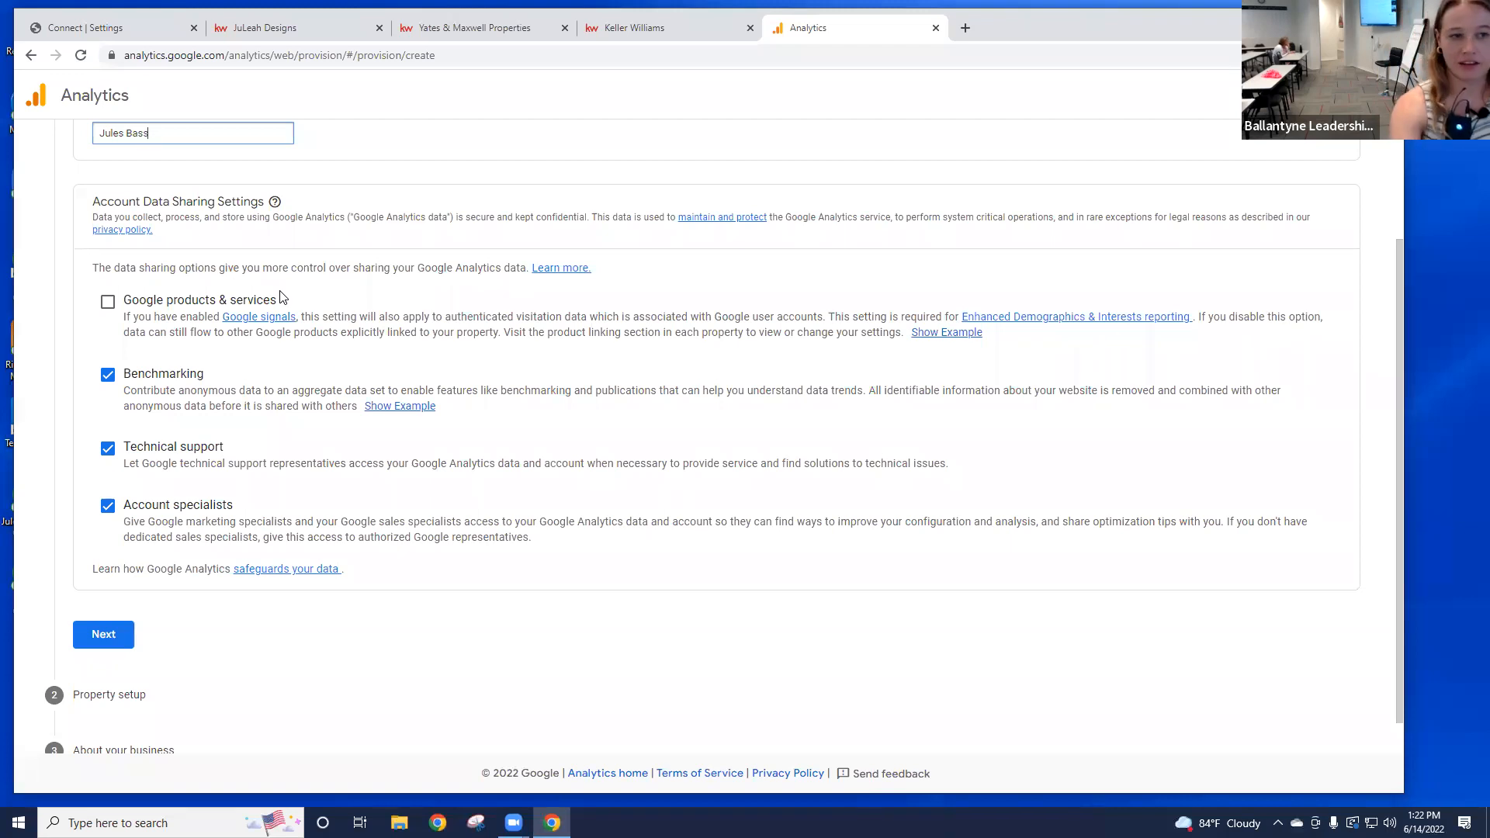
left_click(107, 302)
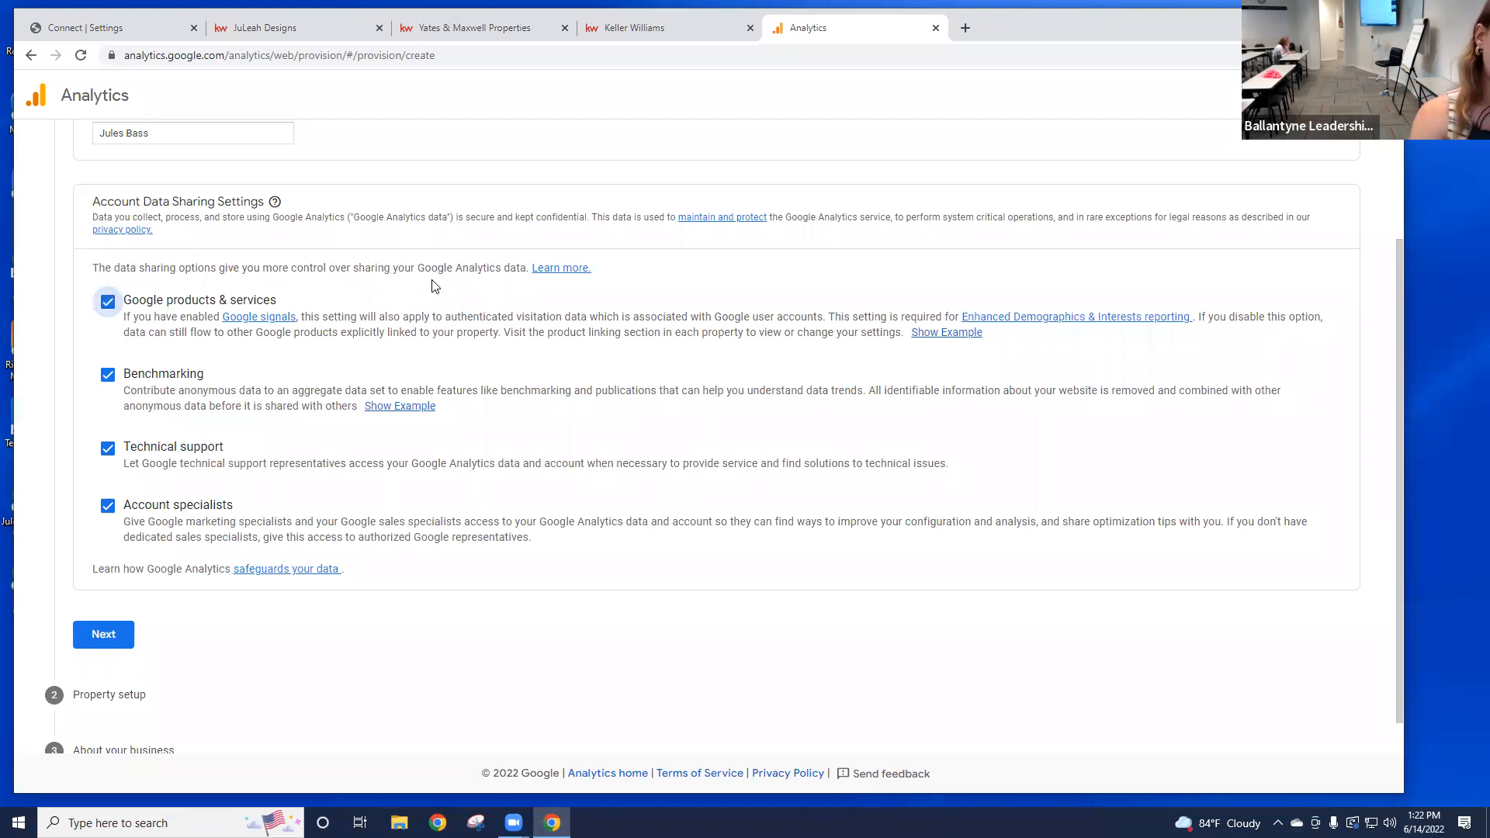
scroll(629, 257, "down", 1)
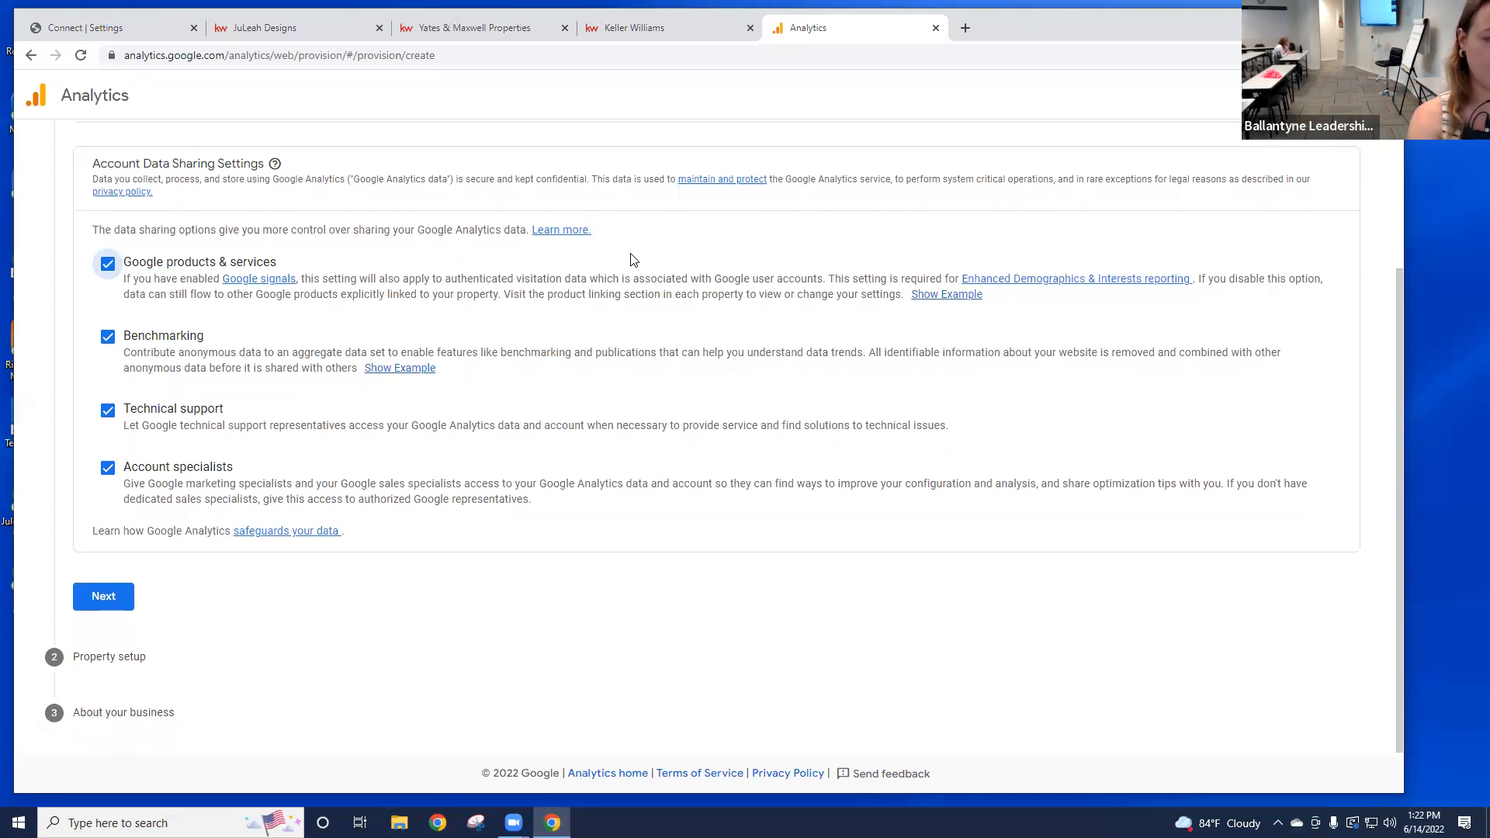
scroll(350, 456, "up", 3)
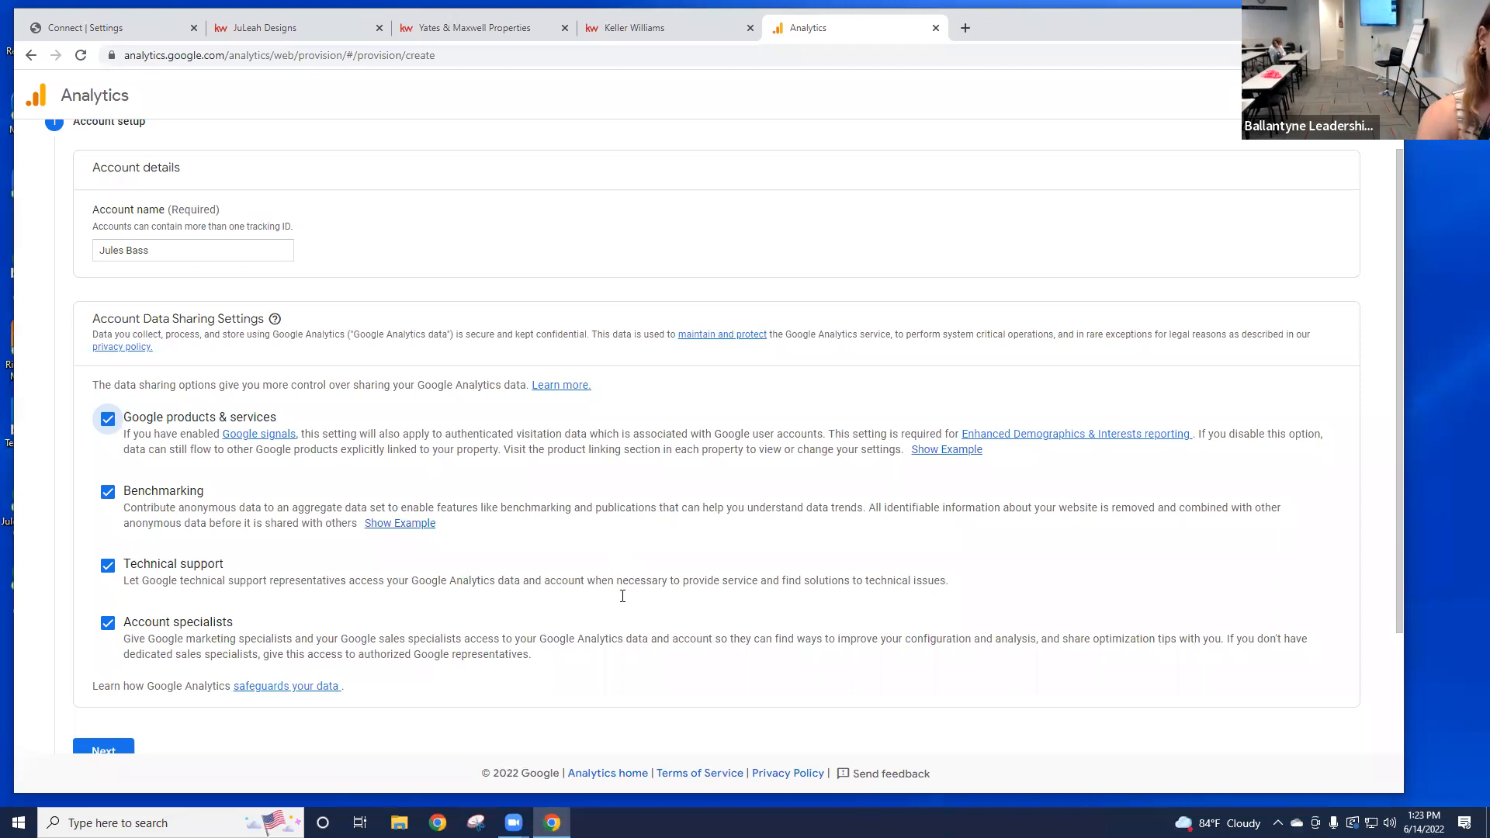
scroll(548, 597, "down", 2)
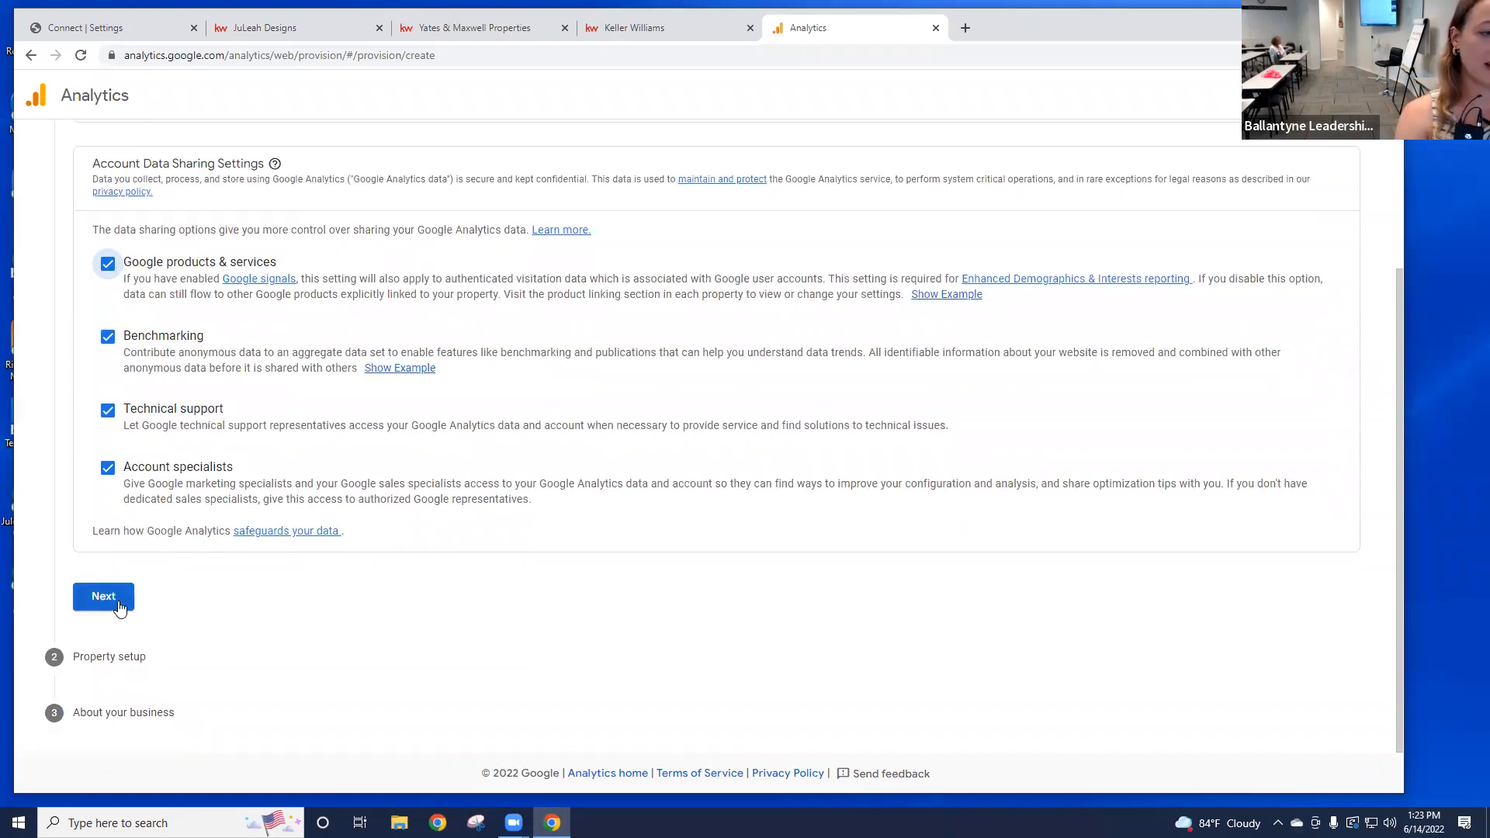
Step: Continue to property setup and enter 'KW Website' as the property name
left_click(119, 607)
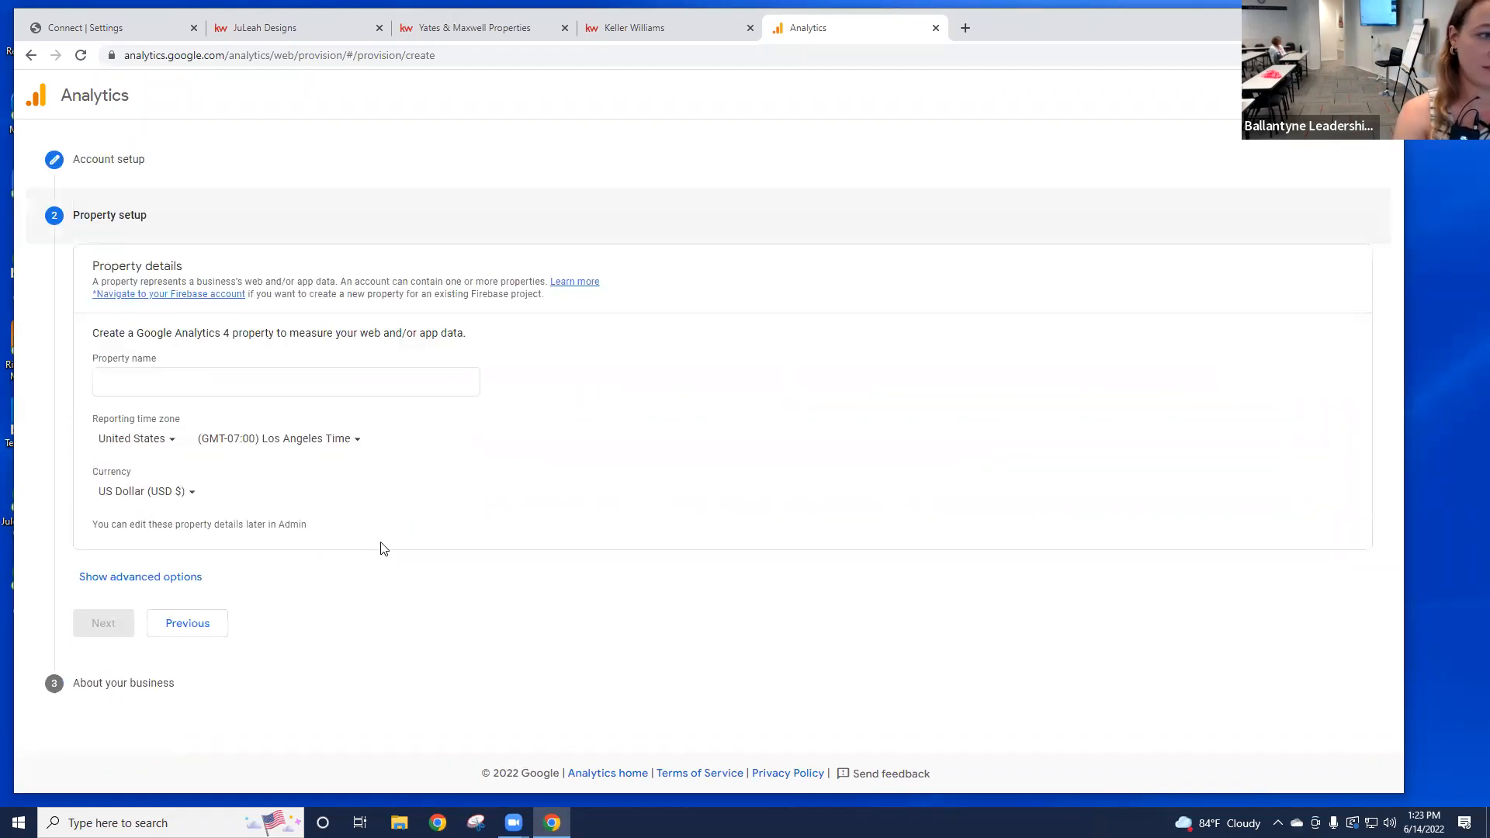
left_click(253, 391)
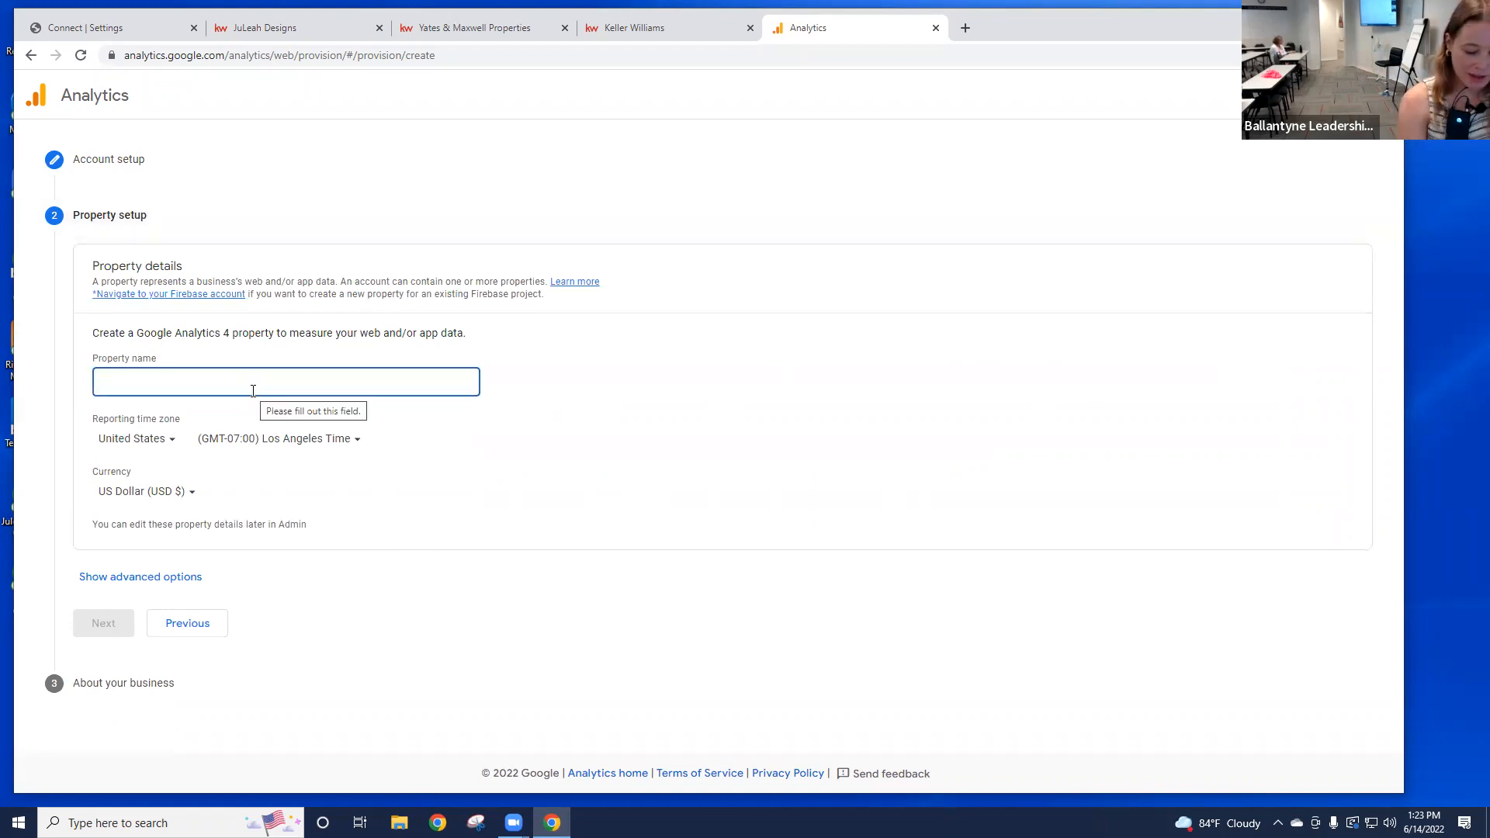
type("KW Website")
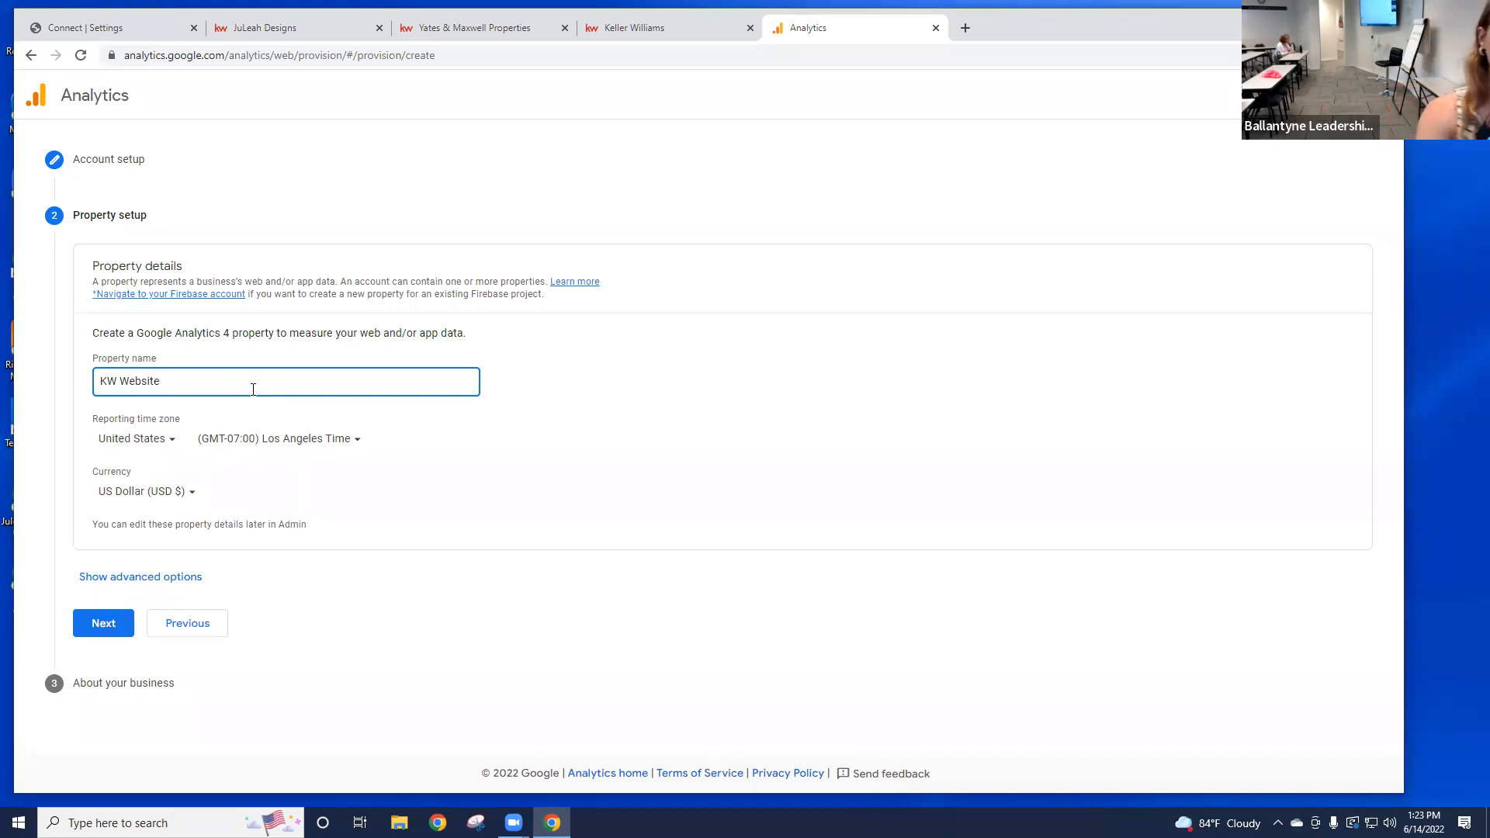
Step: Set the reporting time zone to New York Time and show the advanced options
left_click(310, 440)
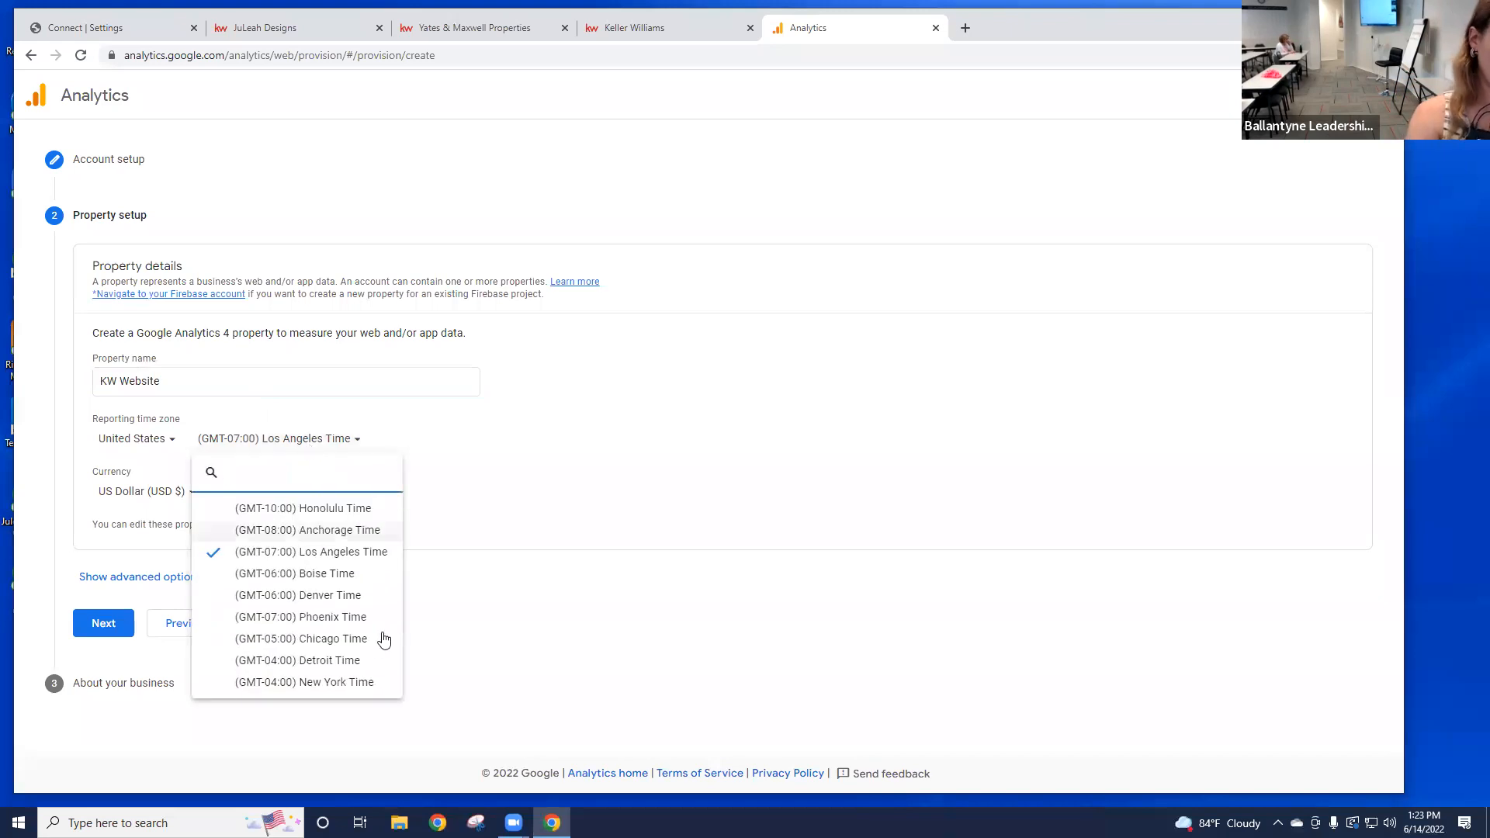
left_click(372, 685)
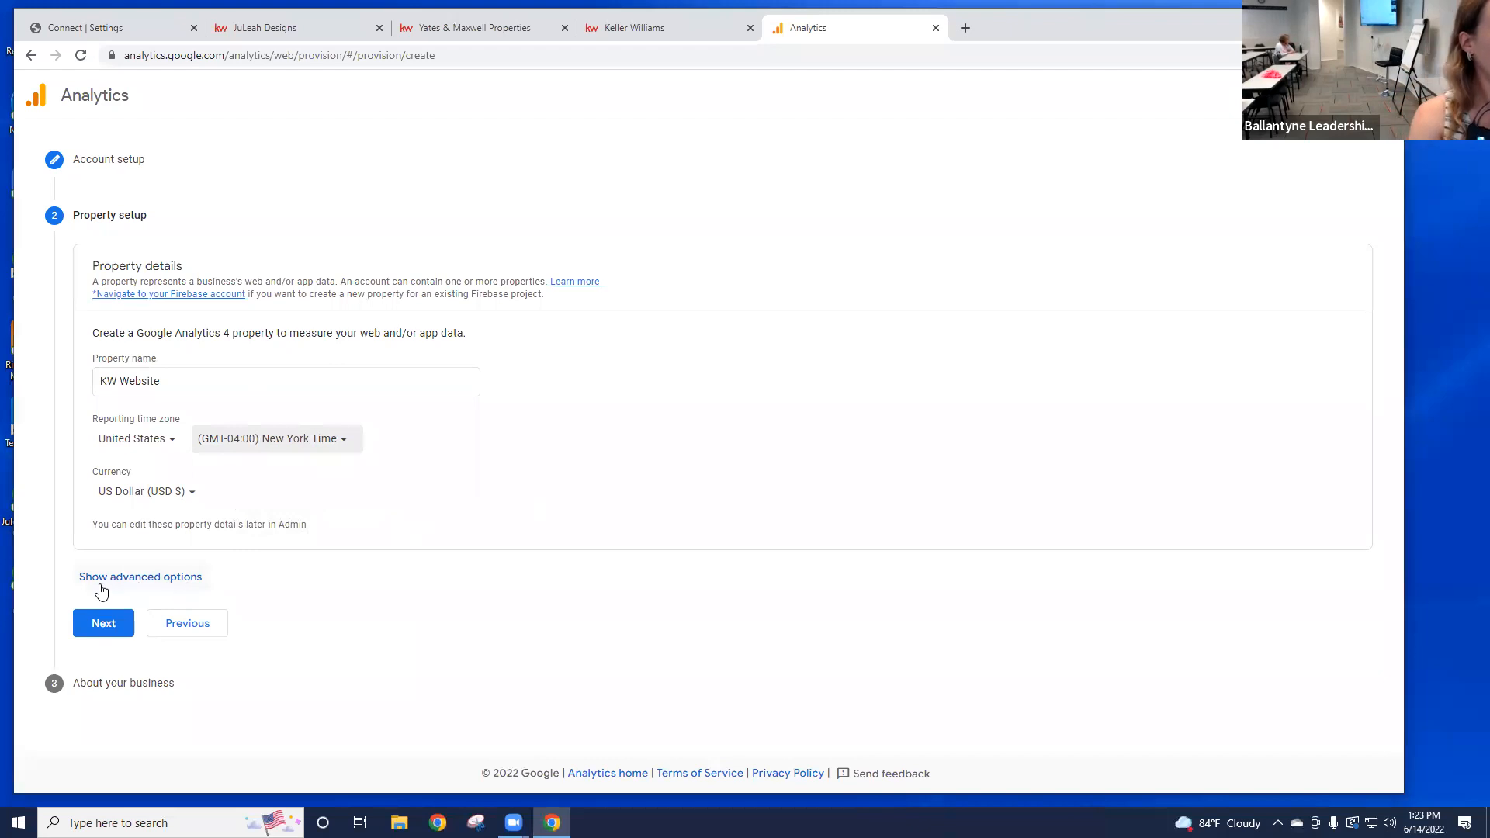
left_click(165, 578)
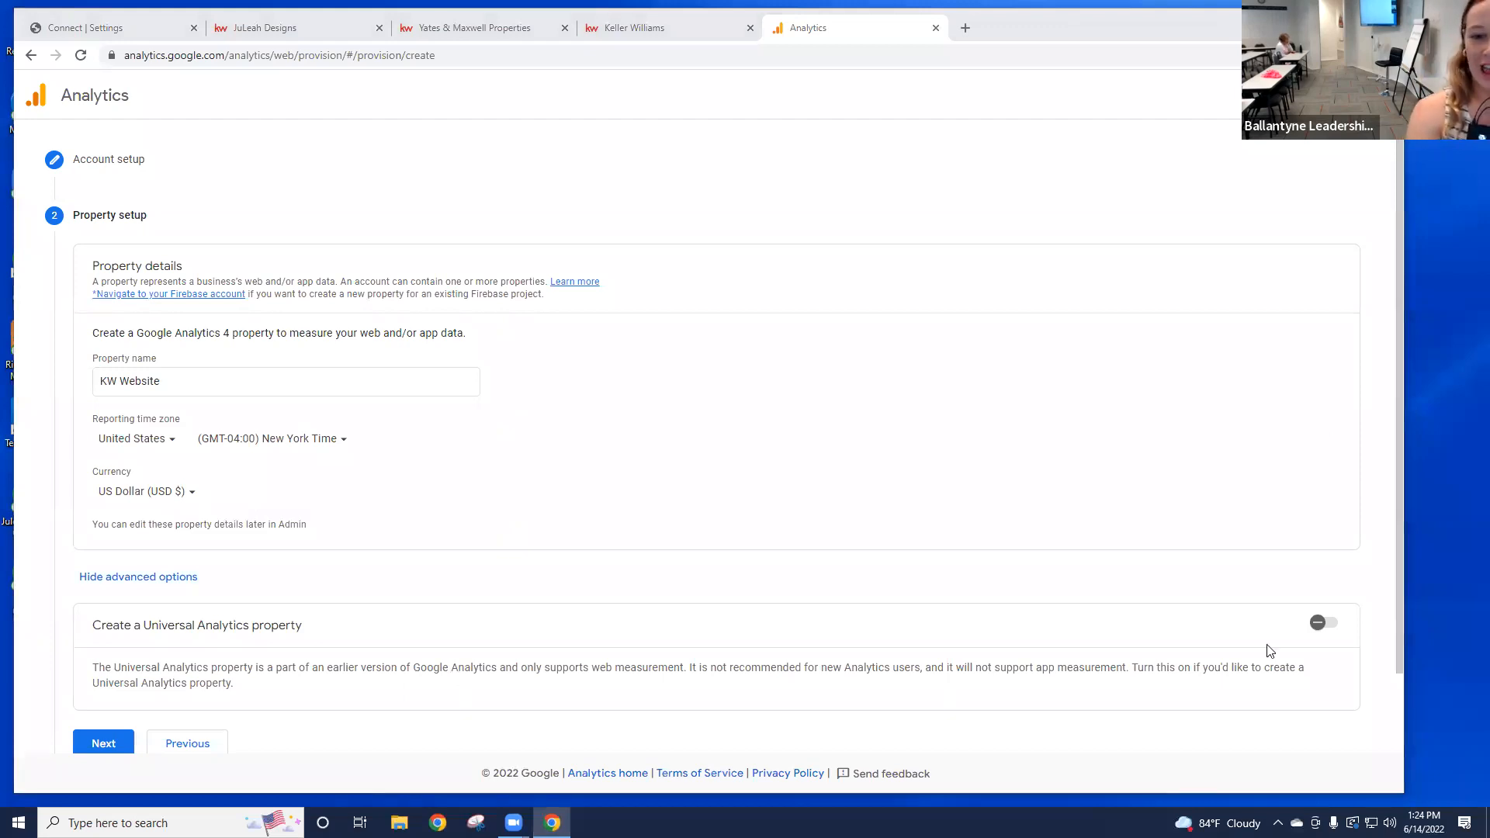
Step: Turn on Universal Analytics property creation and move to its Website URL field
left_click(1327, 625)
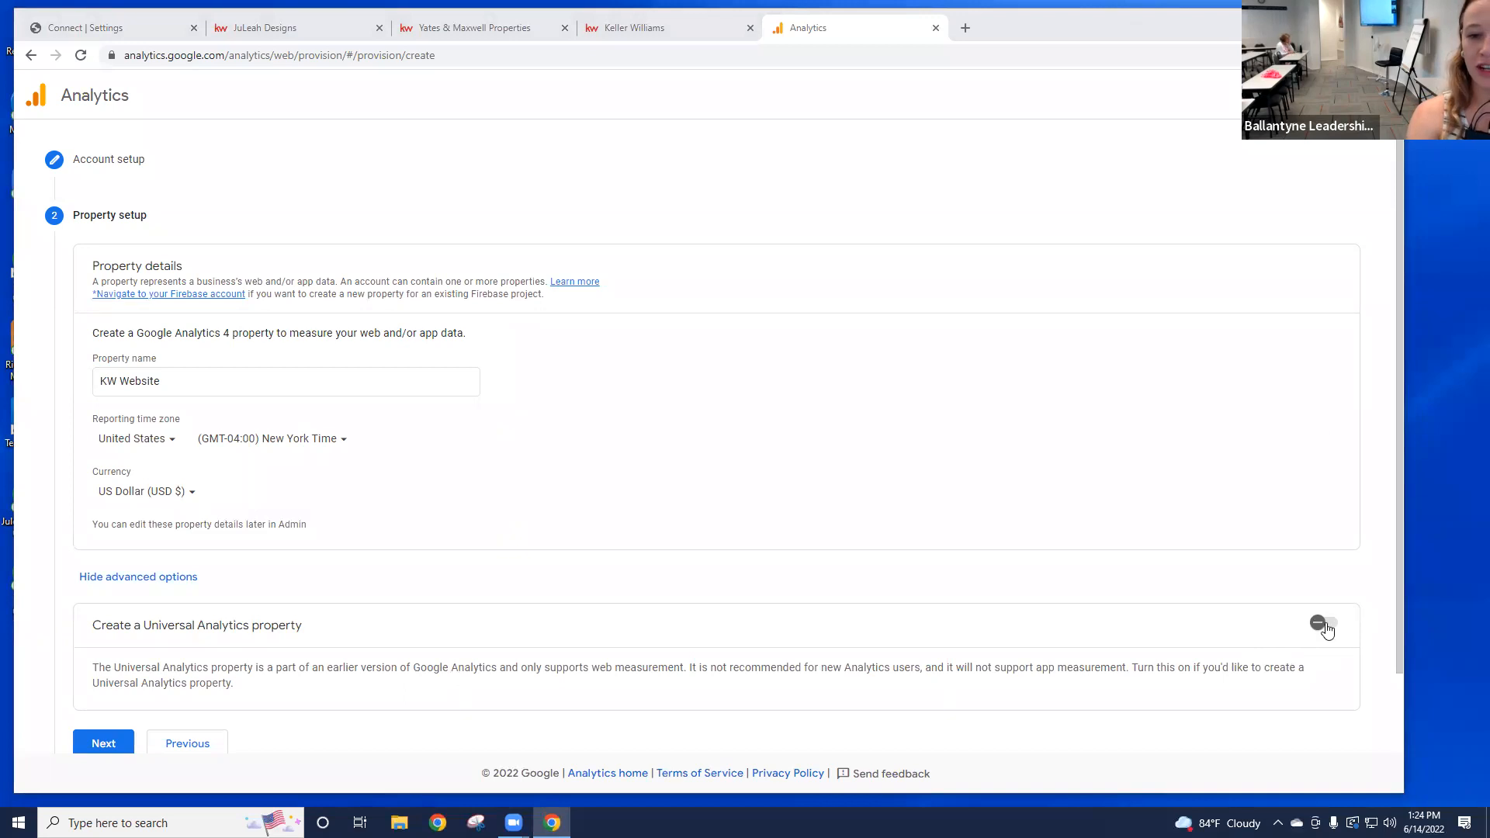
scroll(869, 582, "down", 1)
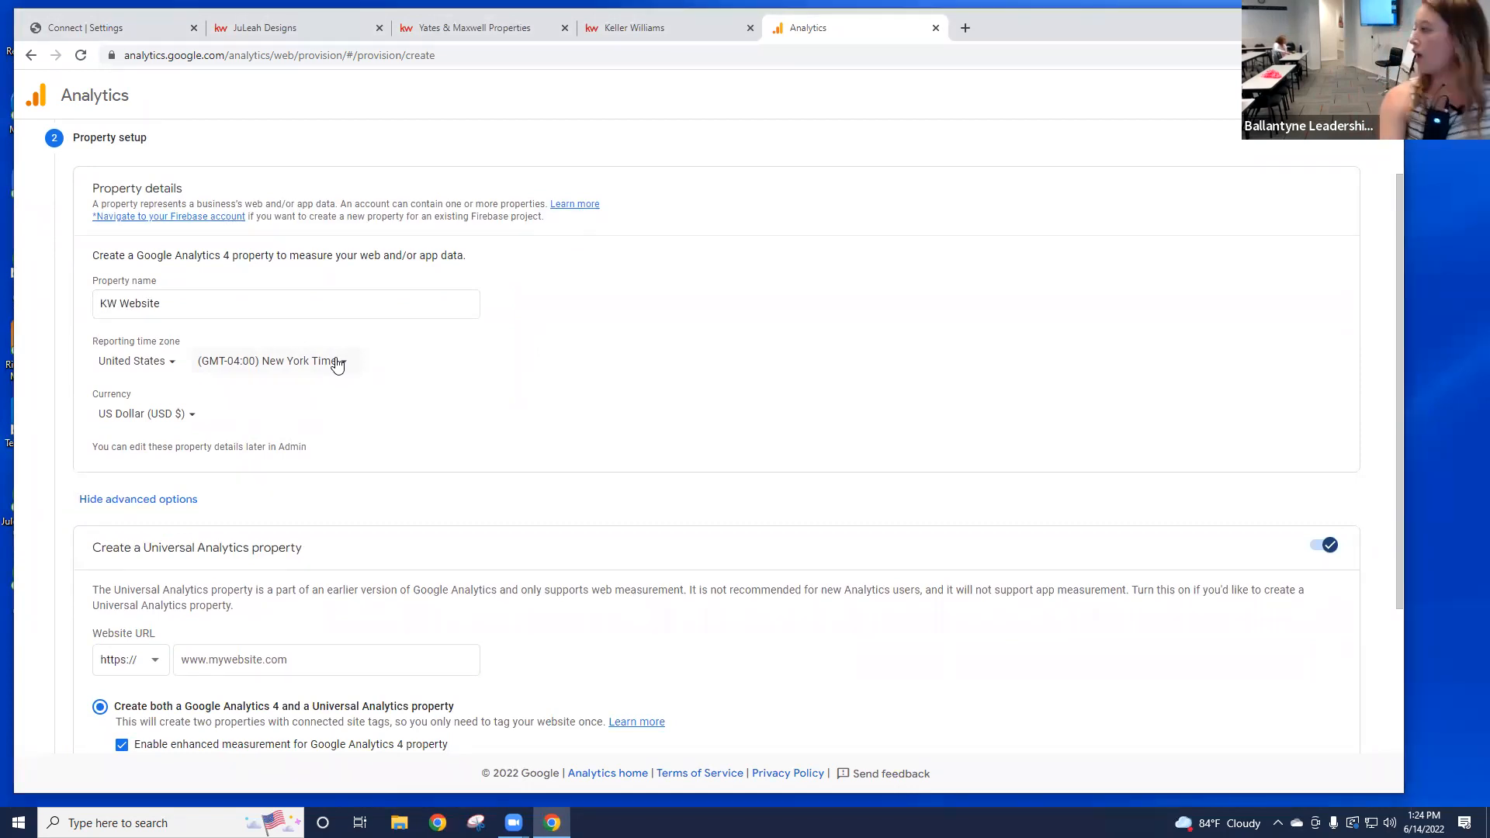
scroll(665, 362, "down", 1)
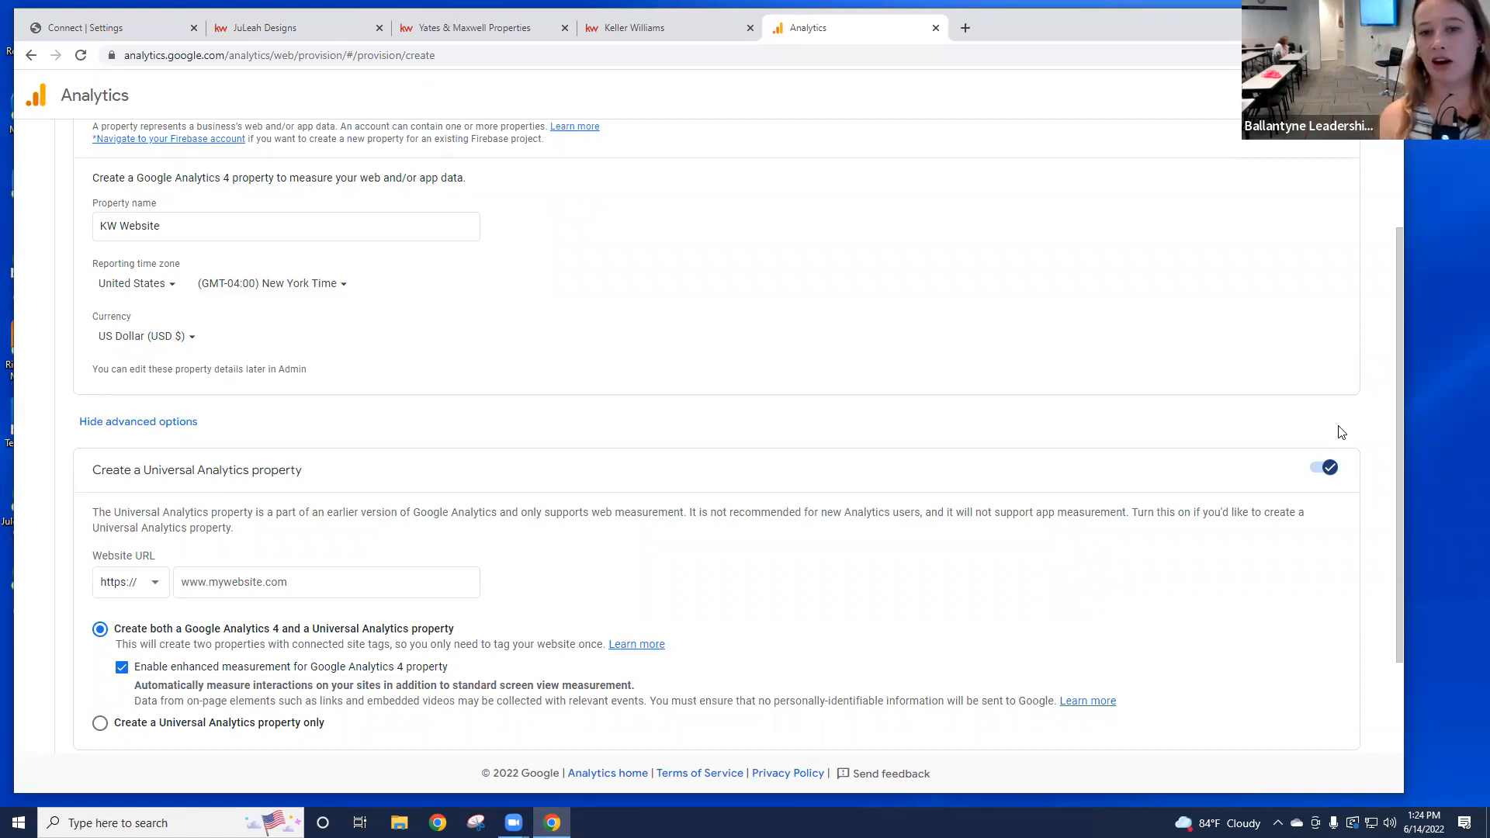
scroll(1308, 442, "down", 3)
left_click(272, 453)
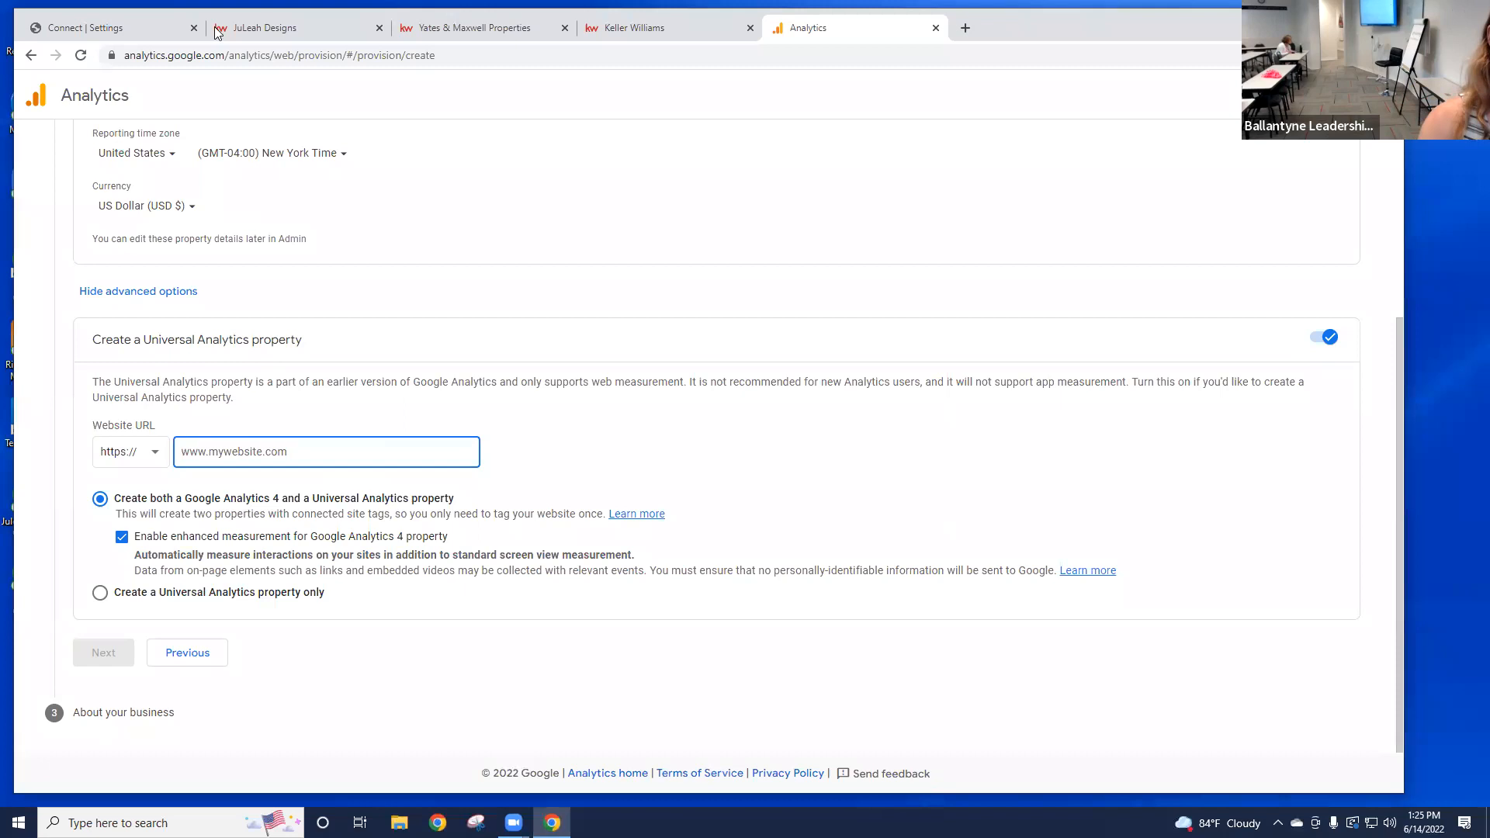
Step: Reload KW Command settings, open the Consumer agent site pages, and select the agent site address
left_click(144, 37)
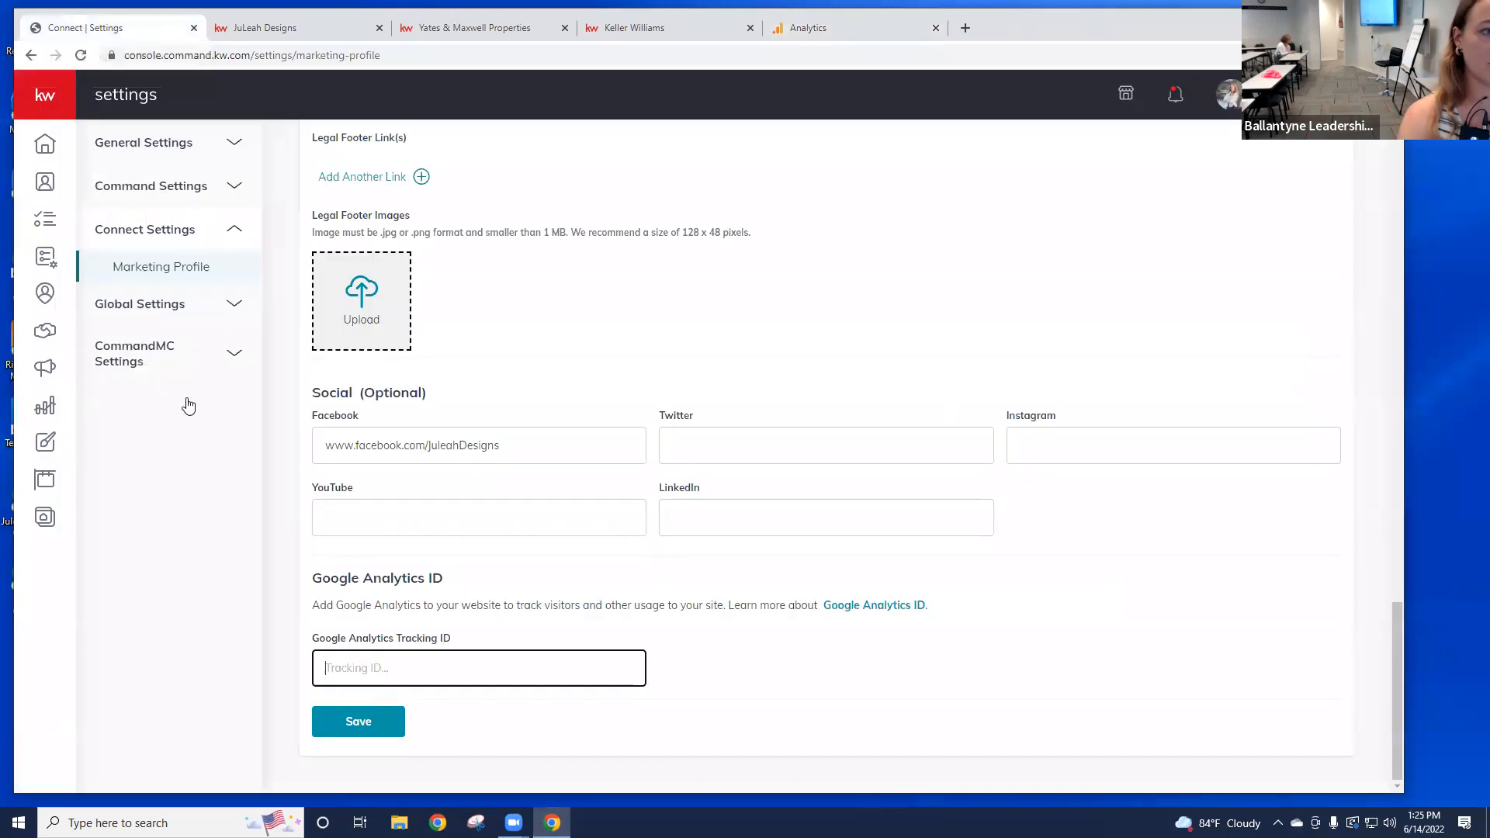
left_click(236, 516)
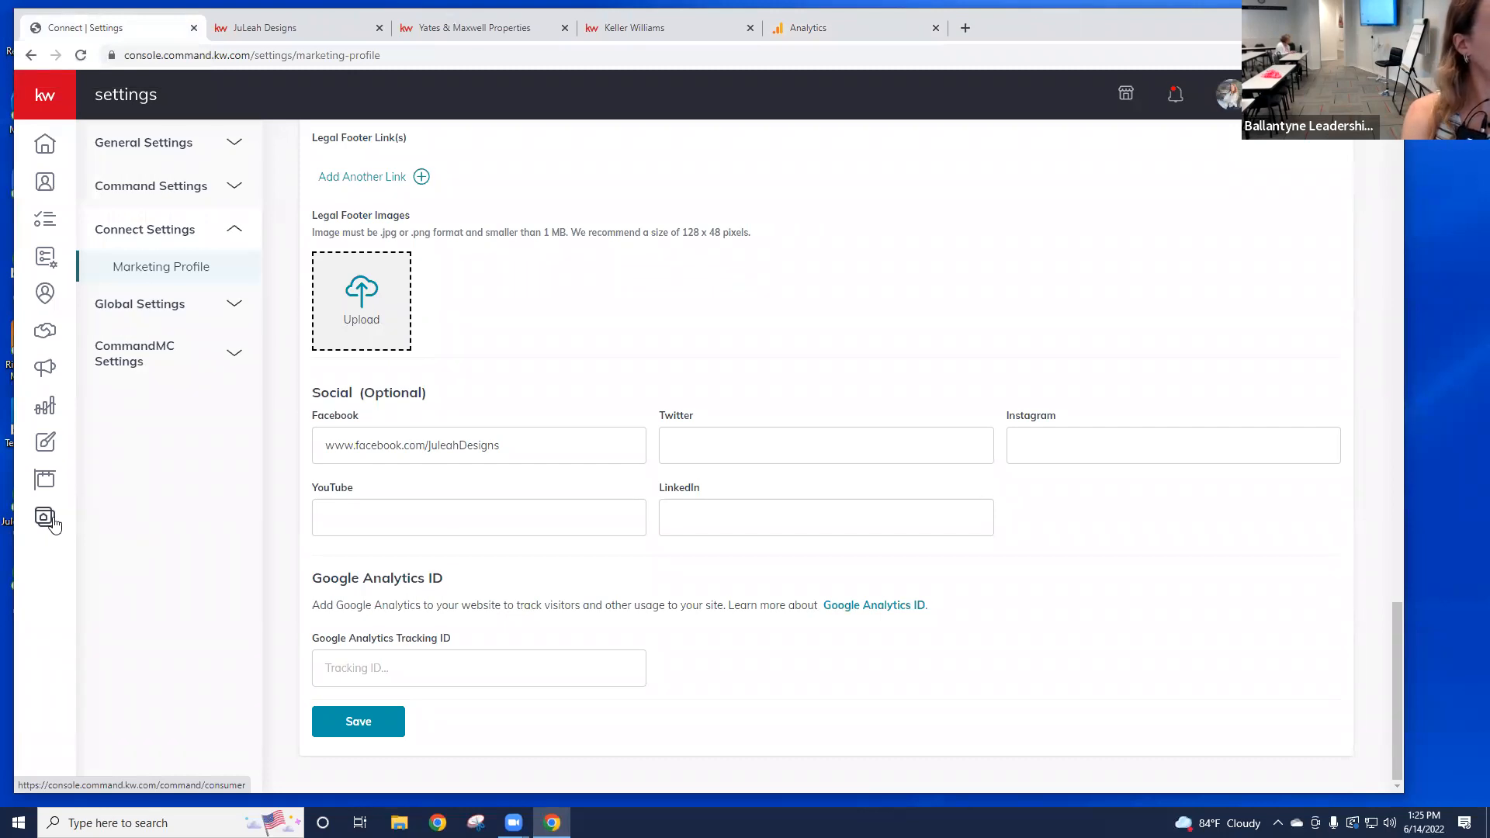
left_click(81, 56)
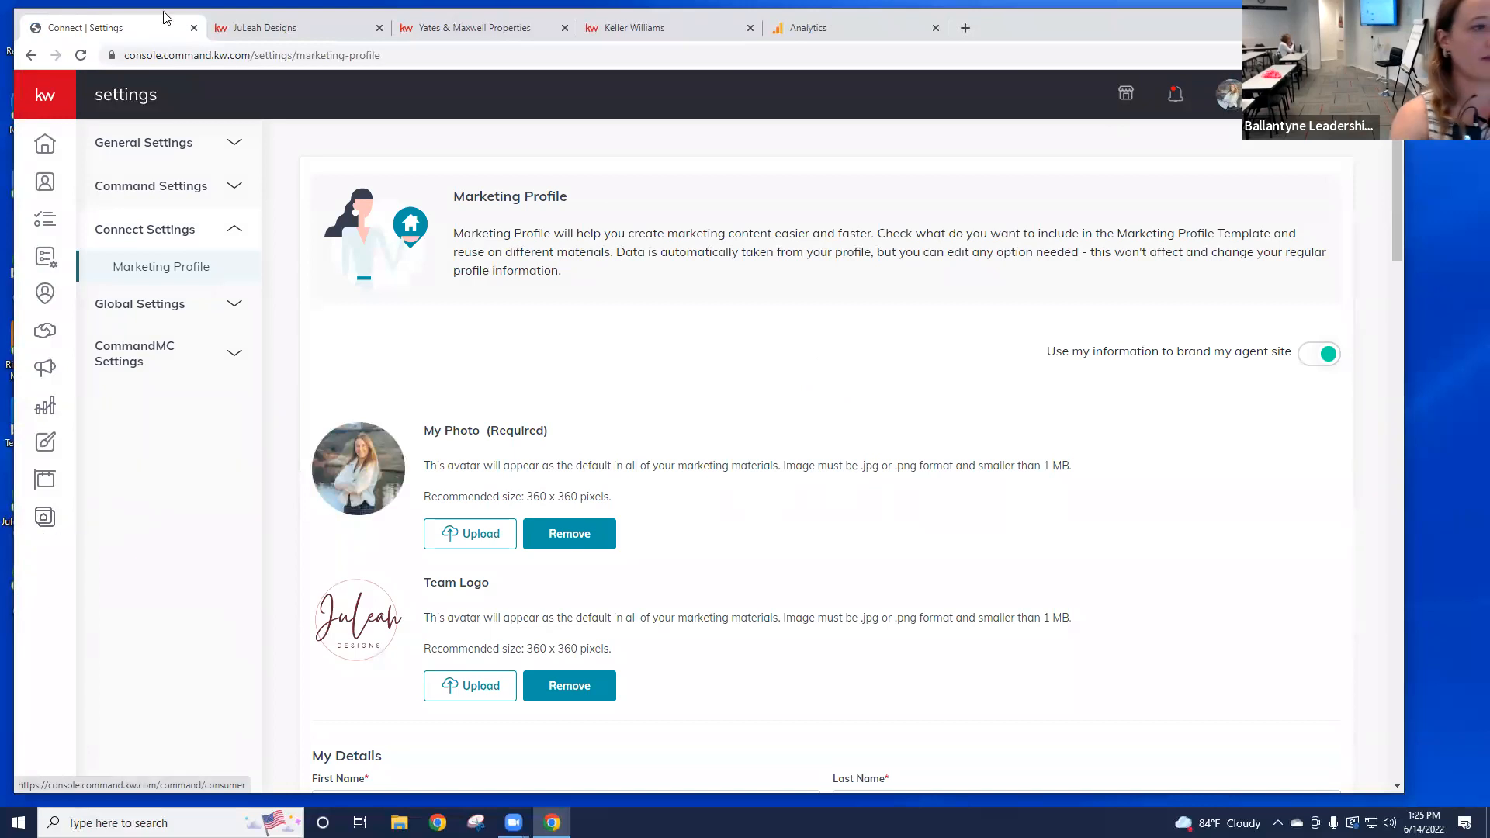
mouse_move(118, 534)
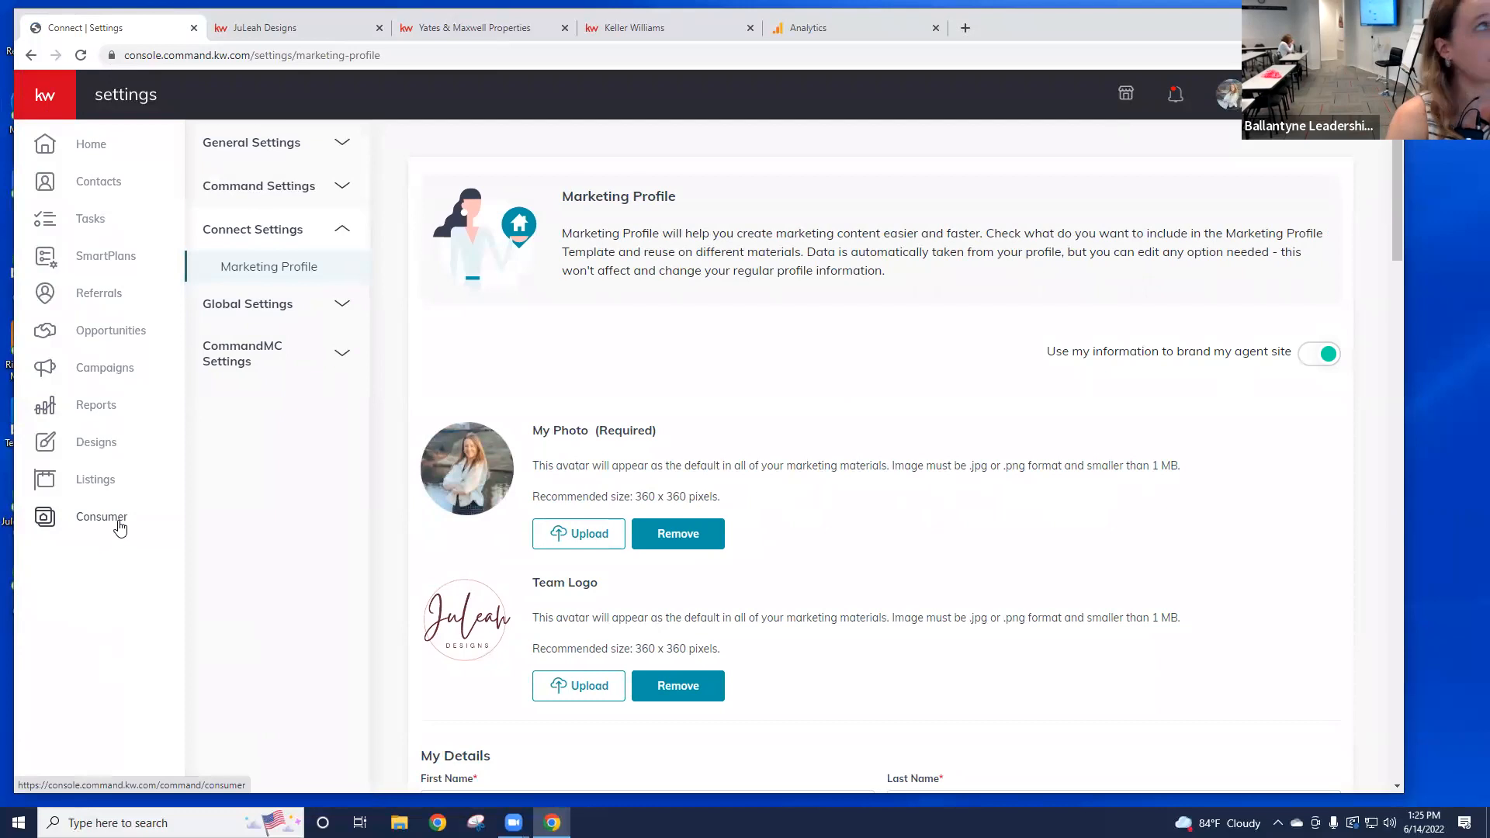
left_click(81, 61)
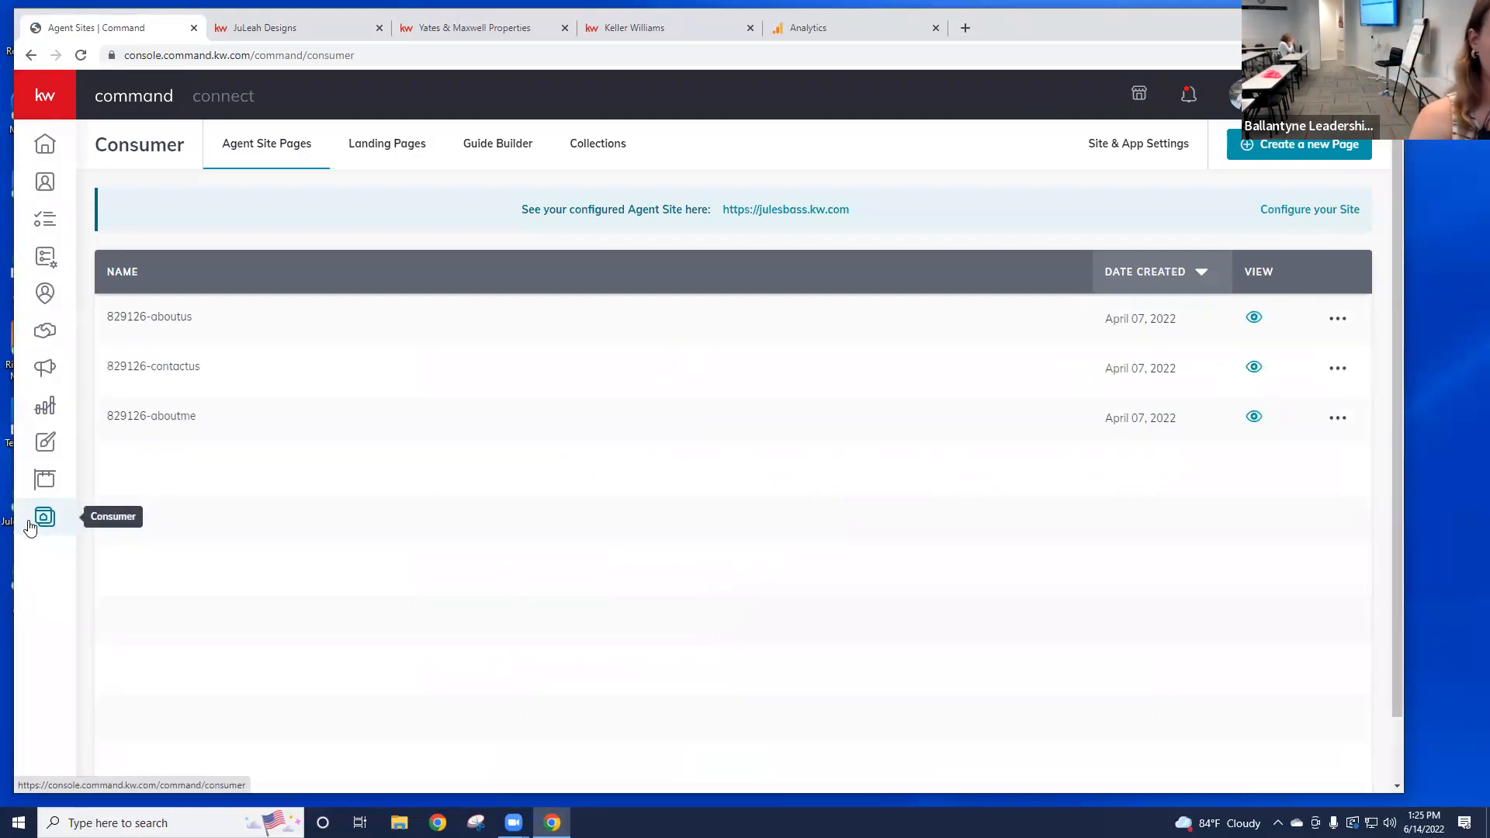
left_click_drag(979, 197, 724, 210)
key("ctrl+c")
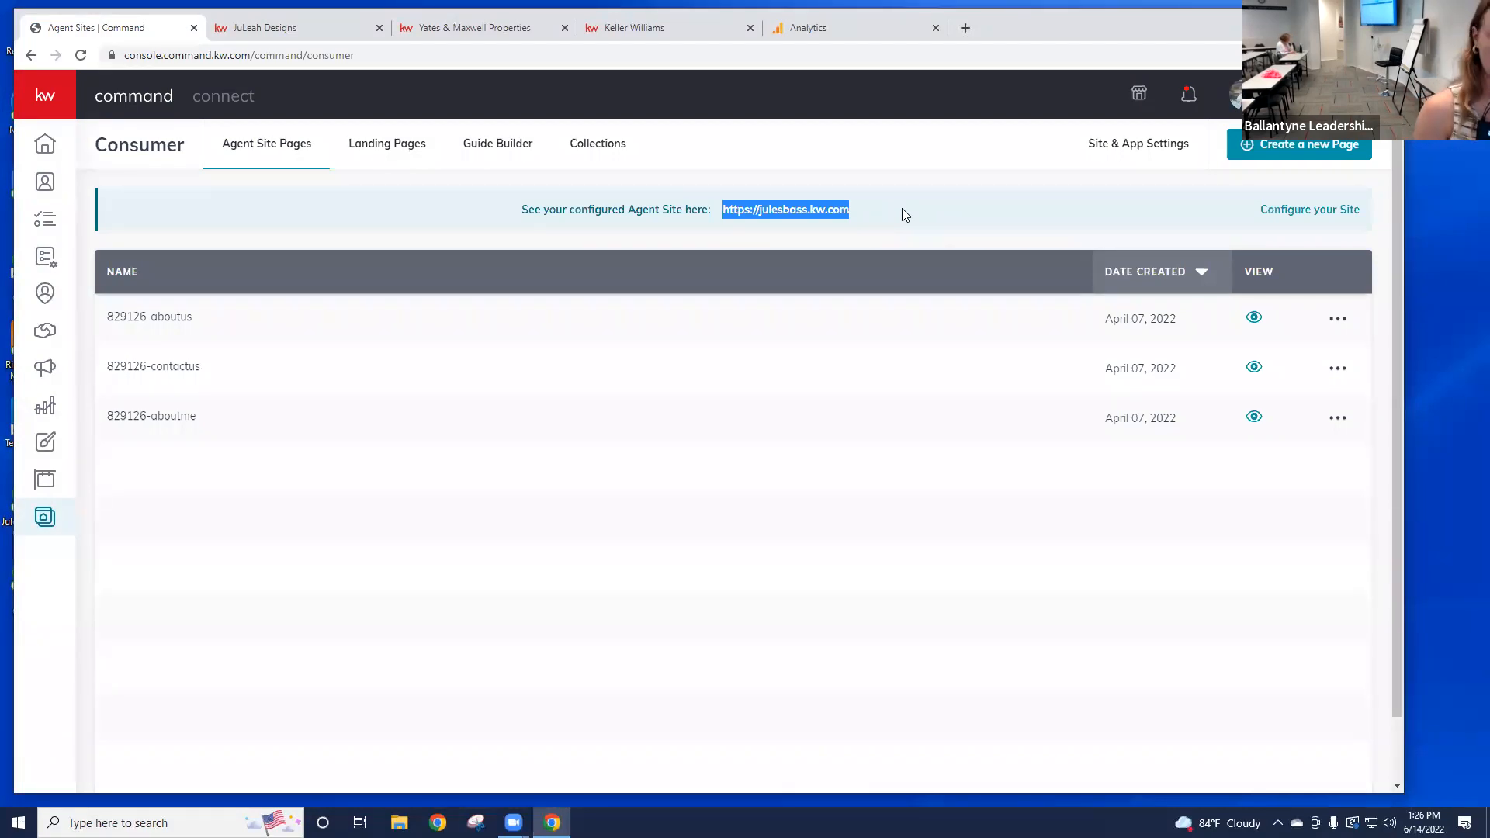
Step: Paste the agent's kw.com address as the https Website URL and choose Universal Analytics only
left_click(841, 34)
left_click(319, 458)
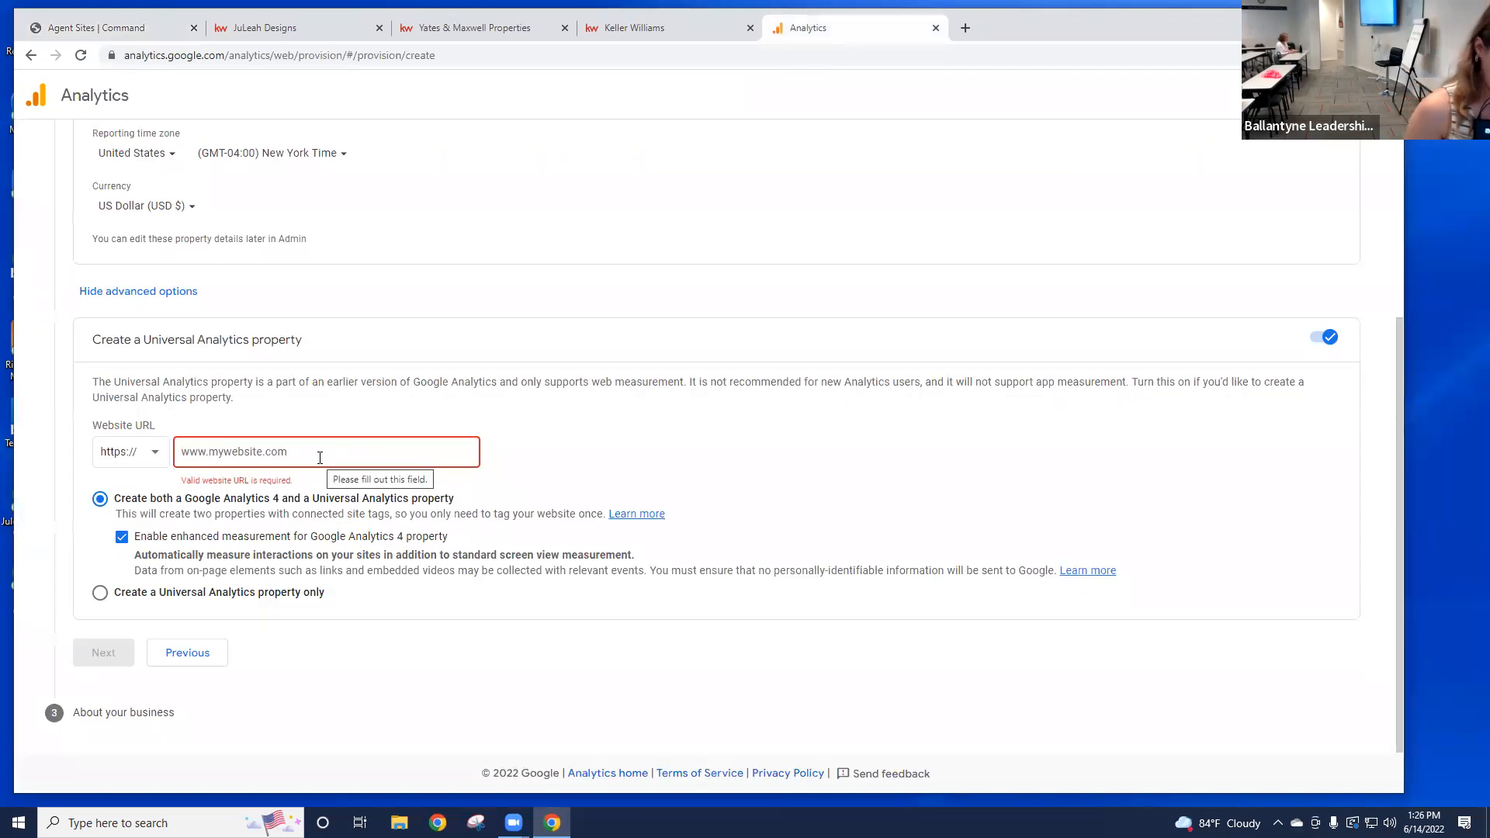
key("ctrl+v")
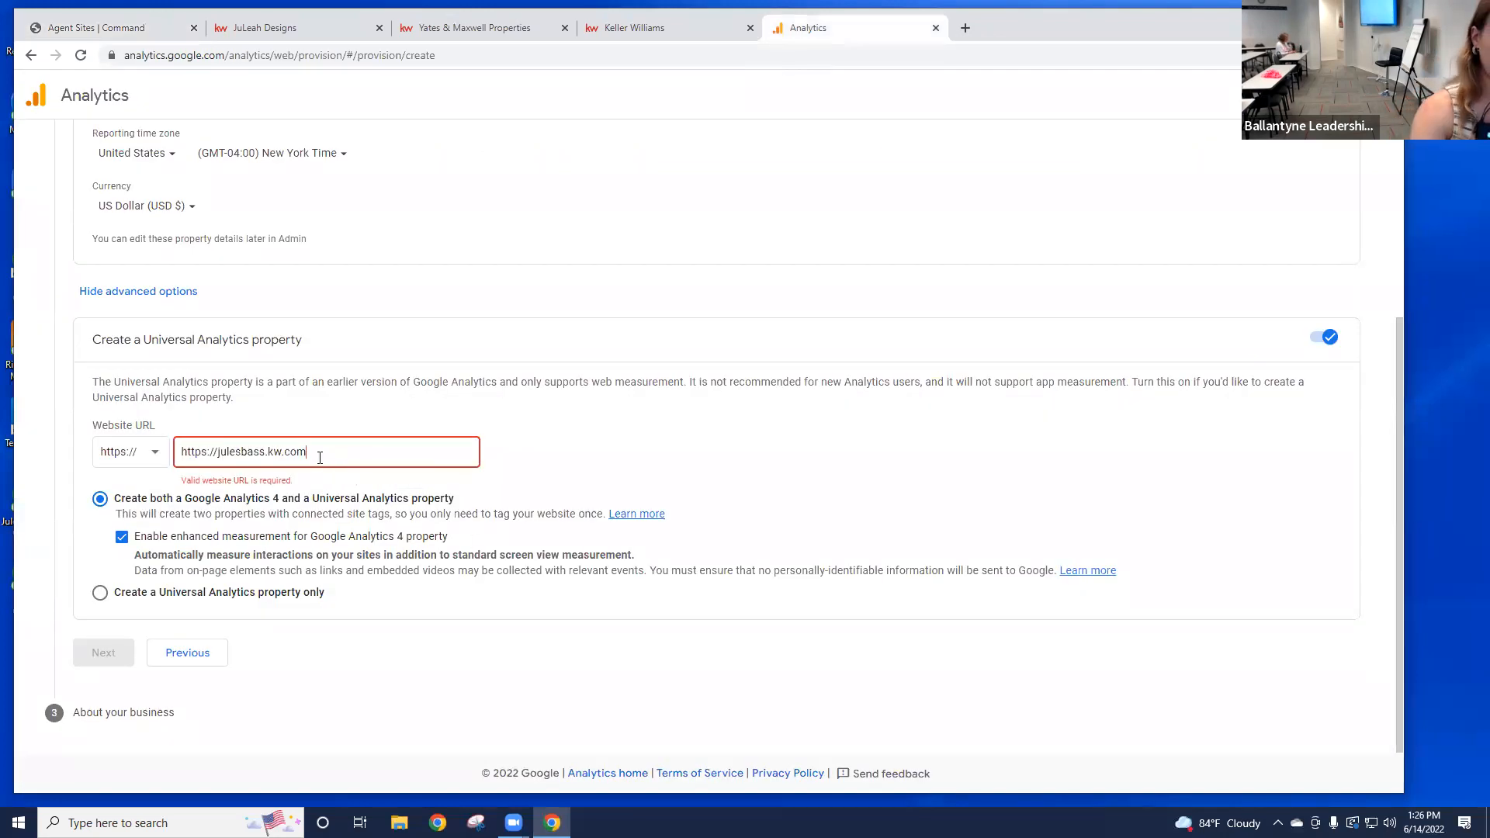
left_click_drag(219, 452, 183, 453)
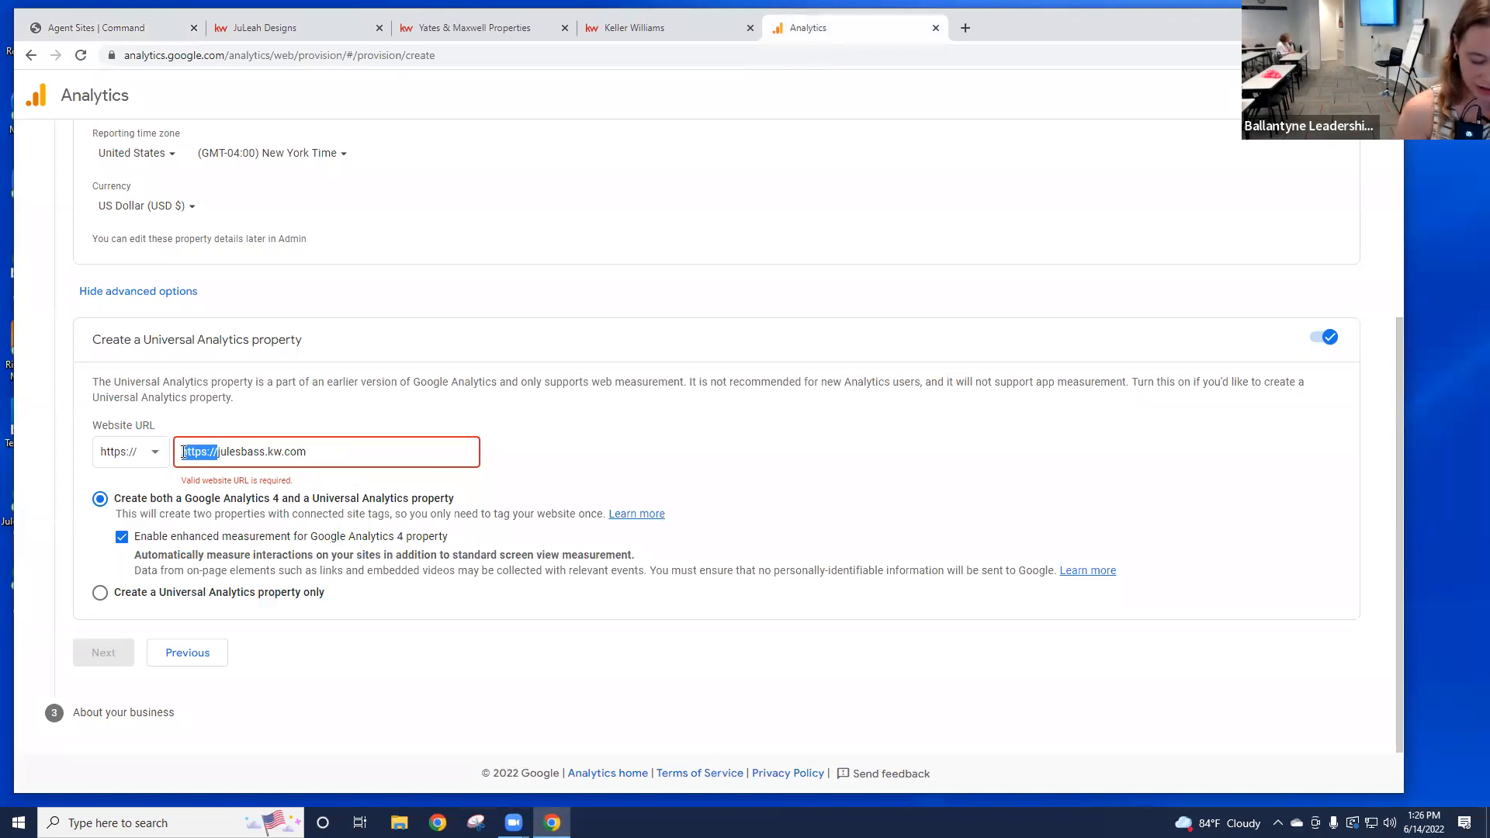
key("BackSpace")
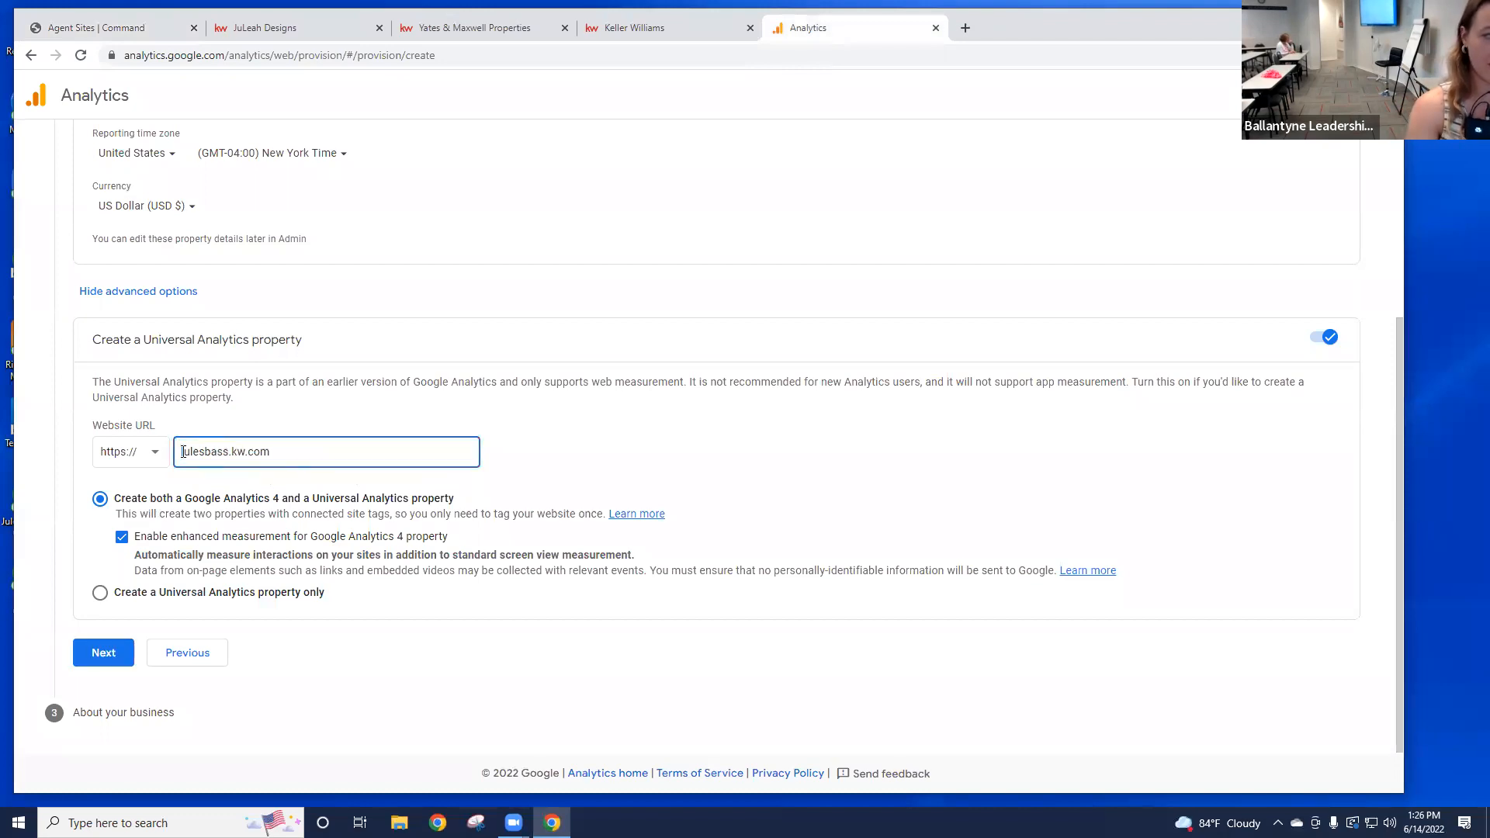
left_click(156, 455)
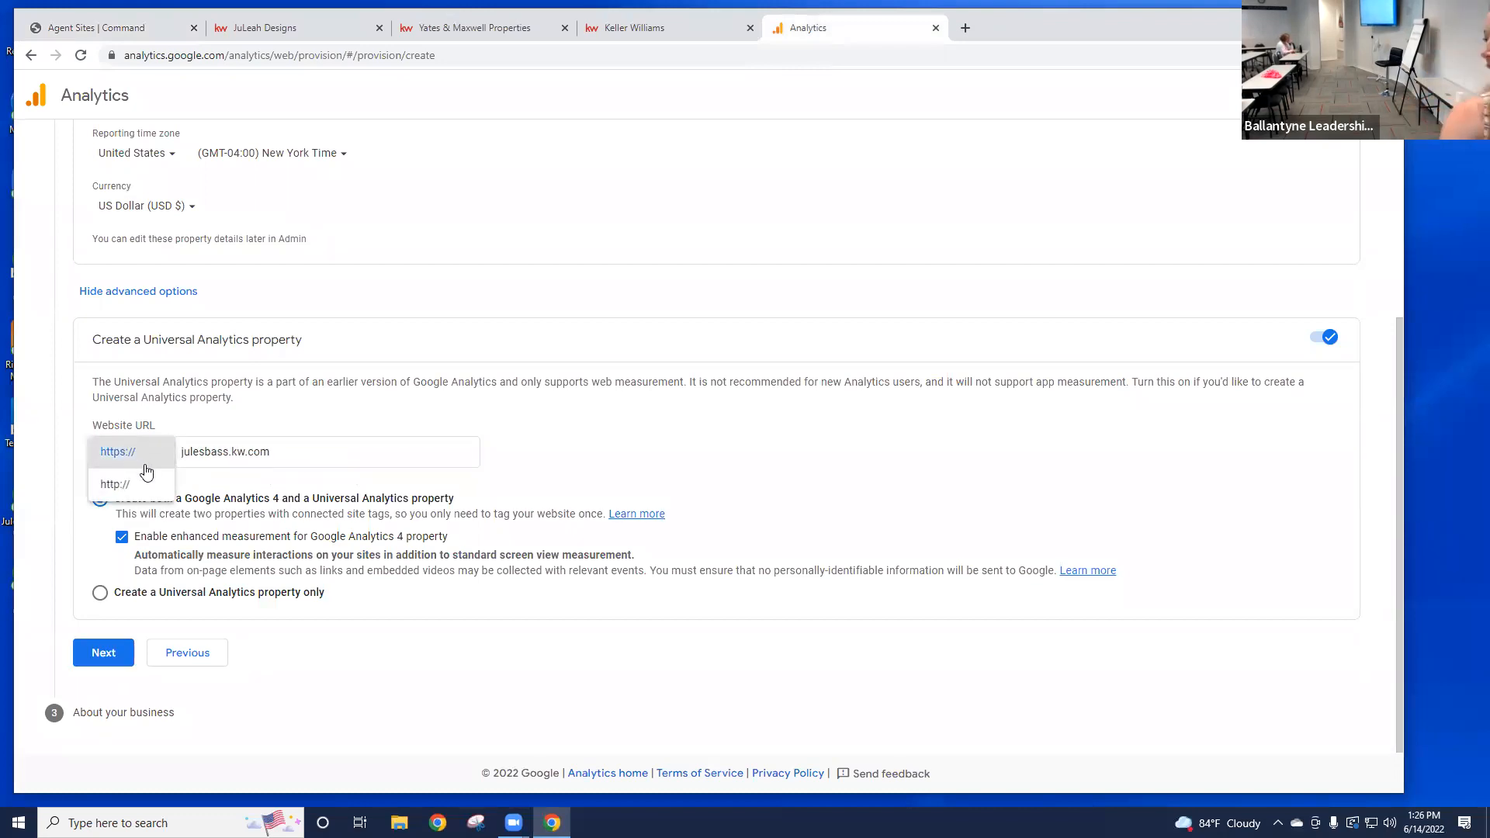
left_click(147, 466)
left_click(151, 456)
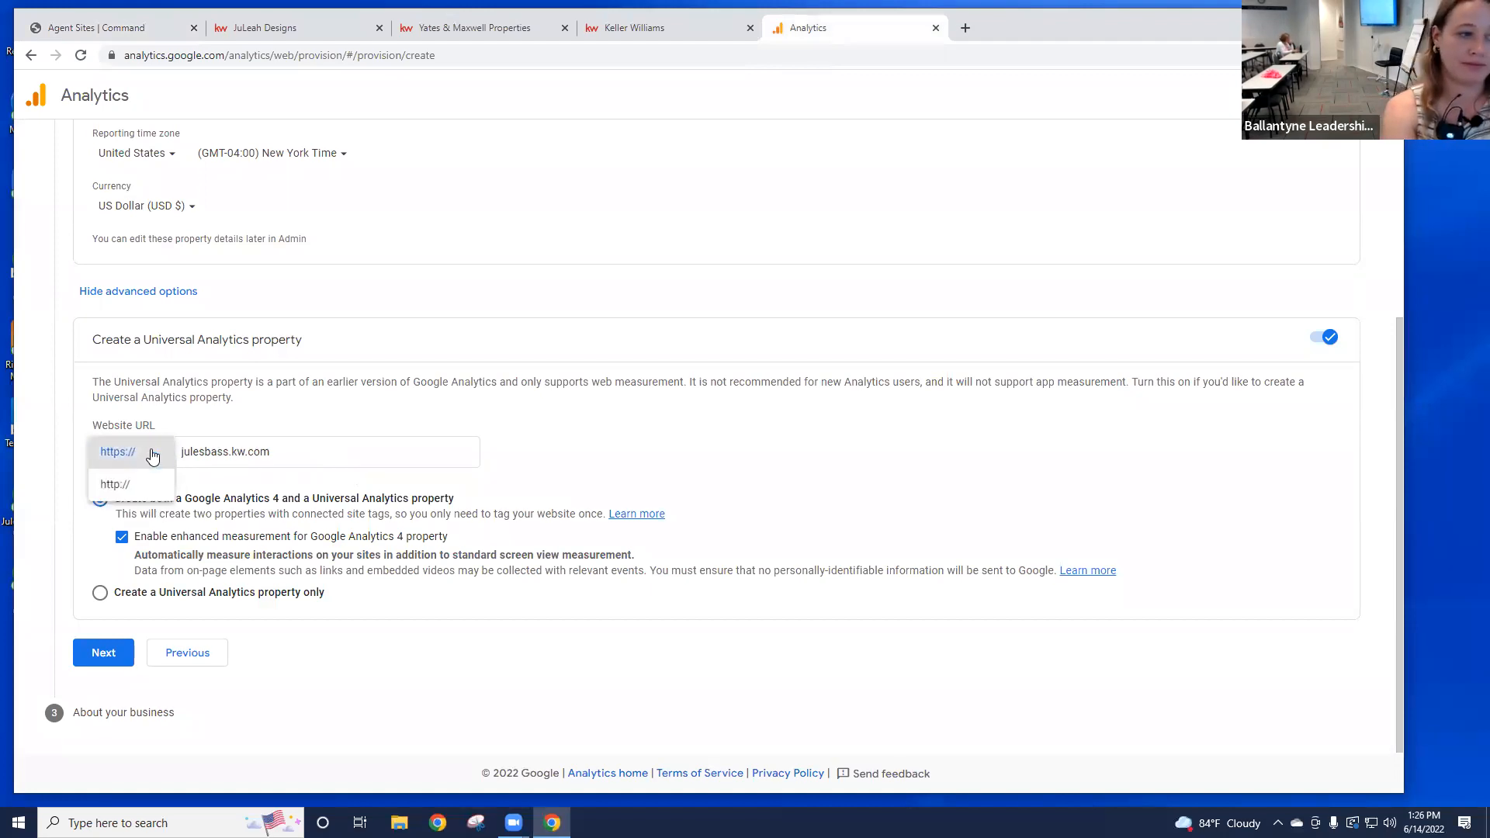
left_click(152, 455)
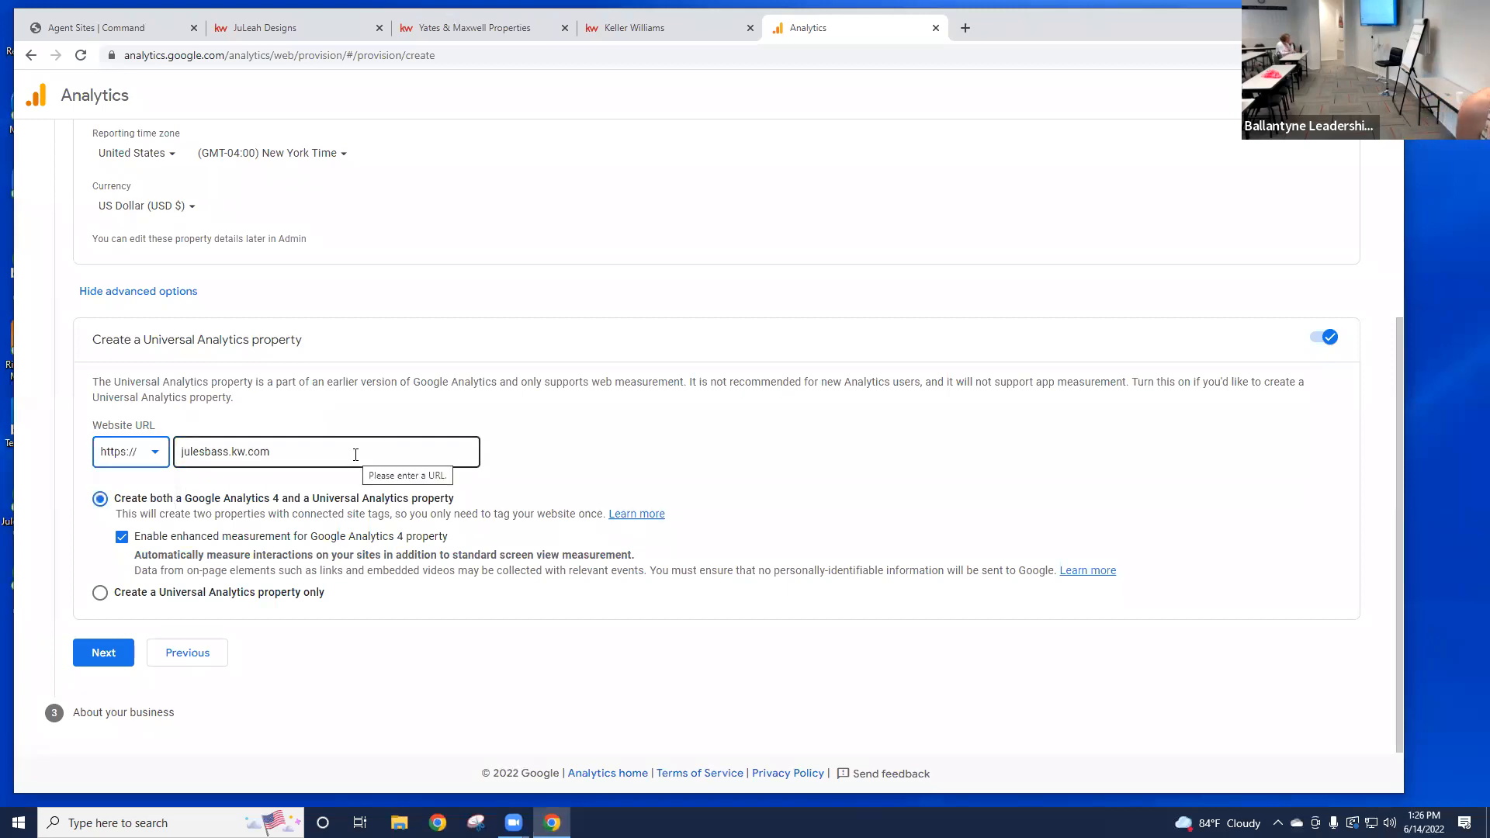
left_click(104, 595)
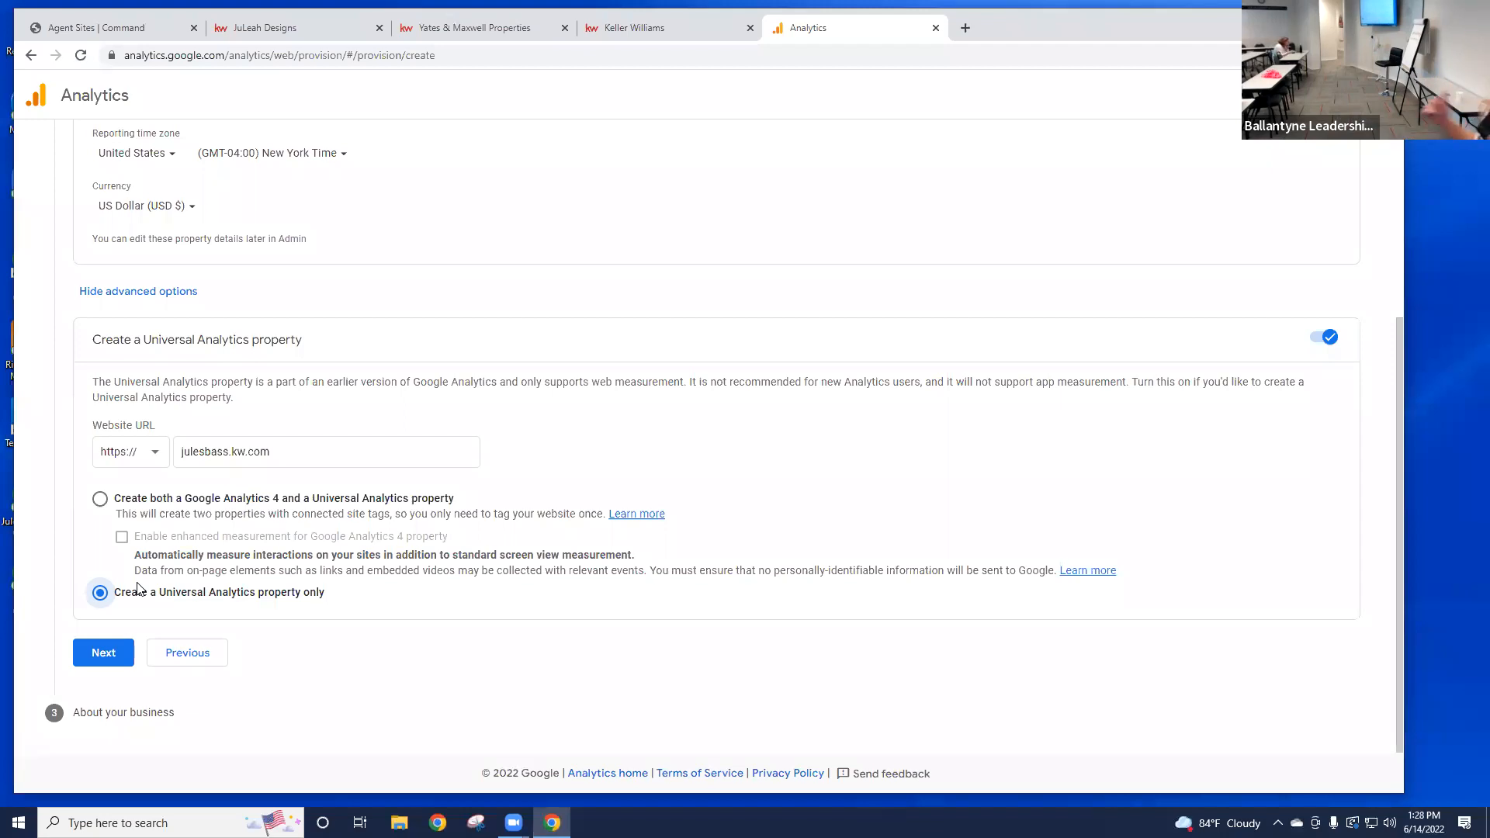
Step: On About your business, search 'Real' and pick Real Estate as the industry category
left_click(104, 652)
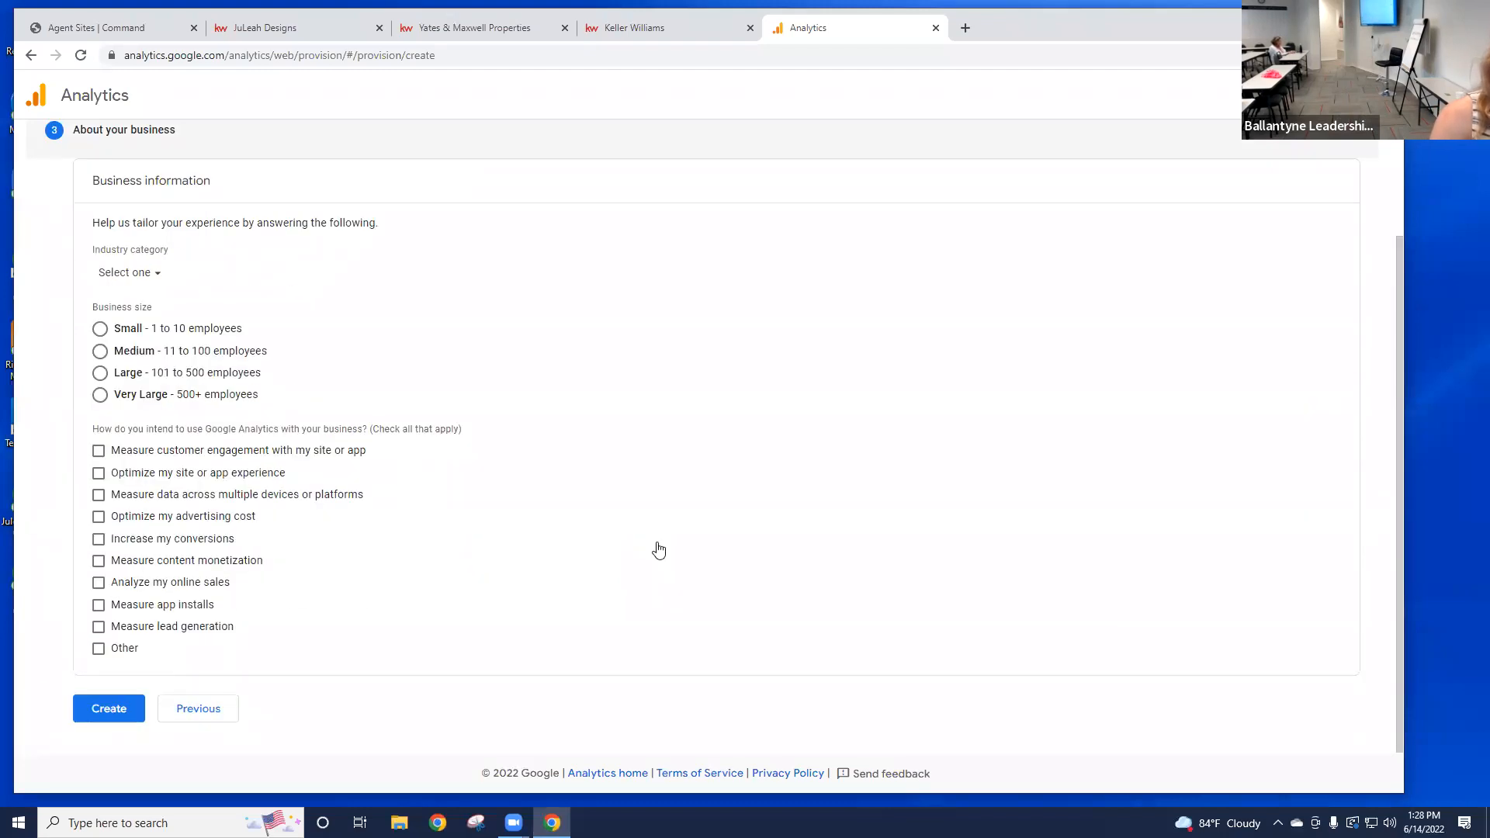
left_click(151, 281)
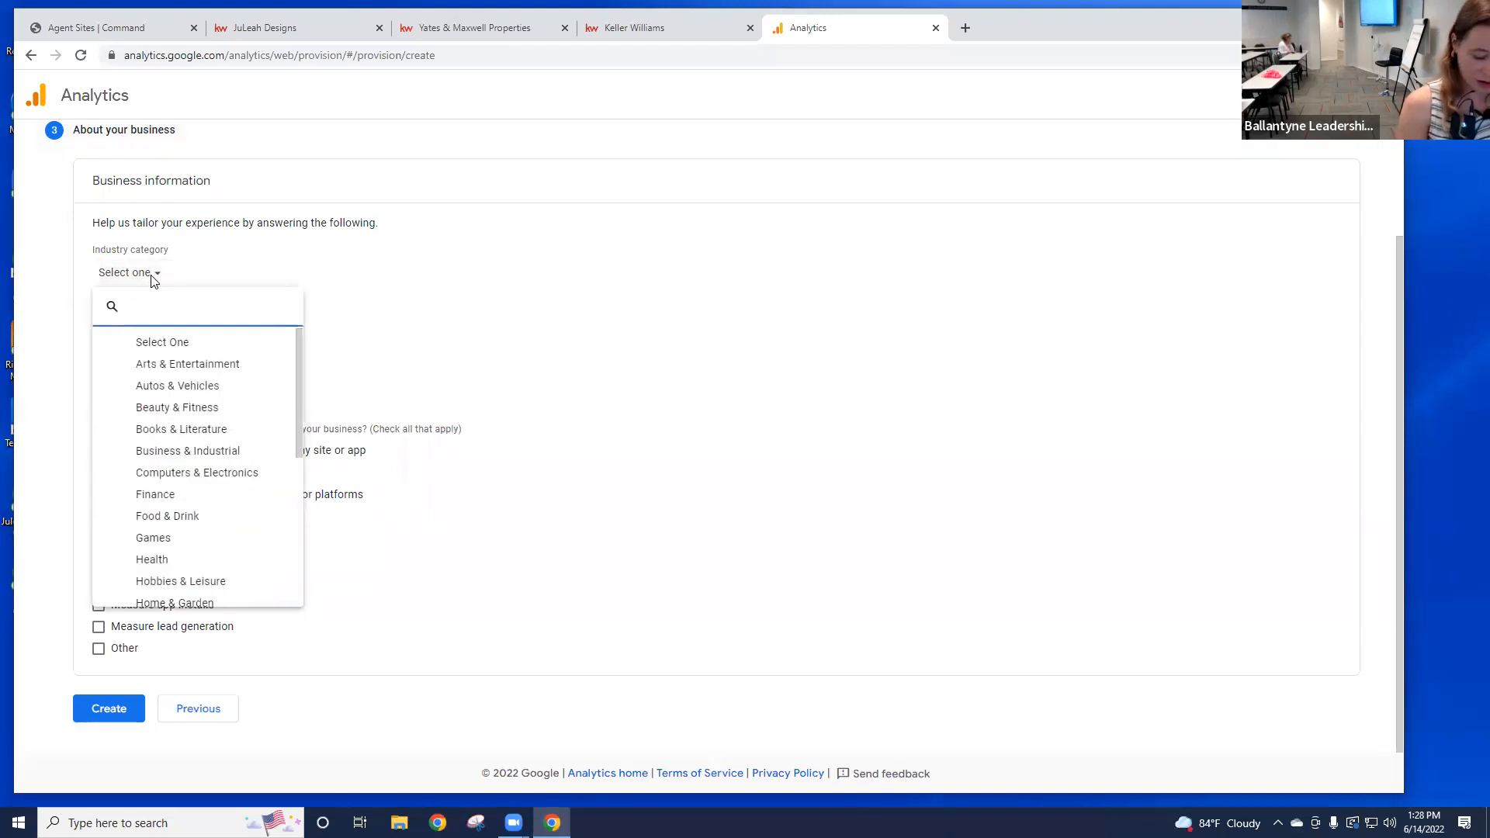
type("Real")
left_click(155, 342)
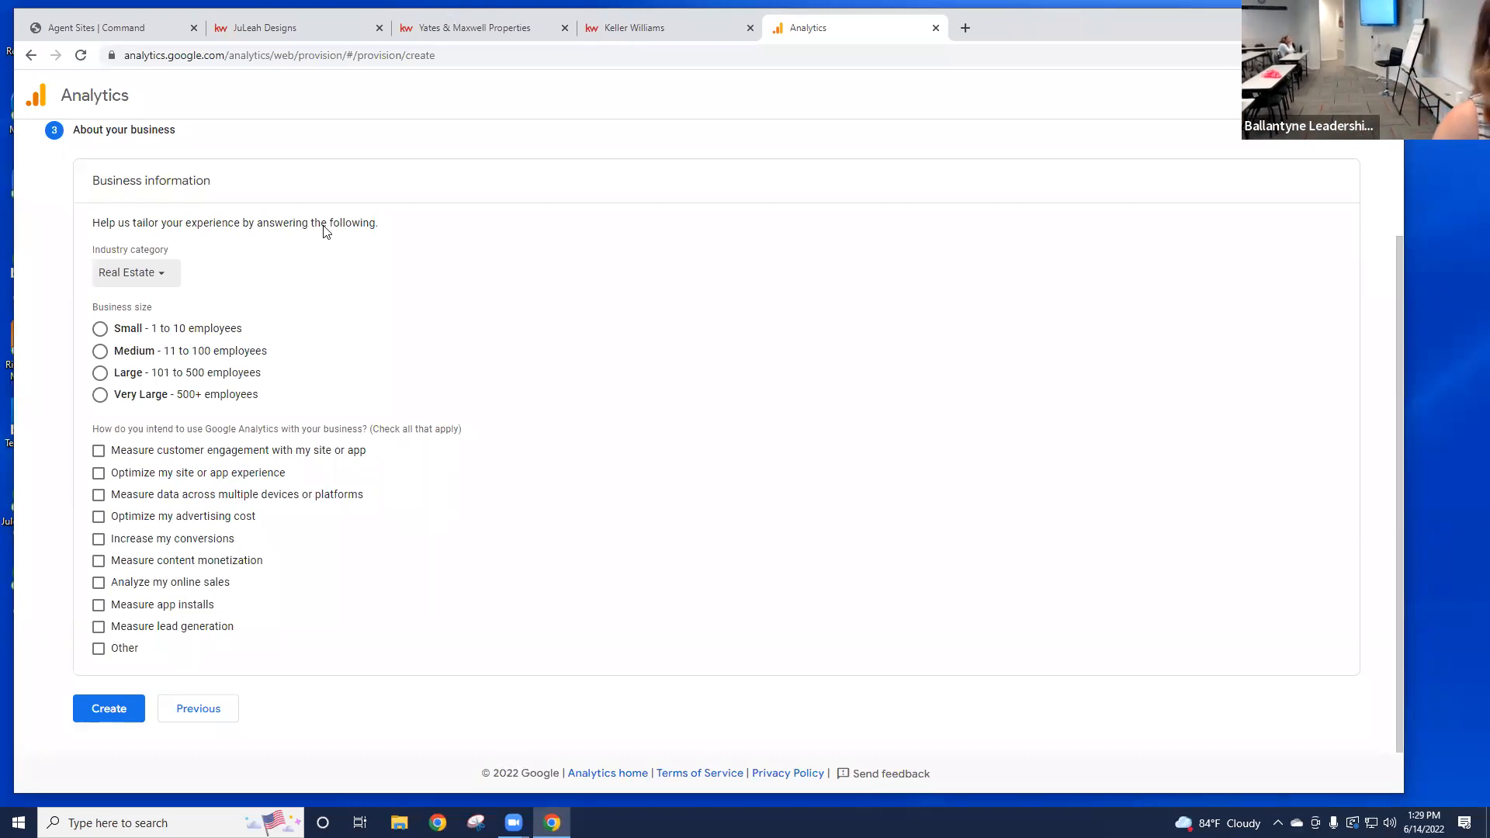
left_click(159, 275)
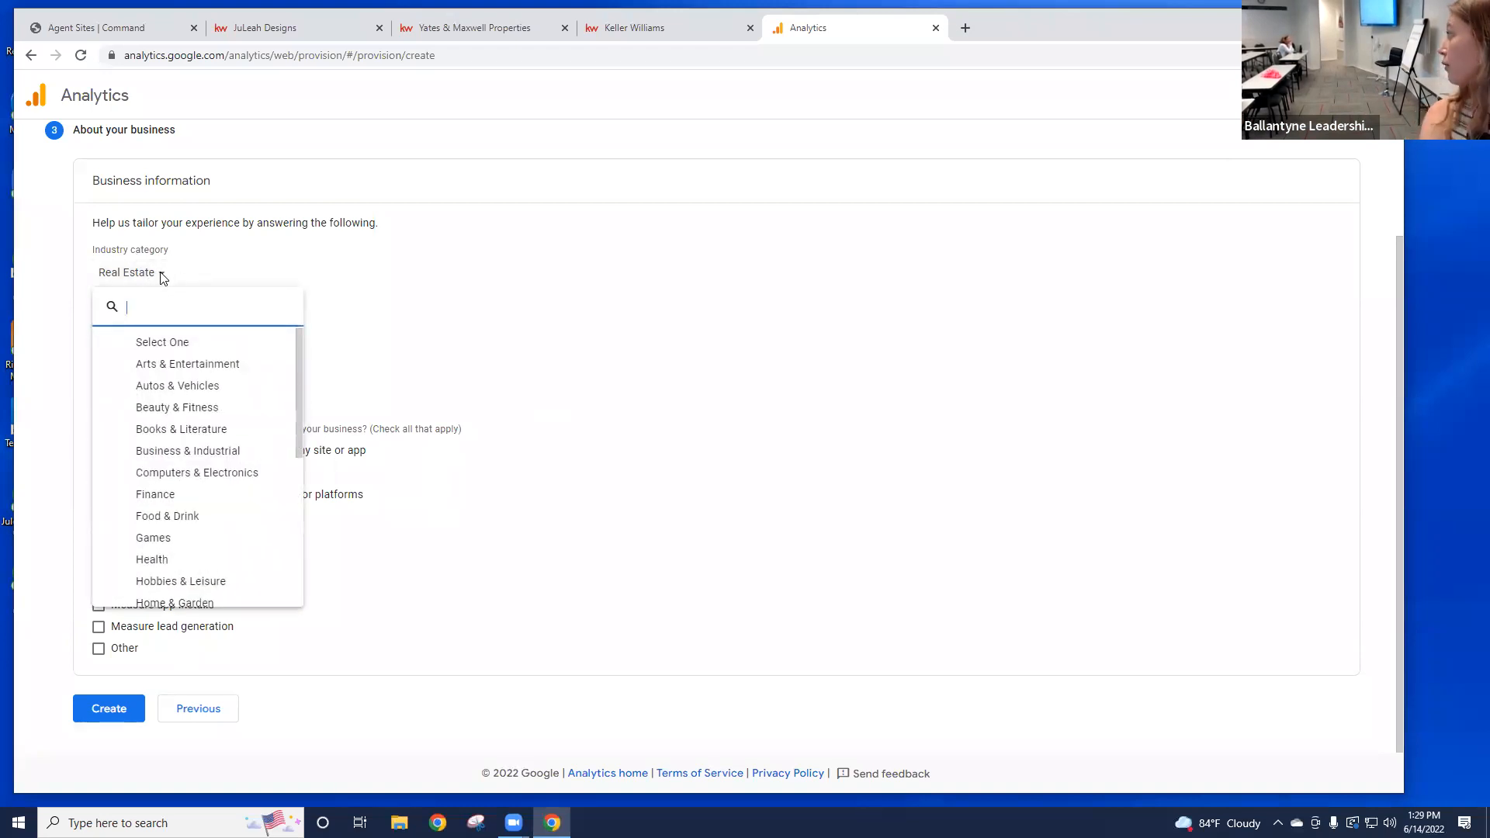
left_click(161, 276)
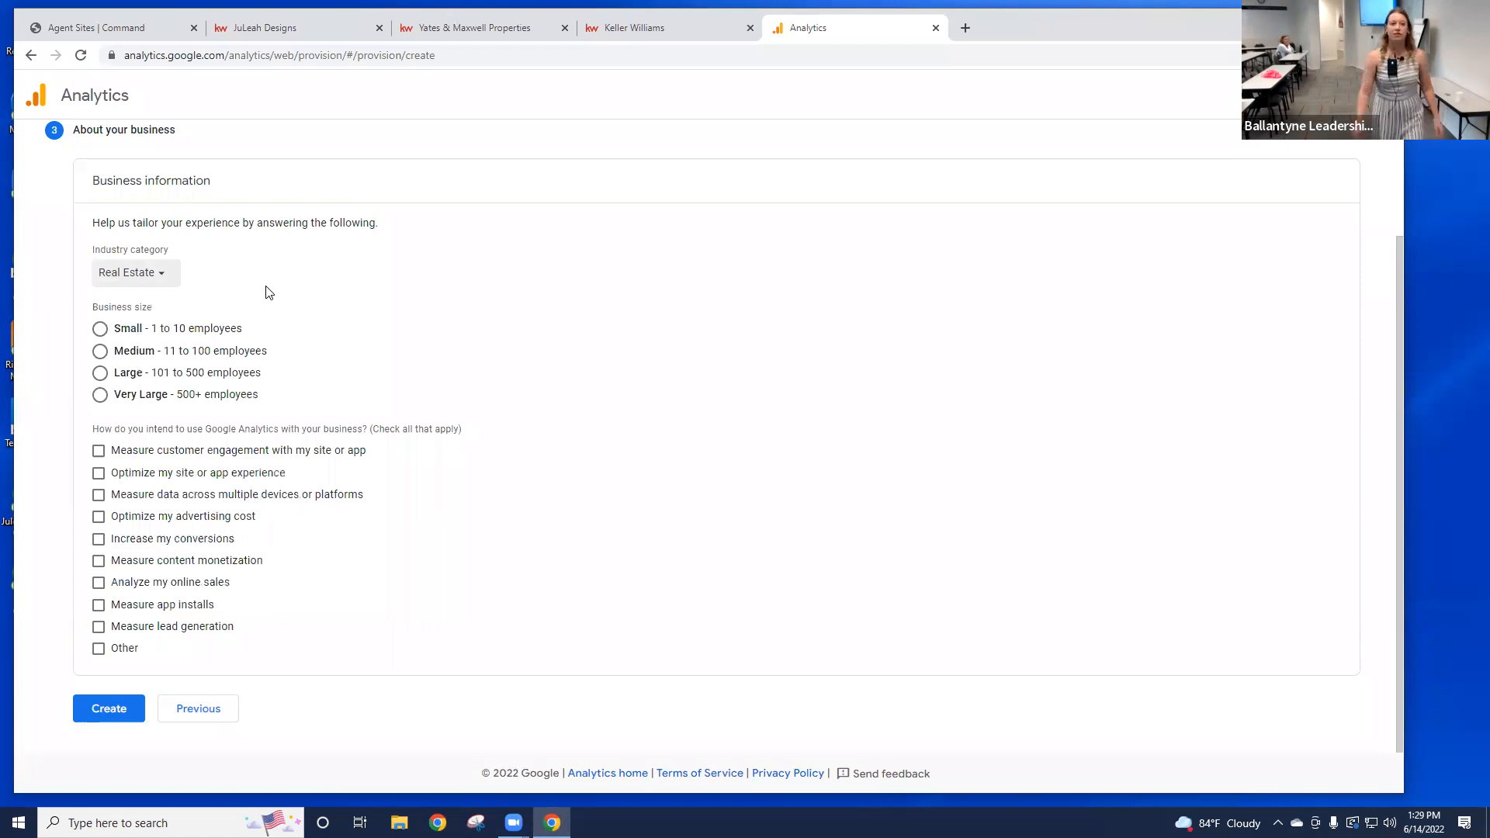
left_click(145, 280)
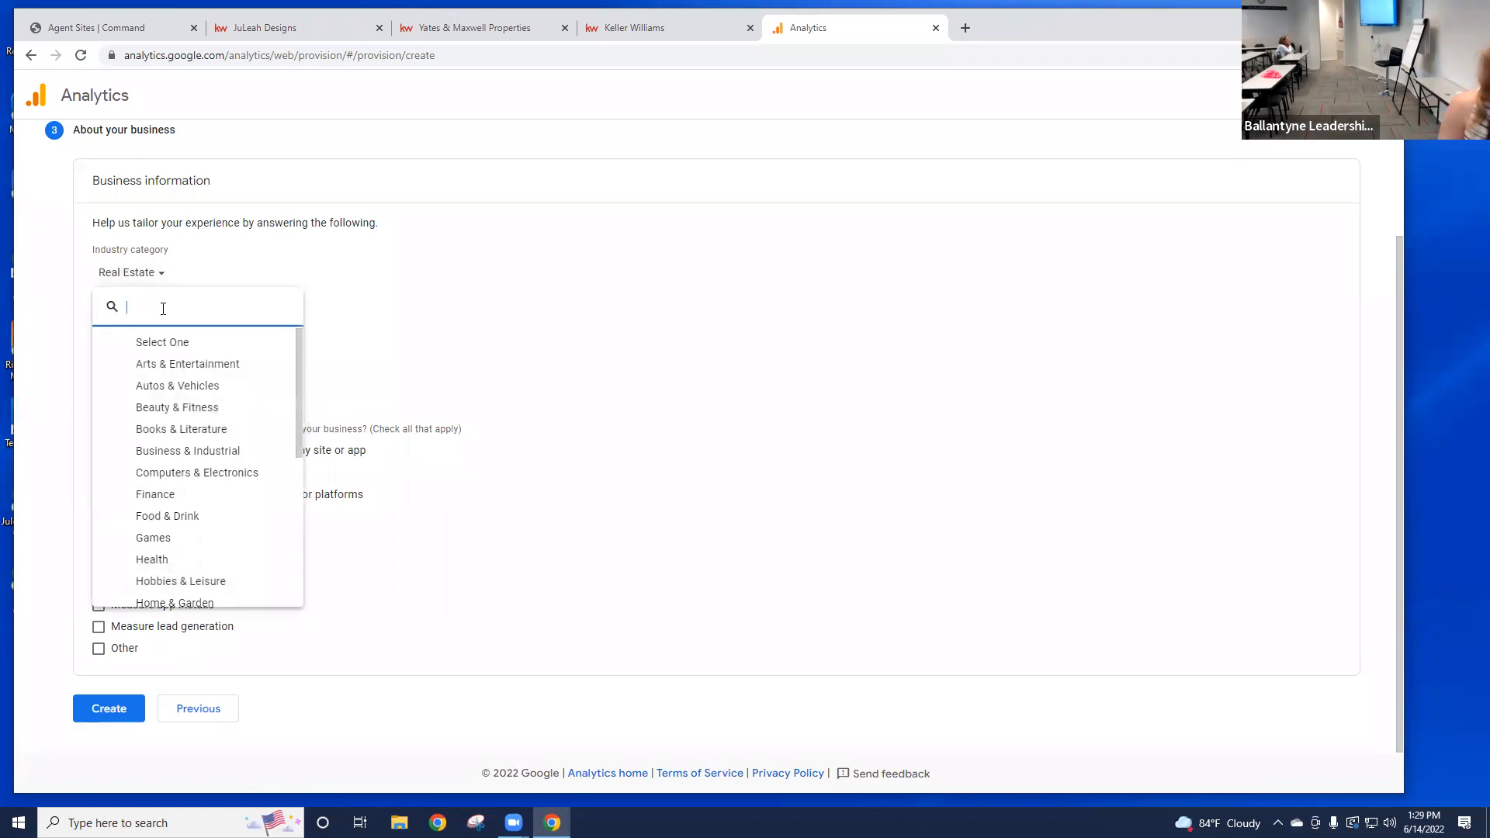
scroll(220, 443, "down", 4)
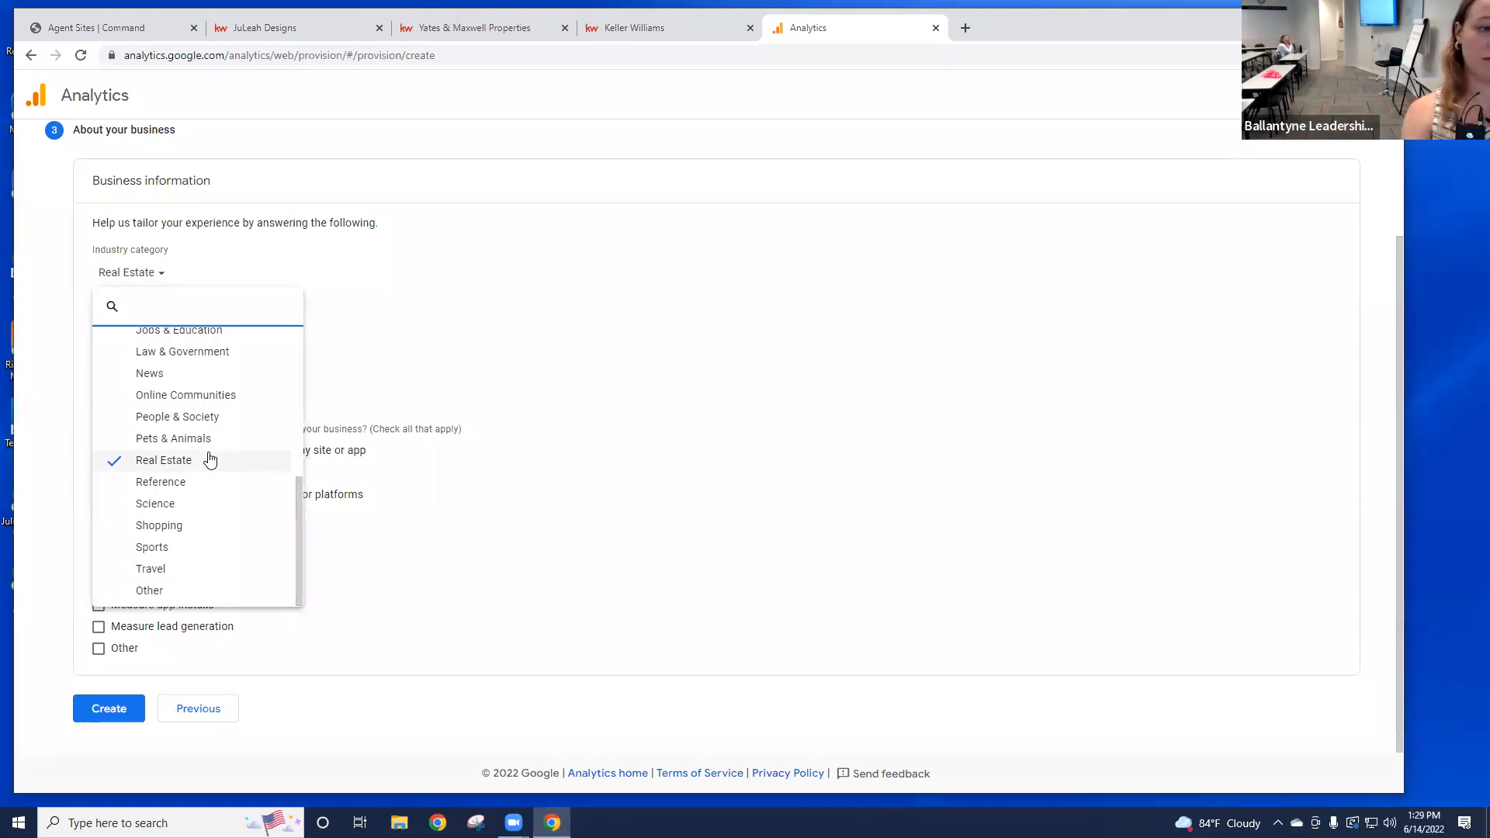
left_click(607, 379)
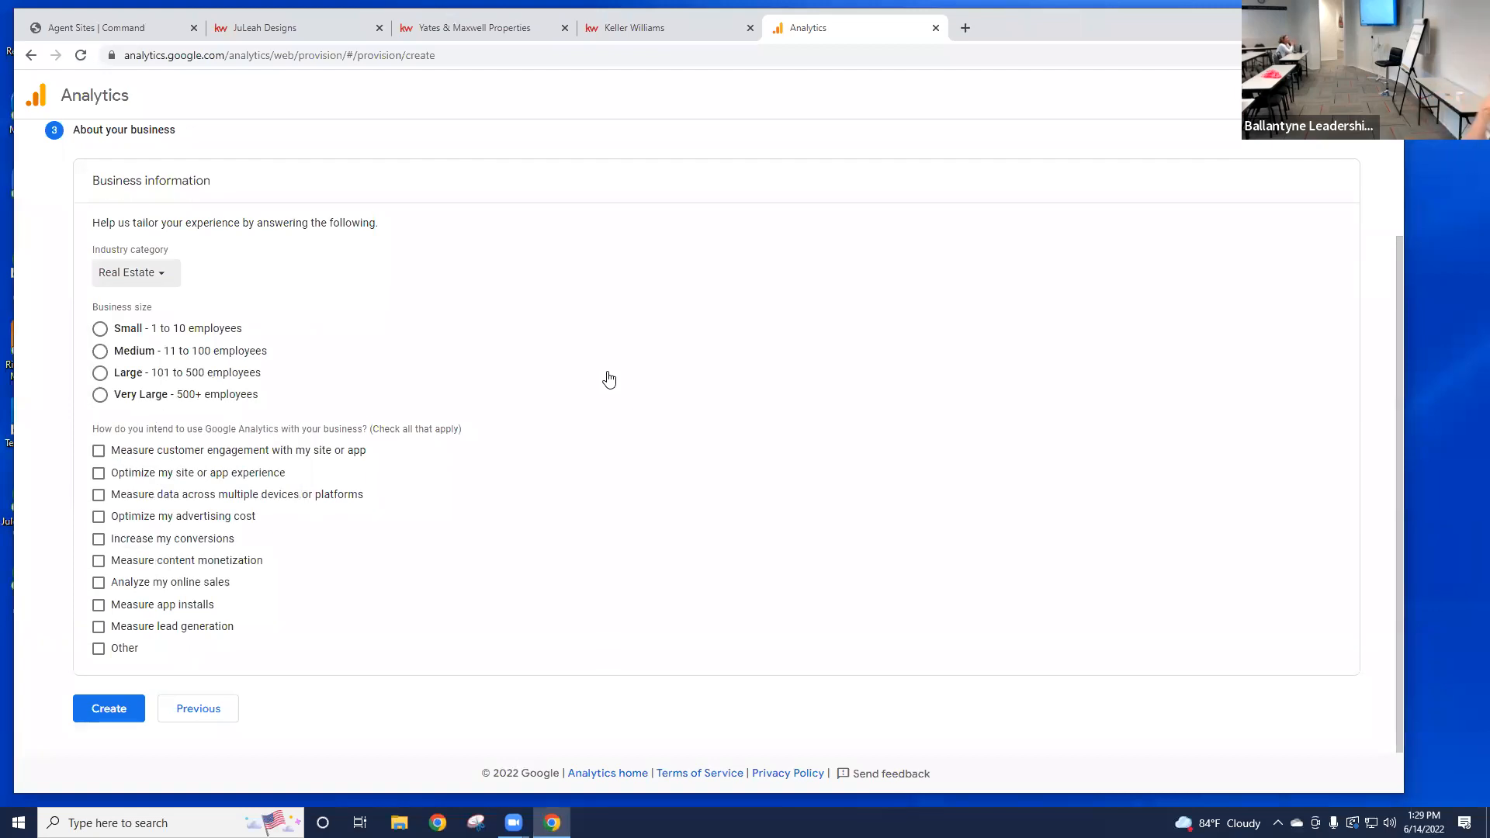
Step: Choose Small (1 to 10 employees) and tick usage options from customer engagement through app installs
left_click(100, 328)
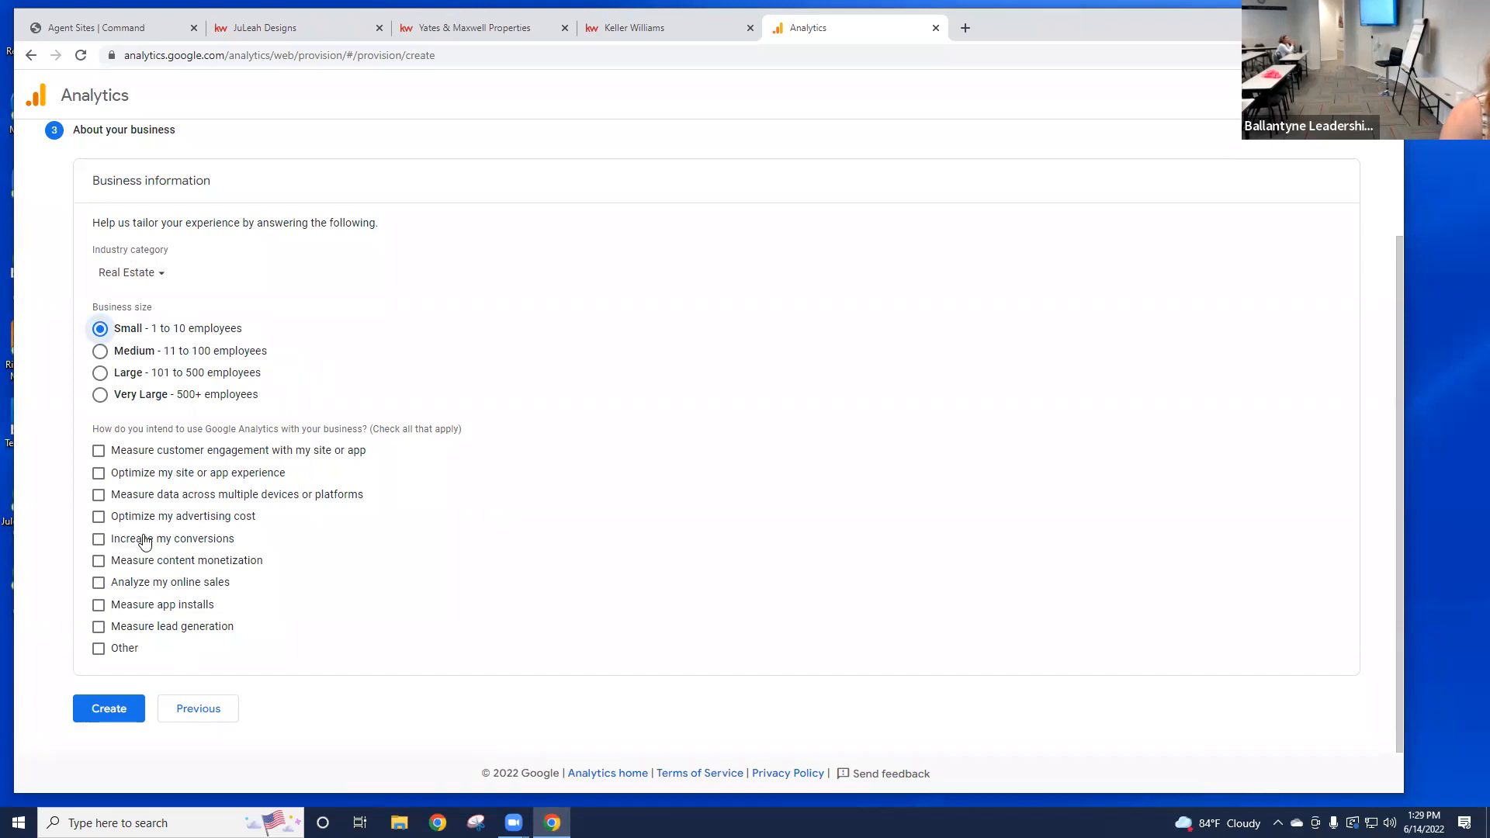
left_click(98, 450)
left_click(99, 472)
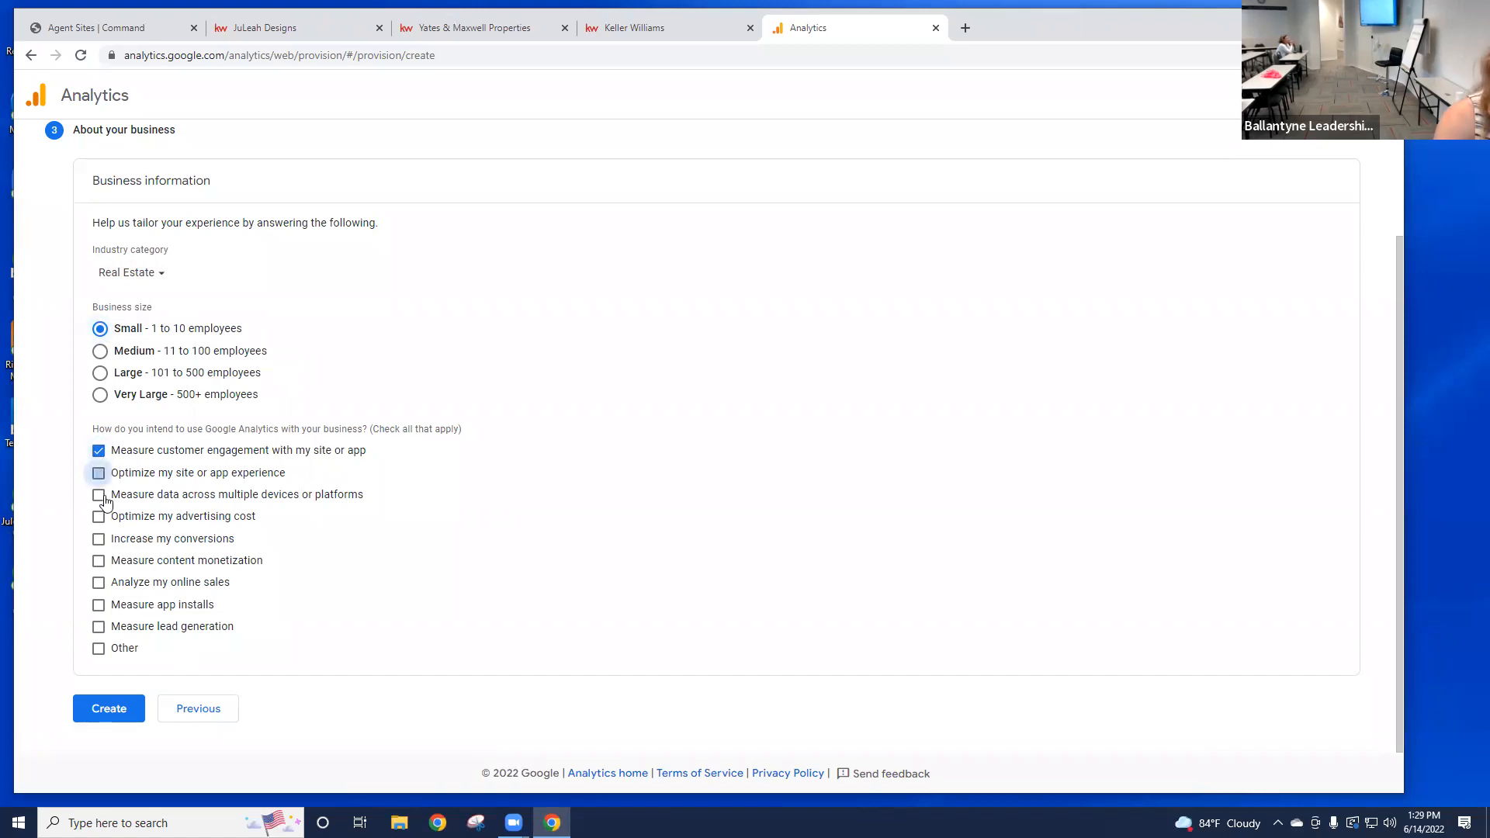
left_click(99, 518)
left_click(99, 540)
left_click(99, 562)
left_click(99, 583)
left_click(99, 604)
left_click(99, 626)
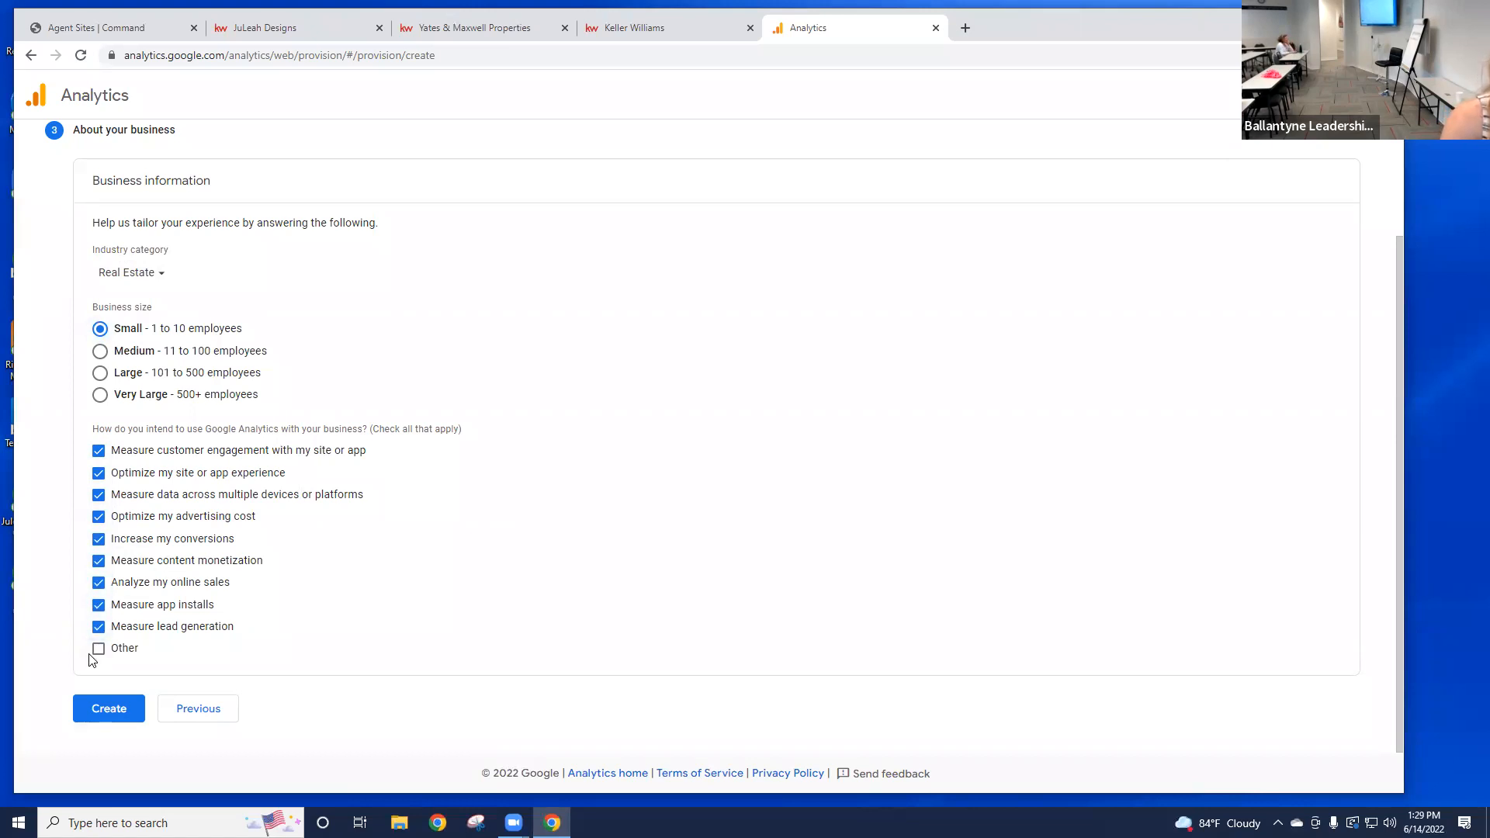
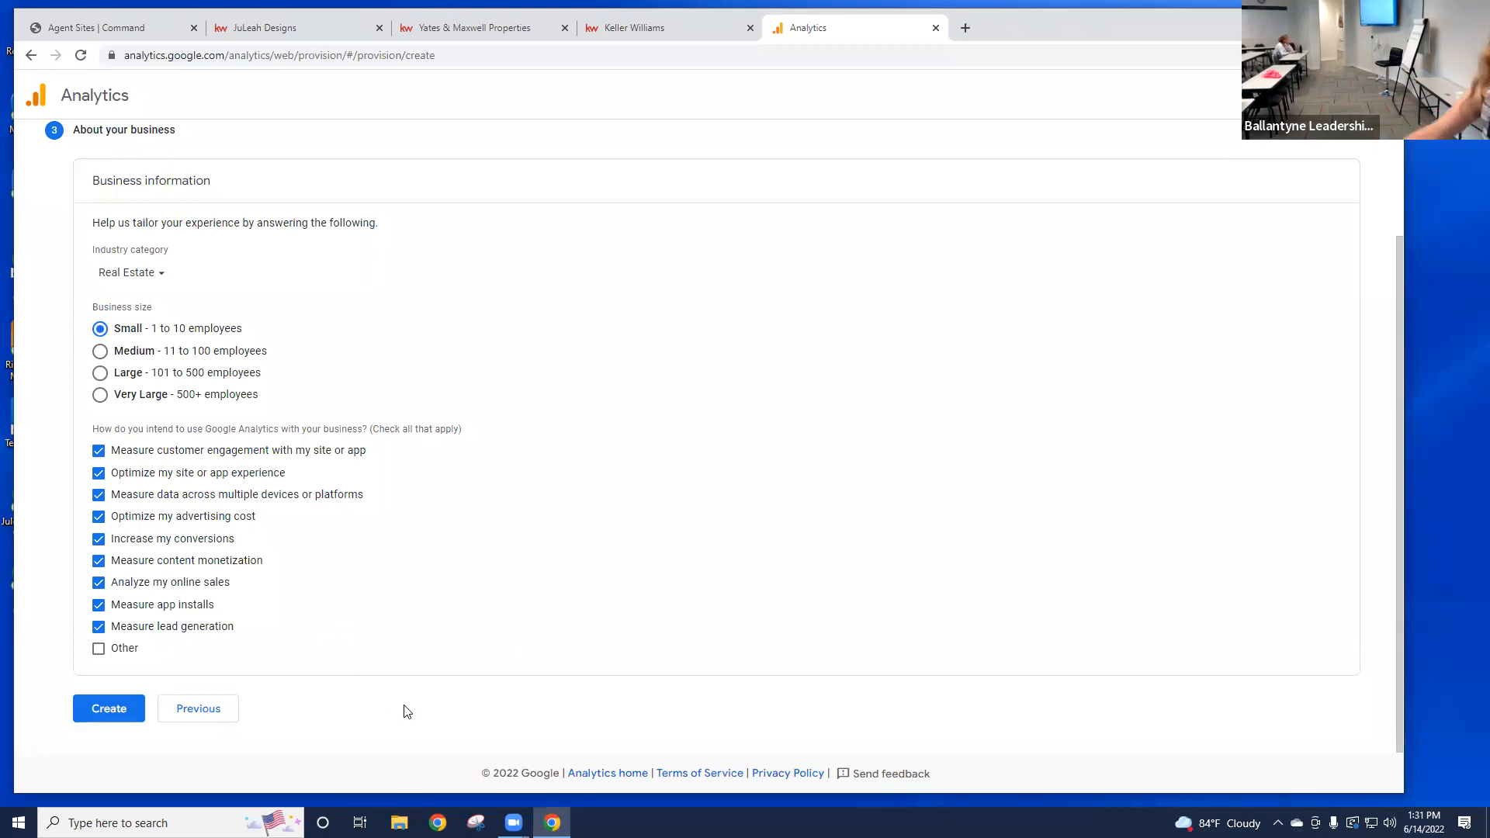
Step: Submit the Real Estate, small-business details to create the Google Analytics account
left_click(113, 711)
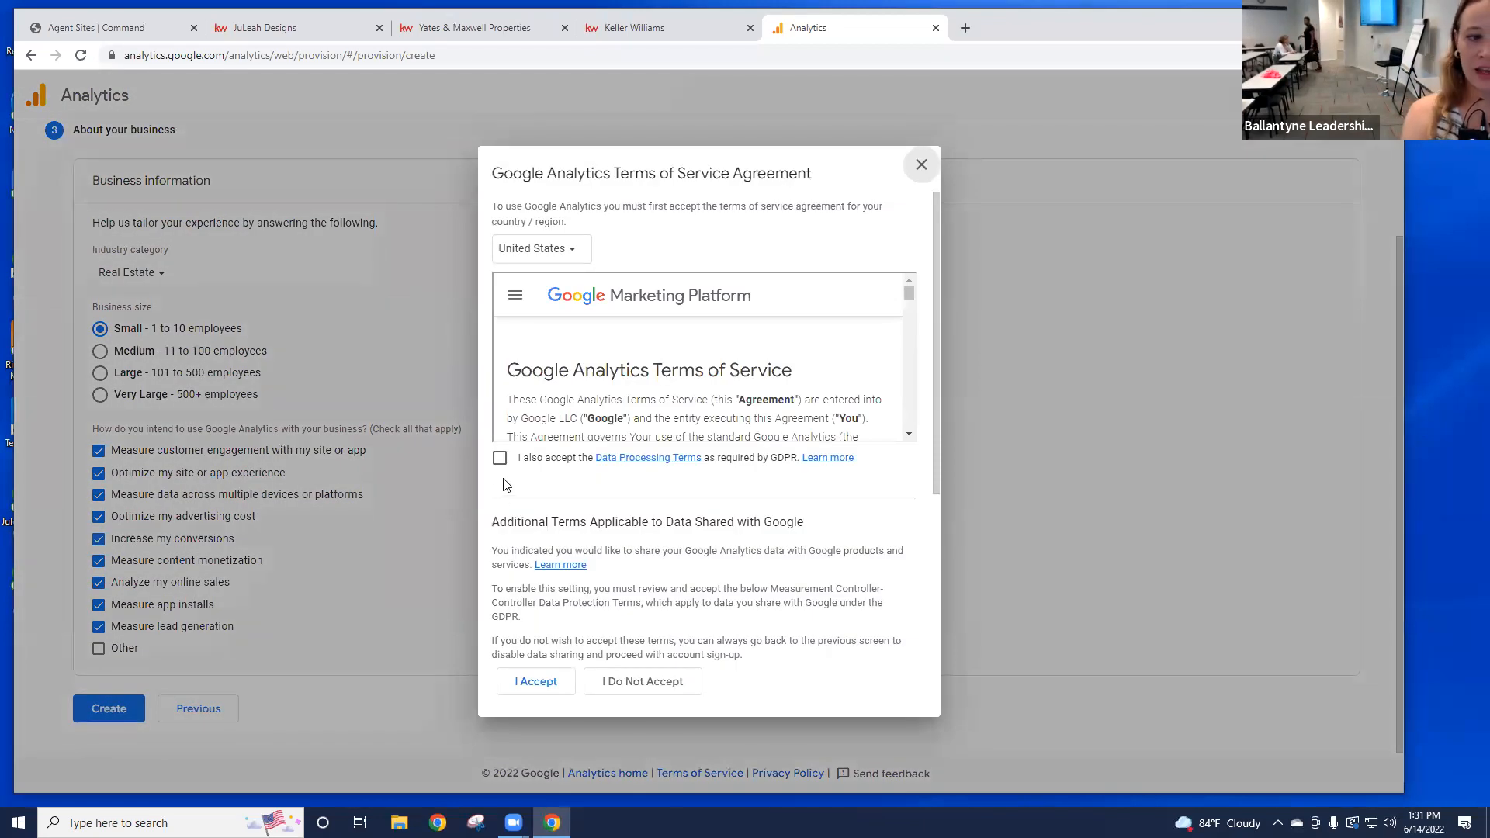
Step: Tick the Data Processing Terms and Measurement Controller checkboxes, then accept the terms of service
left_click(500, 458)
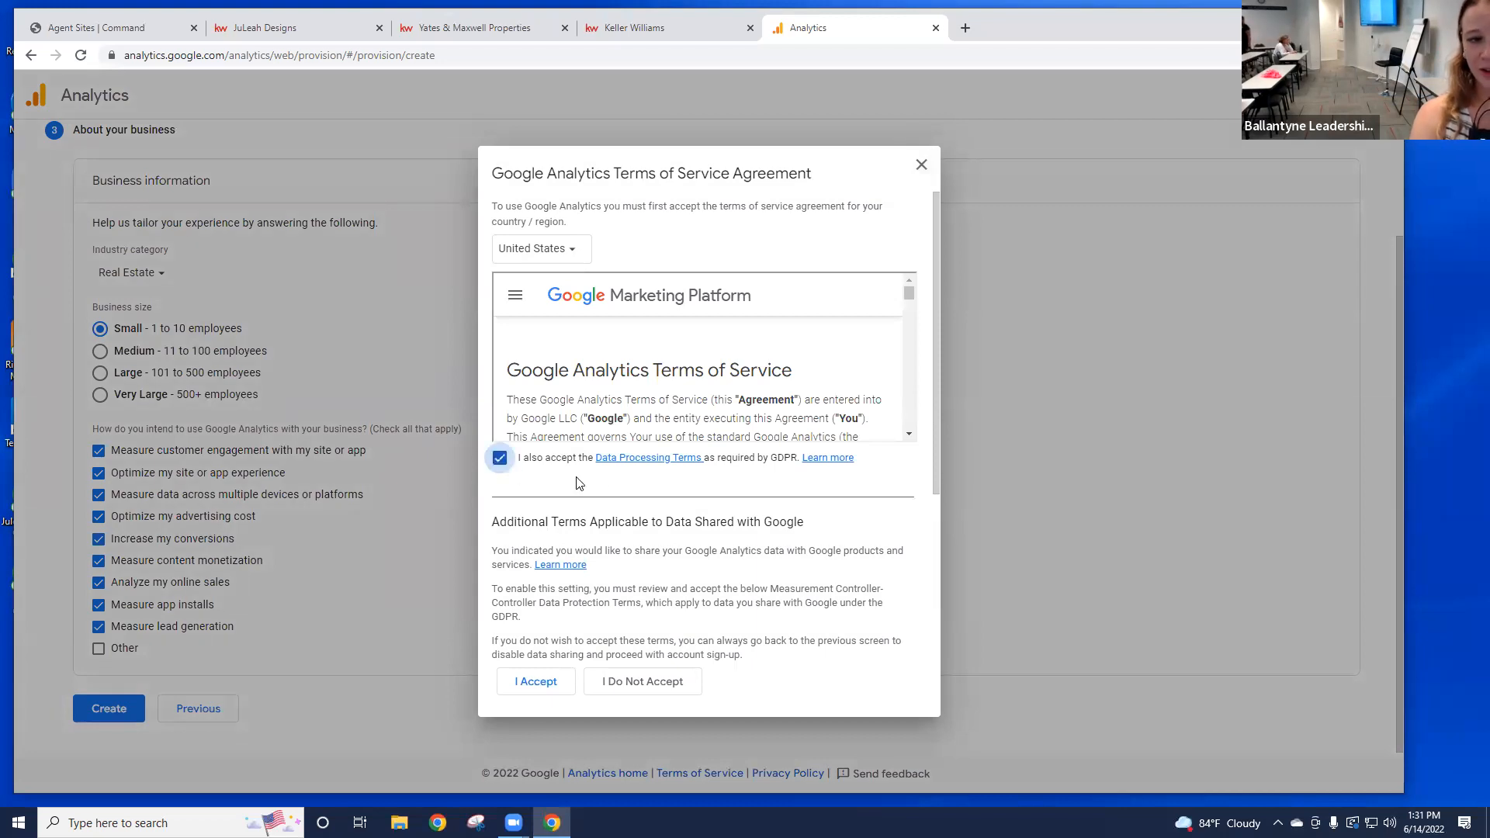
scroll(613, 488, "down", 2)
scroll(613, 487, "down", 3)
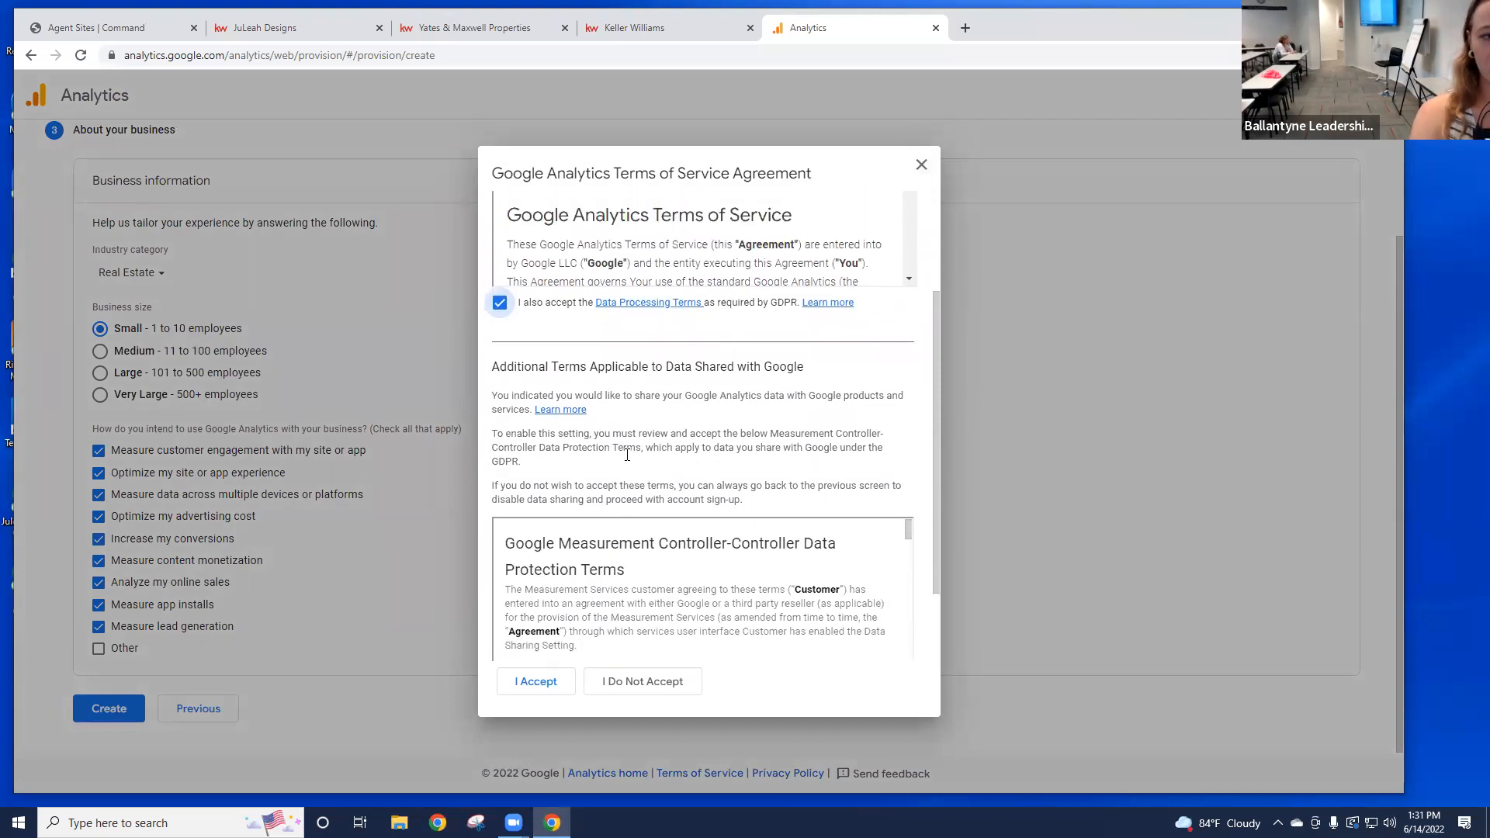
scroll(621, 446, "up", 1)
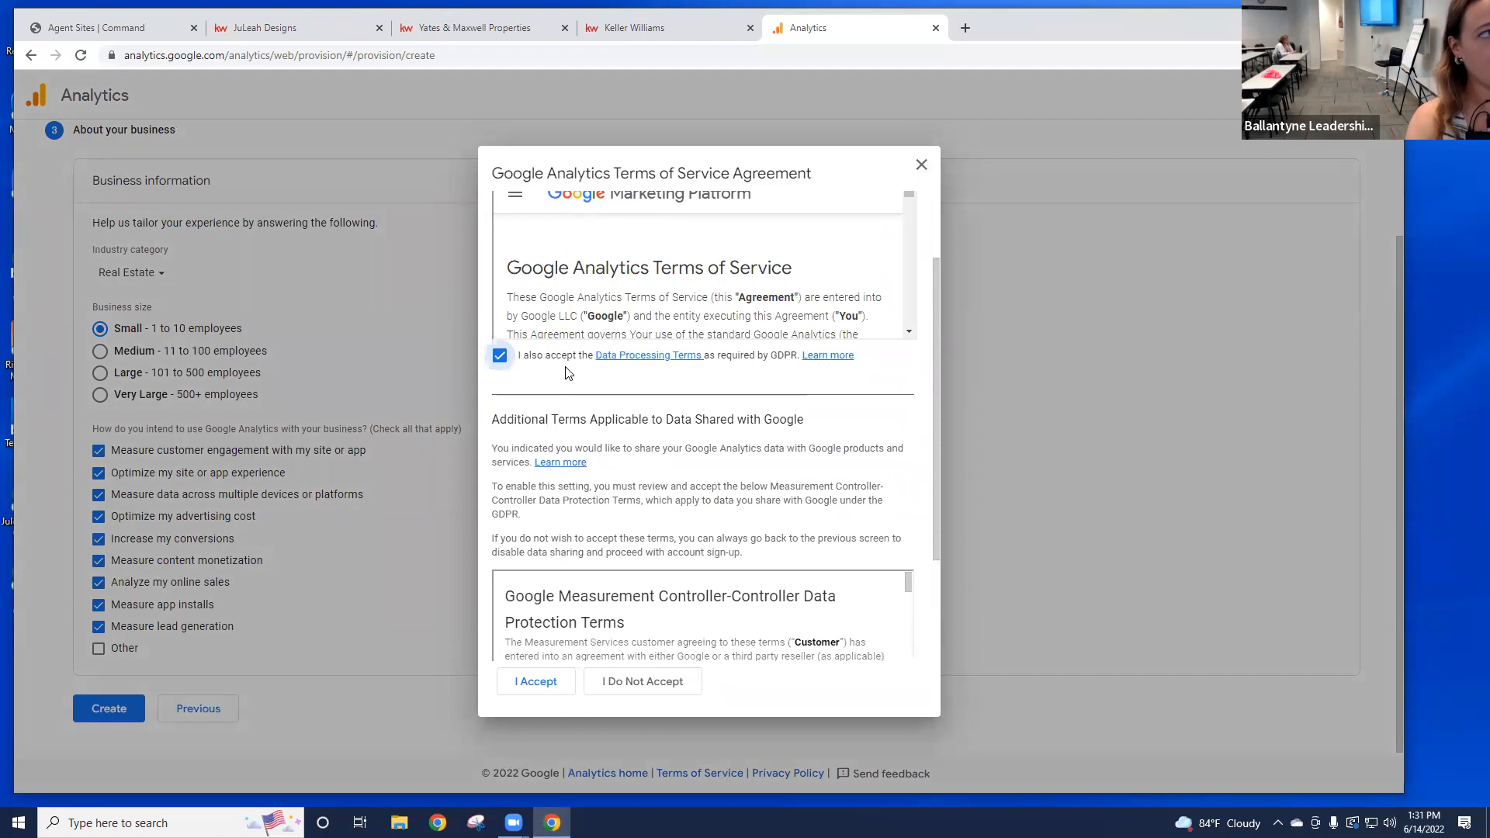
scroll(609, 435, "down", 1)
left_click(500, 628)
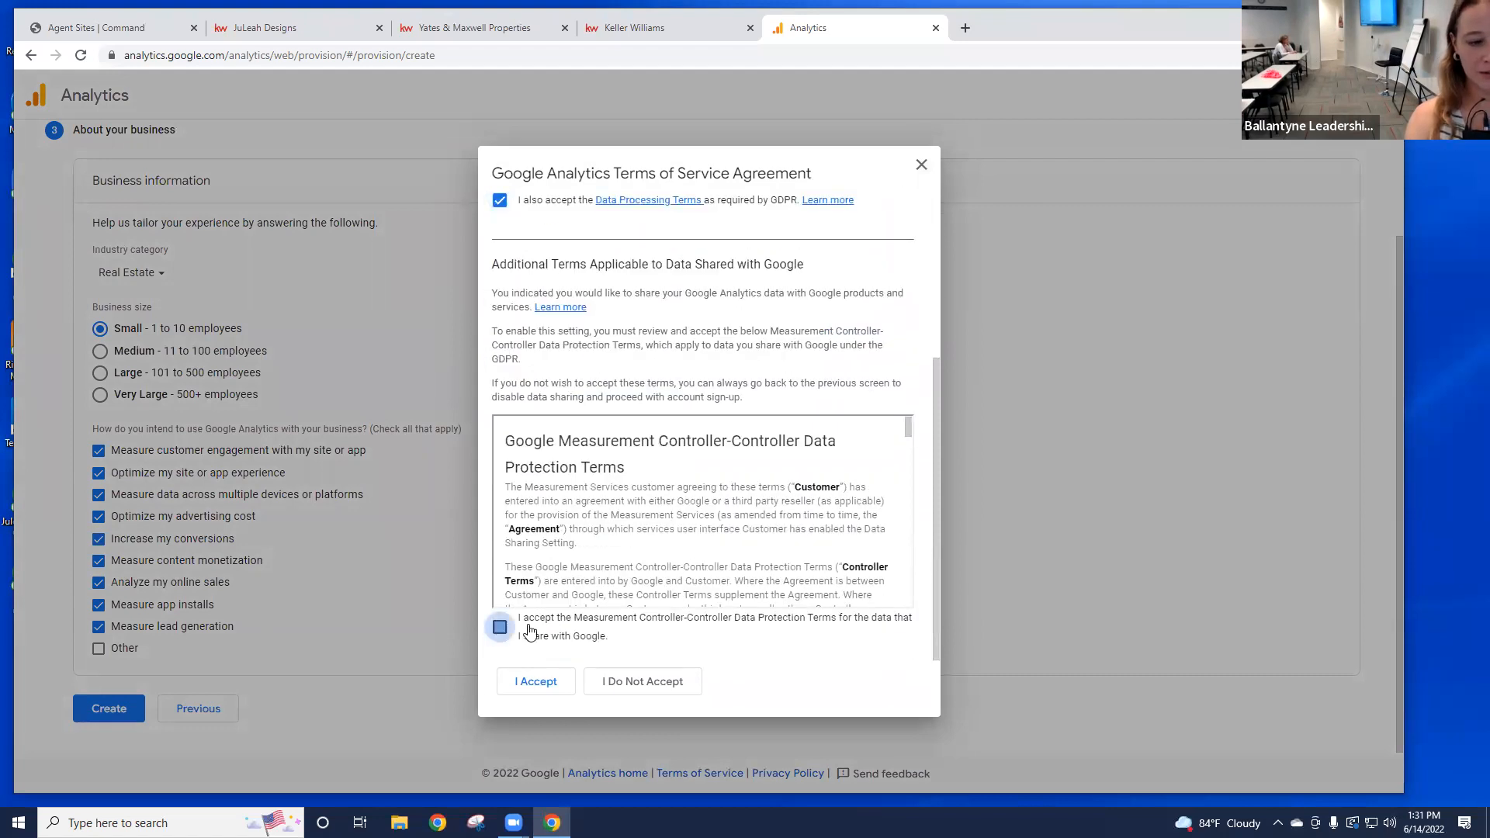
left_click(542, 691)
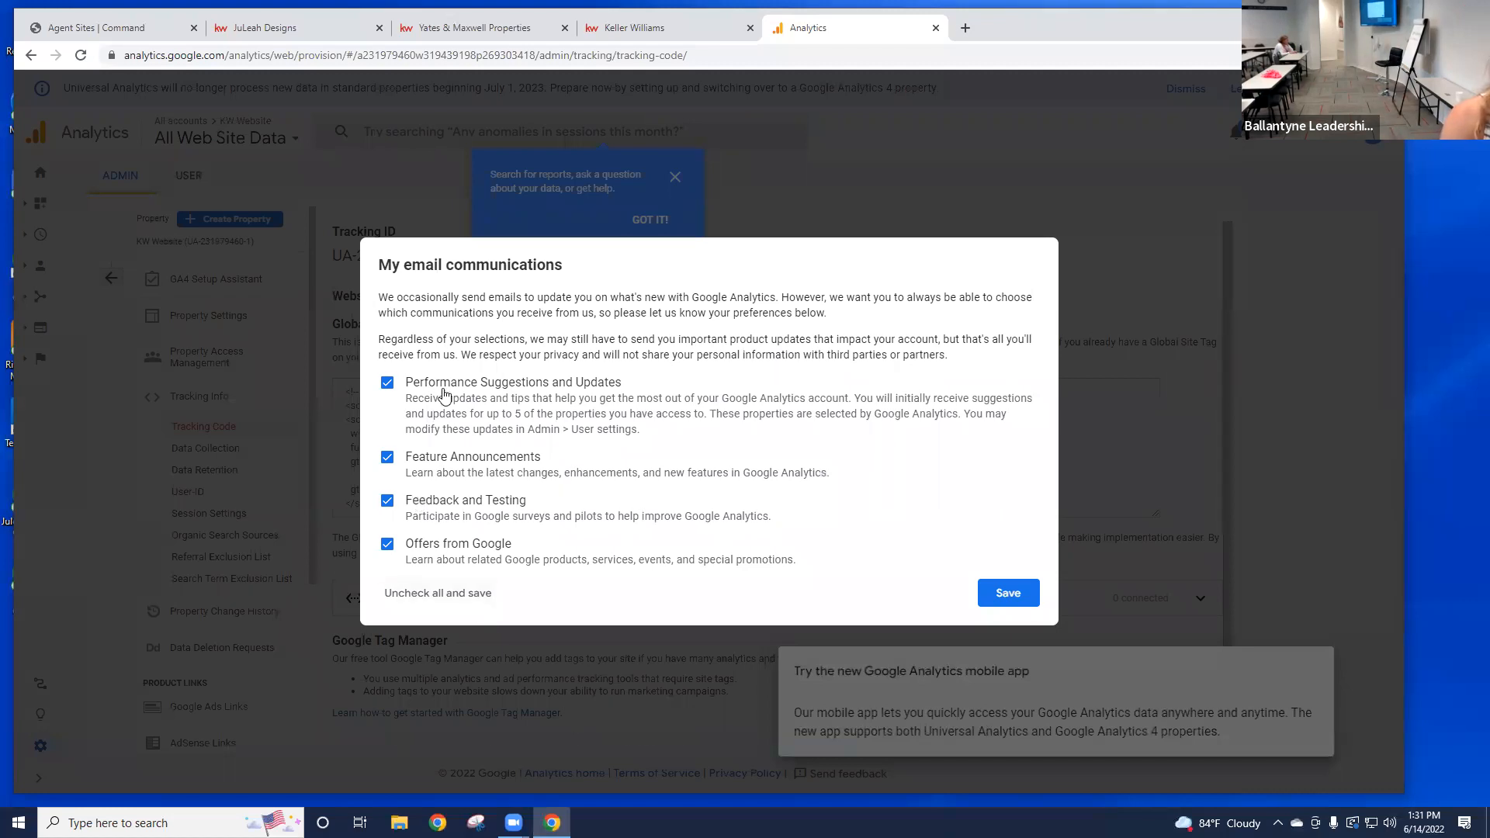
Step: Uncheck all Analytics email options and save, then dismiss the search tip and mobile app popup
left_click(441, 602)
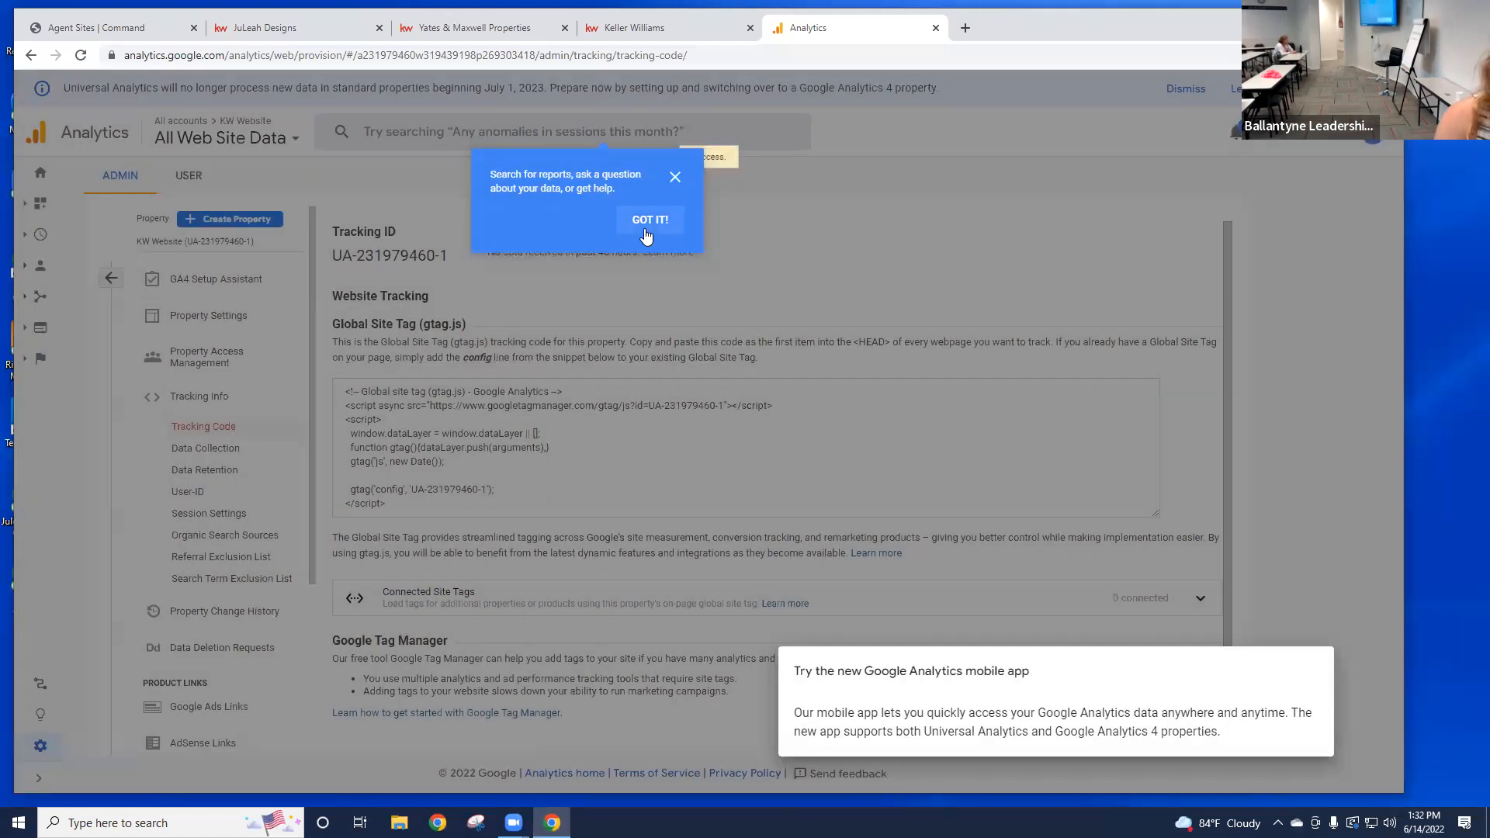
left_click(647, 220)
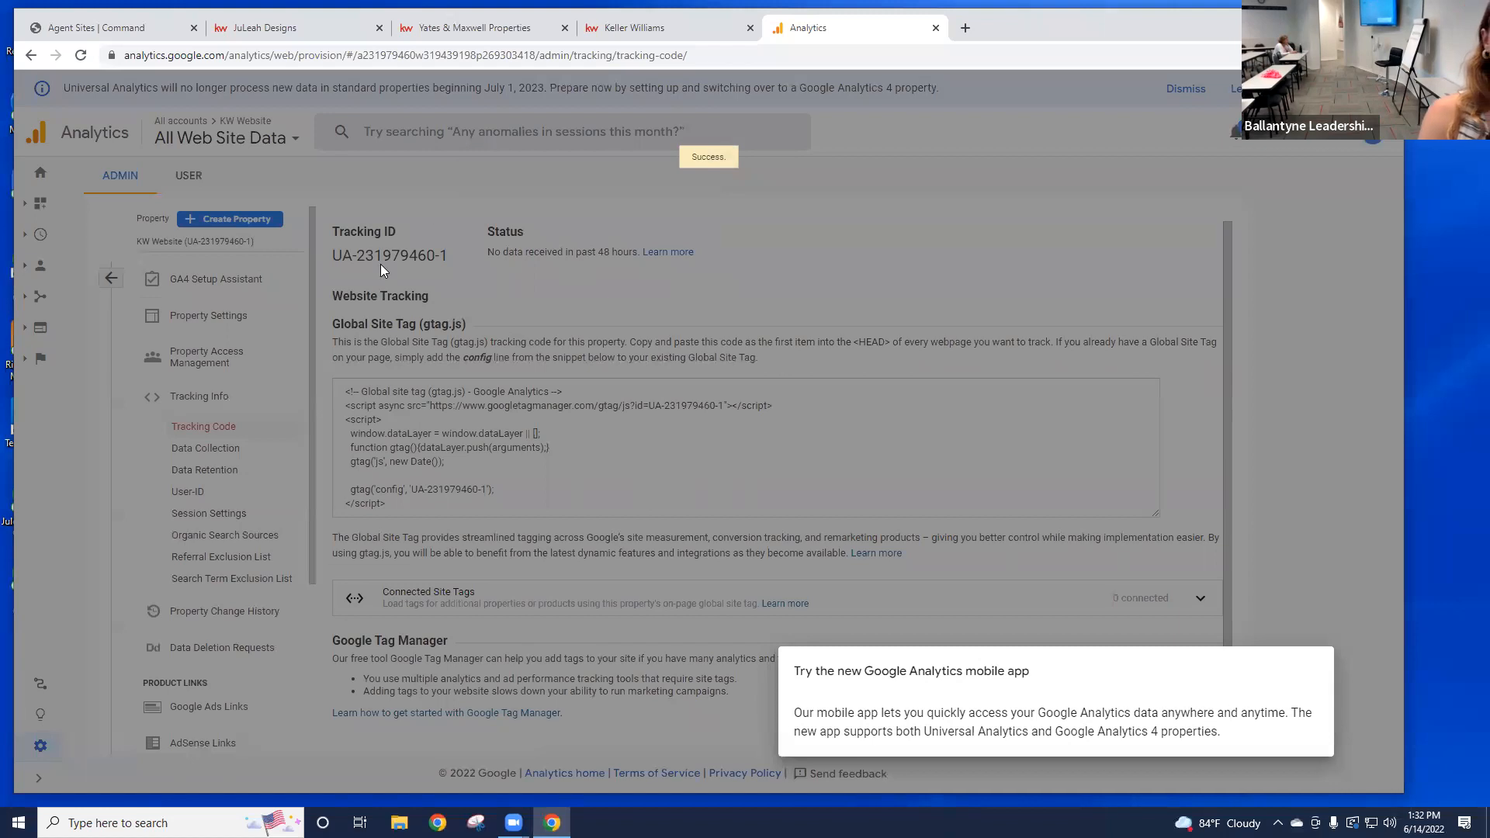
left_click(522, 290)
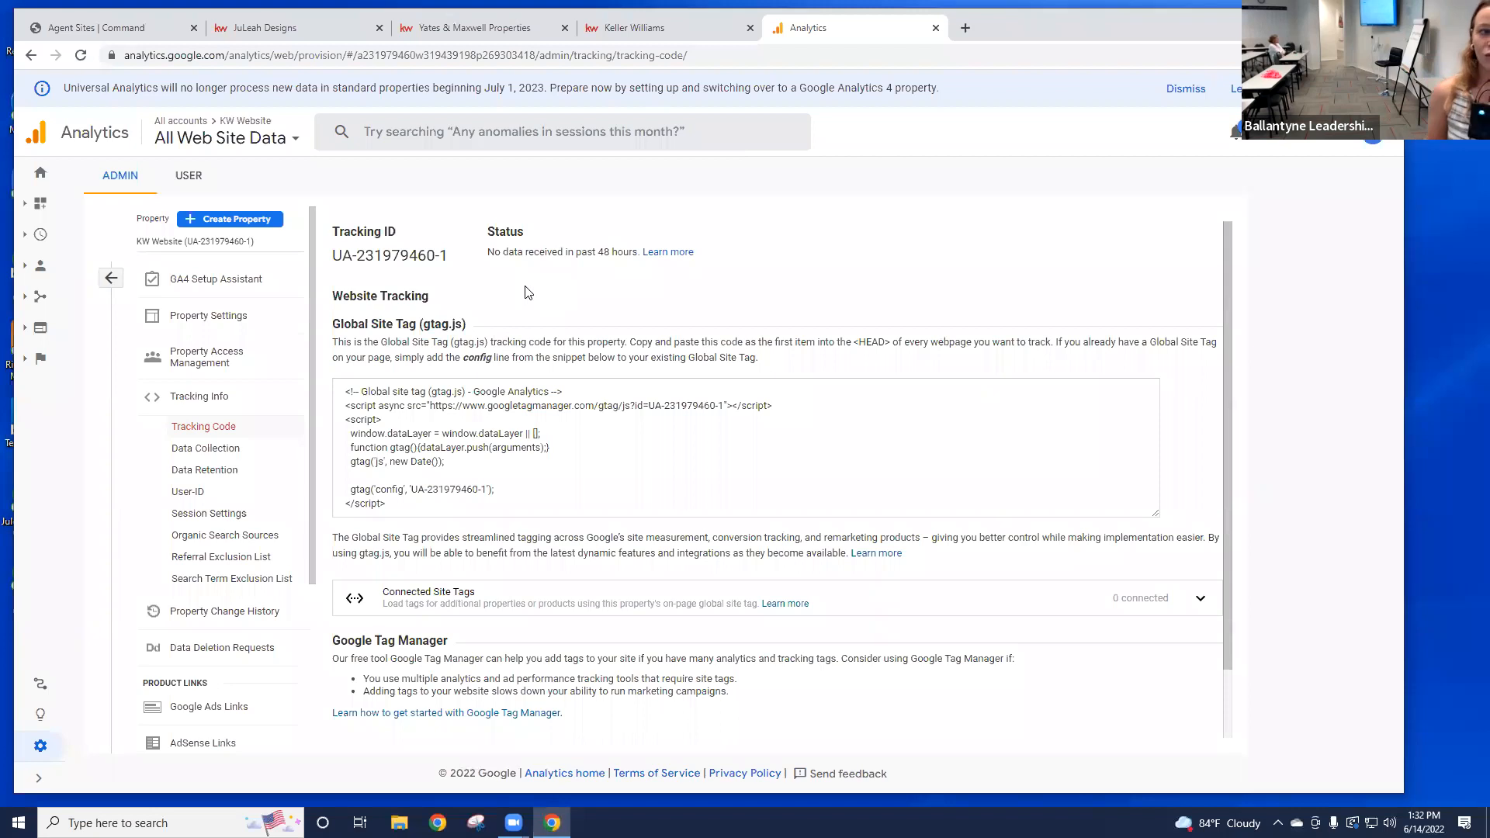
Step: Copy the new property's UA Tracking ID and return to the Agent Sites Command tab
left_click_drag(330, 227, 449, 260)
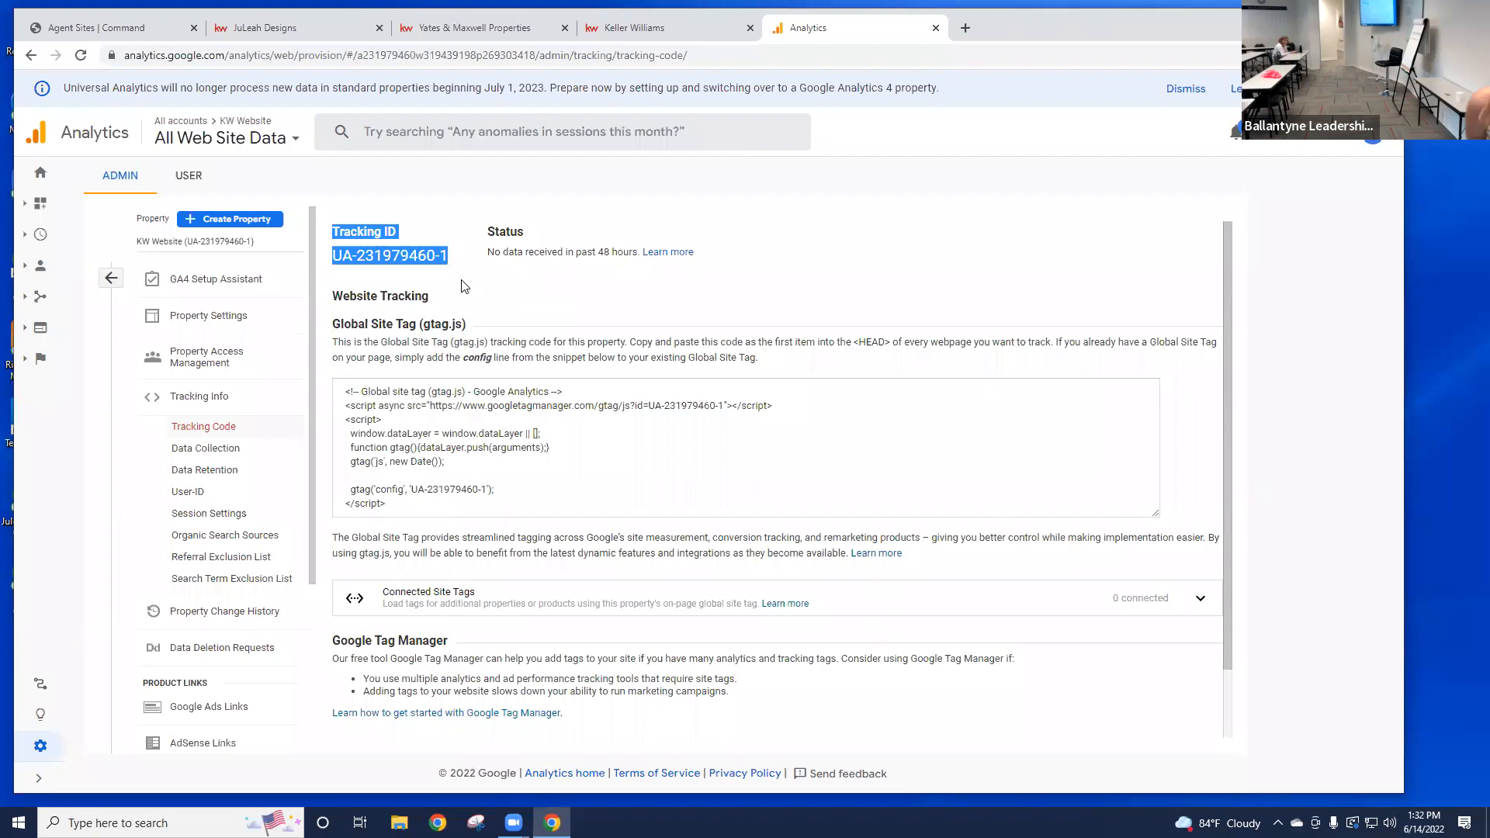
left_click(343, 252)
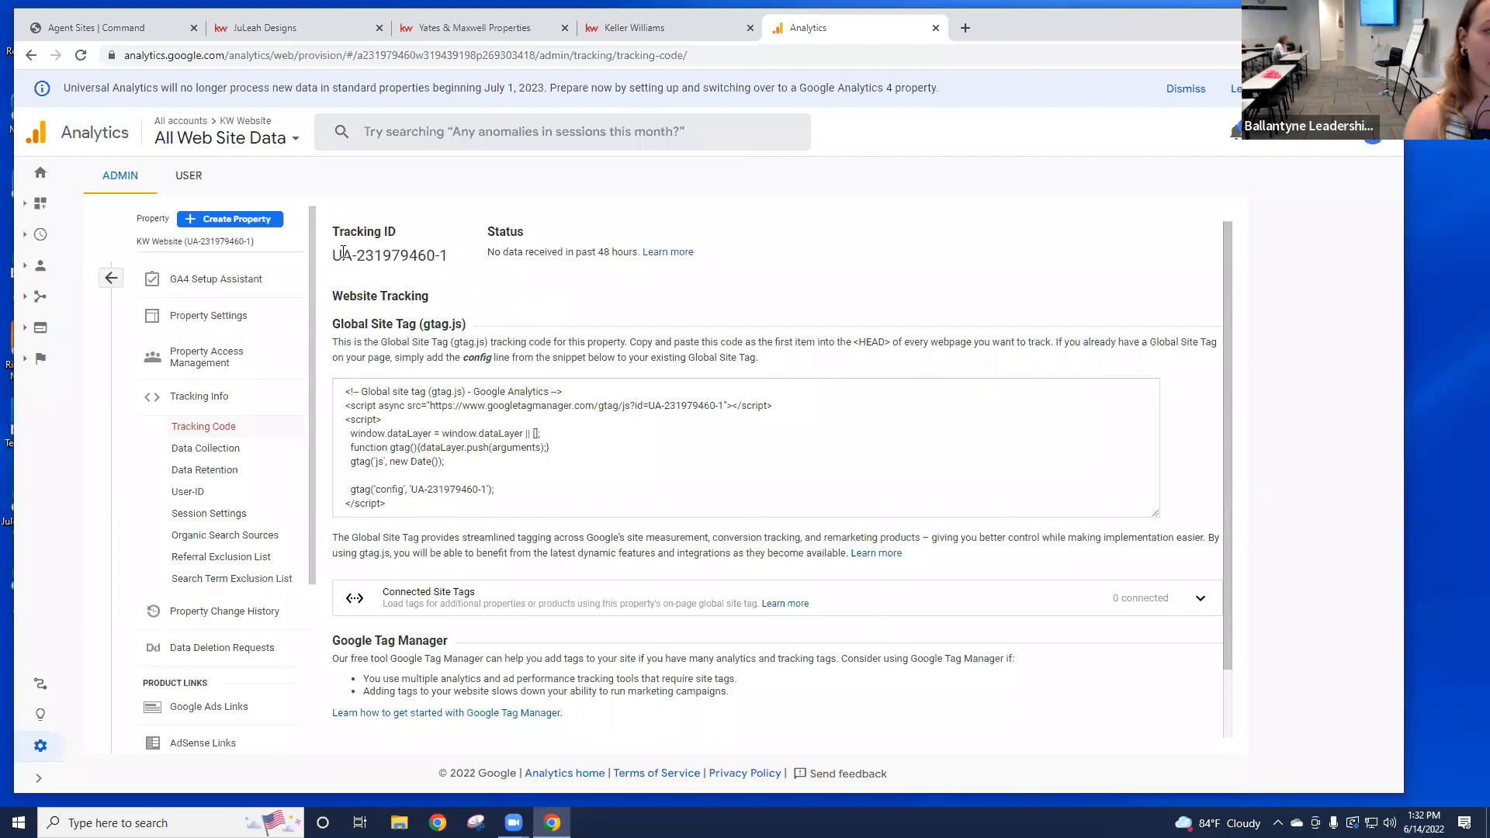
left_click_drag(449, 258, 336, 258)
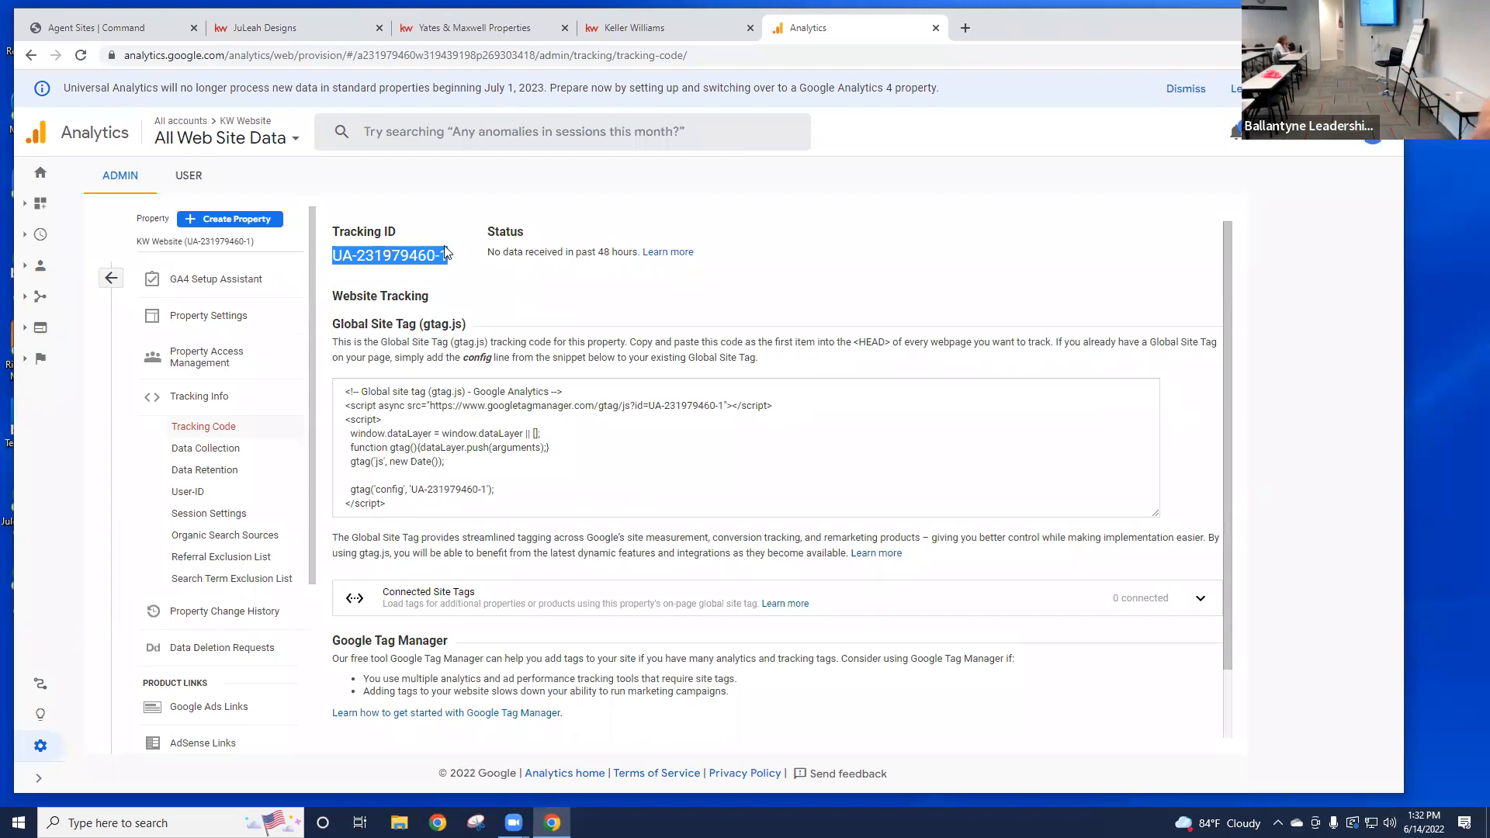
left_click(132, 31)
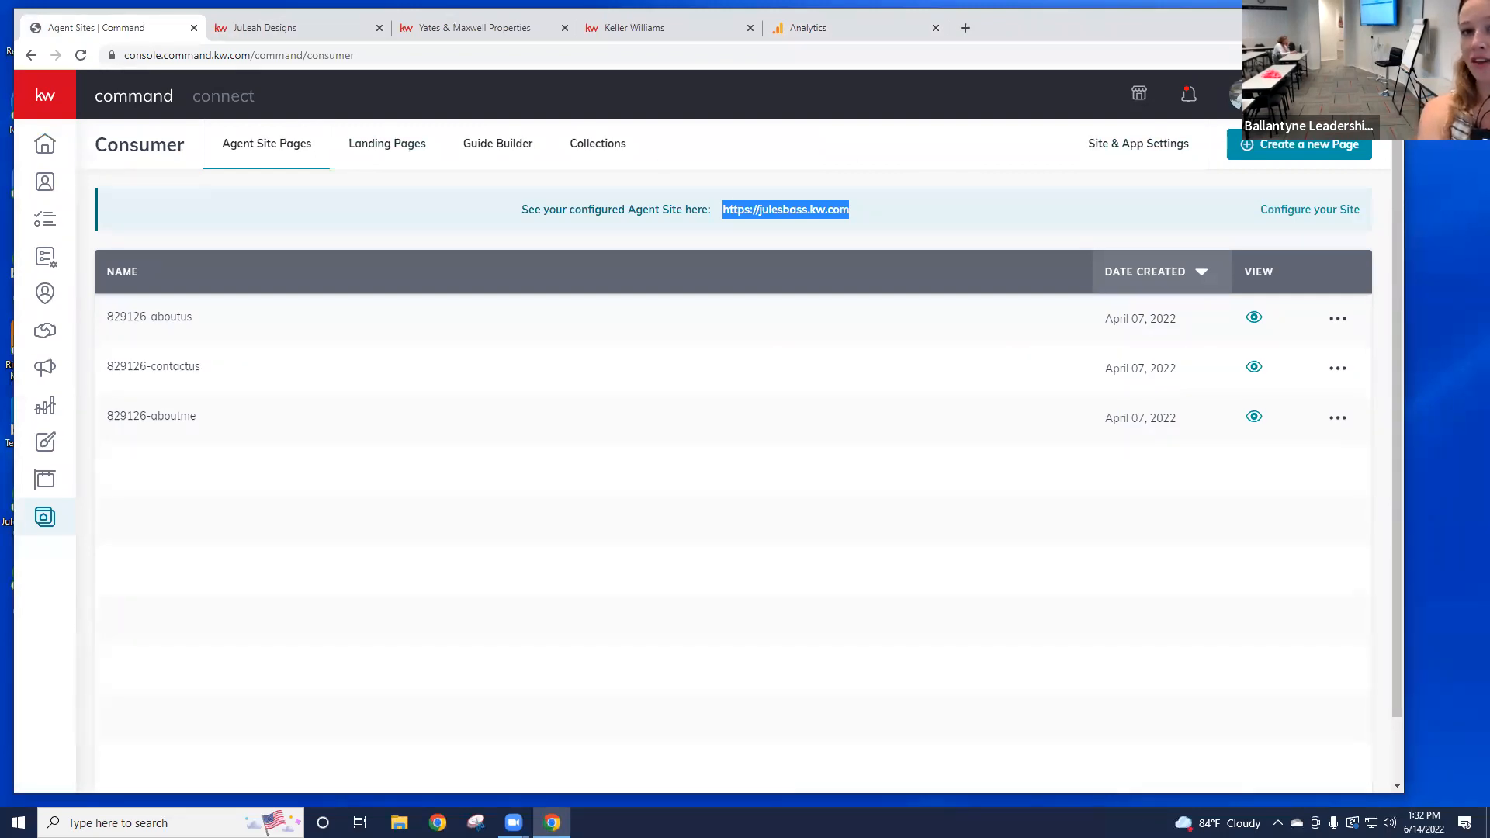
Step: Go to Settings > Connect Settings > Marketing Profile and select the Google Analytics Tracking ID field
left_click(1238, 94)
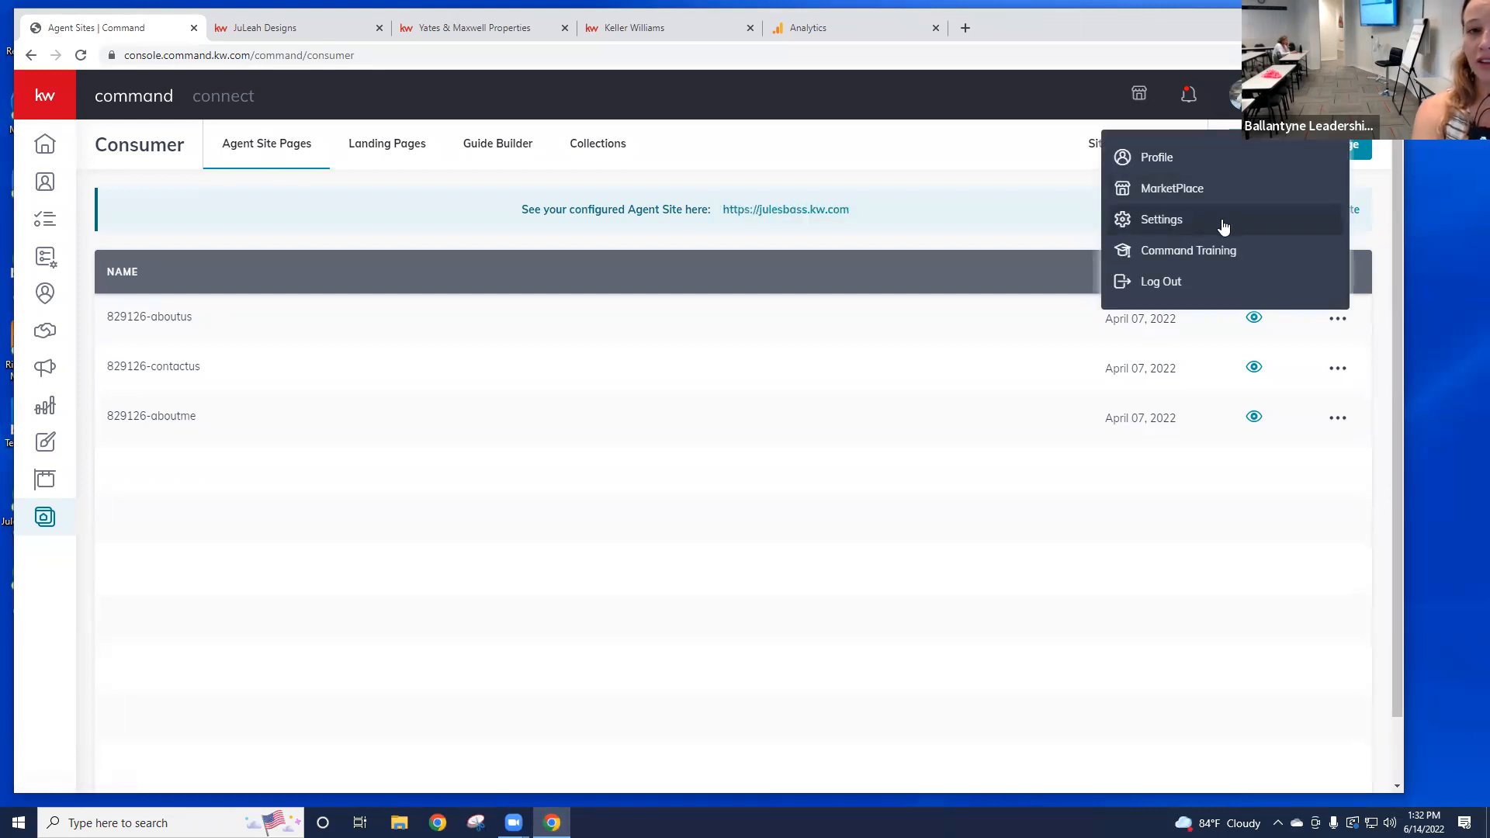
left_click(1149, 229)
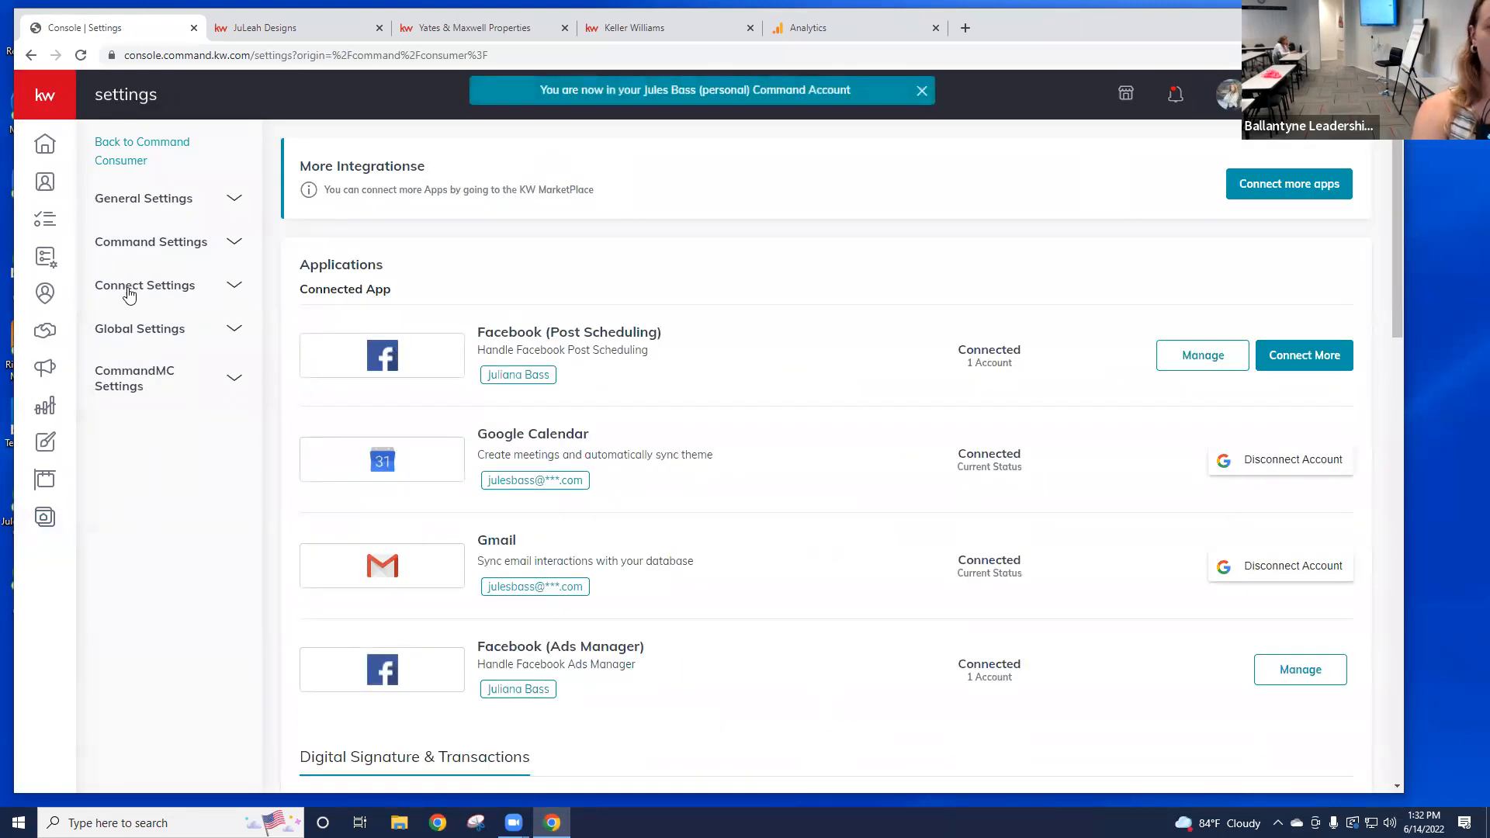
left_click(176, 292)
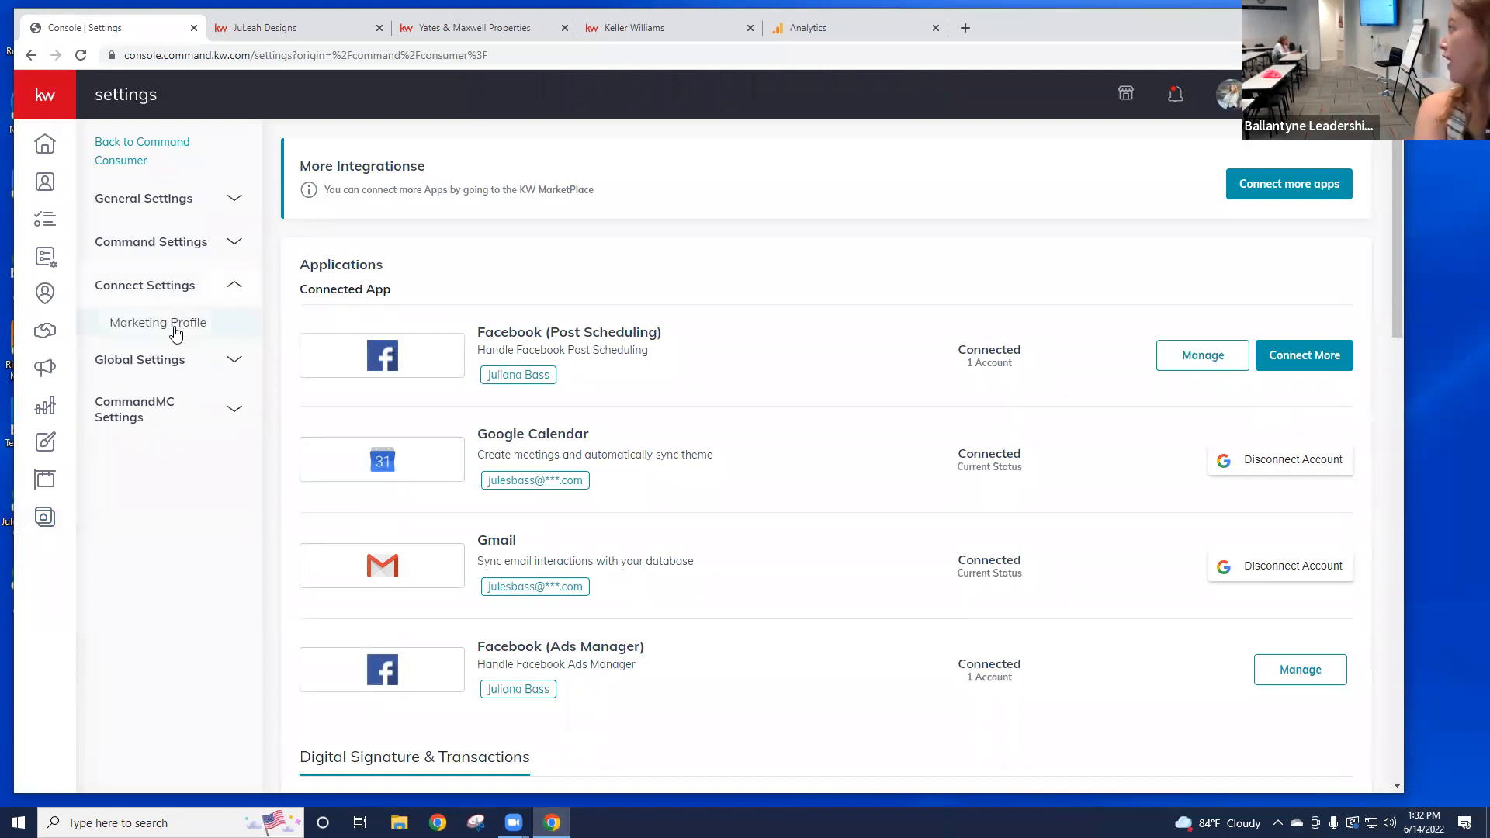
left_click(176, 330)
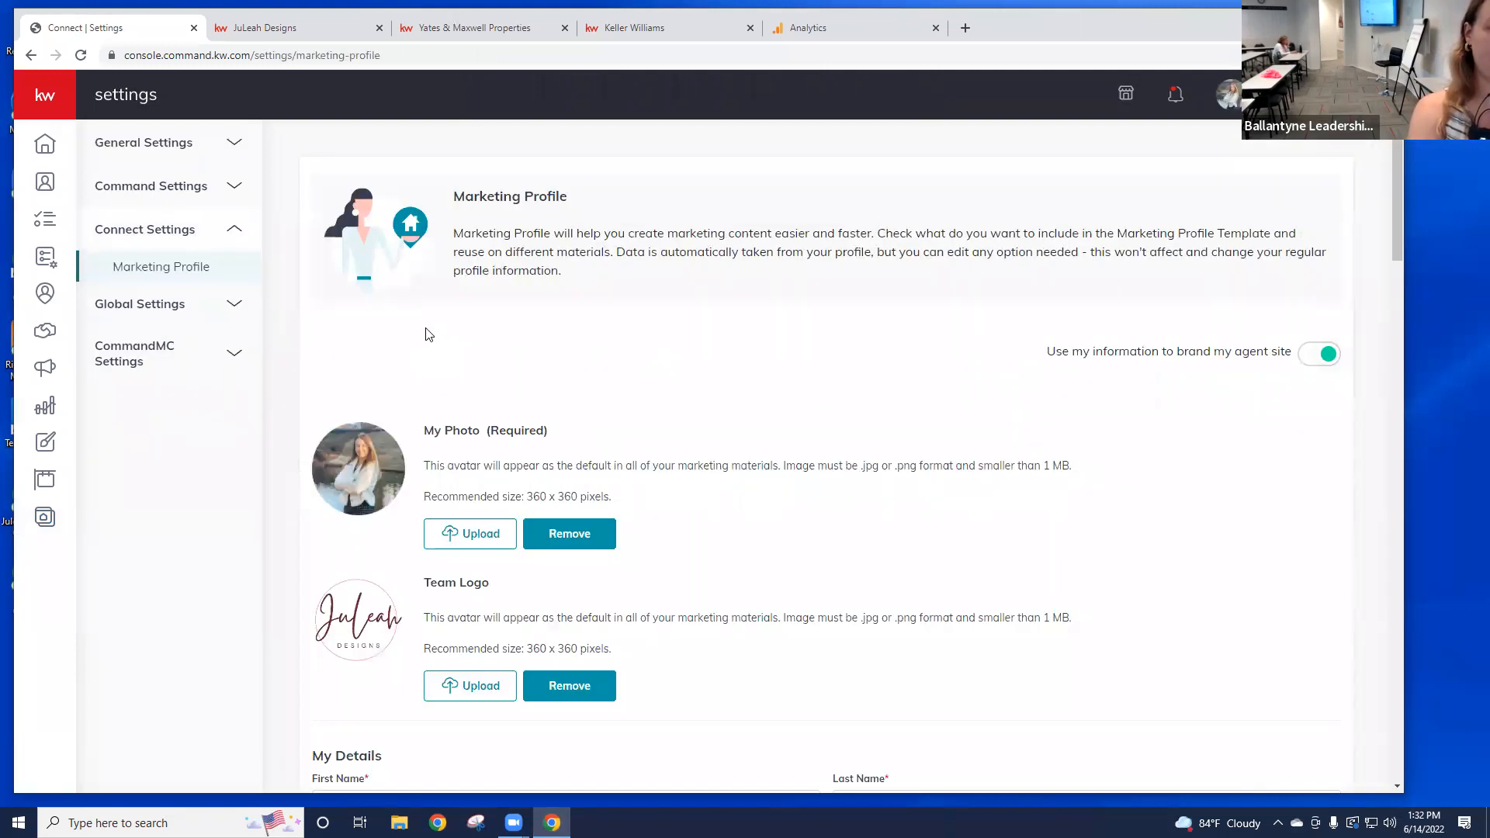
scroll(552, 293, "down", 6)
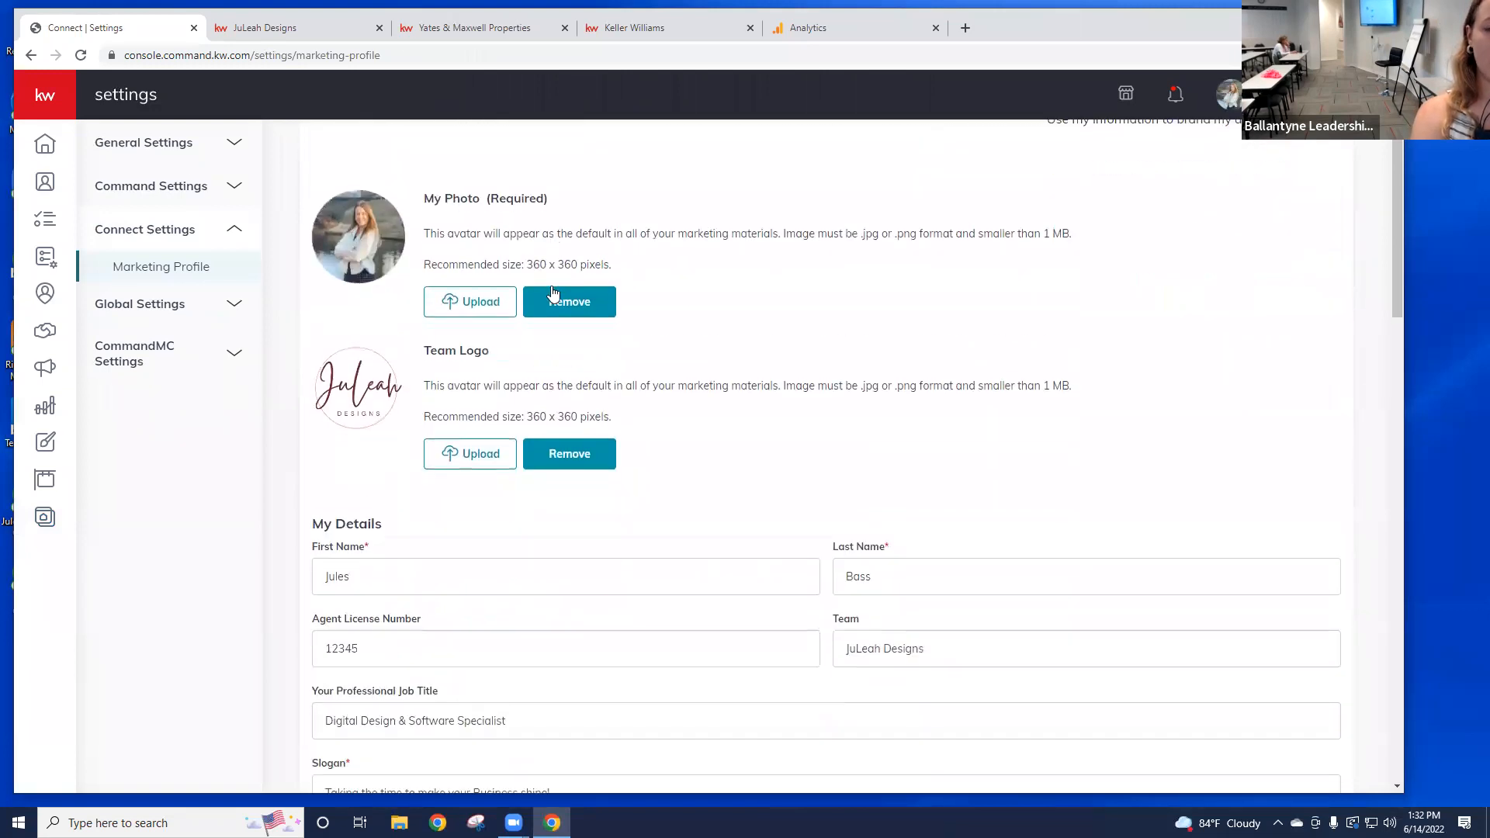
scroll(725, 725, "down", 20)
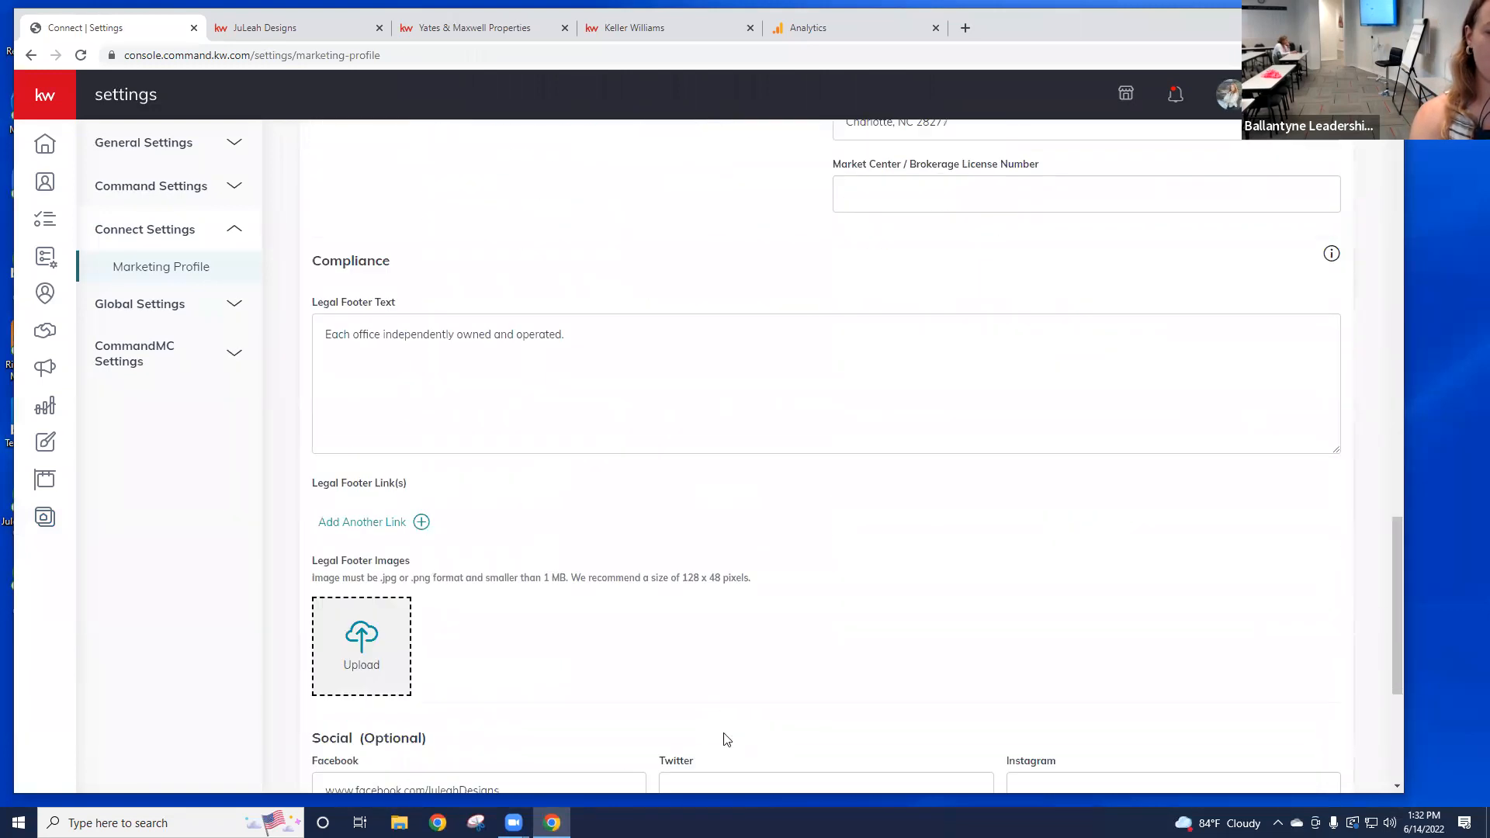
left_click(472, 657)
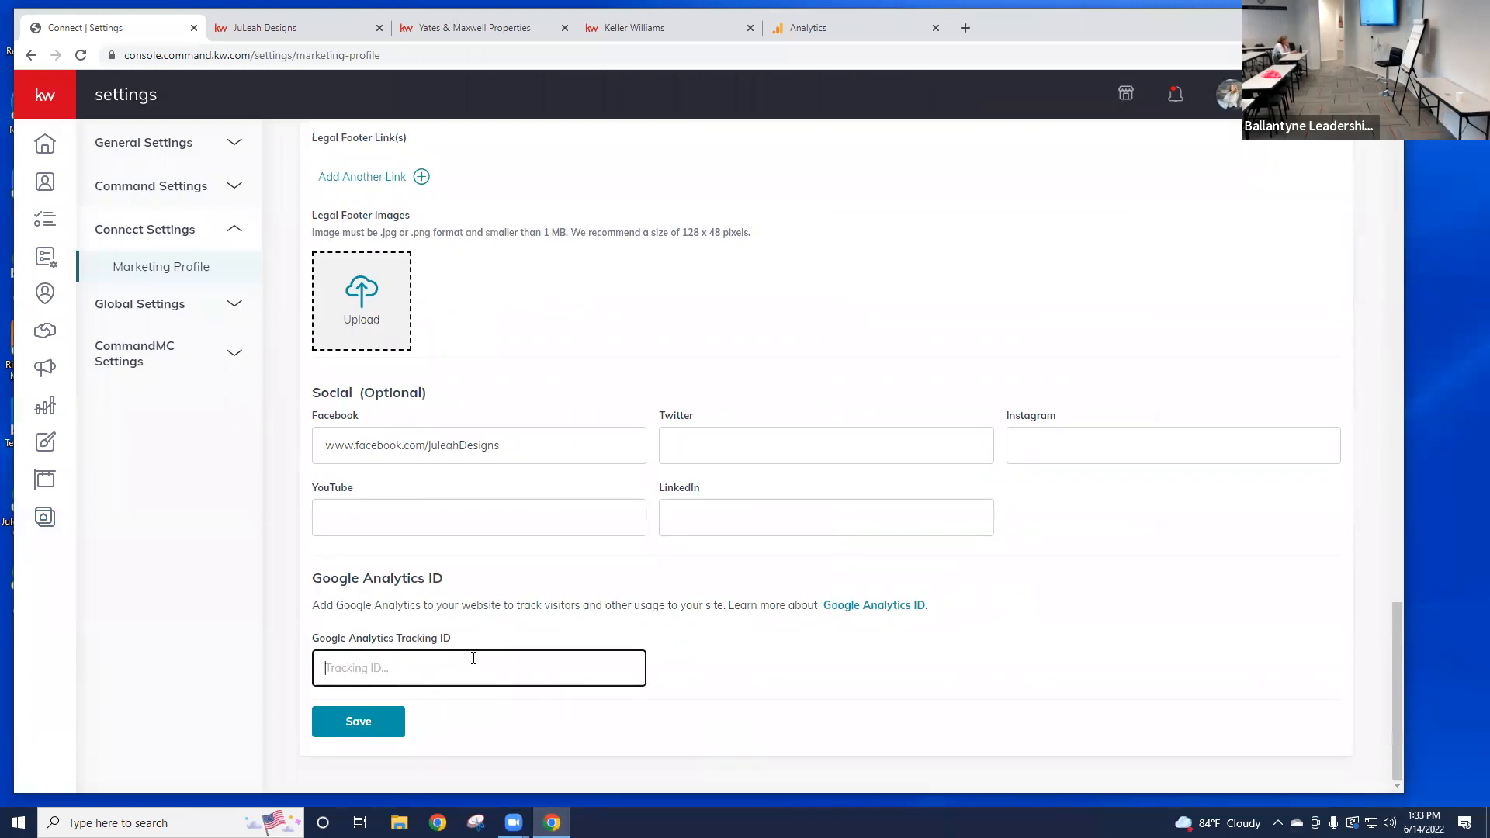
Step: Paste the UA Tracking ID into the Marketing Profile, save it and dismiss the confirmation
key("ctrl+v")
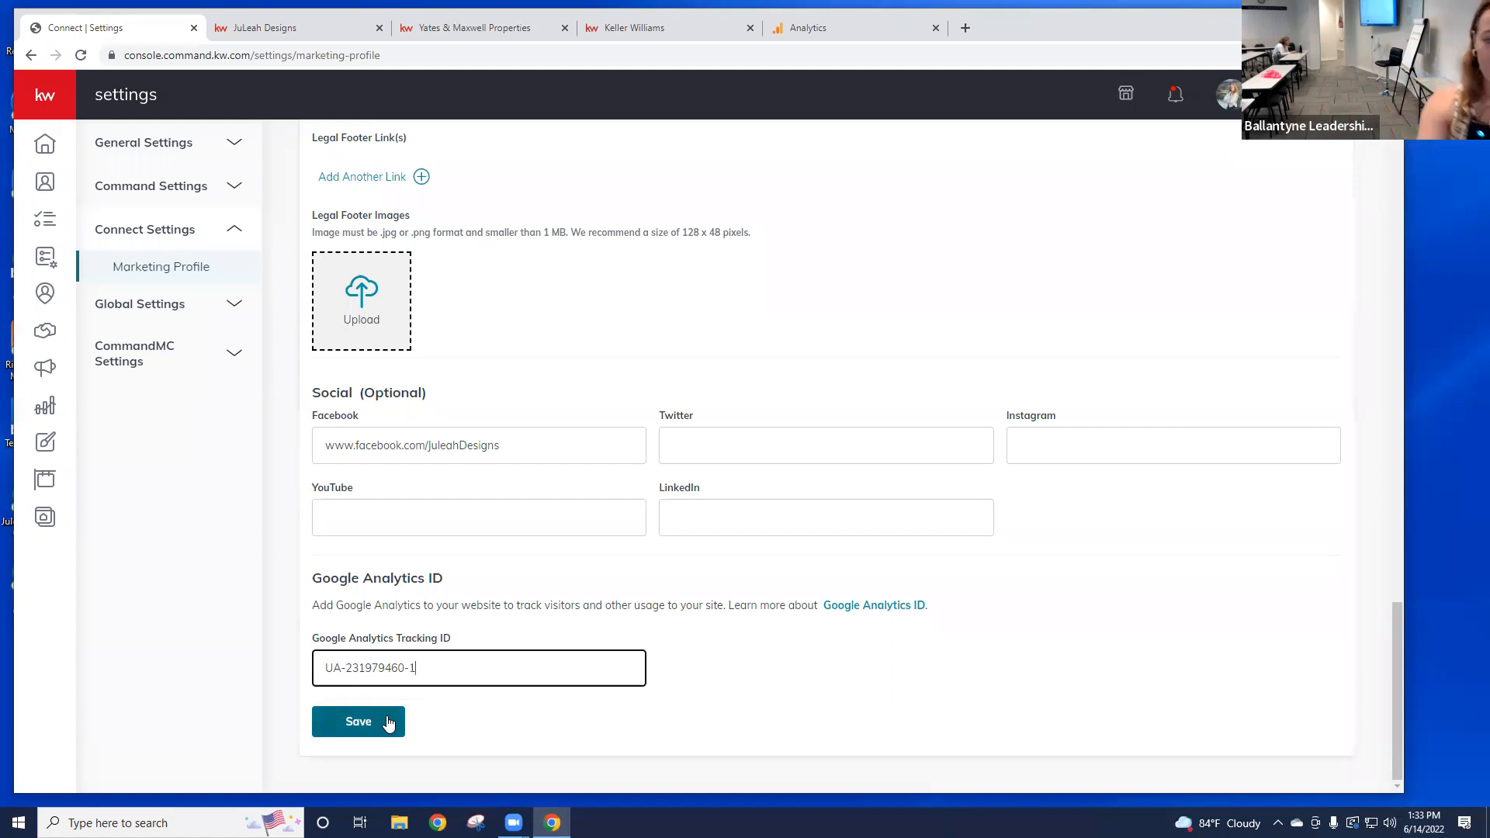
left_click(359, 722)
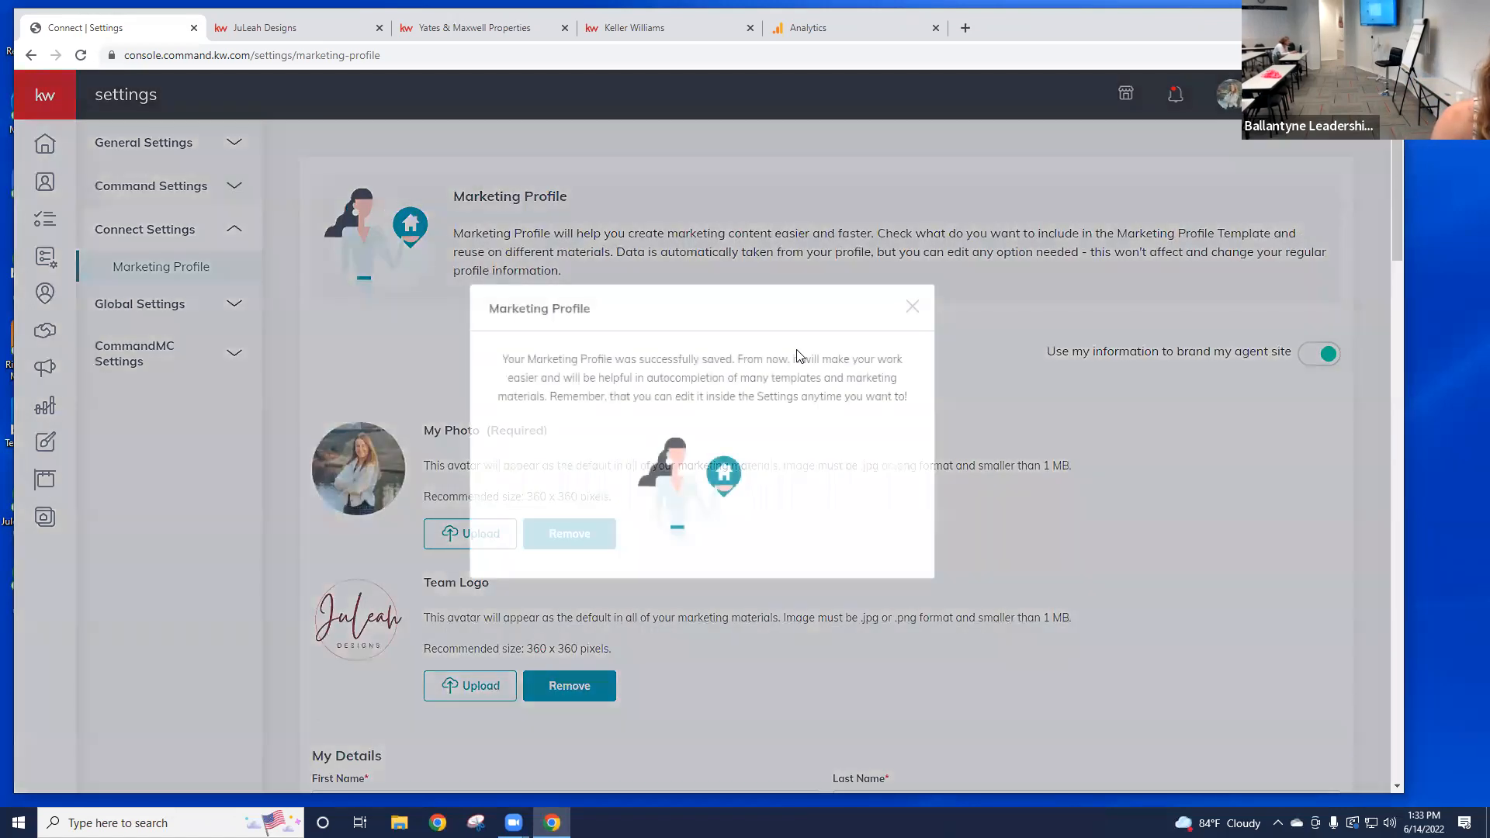
left_click(910, 306)
Step: Scroll the saved Marketing Profile and expand the left navigation using the kw logo
scroll(892, 300, "down", 20)
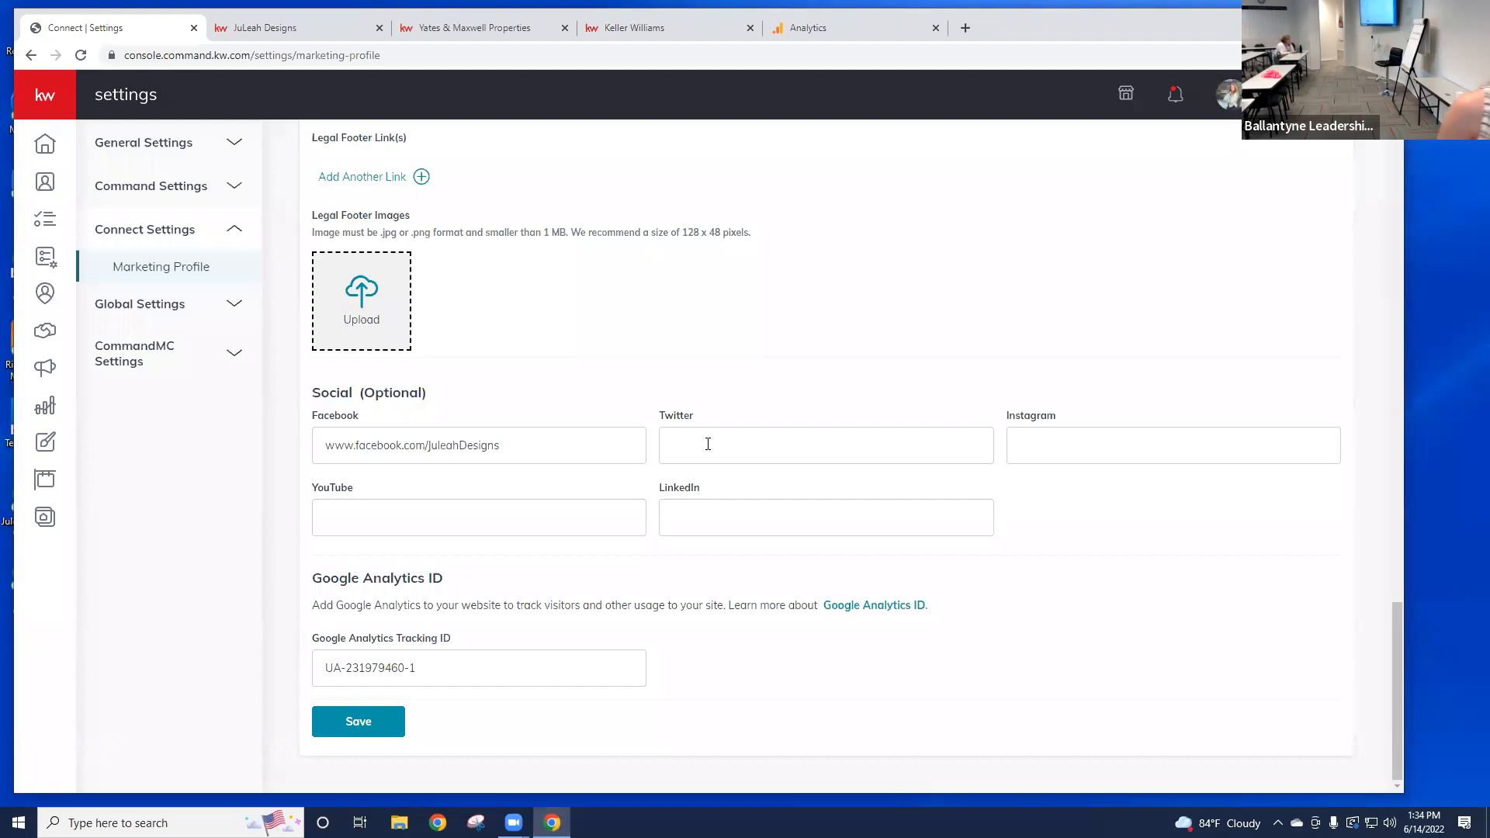
left_click(54, 114)
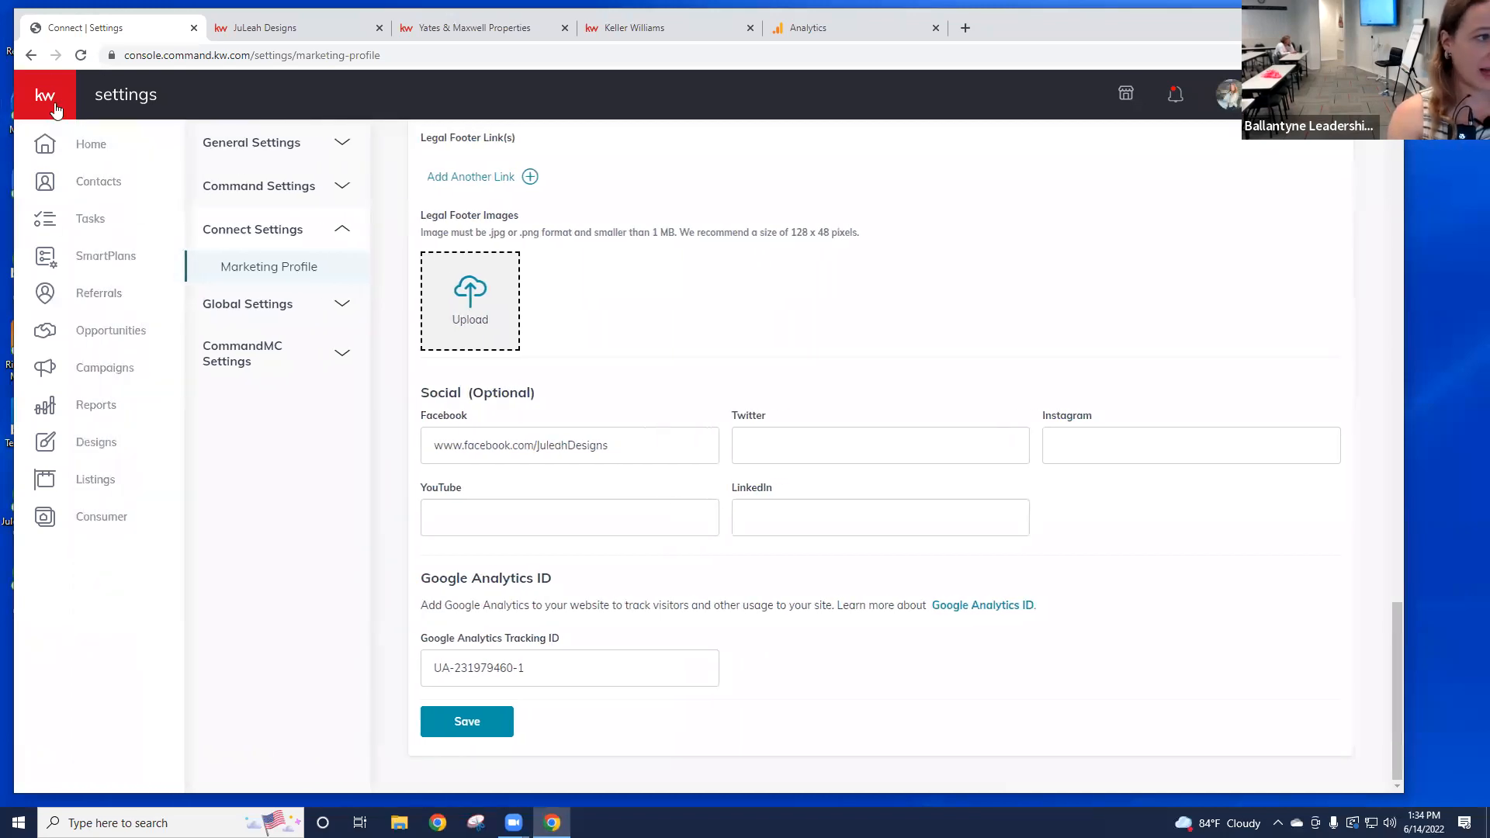
Step: View the Consumer agent site pages list, then switch to the Yates & Maxwell Properties website
left_click(109, 520)
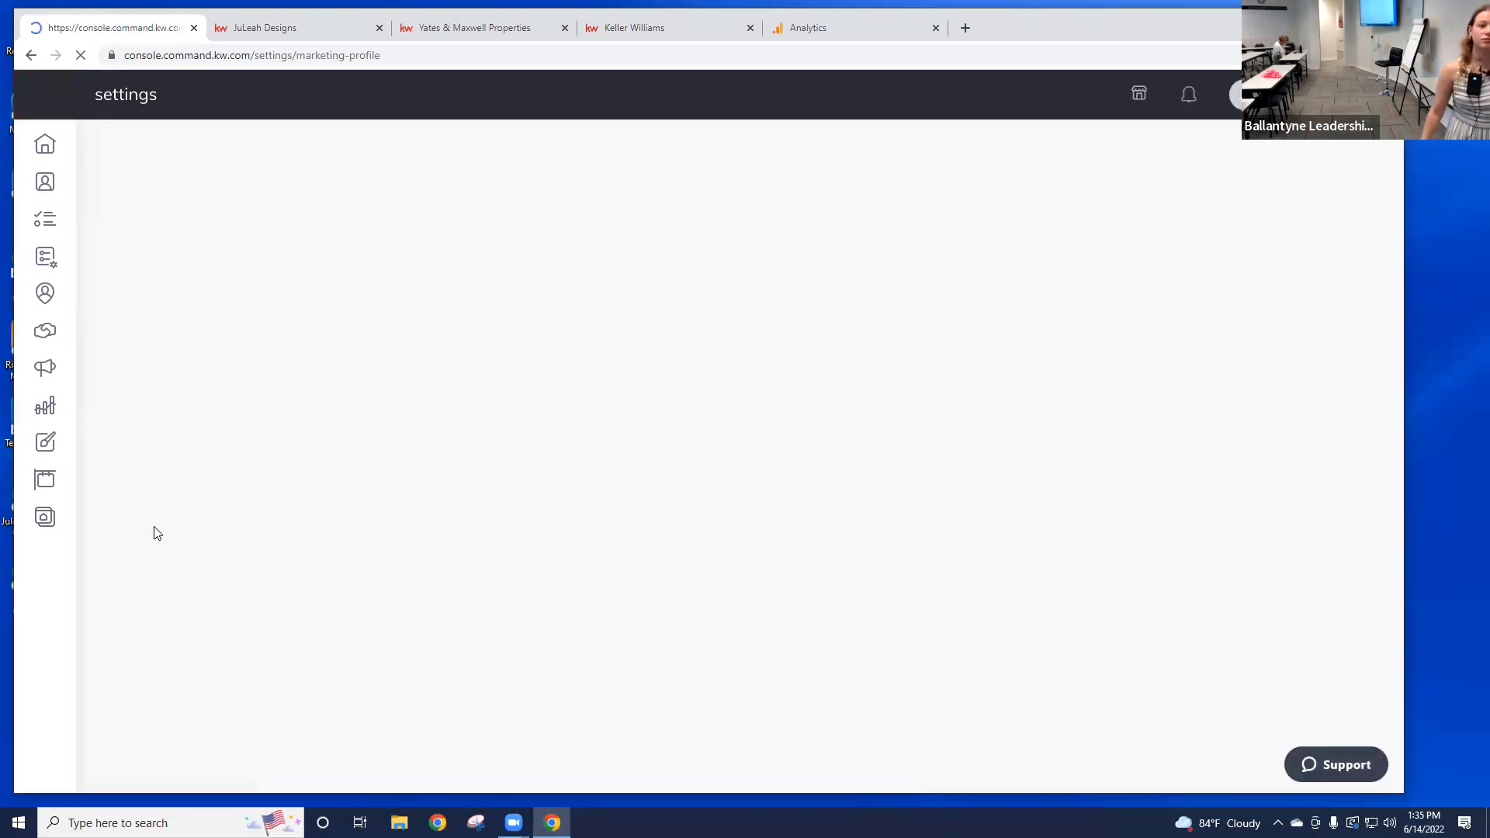
left_click(39, 530)
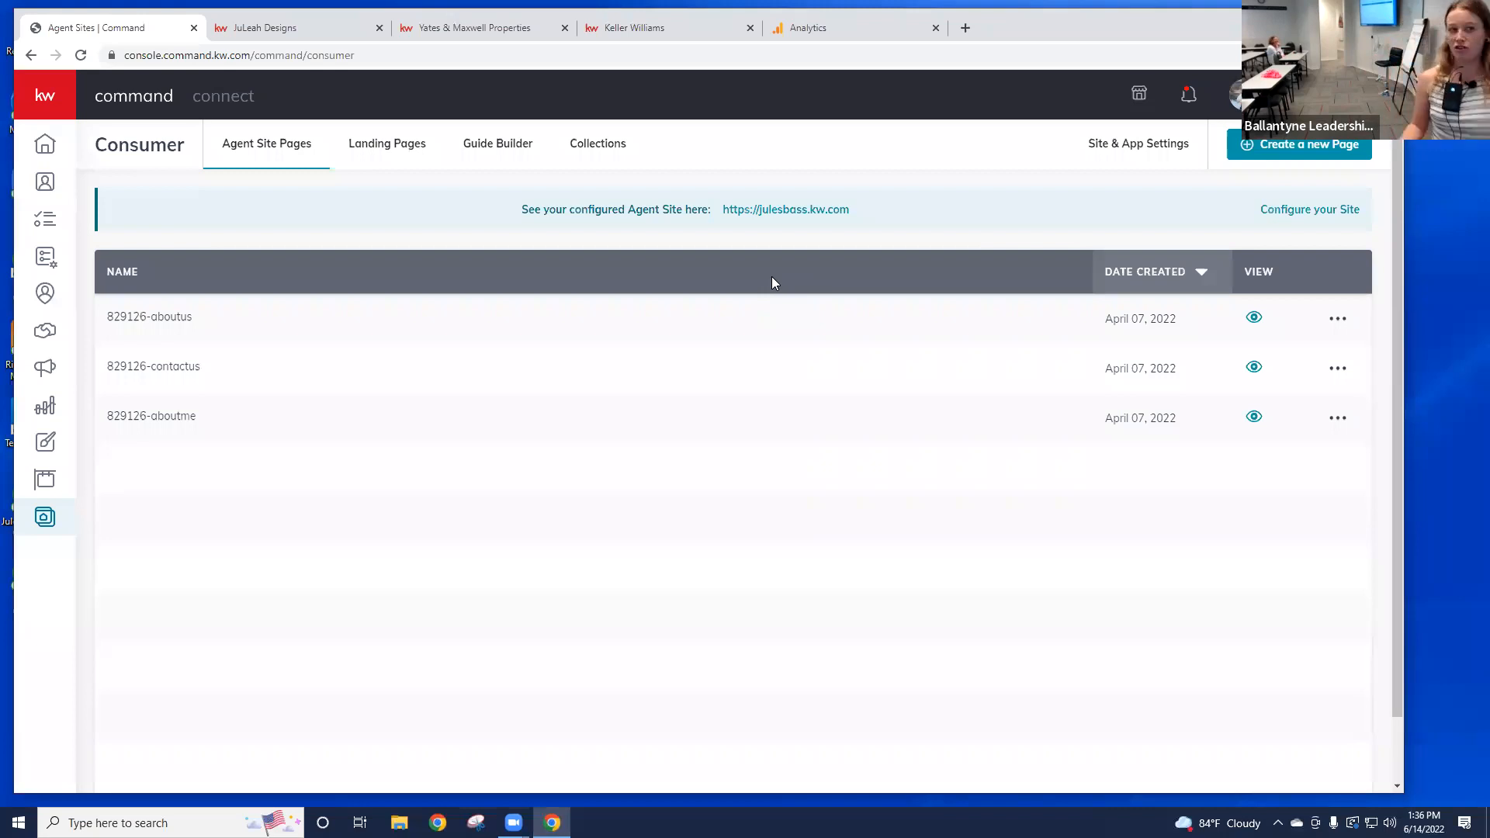
left_click(498, 33)
Step: Open the Local School Search page from the site menu, dismissing the location prompts
left_click(332, 79)
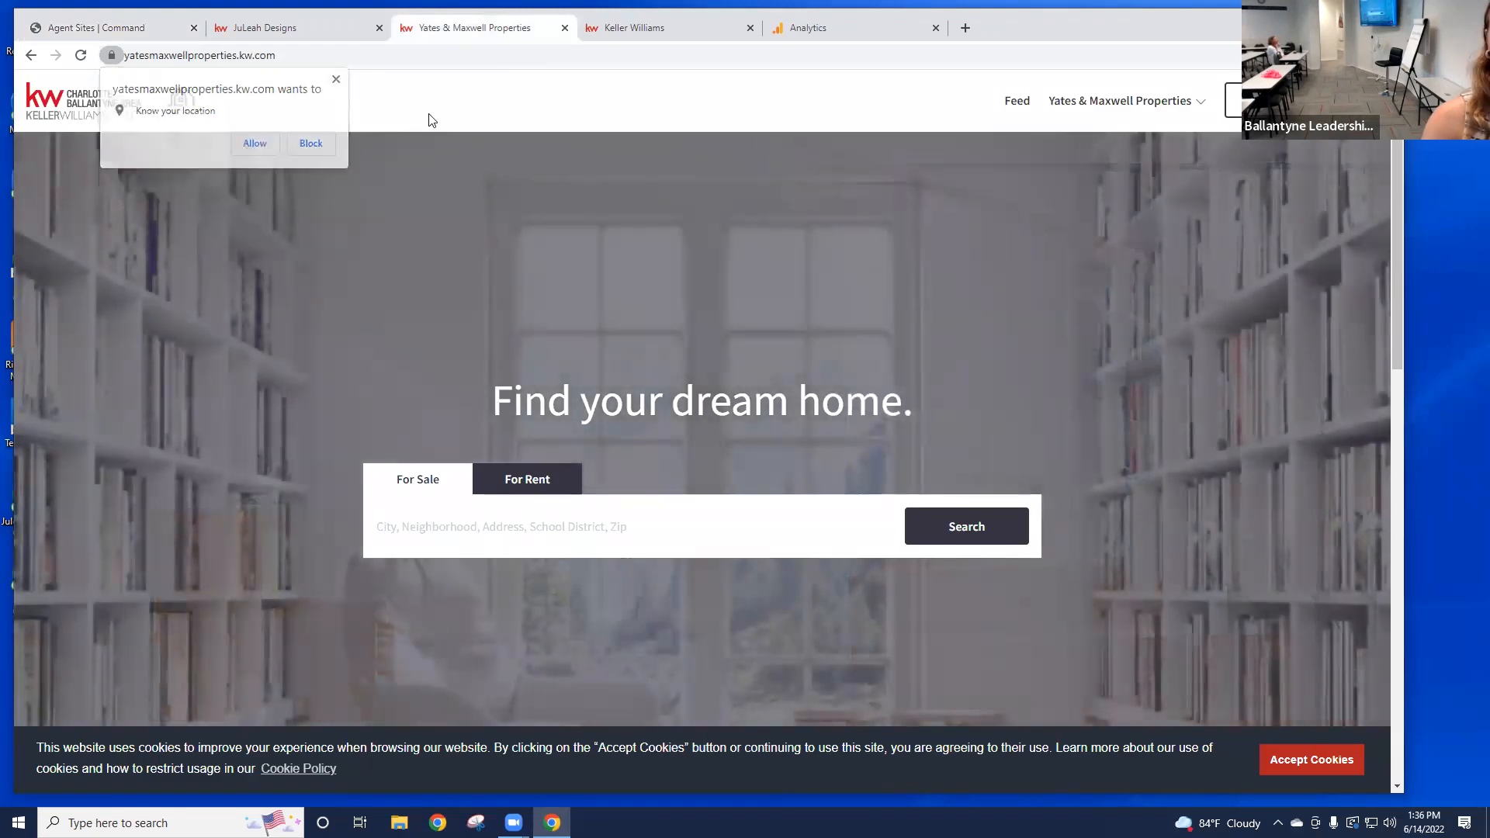
left_click(1163, 108)
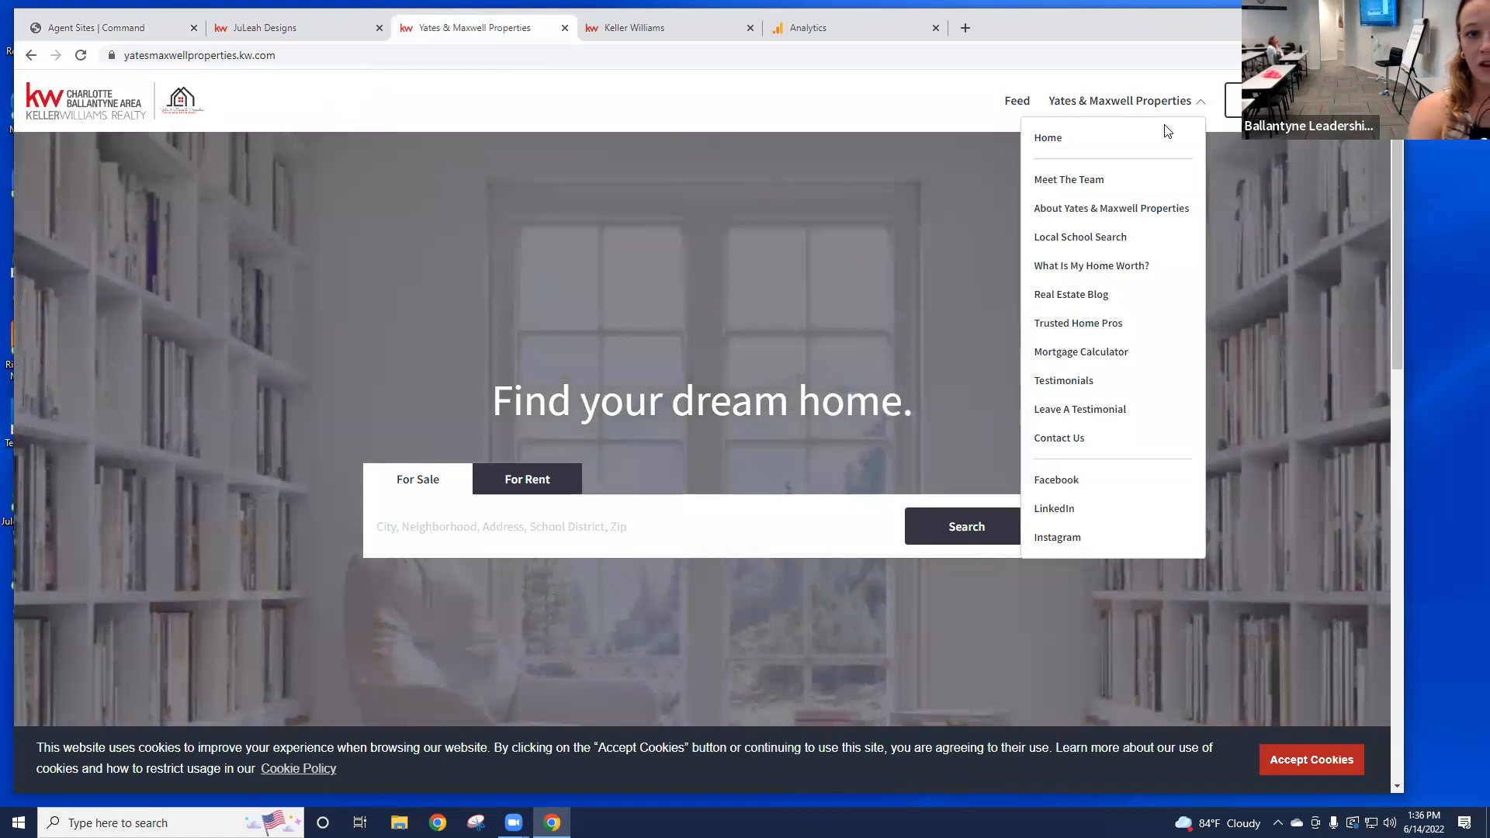
left_click(1069, 239)
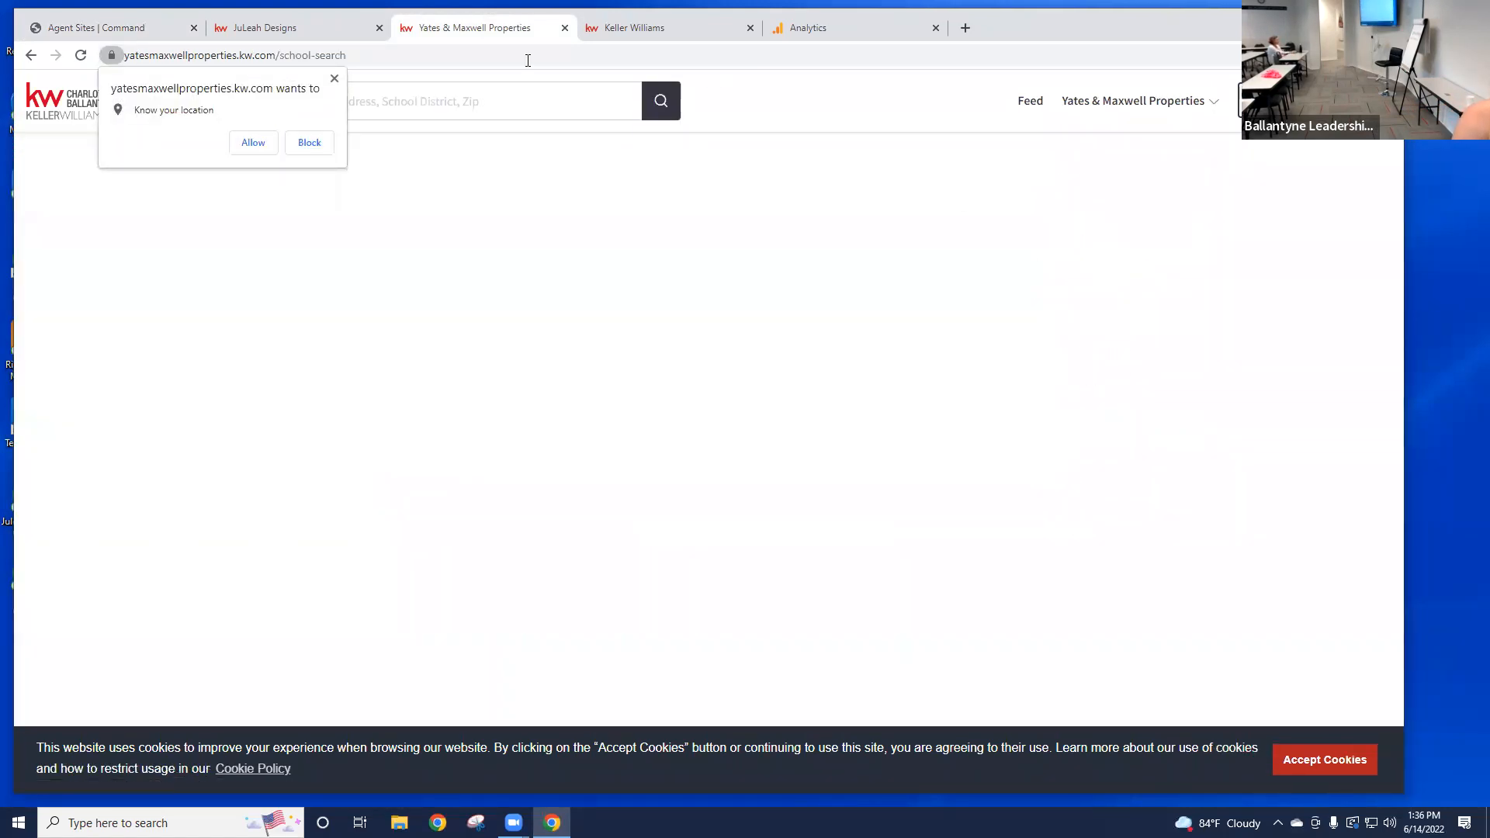
left_click(253, 143)
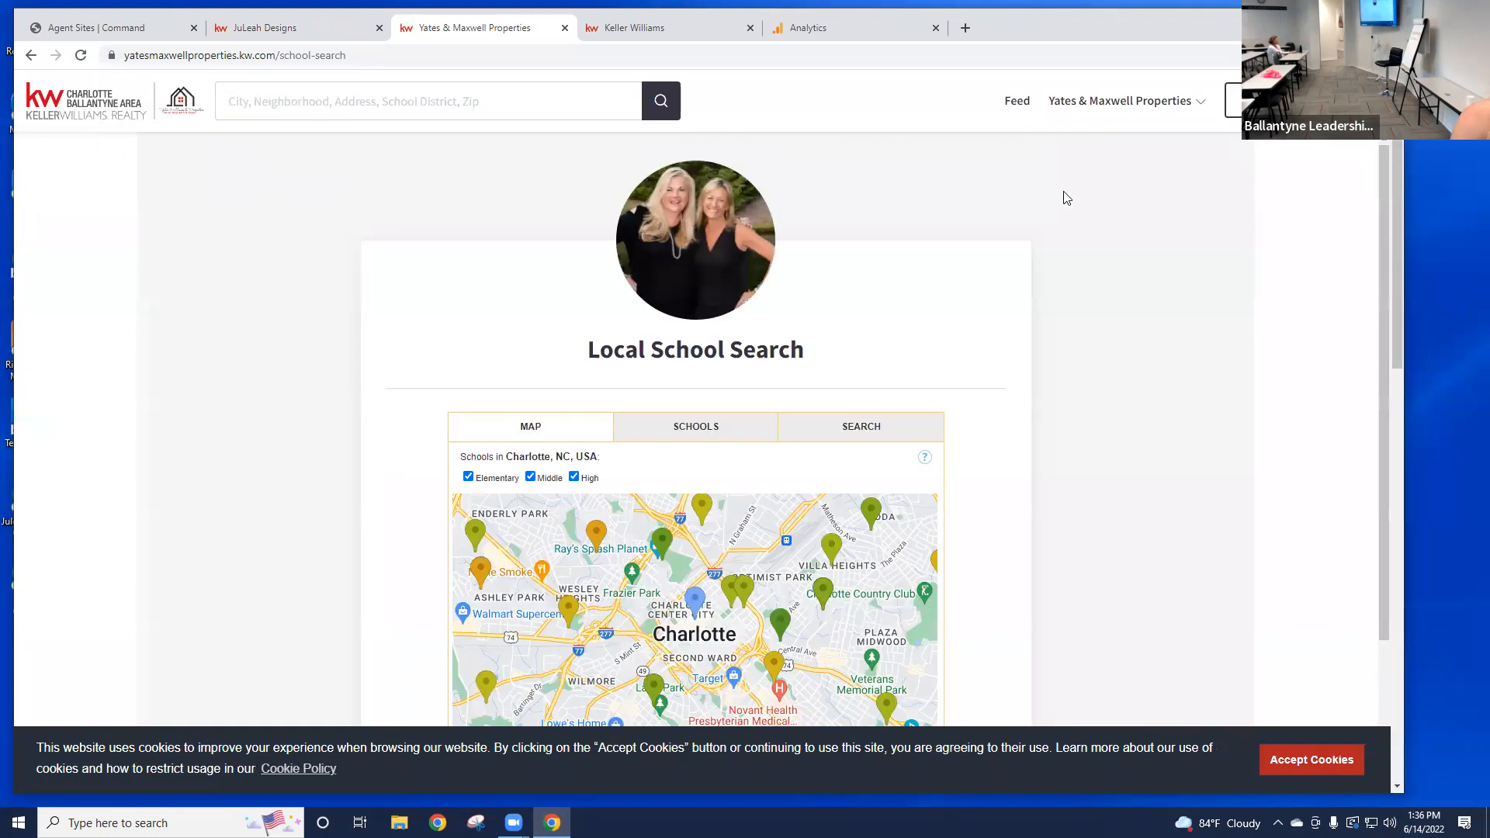
scroll(1072, 201, "down", 1)
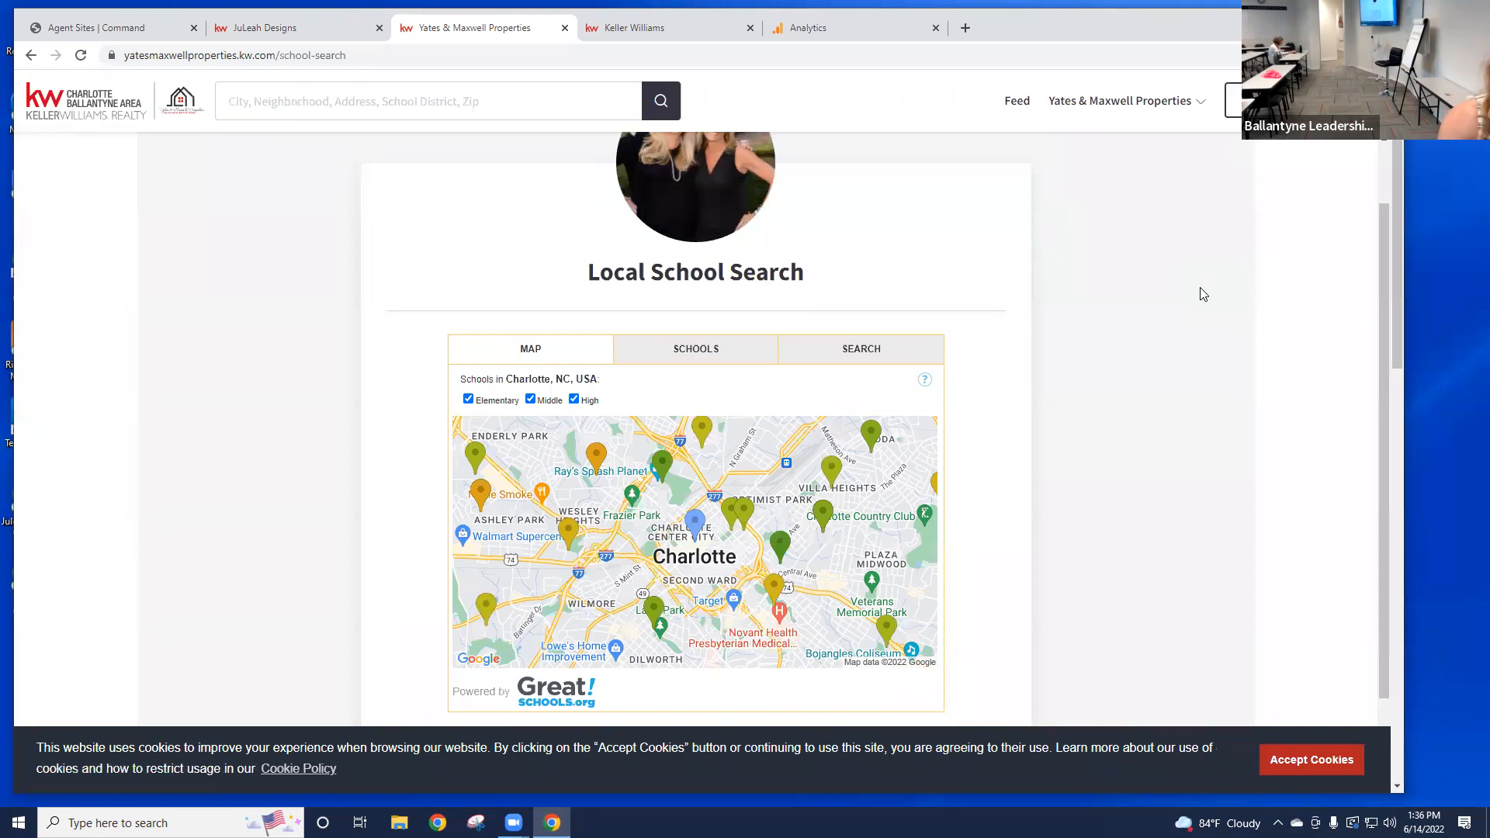
scroll(1203, 295, "down", 1)
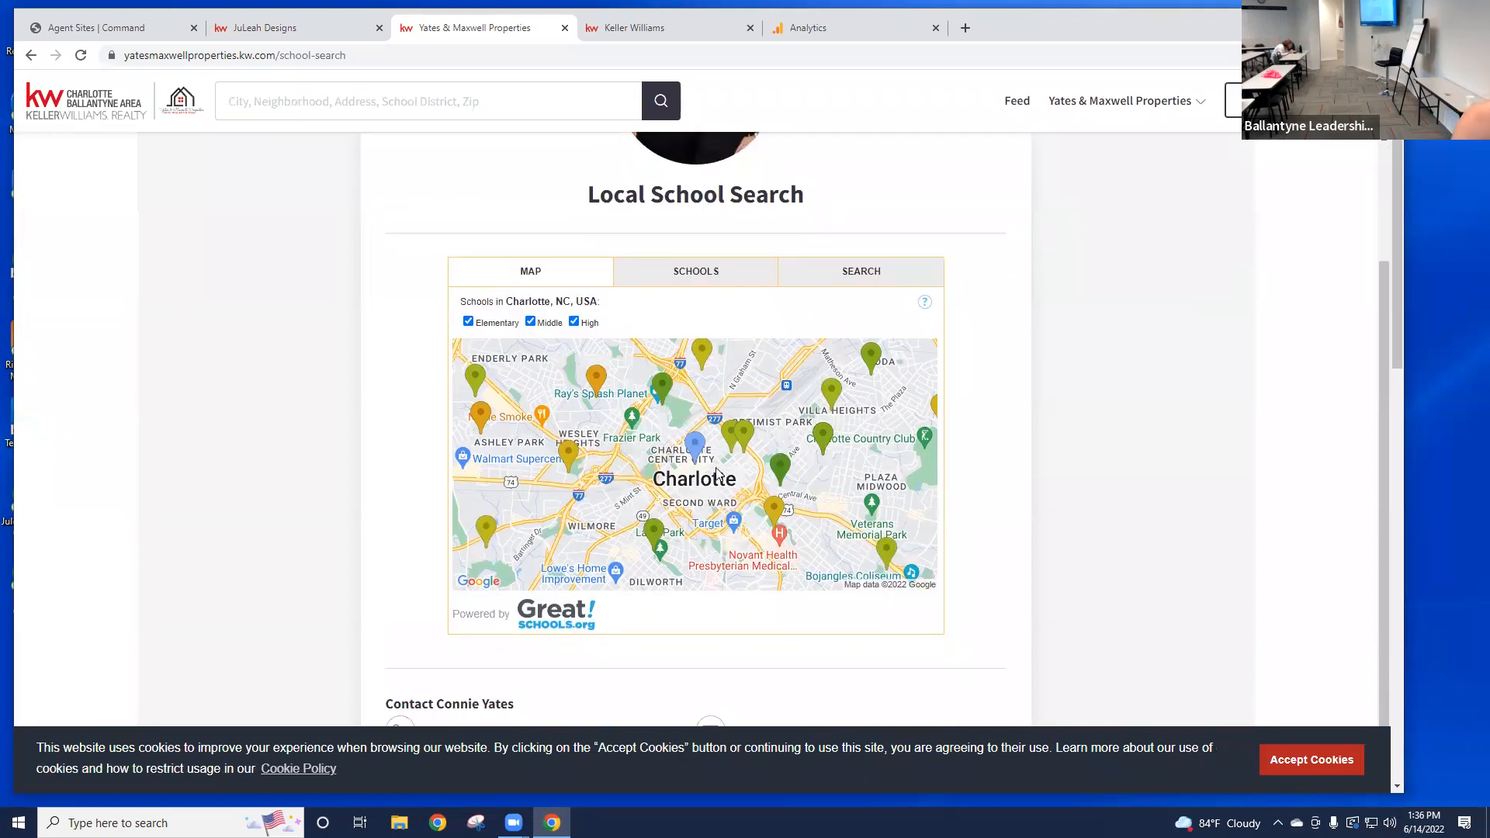
Step: View the Schools list and Find Schools search, then open What's My Home Worth?
left_click(734, 279)
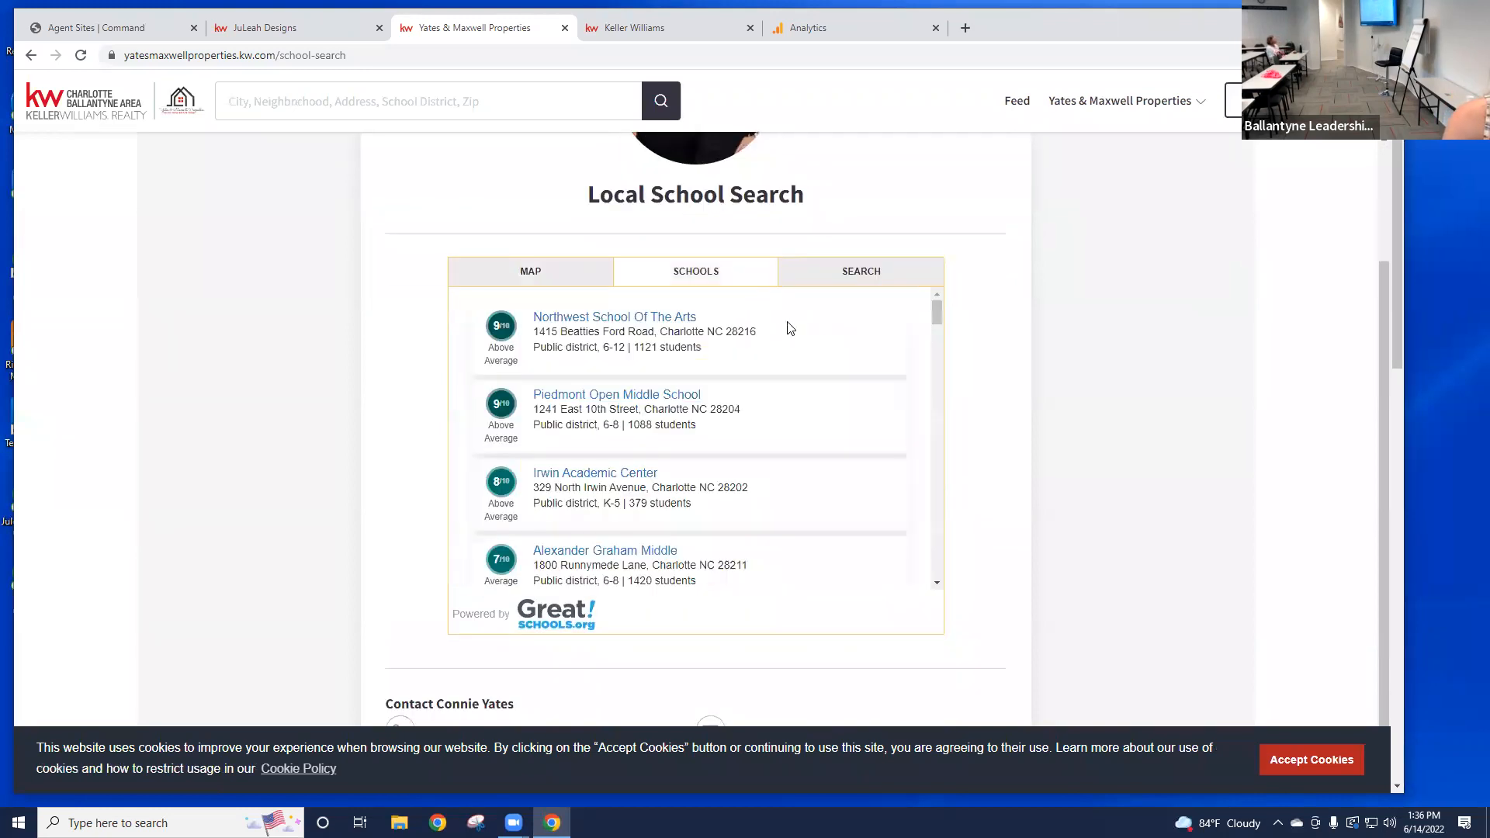
left_click(889, 268)
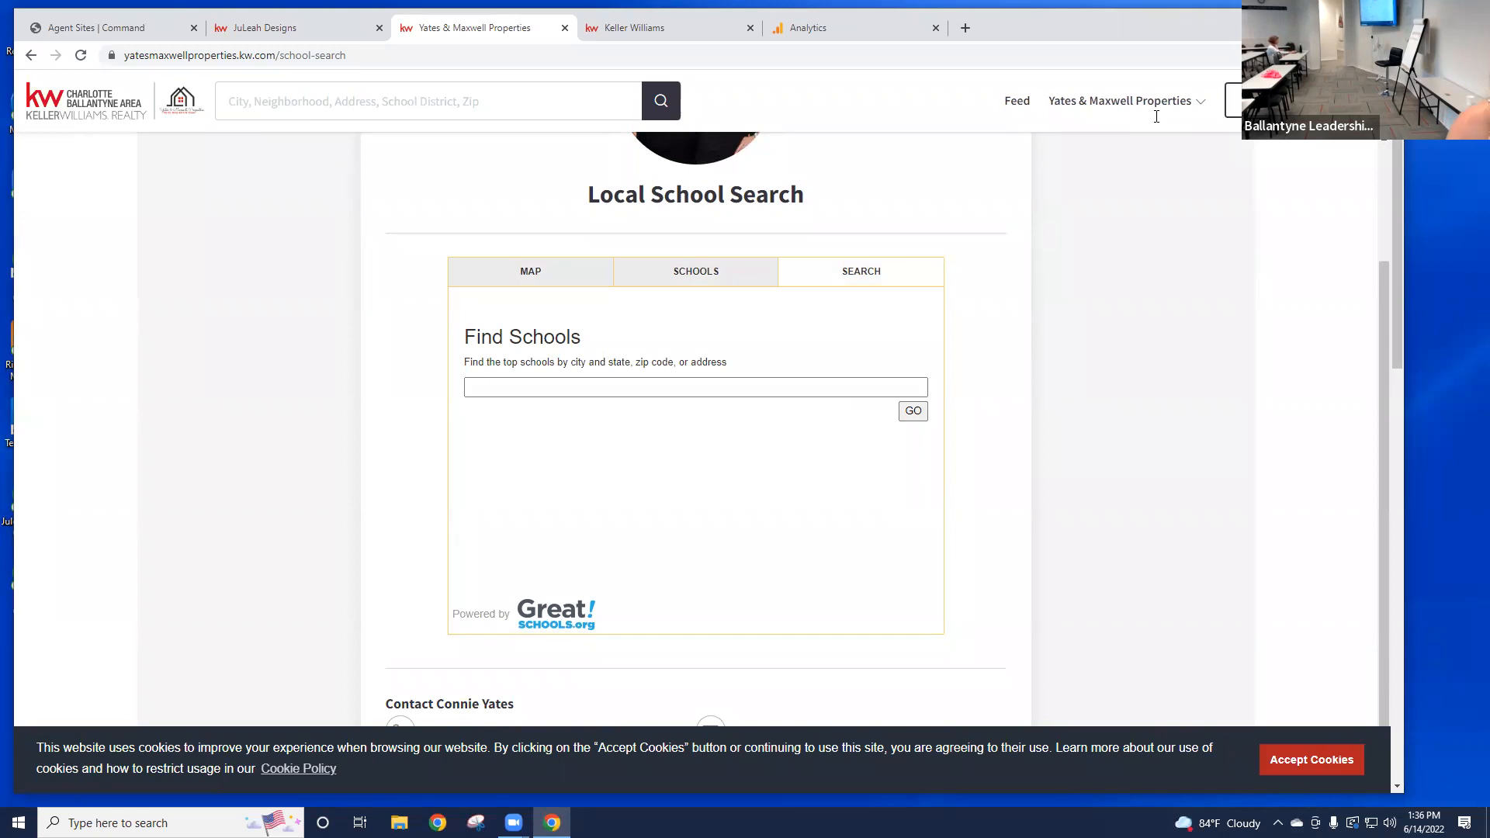
left_click(1140, 105)
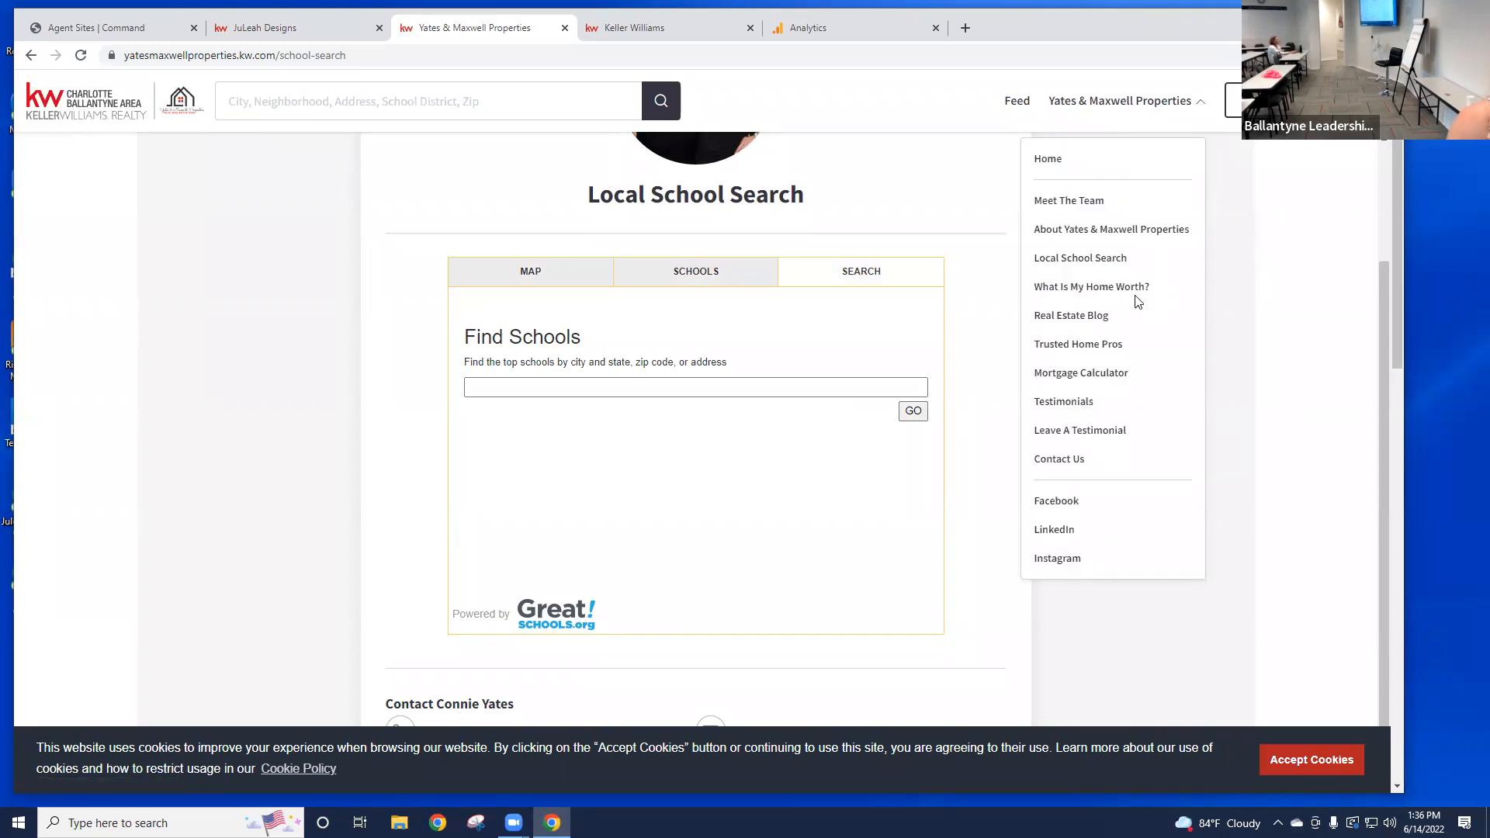
left_click(1112, 295)
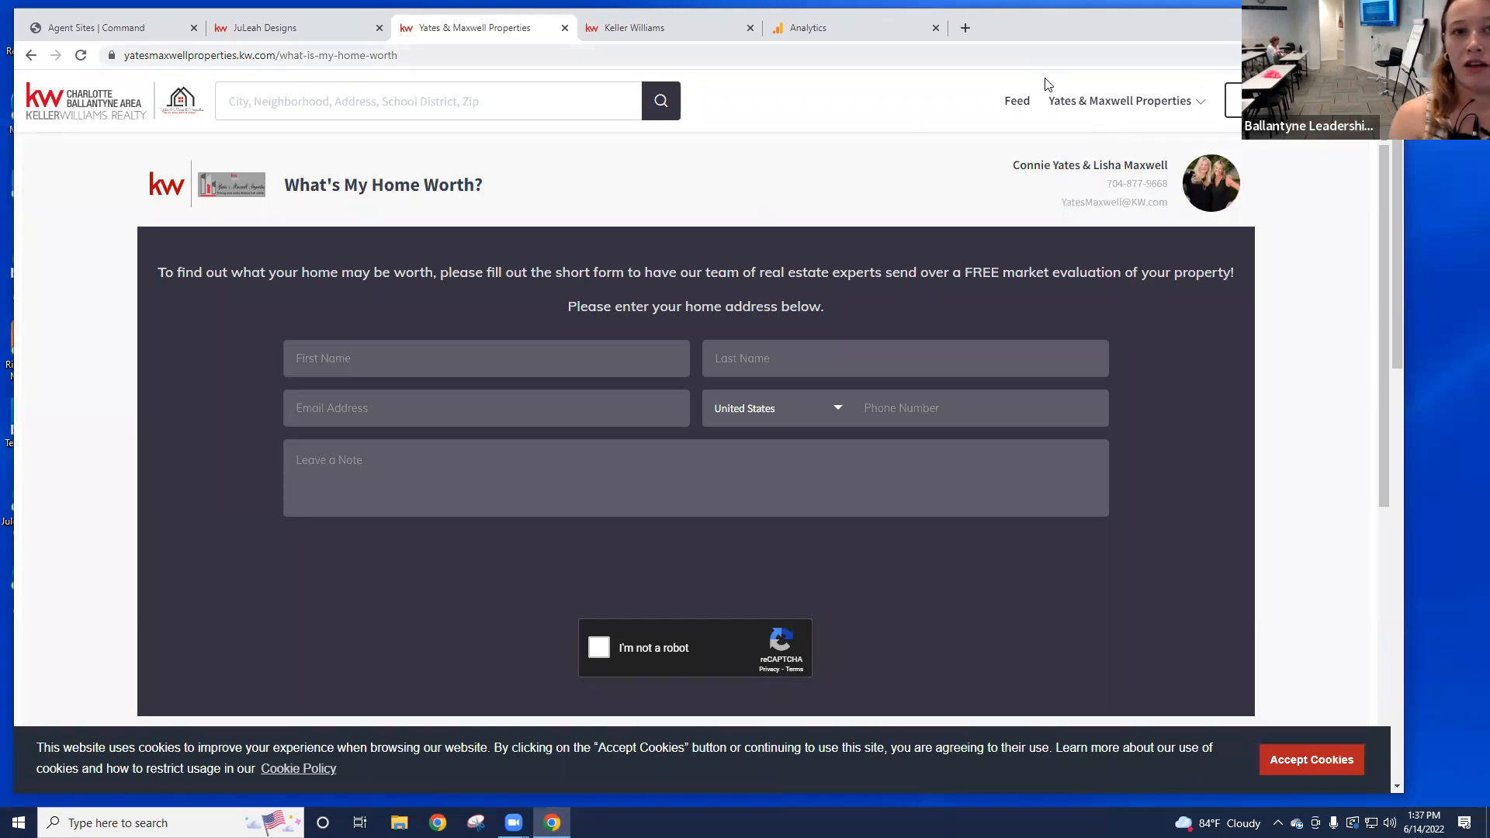
Step: Choose Real Estate Blog from the Yates & Maxwell Properties navigation menu
left_click(1078, 105)
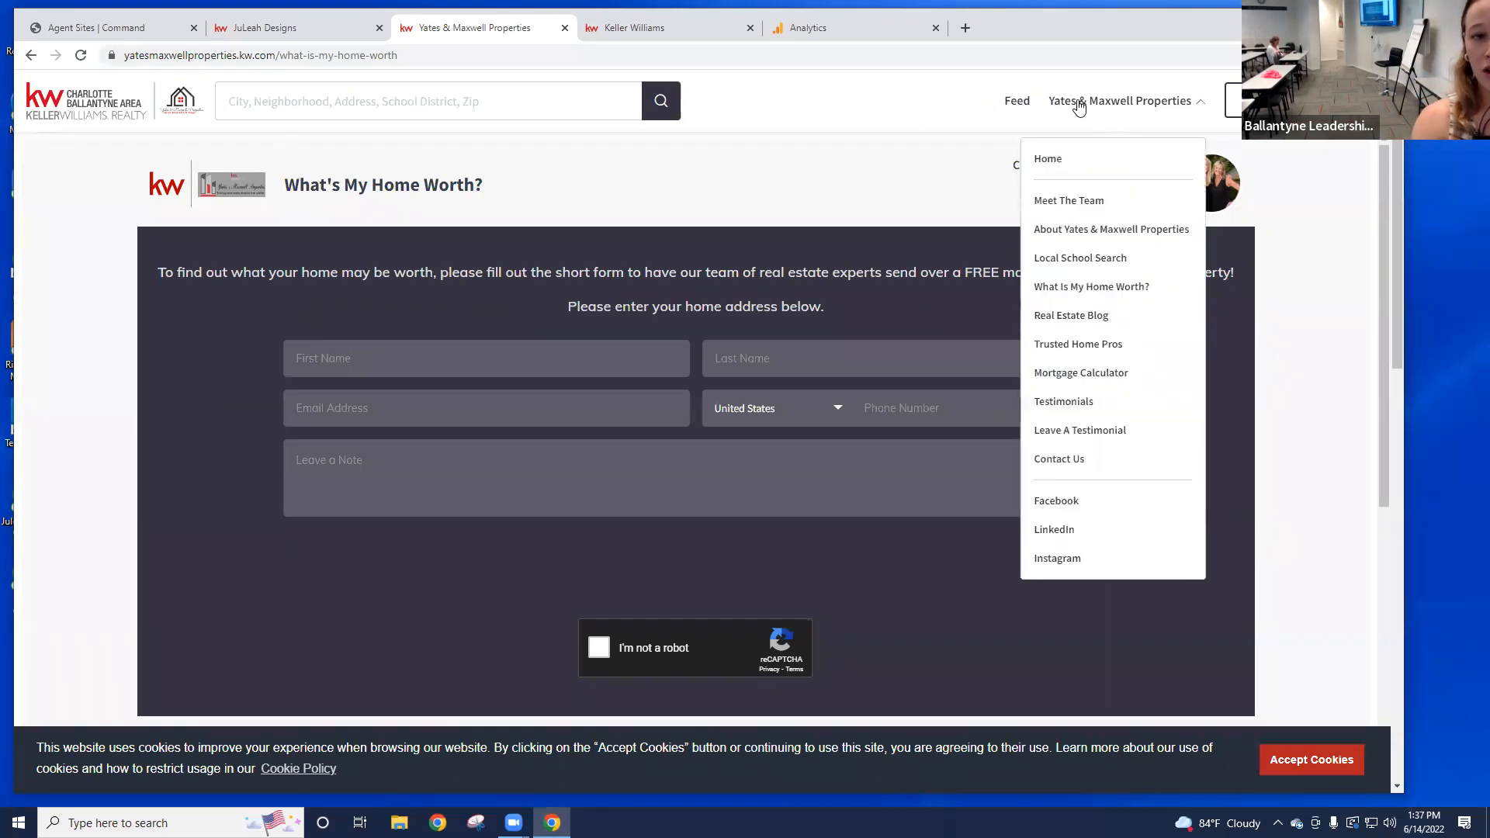
left_click(1082, 320)
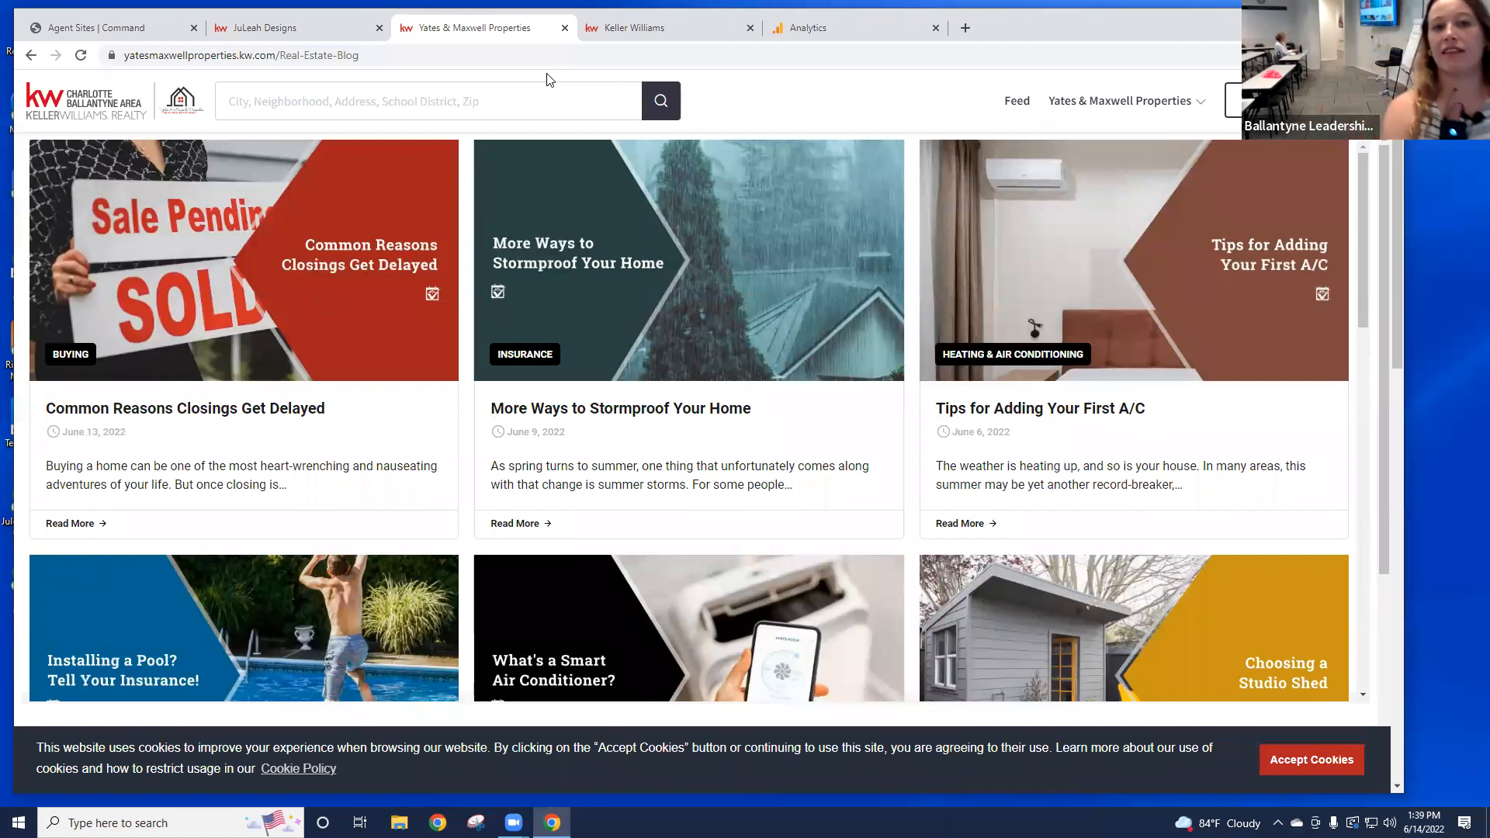
Step: Go to the Trusted Home Pros page from the site's pages menu and select its vendor Search field
left_click(1082, 109)
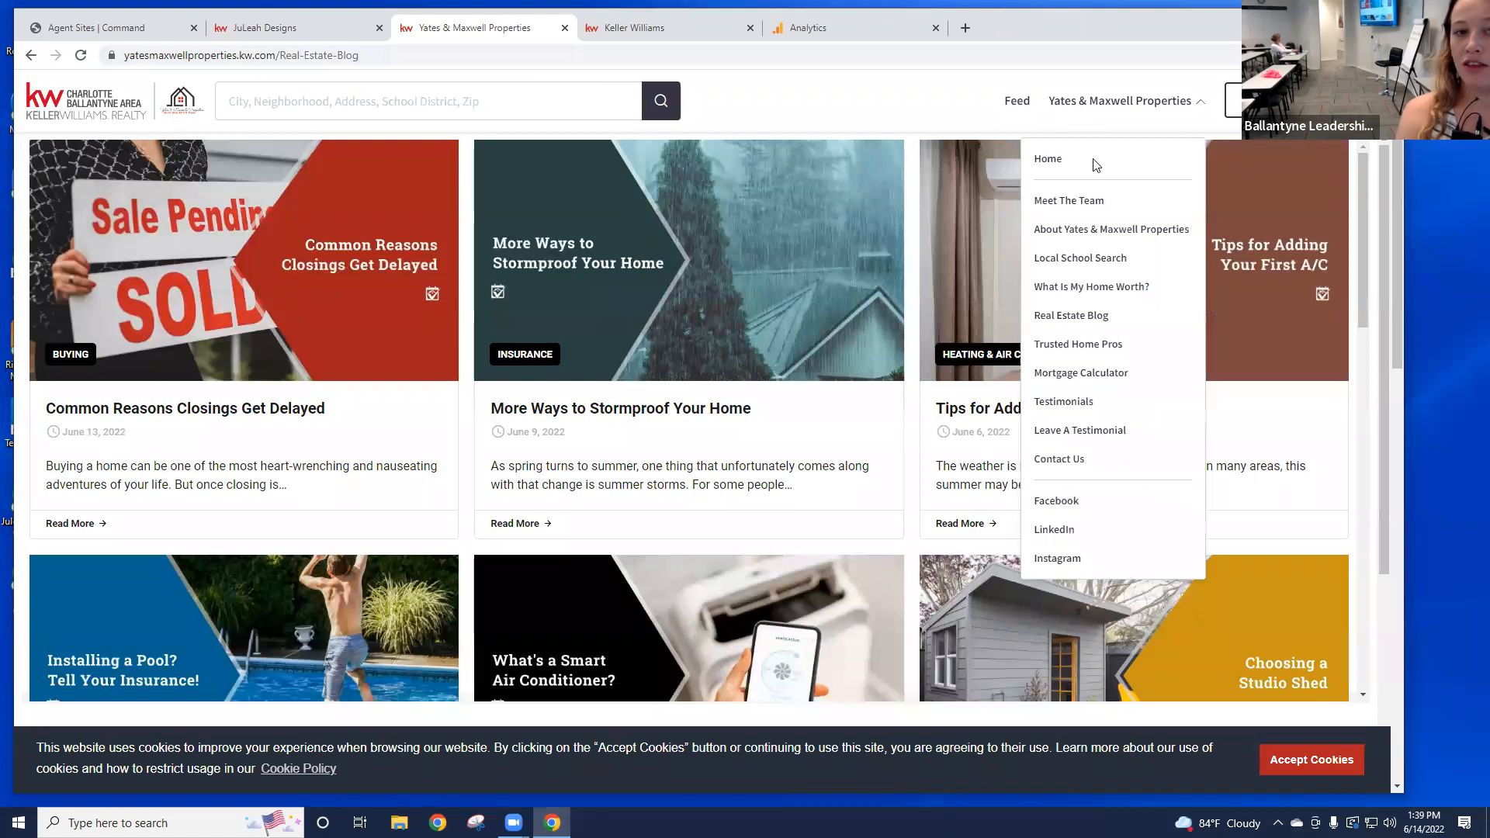
left_click(1070, 346)
scroll(1145, 303, "down", 2)
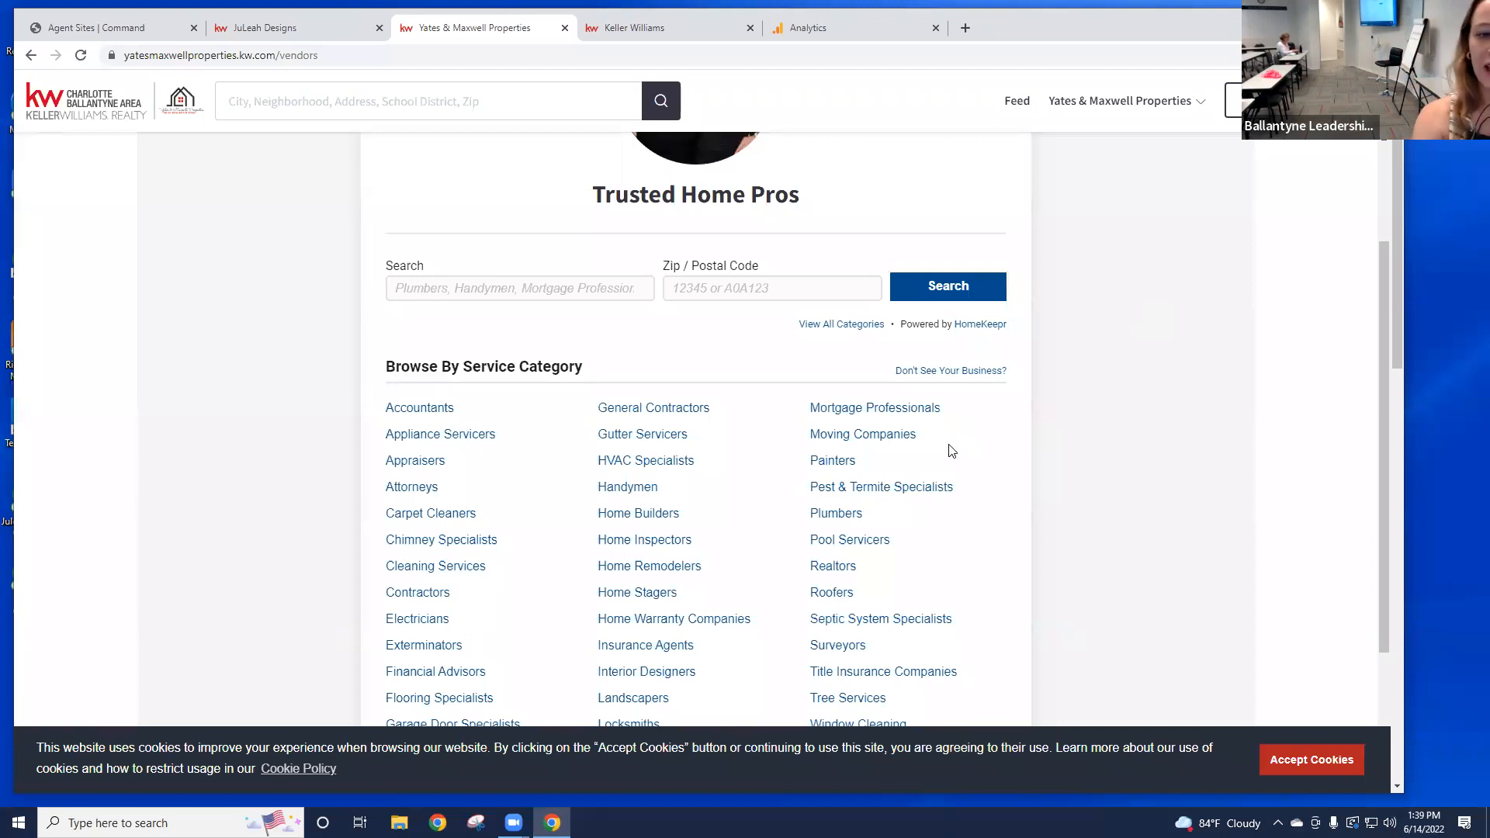
left_click(519, 290)
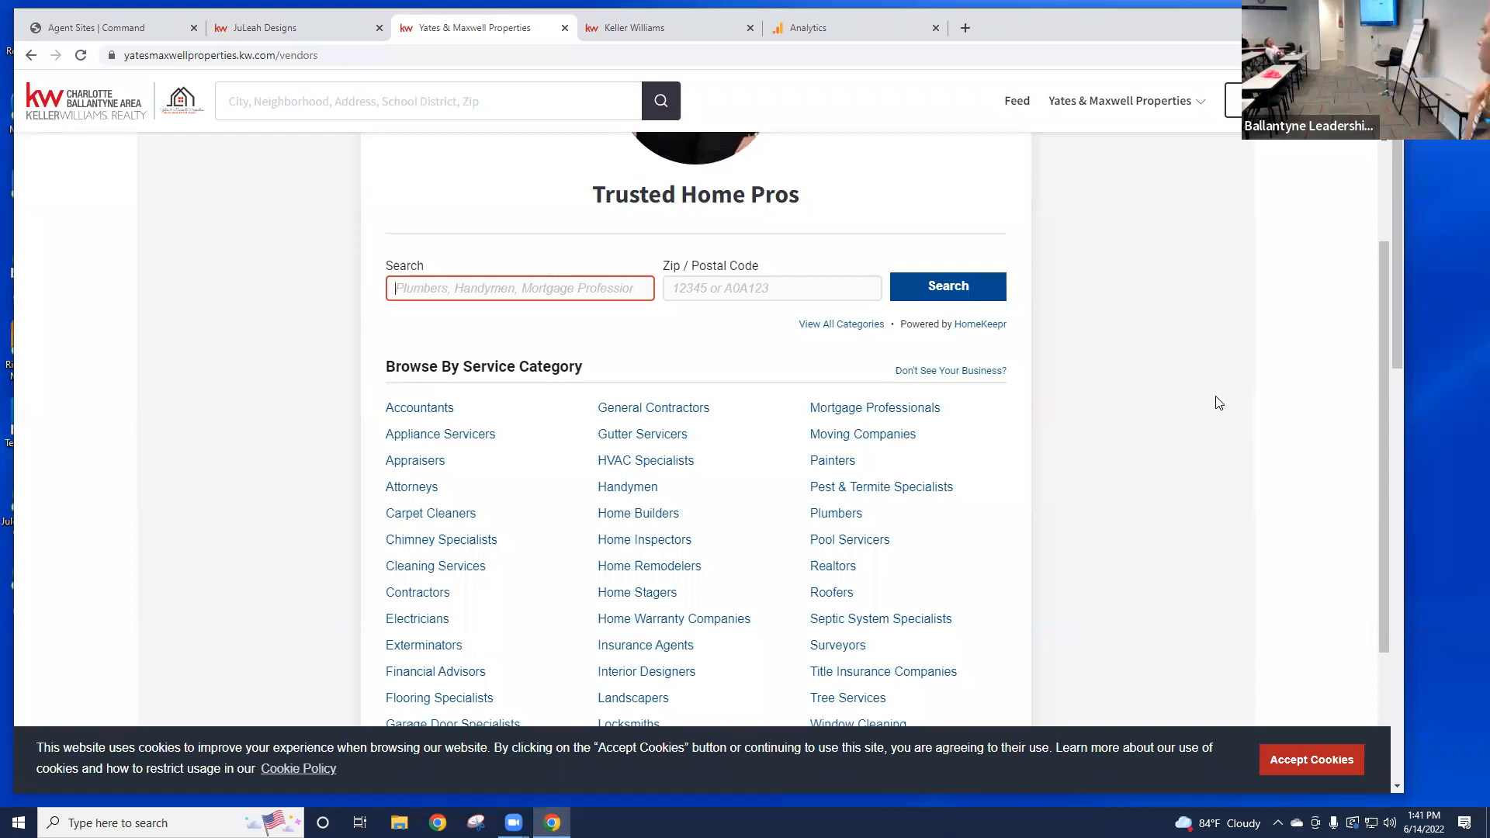
Step: Search Trusted Home Pros vendors for 'sky blue', then rerun the search as 'skyblu'
type("sky ")
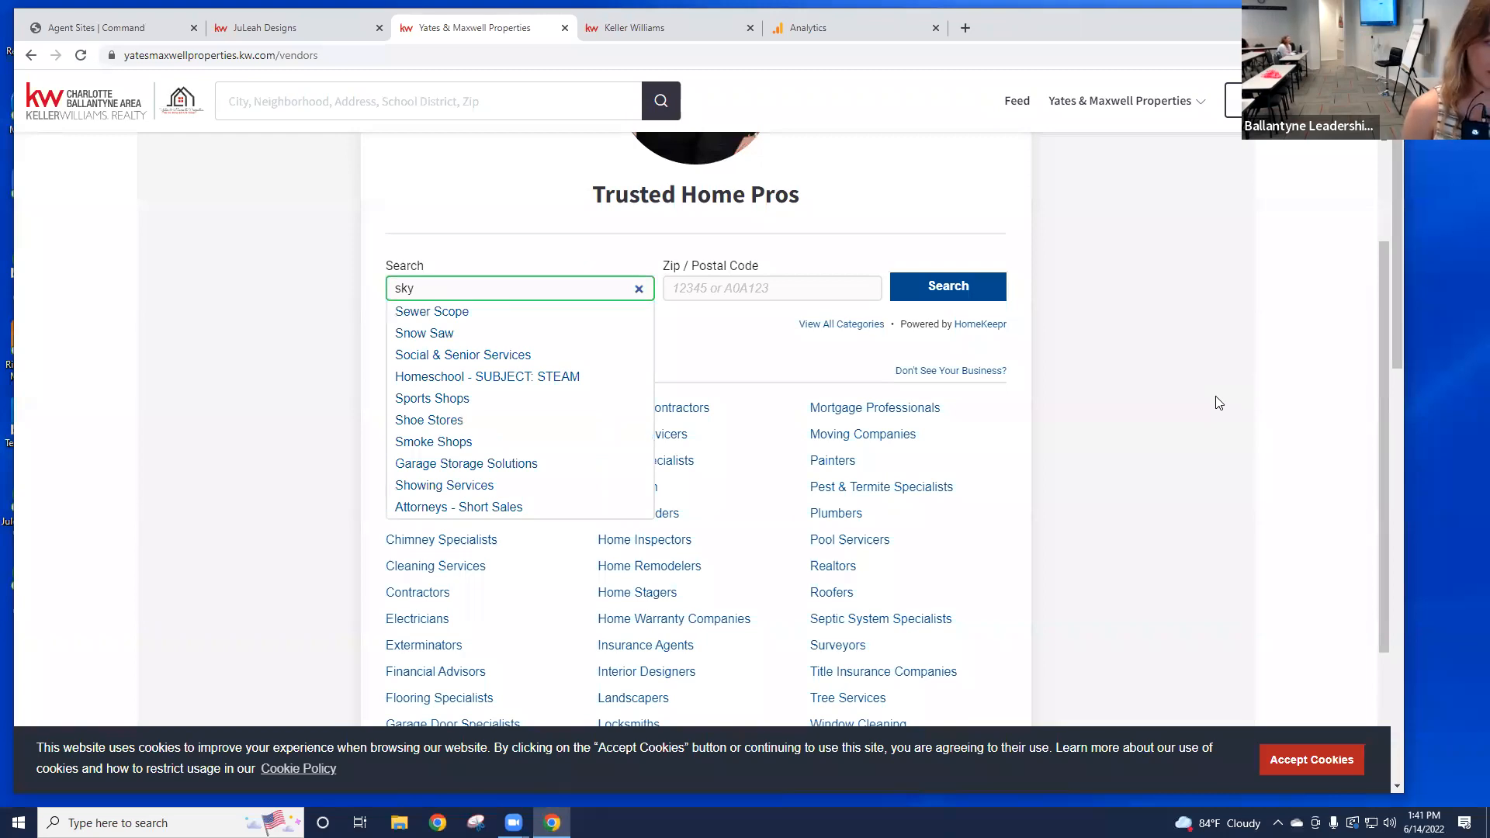
type("blue")
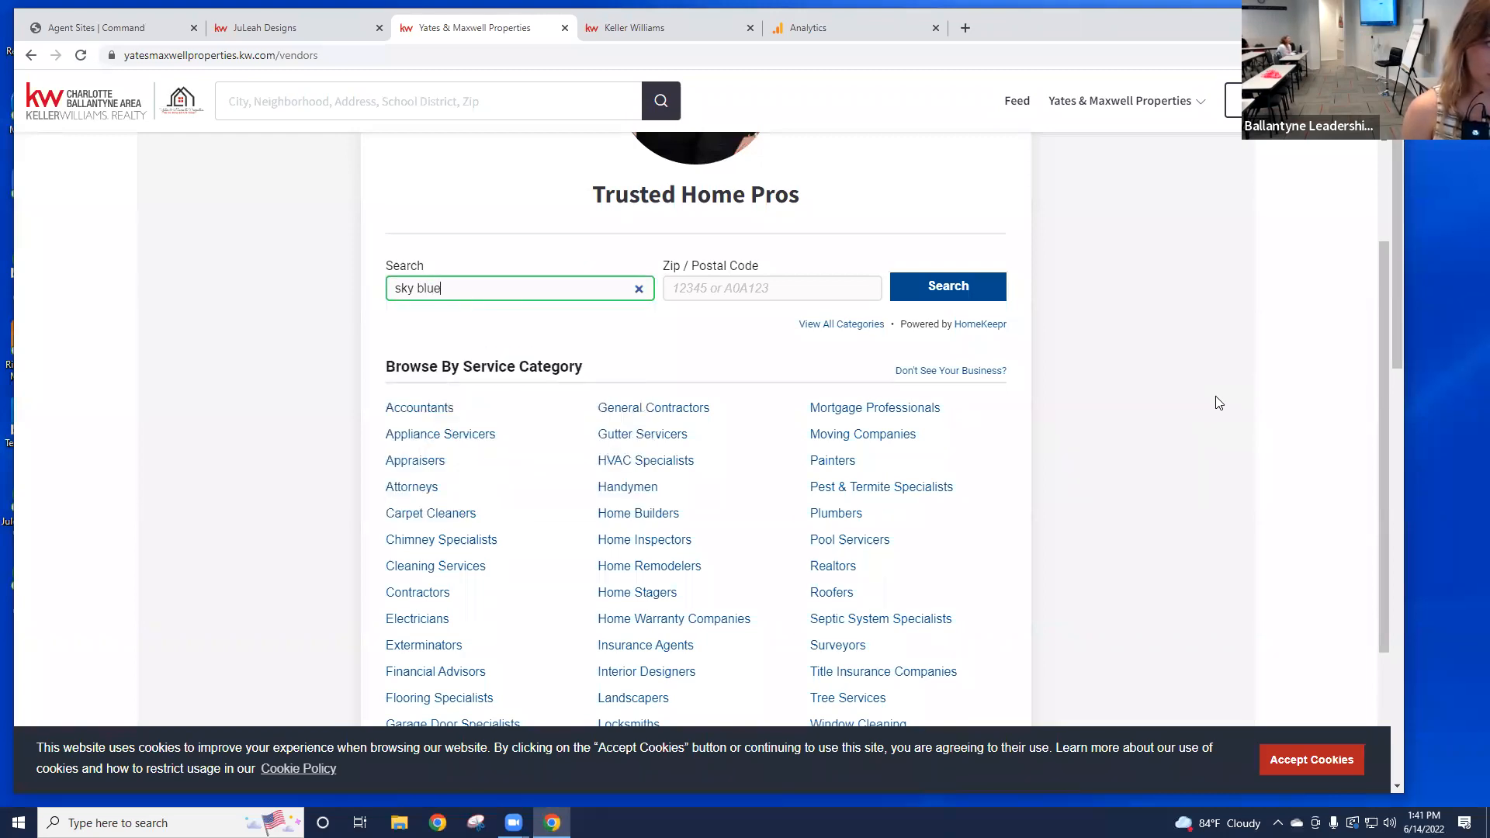
key("Return")
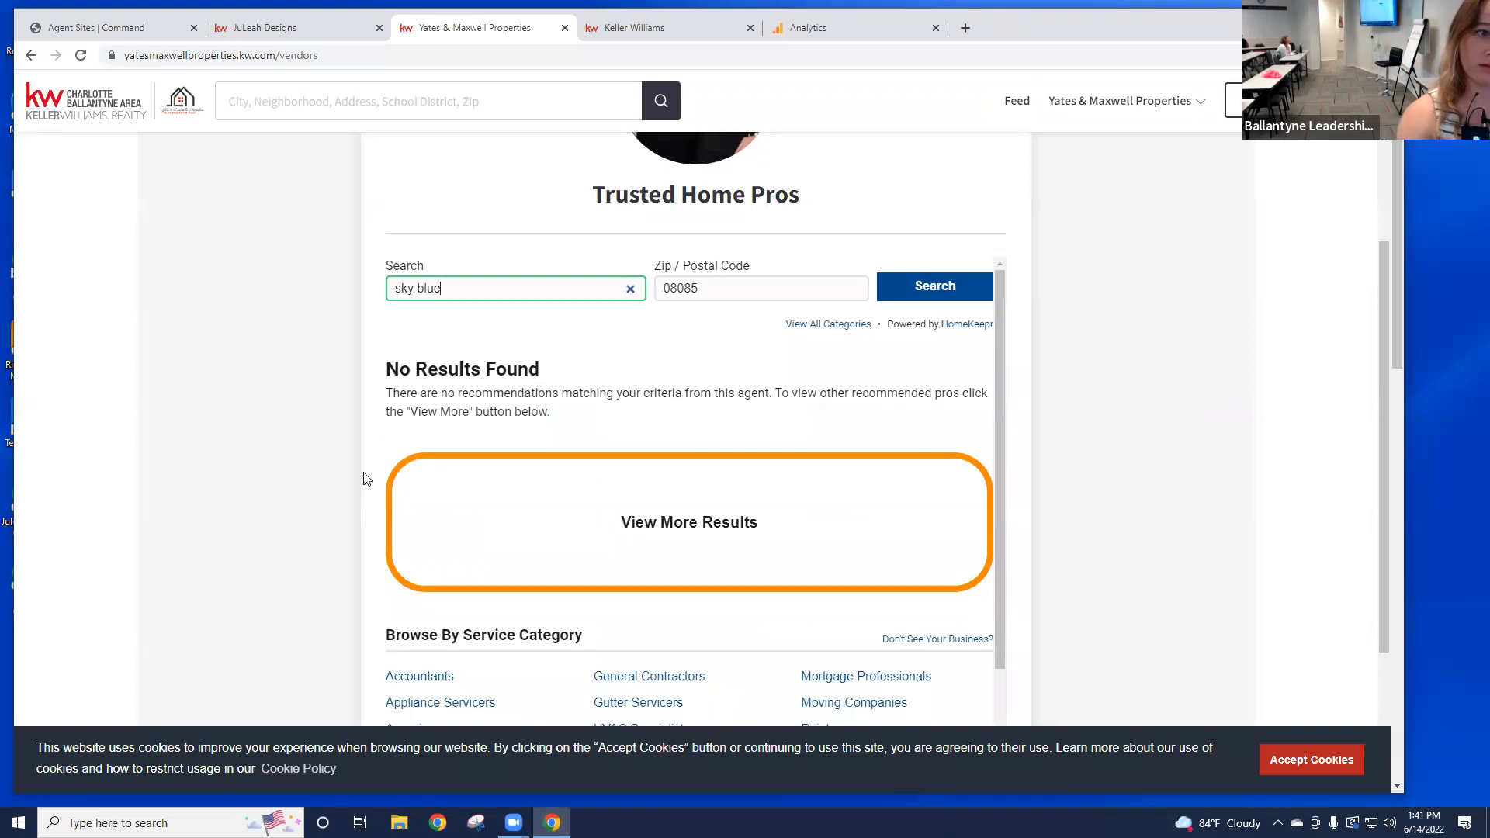
key("BackSpace")
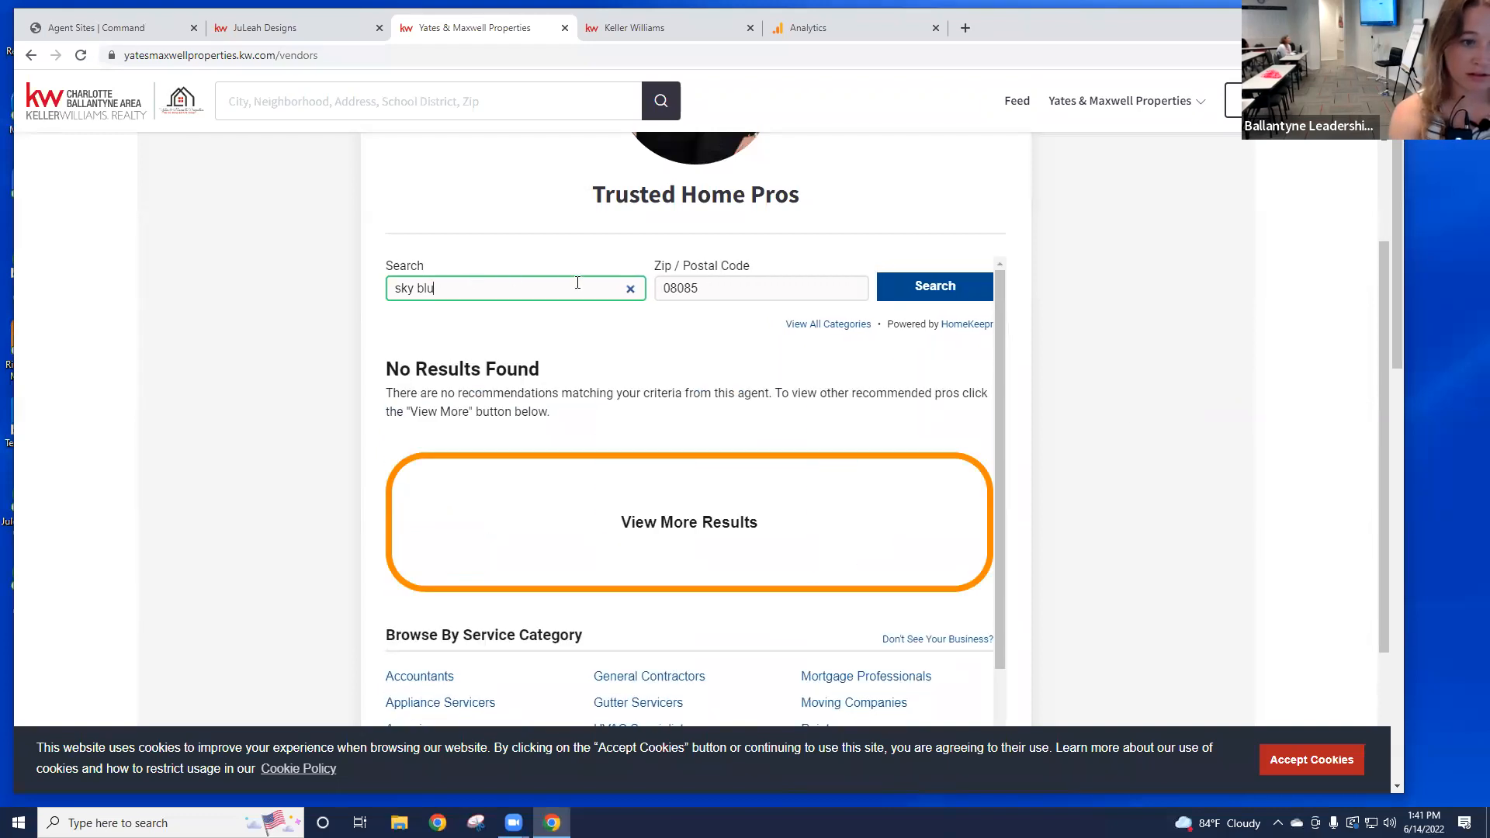
left_click(416, 286)
key("BackSpace")
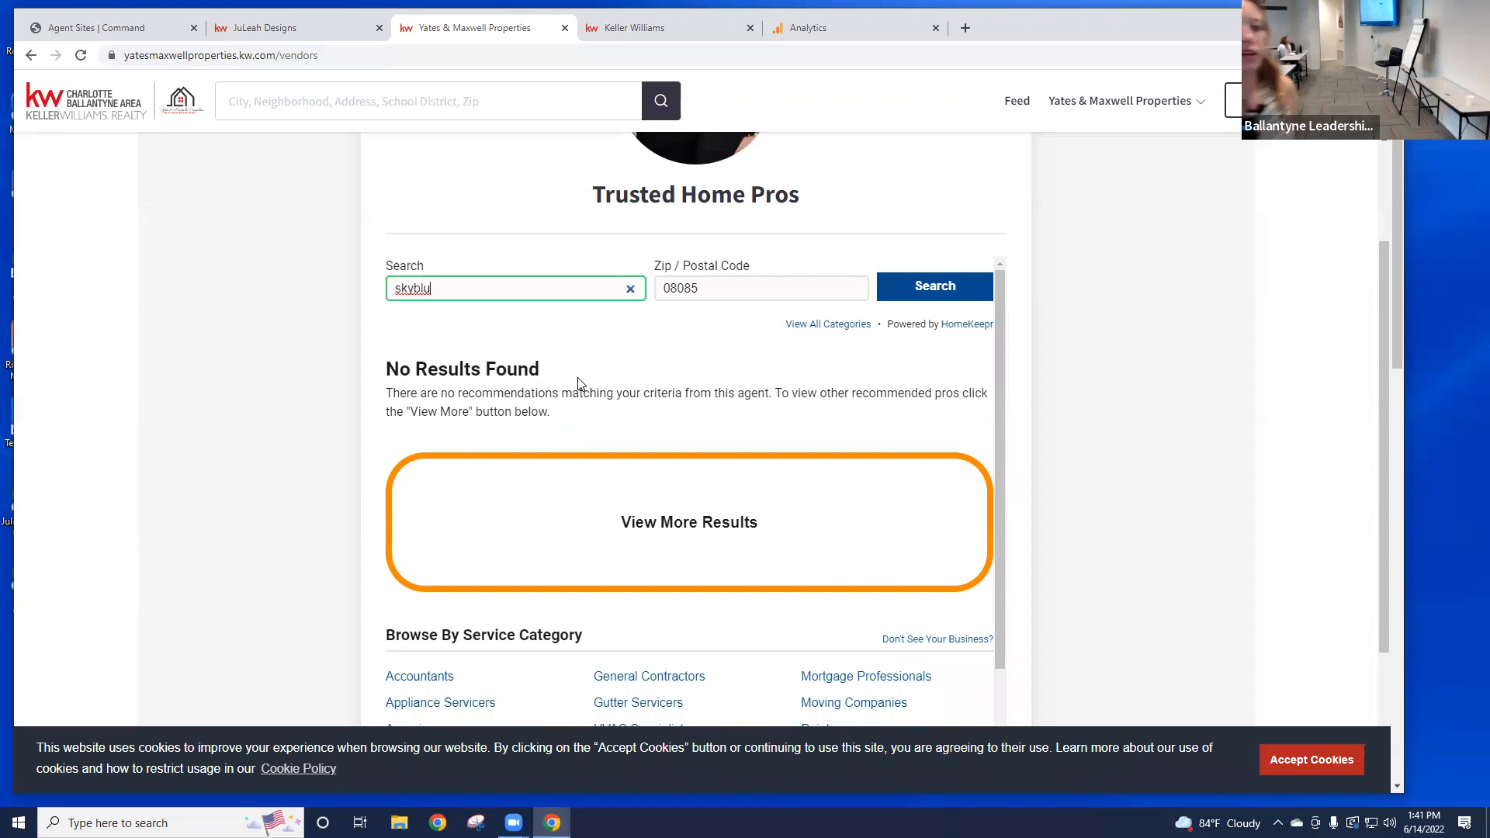
key("Tab")
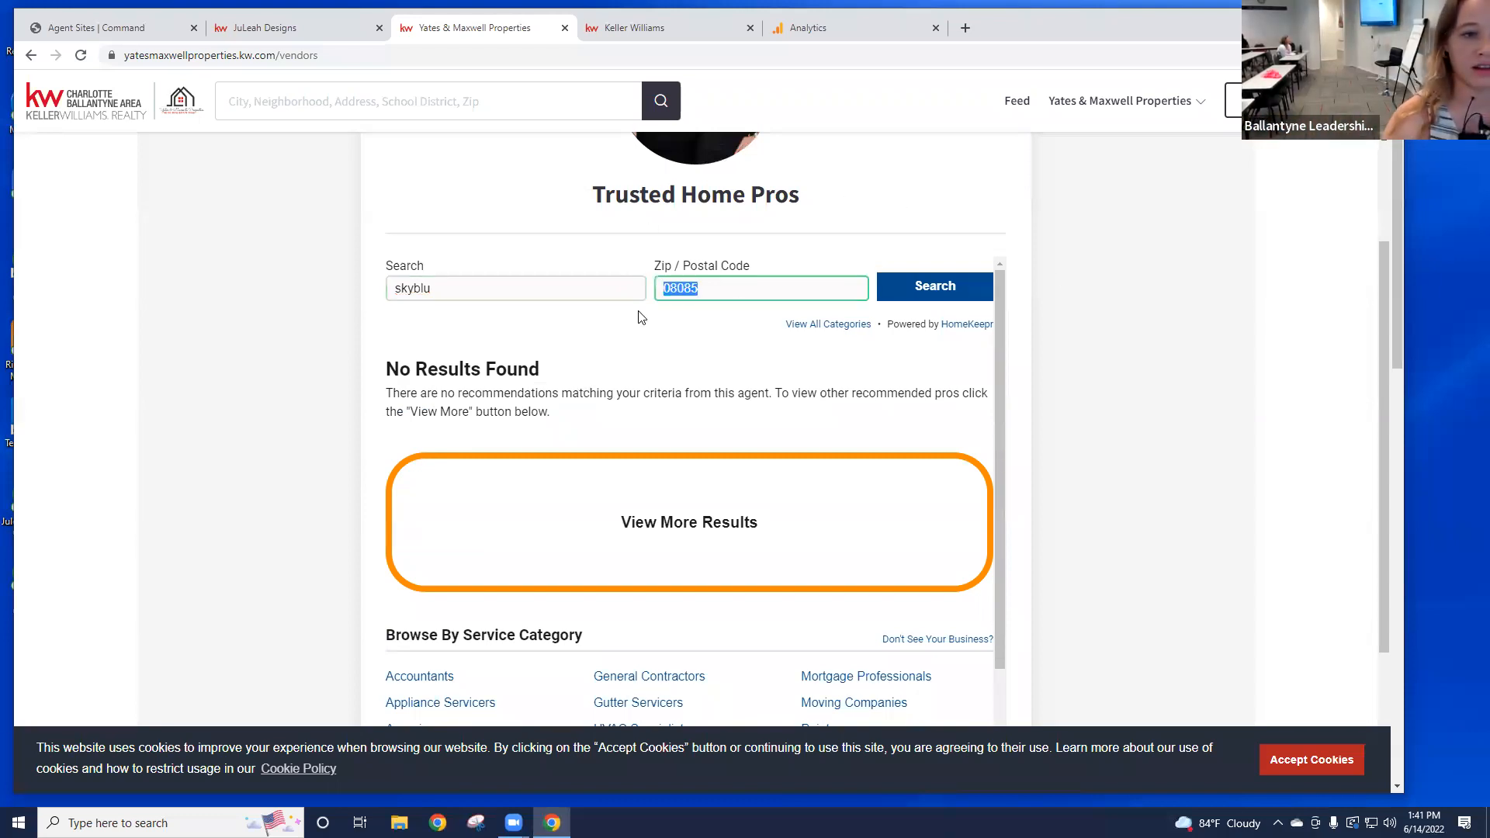
key("BackSpace")
left_click(920, 283)
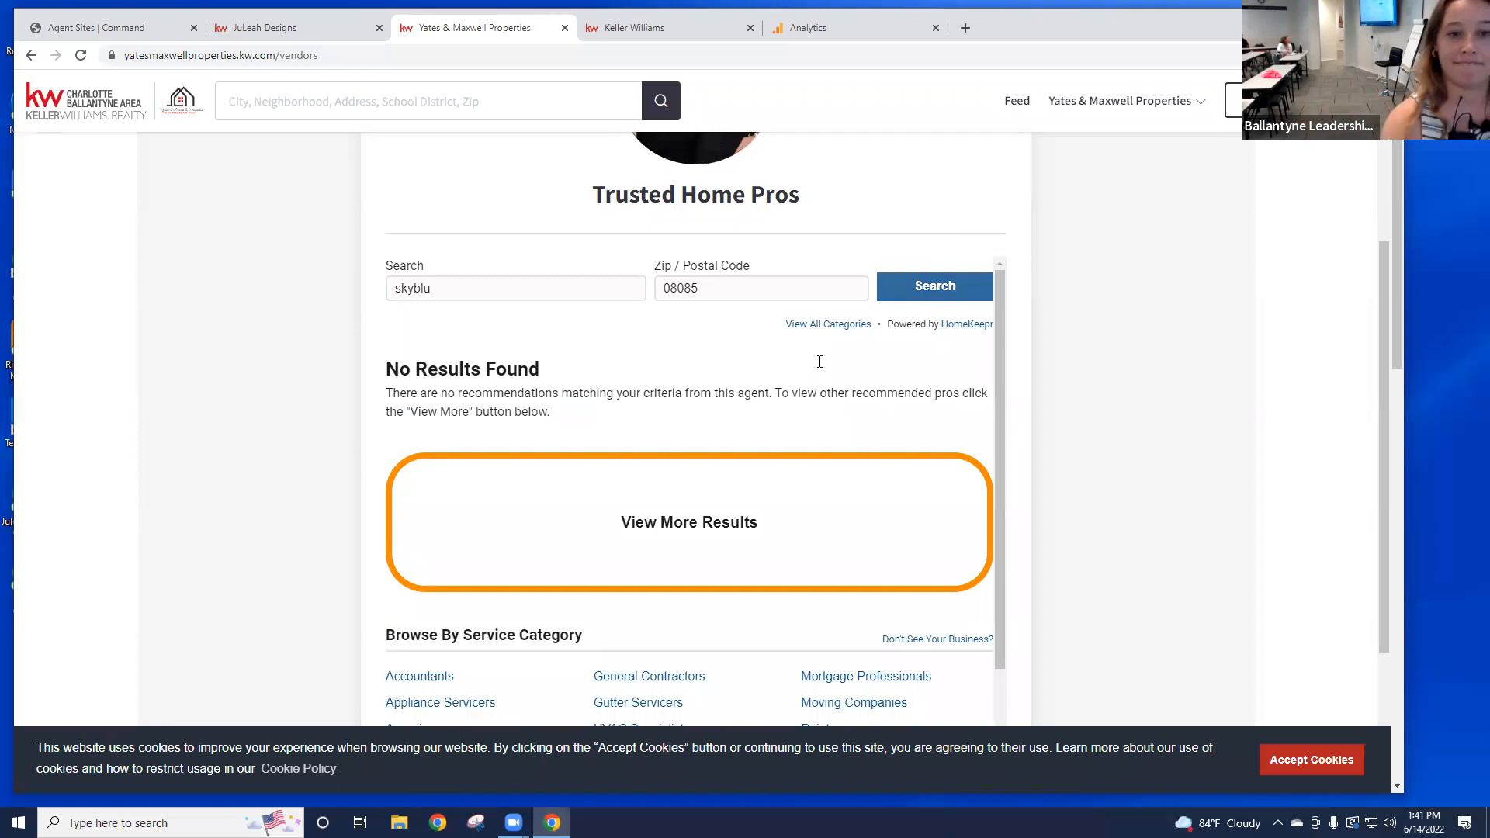
Step: Browse the Mortgage Professionals category, then go to the Mortgage Calculator page
scroll(818, 359, "down", 2)
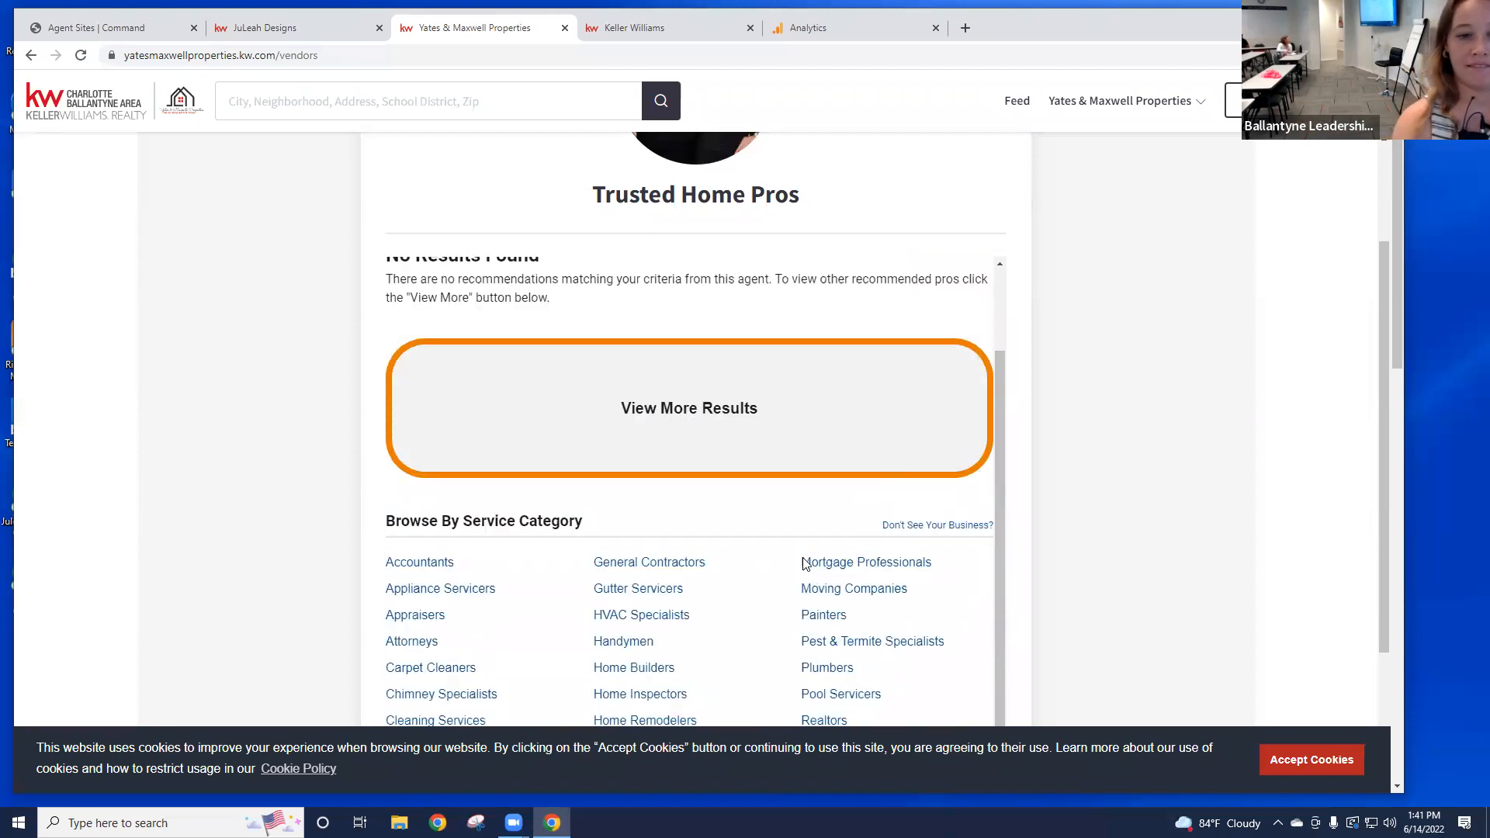
left_click(871, 564)
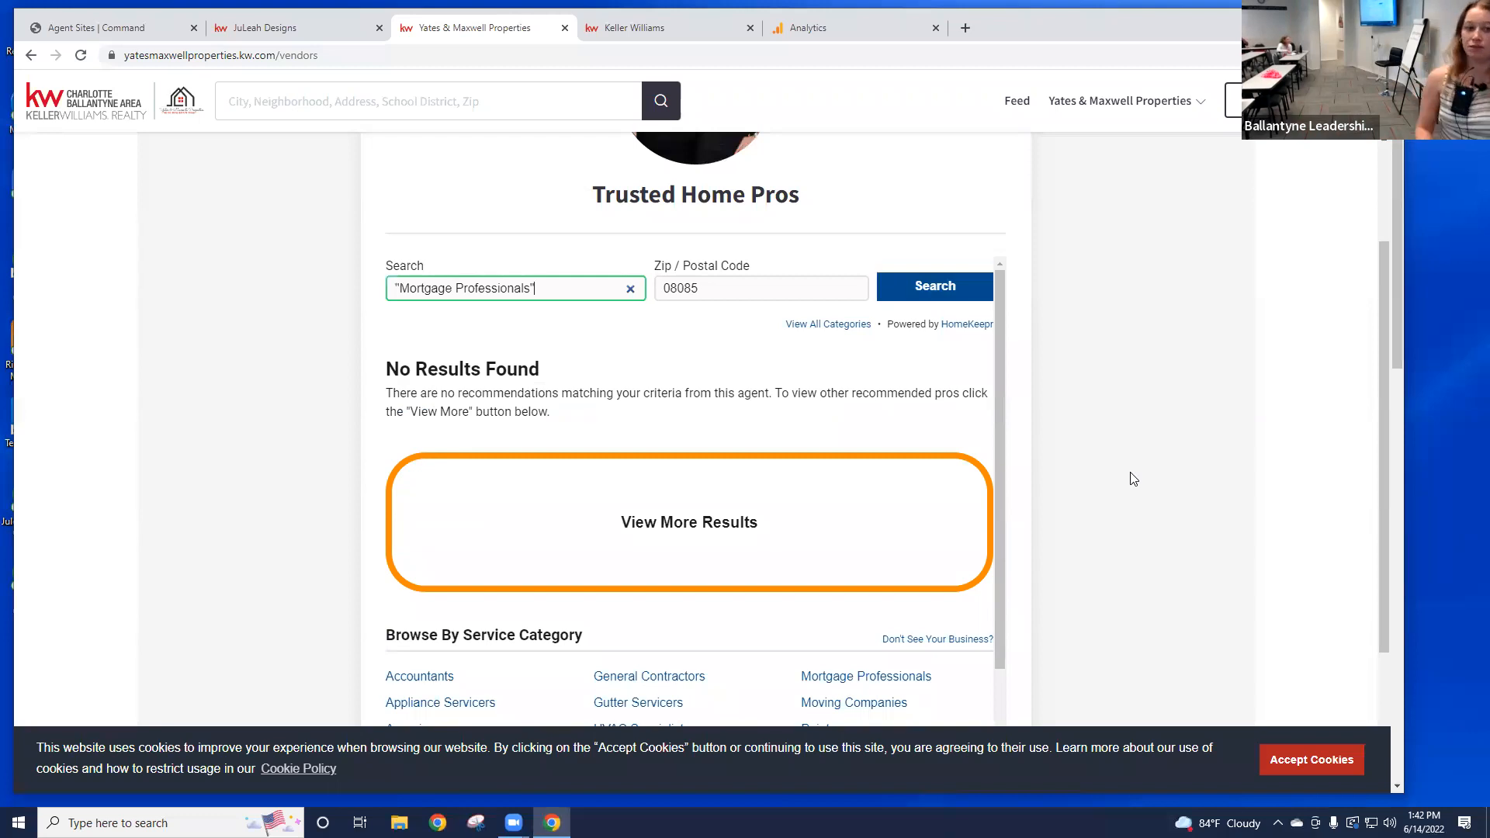
left_click(1133, 102)
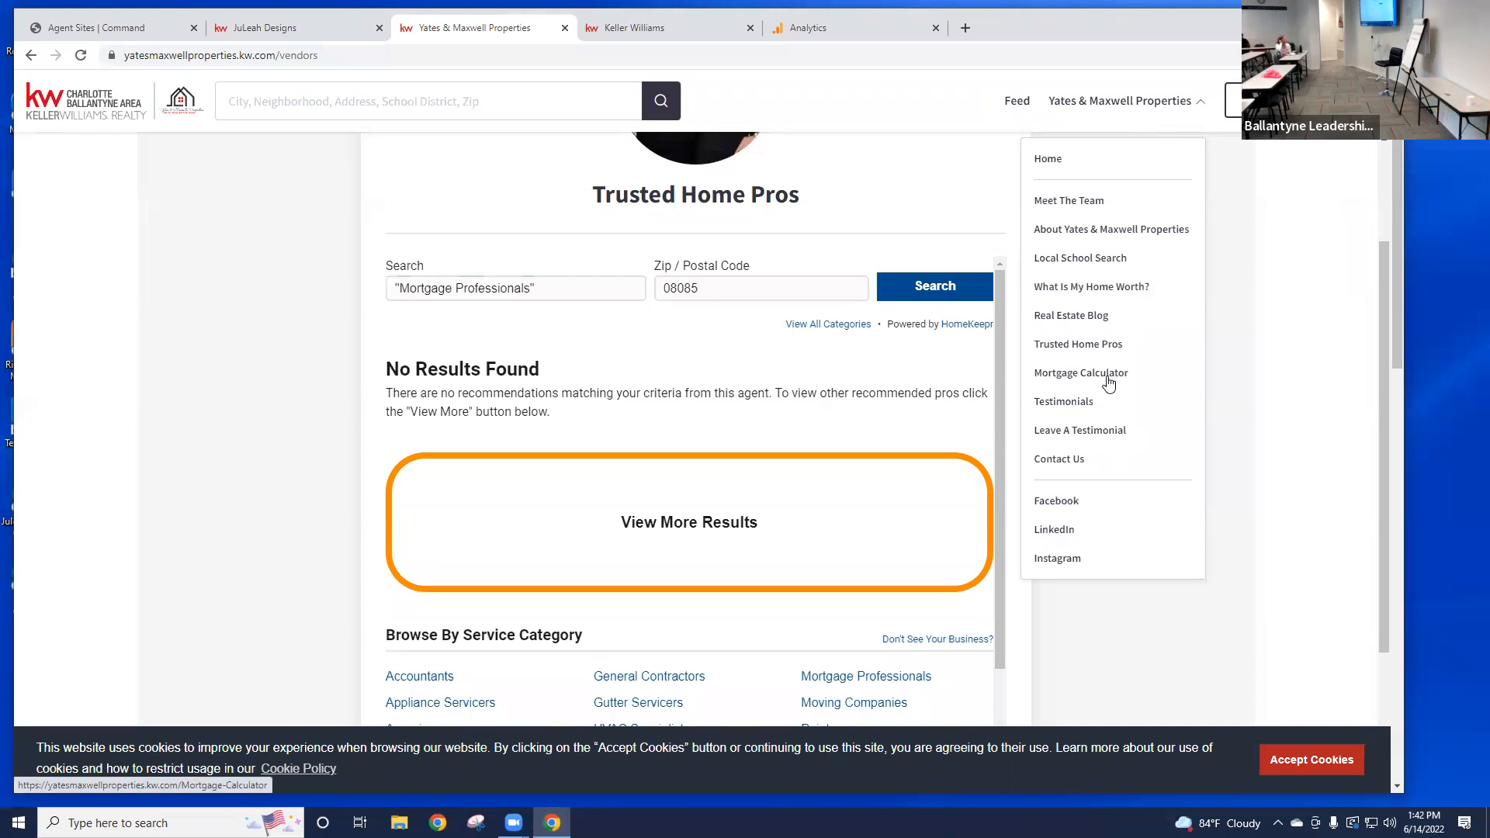
left_click(1109, 375)
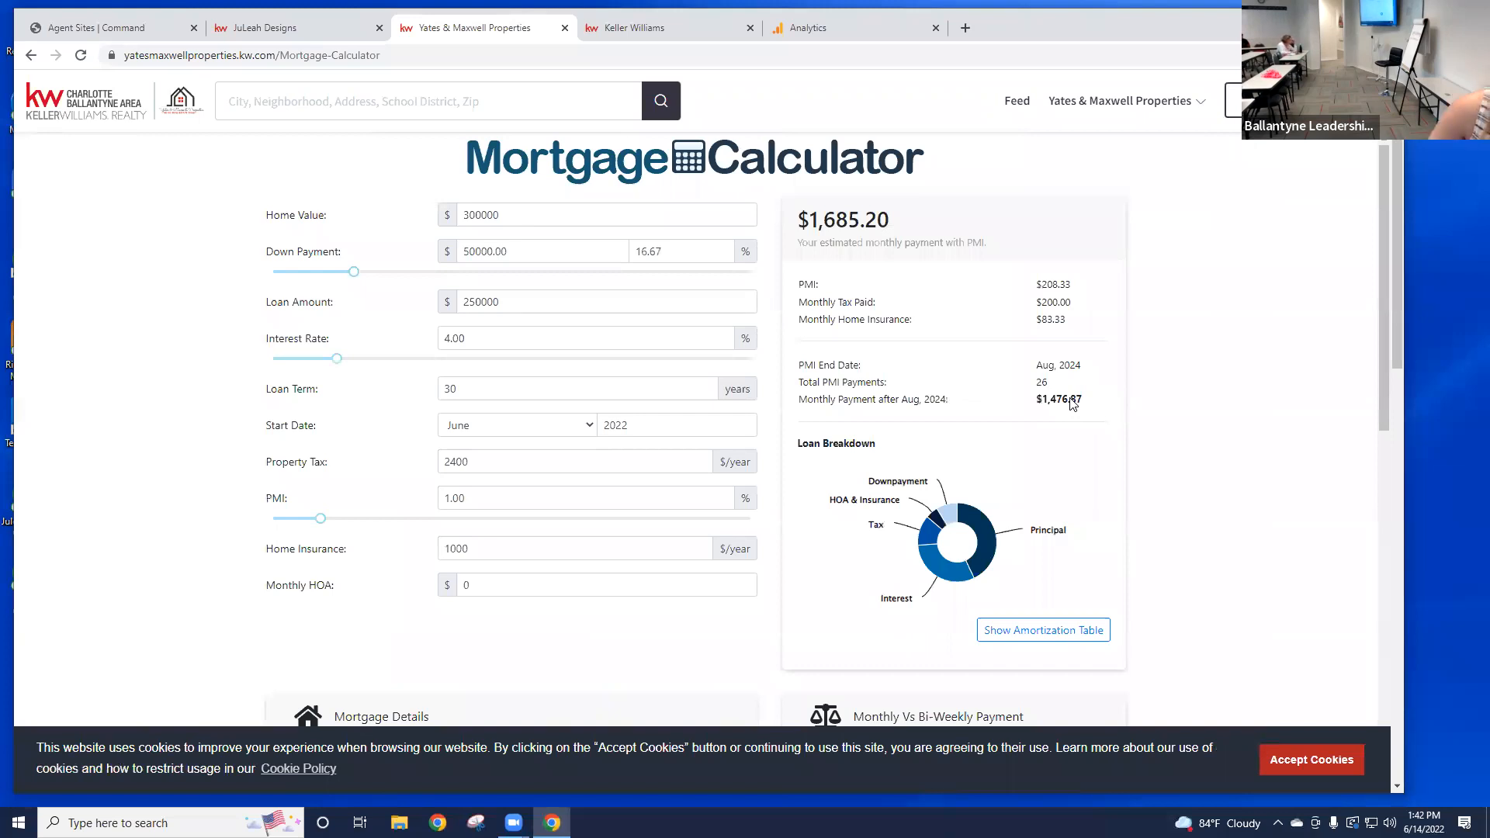
Step: Skim the Mortgage Calculator page, then go to Leave A Testimonial from the site's pages menu
scroll(1067, 419, "down", 6)
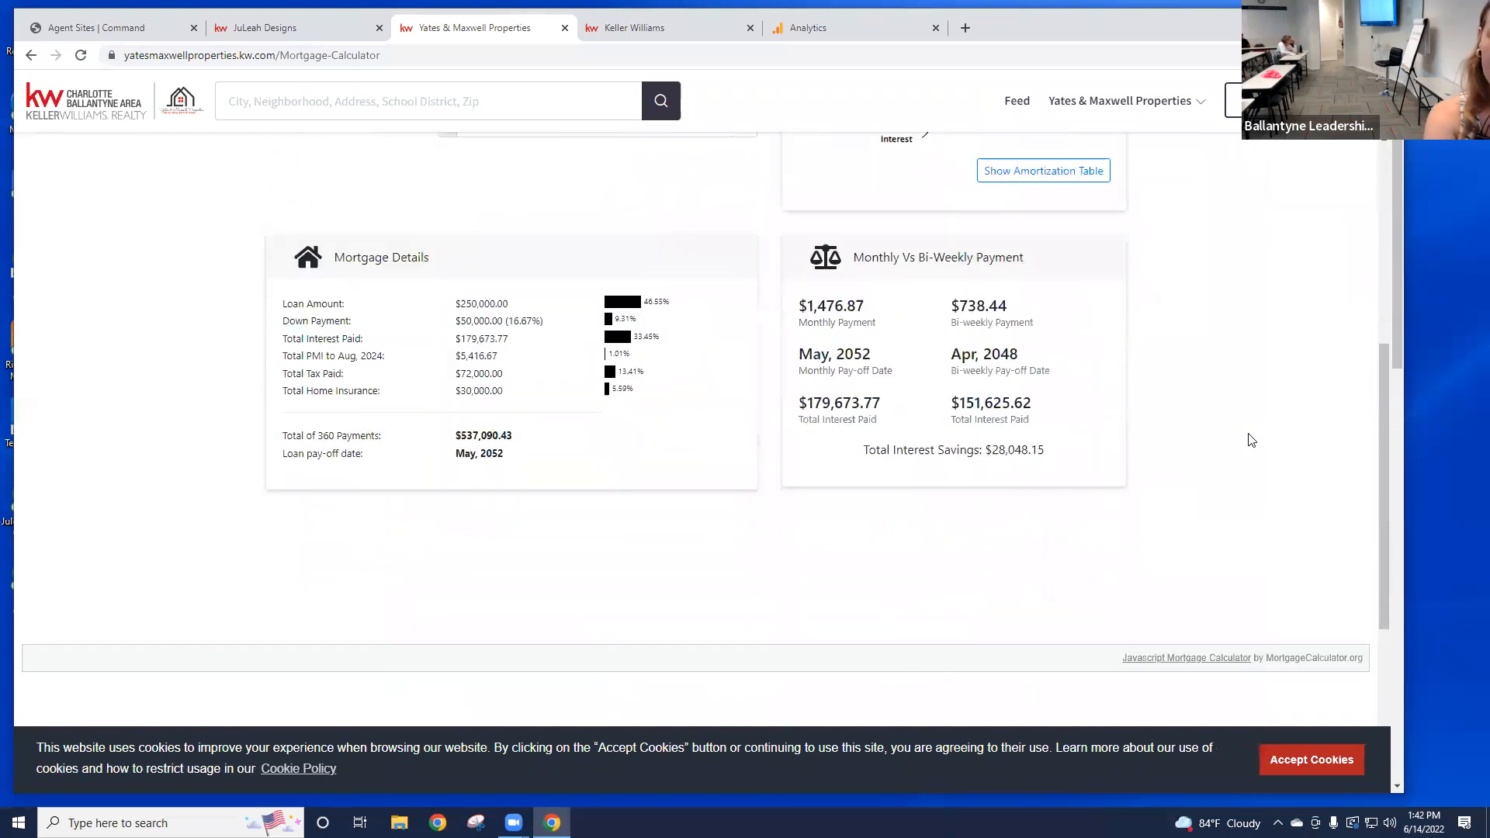
scroll(1242, 419, "up", 4)
left_click(1140, 102)
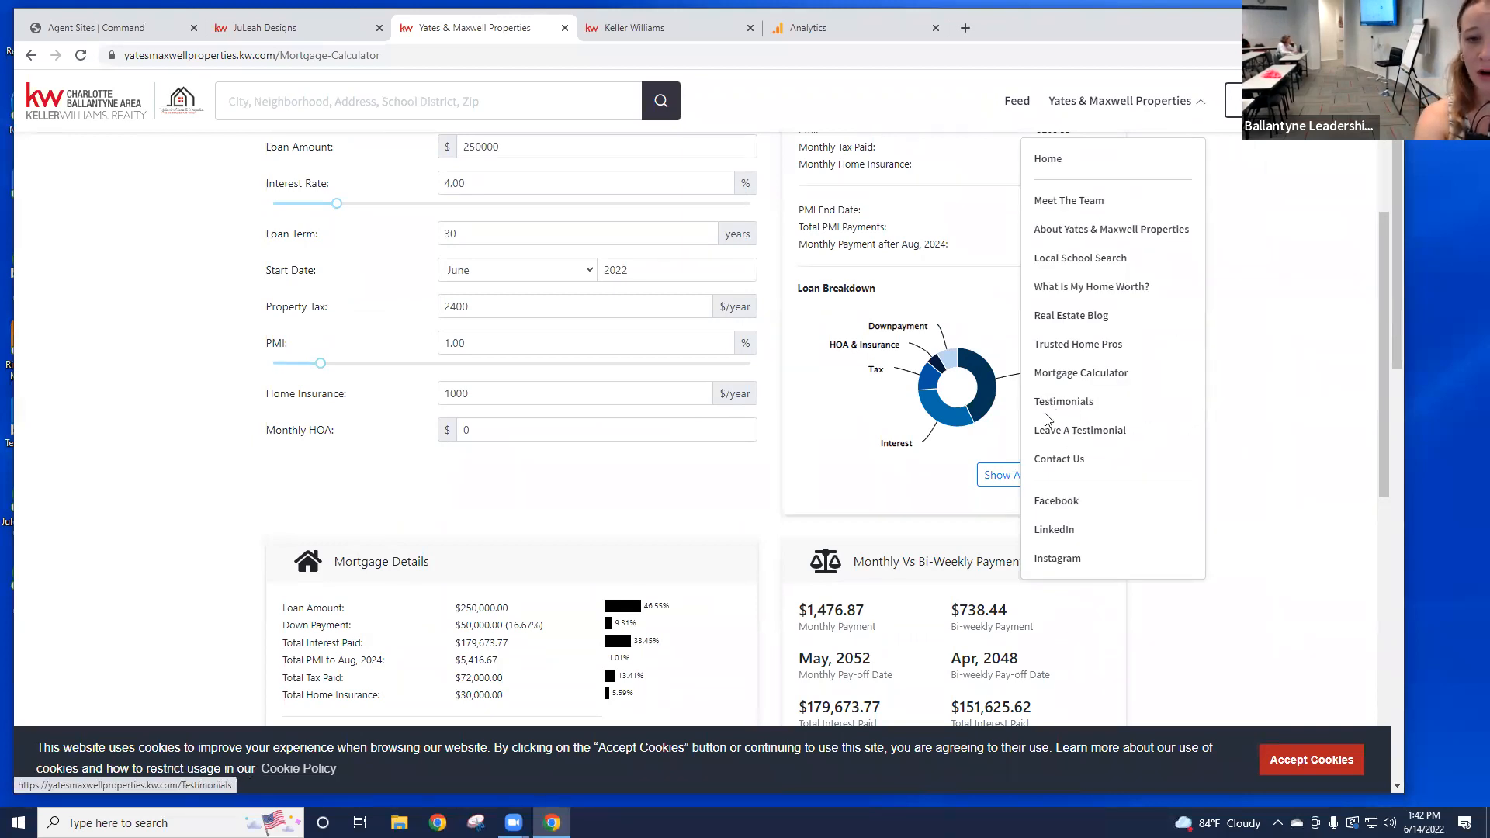
left_click(1101, 432)
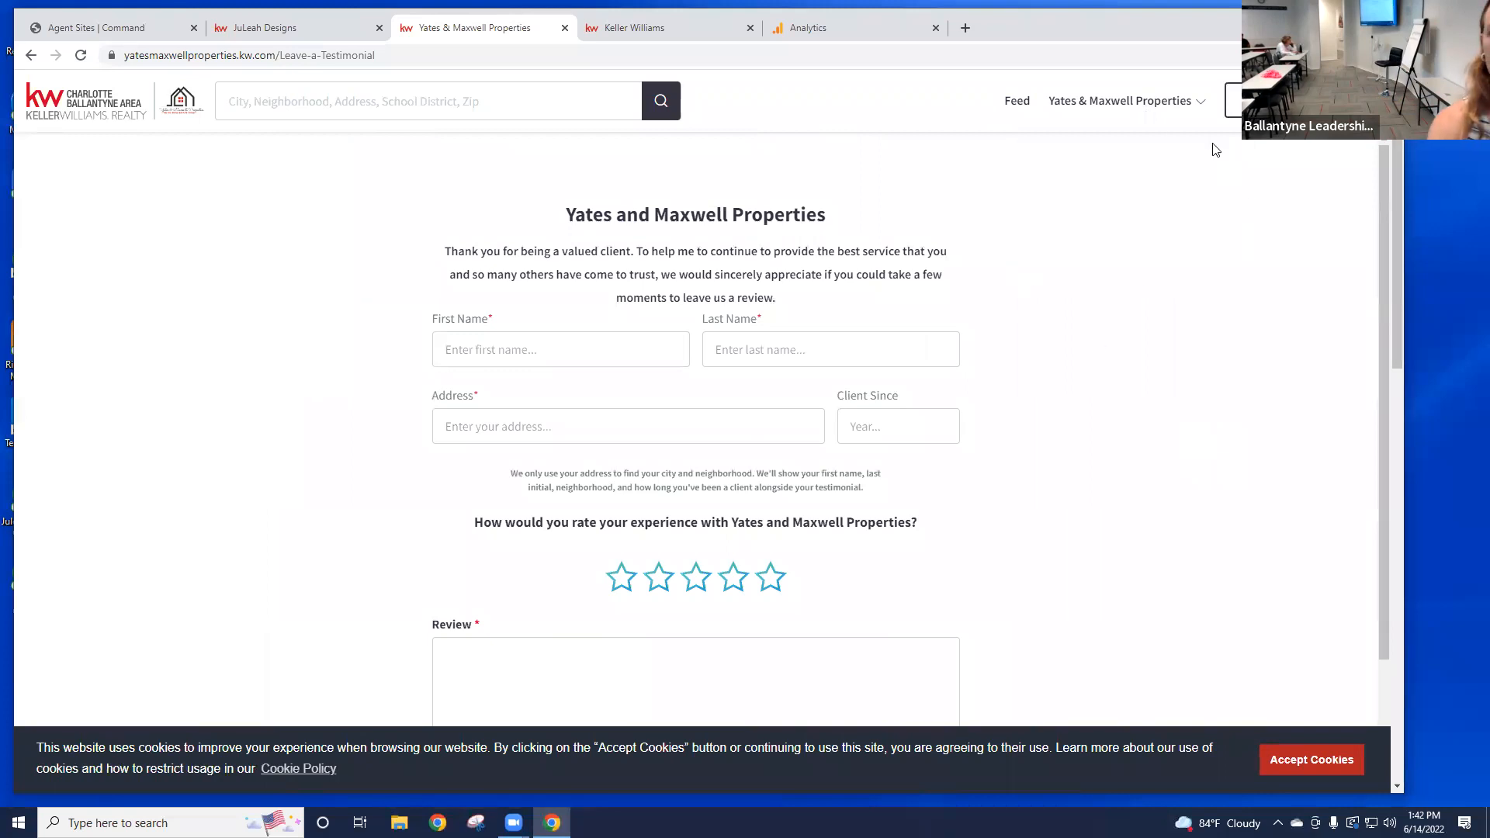
left_click(1151, 115)
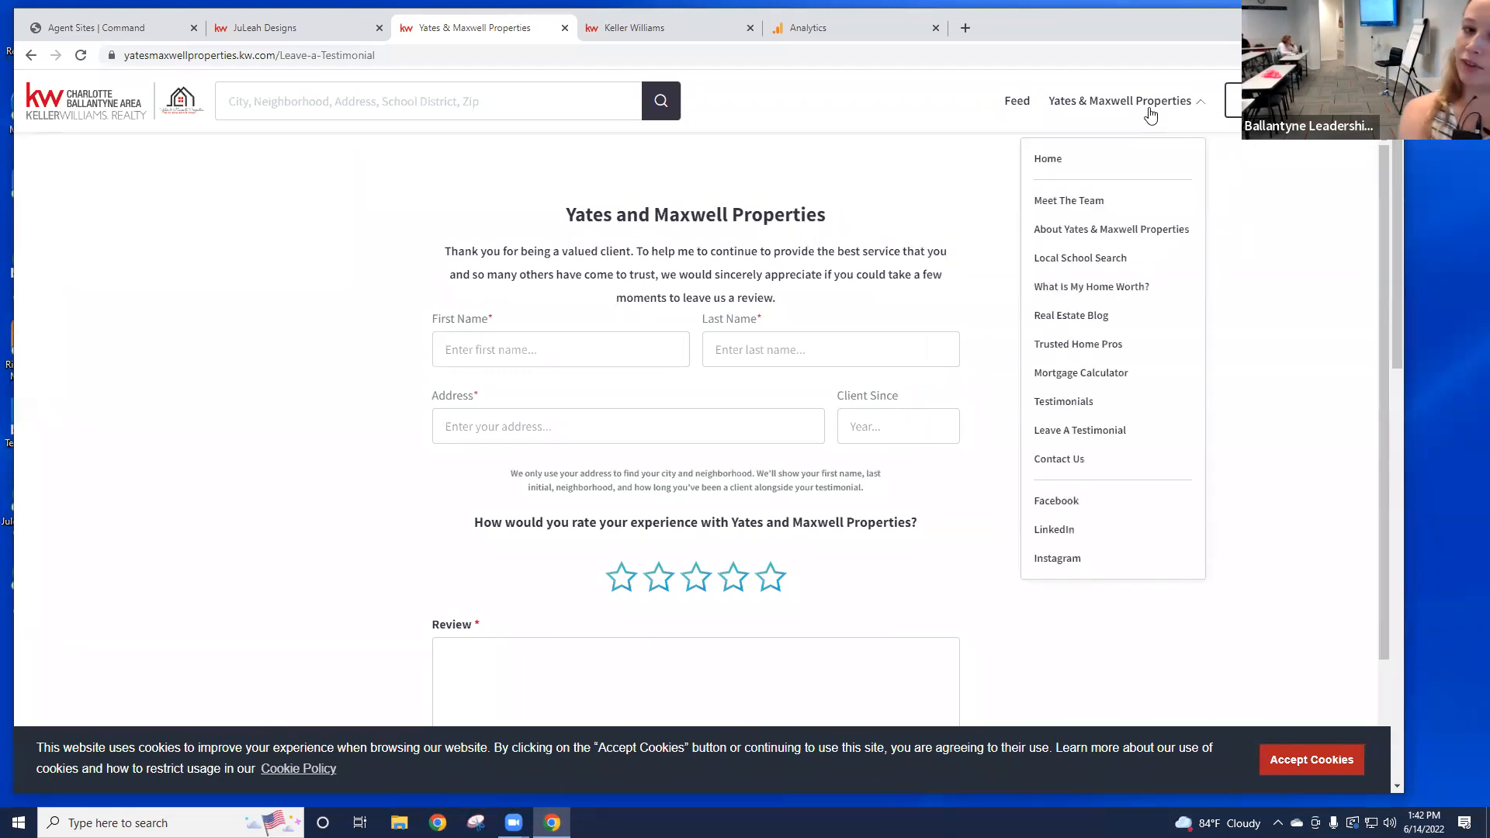
left_click(1151, 115)
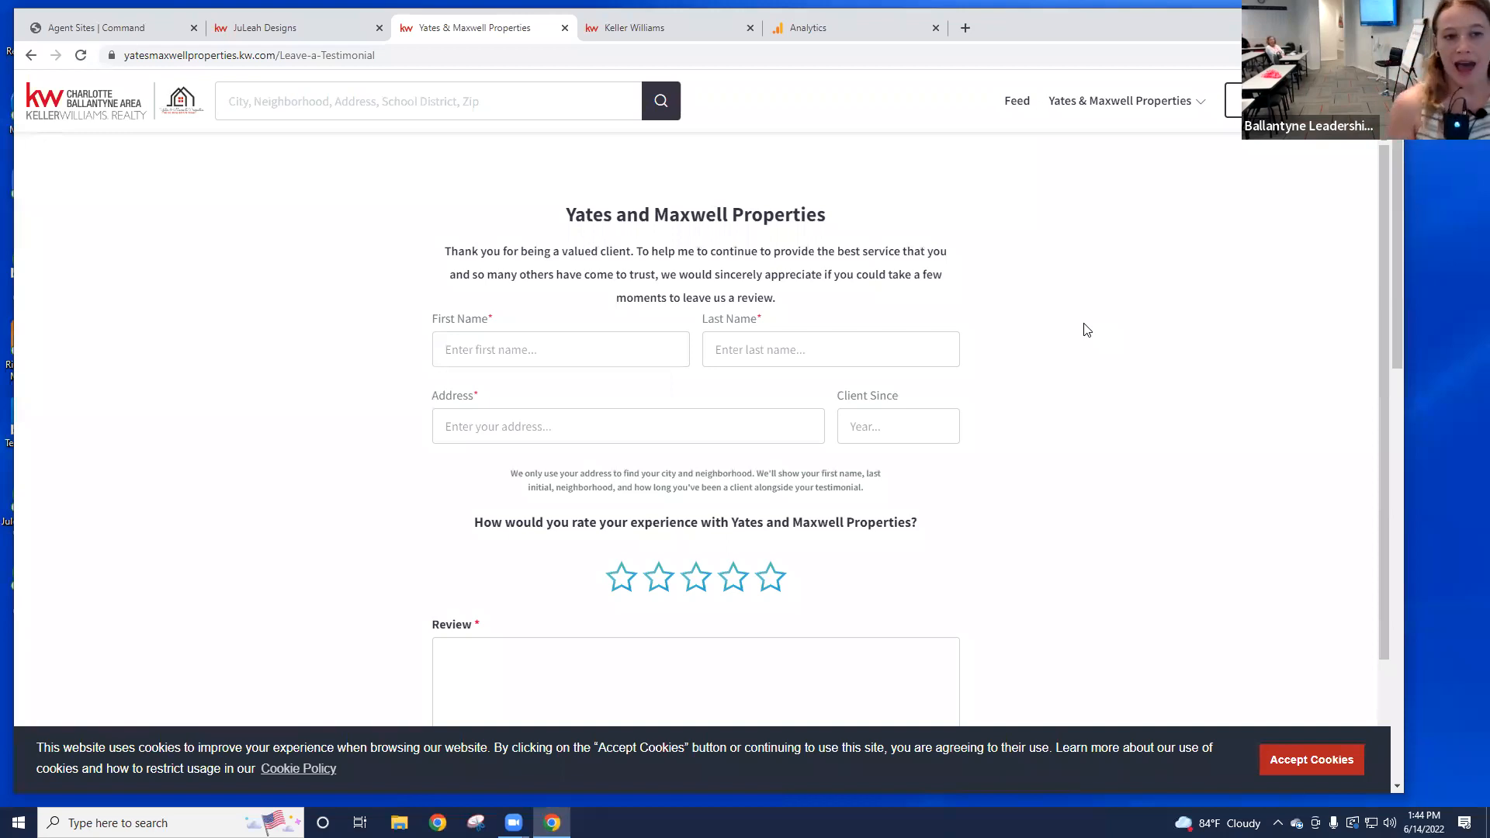
Step: Enter the client's first and last name and choose Charlotte, NC, USA as the address
left_click(536, 359)
type("J")
key("BackSpace")
type("Jules")
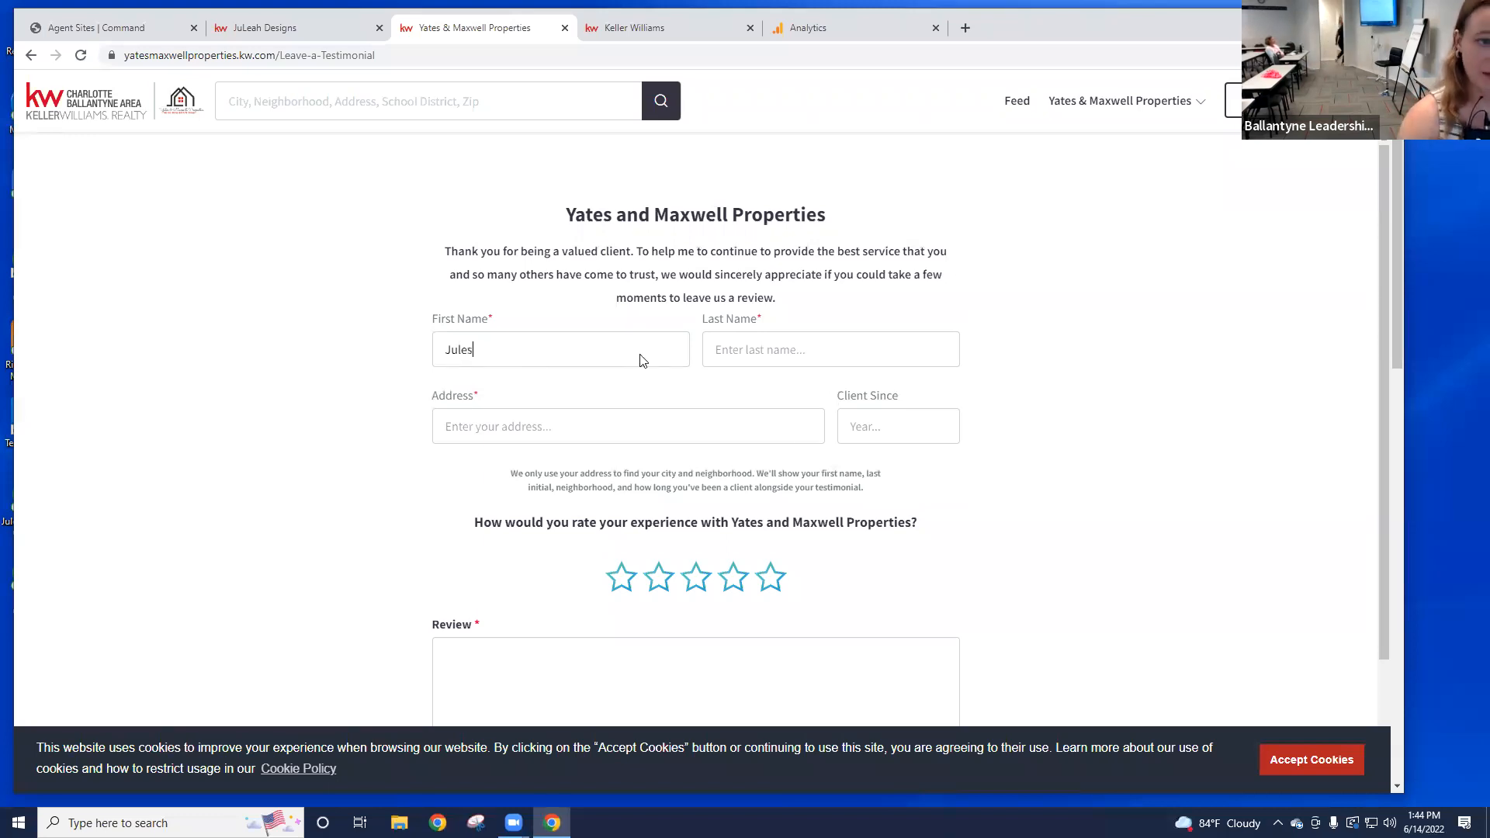
left_click(722, 351)
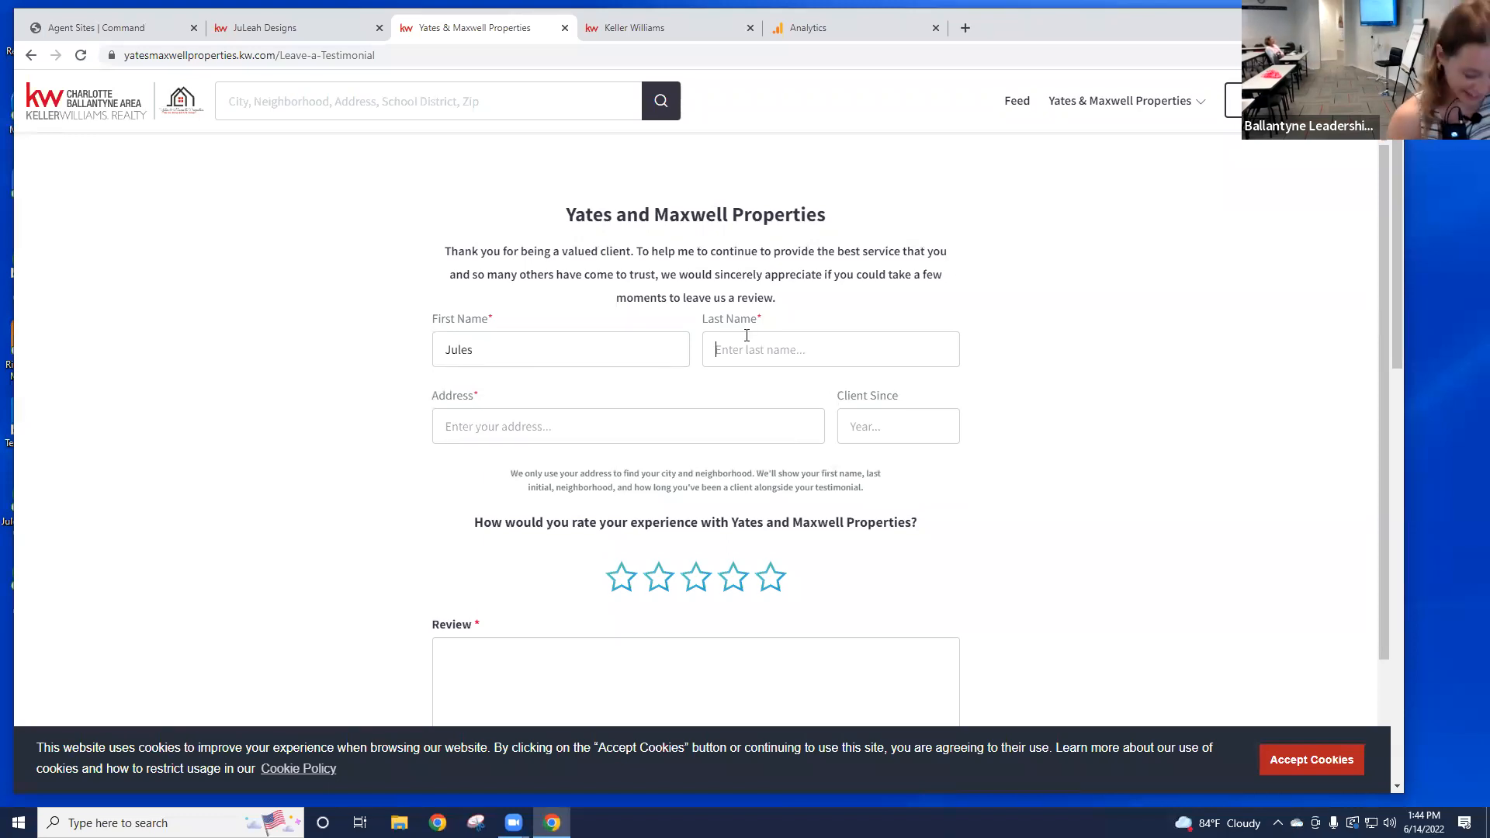
type("Bass")
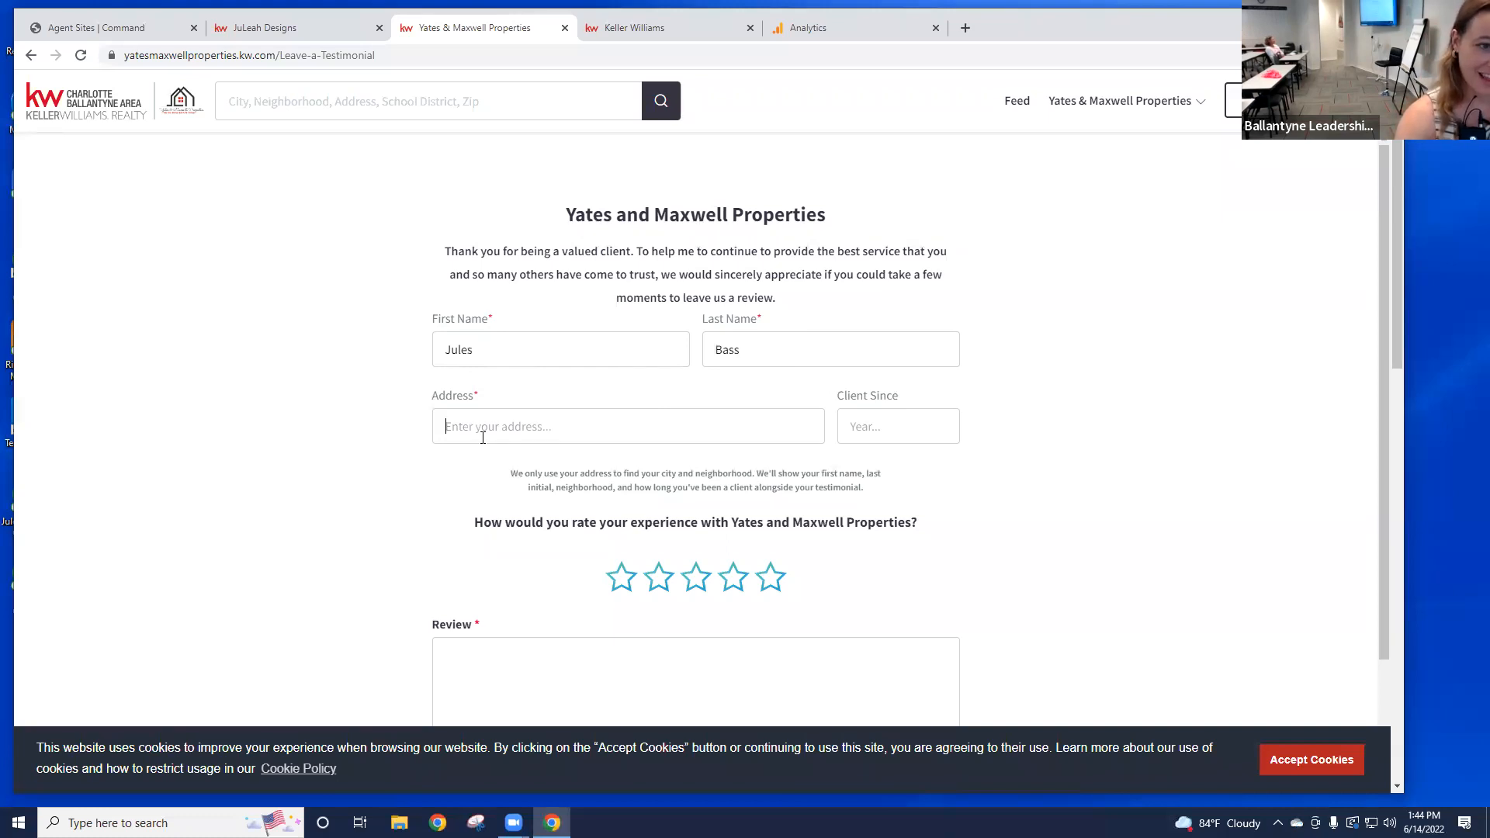
type("2")
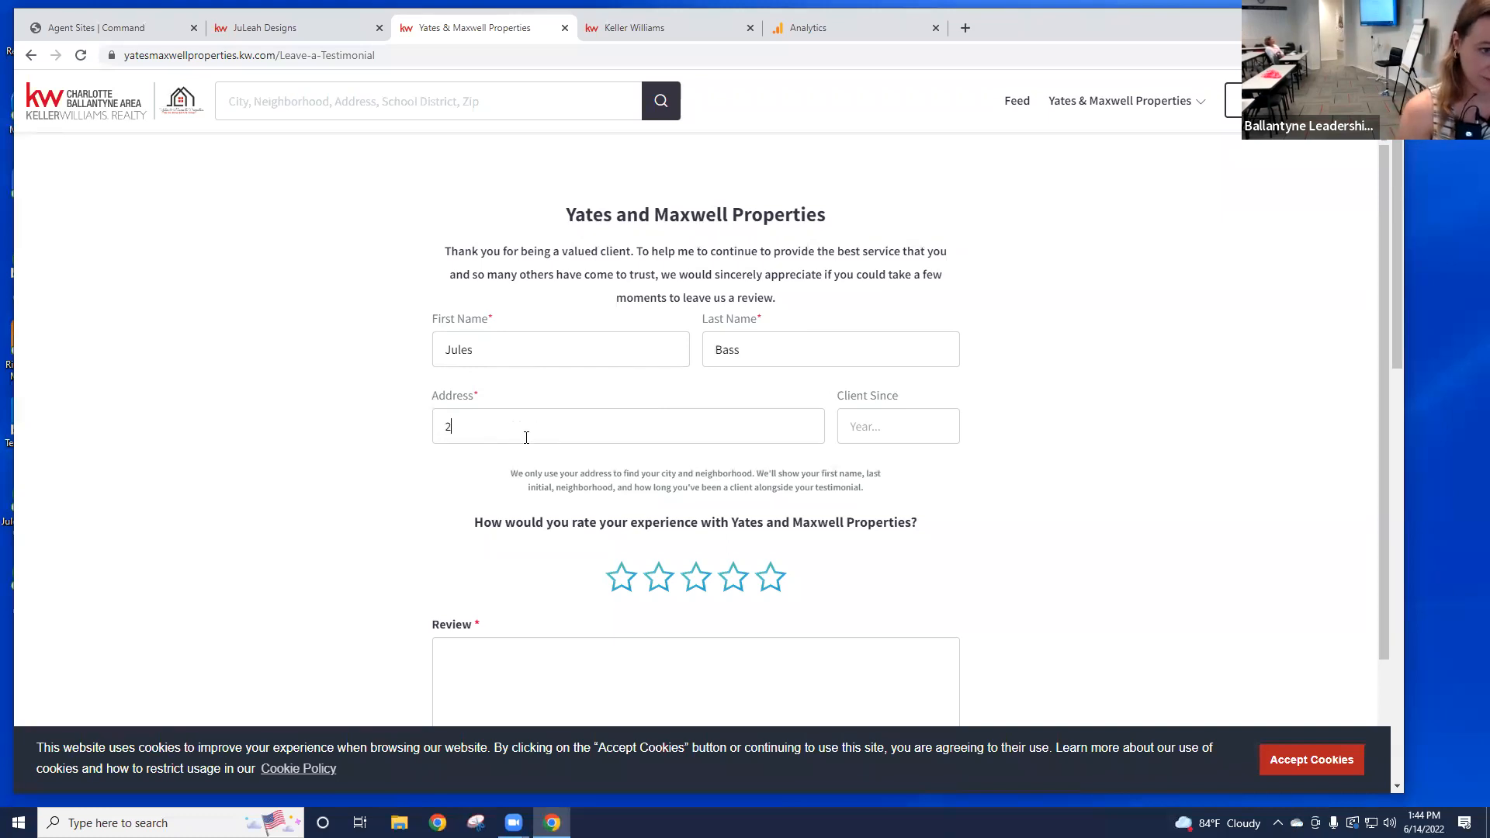
key("BackSpace")
type("Charl")
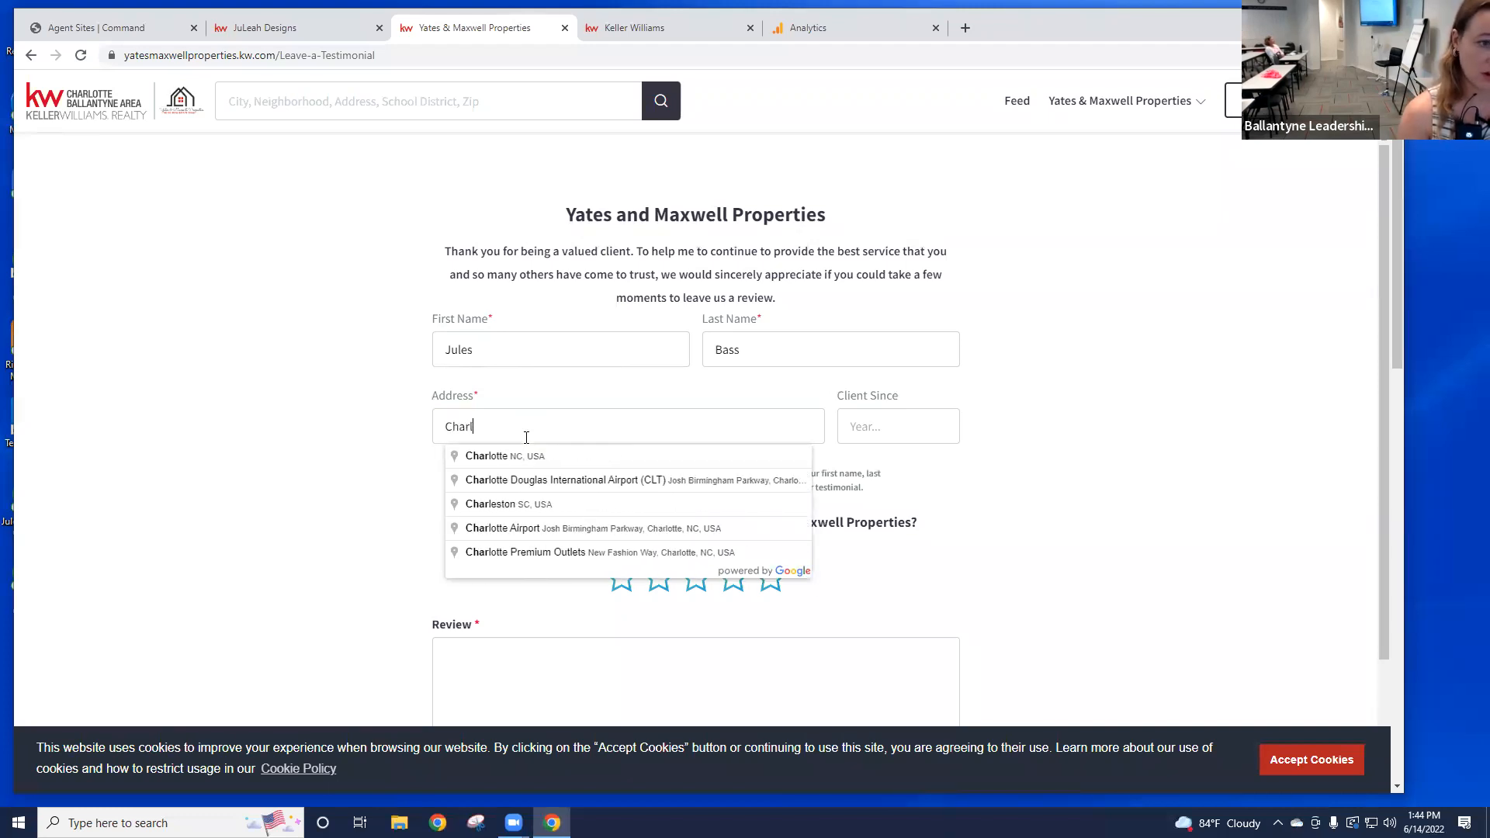
left_click(575, 456)
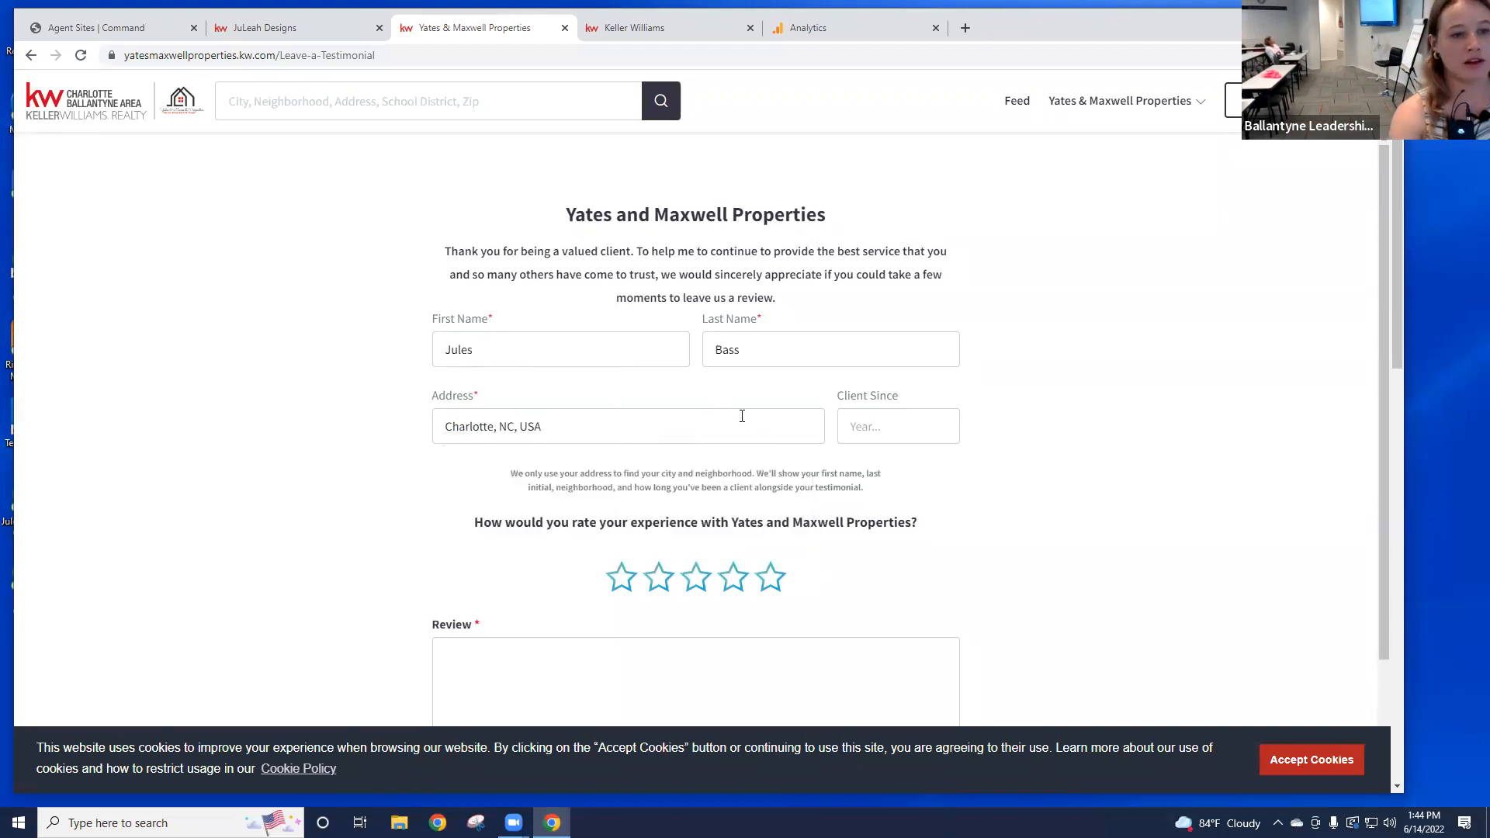
Step: Set Client Since to 2020, give a five-star rating and write the review 'Great job!'
left_click(886, 425)
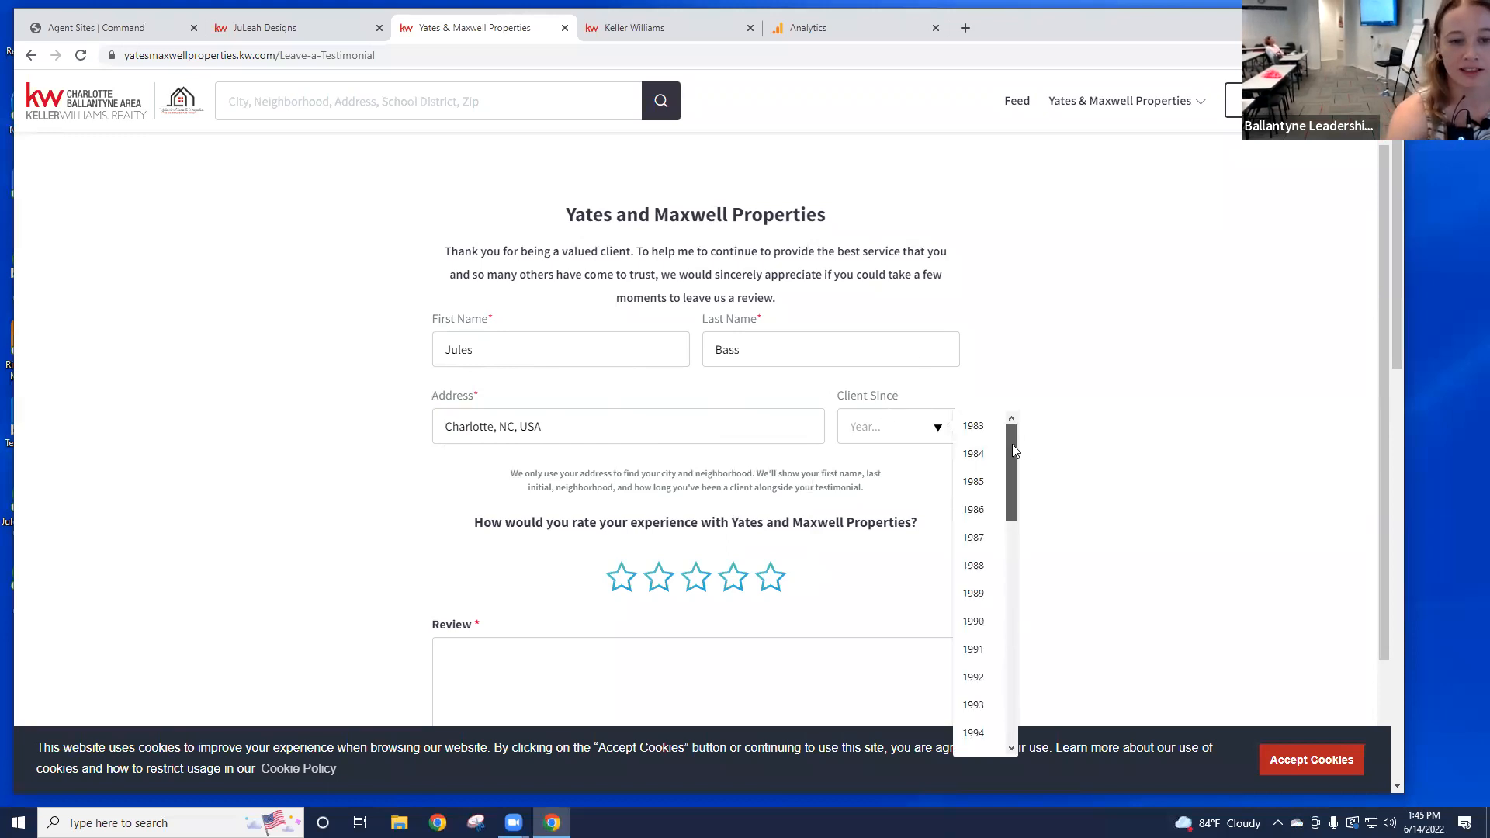
left_click_drag(1012, 444, 1002, 715)
left_click(976, 683)
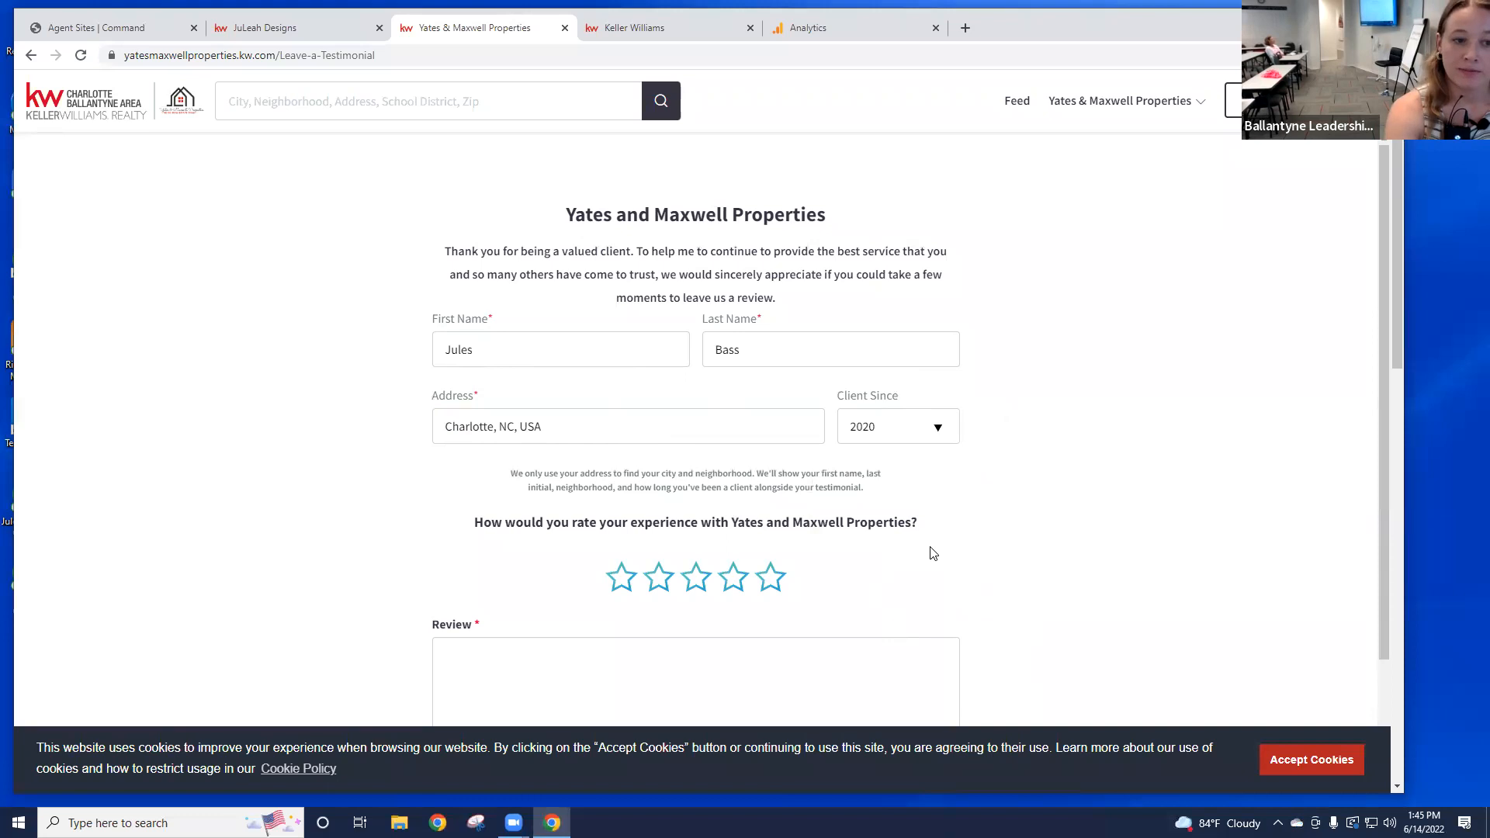
scroll(929, 549, "down", 2)
left_click(734, 424)
left_click(773, 432)
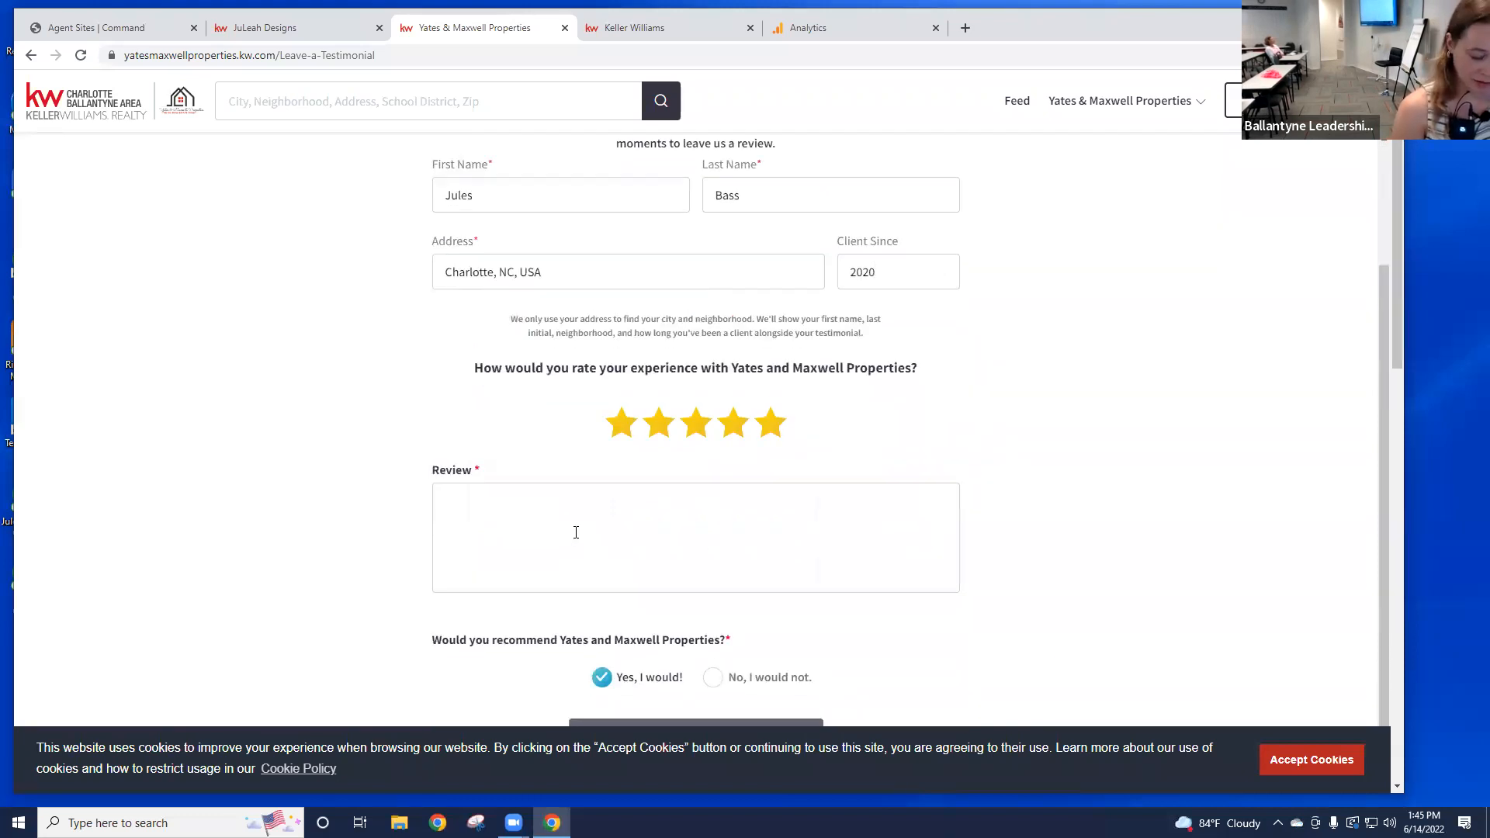
type("Great ")
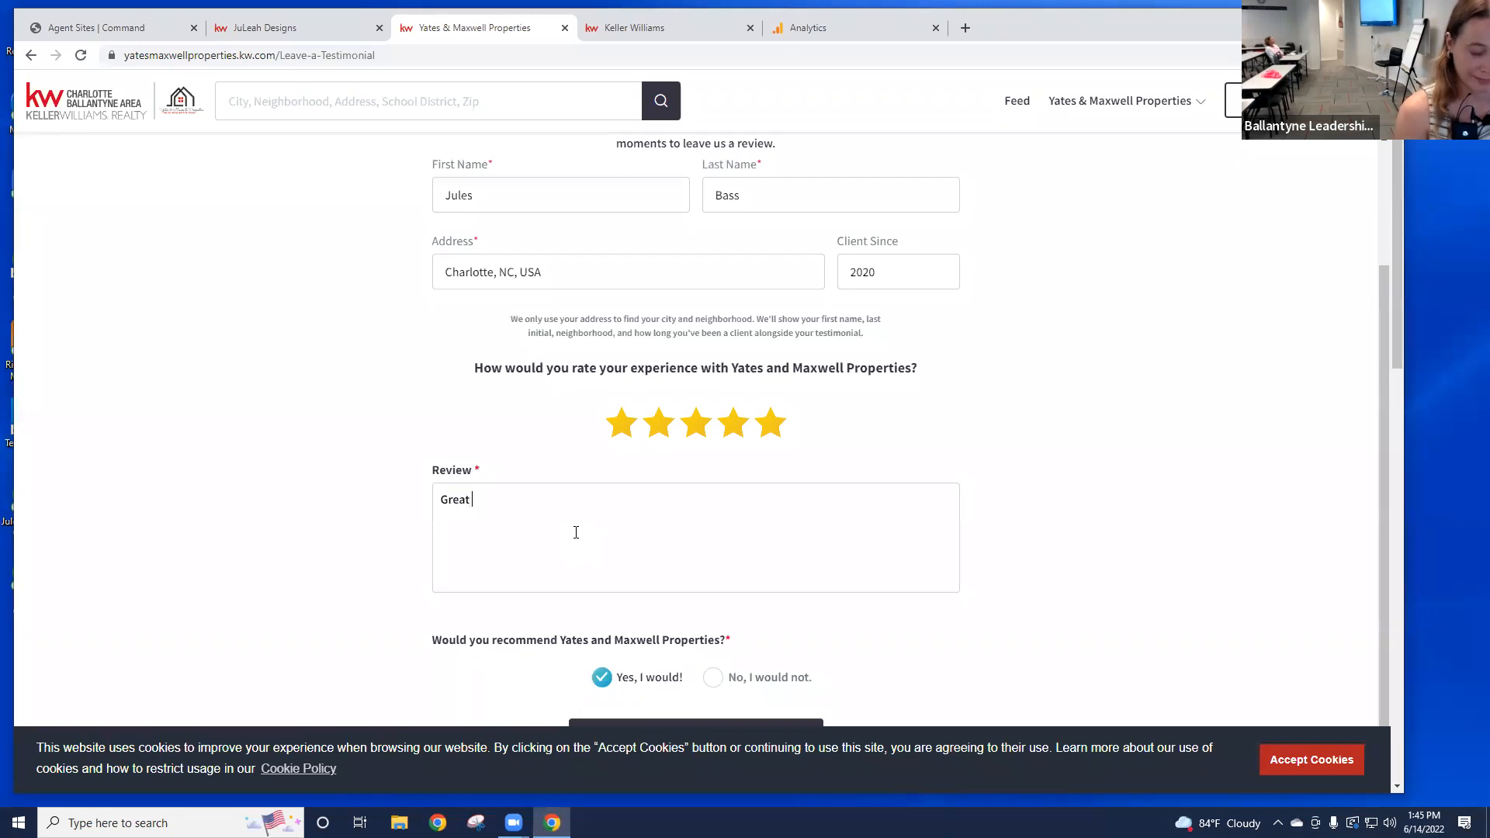
type("job!")
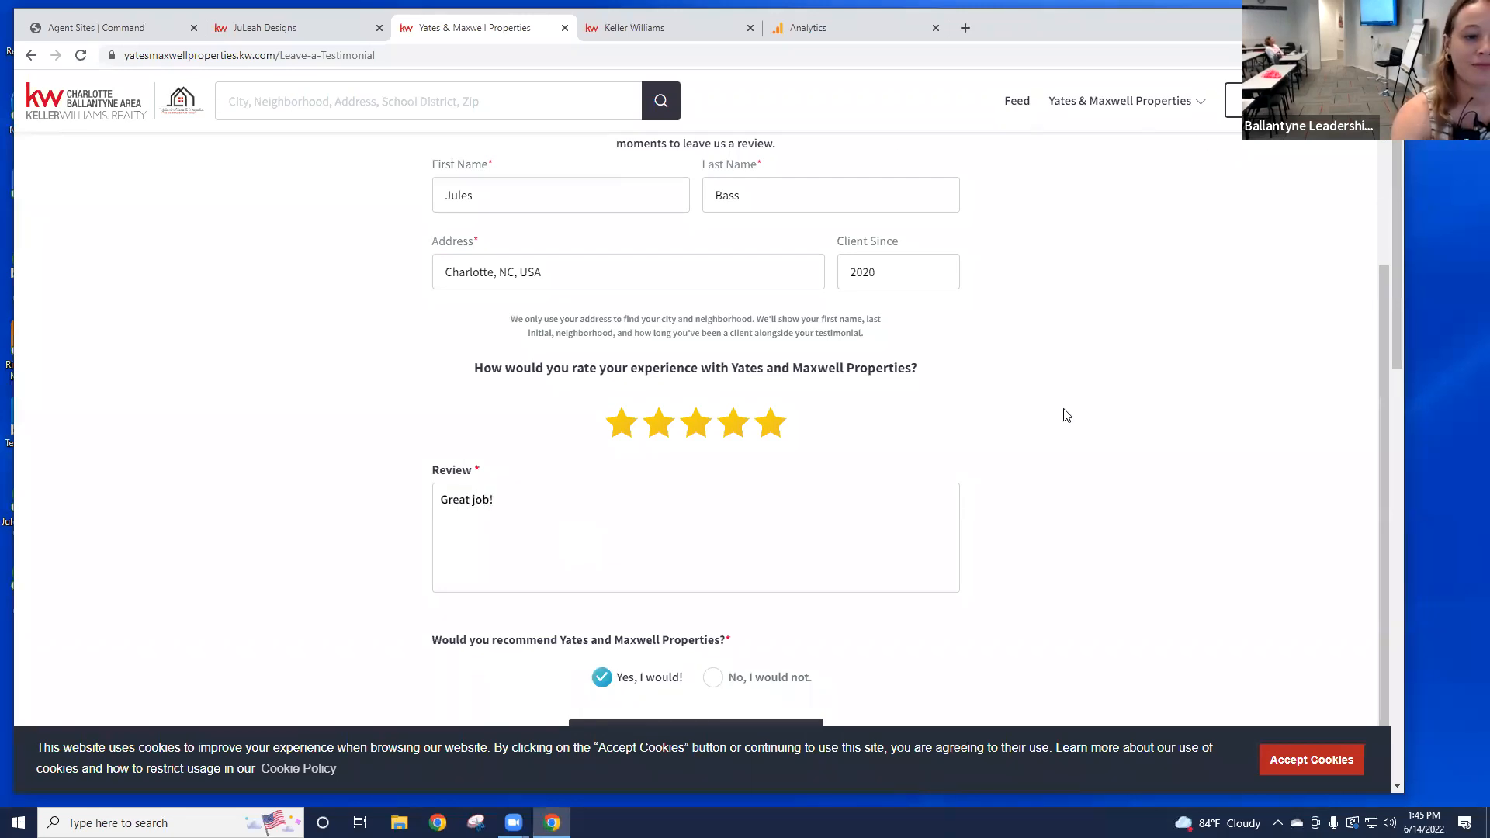
scroll(1019, 453, "down", 2)
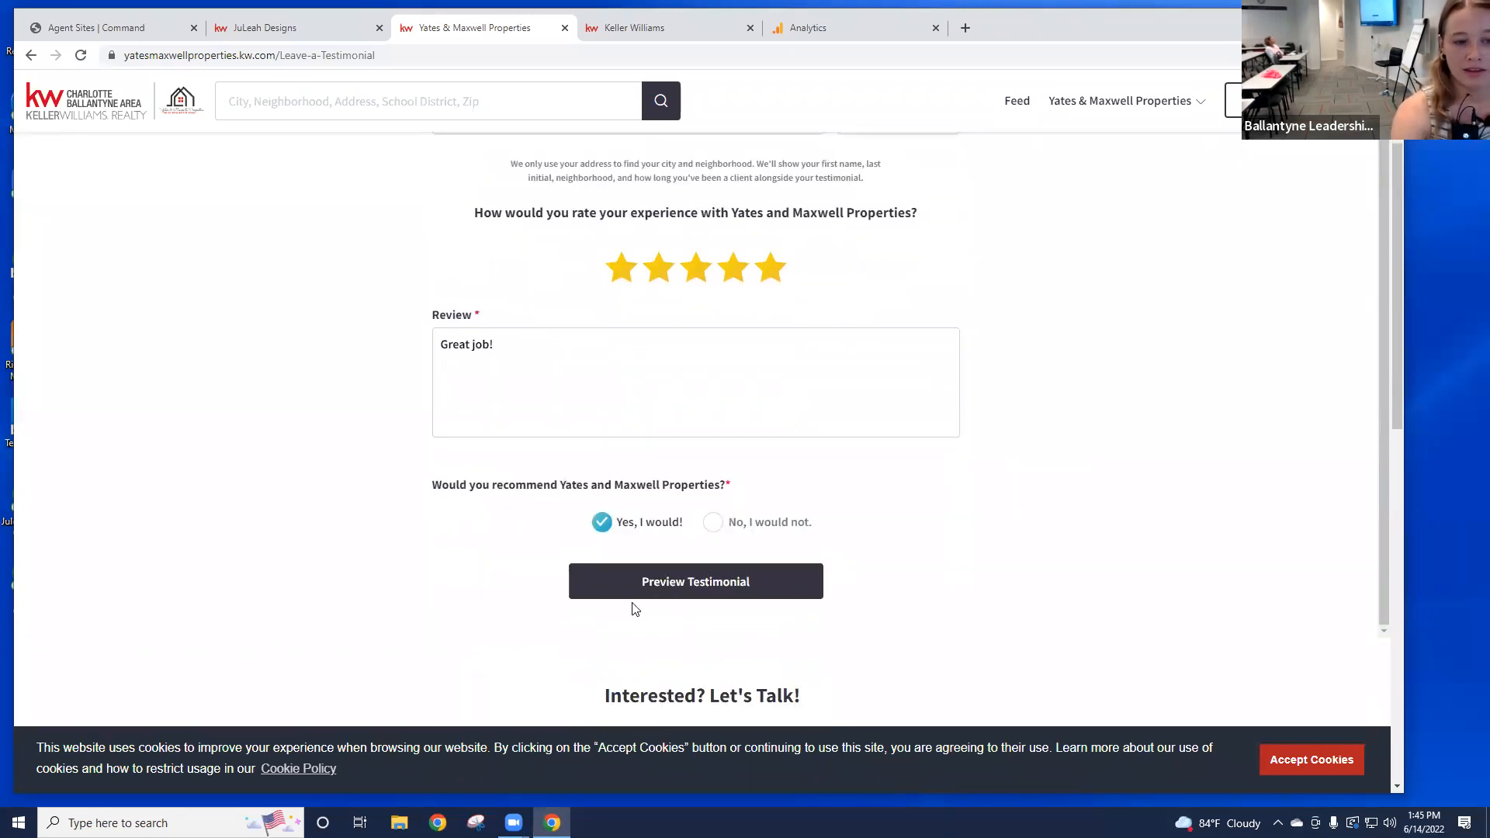
Step: Preview the testimonial twice, returning to edit in between, then reload to clear the form
left_click(728, 587)
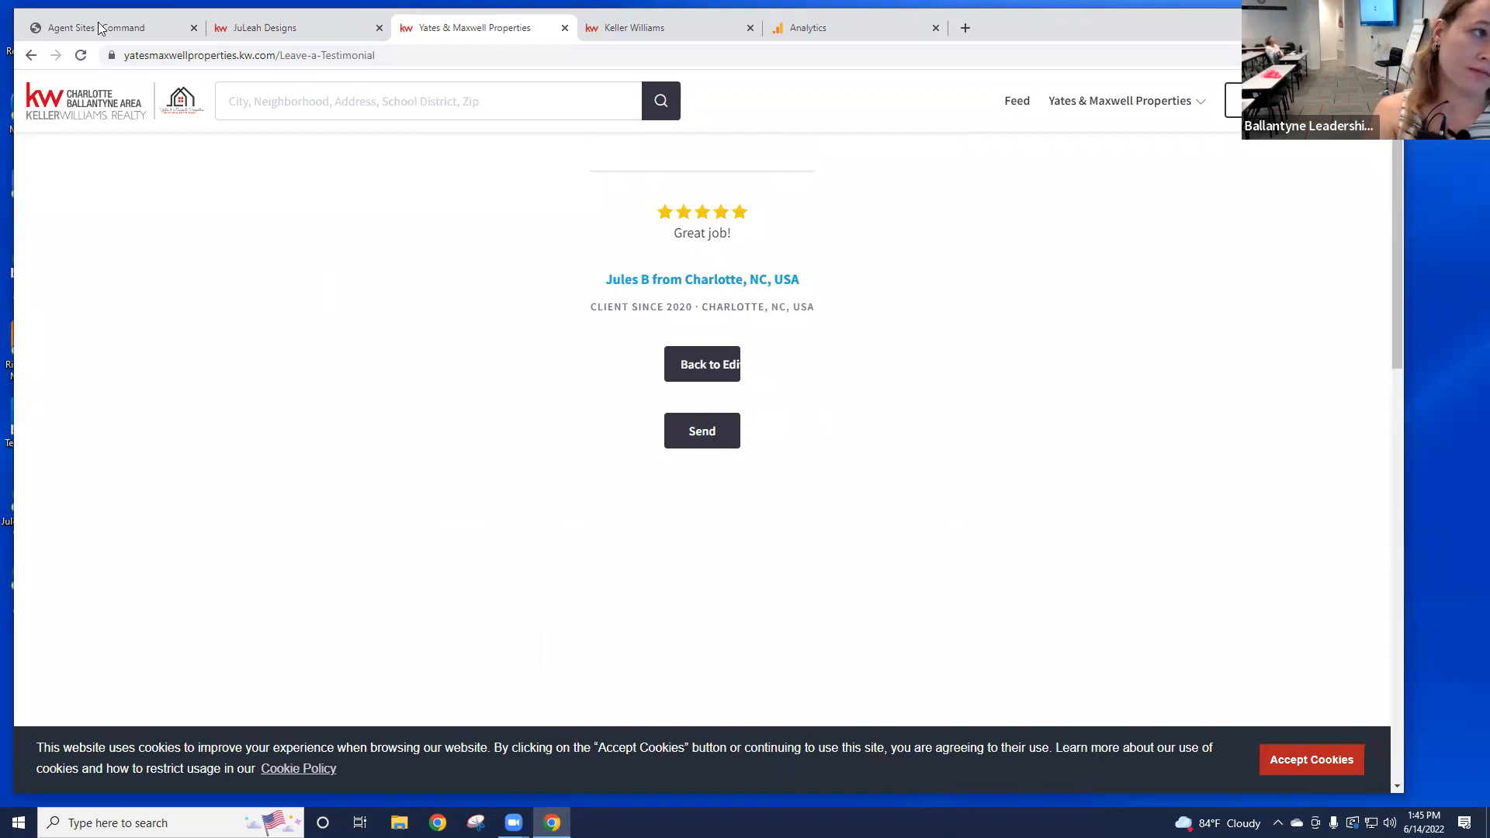
left_click(707, 385)
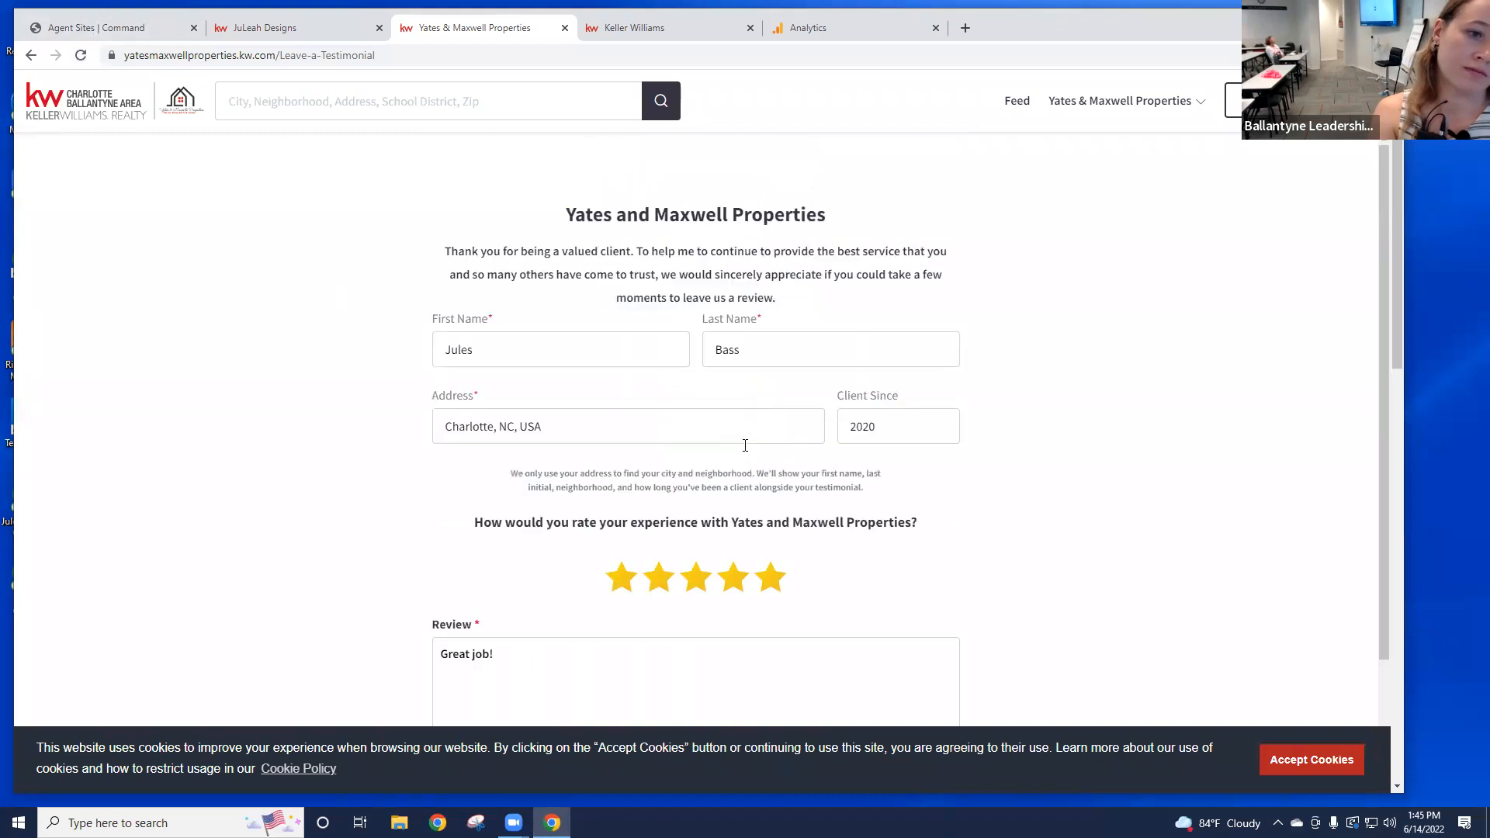
scroll(742, 544, "down", 2)
scroll(743, 505, "down", 5)
left_click(690, 347)
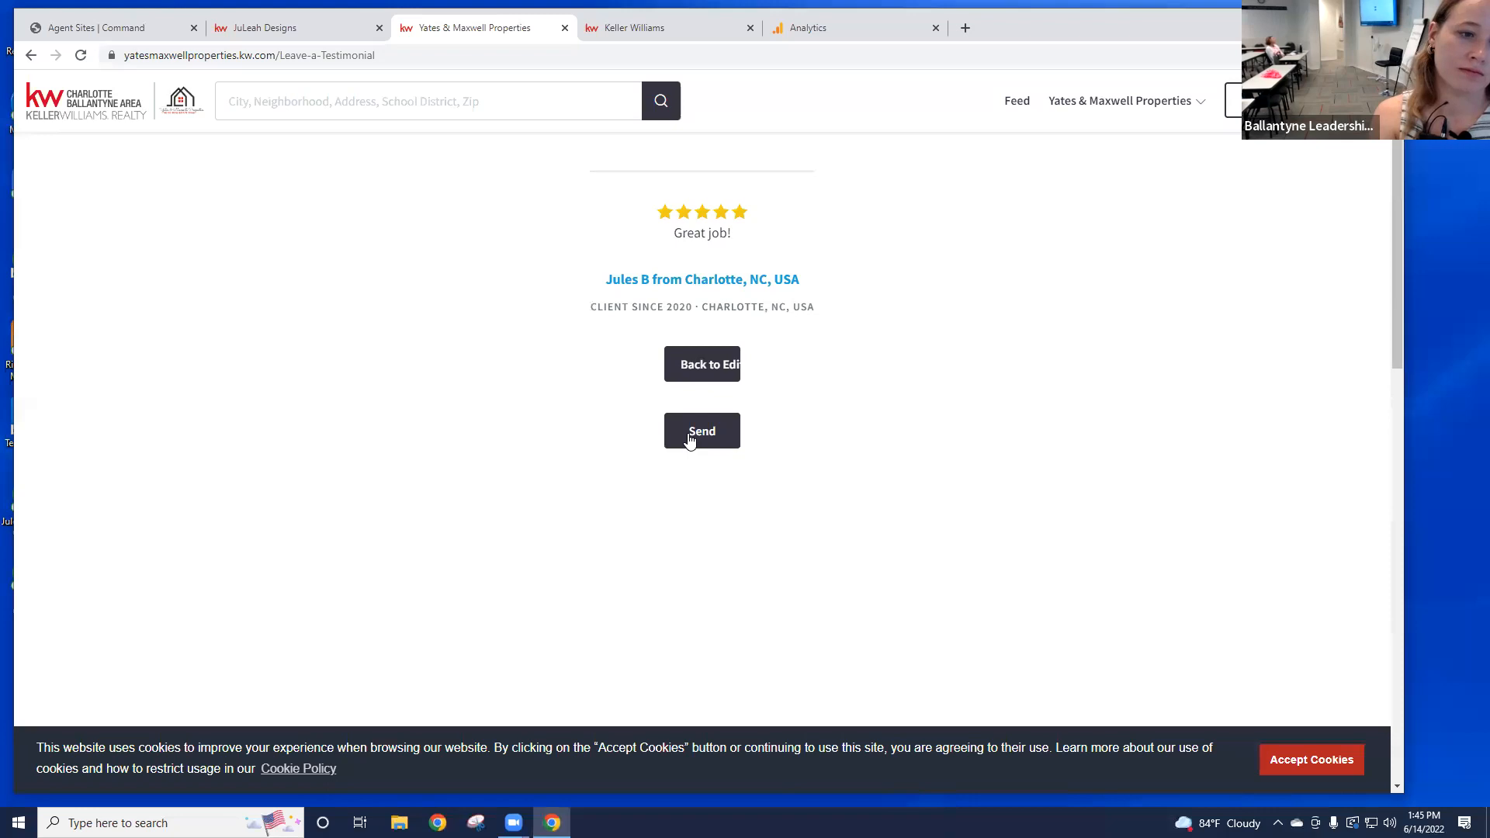
left_click(81, 55)
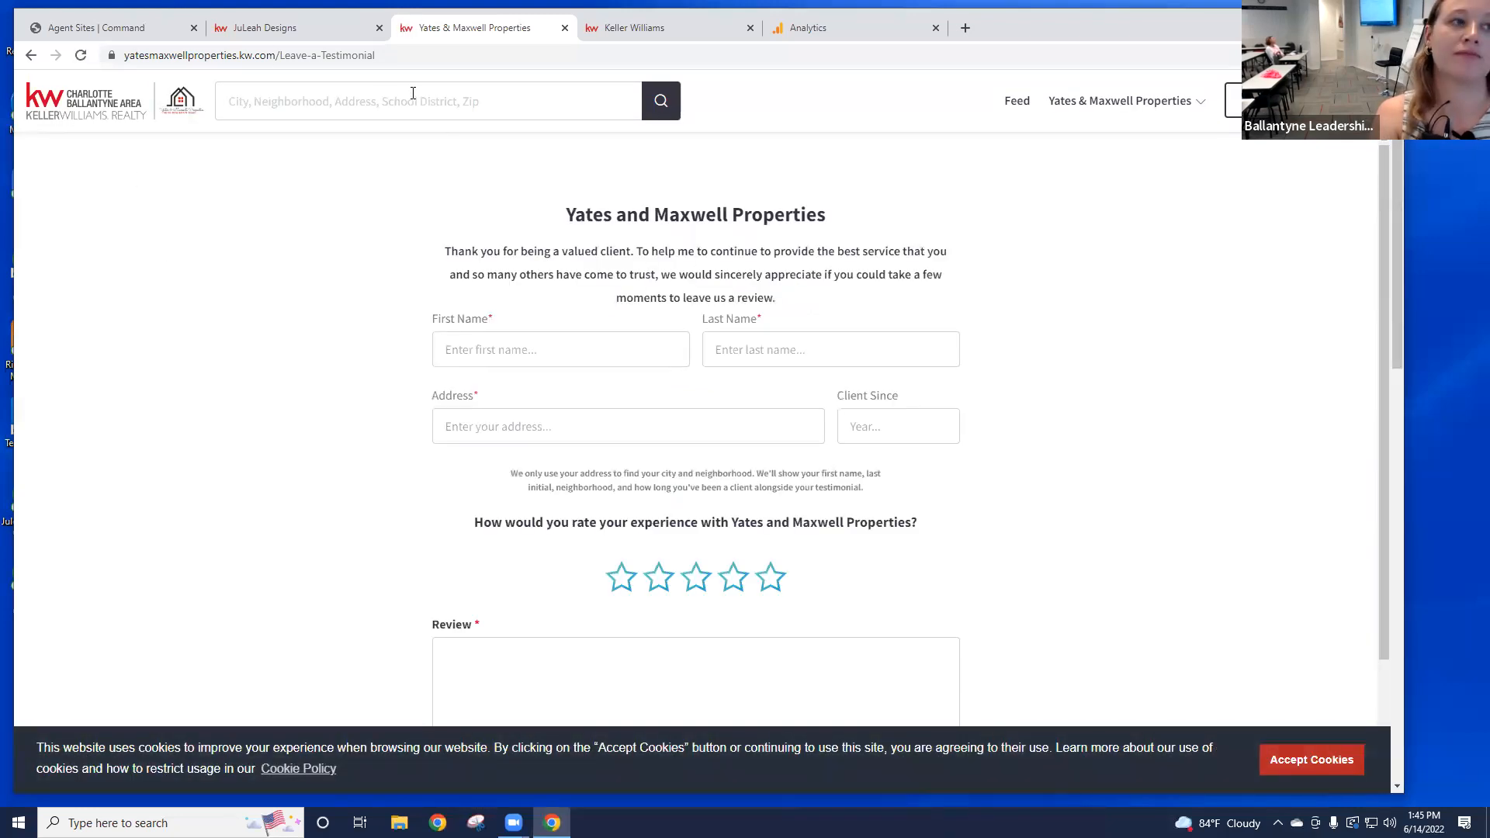
Step: Switch to the Agent Sites tab in Command and open the 829126-aboutus page's actions menu
left_click(143, 34)
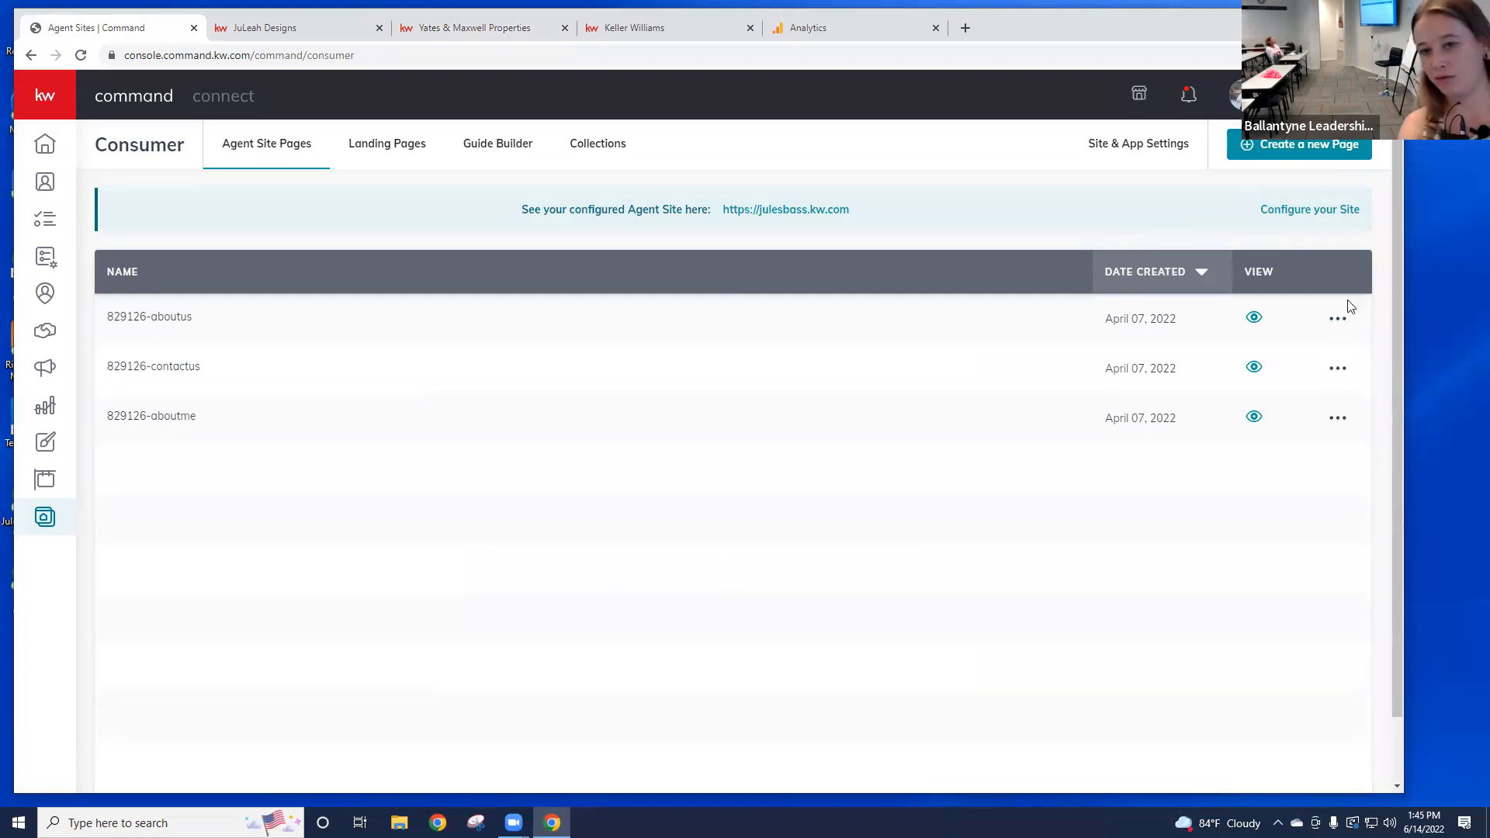
left_click(1336, 322)
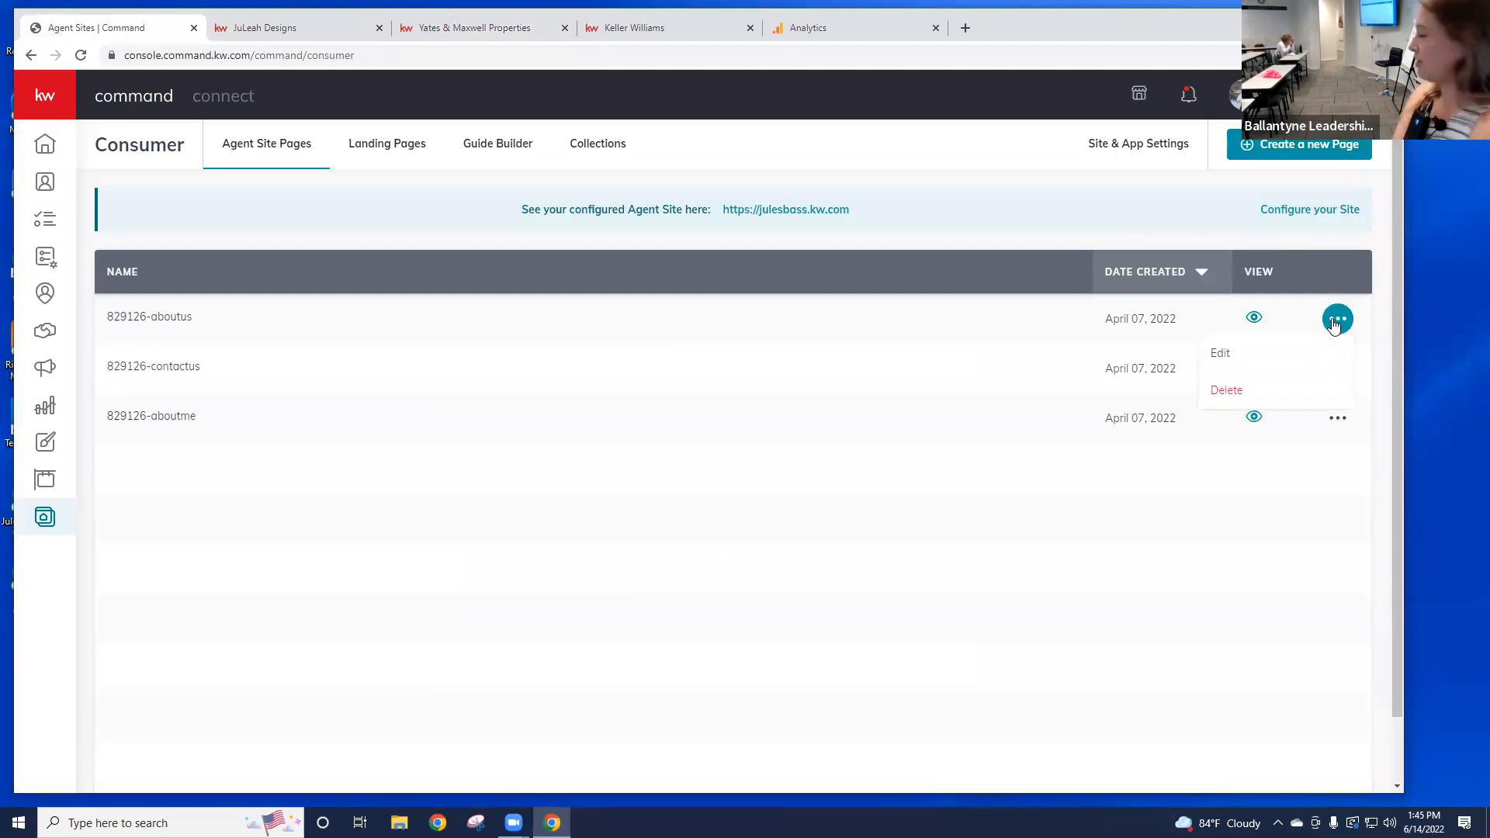
left_click(1335, 326)
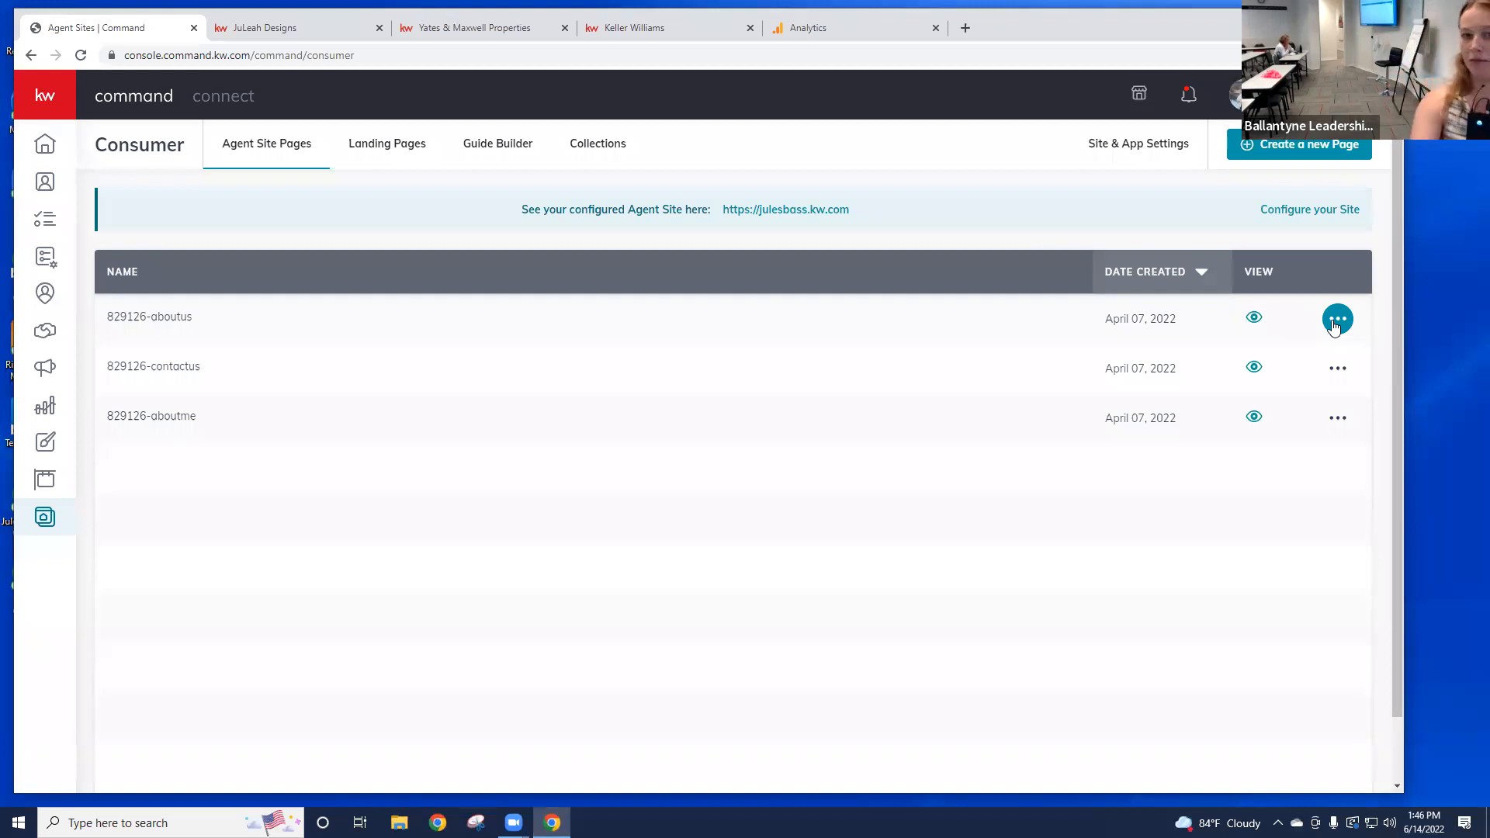
left_click(1336, 321)
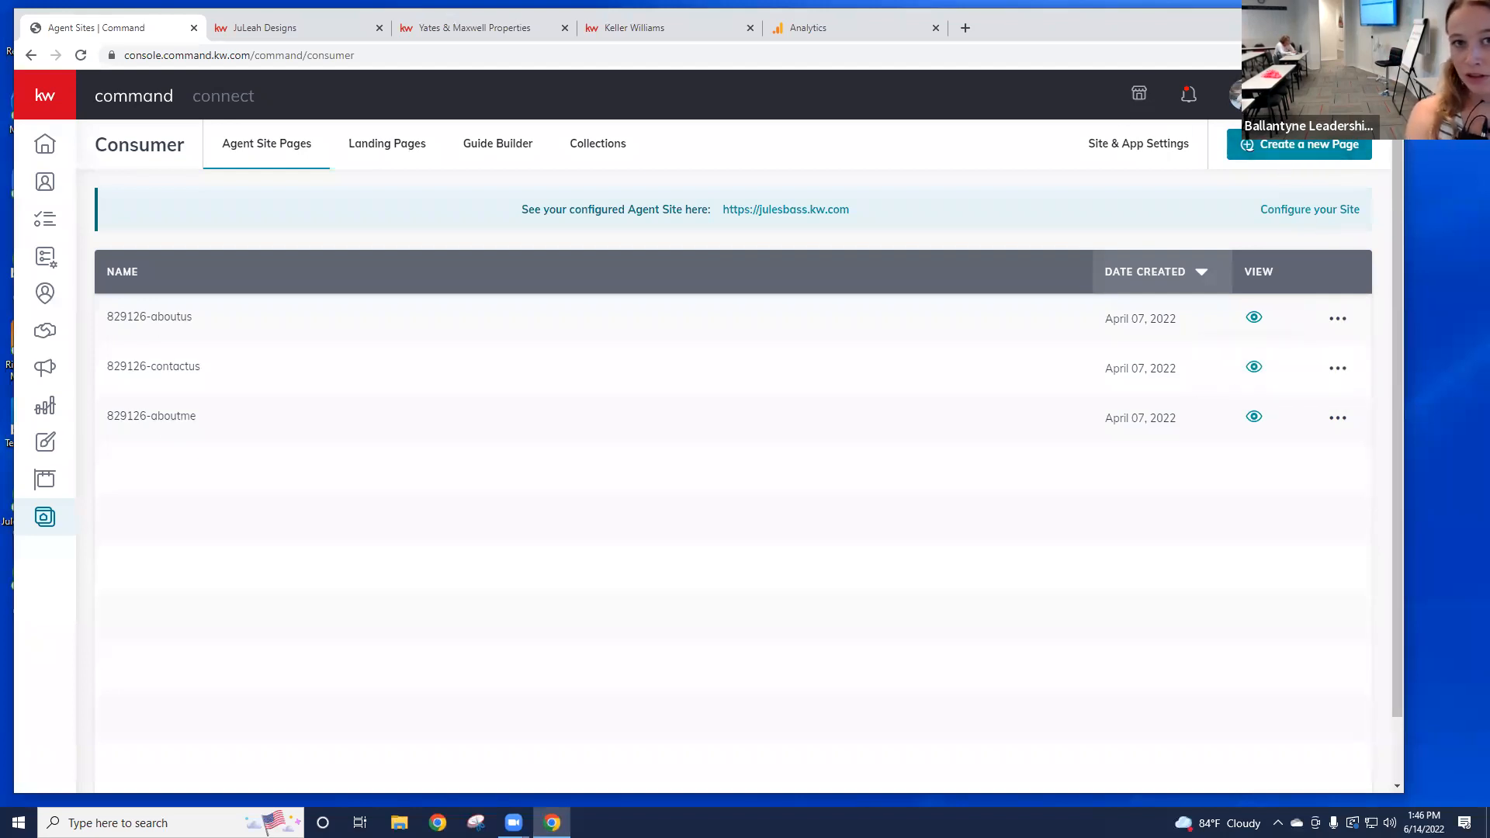
Step: Create a new page with 'On My Agent Site' chosen in the Create a New Page dialog
left_click(1259, 154)
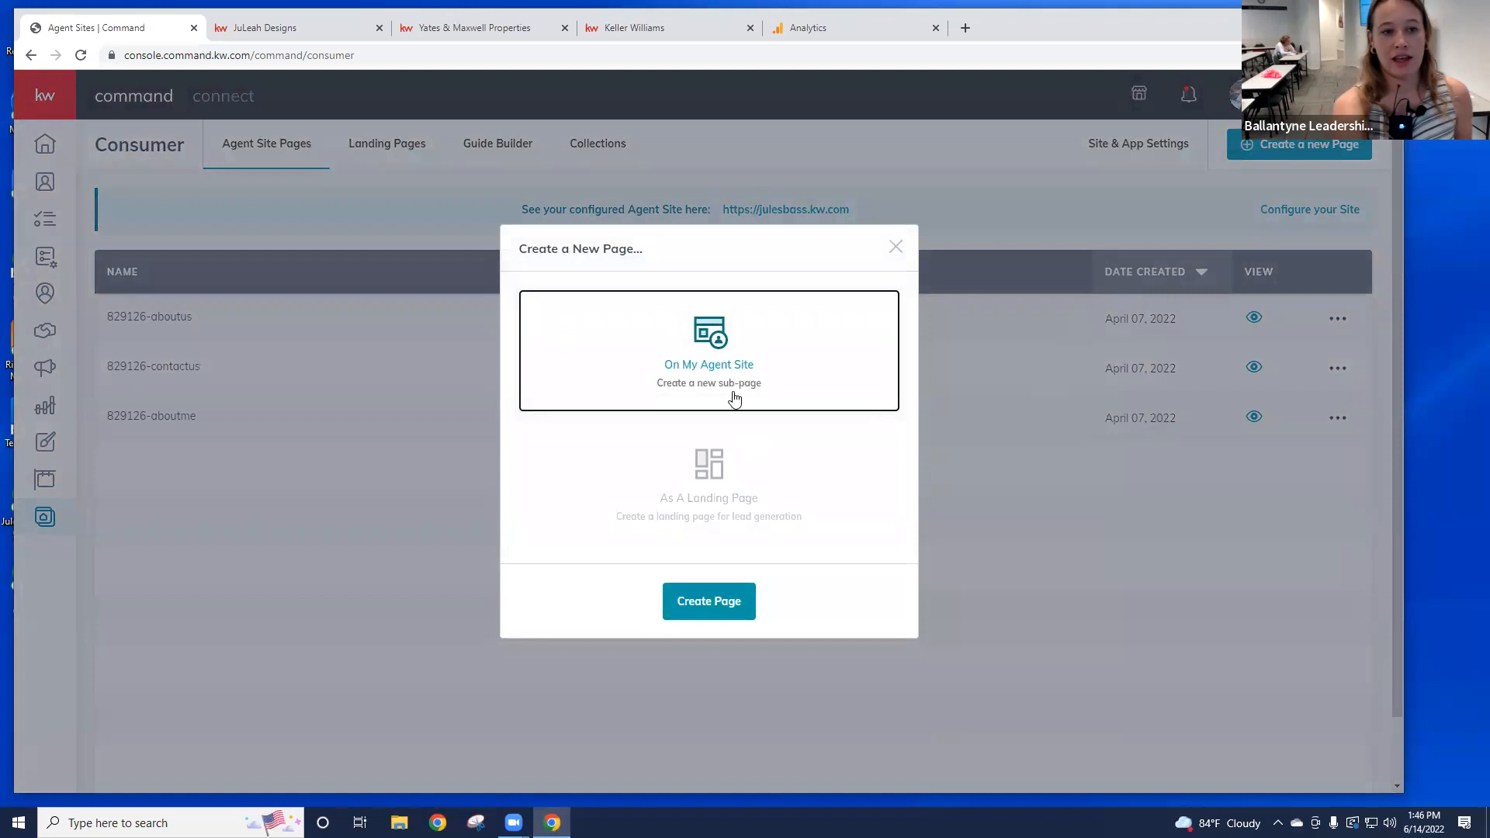
left_click(721, 608)
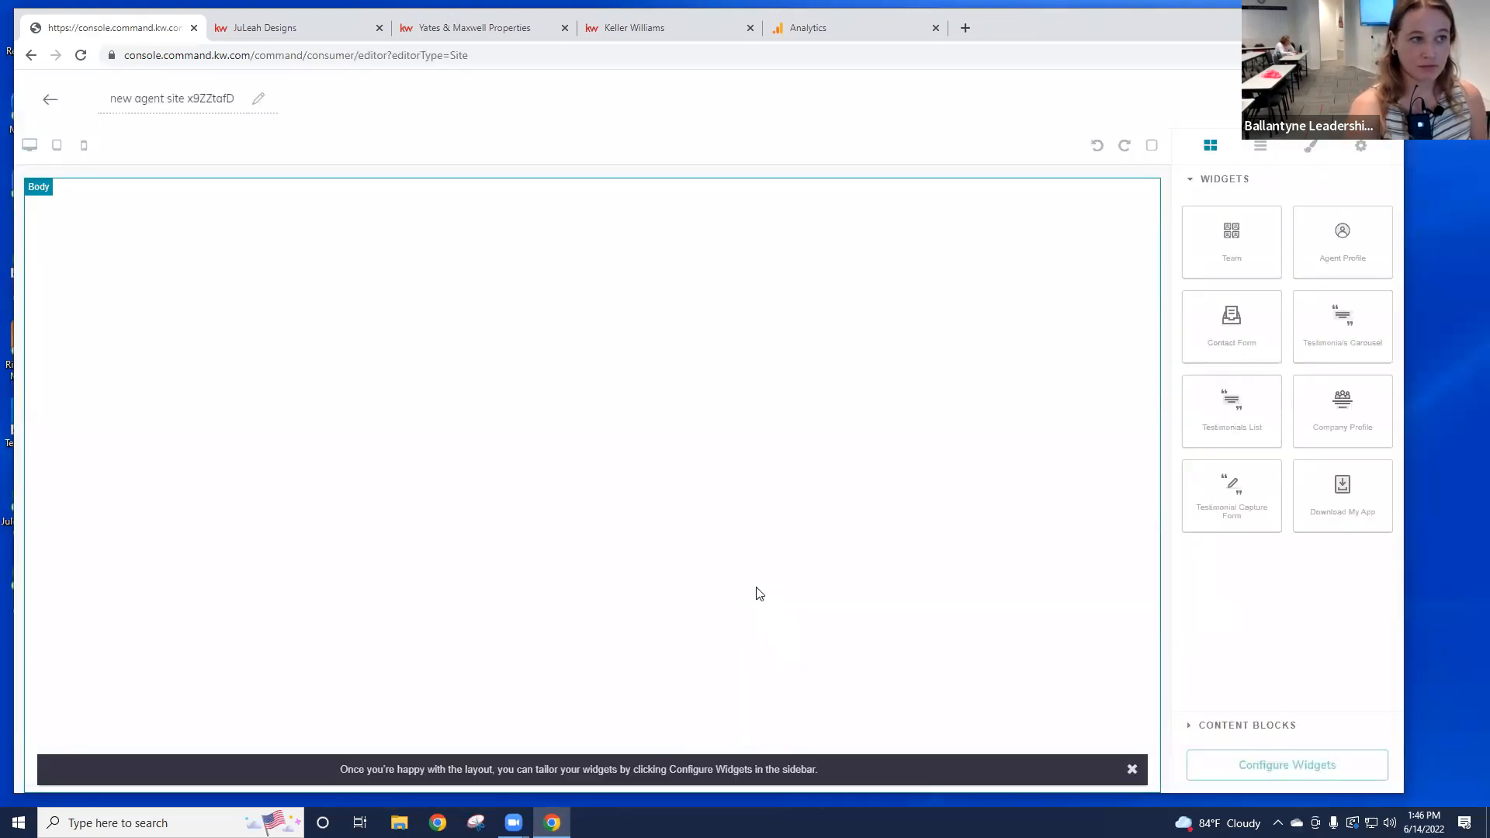
Step: Replace the generated page name 'new agent site x9ZZtofD' with 'Testimonials'
triple_click(230, 103)
key("BackSpace")
type("Testimonials")
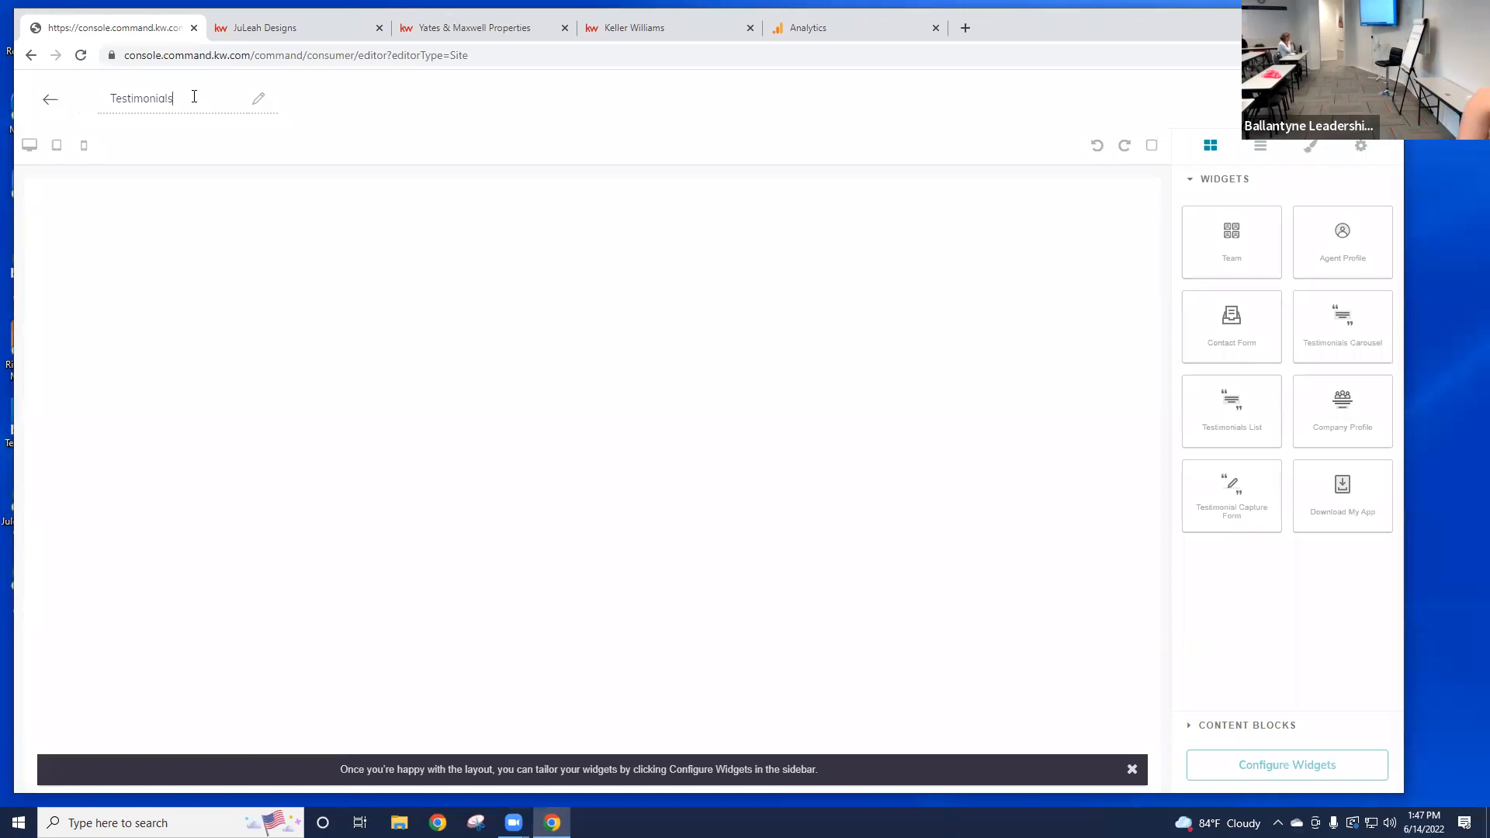
double_click(183, 97)
left_click(227, 100)
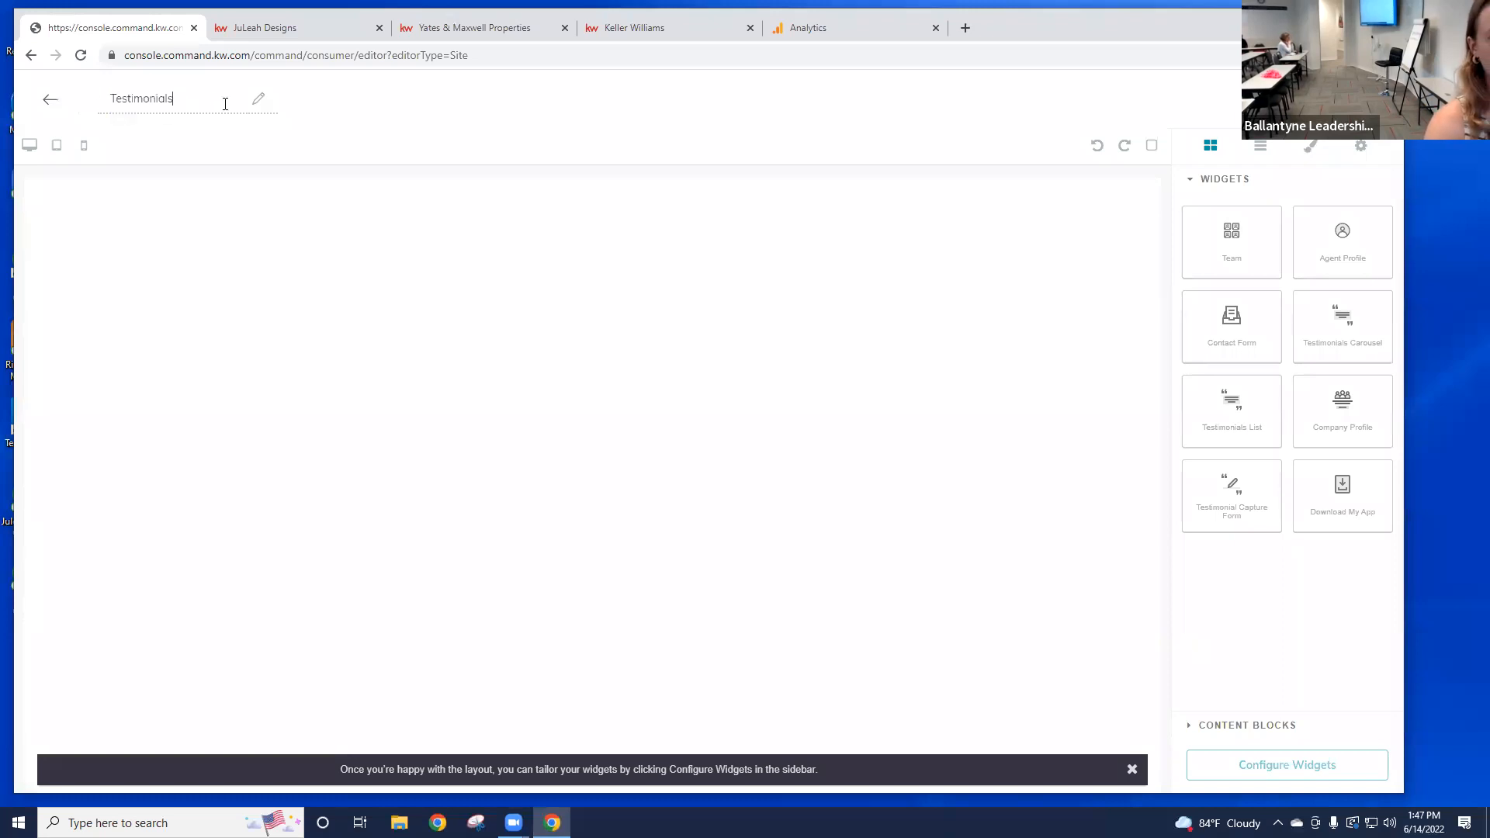
left_click_drag(189, 106, 135, 107)
left_click(210, 104)
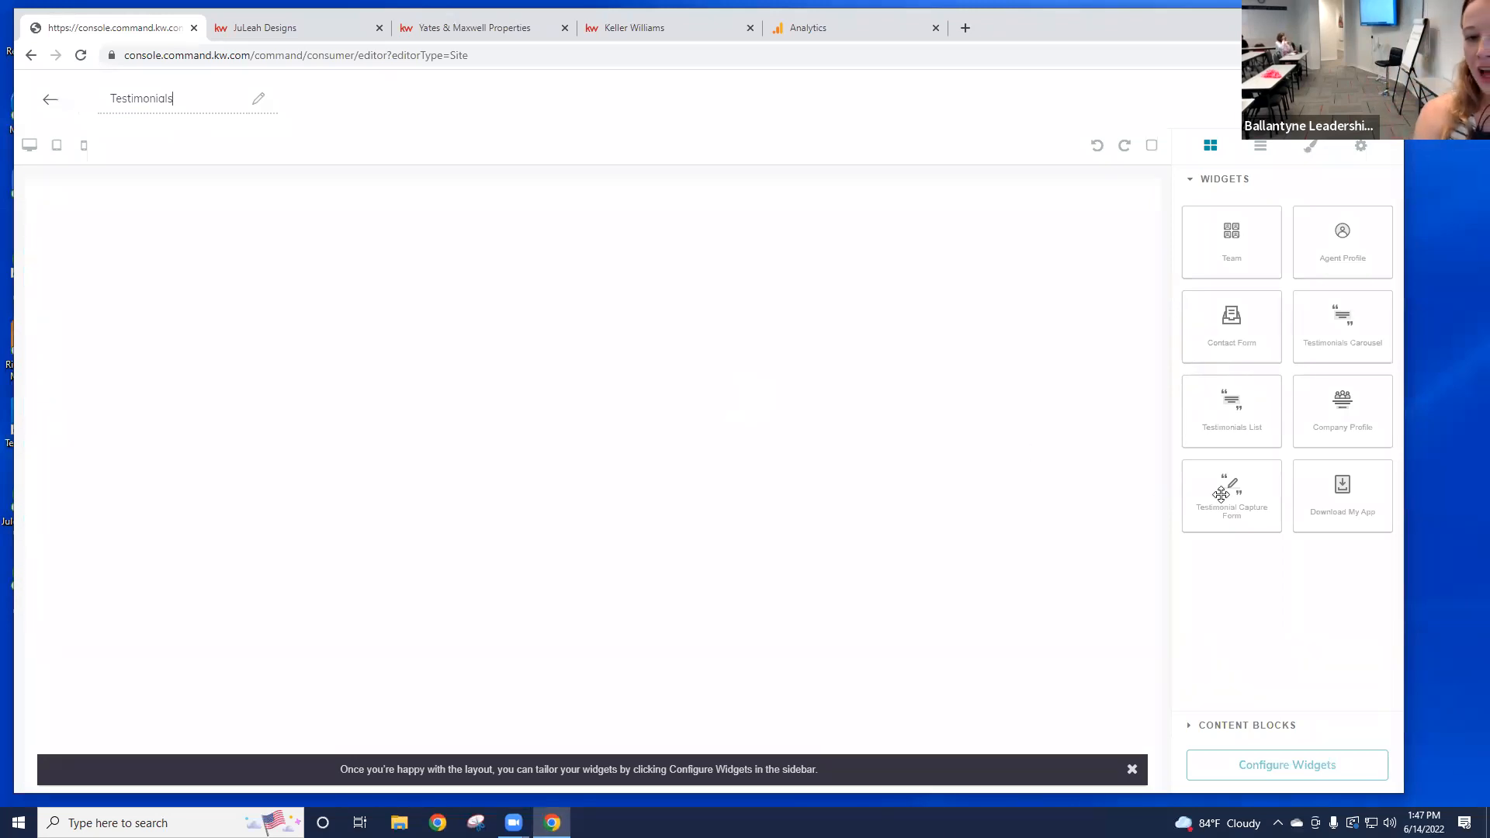
Step: Drag the Testimonial Capture Form onto the canvas, then the Testimonials List above it
left_click_drag(1234, 498, 1000, 581)
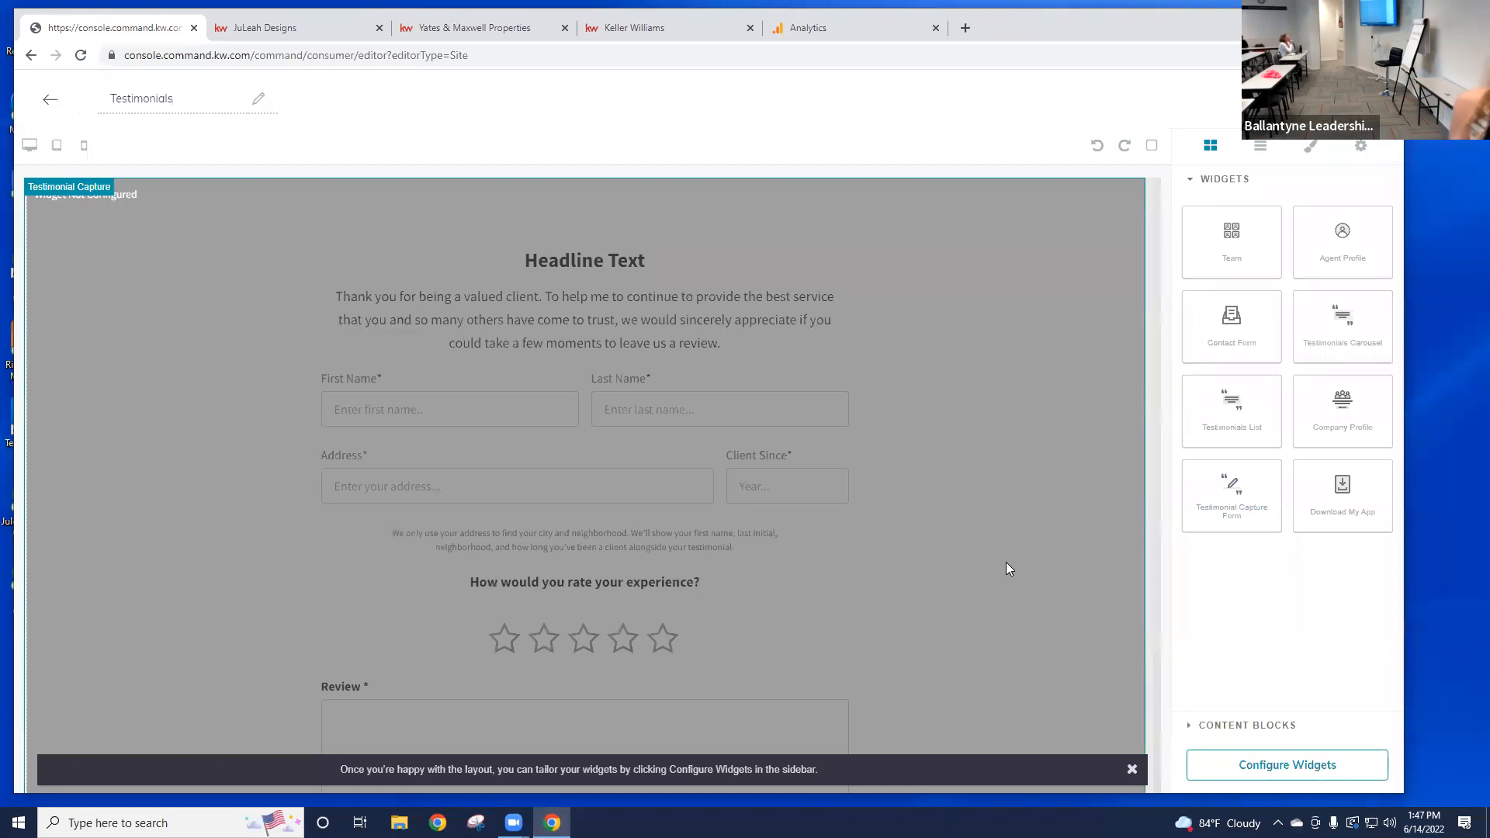
left_click_drag(1240, 501, 1034, 488)
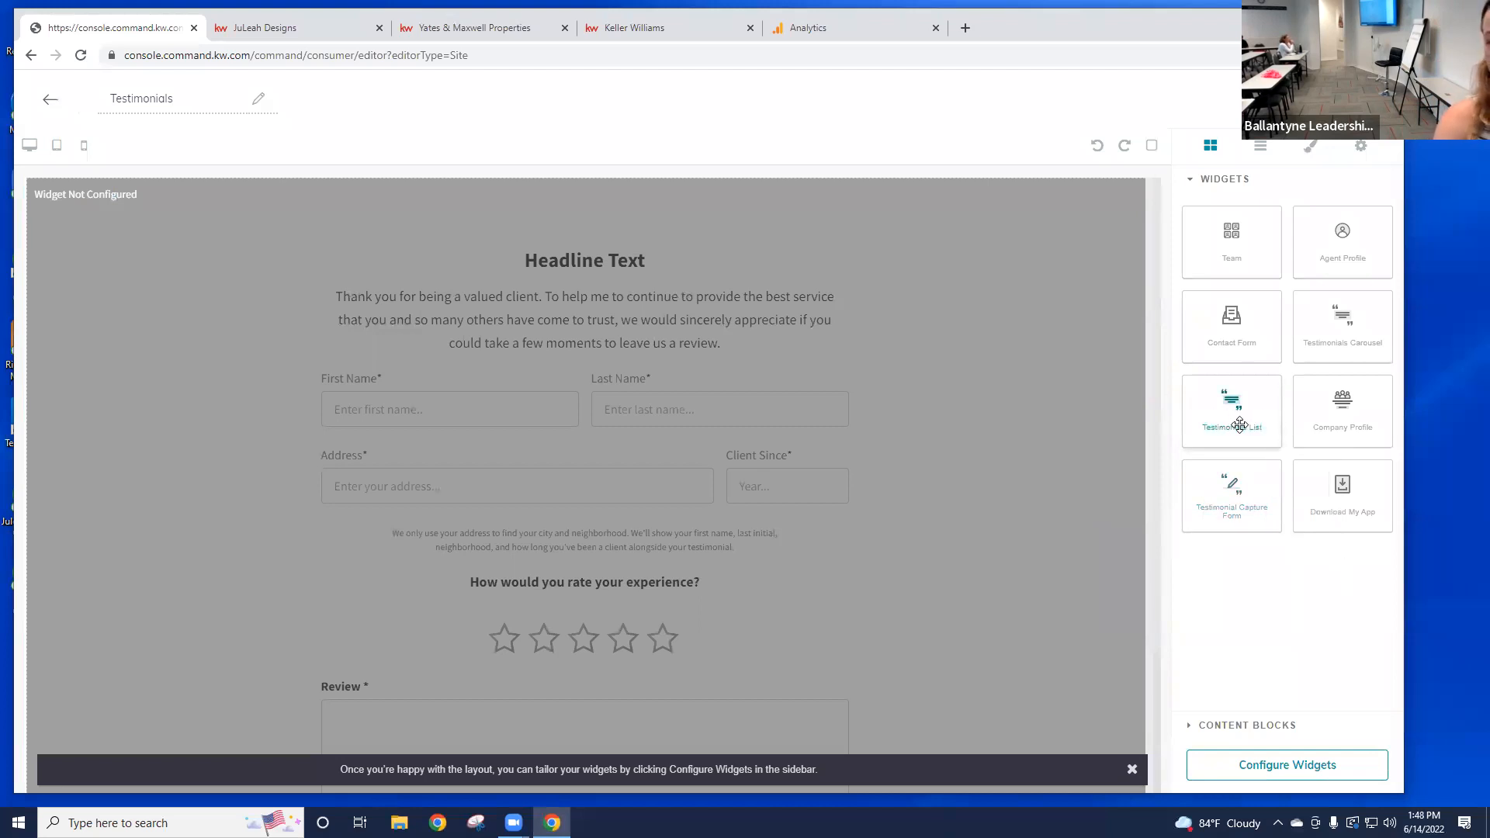
left_click_drag(1240, 425, 1082, 247)
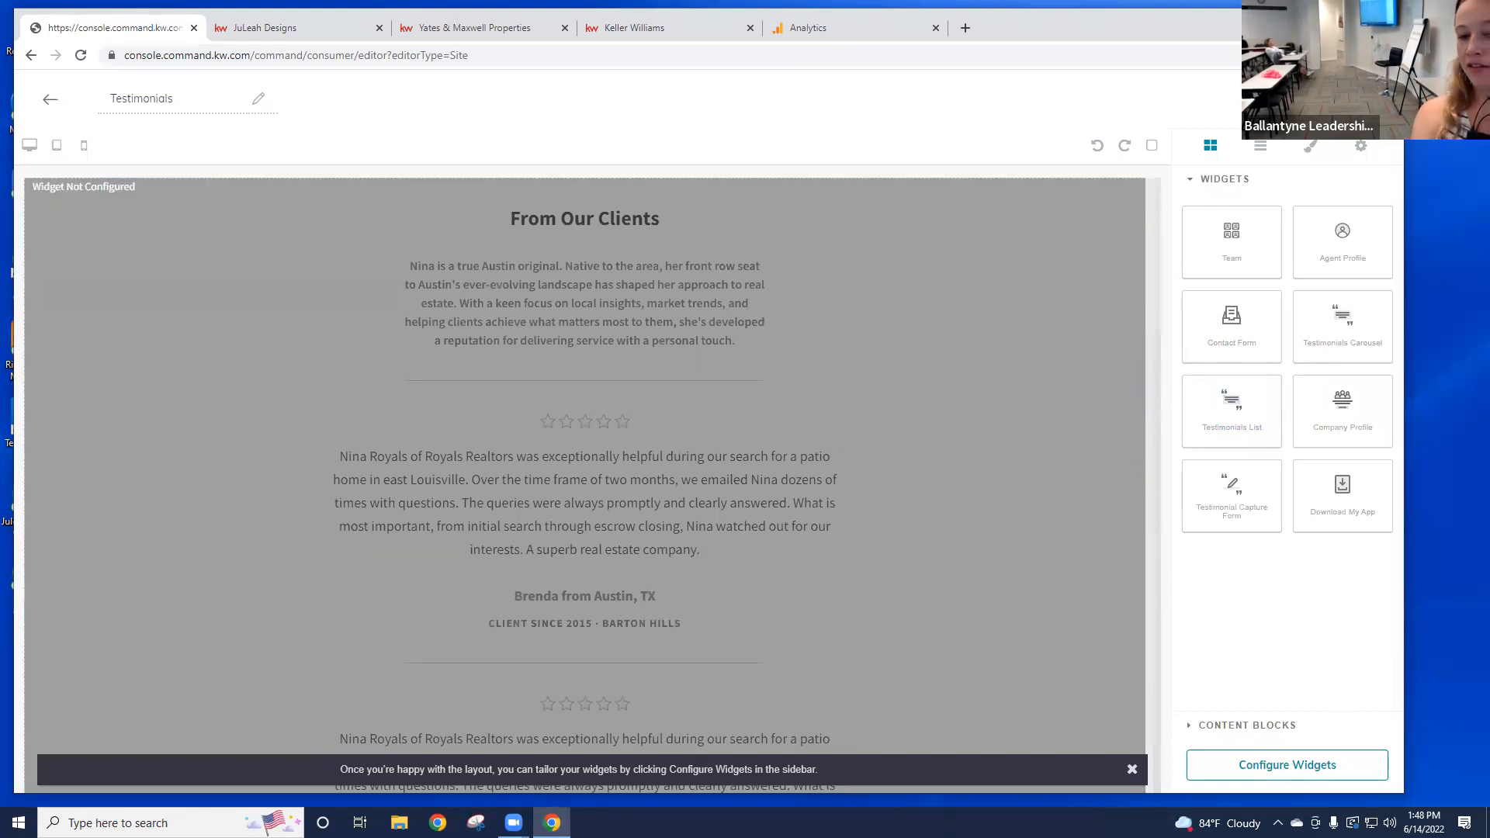
Step: Open the Testimonials List widget's settings from the Configure Widgets panel
left_click(1345, 777)
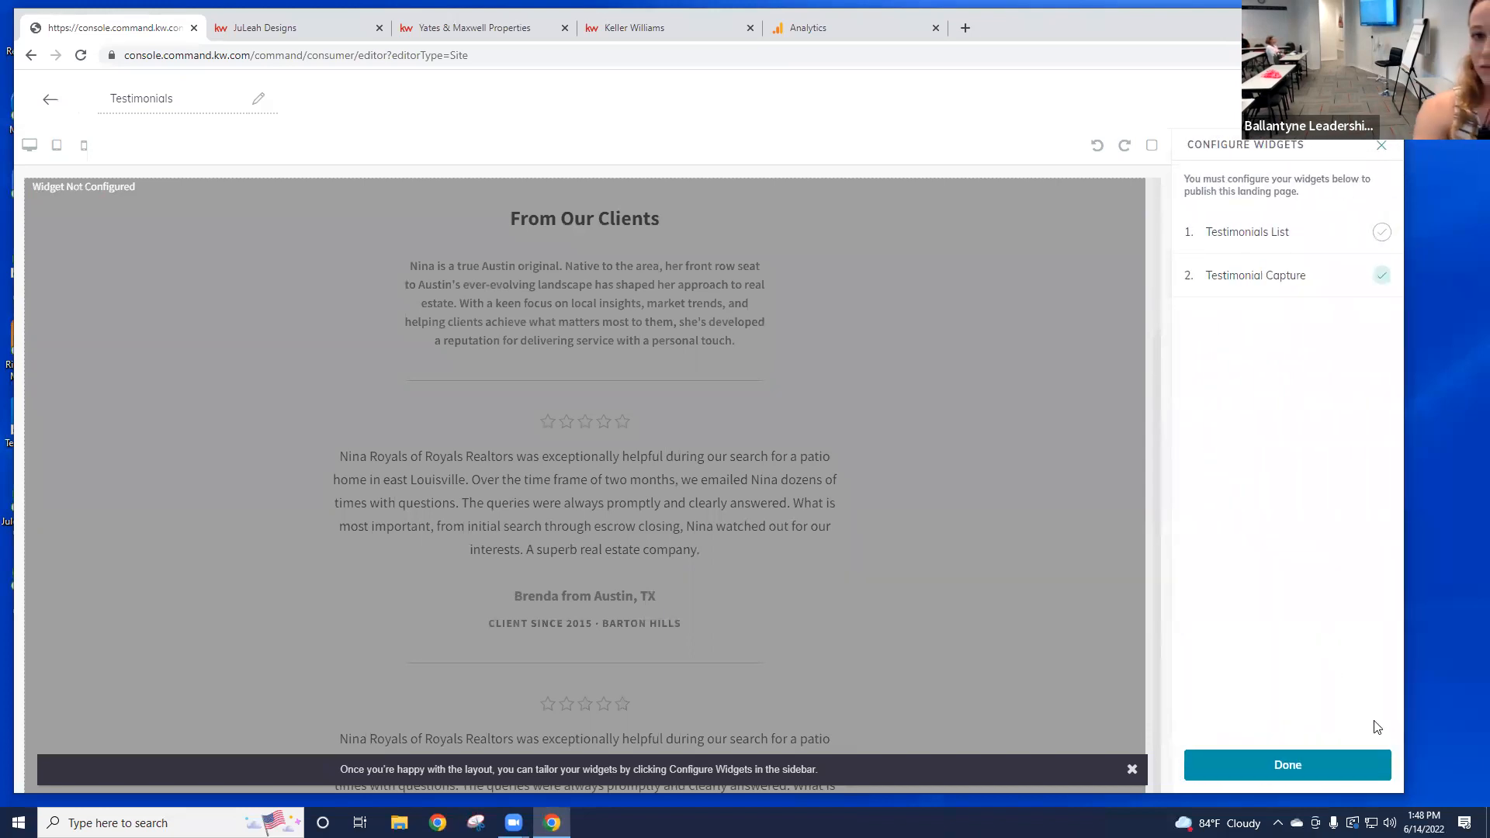
left_click(1281, 240)
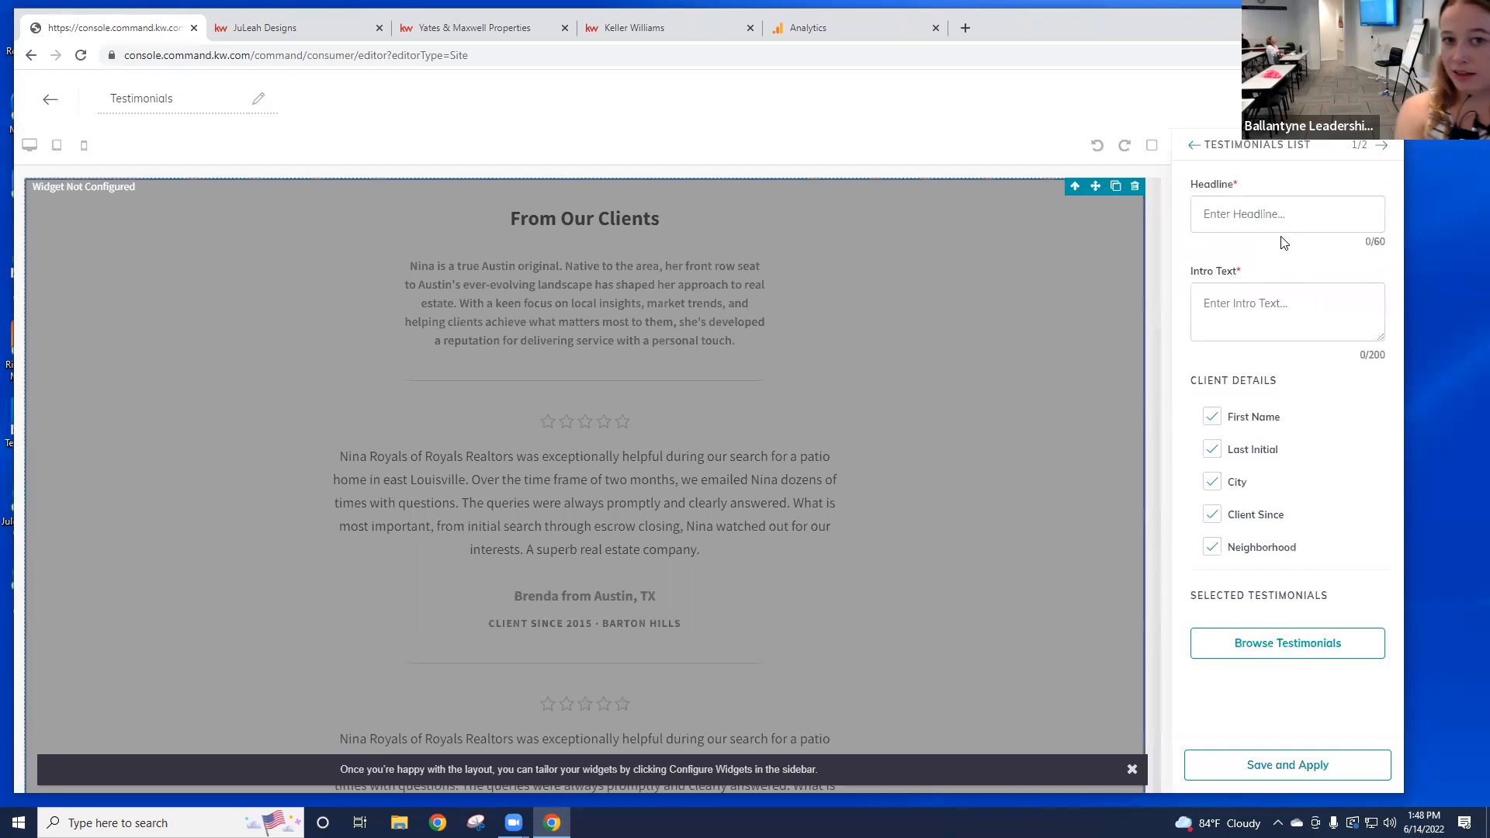
Step: Title the Testimonials List 'Testimonials' with intro 'See what clients have to say!' and apply it
left_click(1329, 222)
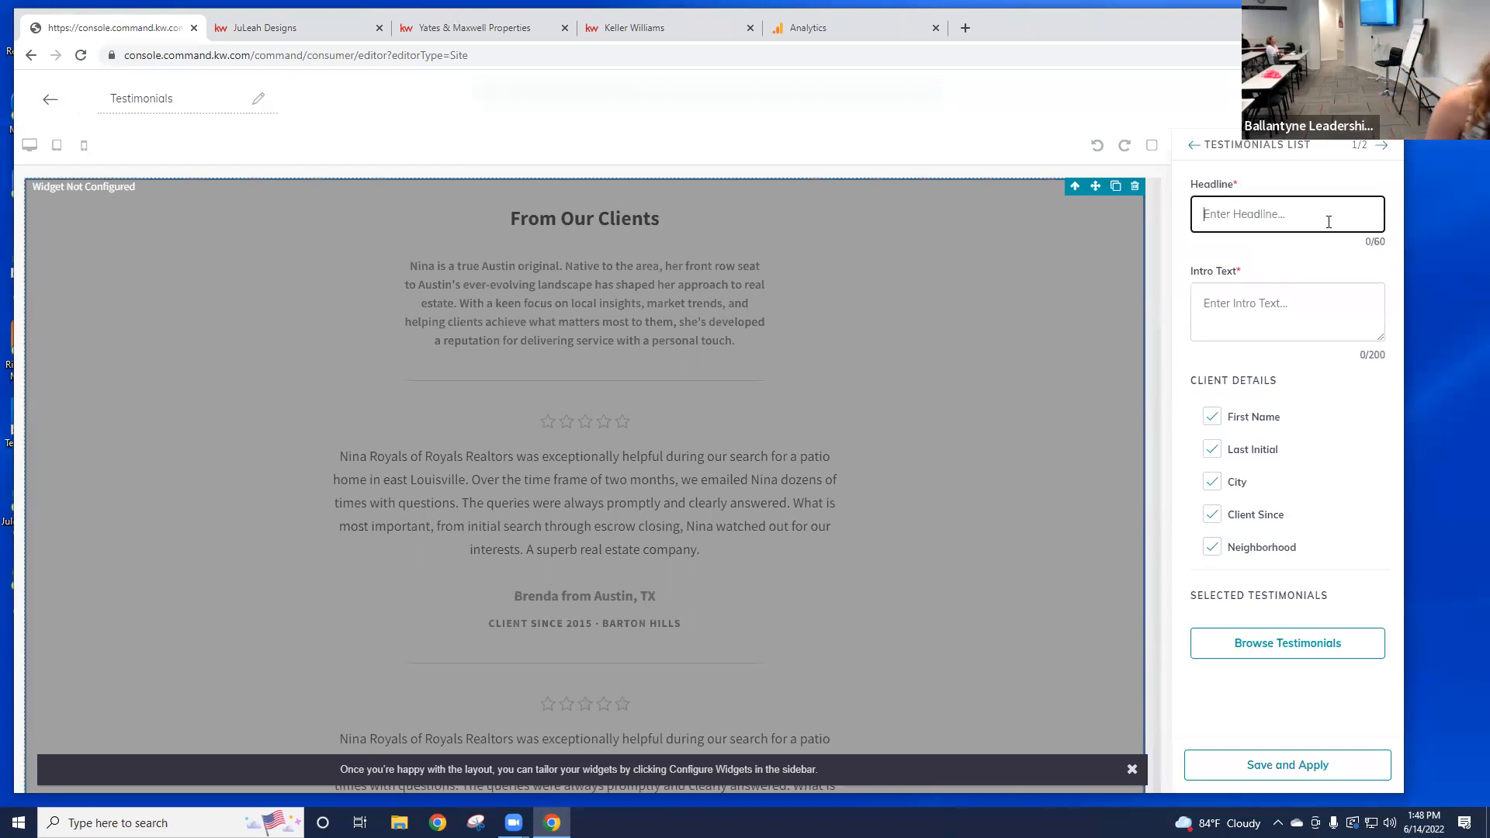
type("Testimo0n")
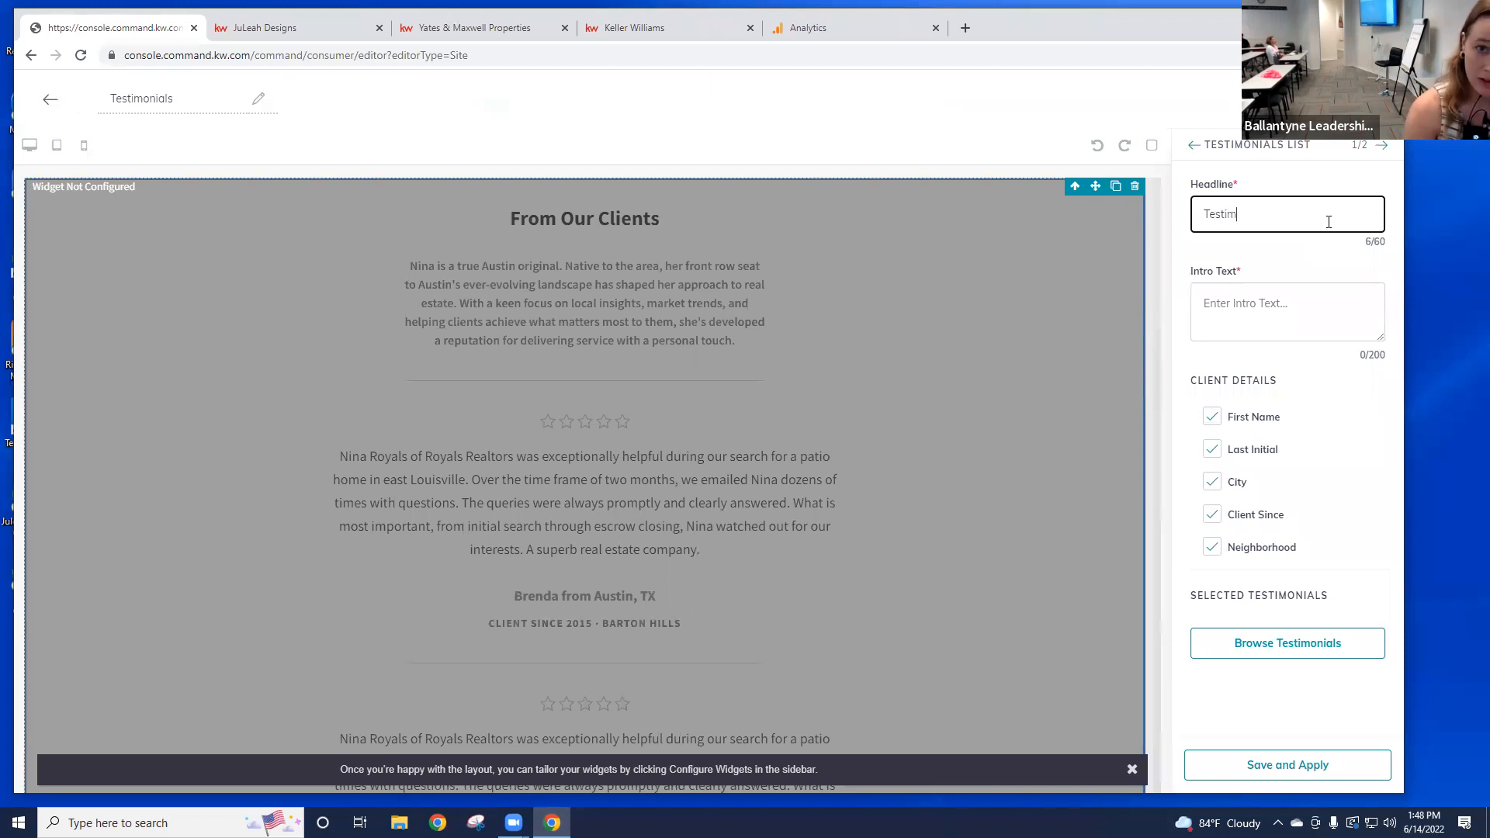
key("BackSpace")
key("BackSpace")
type("nials")
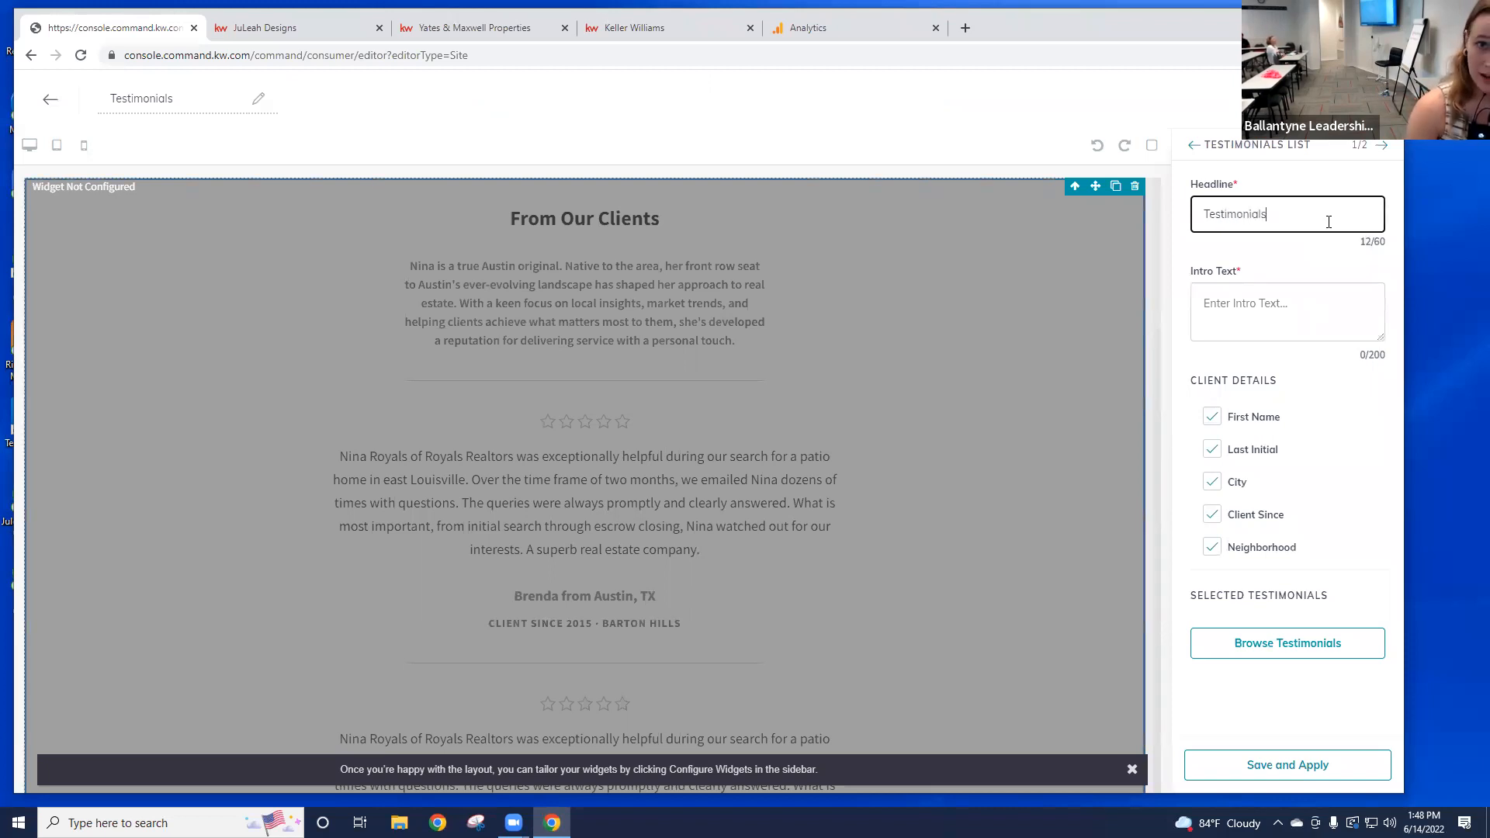
left_click(1317, 303)
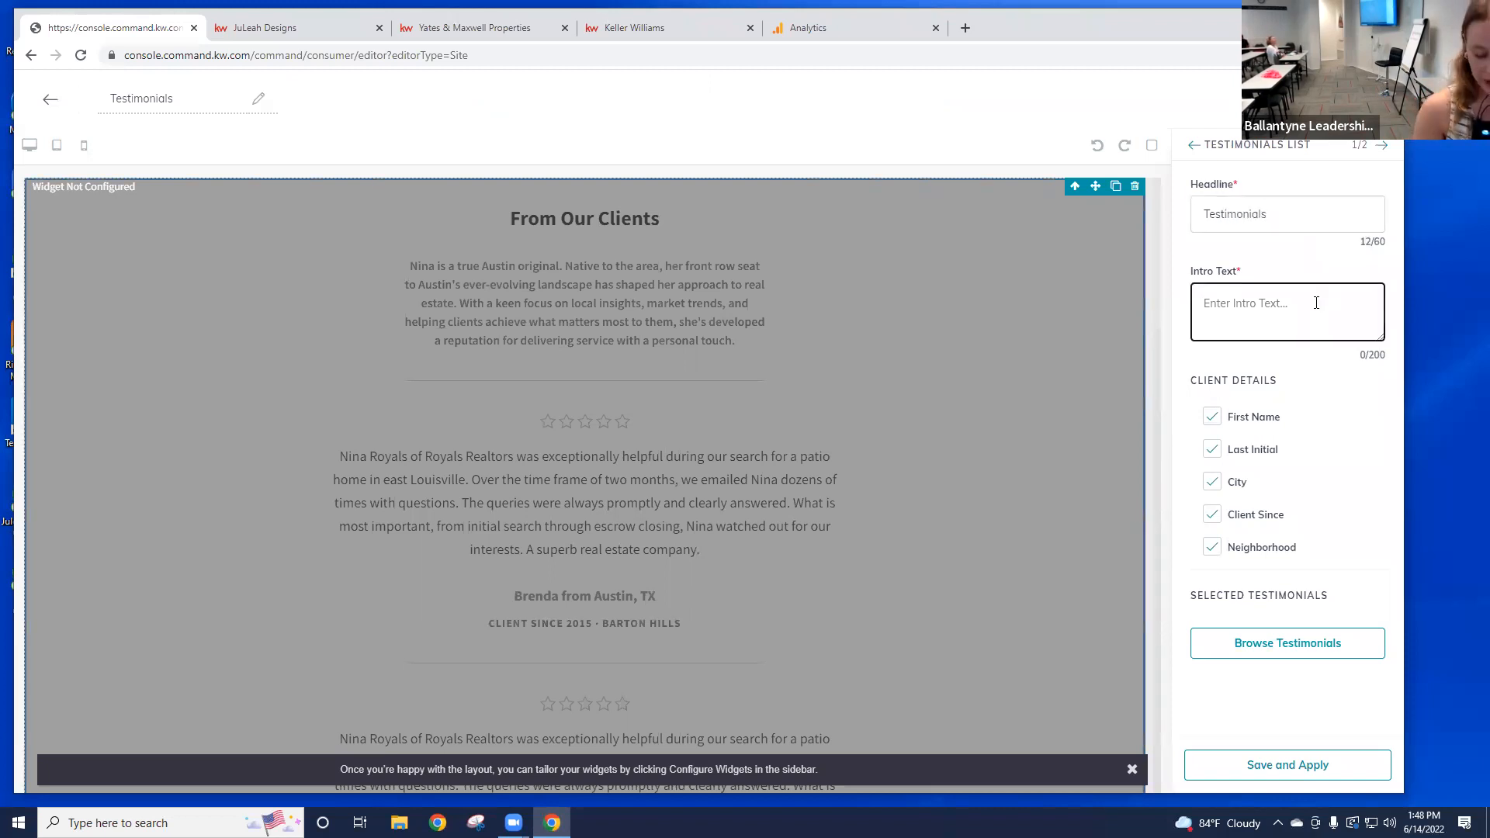
type("See what cl")
key("F11")
type("ients have to say!")
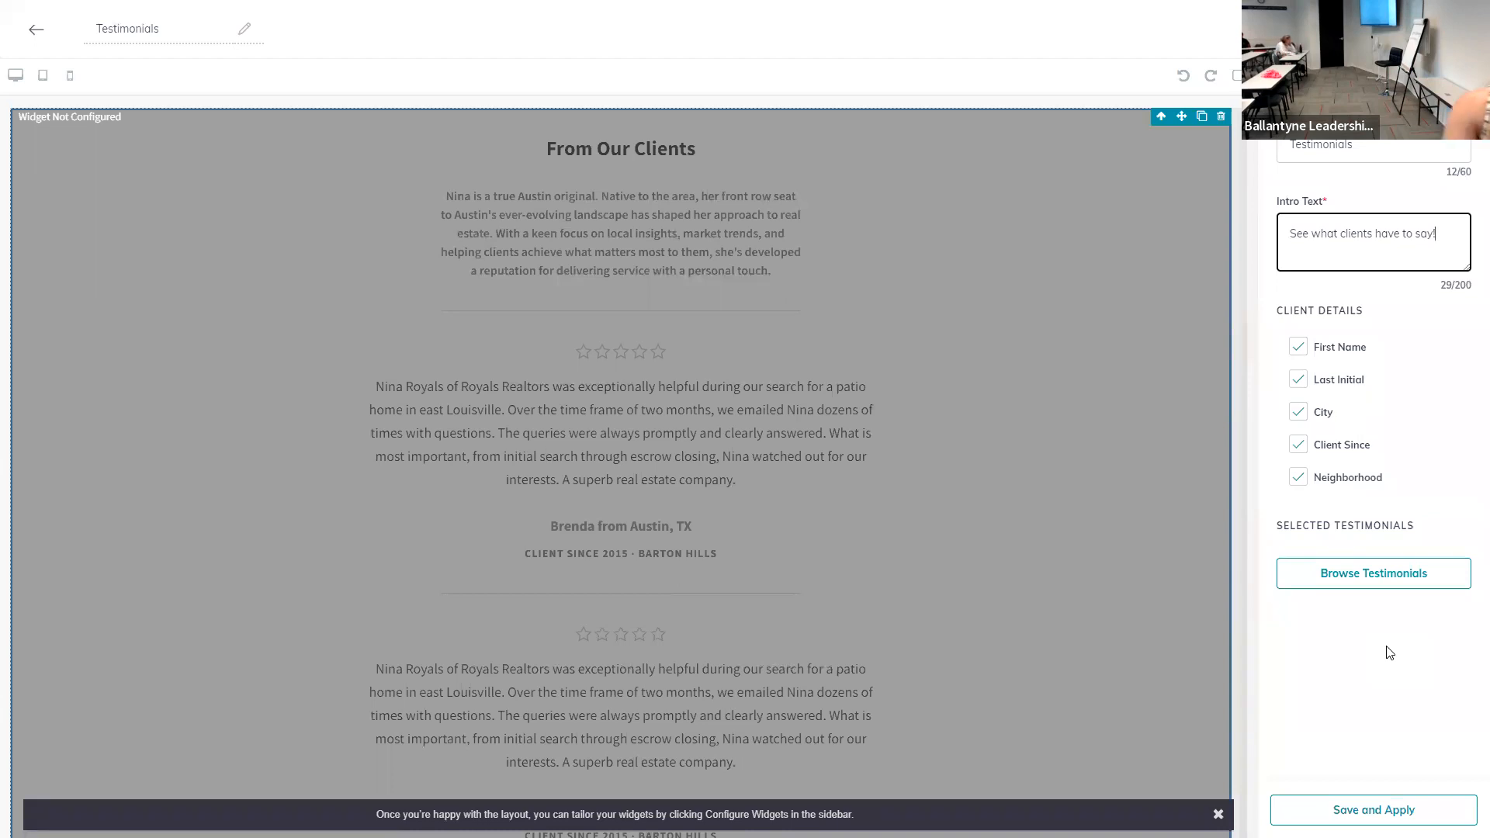
left_click(1374, 810)
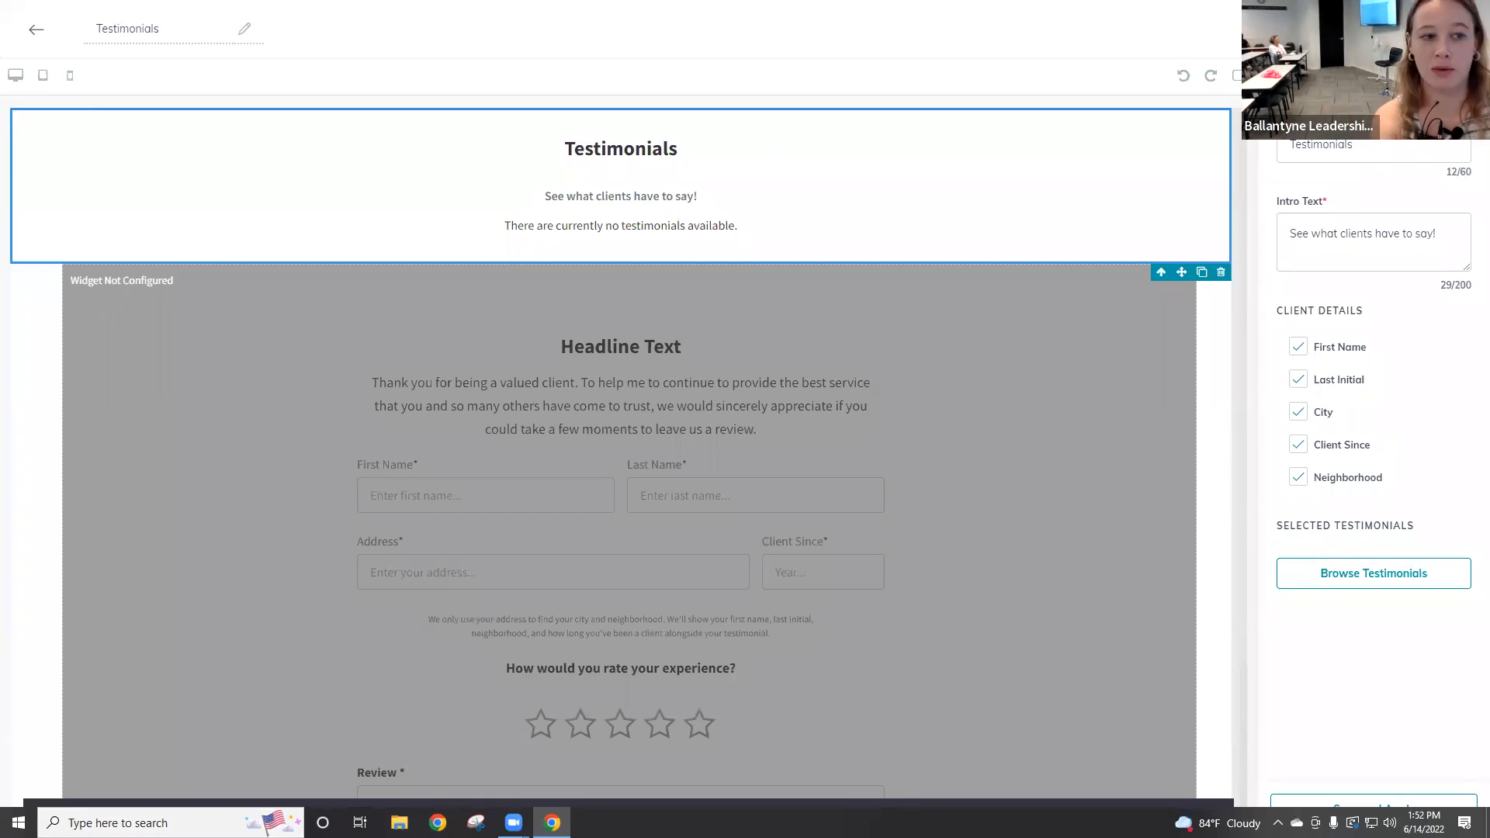
Step: Select the review form widget and enter the agent's name in its name field
left_click(680, 454)
left_click(1373, 151)
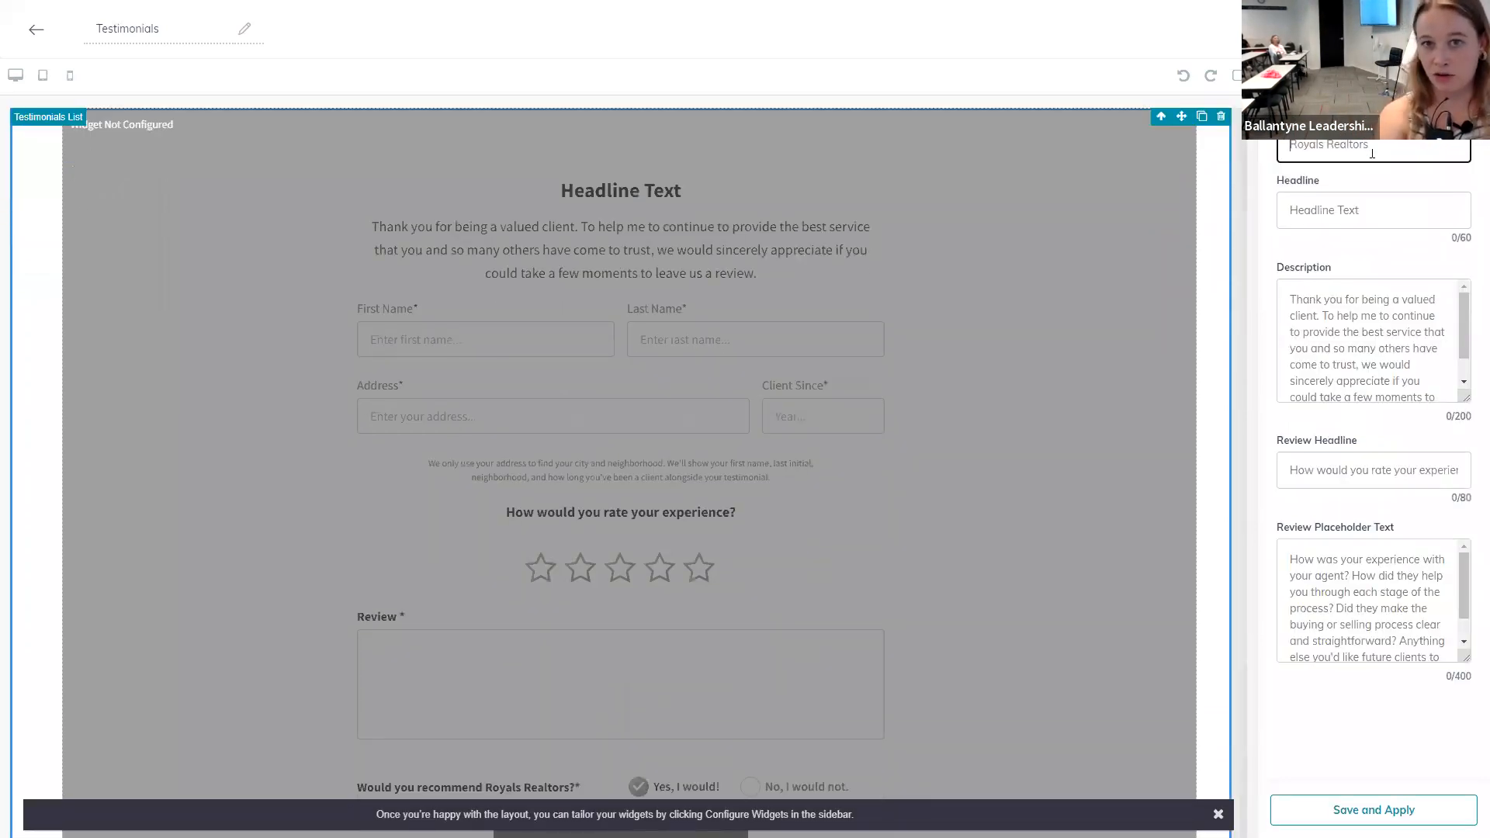
type("J")
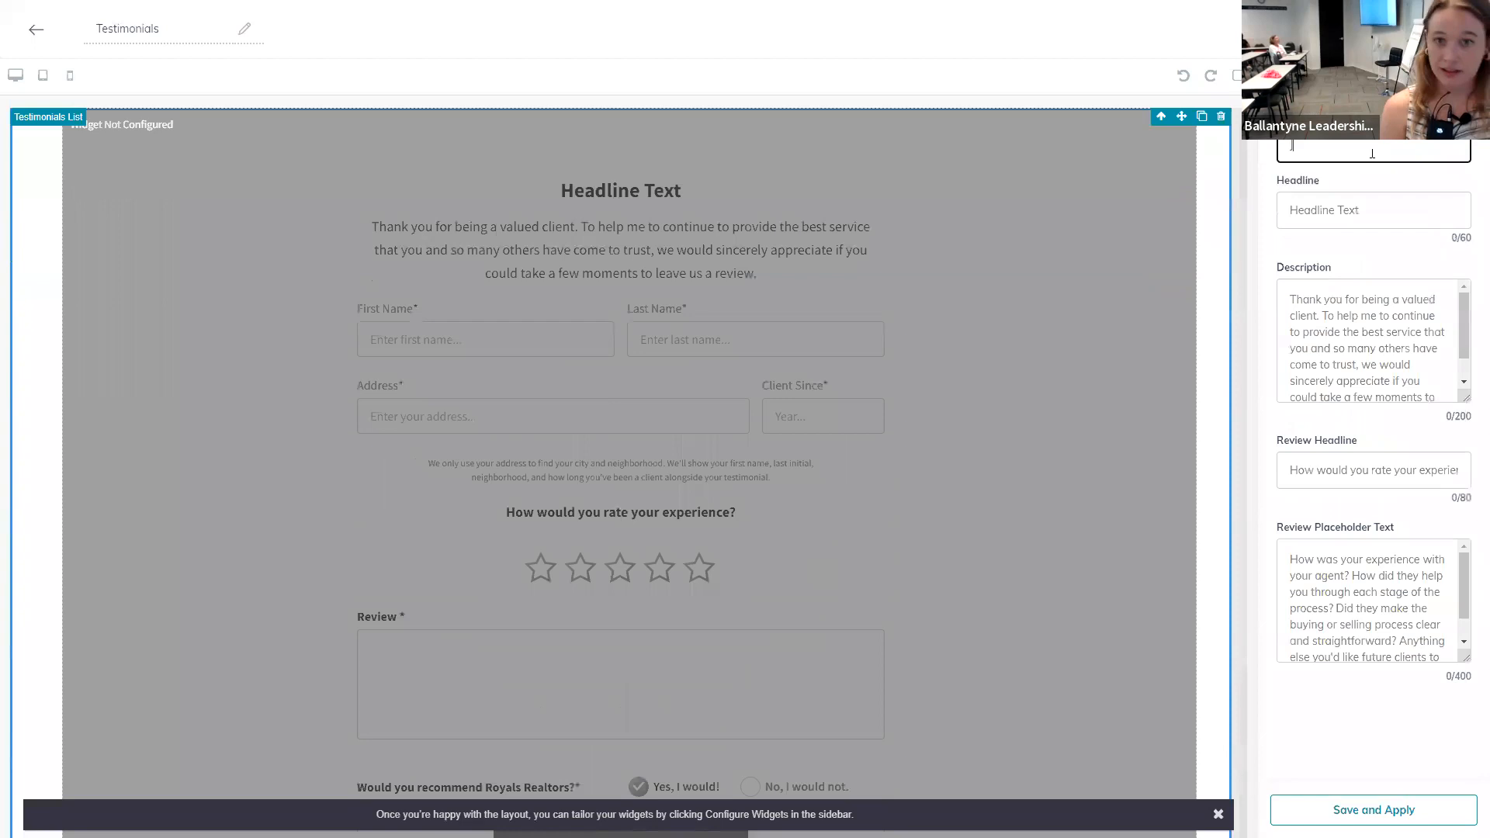
type("ules B as")
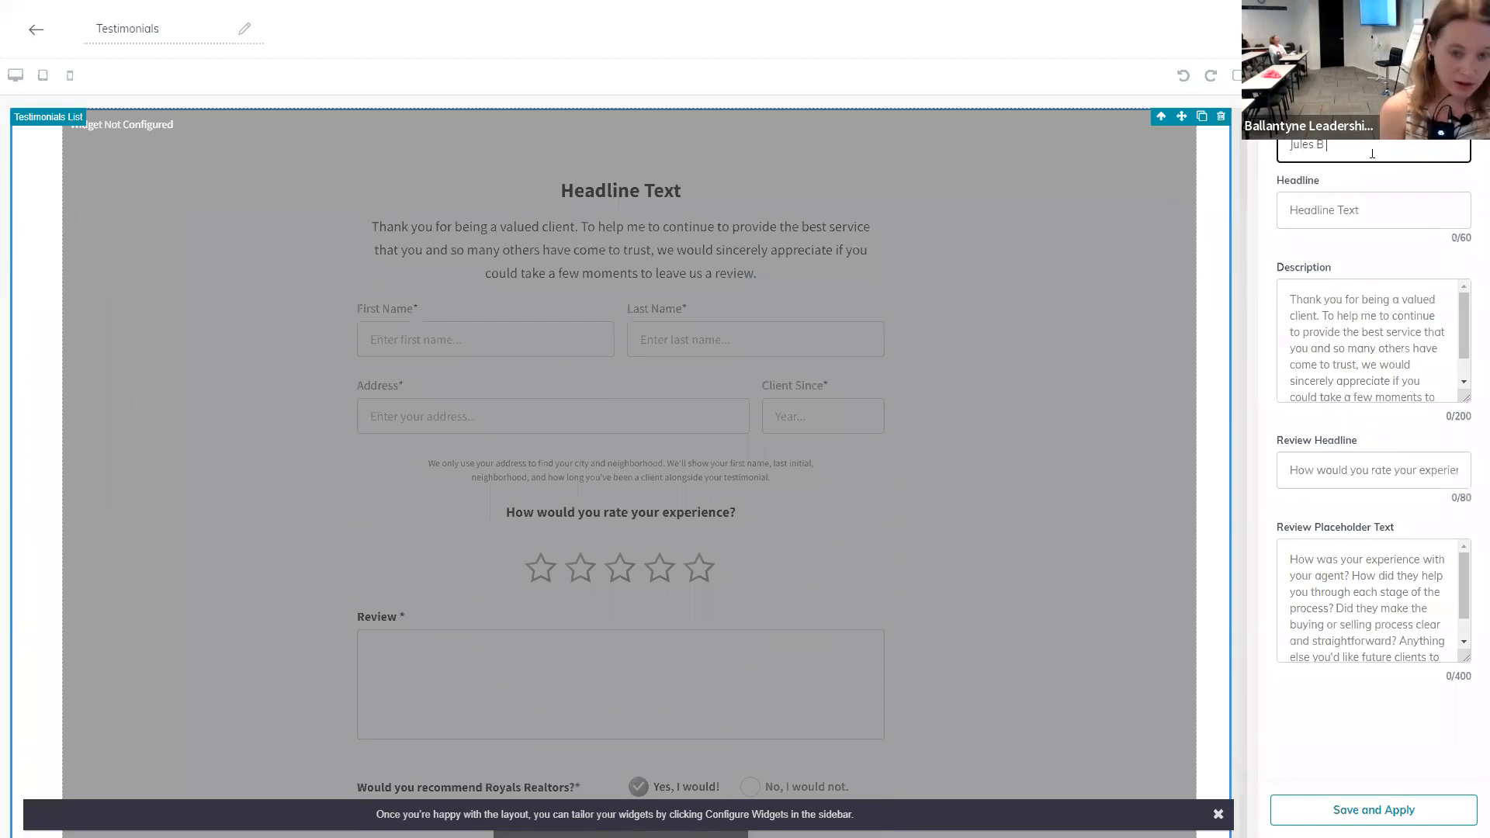
key("BackSpace")
key("BackSpace")
key("BackSpace")
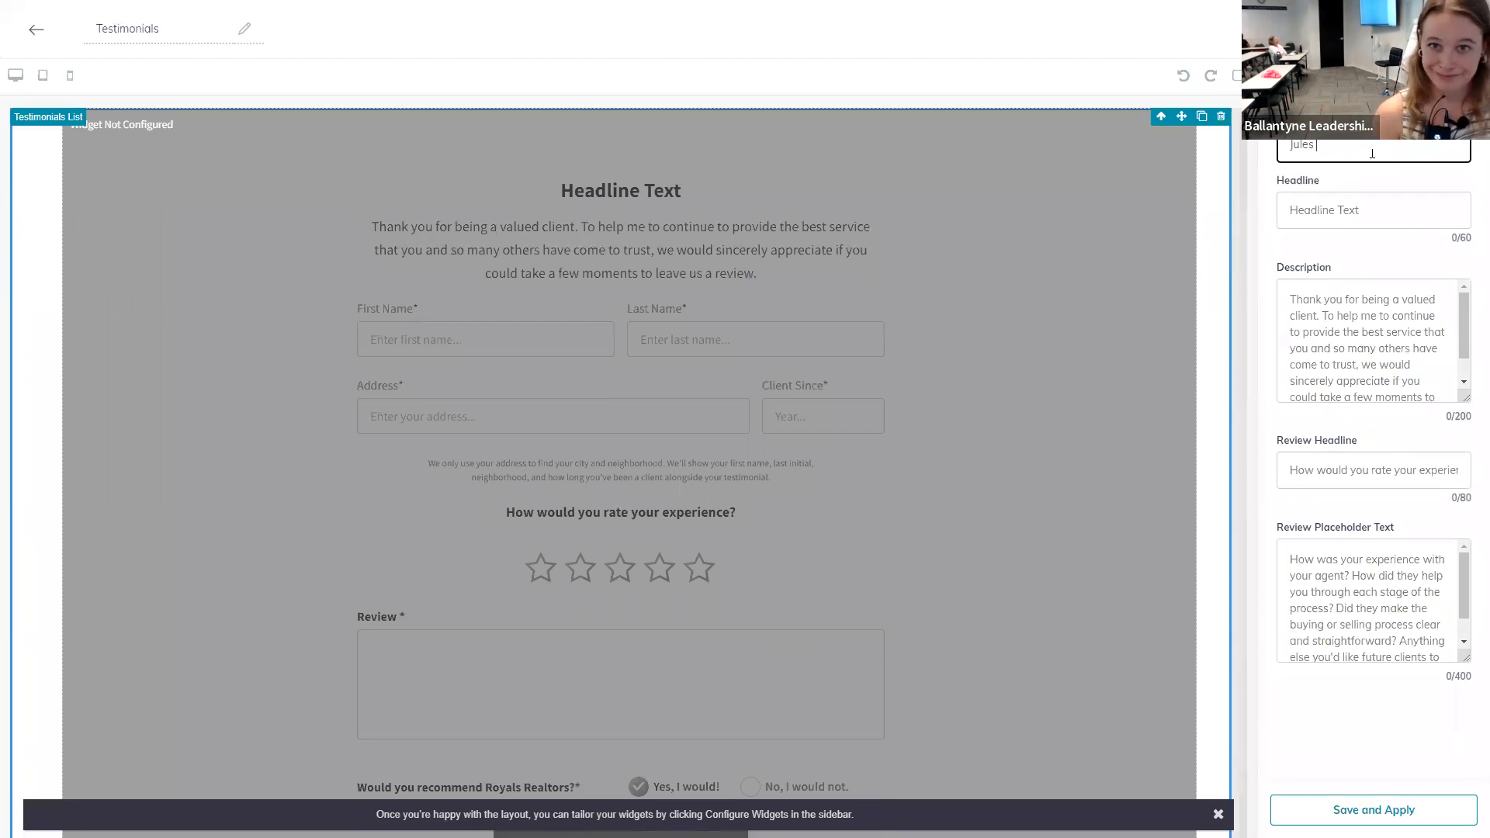
type("Bass")
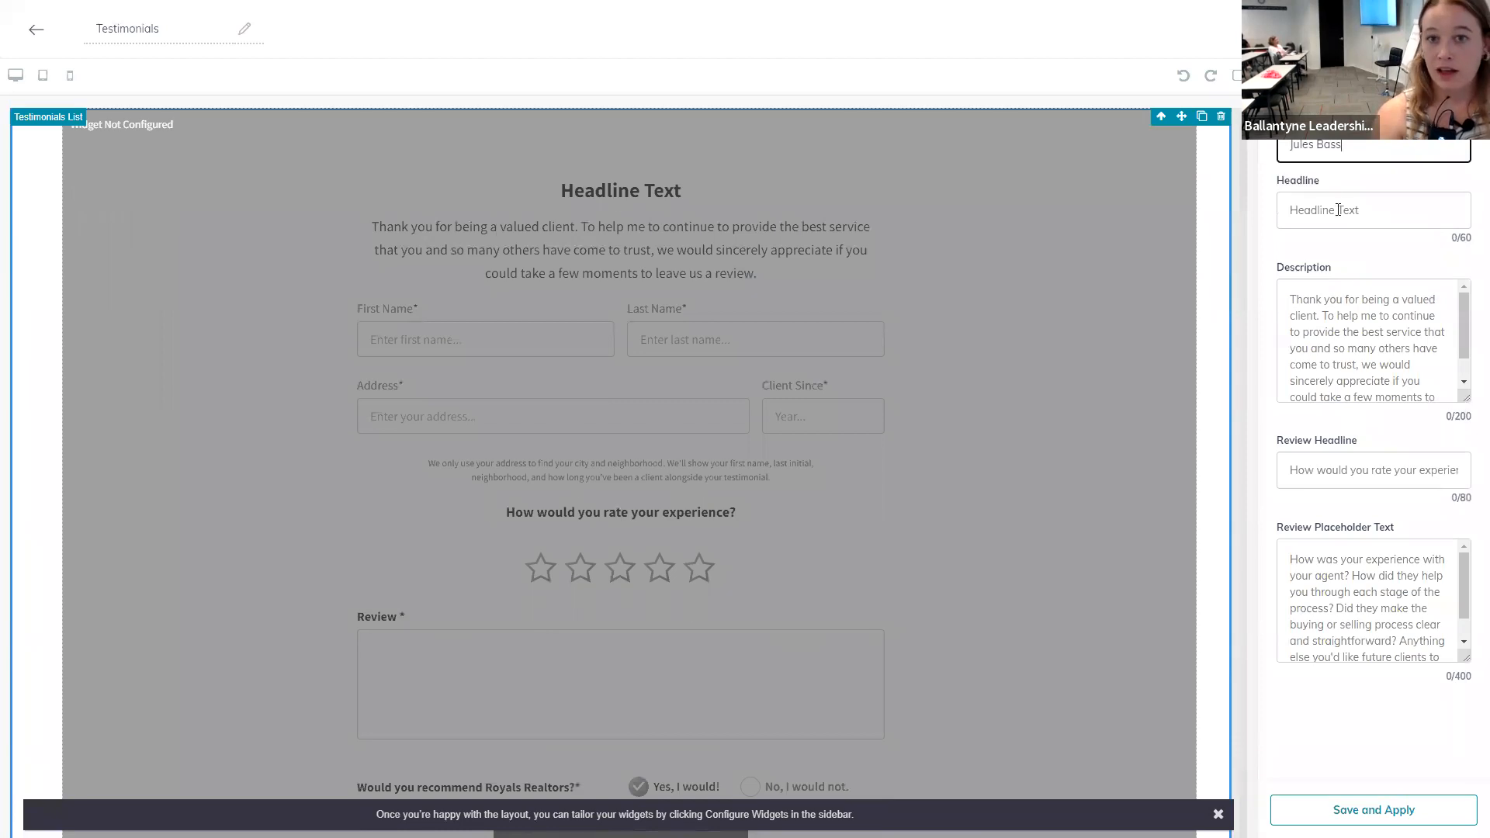
Step: Set the review form's headline to 'Leave a Review'
left_click(1337, 221)
type("Lev")
type("ve a Re")
type("videw")
key("BackSpace")
key("BackSpace")
key("BackSpace")
type("edw")
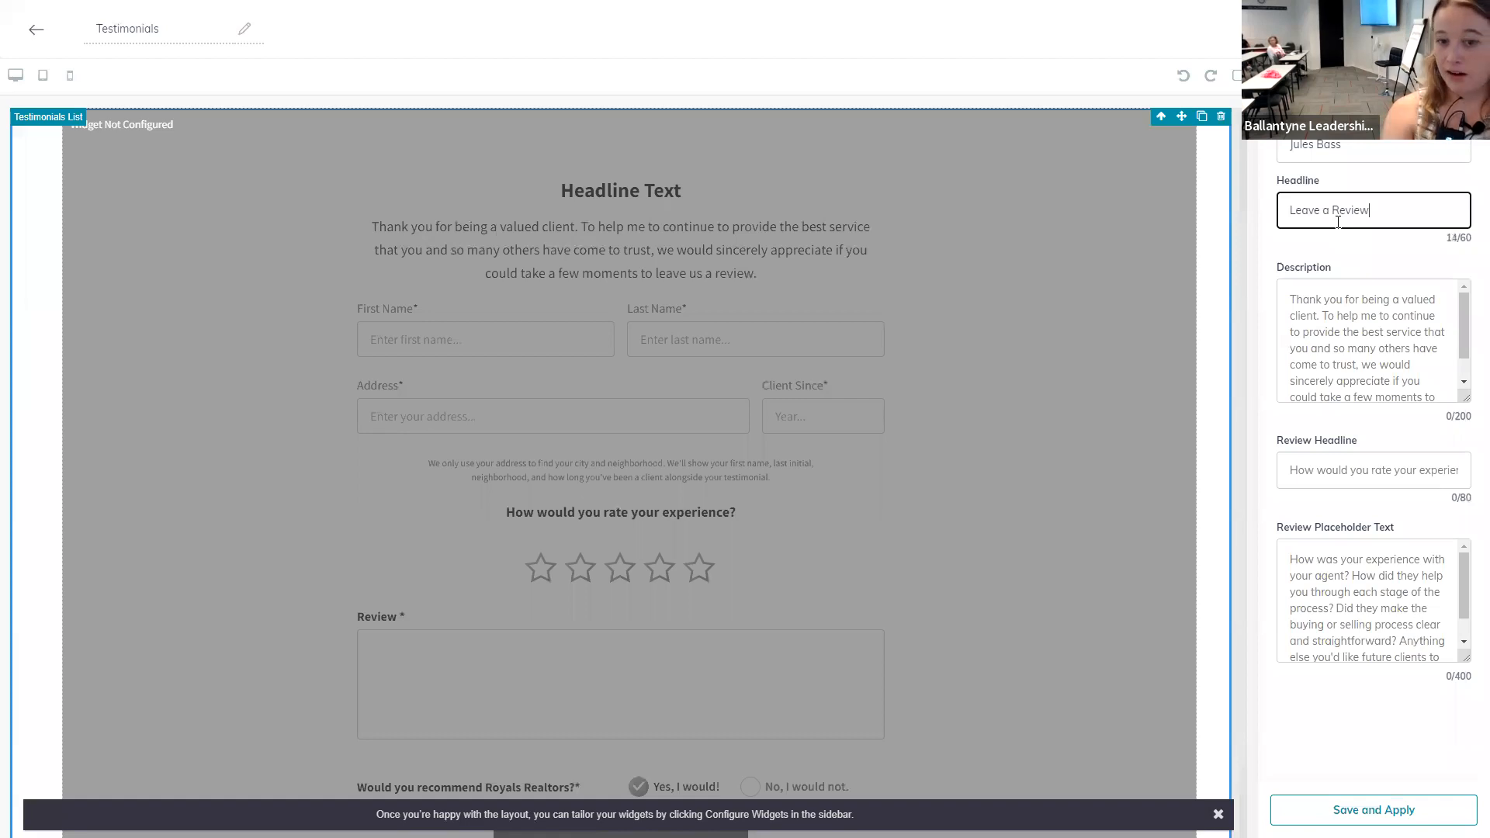
Step: Apply the review form settings and leave full-screen view
left_click(1427, 812)
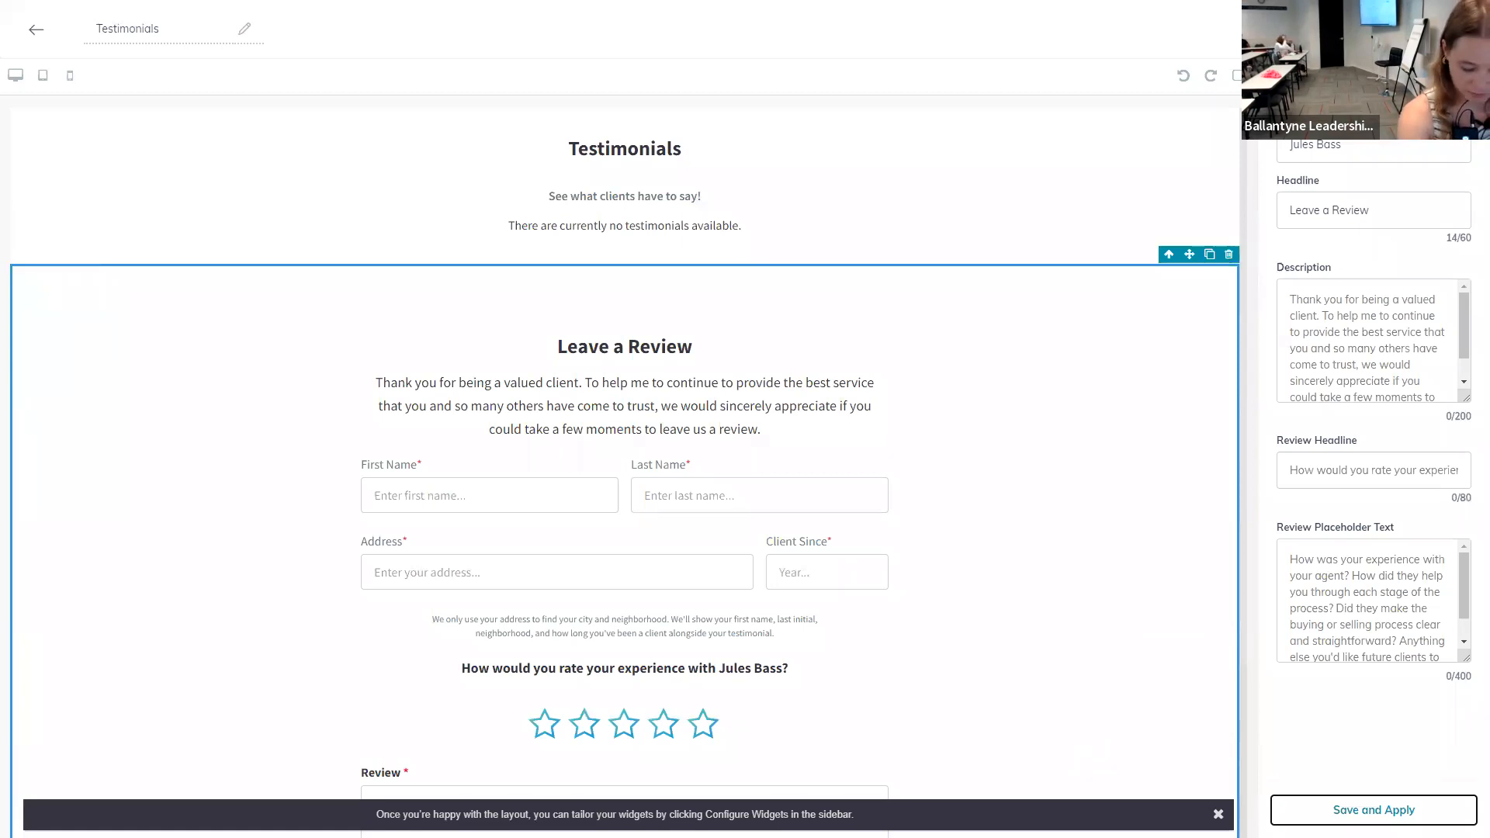
key("F11")
Step: Save the Testimonials page, confirm continuing to publish, and return to the agent site settings
left_click(1281, 765)
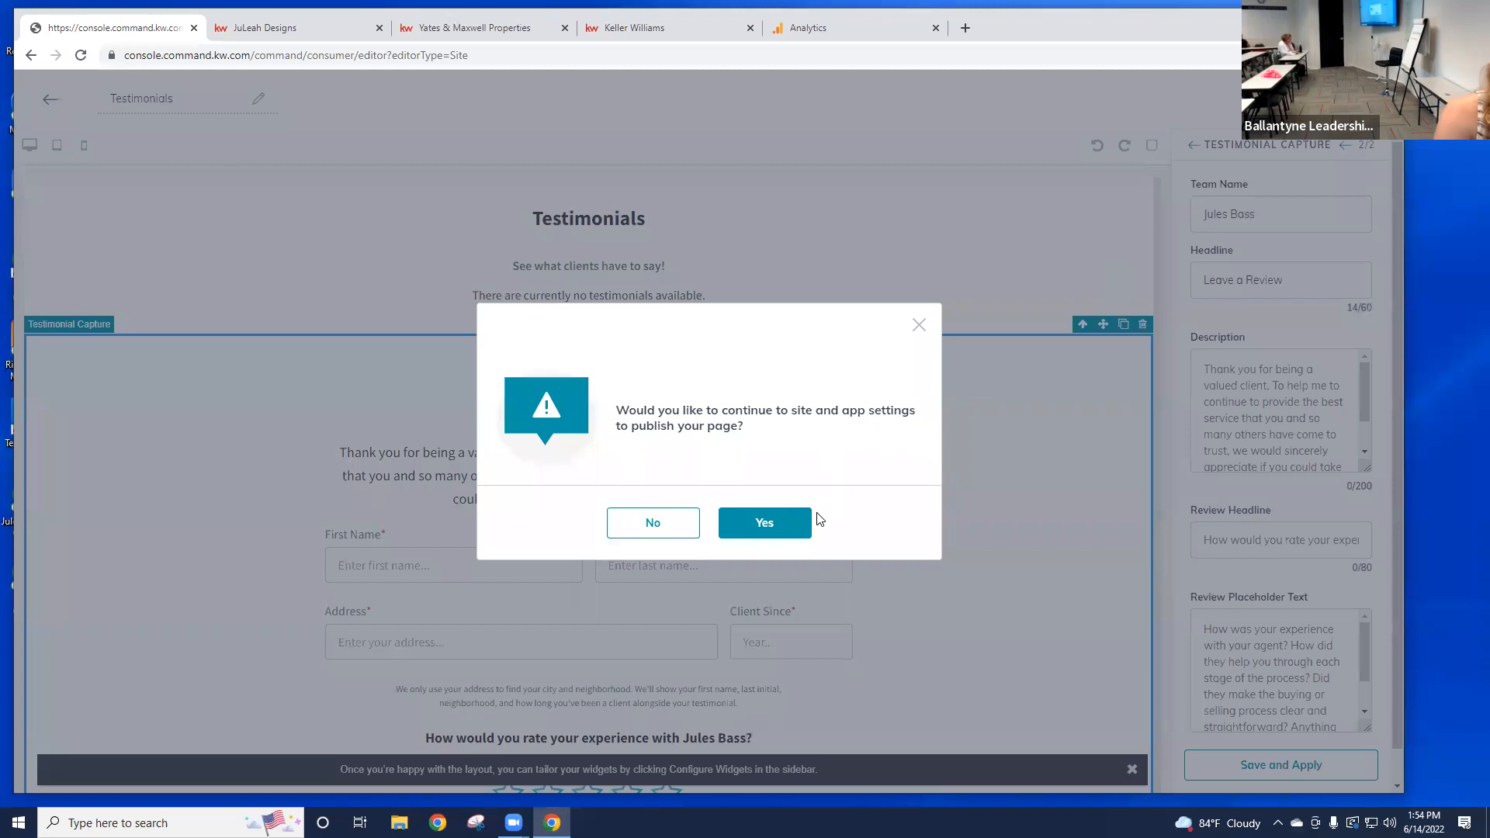
left_click(764, 523)
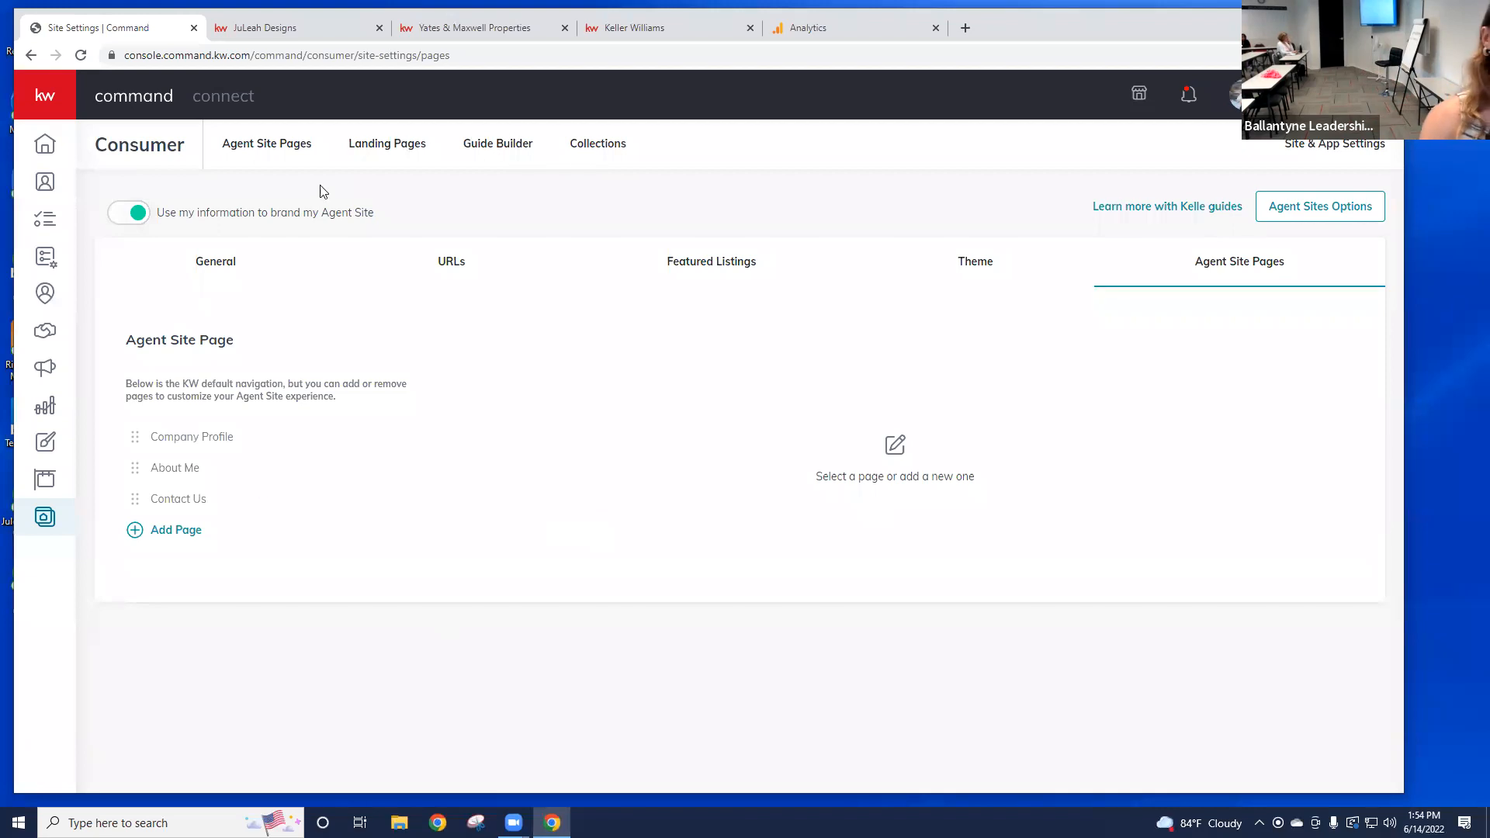
left_click(277, 153)
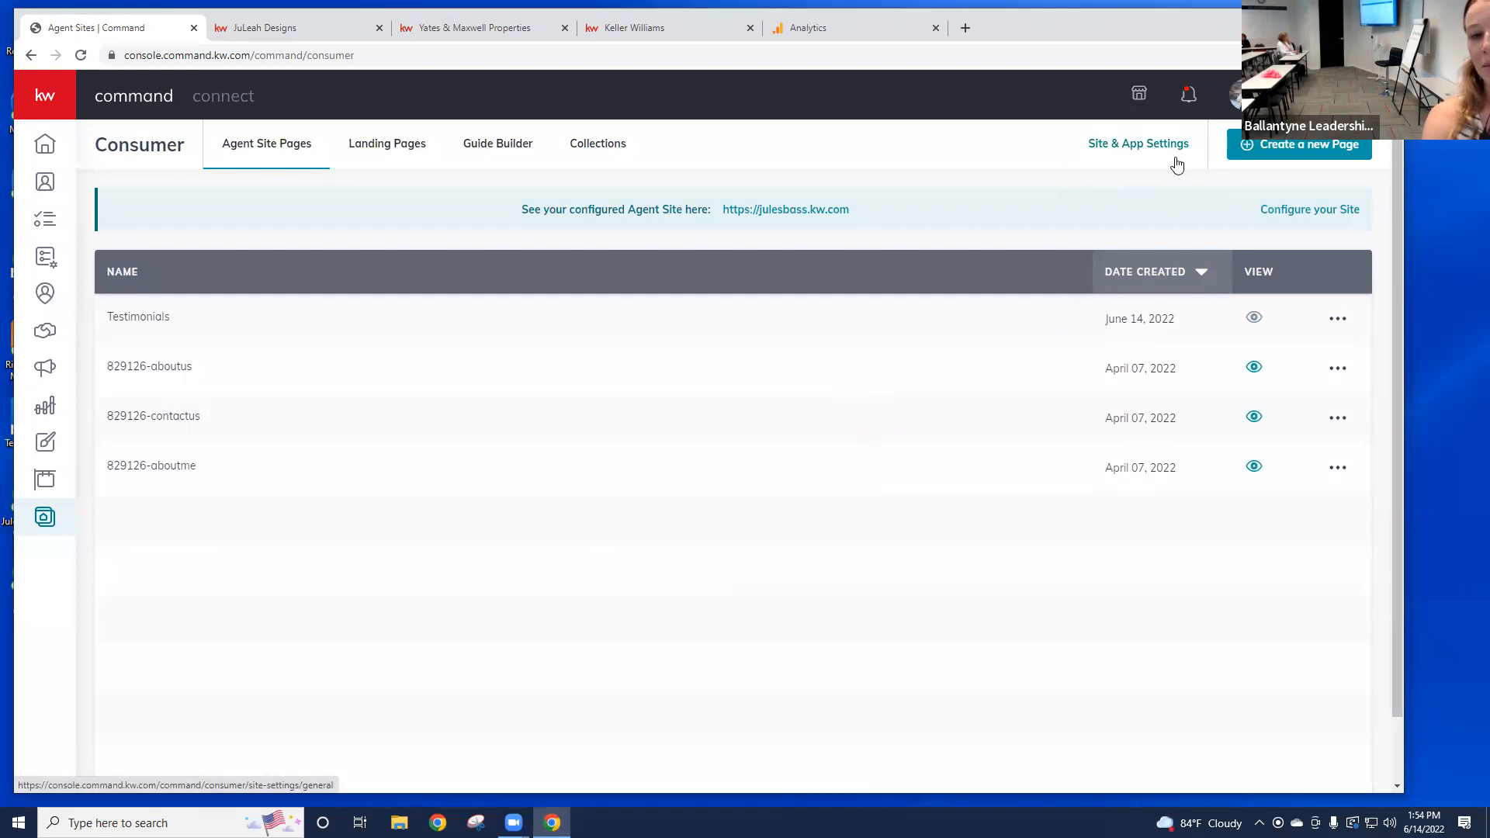
left_click(1133, 160)
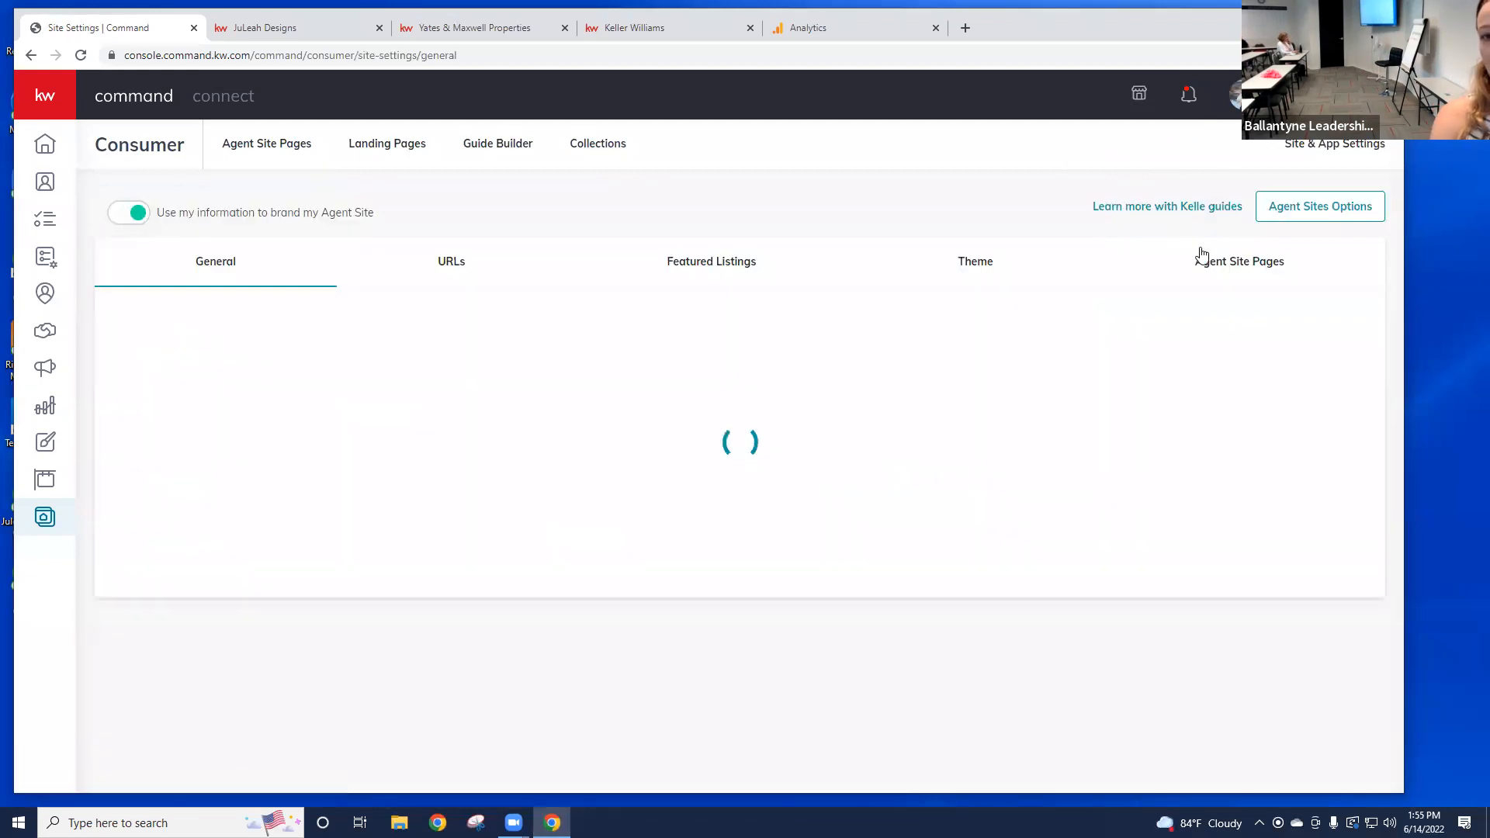
Step: Add a new Agent Site Pages entry linked to the existing Testimonials page
left_click(1236, 273)
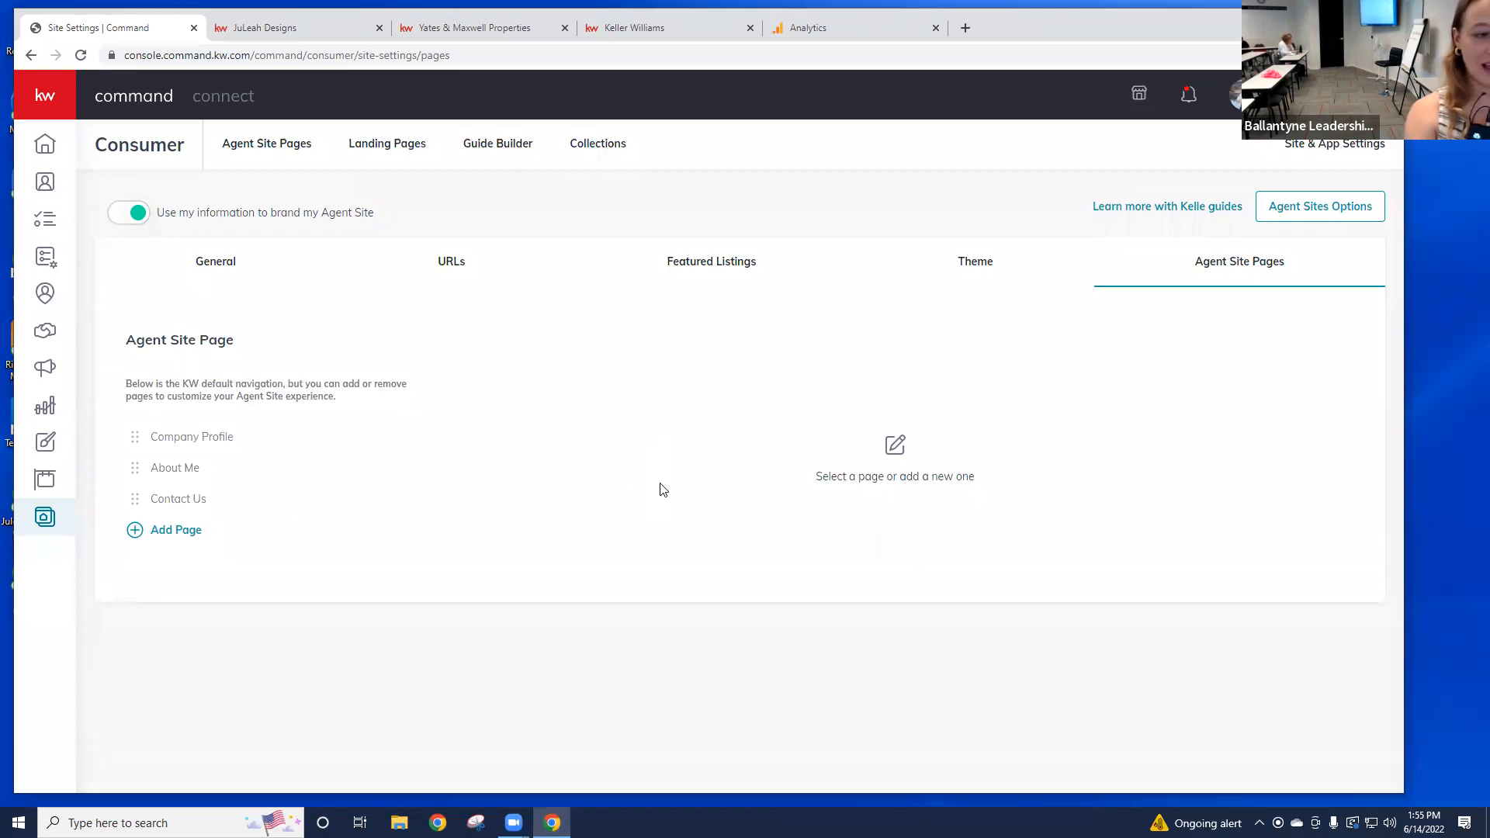
left_click(176, 531)
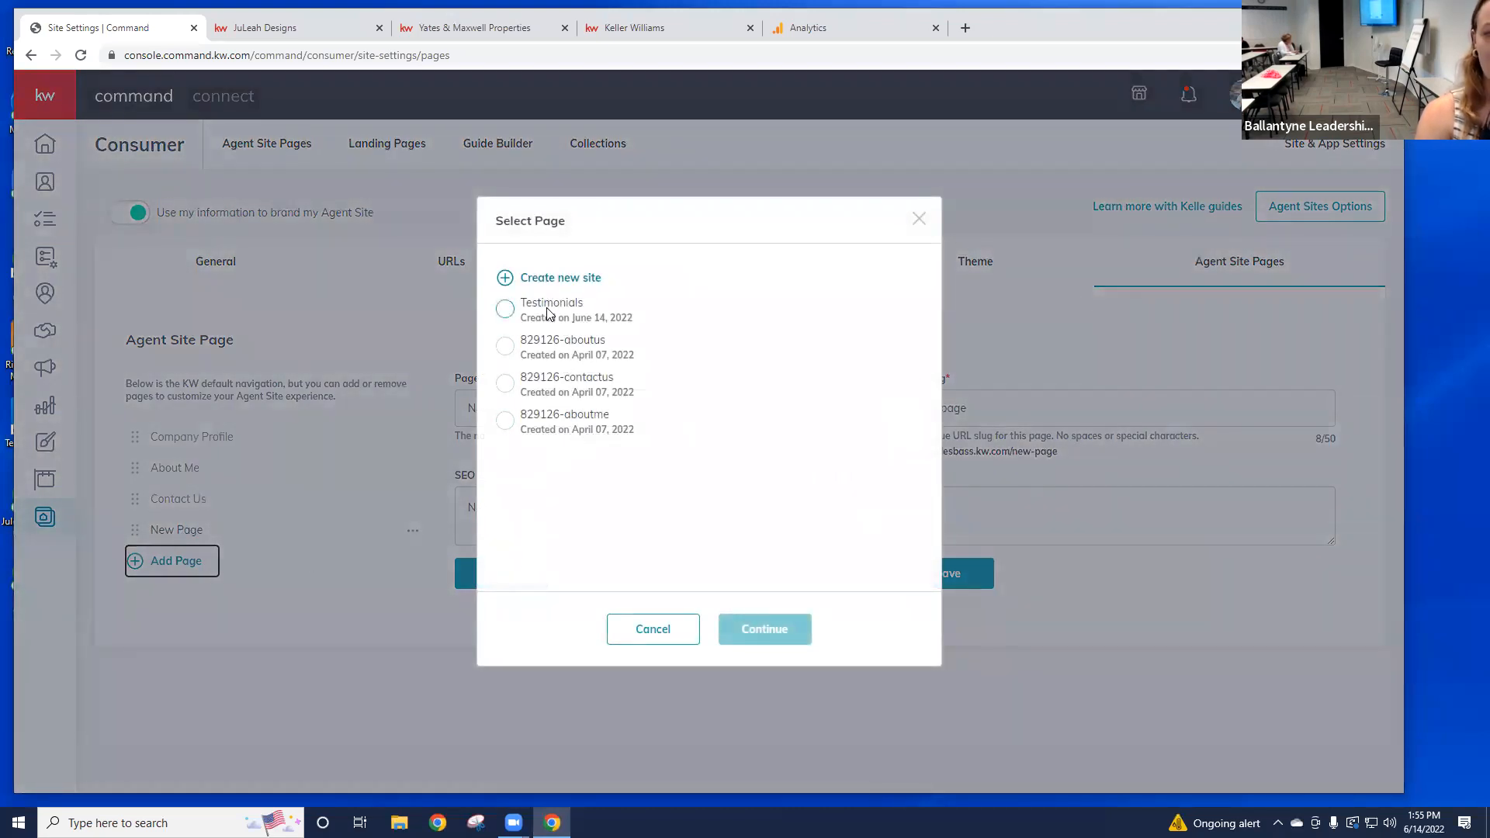
left_click(505, 310)
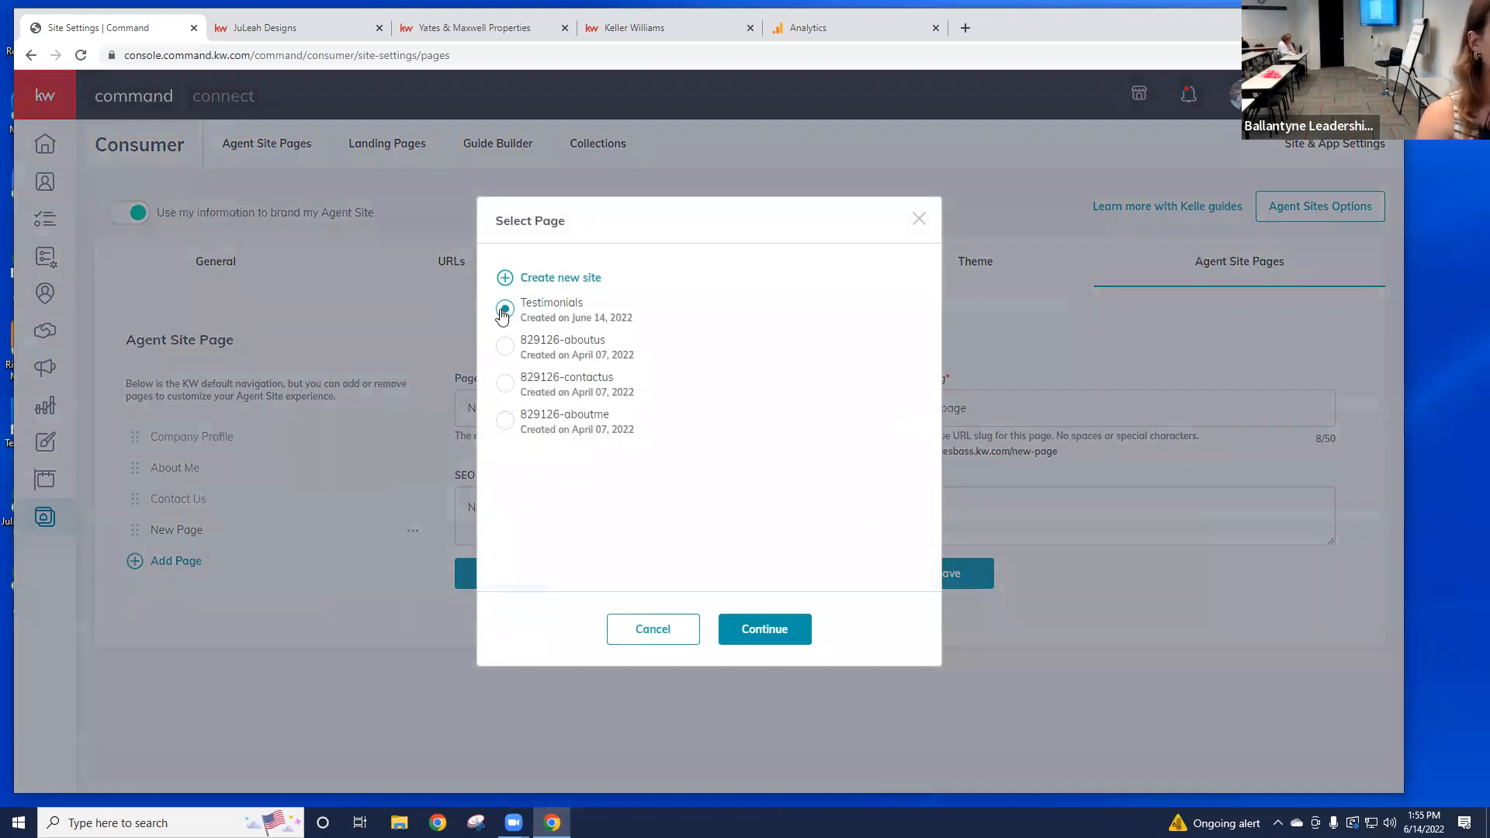
left_click(759, 630)
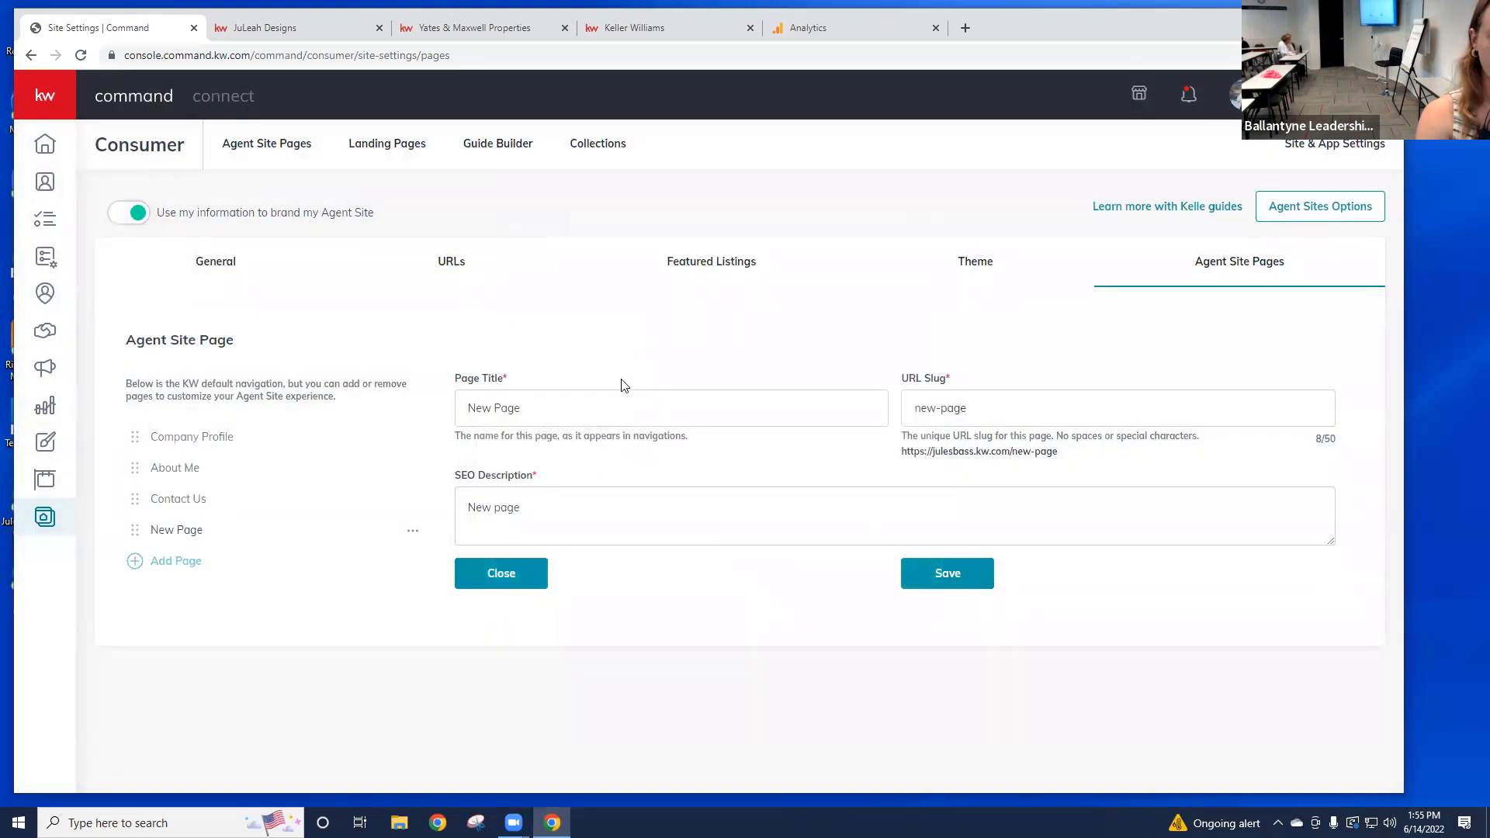
Step: Set the page title to 'Testimonials' and paste it into the URL slug
left_click_drag(632, 409, 461, 408)
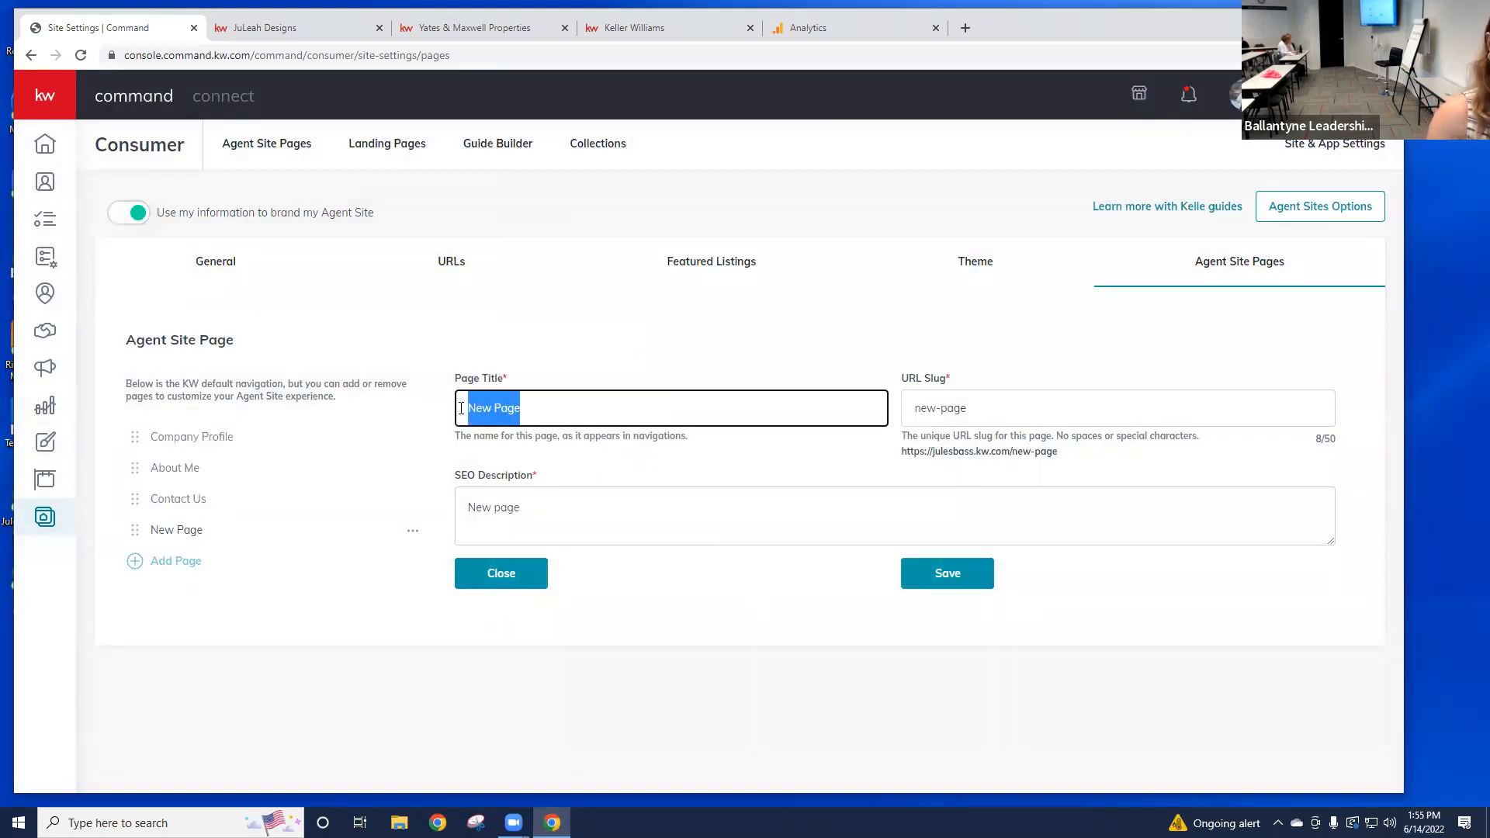
key("BackSpace")
type("Te")
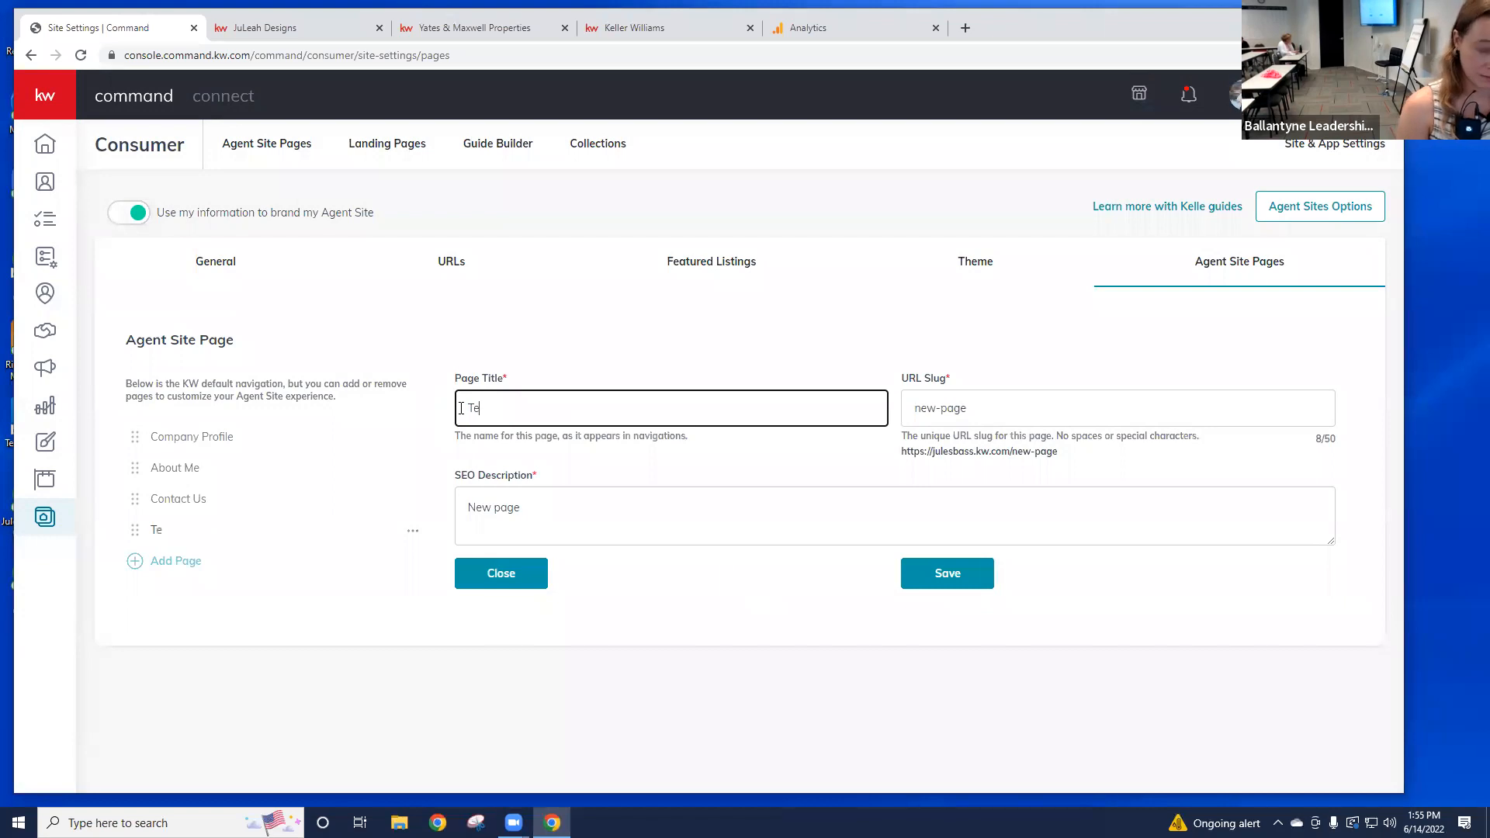
type("stimonials")
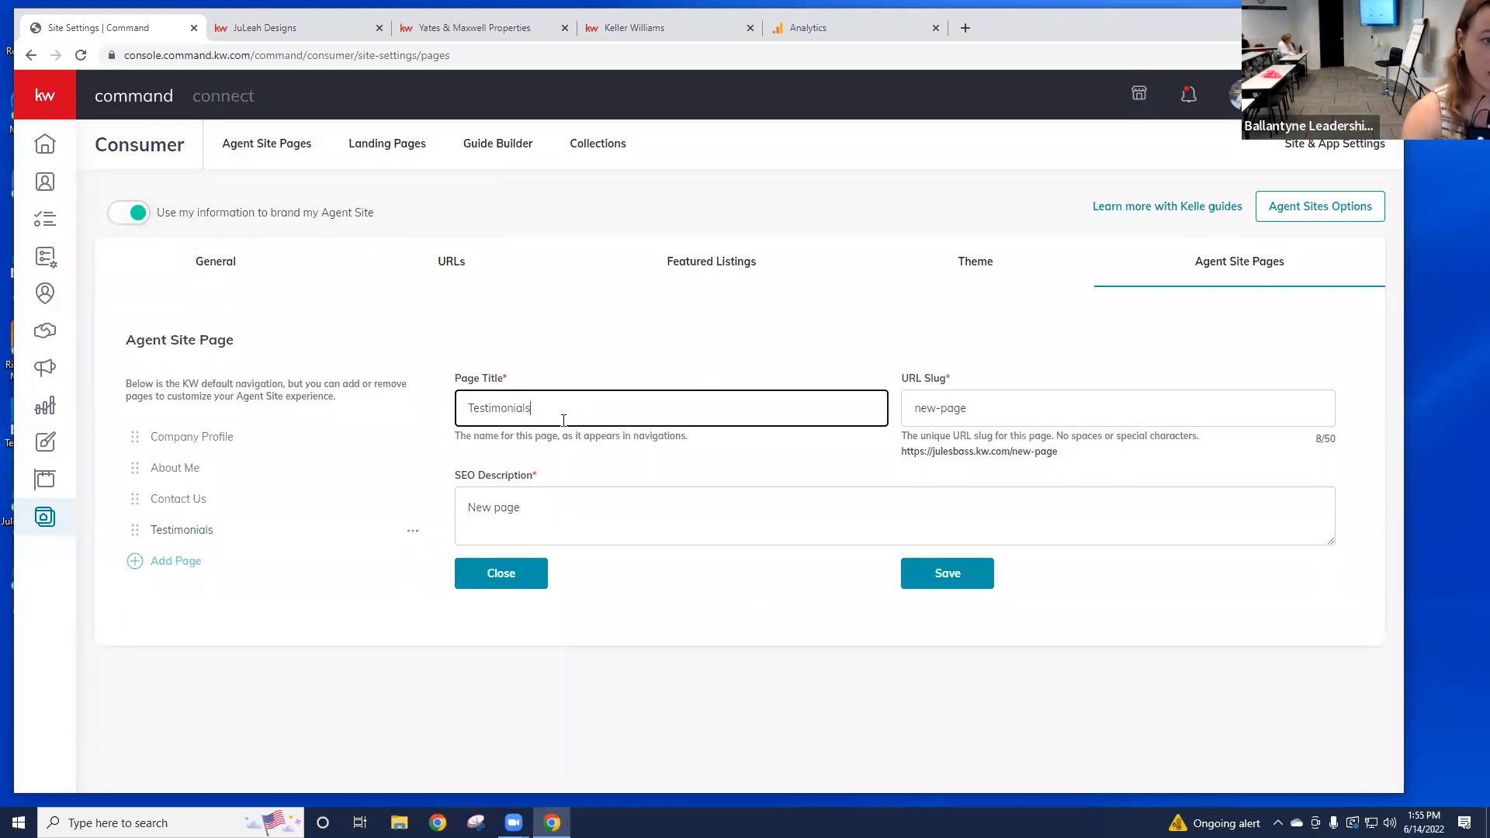
left_click_drag(564, 420, 422, 423)
key("ctrl+c")
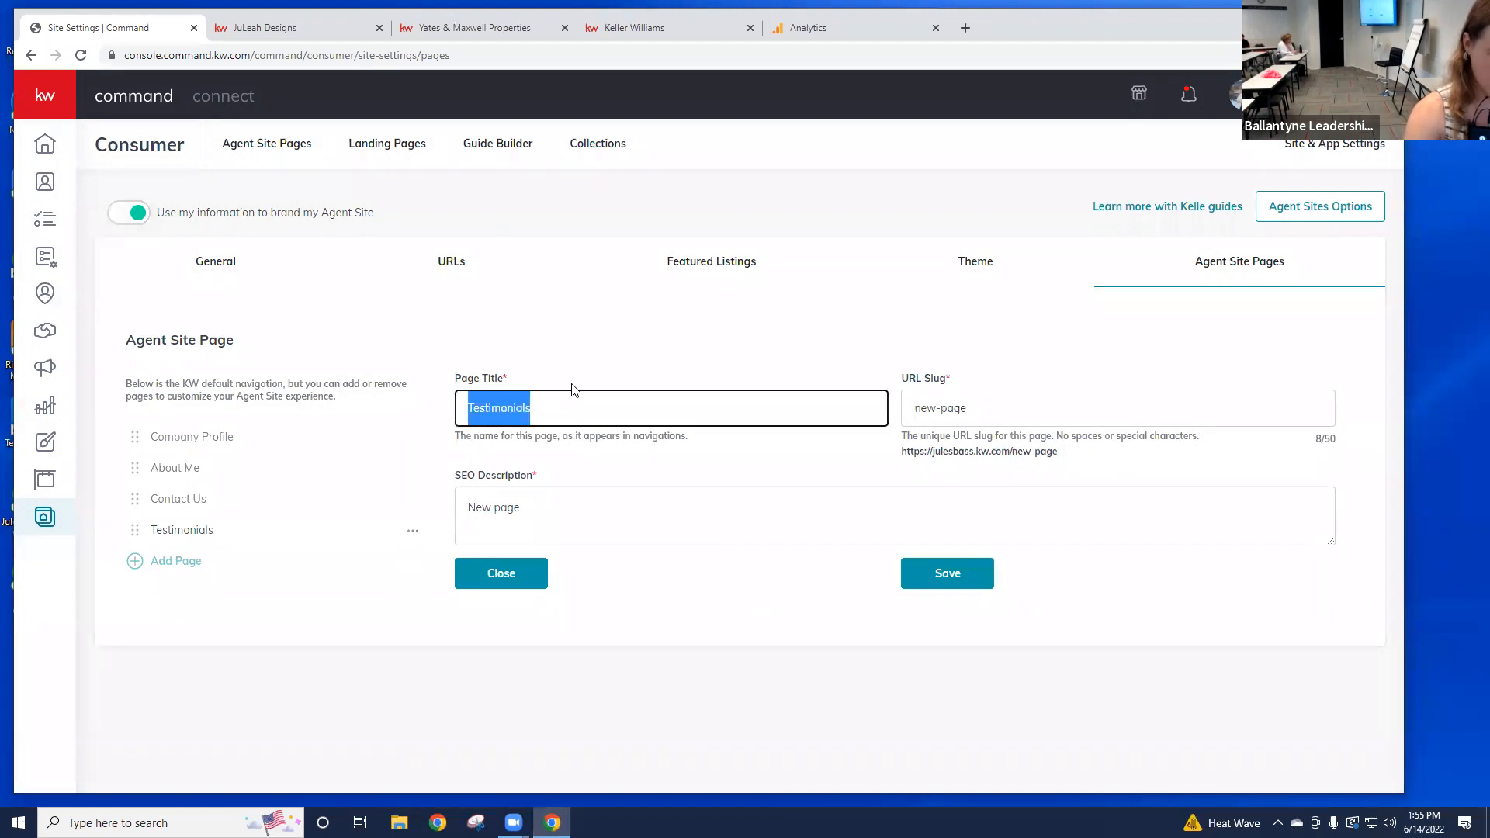
left_click_drag(974, 400, 916, 452)
key("ctrl+v")
left_click_drag(1034, 430, 1079, 456)
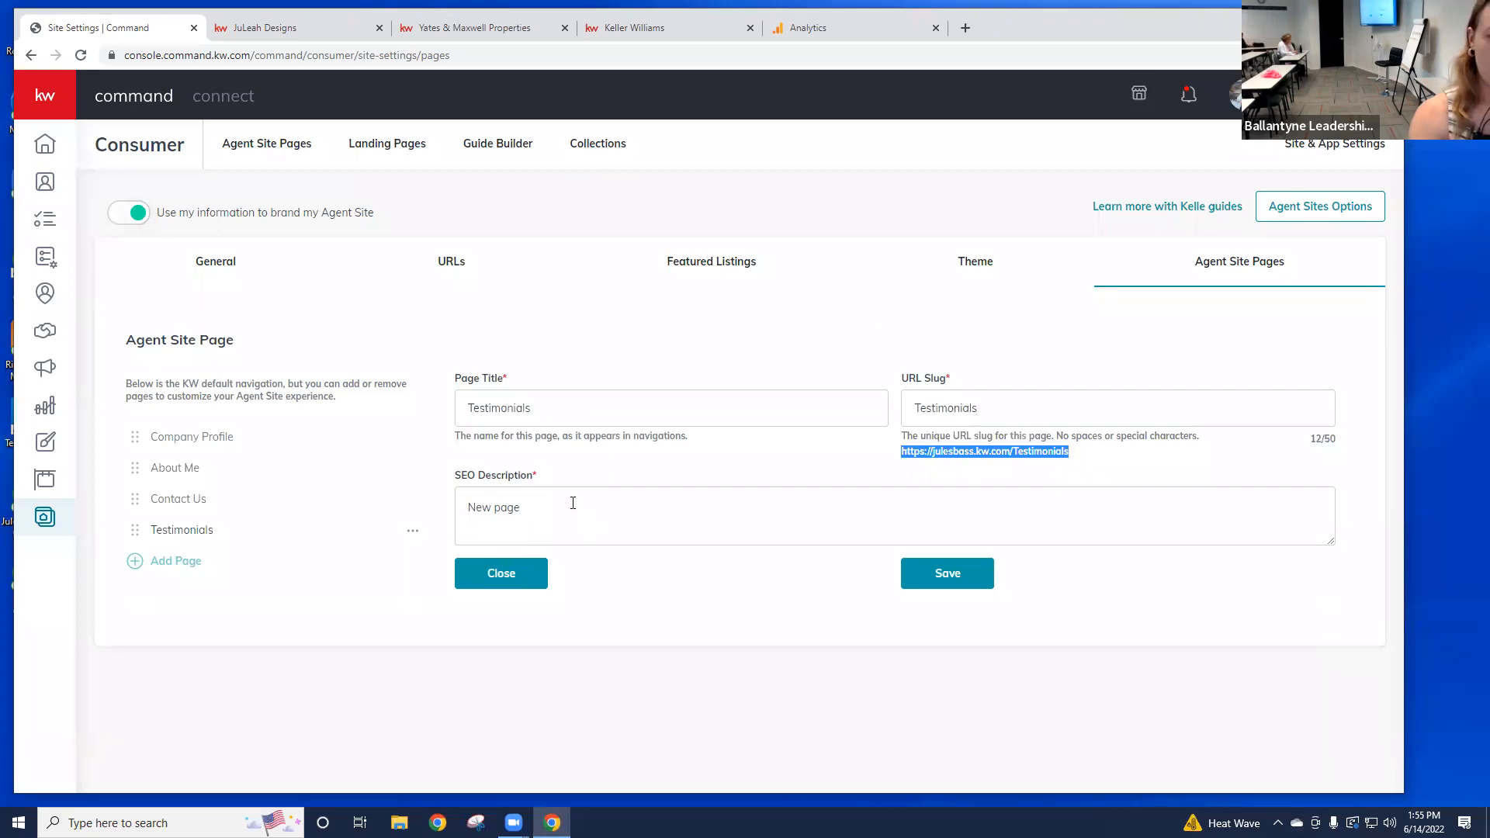
Step: Replace the SEO description with 'See what clients have to say' and save
left_click_drag(666, 504, 458, 509)
key("BackSpace")
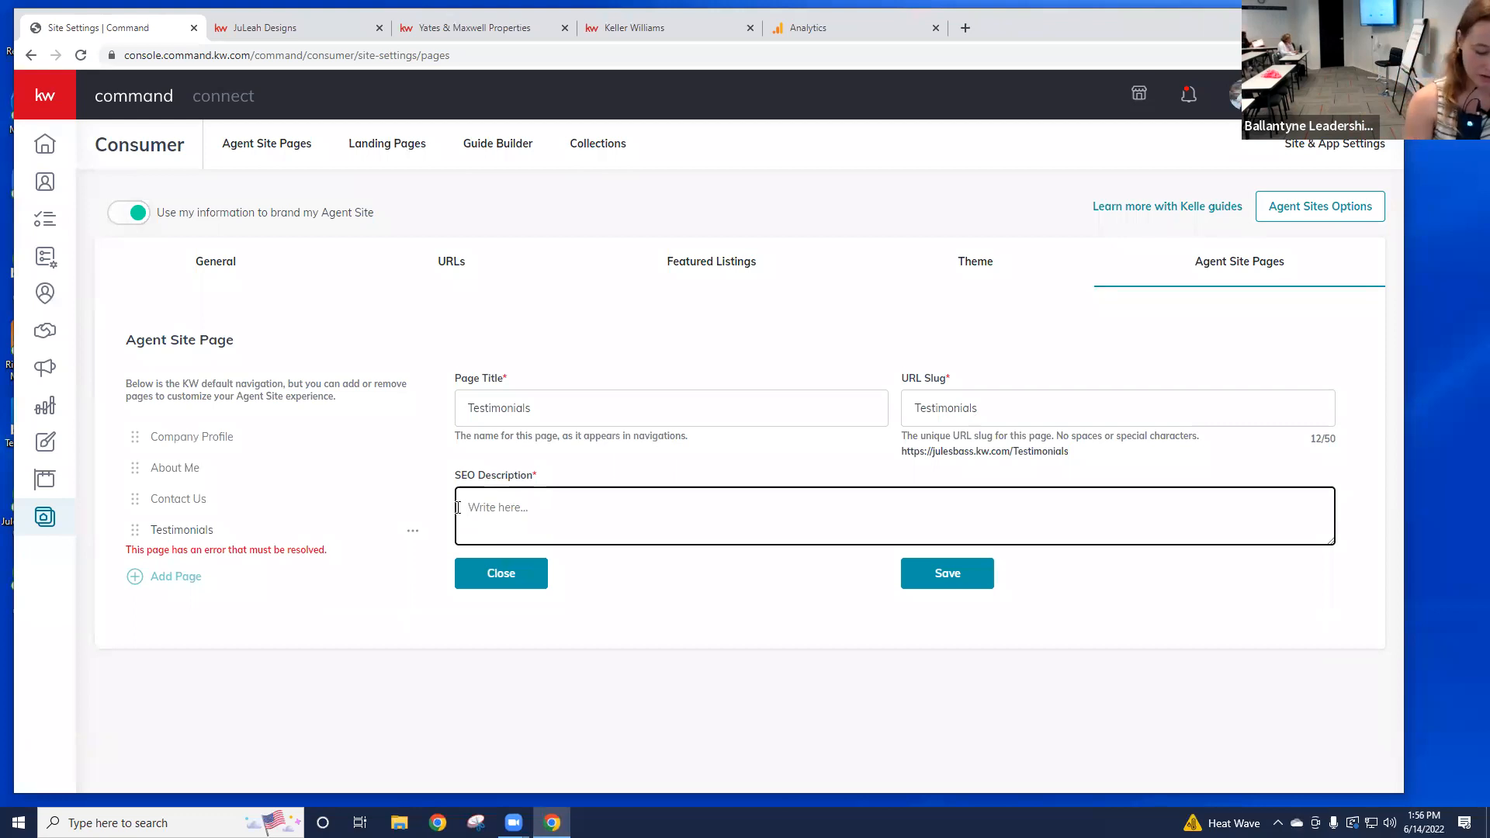
type("See what ")
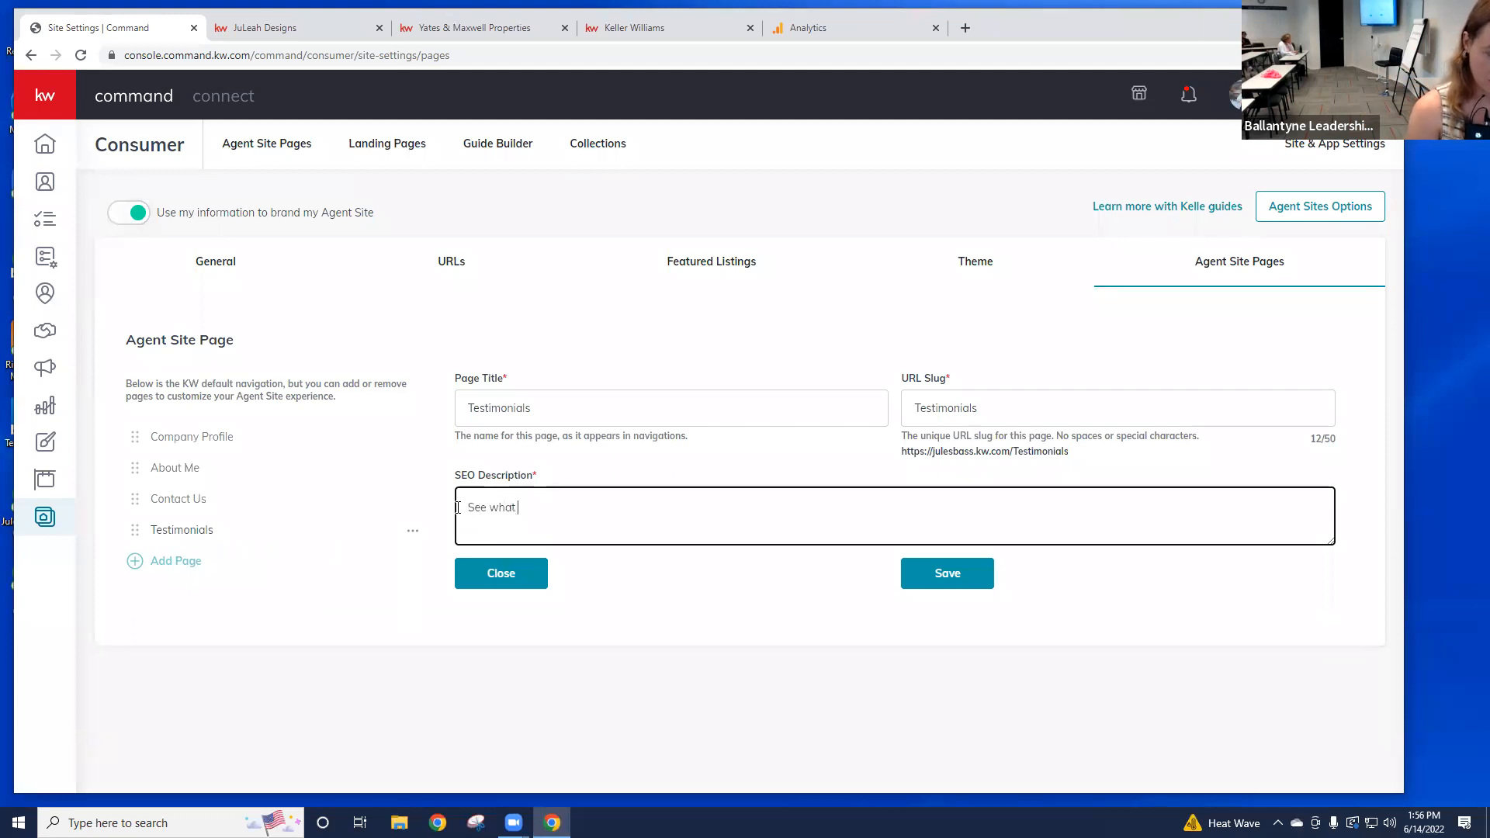
type("client6")
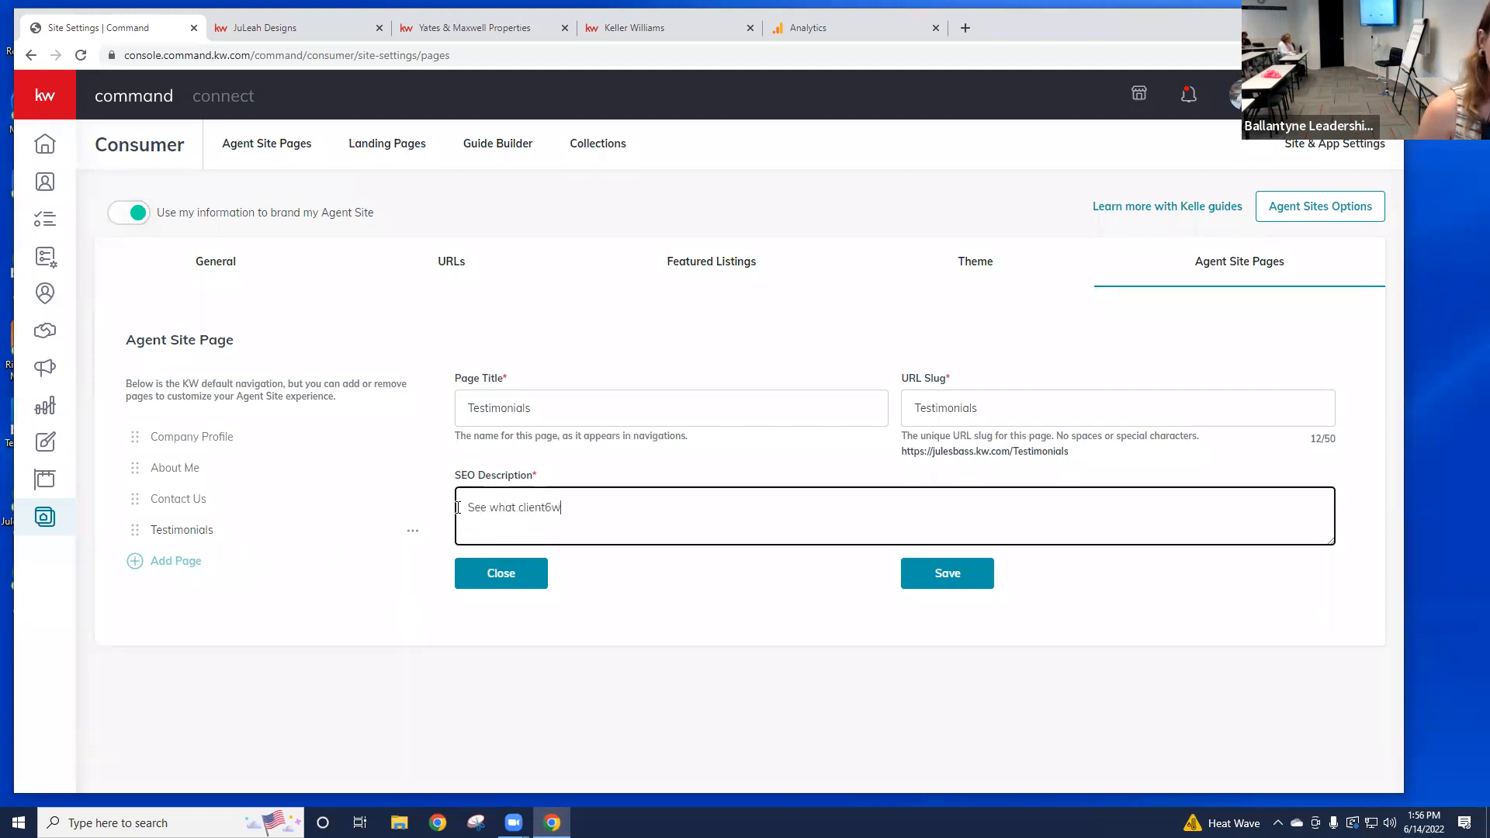
key("BackSpace")
type("s have ")
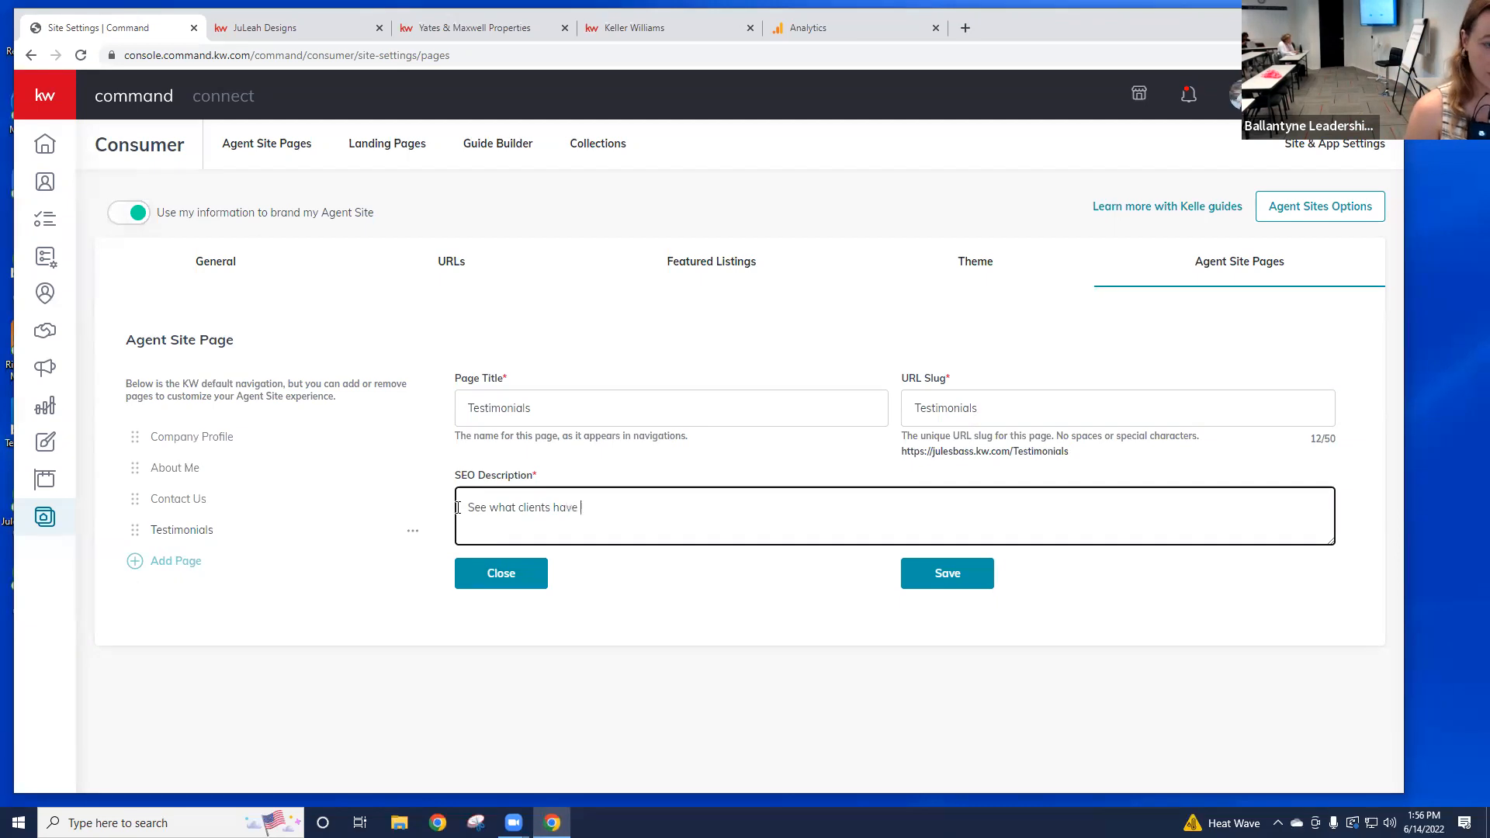
type("to say")
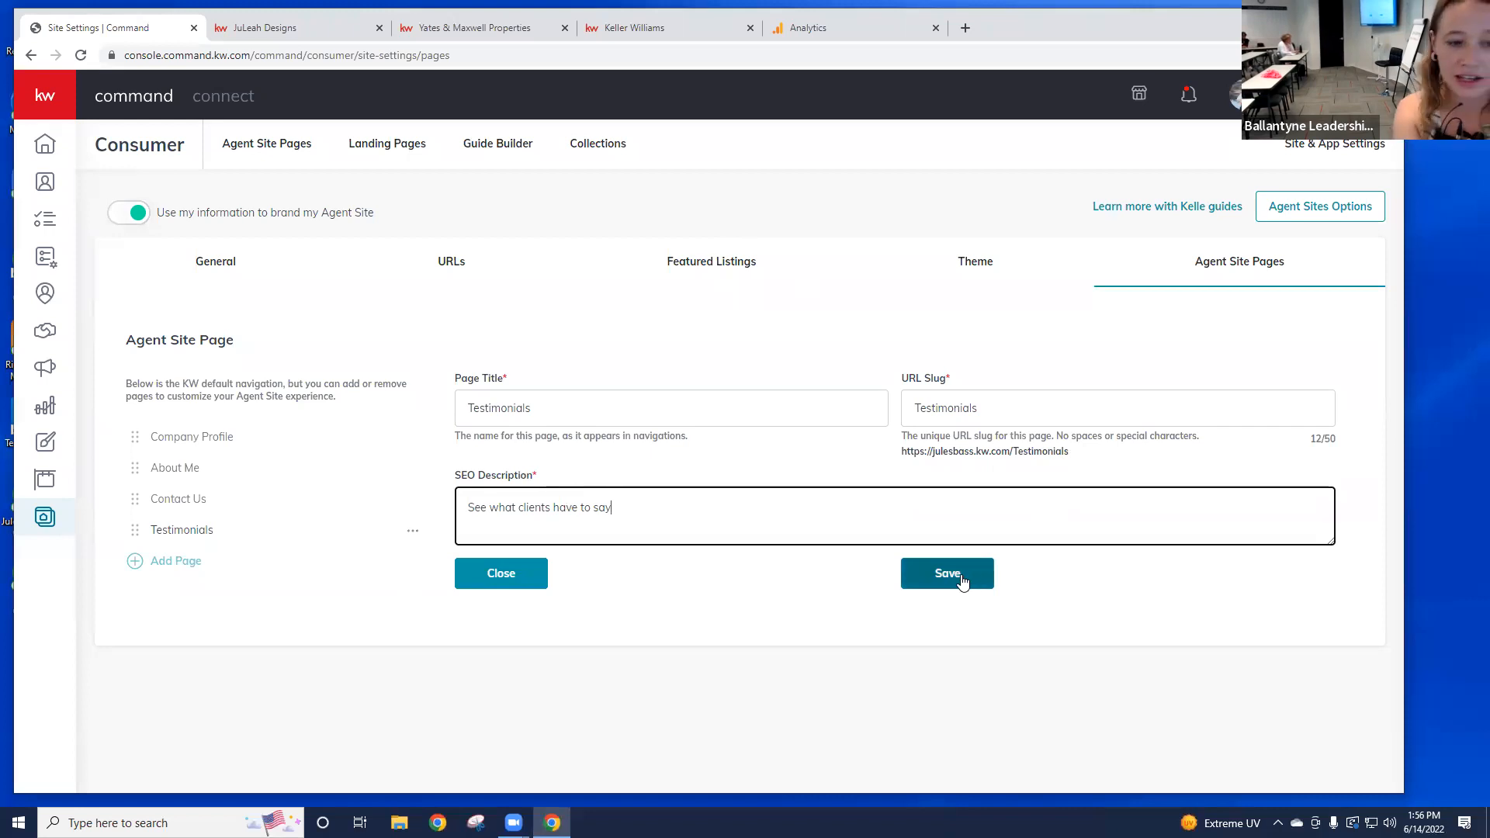
left_click(937, 579)
Step: Save the page, drag Testimonials above Contact Us, and open Company Profile's settings
left_click(938, 579)
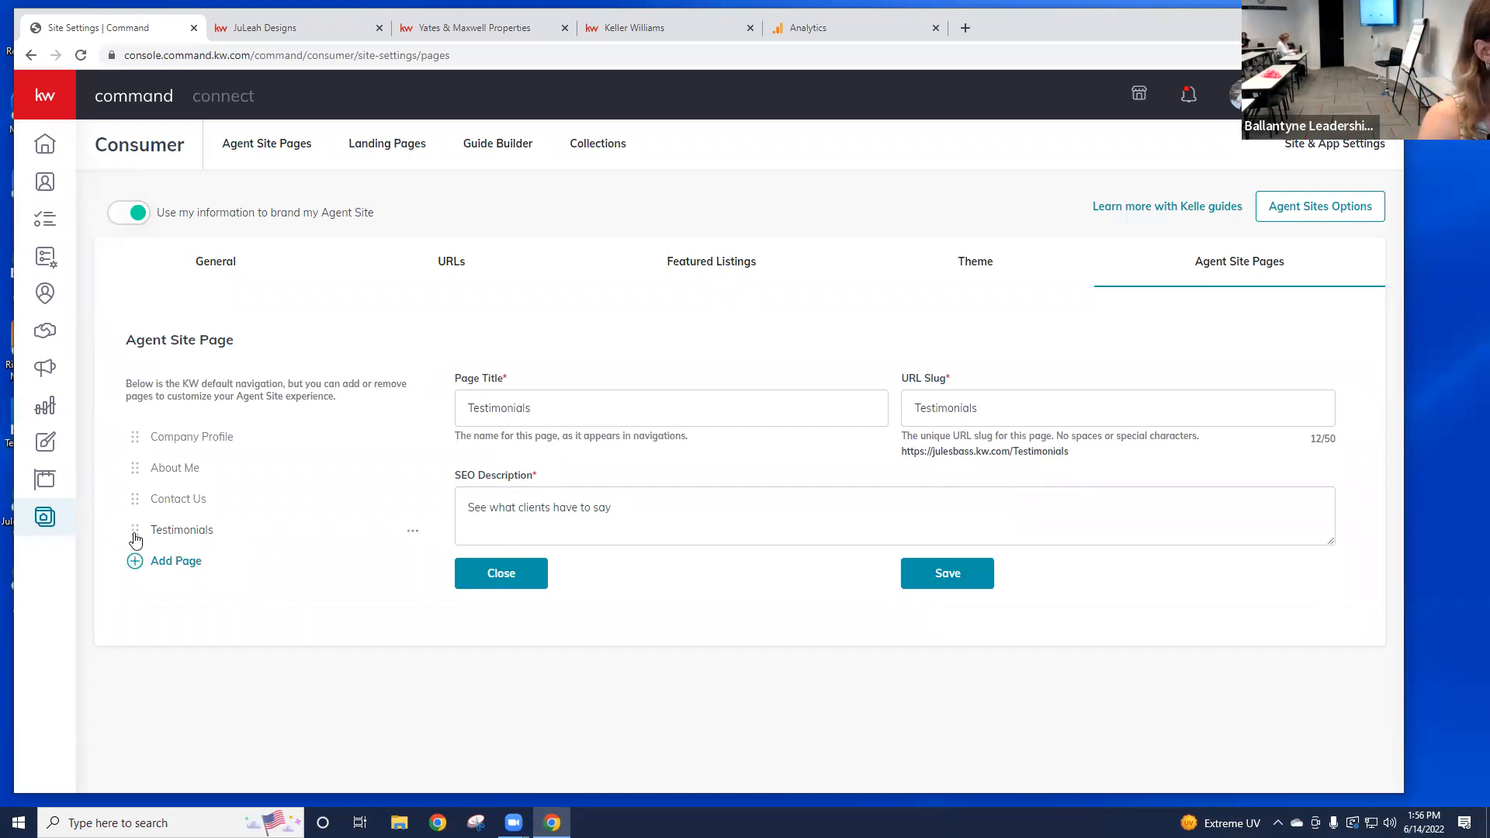
left_click_drag(136, 540, 145, 509)
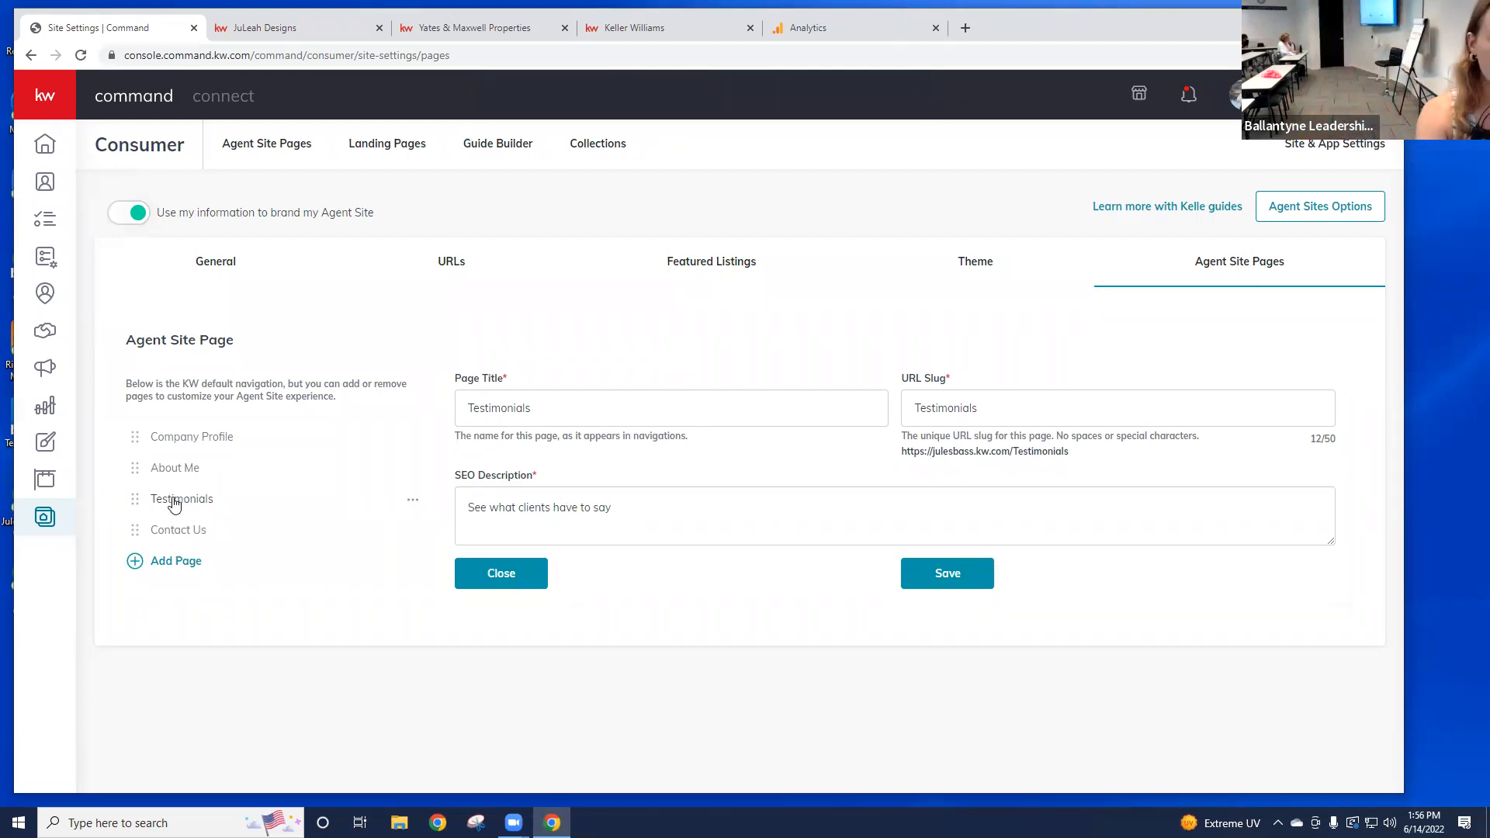
left_click(200, 443)
left_click(715, 403)
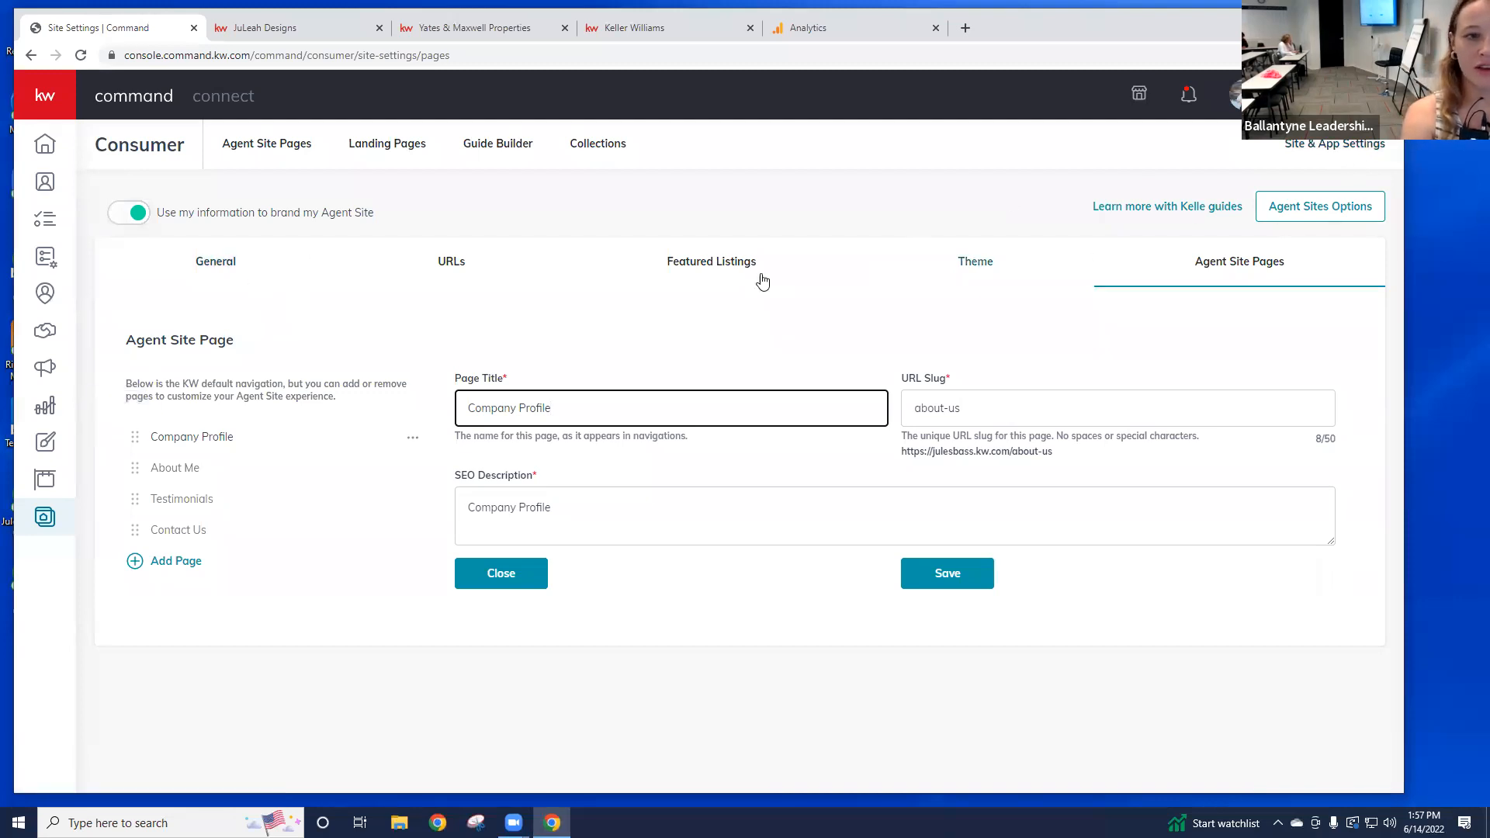
Step: Compare the General settings hero text 'Find your dream home.' with the live agent site
left_click(227, 272)
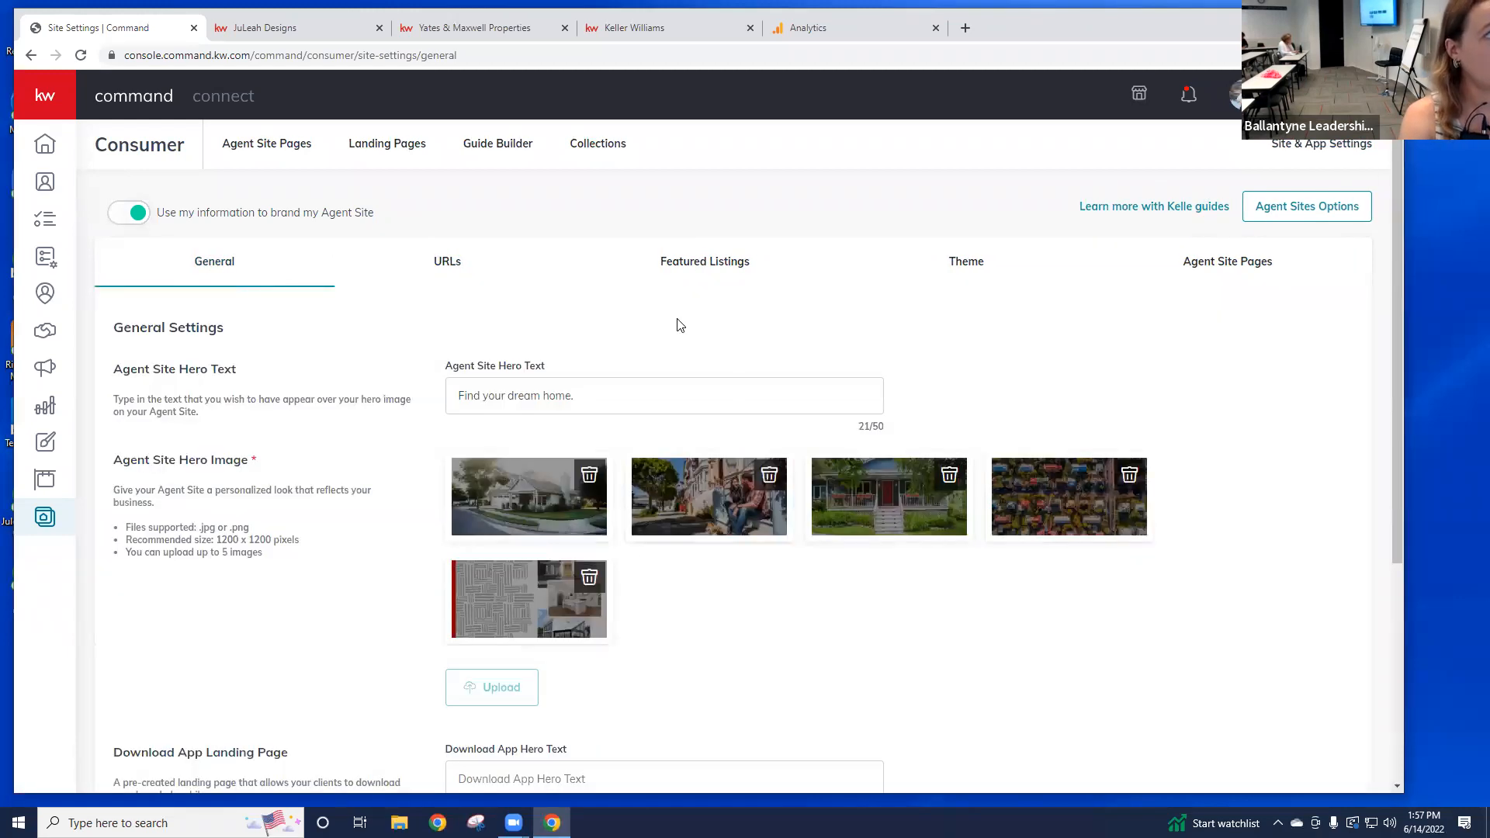
left_click(599, 402)
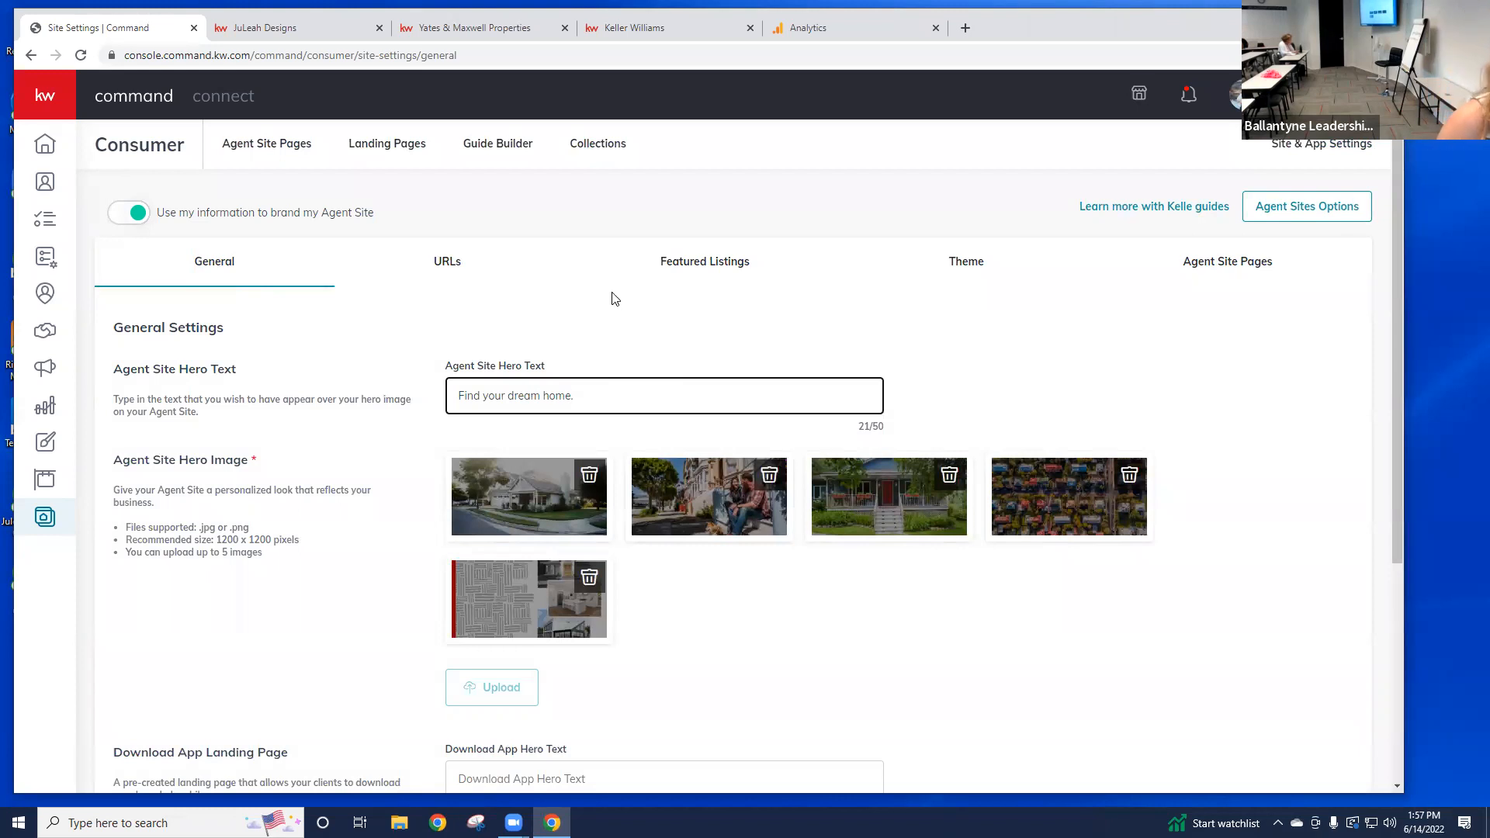
left_click(292, 32)
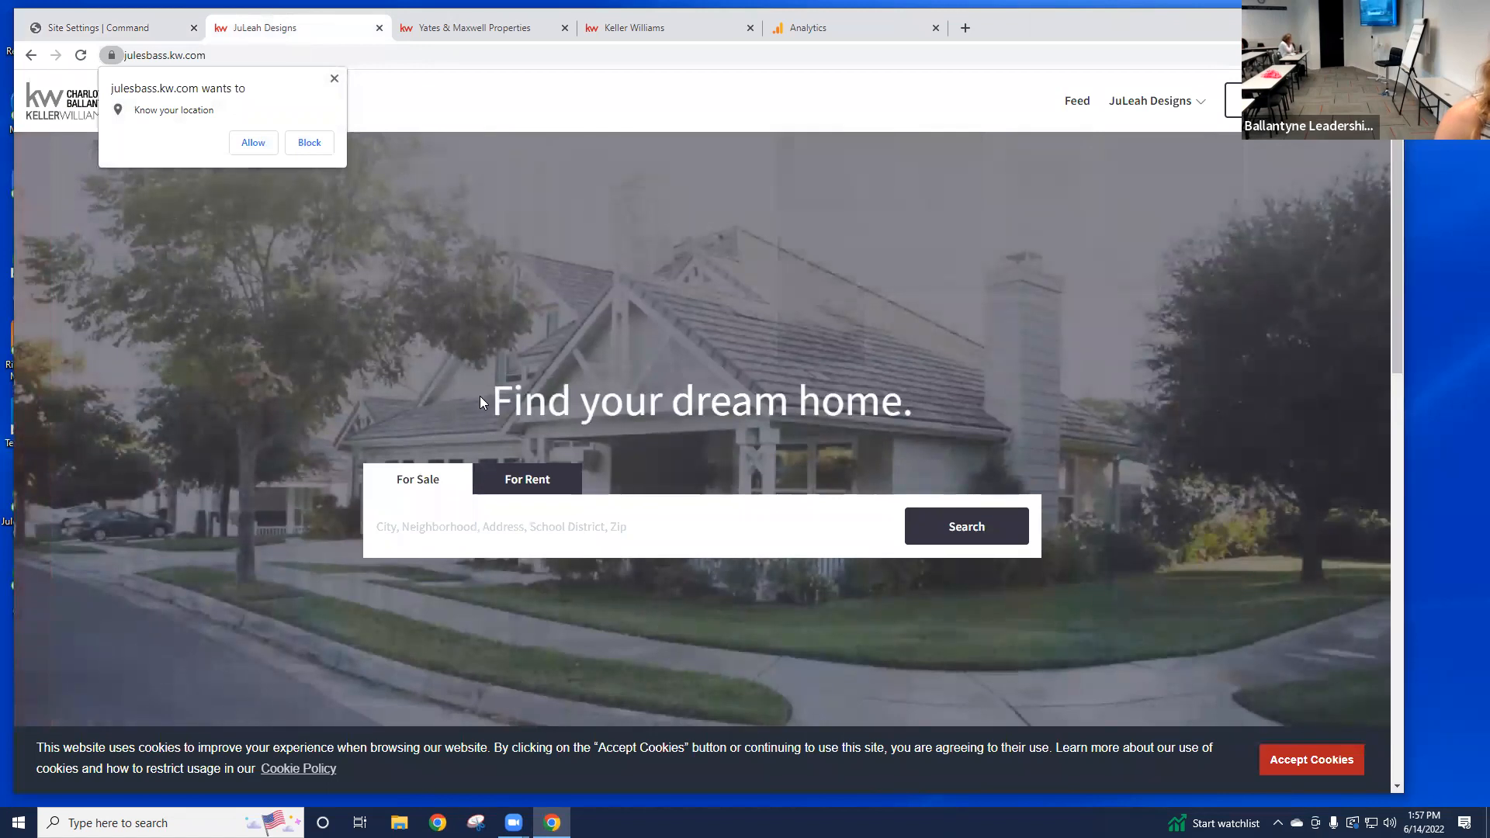
triple_click(967, 378)
left_click(990, 200)
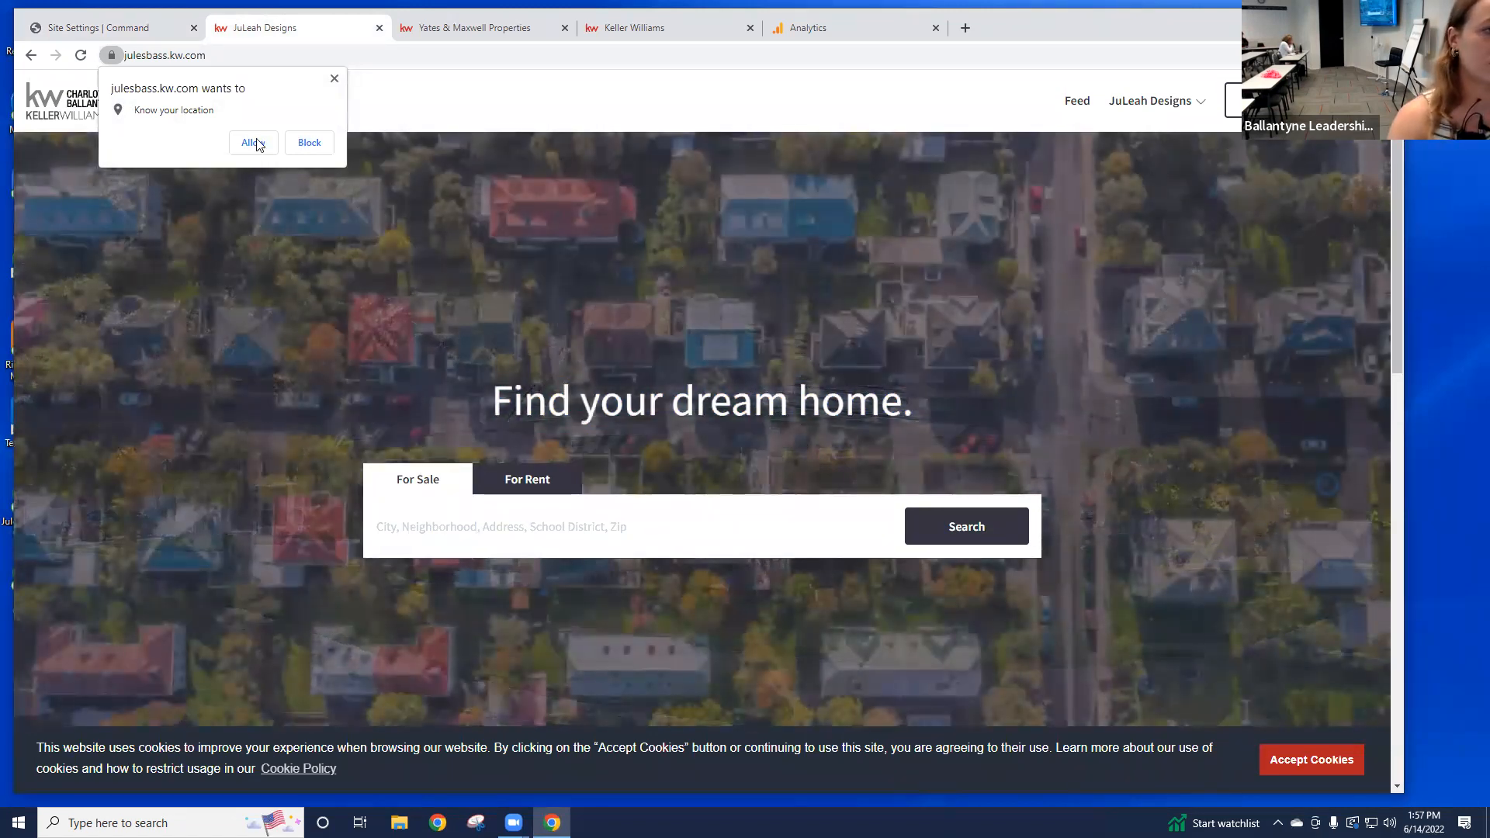
left_click(252, 143)
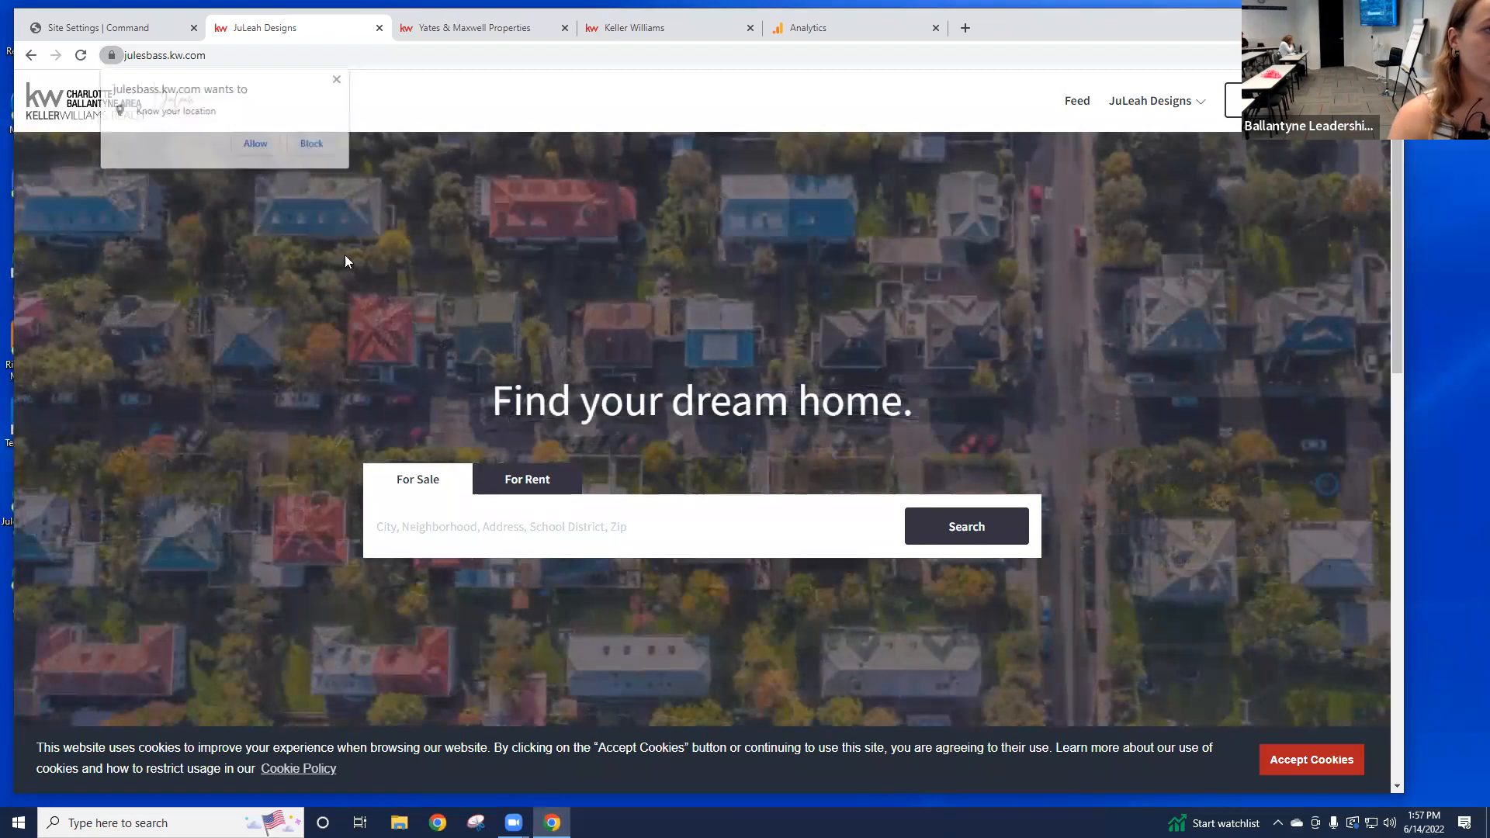
left_click(131, 29)
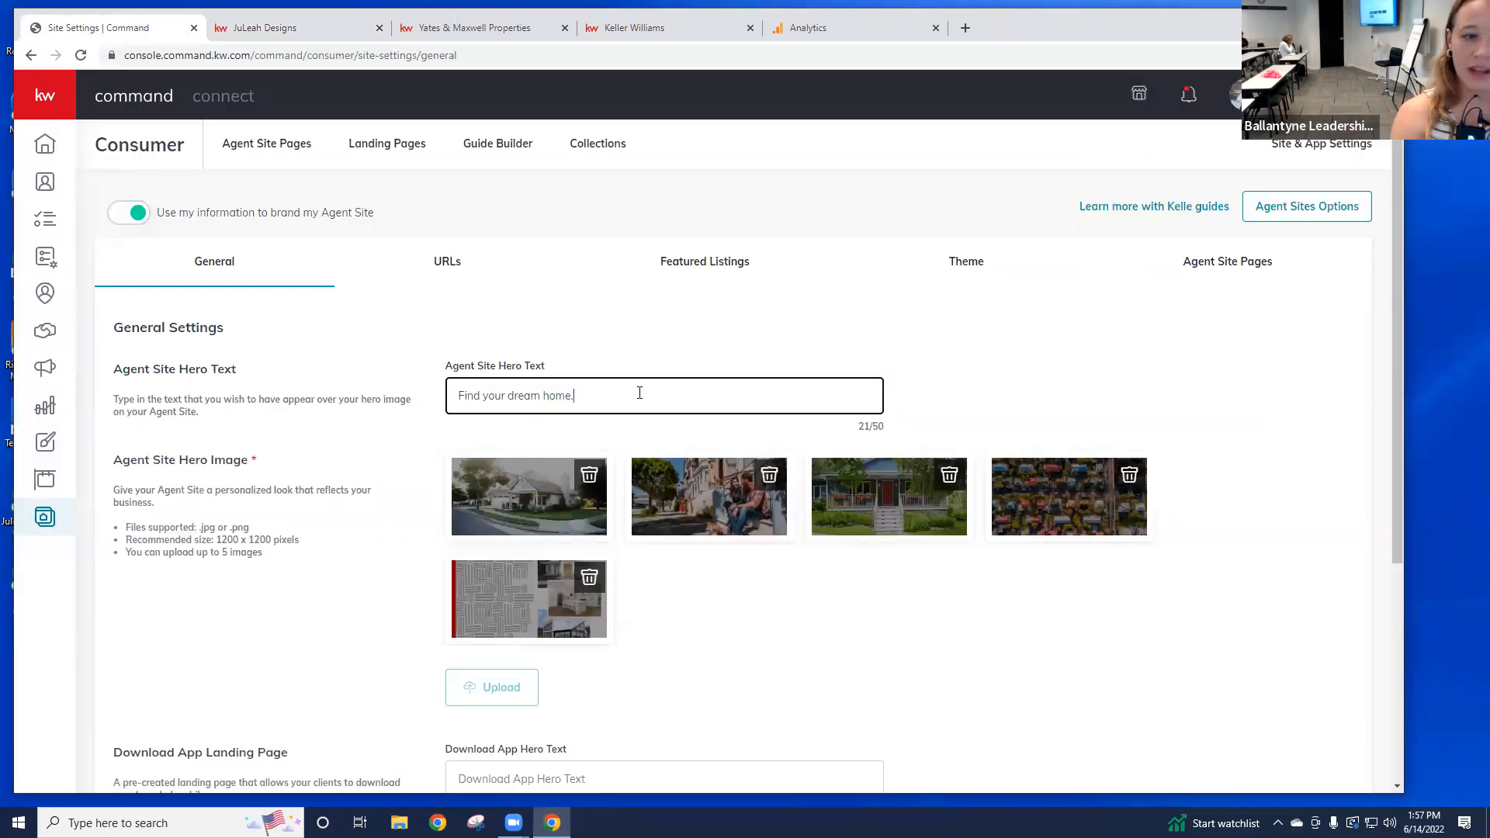
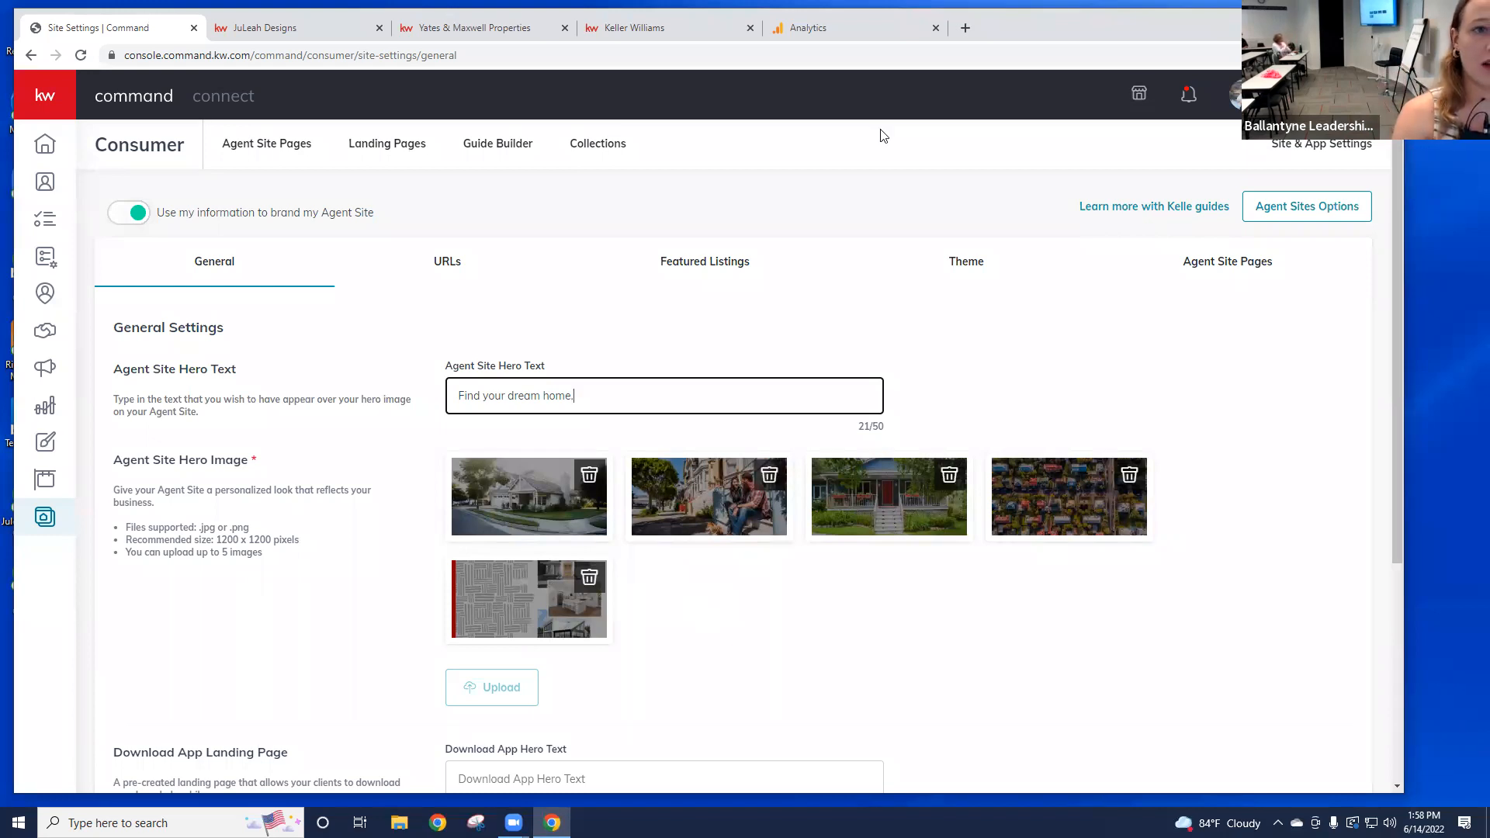
Step: Open a new Chrome tab and load pexels.com
left_click(1065, 134)
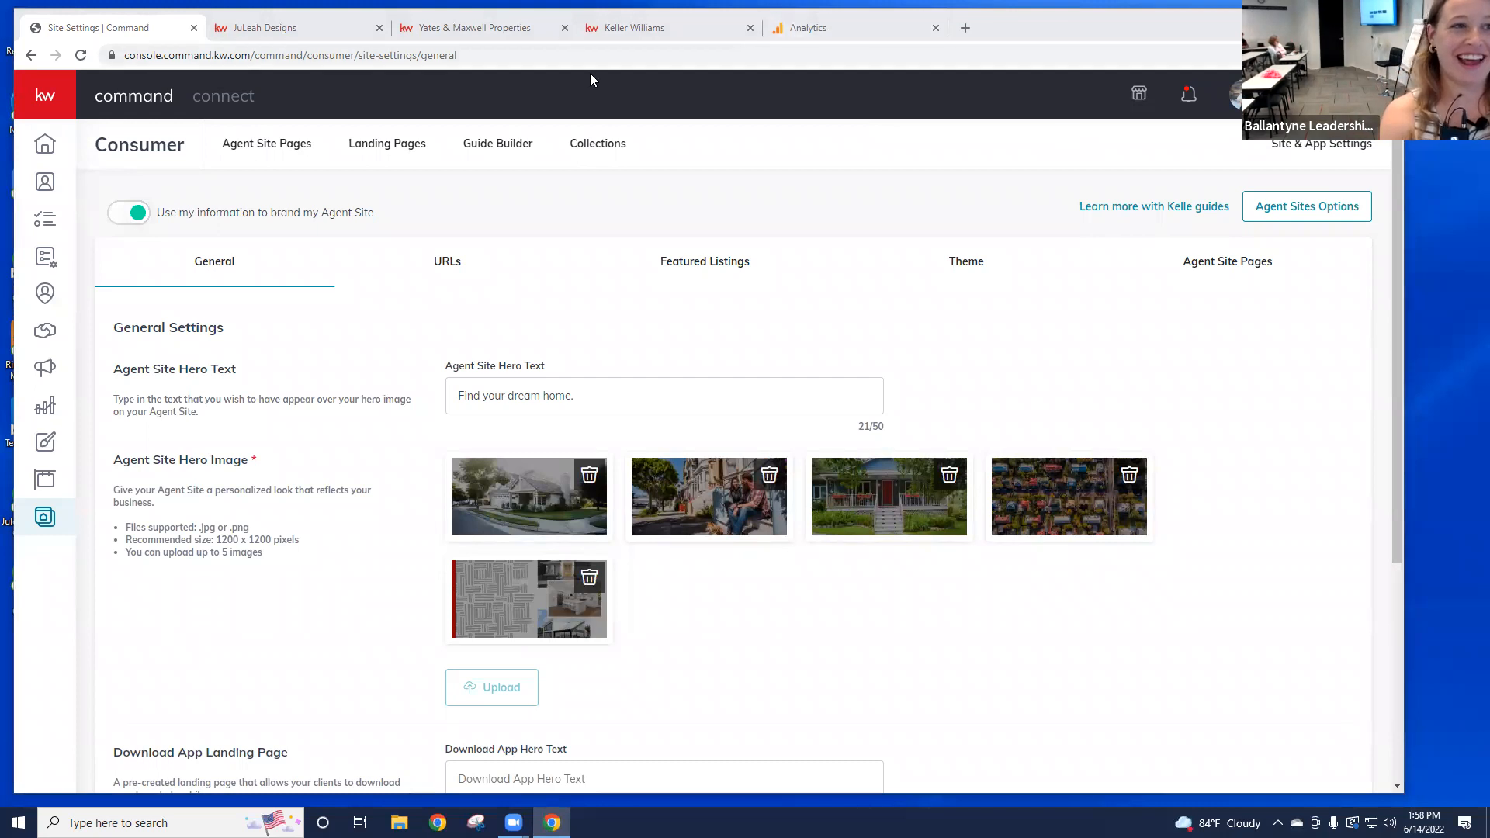
left_click(965, 27)
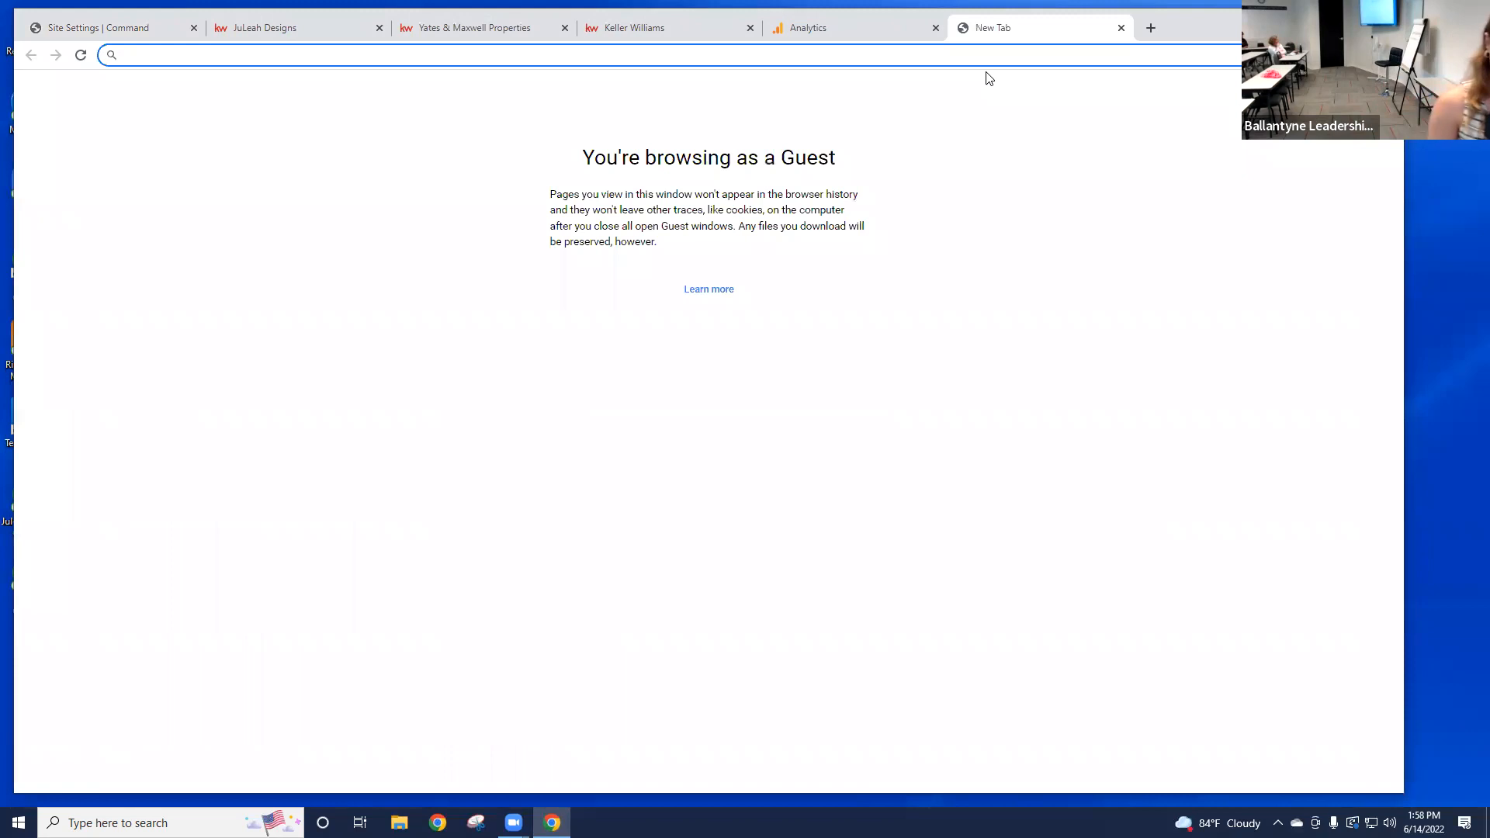
type("pexel")
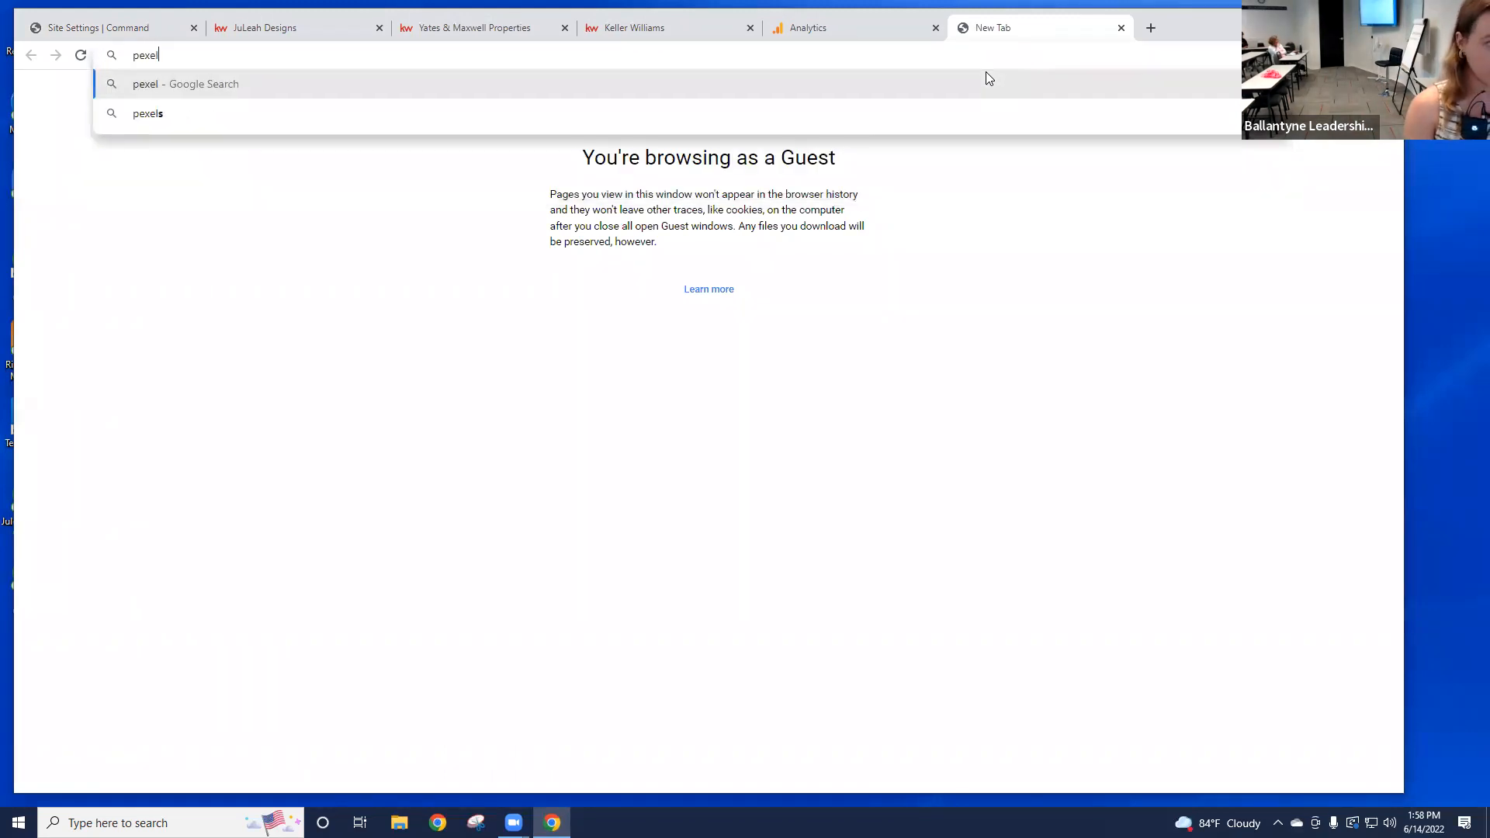
type("s.com")
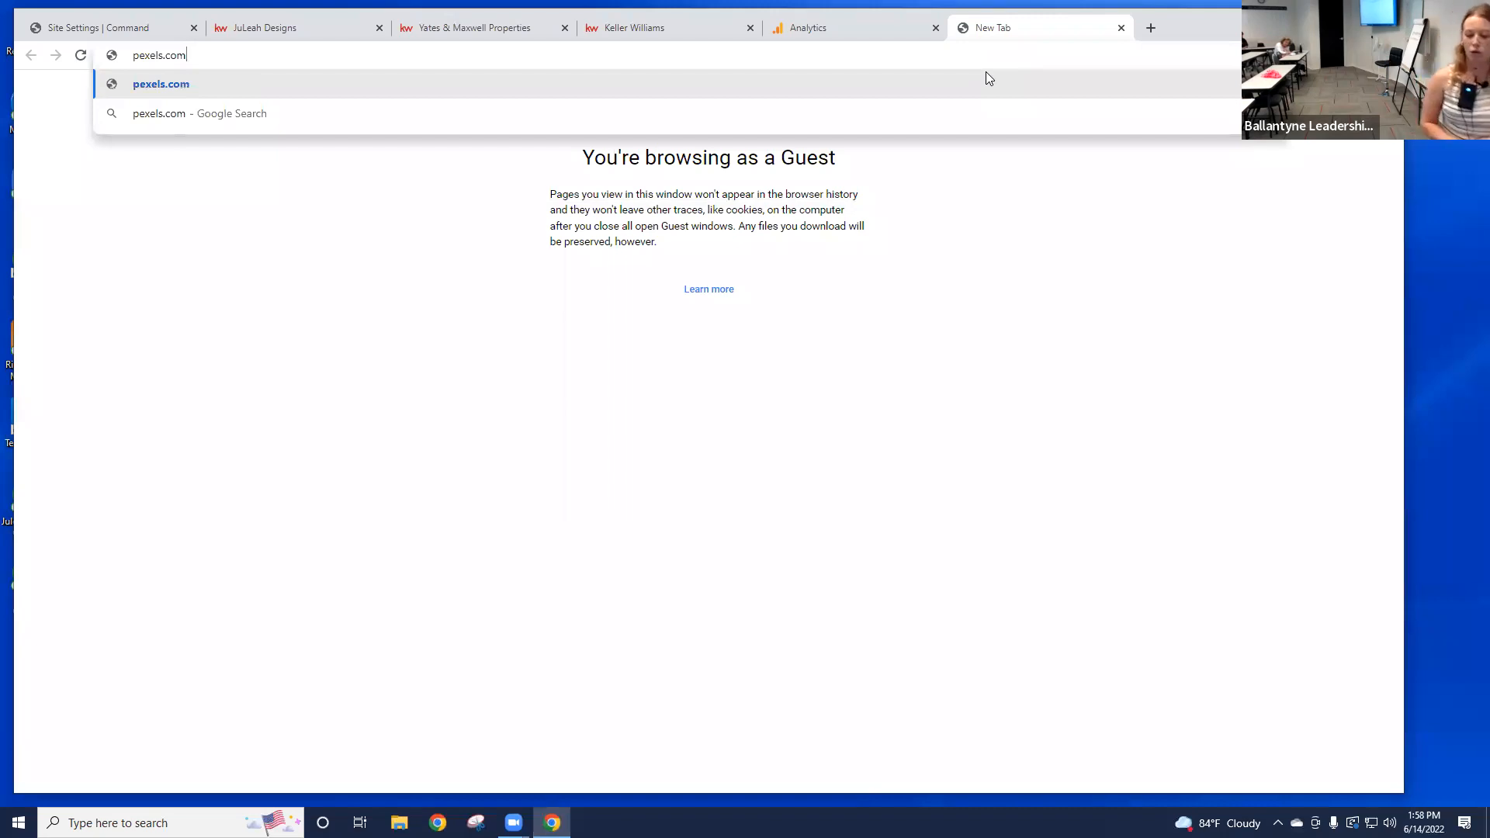
key("Return")
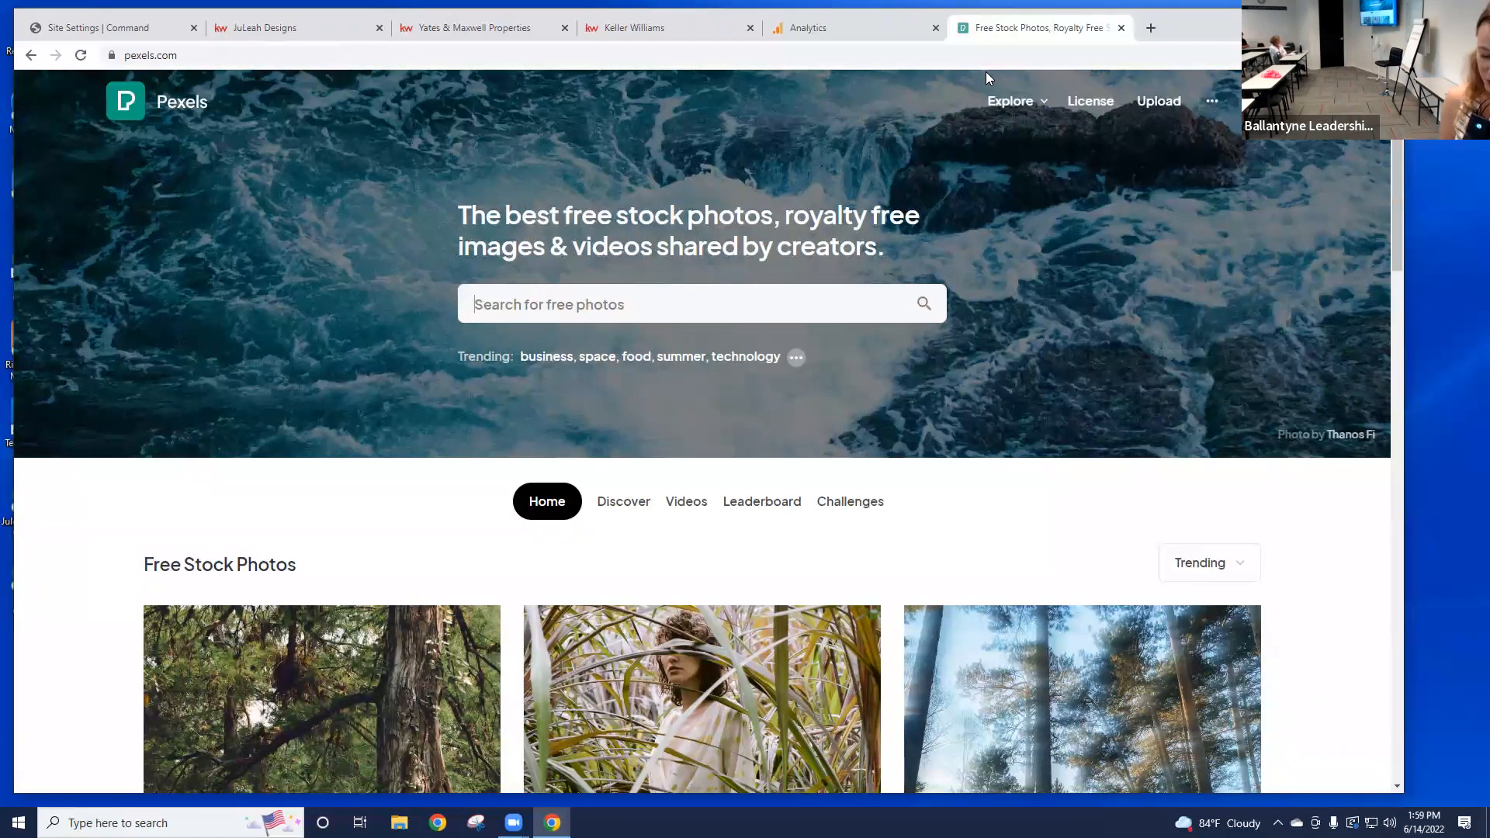
Step: Search Pexels for 'luxury home' and filter the results to horizontal orientation
type("lu")
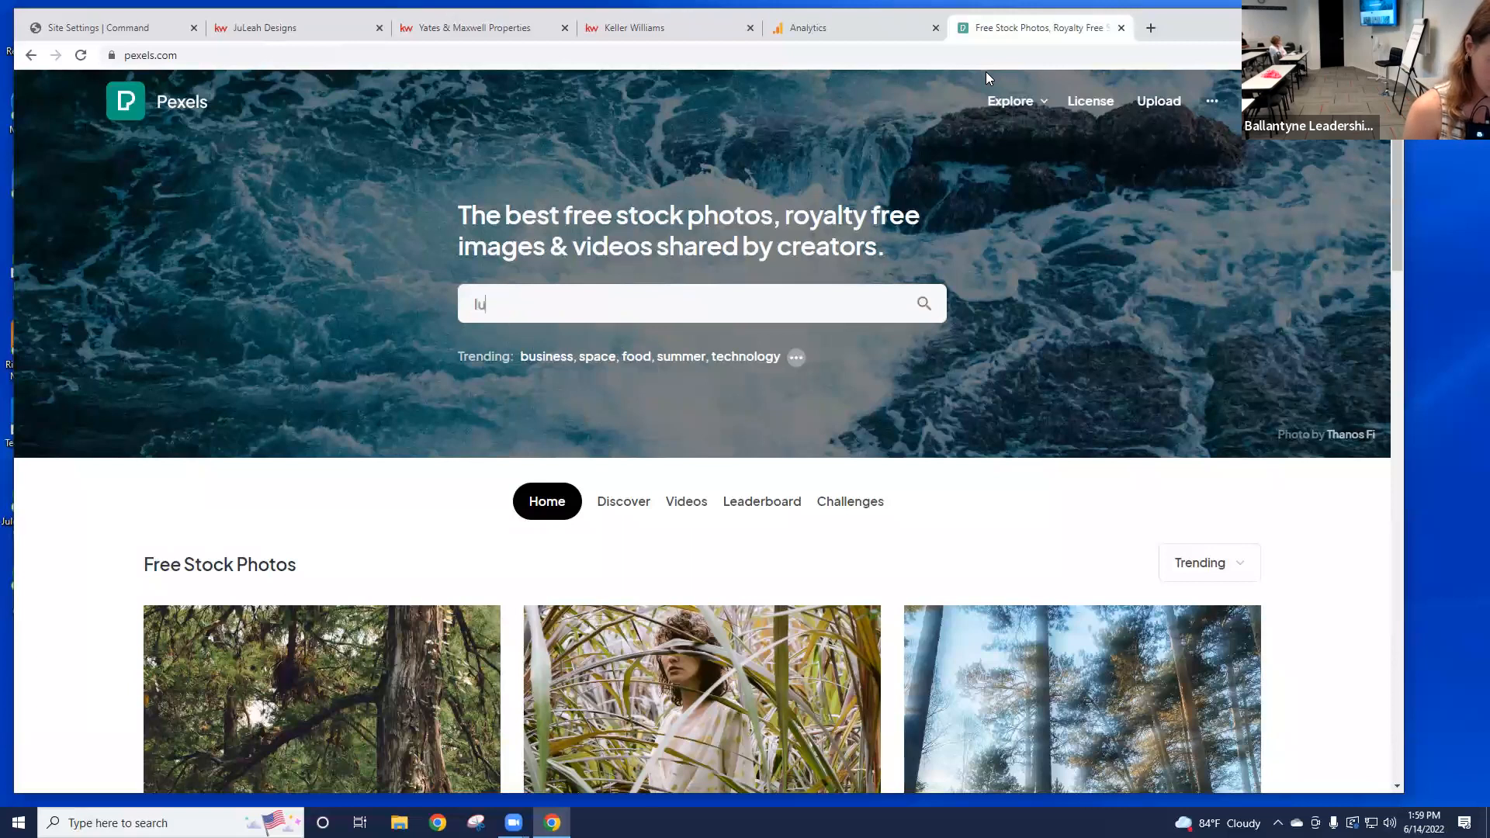
type("xury home")
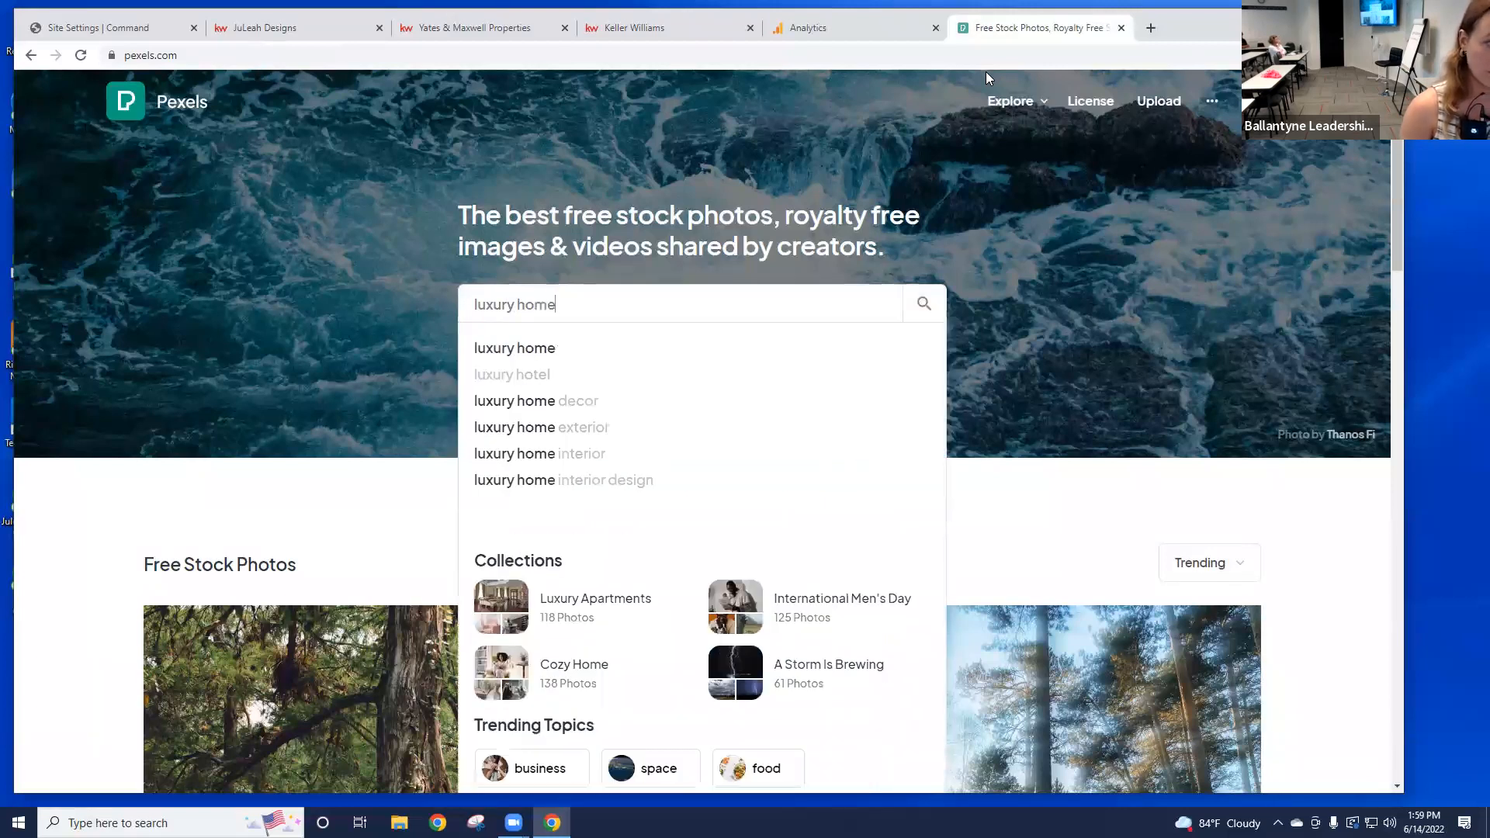
key("Return")
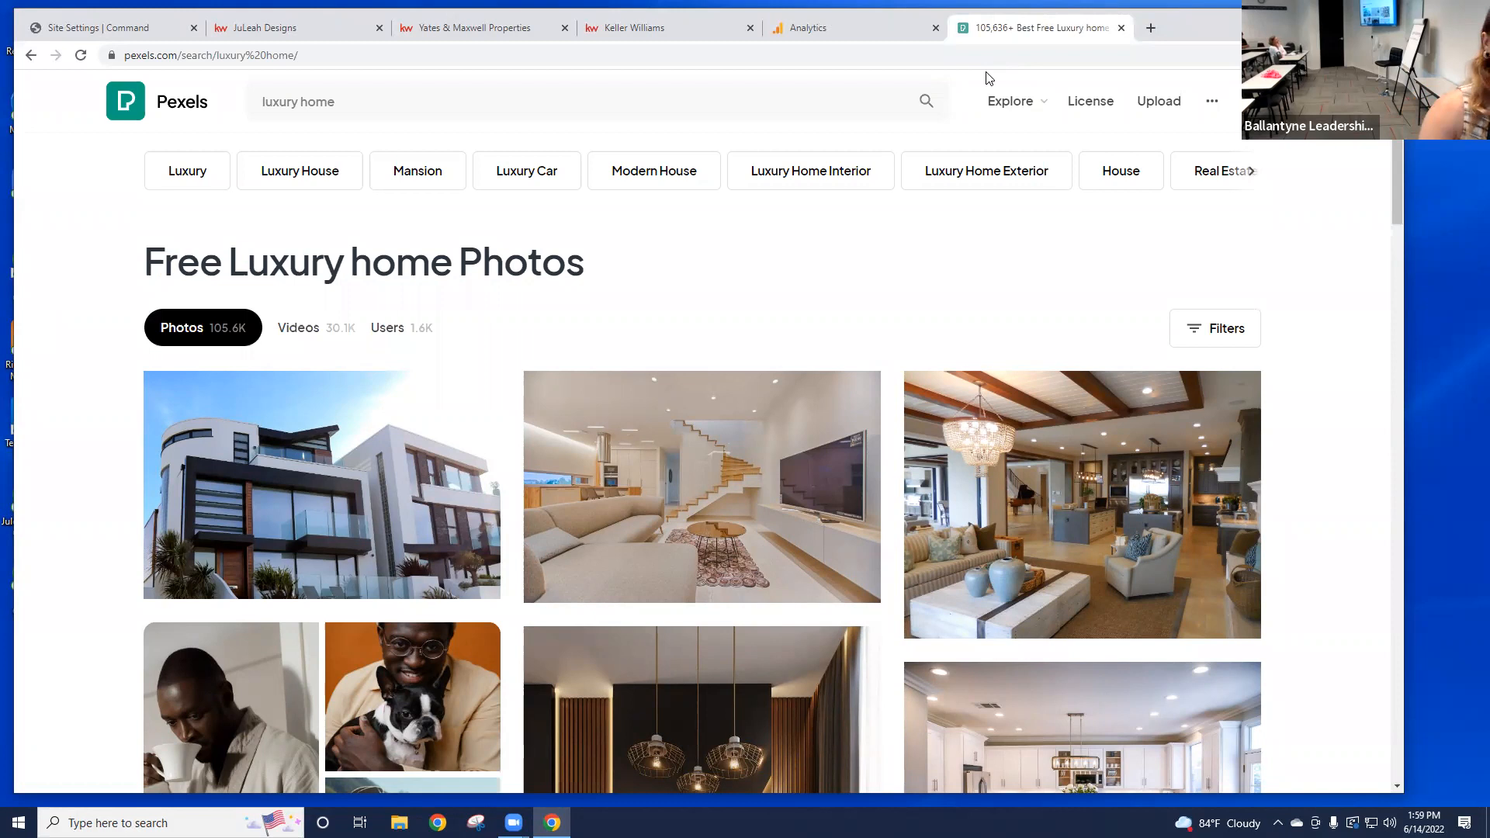
left_click(1229, 339)
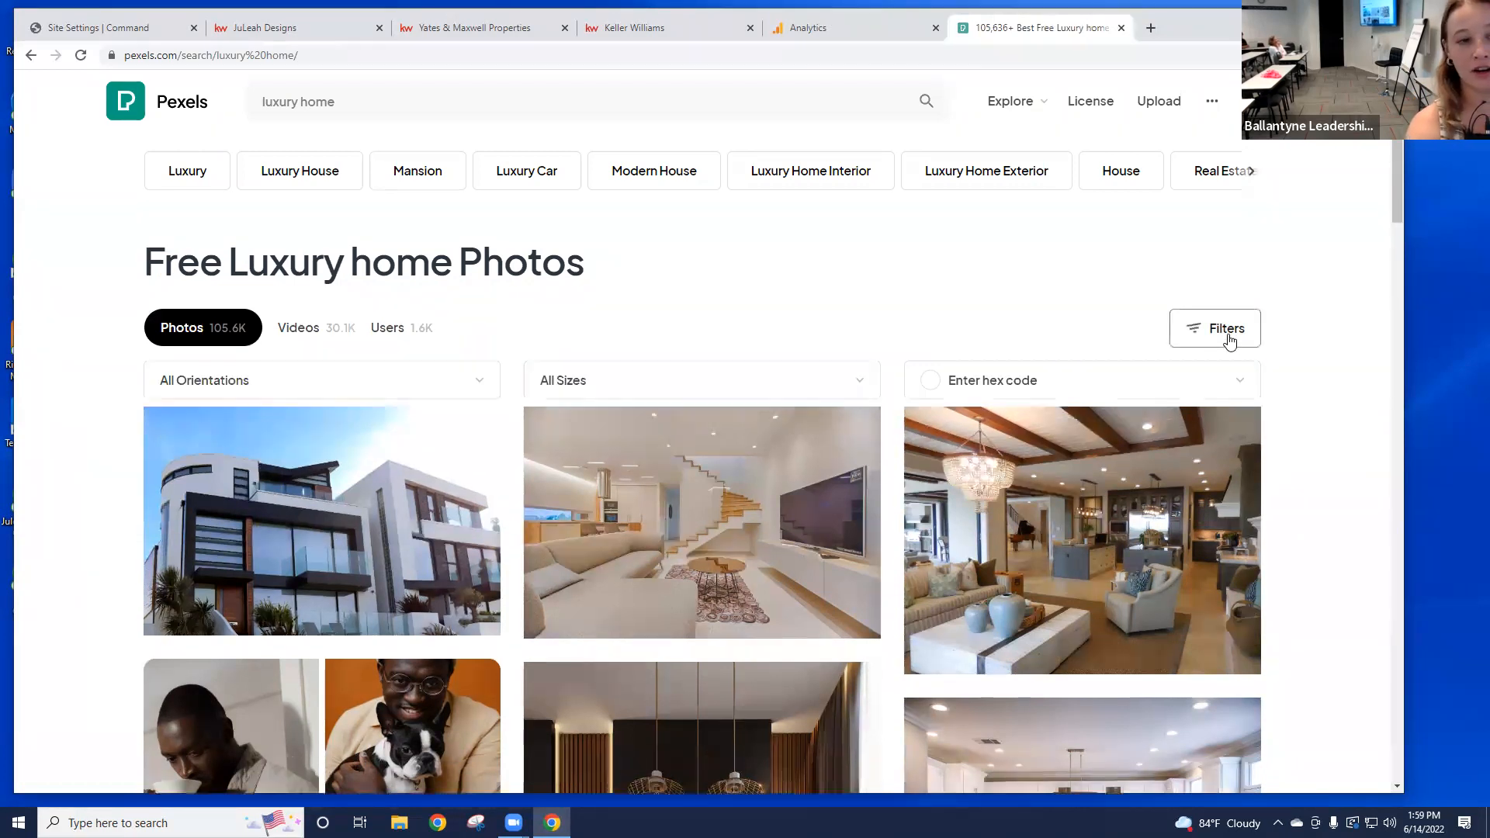
left_click(491, 393)
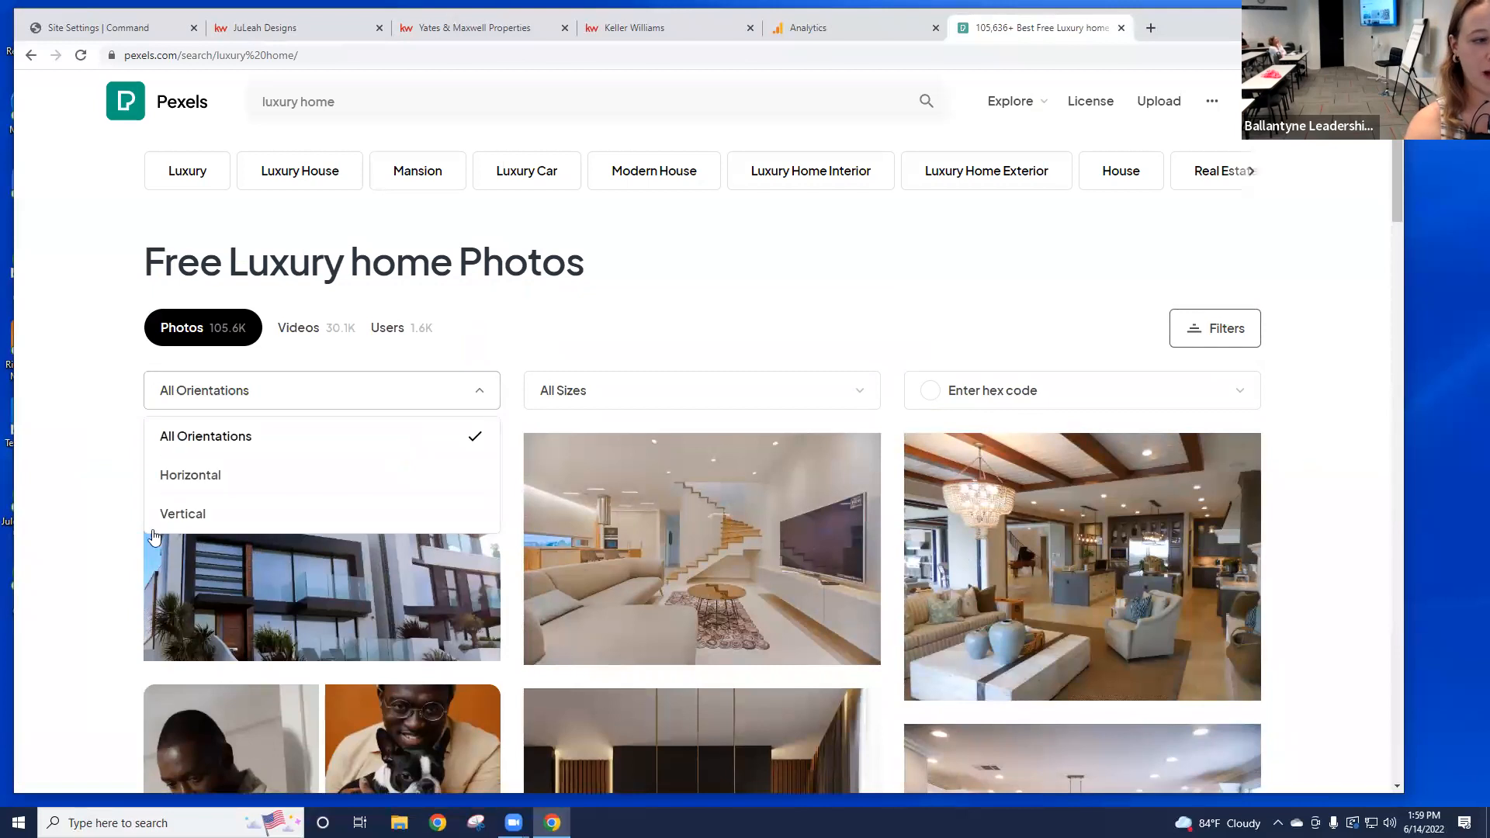
left_click(294, 474)
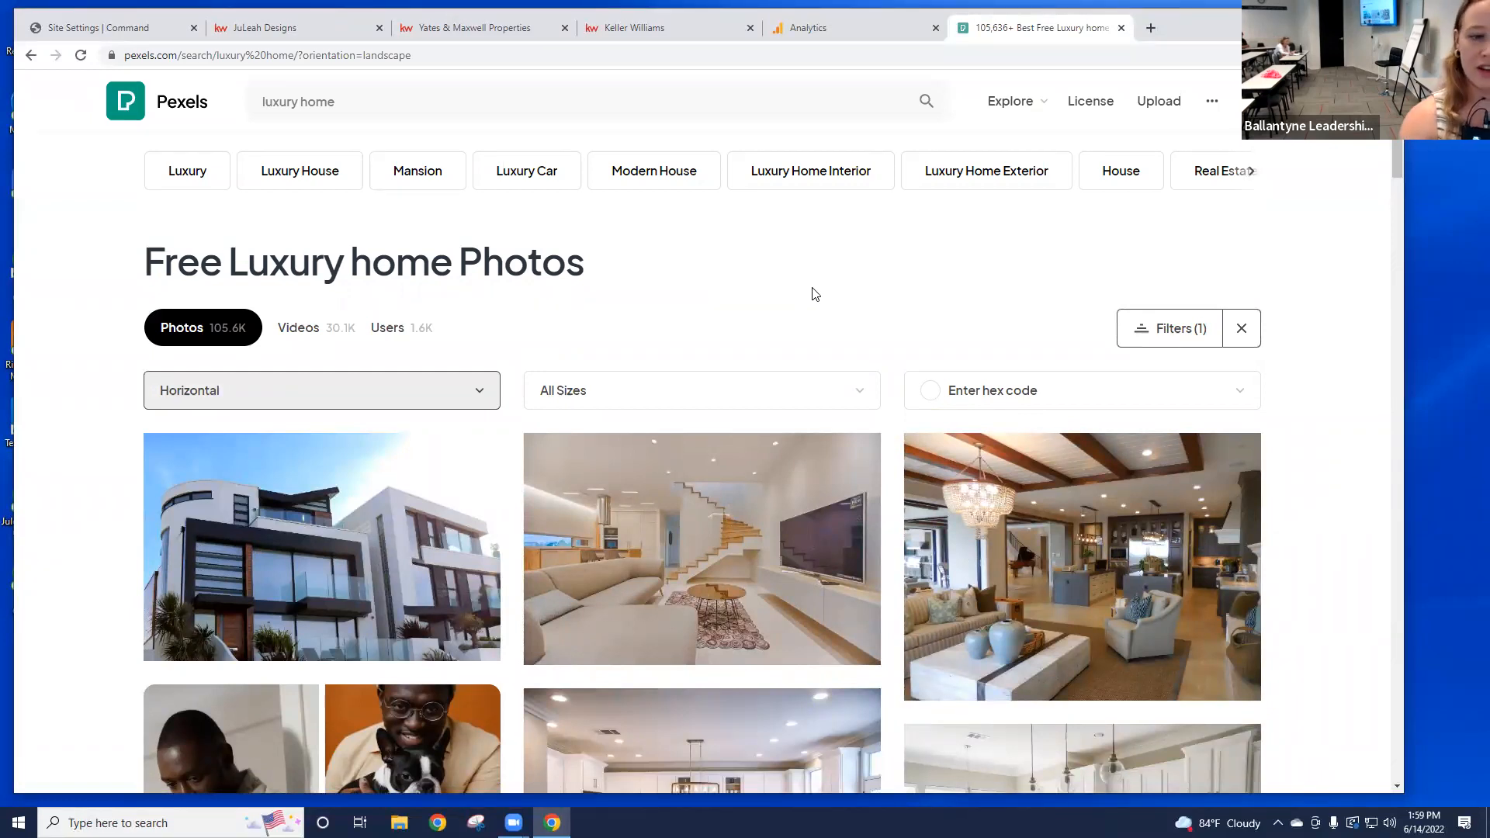
Step: Download the white kitchen photo and dismiss the thank-you popup
scroll(812, 293, "down", 4)
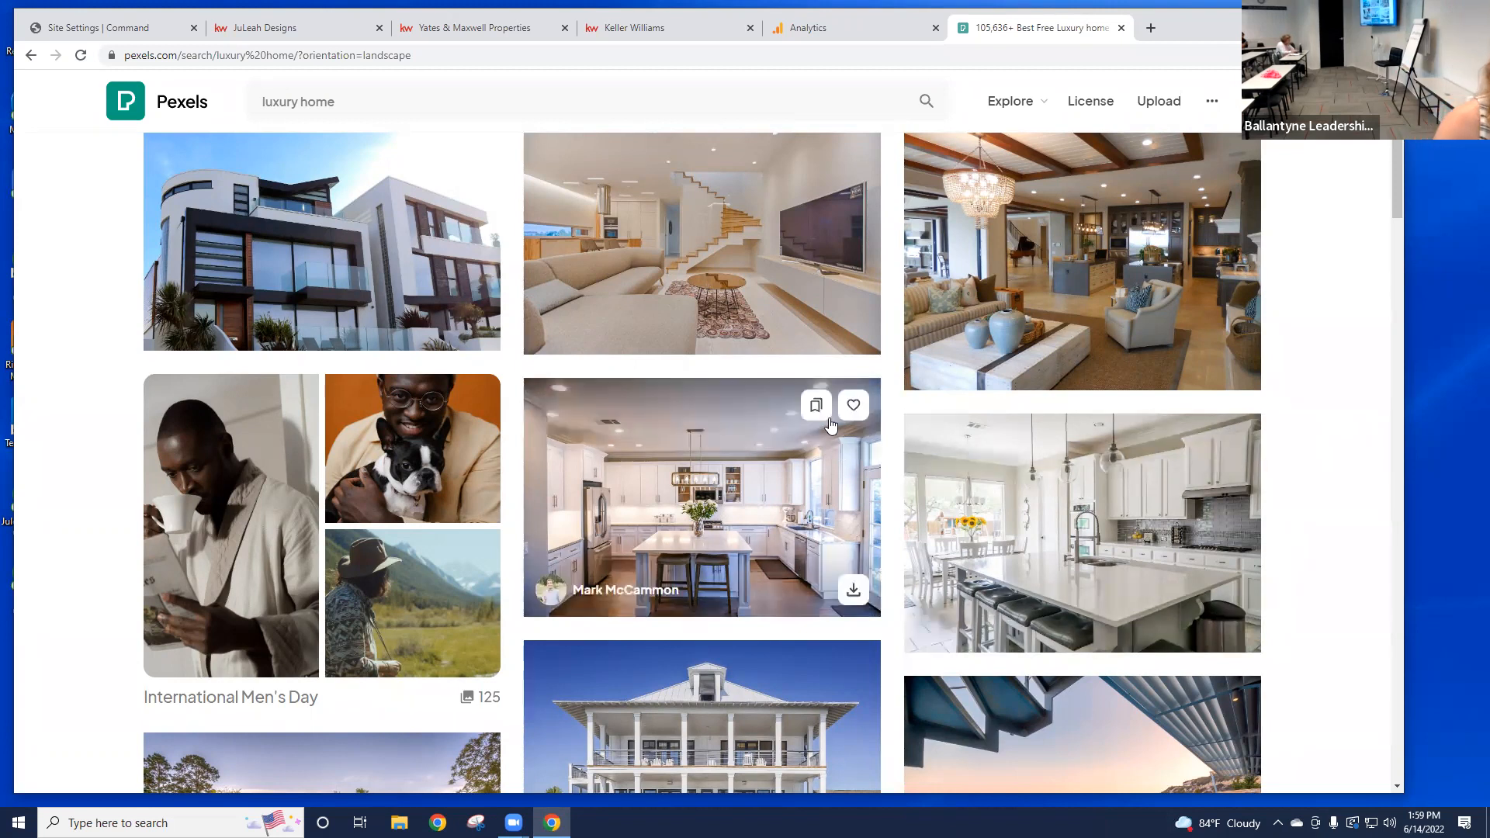
left_click(855, 593)
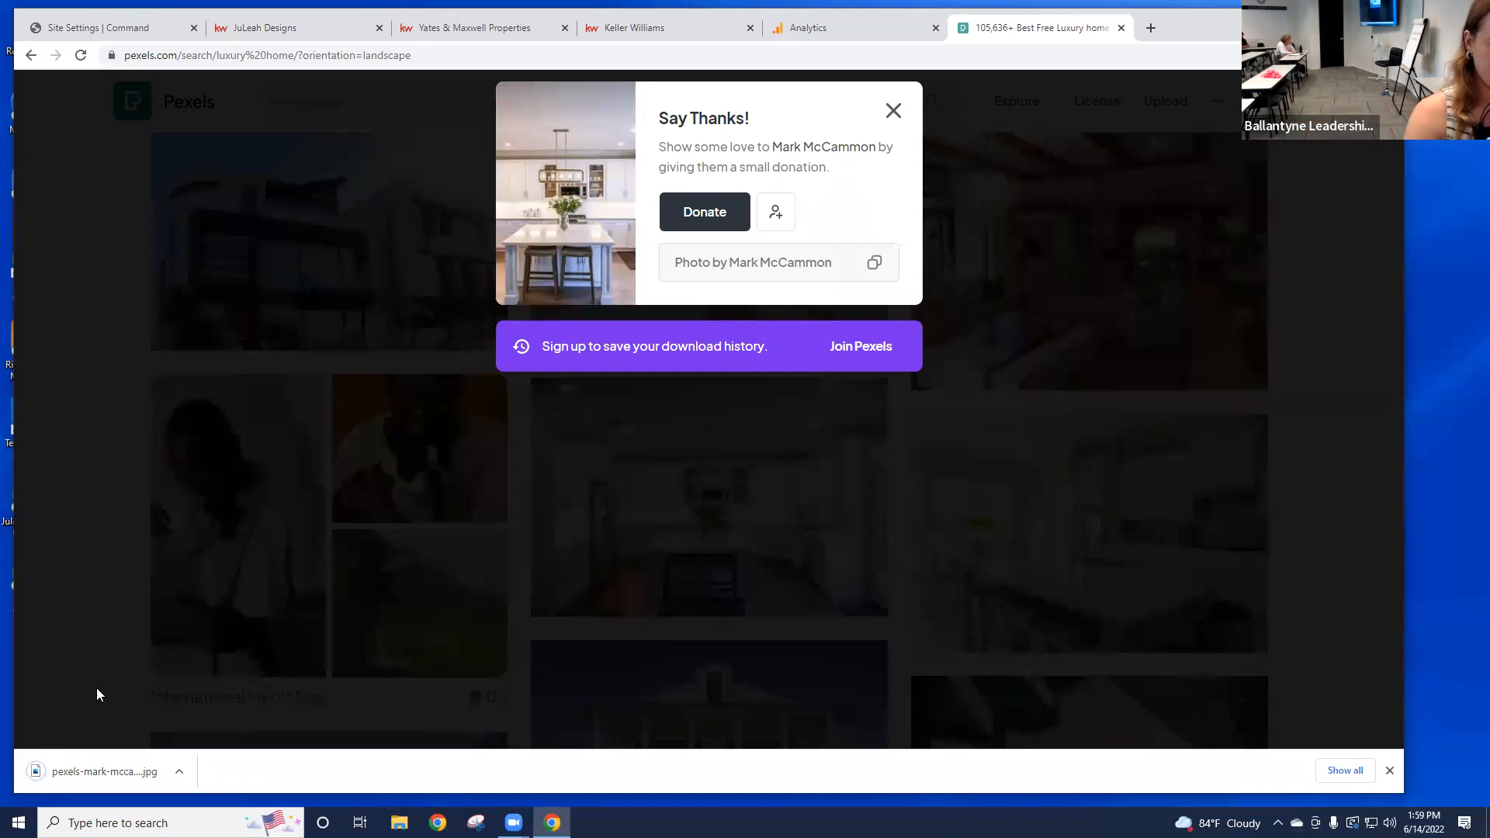
left_click(957, 354)
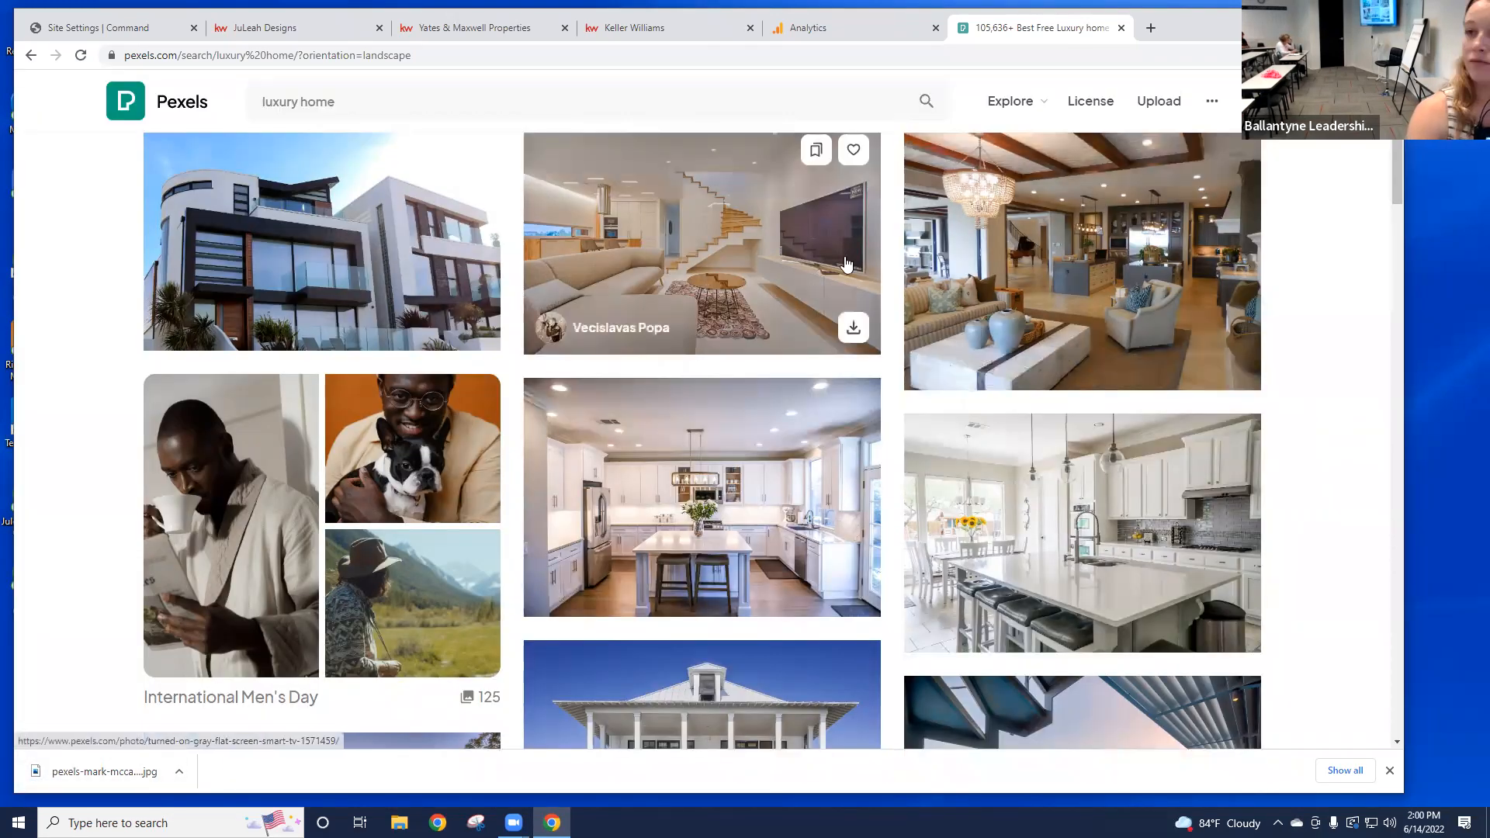
Step: Delete the fifth hero image and upload the downloaded Pexels kitchen JPG in its place
left_click(133, 29)
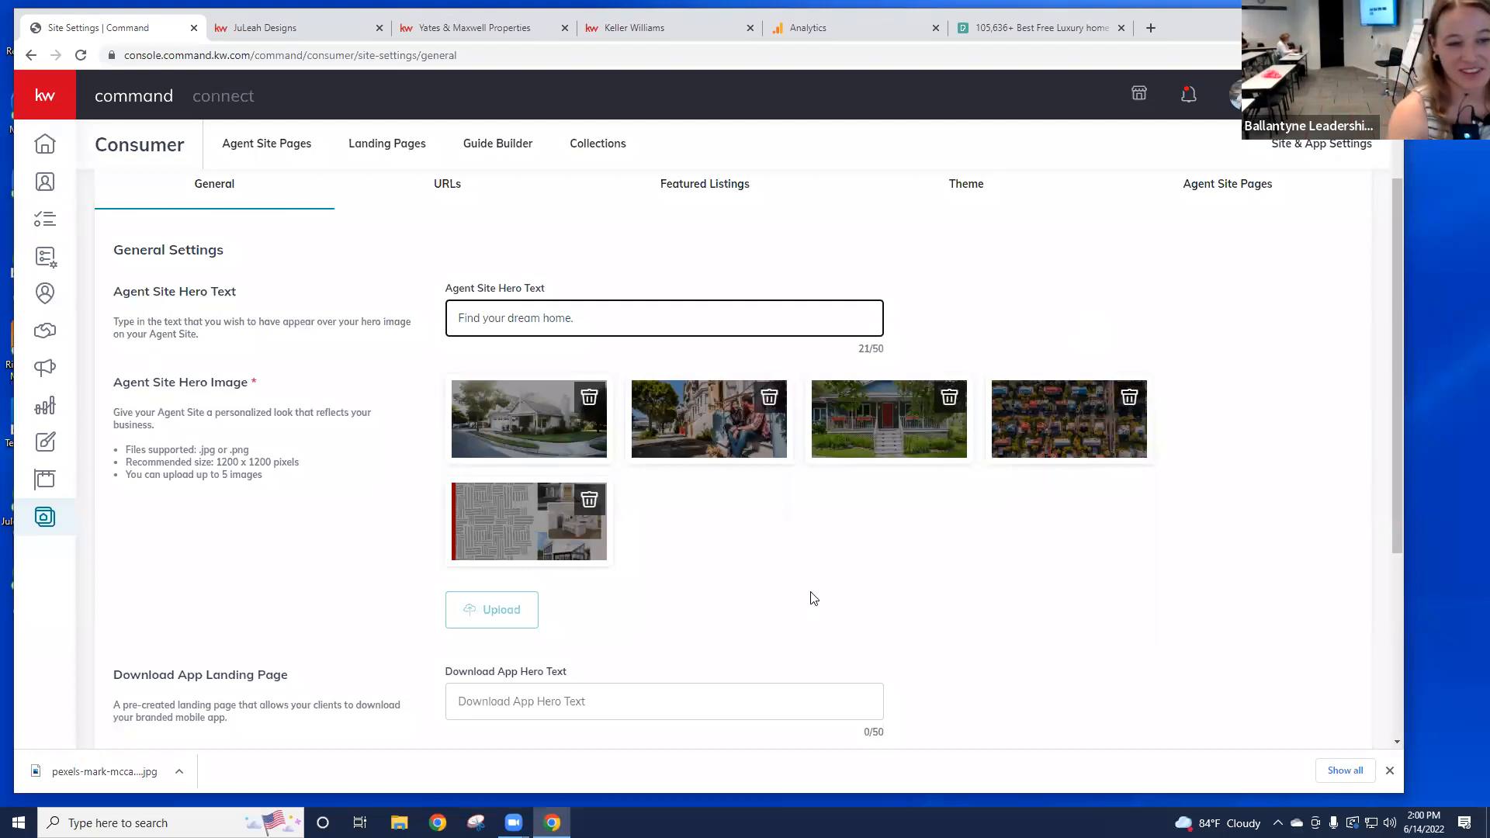
left_click(590, 501)
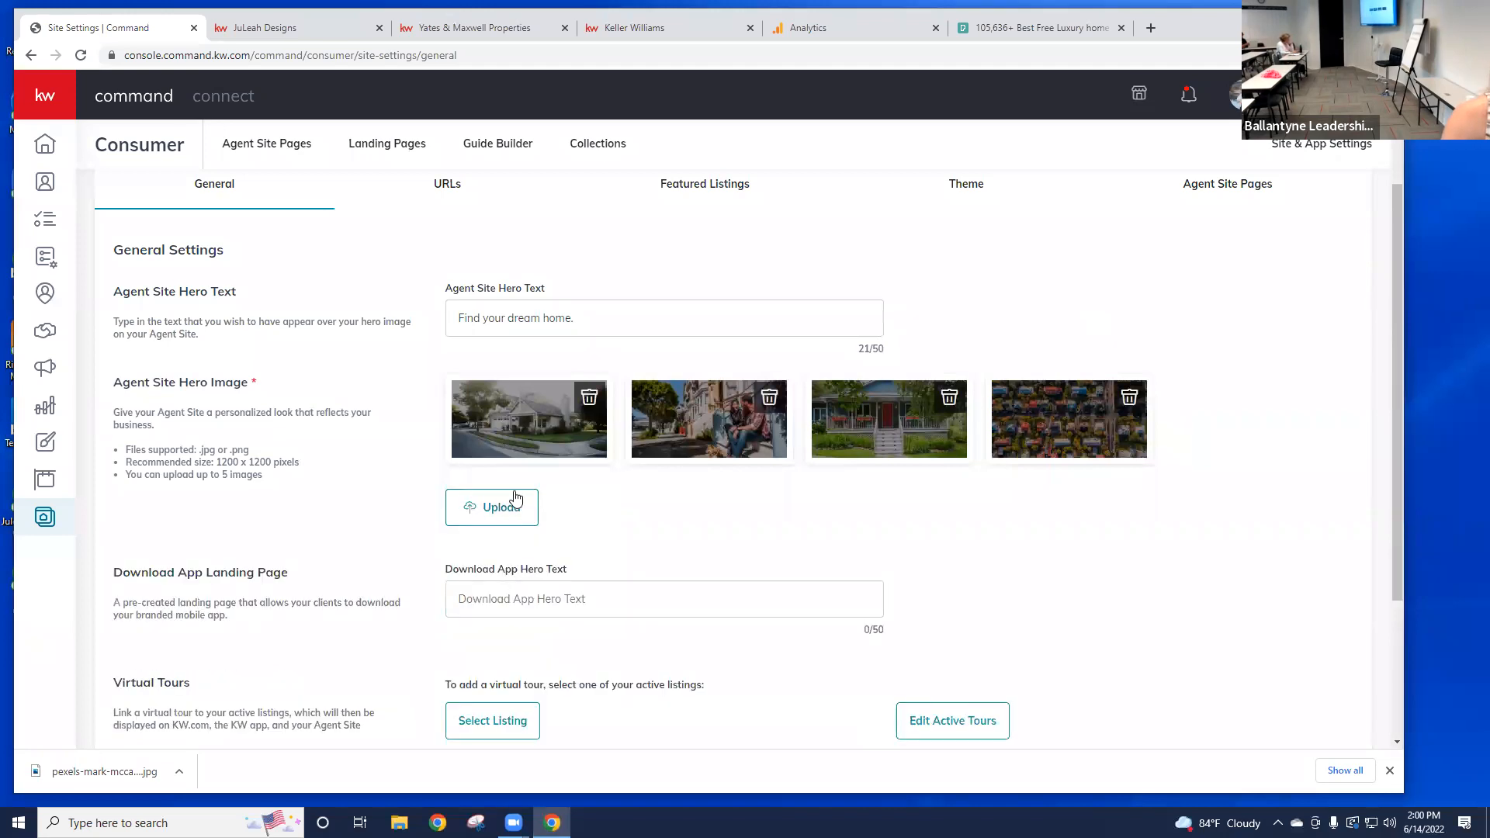
left_click(527, 517)
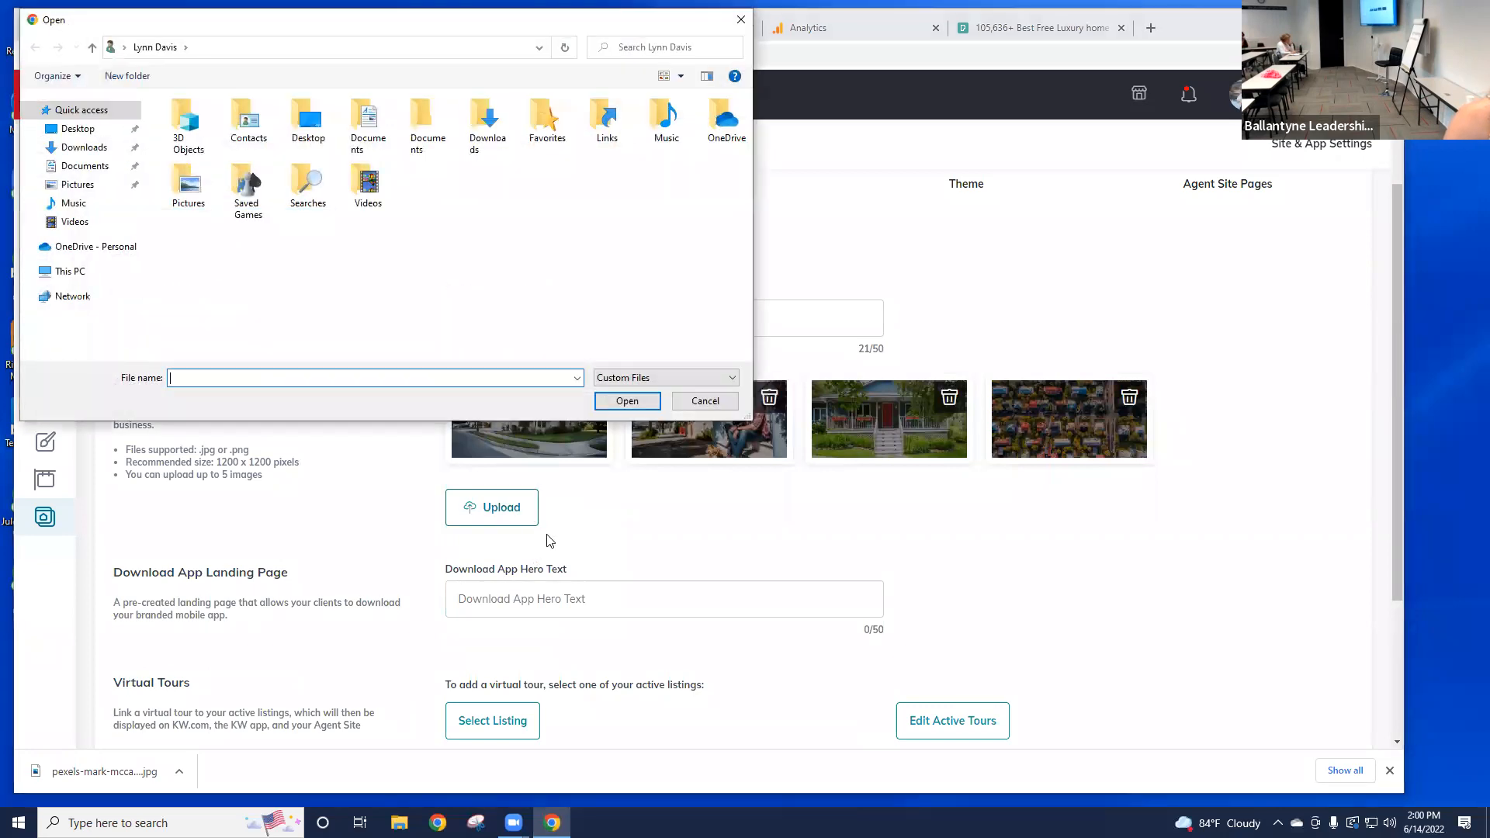
left_click(117, 149)
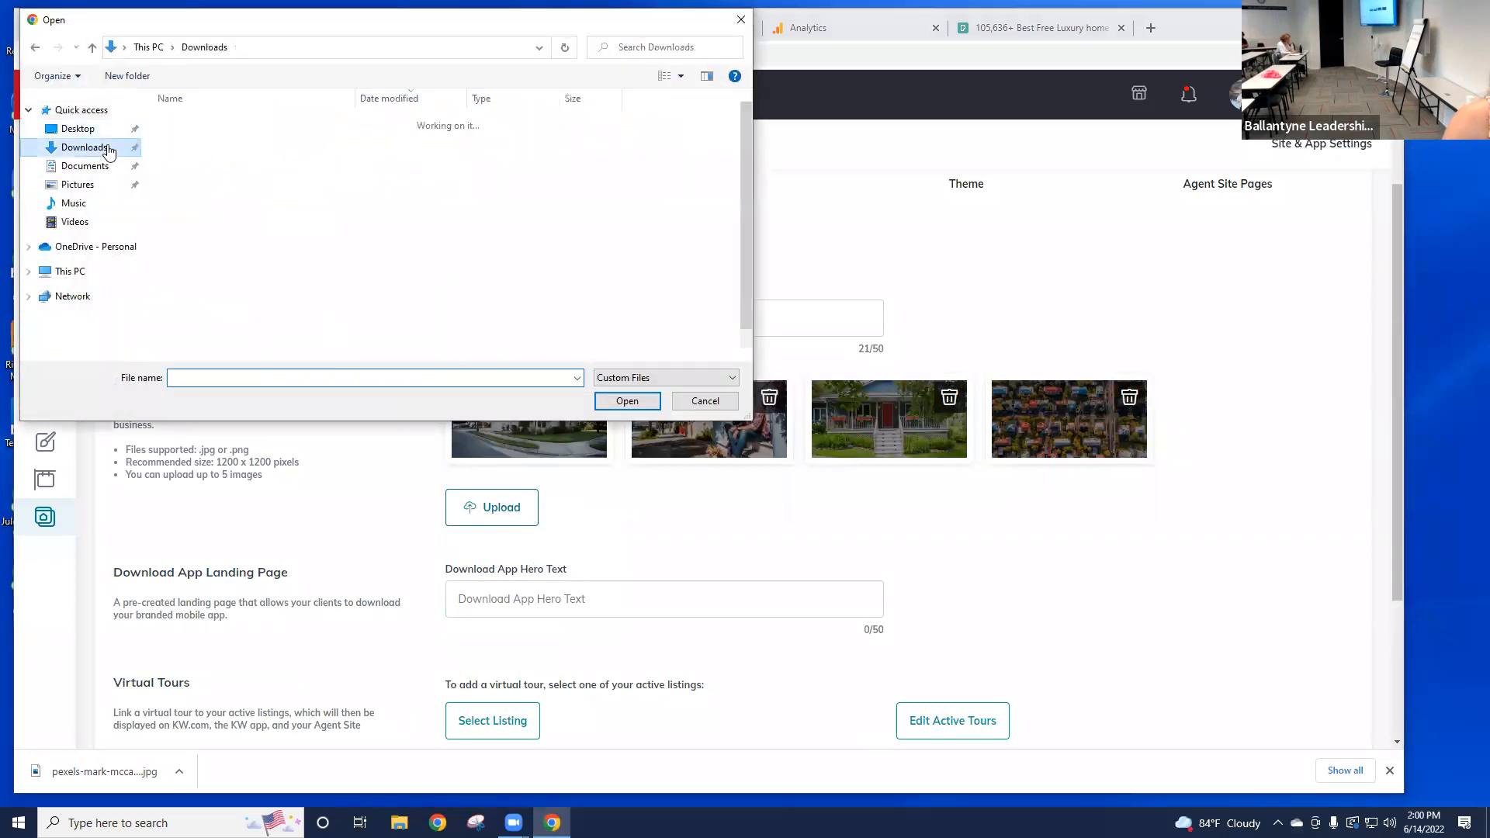
double_click(256, 143)
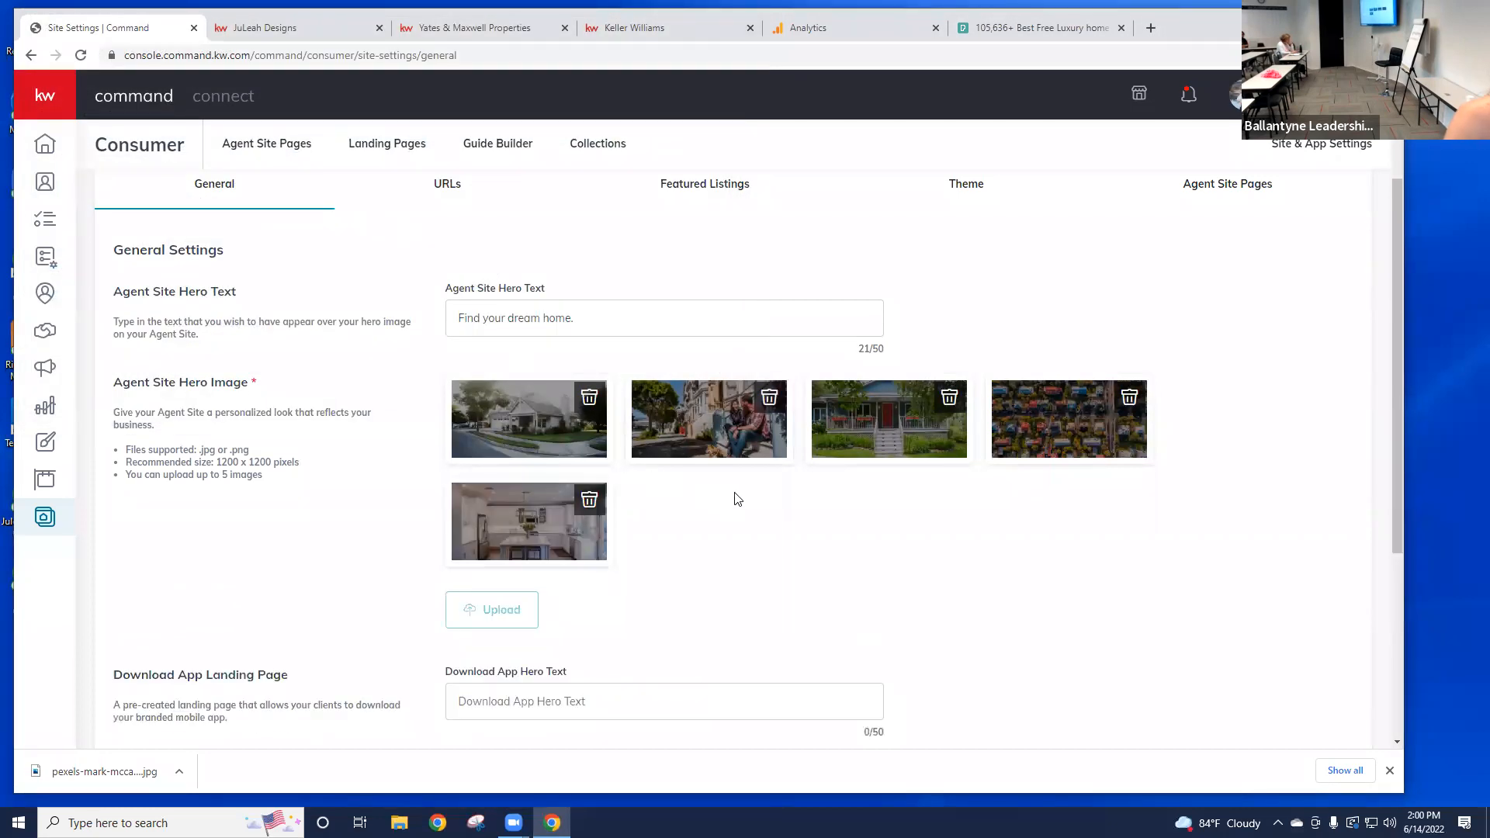
Step: Save the Agent Site general settings with the five hero images ending in the kitchen
scroll(739, 486, "down", 4)
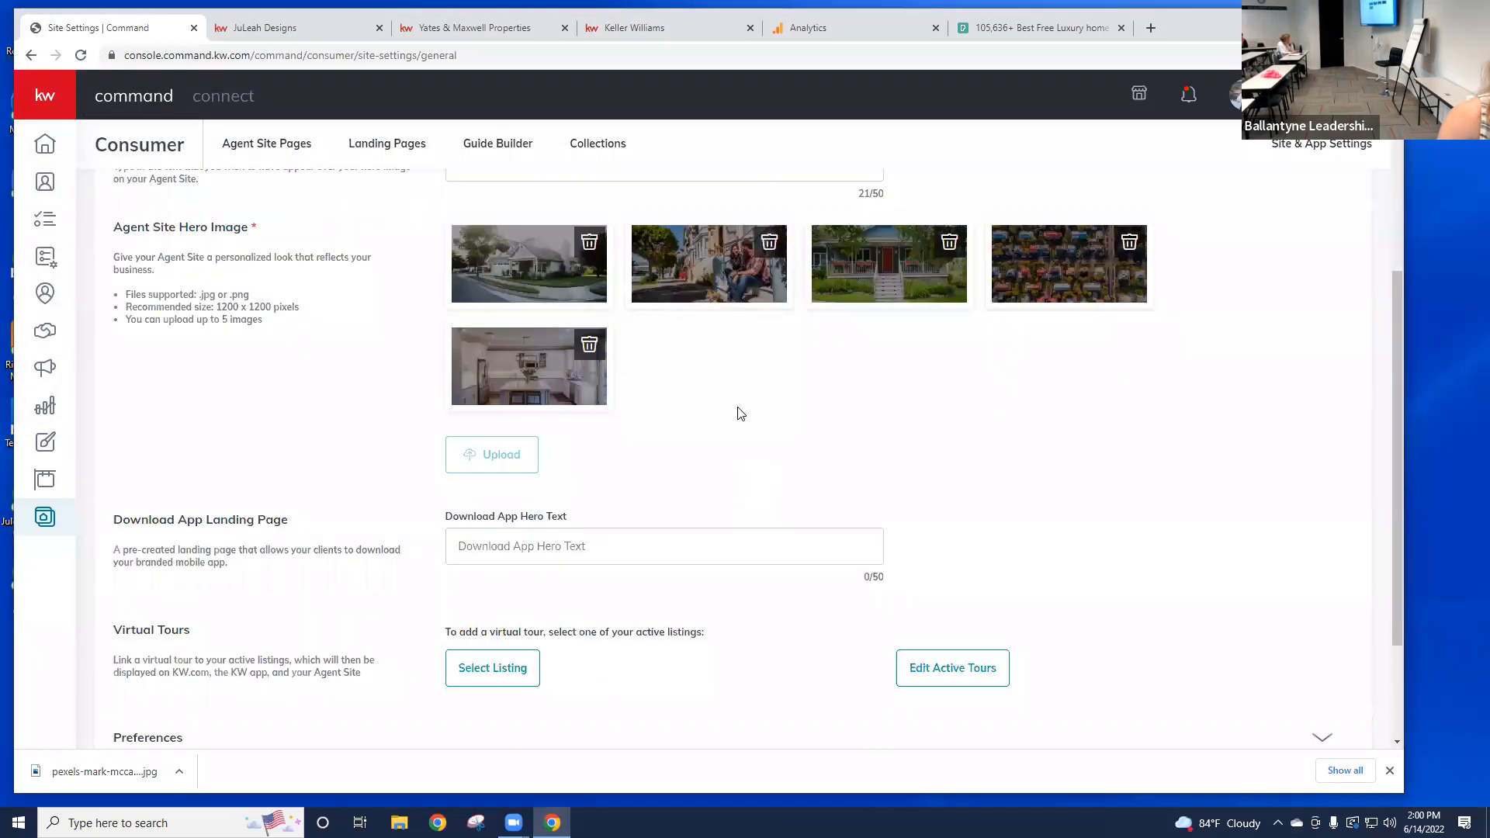
left_click(186, 690)
scroll(777, 419, "up", 2)
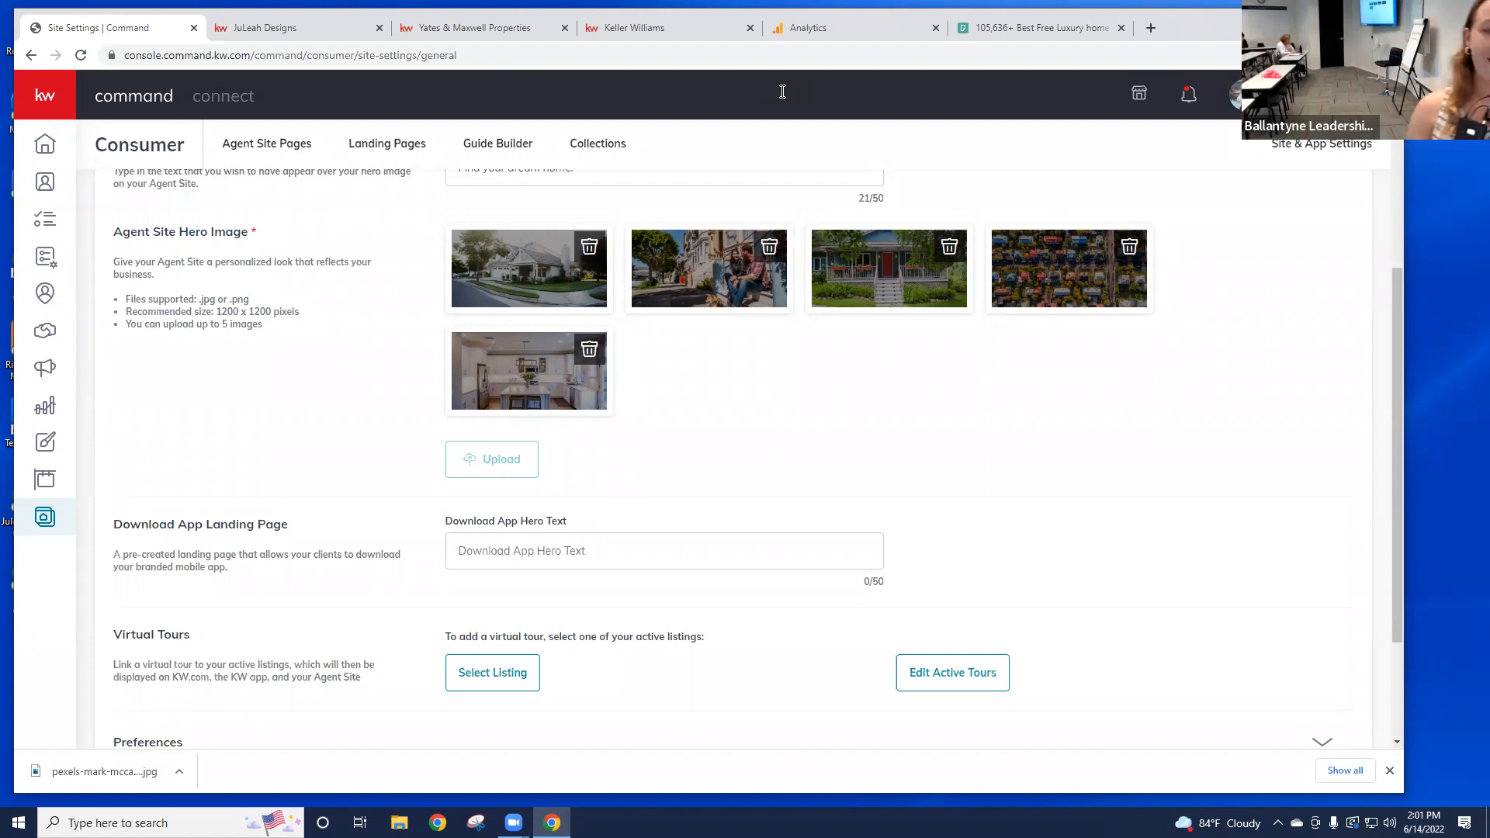
Step: Review the Download App Landing Page heading and the rest of the settings page
left_click_drag(117, 522, 310, 541)
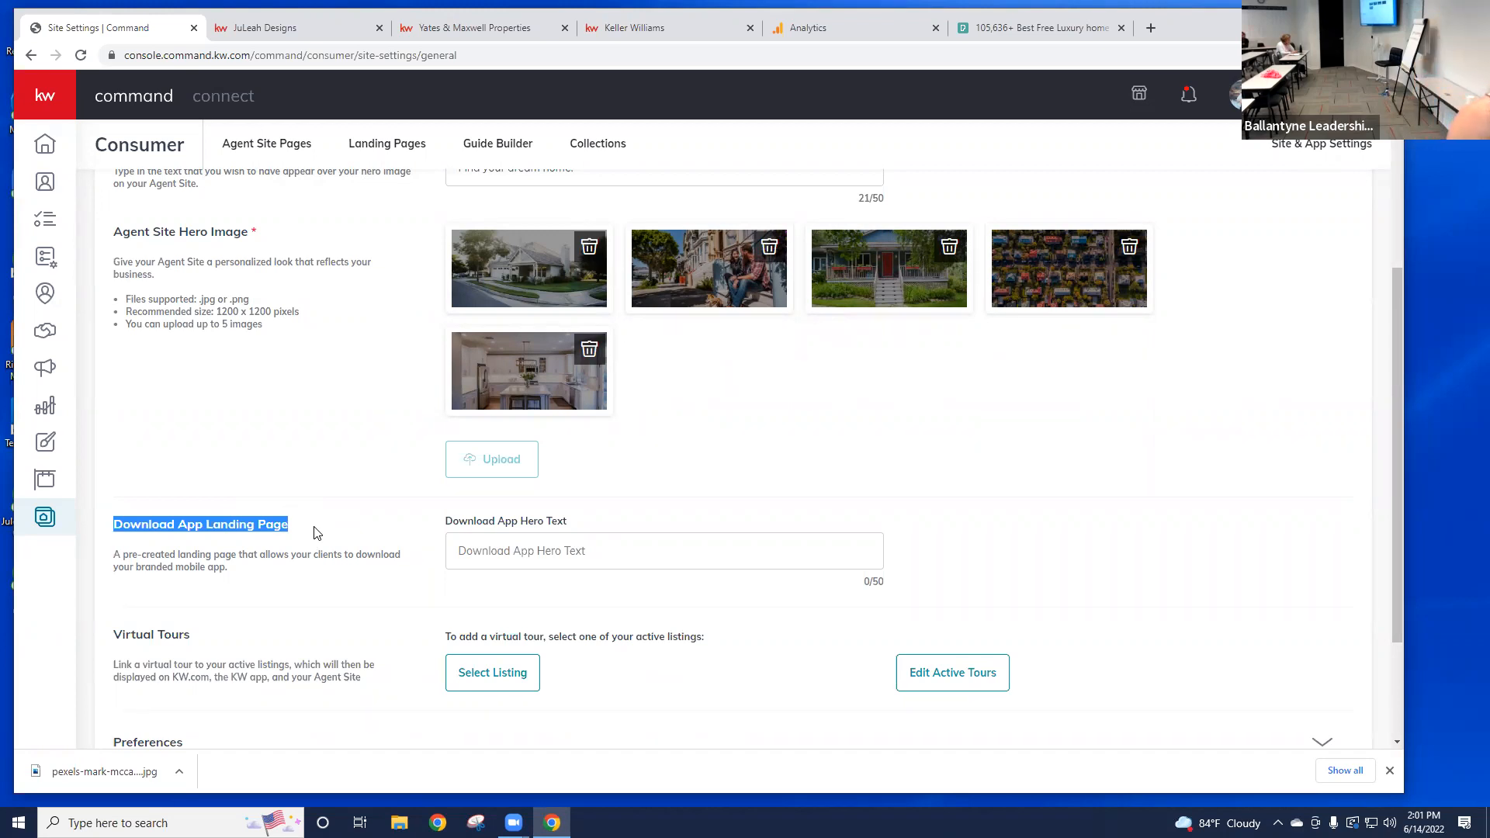
left_click(368, 512)
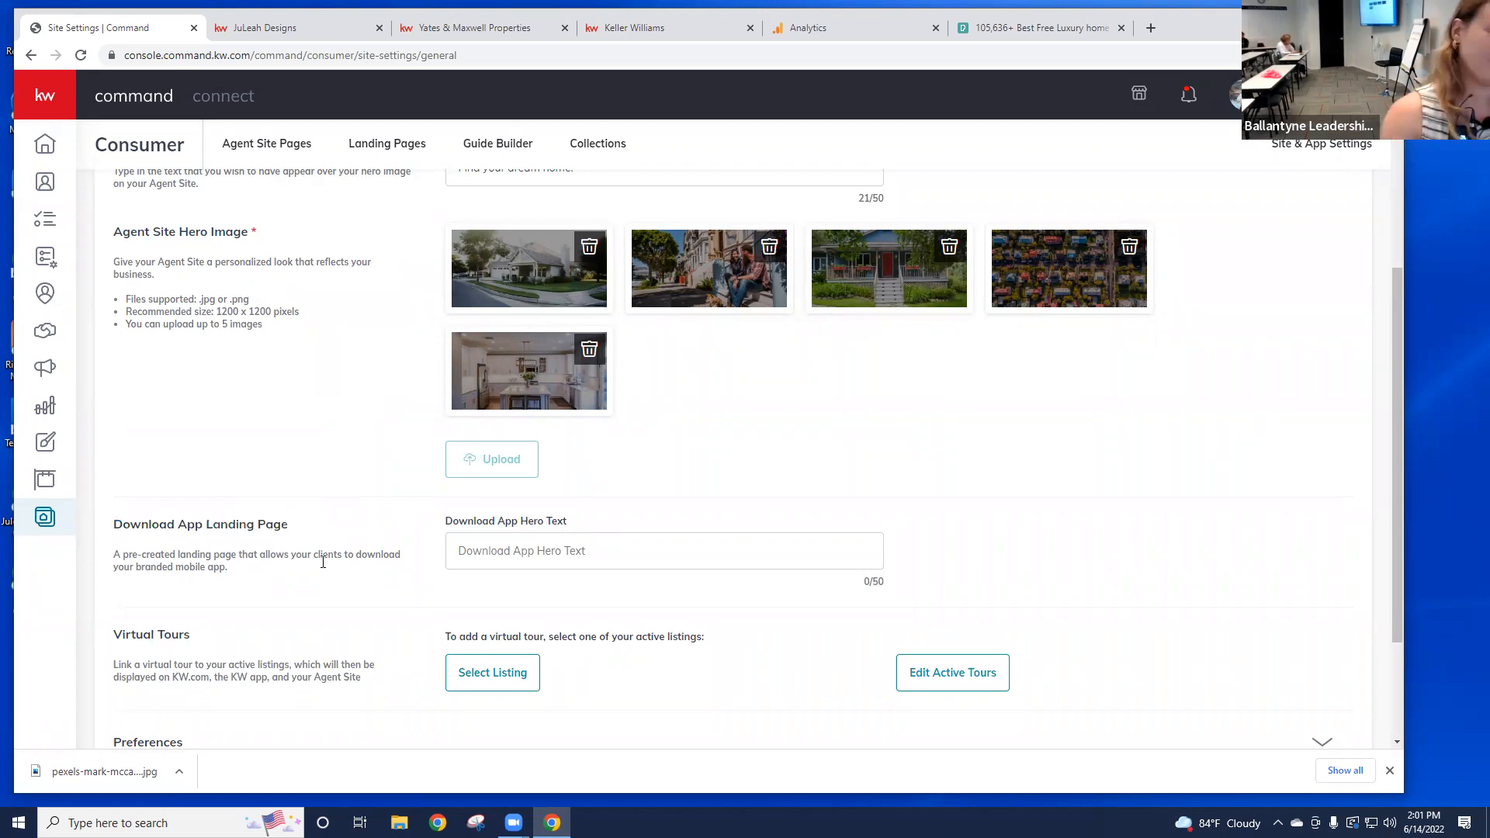
scroll(361, 651, "down", 1)
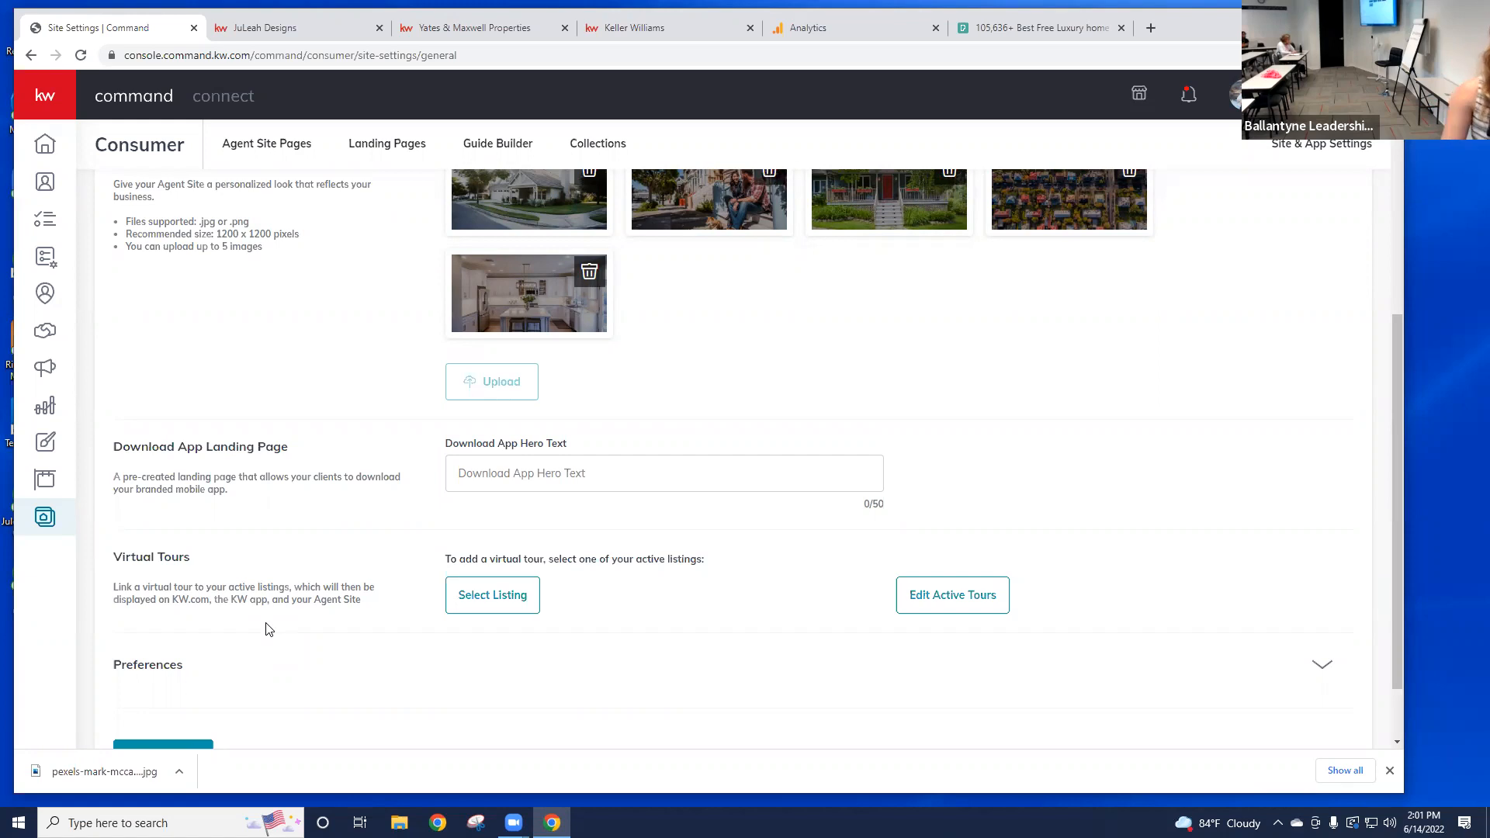
scroll(298, 621, "up", 4)
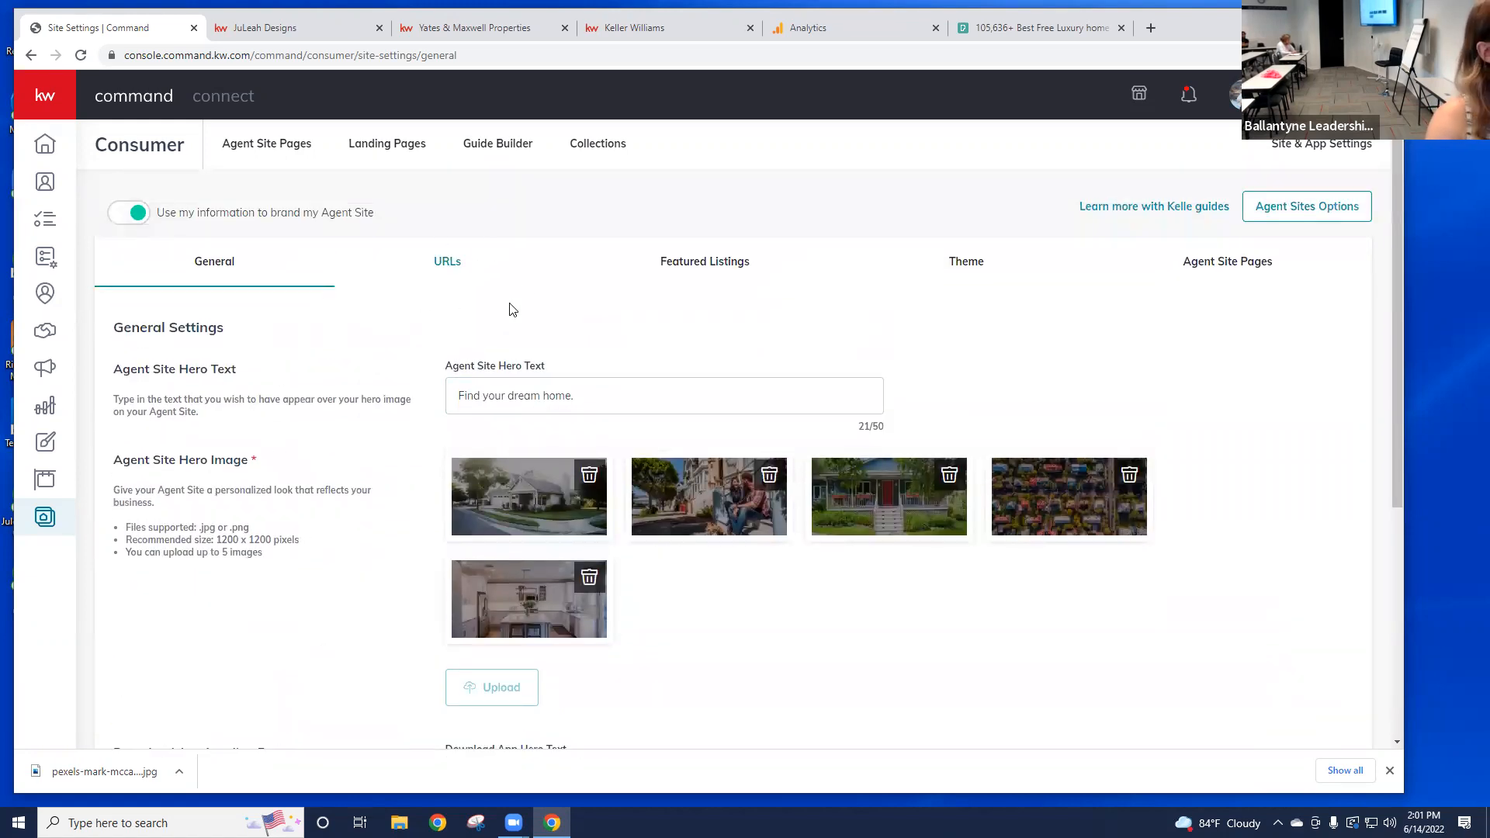
Step: On the URL settings, inspect the subdomain field and copy the App URL to the clipboard
left_click(461, 250)
left_click(641, 424)
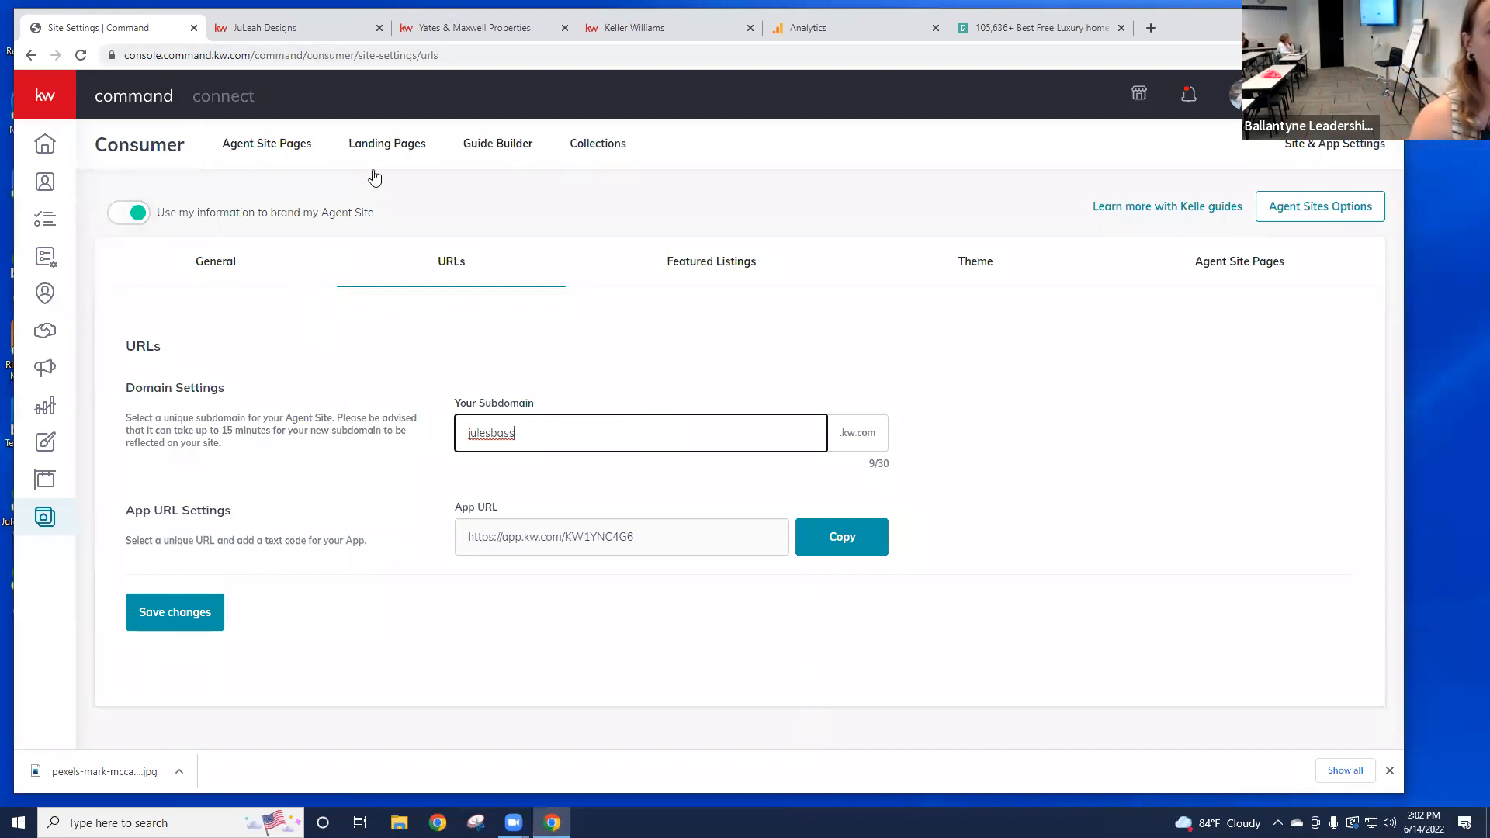
double_click(459, 434)
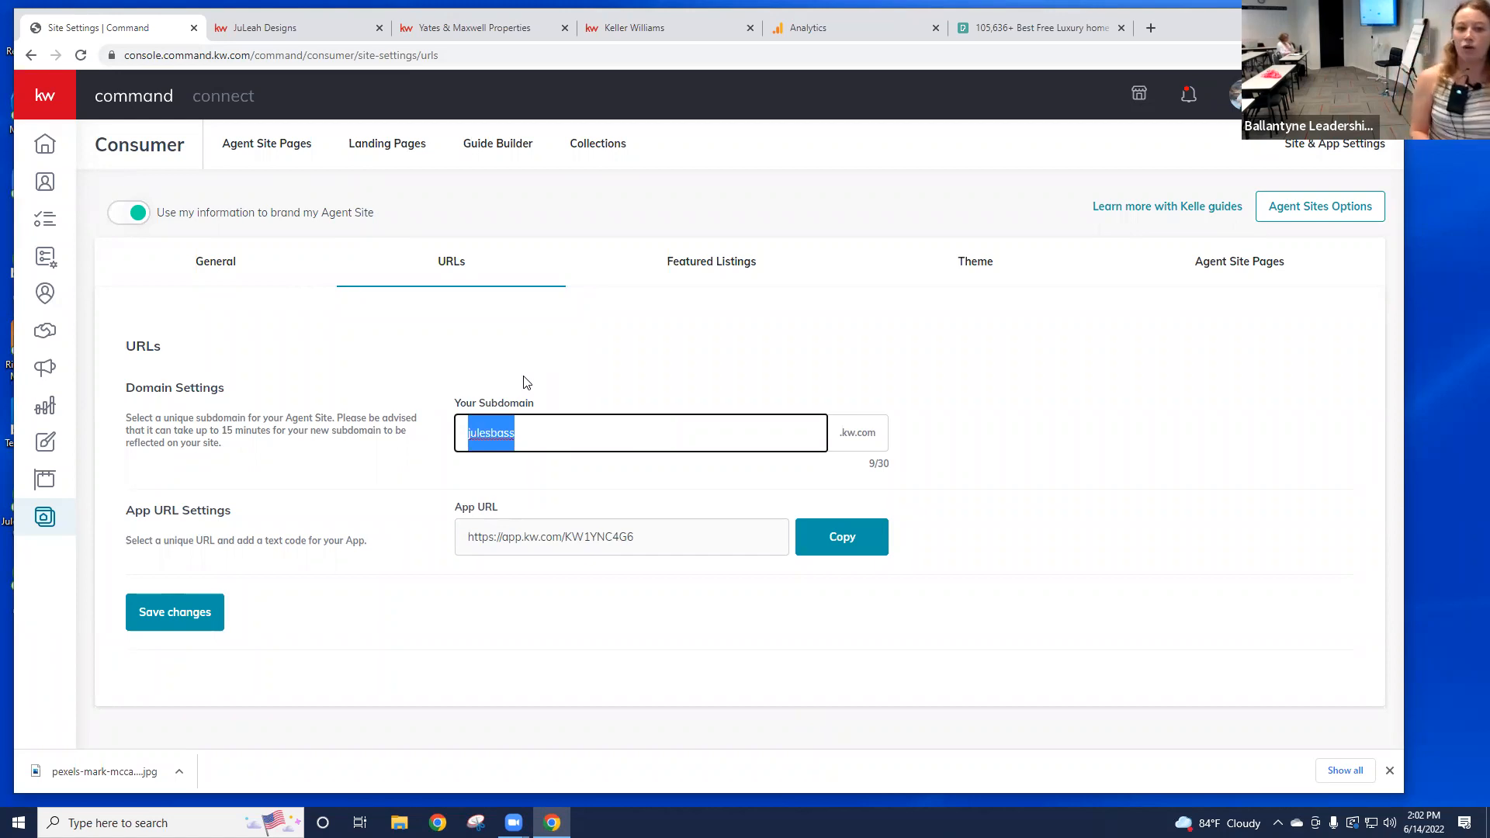
left_click_drag(878, 436, 838, 437)
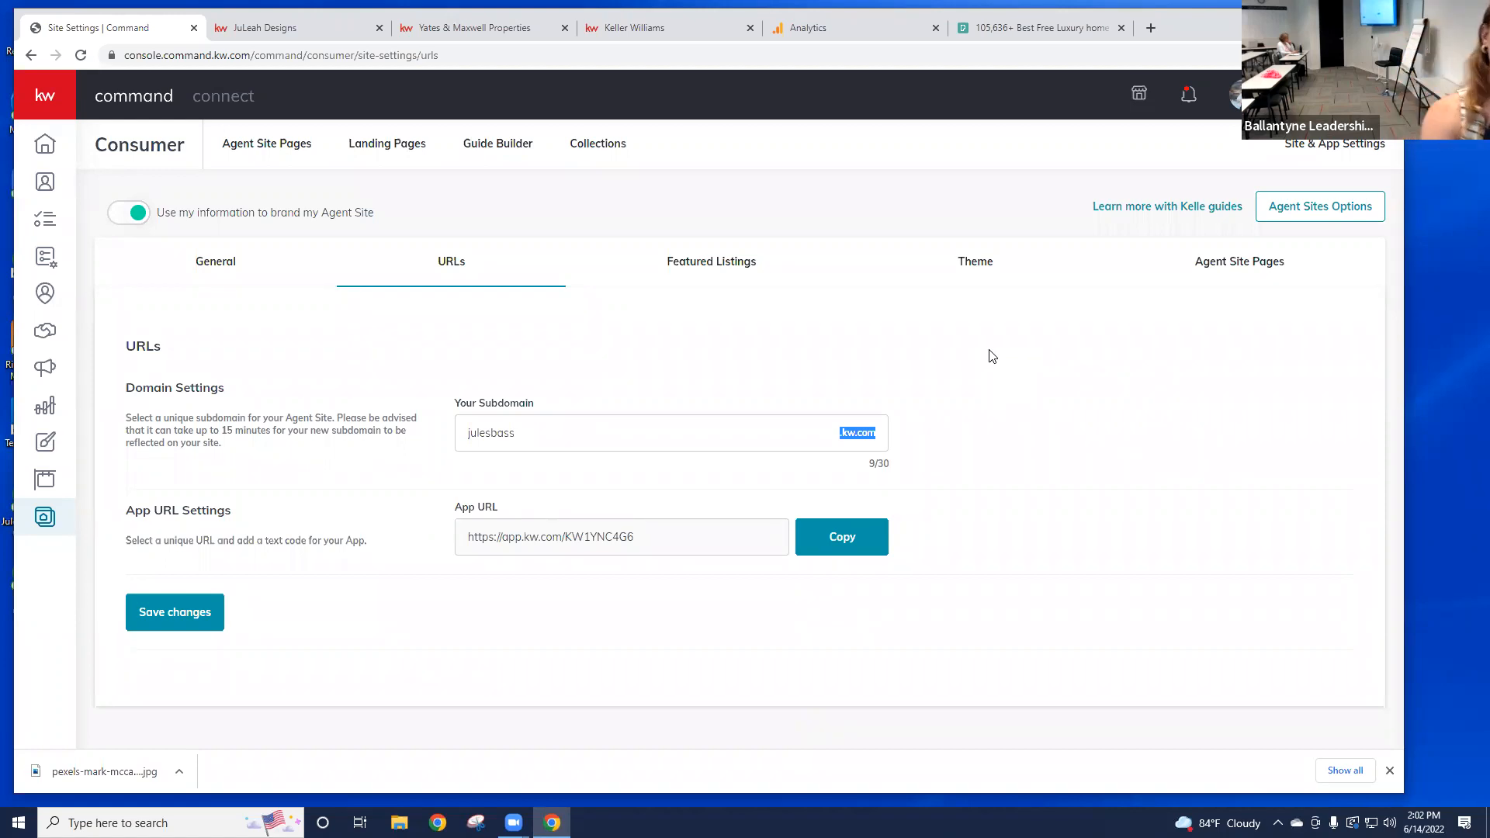
left_click(177, 519)
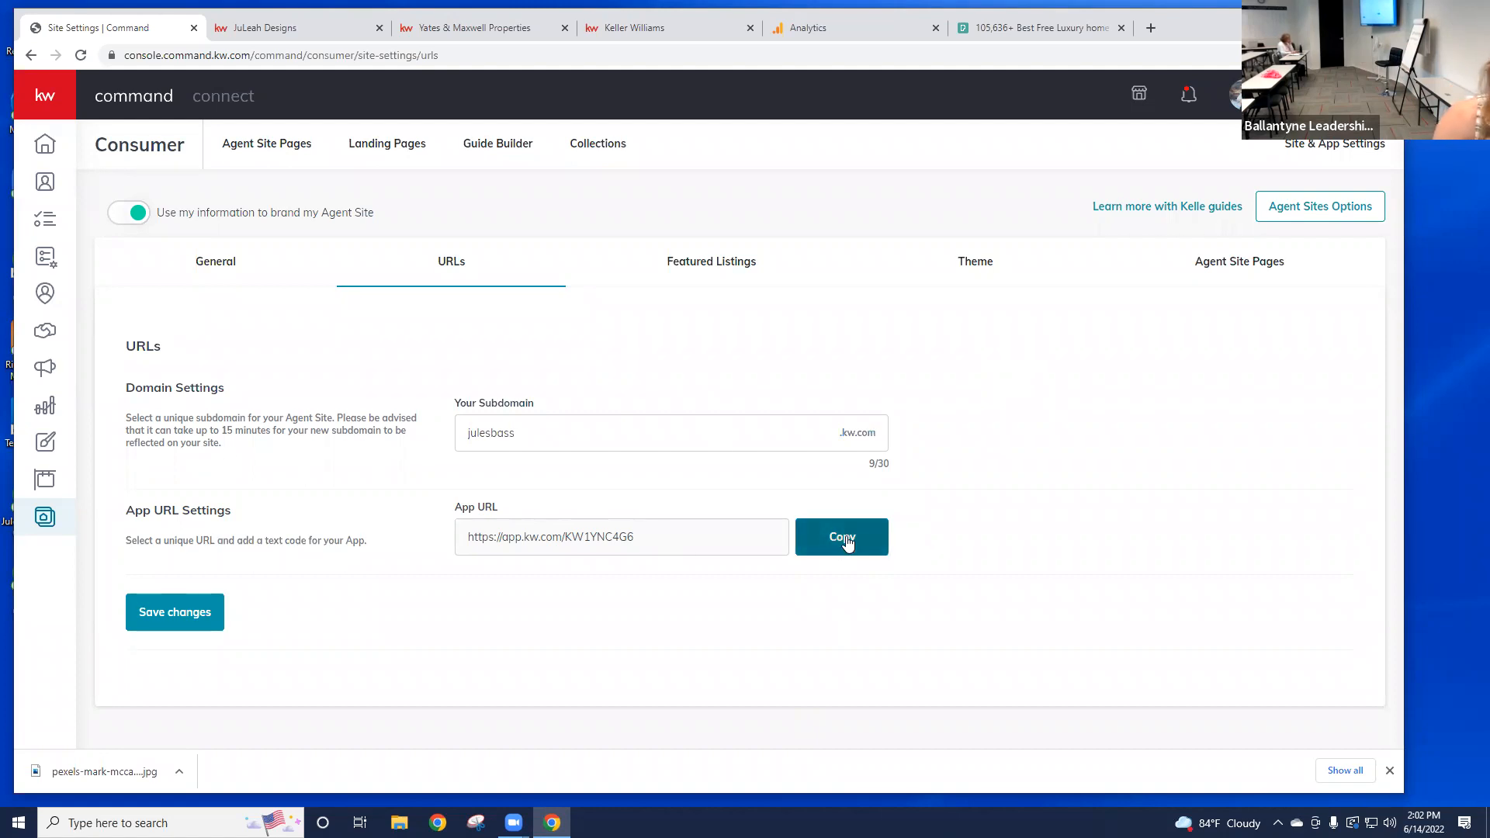
left_click(879, 542)
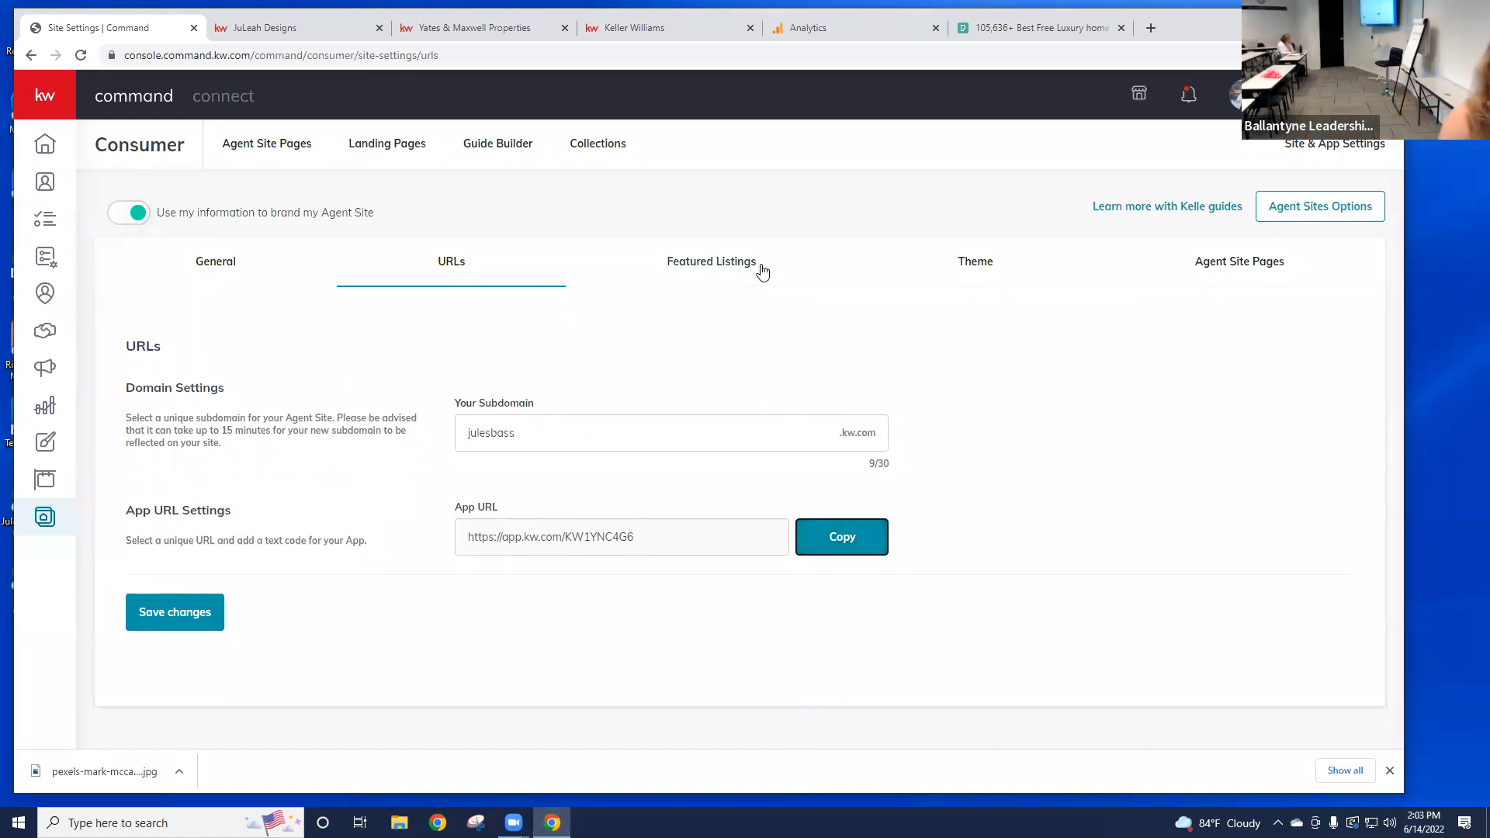
Step: Go to Featured Listings settings and bring up the 'Learn more with Kelle guides' choices
left_click(732, 268)
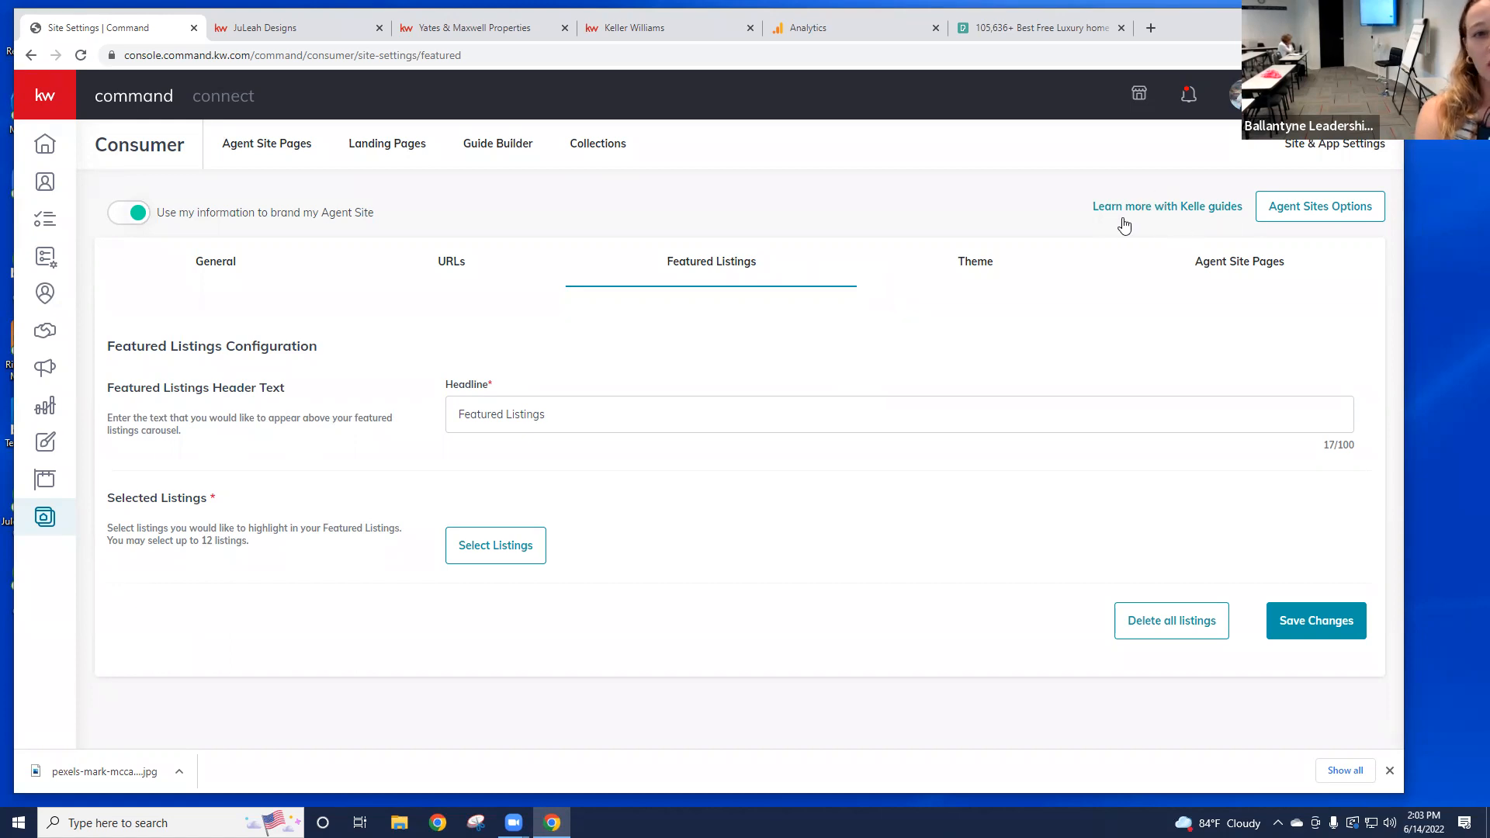
left_click(1194, 212)
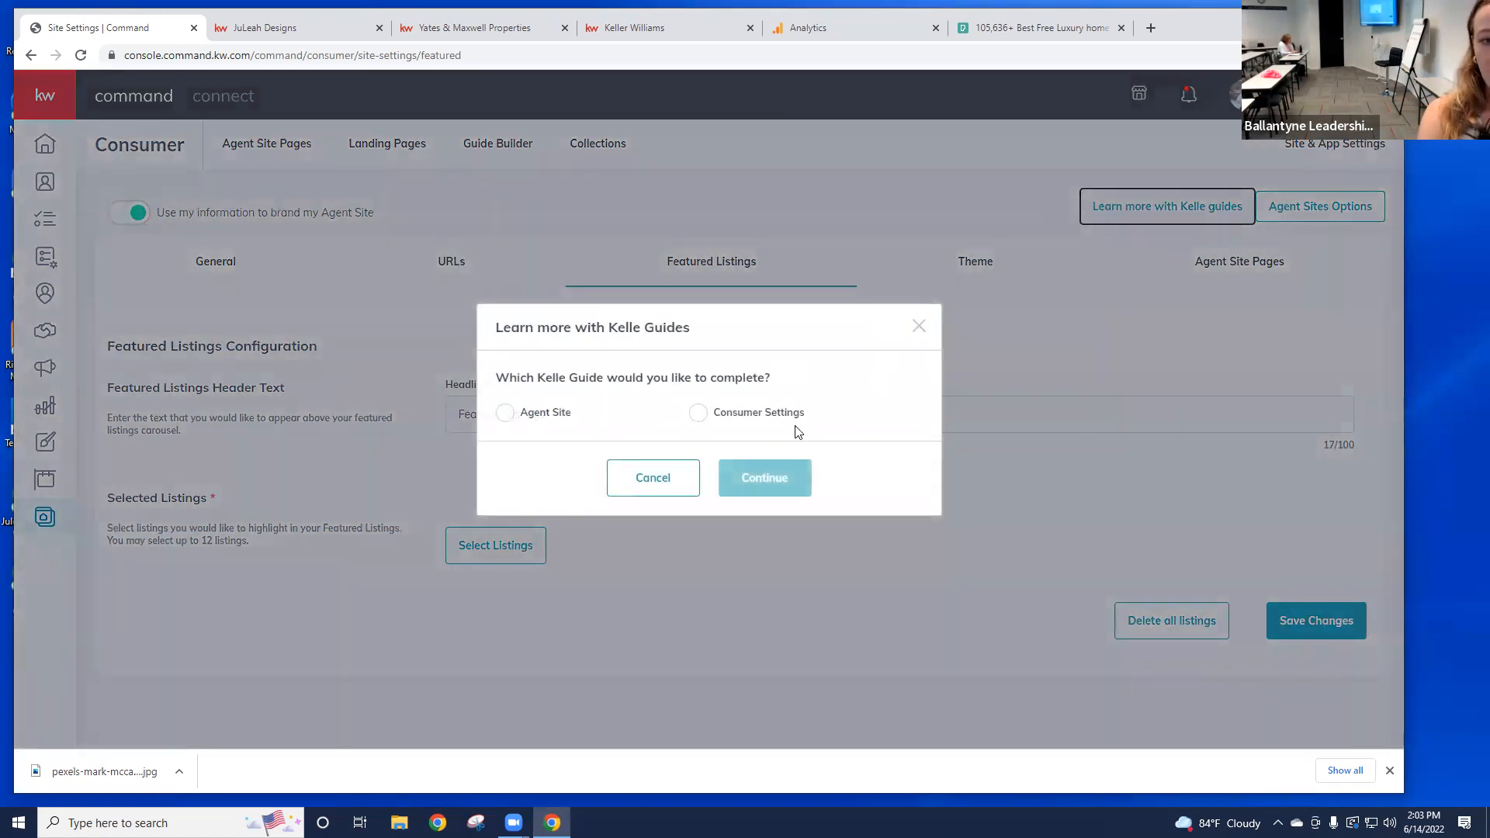
Step: Start the Consumer Settings Kelle guide and advance past Education to step 2, Consumer Settings
left_click(703, 415)
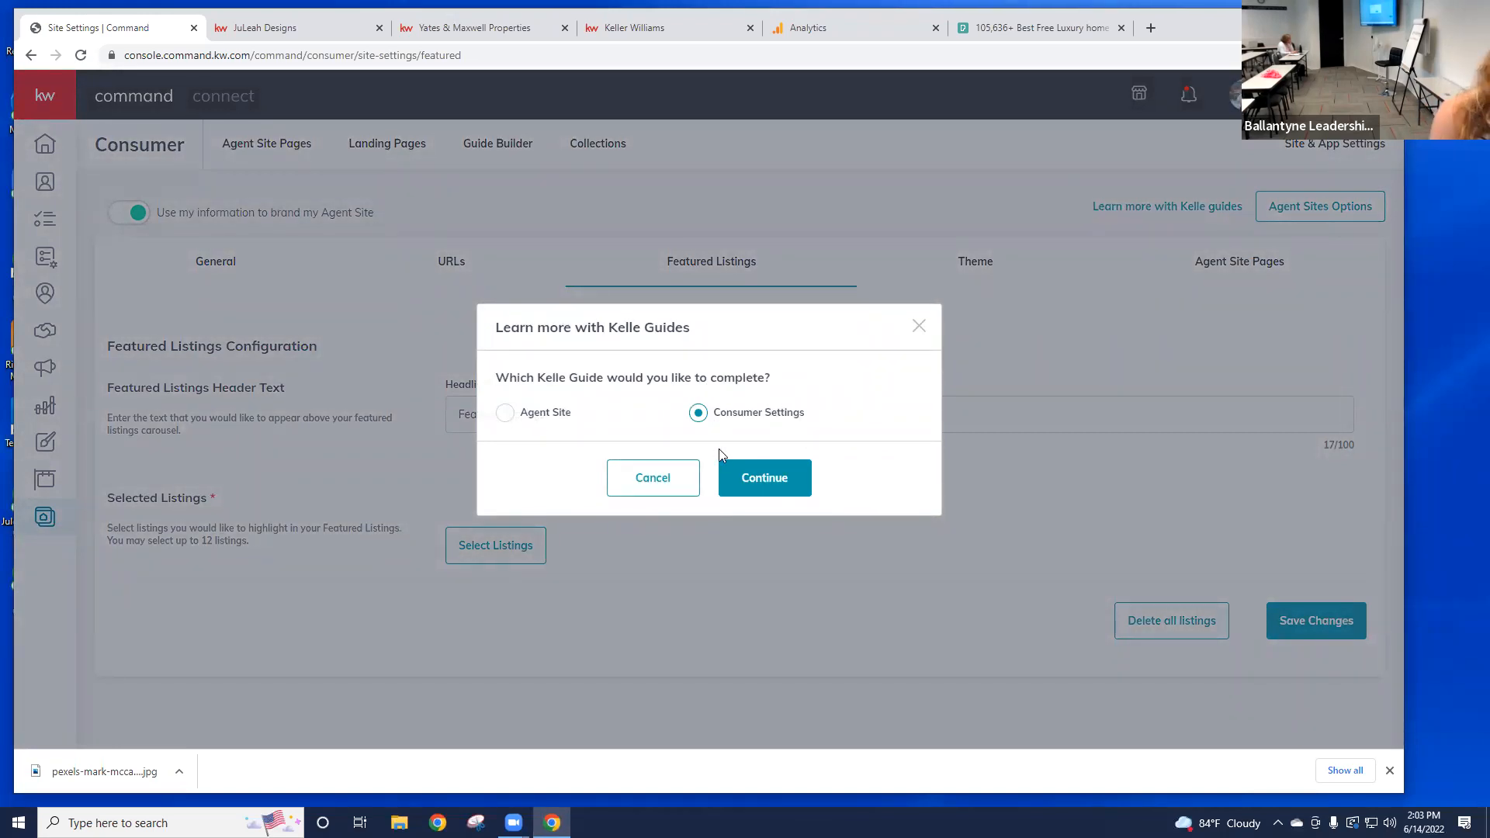
left_click(759, 481)
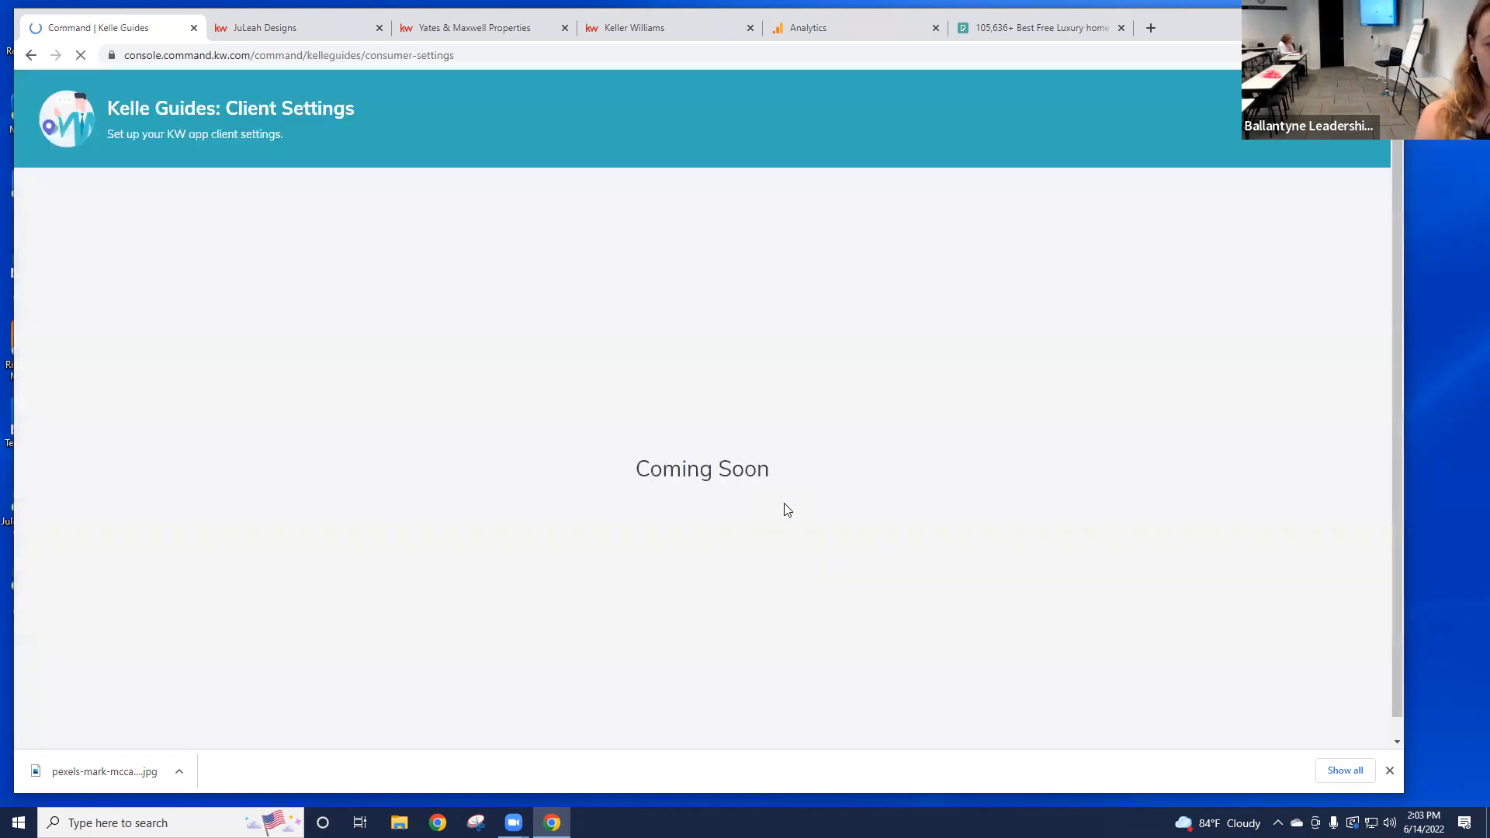
scroll(938, 474, "down", 2)
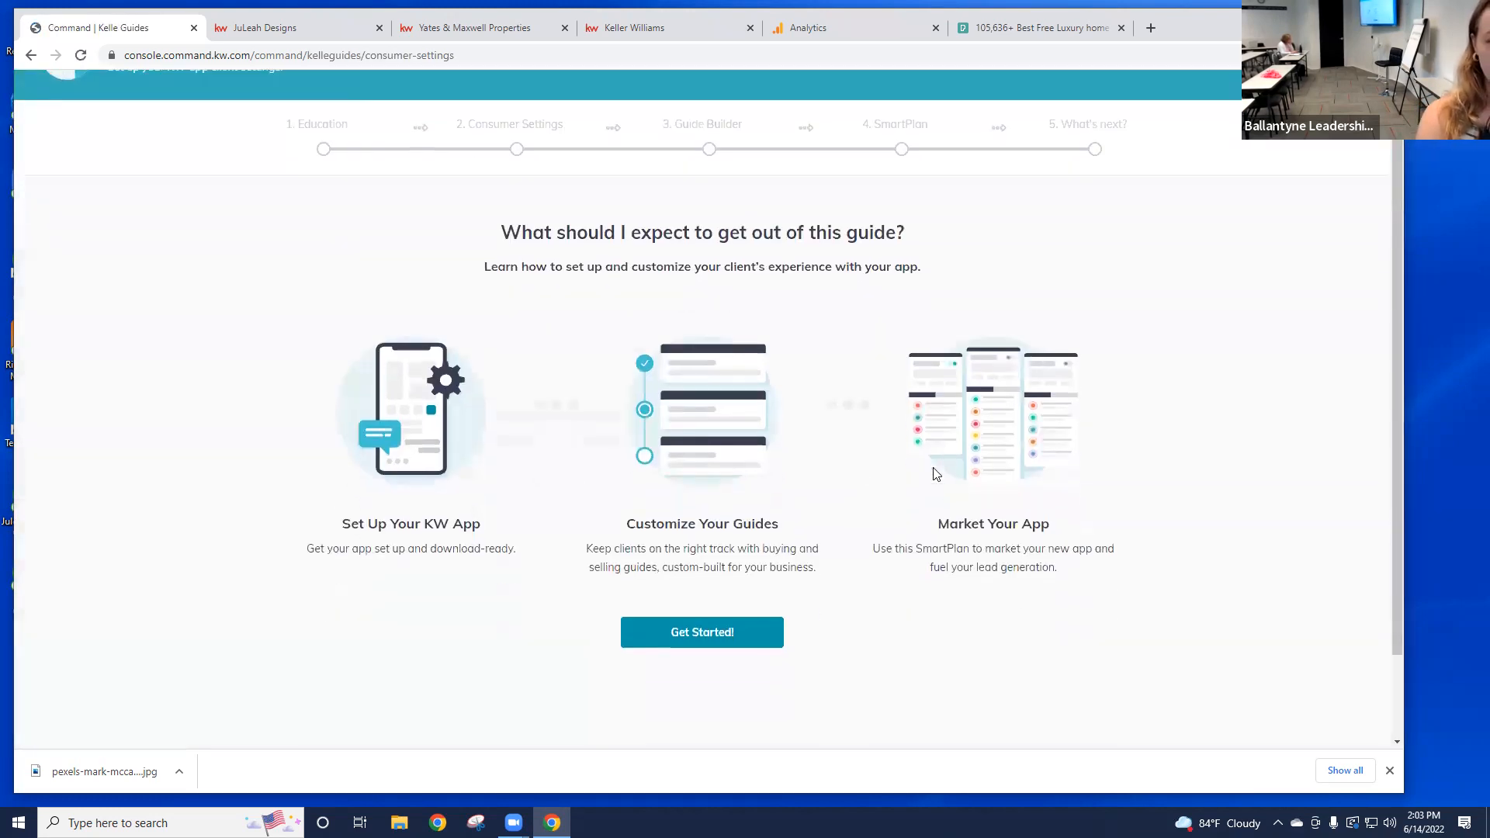
scroll(938, 474, "up", 2)
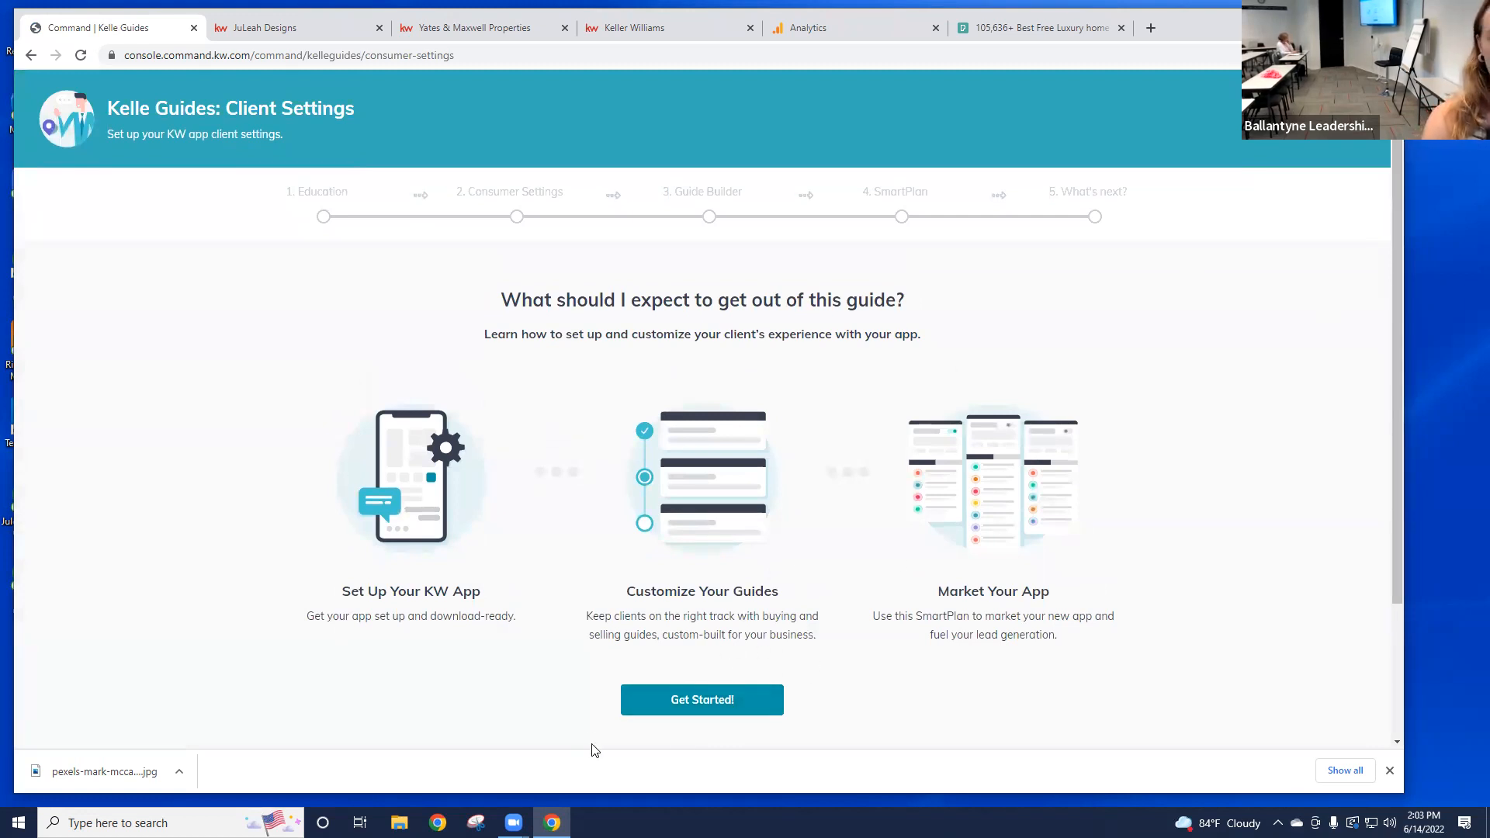
left_click(745, 703)
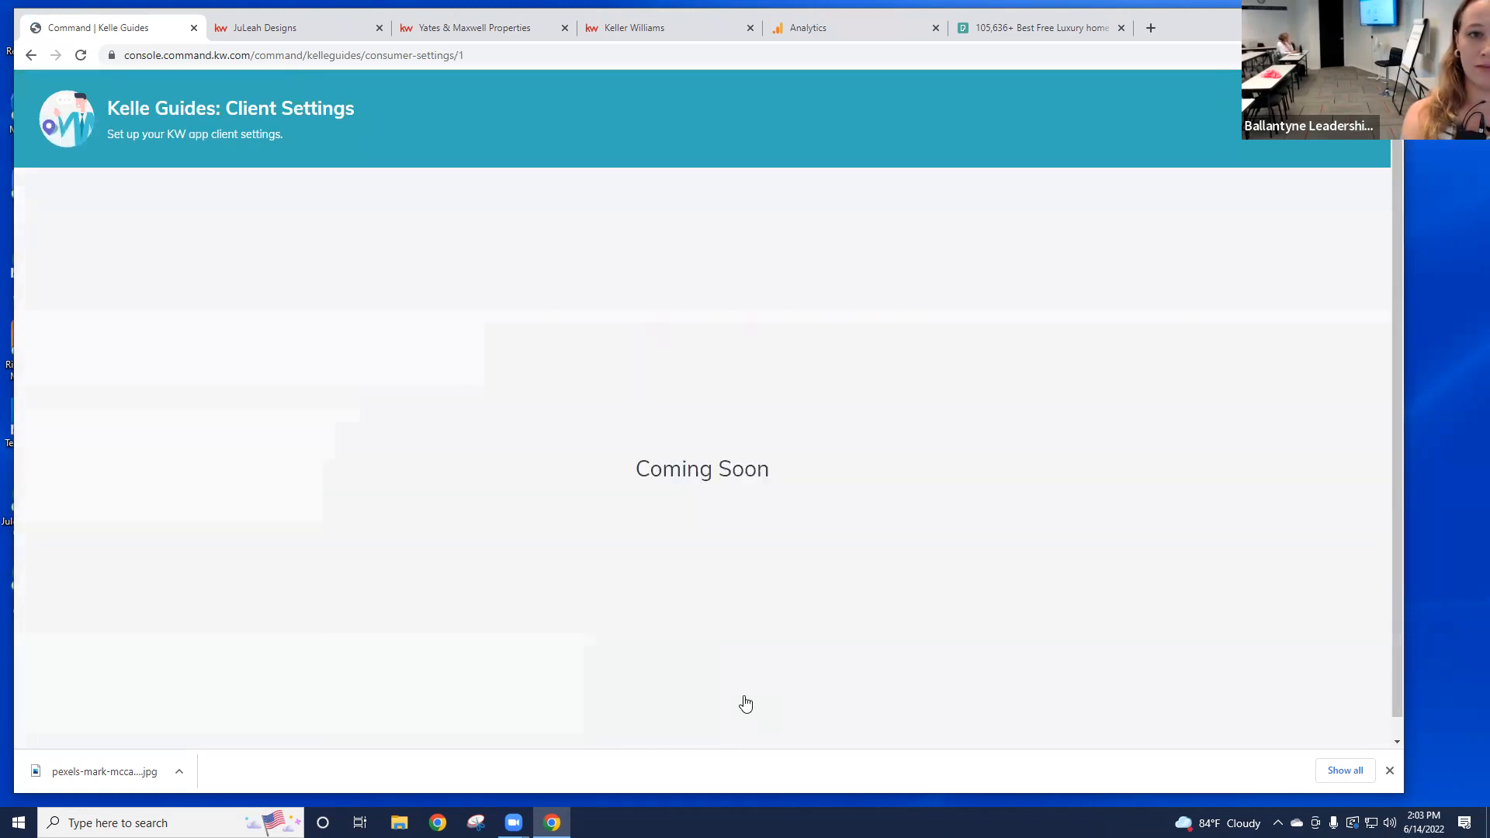
scroll(863, 625, "down", 3)
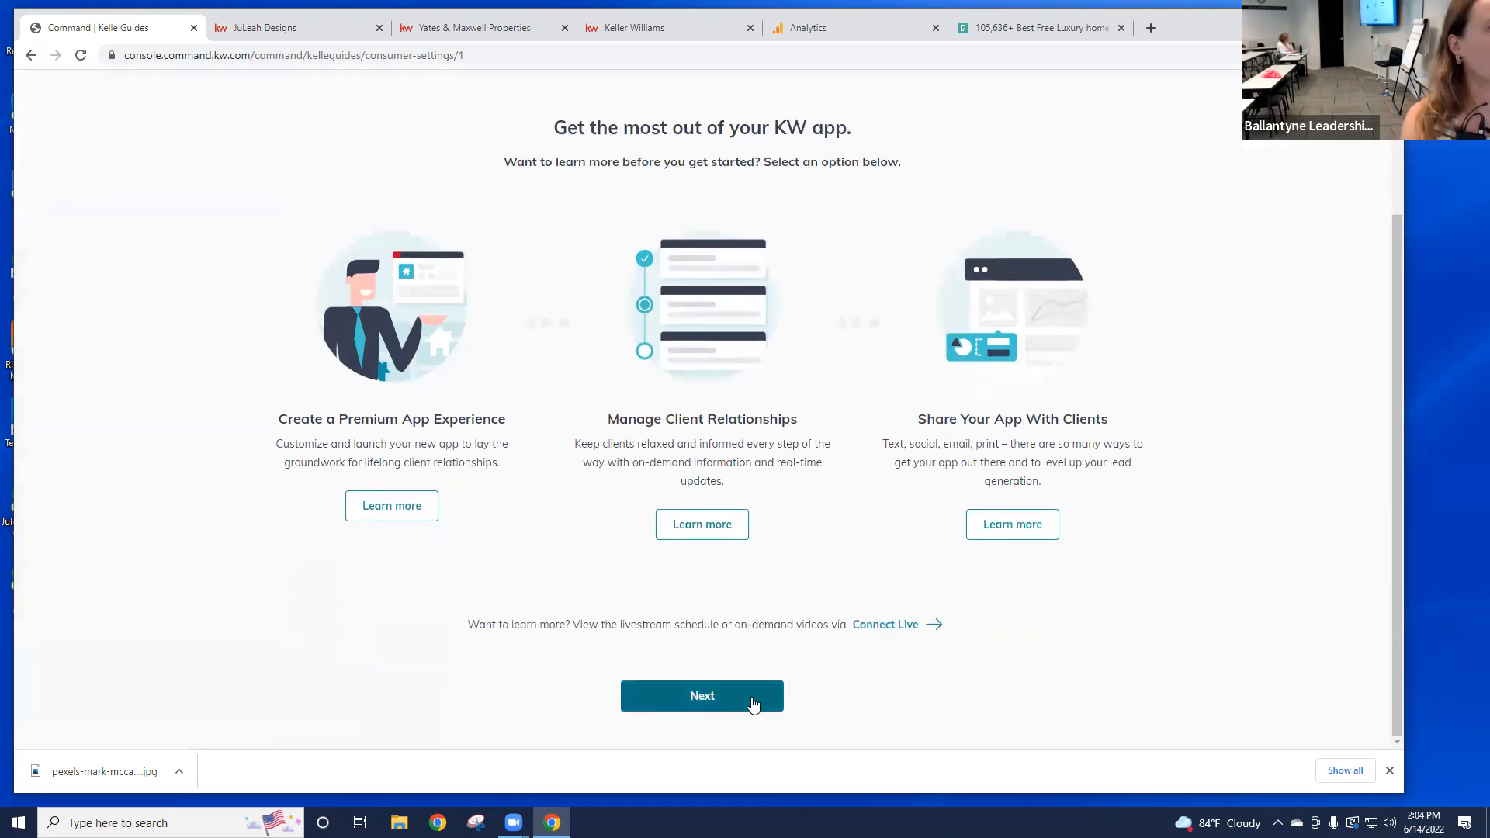
left_click(742, 703)
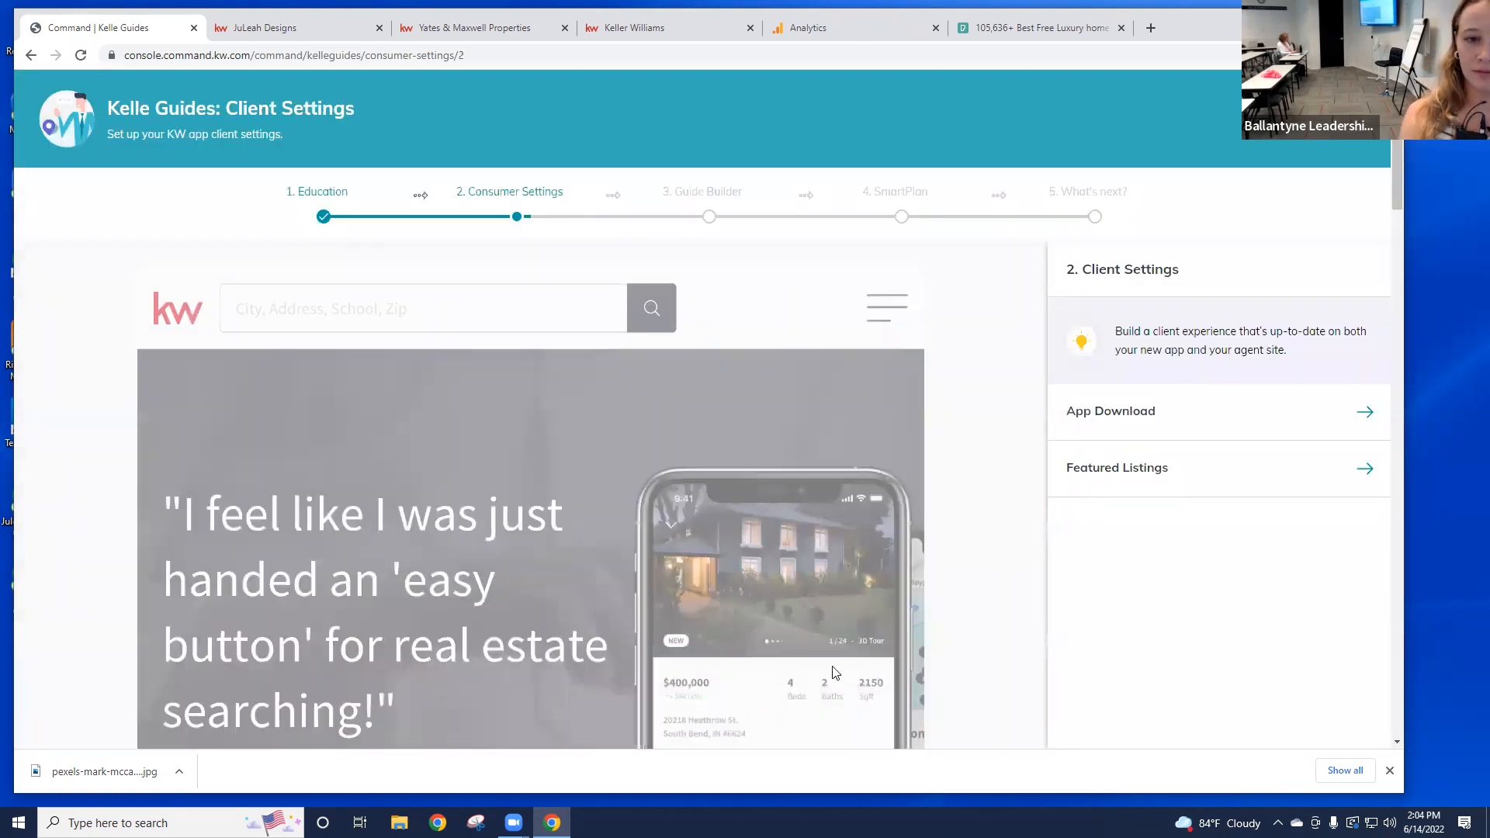
Step: Open the guide's Featured Listings step, read the 'Already Set' notice, and go to Site Settings
left_click(1366, 471)
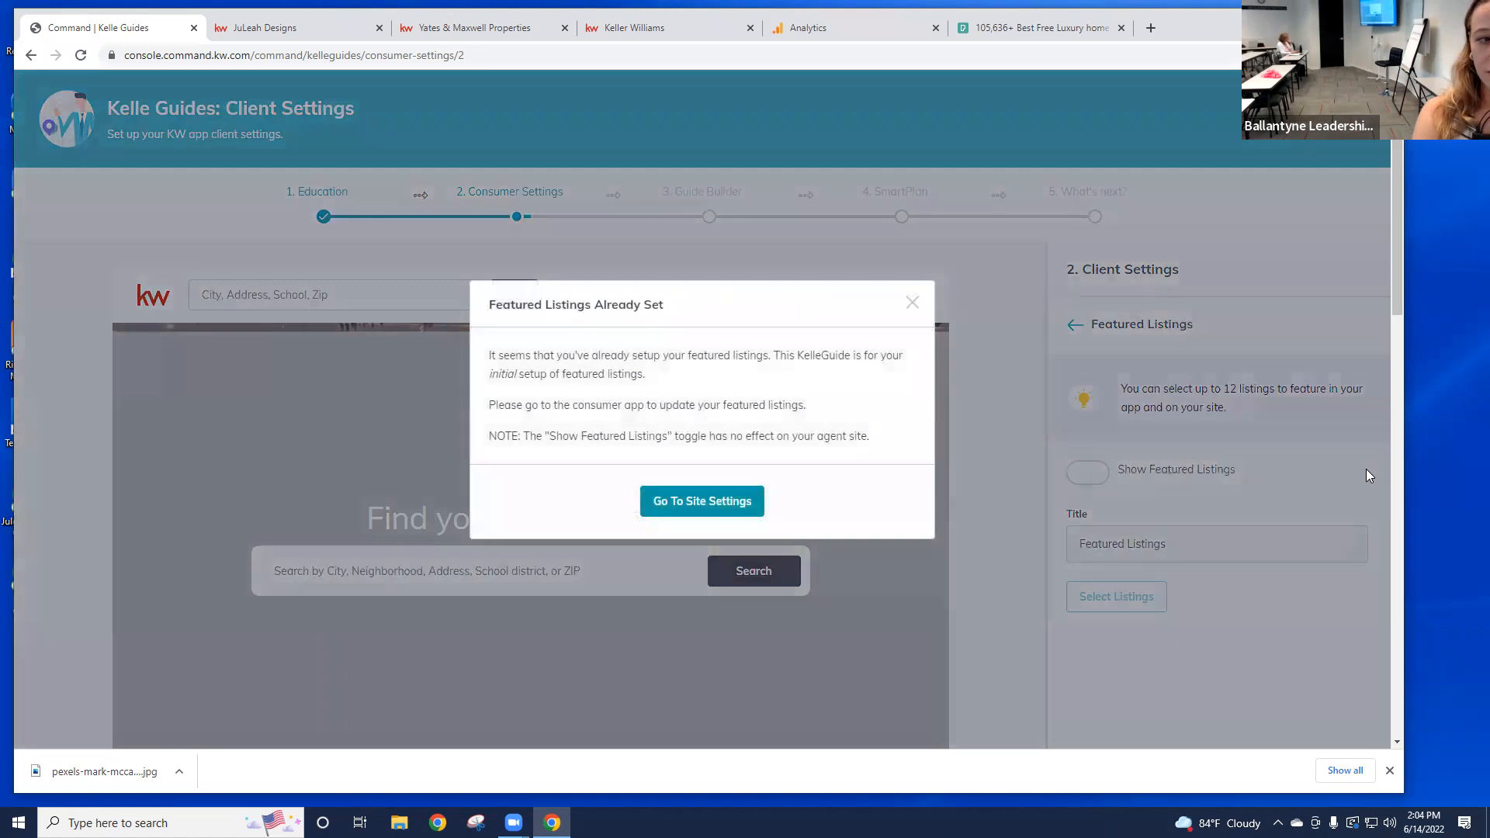
left_click_drag(683, 307, 494, 303)
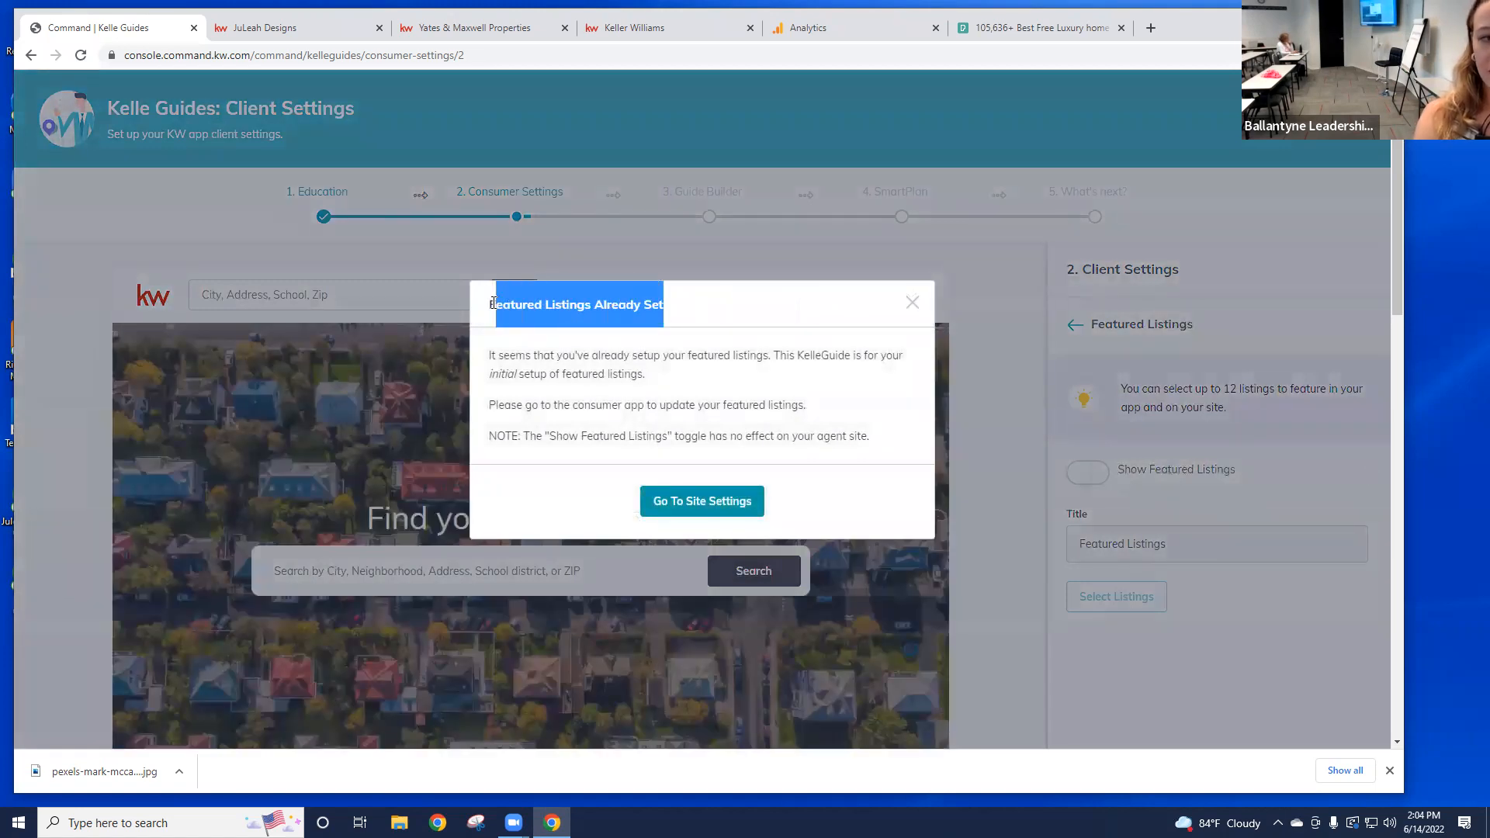
left_click(676, 312)
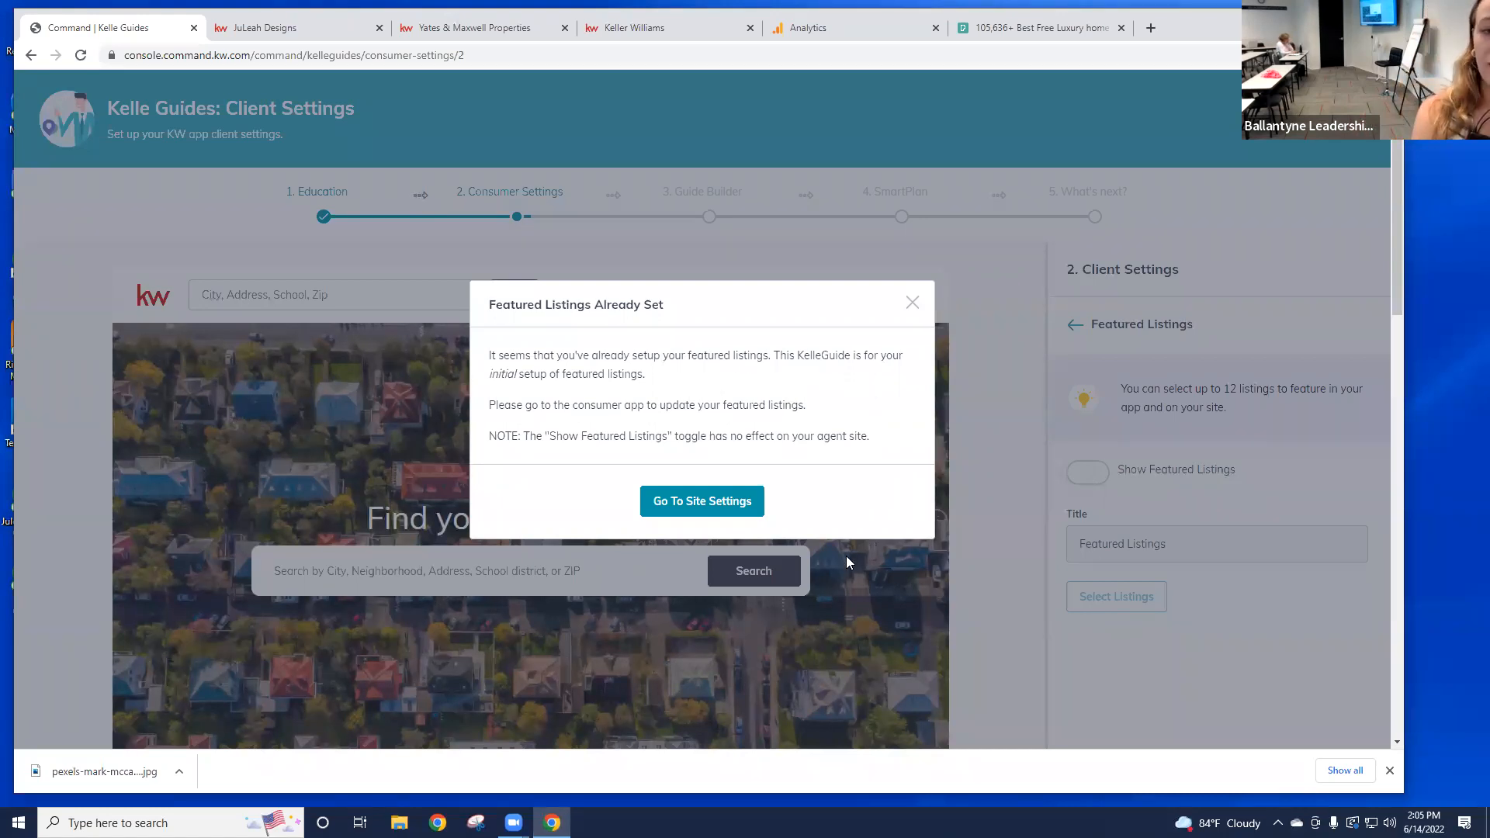
left_click(714, 503)
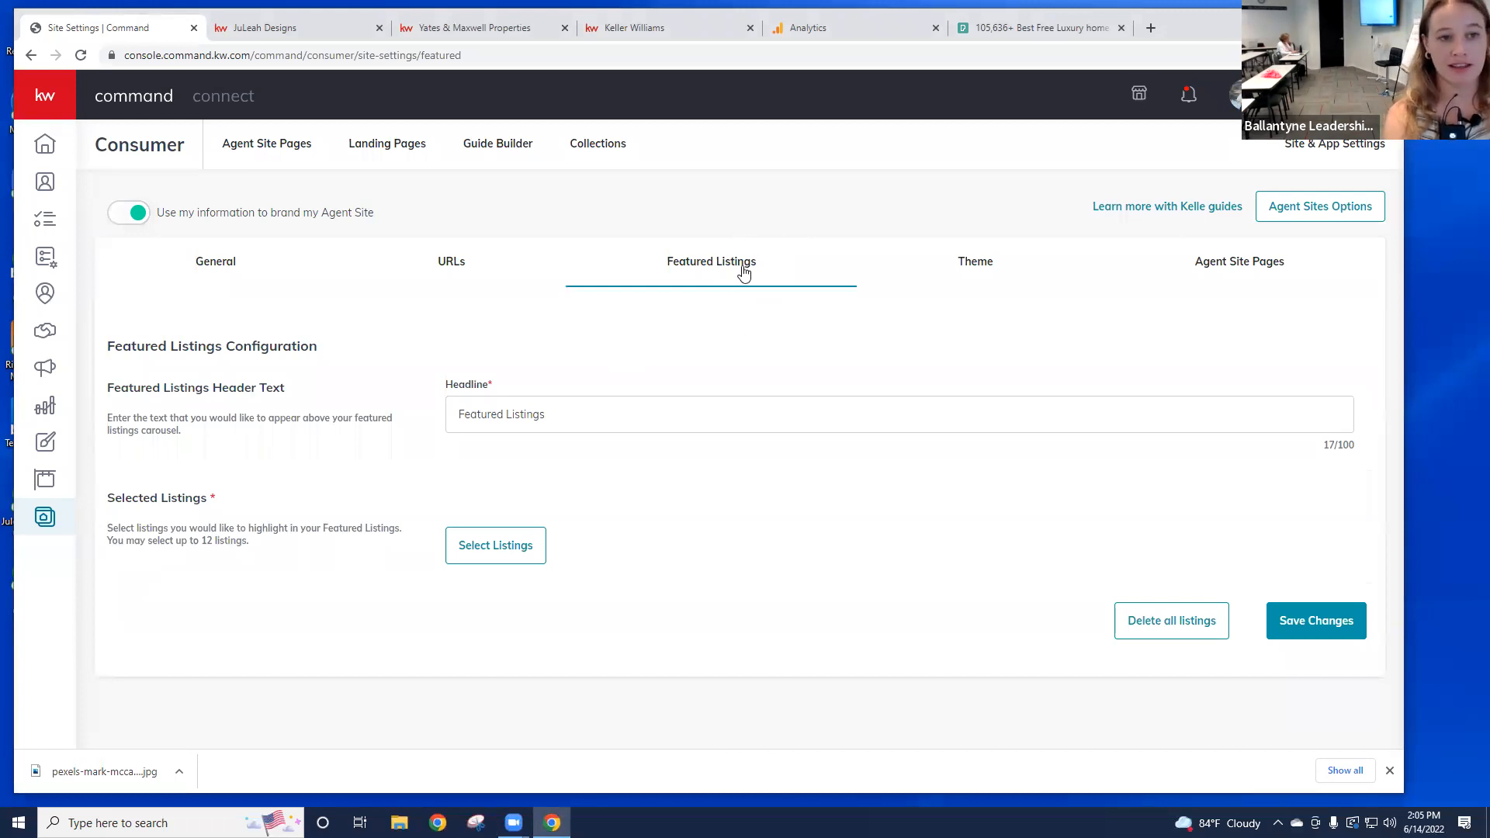
Step: Open Select Listings and set Show to All Listings, giving 10000 results
left_click(510, 548)
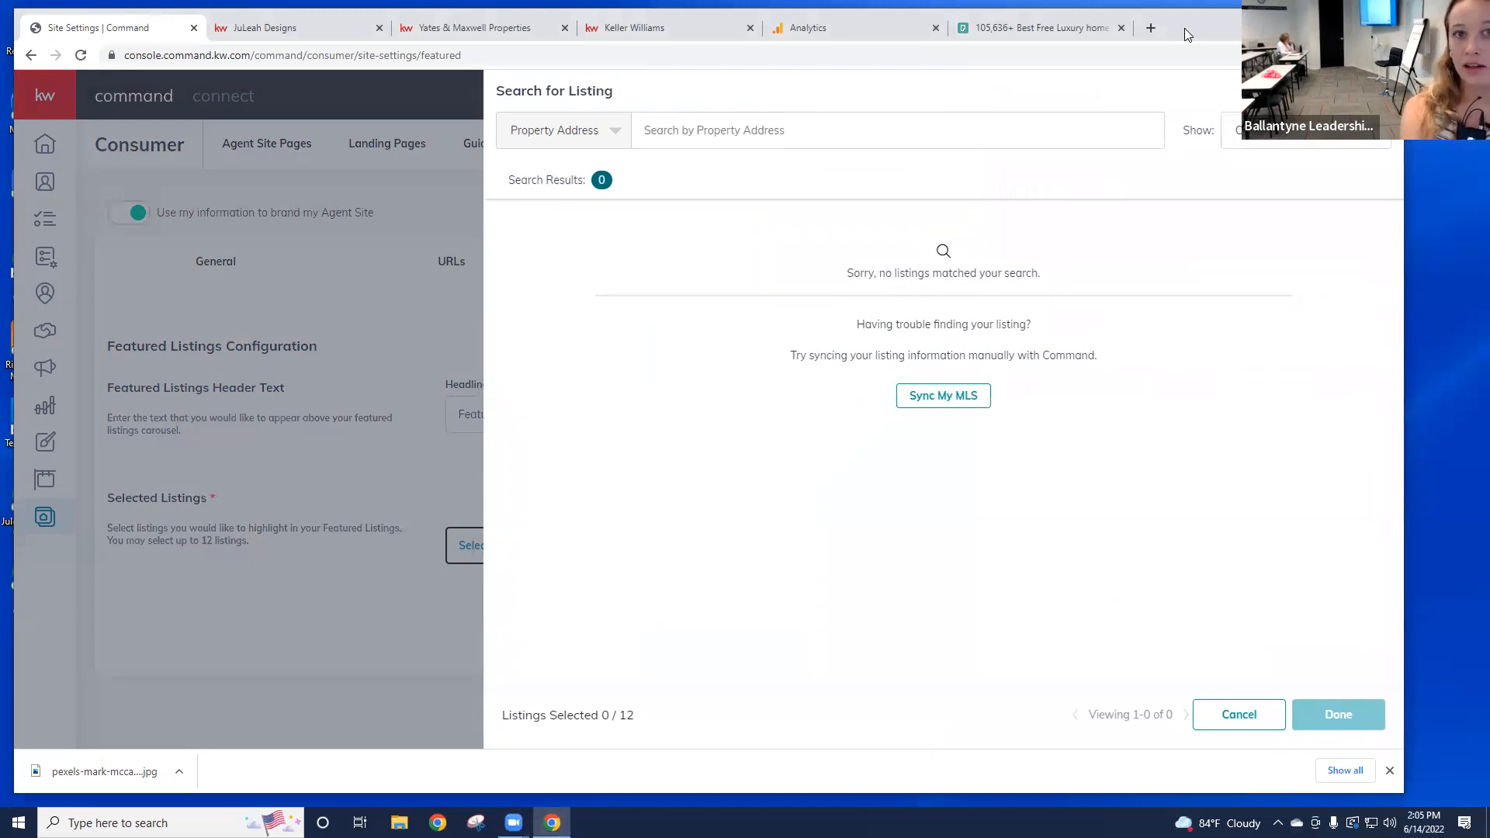
left_click_drag(1185, 28, 1071, 32)
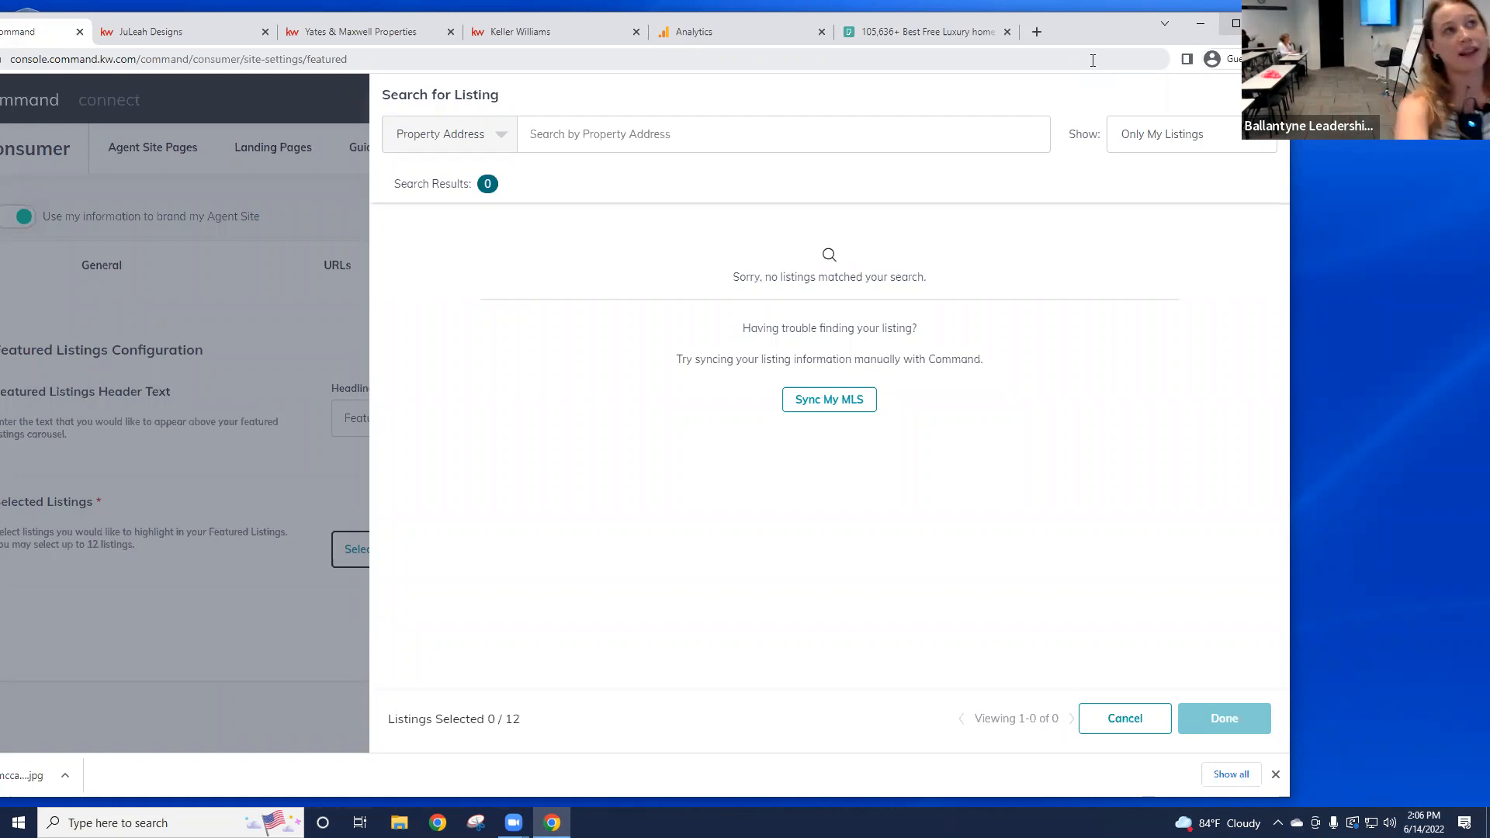
left_click(1193, 134)
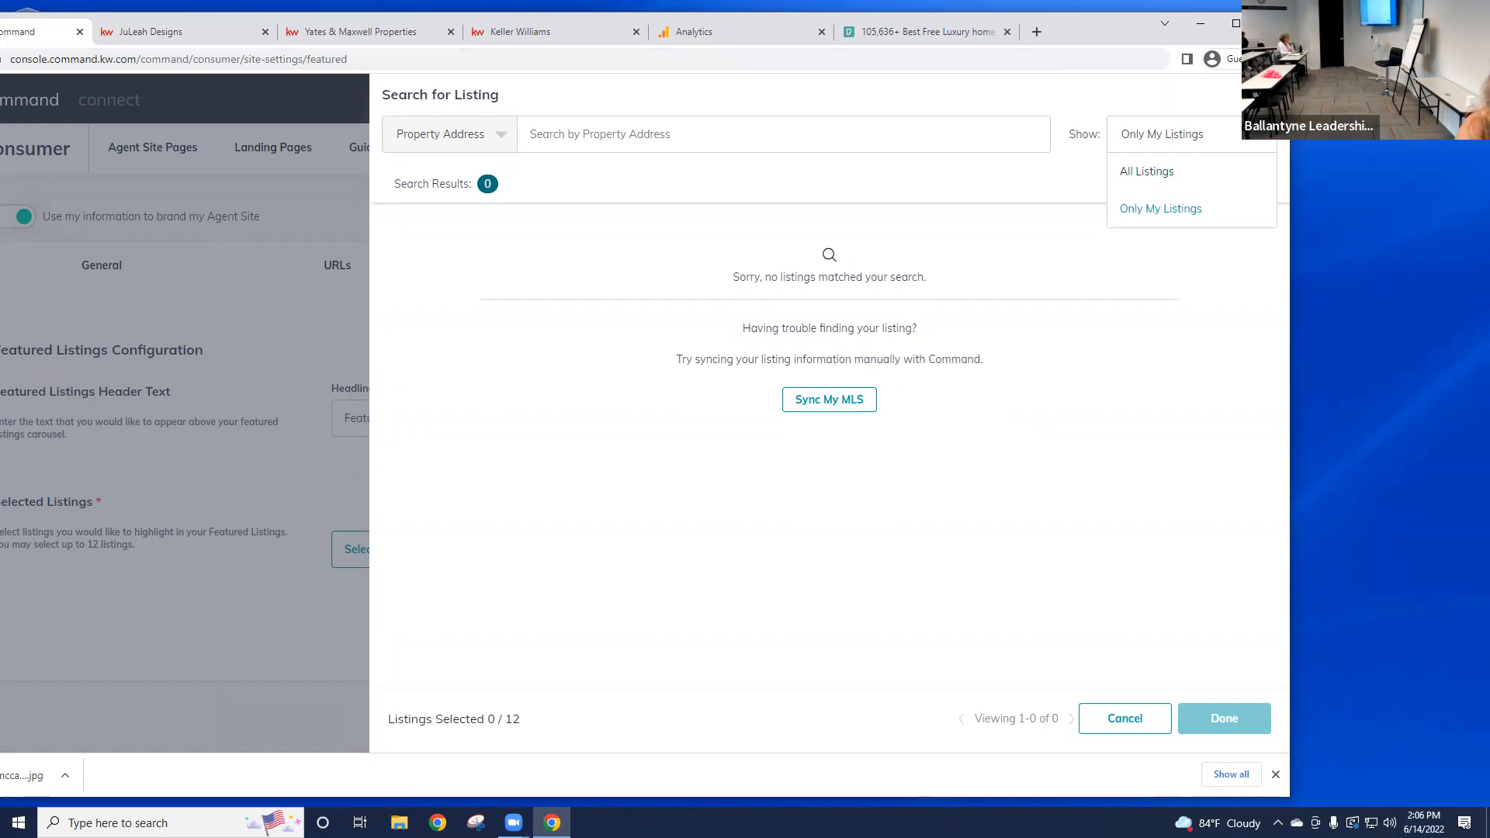
left_click(1165, 182)
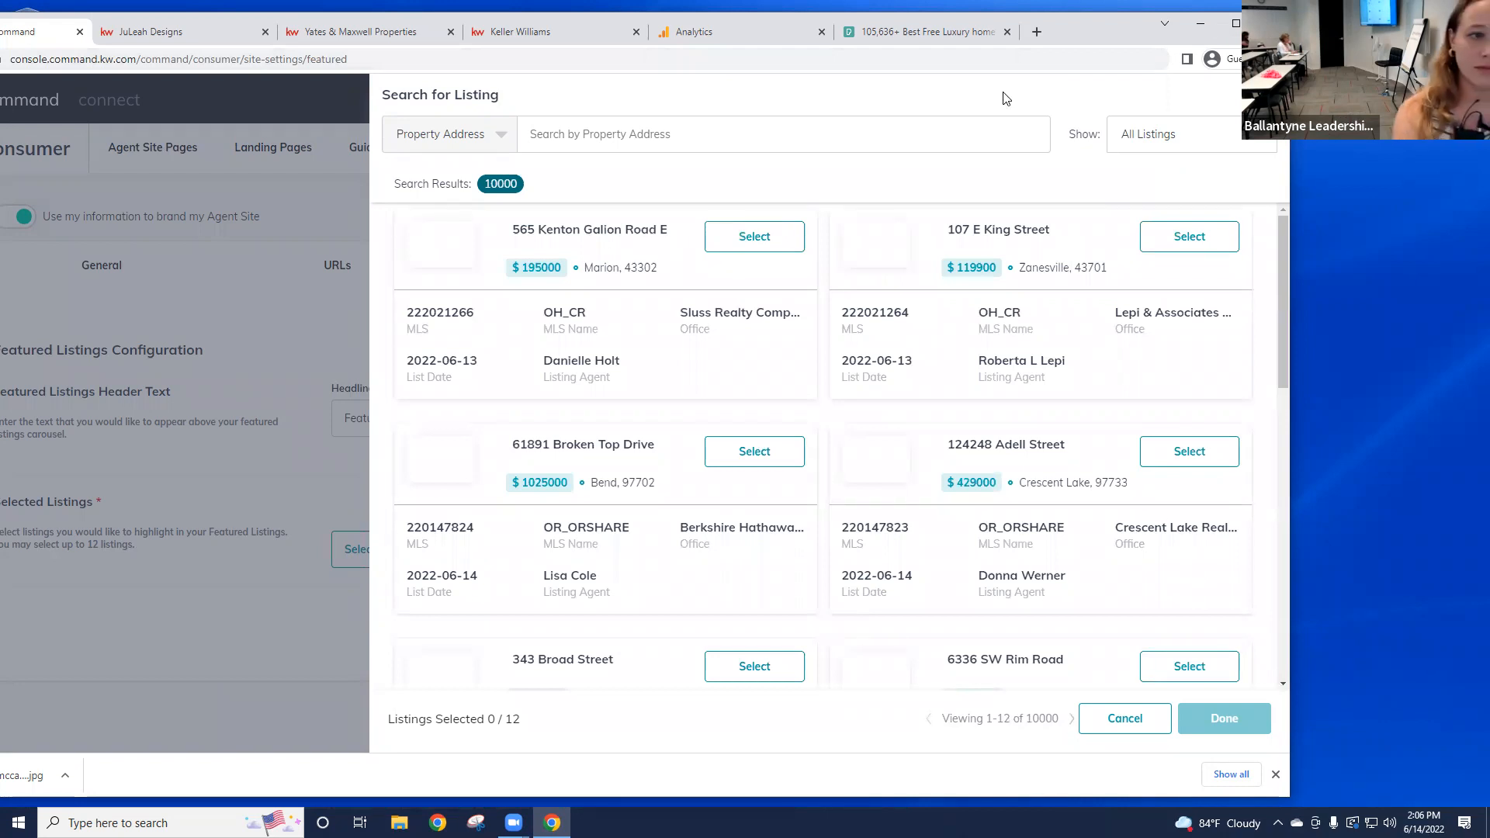
left_click(662, 137)
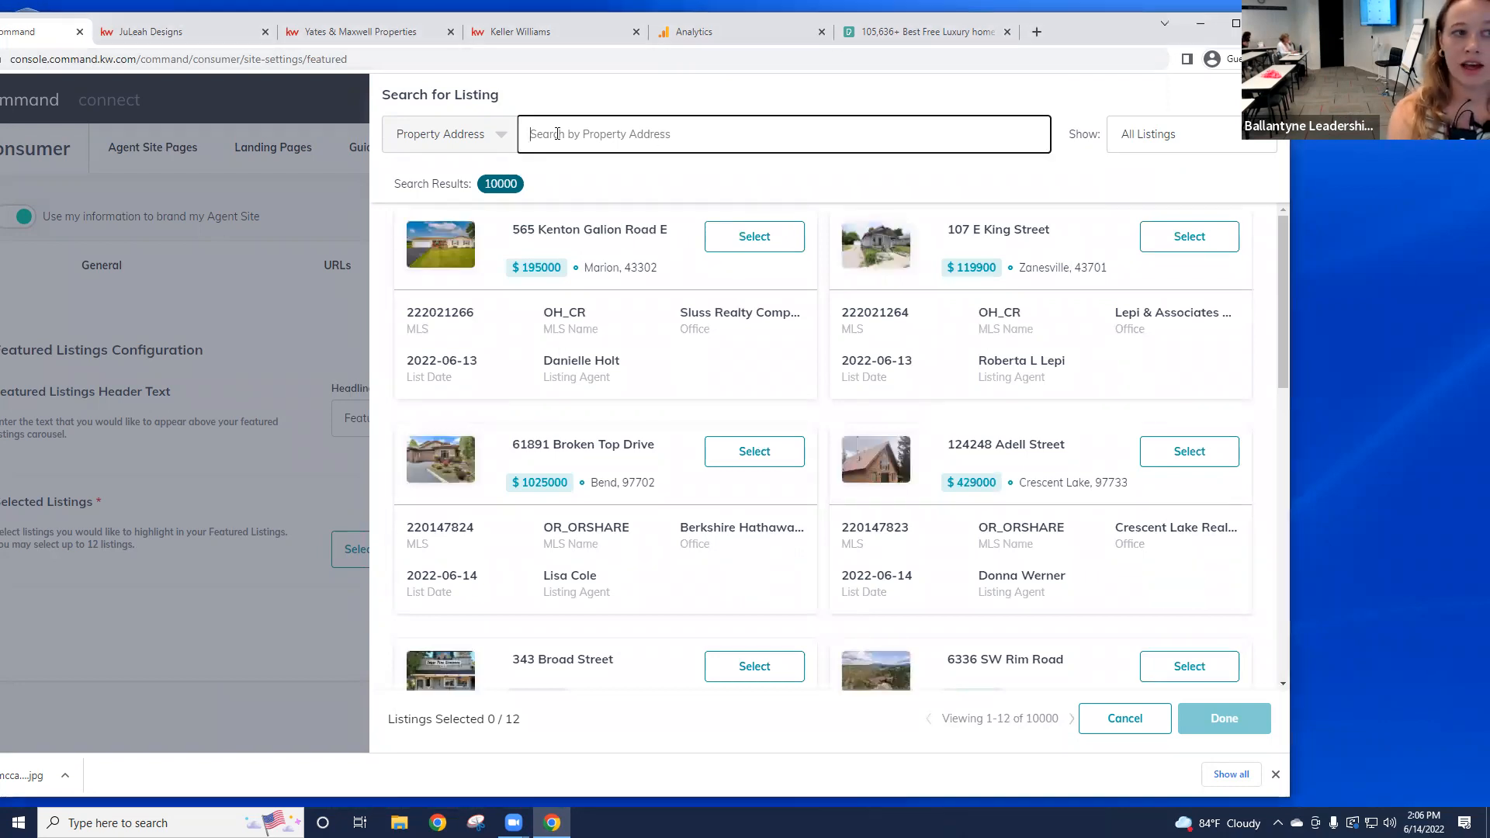
left_click(491, 140)
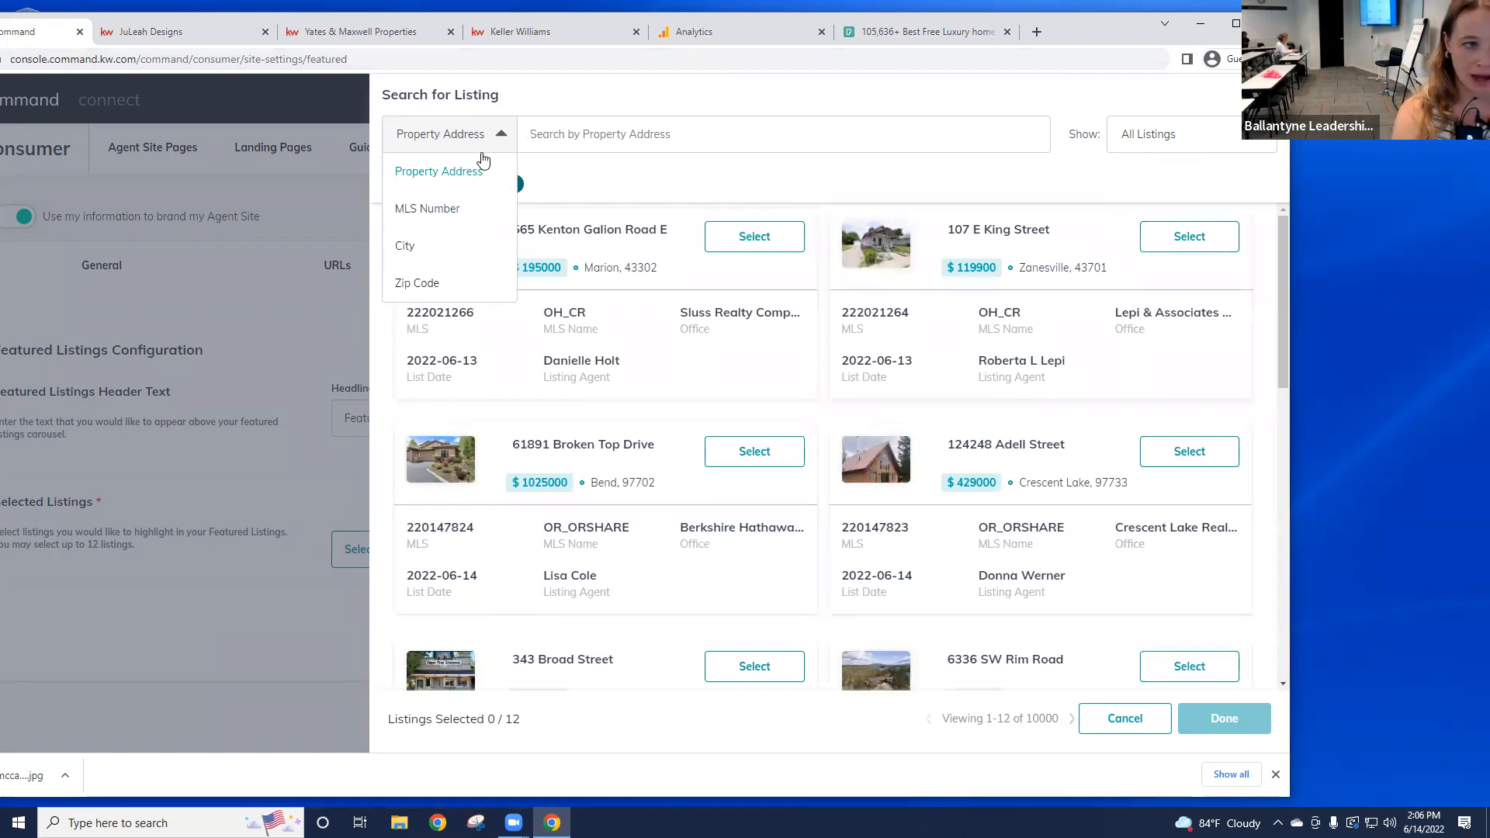
left_click(677, 145)
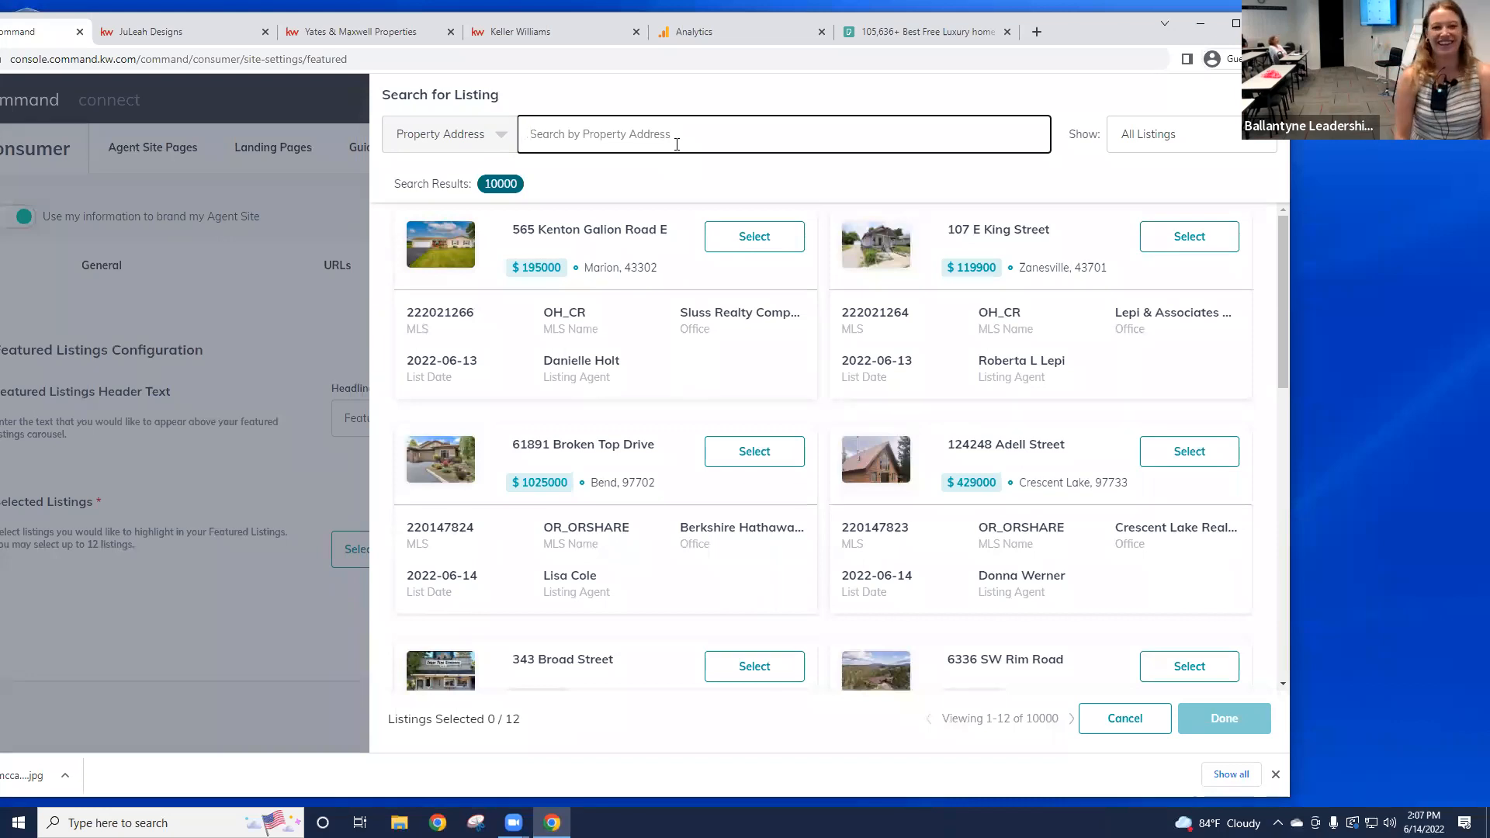
left_click(771, 246)
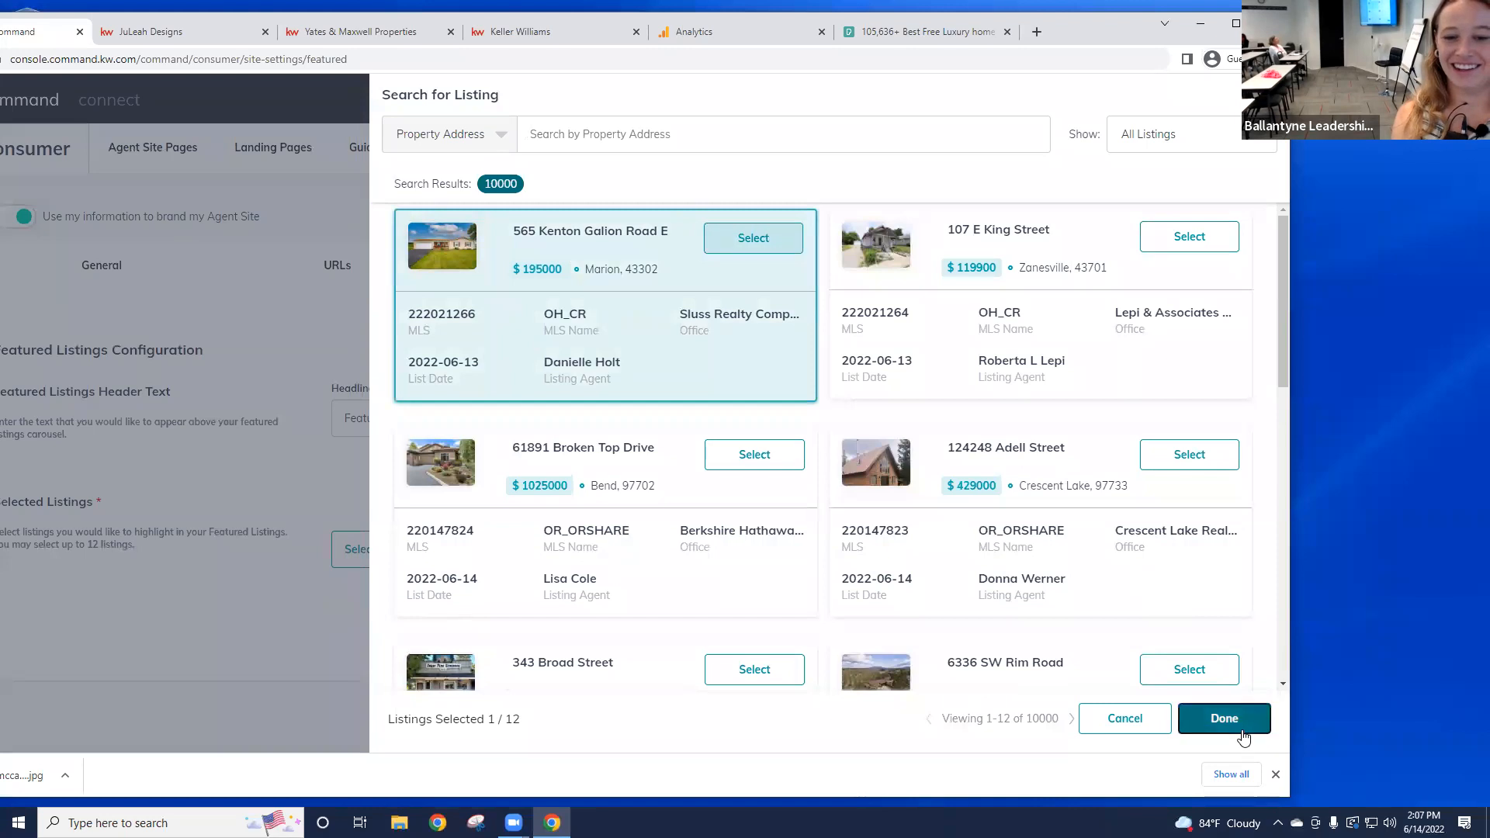
left_click(1206, 710)
left_click(1204, 674)
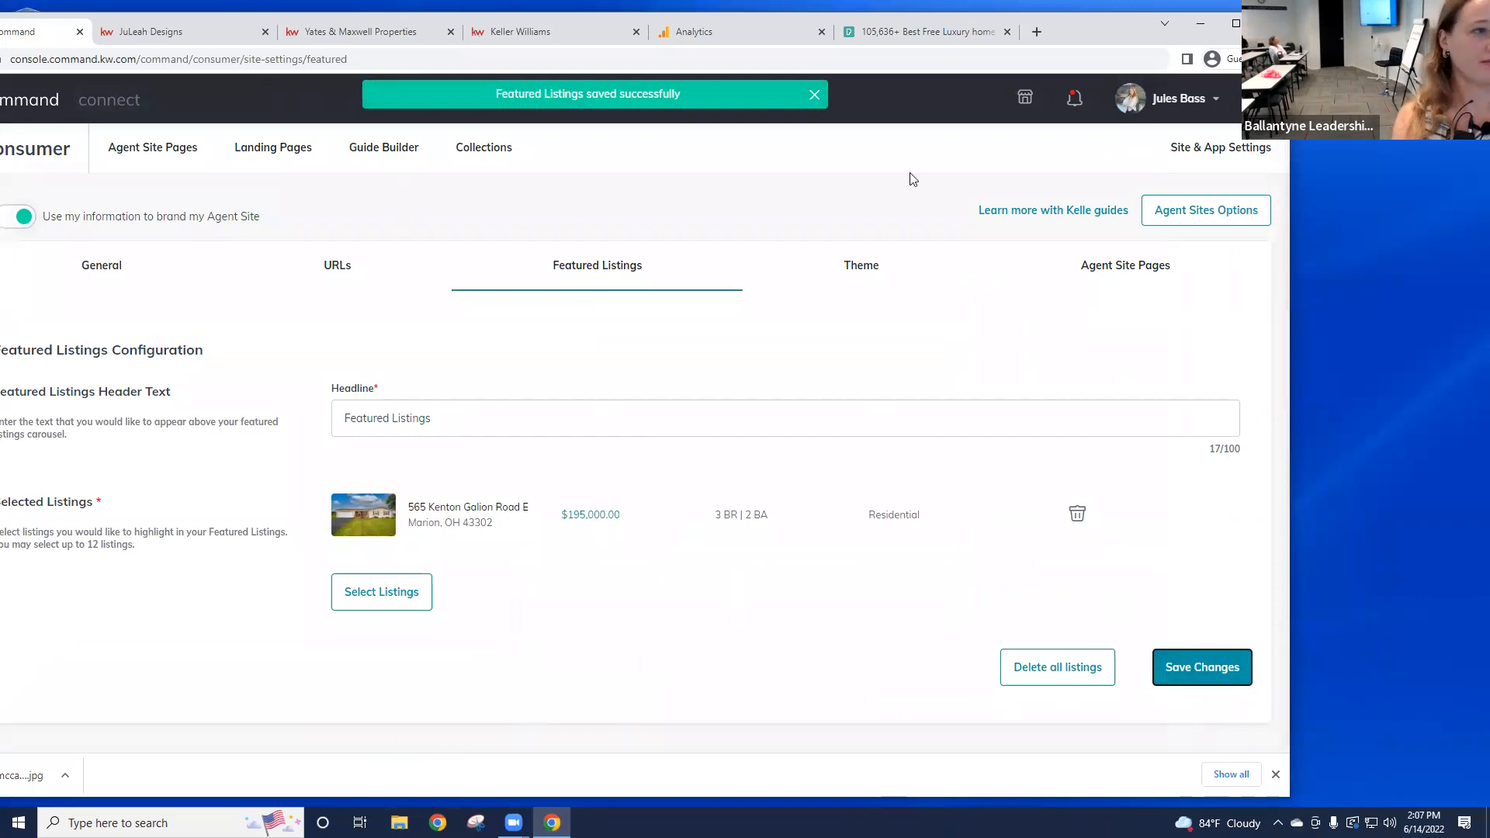
Step: Reload the JuLeah Designs agent site and check Featured Listings for the $195,000 Marion home
key("ctrl+Tab")
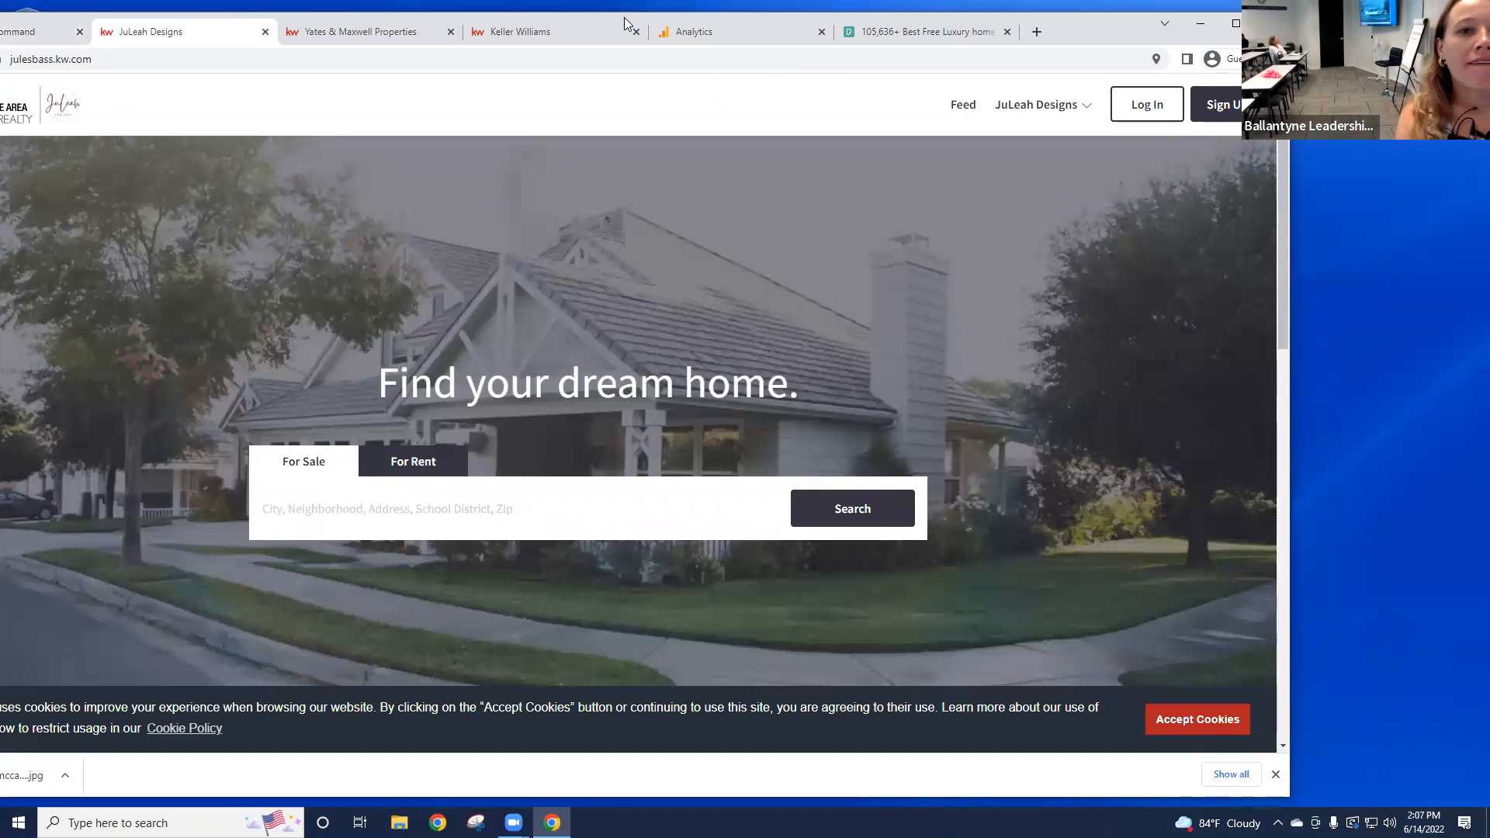
left_click_drag(1102, 28, 1244, 25)
left_click(130, 120)
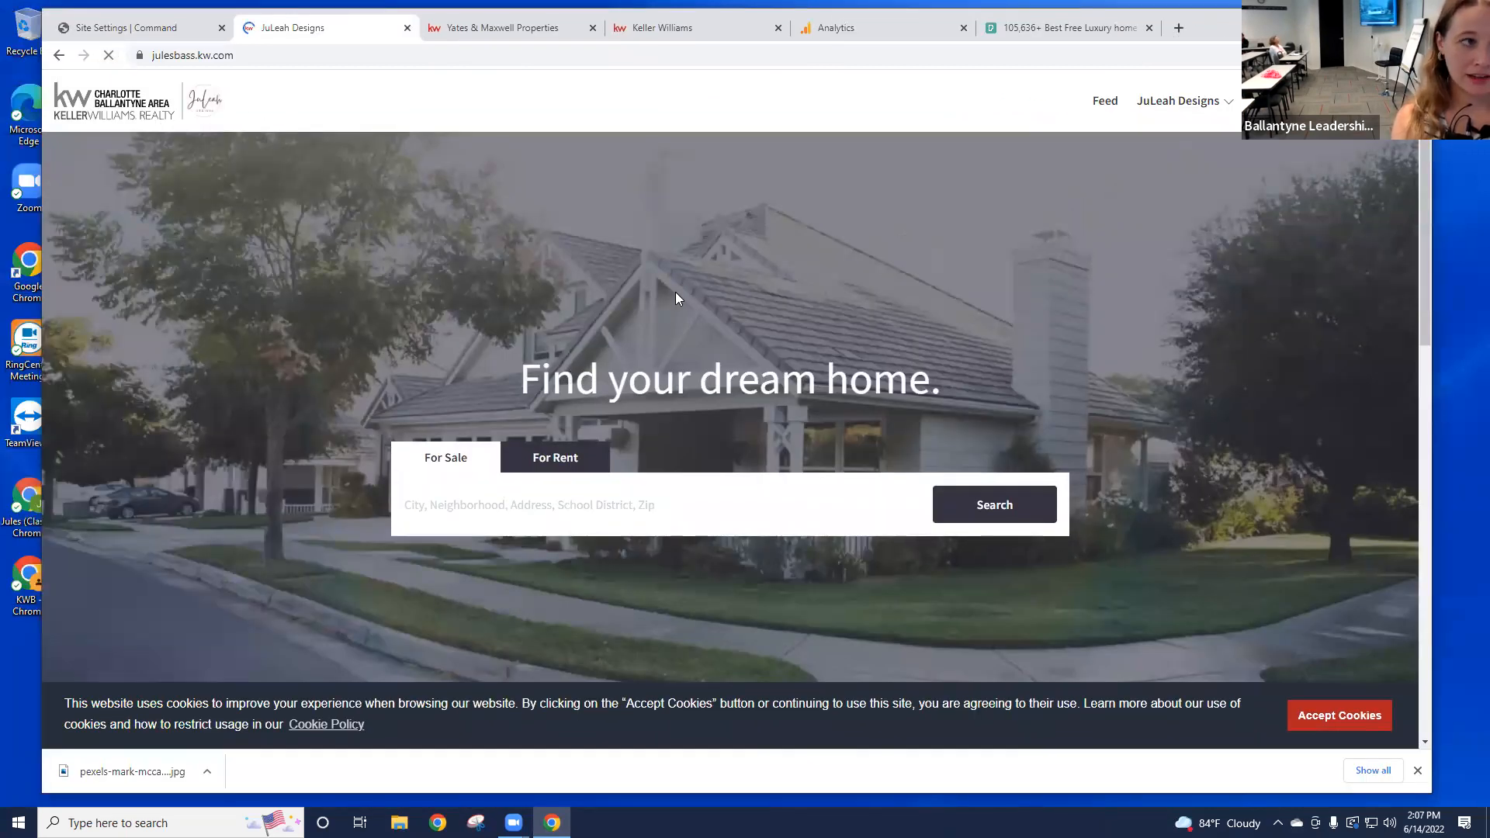
scroll(677, 291, "down", 3)
scroll(683, 295, "up", 2)
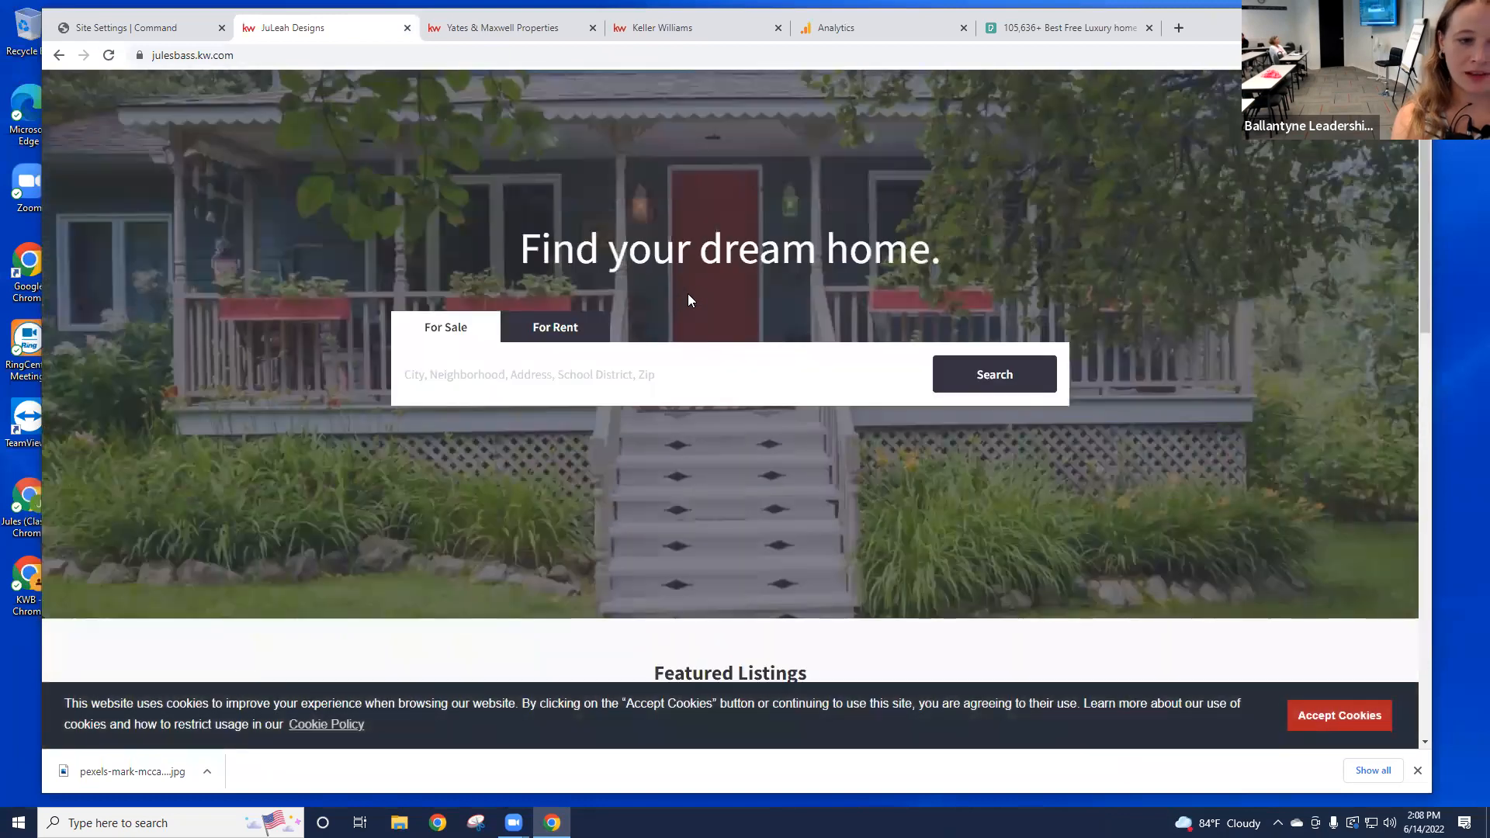
scroll(960, 285, "down", 3)
scroll(960, 284, "up", 3)
scroll(959, 284, "down", 5)
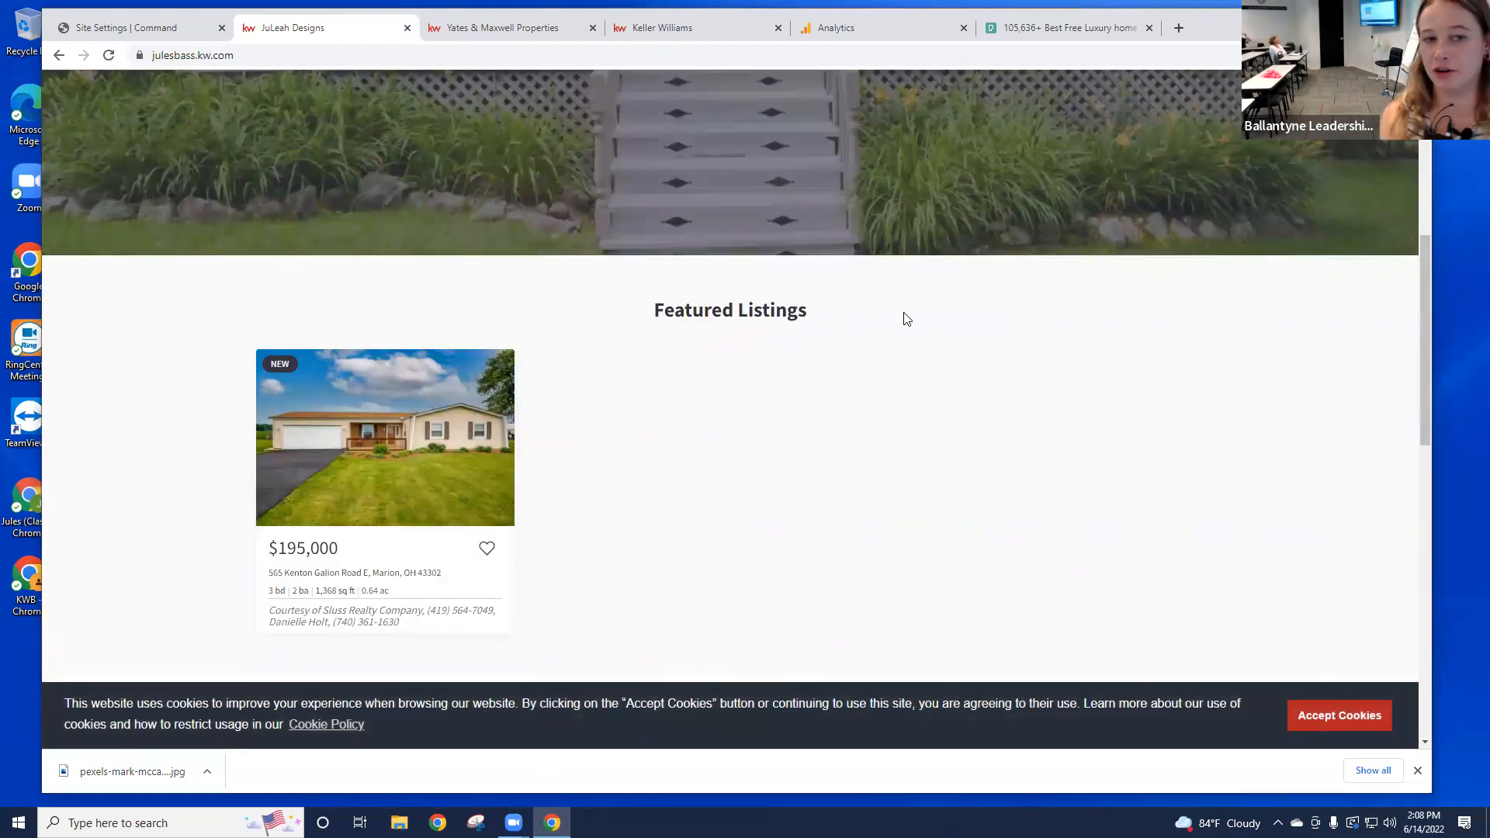
scroll(901, 311, "down", 1)
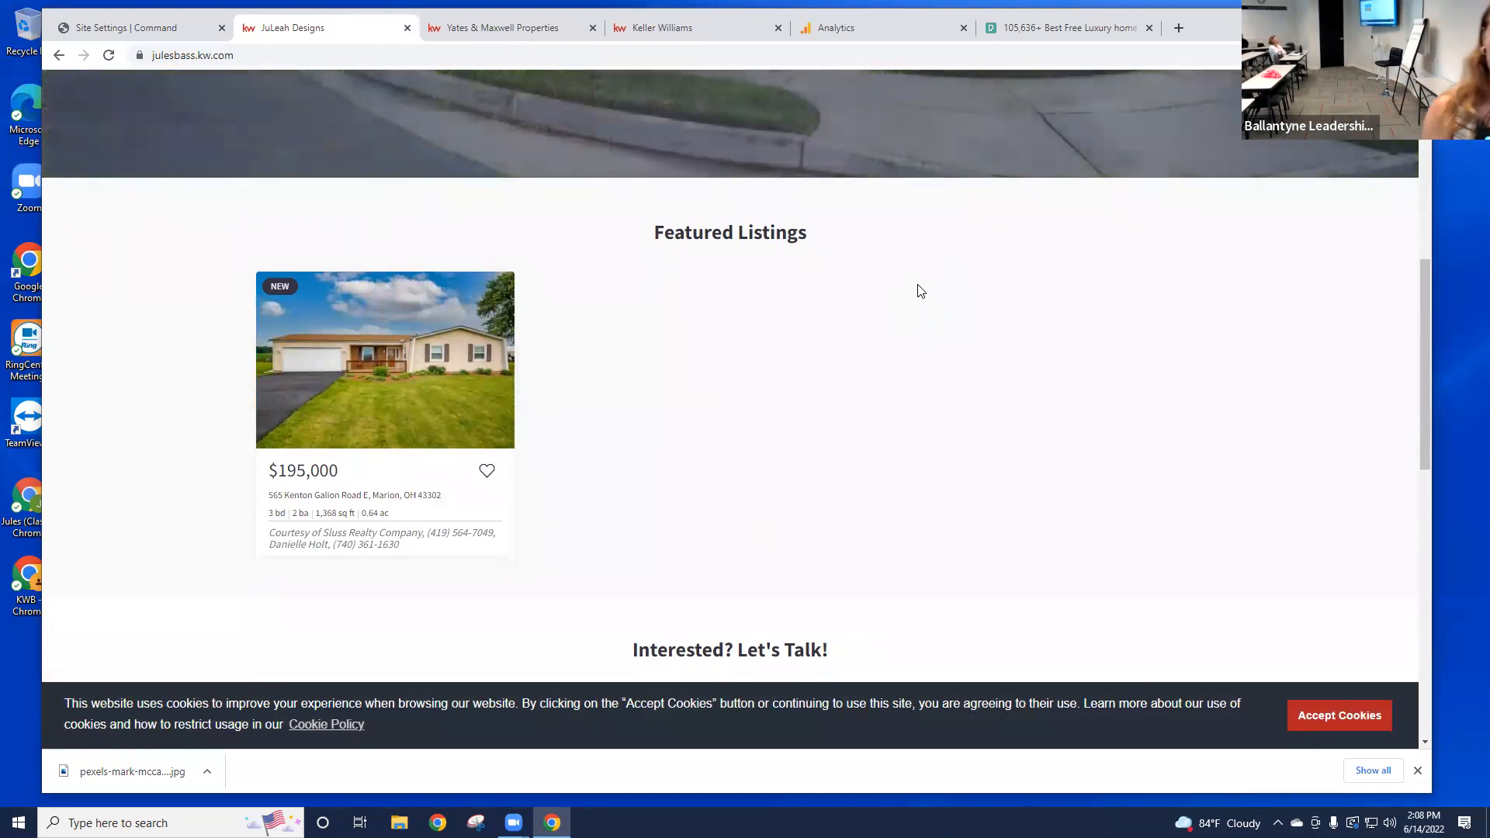
left_click(151, 32)
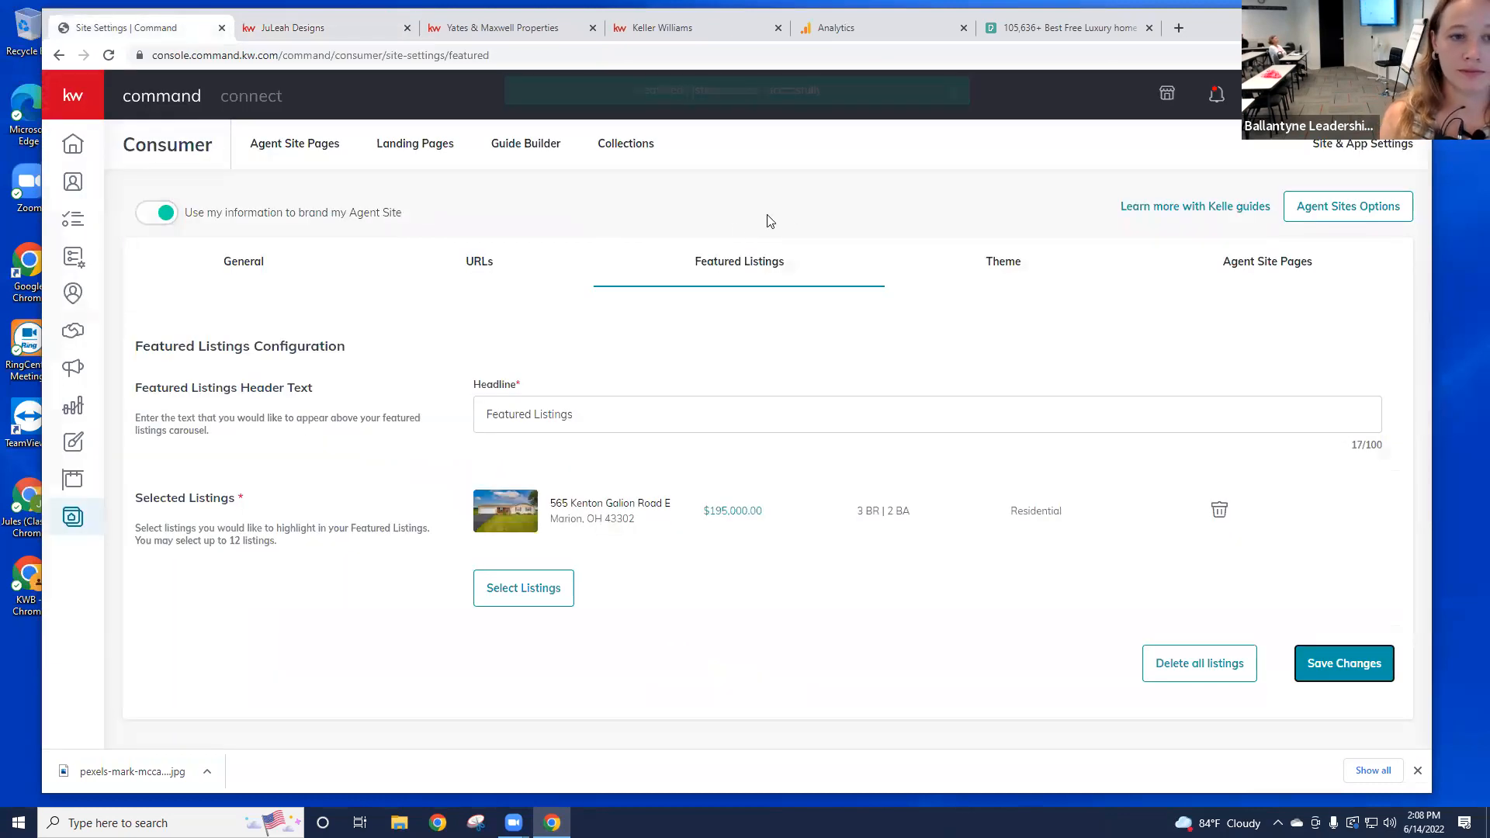
Step: Go from the Theme settings to the Agent Site Pages list of default pages
left_click(1027, 261)
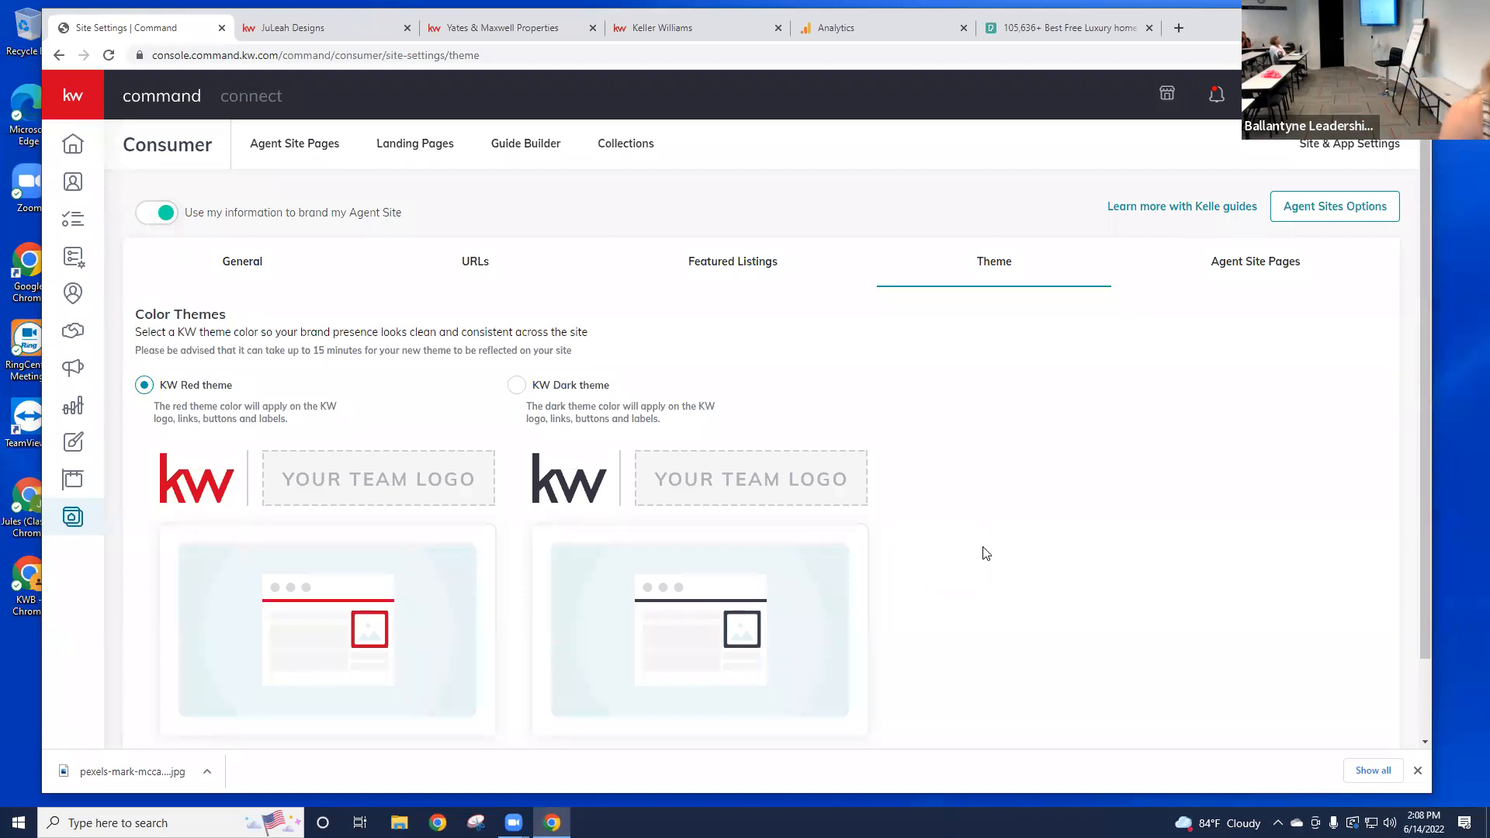
left_click(1227, 271)
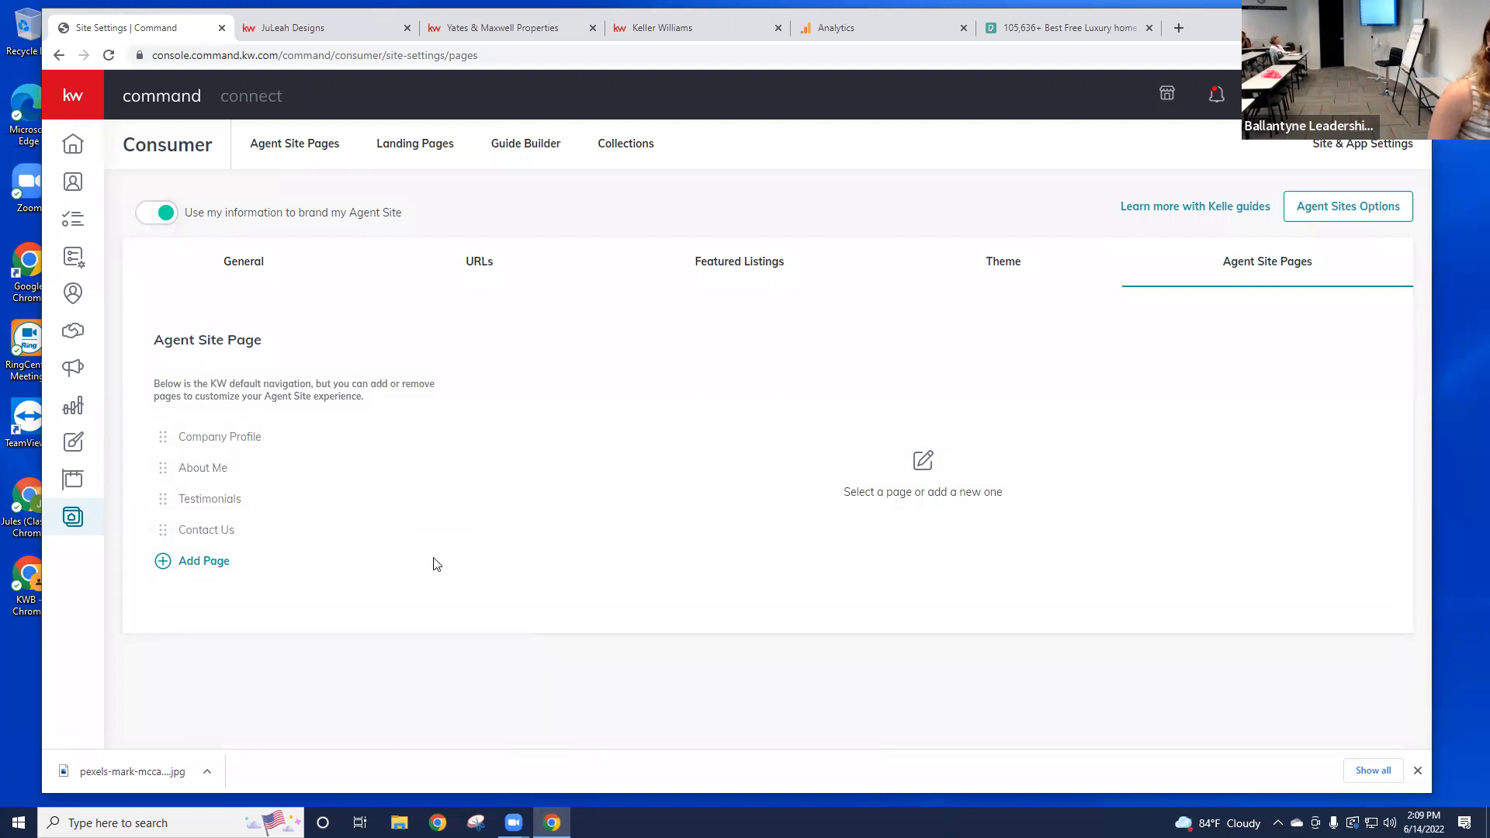
Step: Inspect the About Me page title, then return to the Pexels tab and select its address
left_click(211, 469)
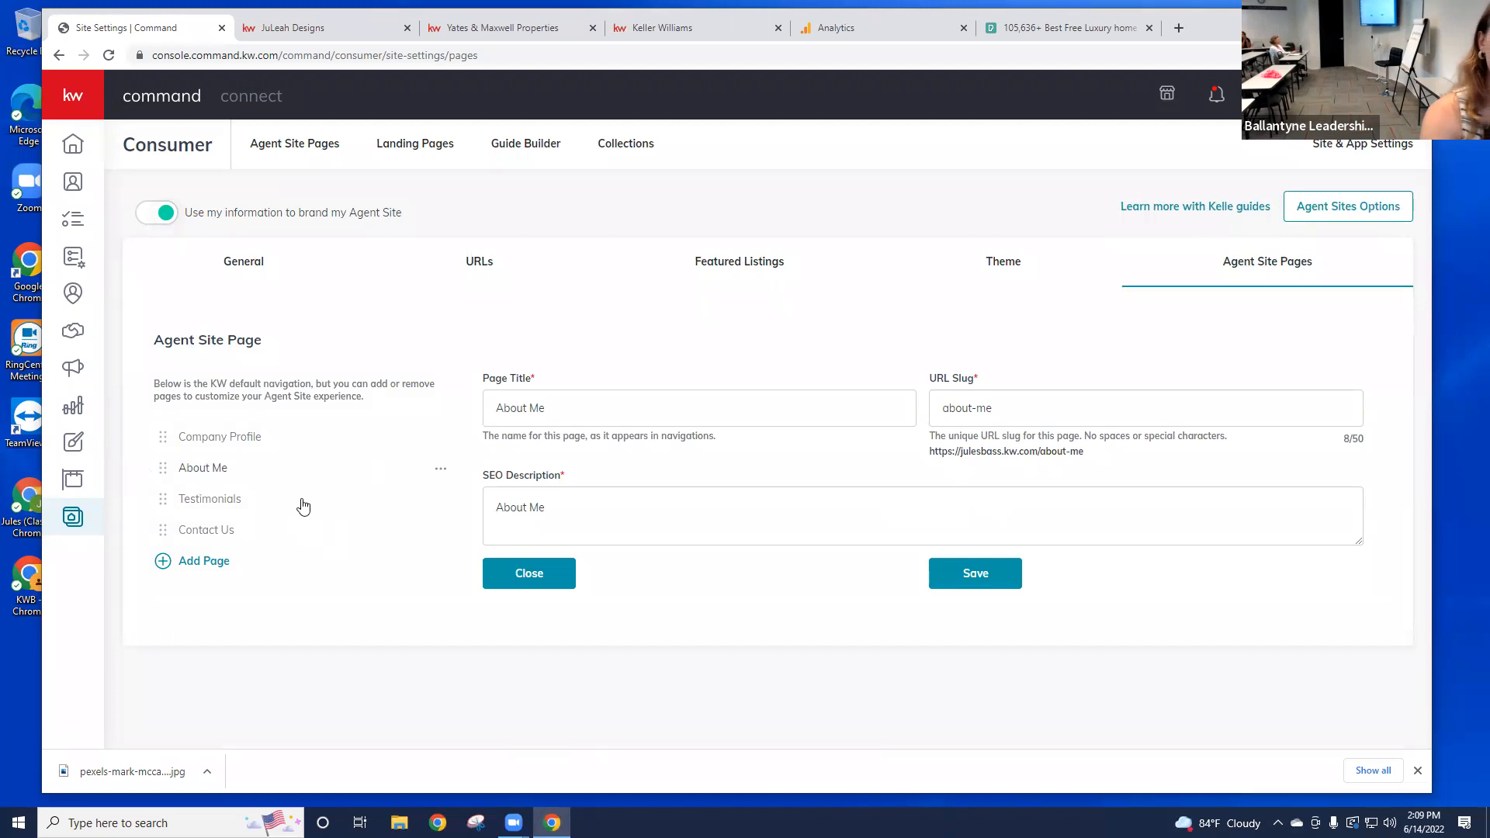
left_click(572, 411)
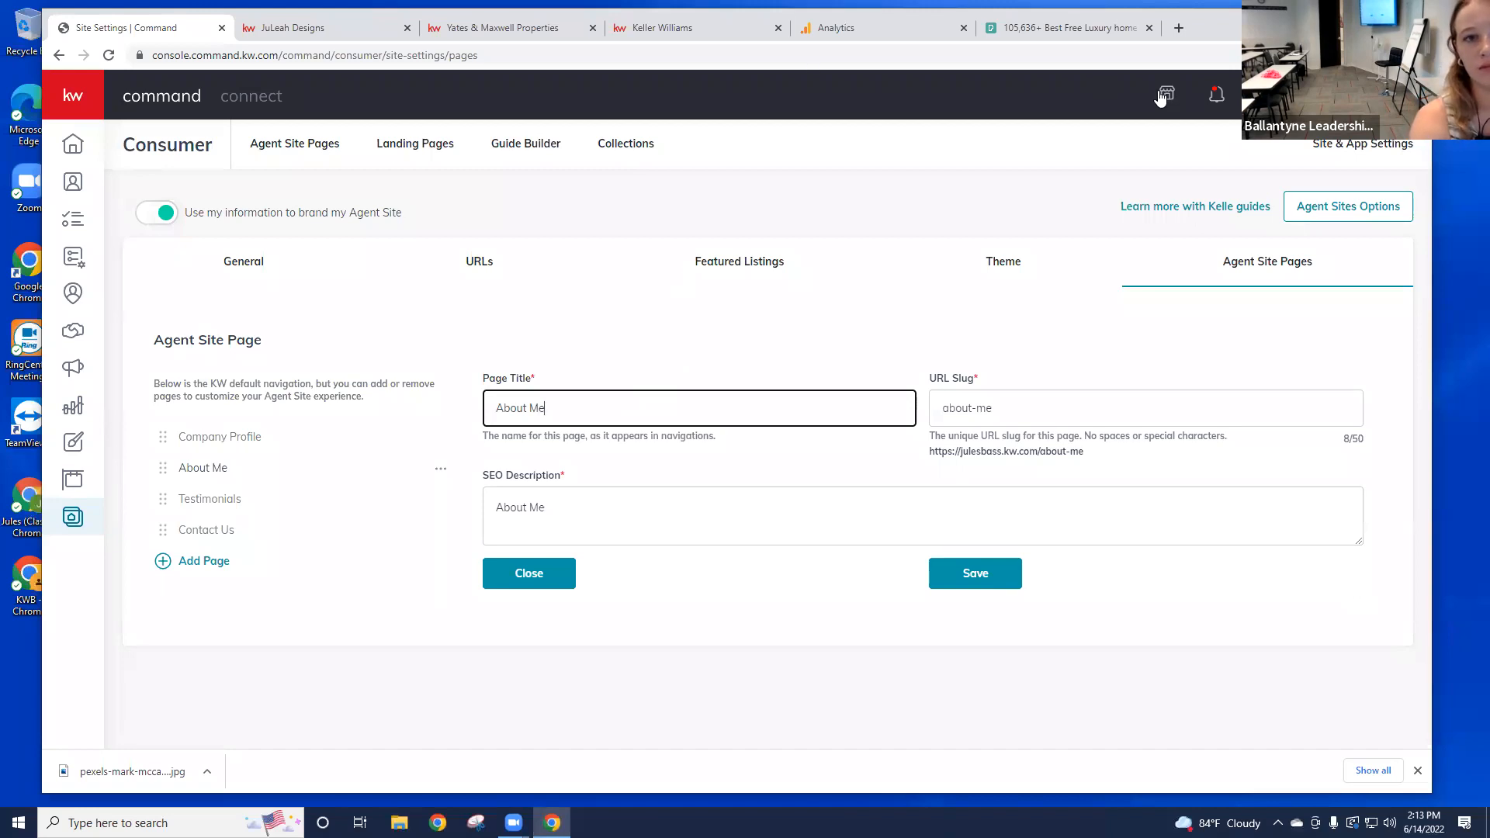
left_click(1064, 29)
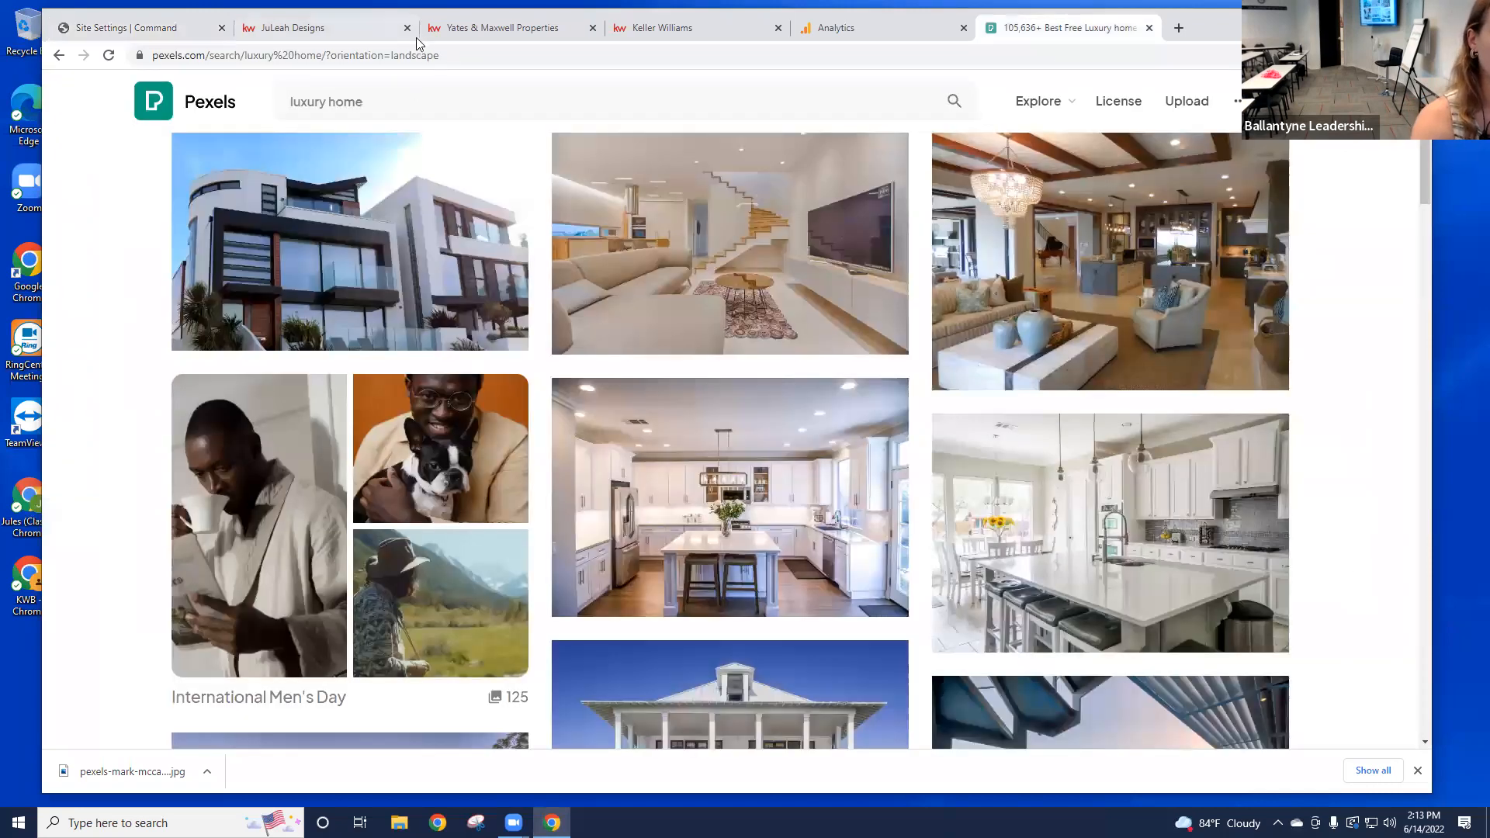
left_click(415, 37)
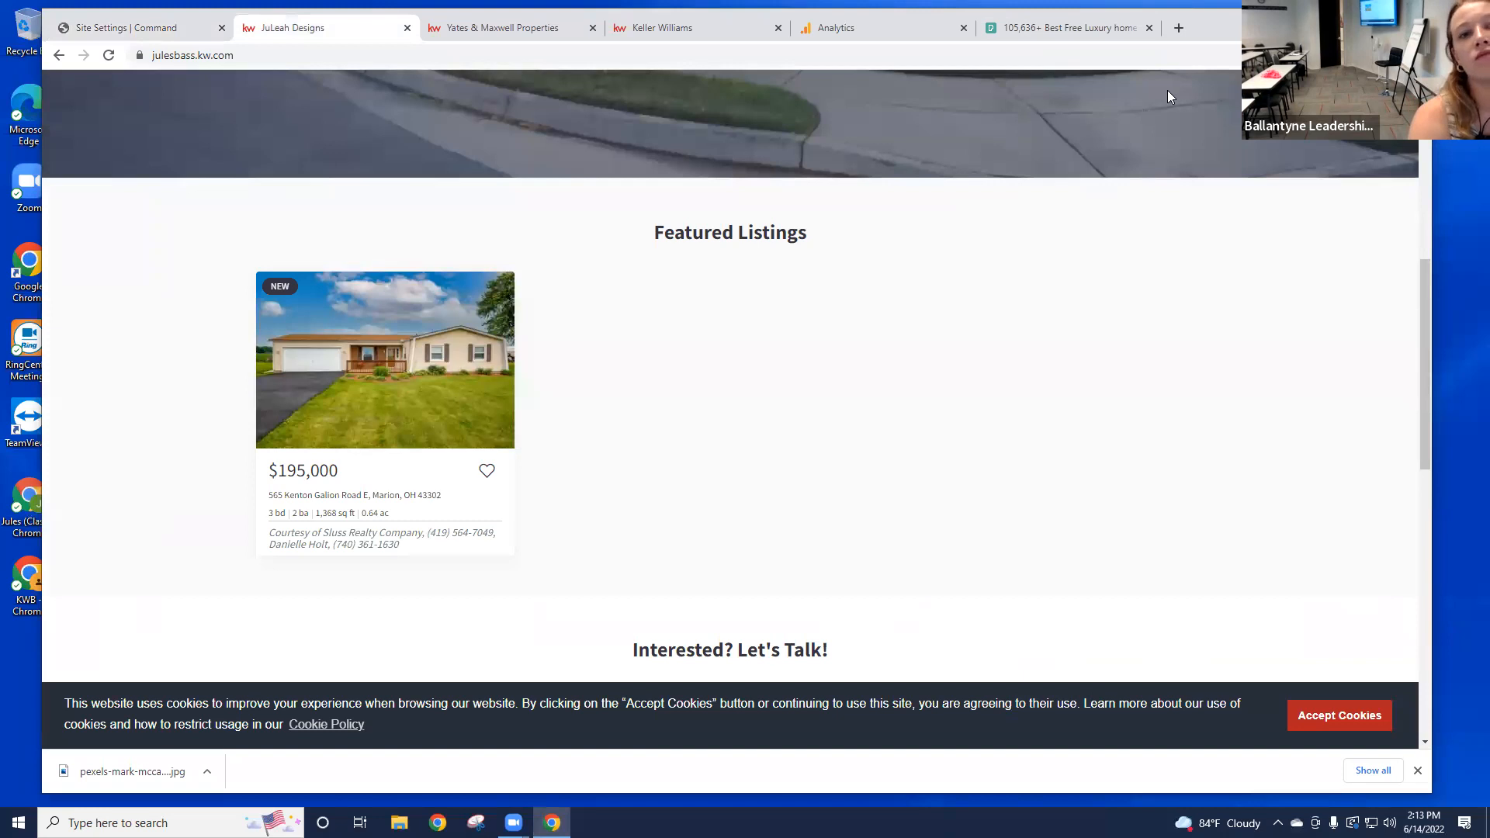
left_click(1063, 28)
left_click(604, 62)
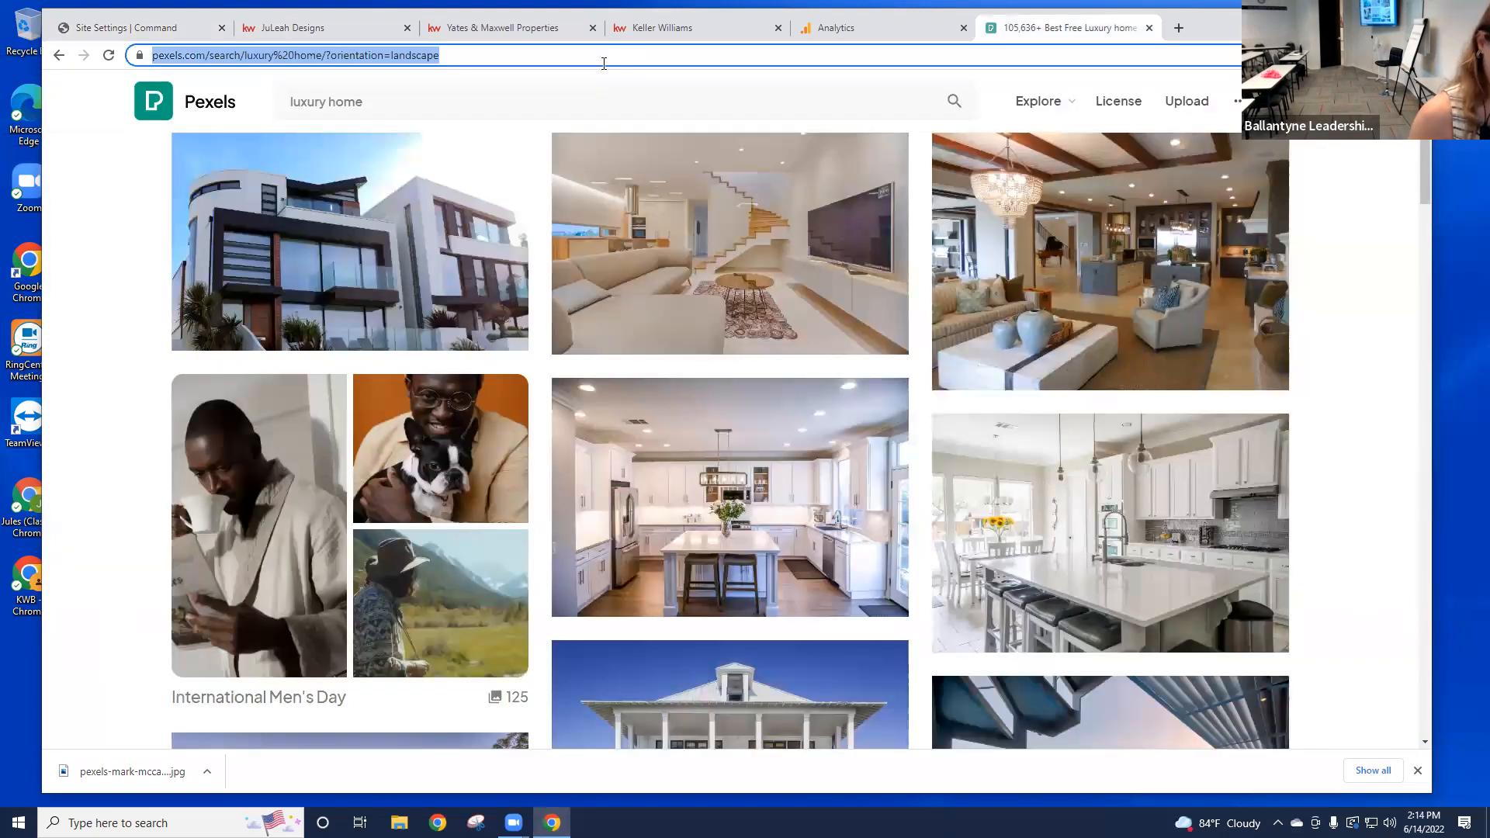
Step: Load youtube.com and pick the 'Real Estate Lead Capture Websites on Wix' video
type("you")
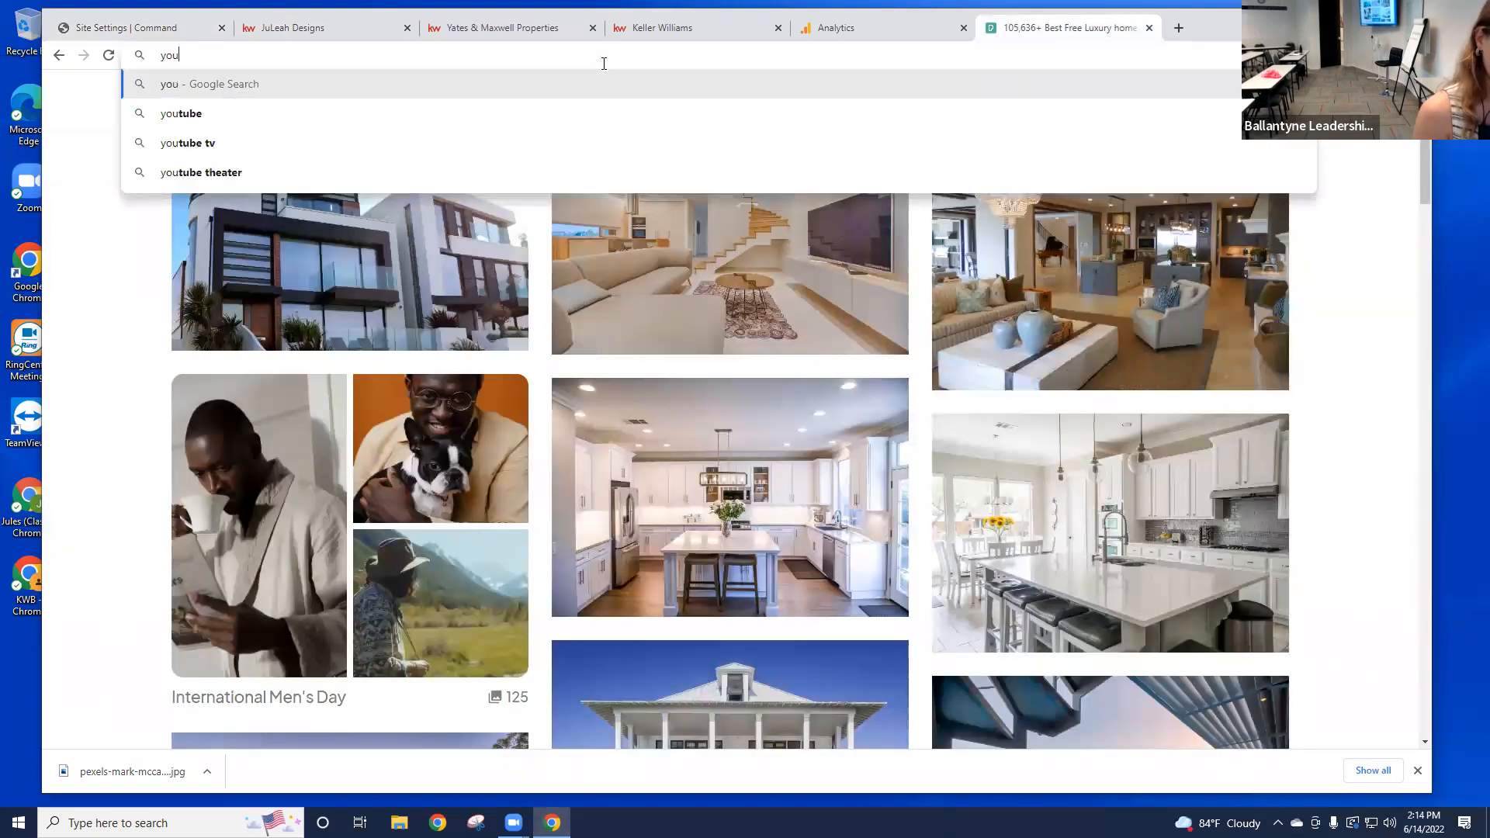
type("tube.com")
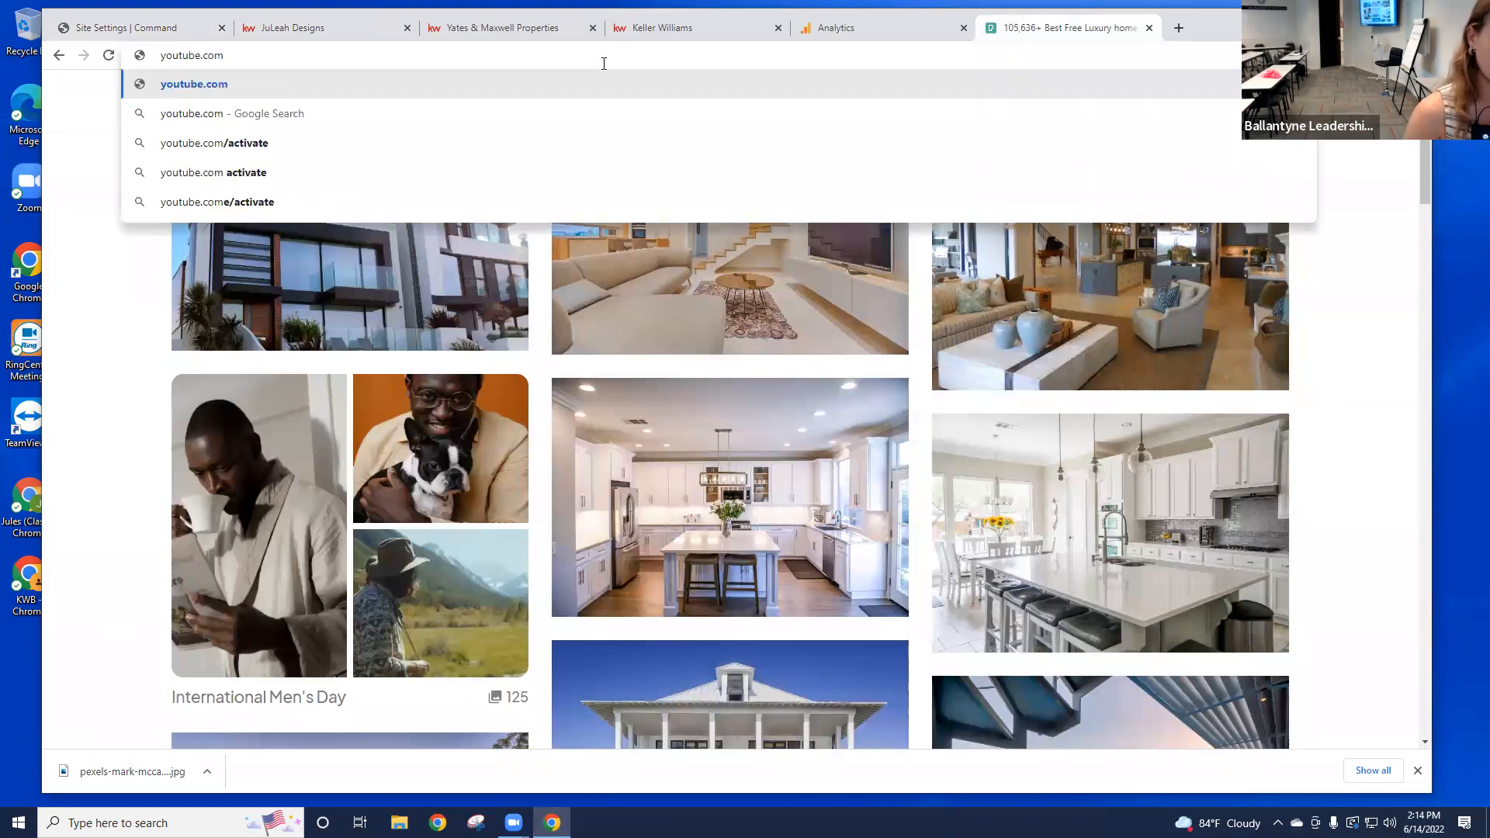
key("Return")
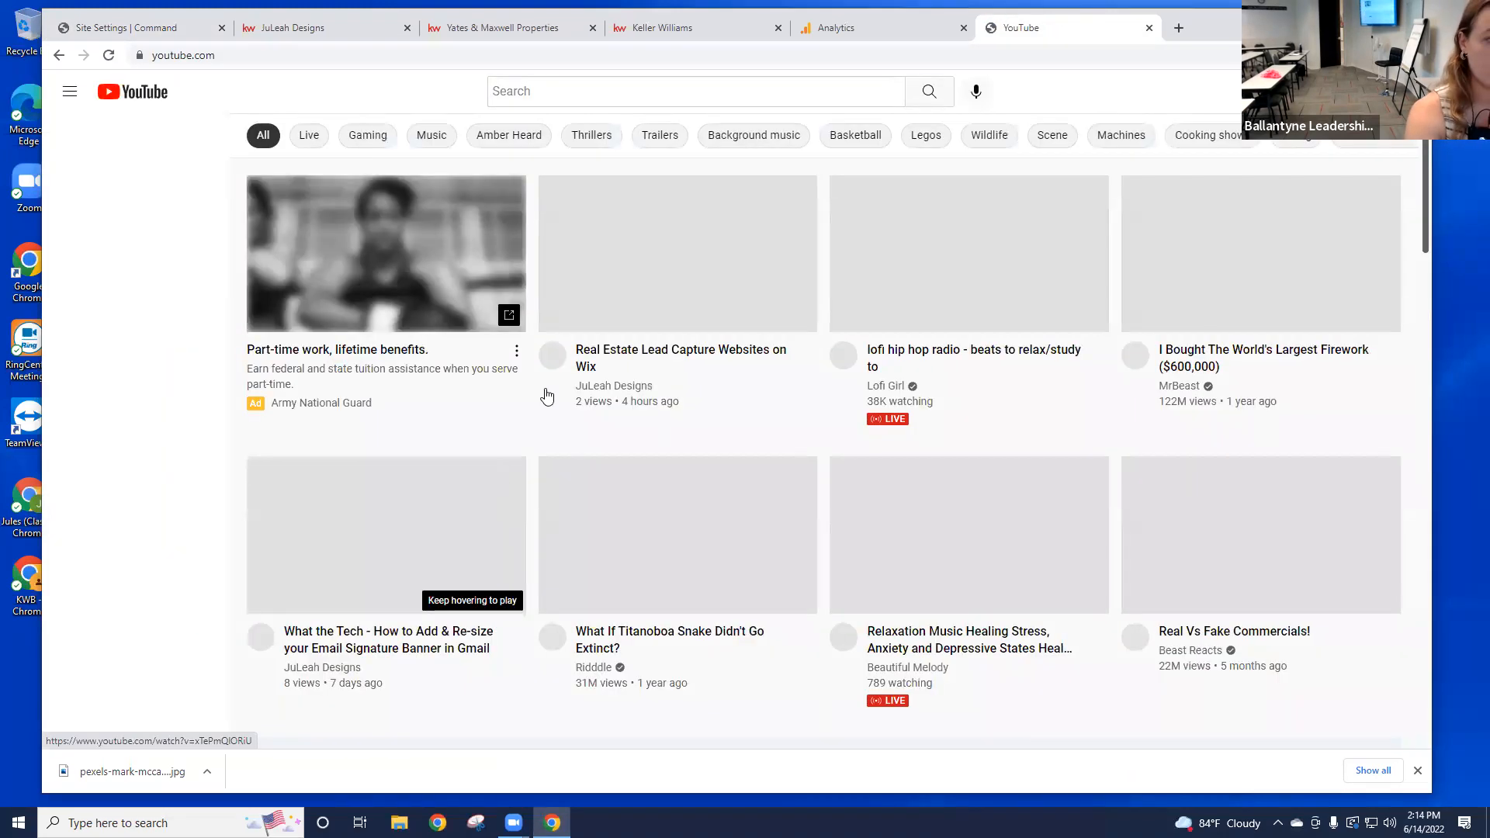
left_click(569, 91)
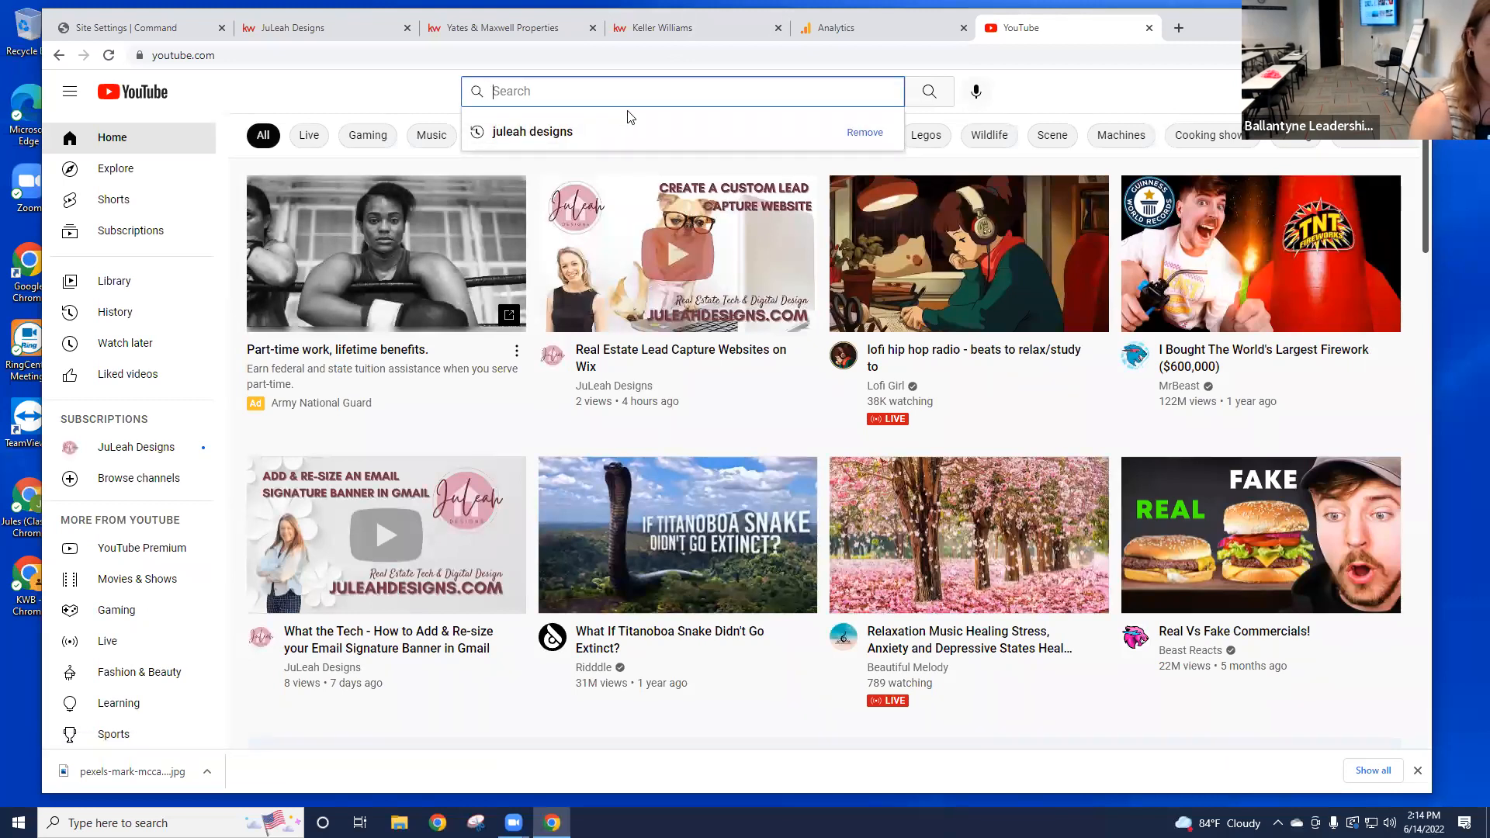
left_click(667, 349)
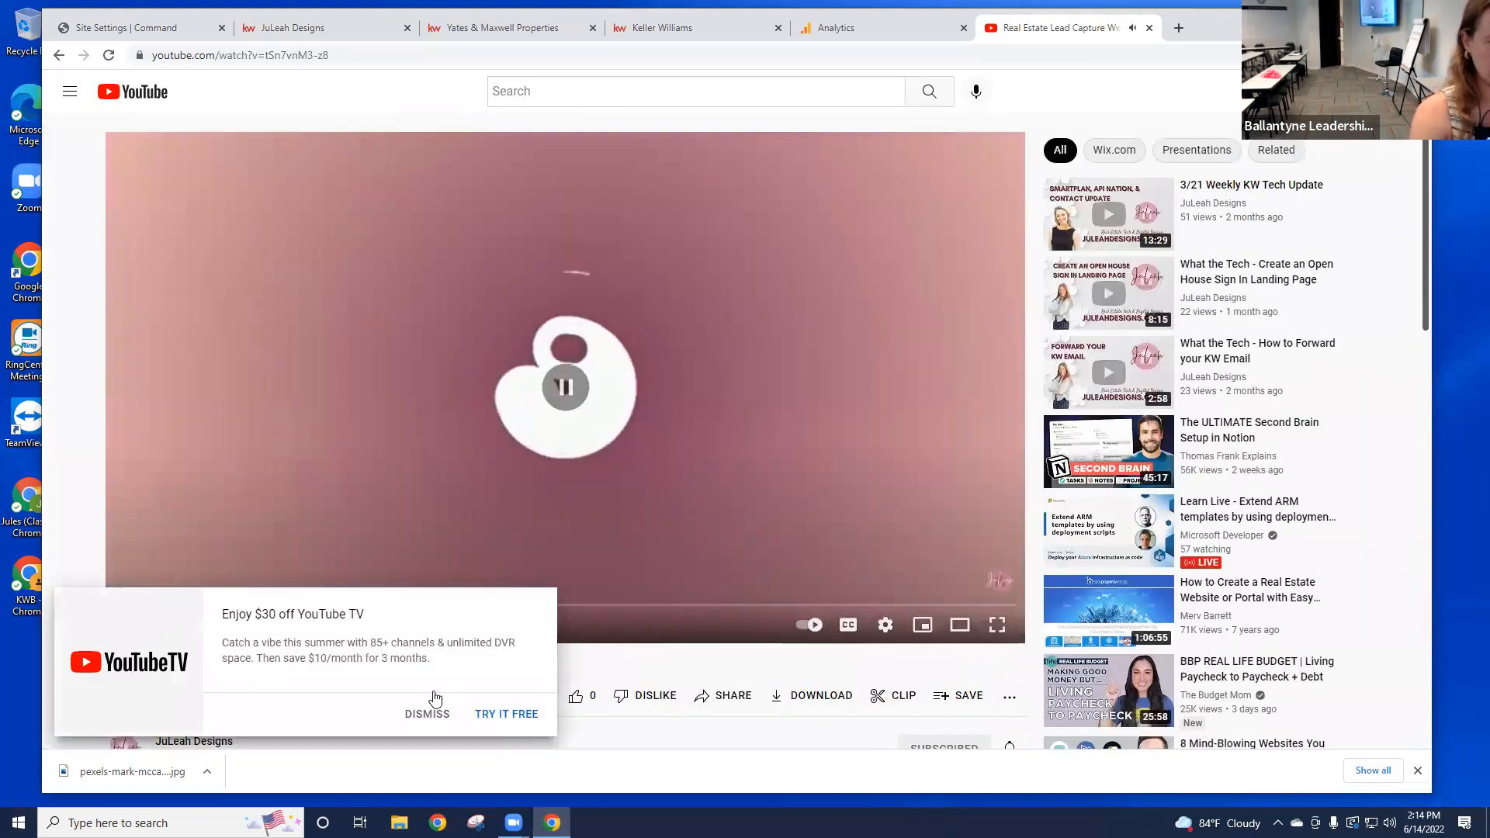
Step: Dismiss the YouTube TV promotion, pause the video, and return to the Site Settings | Command tab
left_click(429, 708)
left_click(154, 638)
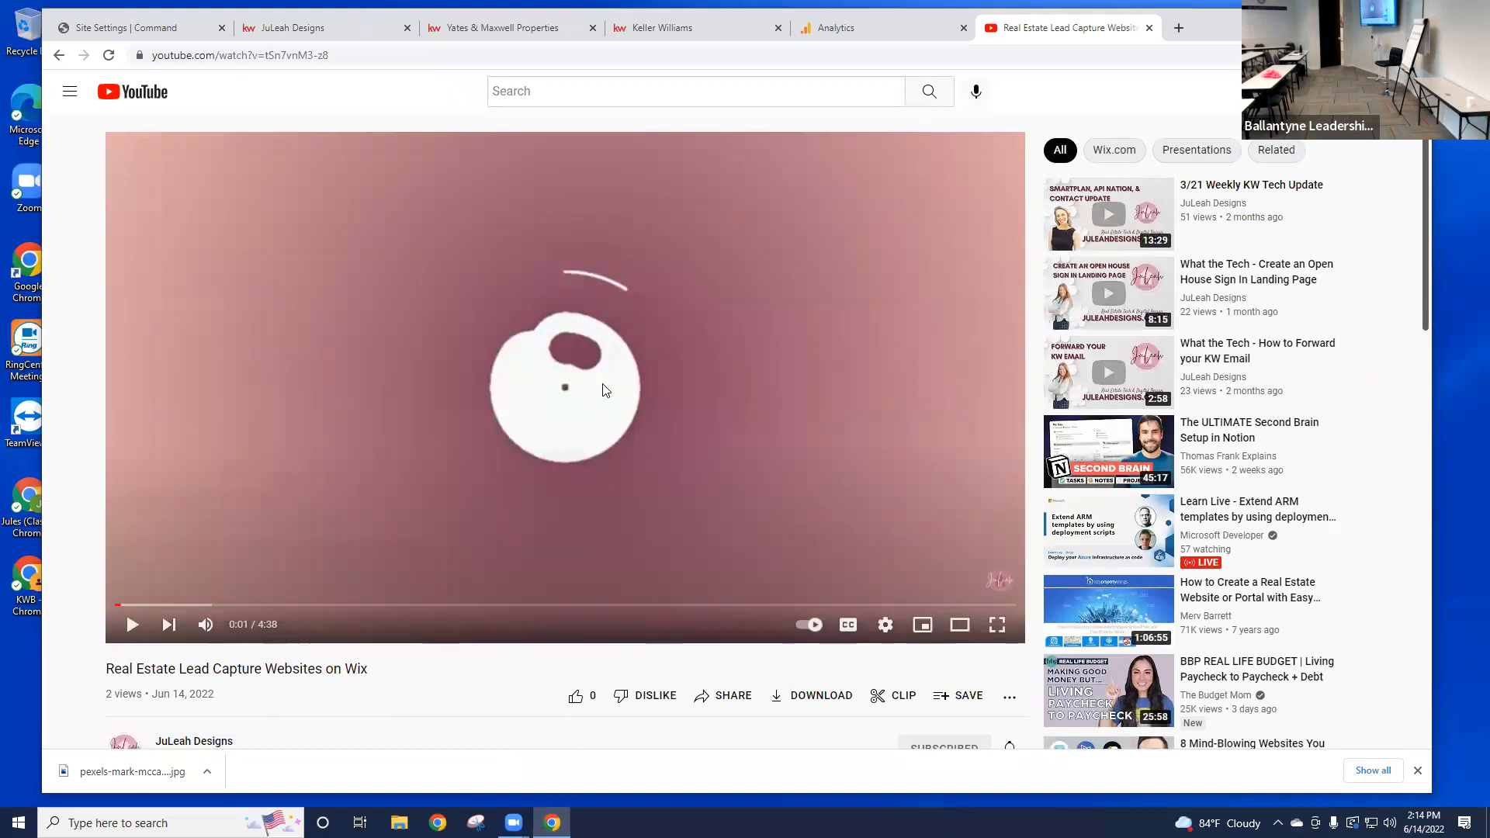
left_click(209, 28)
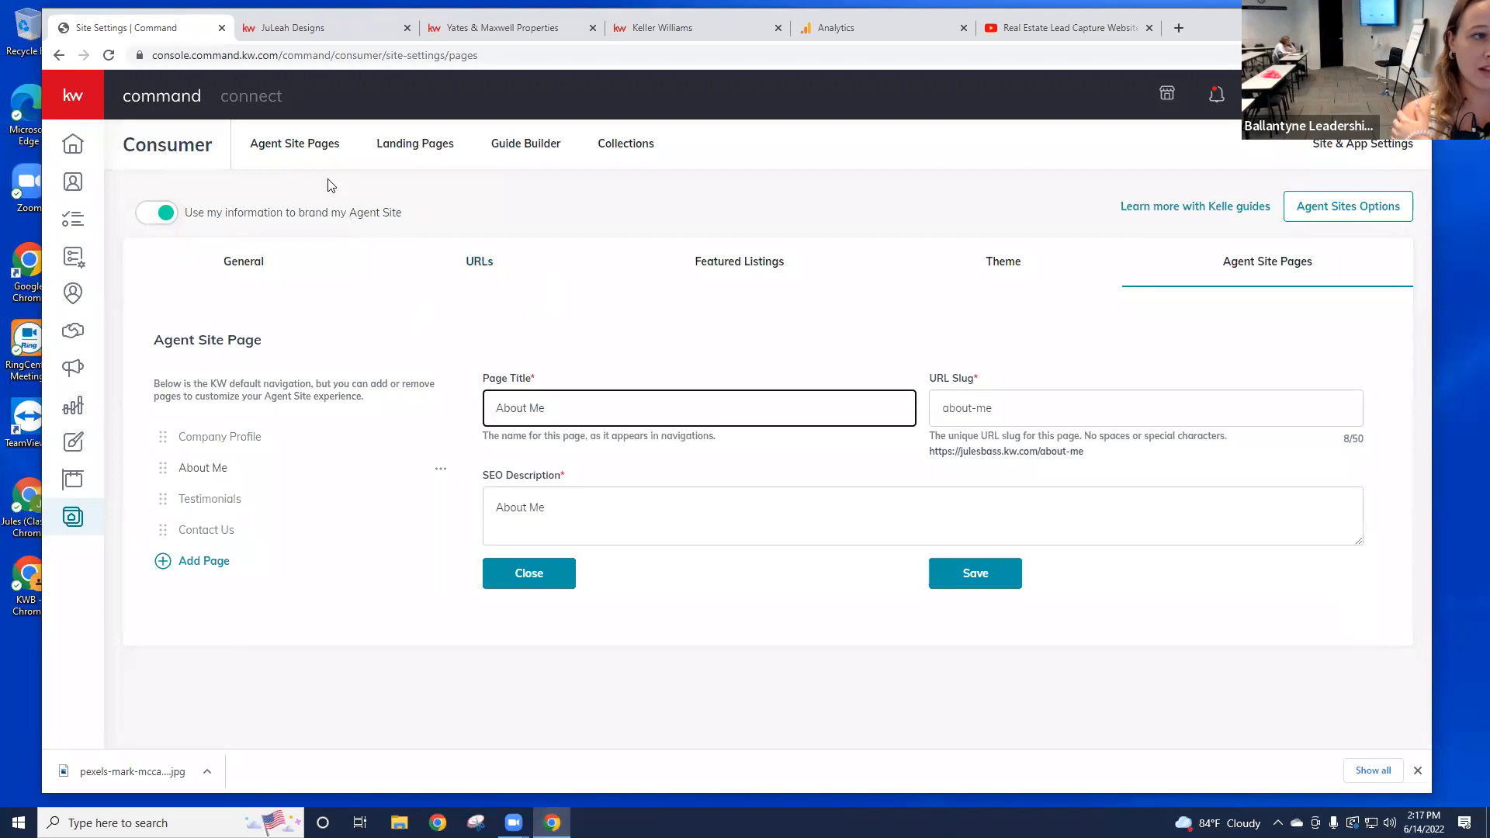
Step: Show the Consumer Agent Site Pages list with Testimonials, 829126-aboutus, 829126-contactus and 829126-aboutme
left_click(297, 151)
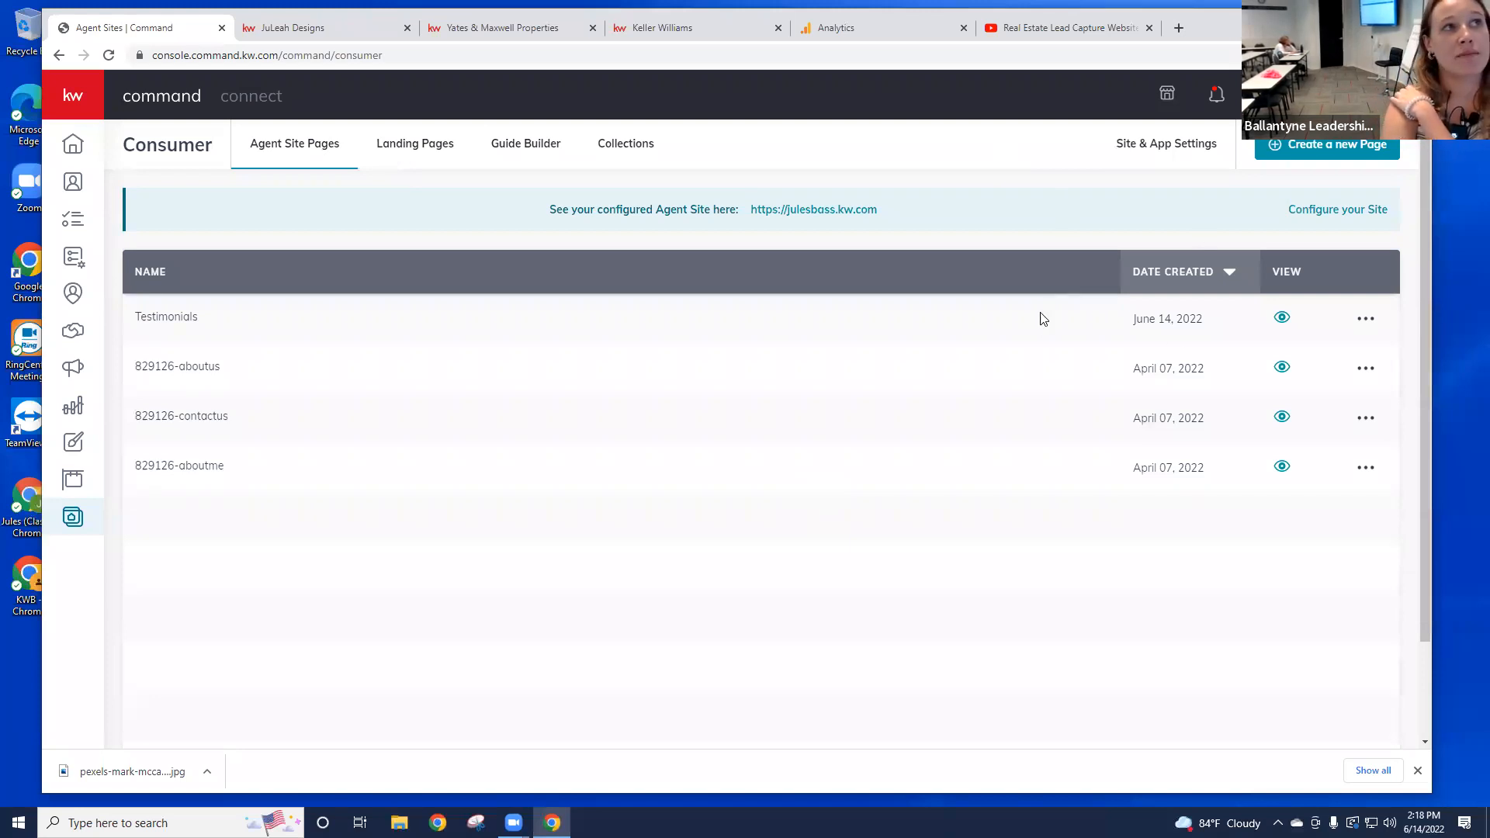
Step: Create a new blank page on My Agent Site and open it in the page editor
left_click(1345, 154)
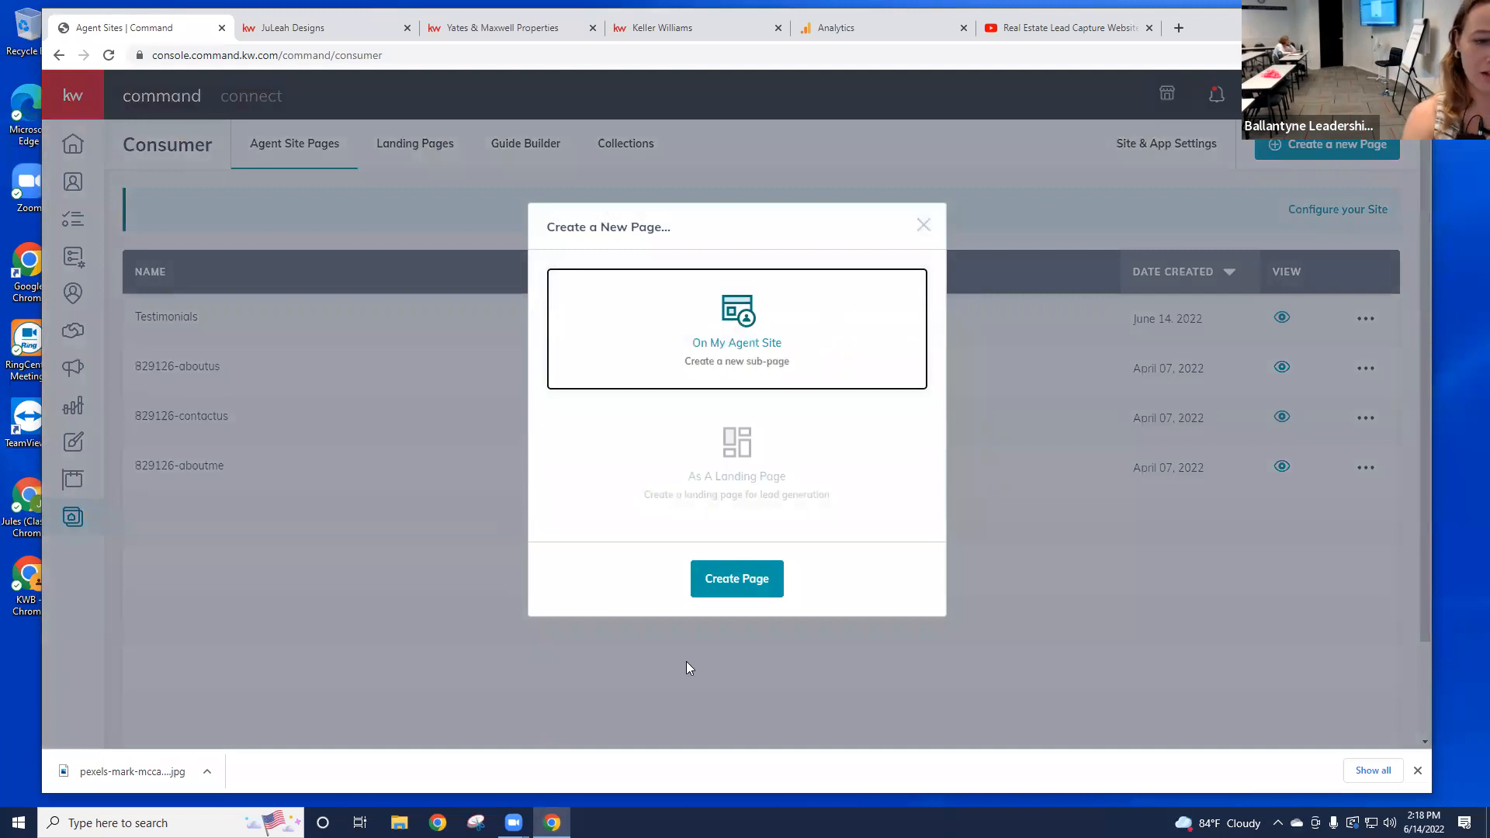
left_click(757, 579)
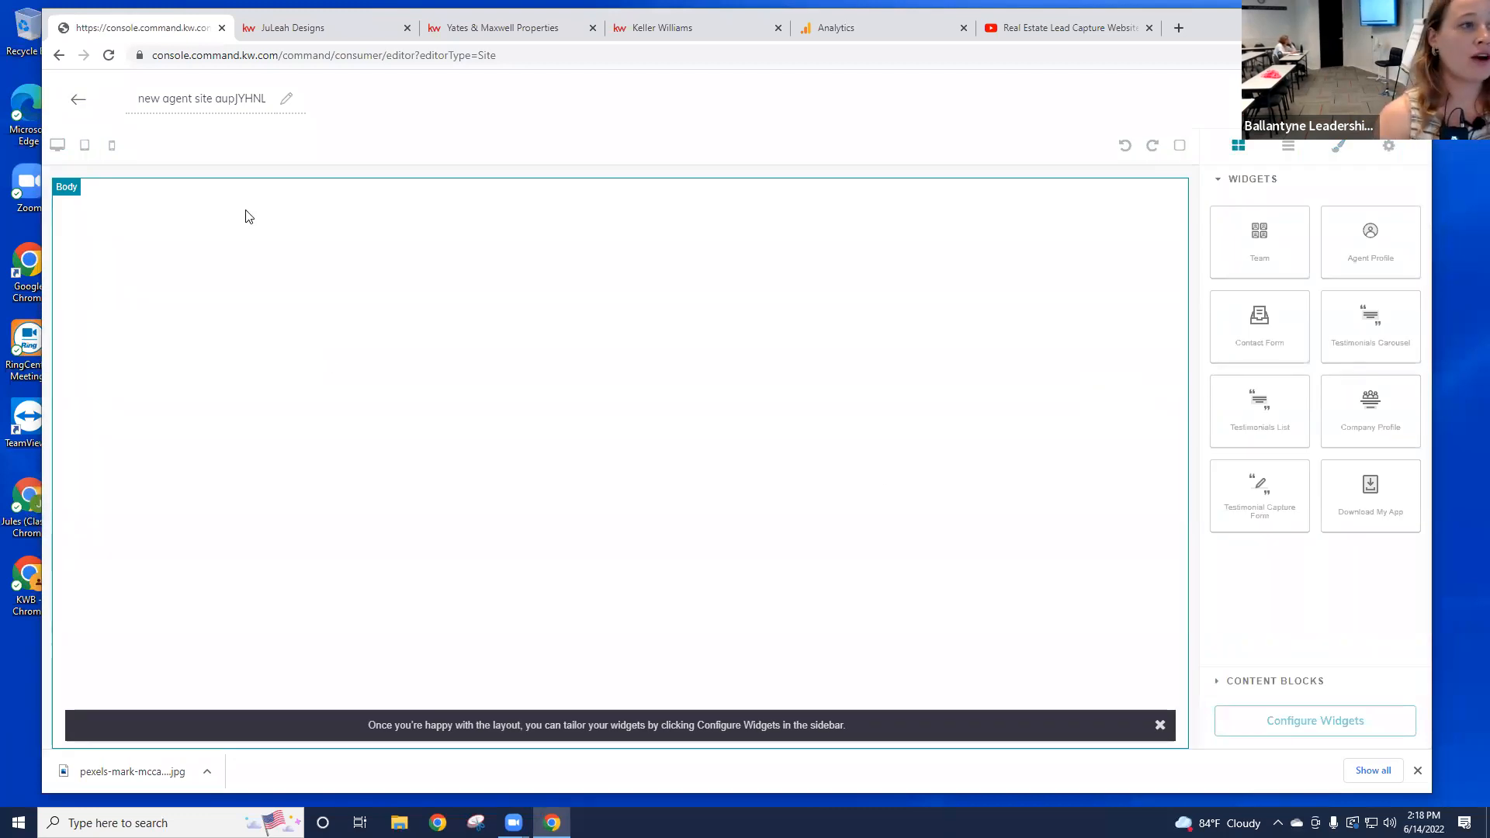
Step: Replace the default page name 'new agent site quvJYHNL' with 'Youtube'
left_click(225, 98)
left_click_drag(264, 98, 140, 105)
key("BackSpace")
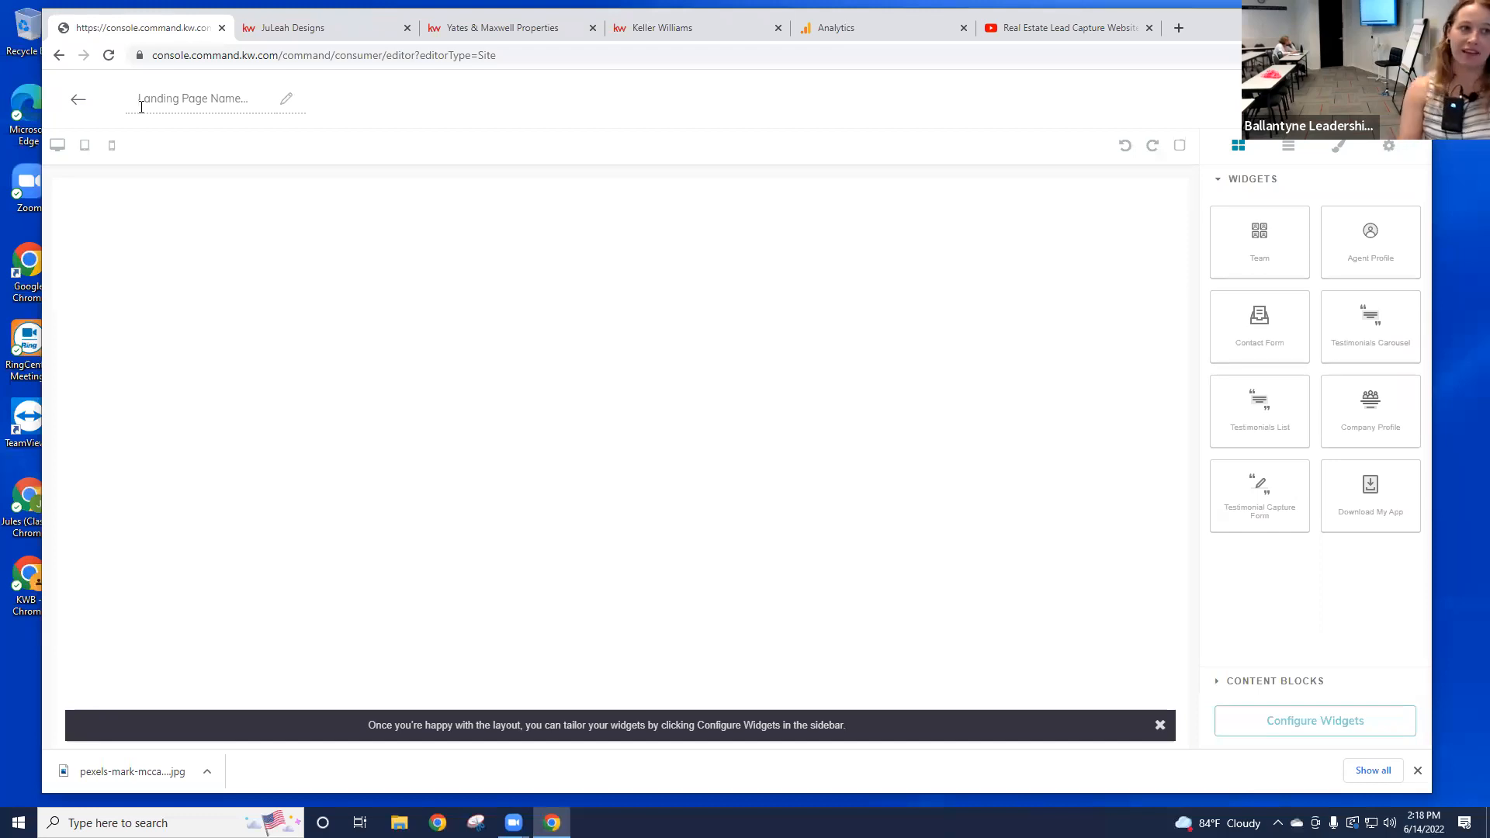
type("Youtub e")
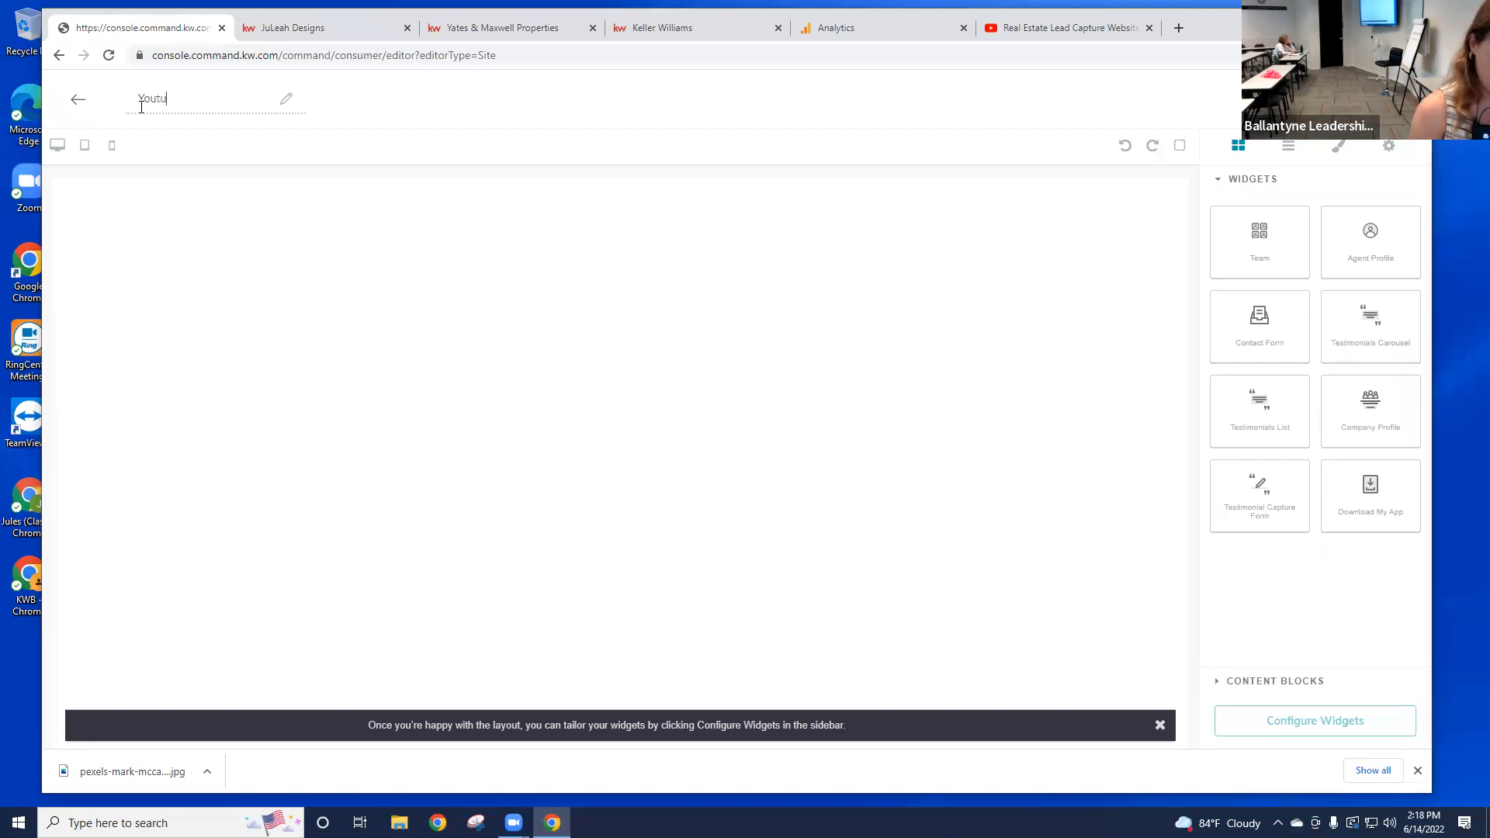
key("BackSpace")
key("BackSpace")
type("e")
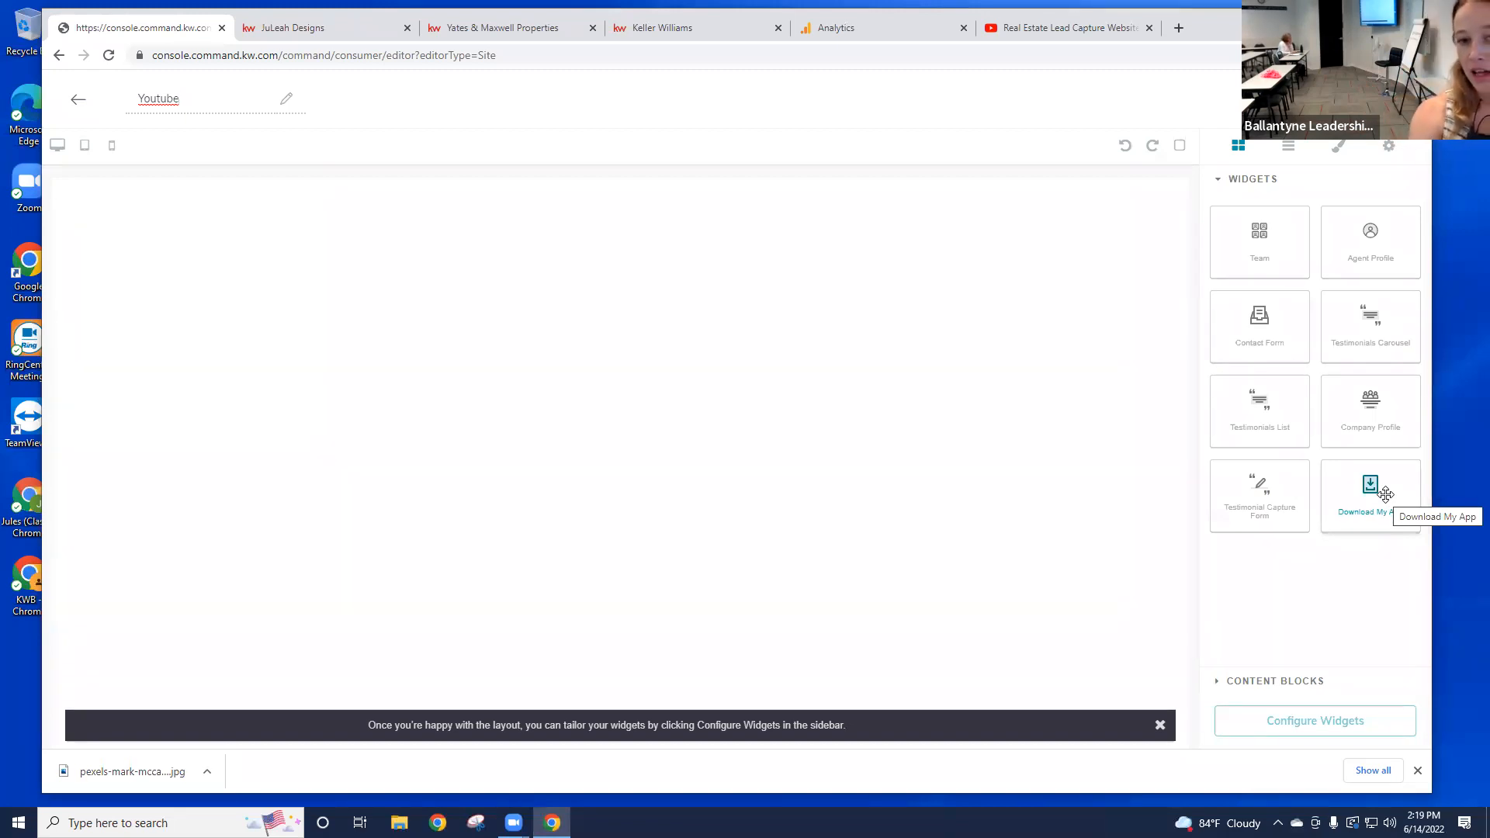
Step: Place the Download My App section on the Youtube page with a Text block above it
left_click_drag(1380, 489, 1044, 458)
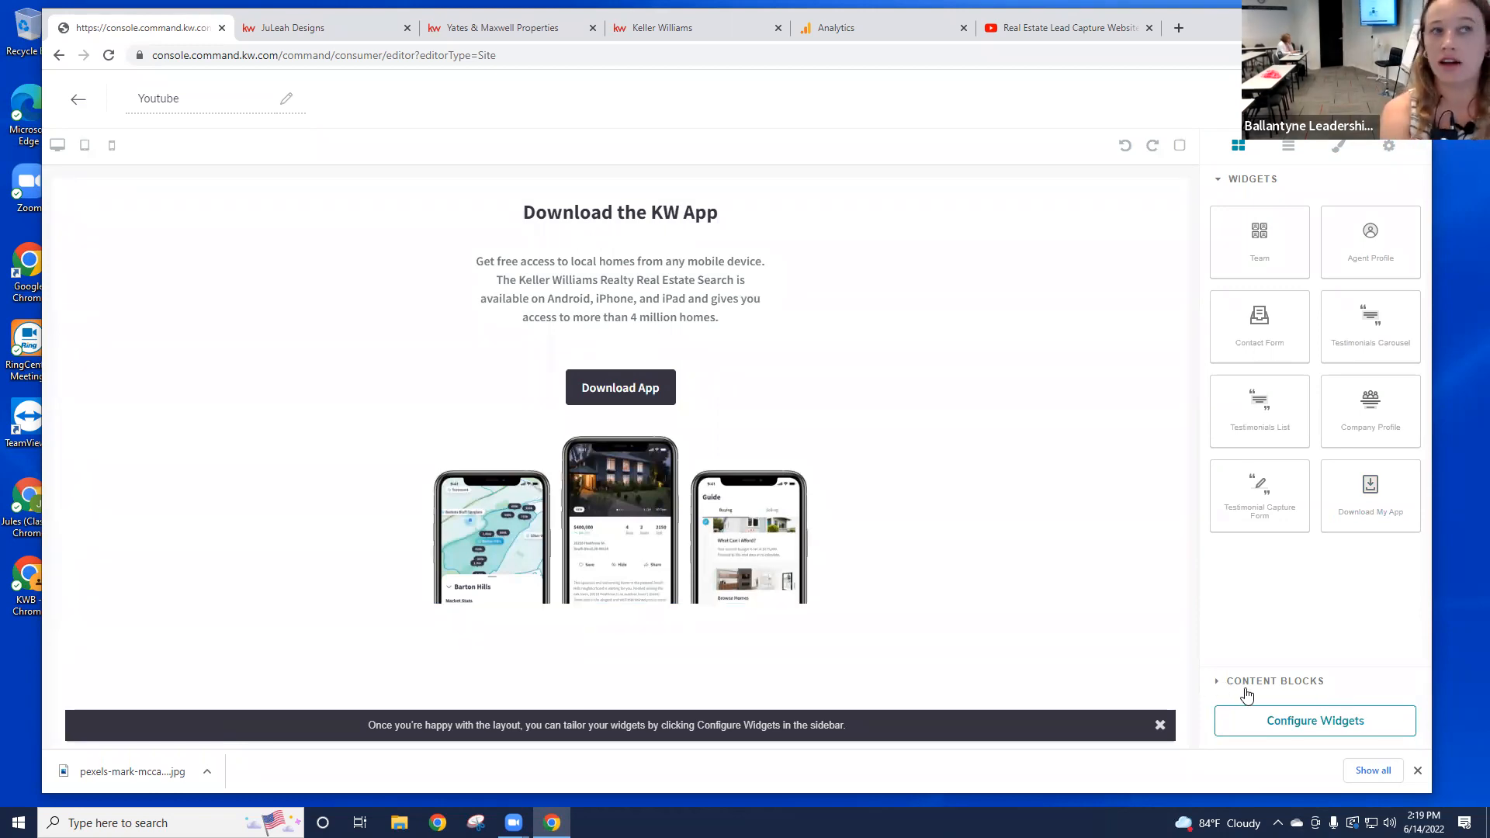
left_click(1291, 685)
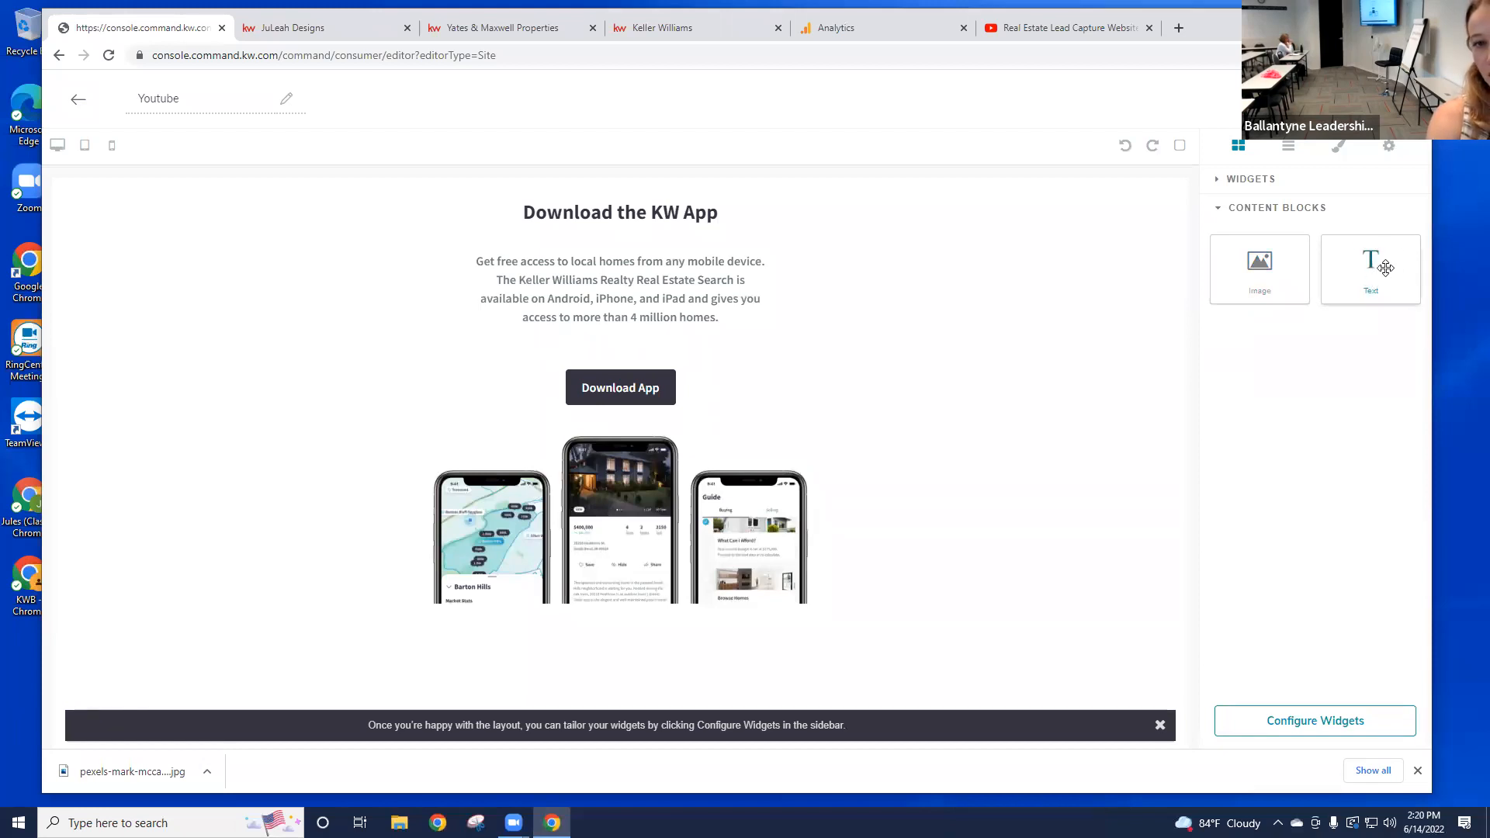
left_click_drag(1385, 268, 1151, 193)
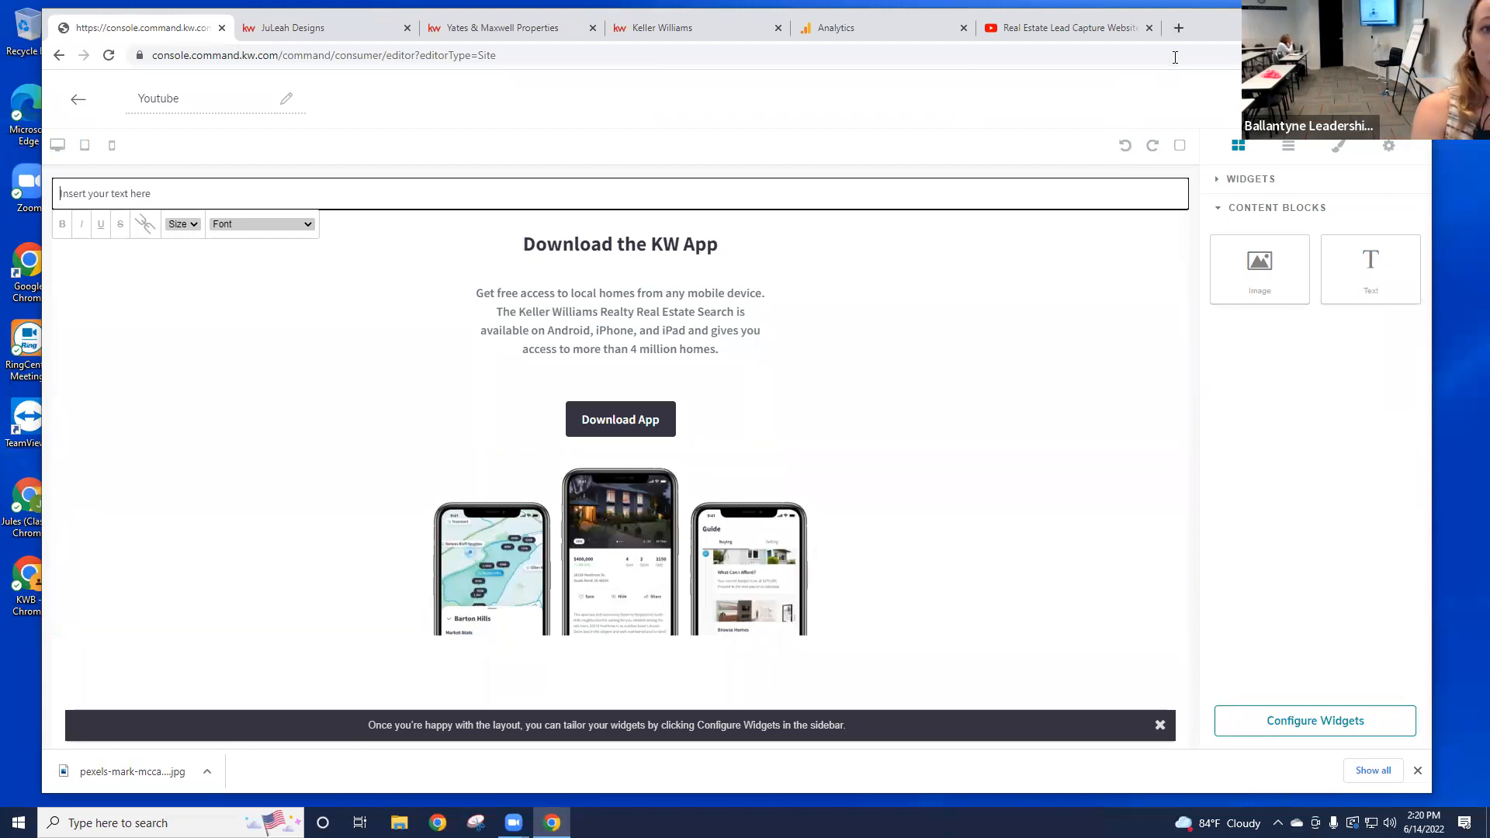
Step: Switch to the Google Analytics Tracking Code page showing the Tracking ID and Global Site Tag
left_click(908, 29)
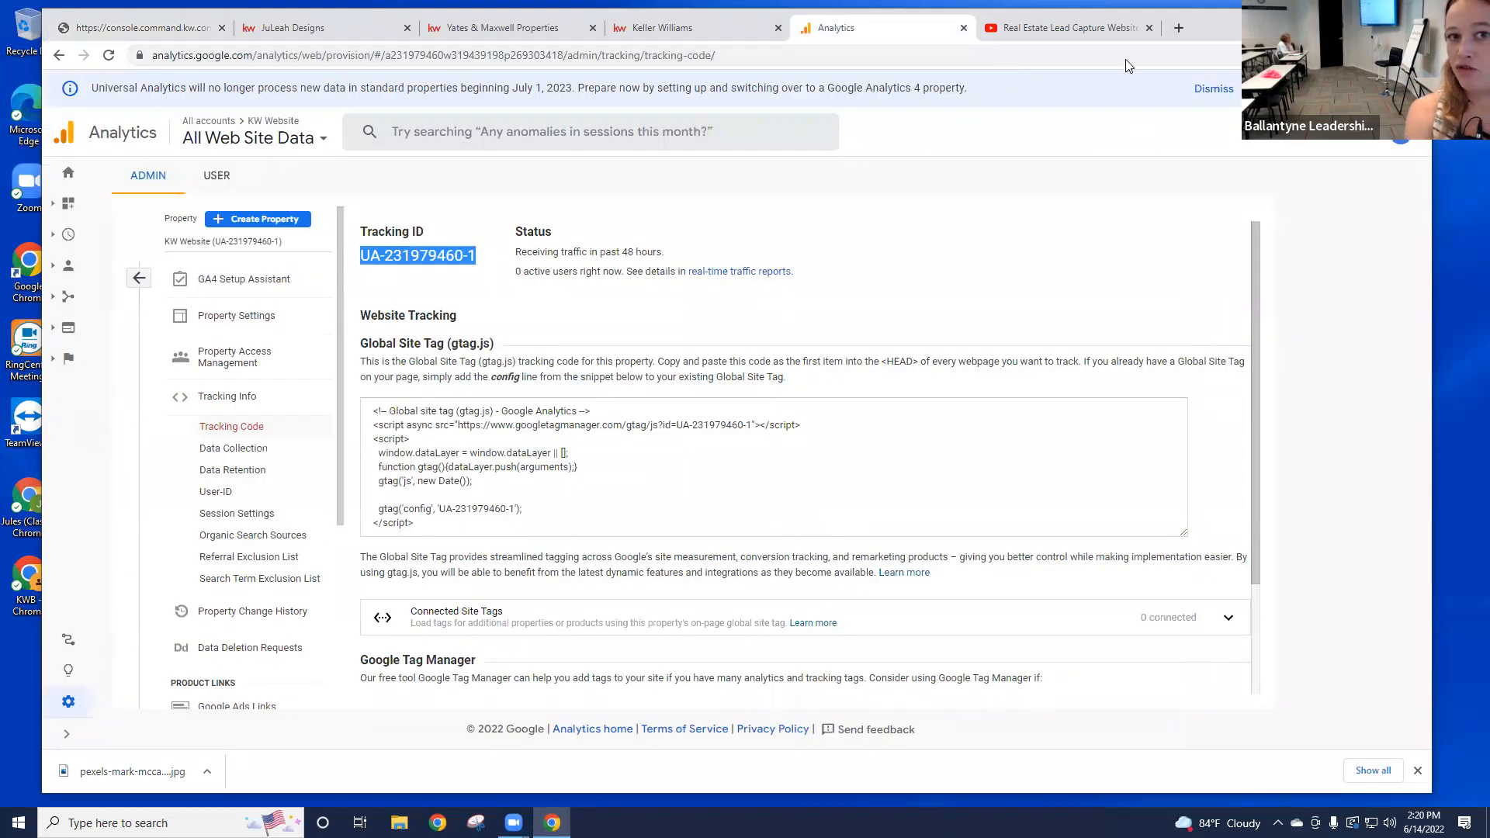
Step: Search 'google drive', sign in with the account and open My Drive, then return to KW Command
left_click(780, 55)
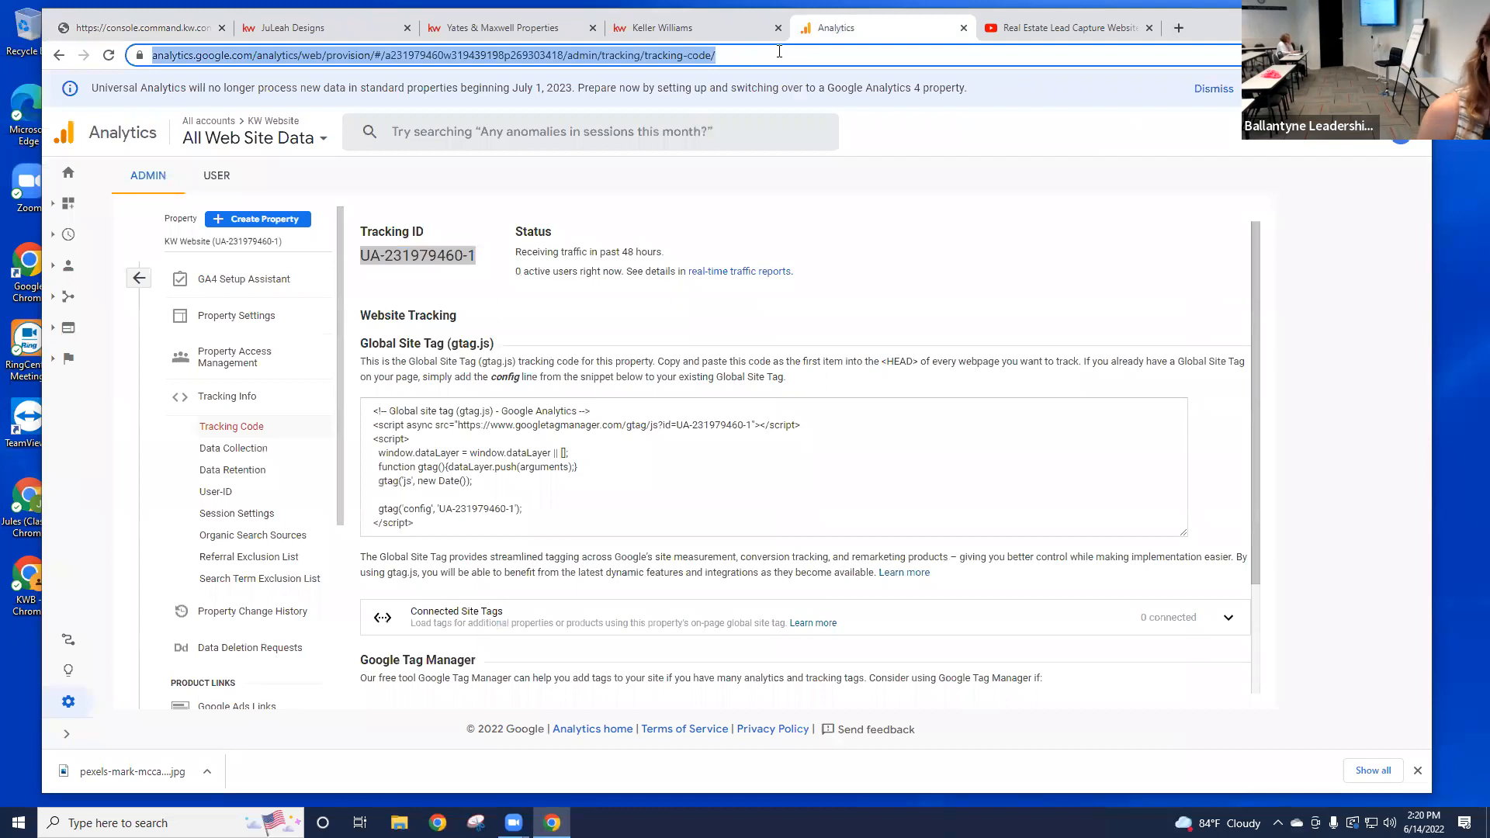
type("google ")
type("driv")
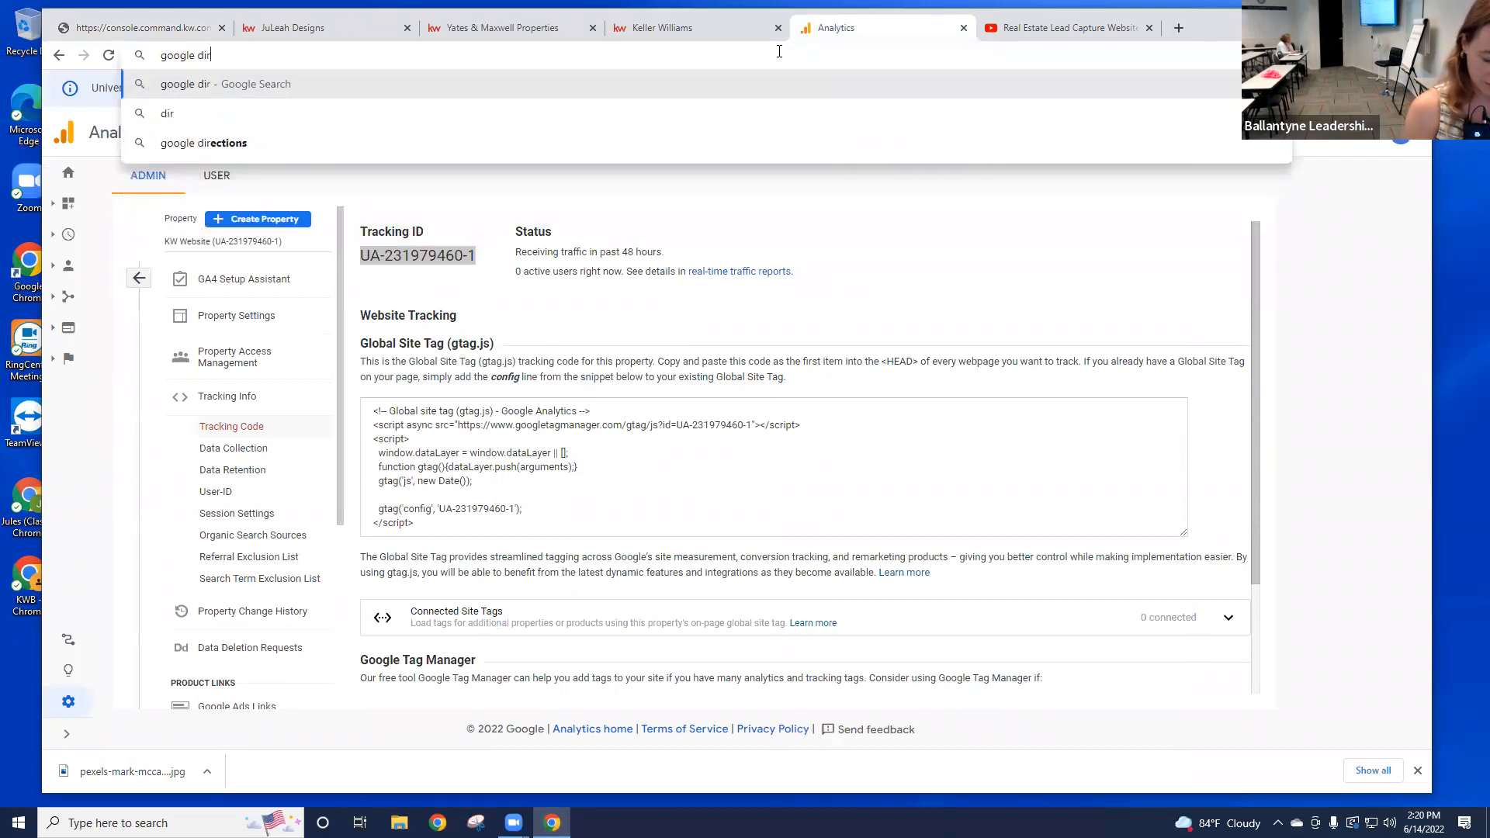
type("e")
key("Return")
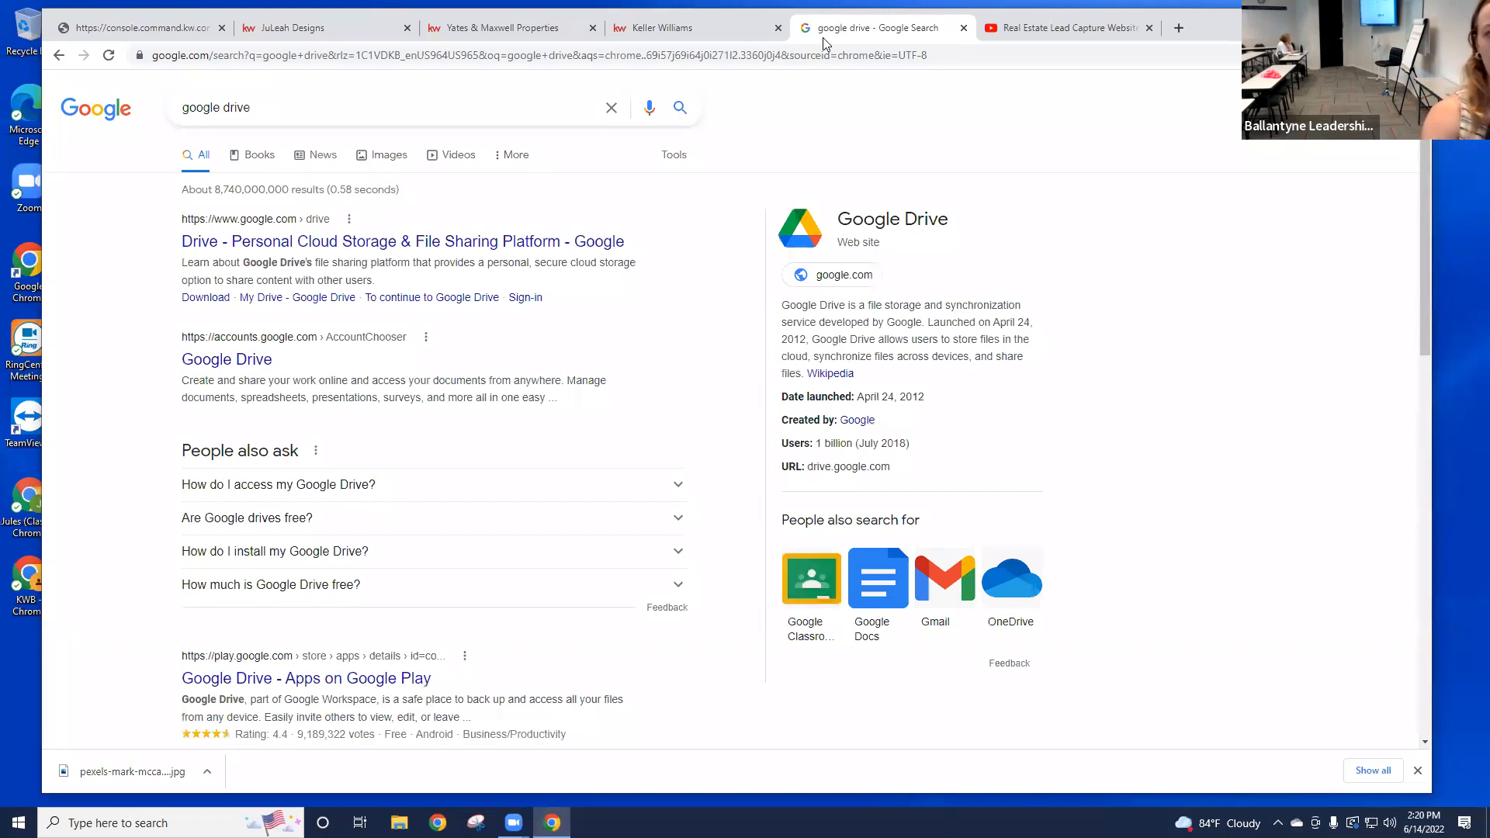
left_click(248, 363)
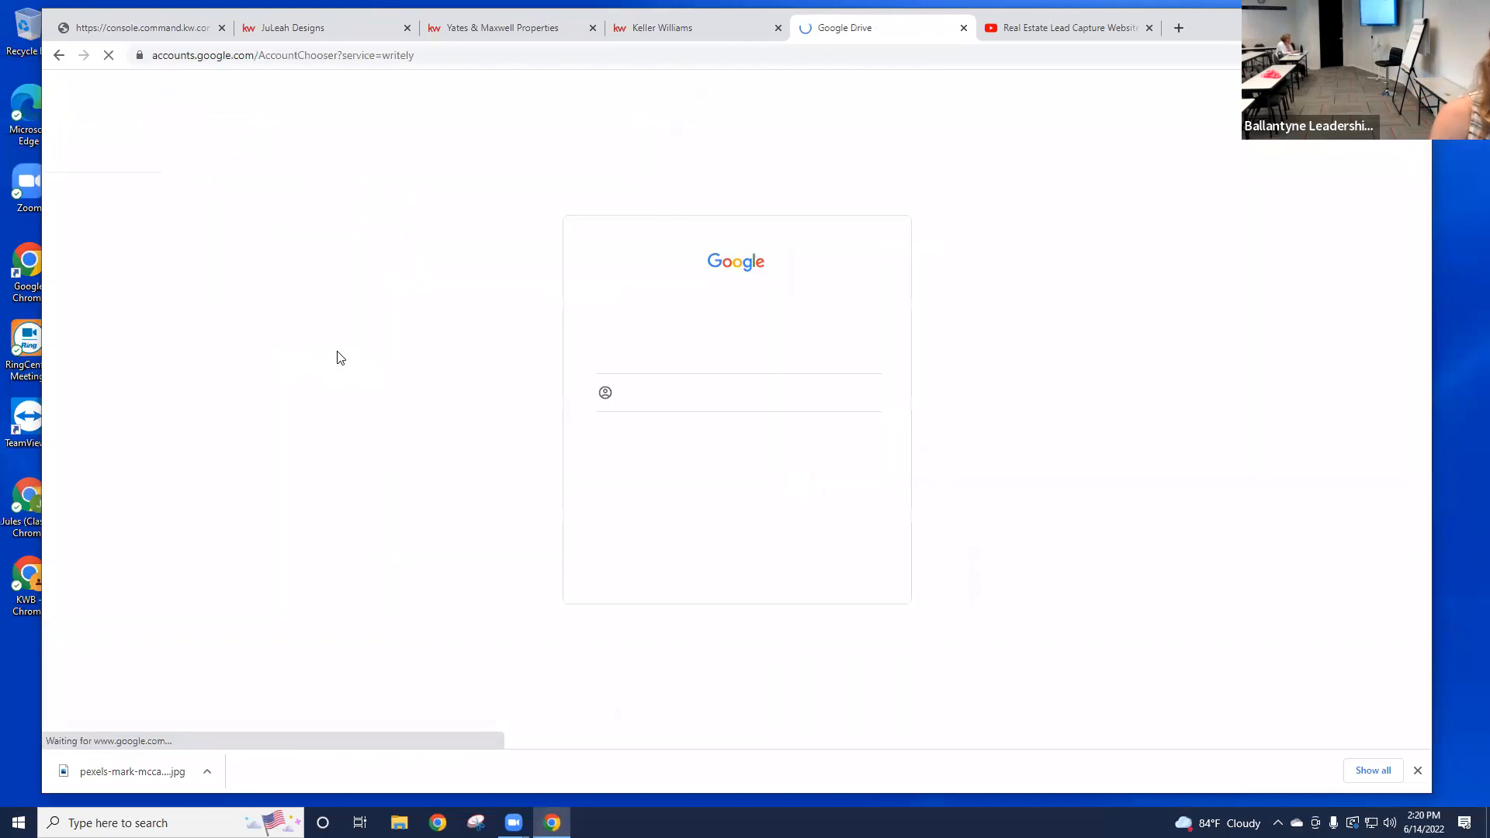
left_click(662, 349)
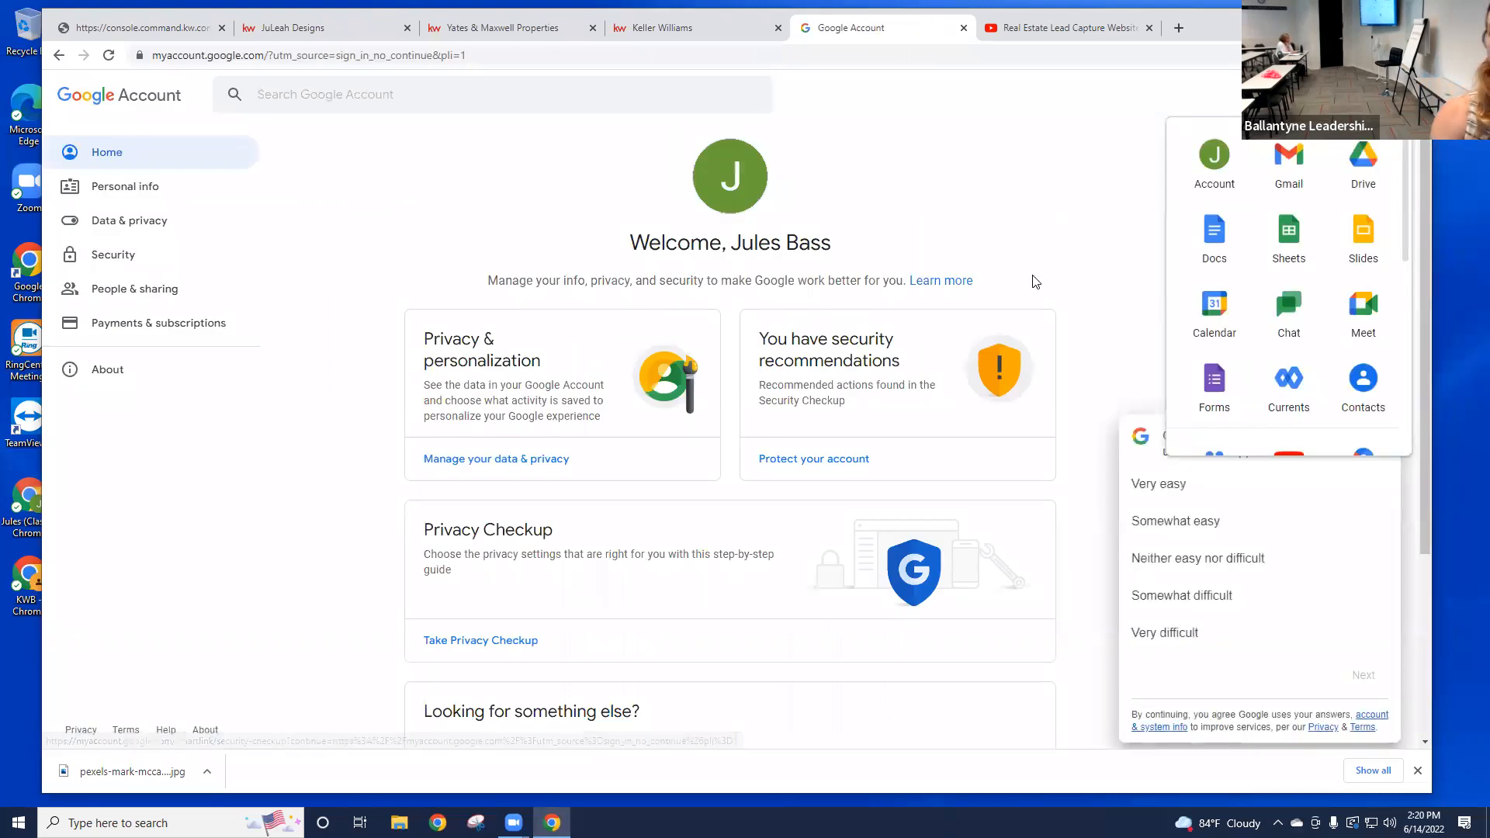
left_click(1368, 167)
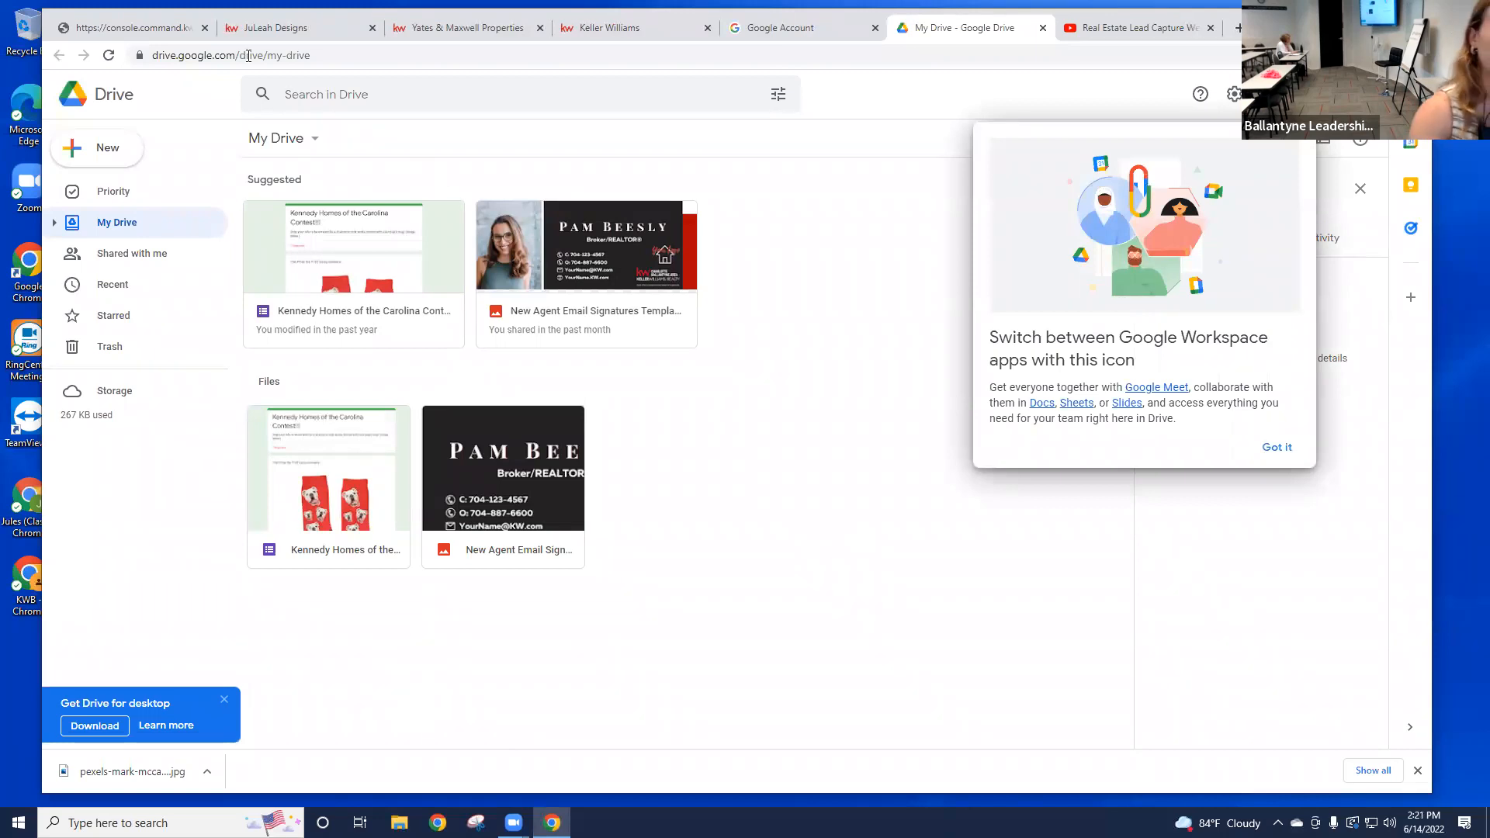
left_click(156, 28)
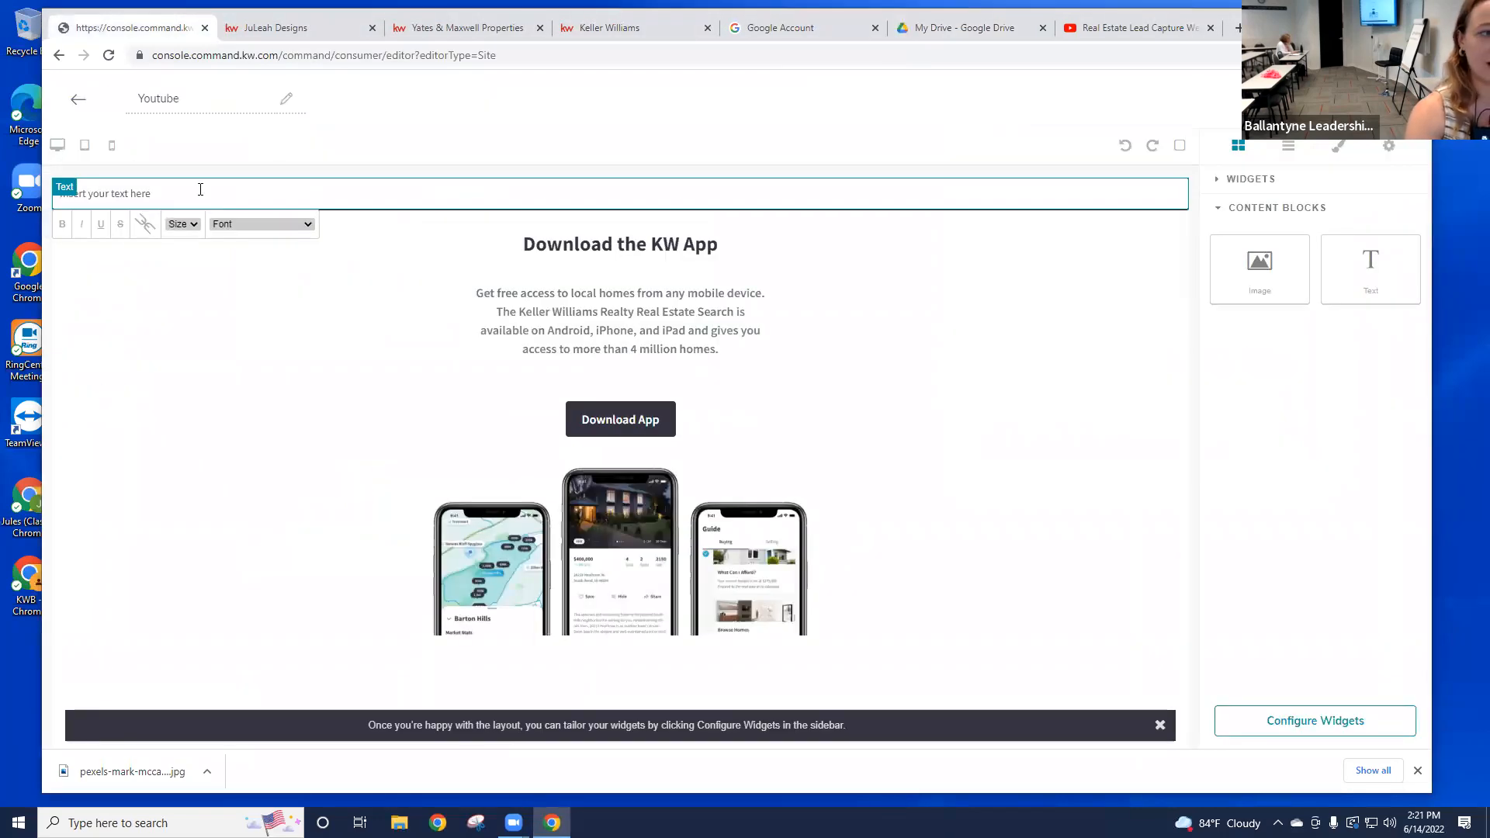
Step: Select the new text block on the Youtube page, then switch over to the My Drive tab
left_click(200, 190)
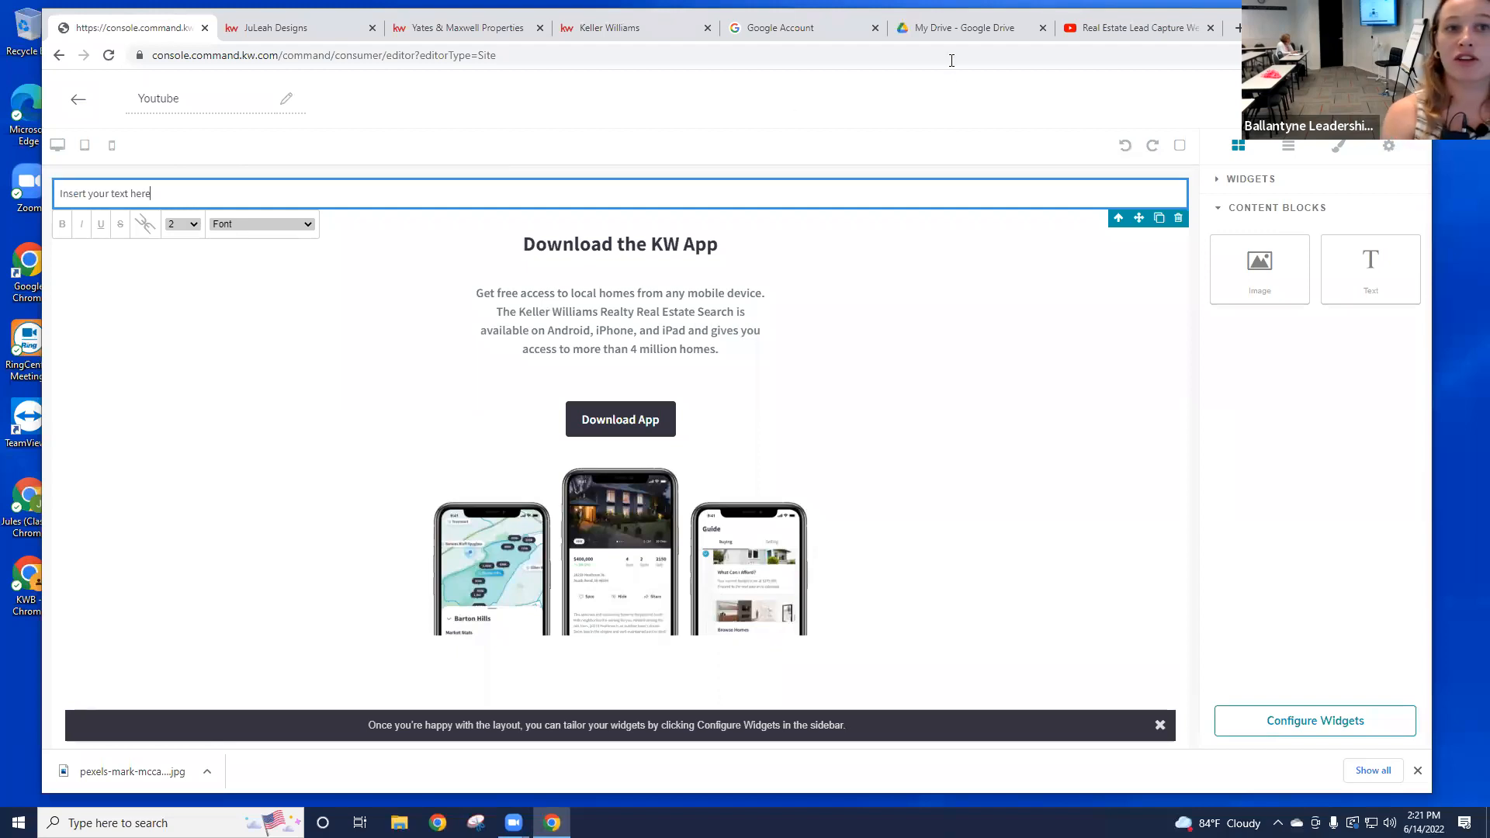
left_click(954, 30)
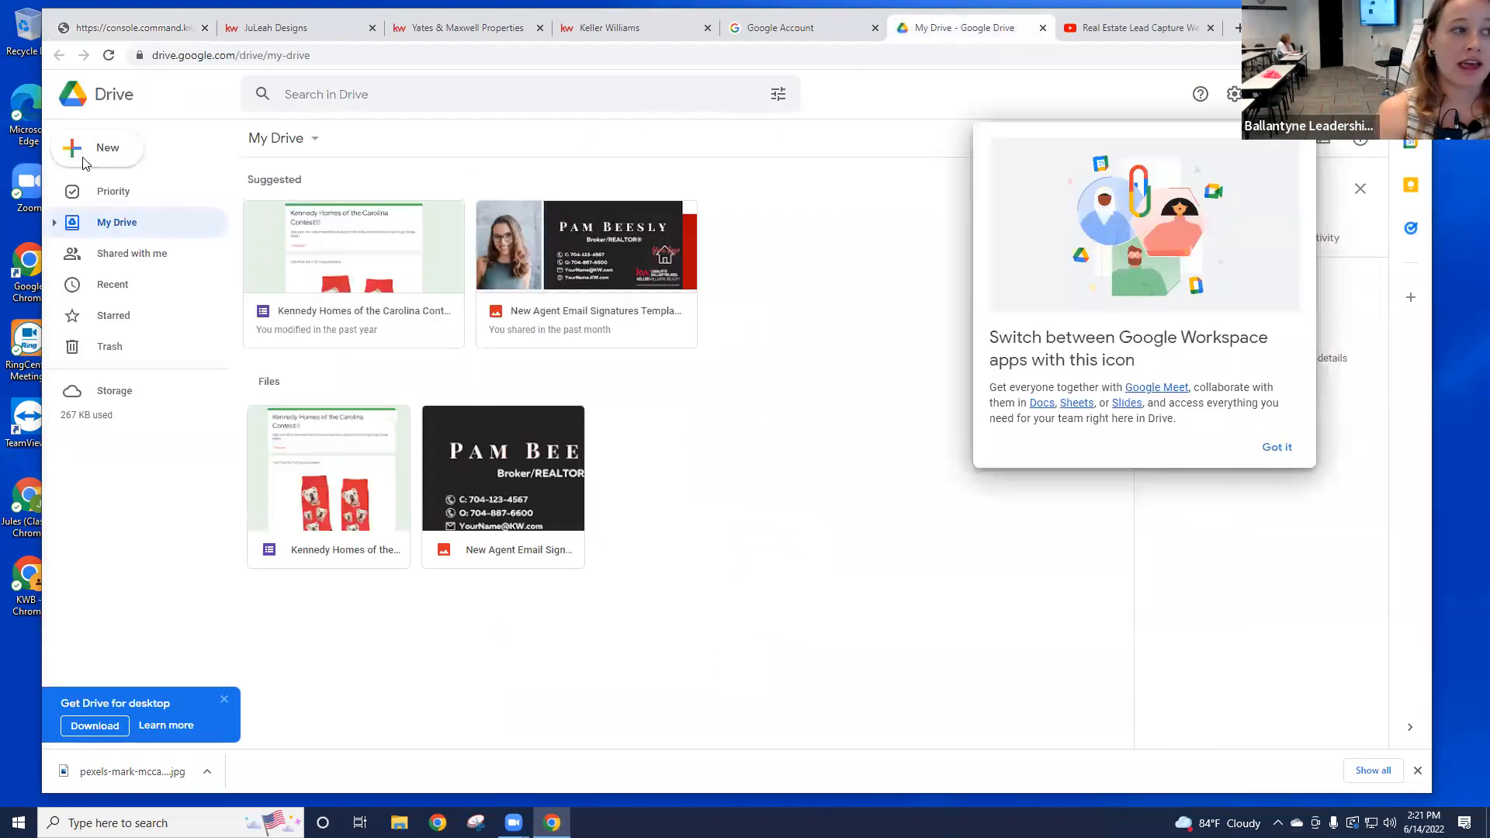
Step: Create a blank Google Docs document from Drive's New menu
left_click(123, 161)
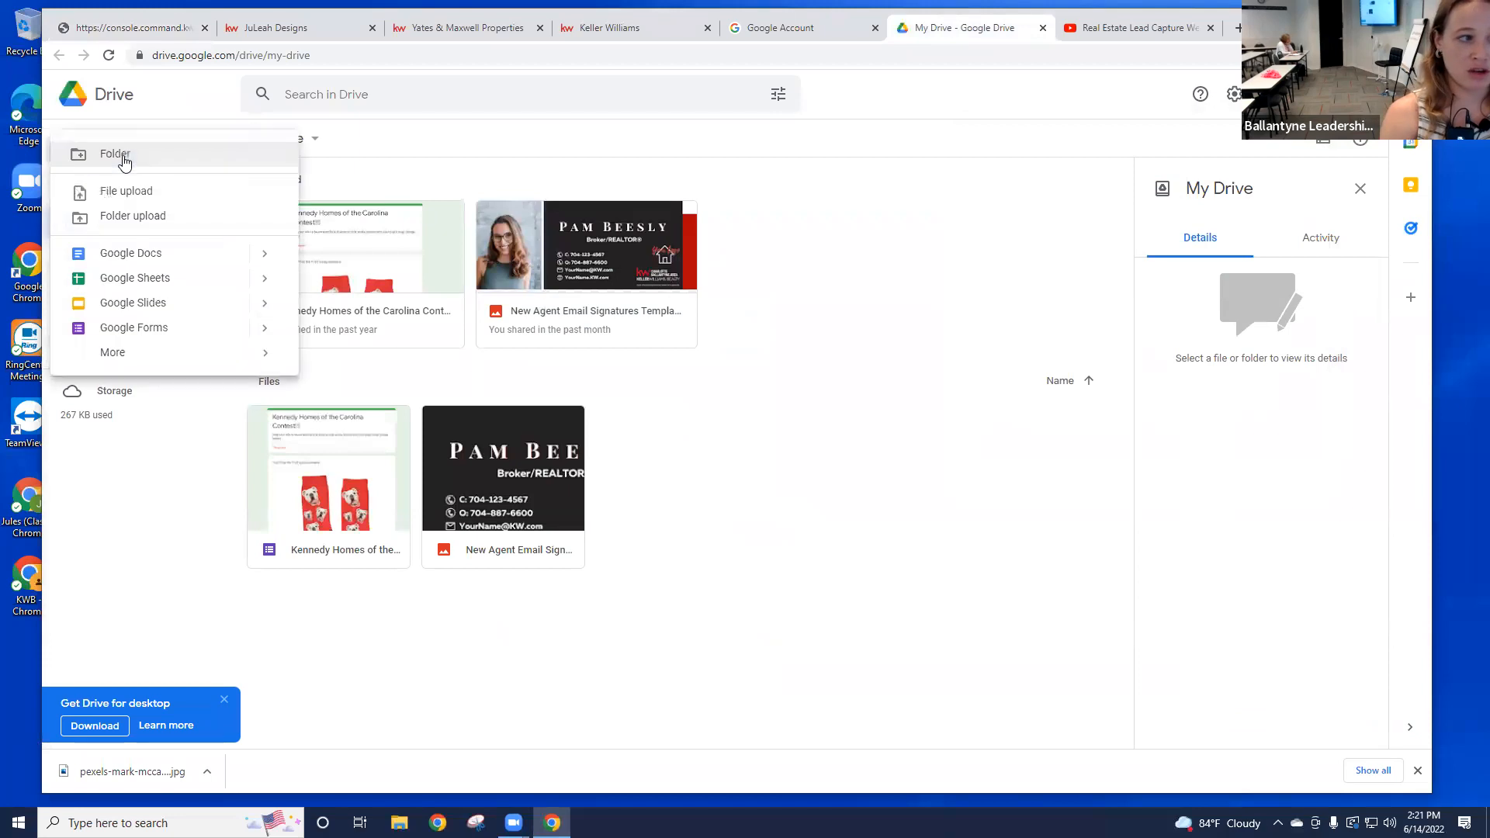
left_click(189, 260)
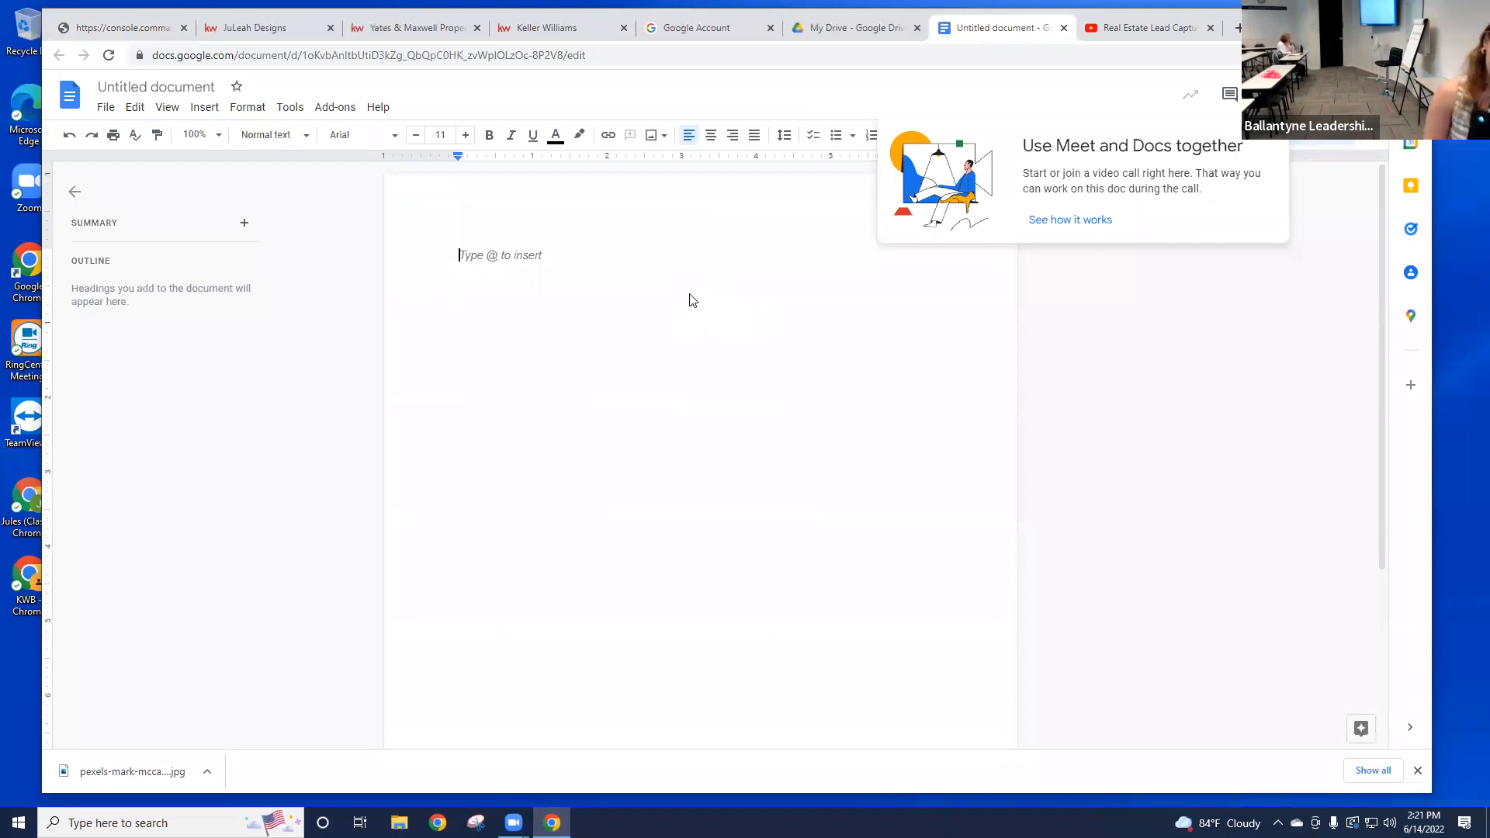
Step: Type a centred, bold 19 pt 'Featured Listing' heading with an empty line beneath it
left_click(713, 137)
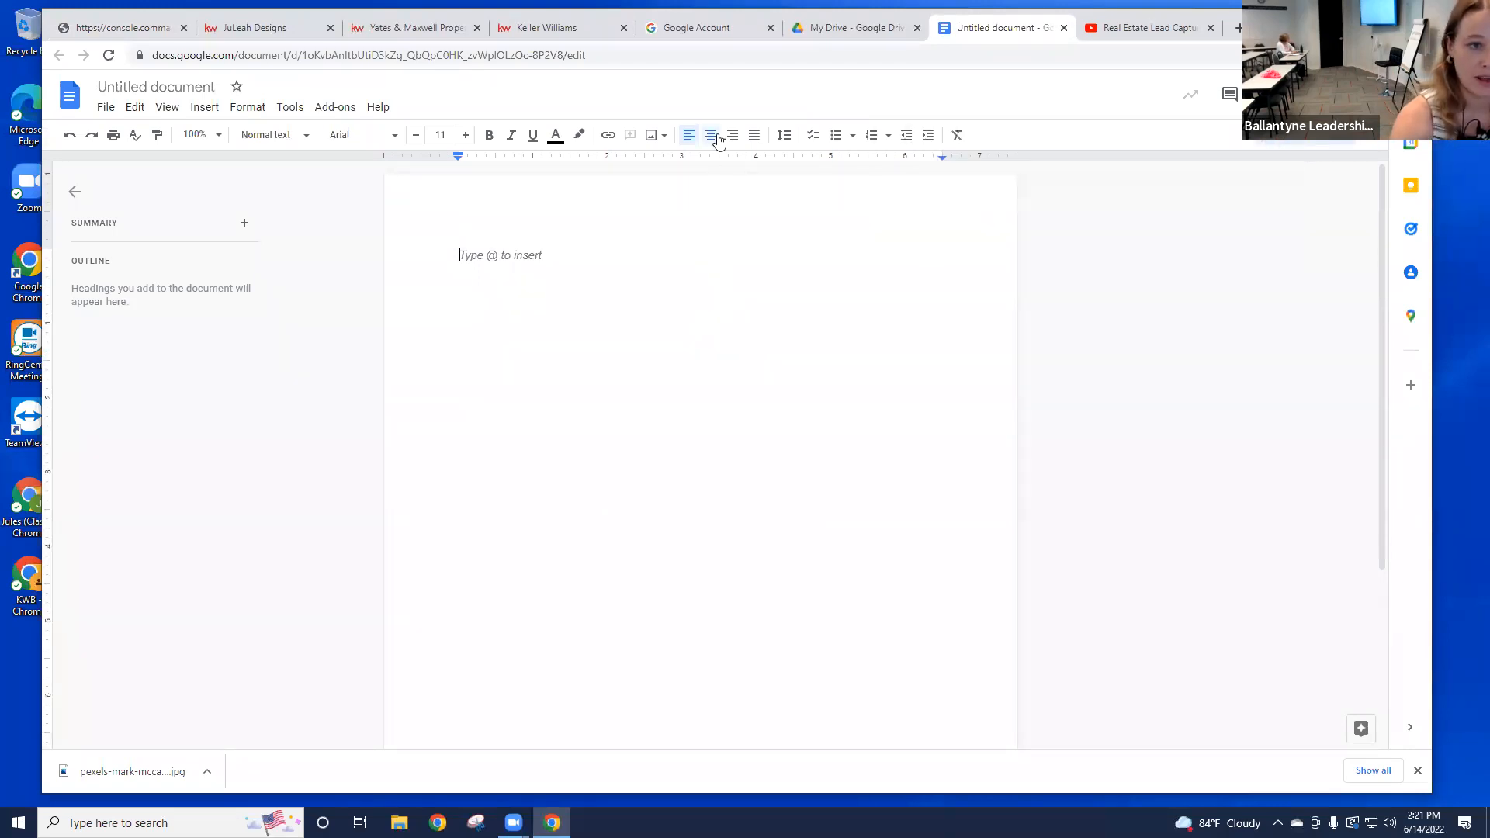
type("Featured ")
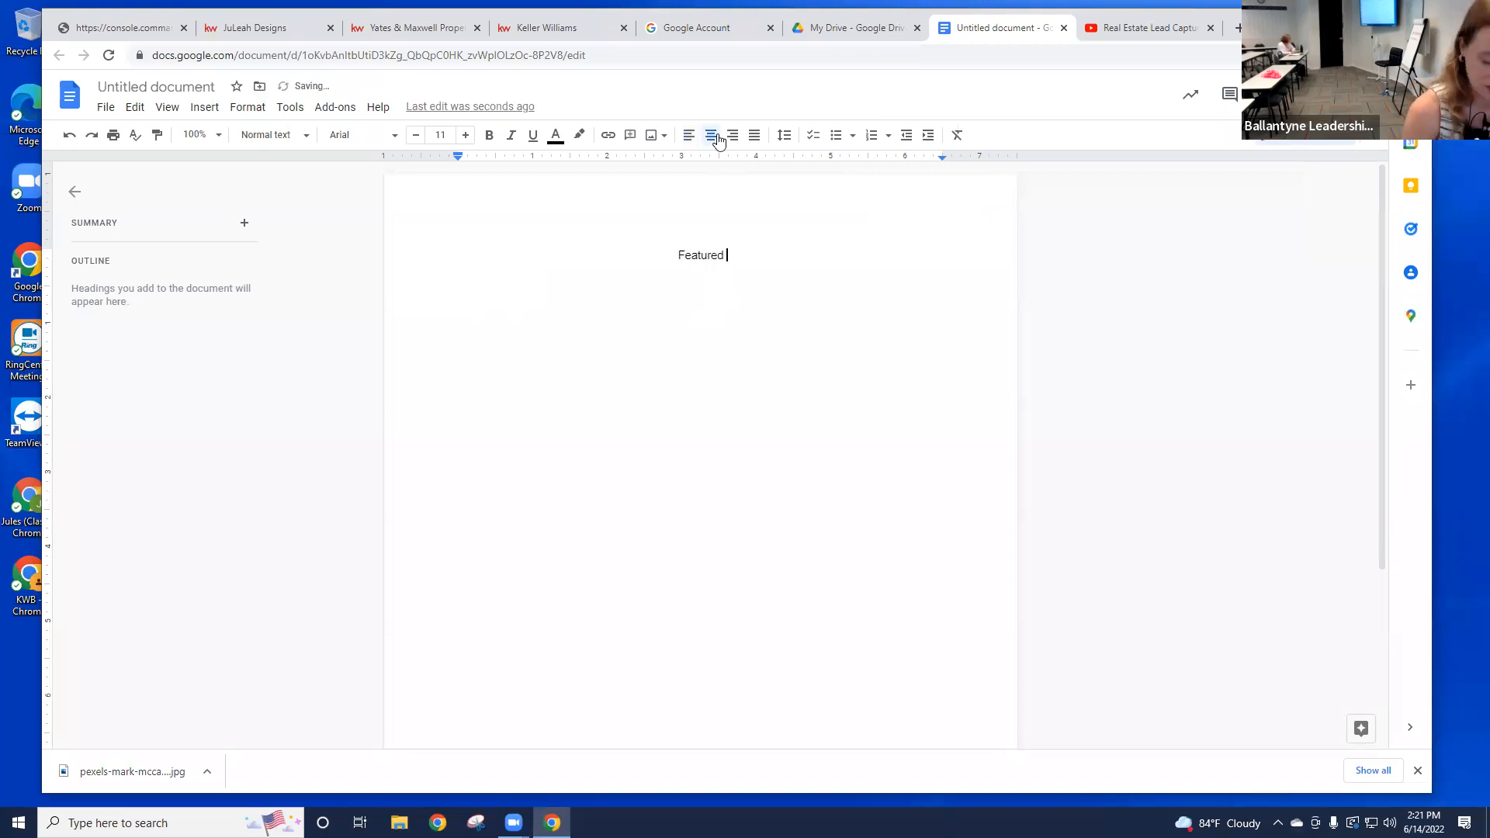
type("Listing")
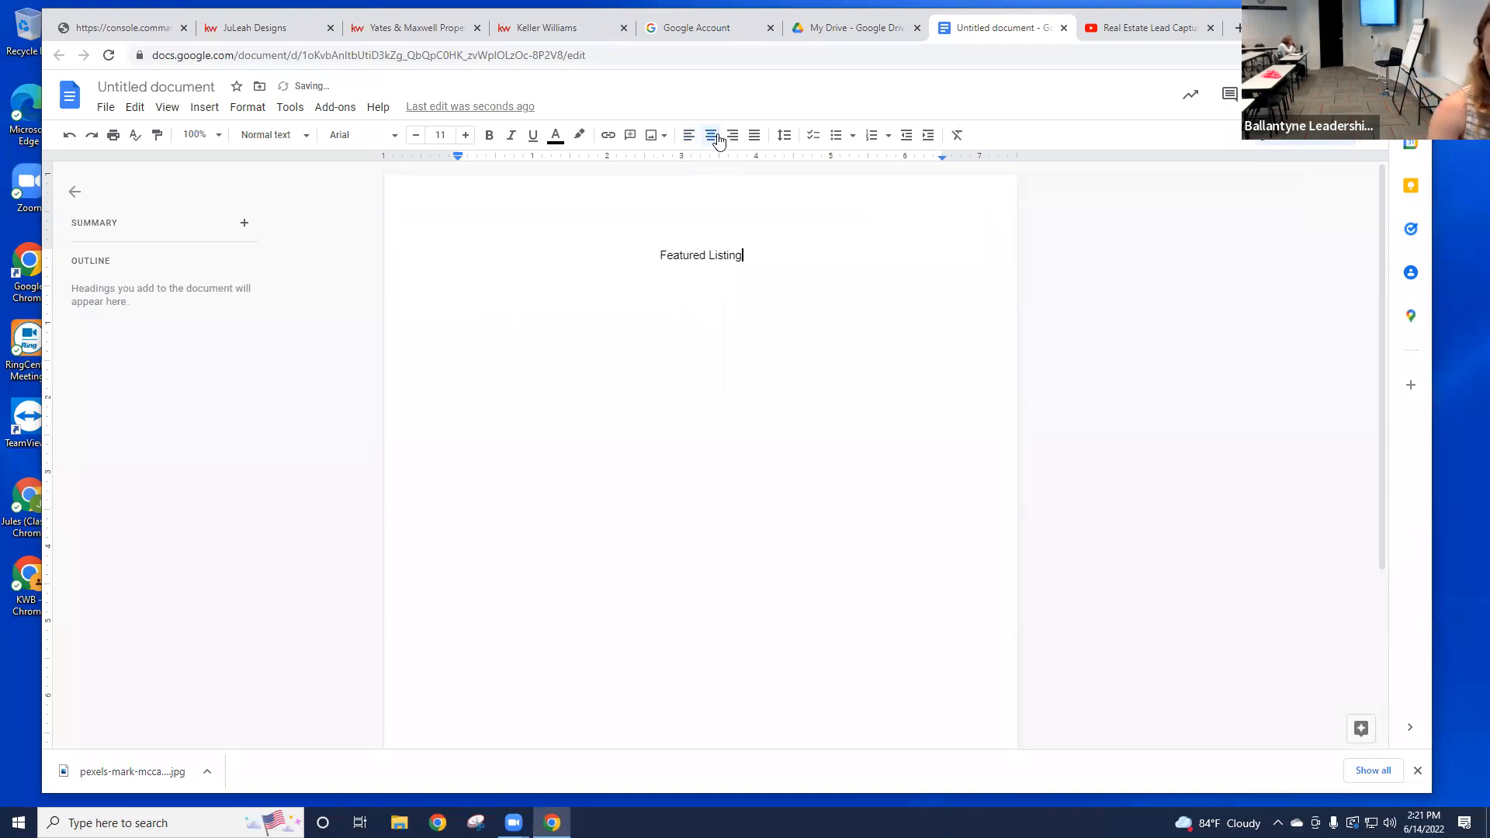
left_click_drag(745, 256, 657, 283)
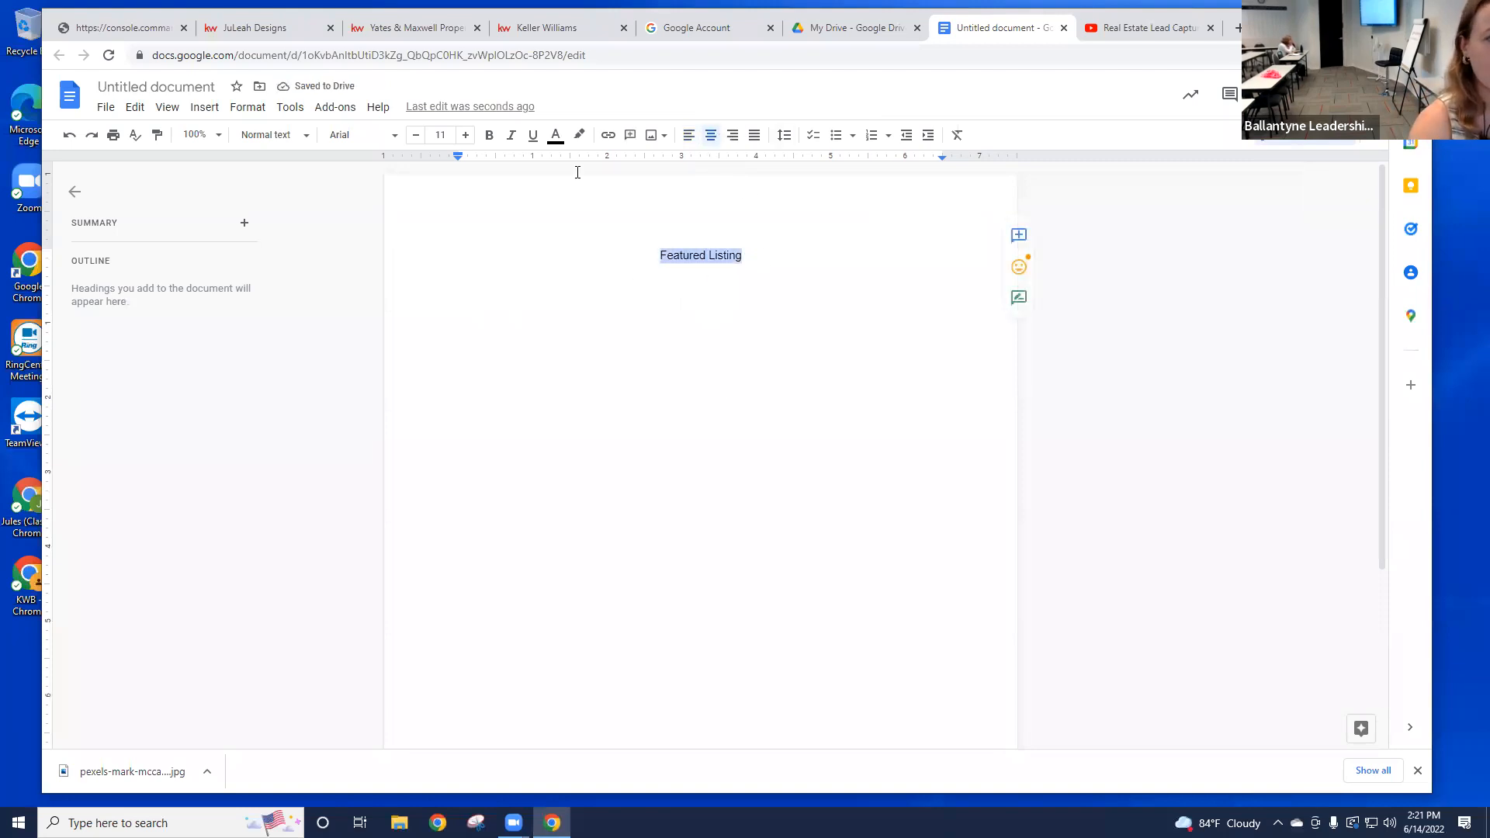
left_click(497, 138)
double_click(466, 135)
left_click(466, 135)
double_click(466, 135)
left_click(466, 135)
double_click(466, 135)
left_click(795, 243)
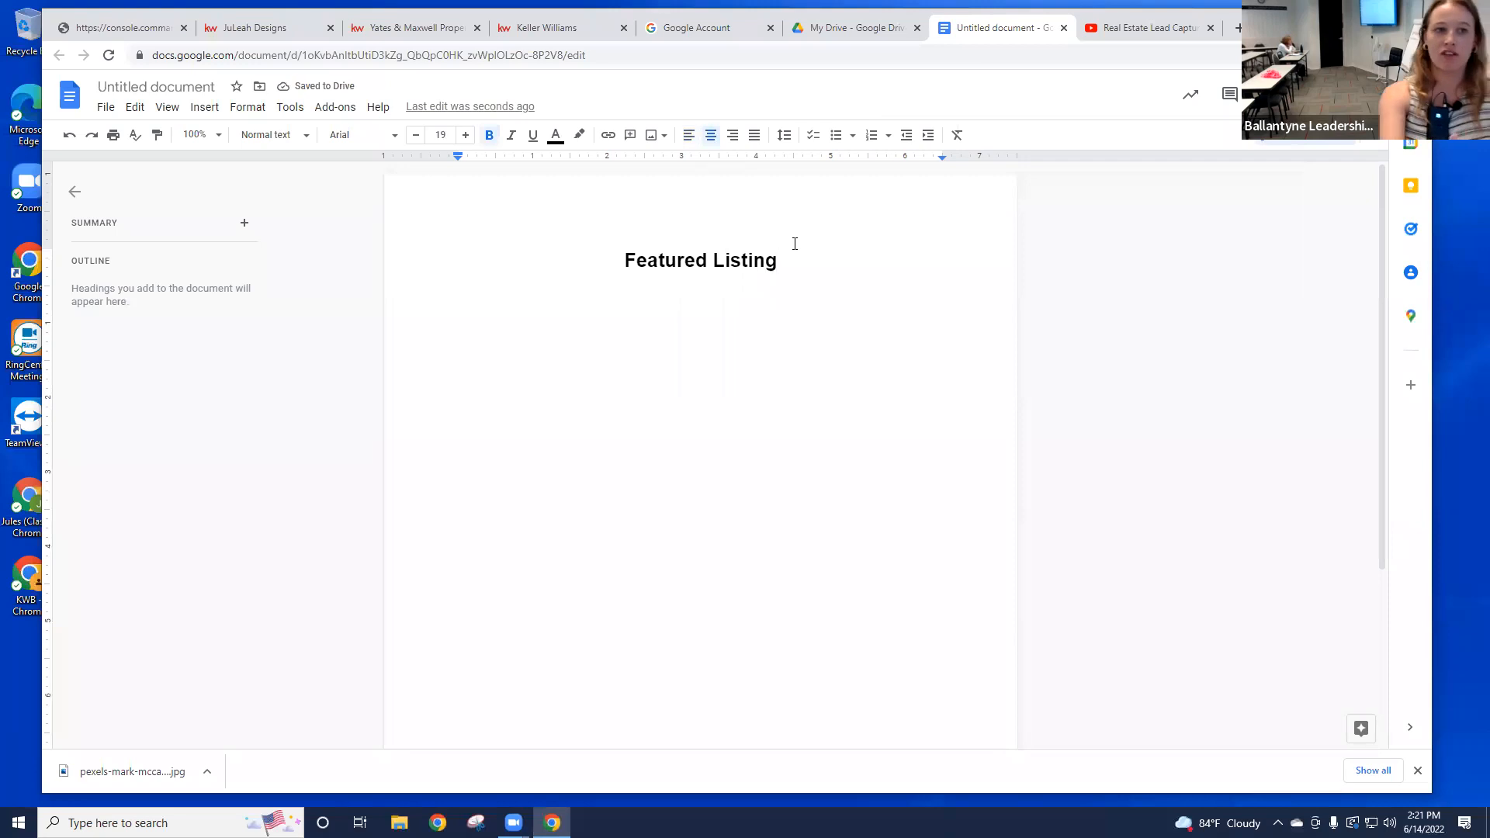
key("Return")
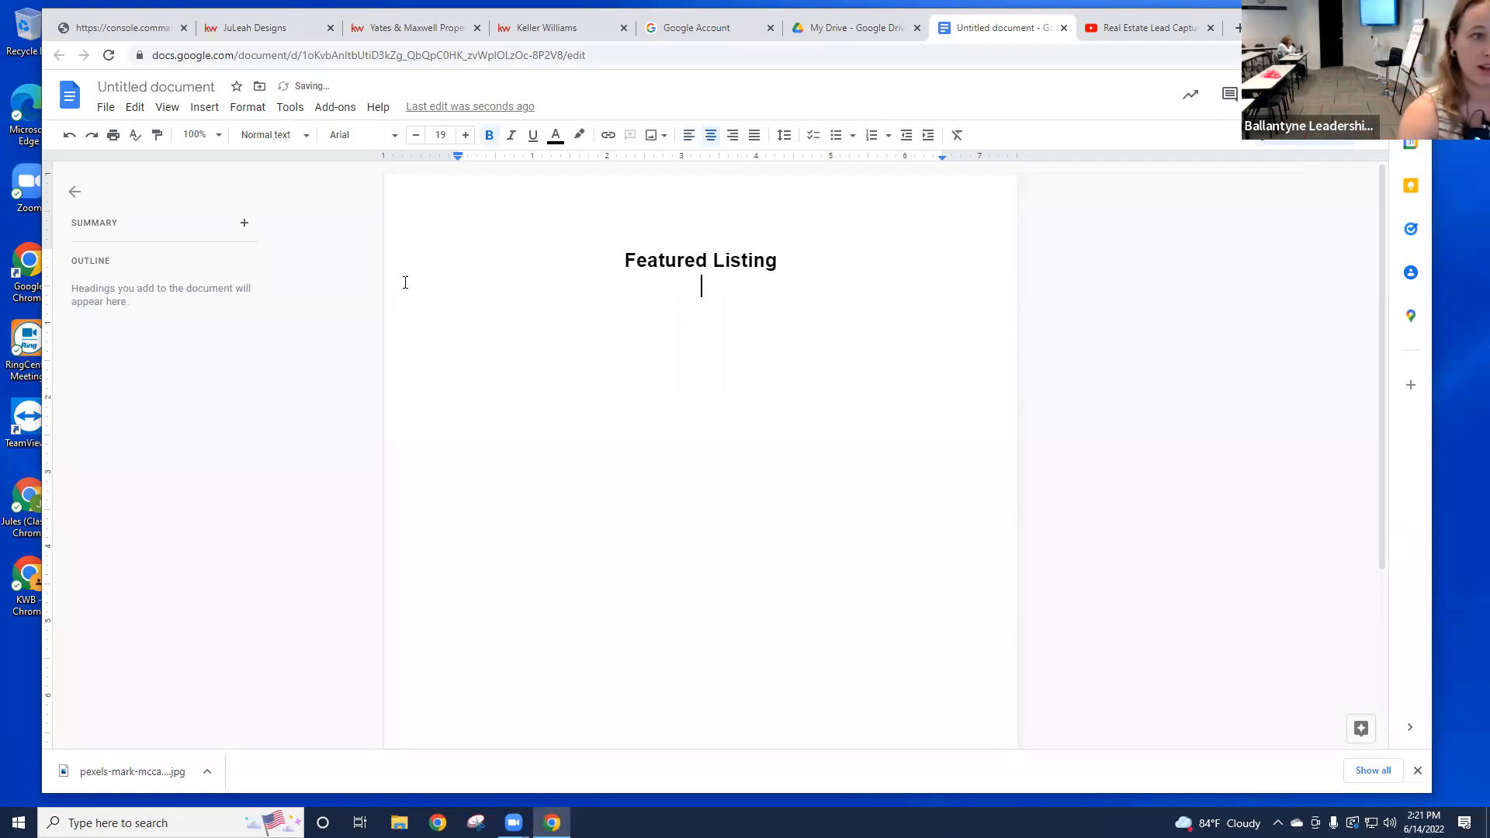
left_click(665, 140)
Step: Insert the kitchen photo from the Downloads folder below the heading
left_click(708, 154)
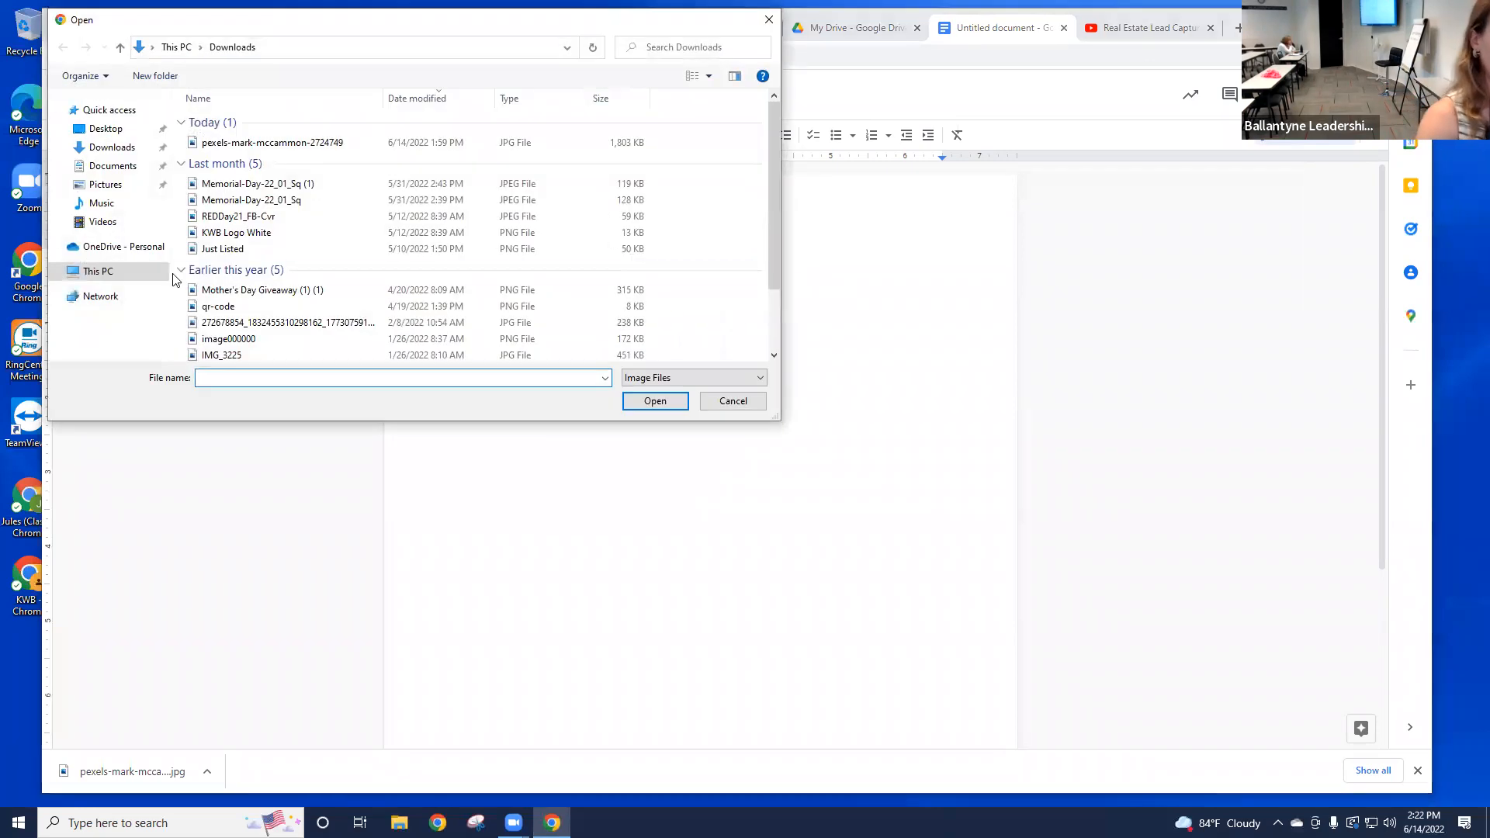
left_click(112, 147)
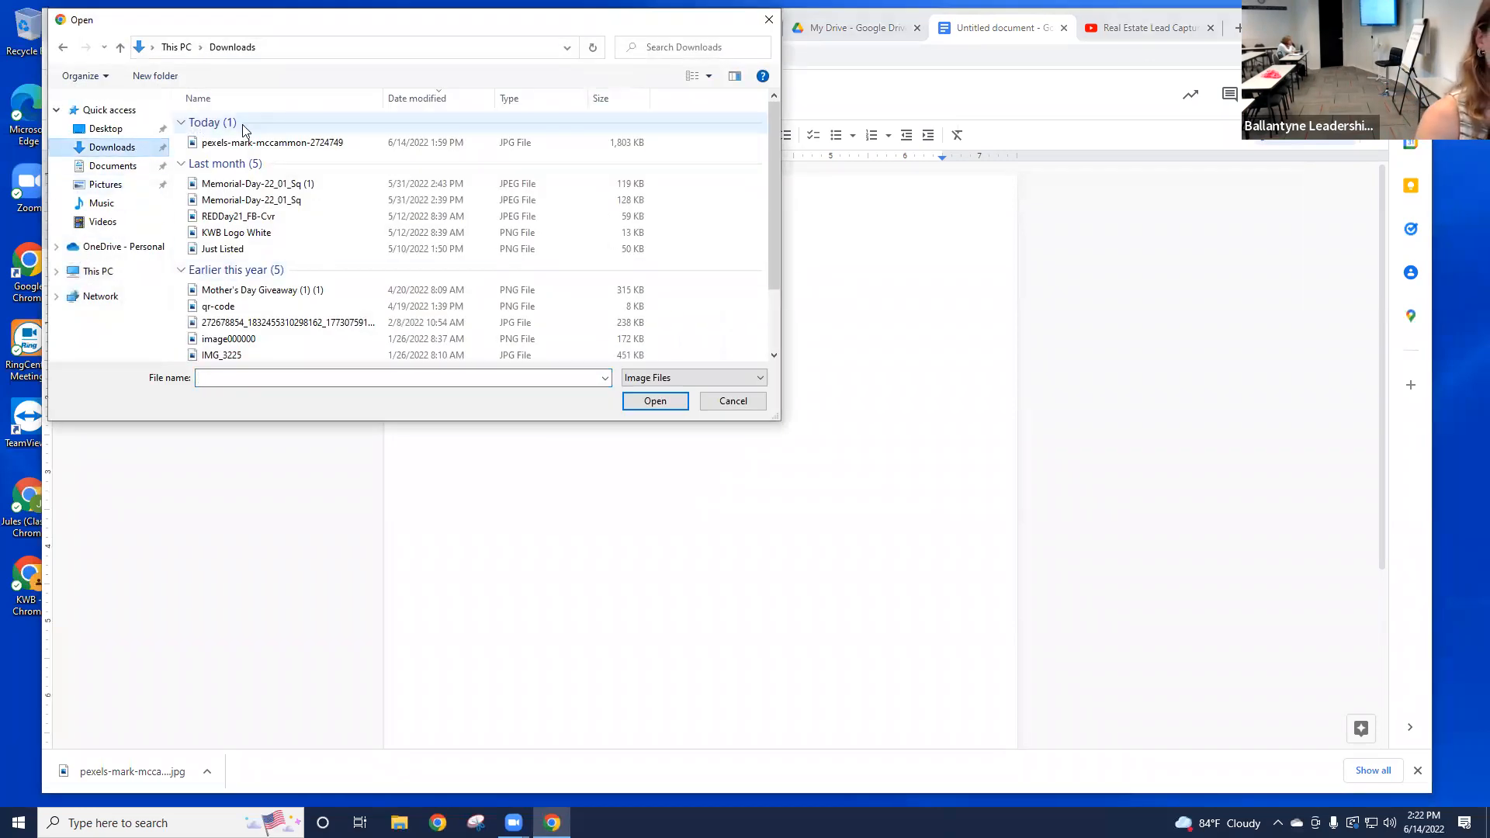
double_click(268, 143)
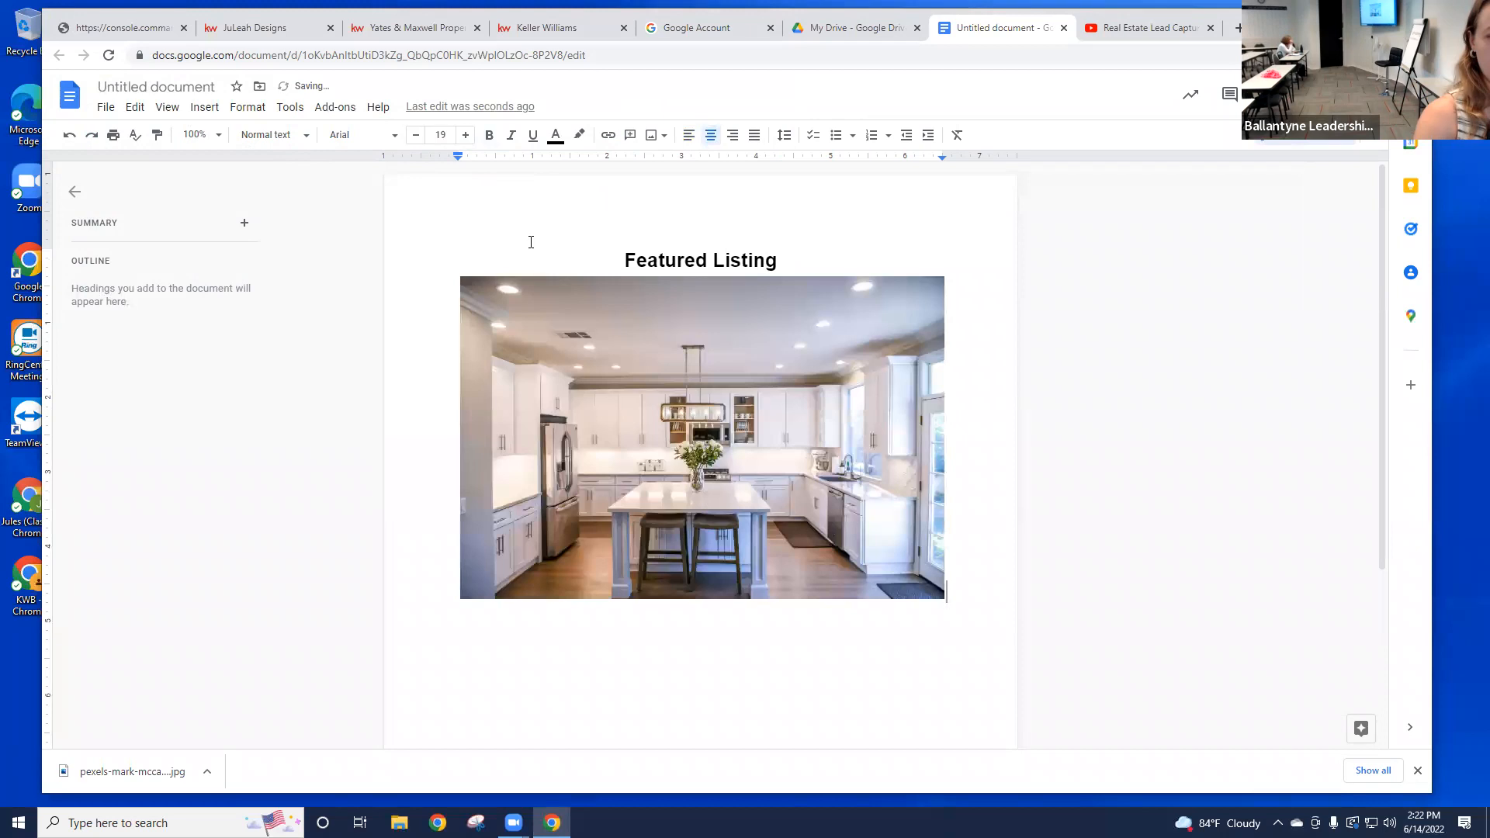
left_click(719, 405)
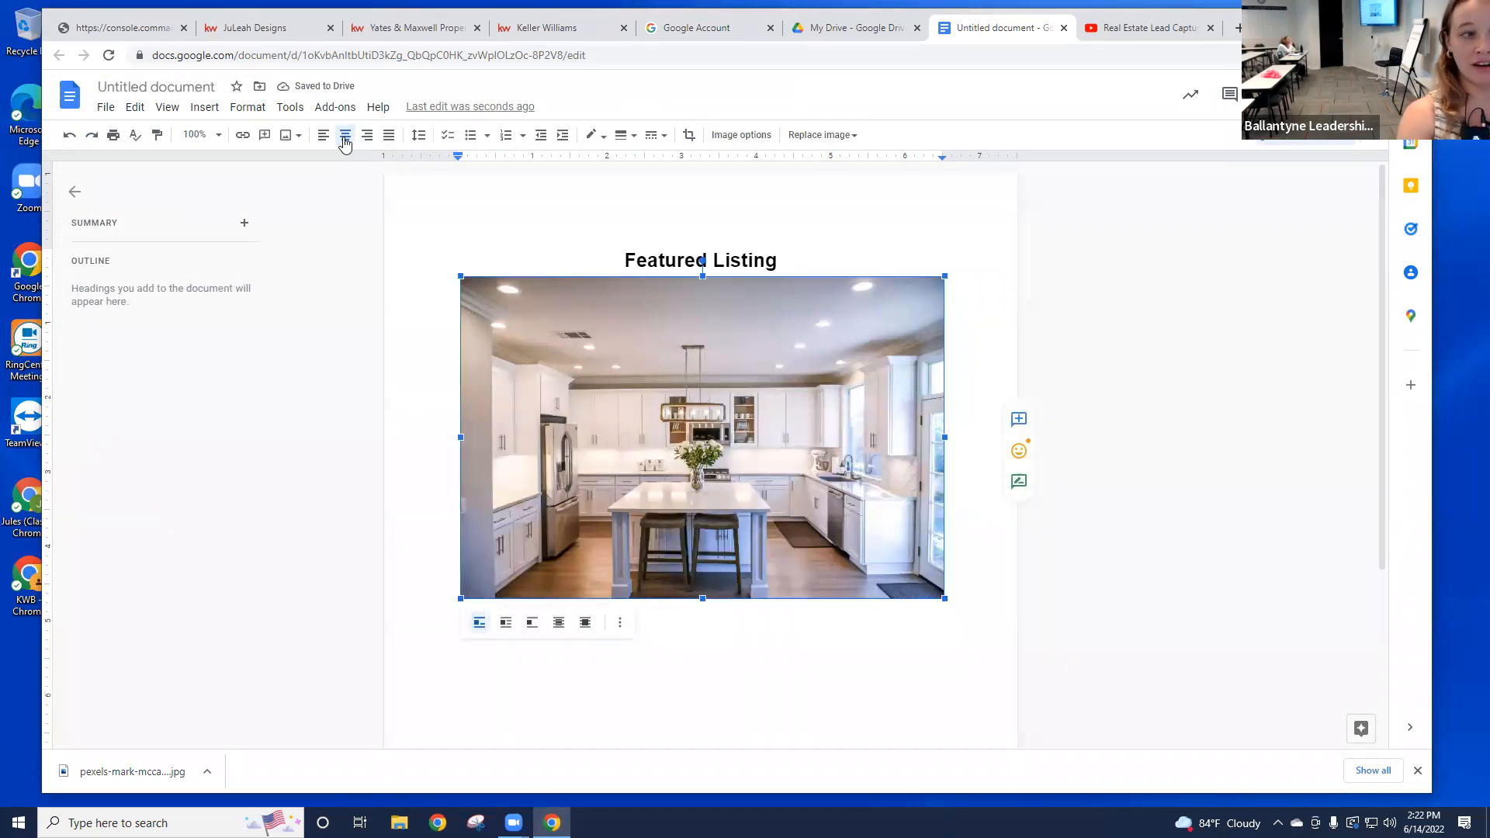
left_click(602, 246)
left_click(684, 638)
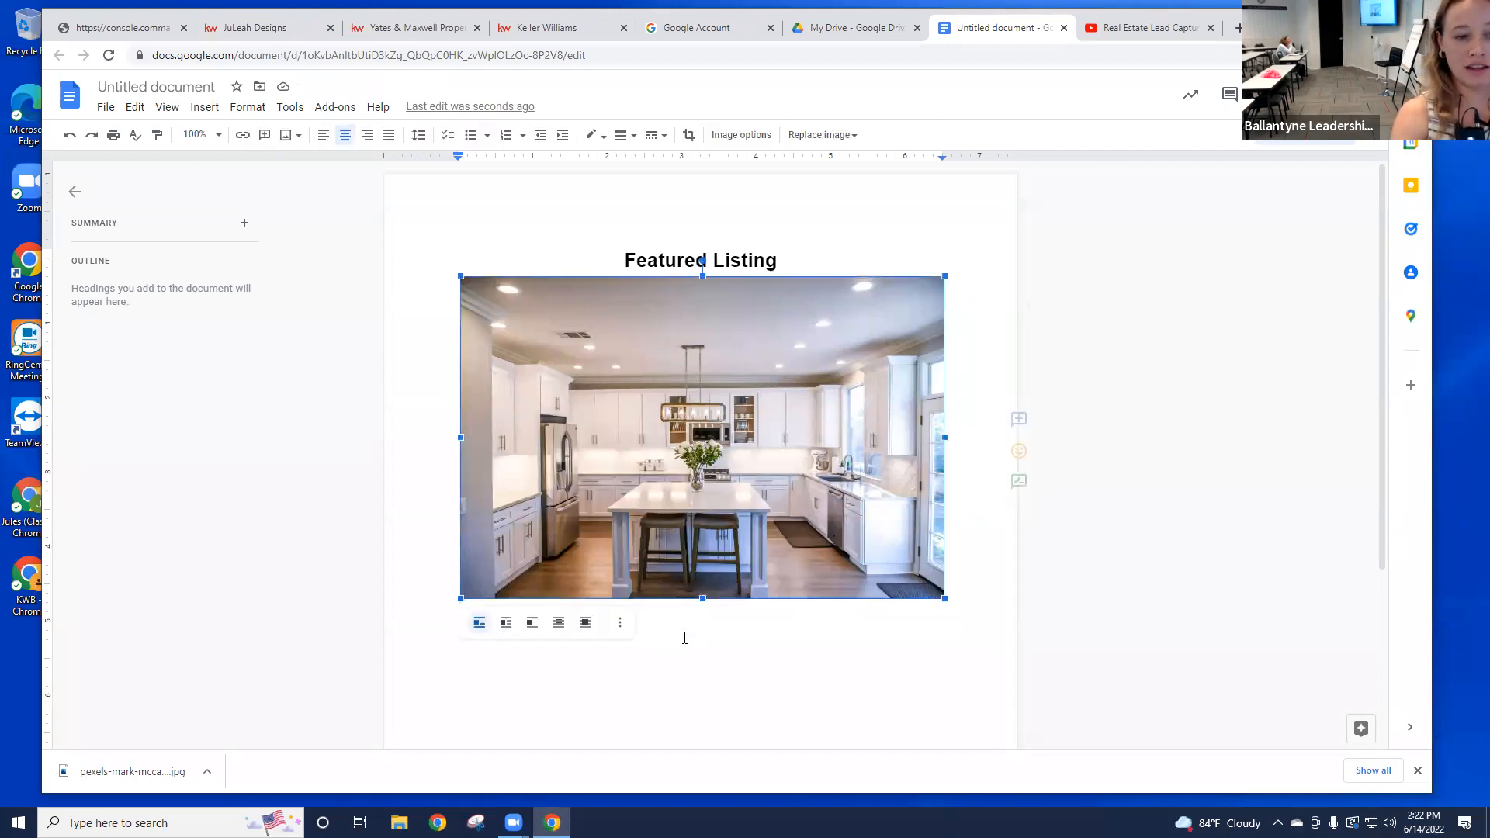
Step: Add a '$450,000' price line under the photo and select the whole flyer
left_click(969, 584)
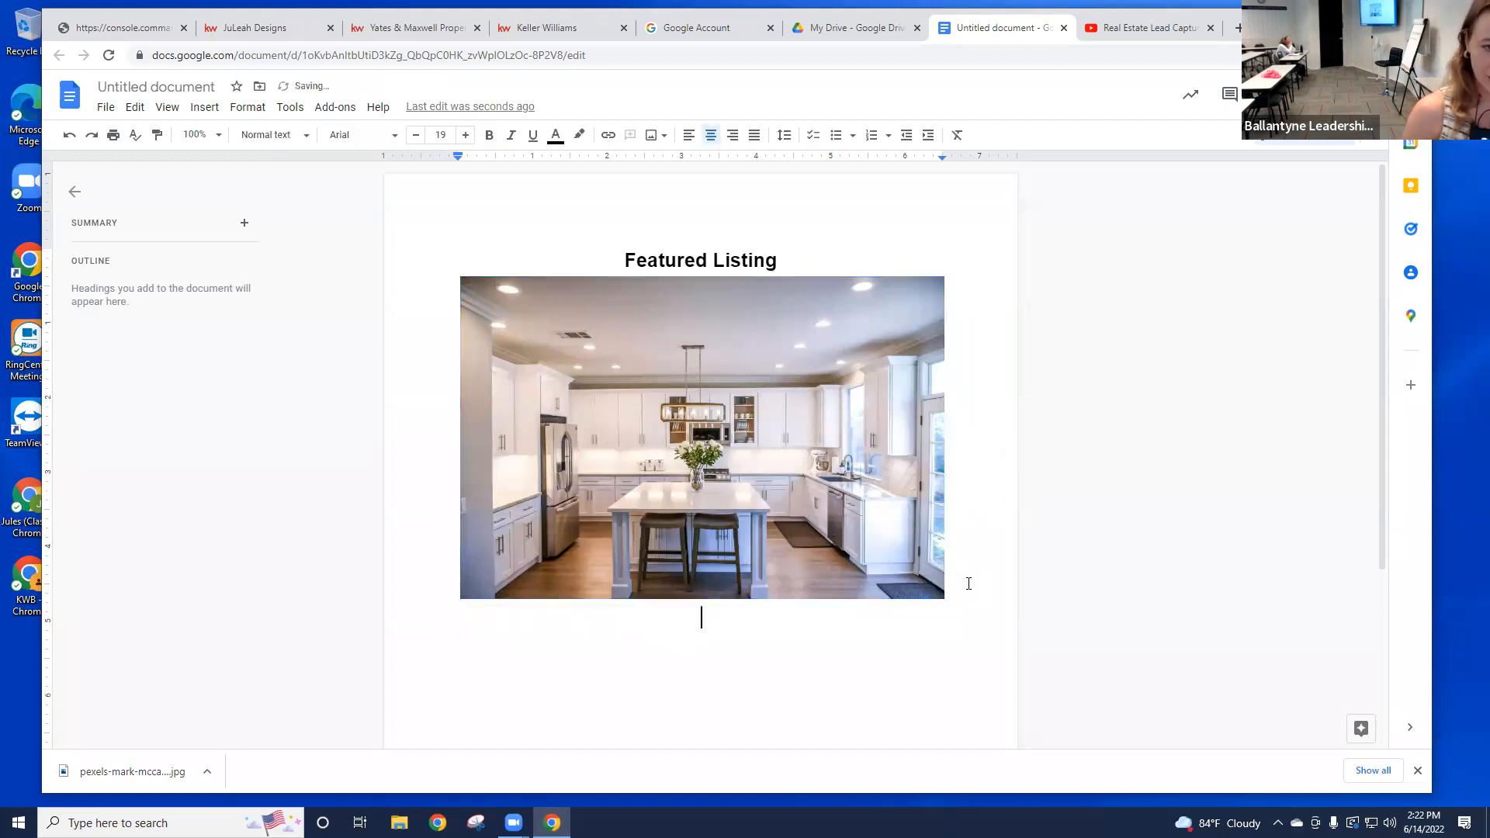
type("$")
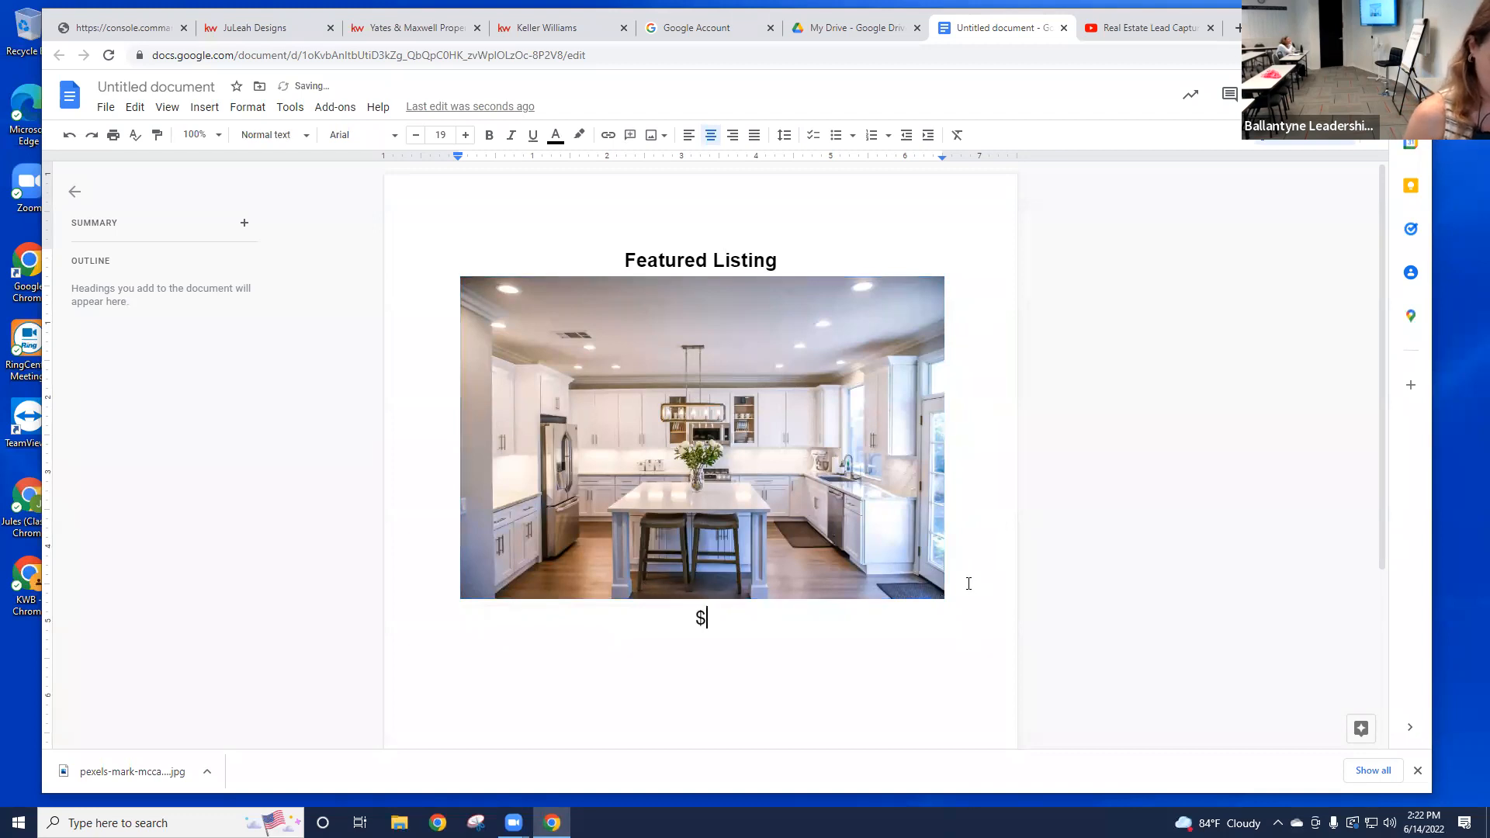
type("450,000")
left_click_drag(804, 638, 780, 611)
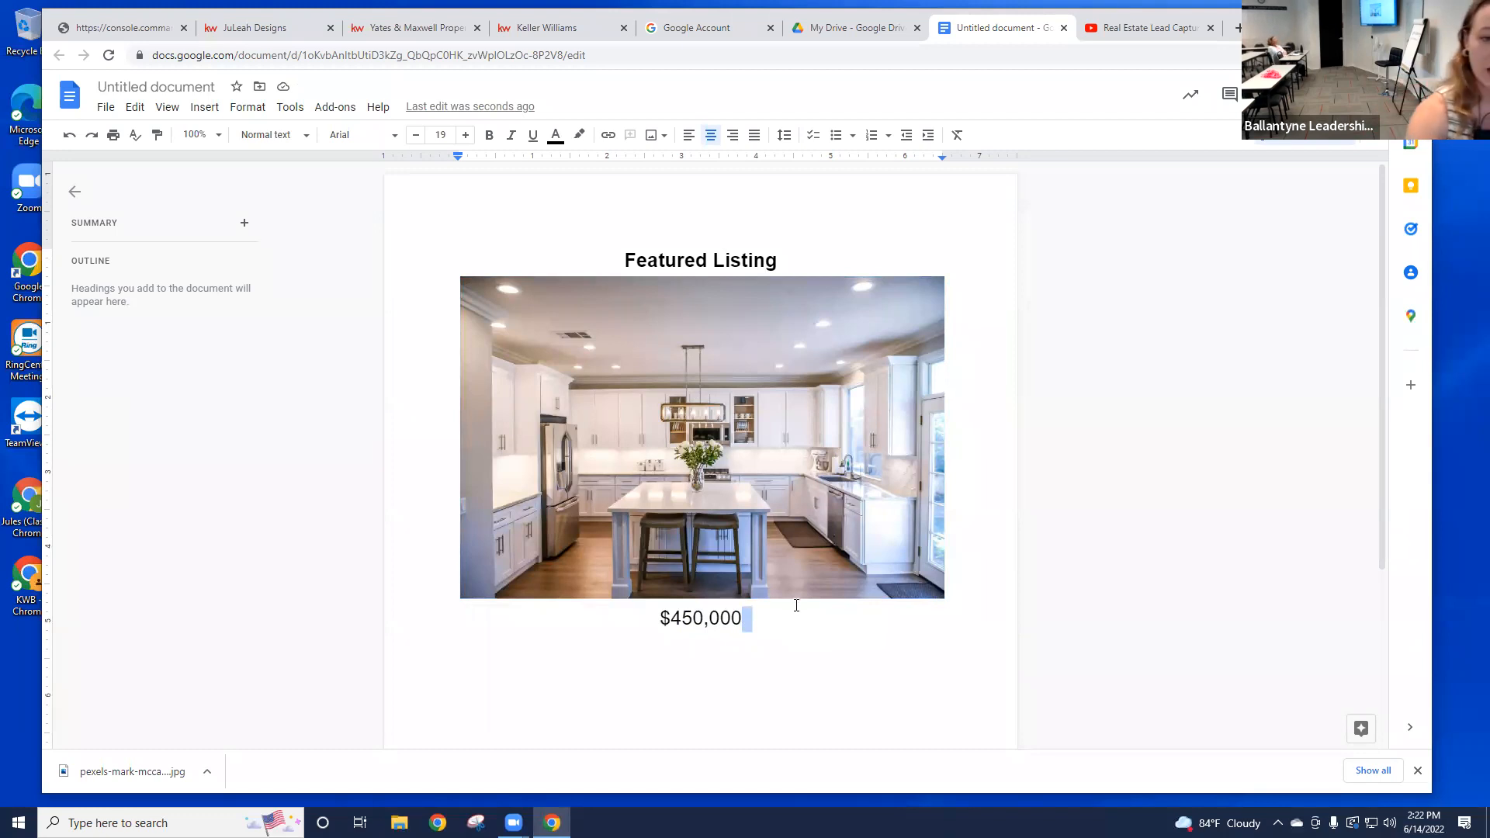
left_click_drag(828, 616, 599, 188)
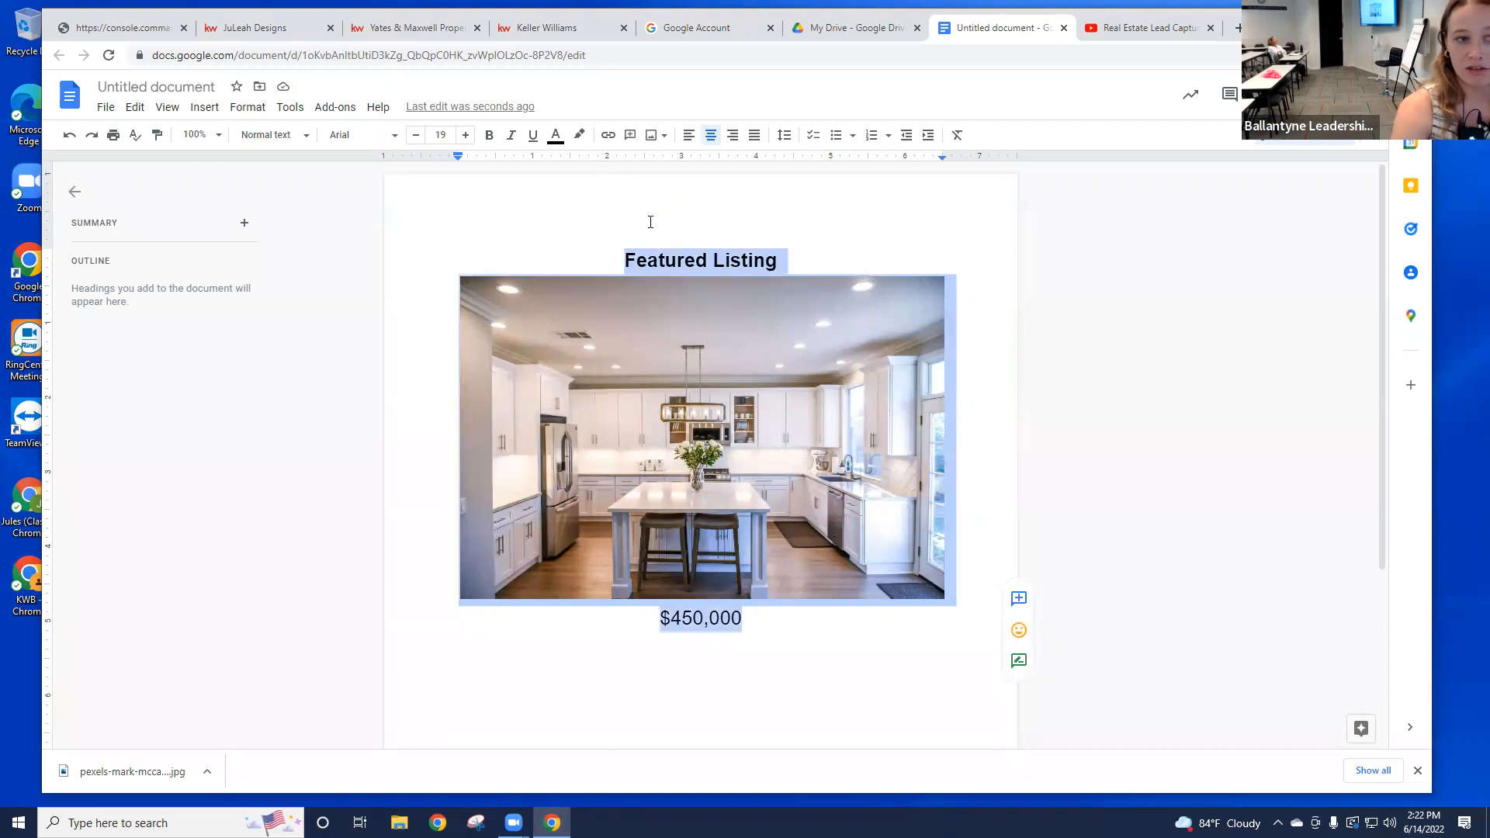
left_click(620, 225)
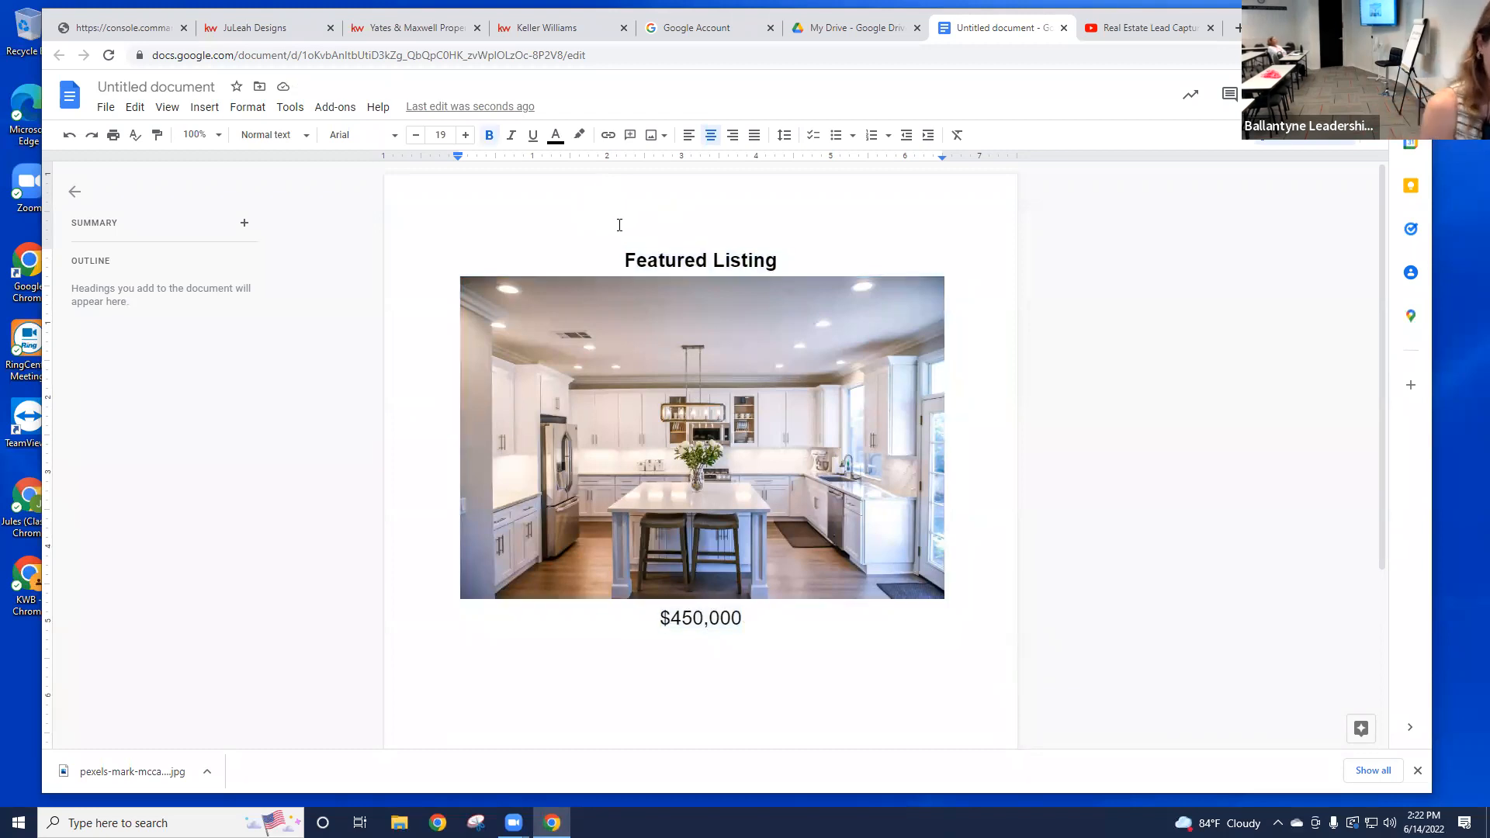
key("ctrl+a")
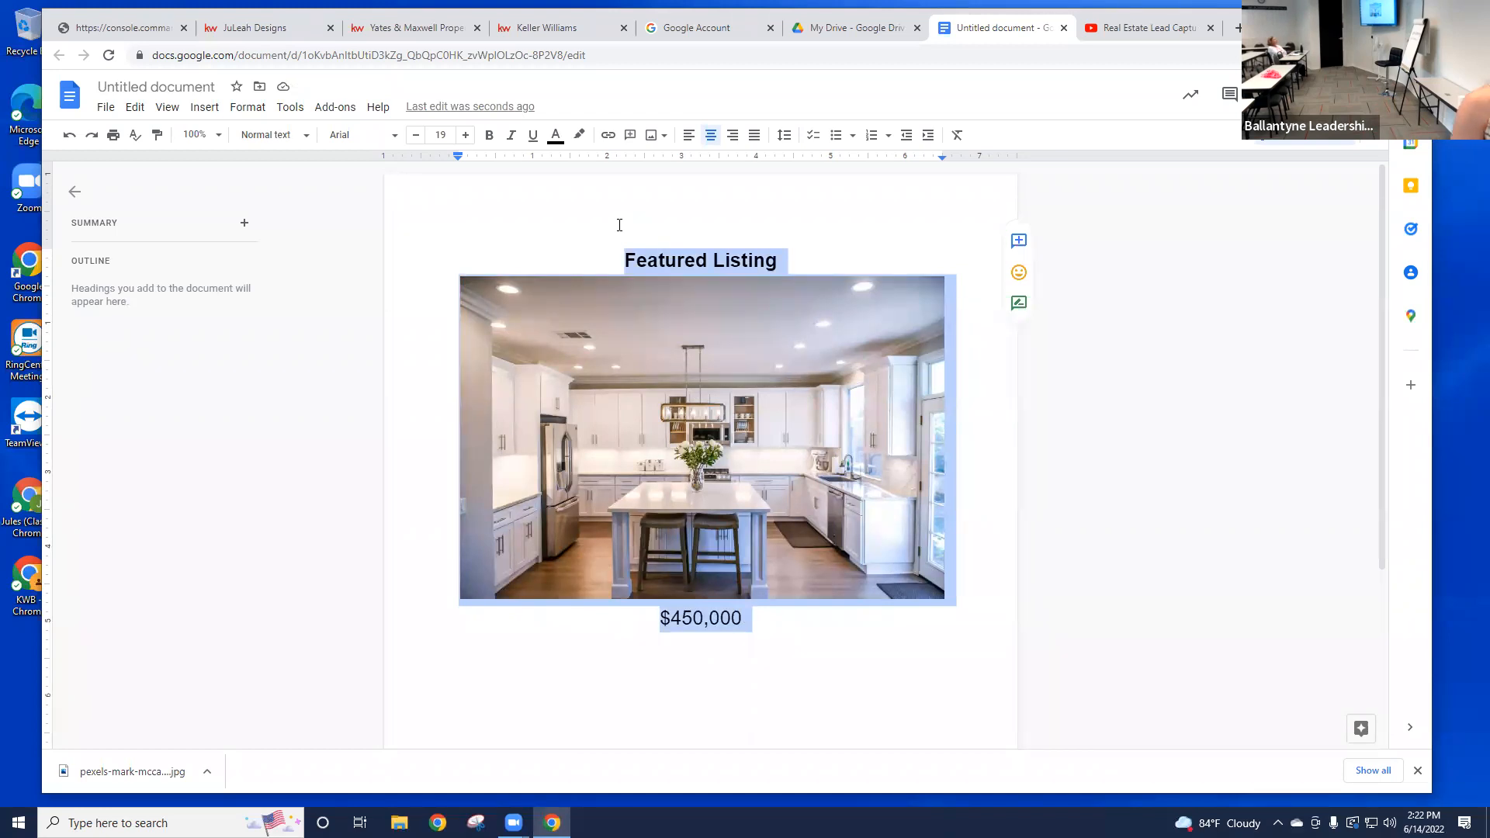
Step: Paste the Featured Listing flyer over the 'Insert your text here' placeholder, then return to the Google Doc
left_click(134, 31)
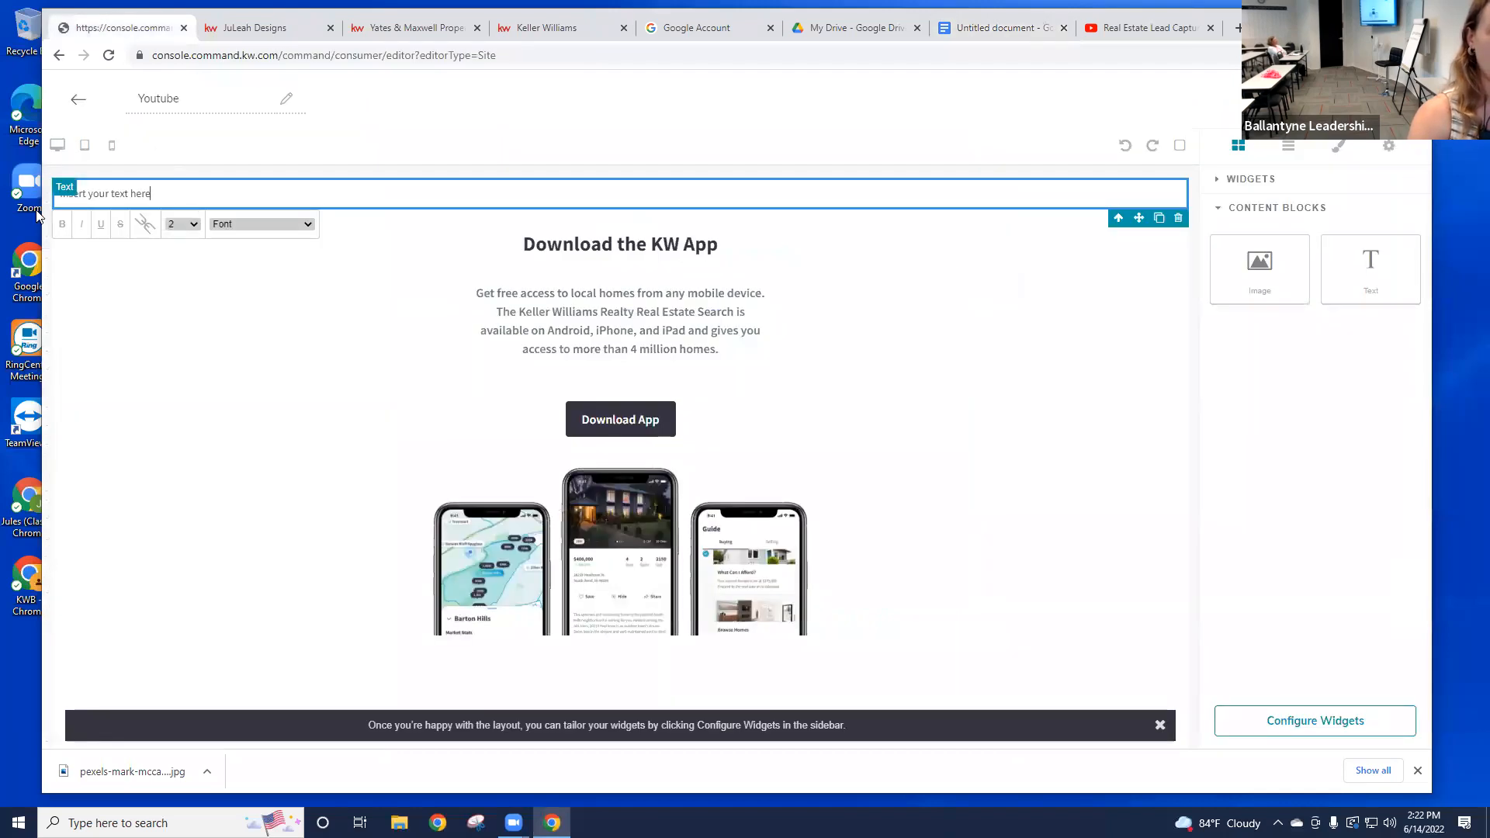
triple_click(196, 192)
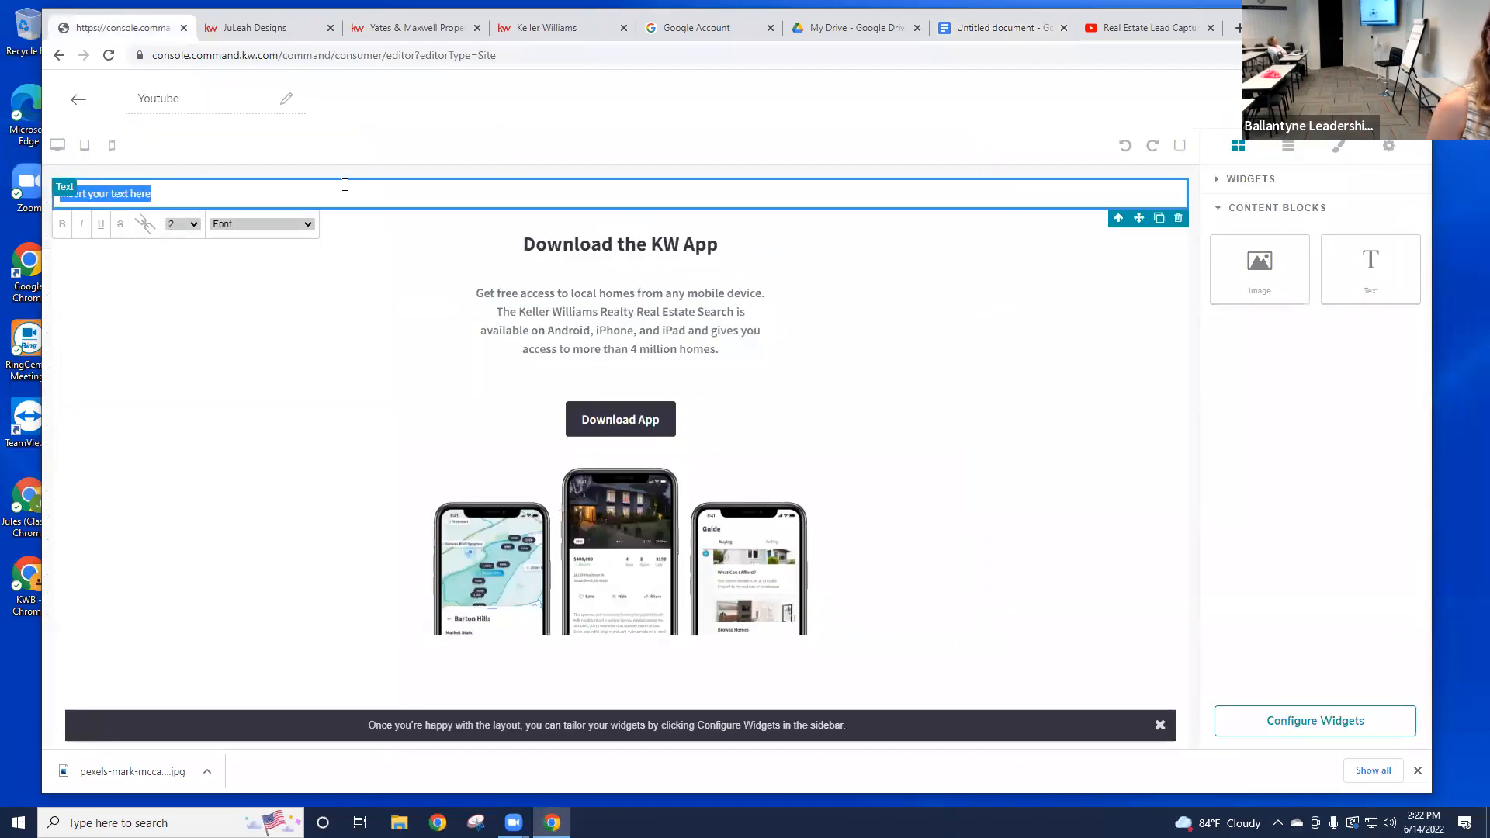
key("ctrl+v")
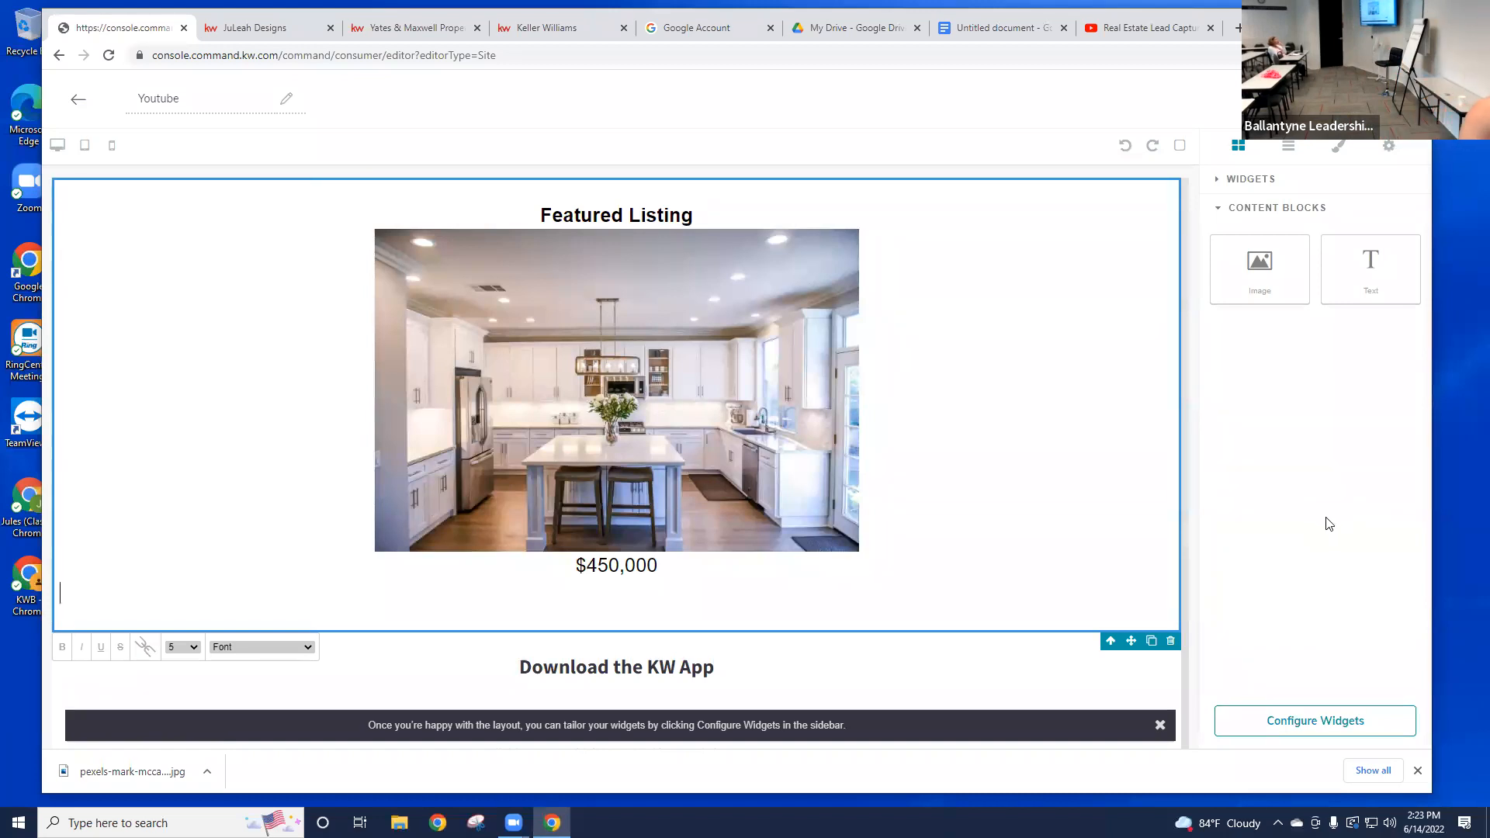
left_click(1001, 28)
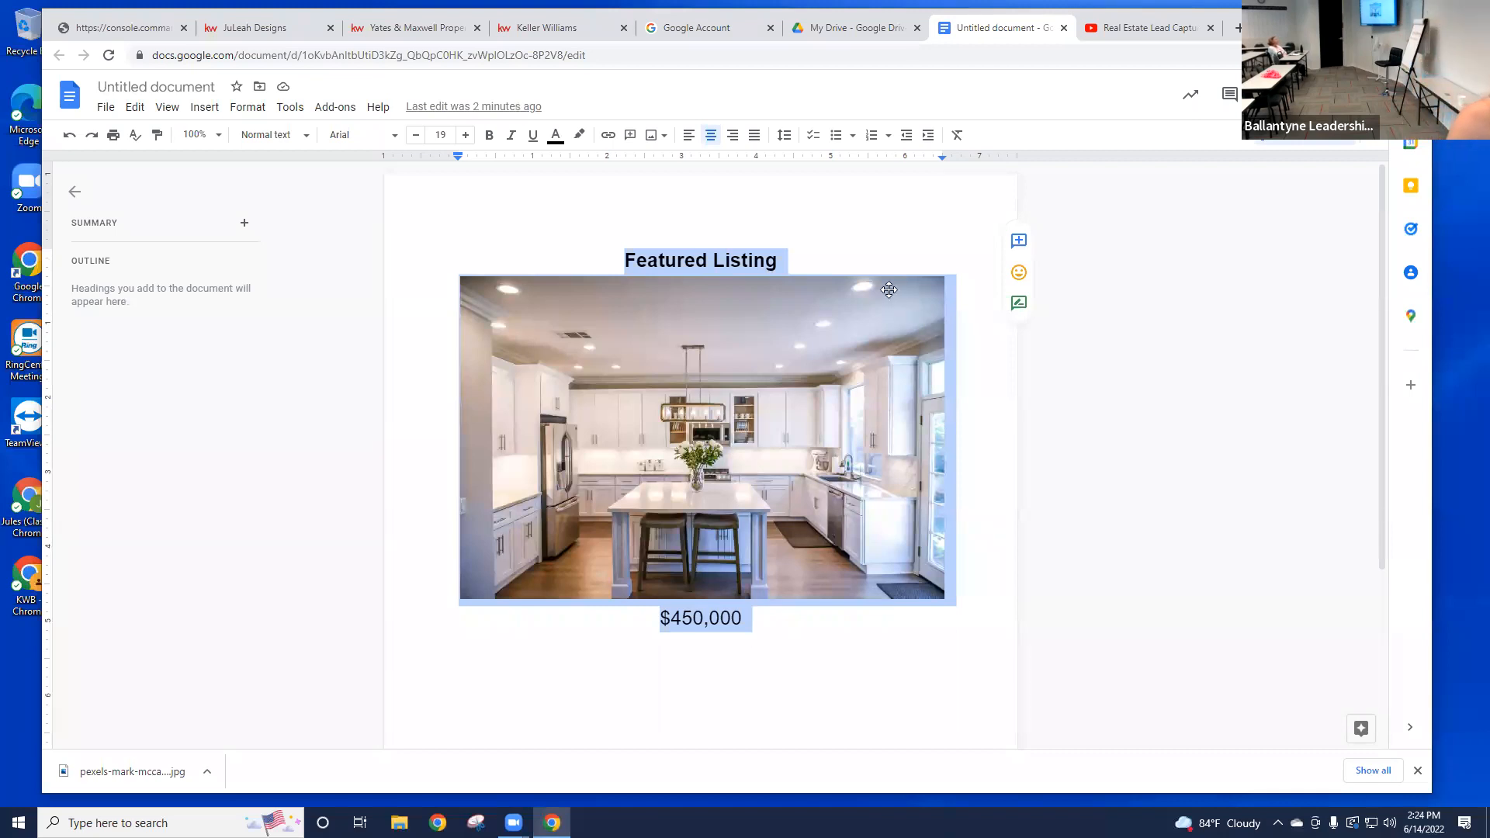
left_click(858, 254)
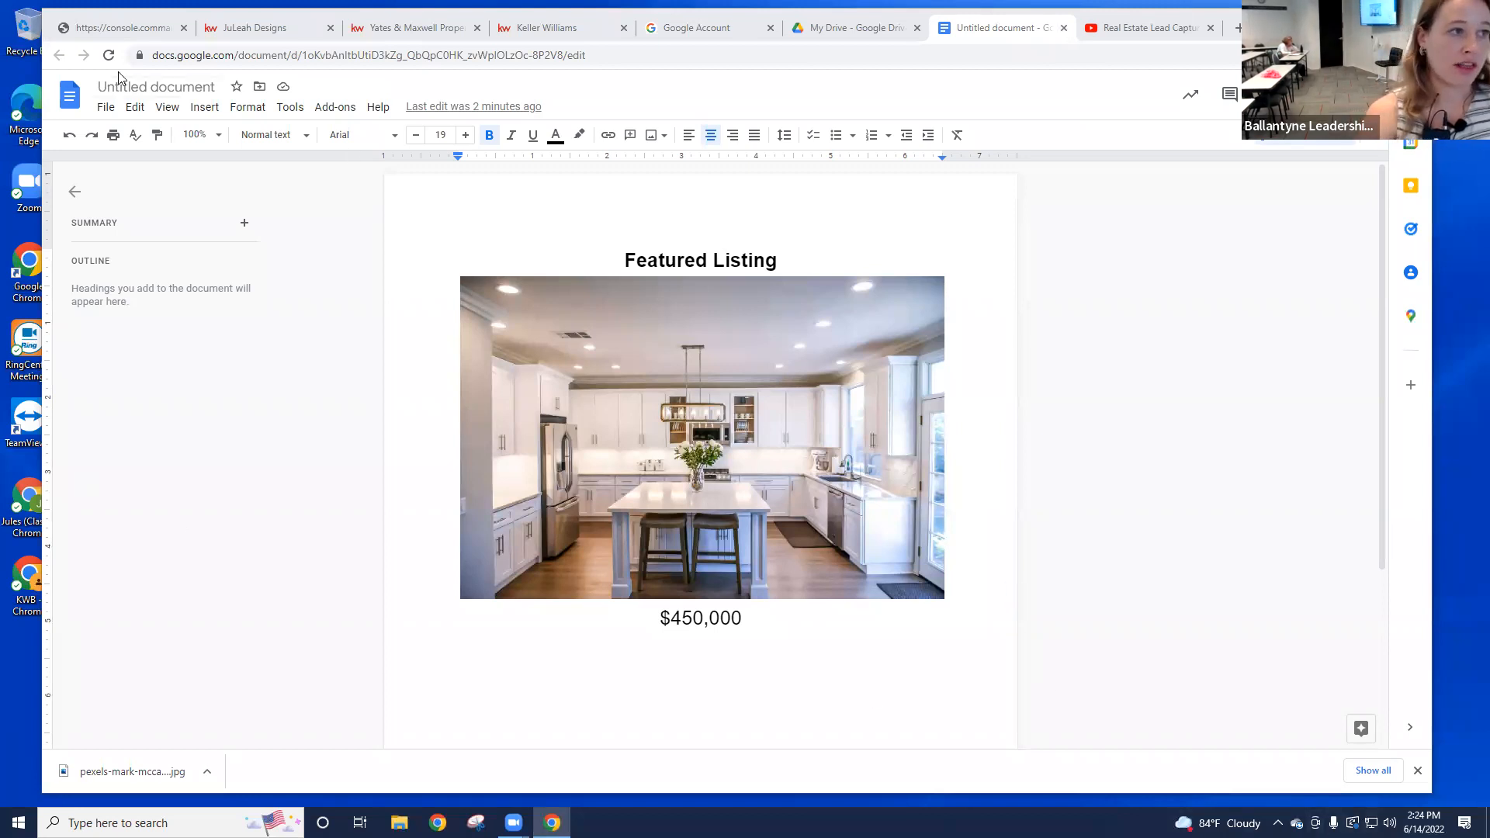
Step: Add a Text block below the Featured Listing flyer on the Youtube page
left_click(152, 31)
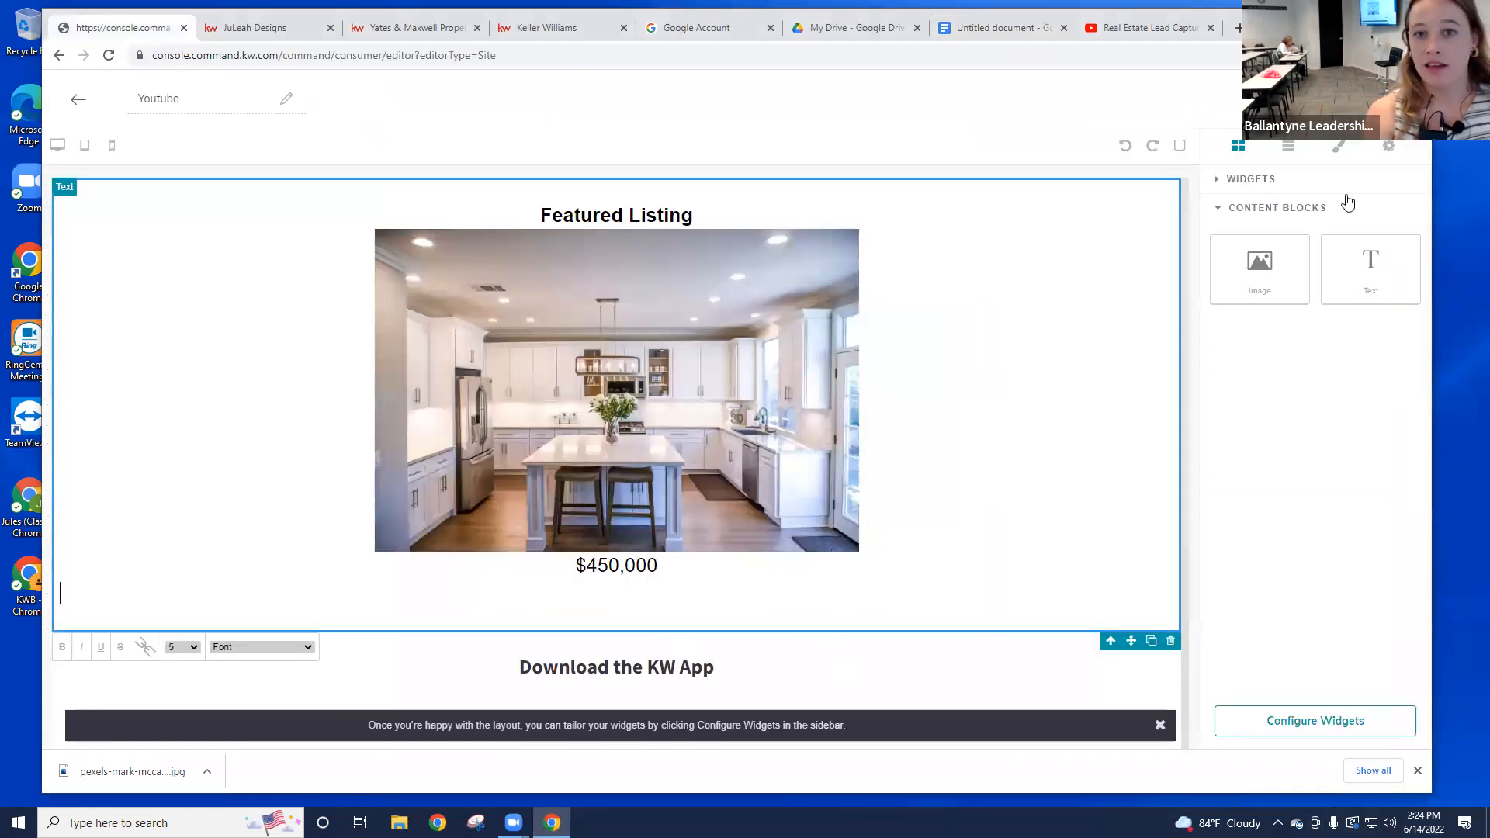
left_click(1252, 179)
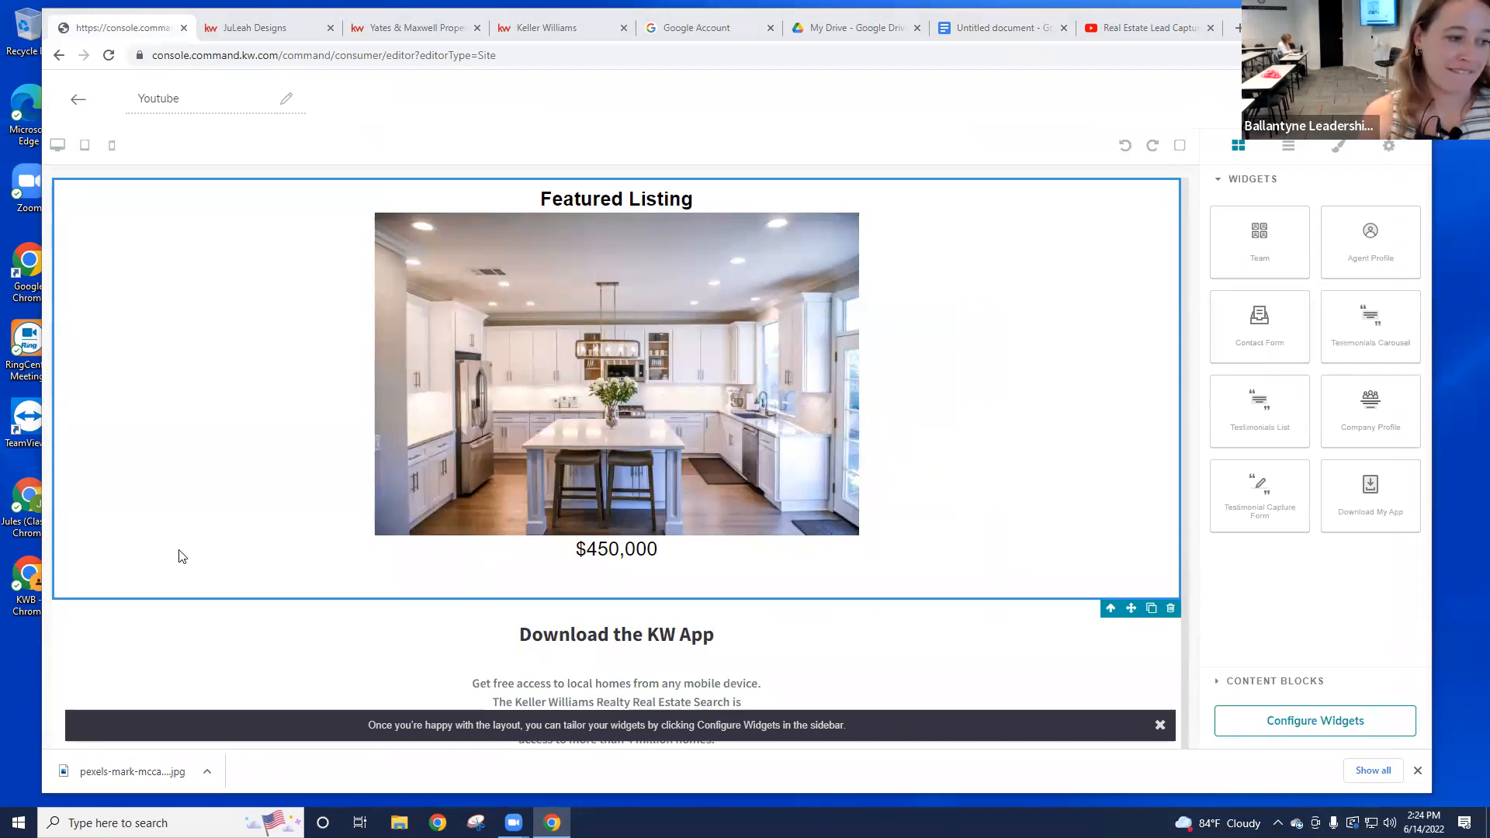
left_click(1274, 683)
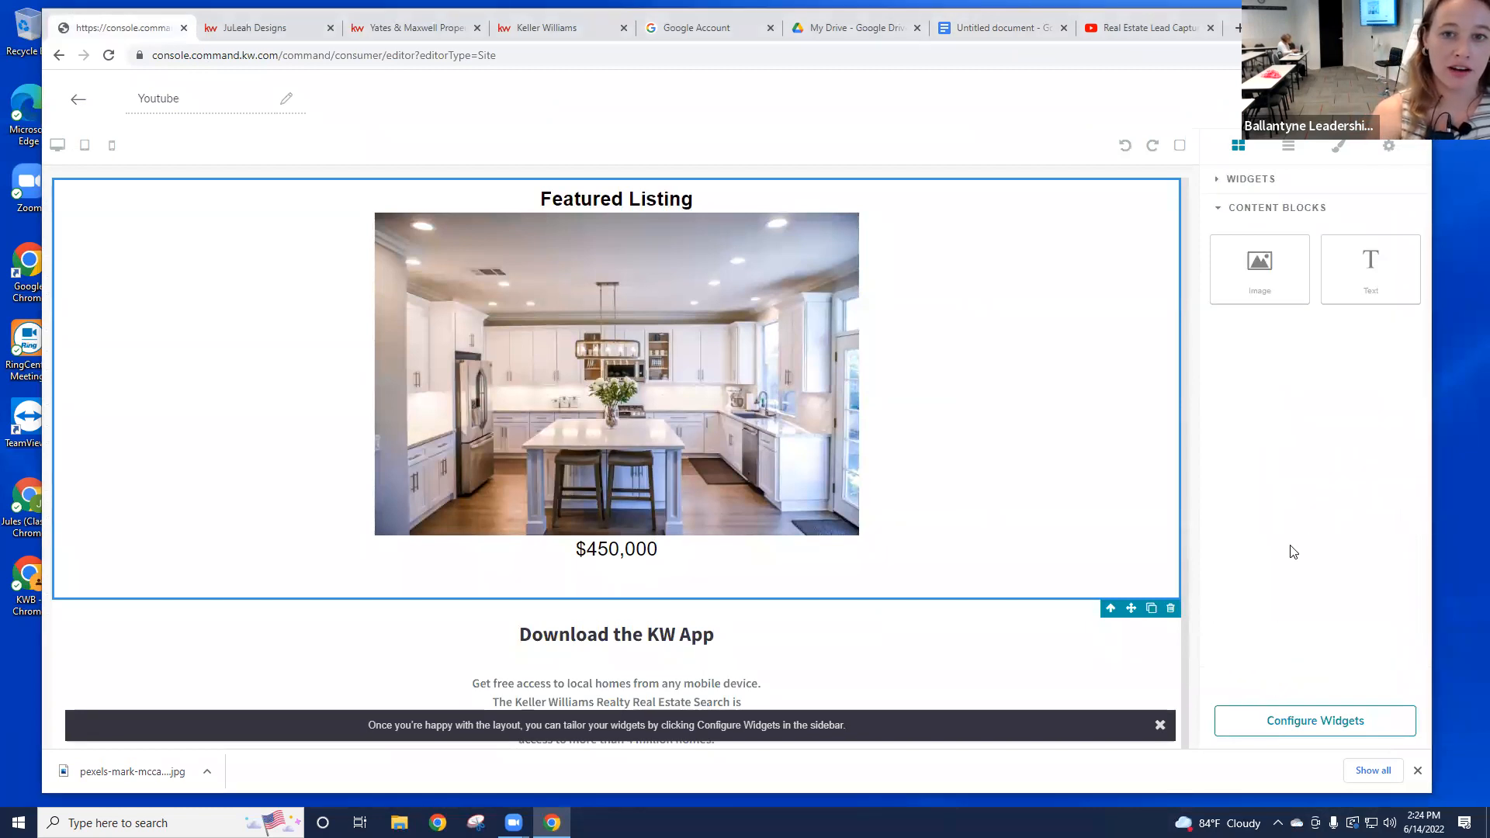
left_click_drag(1381, 279, 1032, 609)
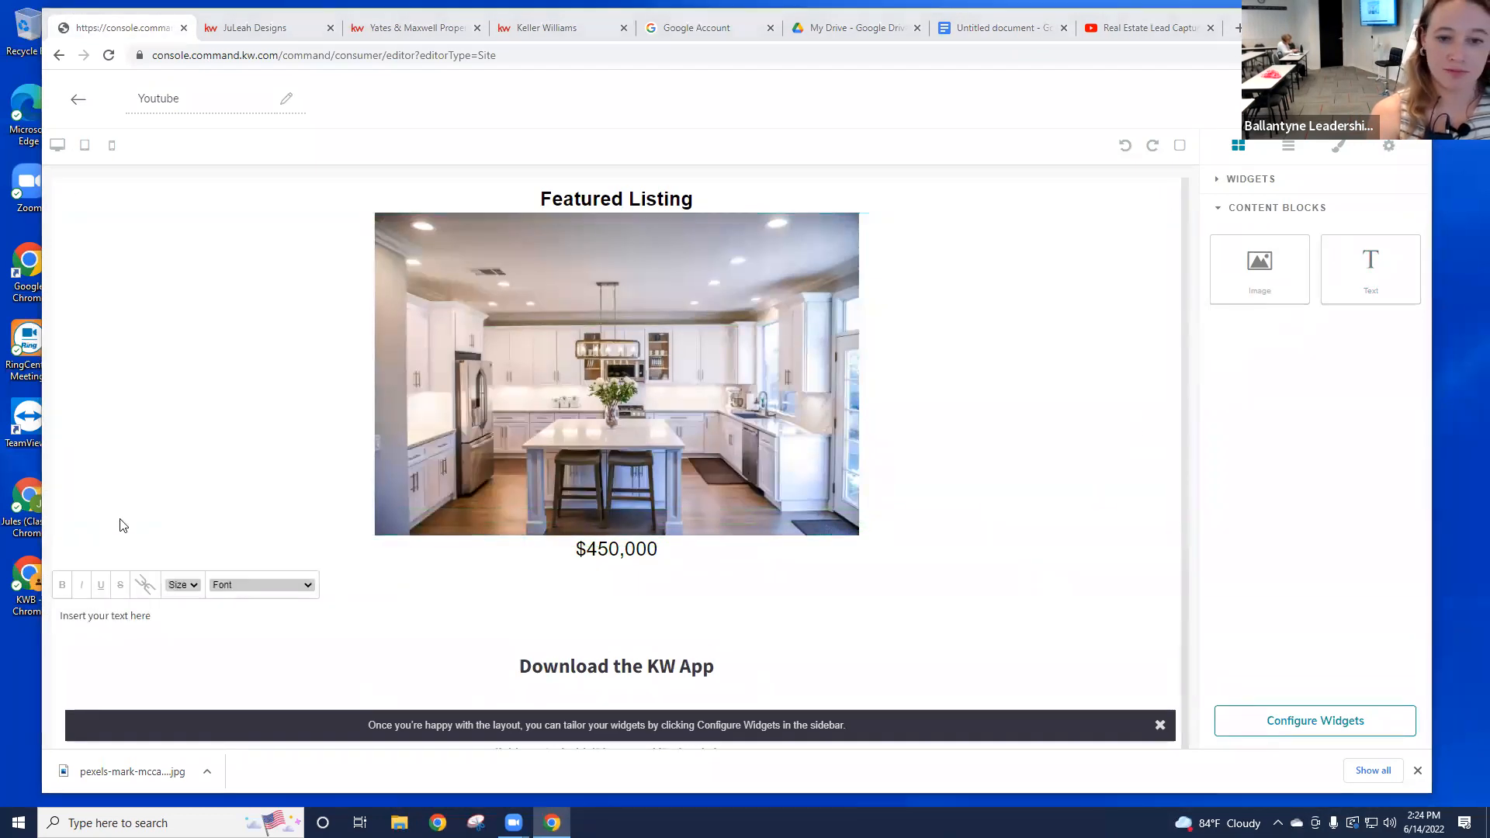
Step: Paste the flyer into the new block and delete the duplicate Featured Listing block
left_click(284, 621)
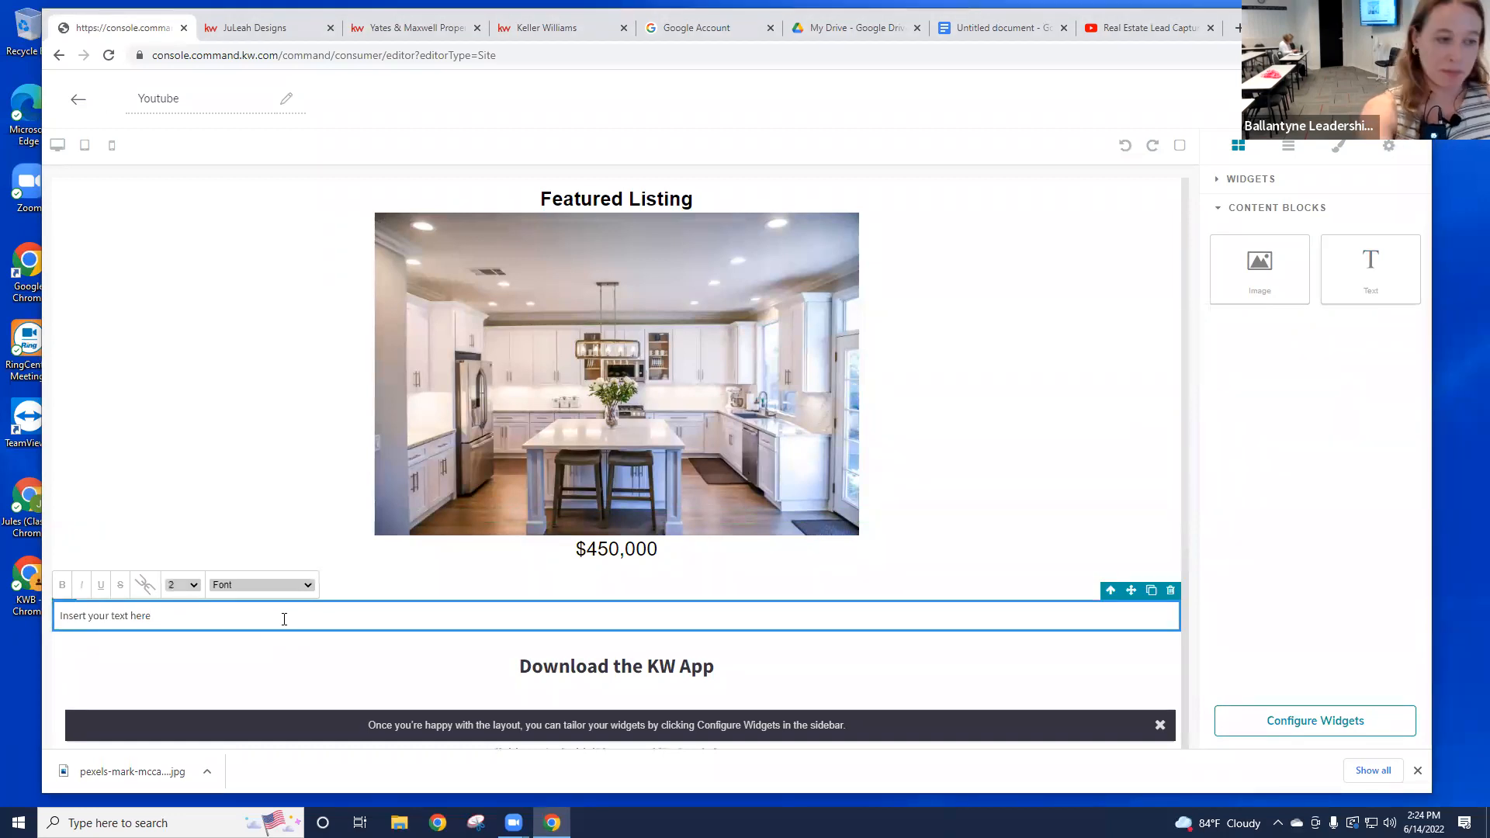
triple_click(135, 622)
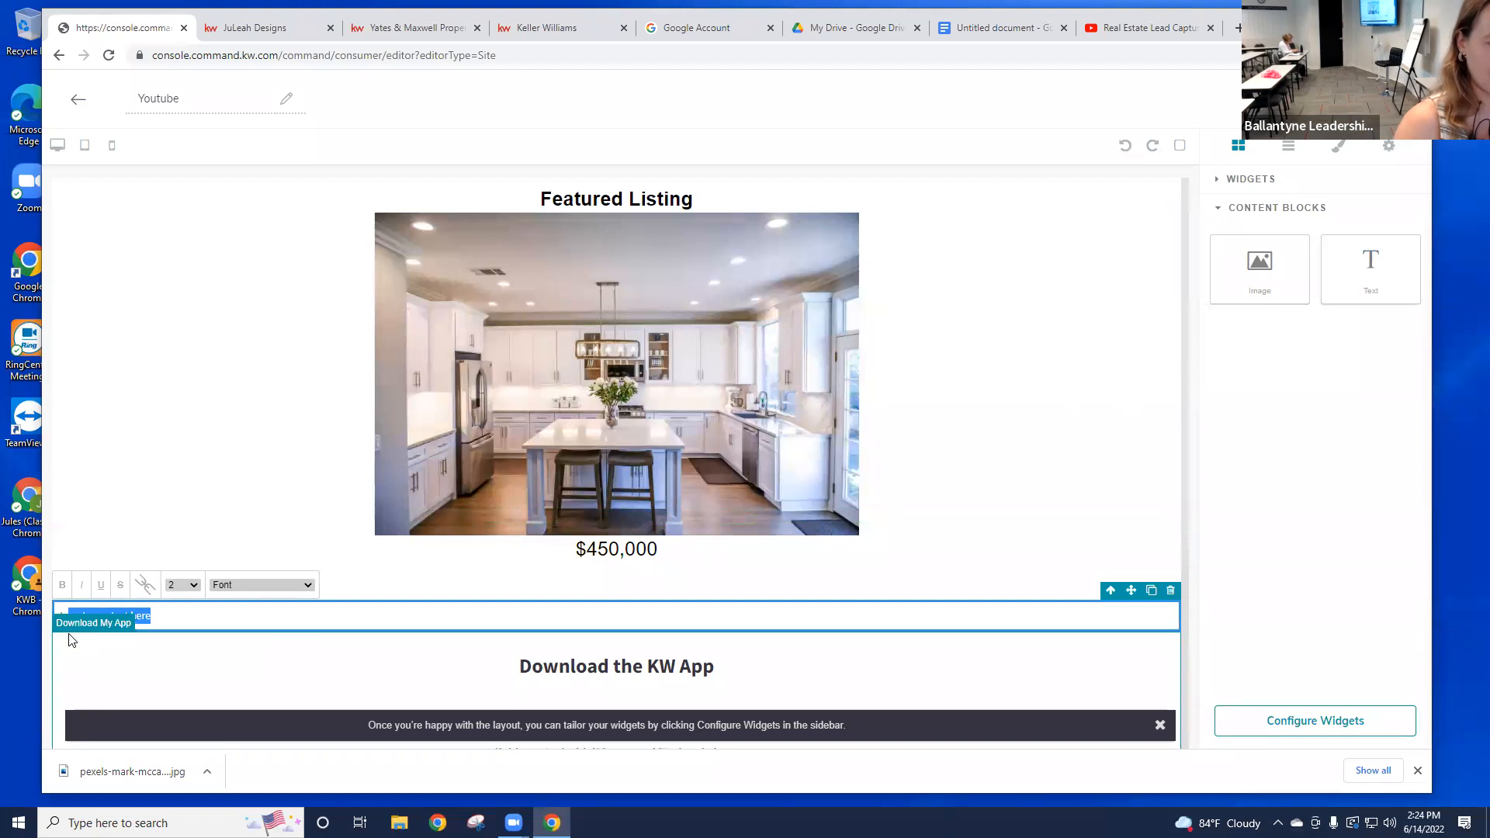
right_click(92, 610)
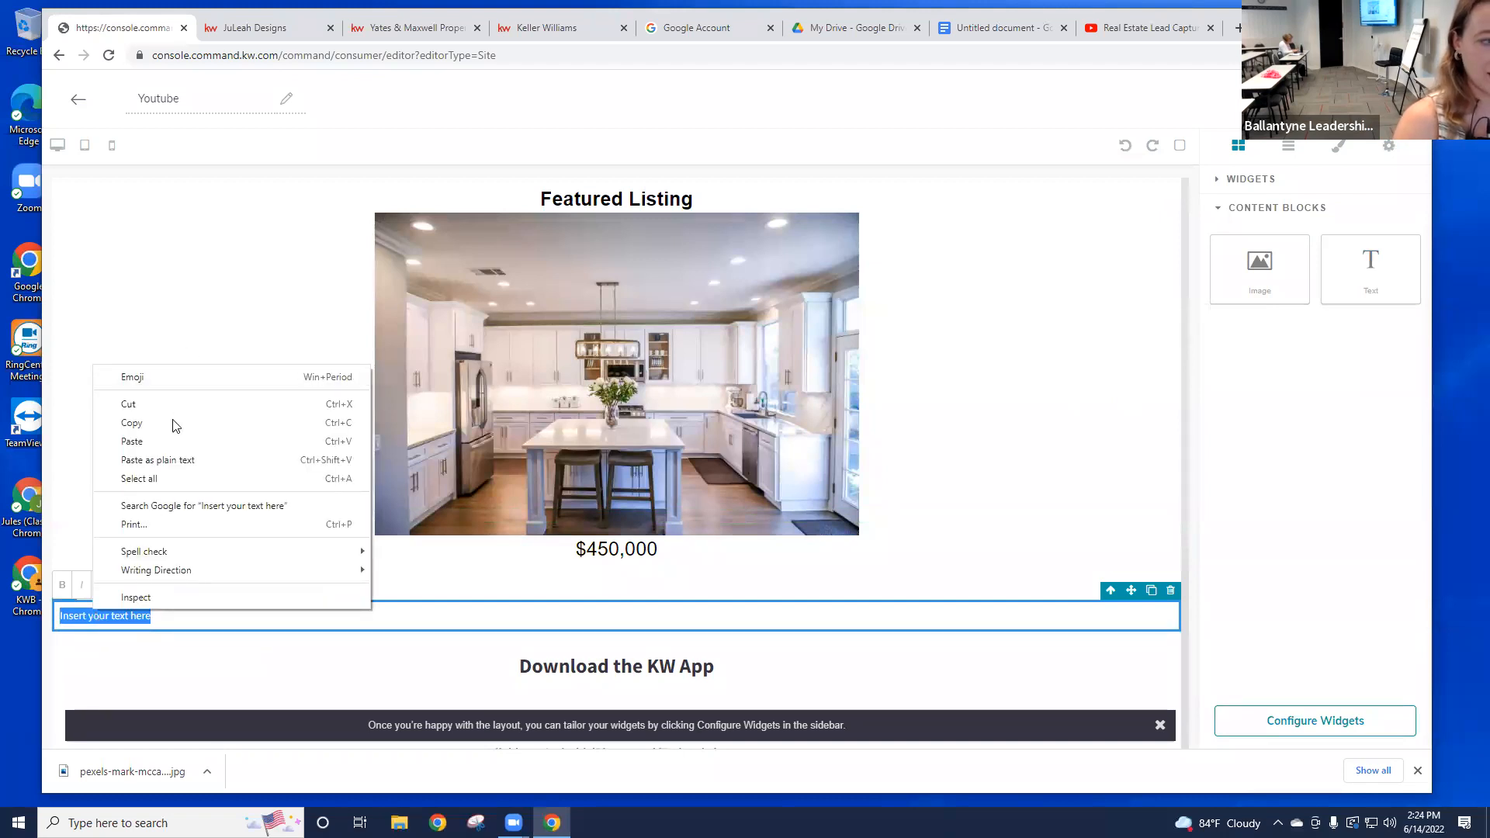
left_click(175, 446)
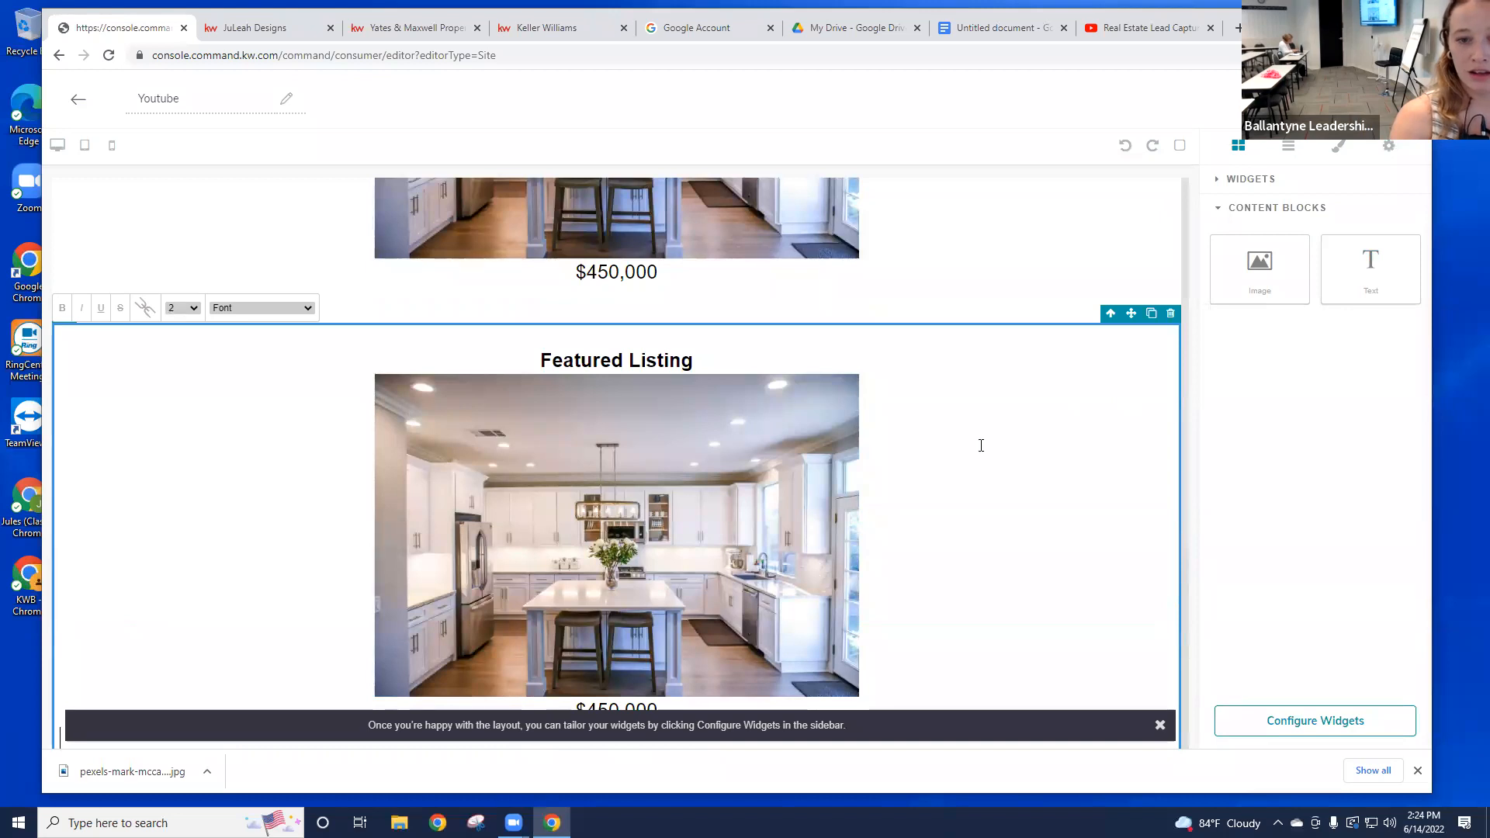
left_click(1171, 319)
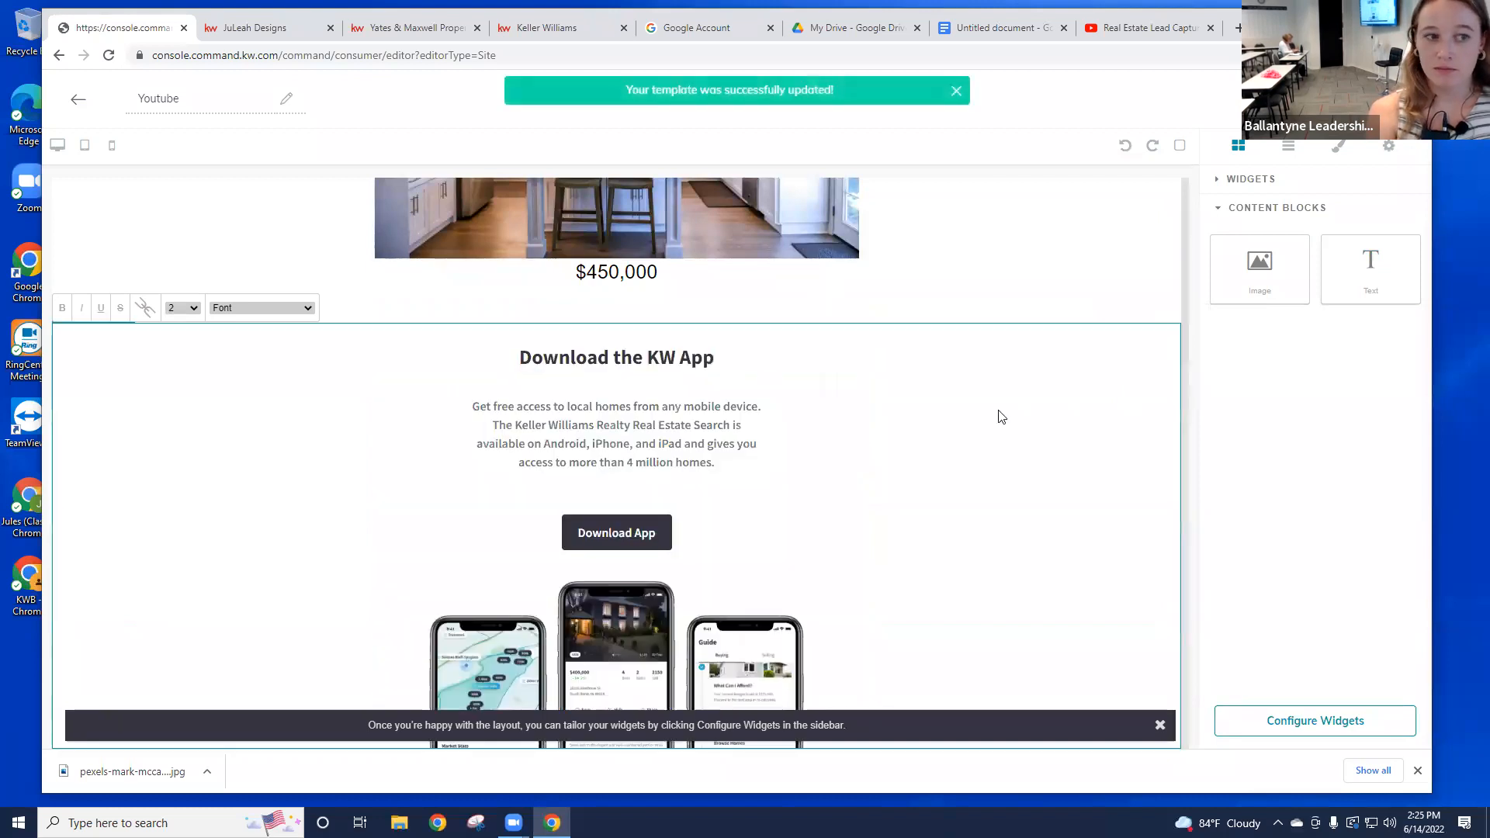
Step: Drop an empty Text block below the $450,000 price, then switch to the YouTube video
scroll(751, 533, "up", 2)
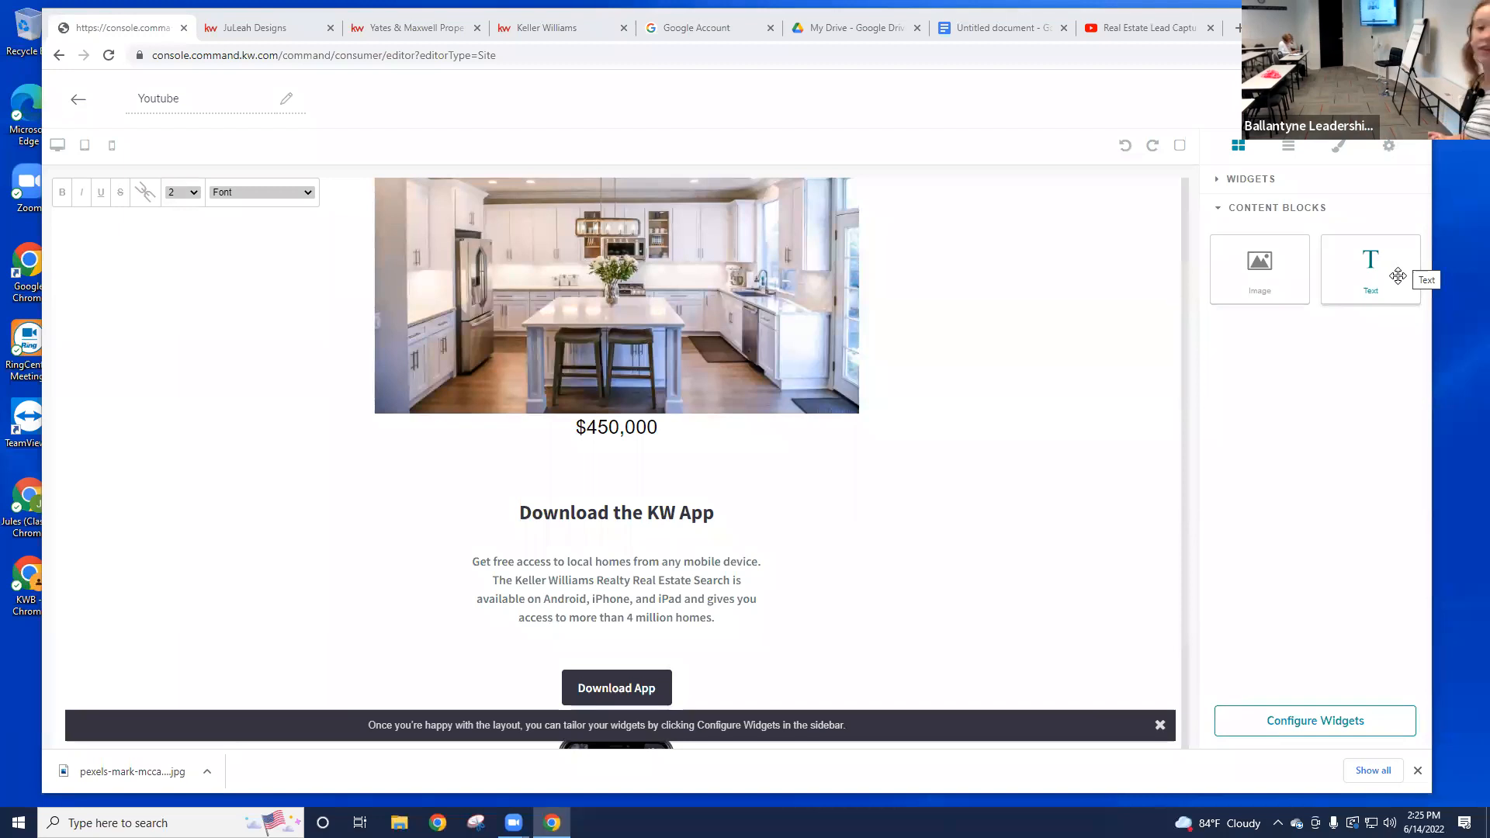
left_click_drag(1379, 284, 1028, 469)
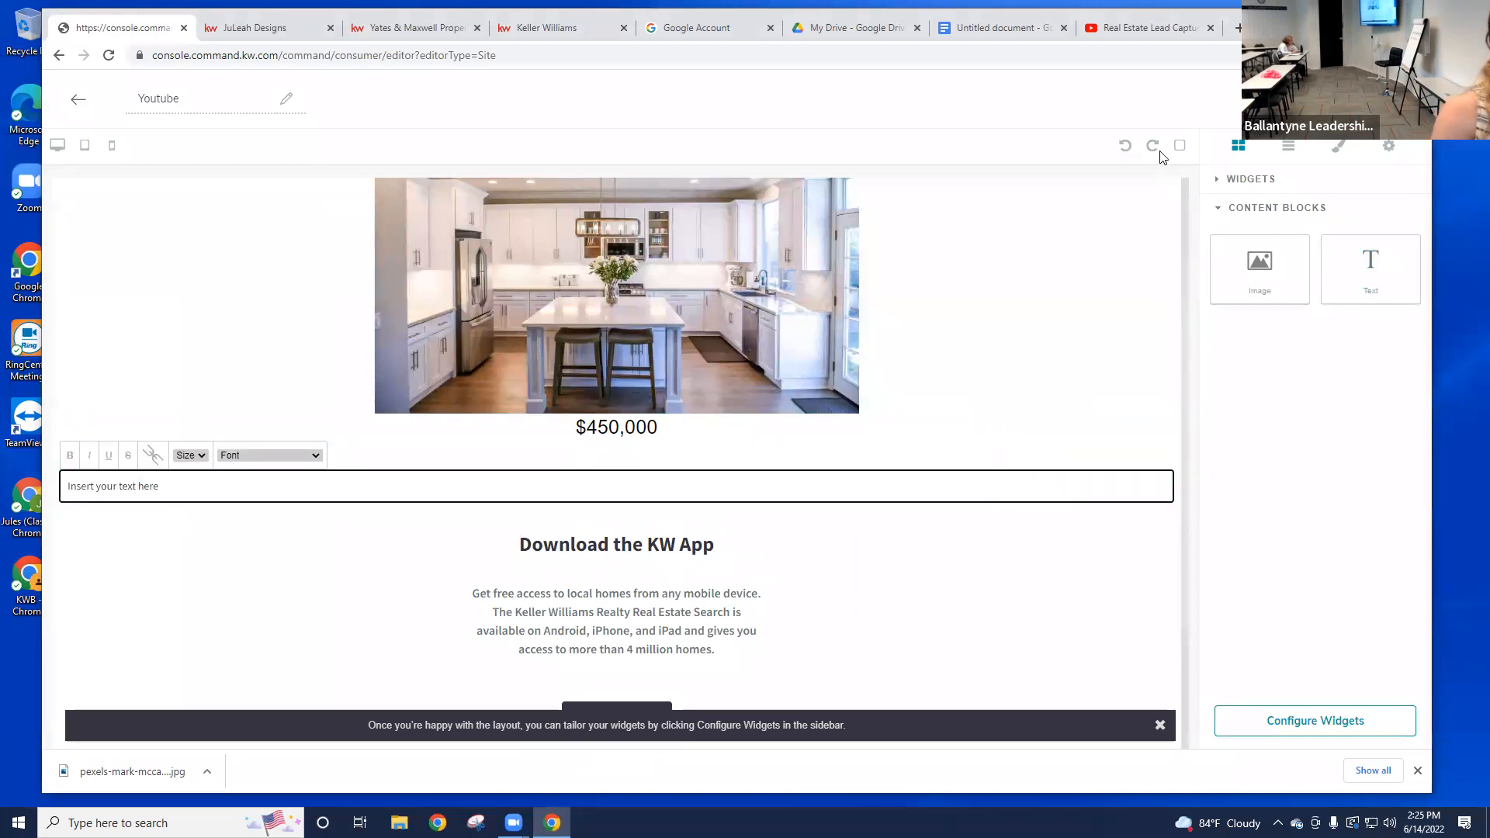
left_click(1135, 34)
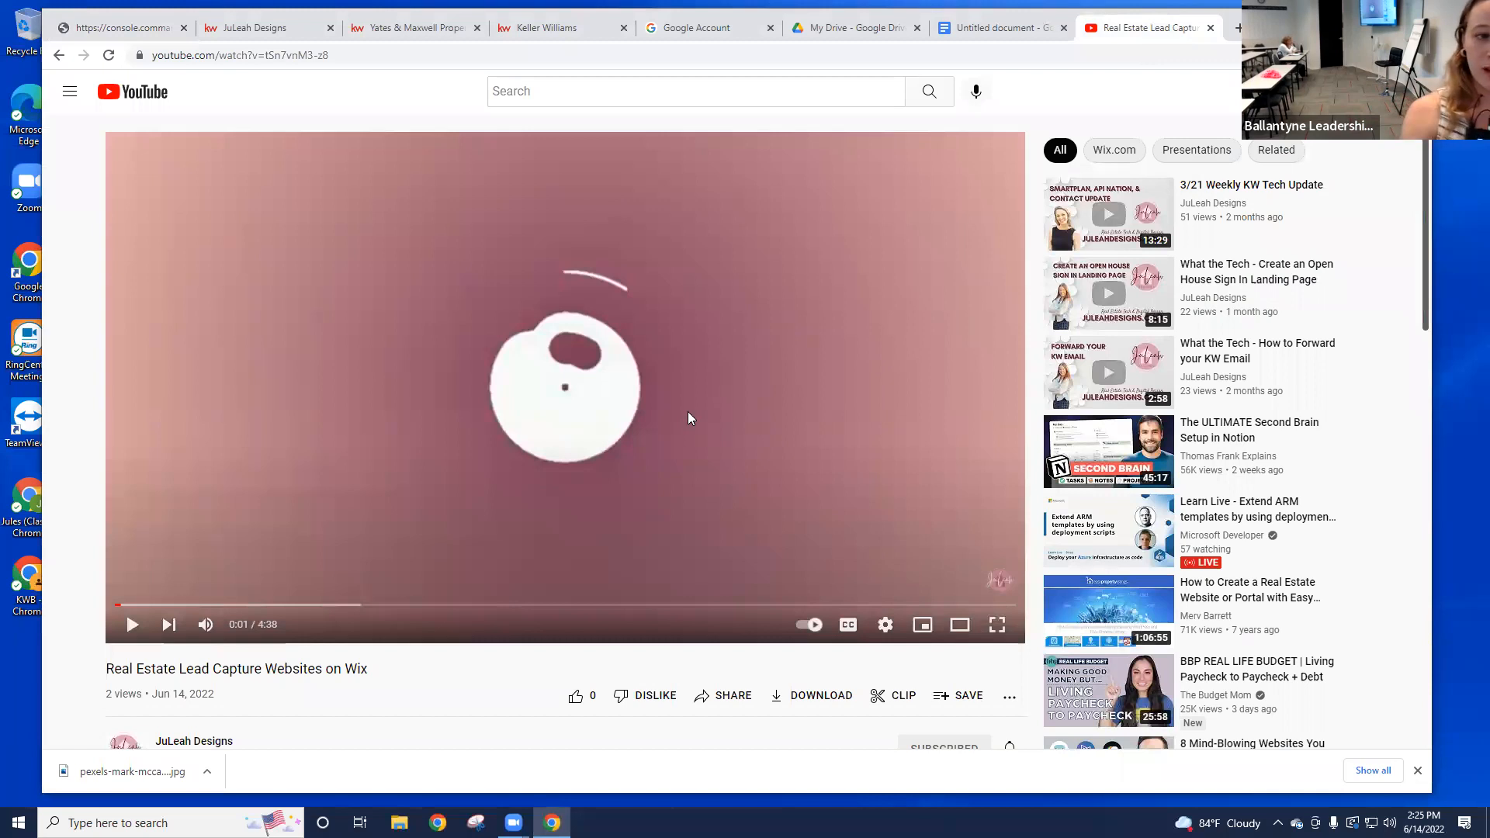
Step: Bring up the Wix lead capture video's embed code via Share and select the whole iframe code
left_click(736, 698)
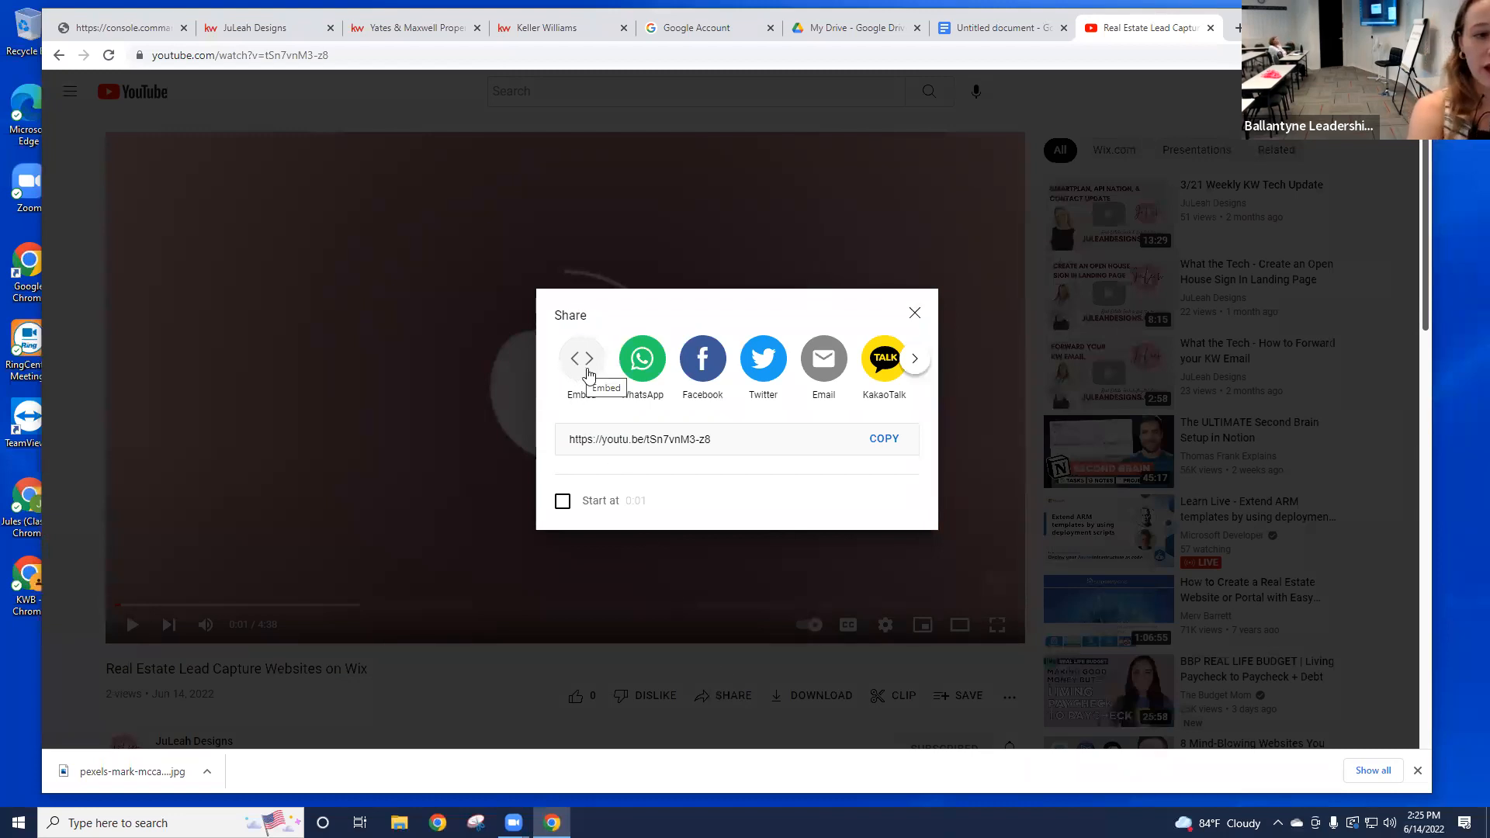
left_click(587, 365)
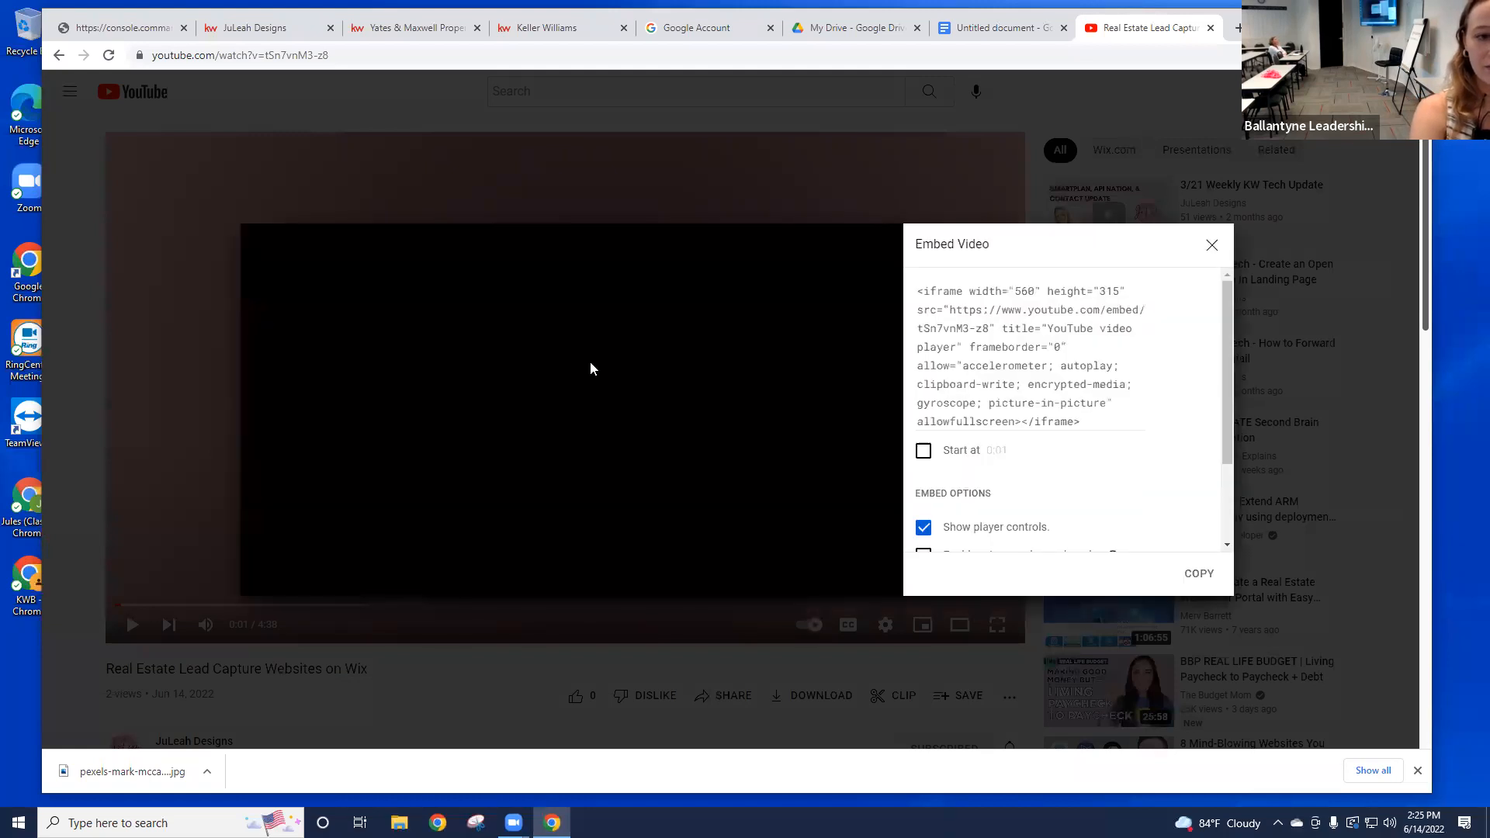
left_click_drag(917, 291, 1124, 421)
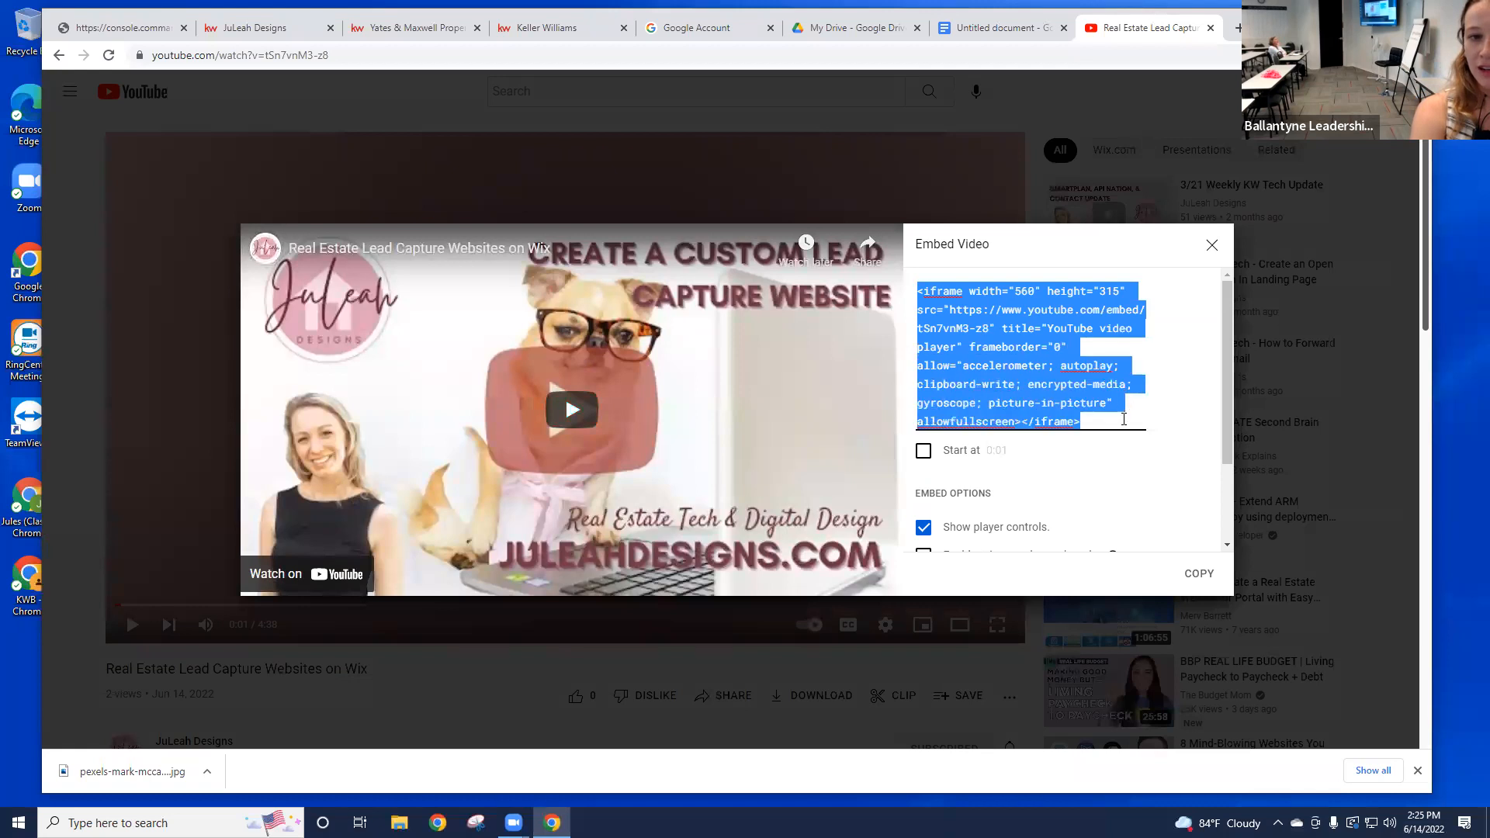
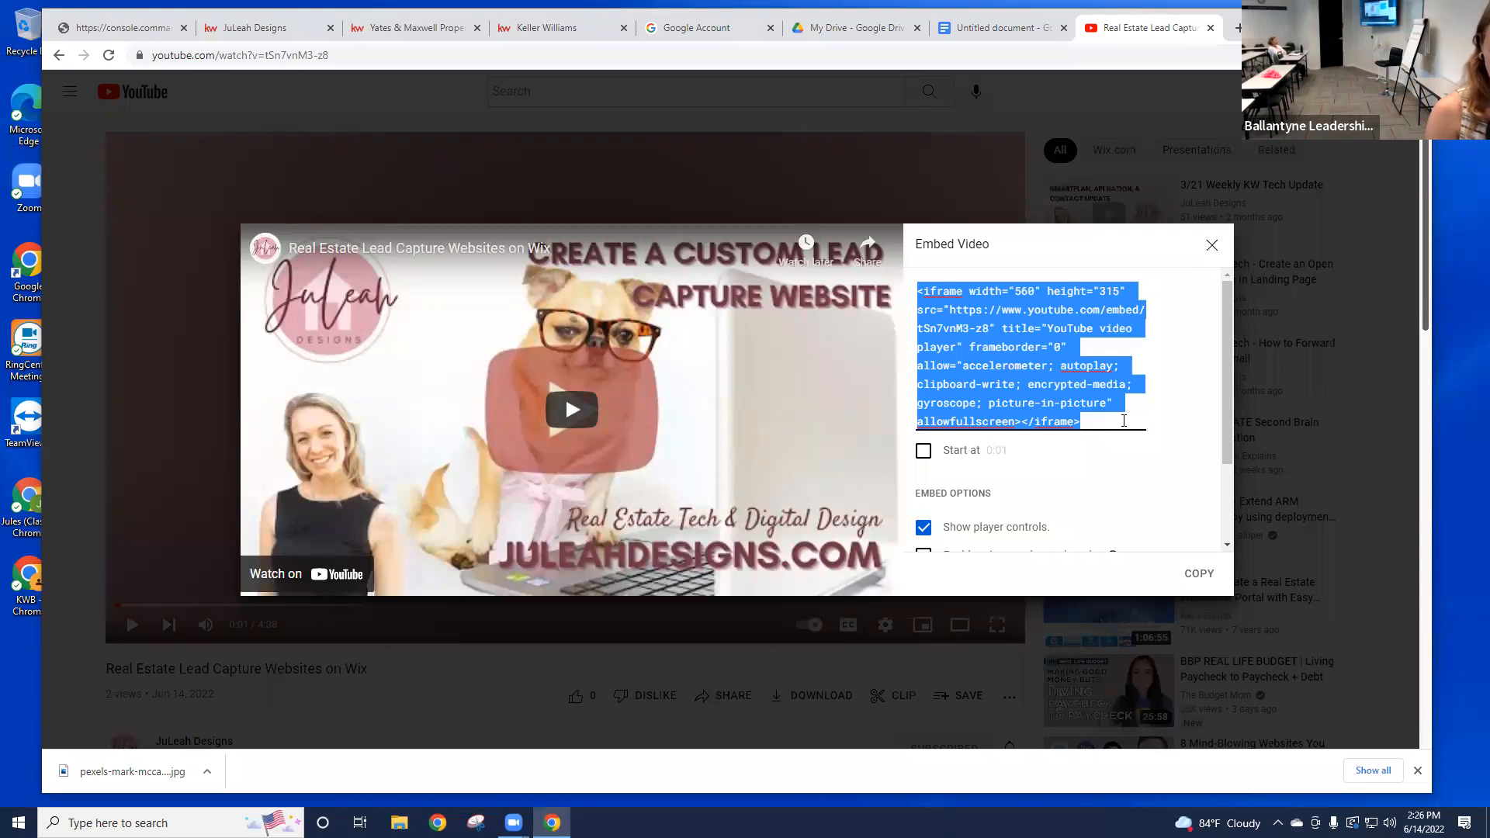
Step: Copy the YouTube video's iframe embed code and go back to the console.command.kw.com tab
left_click(1198, 573)
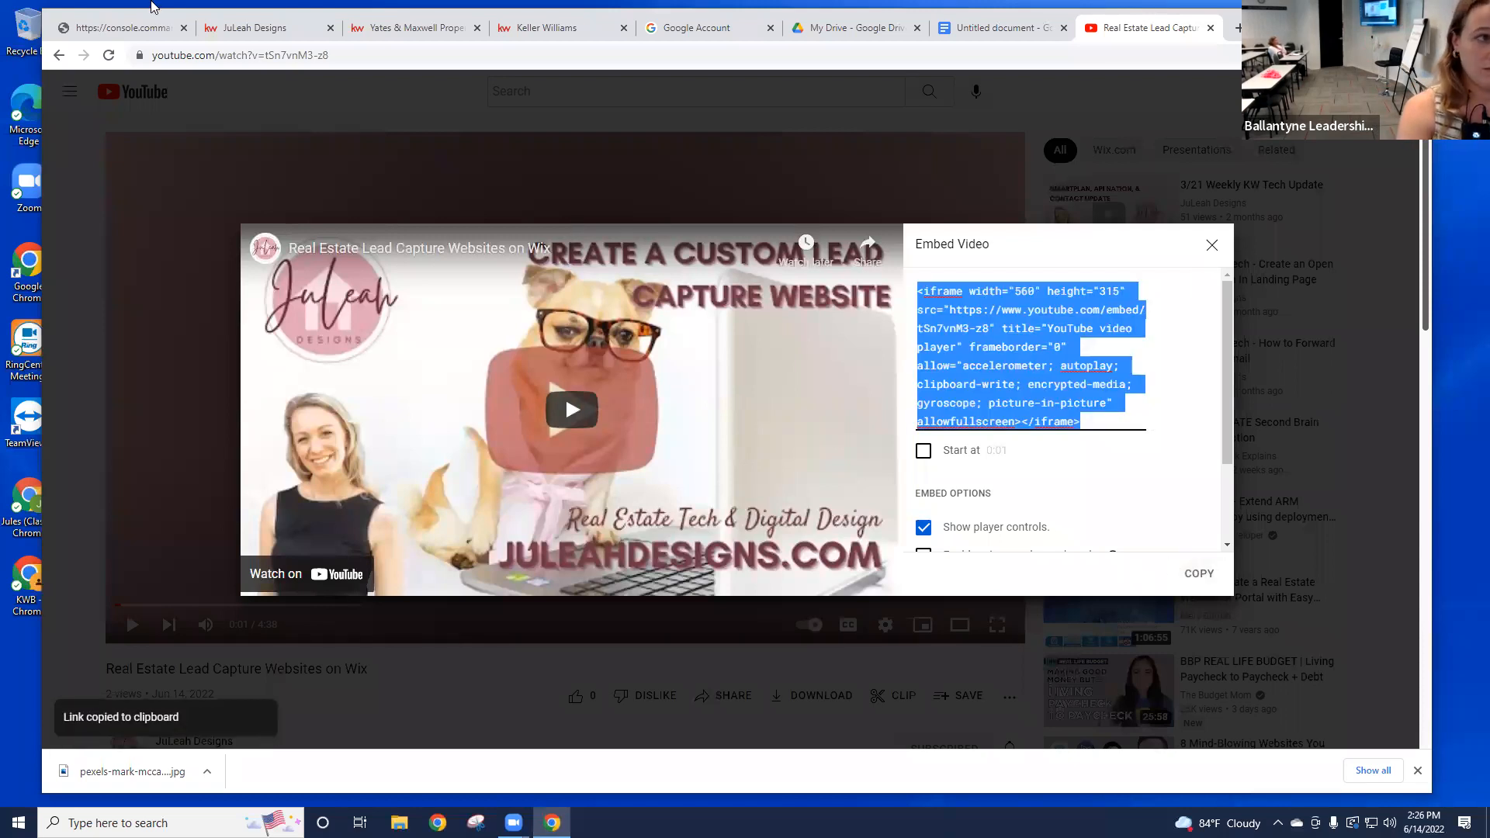
left_click(128, 28)
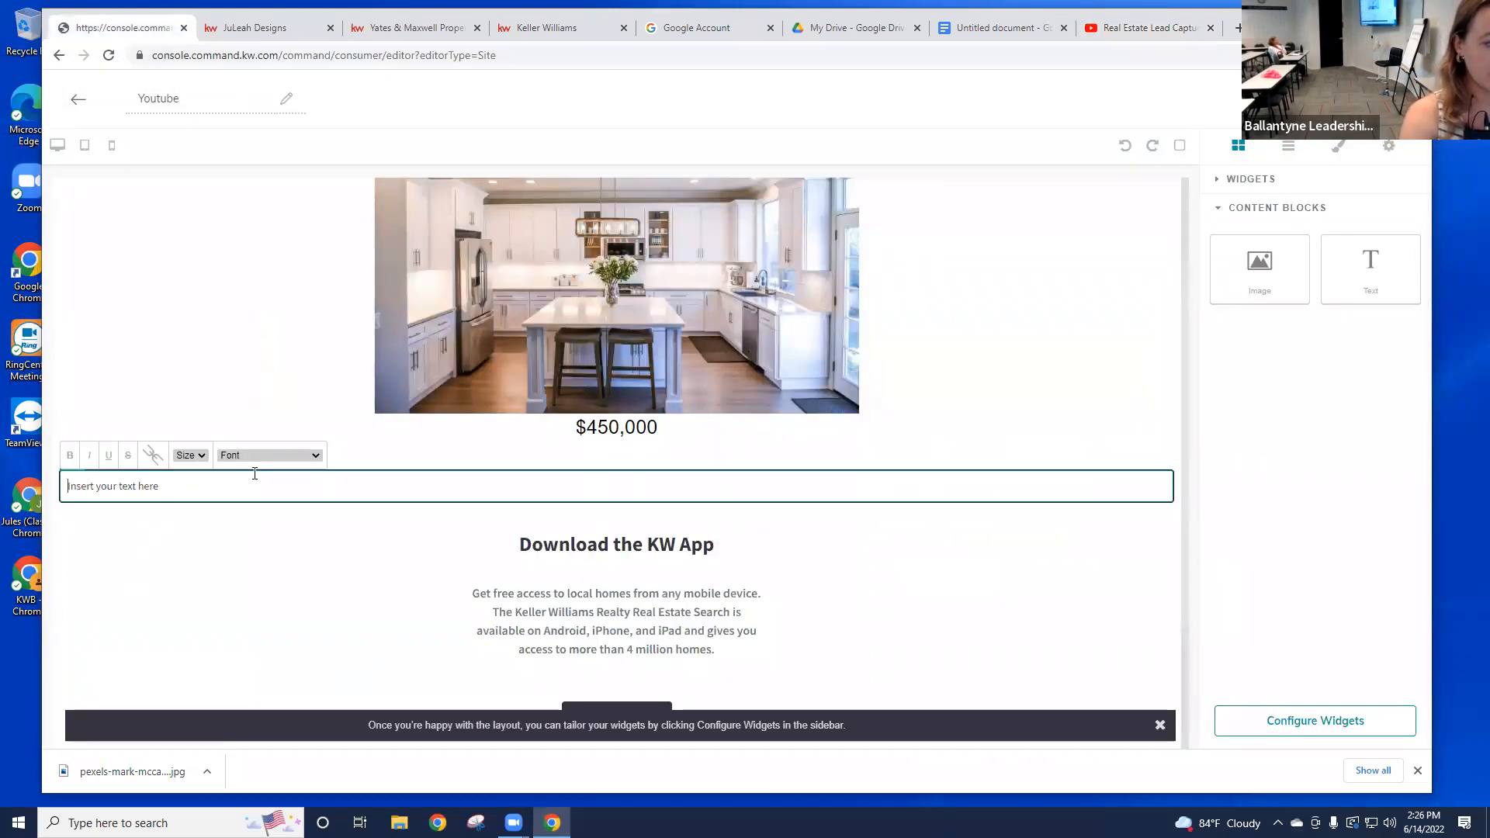
Step: Paste the YouTube iframe code over the 'Insert your text here' placeholder below the $450,000 price
left_click_drag(159, 486, 62, 486)
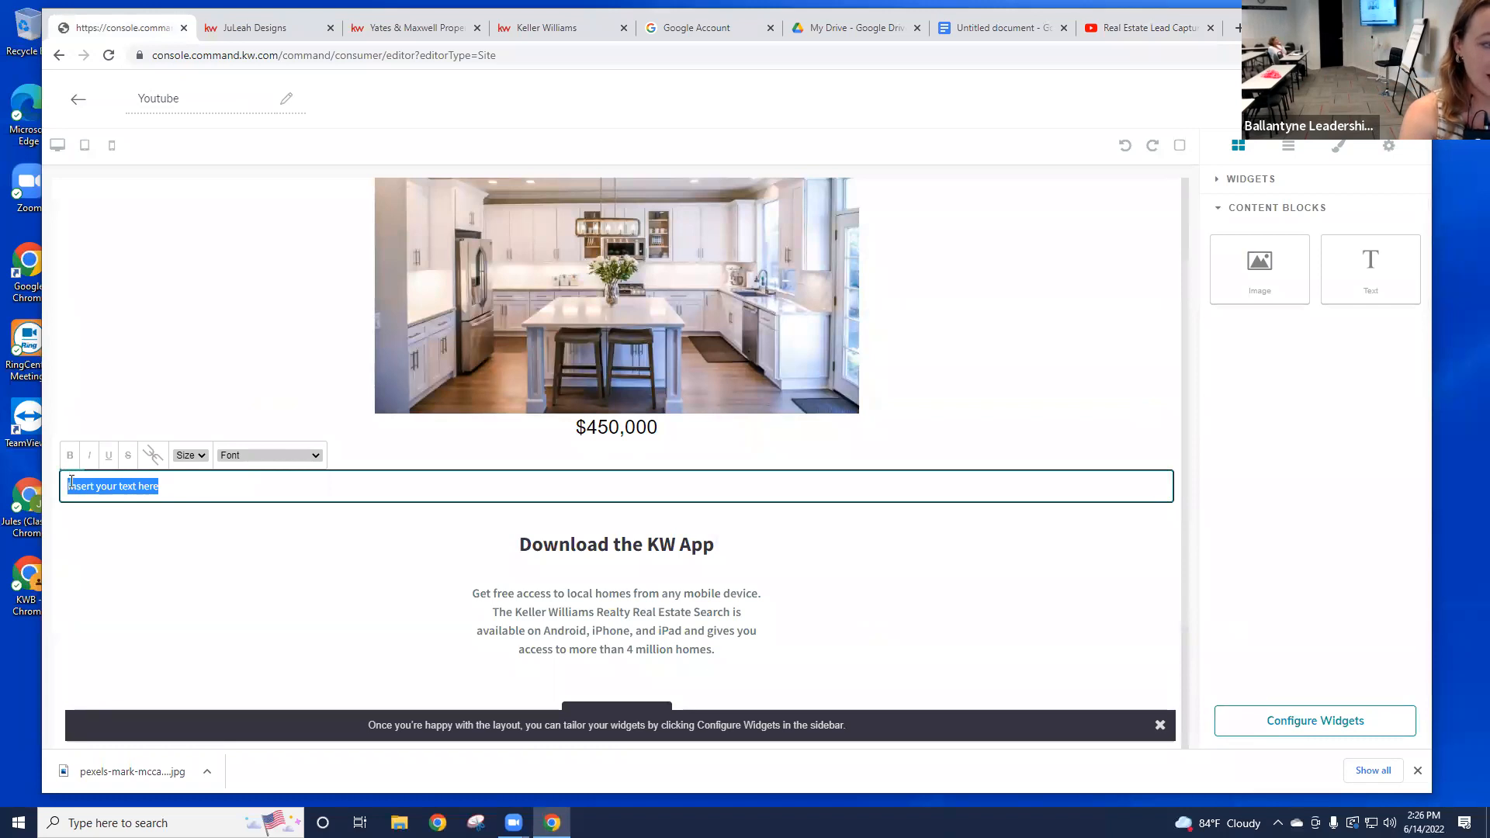
key("ctrl+v")
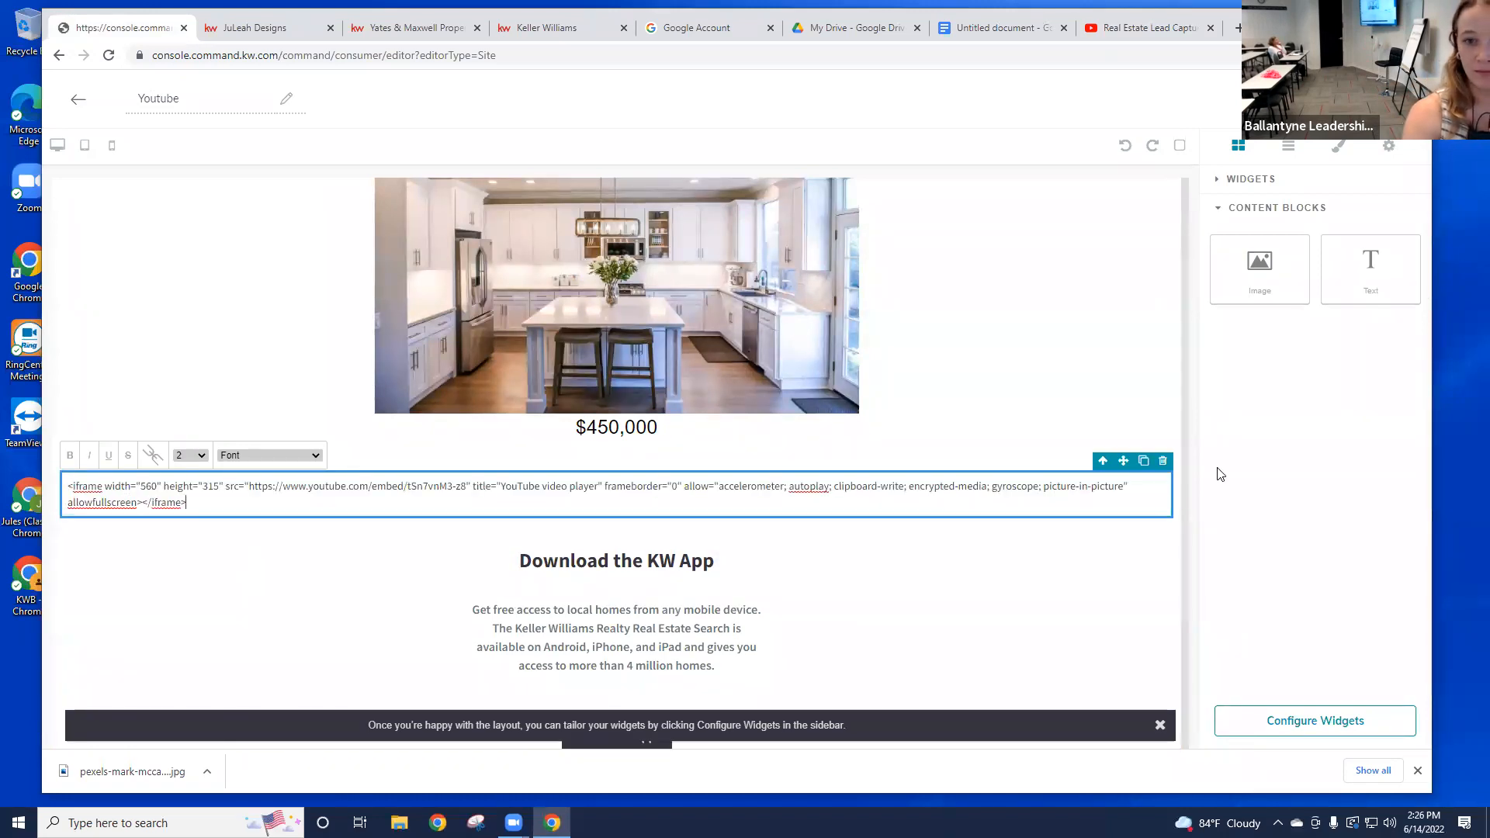
left_click(1346, 342)
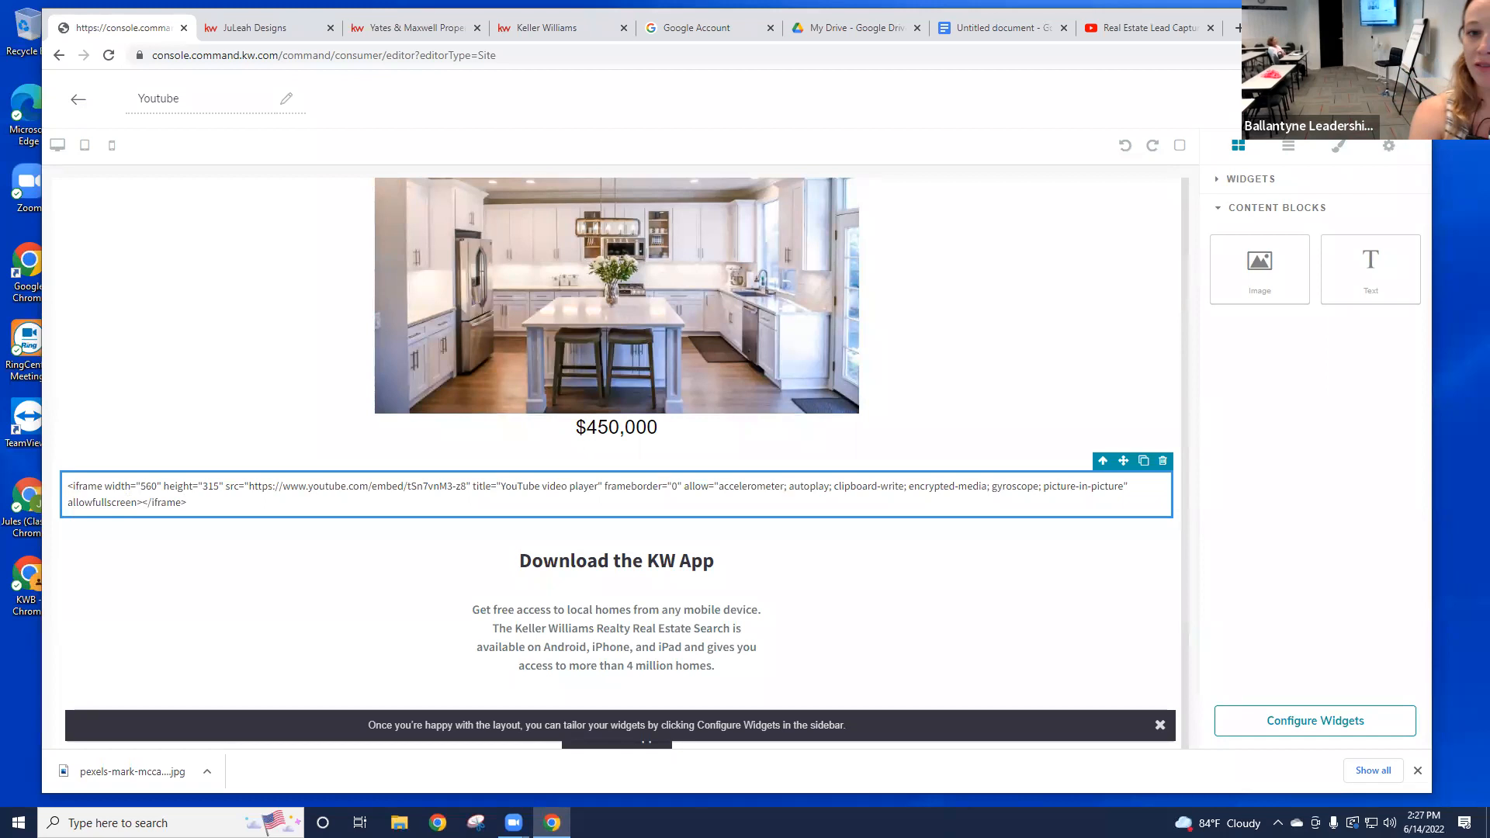
Step: Publish the edited page, then add a new agent site page based on the Youtube page
left_click(1371, 99)
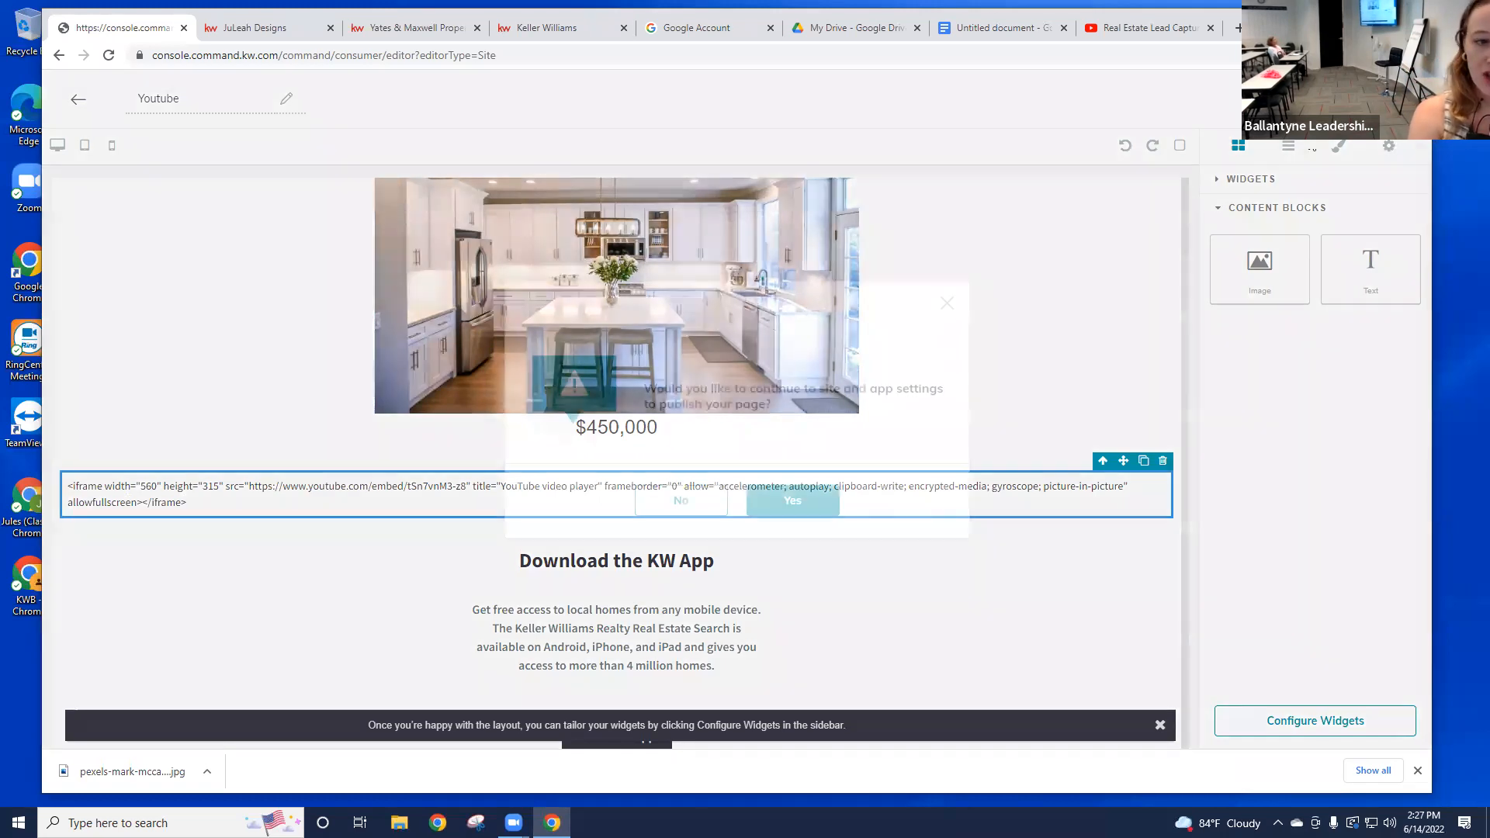
left_click(823, 511)
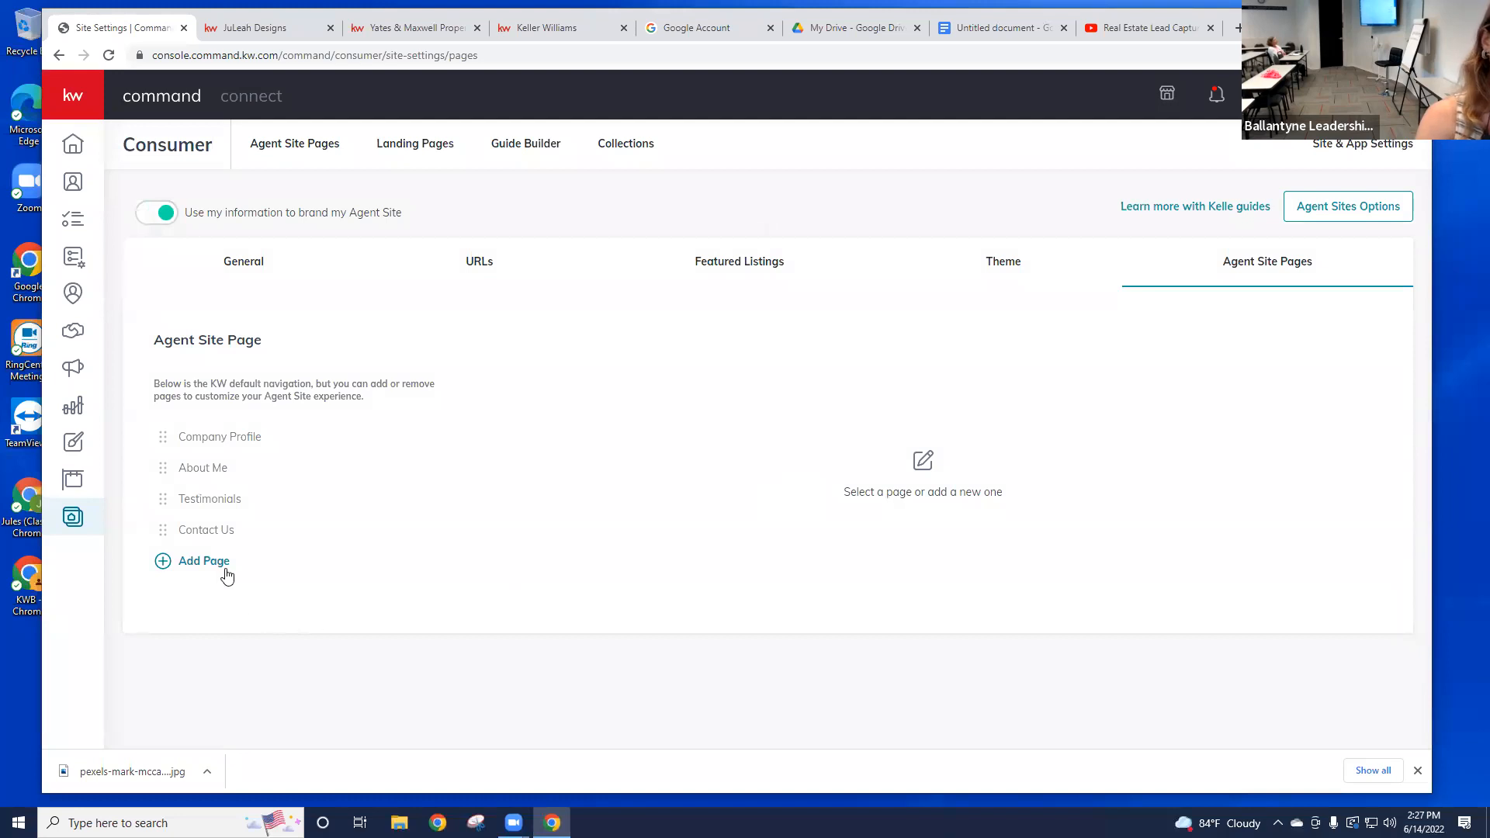
left_click(227, 575)
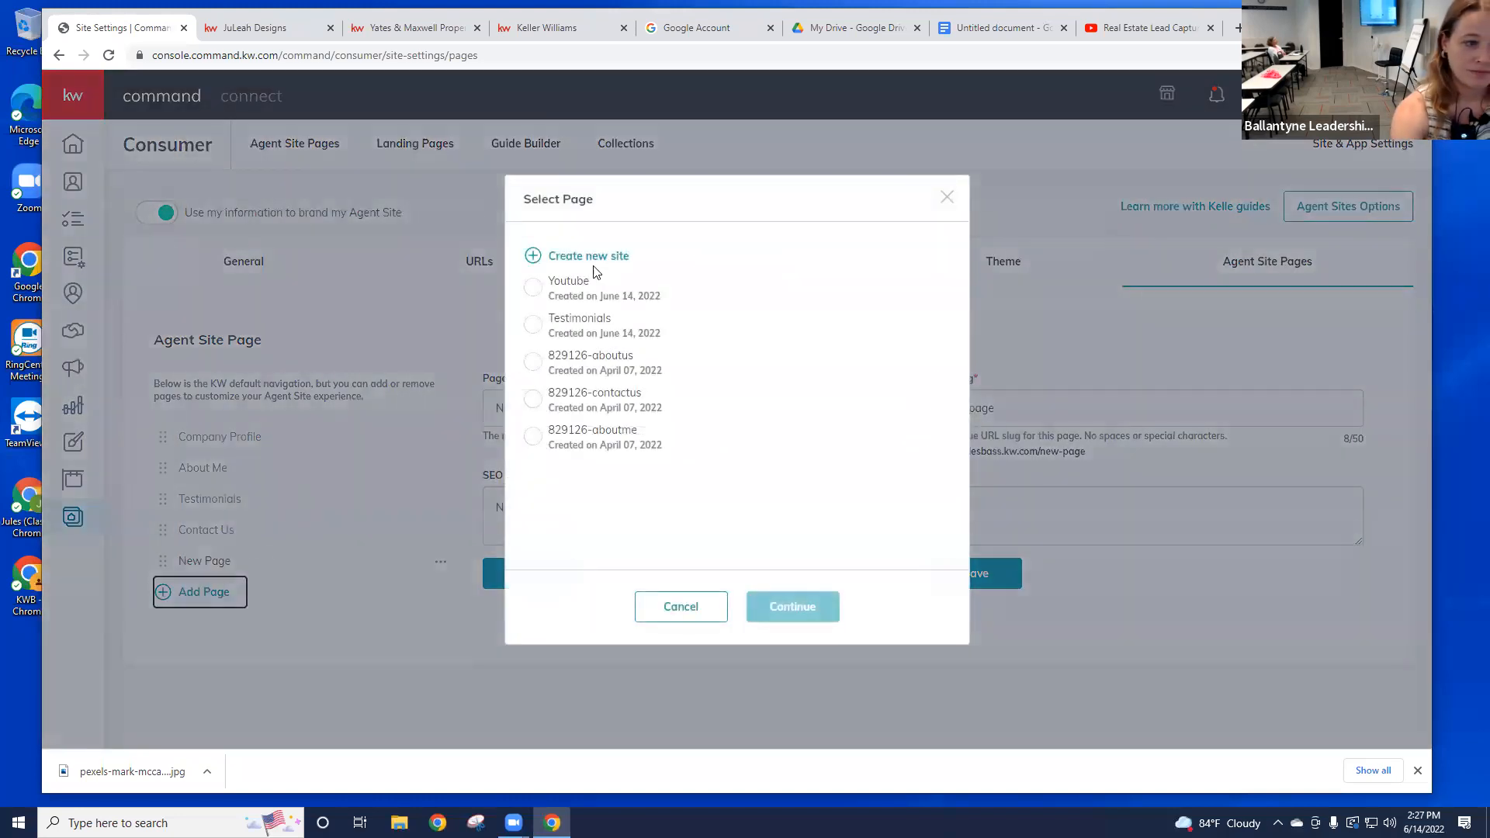
left_click(943, 198)
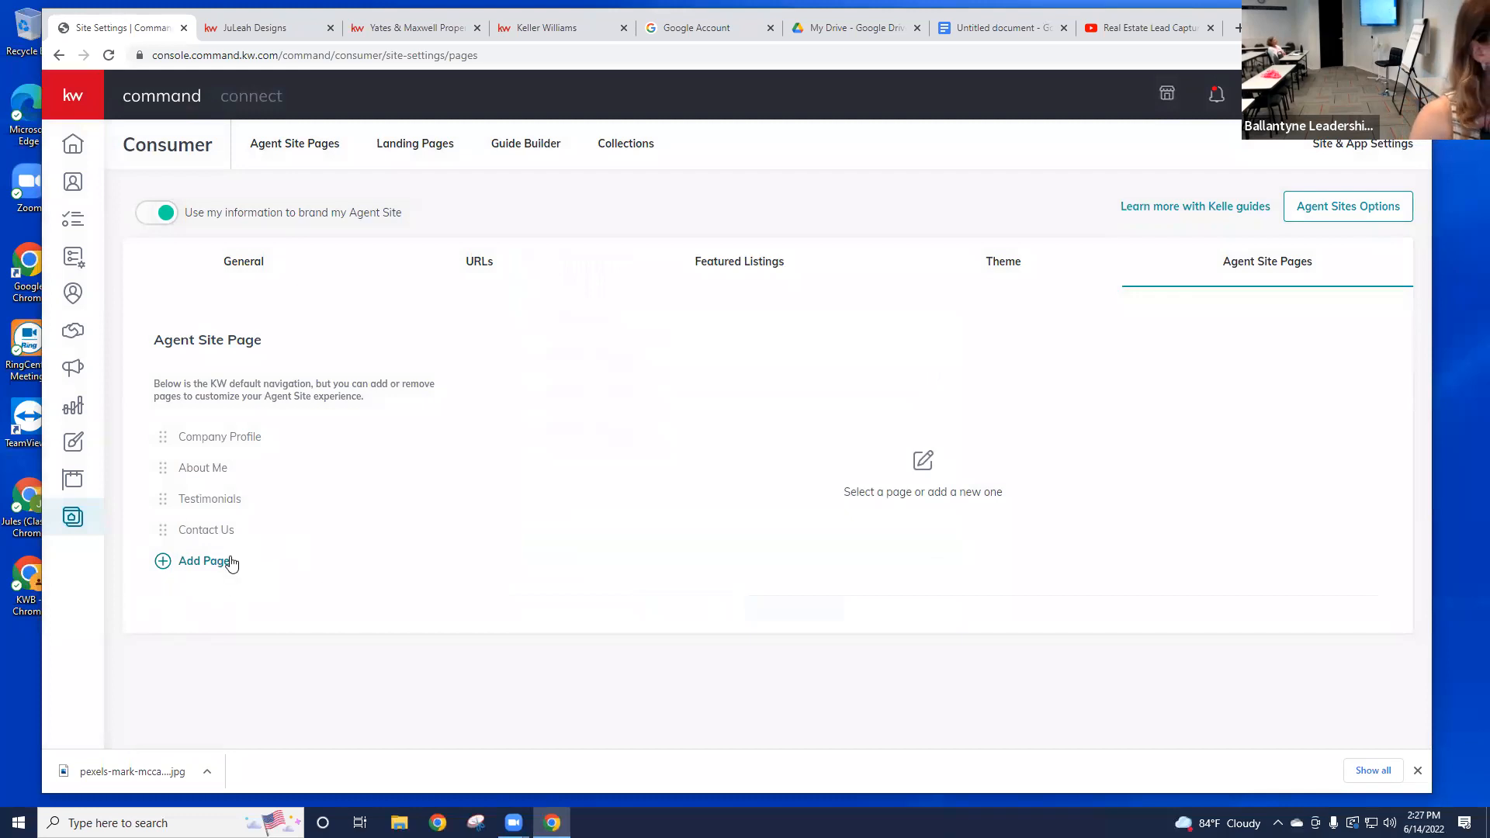
left_click(206, 563)
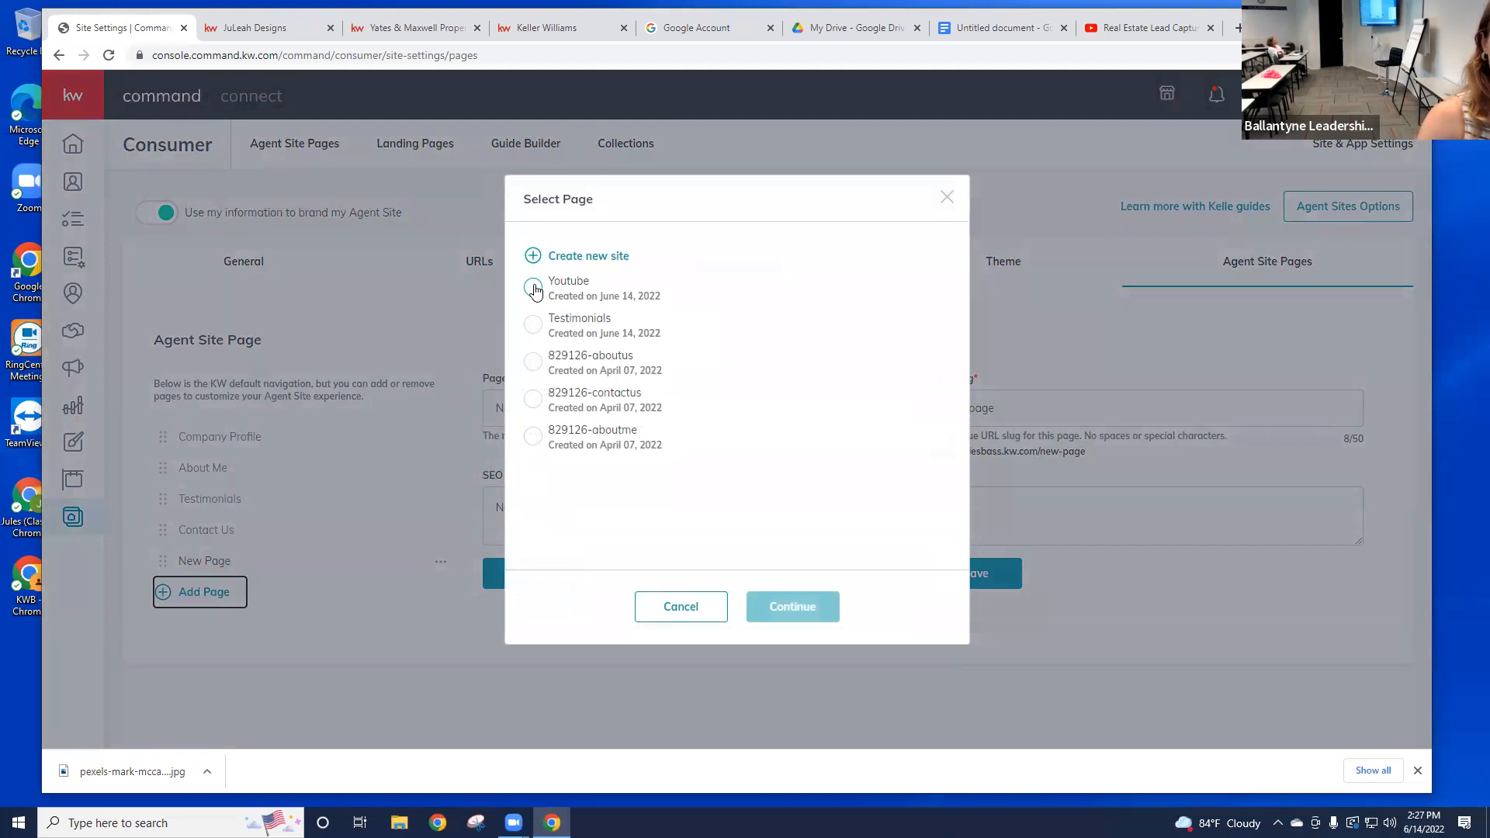
left_click(534, 288)
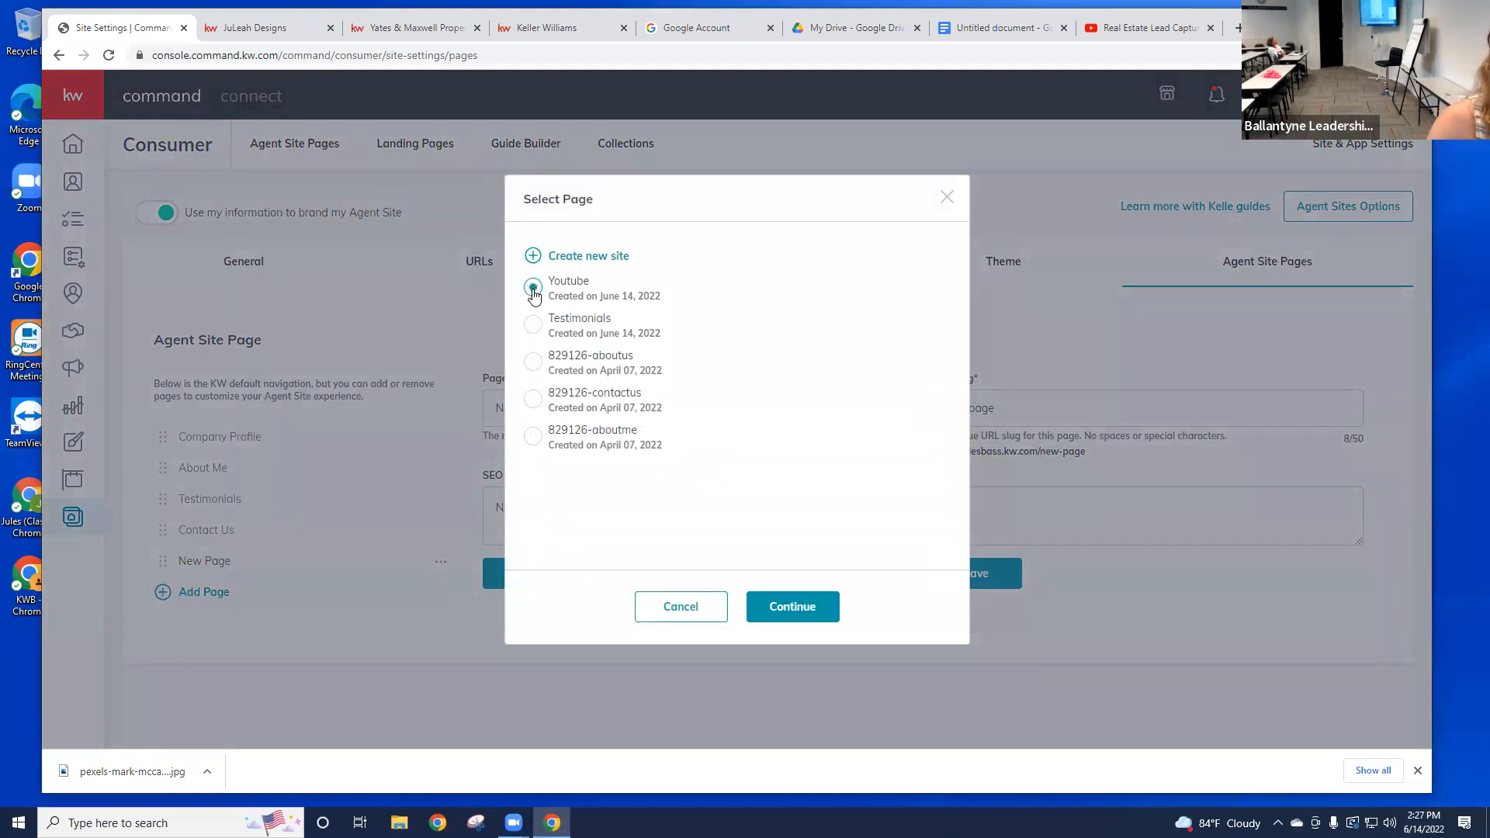
left_click(793, 607)
left_click_drag(543, 408, 486, 400)
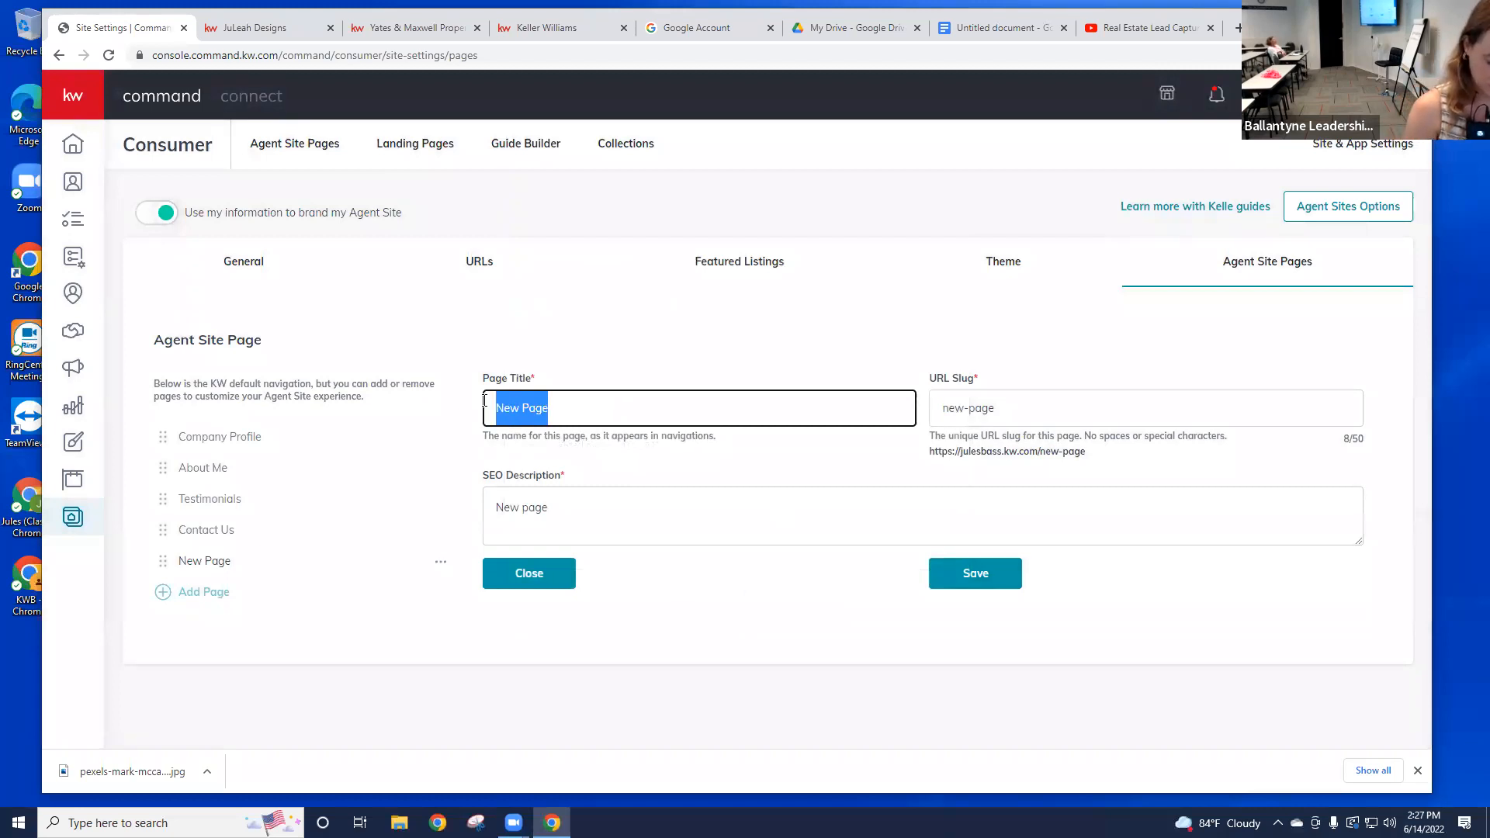
Step: Set the new page's title to 'Featured Listing'
type("Youtu")
key("BackSpace")
key("BackSpace")
key("BackSpace")
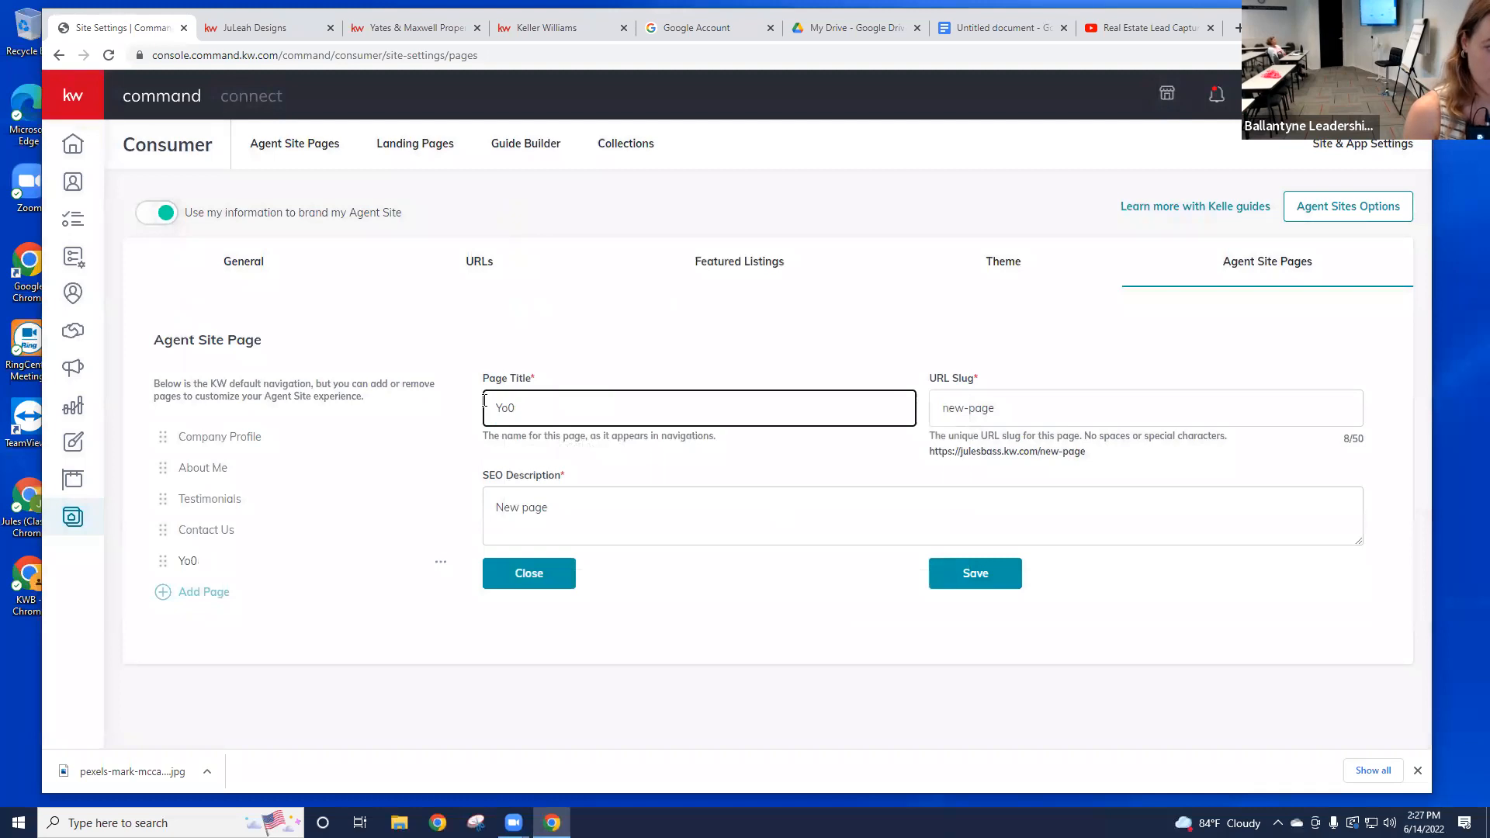
type("utube")
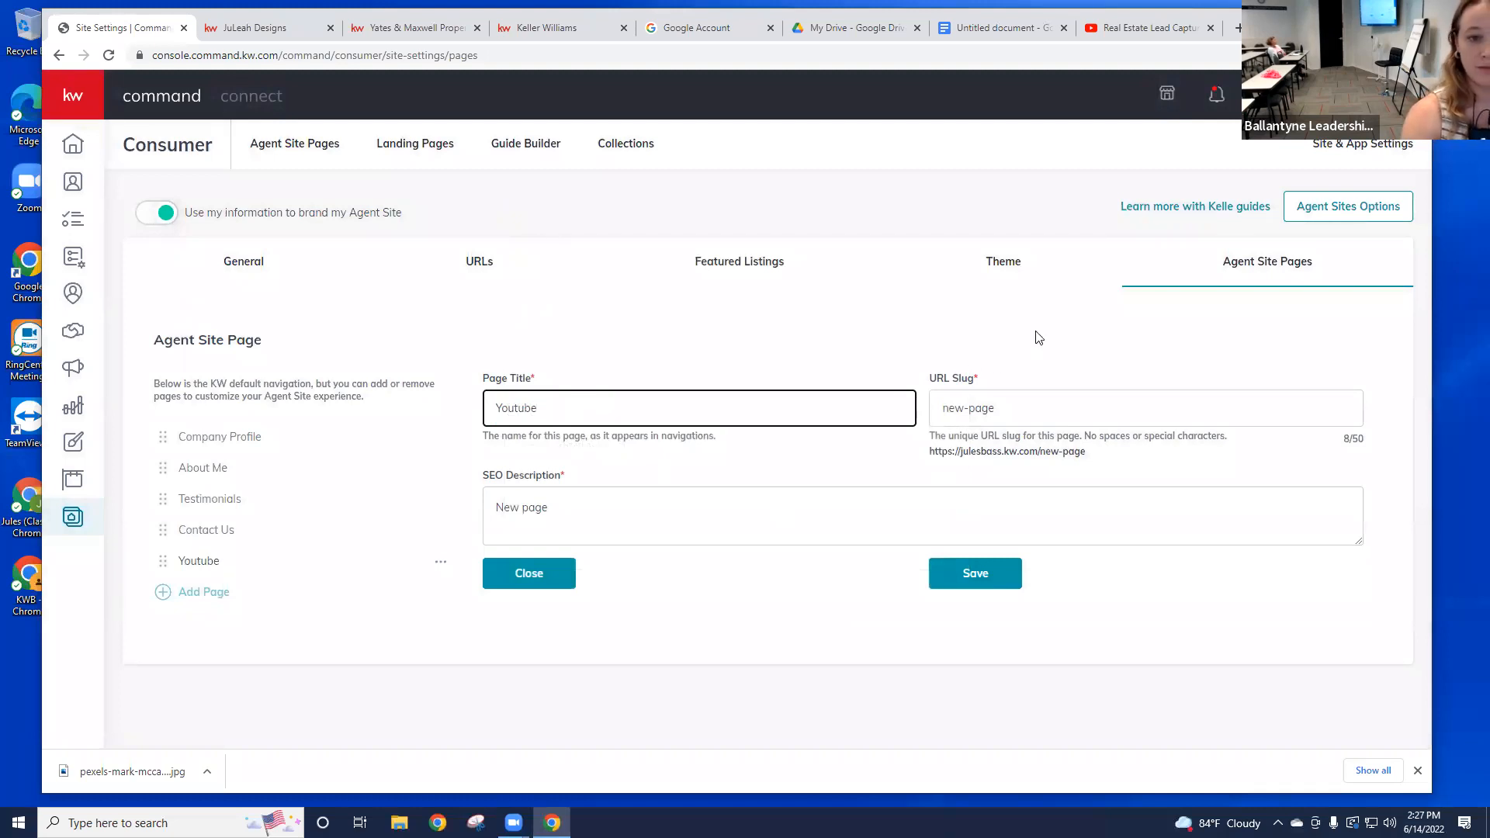
left_click_drag(595, 417, 522, 378)
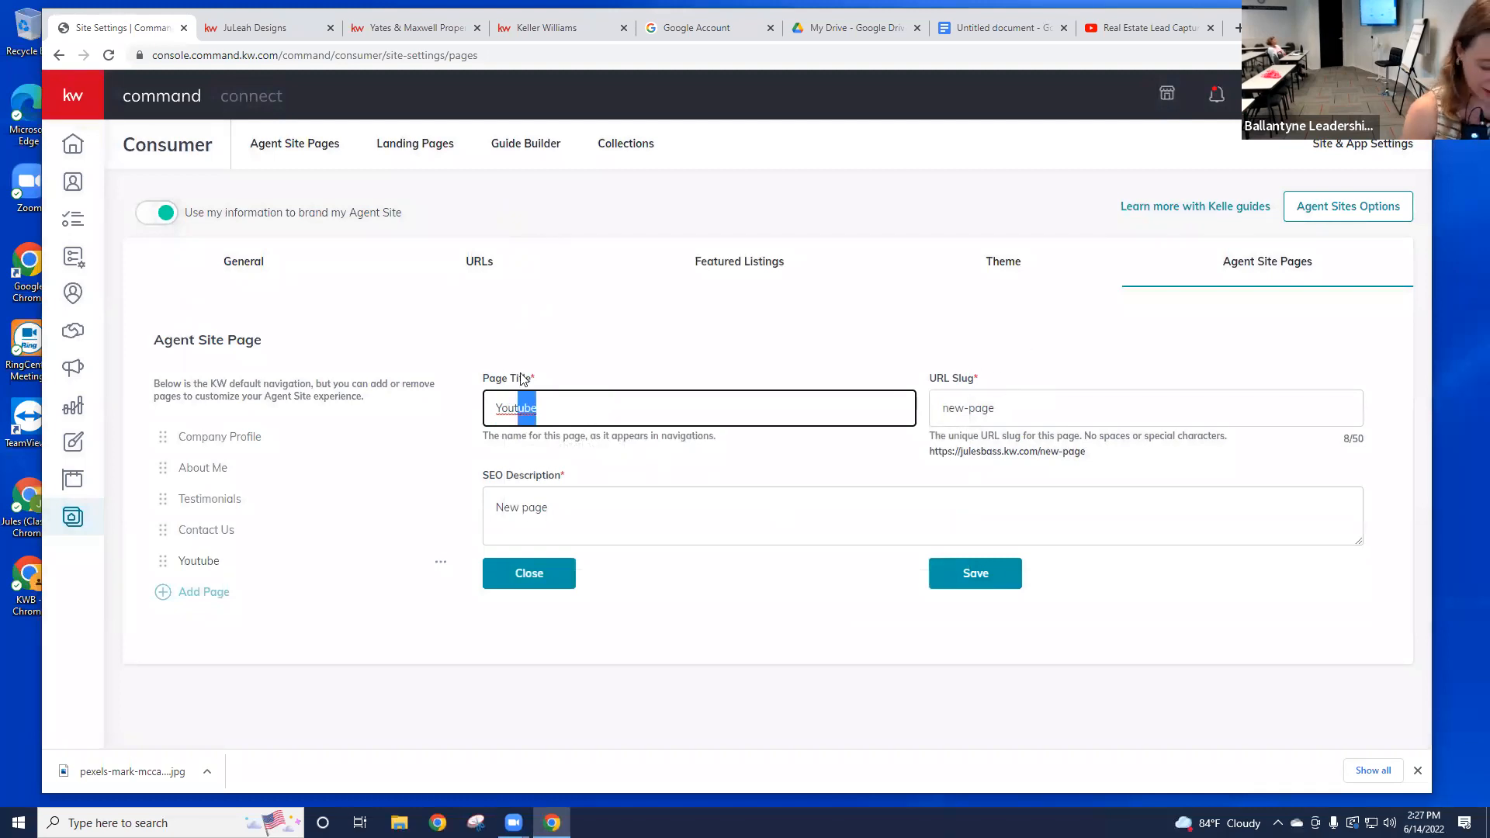
key("BackSpace")
key("BackSpace")
left_click_drag(516, 409, 460, 397)
type("Fea")
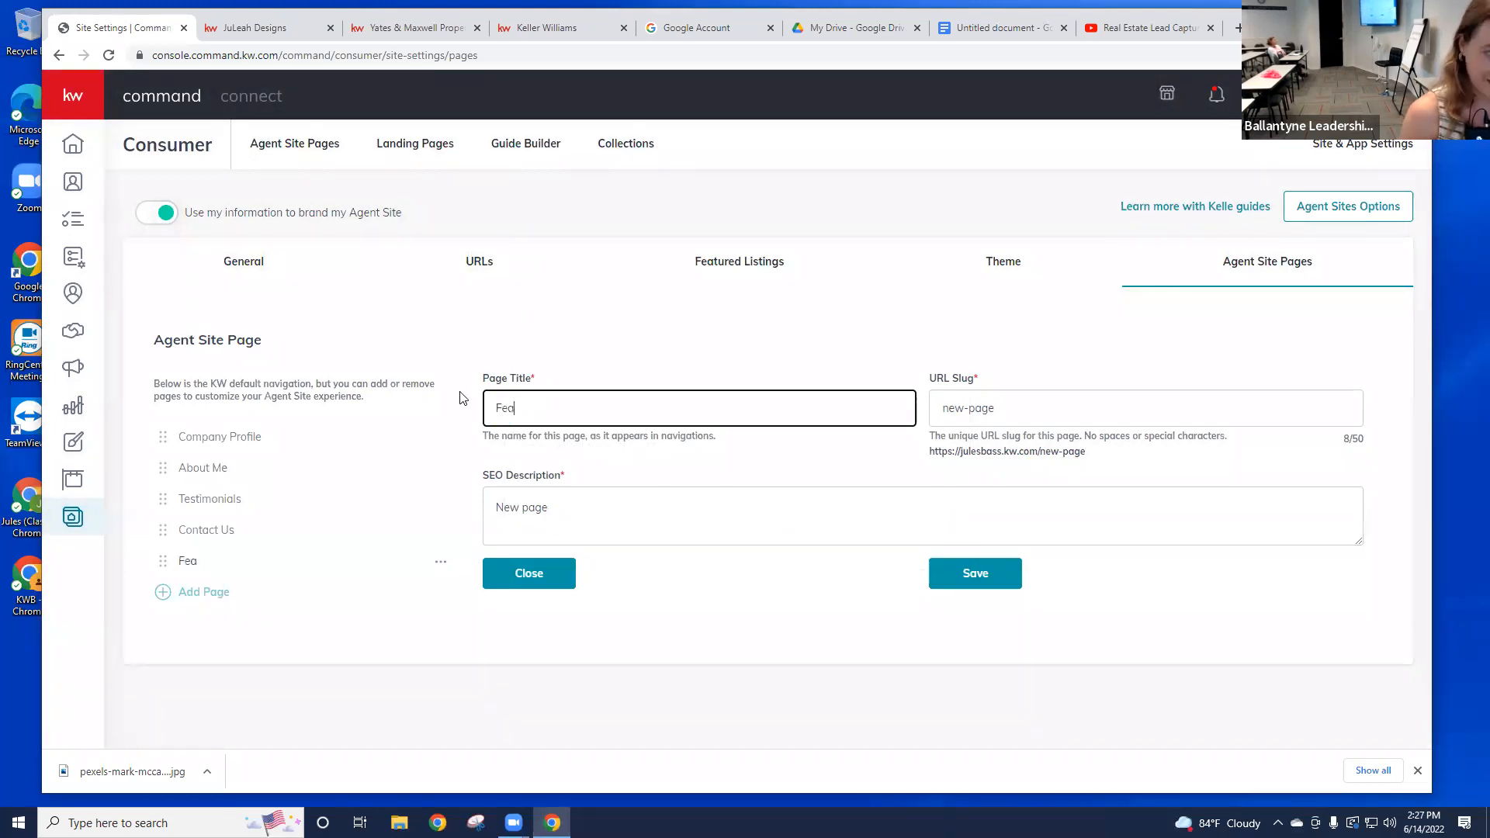
type("tured is6tin")
key("BackSpace")
key("BackSpace")
key("BackSpace")
key("BackSpace")
type("Listing")
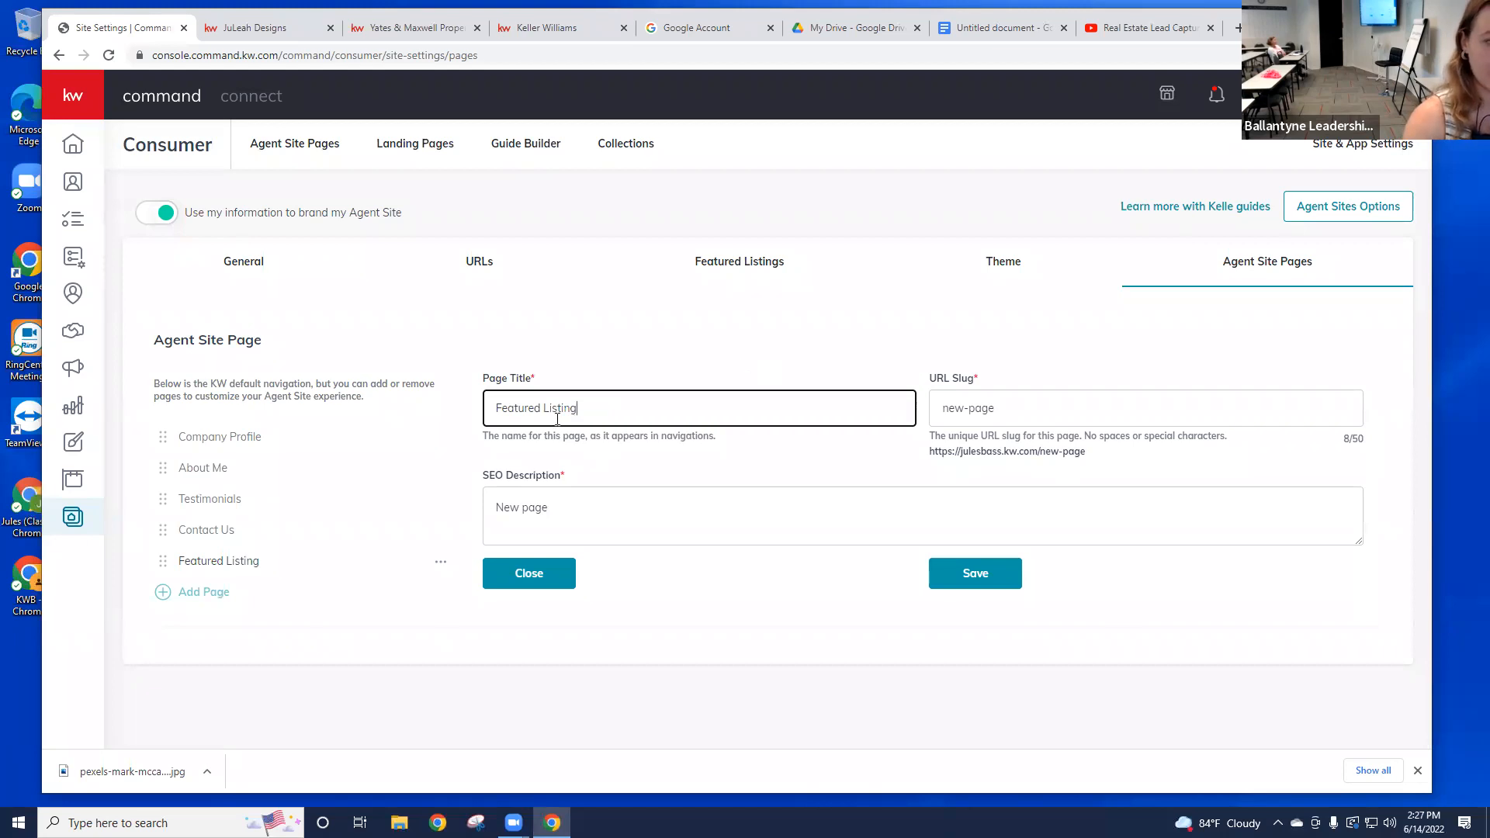
key("ctrl+a")
key("ctrl+c")
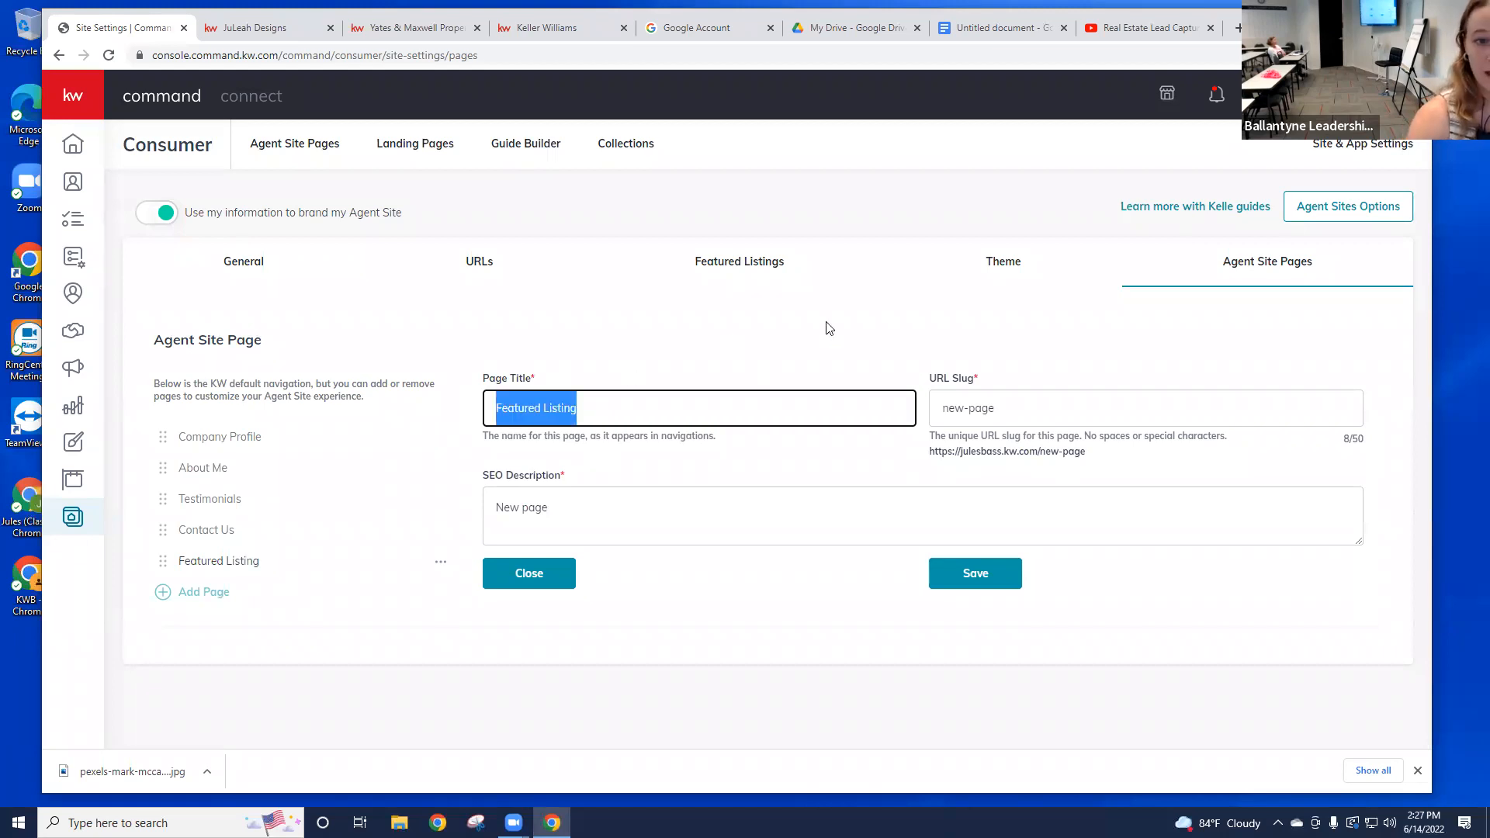
Step: Set the URL slug to 'Featured-Listing' and save the page settings
left_click(941, 410)
key("ctrl+a")
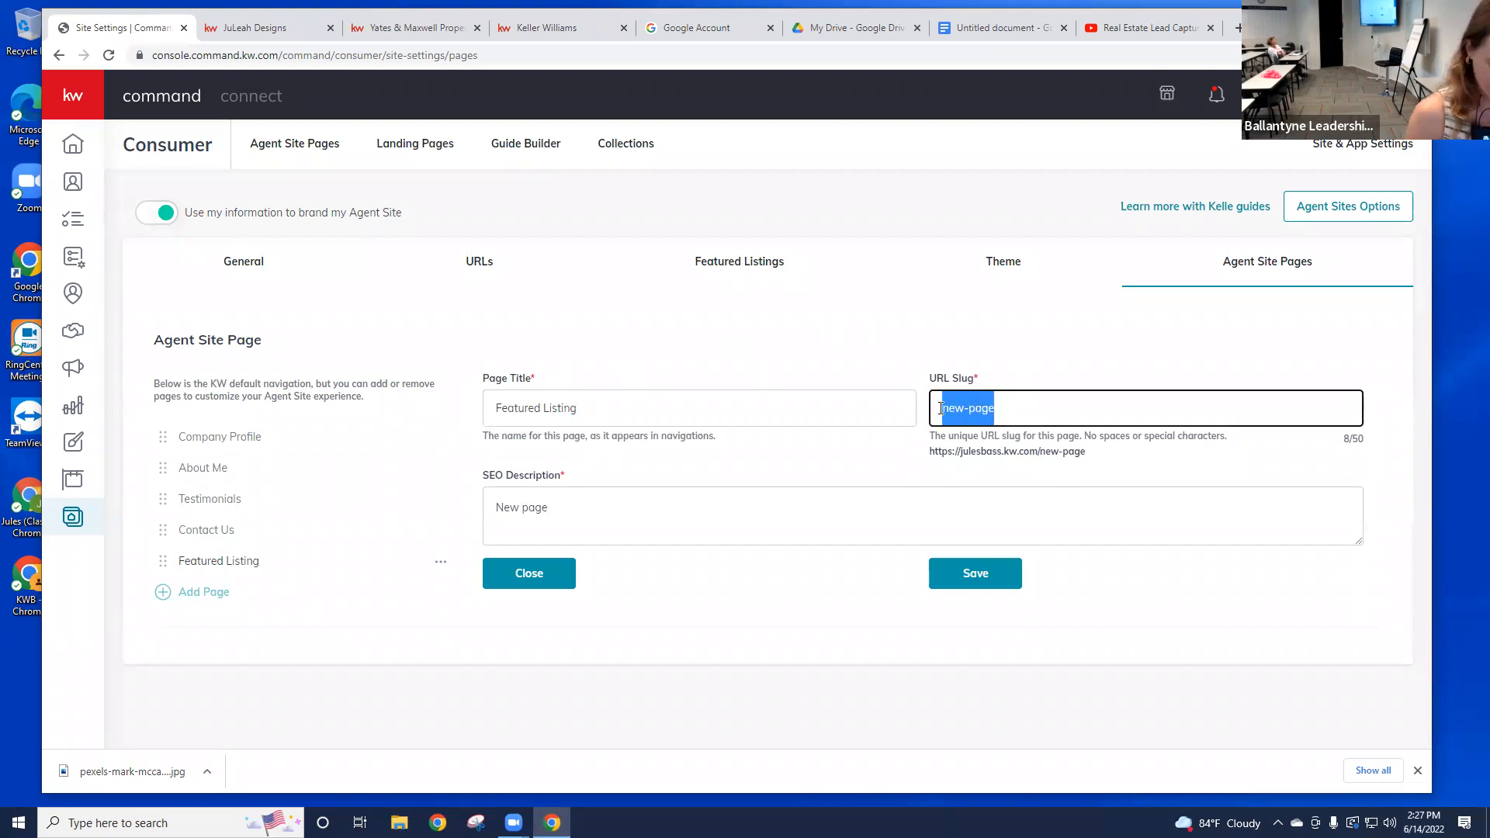
key("ctrl+v")
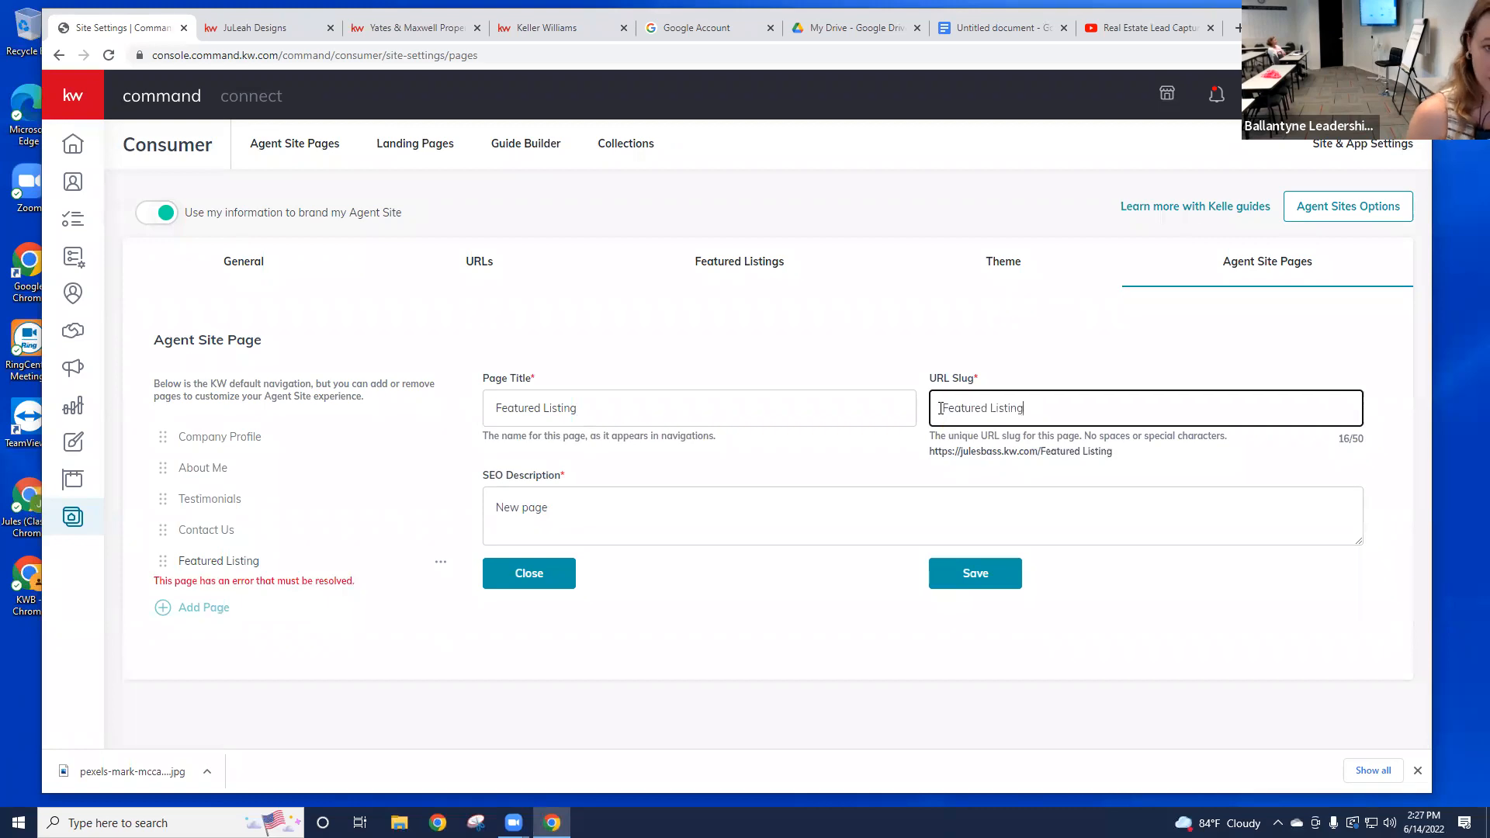
left_click(992, 409)
key("BackSpace")
type("-")
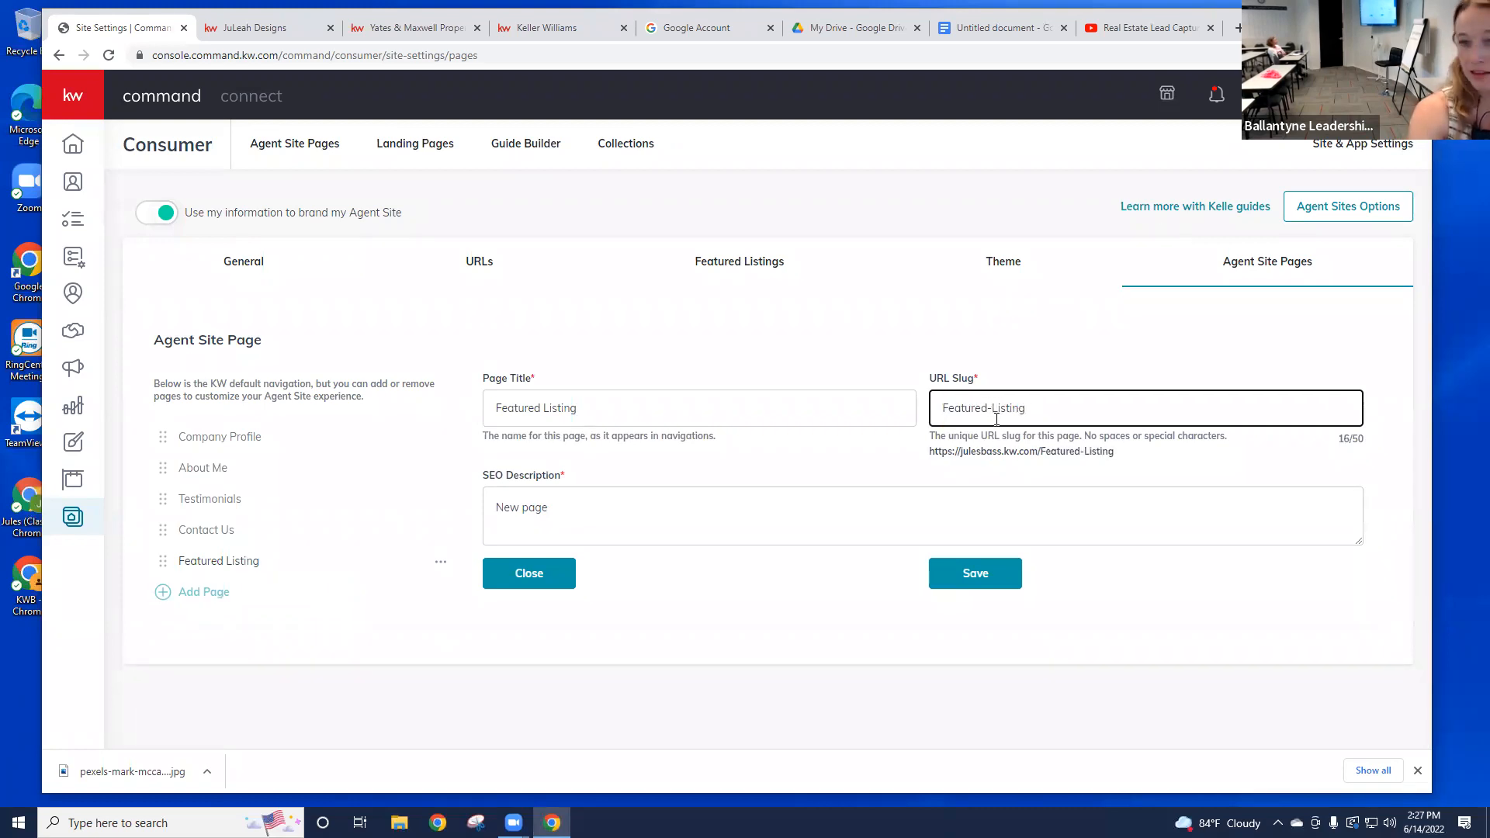
triple_click(628, 514)
left_click(596, 552)
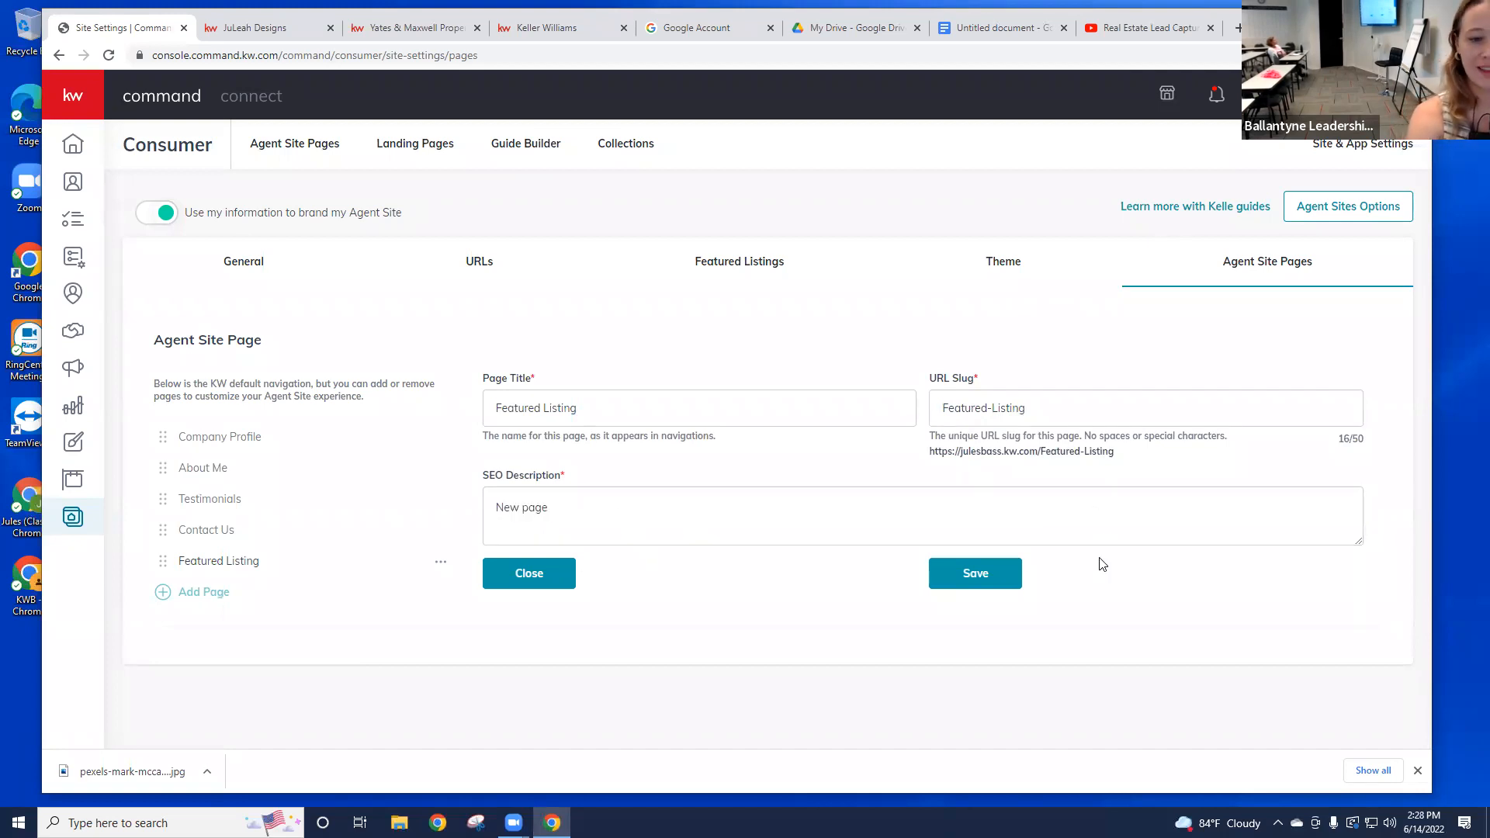
left_click(985, 584)
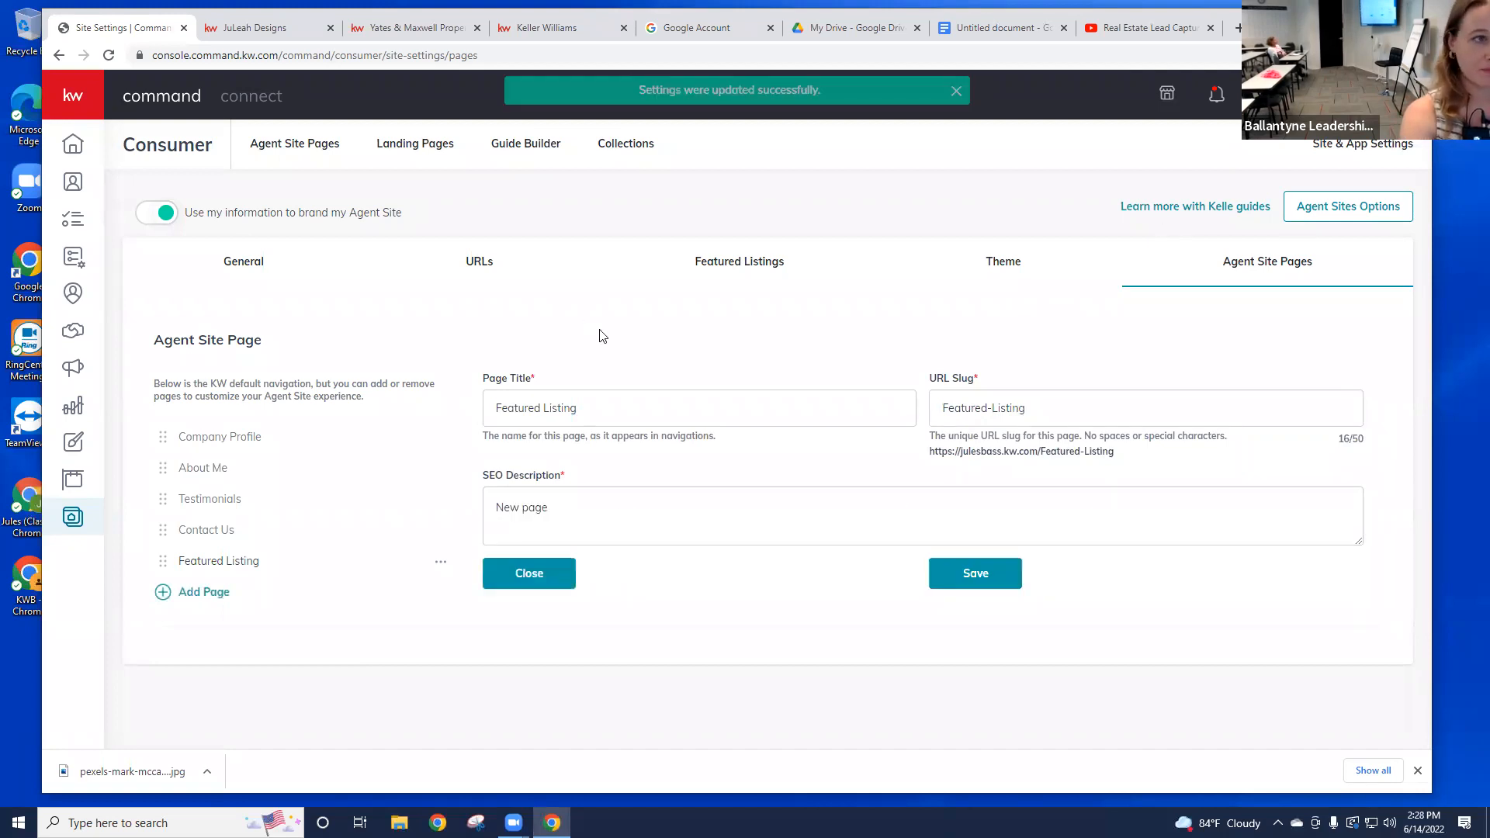
Step: Reload the JuLeah Designs agent site and open the new Featured Listing page
left_click(291, 31)
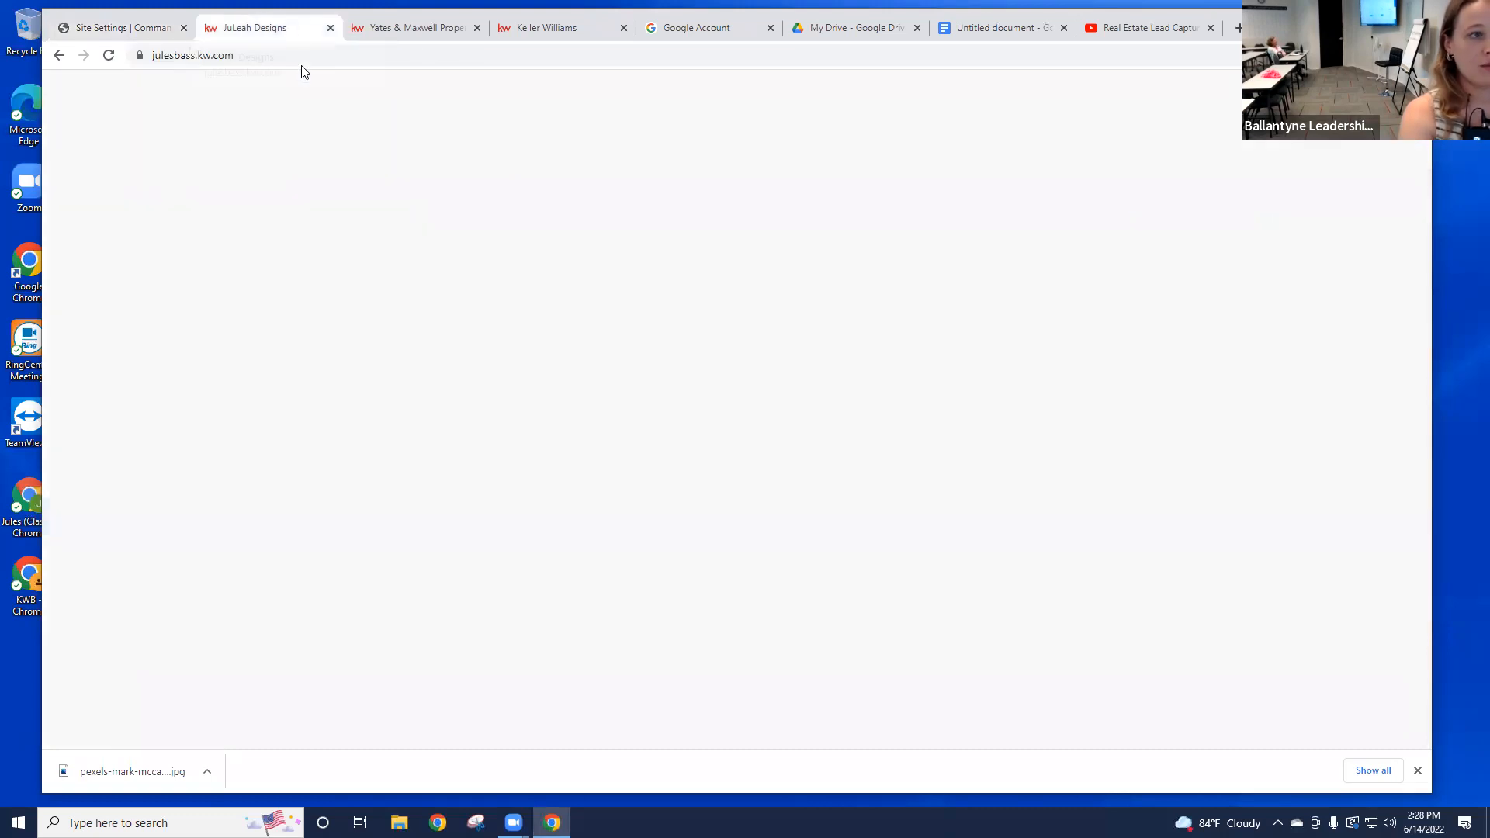
scroll(93, 176, "up", 1)
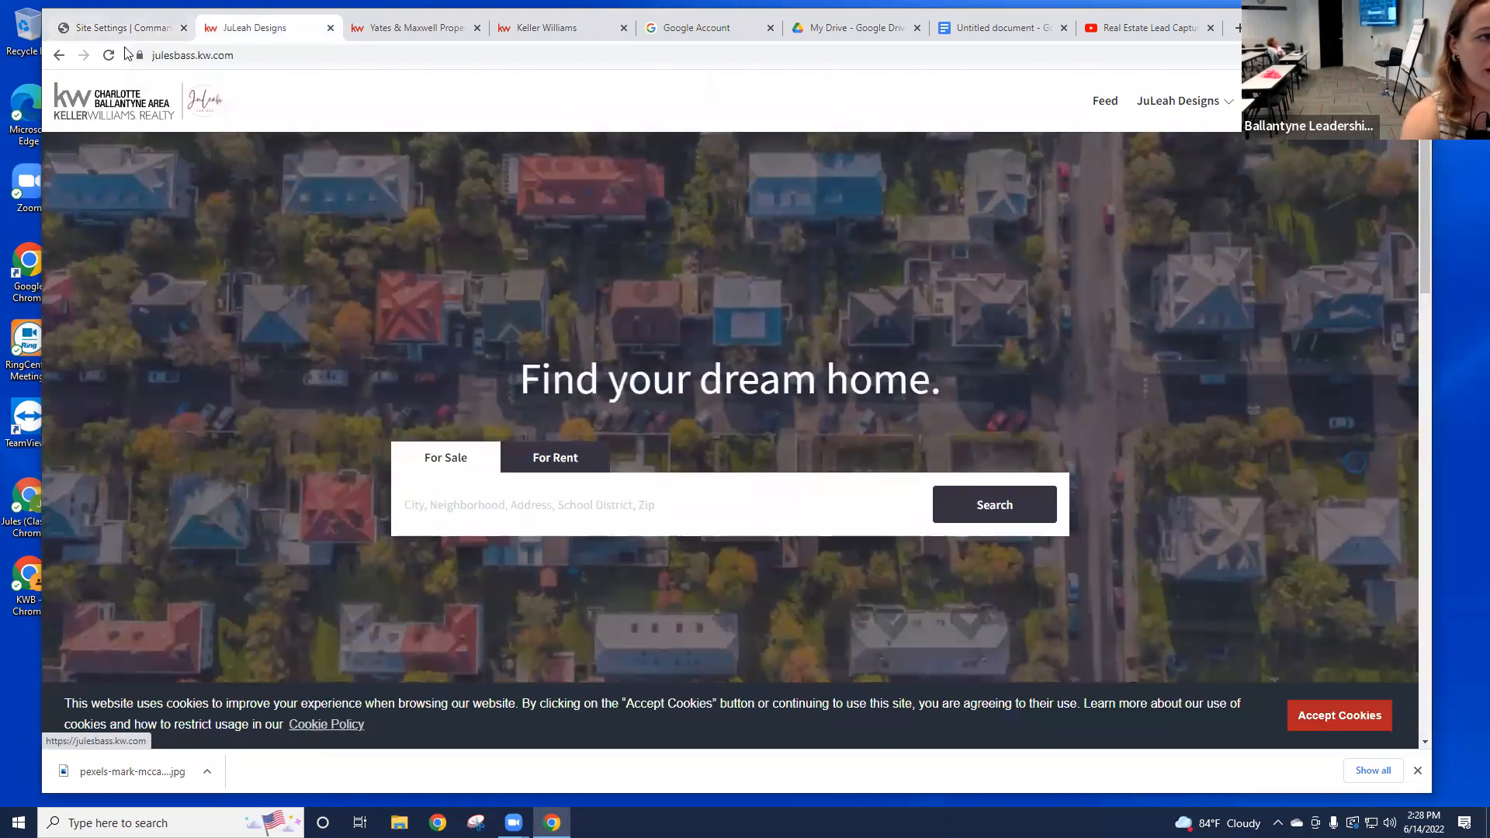
left_click(109, 56)
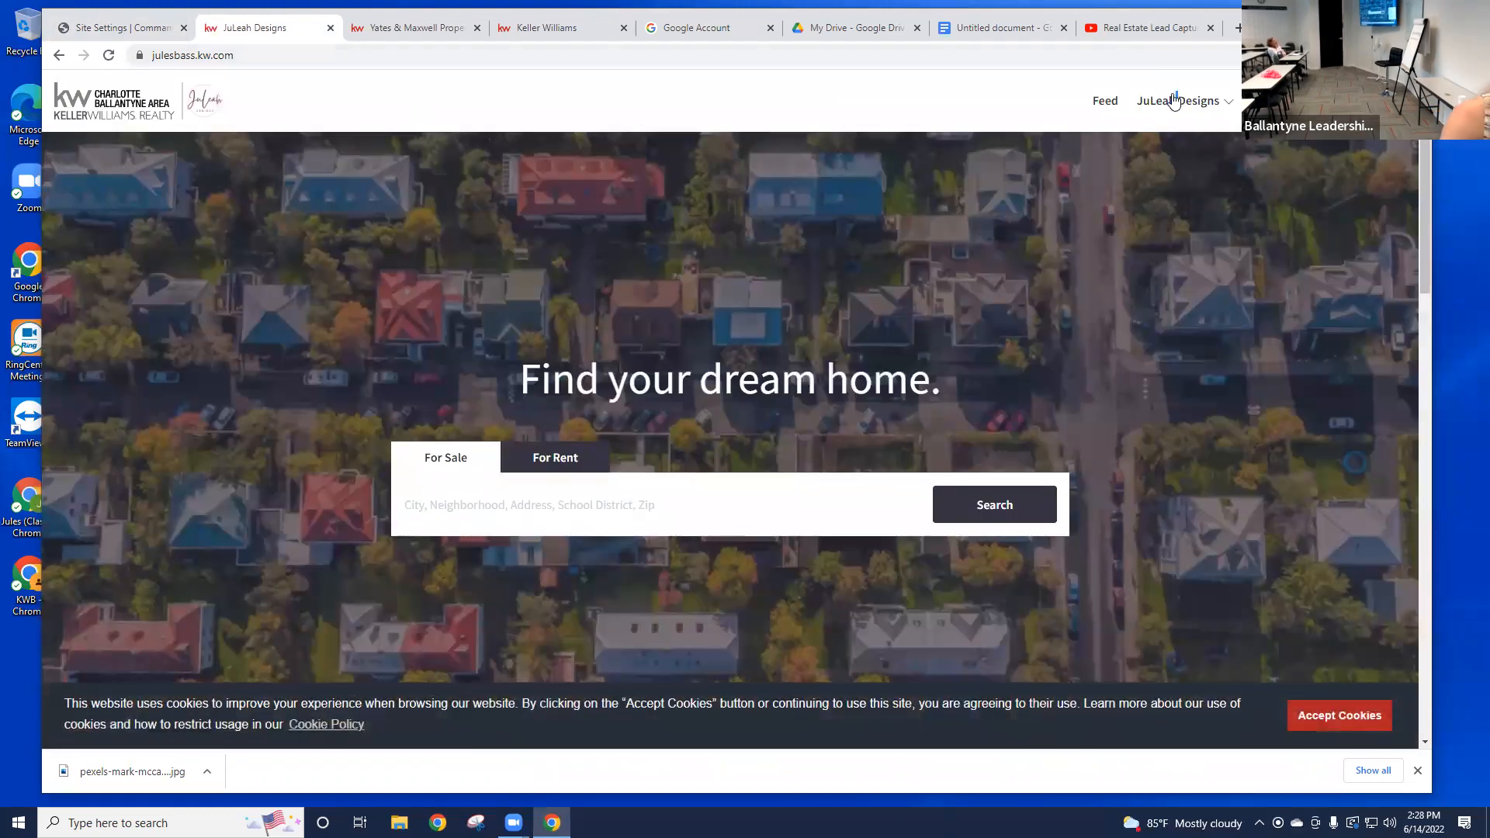
left_click(1169, 105)
left_click(1130, 299)
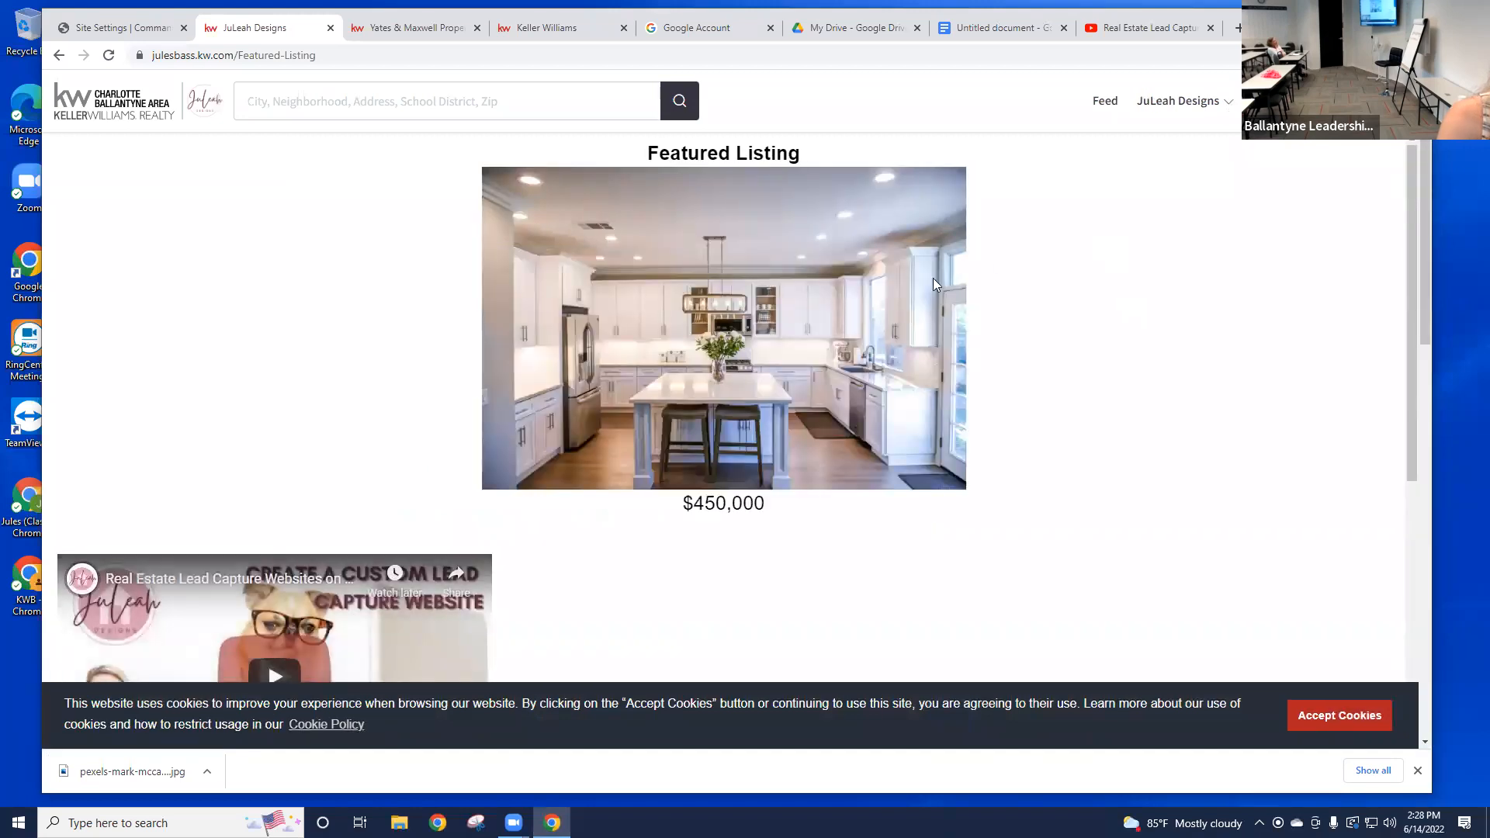
Step: Review the live page's kitchen photo, $450,000 price and video, ending on Command's site settings
scroll(776, 295, "down", 2)
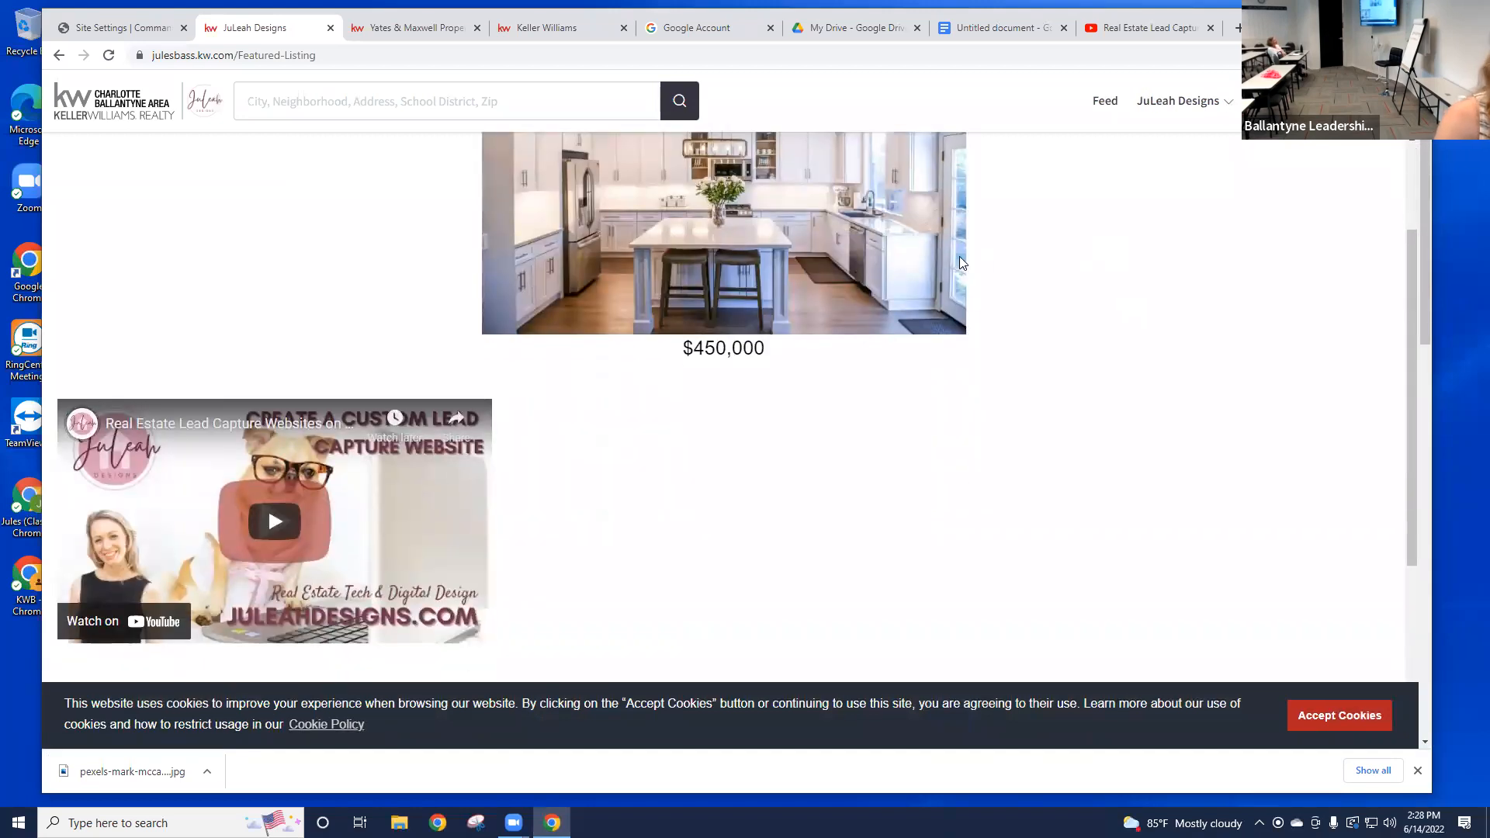
scroll(931, 276, "up", 2)
scroll(1002, 283, "down", 2)
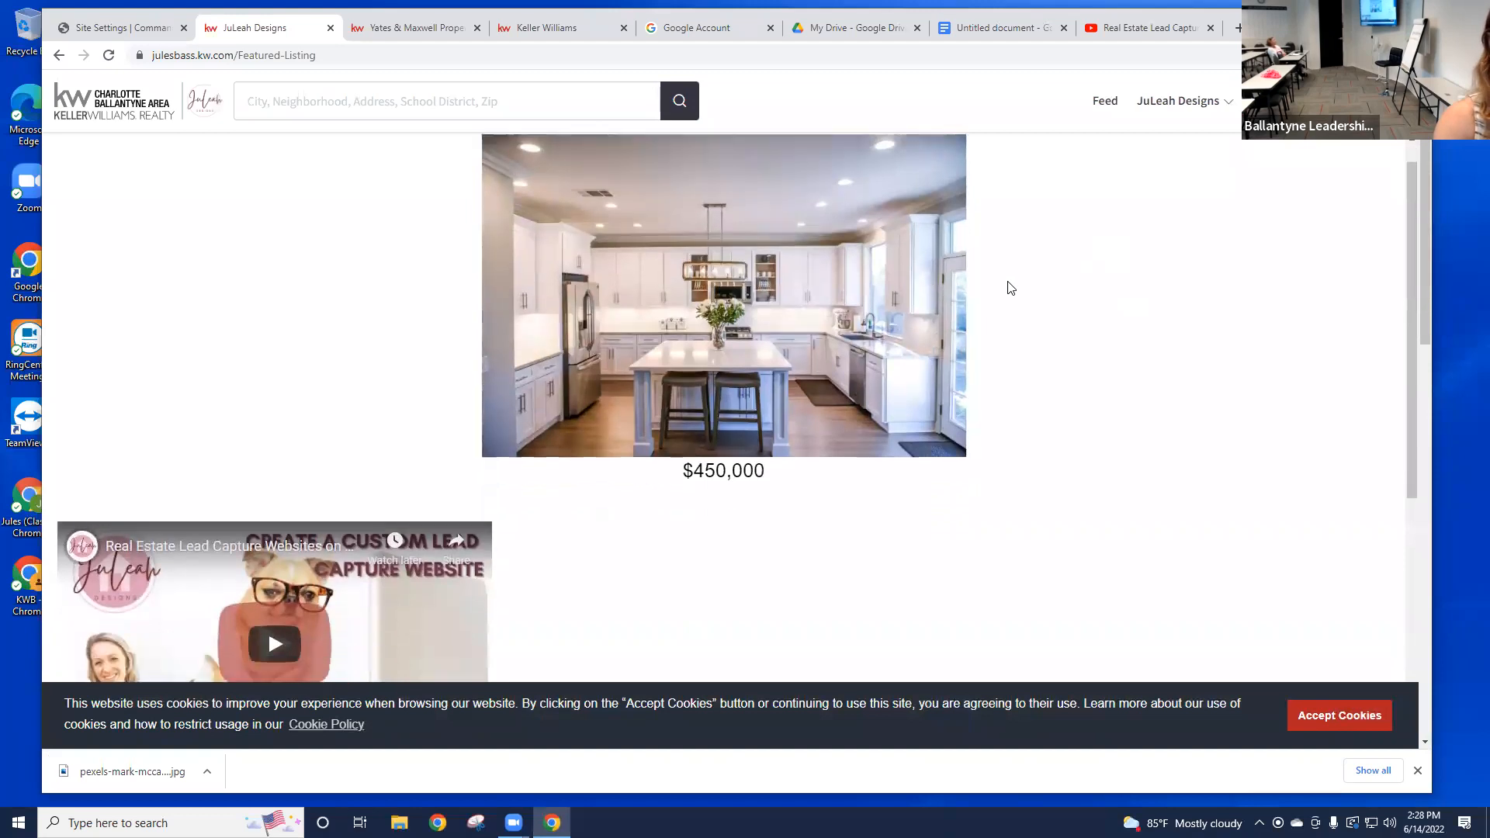
scroll(1025, 289, "up", 2)
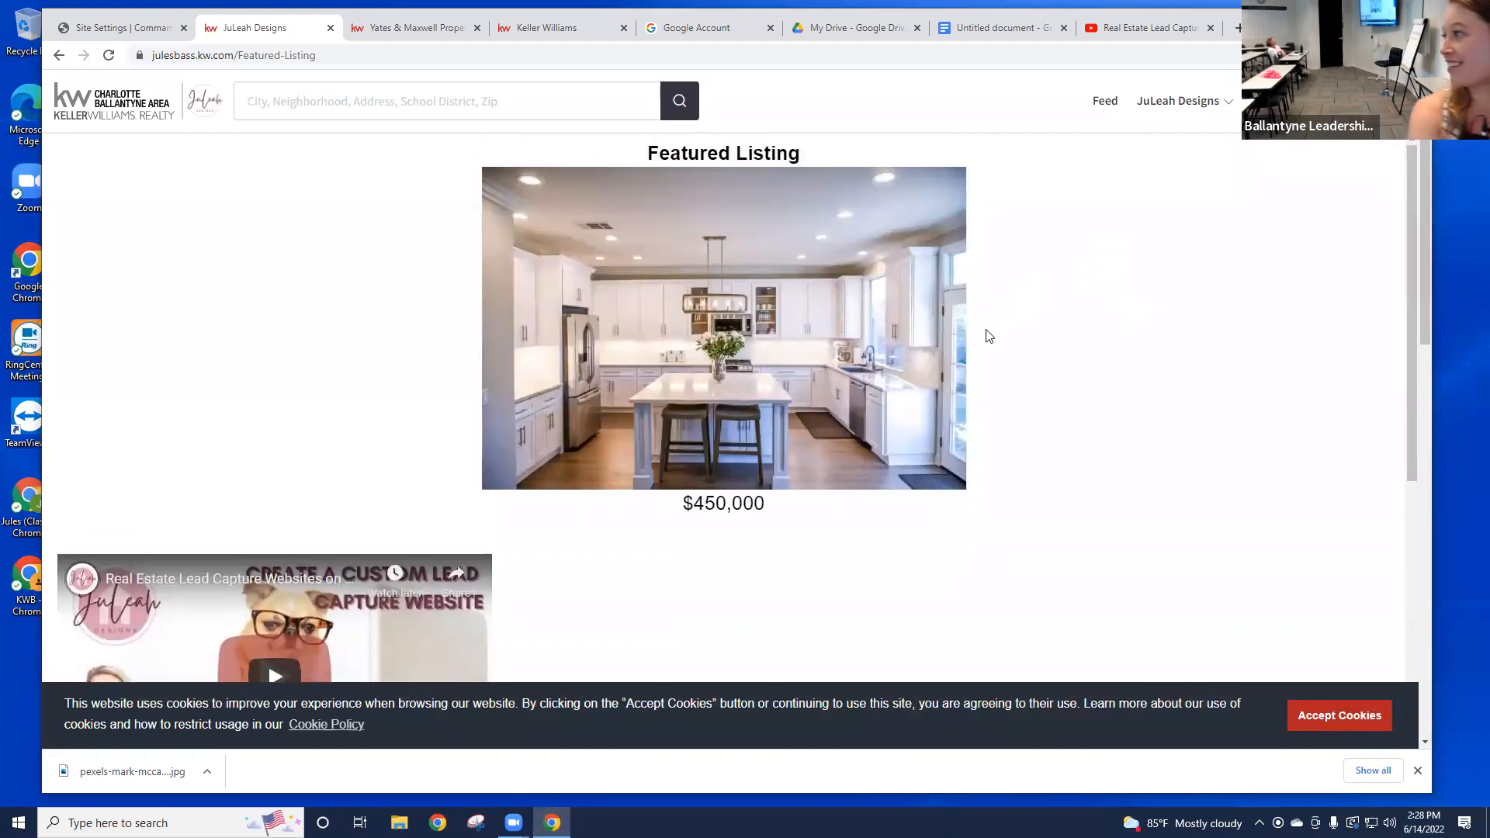
scroll(772, 351, "down", 1)
scroll(992, 316, "down", 2)
scroll(999, 323, "up", 2)
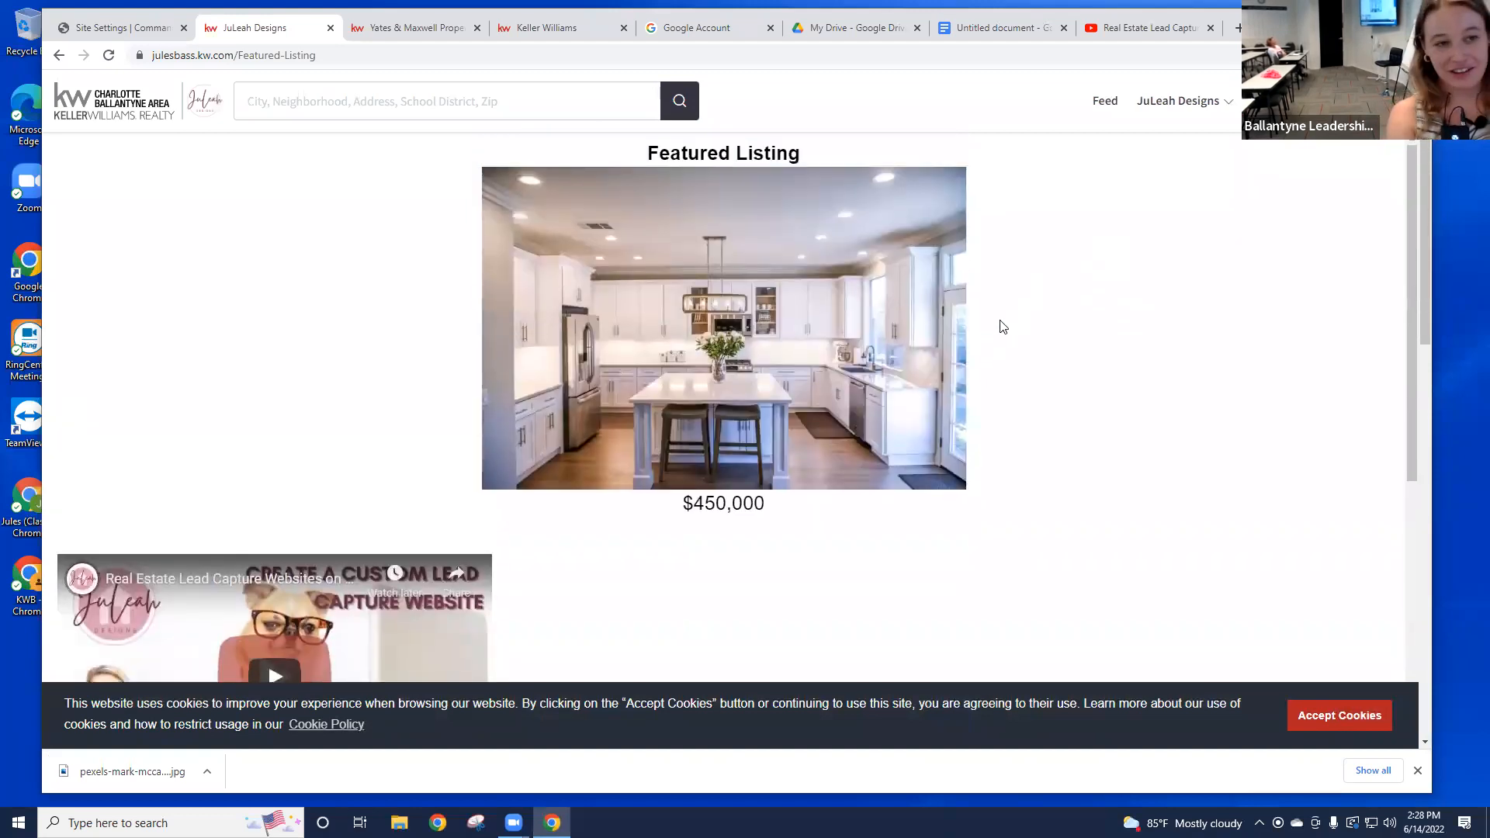
scroll(999, 326, "down", 2)
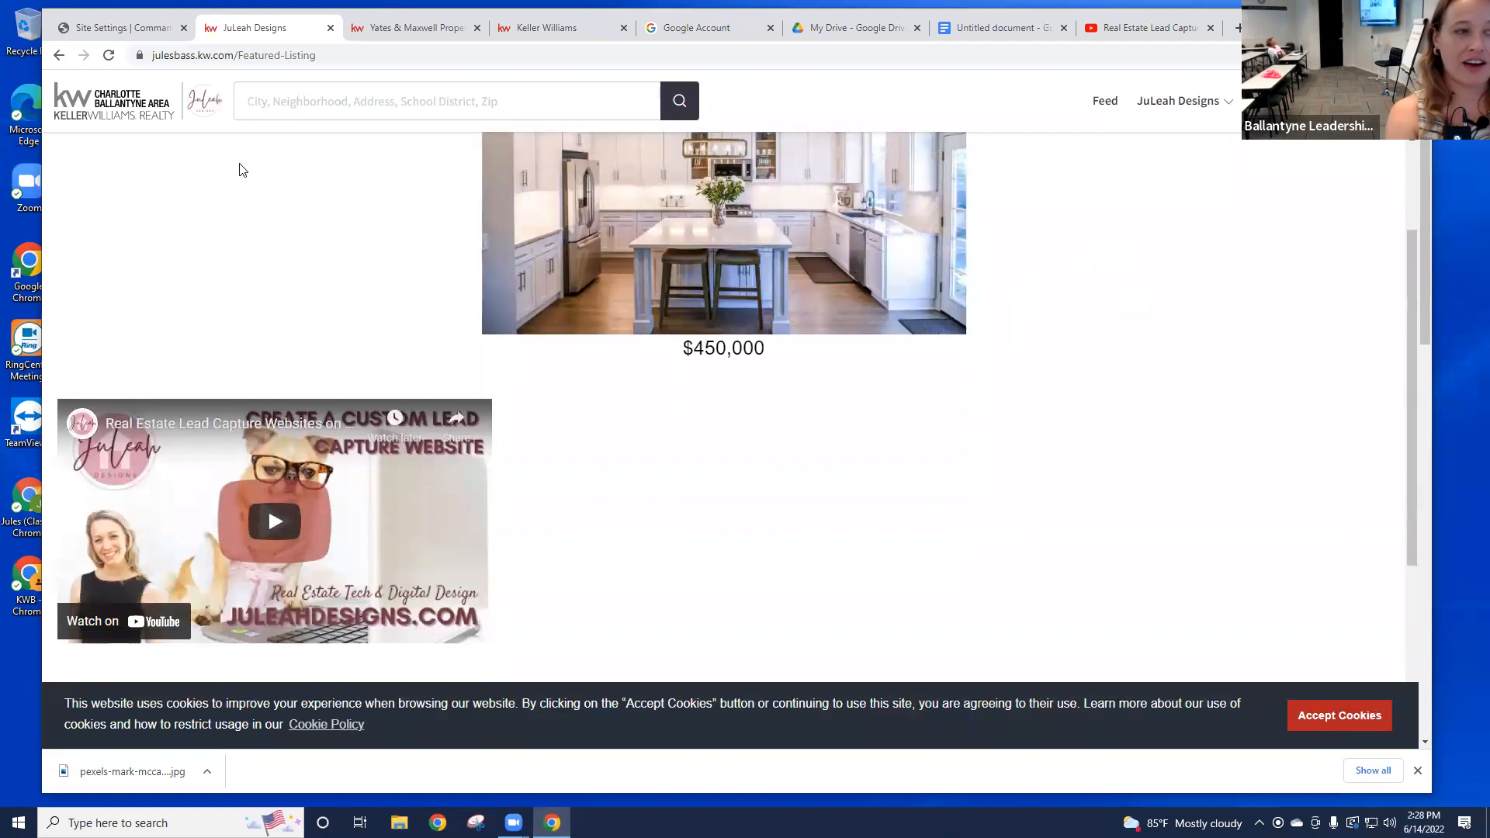
left_click(153, 35)
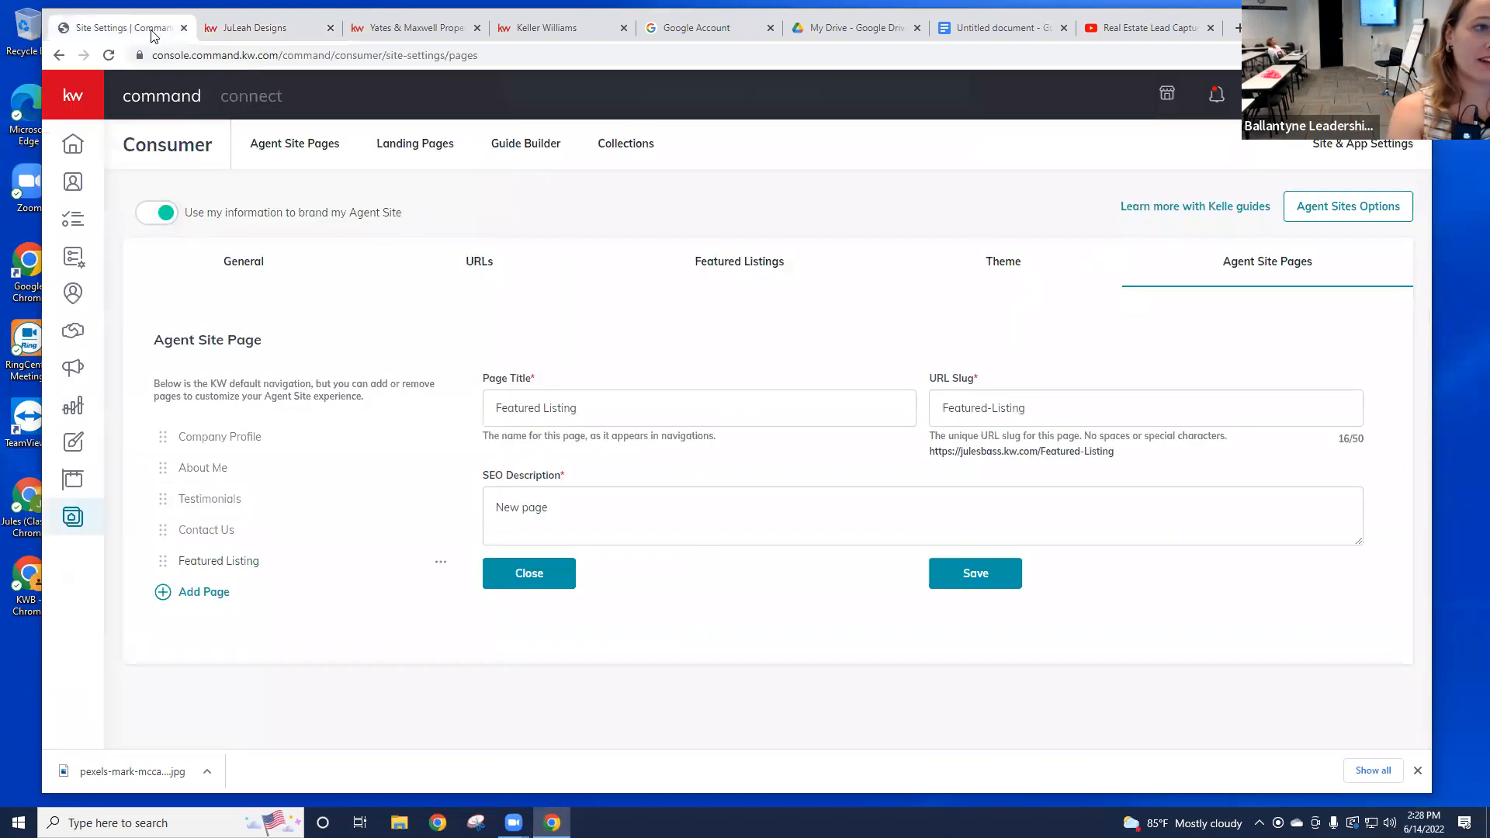
left_click(244, 35)
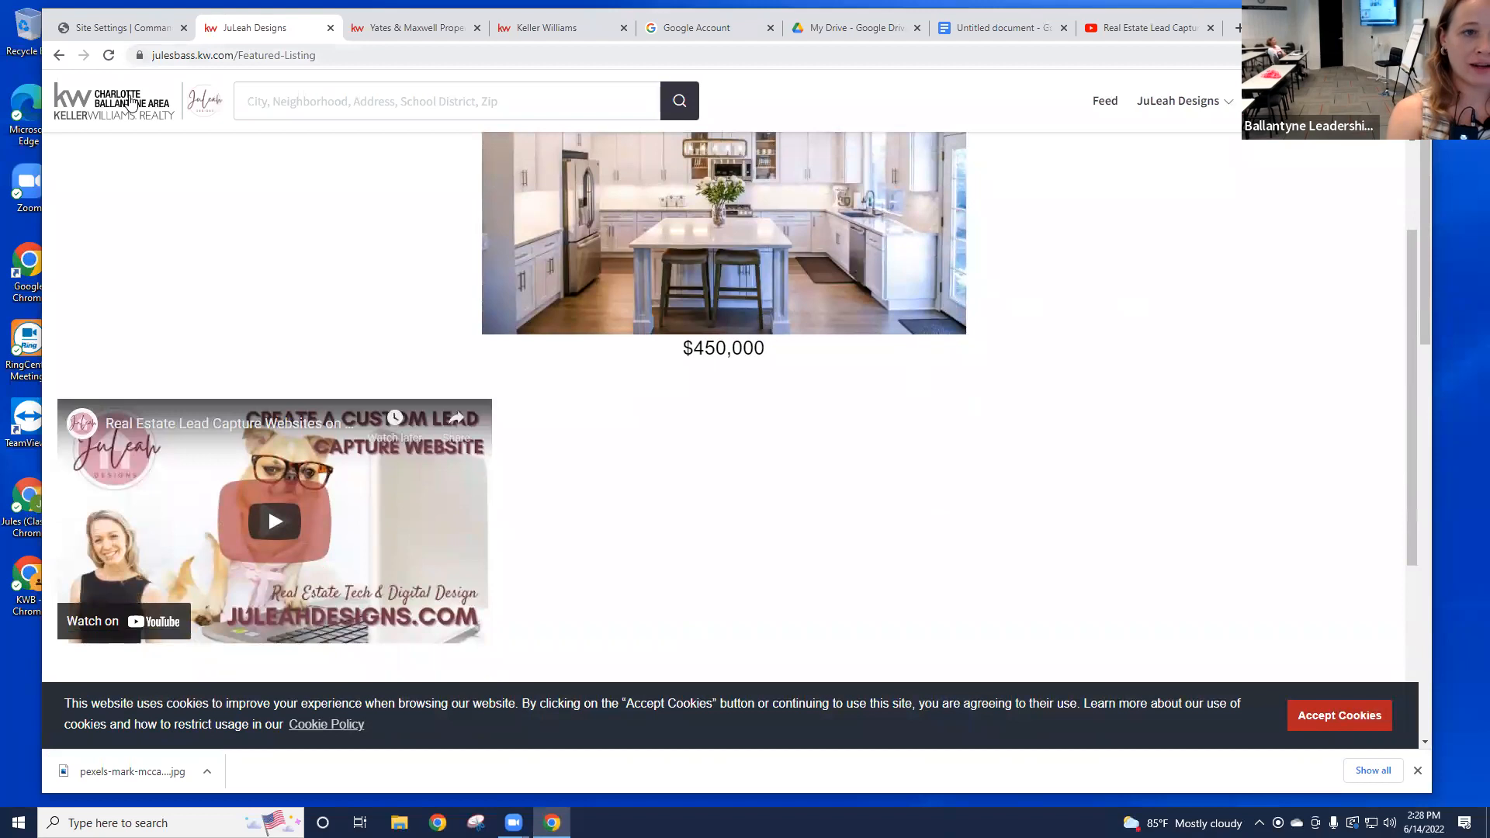
scroll(850, 350, "up", 2)
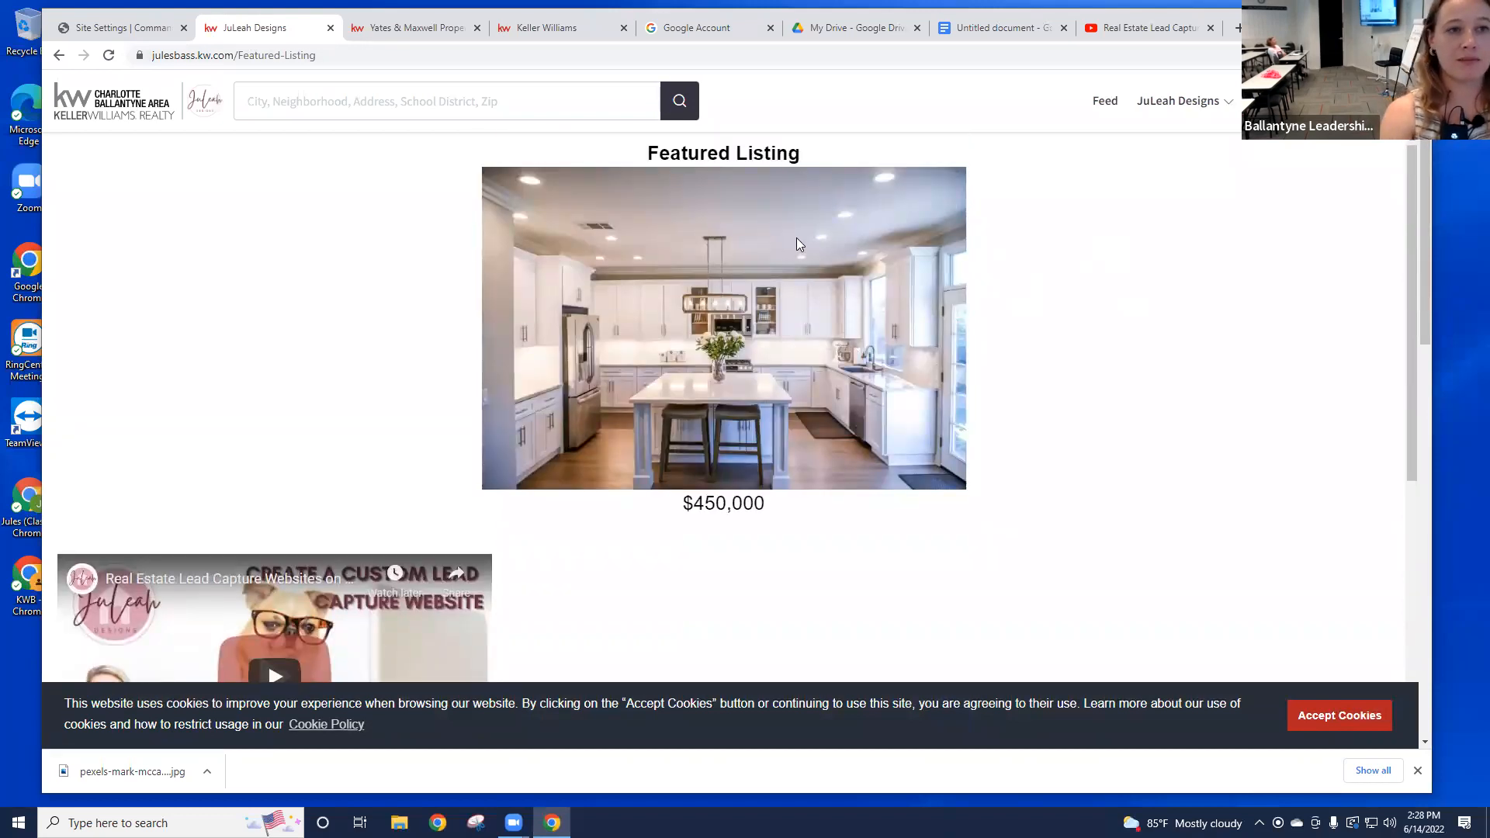
left_click(163, 29)
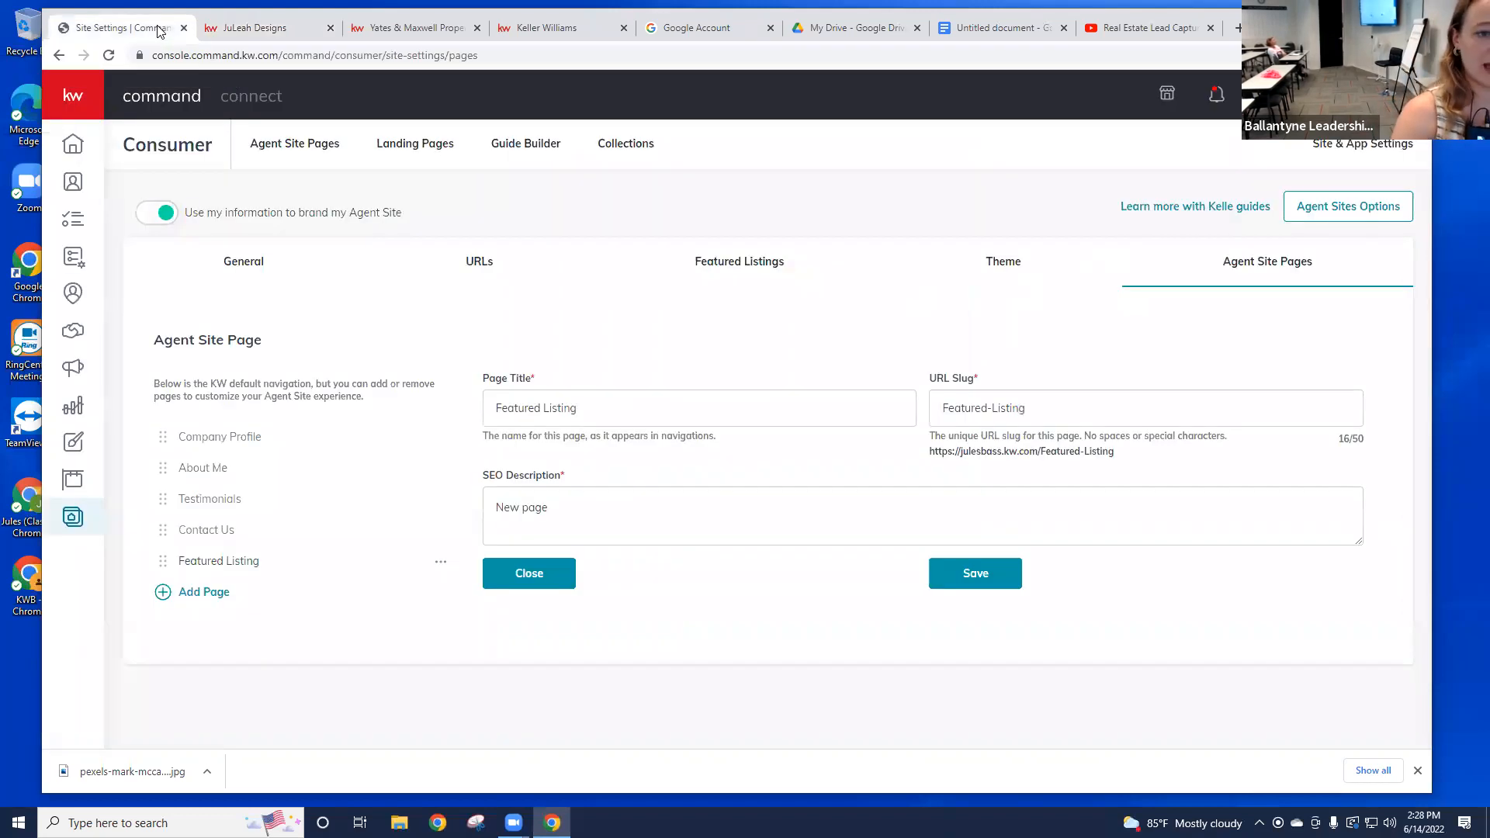
Step: Open the Agent Site Pages list and the Youtube row's options menu
left_click(317, 148)
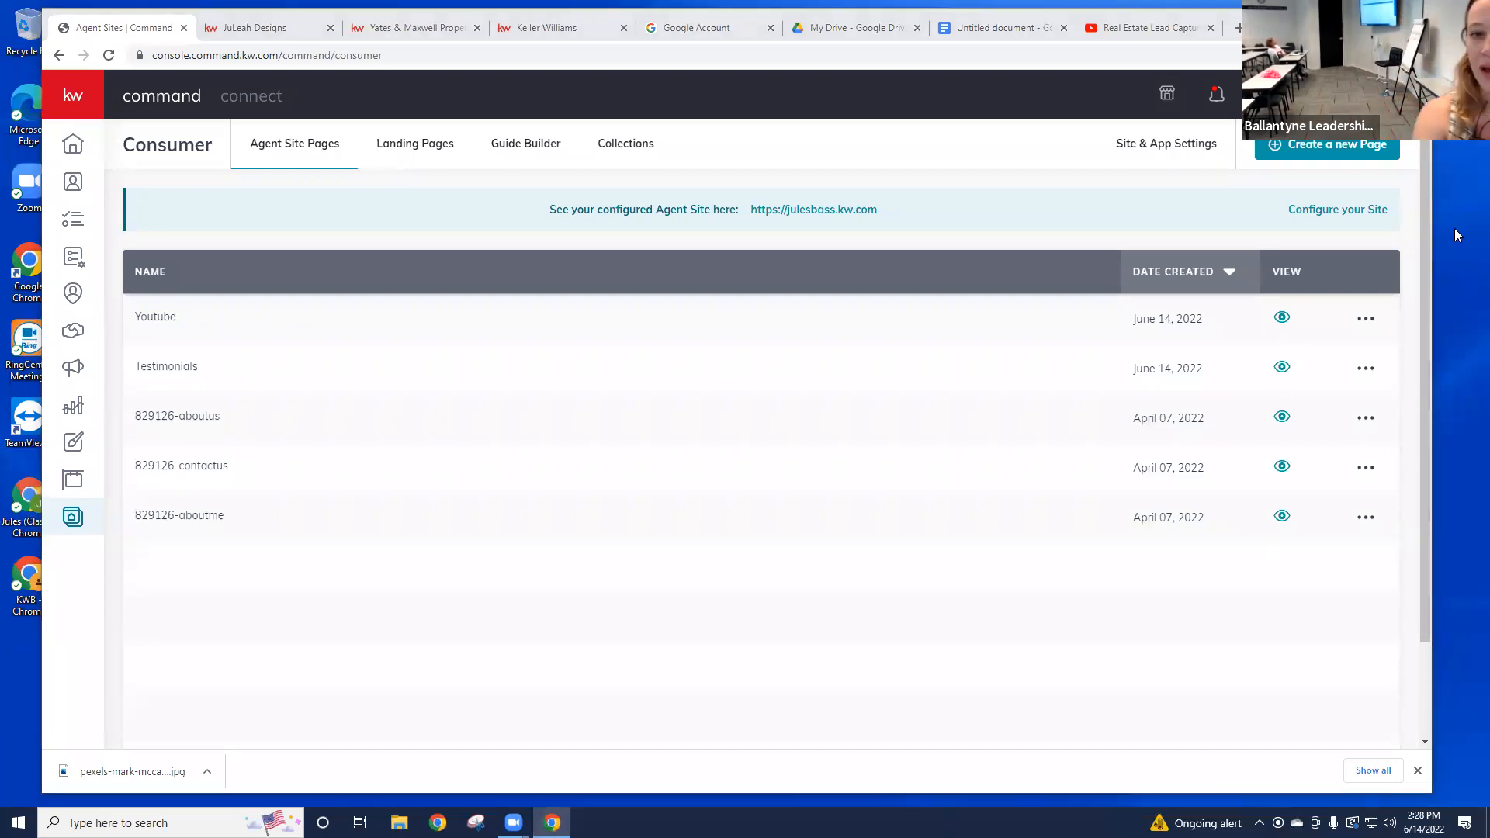
left_click(1367, 321)
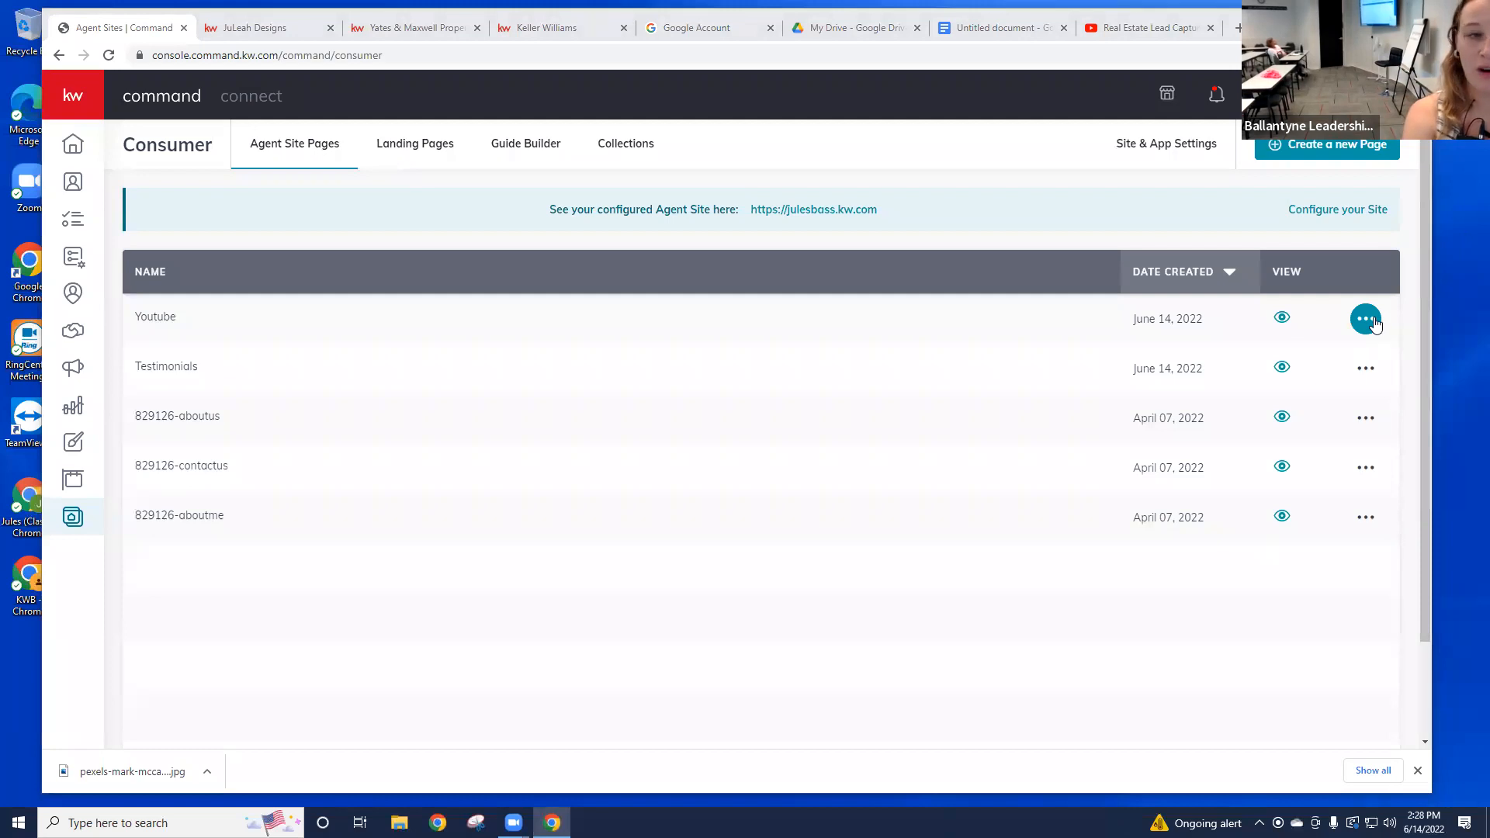
left_click(1367, 319)
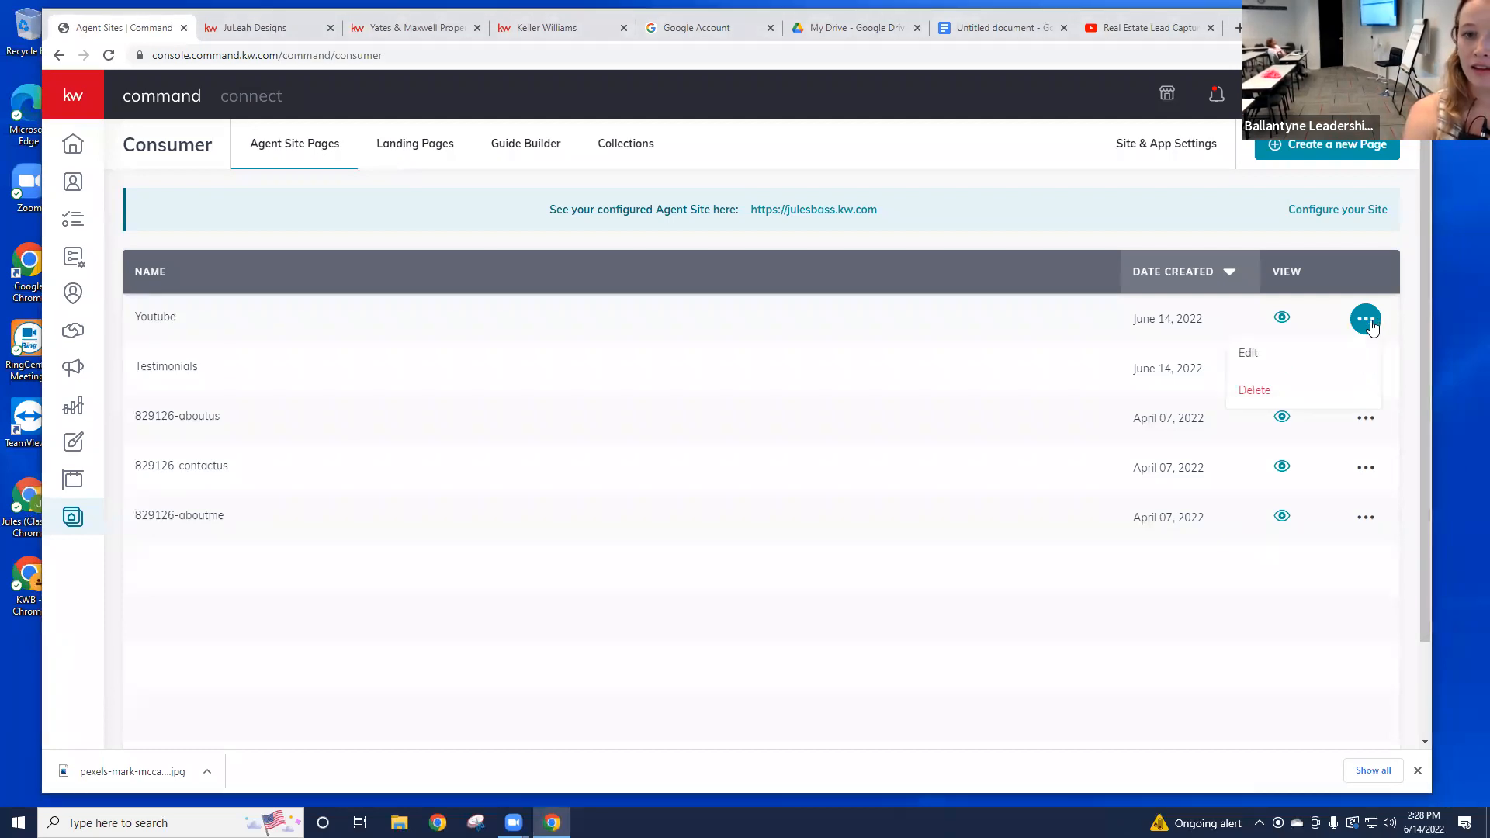
Step: Edit the Youtube page to put <center> before its iframe embed code, then publish
left_click(1275, 362)
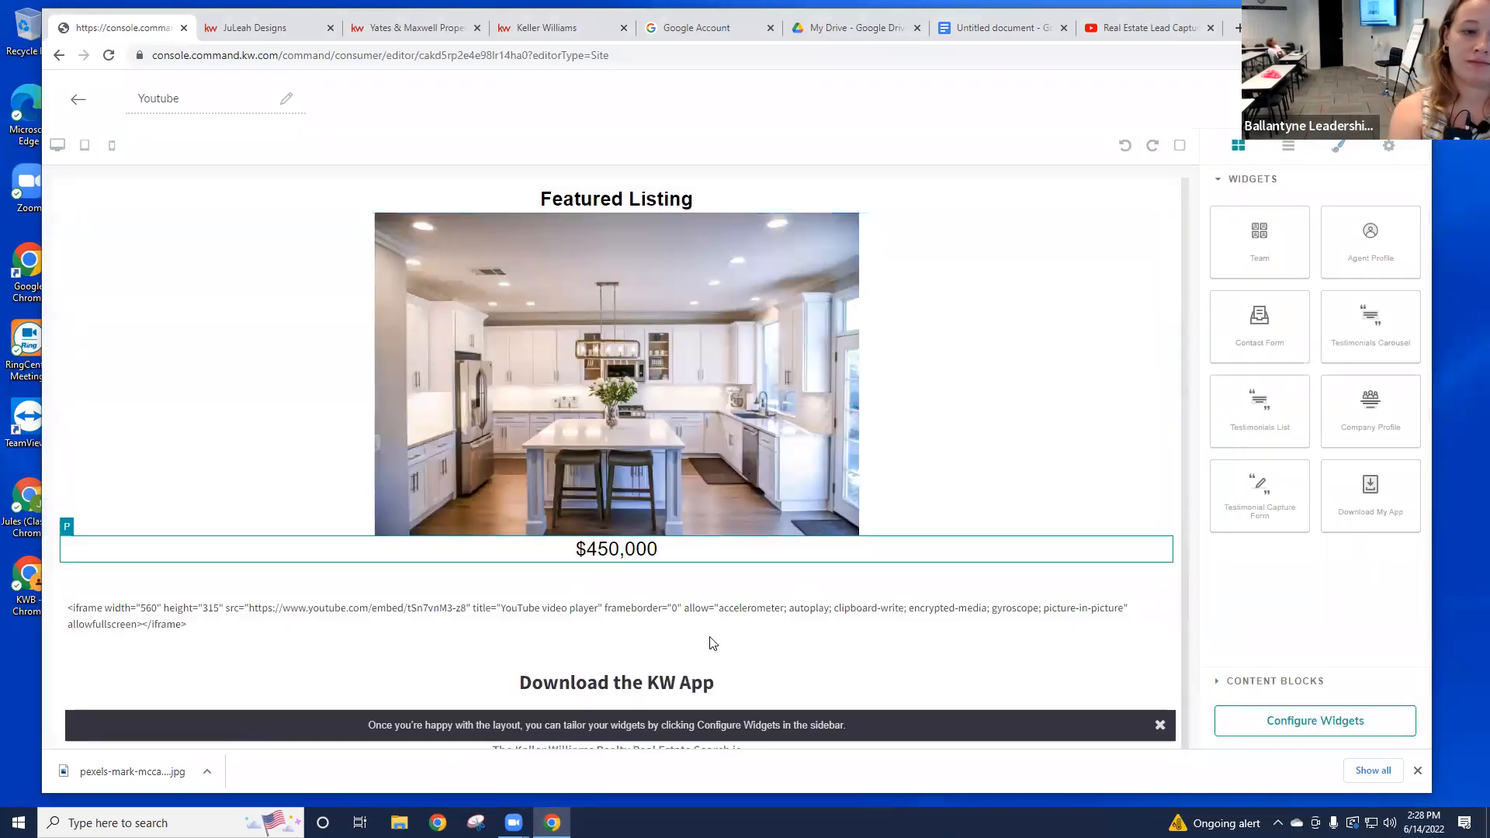
left_click(703, 615)
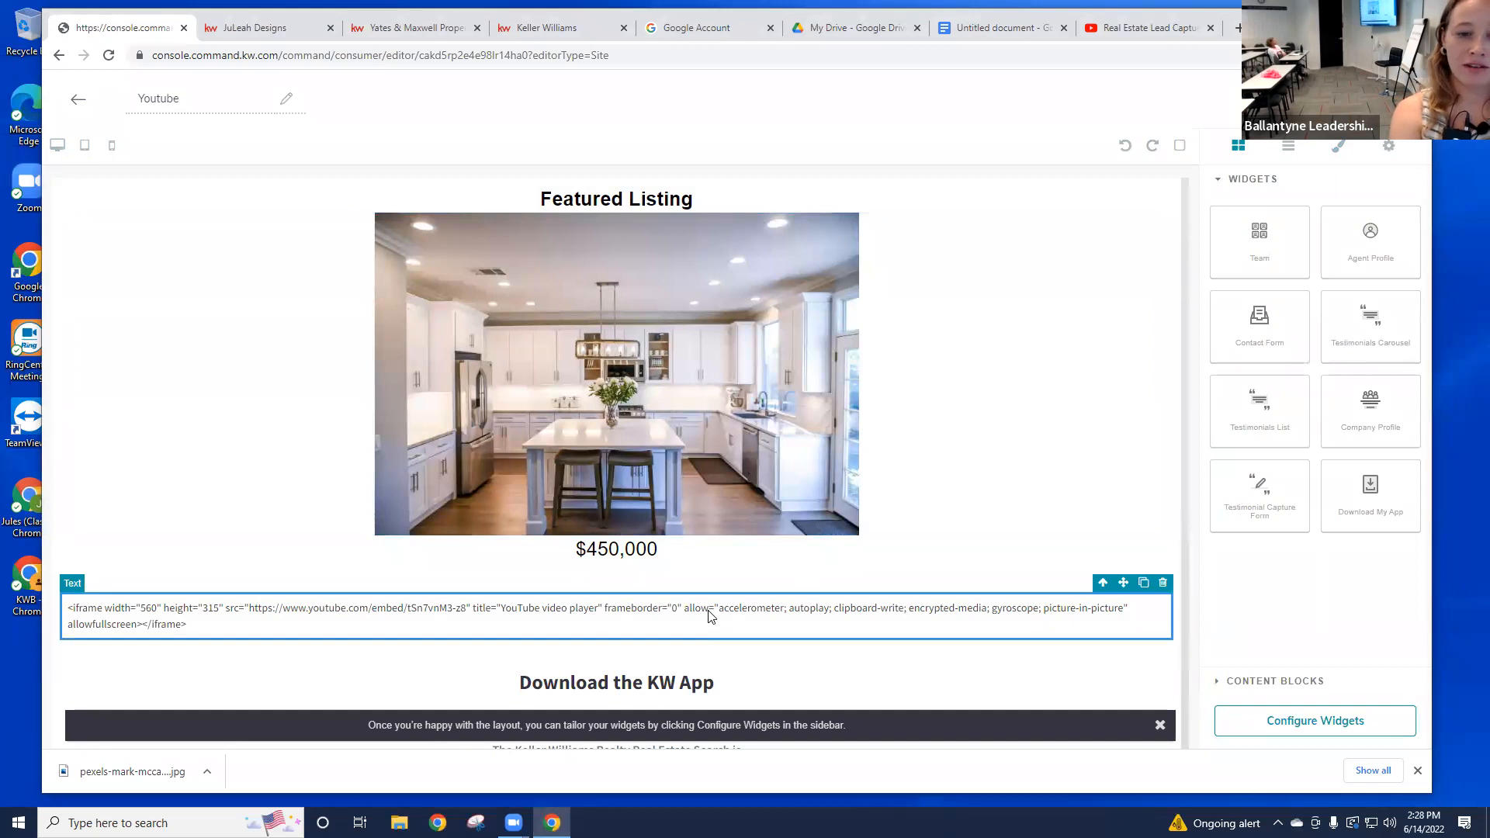
left_click(72, 614)
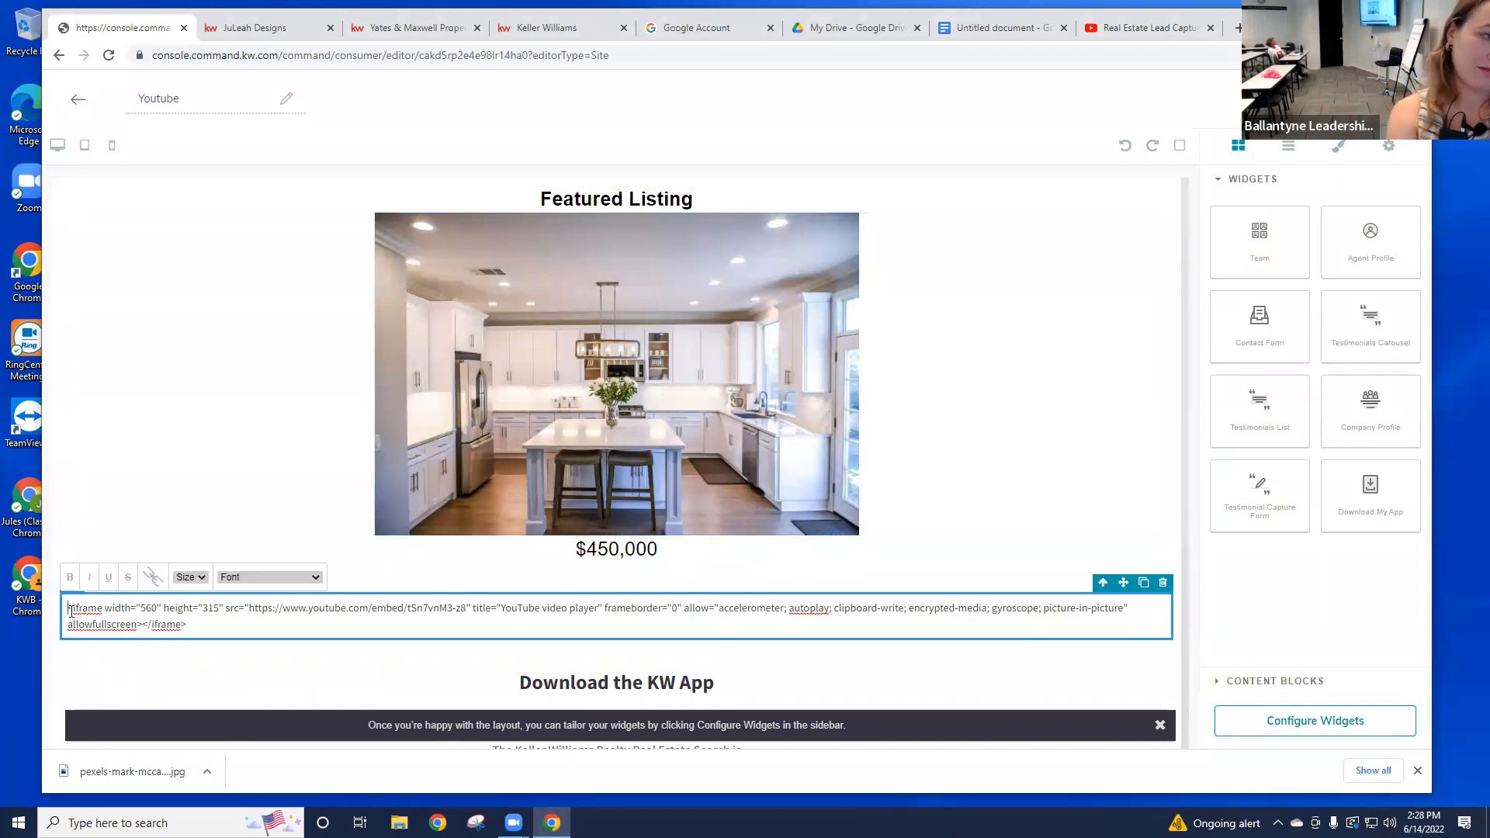
type("<center>")
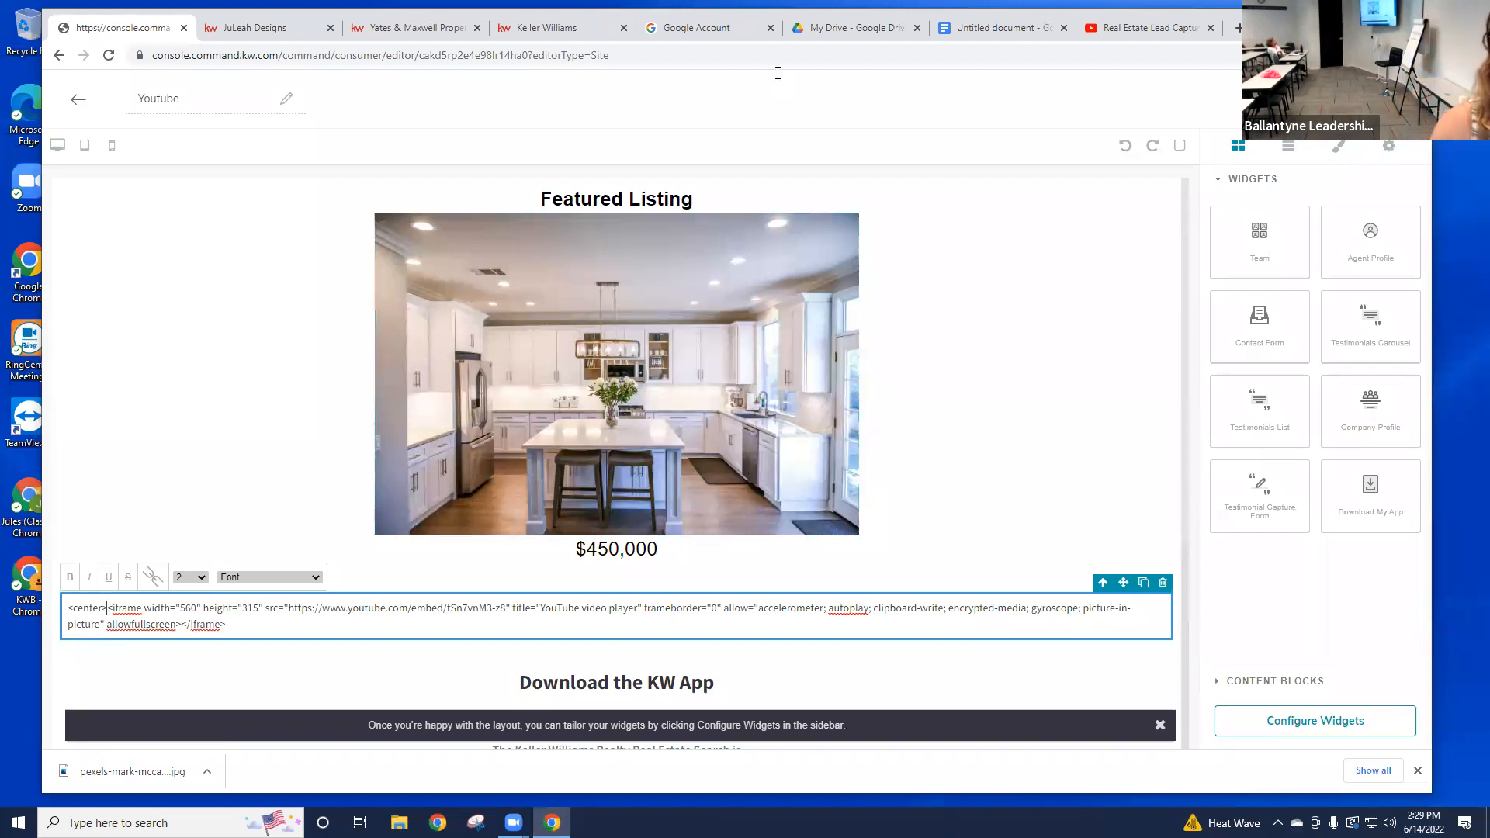
left_click(1372, 98)
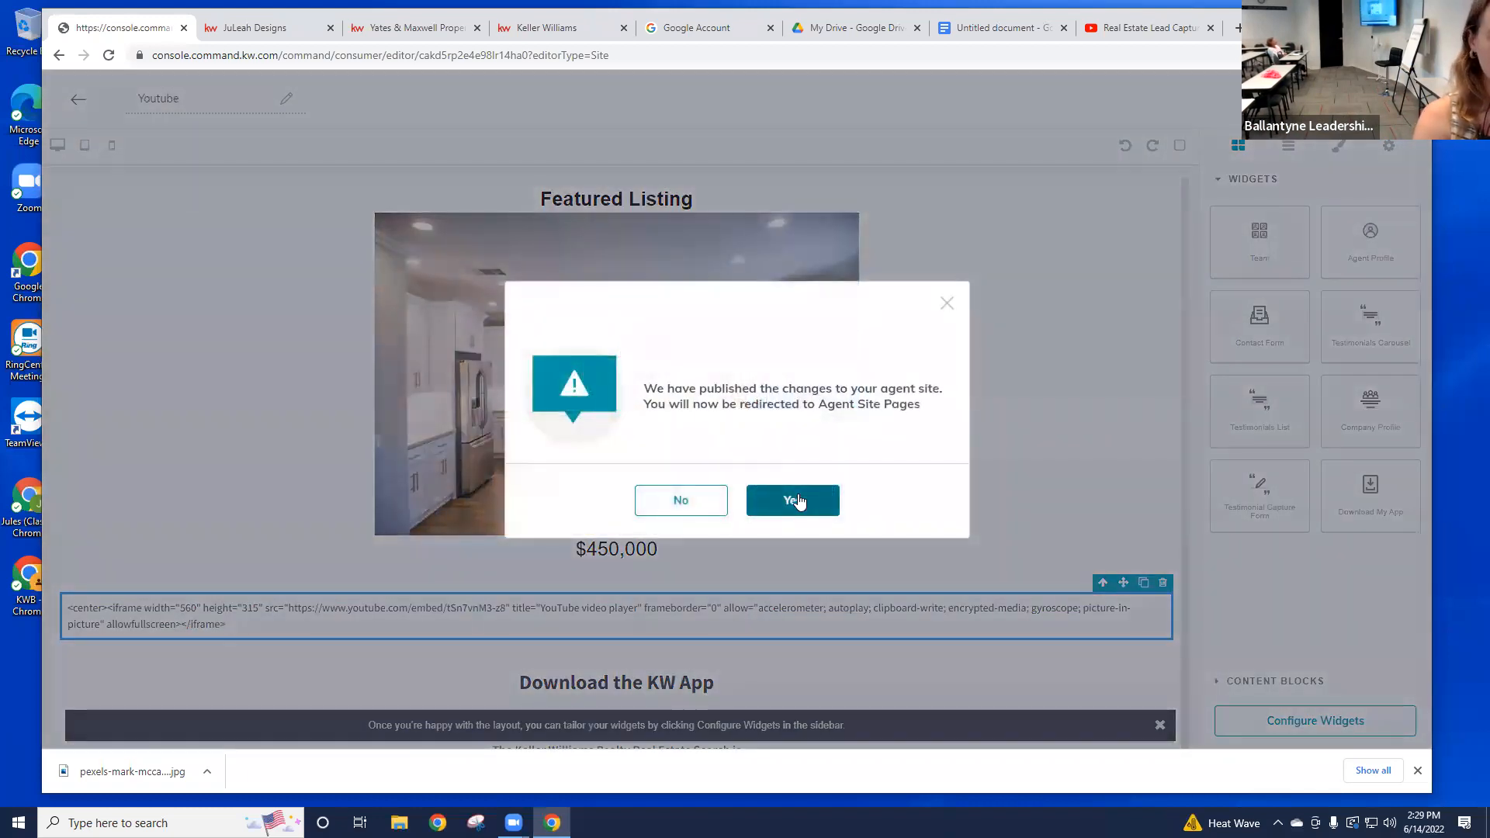
left_click(800, 501)
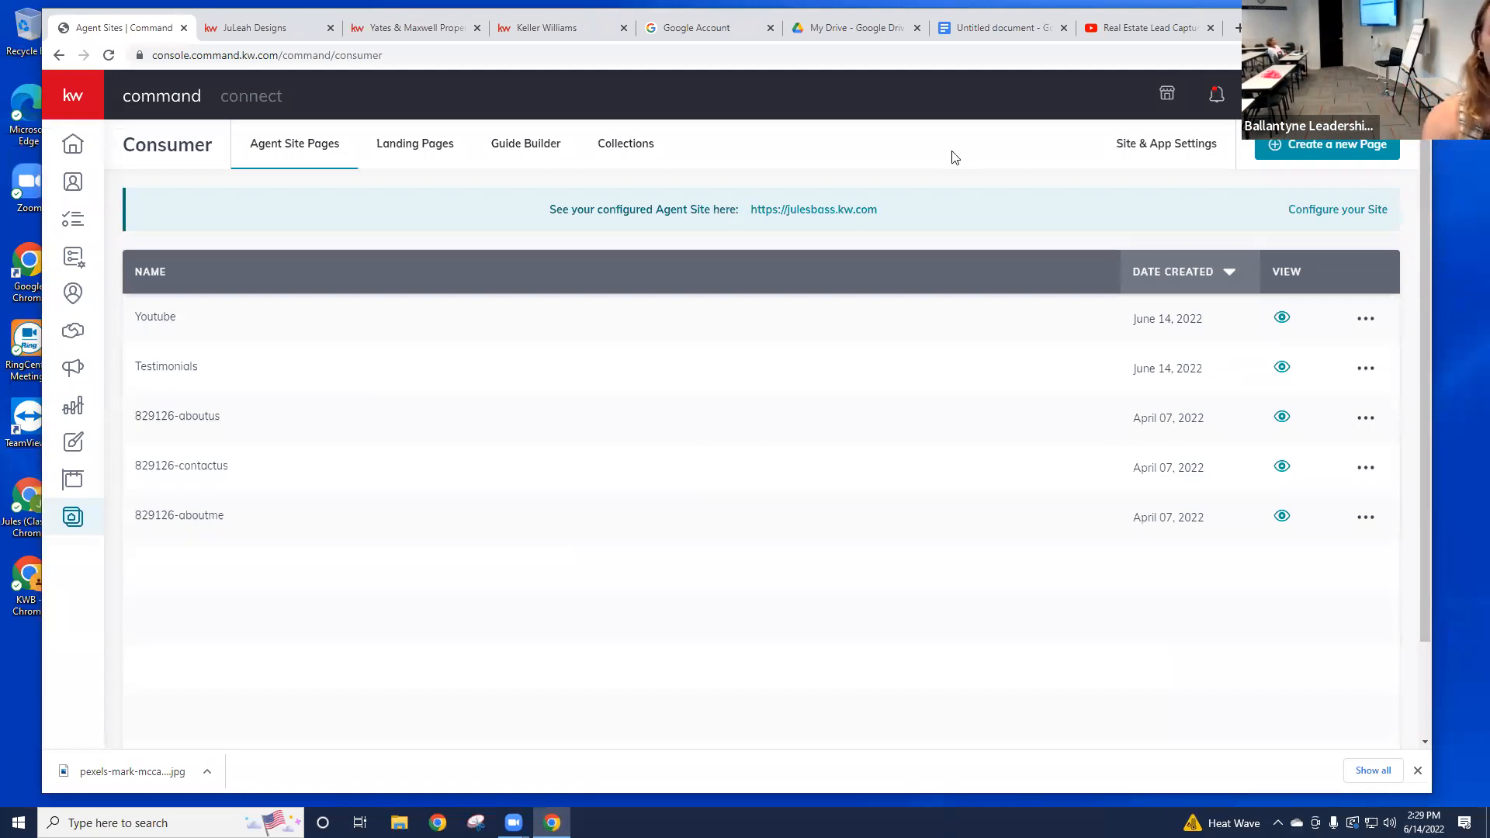
Step: View the live Youtube page to confirm the video is now centered
left_click(1283, 318)
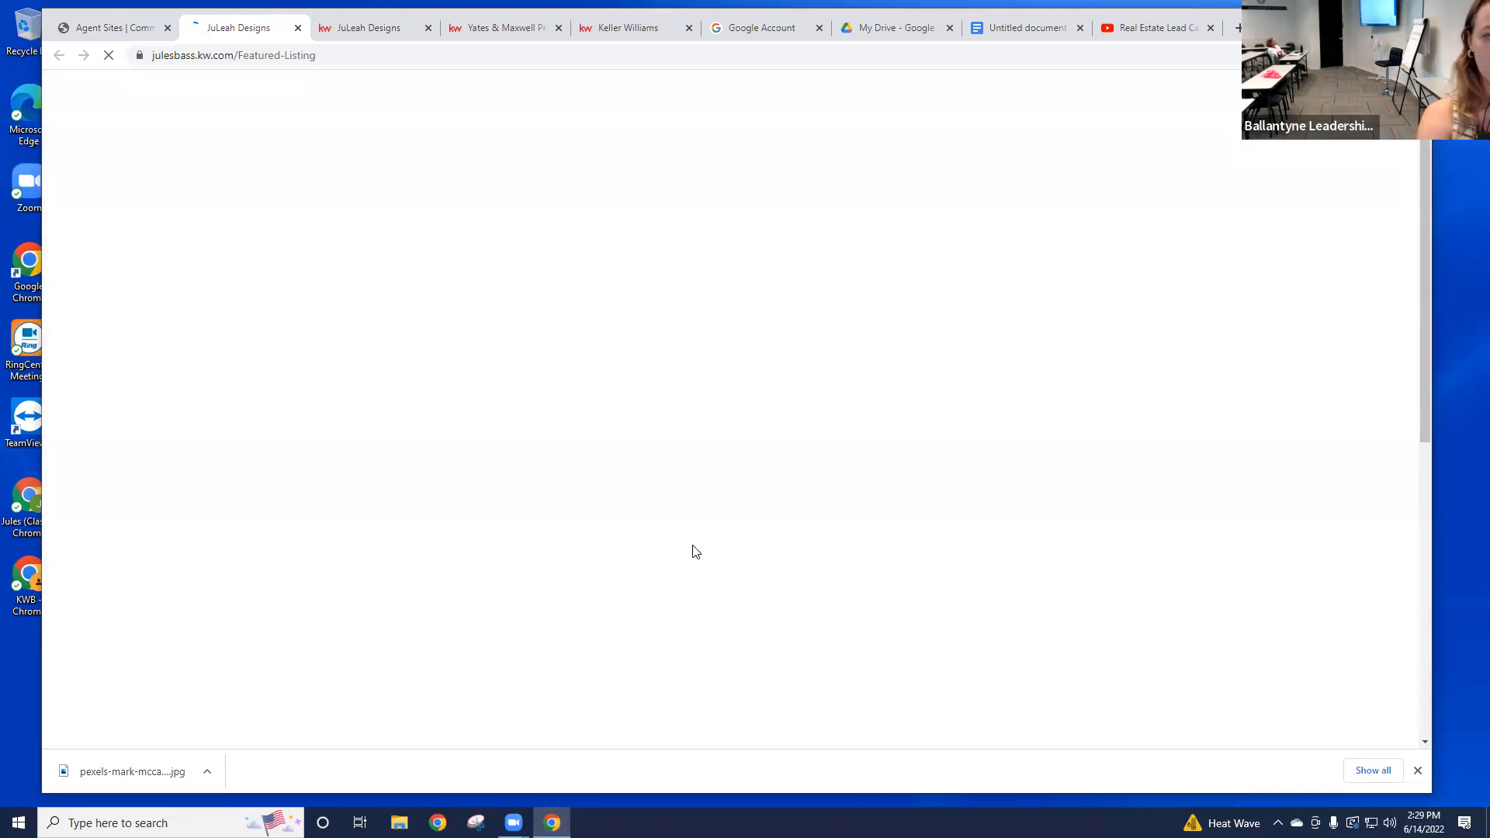
scroll(1127, 453, "down", 3)
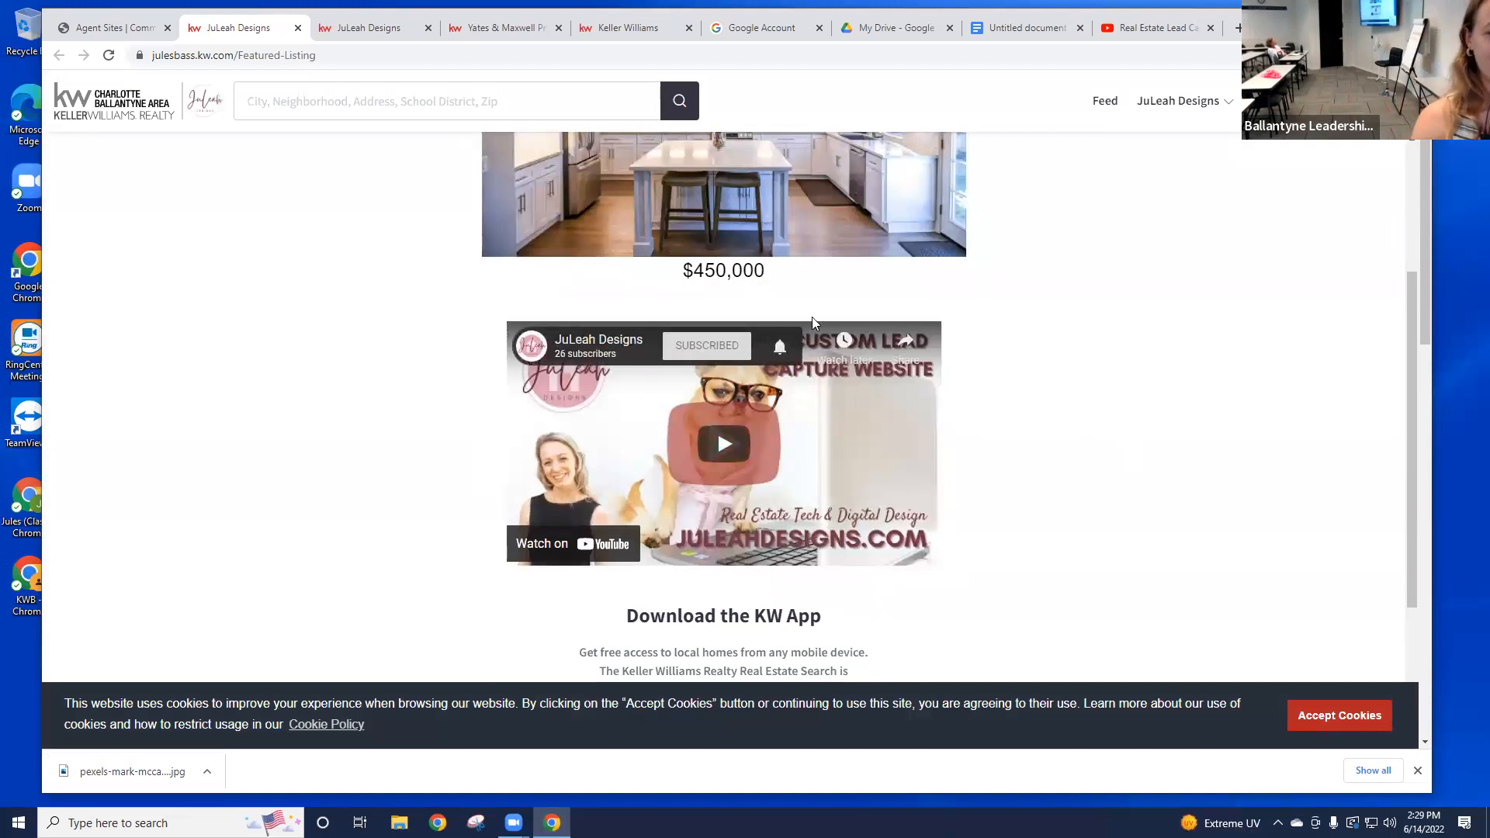
left_click(131, 28)
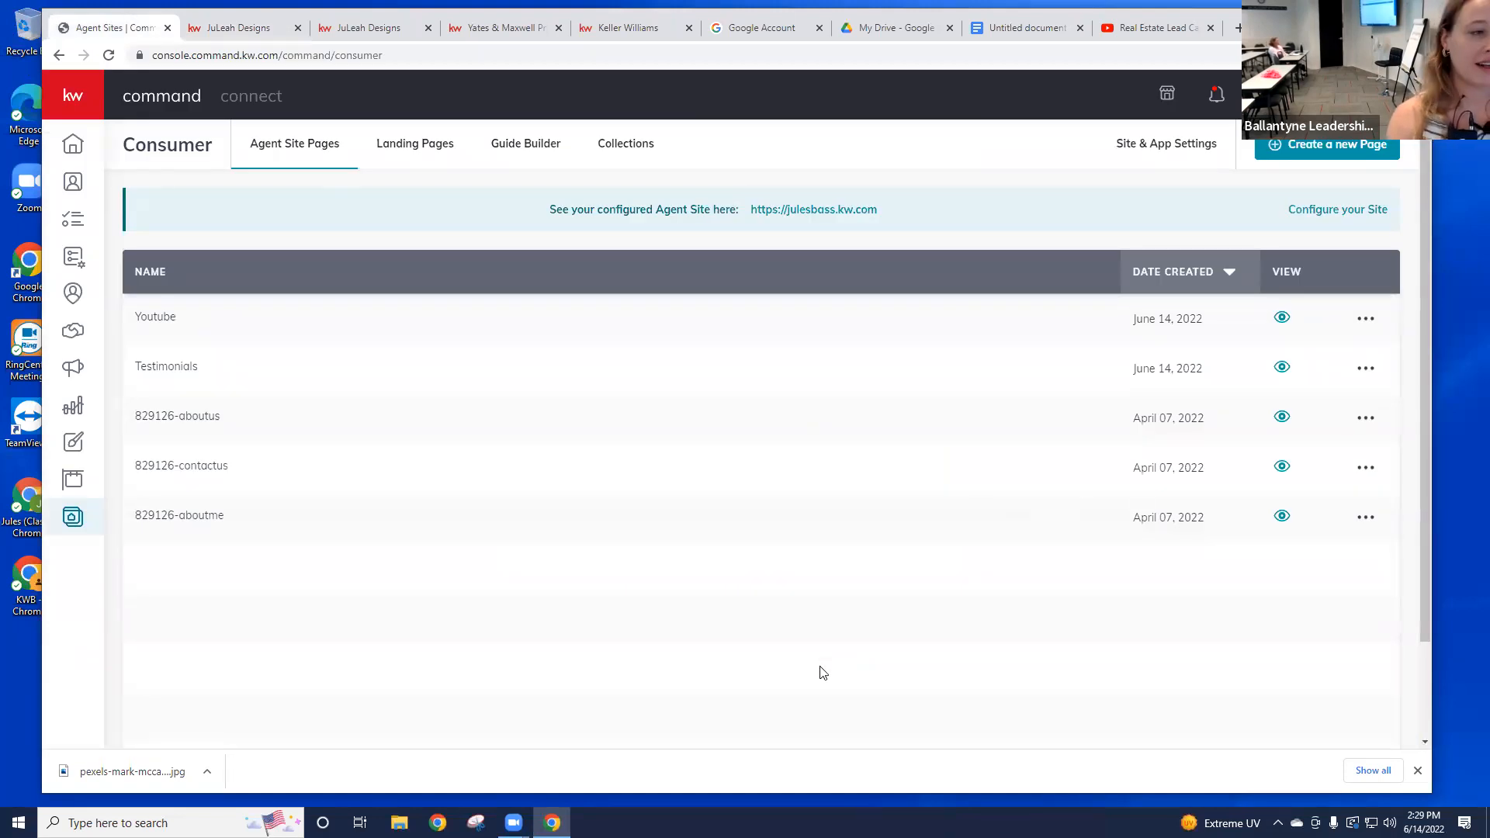
left_click(237, 30)
scroll(177, 390, "up", 2)
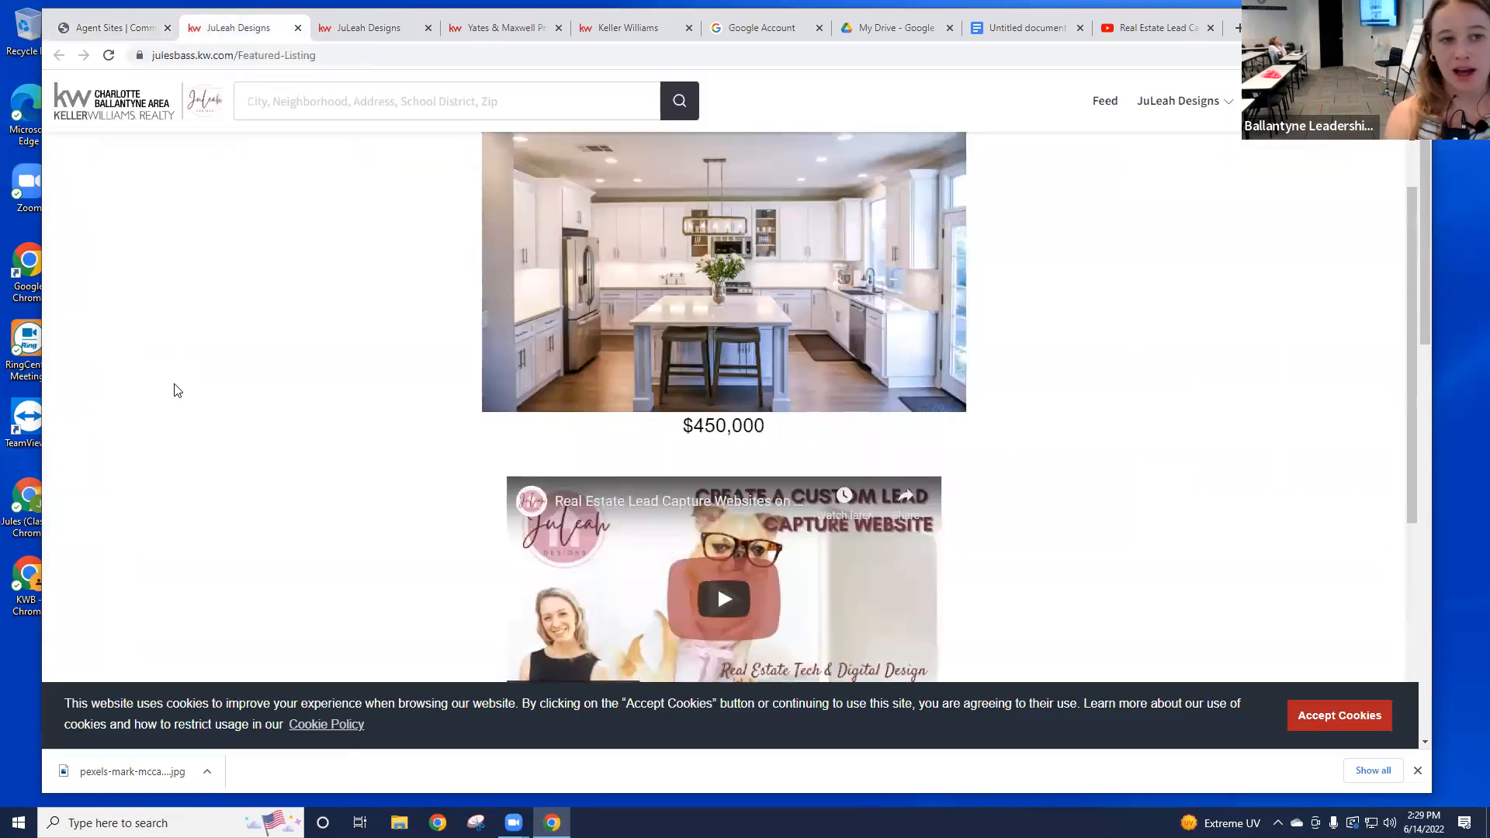
left_click(132, 30)
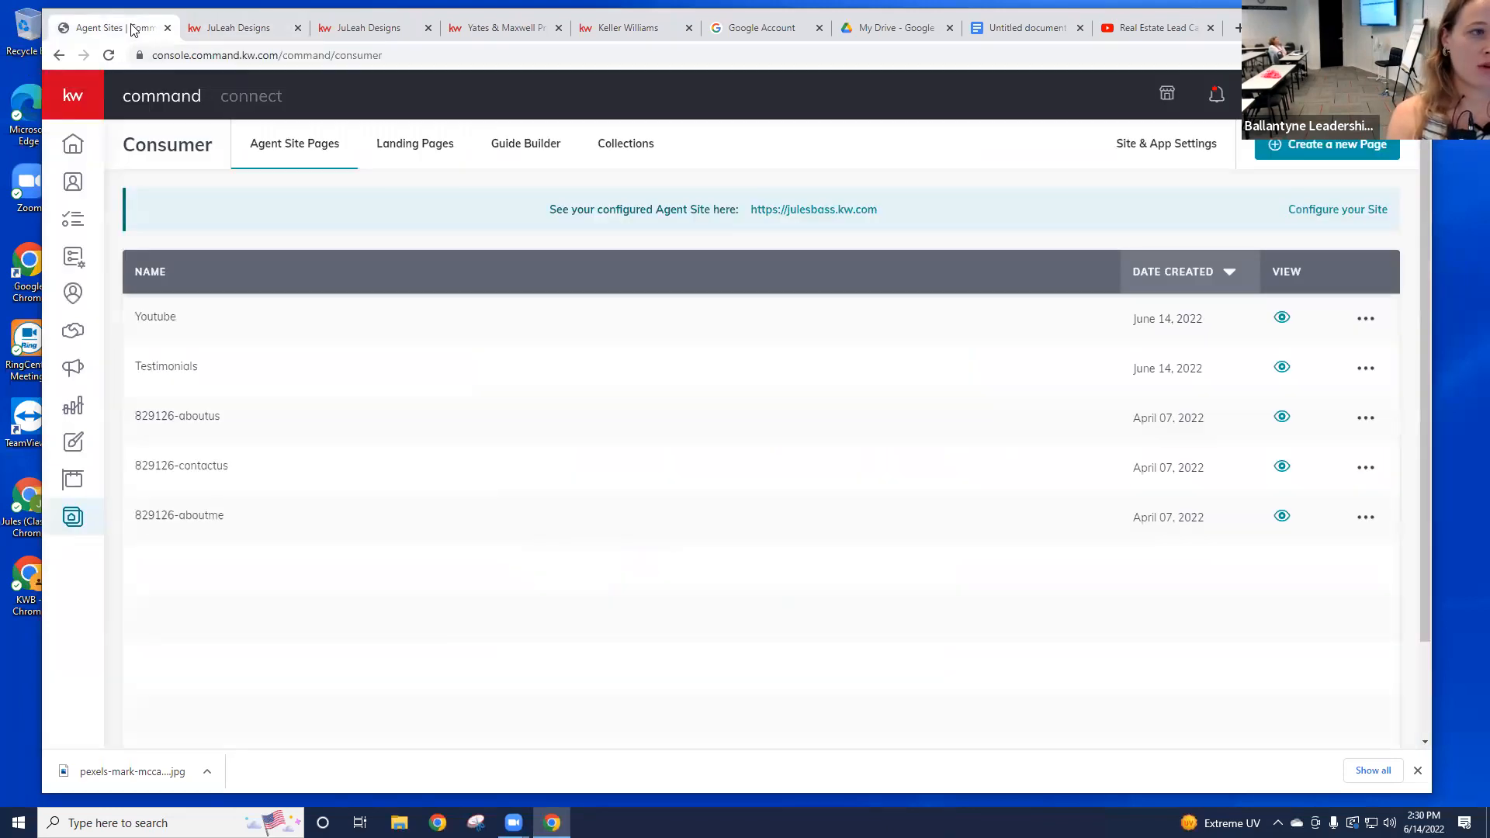
left_click(237, 28)
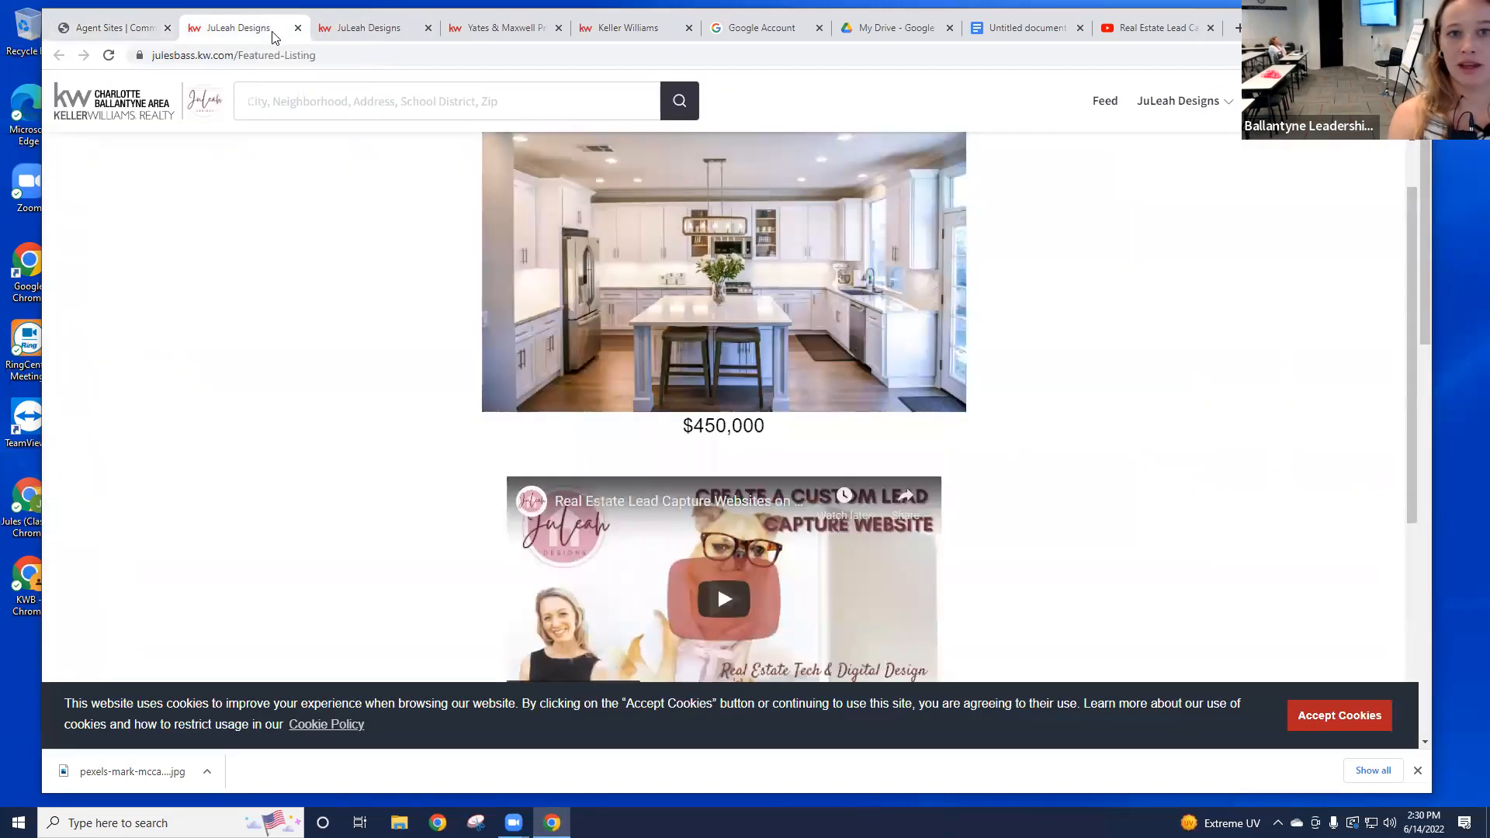
Step: Browse the live site's About Me page, then return to Command's Agent Site Pages list
left_click(1184, 103)
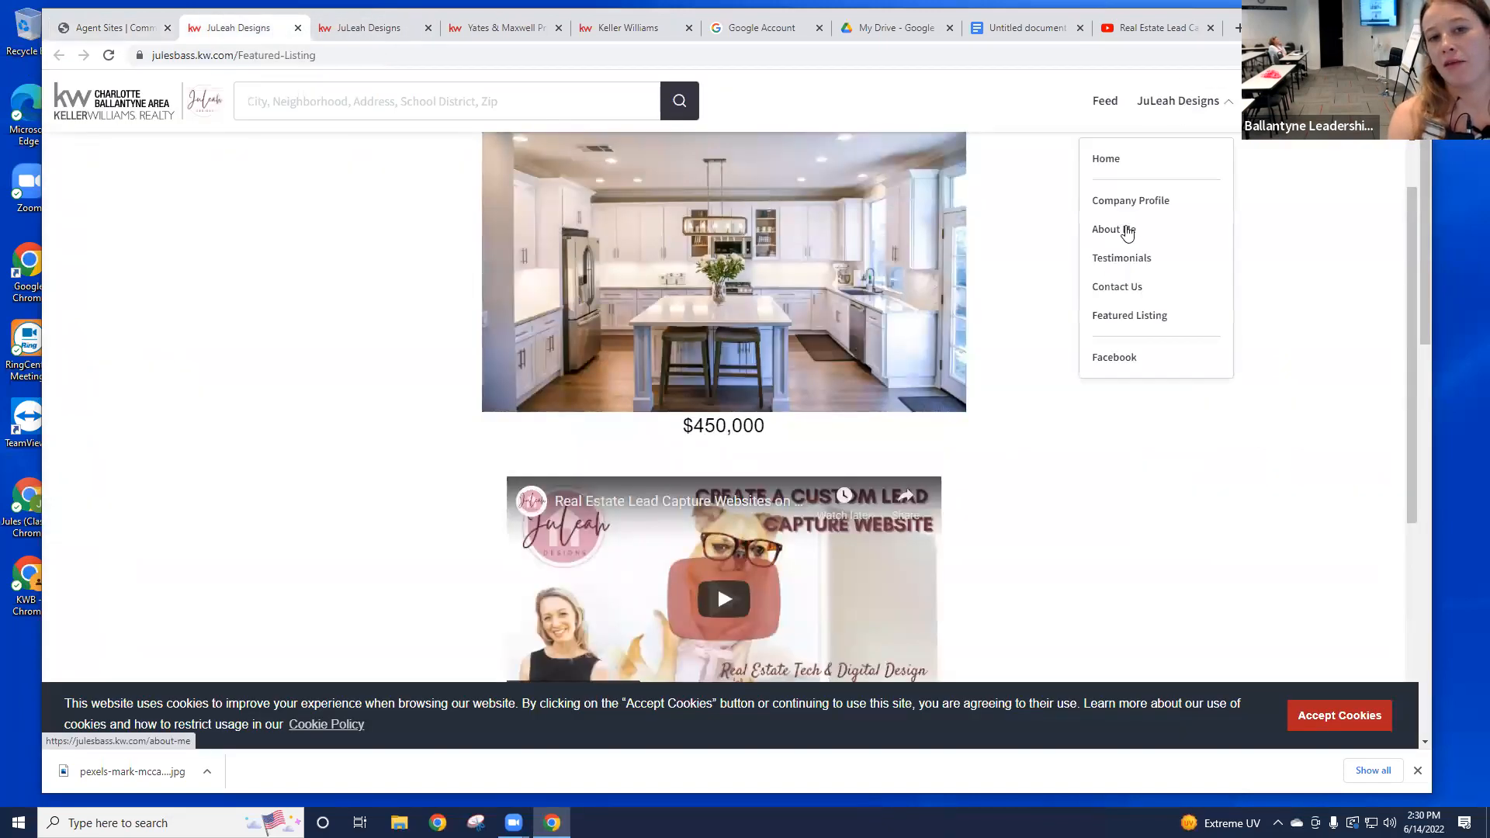
left_click(1124, 231)
scroll(1106, 272, "down", 1)
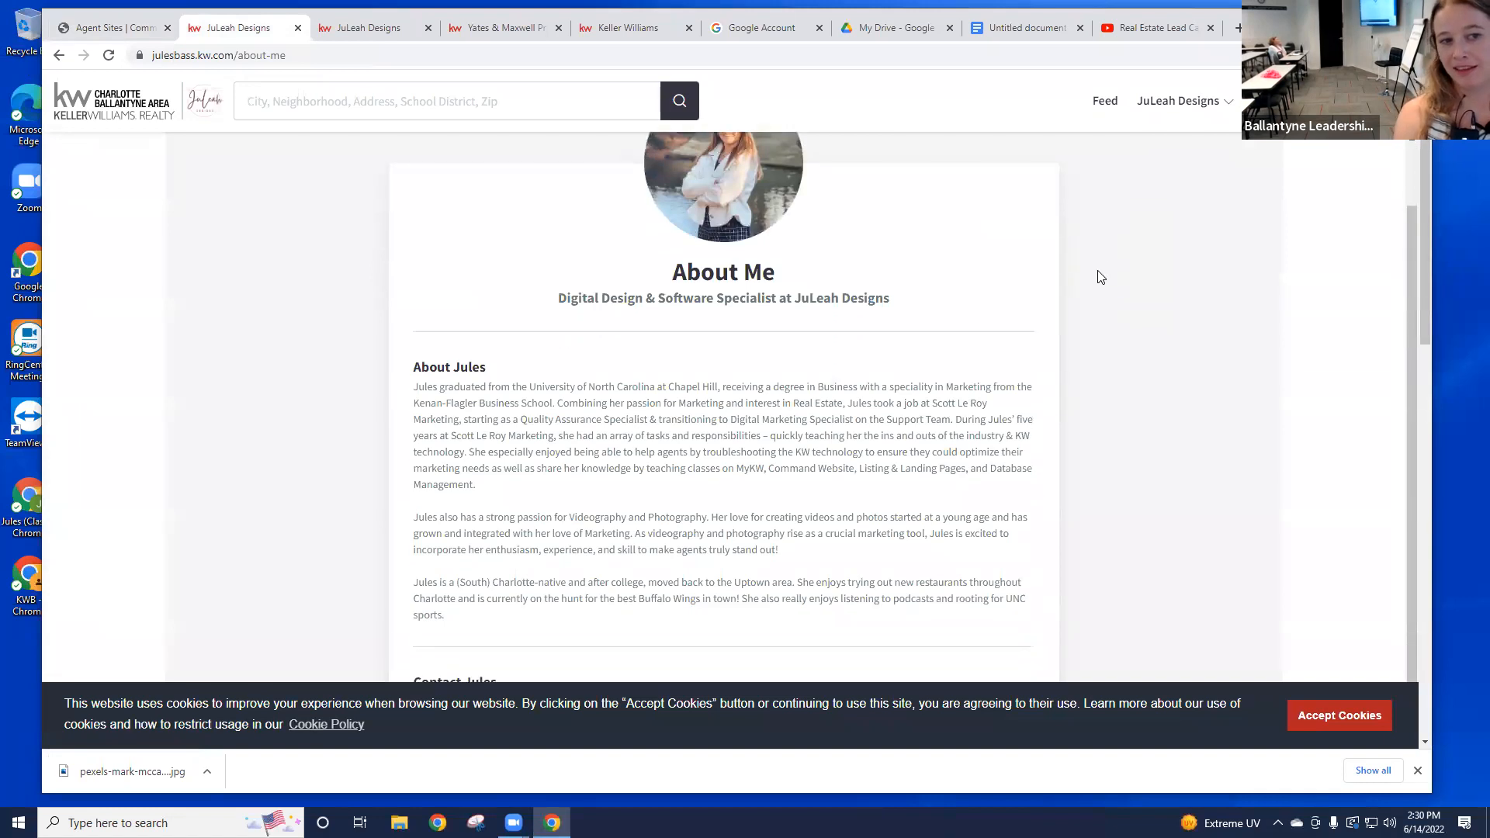
scroll(1101, 275, "down", 1)
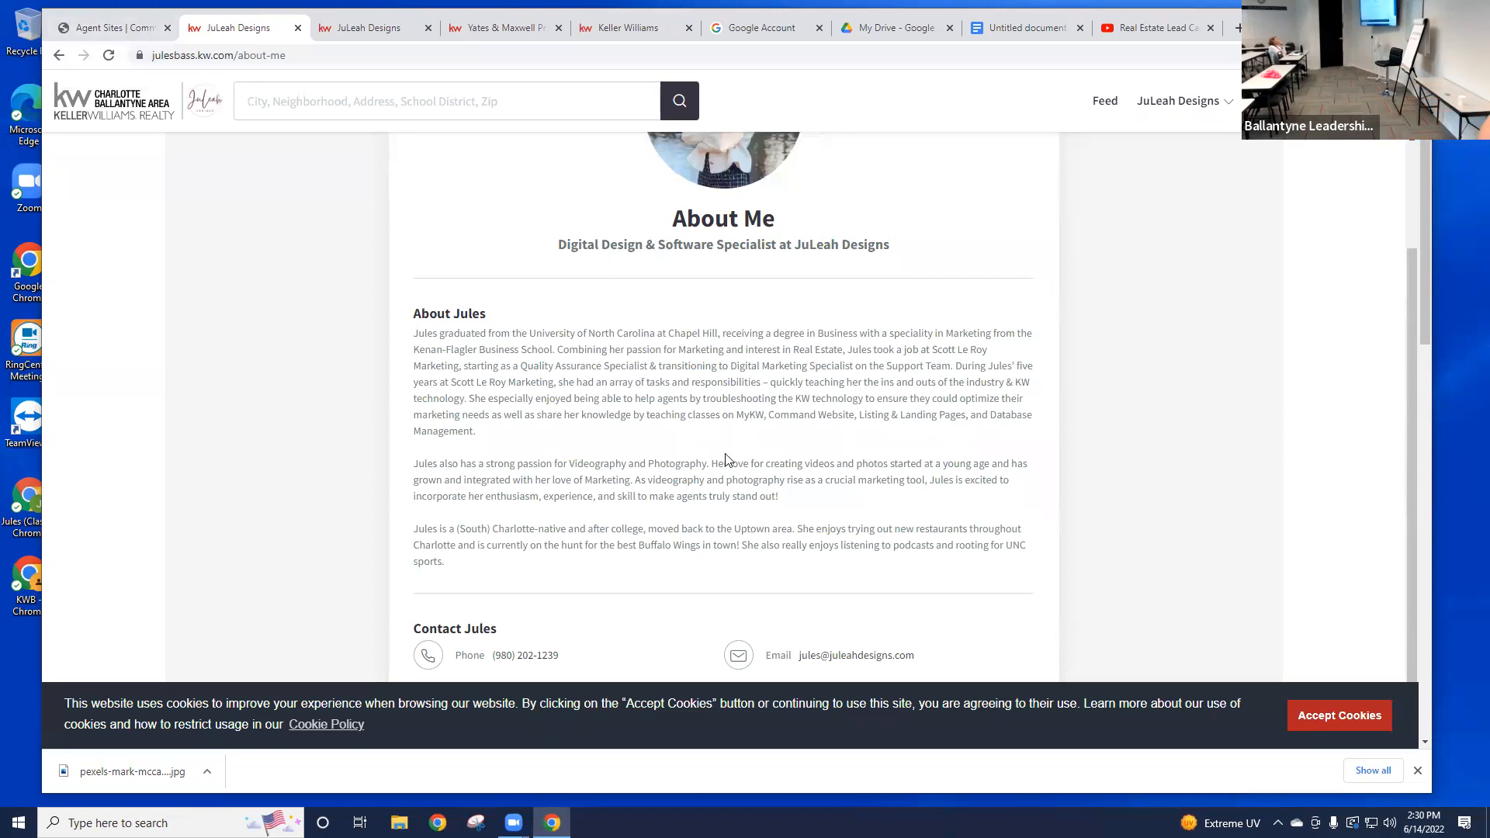
left_click(119, 34)
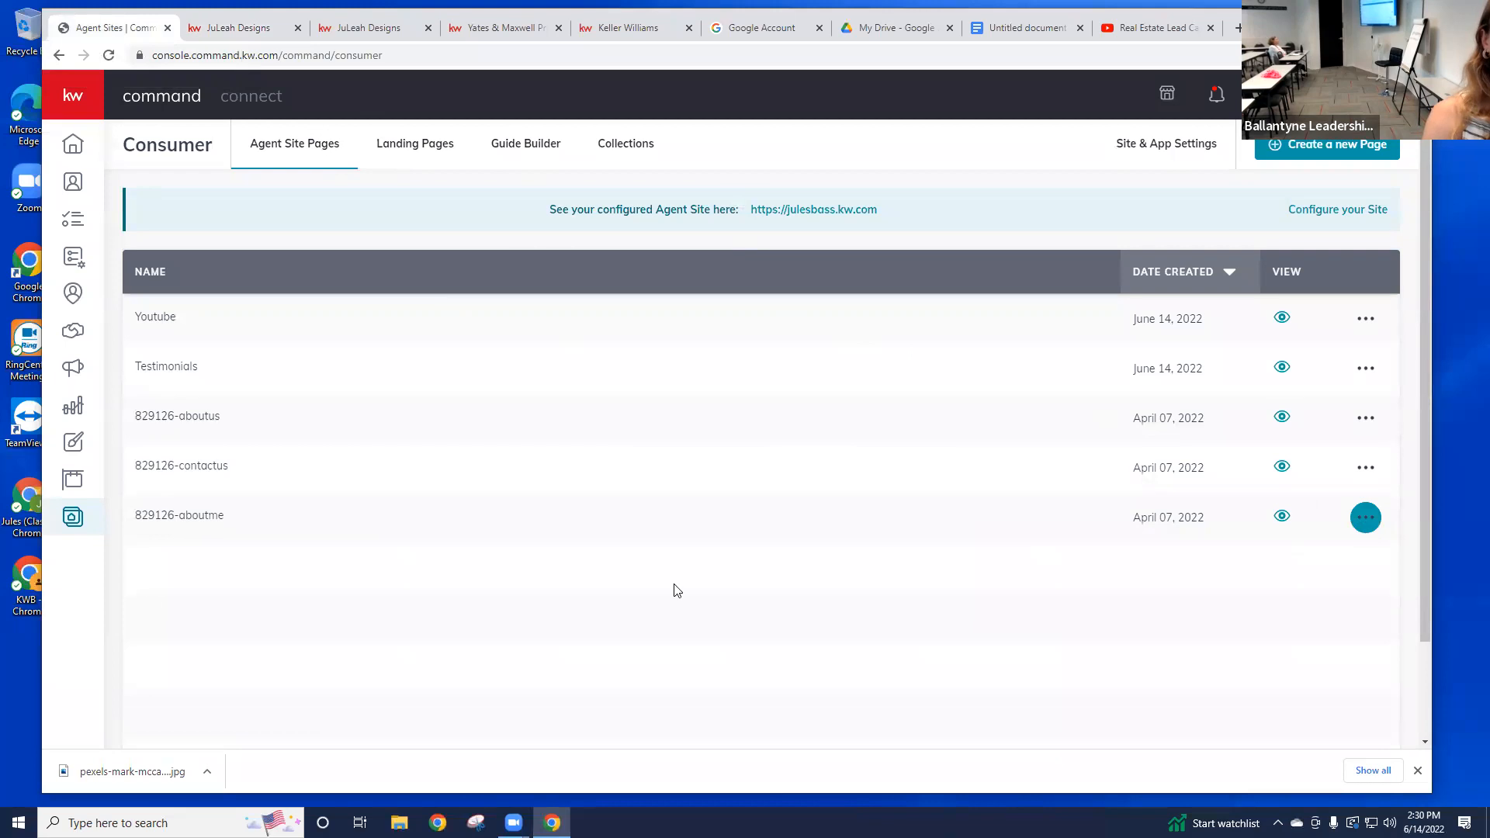
Step: Edit the 829126-aboutme page and open its Agent Profile widget fields
double_click(197, 515)
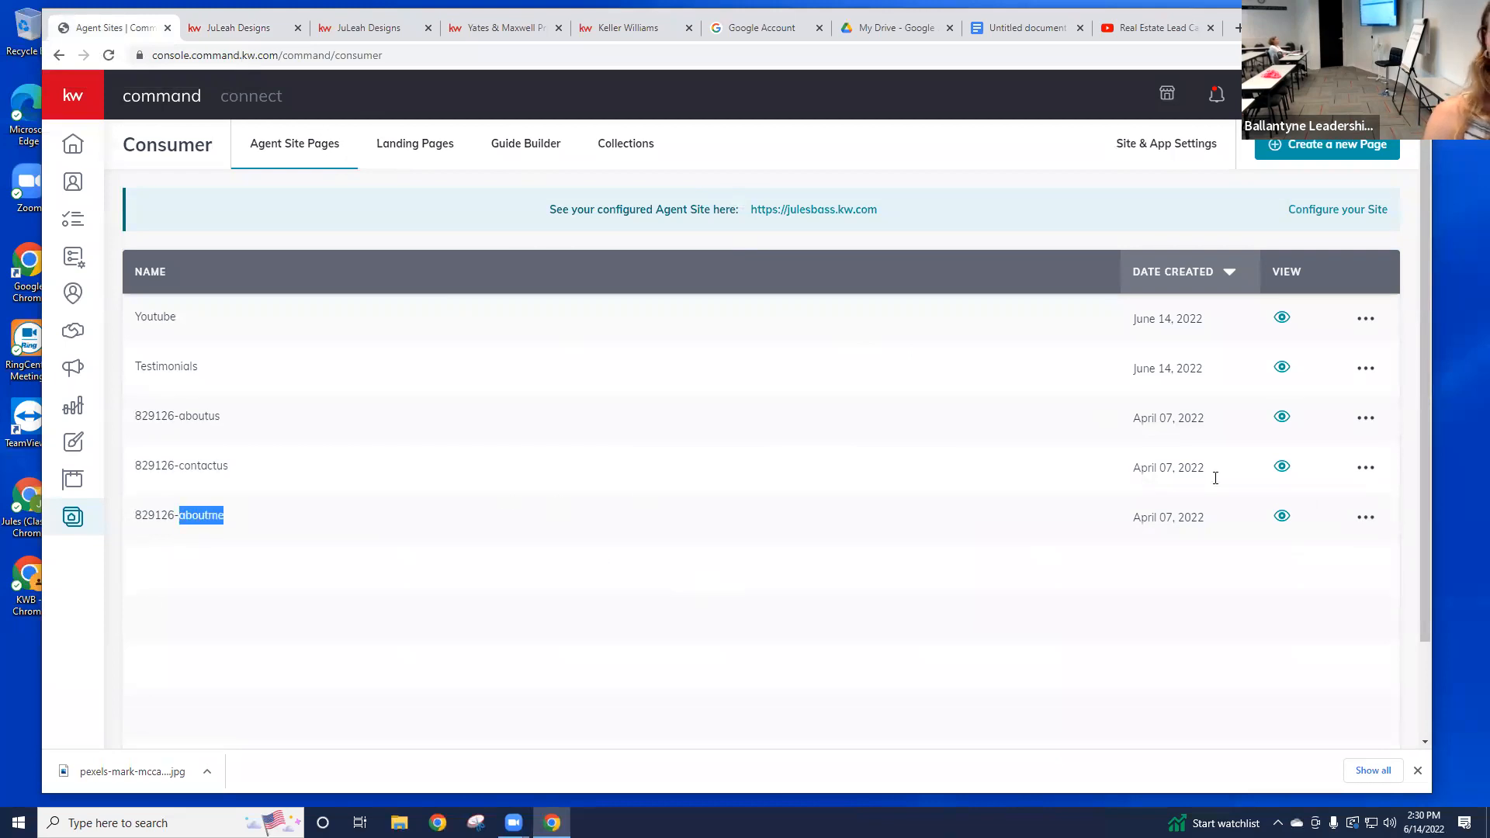
left_click(1366, 517)
left_click(1305, 554)
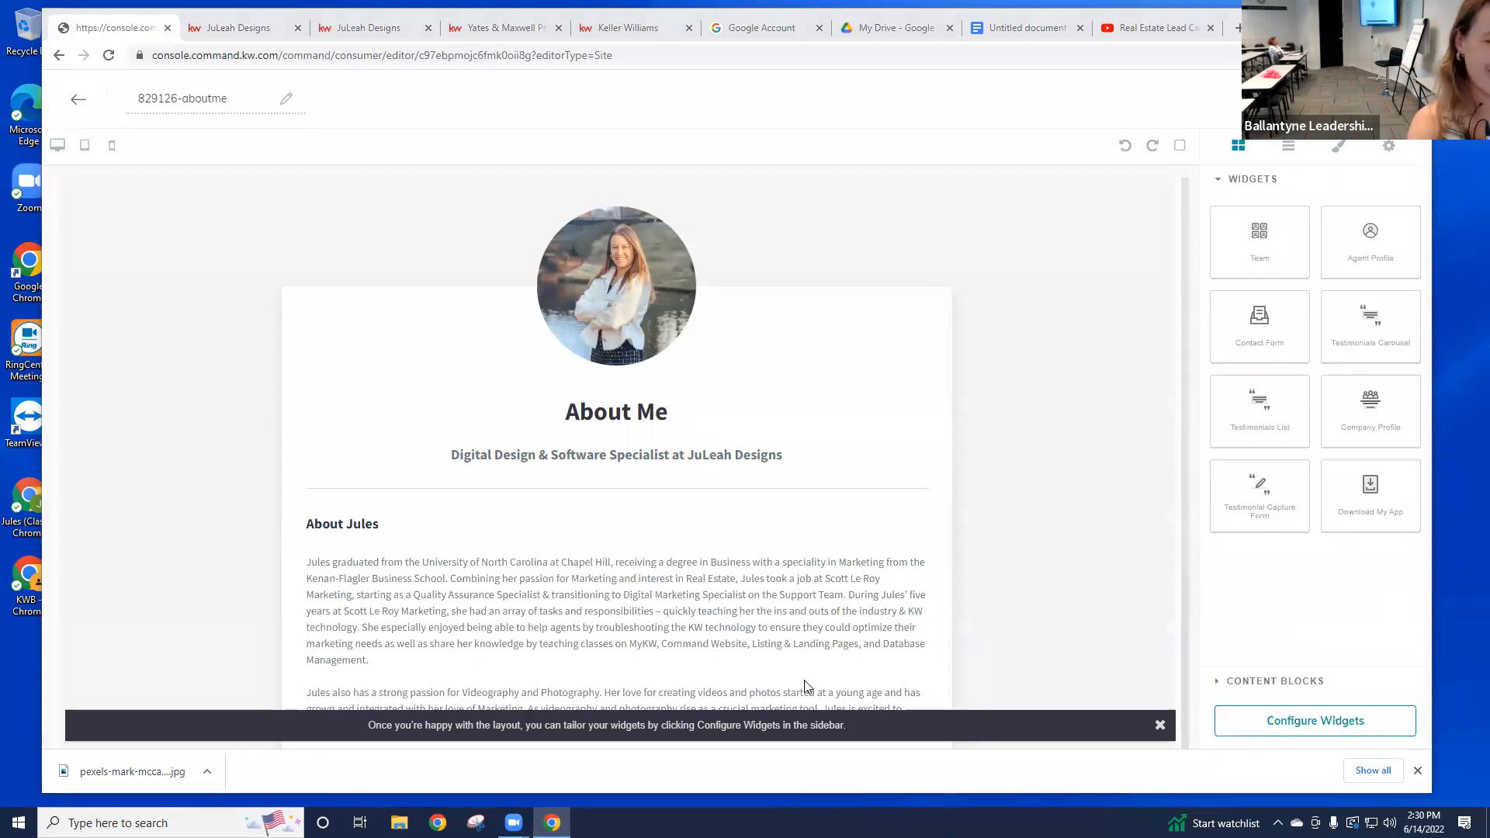
left_click(1303, 722)
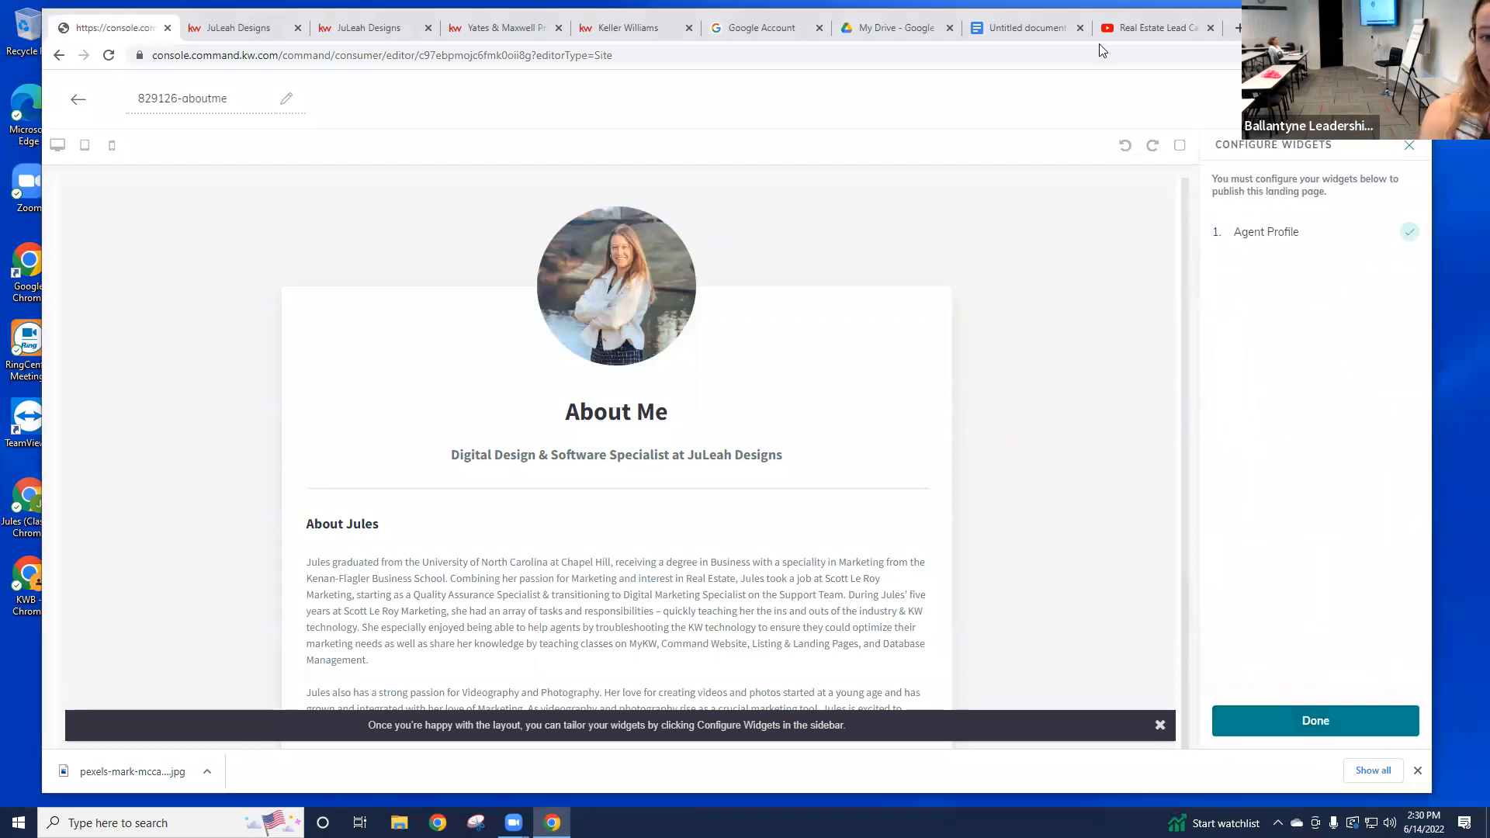
left_click(1282, 245)
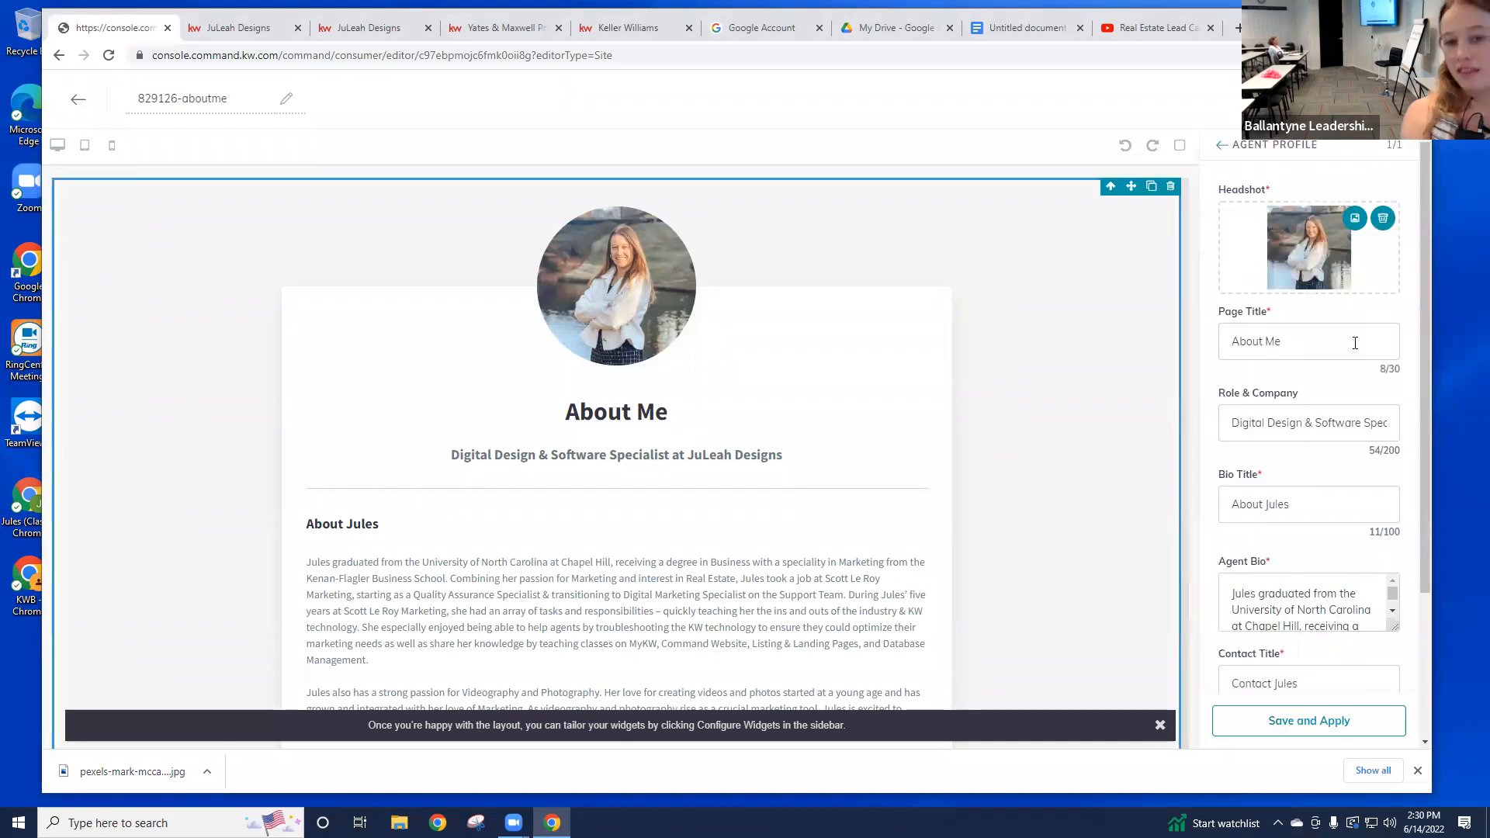
Step: Delete the empty line after 'truly stand out!' in the Agent Bio and Save and Apply
scroll(1315, 423, "down", 1)
left_click_drag(1397, 550, 1397, 624)
scroll(1346, 498, "down", 2)
scroll(1346, 497, "down", 2)
scroll(1335, 435, "down", 3)
scroll(1319, 341, "up", 3)
scroll(1317, 322, "down", 2)
scroll(1318, 322, "down", 2)
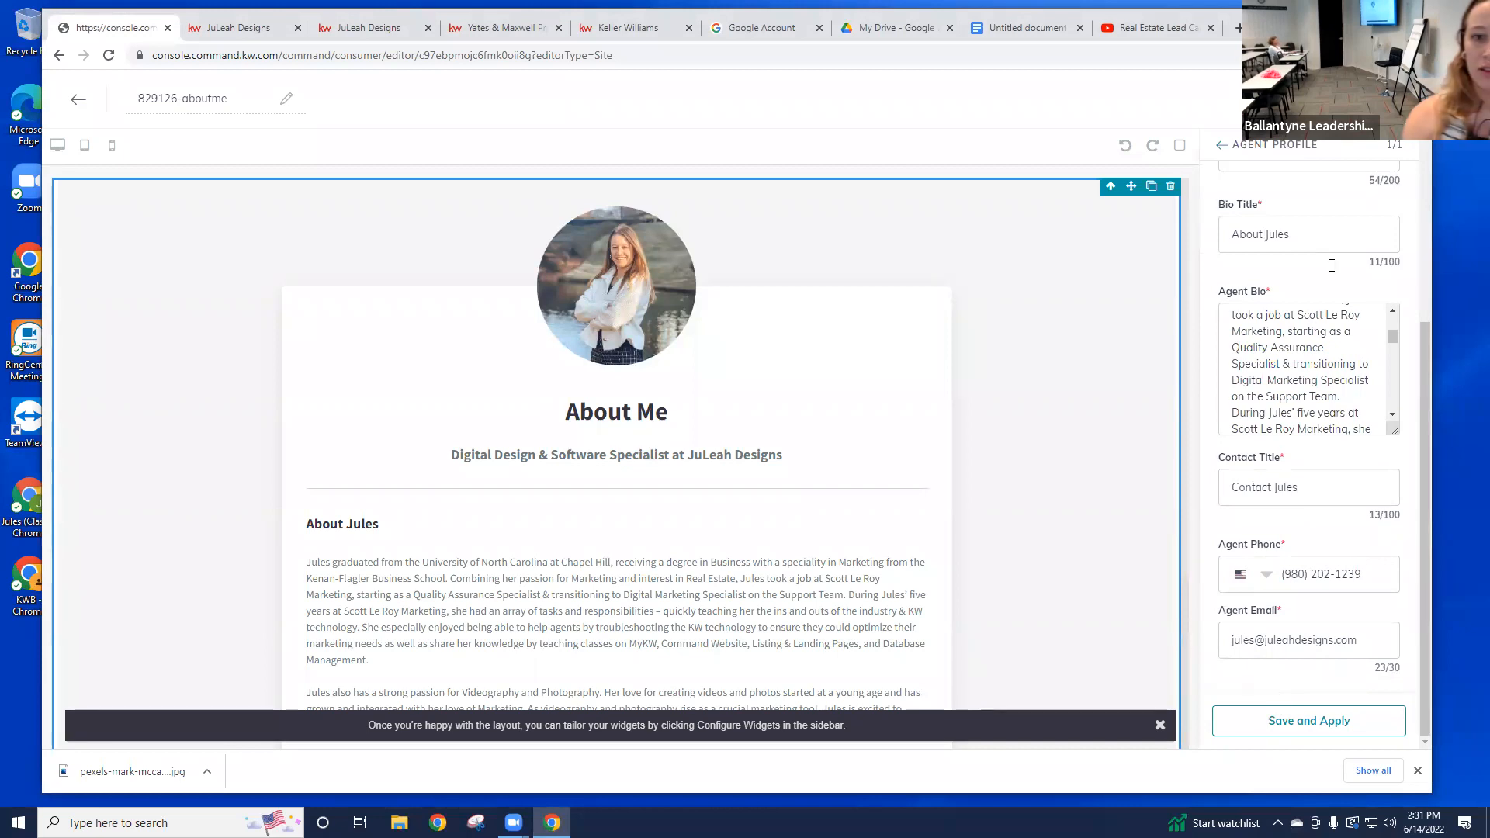
scroll(1245, 380, "down", 10)
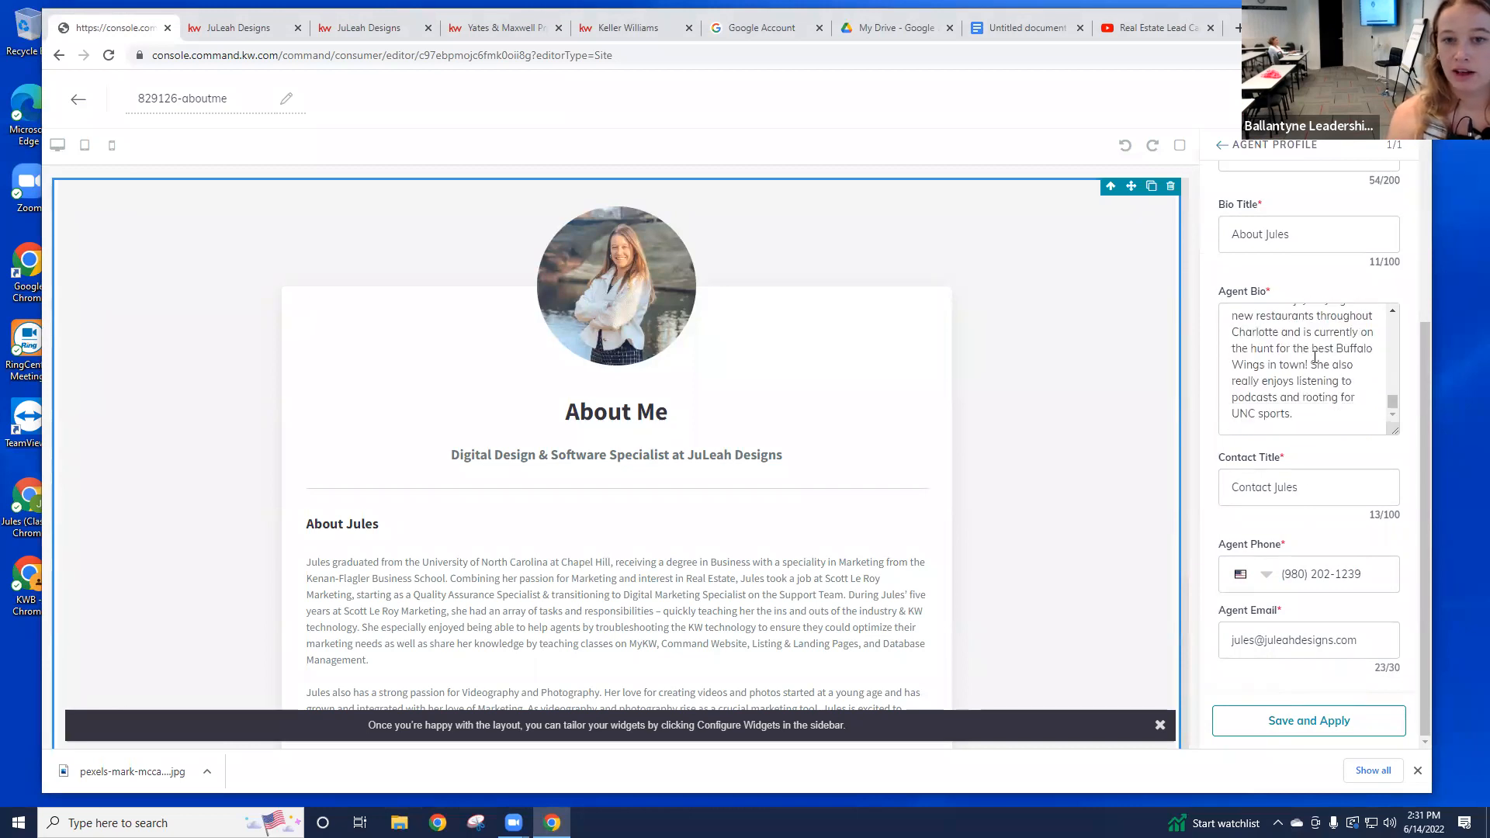
scroll(1329, 420, "up", 10)
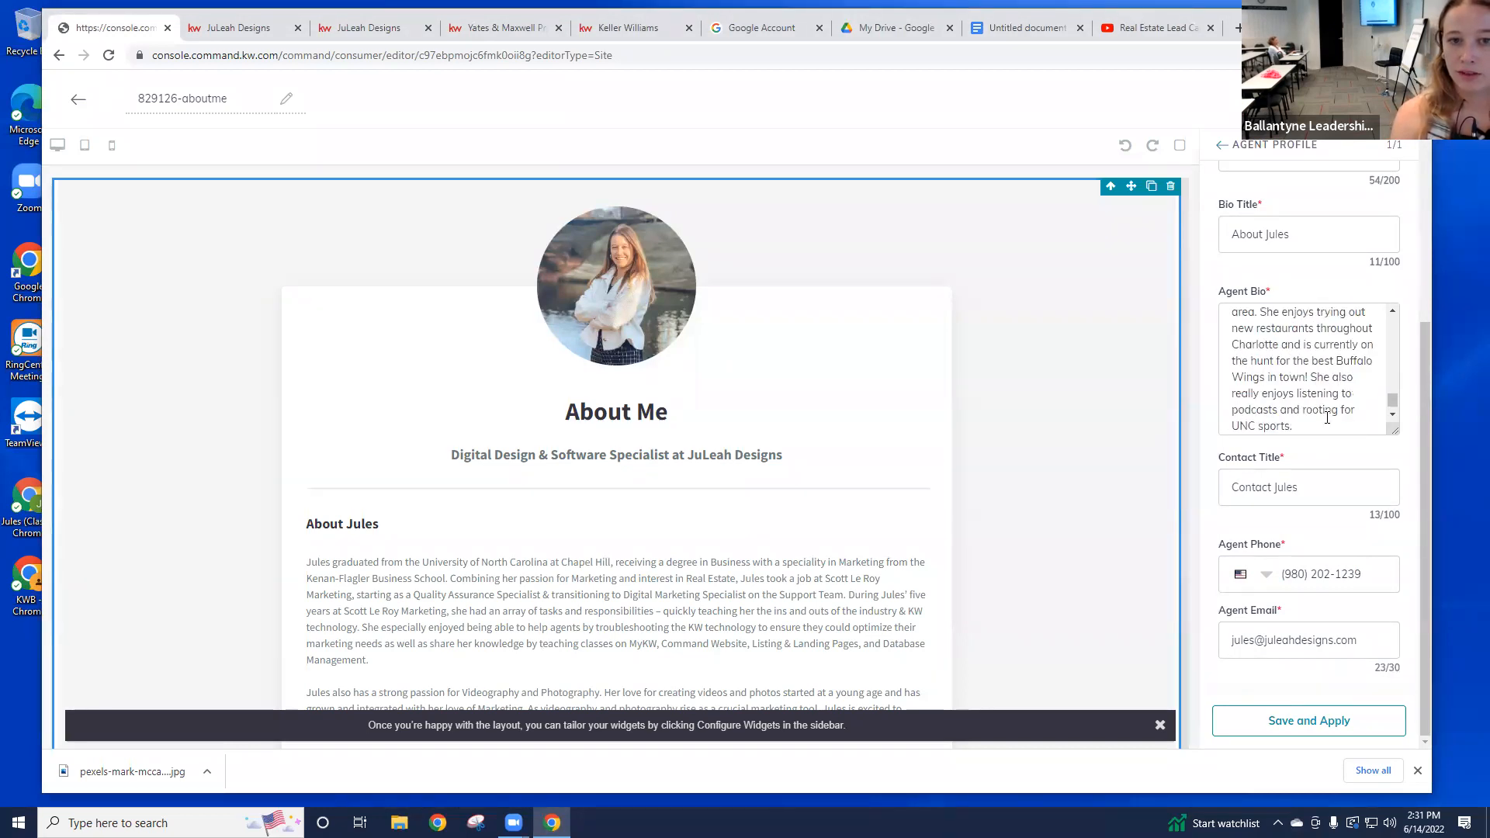
left_click(1265, 320)
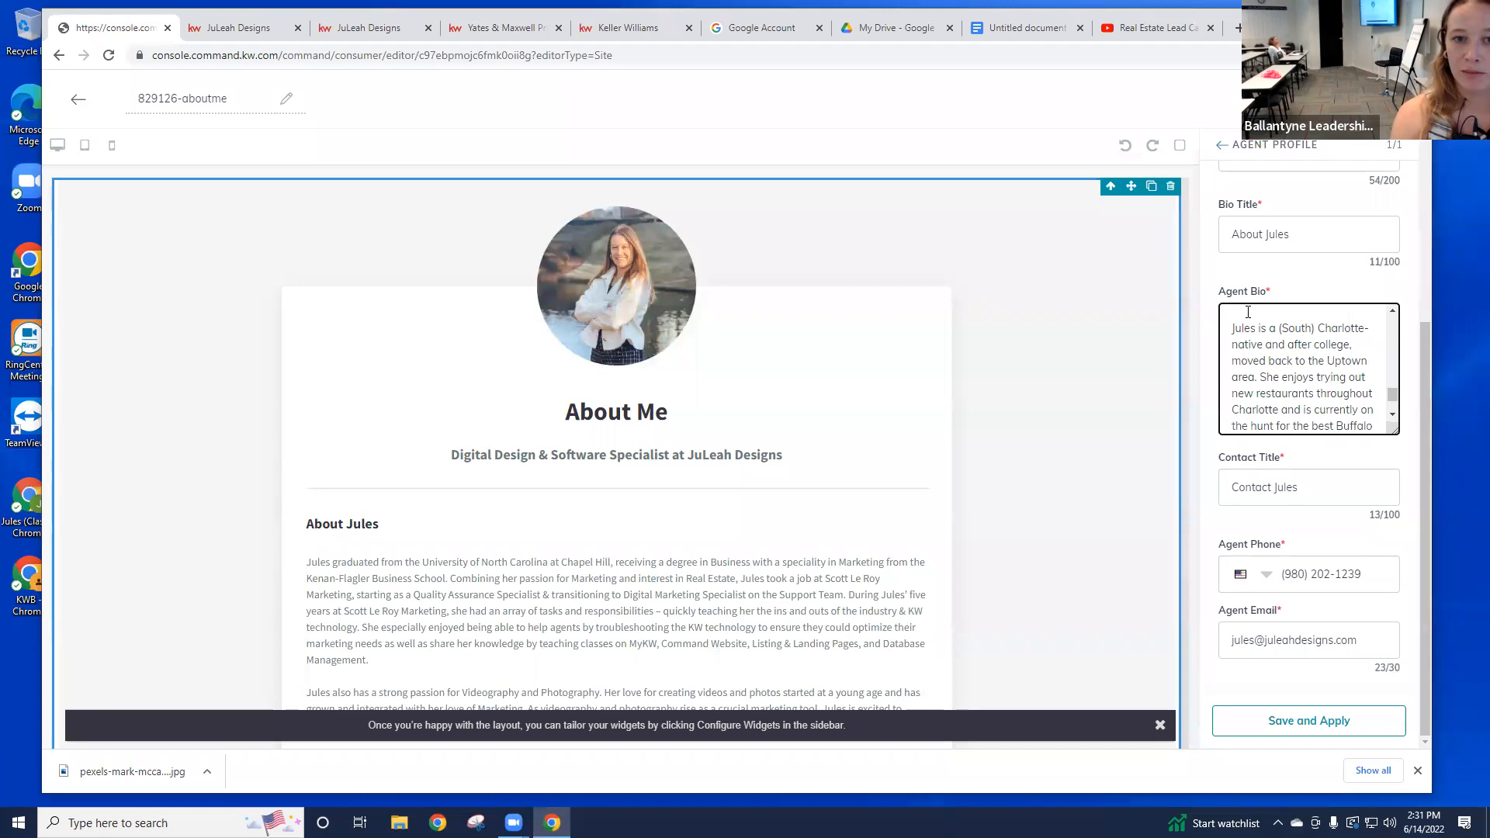
key("BackSpace")
scroll(812, 562, "down", 3)
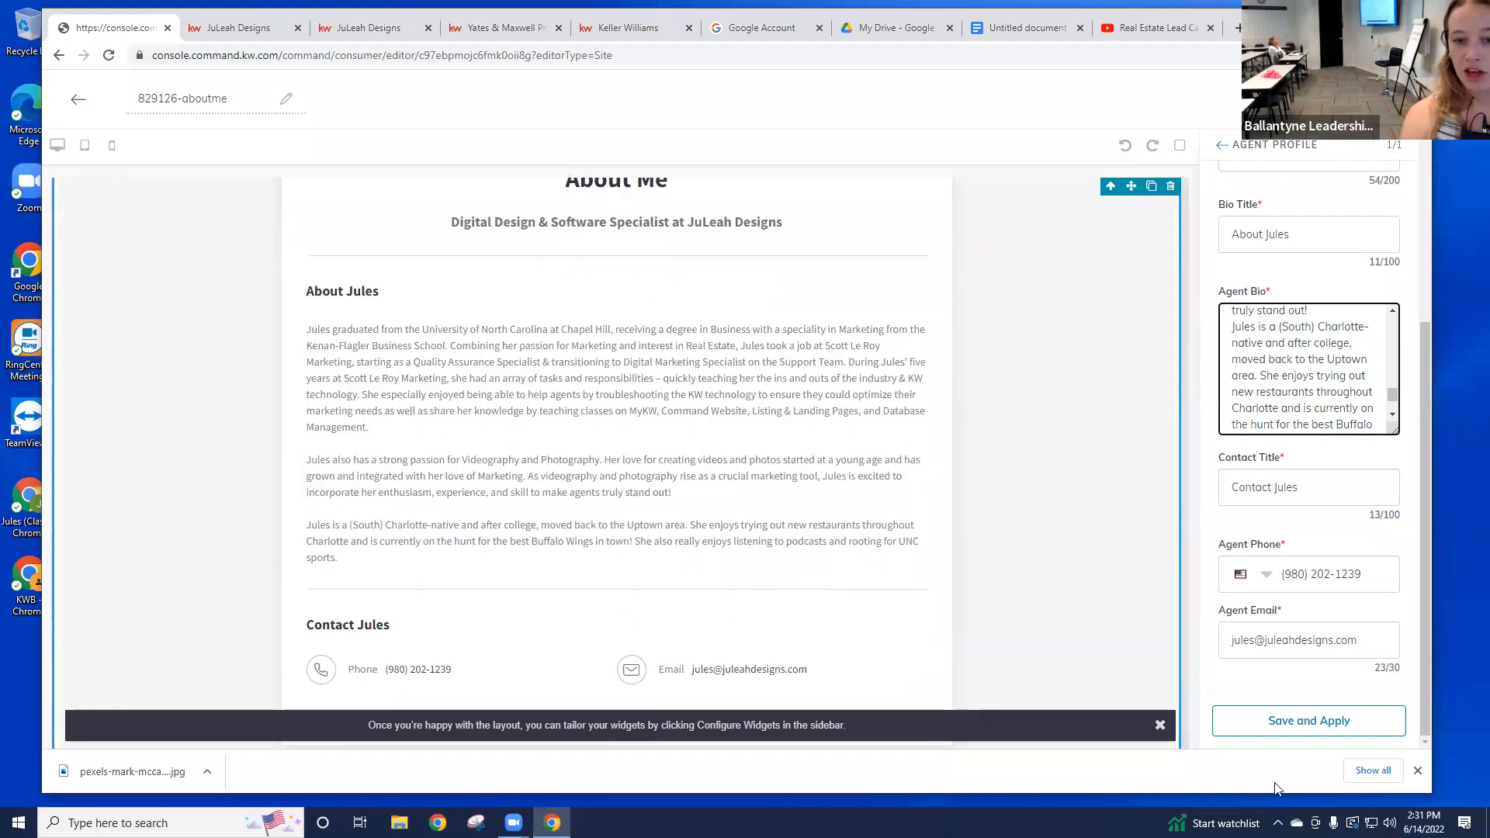
left_click(1310, 728)
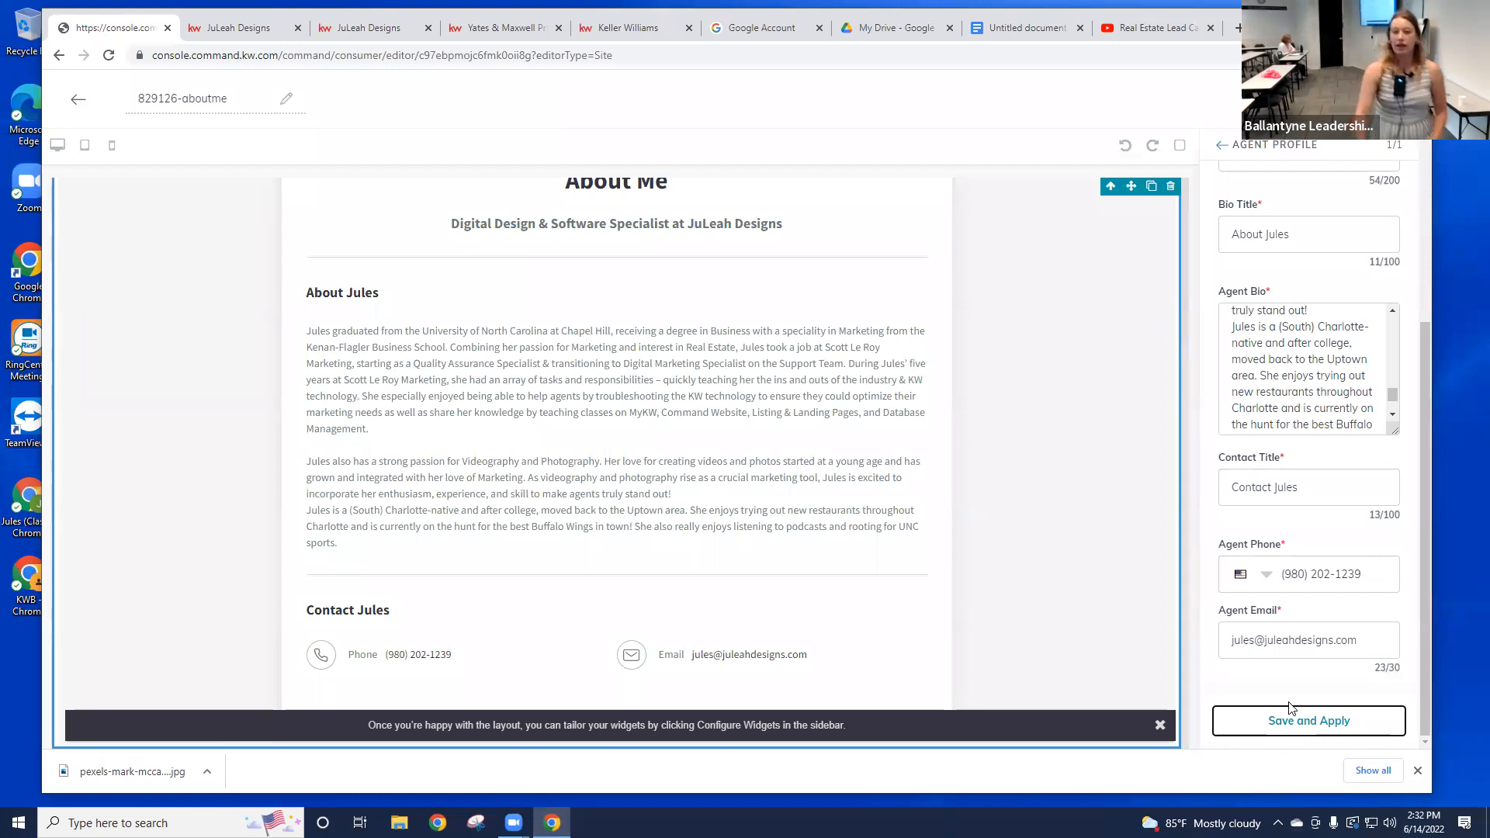
scroll(1335, 535, "up", 4)
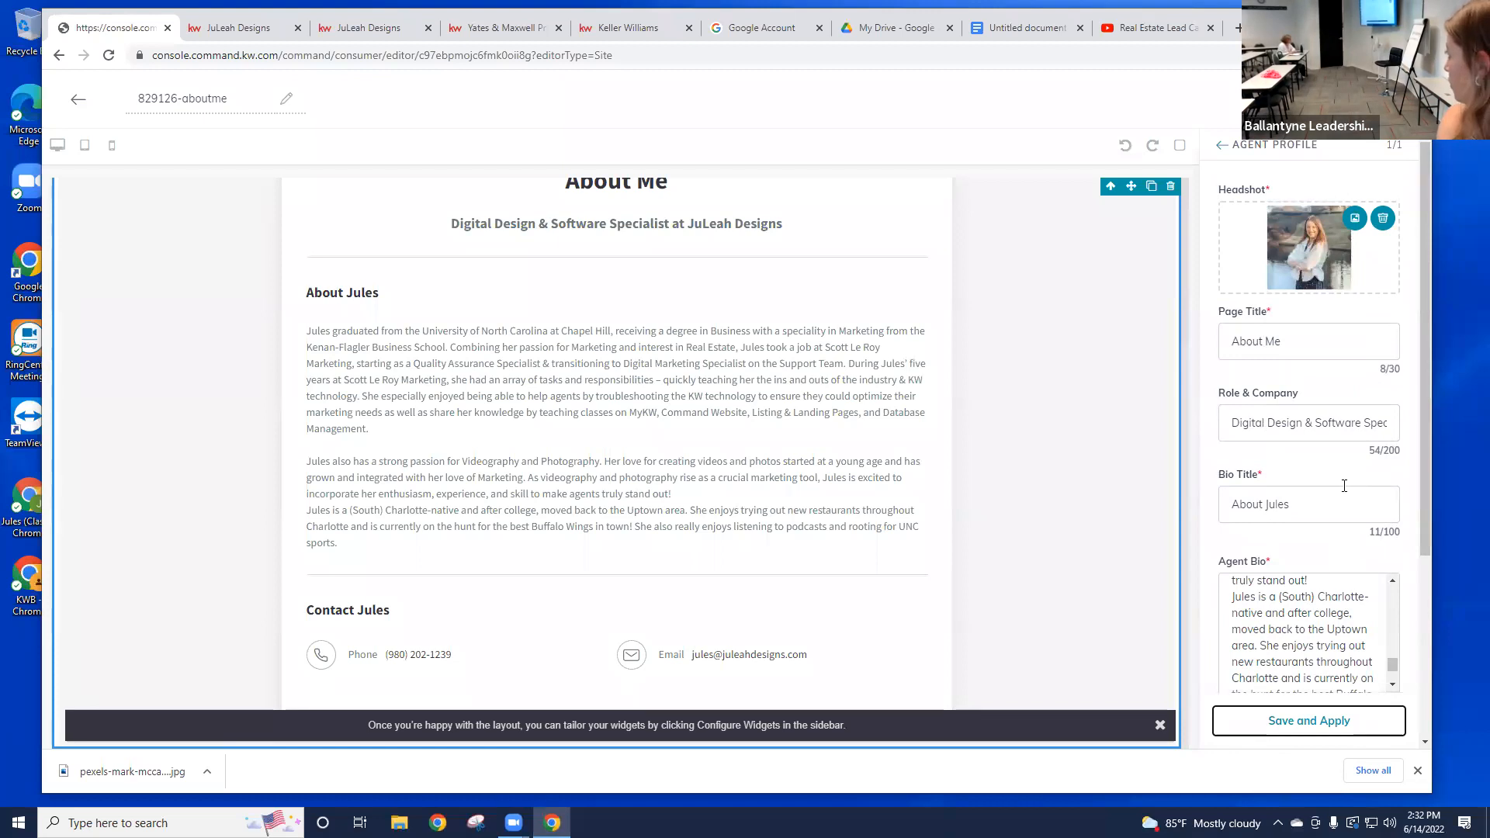
Step: Delete the Agent Profile headshot and cancel the file browser without choosing a replacement
left_click(1383, 219)
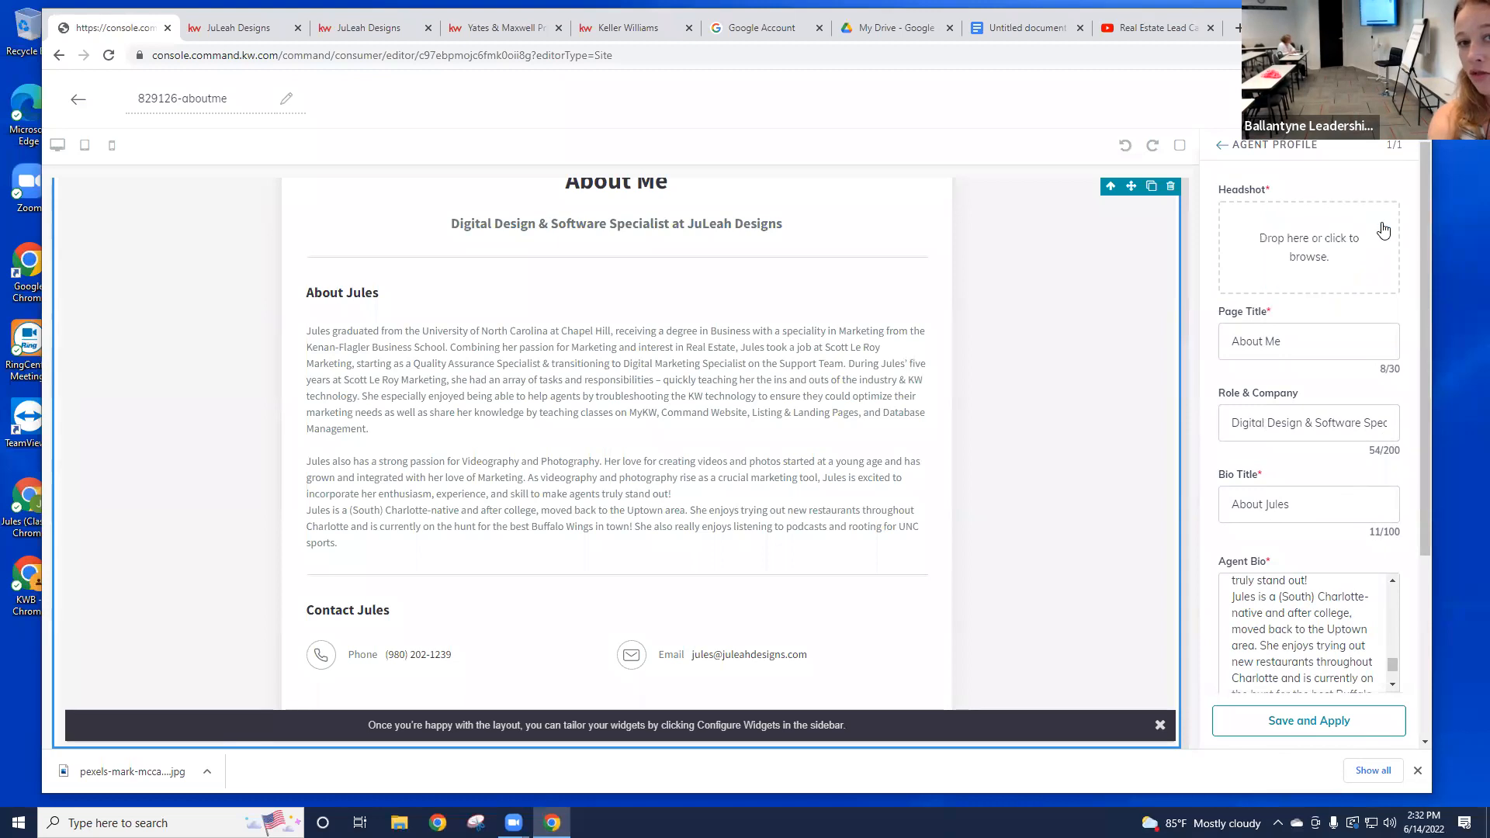
left_click(1312, 261)
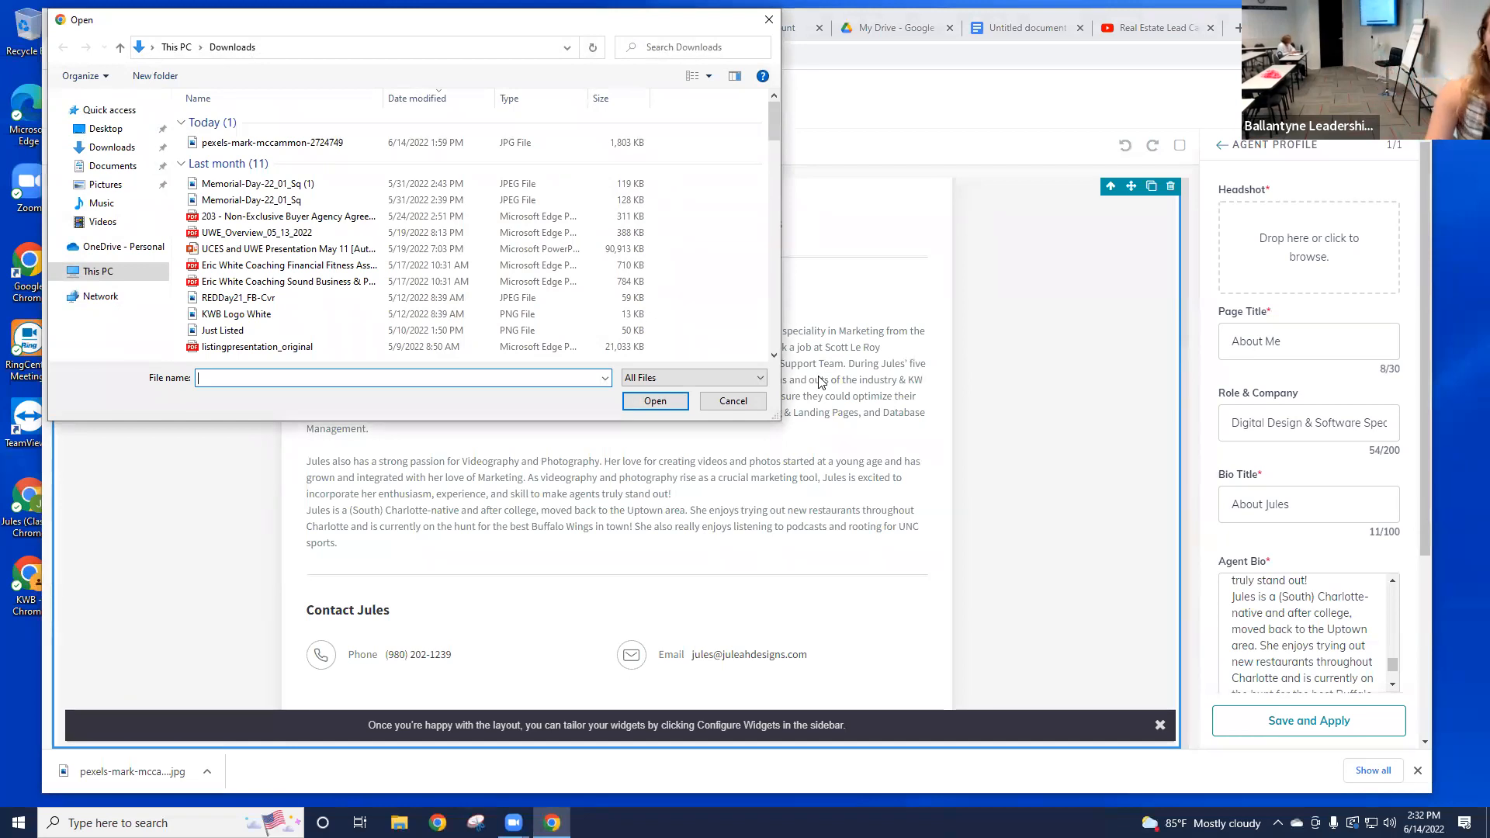
left_click(733, 400)
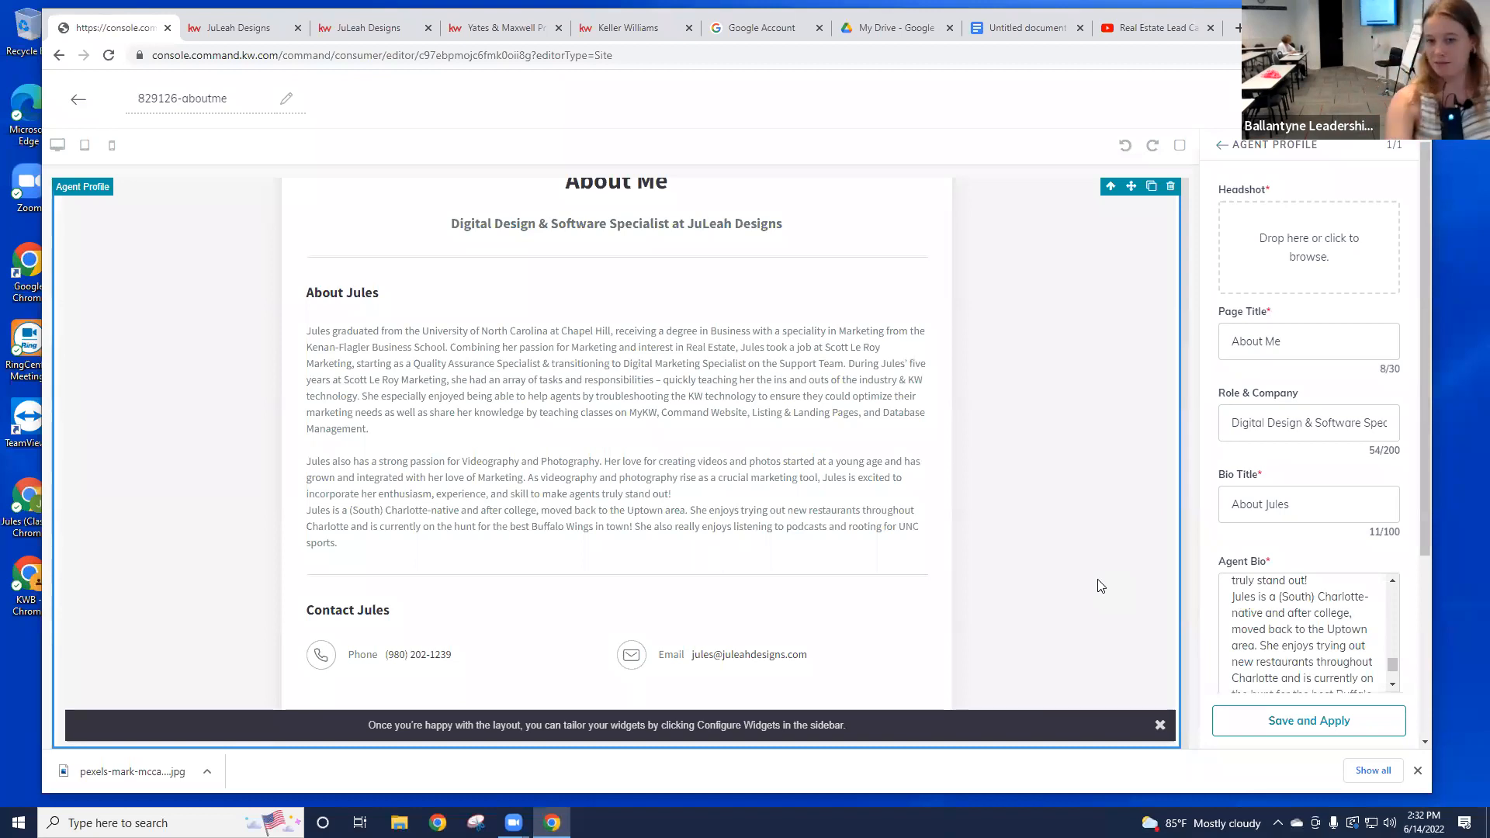
scroll(1308, 510, "down", 5)
Step: Scroll down the Agent Profile panel toward the Save and Apply button
scroll(1311, 516, "down", 3)
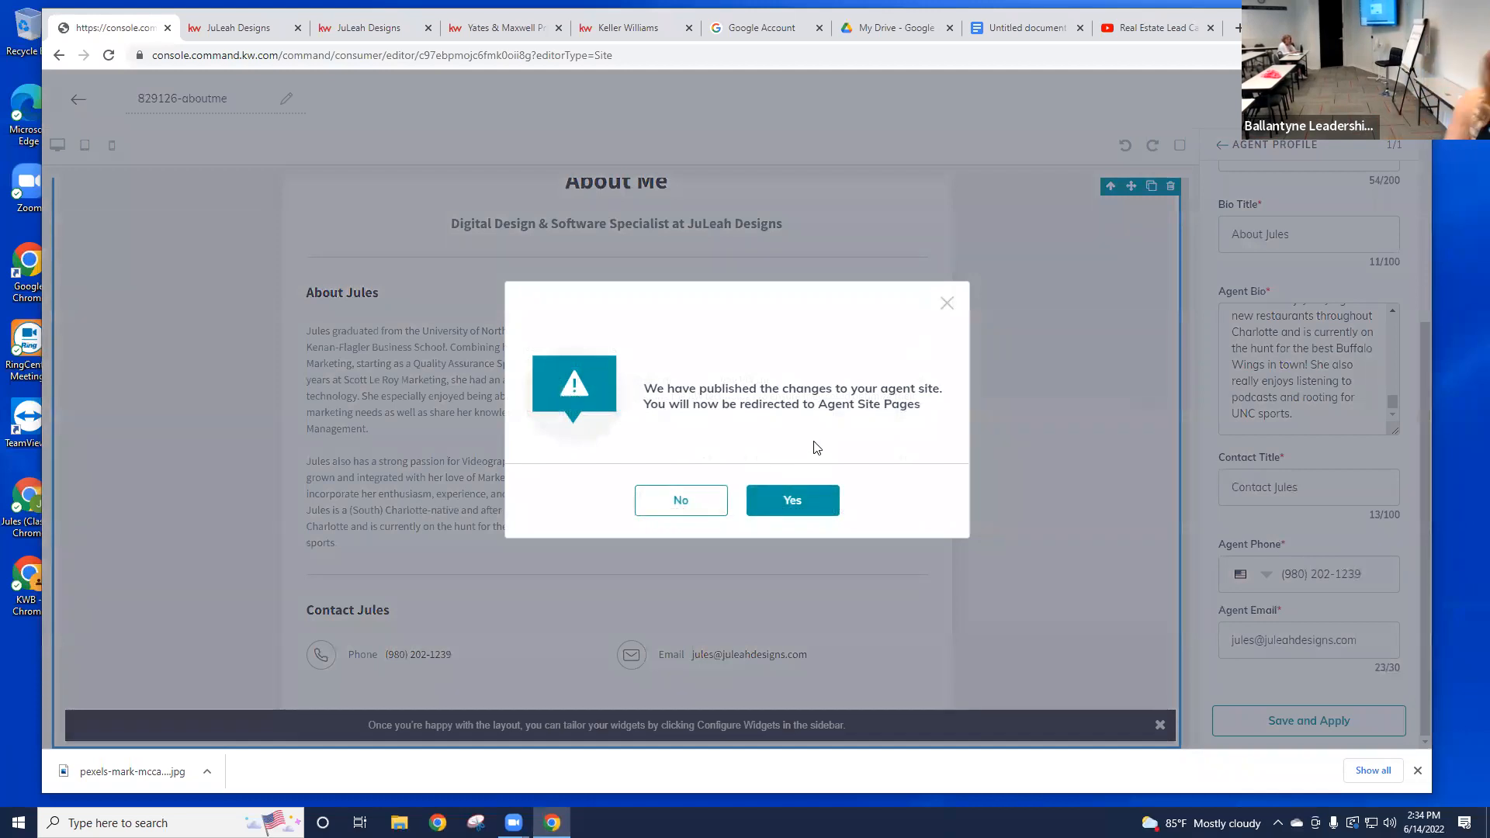
Step: Answer Yes in the published-changes dialog to return to Agent Site Pages
left_click(820, 507)
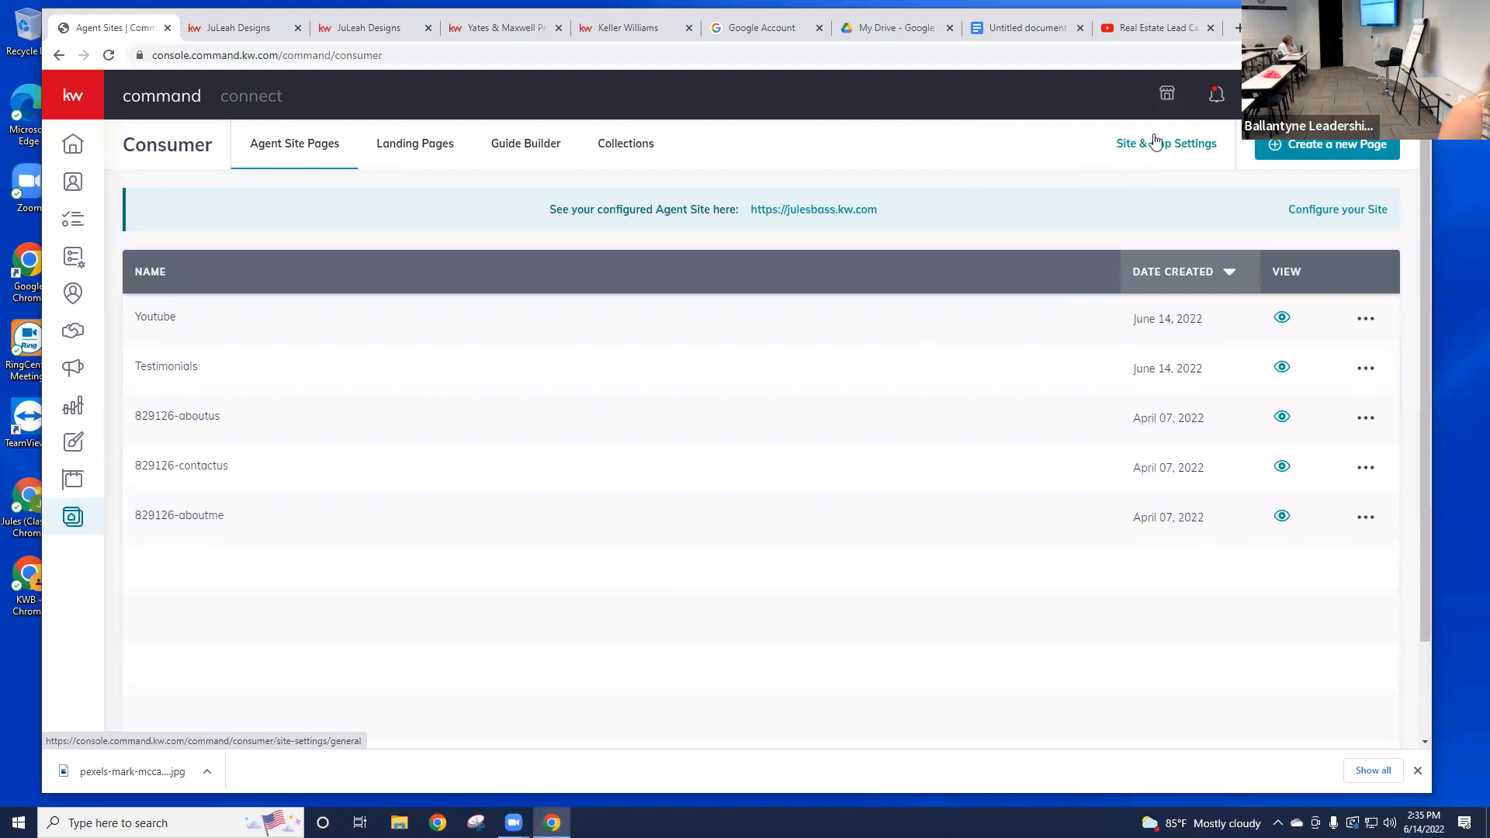
Step: Open Site & App Settings from the top right of the Consumer page
left_click(1158, 162)
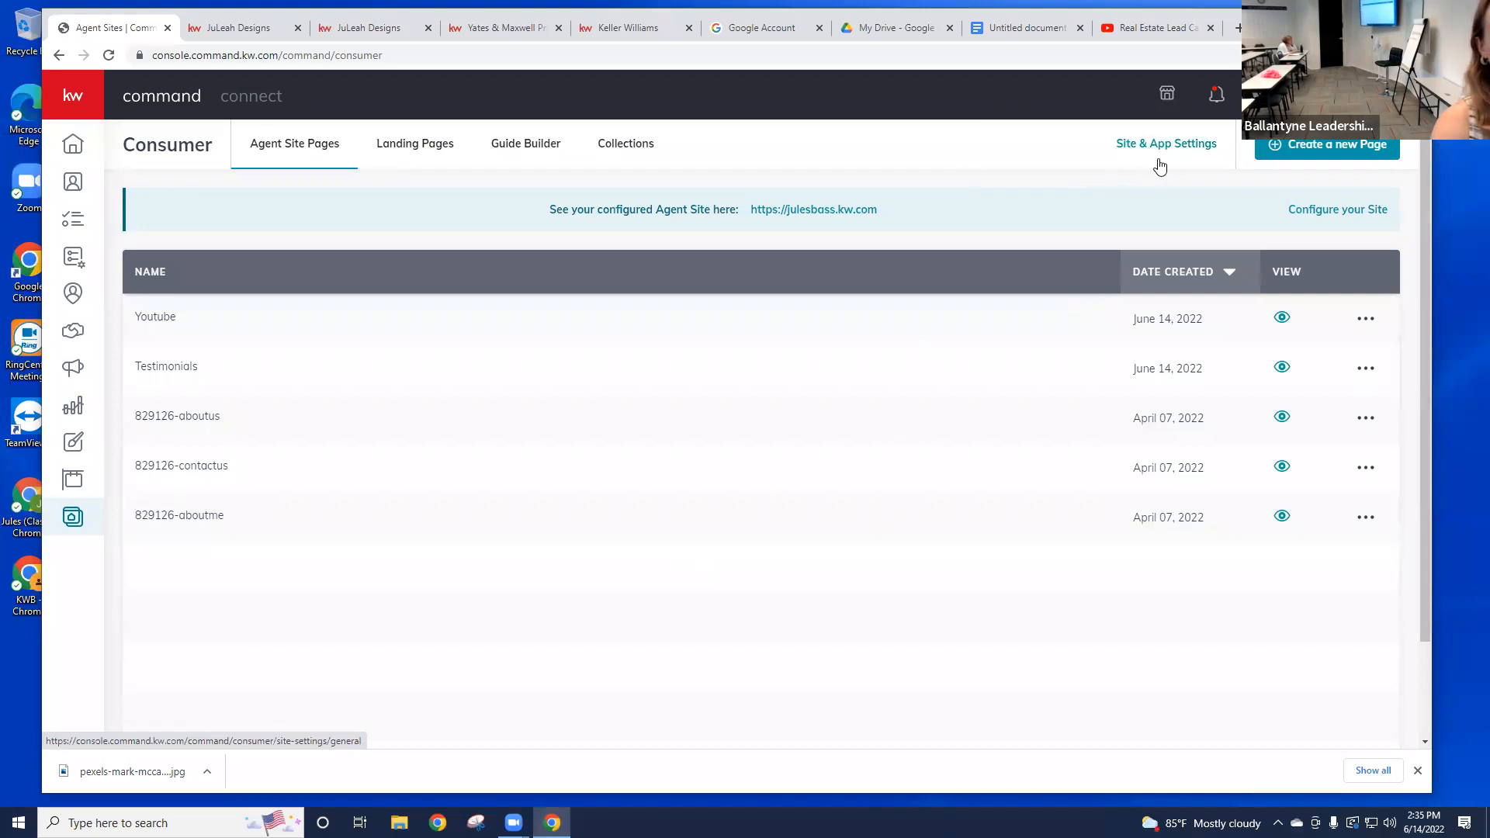
Step: Reorder the site navigation to Company Profile, About Me, Testimonials, Featured Listing, Contact Us
left_click(1289, 267)
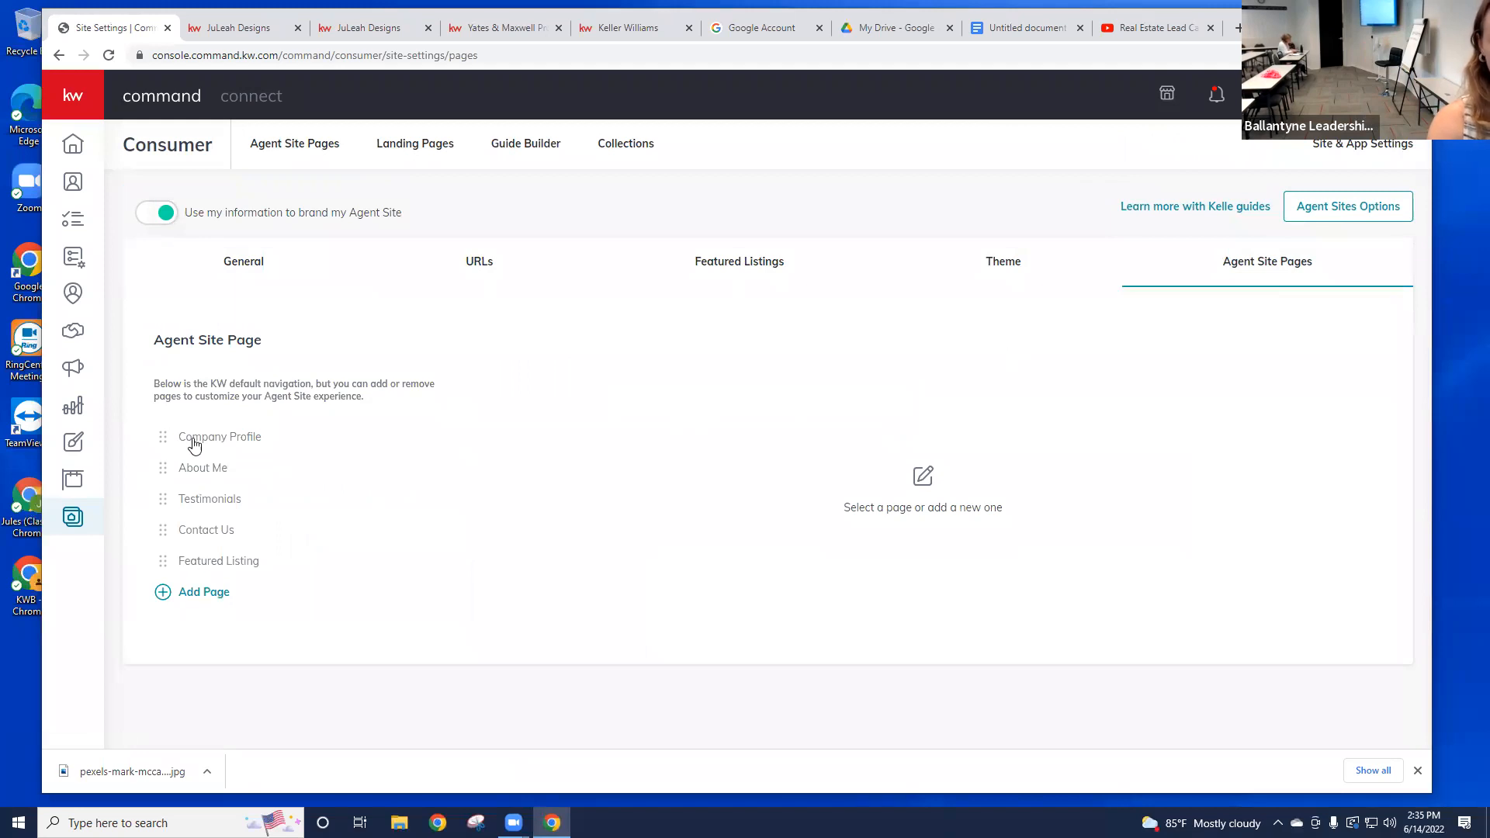
left_click(164, 500)
mouse_move(165, 501)
left_mouse_down()
mouse_move(163, 441)
mouse_move(182, 526)
mouse_move(178, 496)
left_mouse_up()
left_click_drag(166, 563, 178, 535)
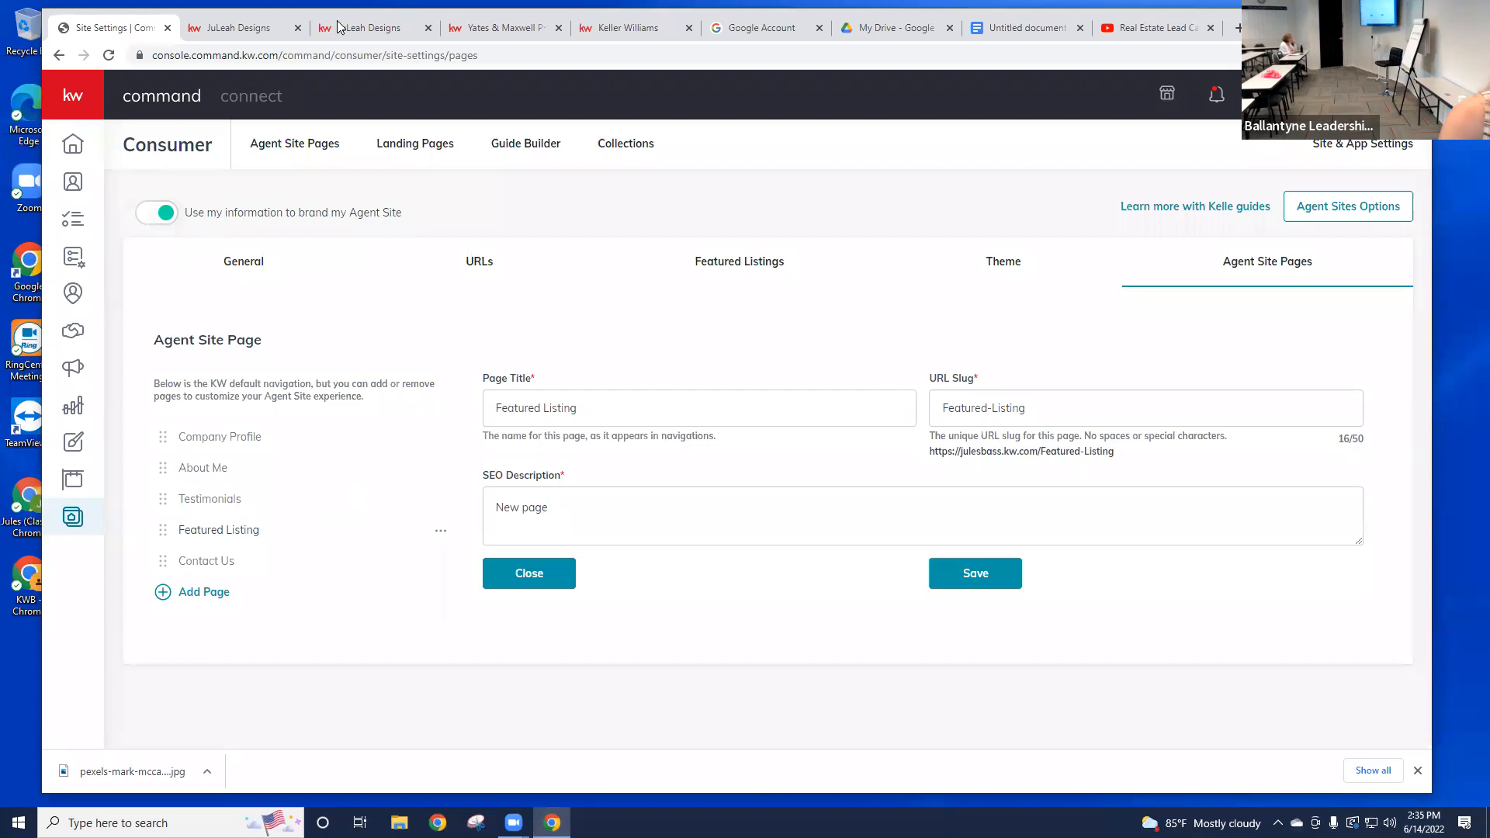
left_click(298, 28)
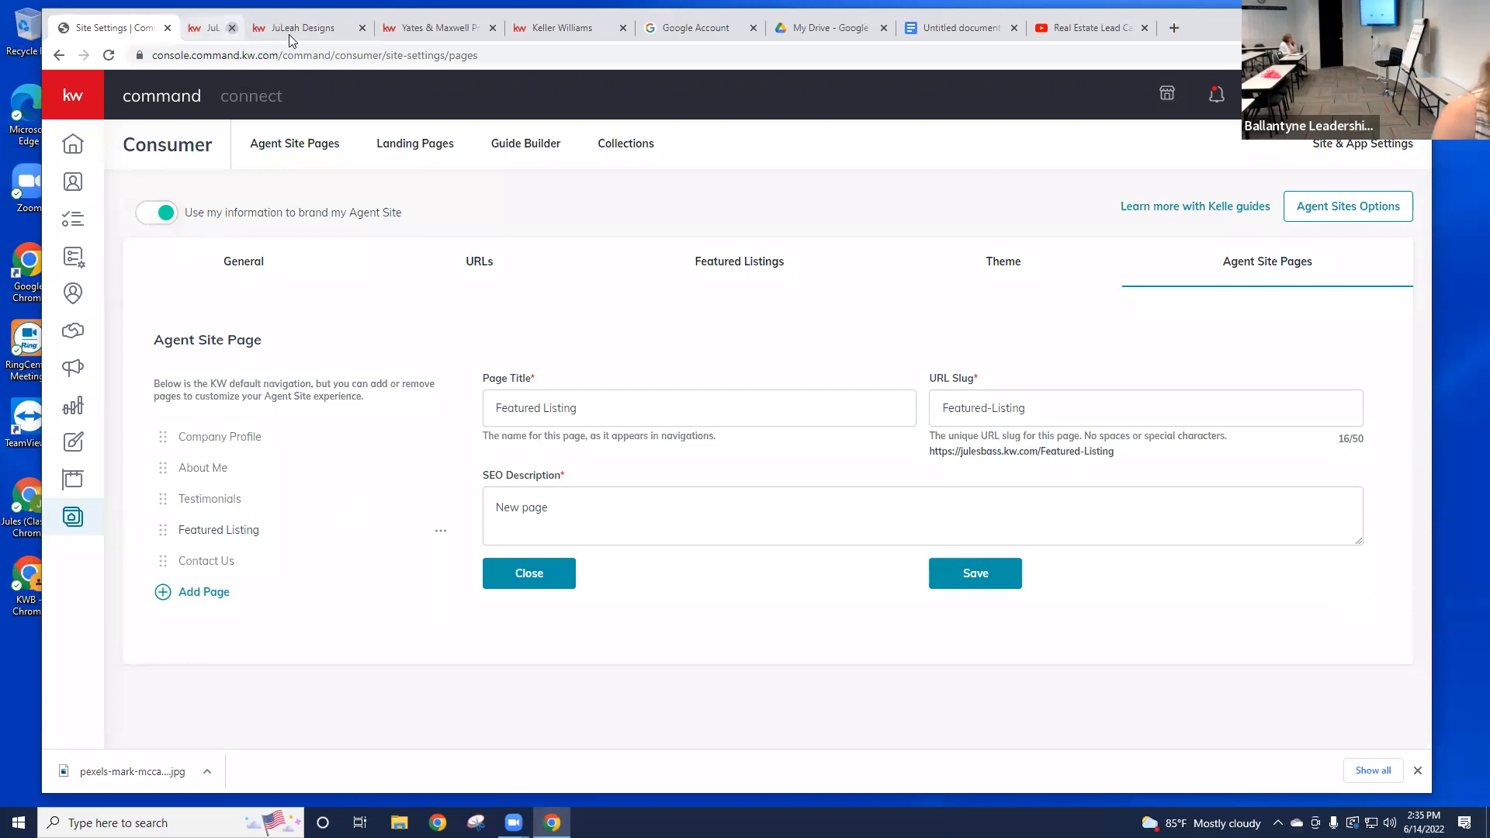
left_click(319, 148)
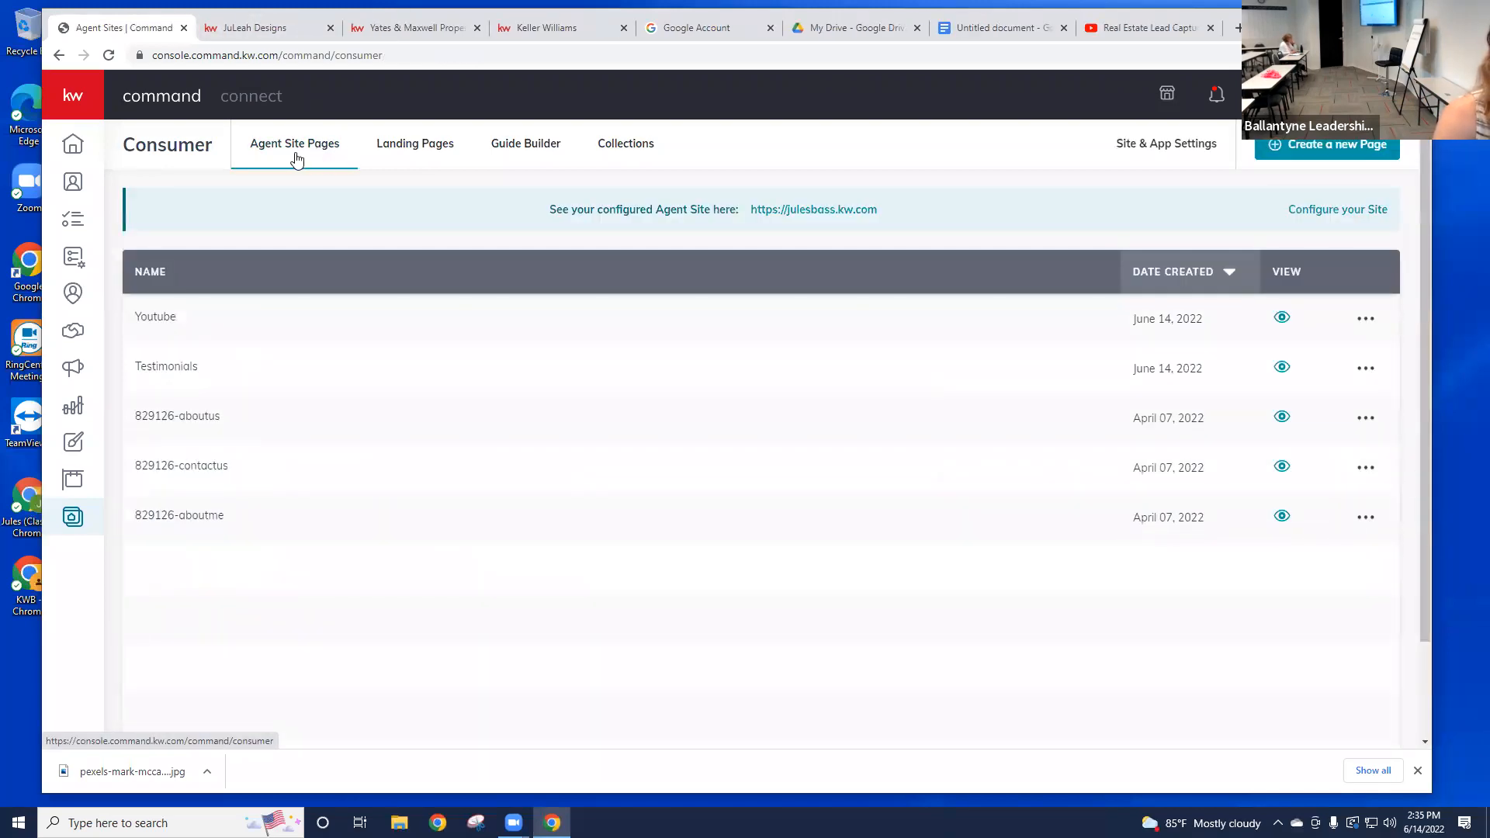
left_click(817, 223)
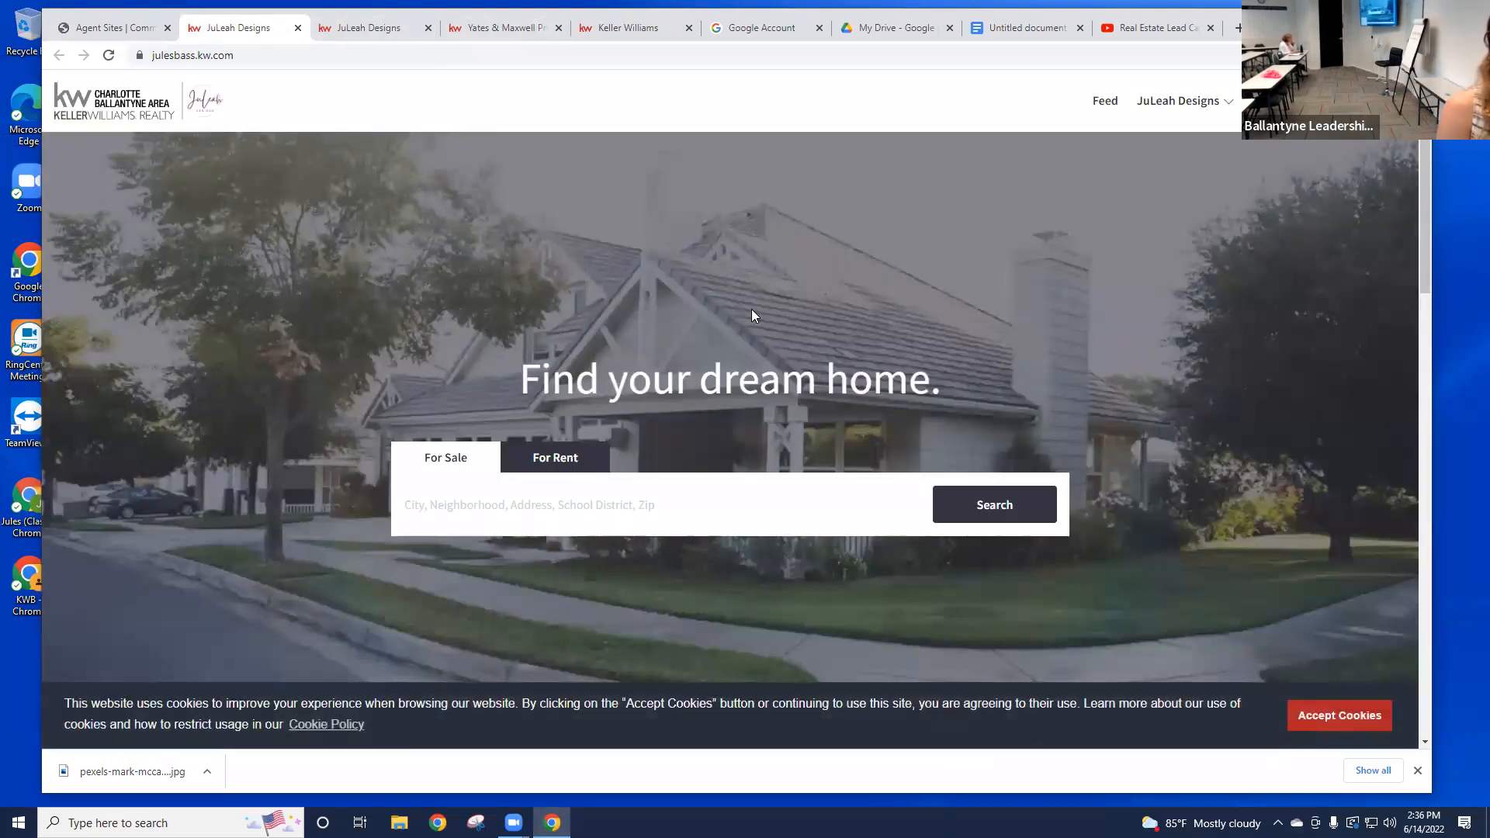
Step: Search the agent site for 'charlotte', correcting typos, and choose the Charlotte, NC suggestion
left_click(629, 497)
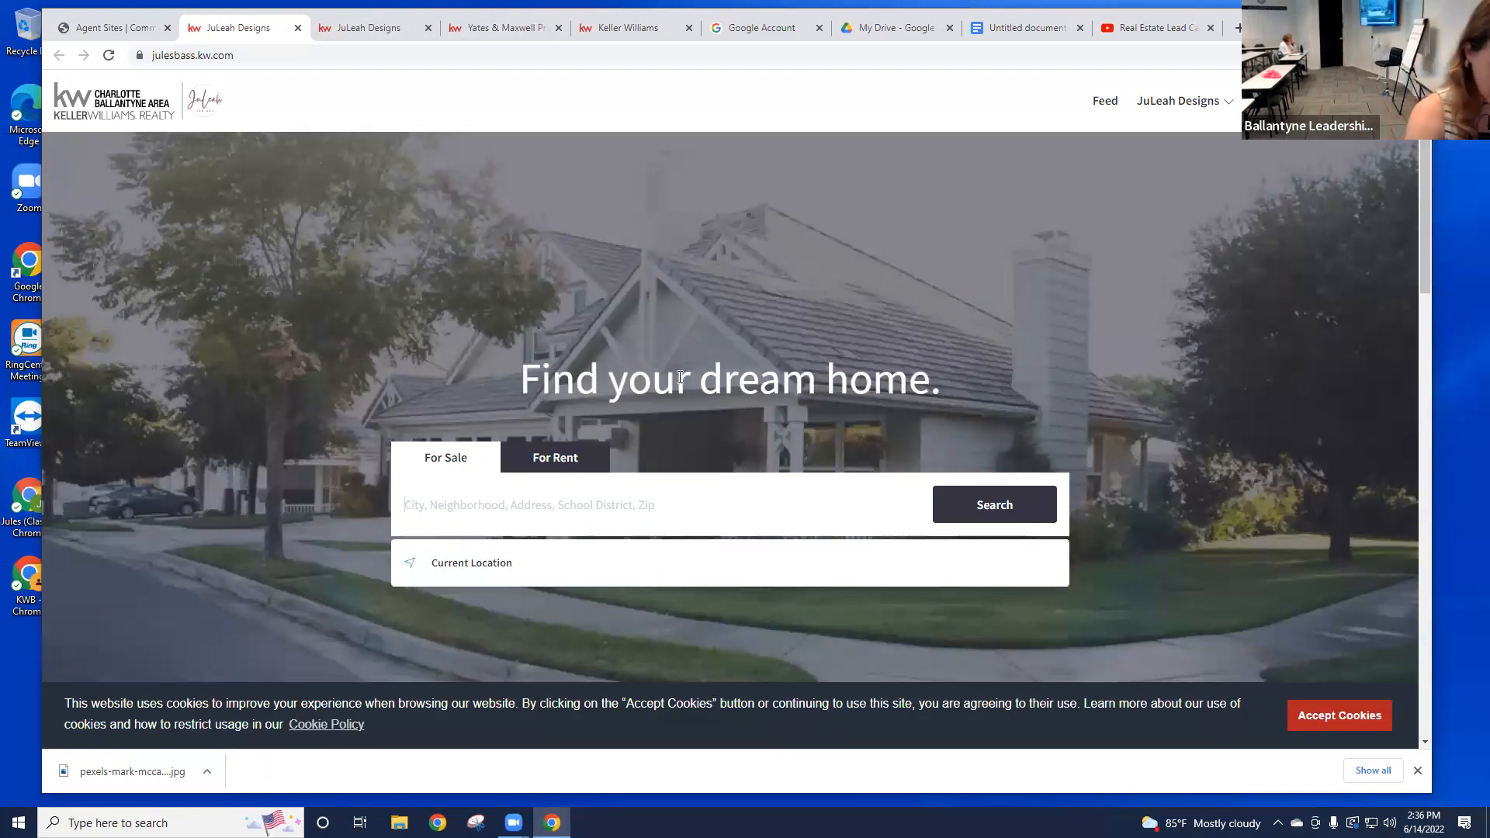
type("charrl")
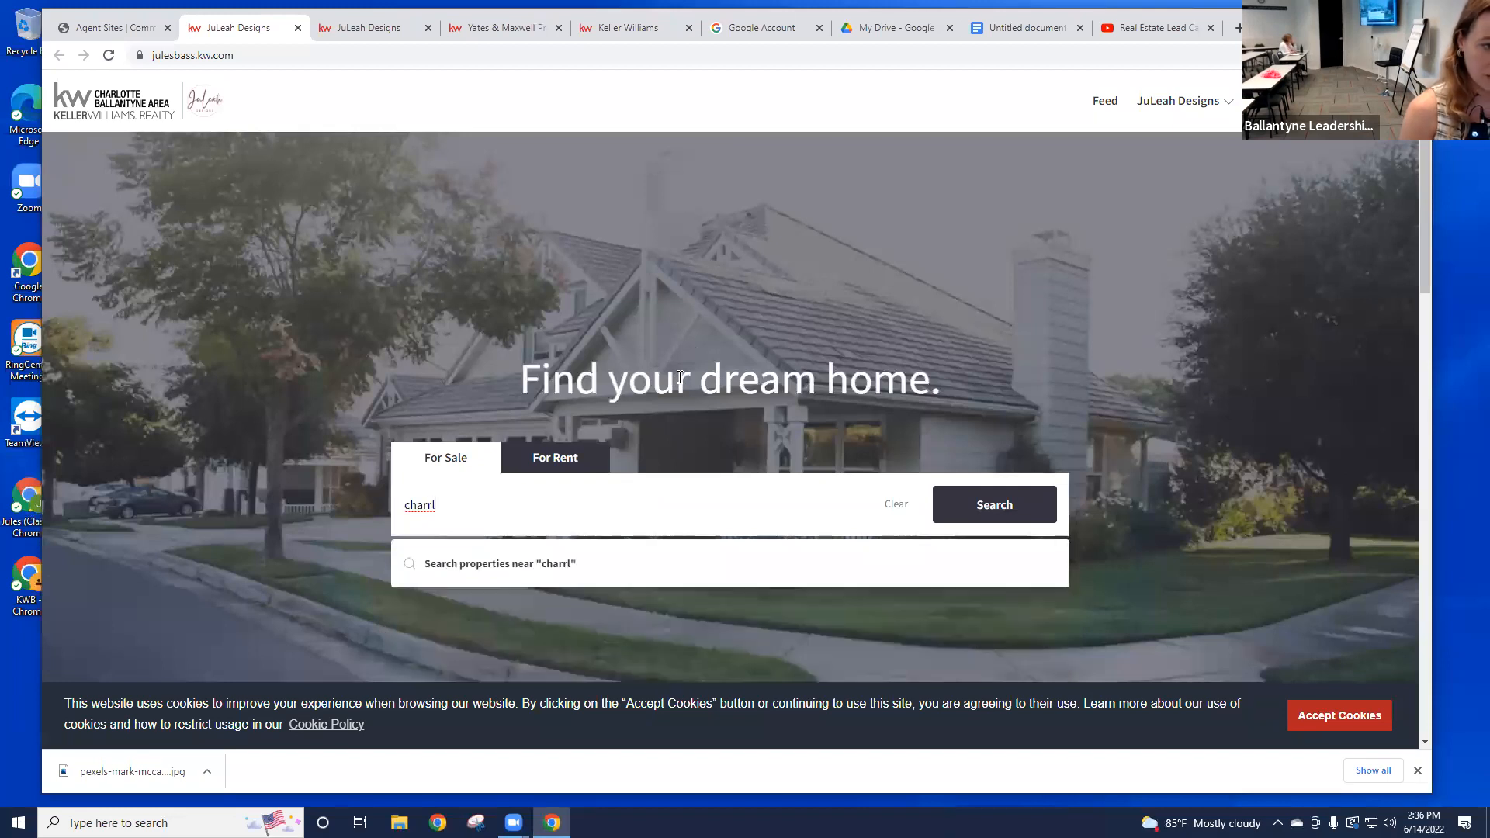
key("BackSpace")
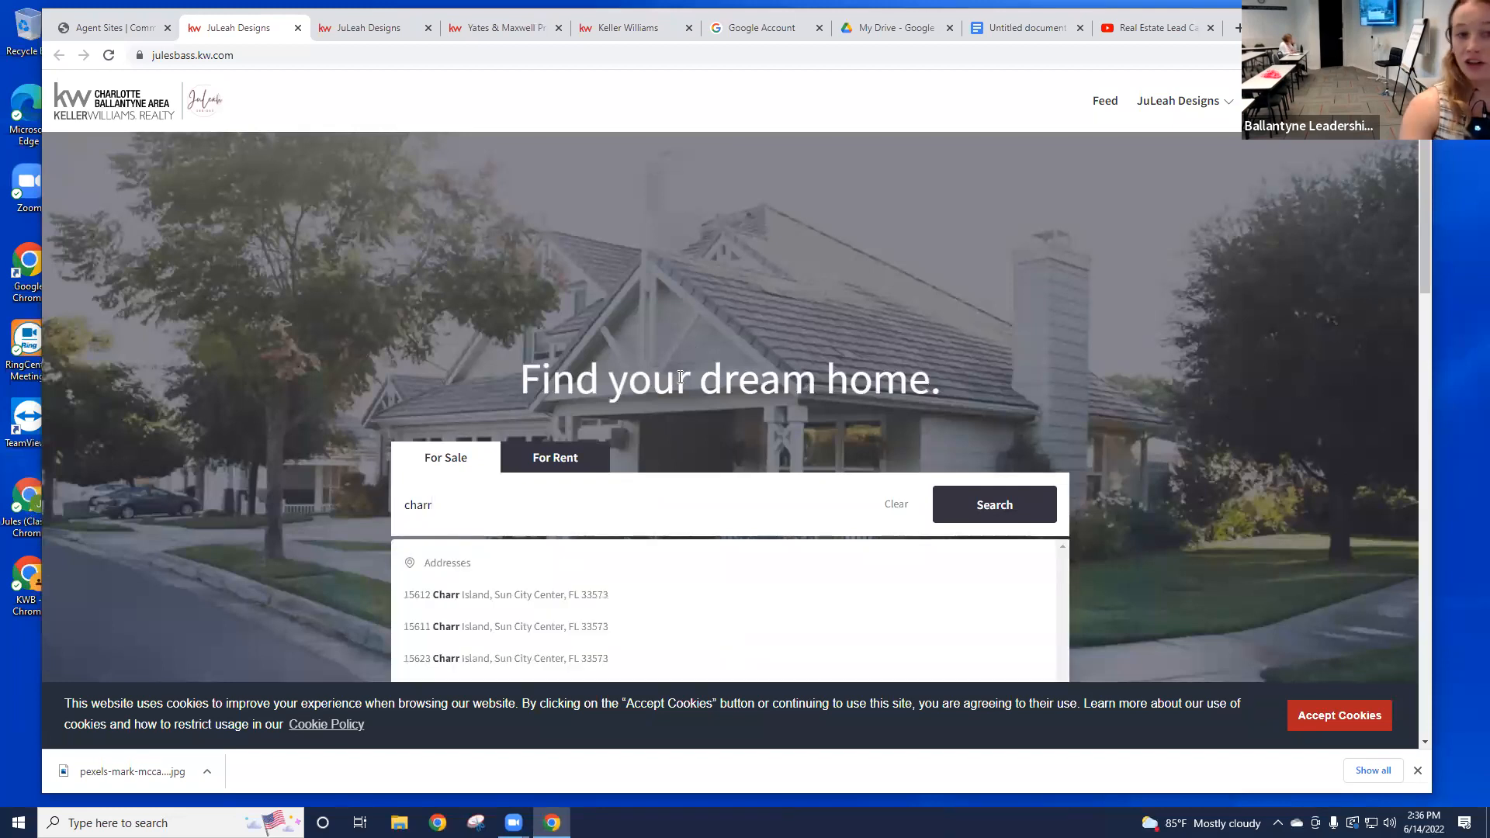
scroll(543, 311, "down", 3)
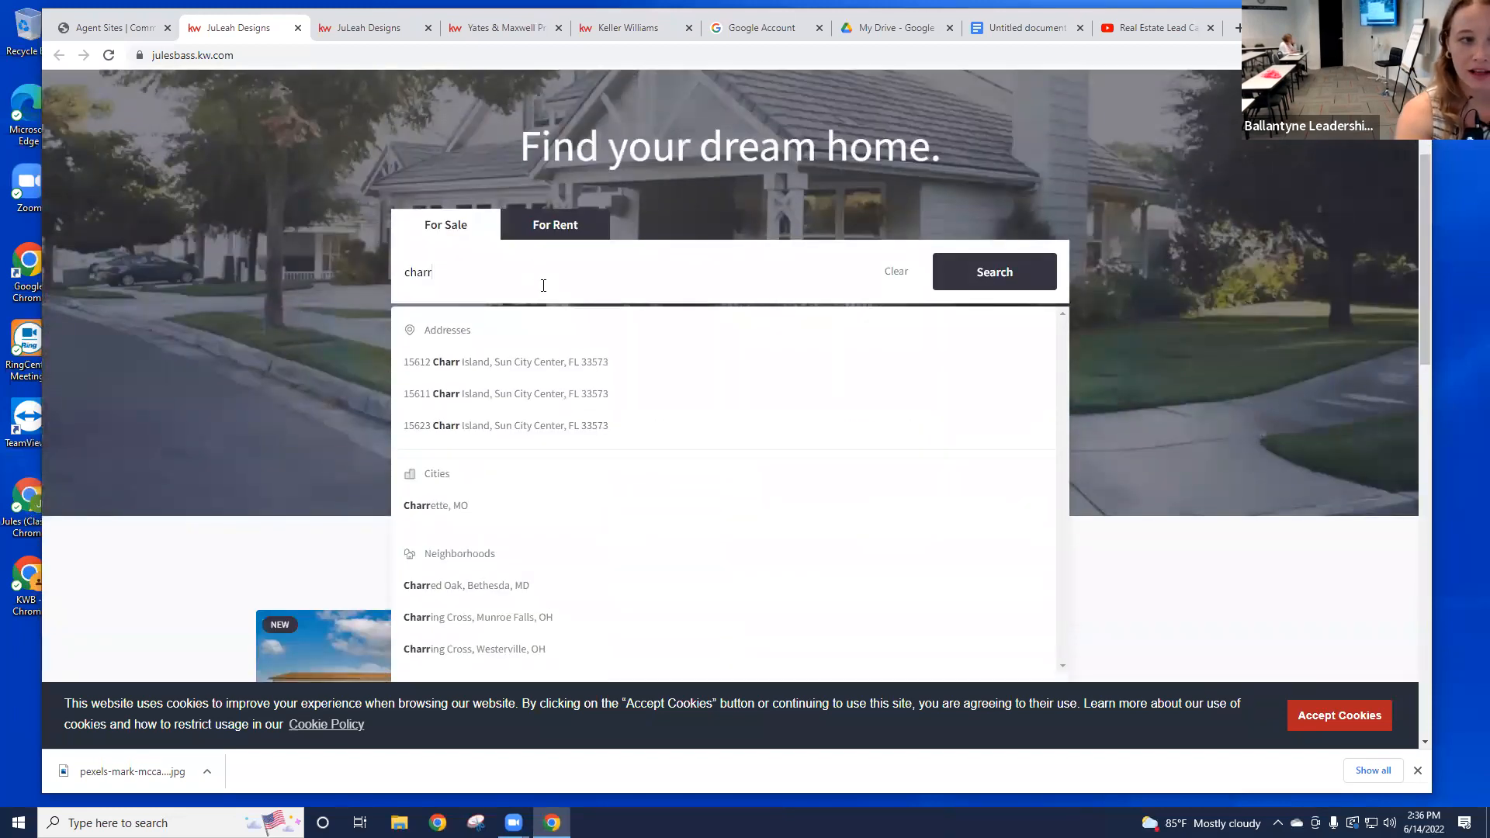
scroll(544, 286, "up", 1)
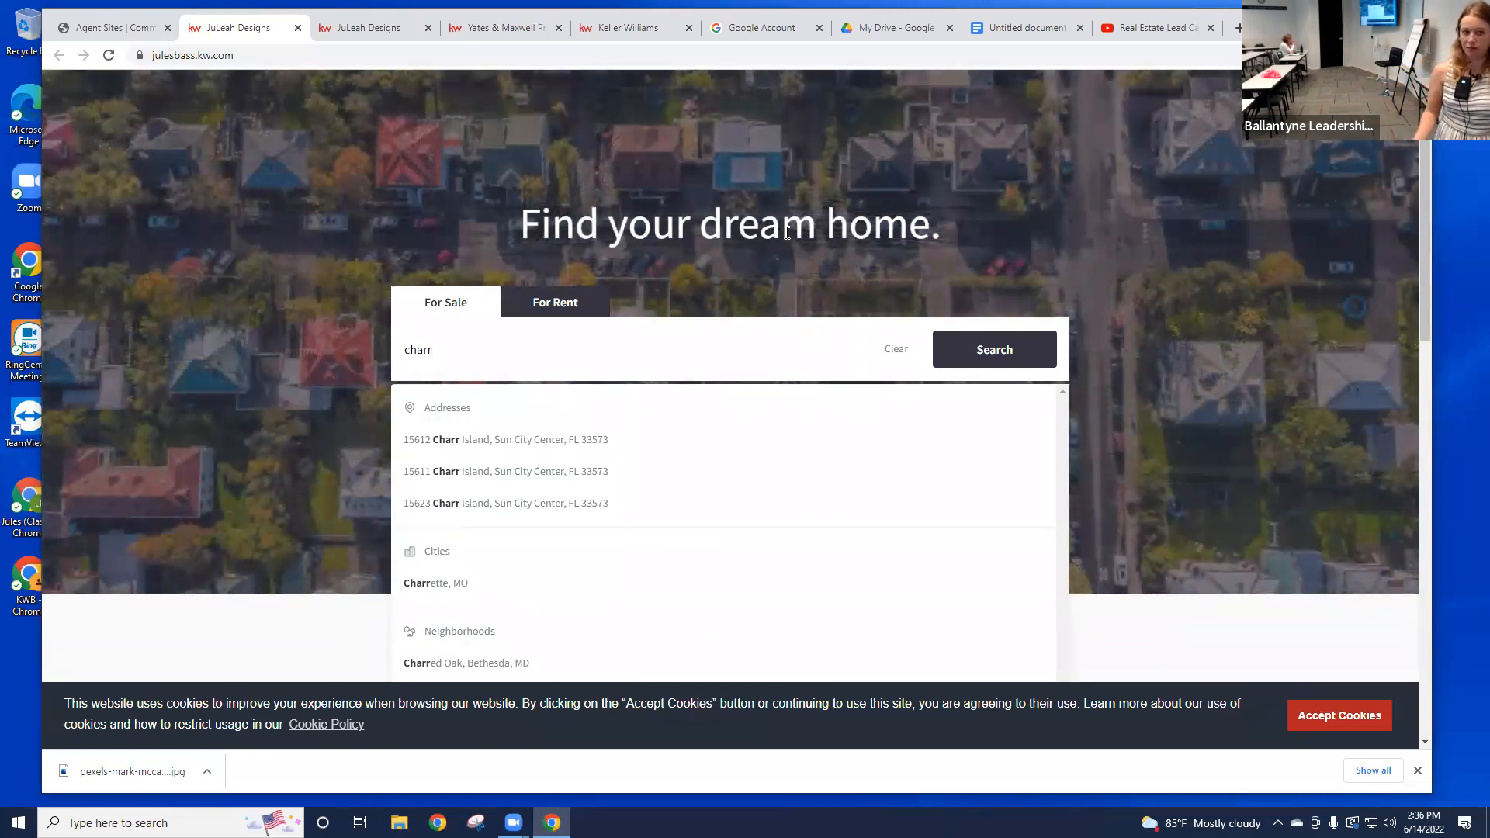
key("BackSpace")
type("otte")
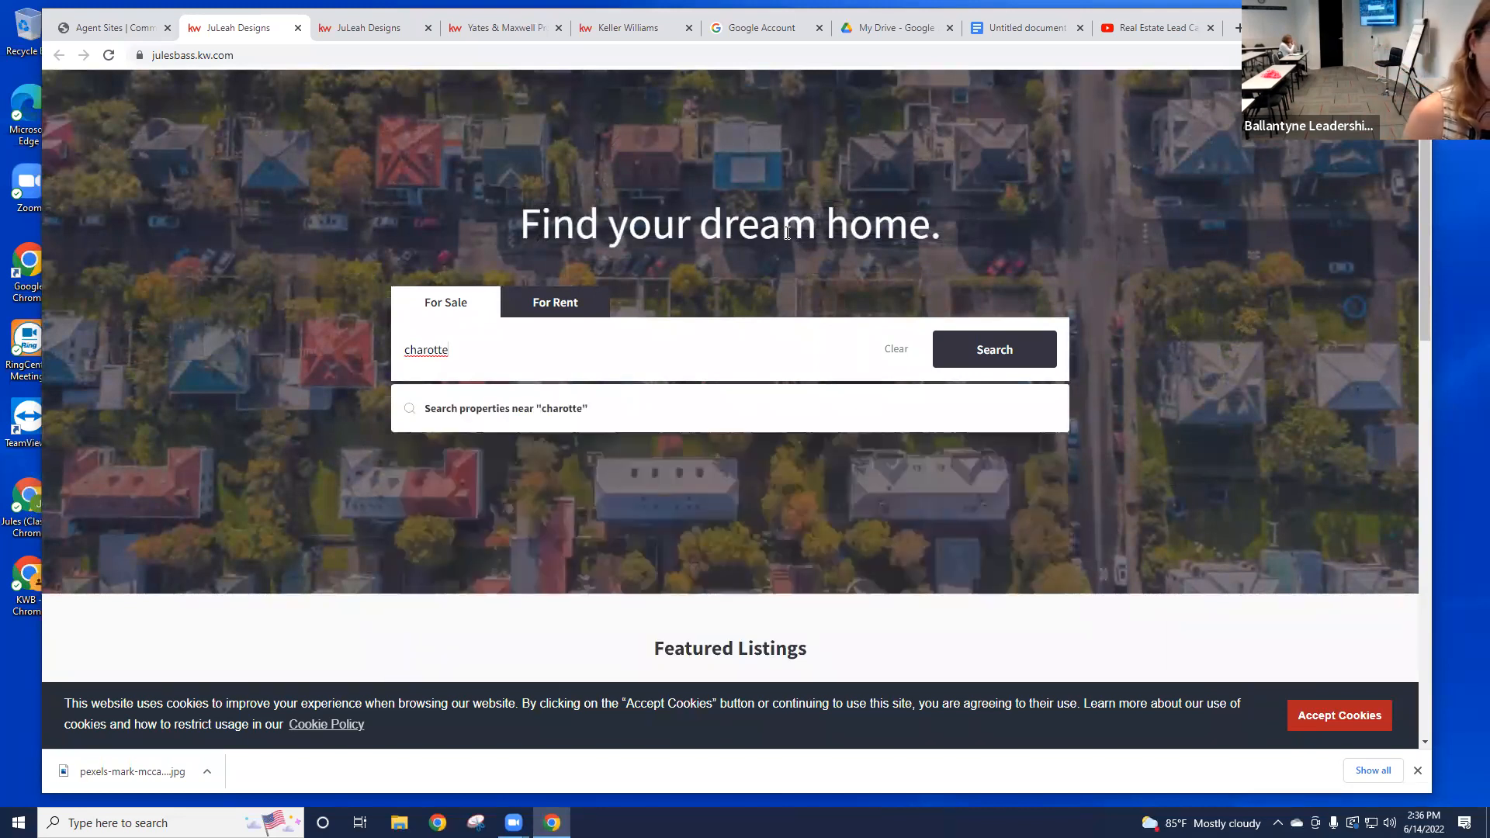
key("F11")
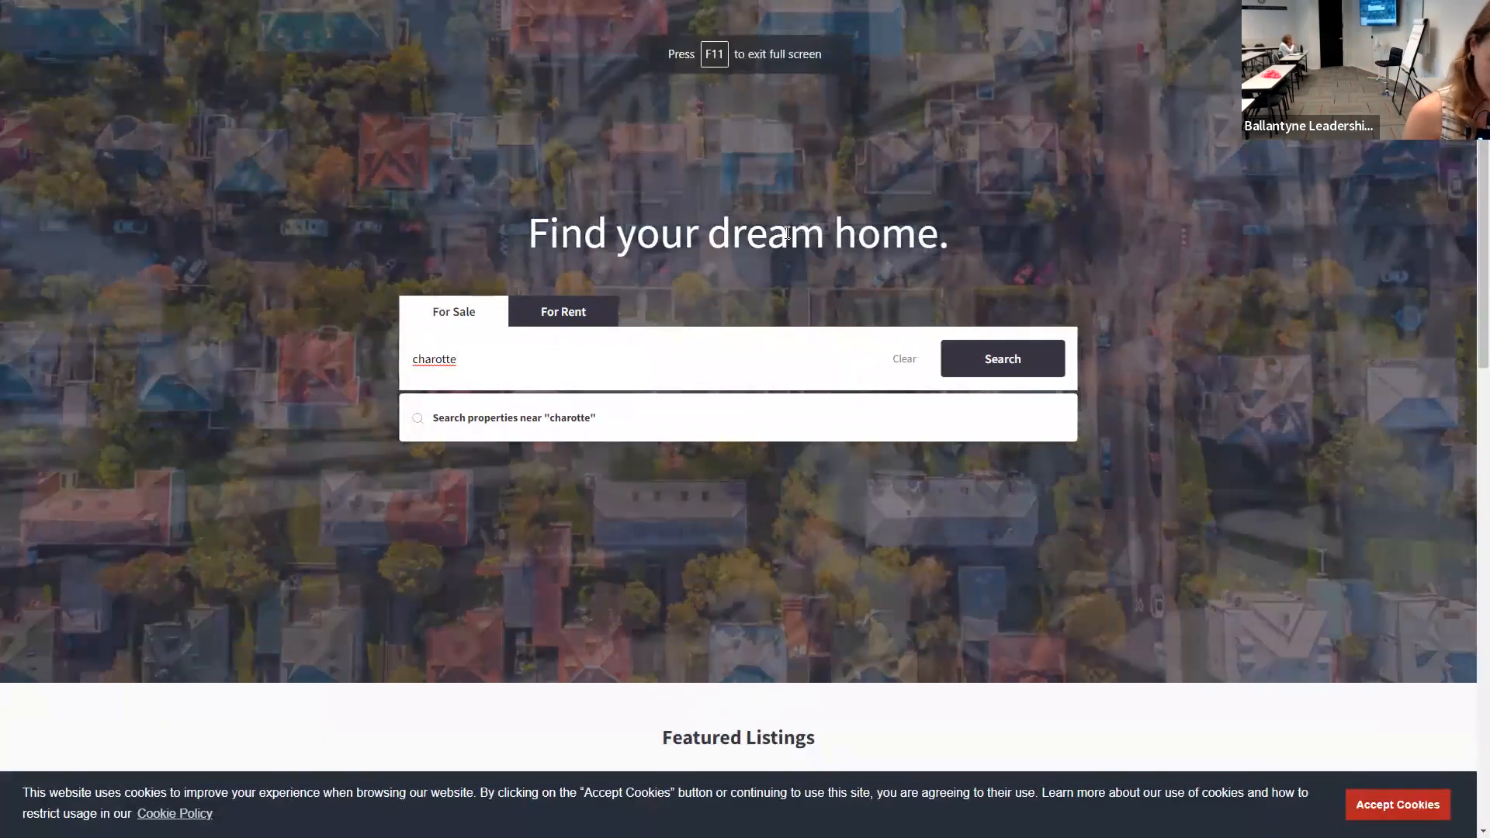
key("F11")
key("BackSpace")
key("BackSpace")
key("BackSpace")
key("BackSpace")
type("lotte")
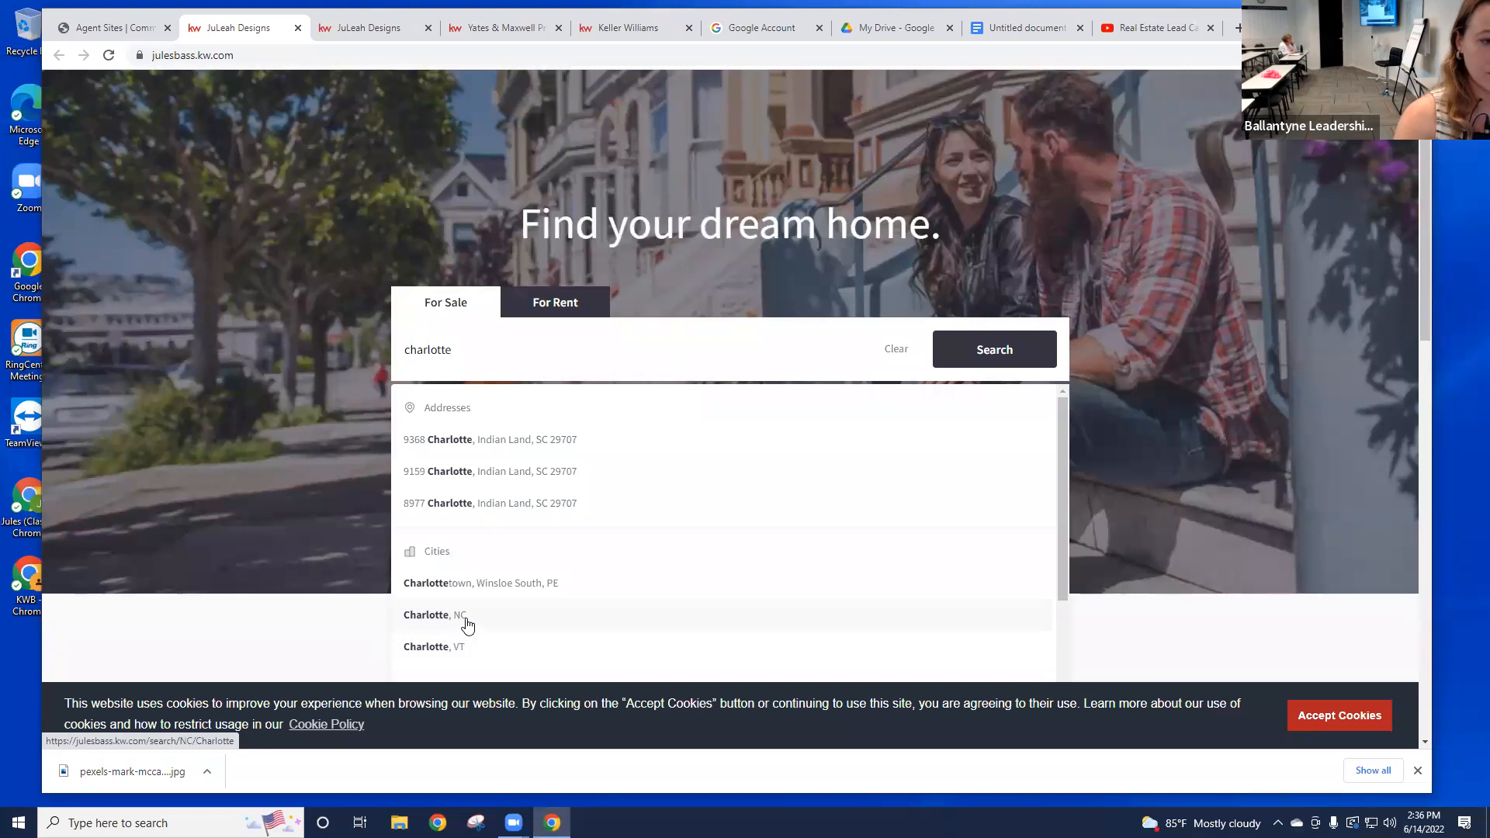
left_click(458, 621)
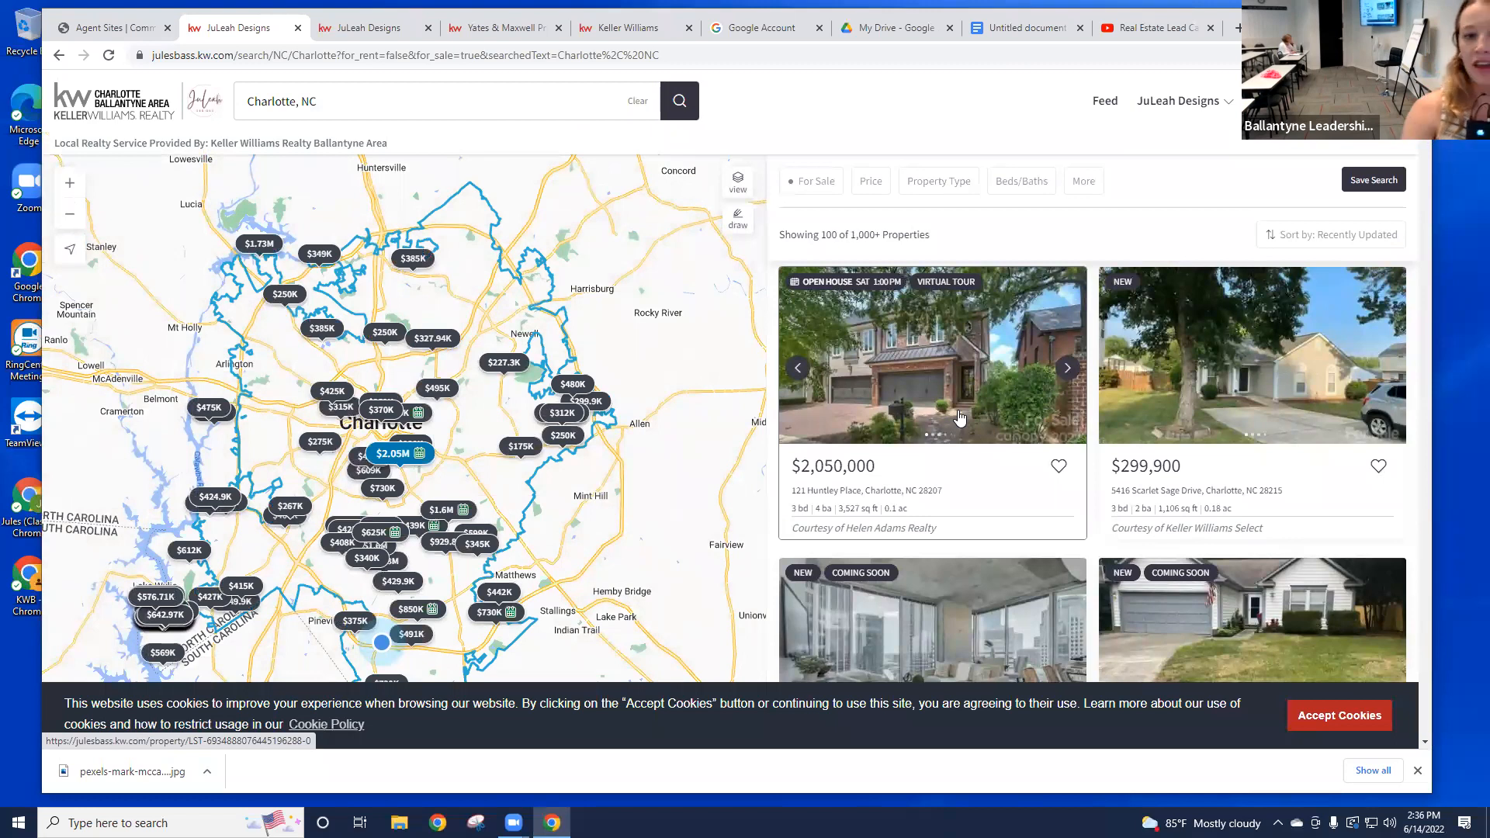
Step: Favorite the $2,050,000 listing and fill the sign-up form with name, e-mail and password
left_click(1058, 468)
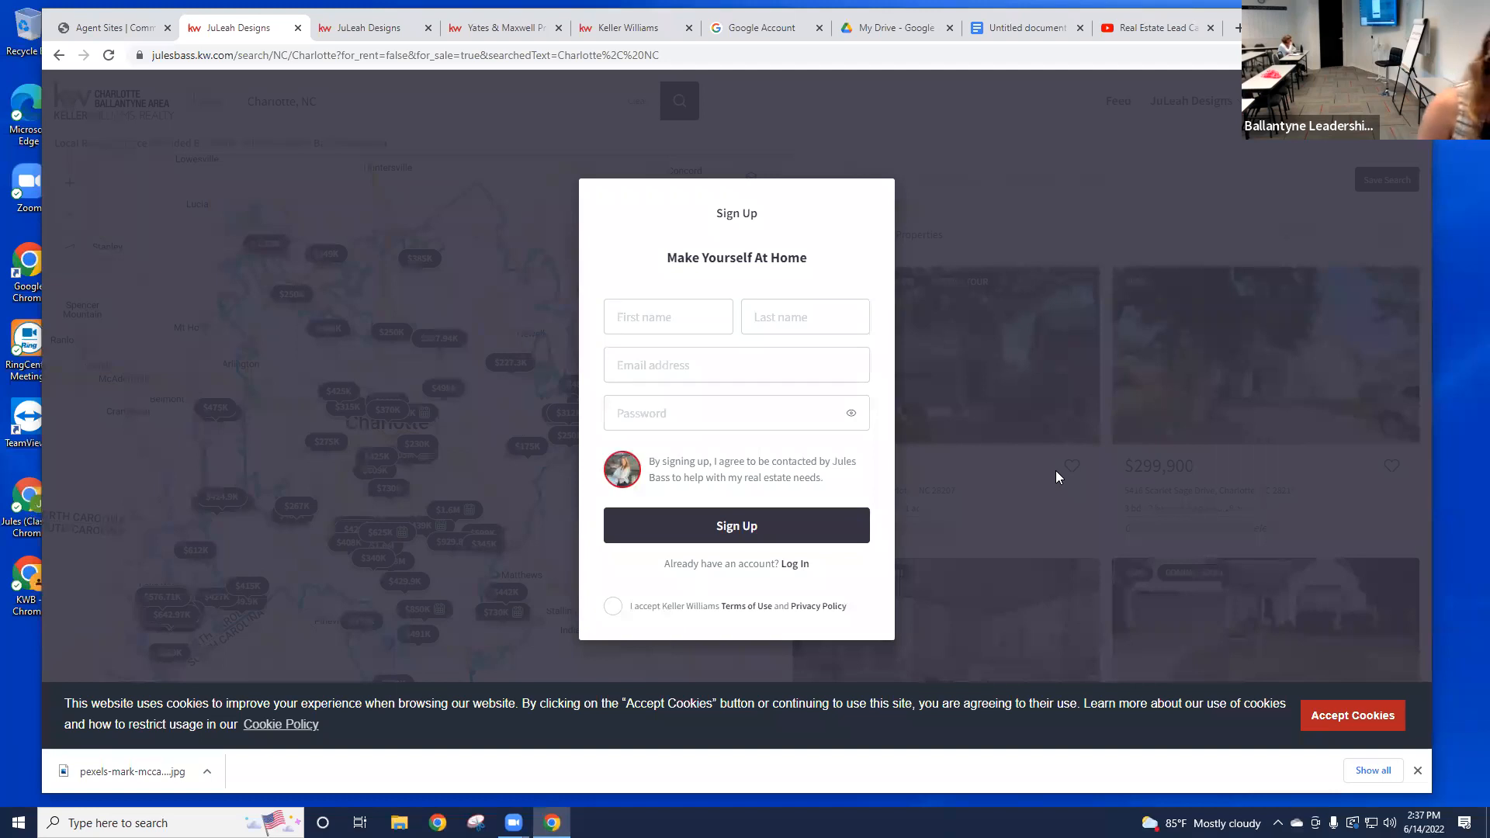
type("Jules")
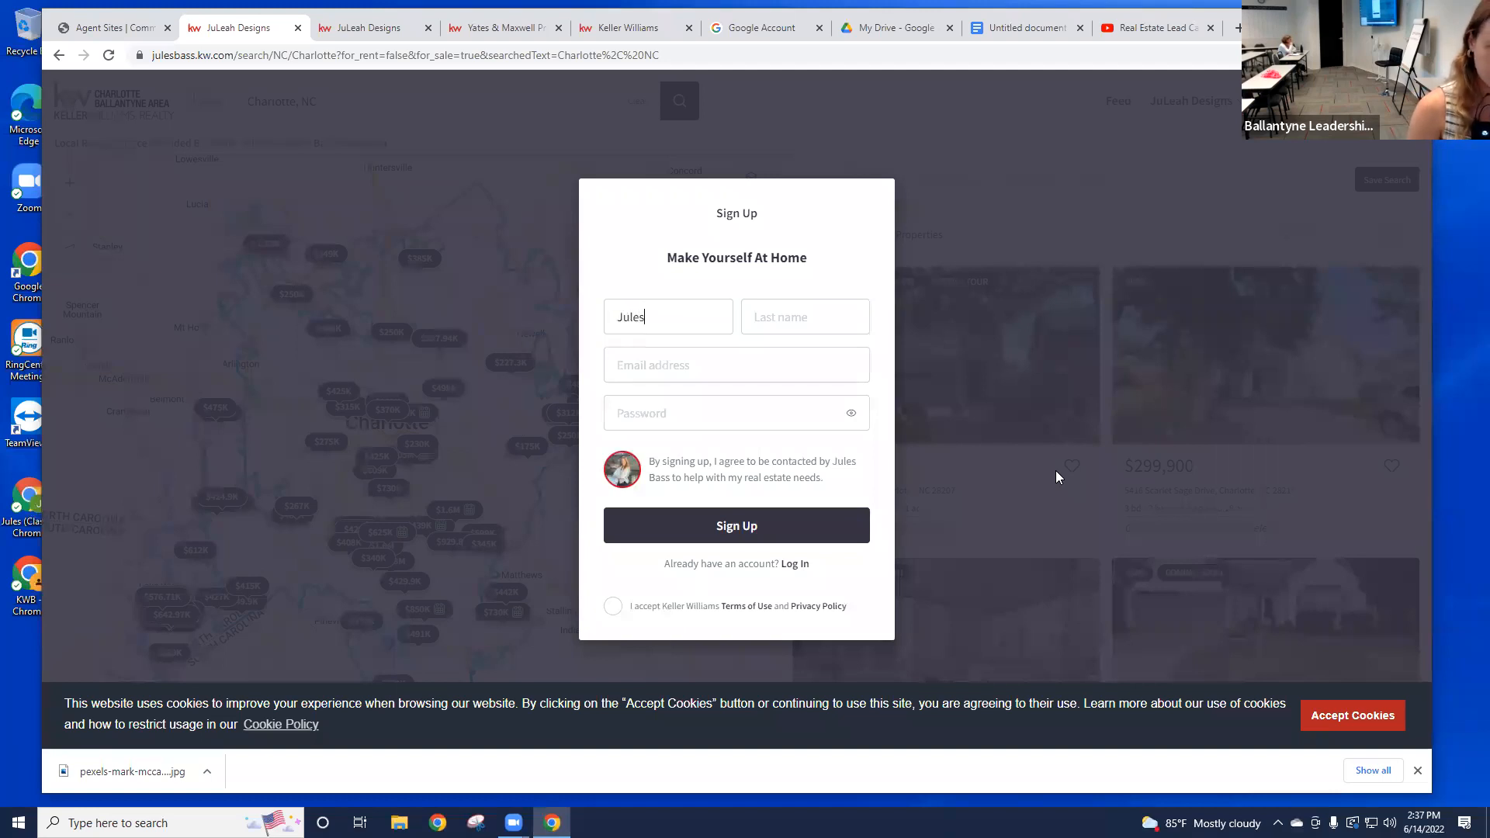
key("Tab")
type("bASS")
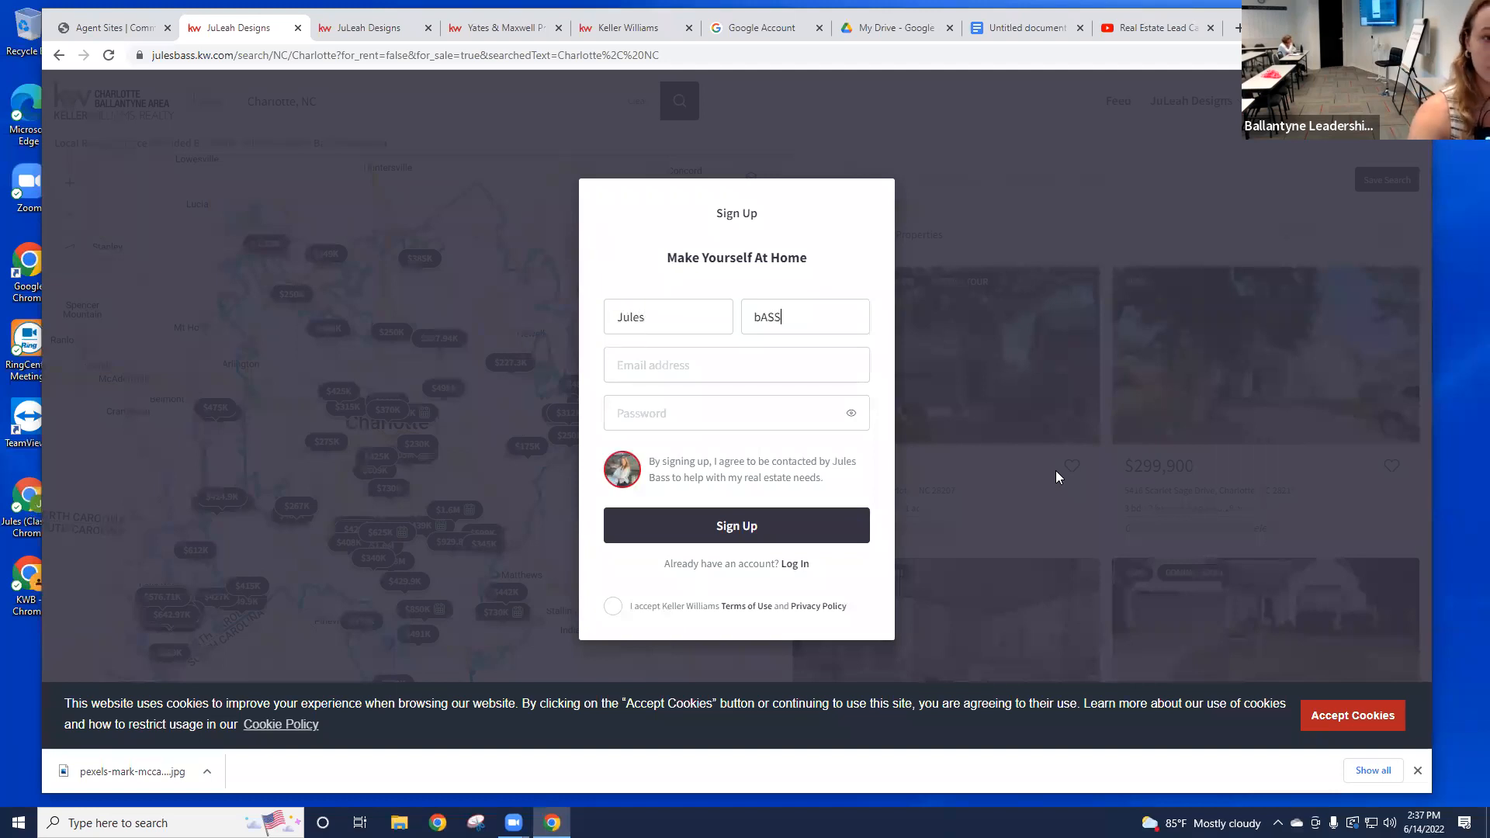
type("ASS")
key("BackSpace")
key("BackSpace")
key("BackSpace")
key("BackSpace")
type("bas")
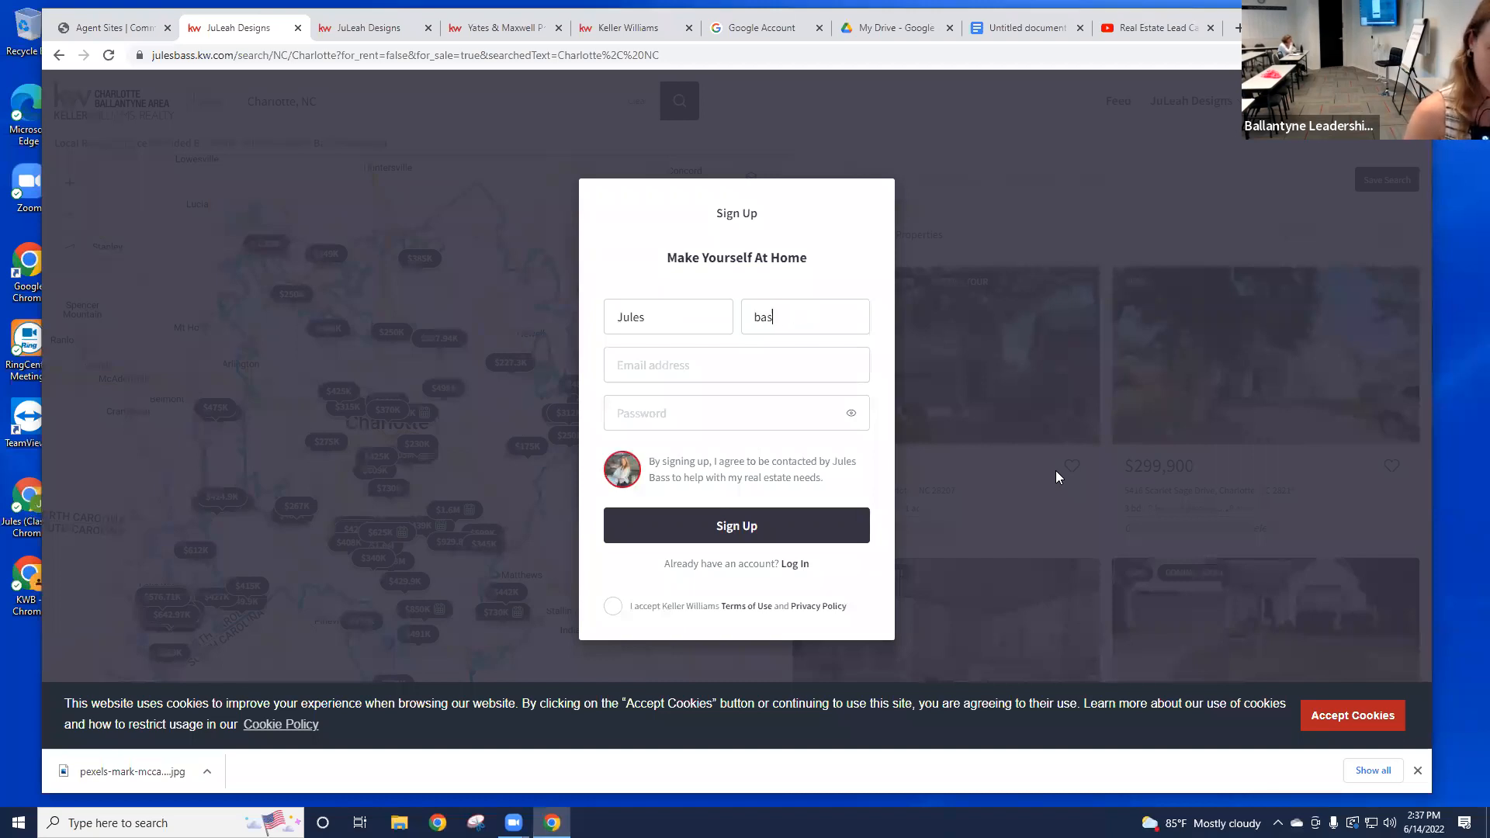
type("s")
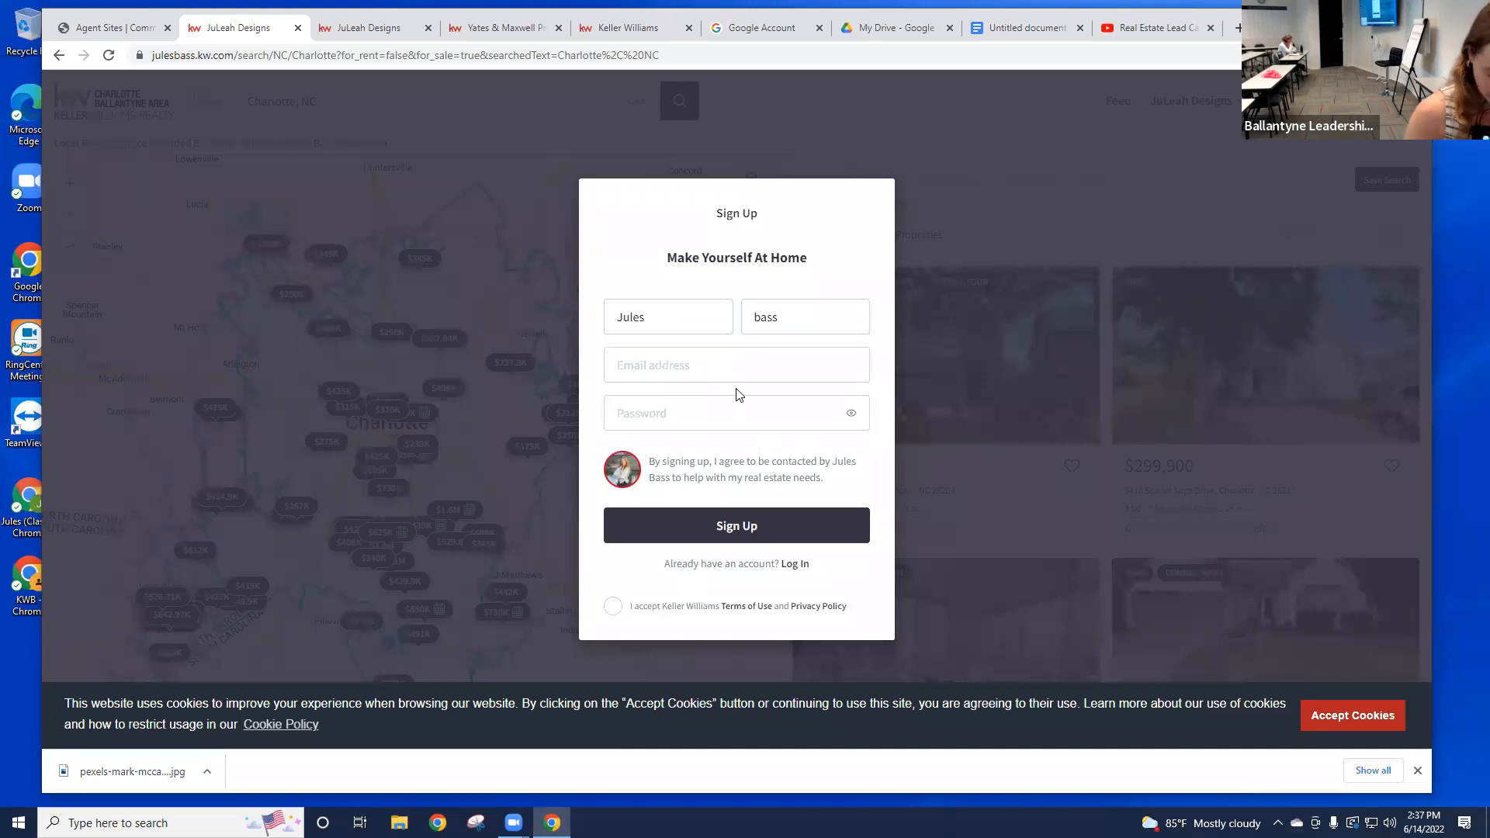
type("test")
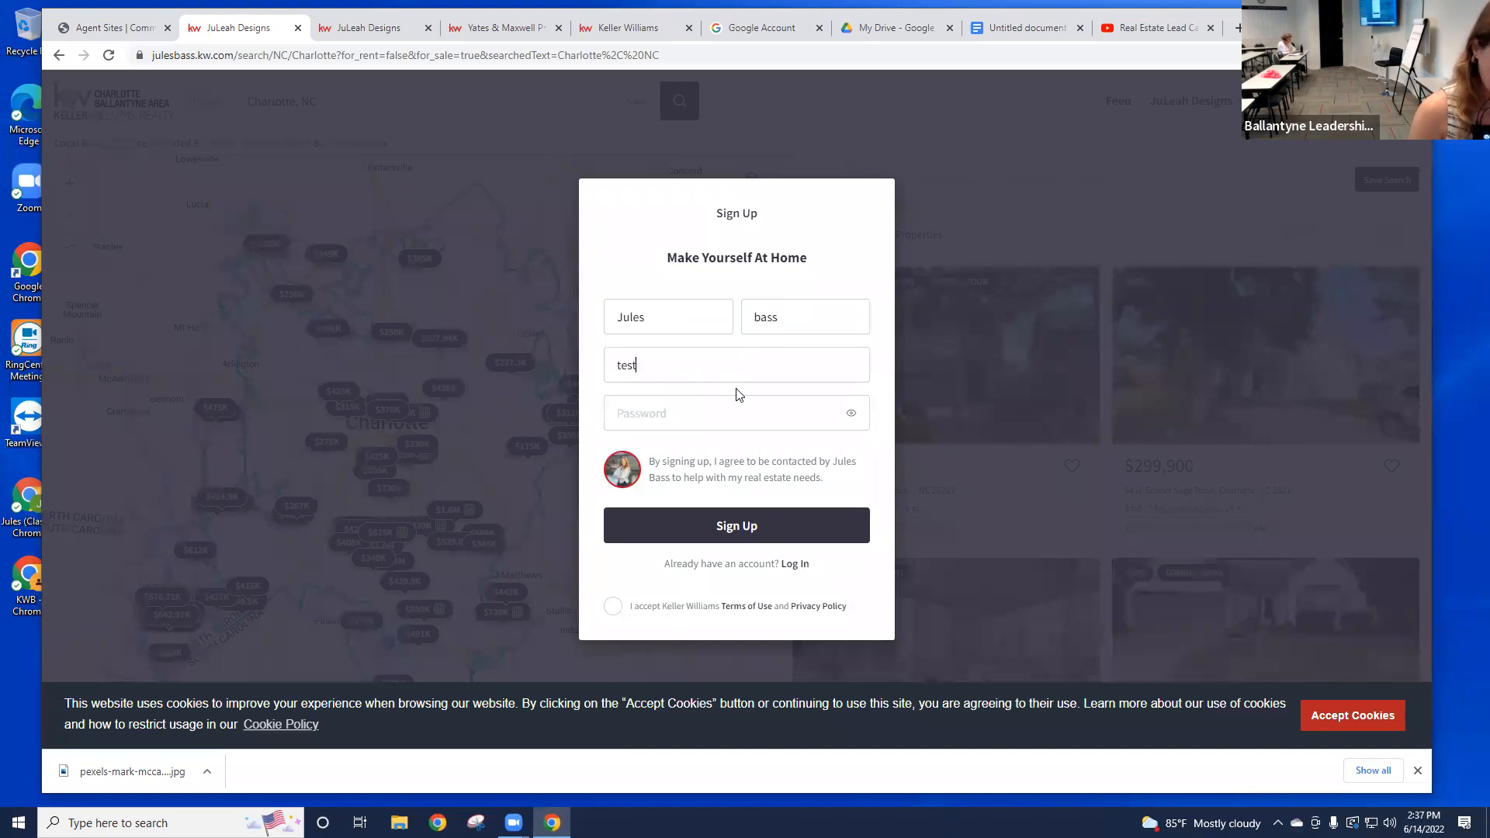
type("@kw.com")
left_click(680, 402)
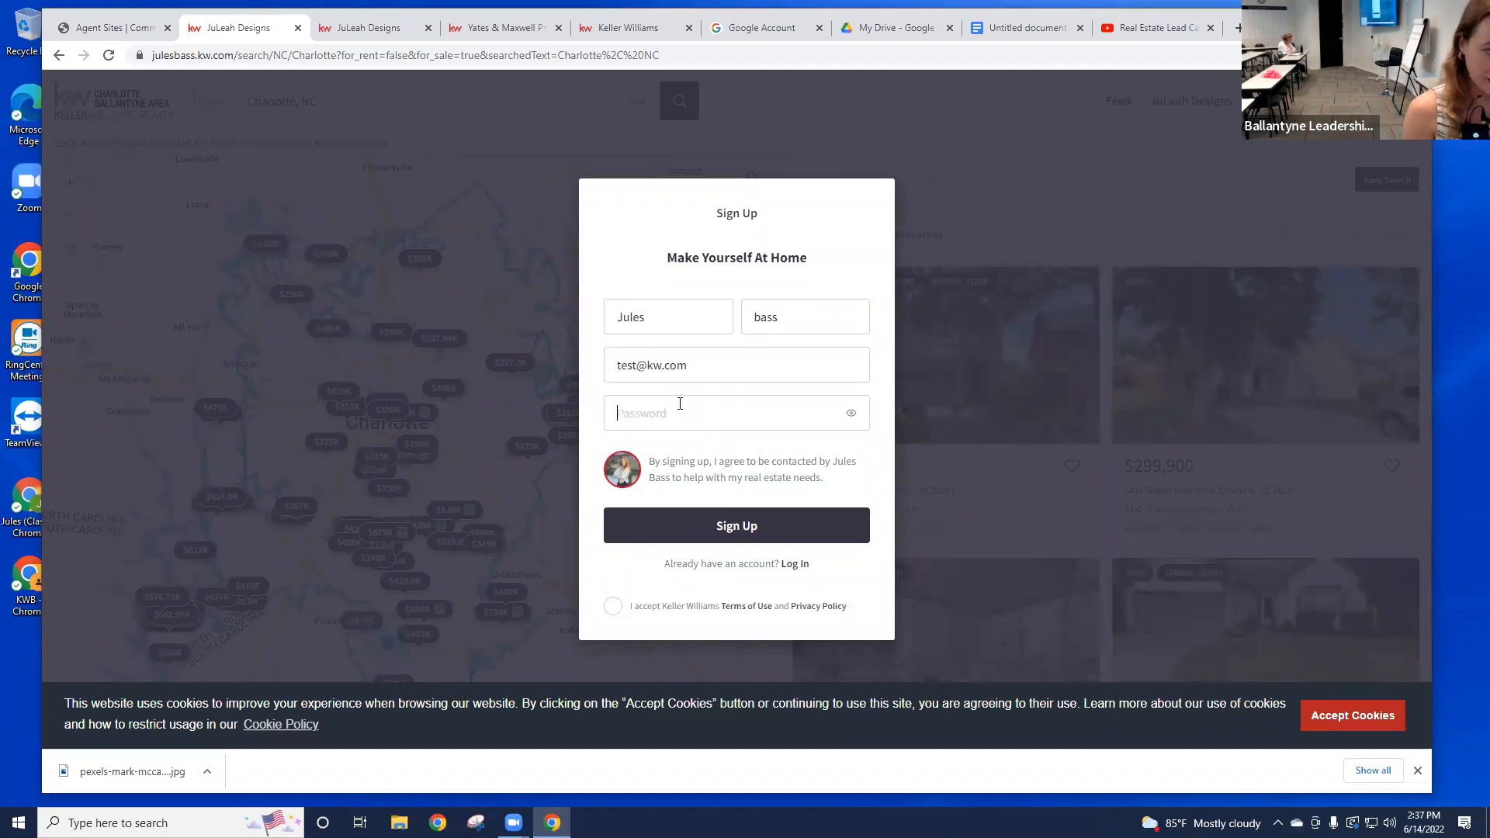
type("te••••")
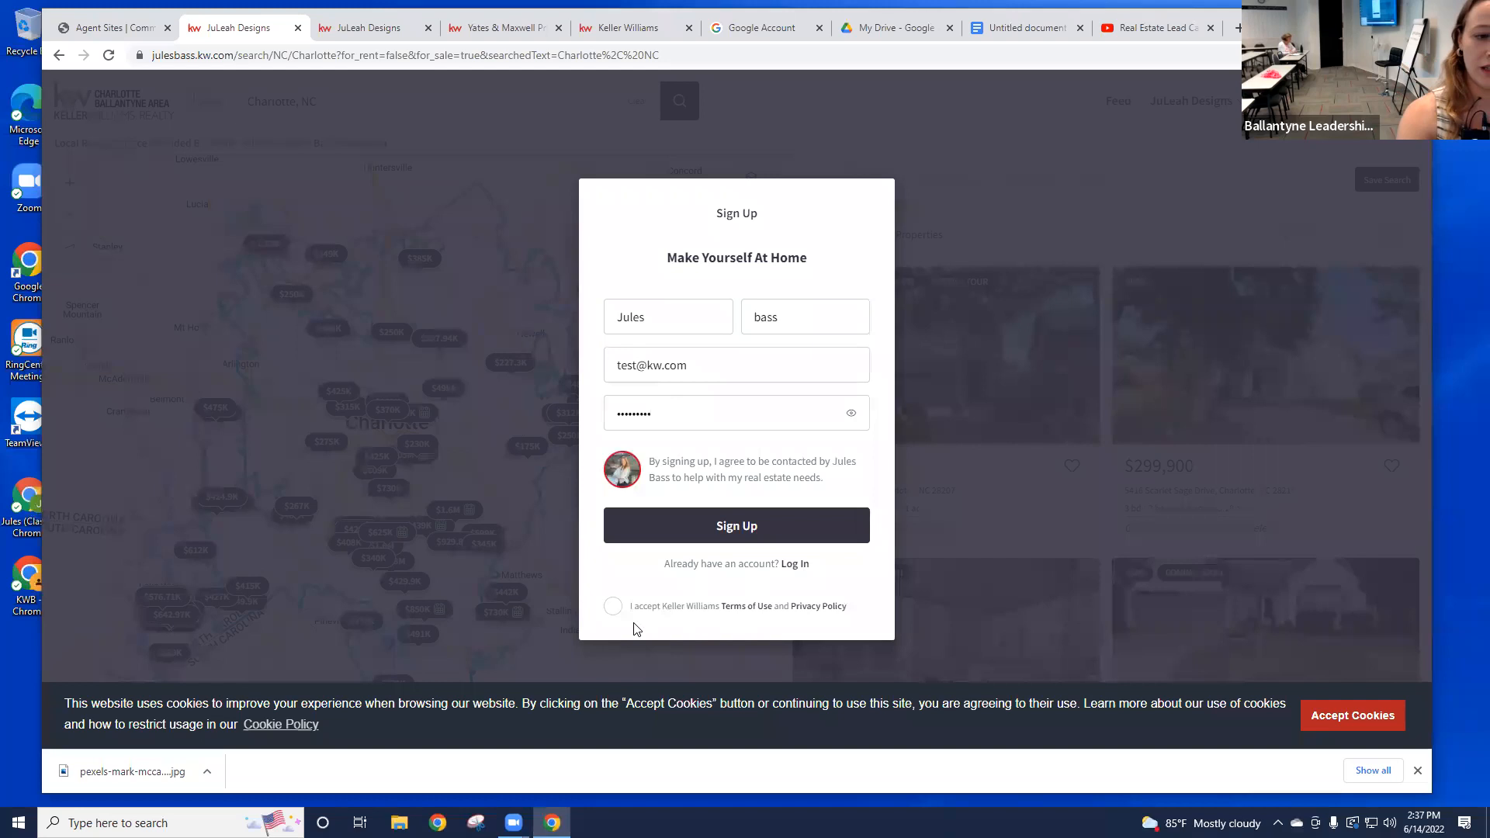
Step: Accept the Terms of Use, submit, then resubmit with a changed e-mail after the error
left_click(613, 606)
left_click_drag(649, 459, 849, 482)
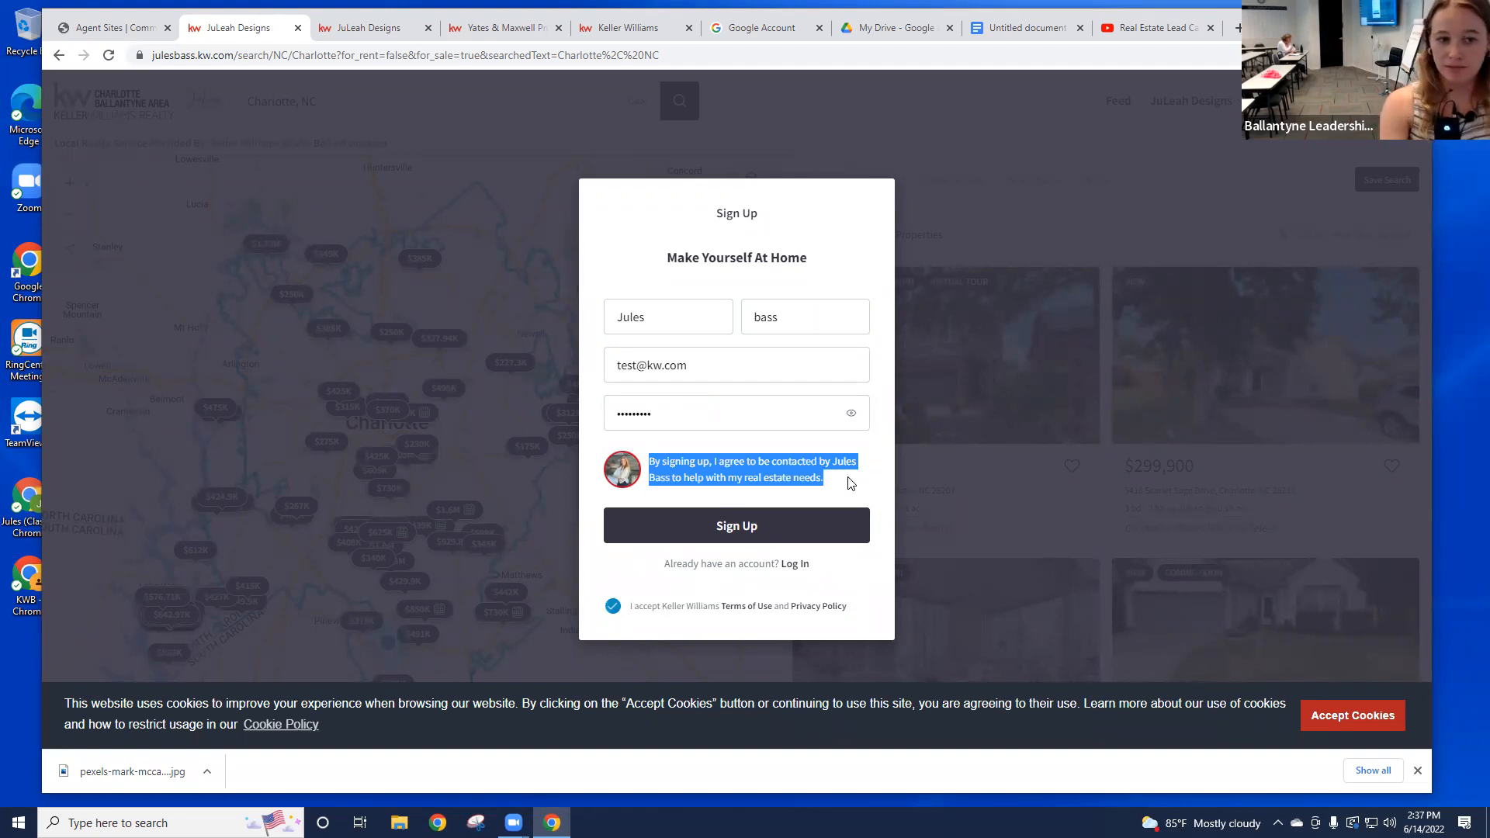
left_click(772, 531)
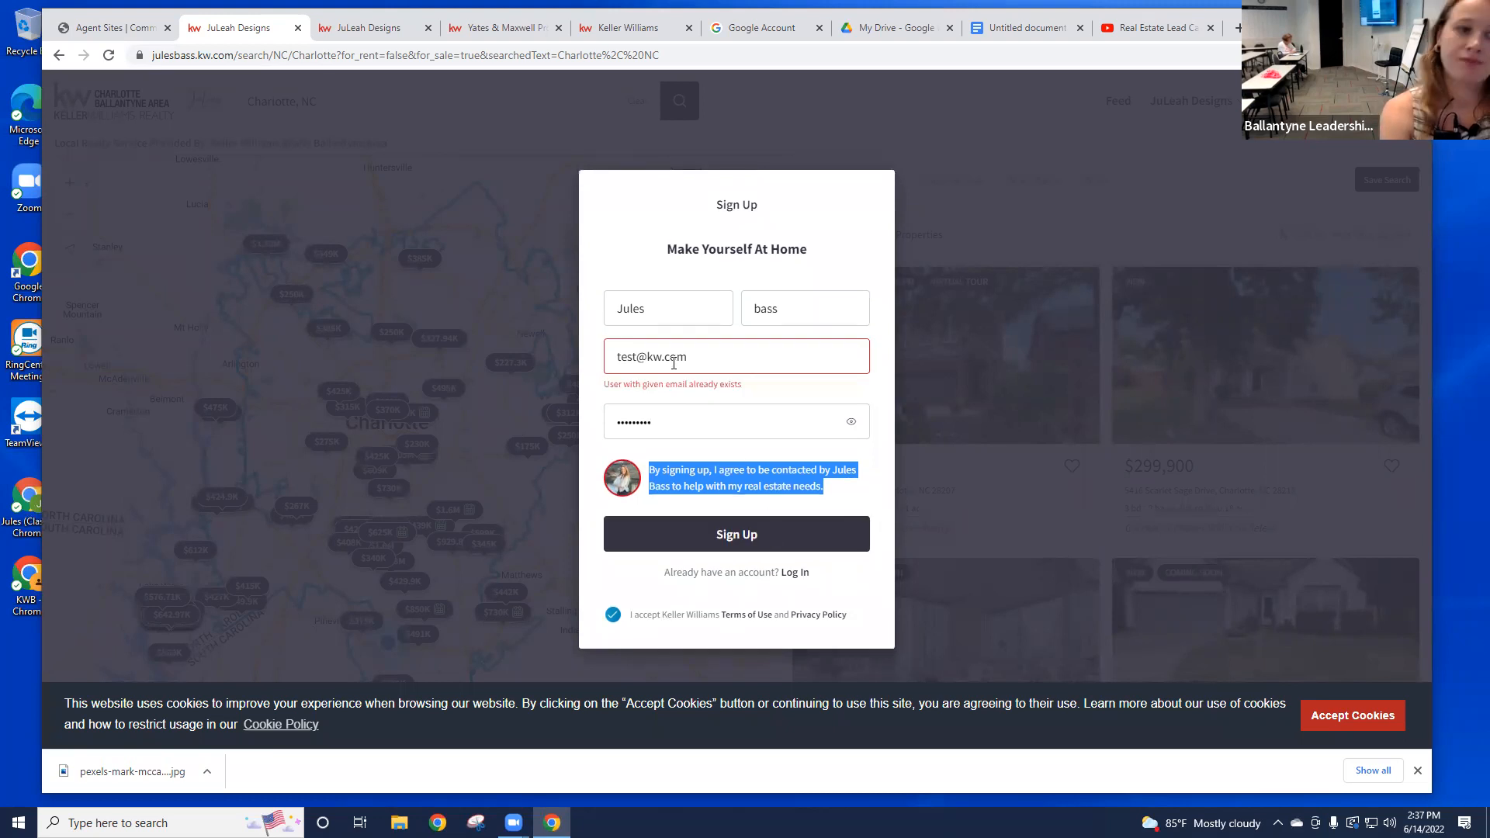
double_click(613, 351)
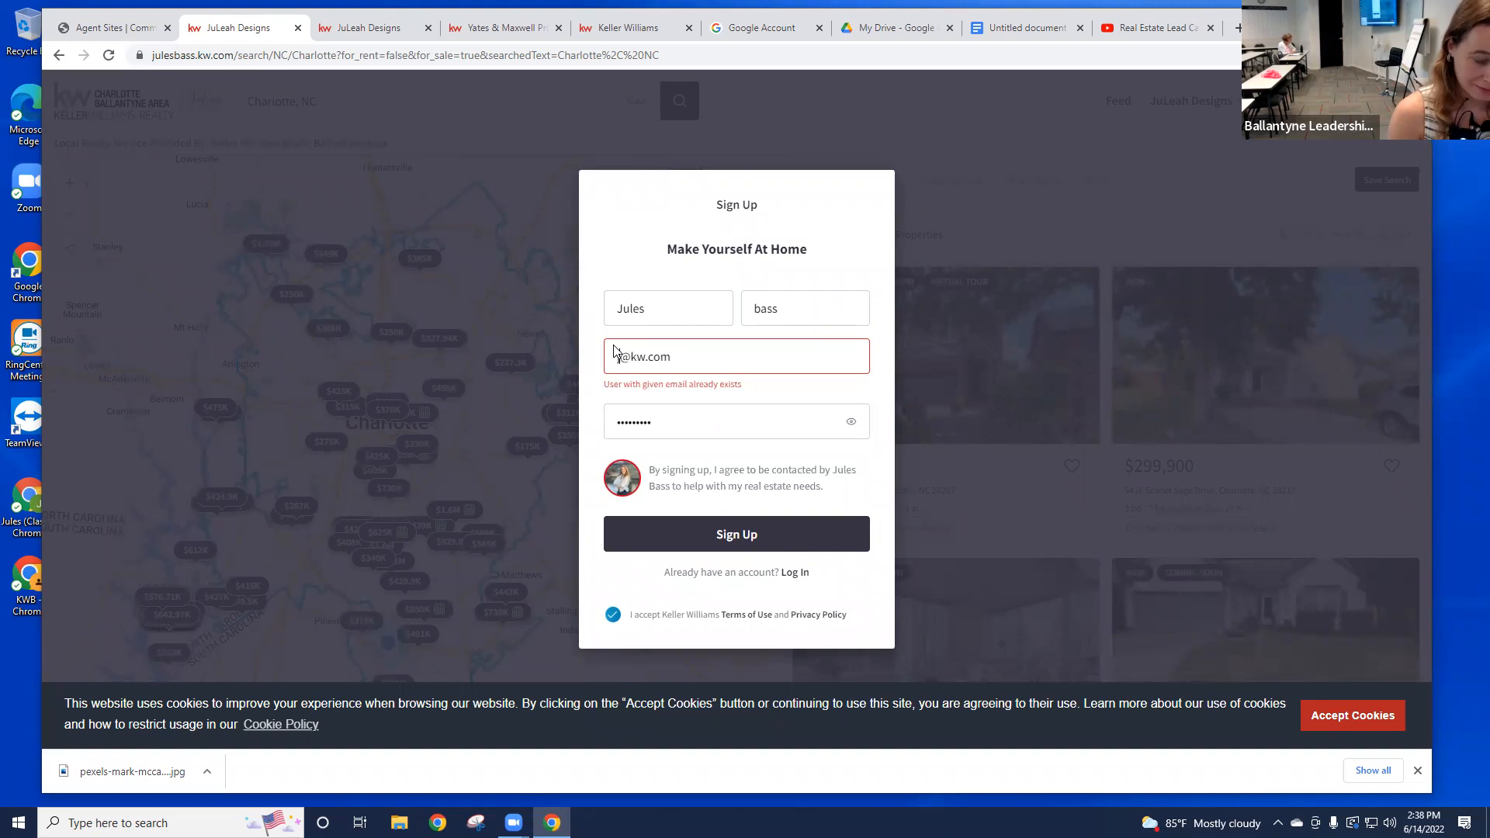
left_click(759, 532)
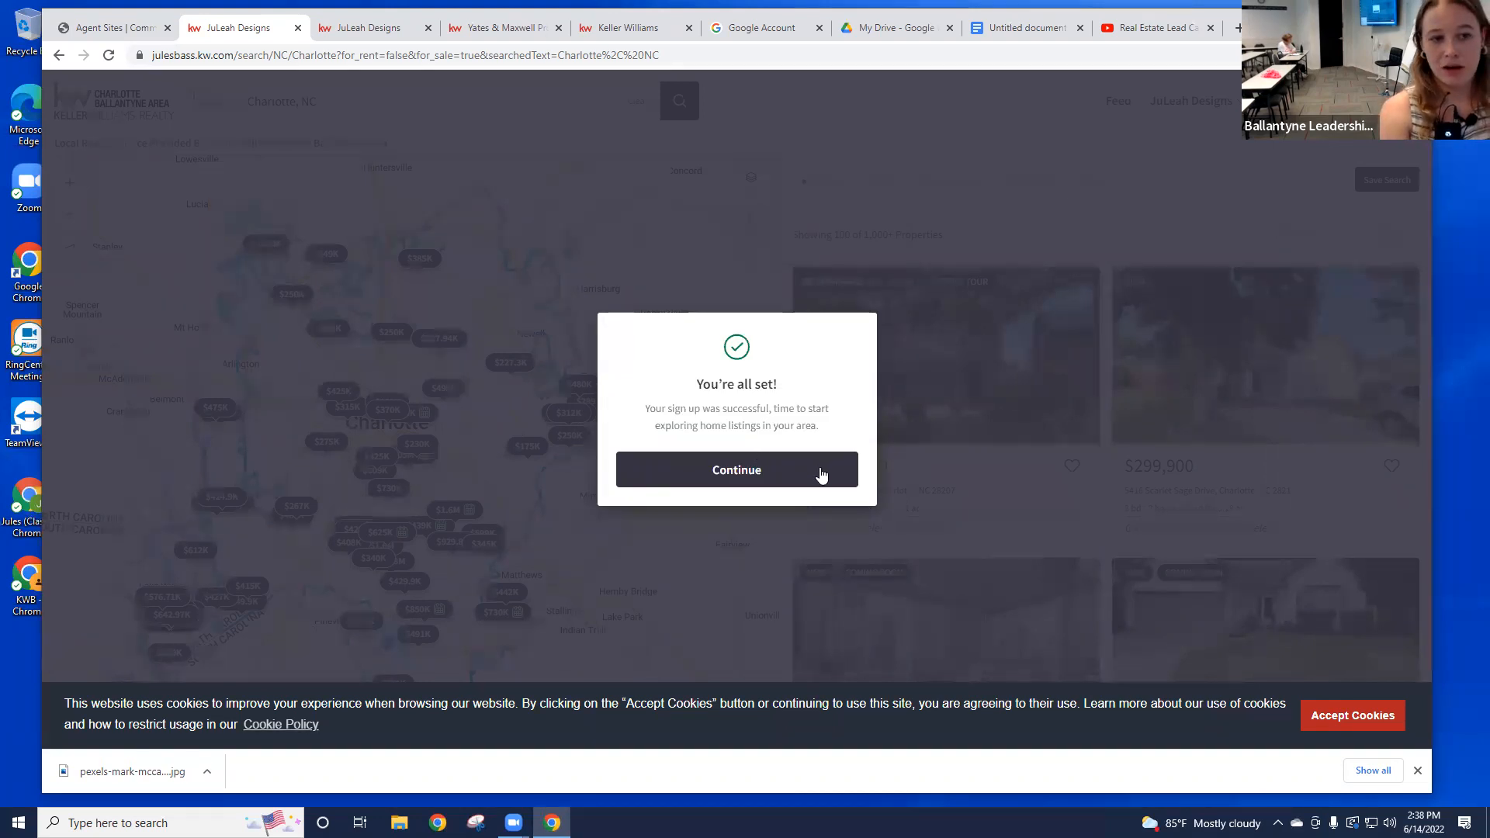
Step: Continue past sign-up, then favorite the $299,900 listing with the note 'i like kitchen'
left_click(802, 471)
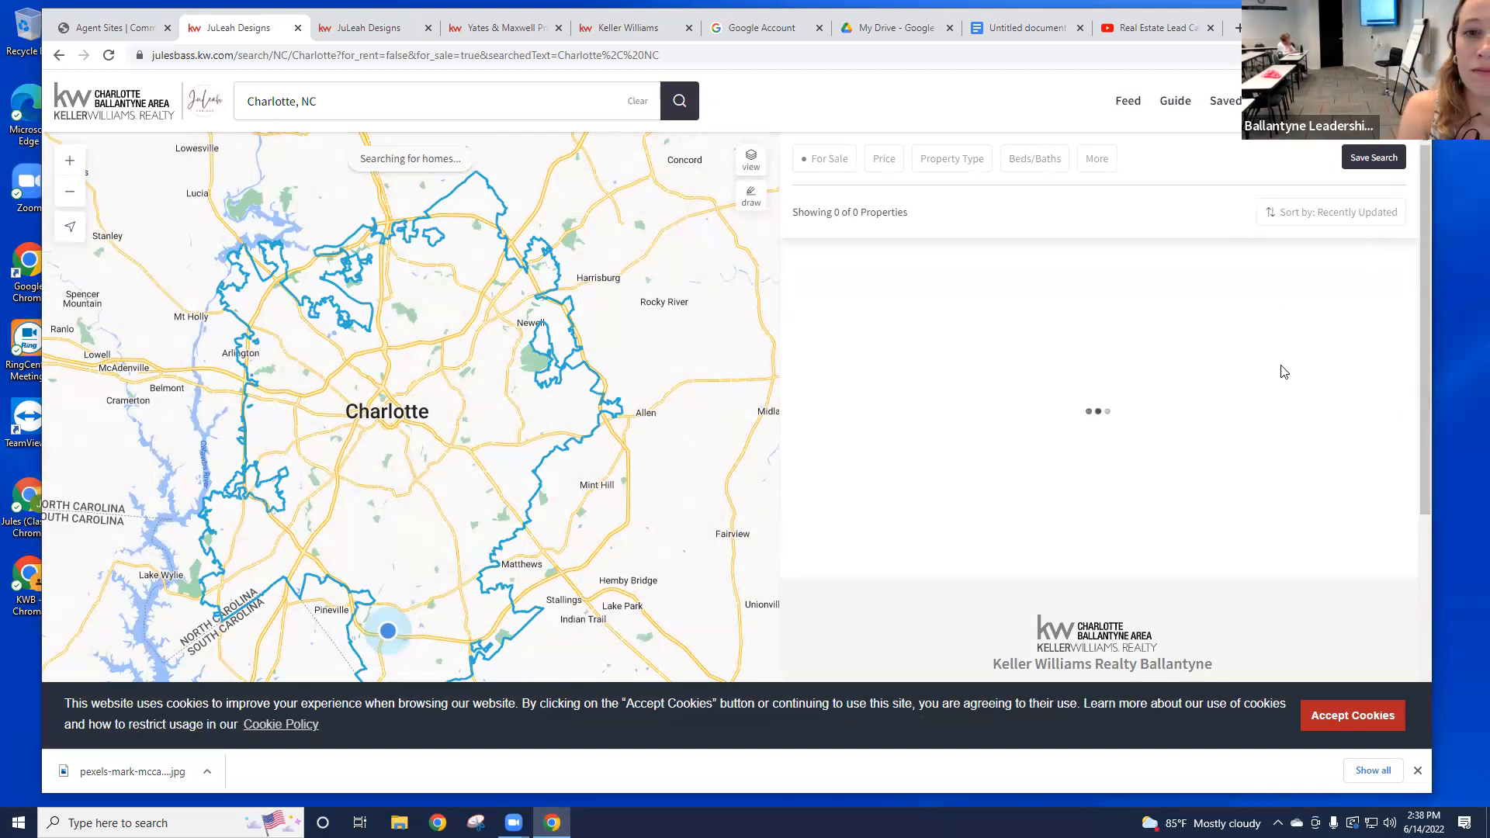
left_click(1379, 465)
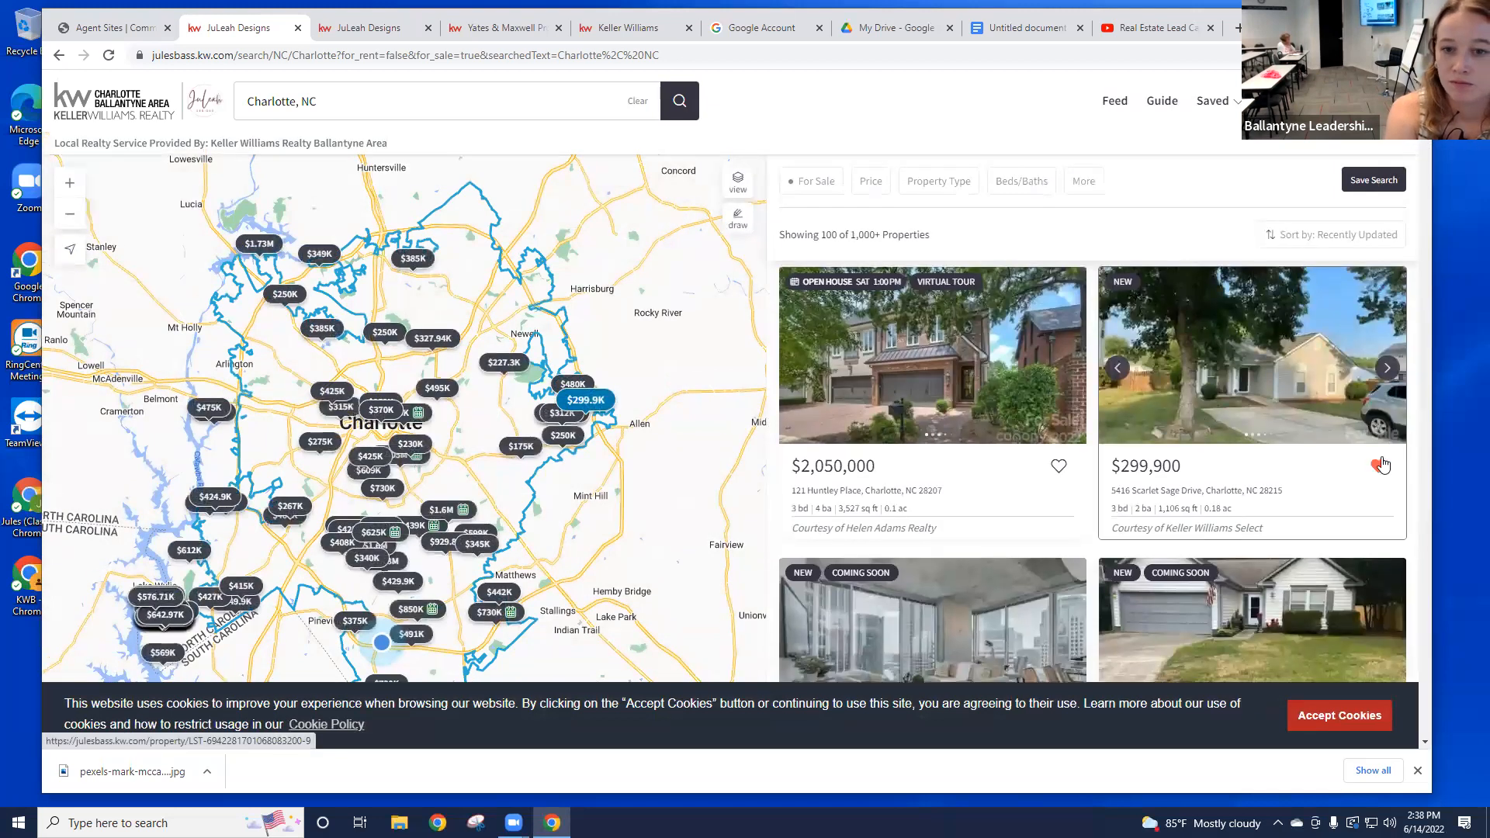
scroll(1234, 520, "down", 2)
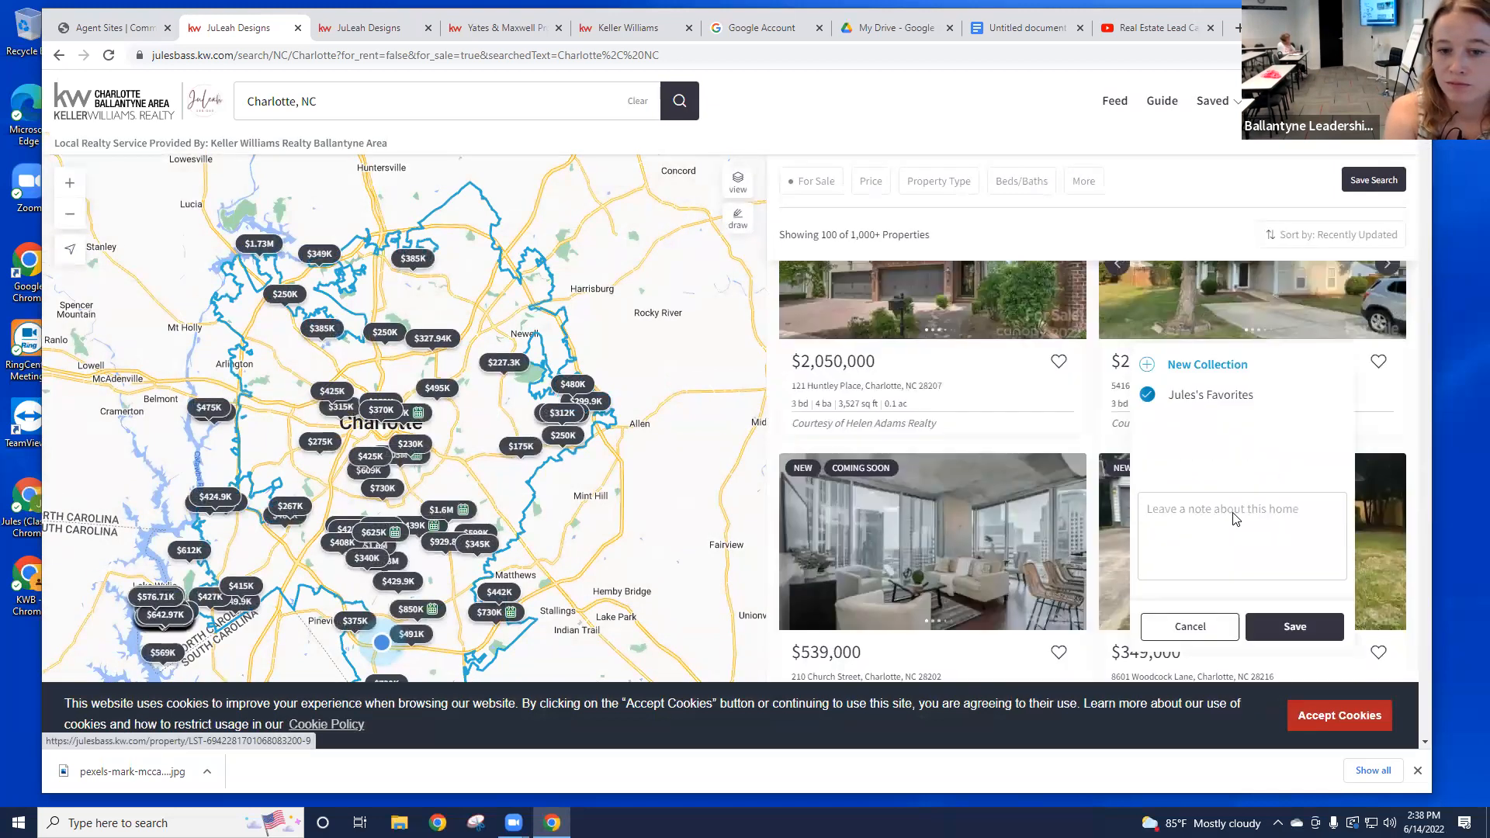
type("i like kichen")
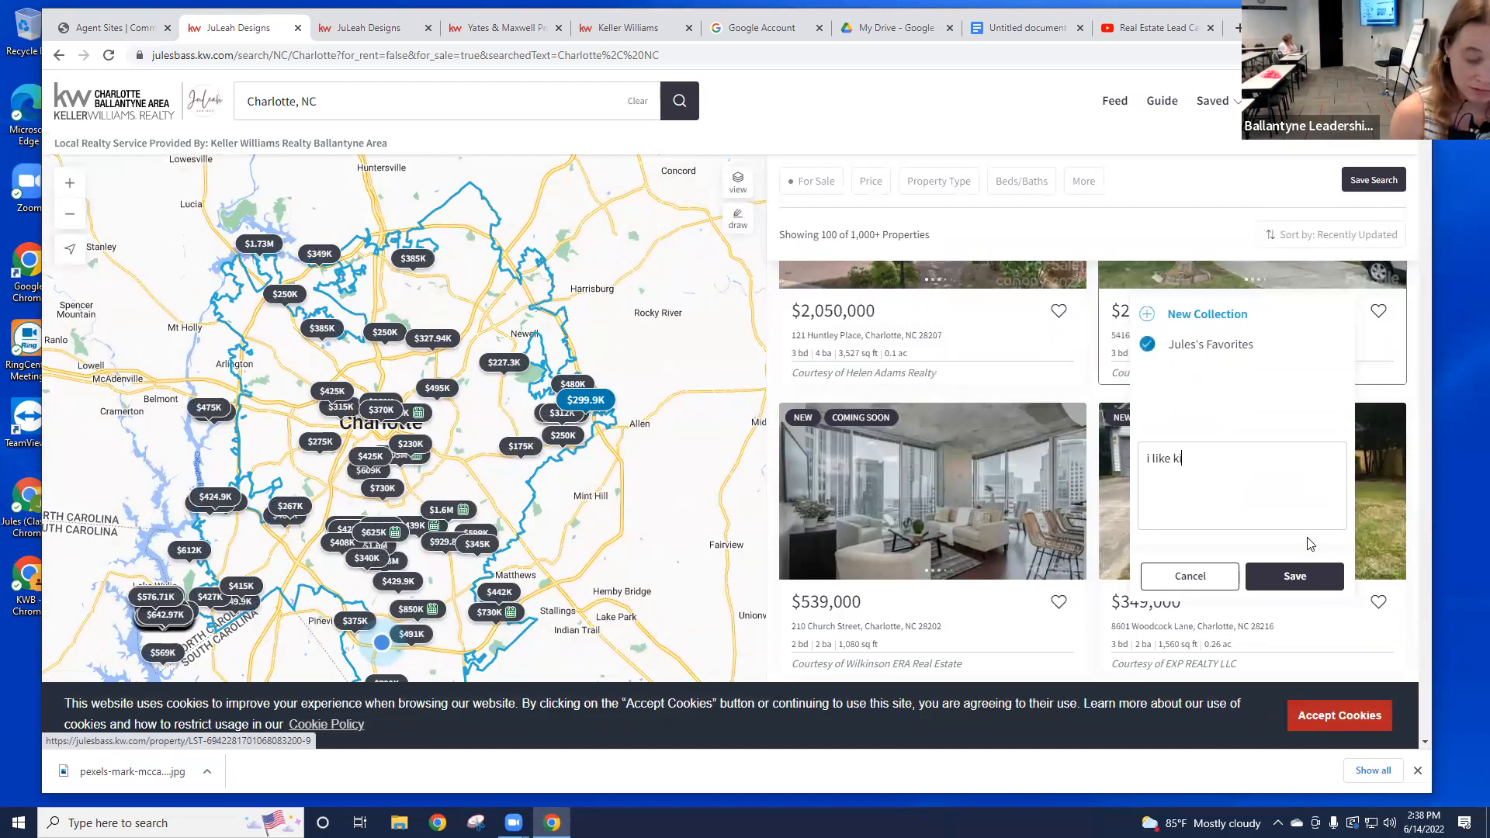
key("BackSpace")
key("BackSpace")
key("BackSpace")
key("BackSpace")
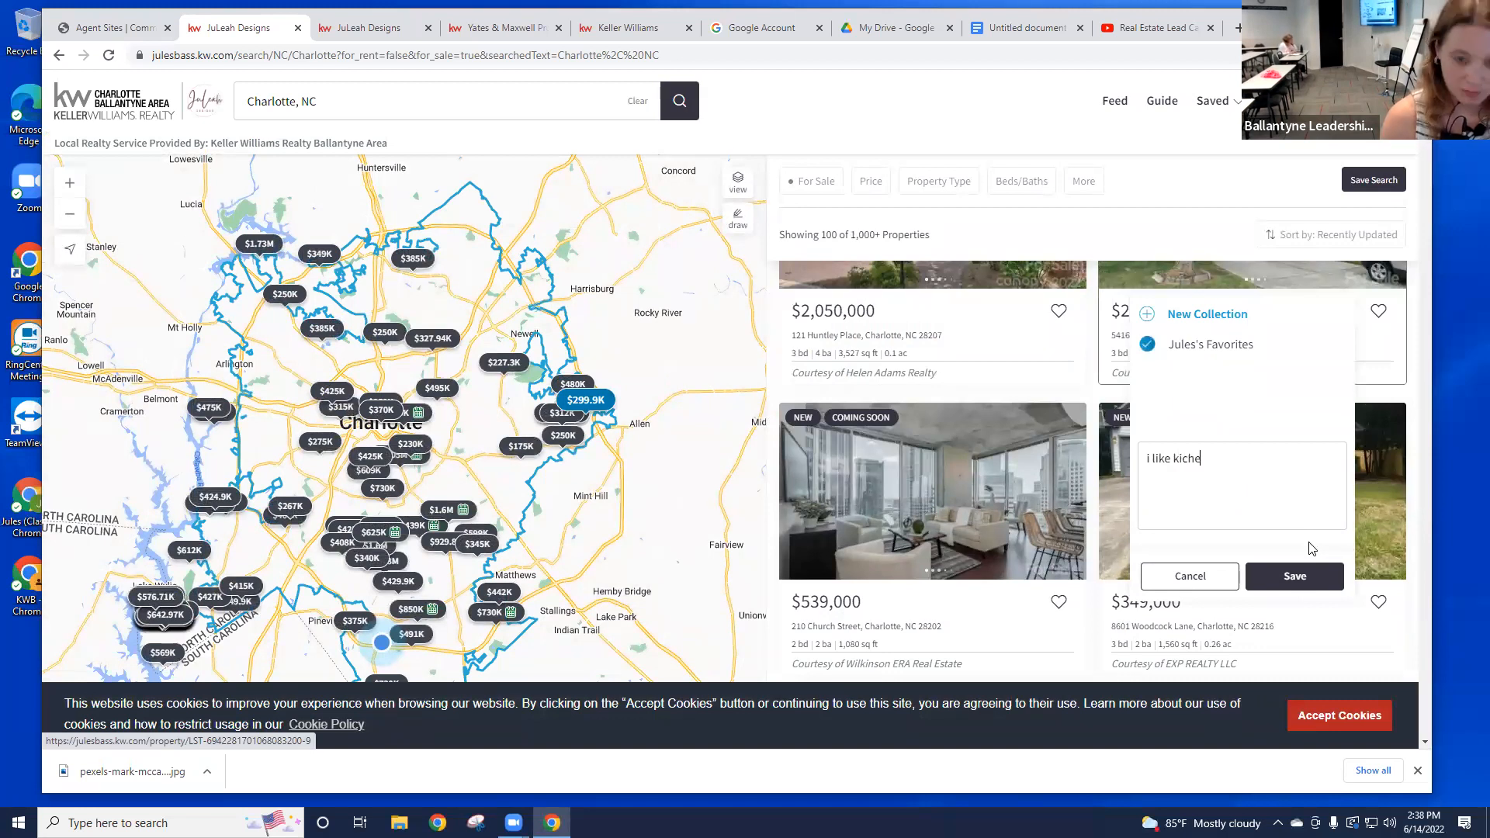
type("tchen")
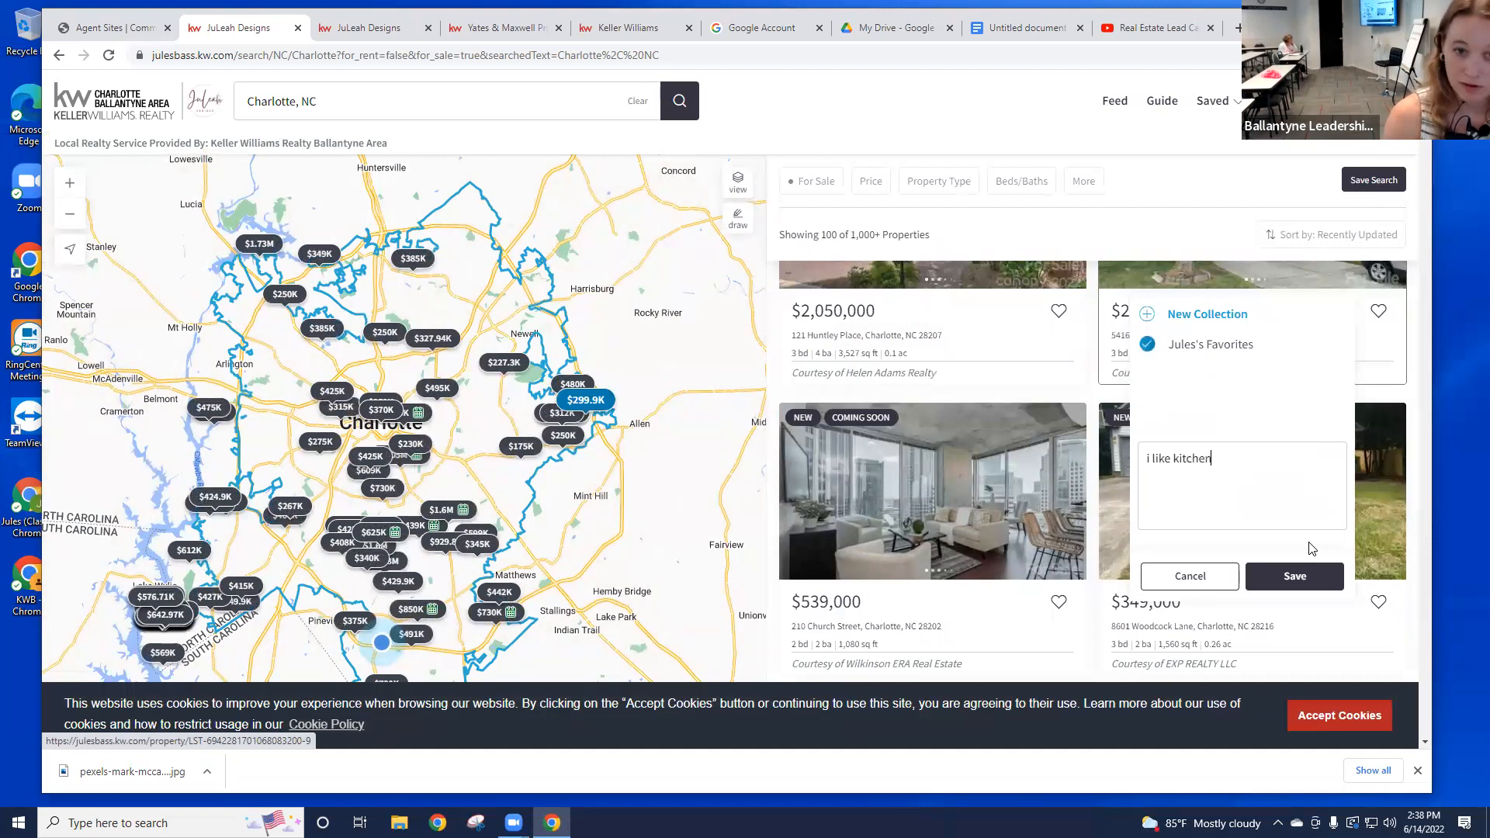
left_click(1309, 584)
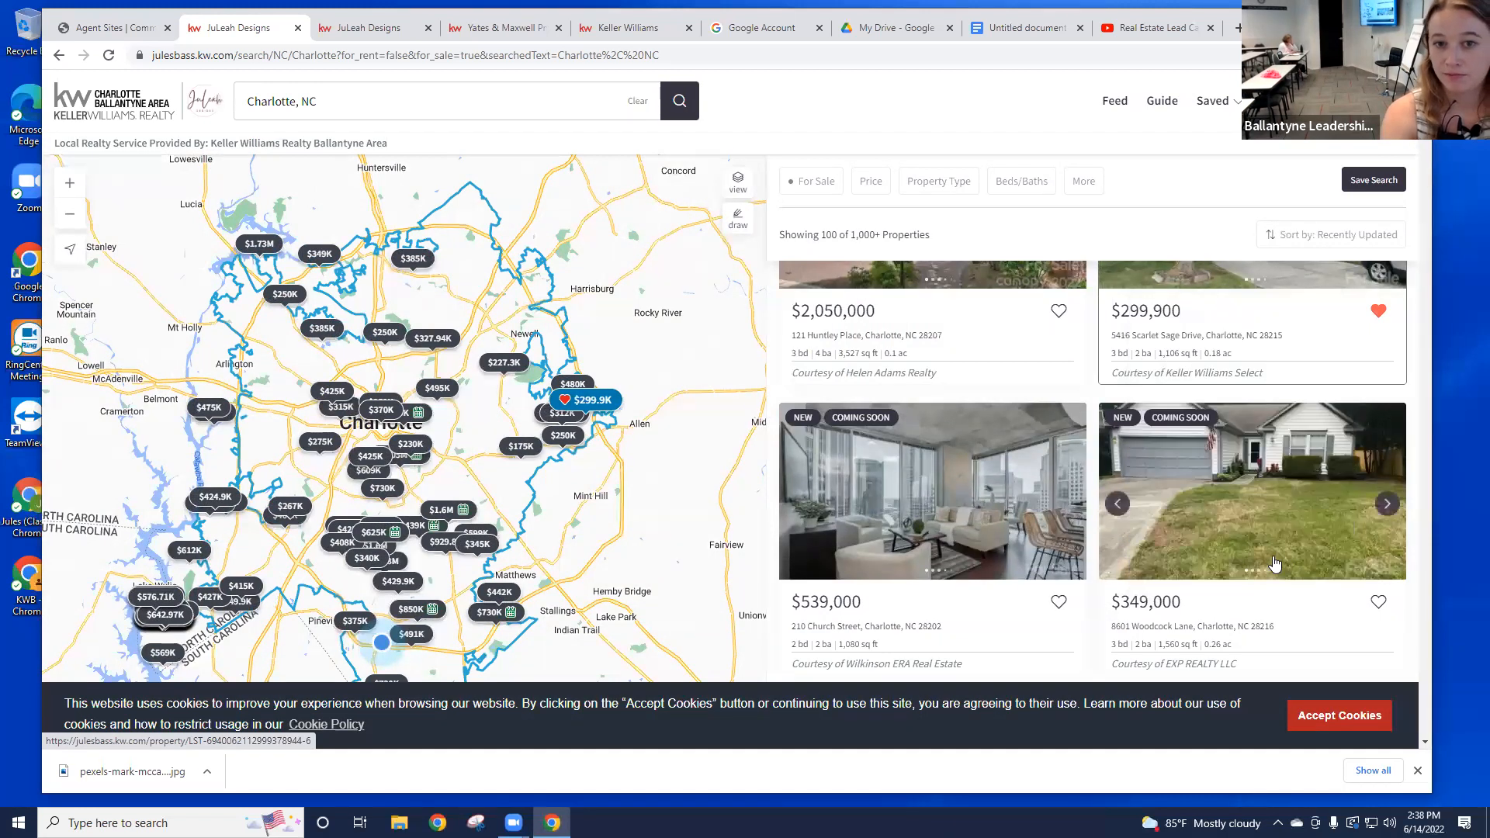
scroll(1274, 555, "up", 2)
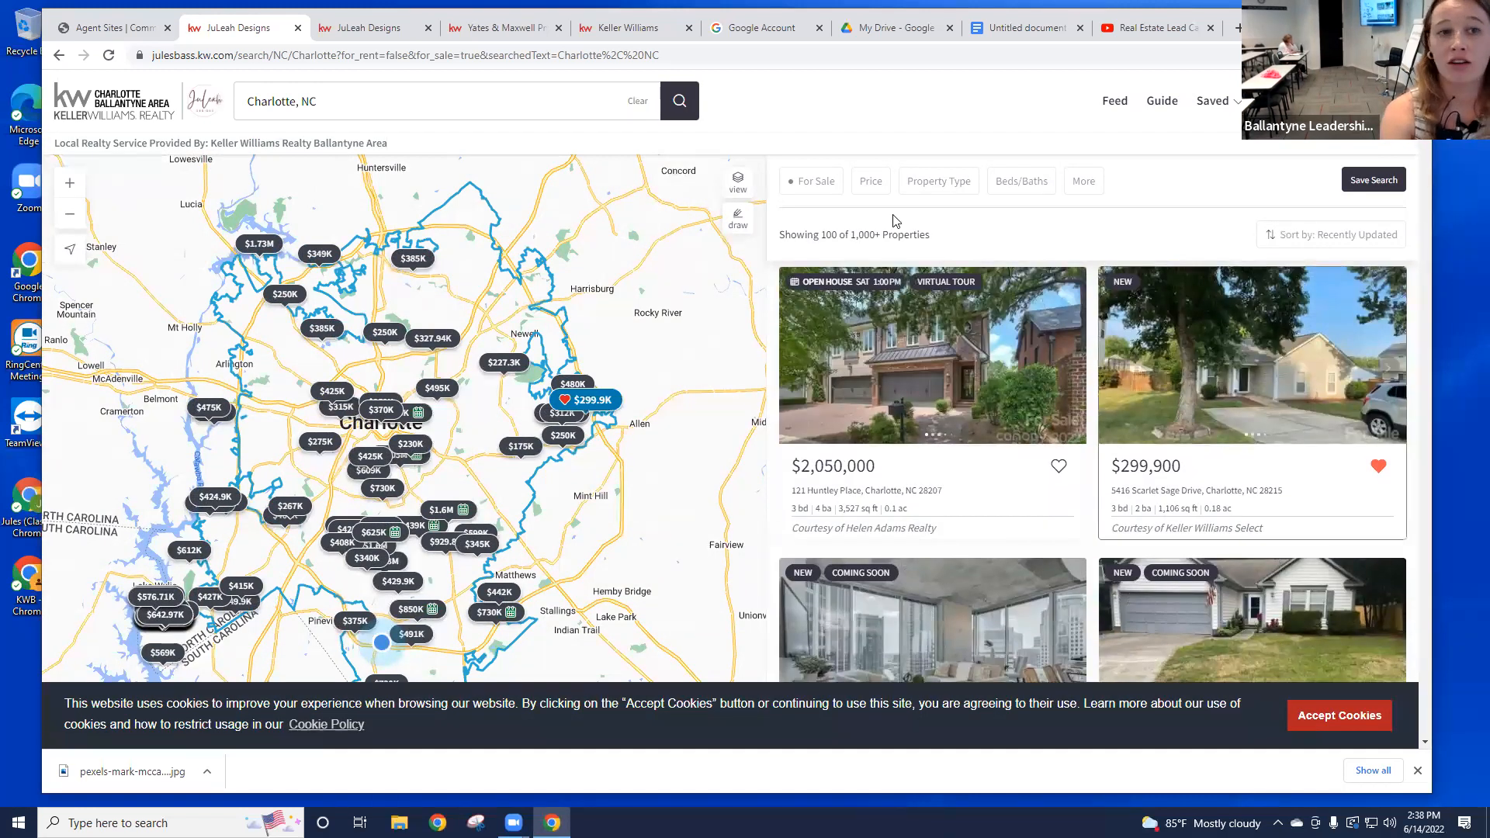
Step: Filter the Charlotte results to a maximum sale price of 500000
left_click(871, 181)
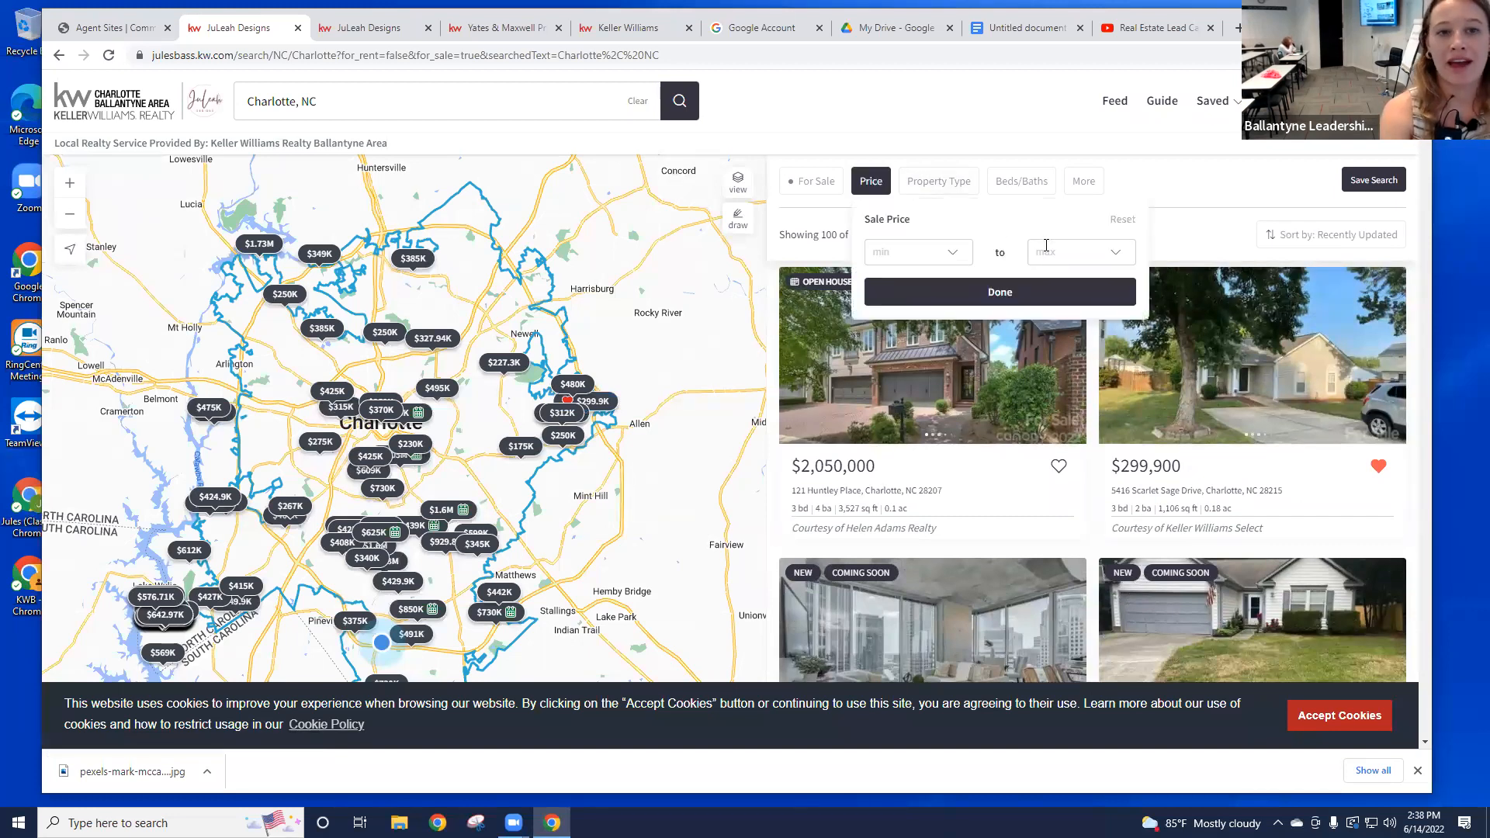
left_click(1053, 252)
type("5000000")
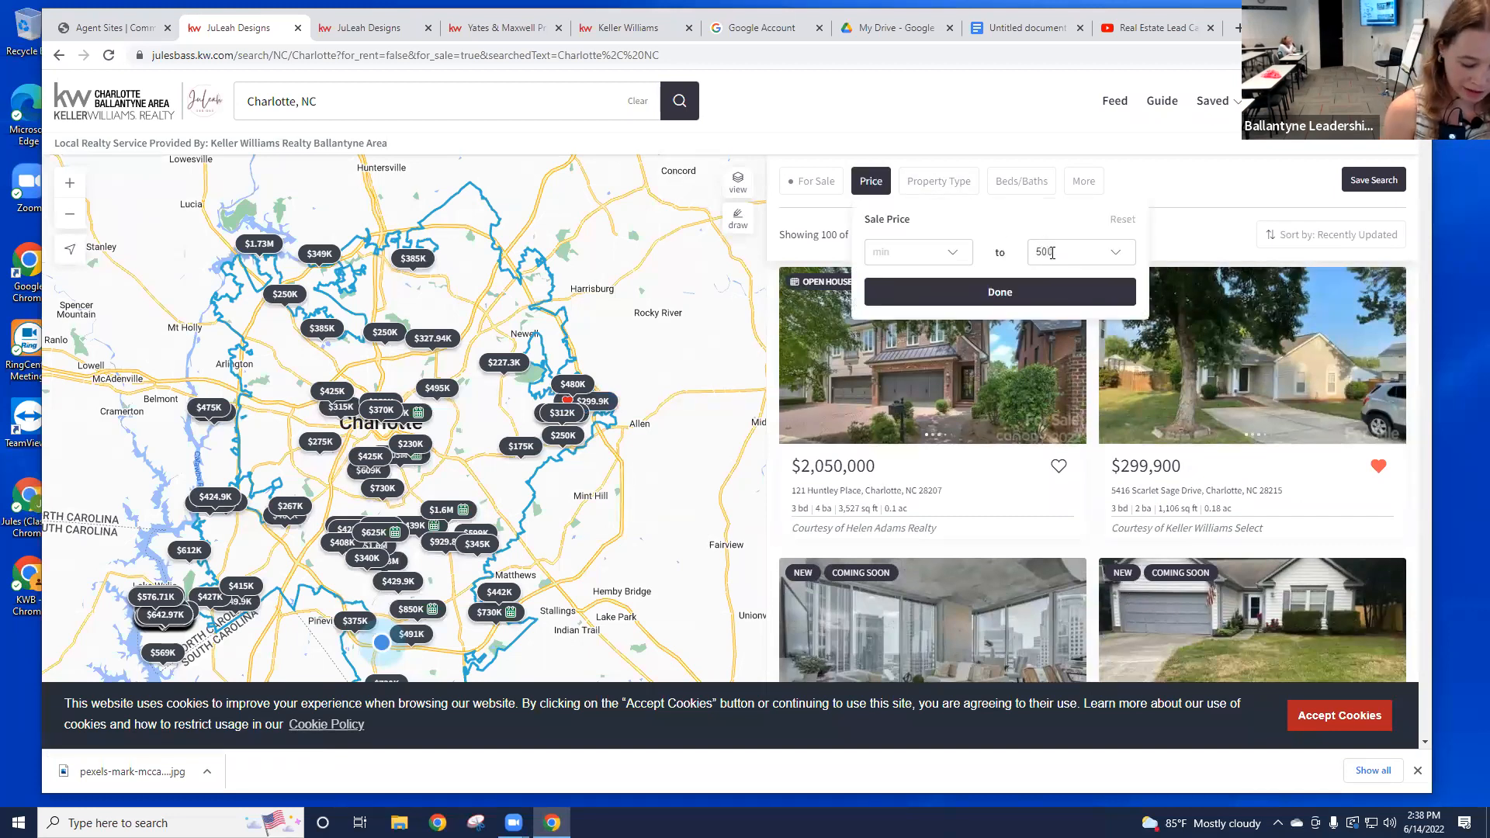
left_click(1021, 294)
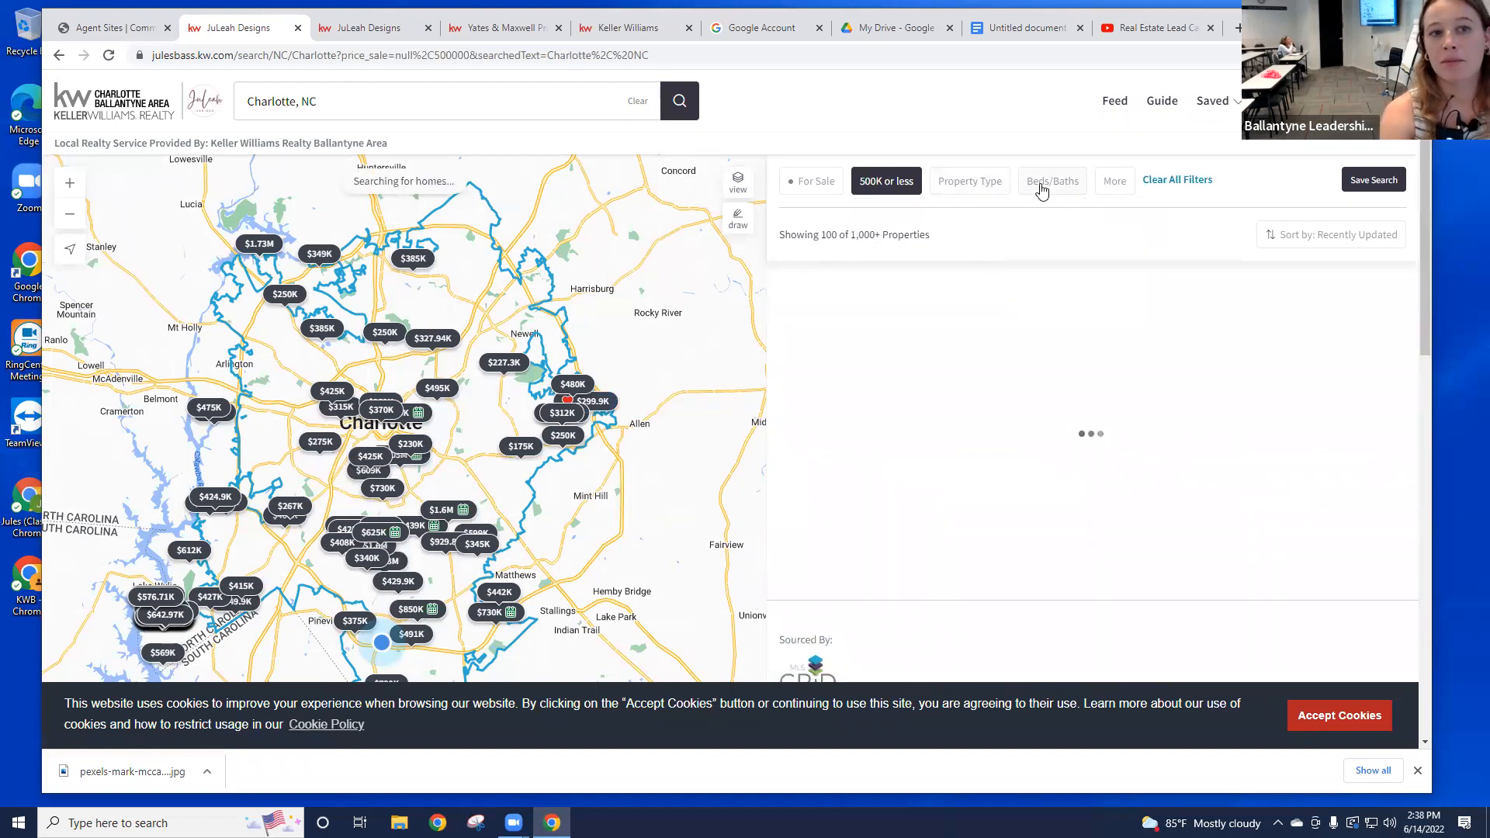
Step: Save the search as Charlotte, NC with Weekly email notifications
left_click(1379, 188)
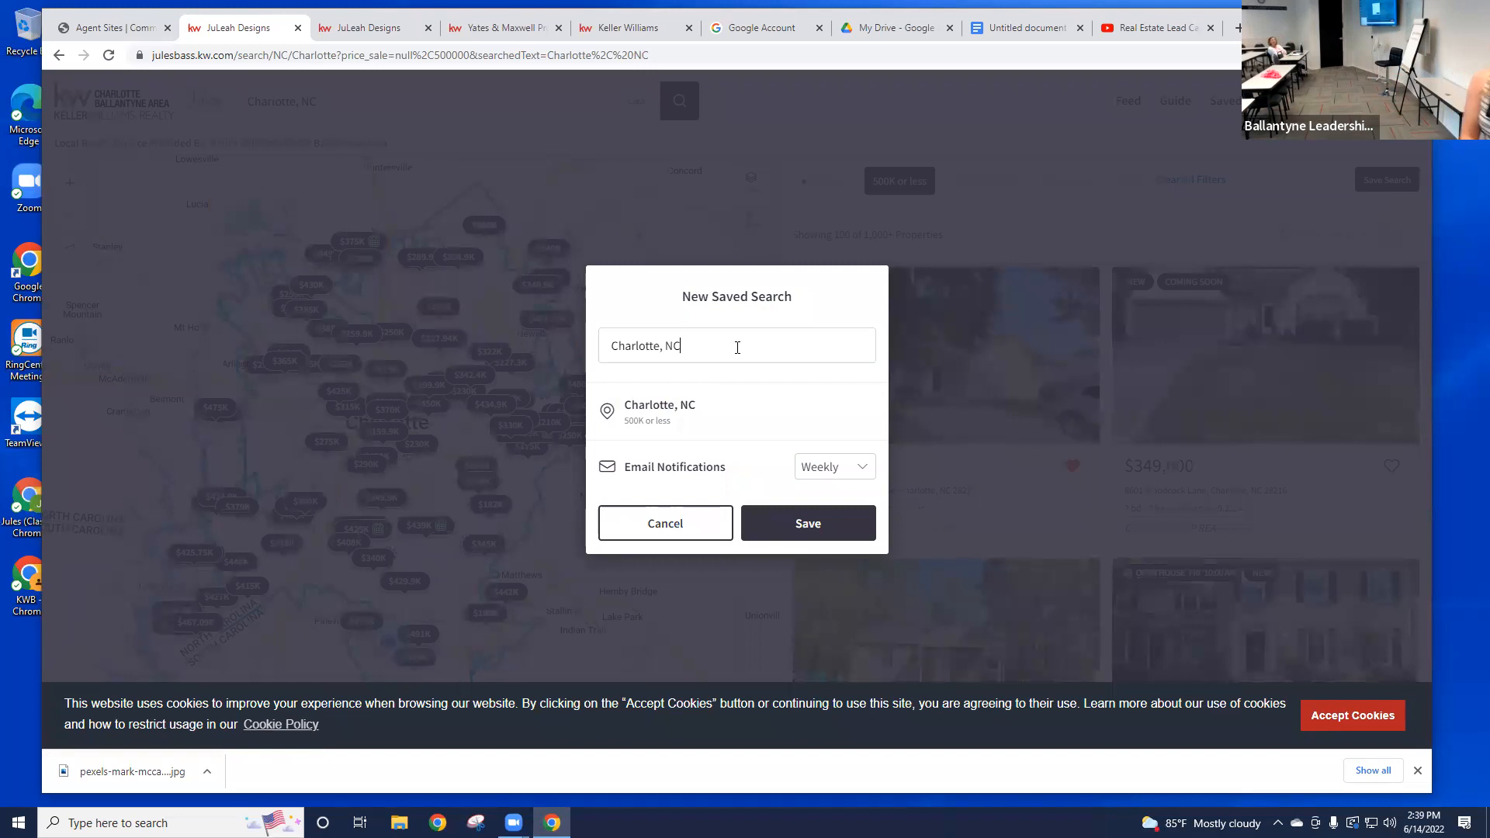
left_click(820, 469)
scroll(823, 571, "up", 1)
left_click(753, 453)
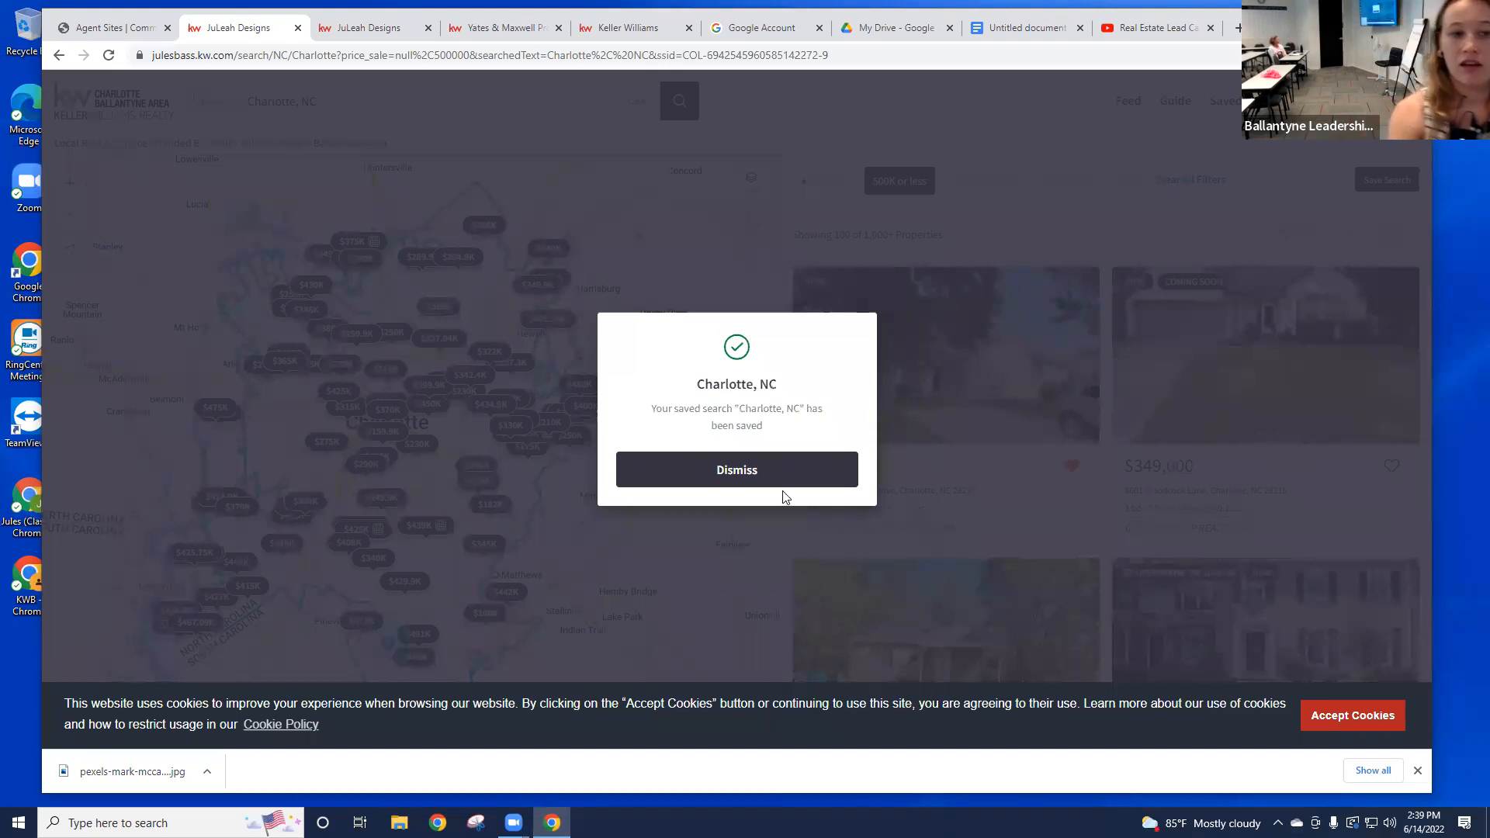
Step: Reload the Agent Sites pages and open the new registrant's contact record from the registration notification
left_click(899, 487)
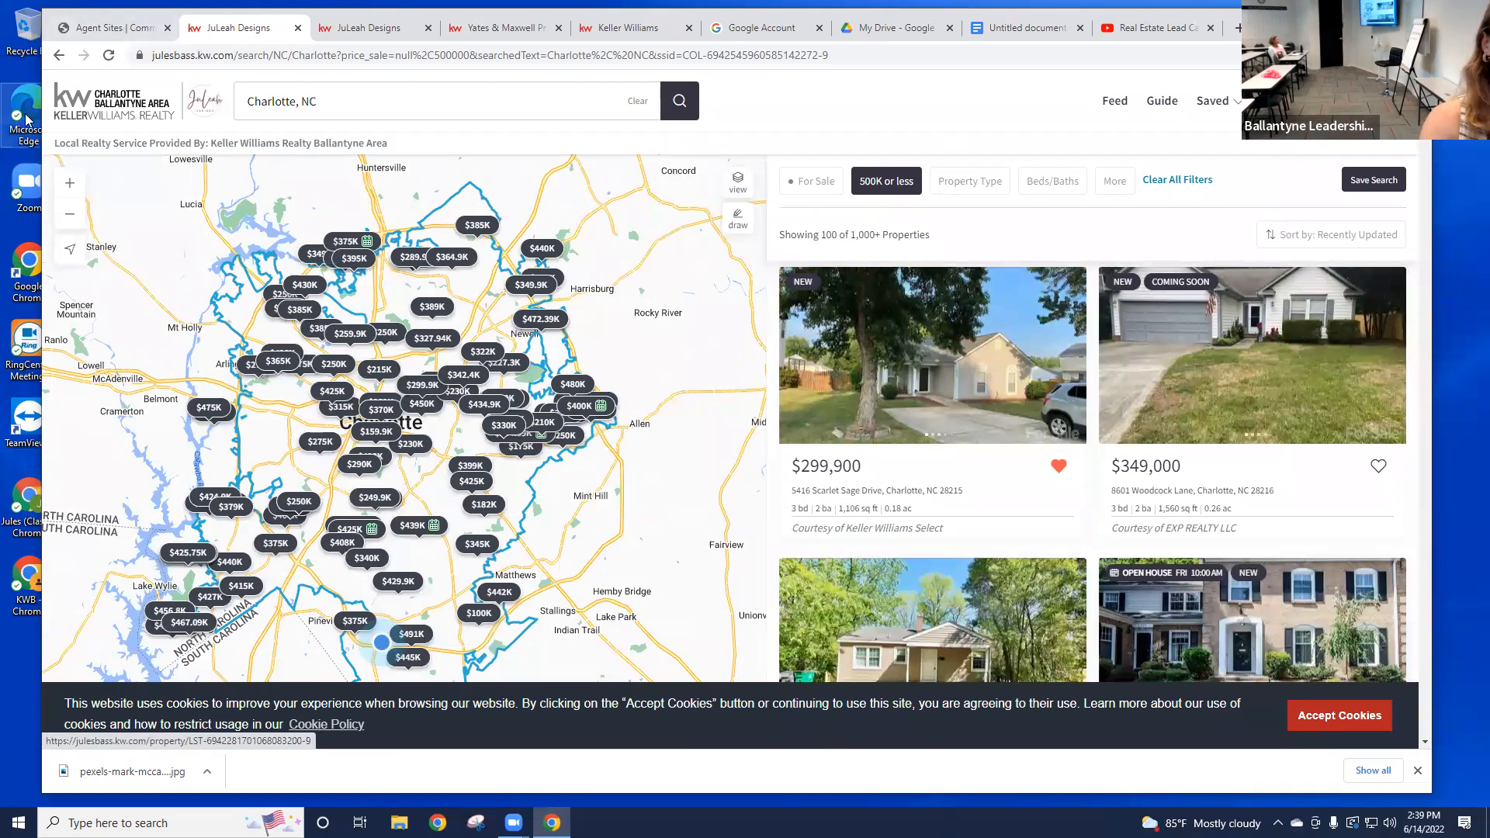
left_click(133, 31)
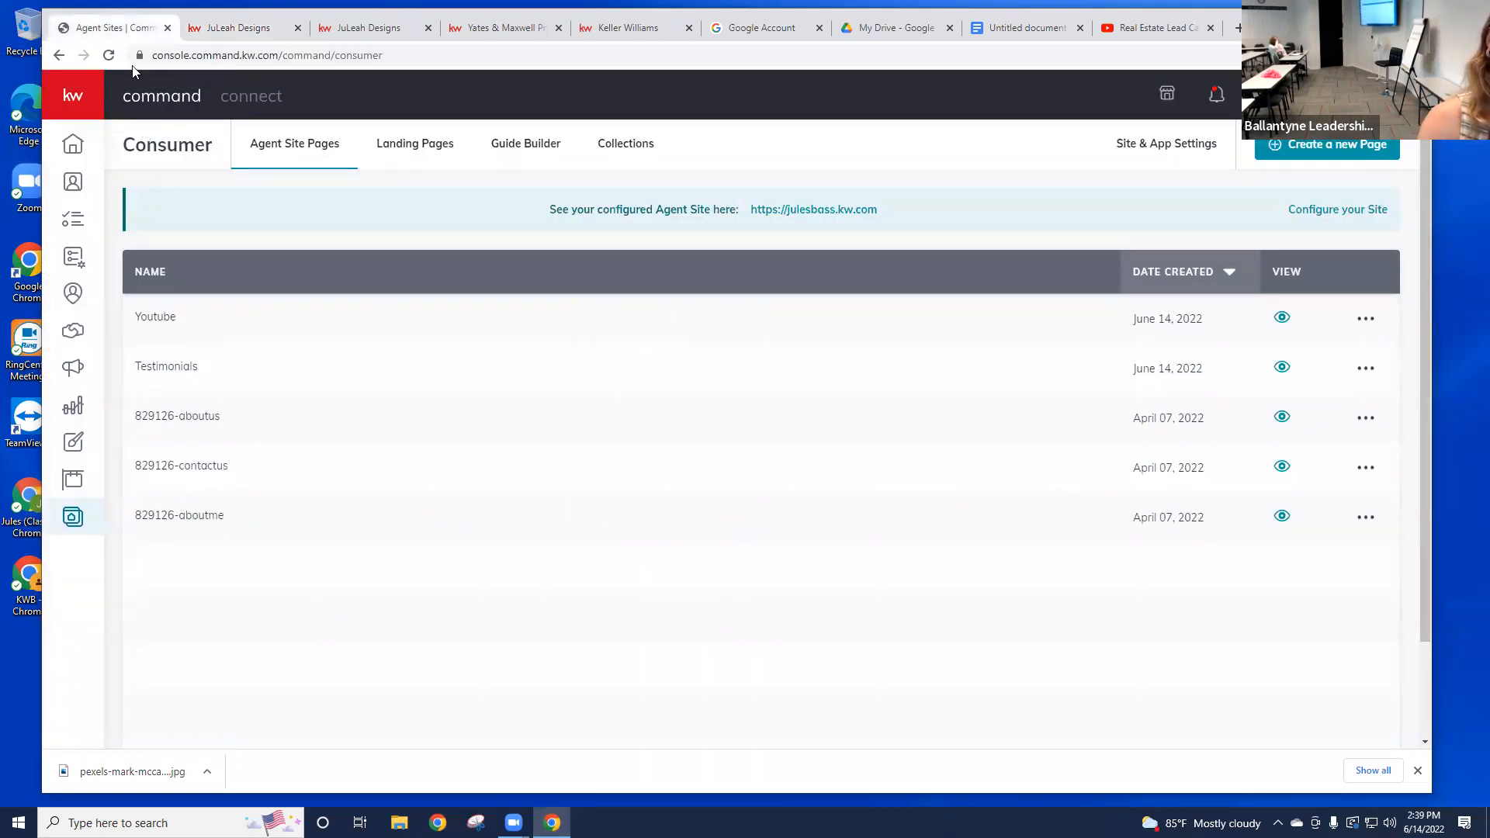
left_click(109, 54)
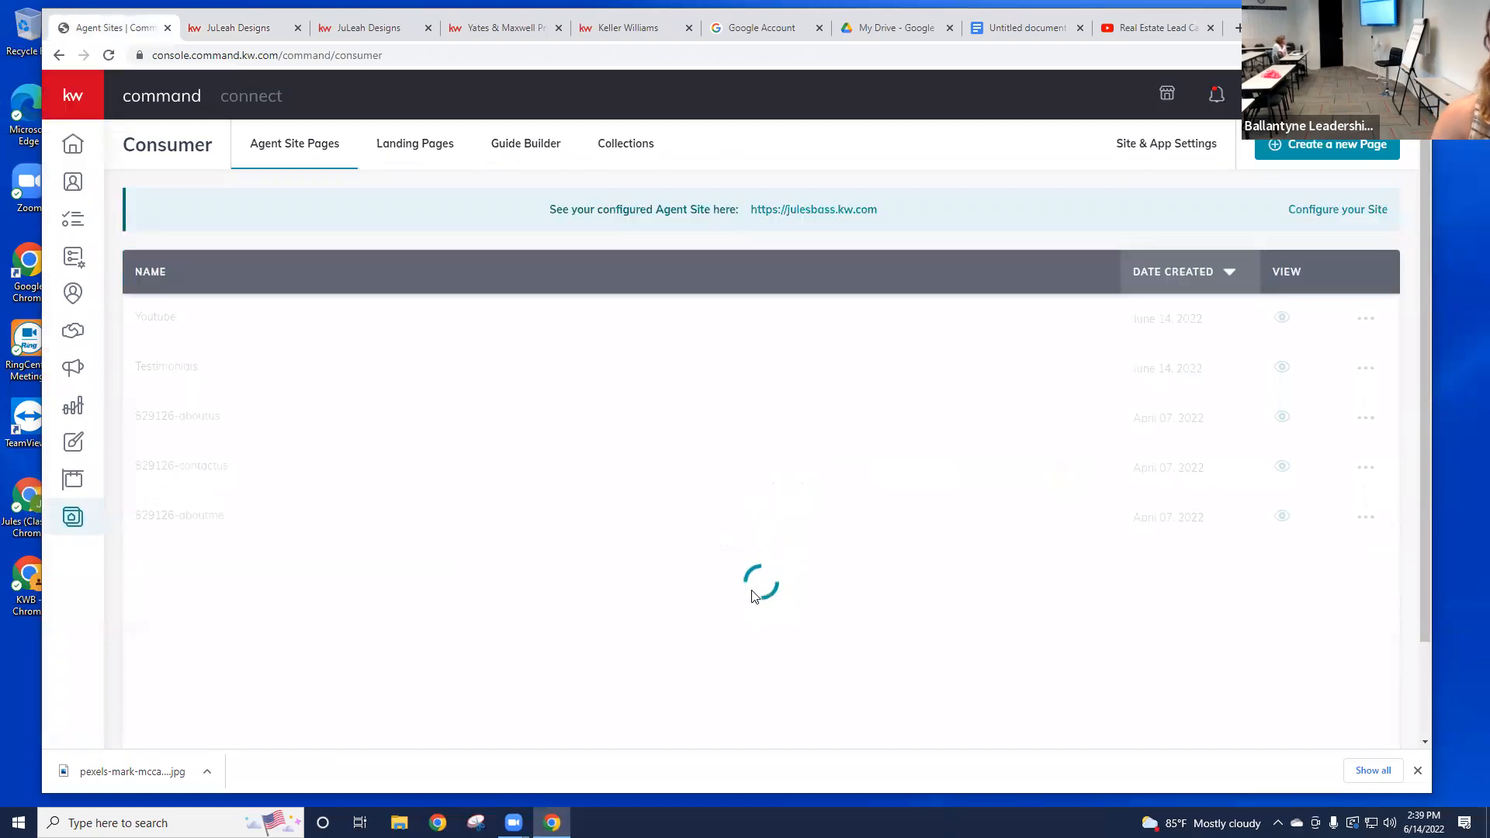
left_click(1216, 97)
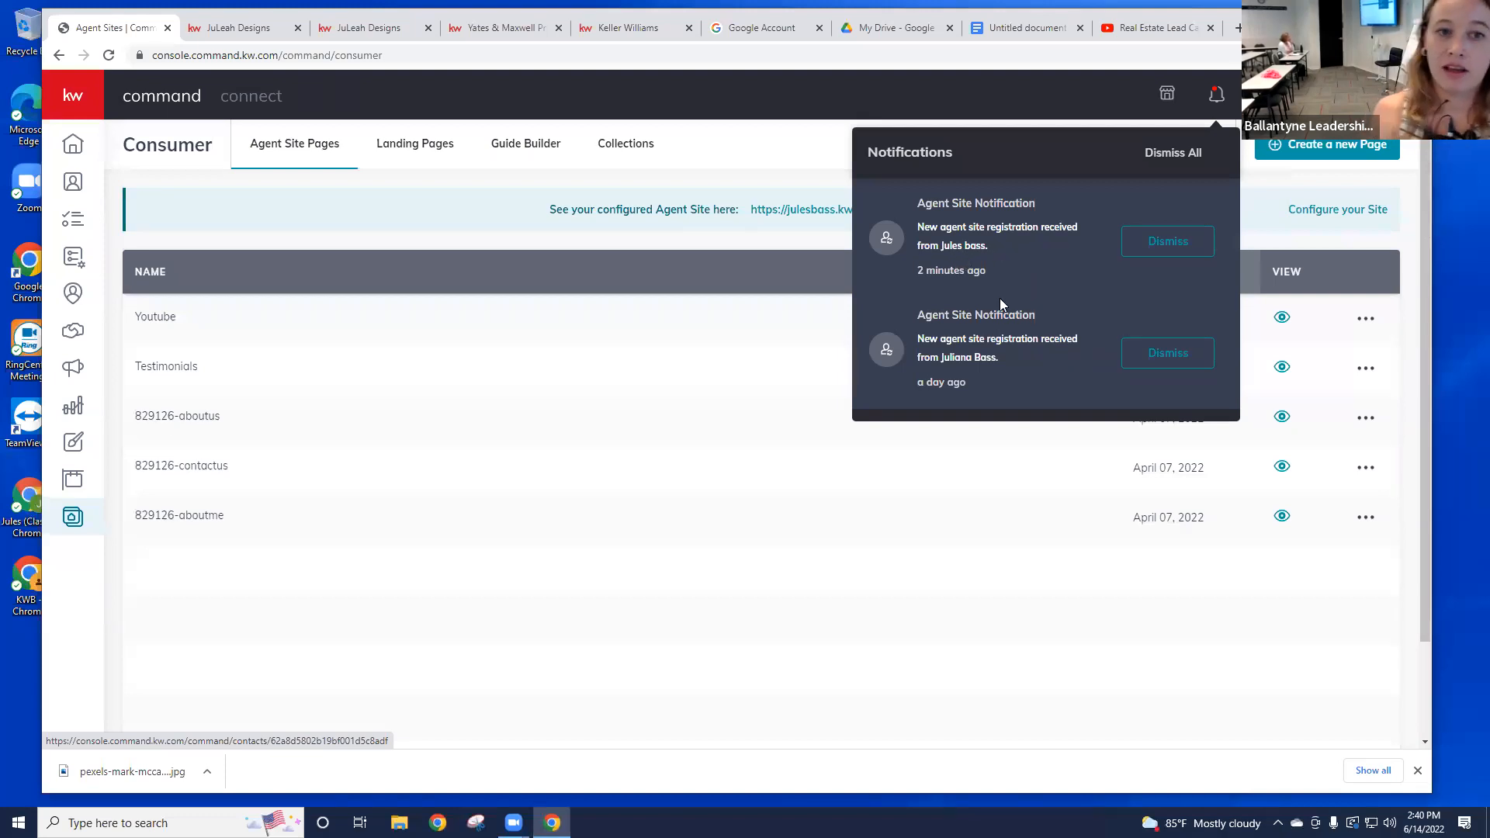
left_click(957, 254)
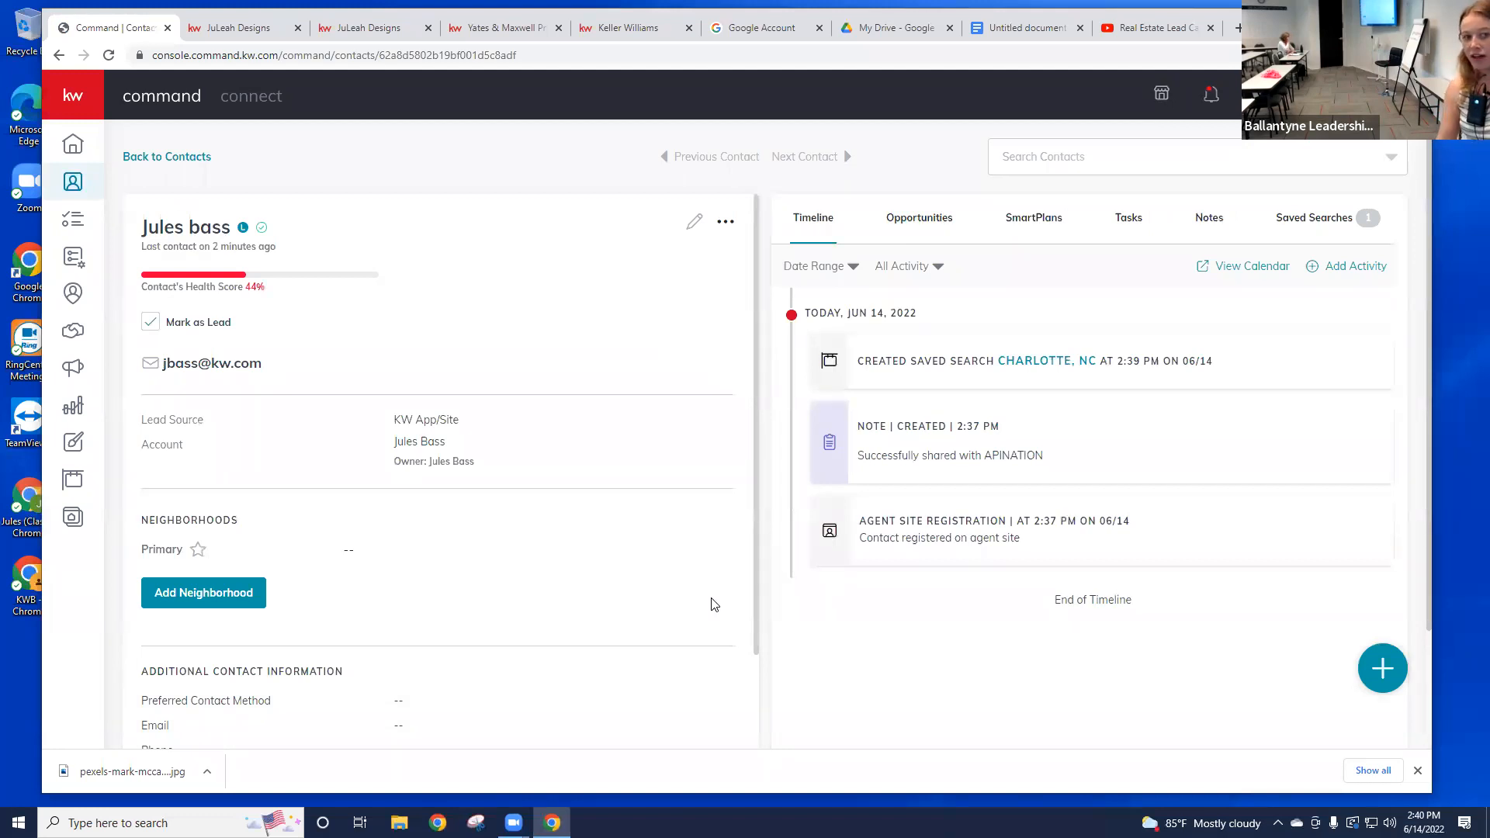
Step: Review the contact's consumer-created Charlotte, NC saved search for $500,000 or less
left_click_drag(868, 360, 1281, 379)
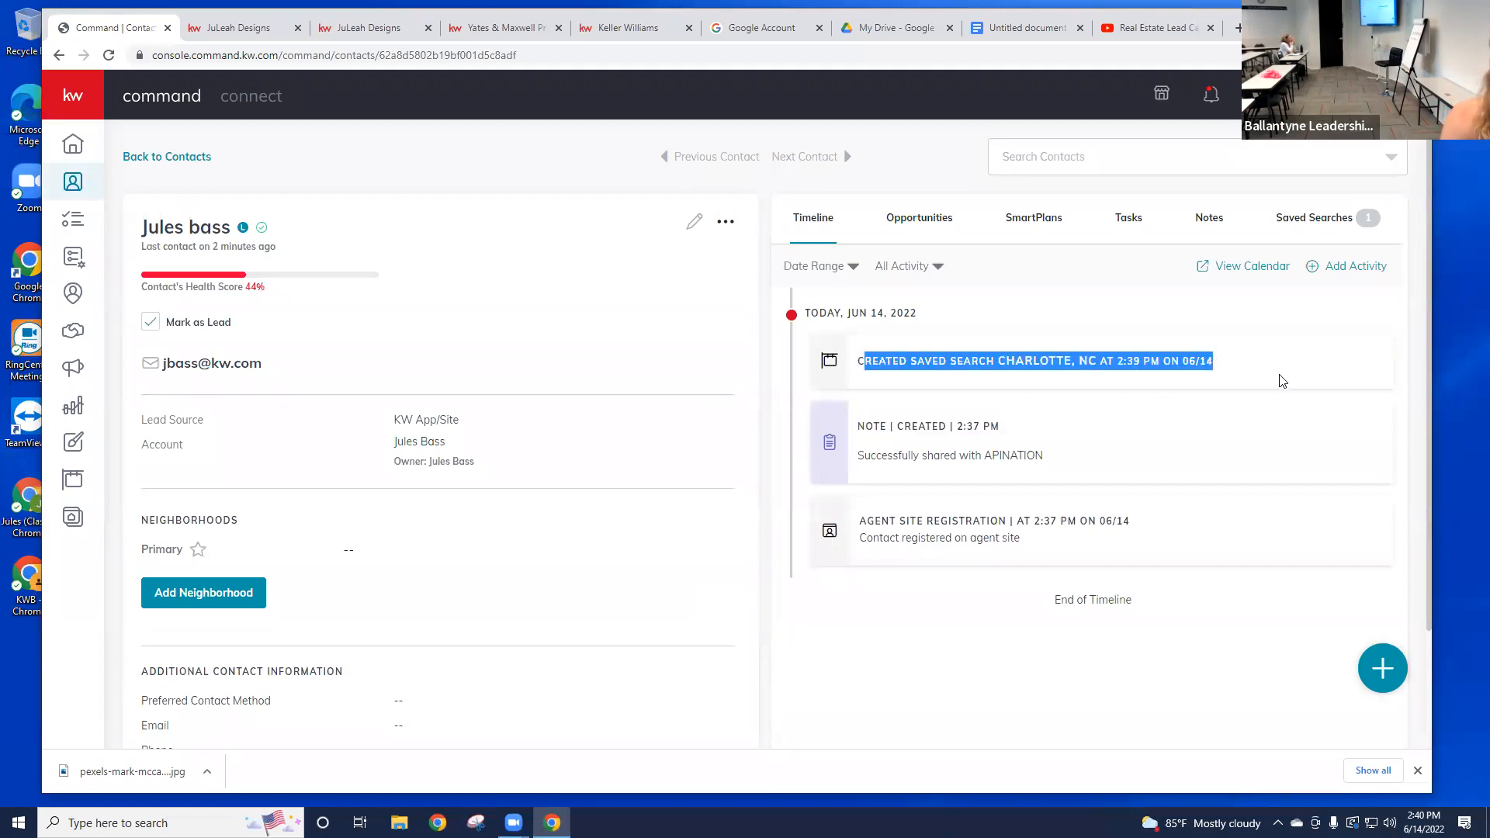
left_click(1166, 327)
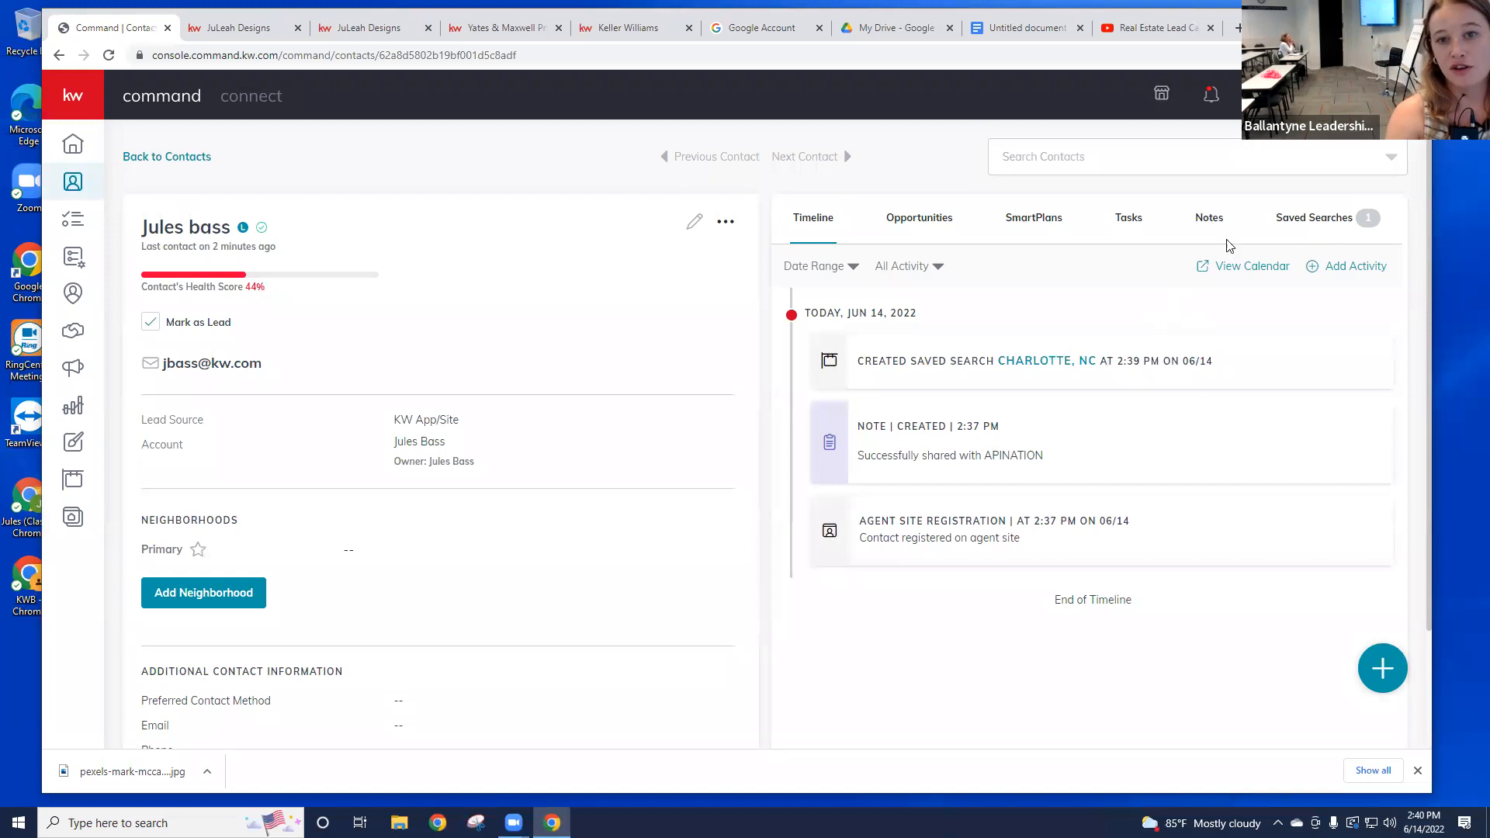
left_click(1334, 230)
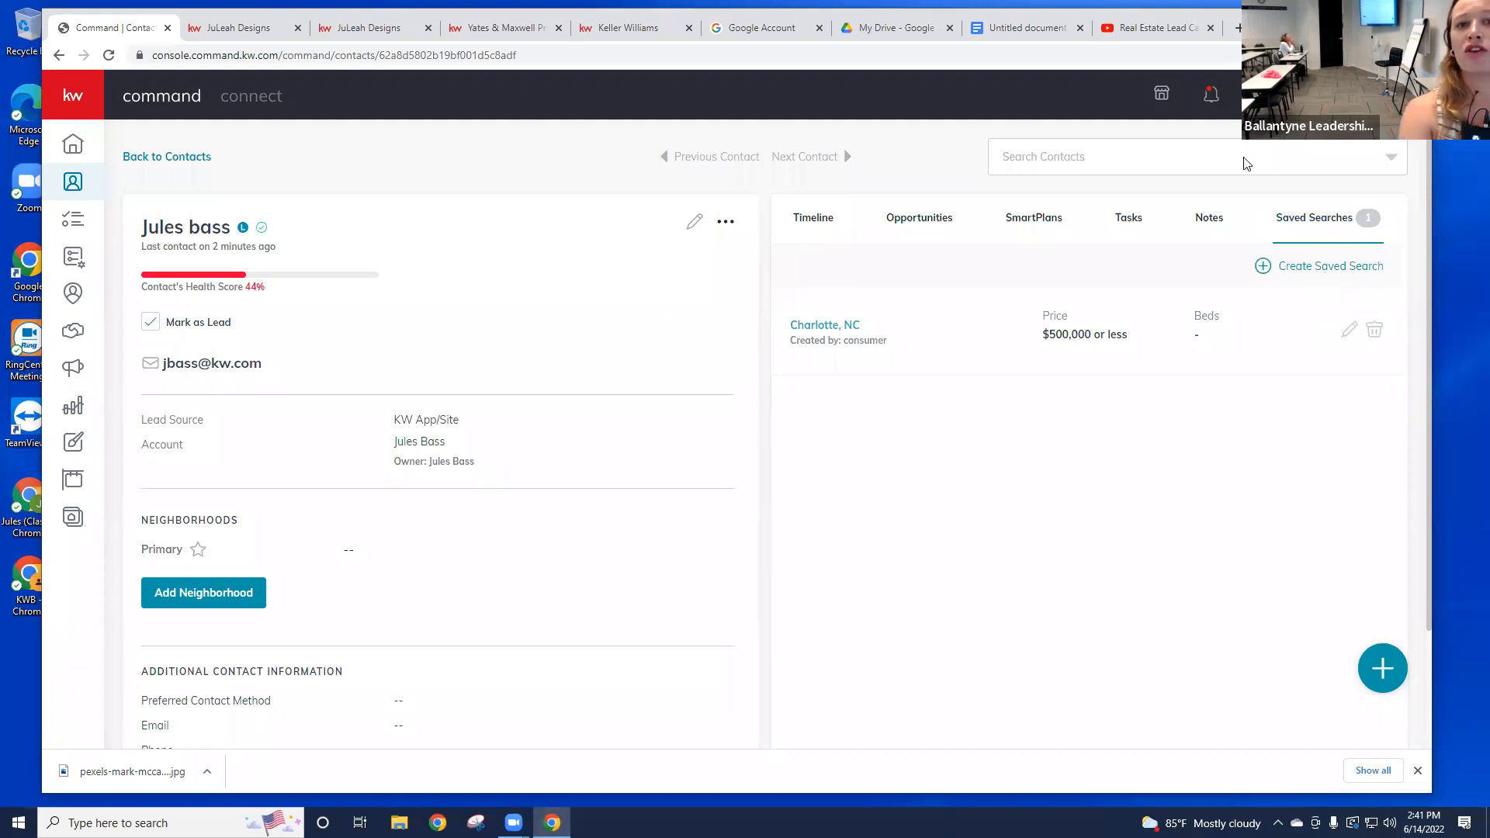
left_click(1214, 100)
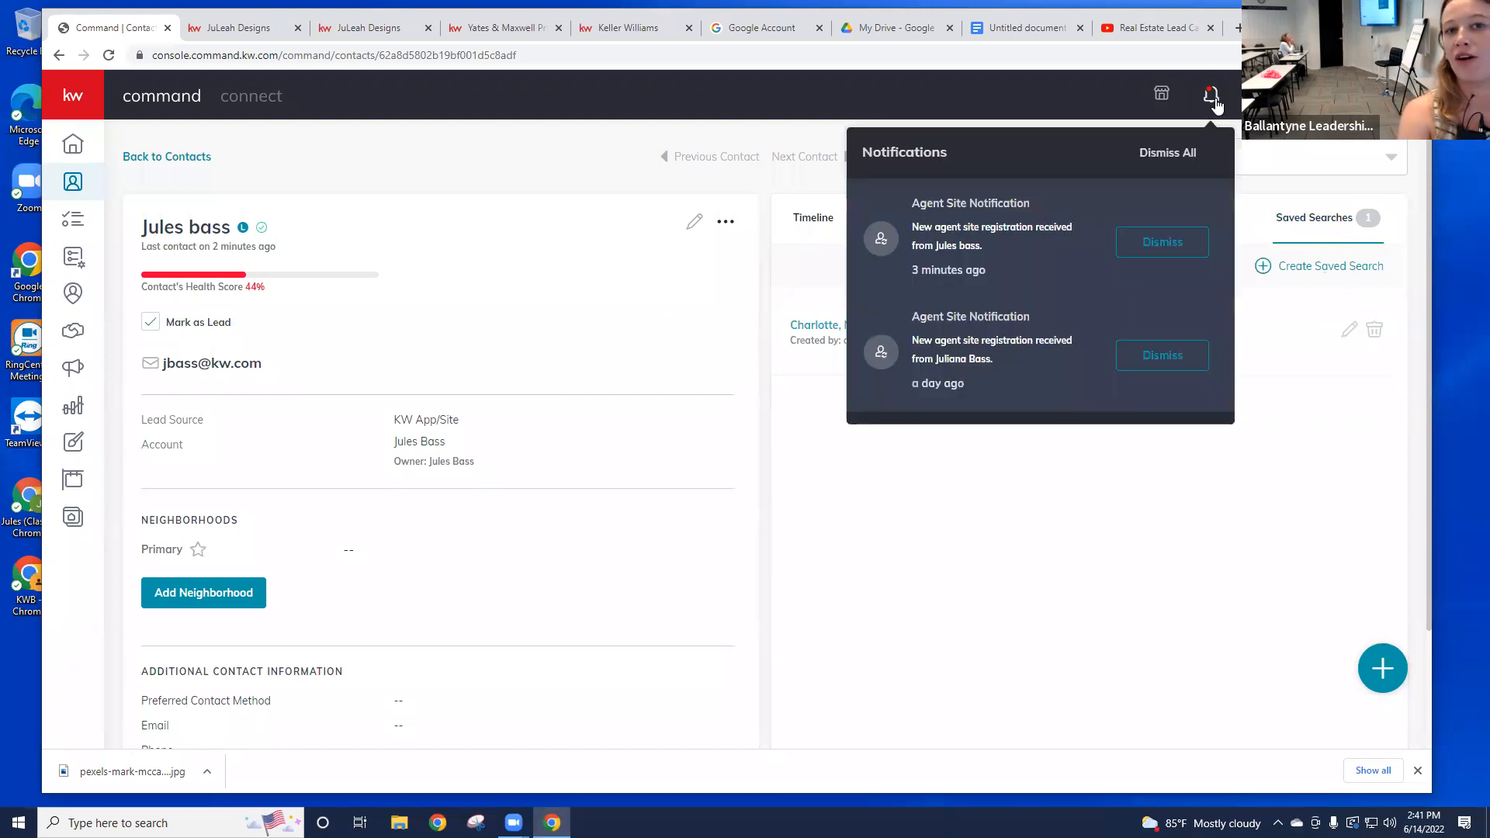
Step: Return to Contacts and reopen the new lead's record to view its activity timeline
left_click(155, 159)
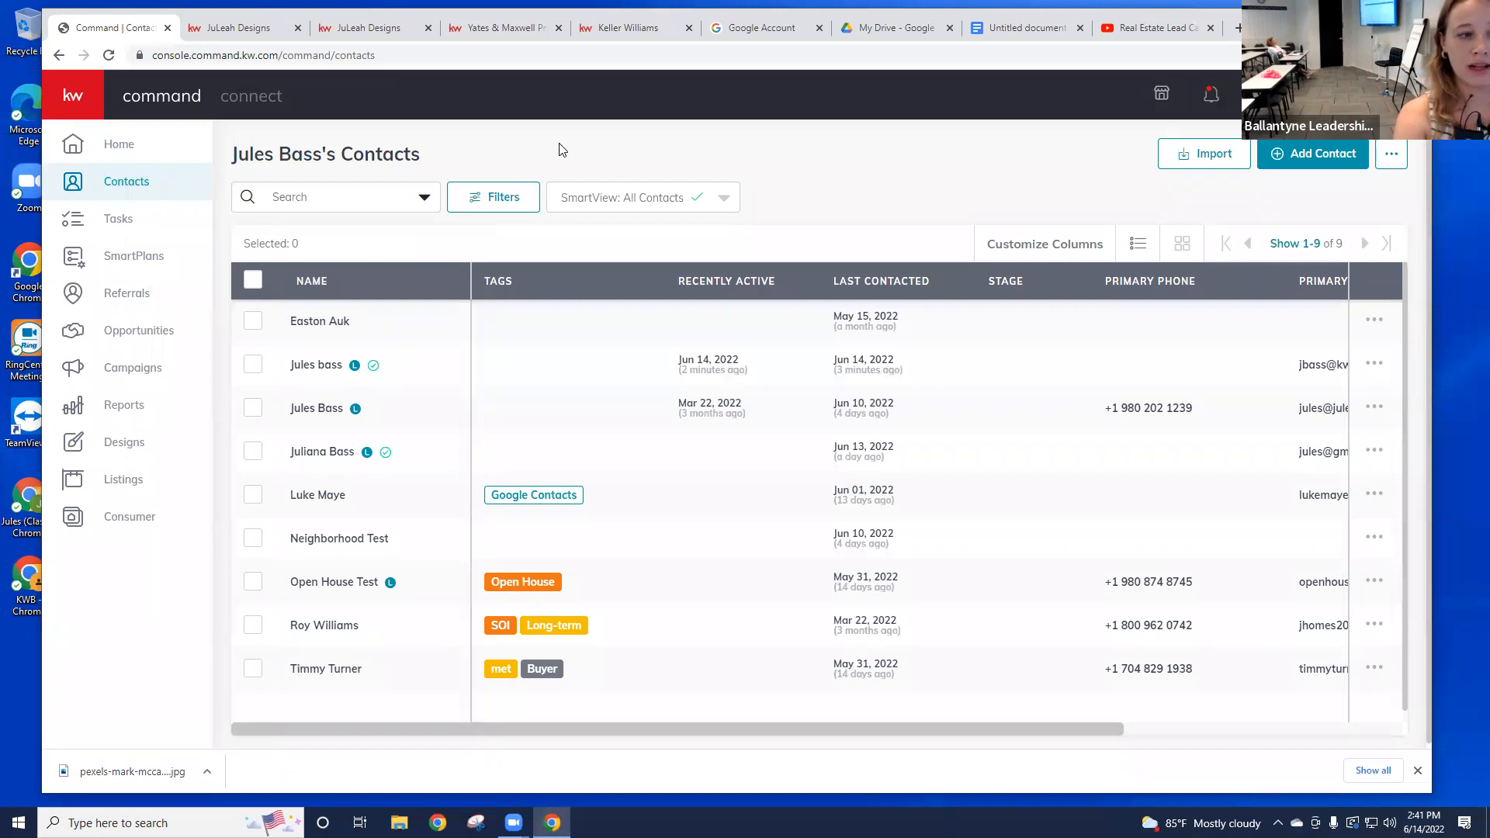
left_click(323, 371)
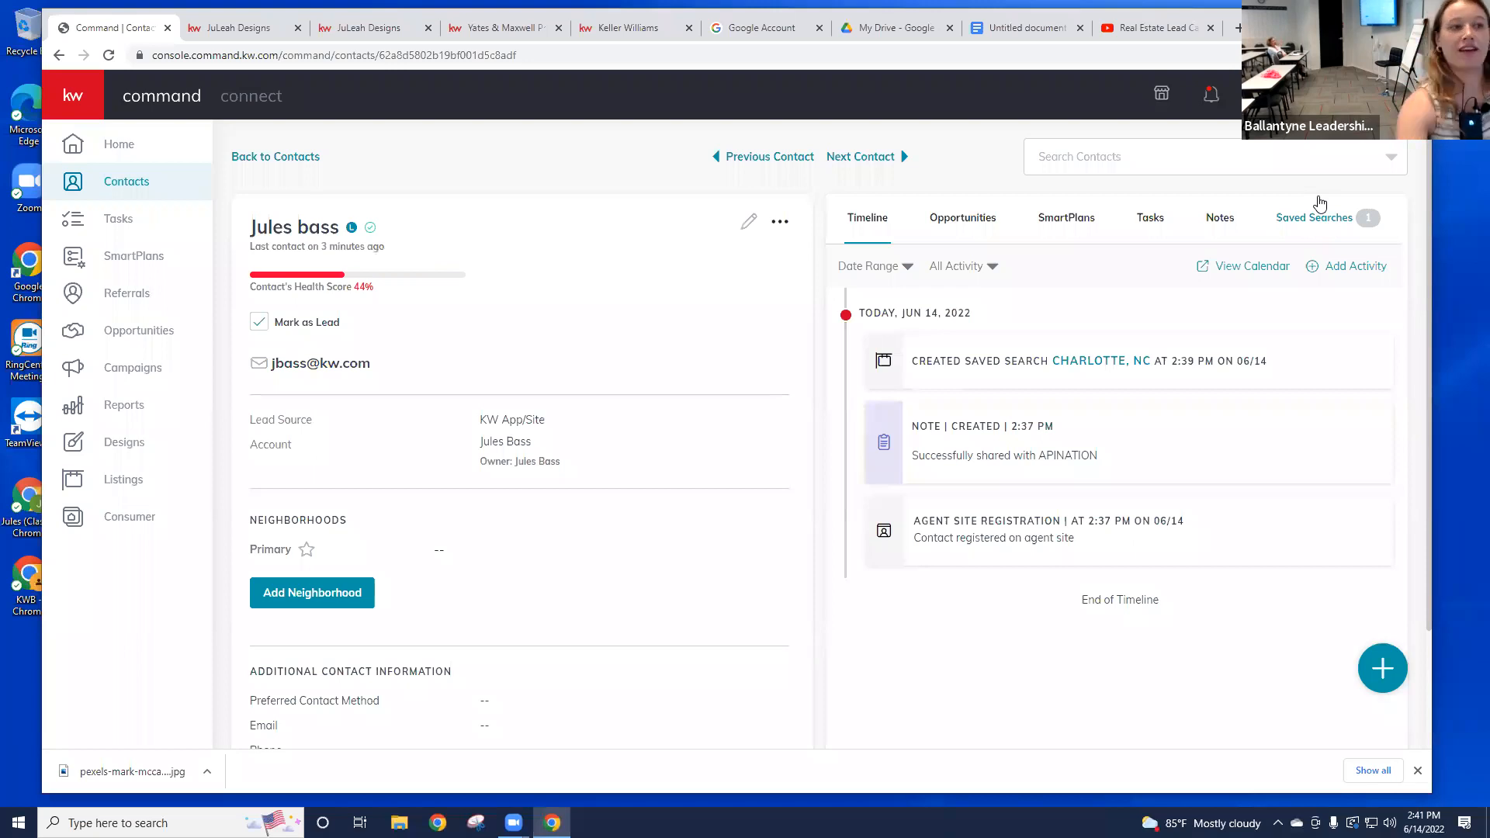
Step: Filter the contacts list to Leads Only with Branded To Me set to Yes
left_click(301, 157)
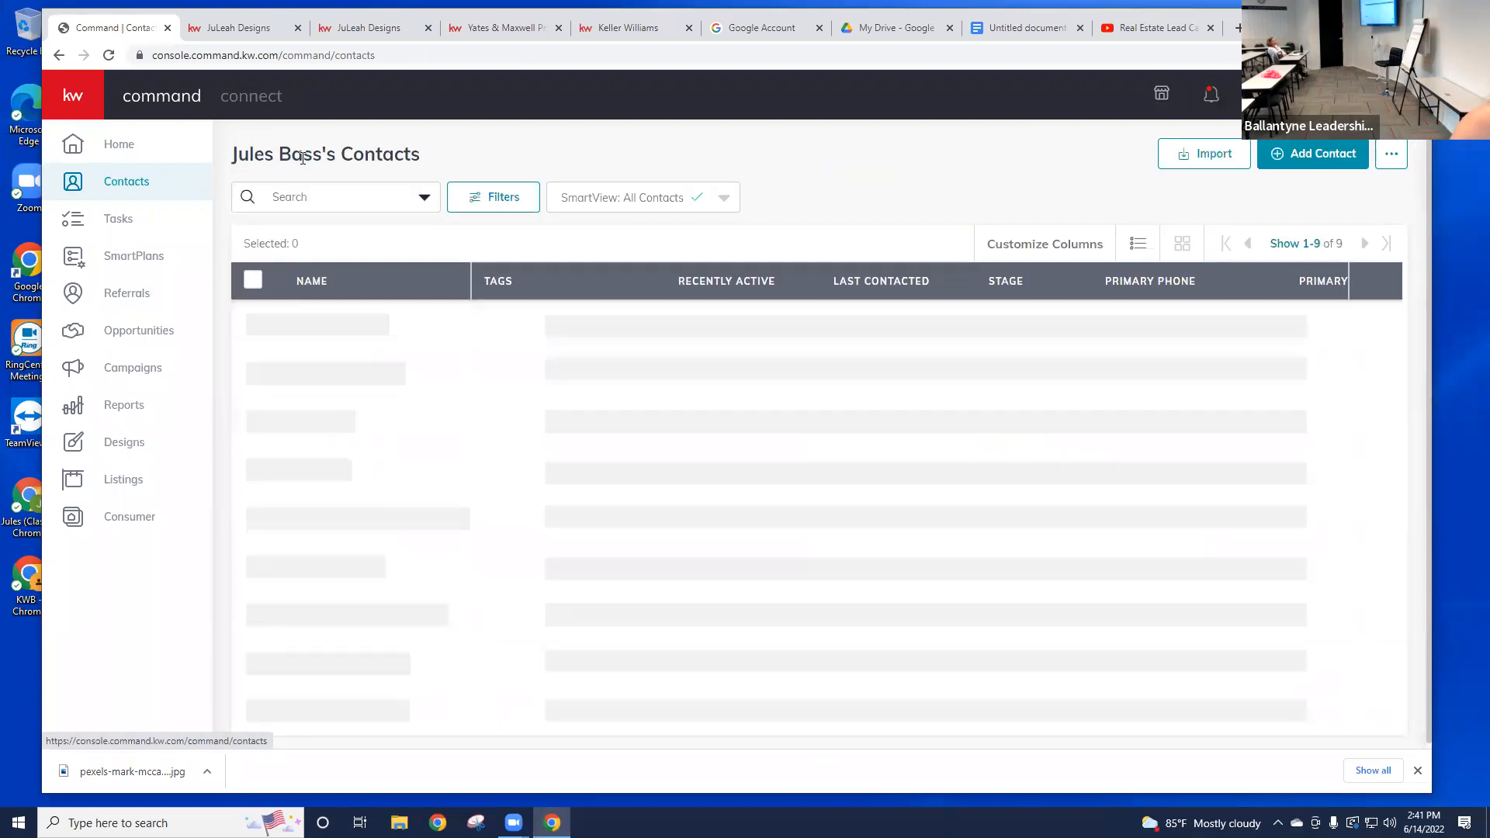
left_click(481, 203)
left_click(1214, 167)
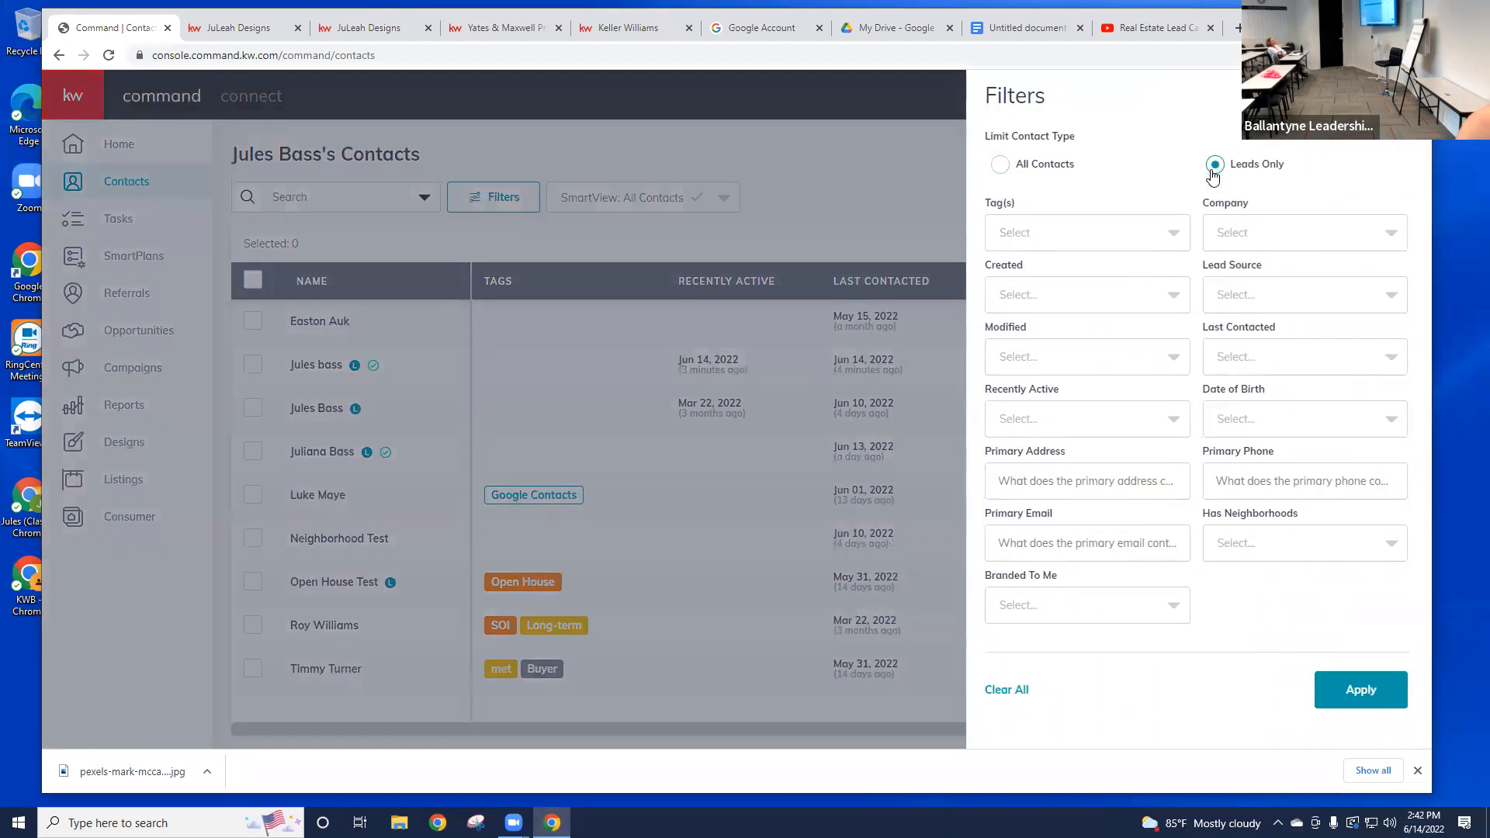
left_click(1177, 242)
left_click(1138, 613)
left_click(1138, 615)
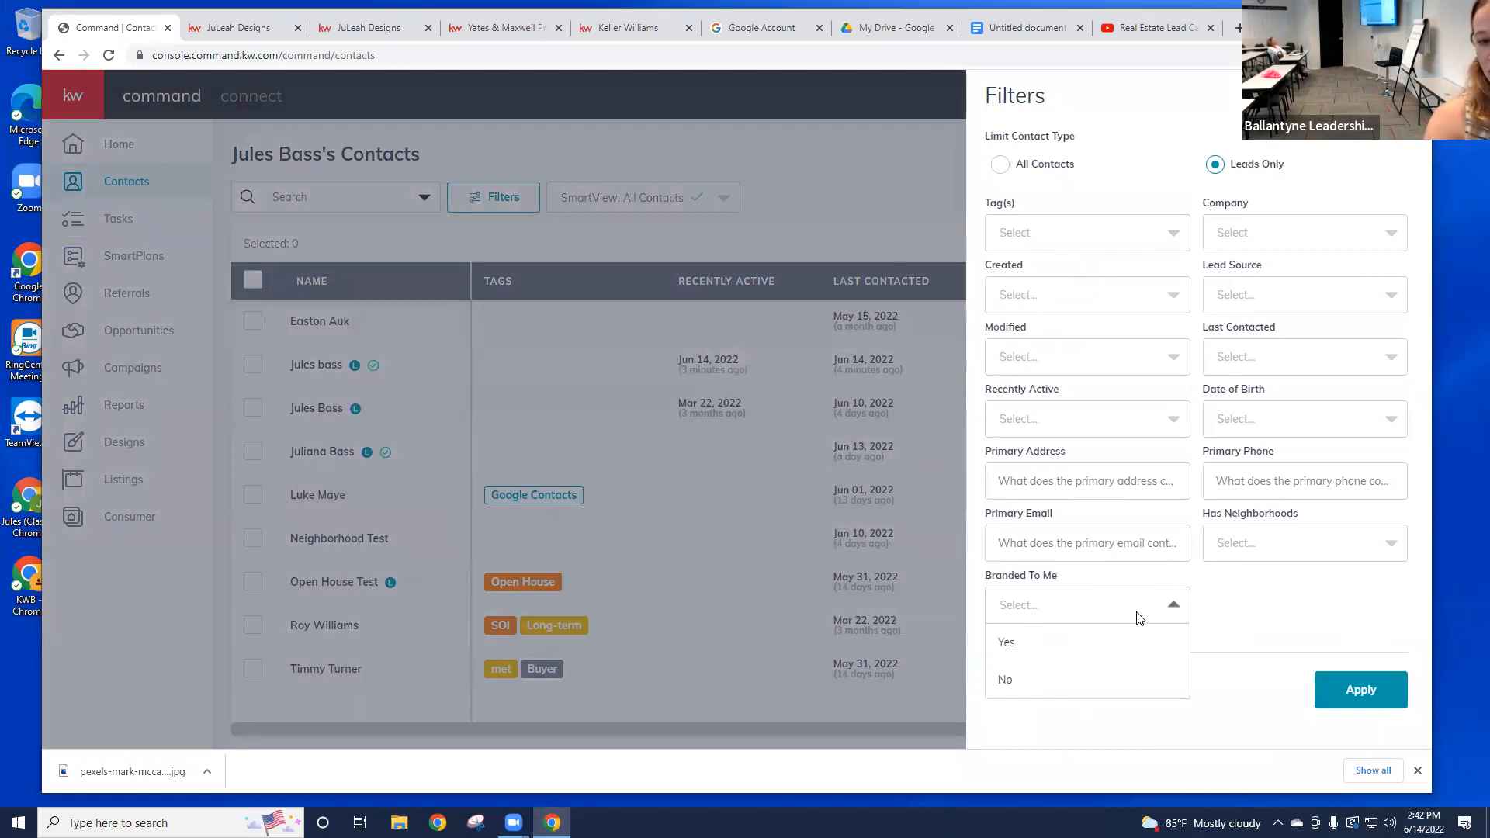
left_click(1017, 643)
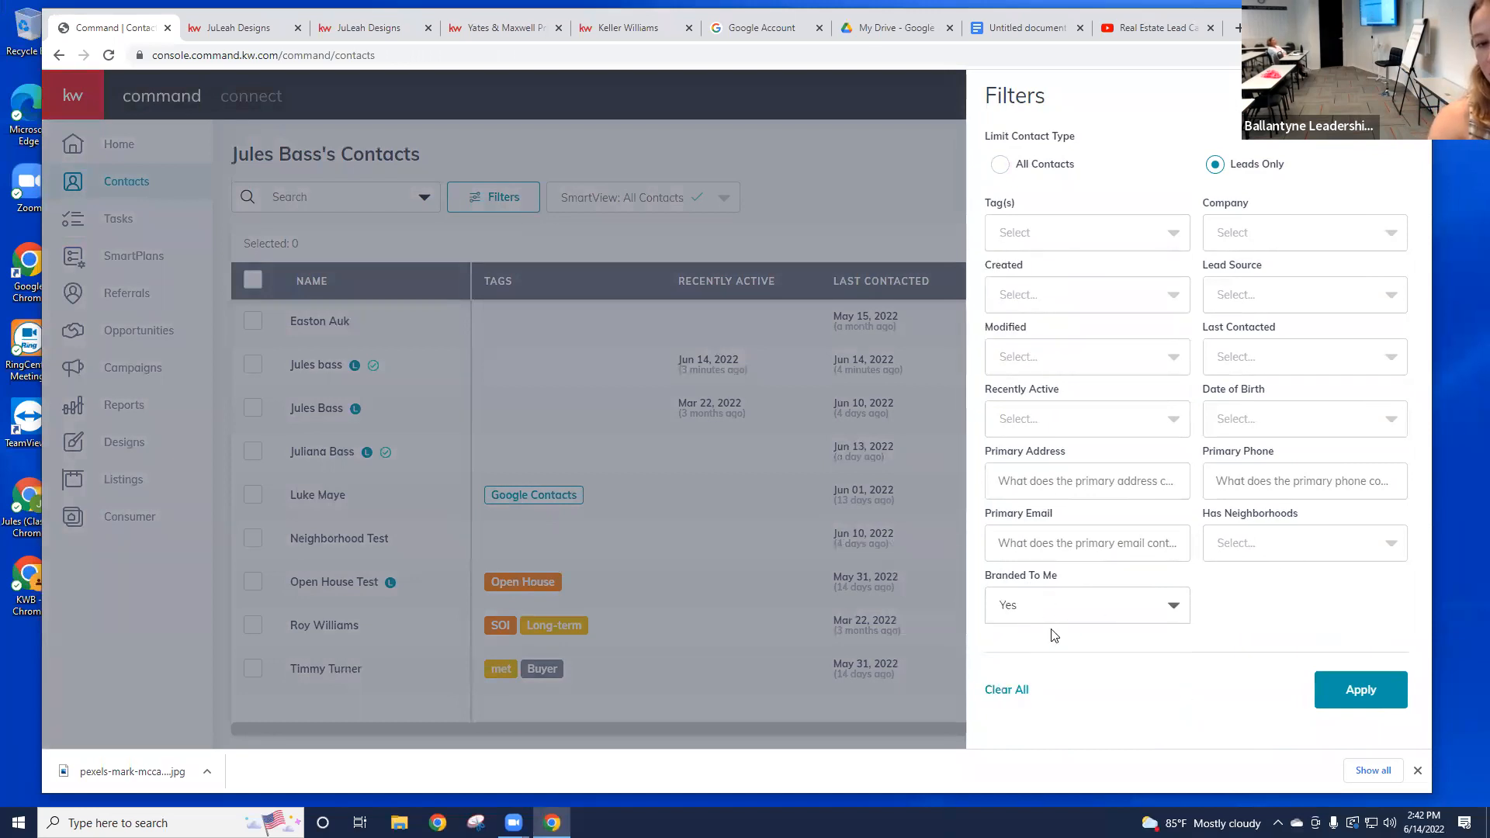
left_click(1363, 691)
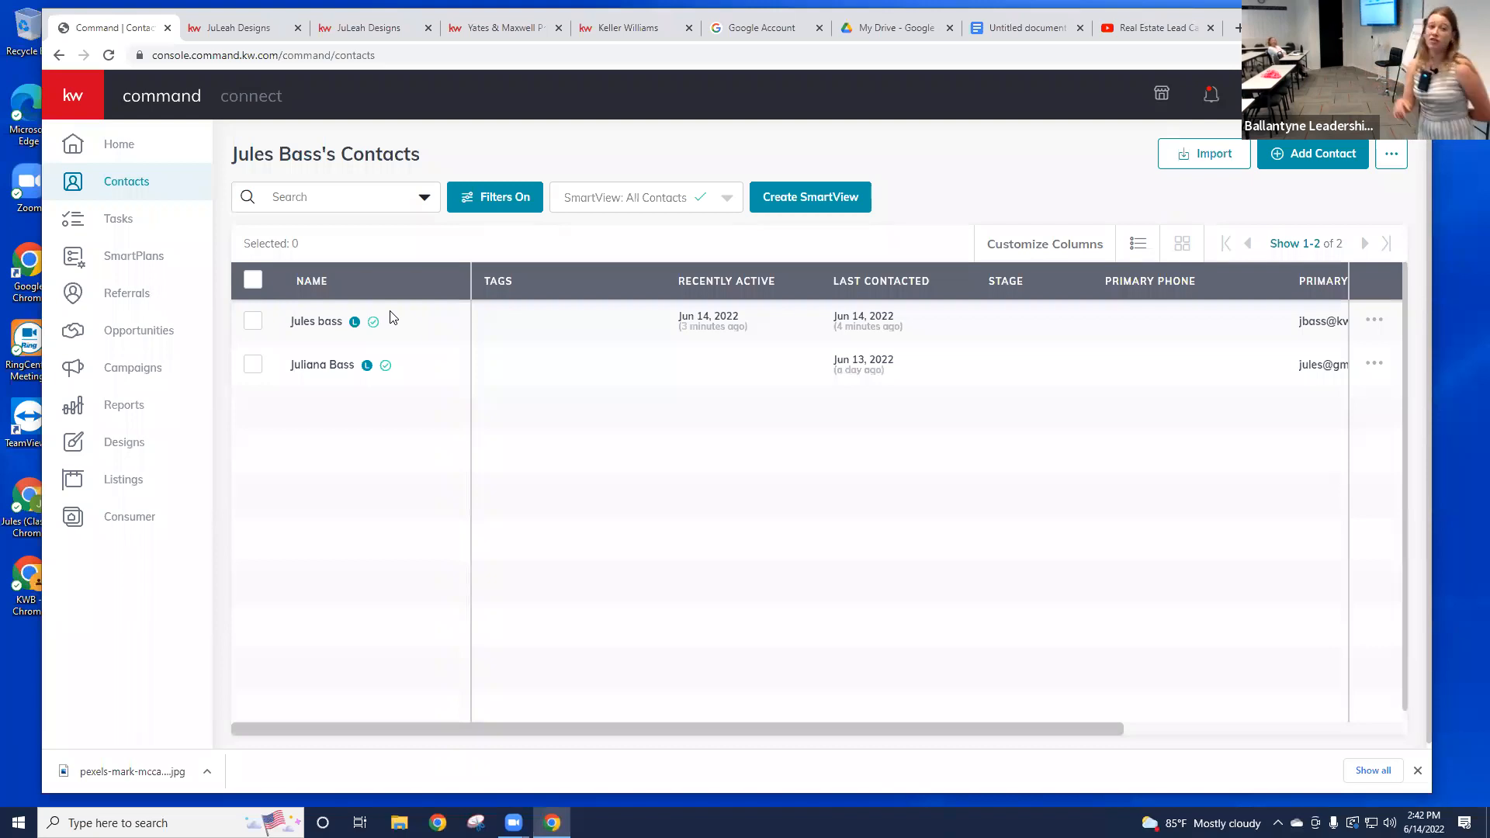
Step: Confirm Branded To Me stays Yes, then open the first of the two leads
left_click(497, 197)
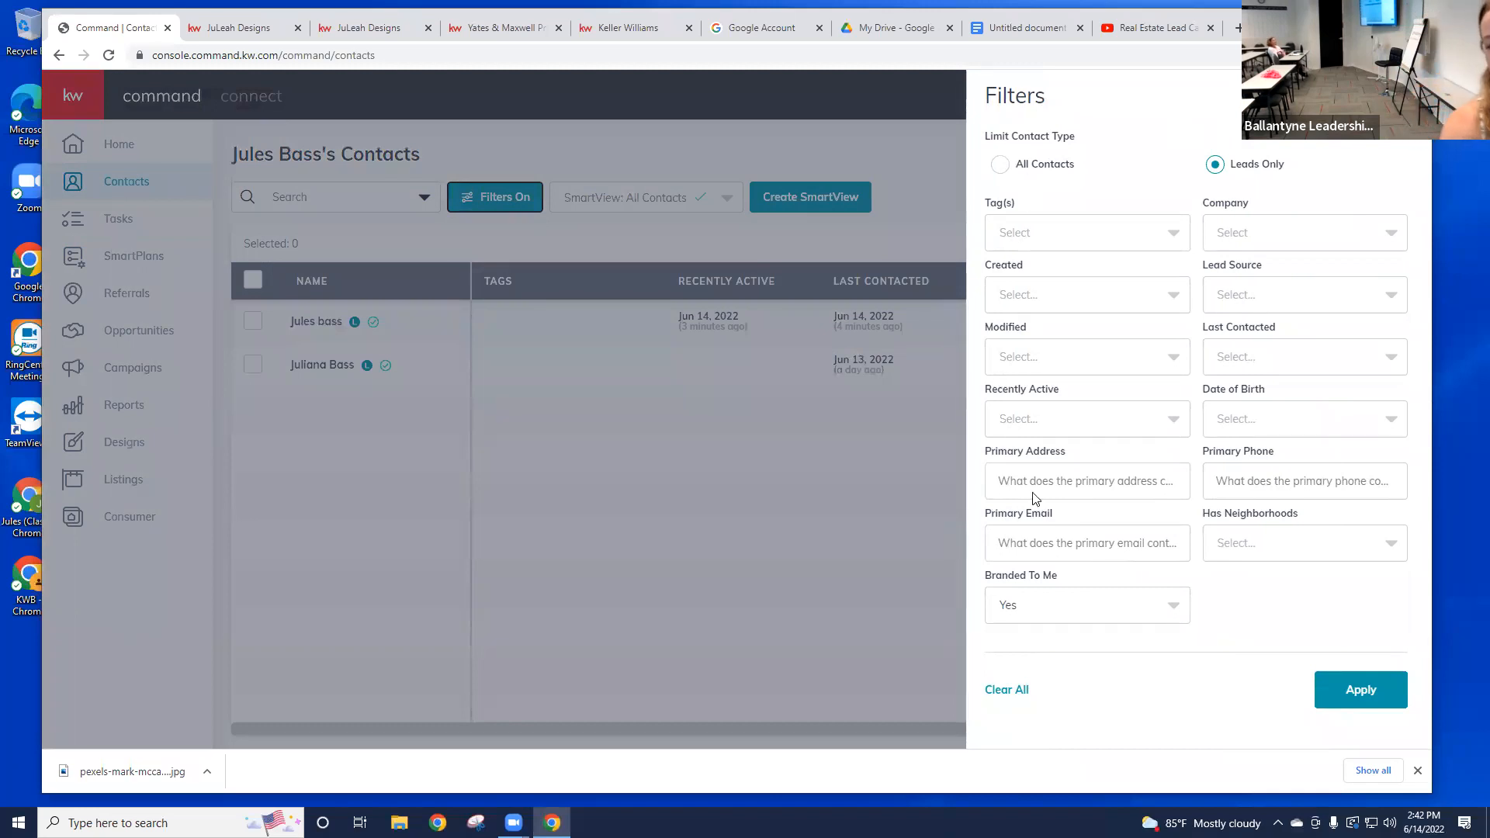
left_click(1084, 617)
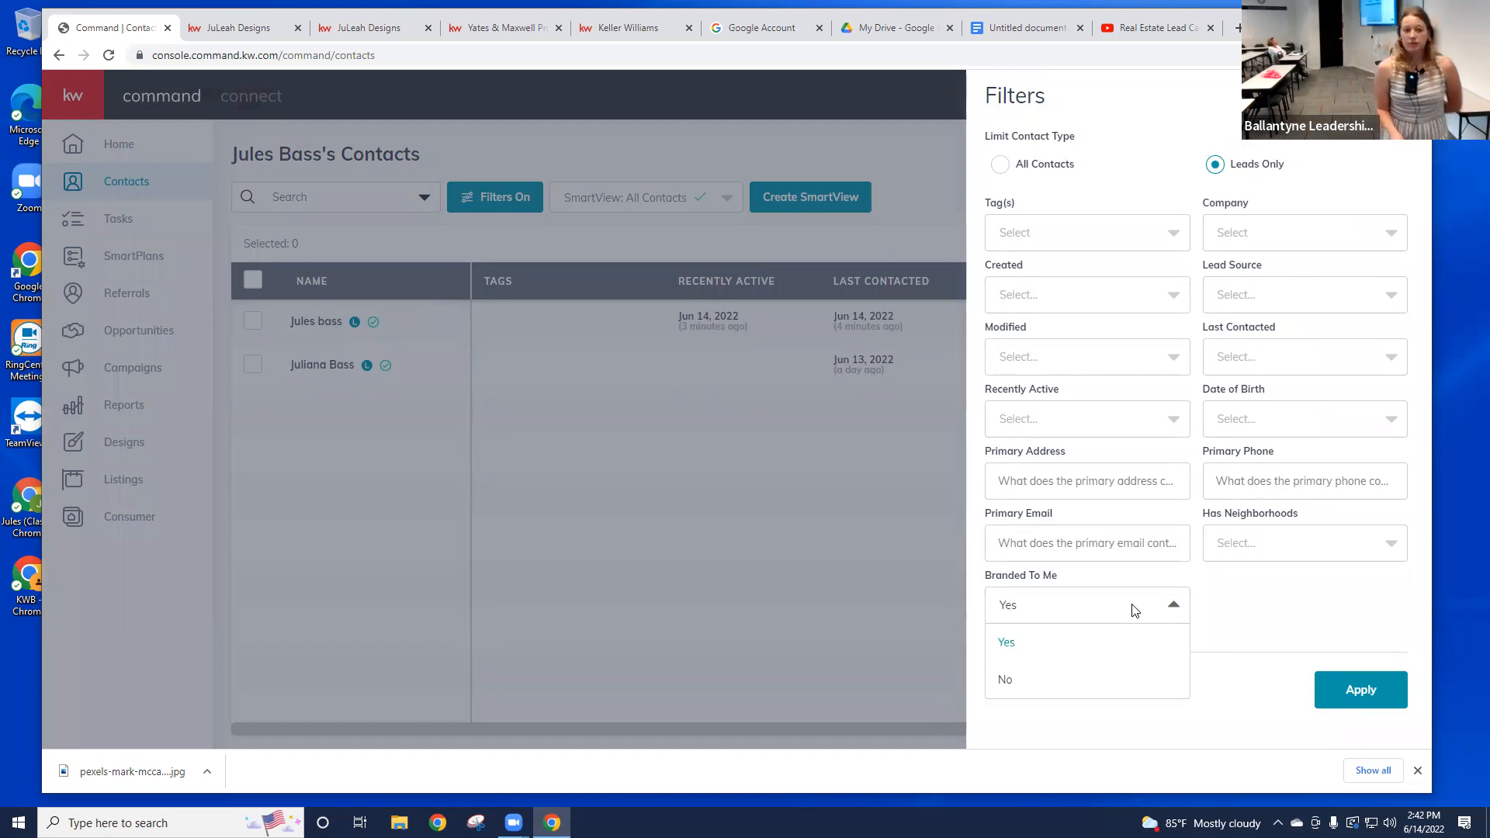
left_click(1129, 604)
left_click(789, 587)
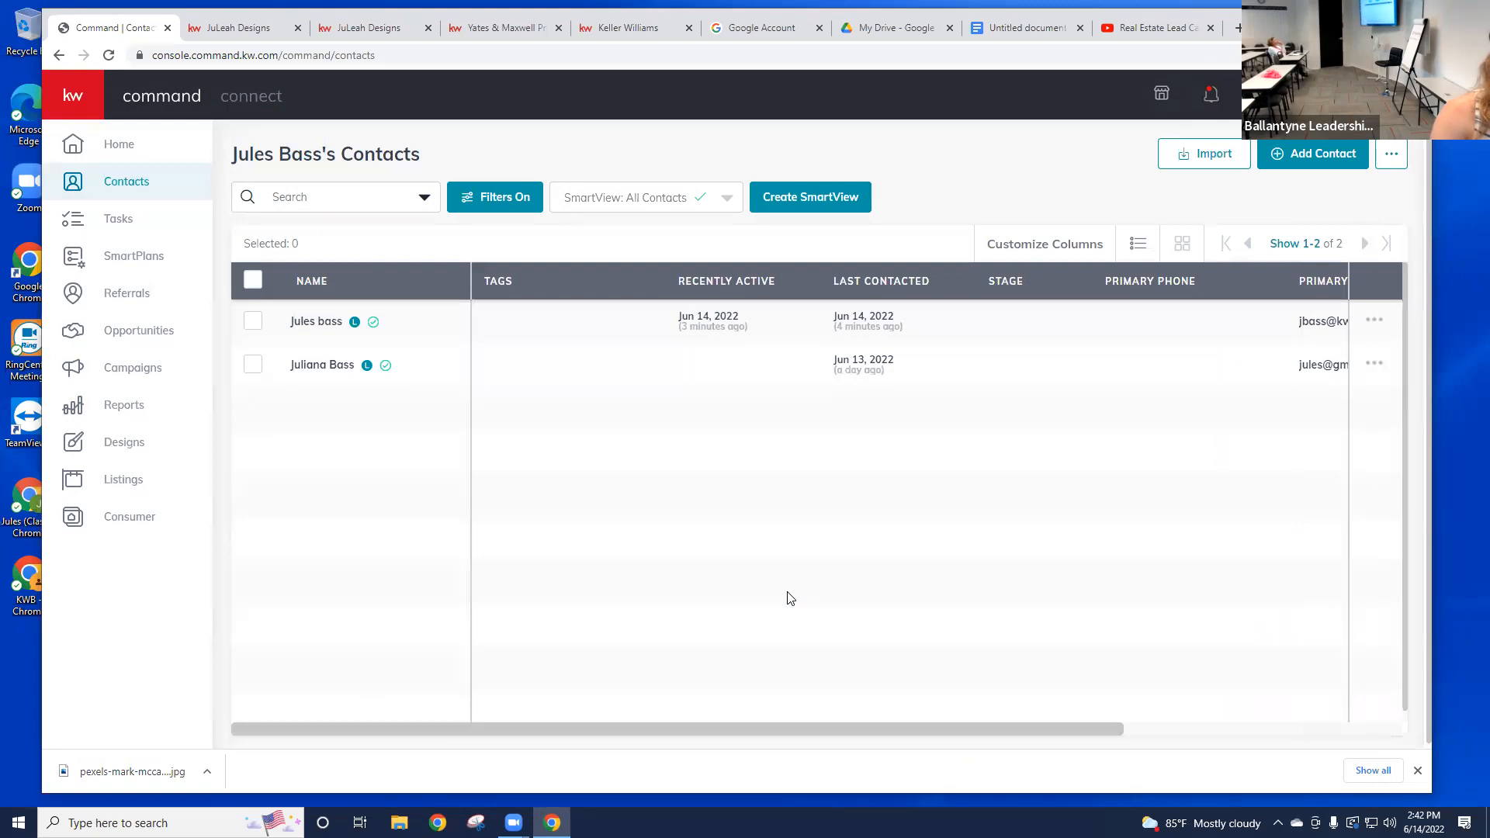
left_click(317, 322)
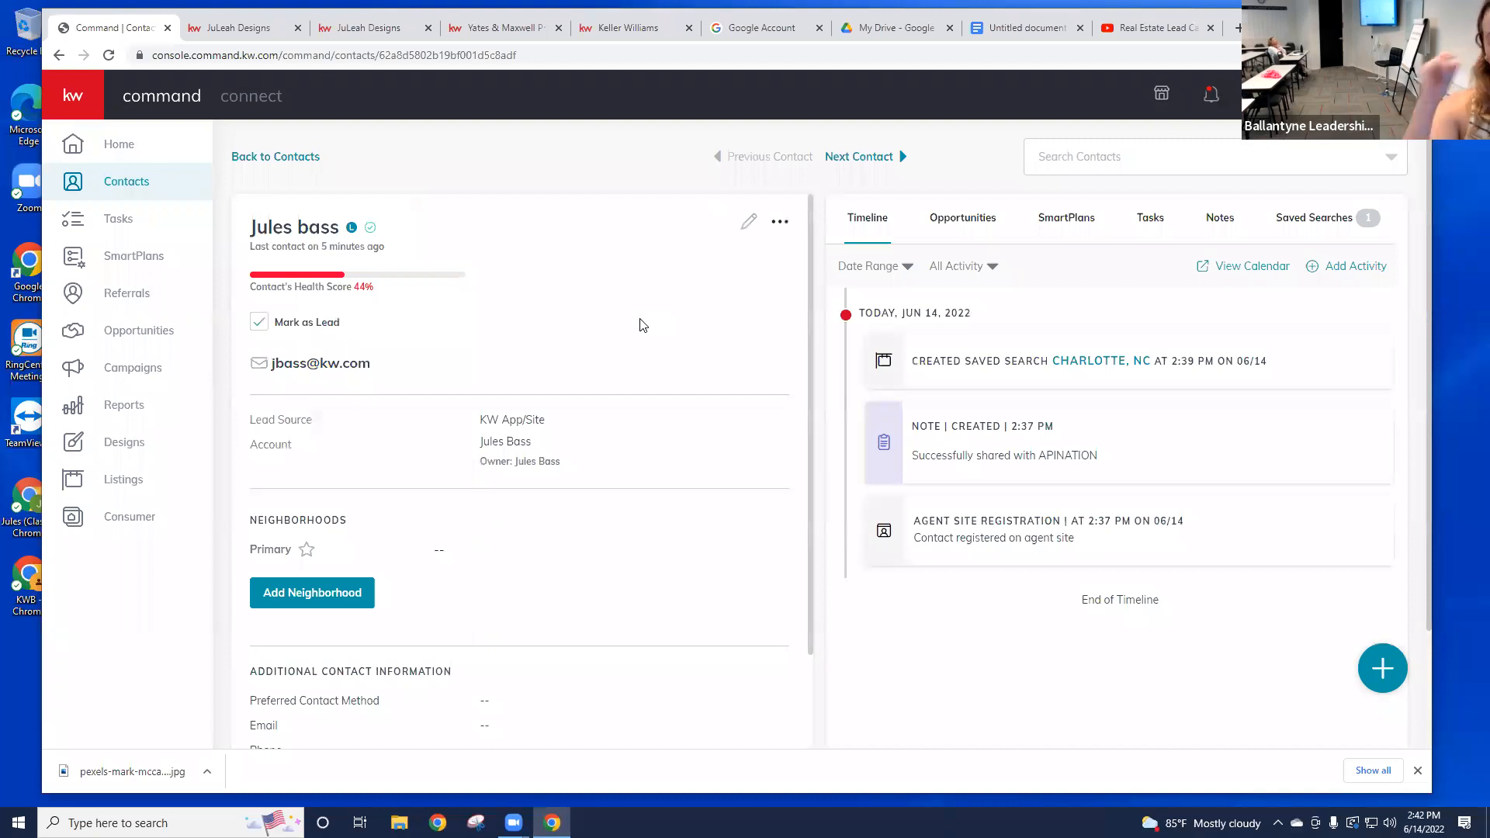
Step: Start a new saved search for the contact with Hunter Oaks, NC as the neighborhood
left_click(1302, 225)
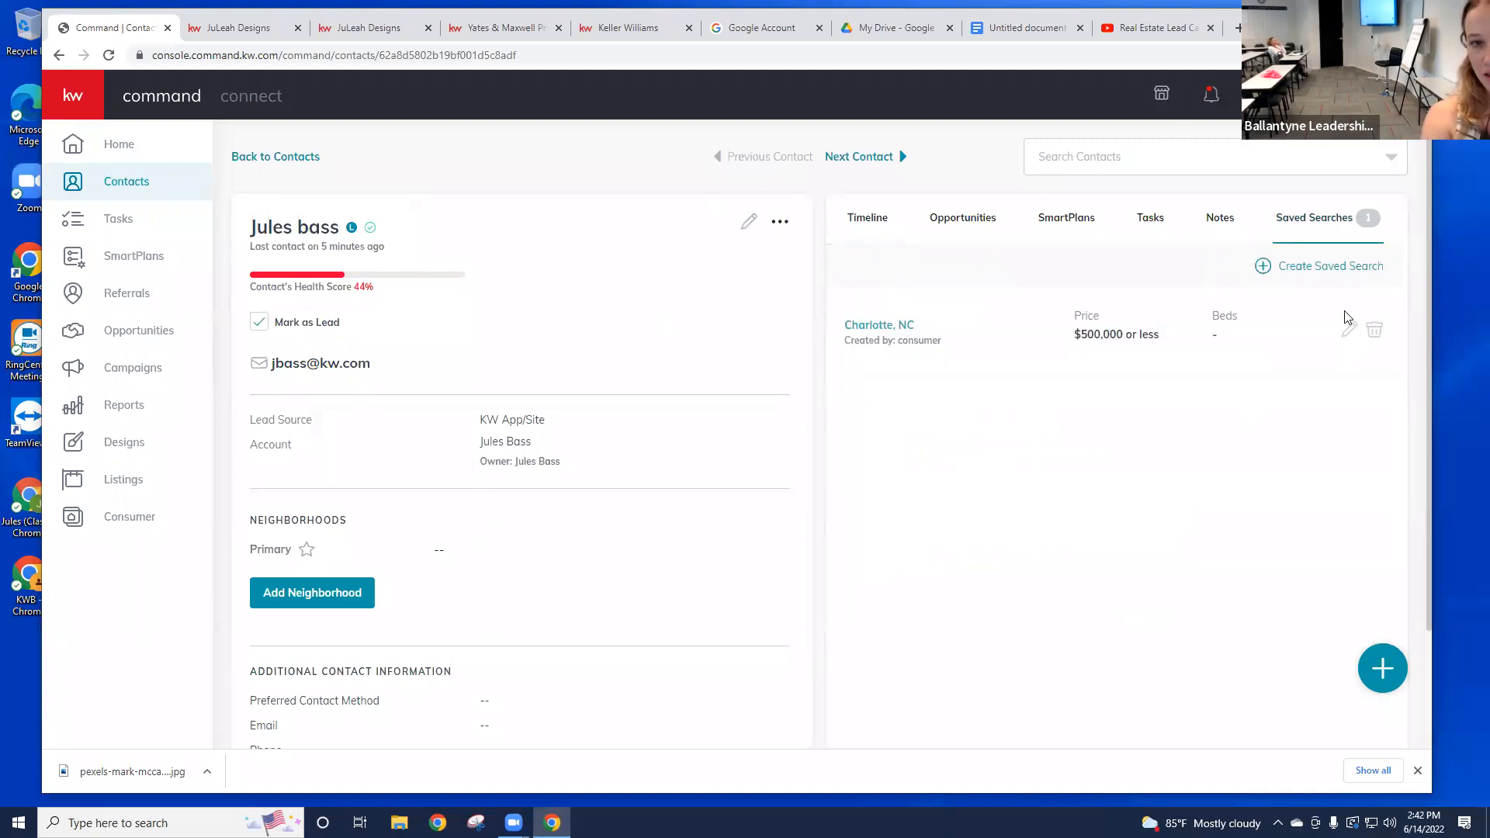
left_click(1311, 271)
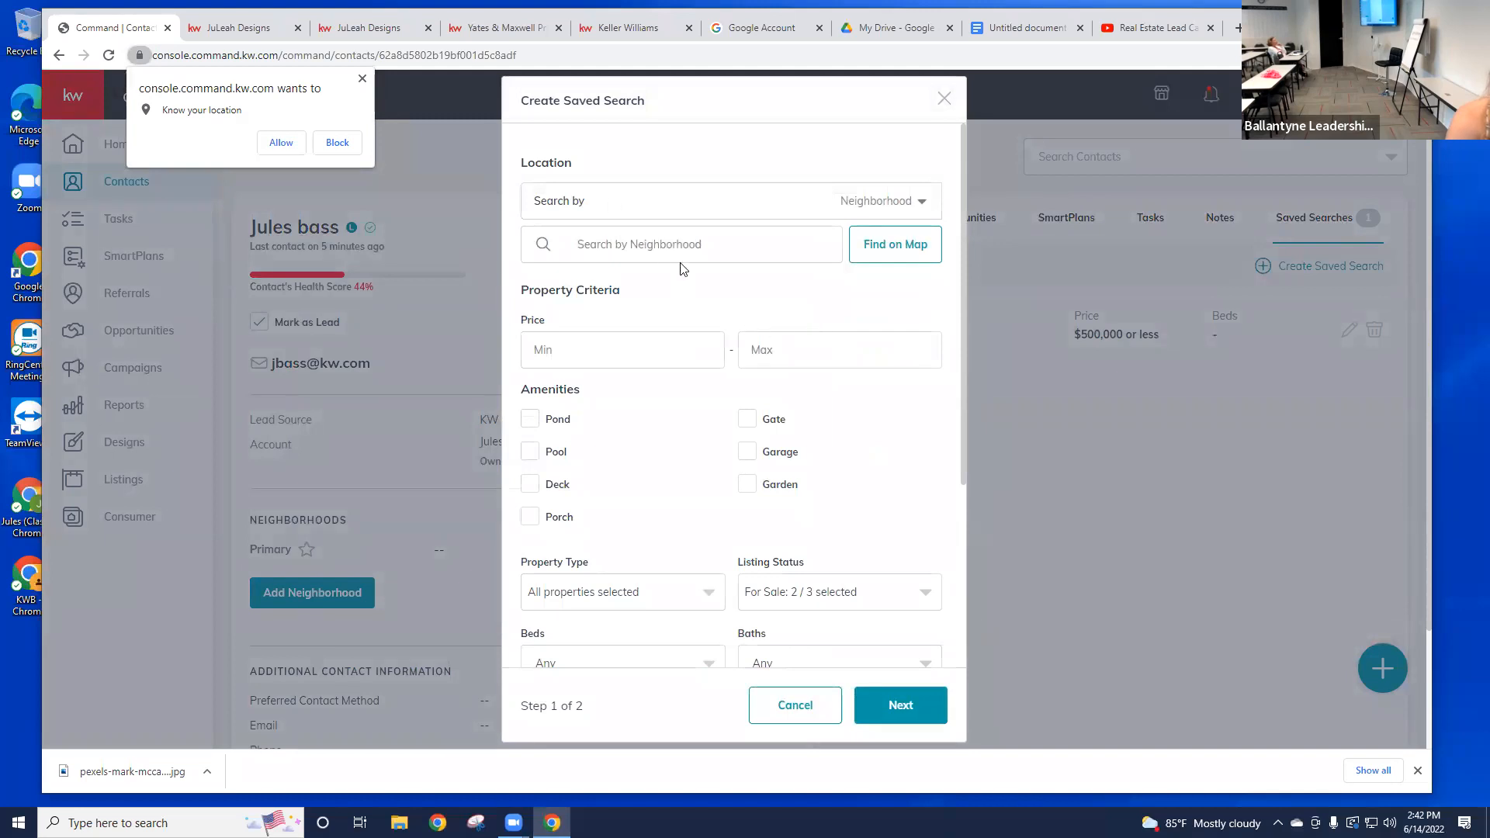
left_click(751, 258)
scroll(868, 433, "down", 2)
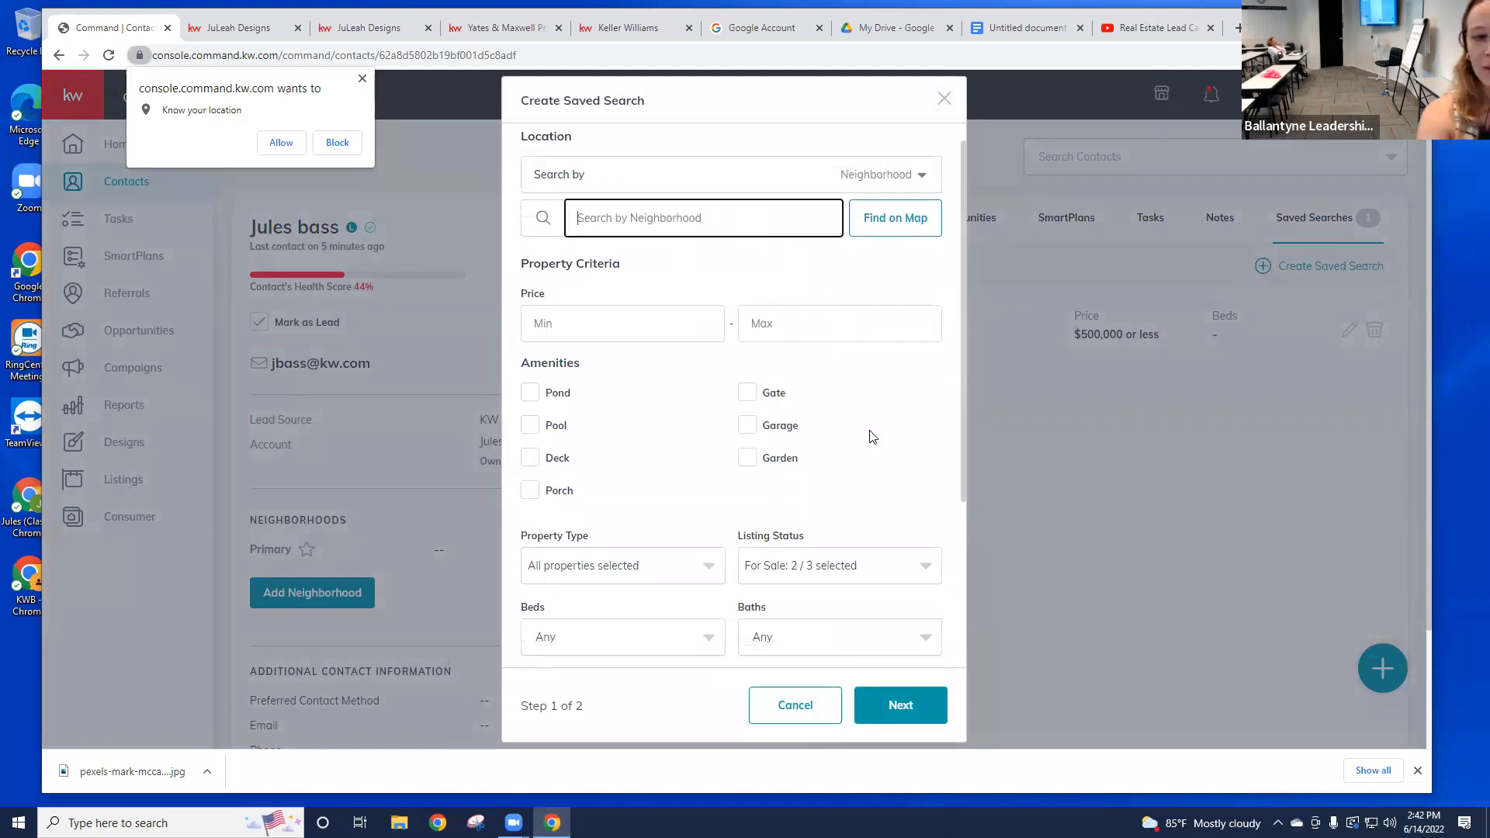
scroll(854, 400, "down", 1)
scroll(735, 469, "up", 3)
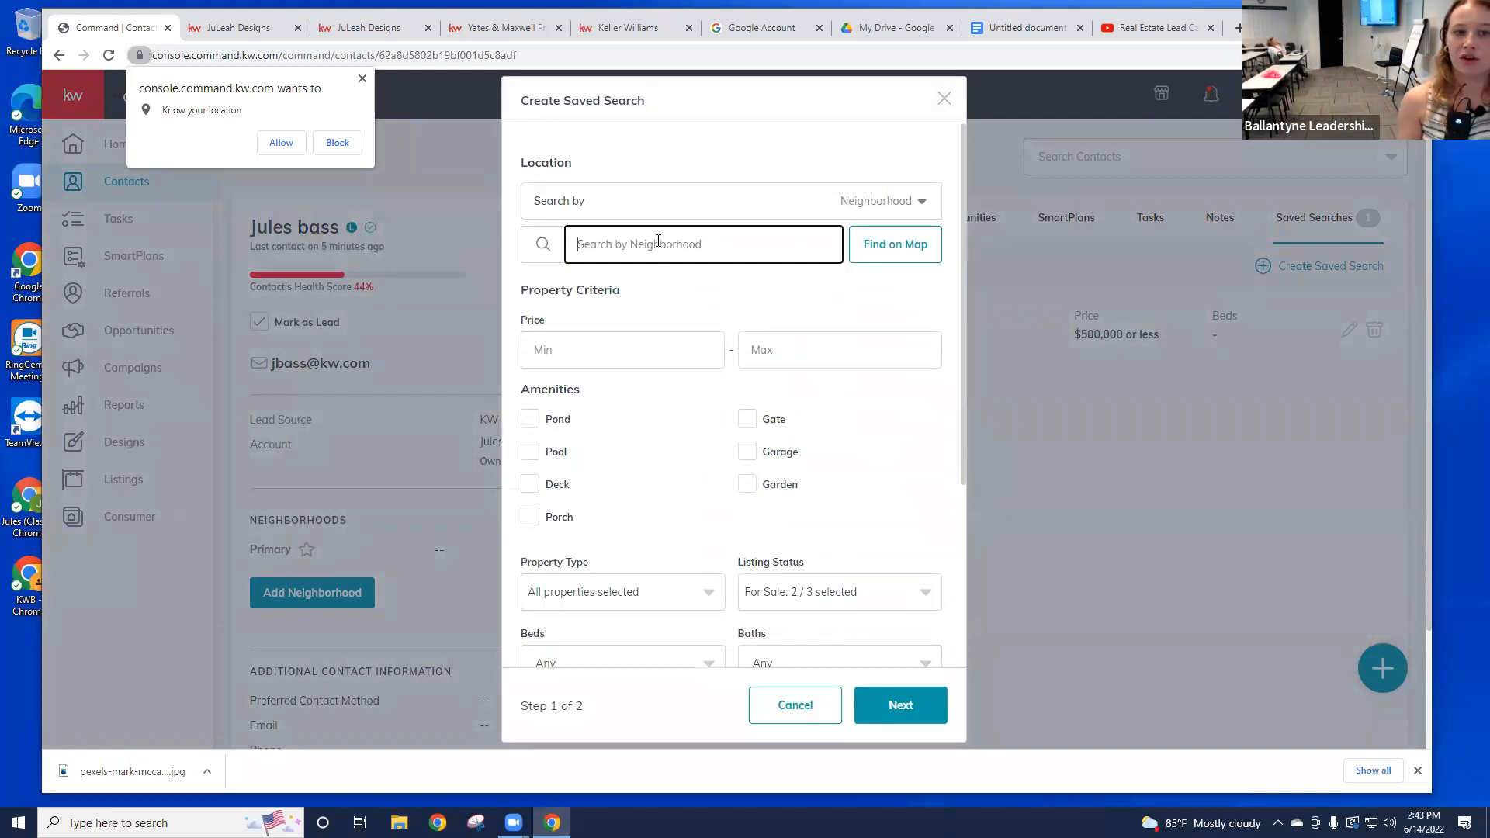
type("Hunt4")
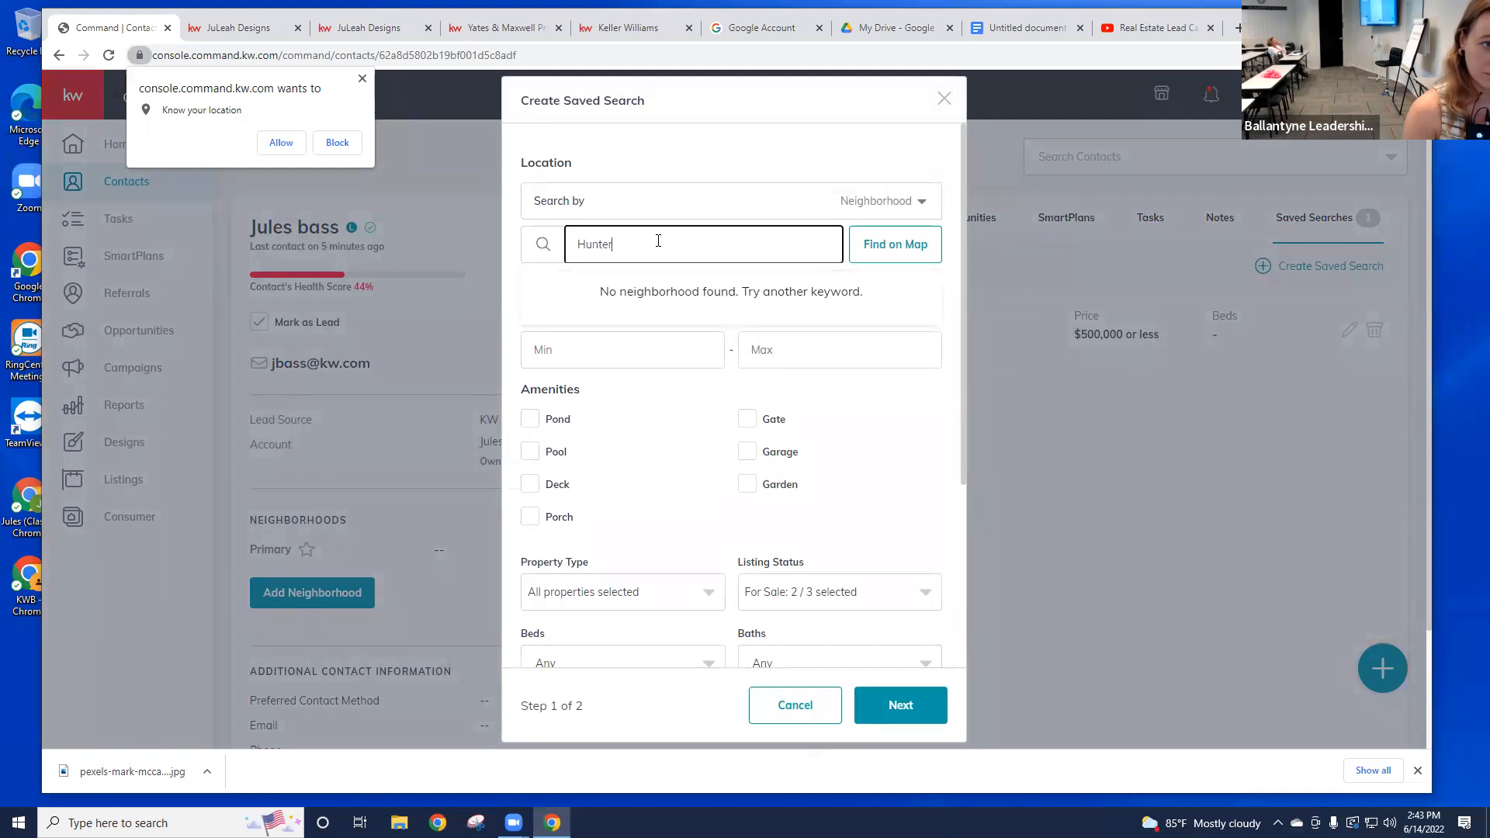
type("r oaks")
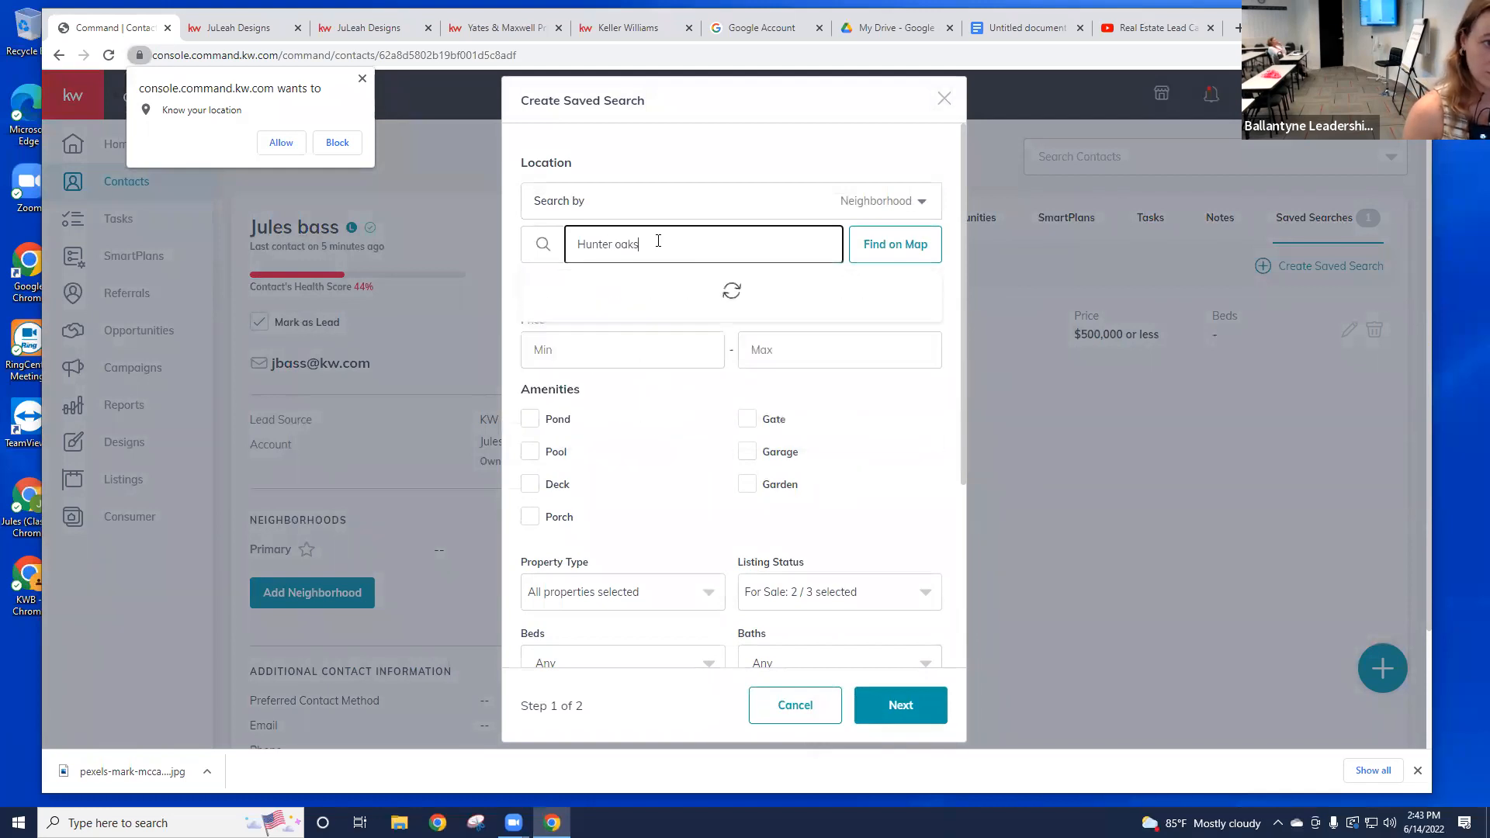
left_click(627, 332)
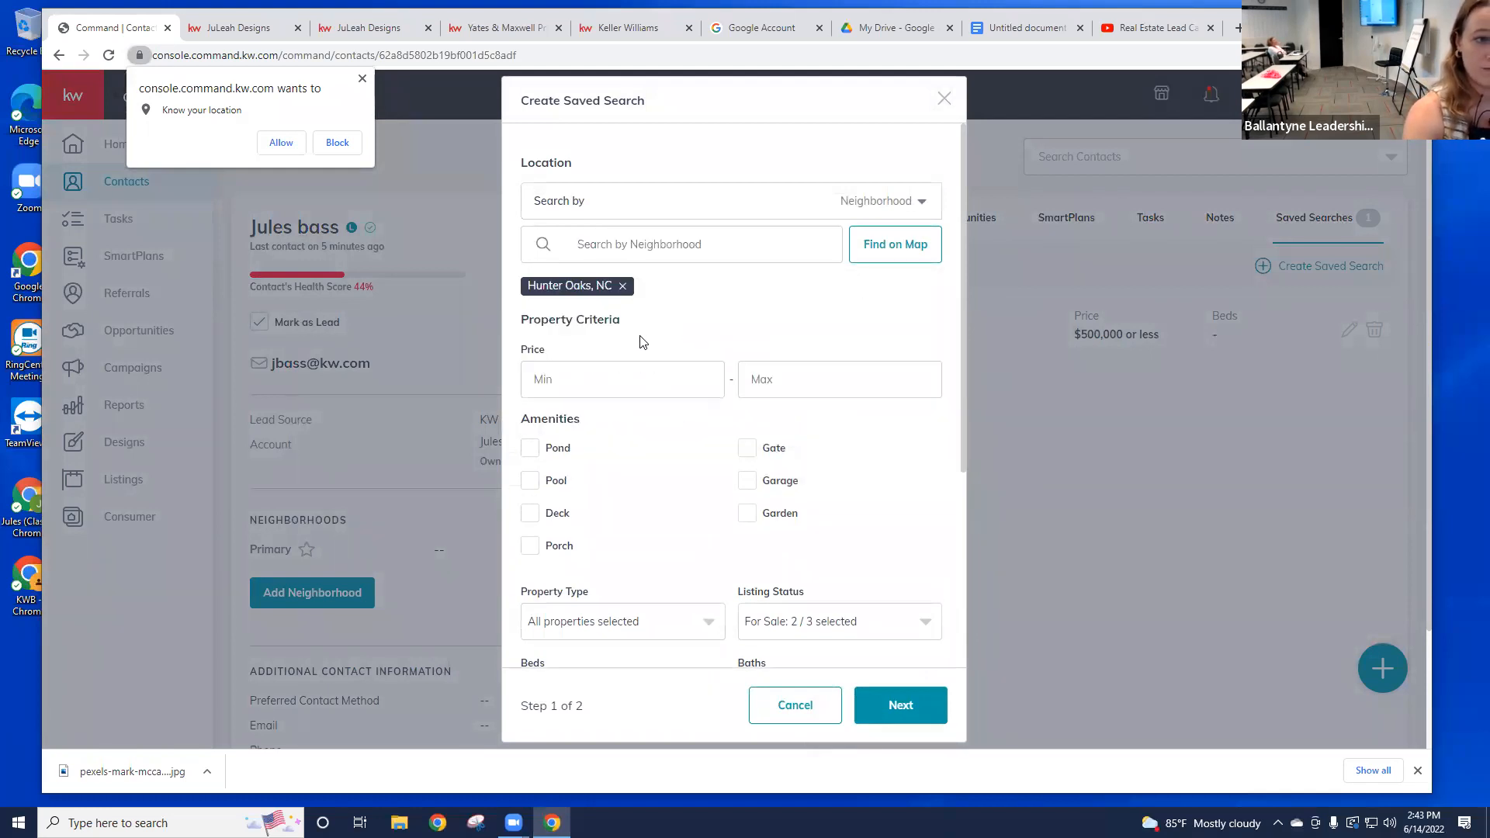
Step: Require a garage and 2+ beds in the search, then continue to Step 2 of 2
left_click(771, 383)
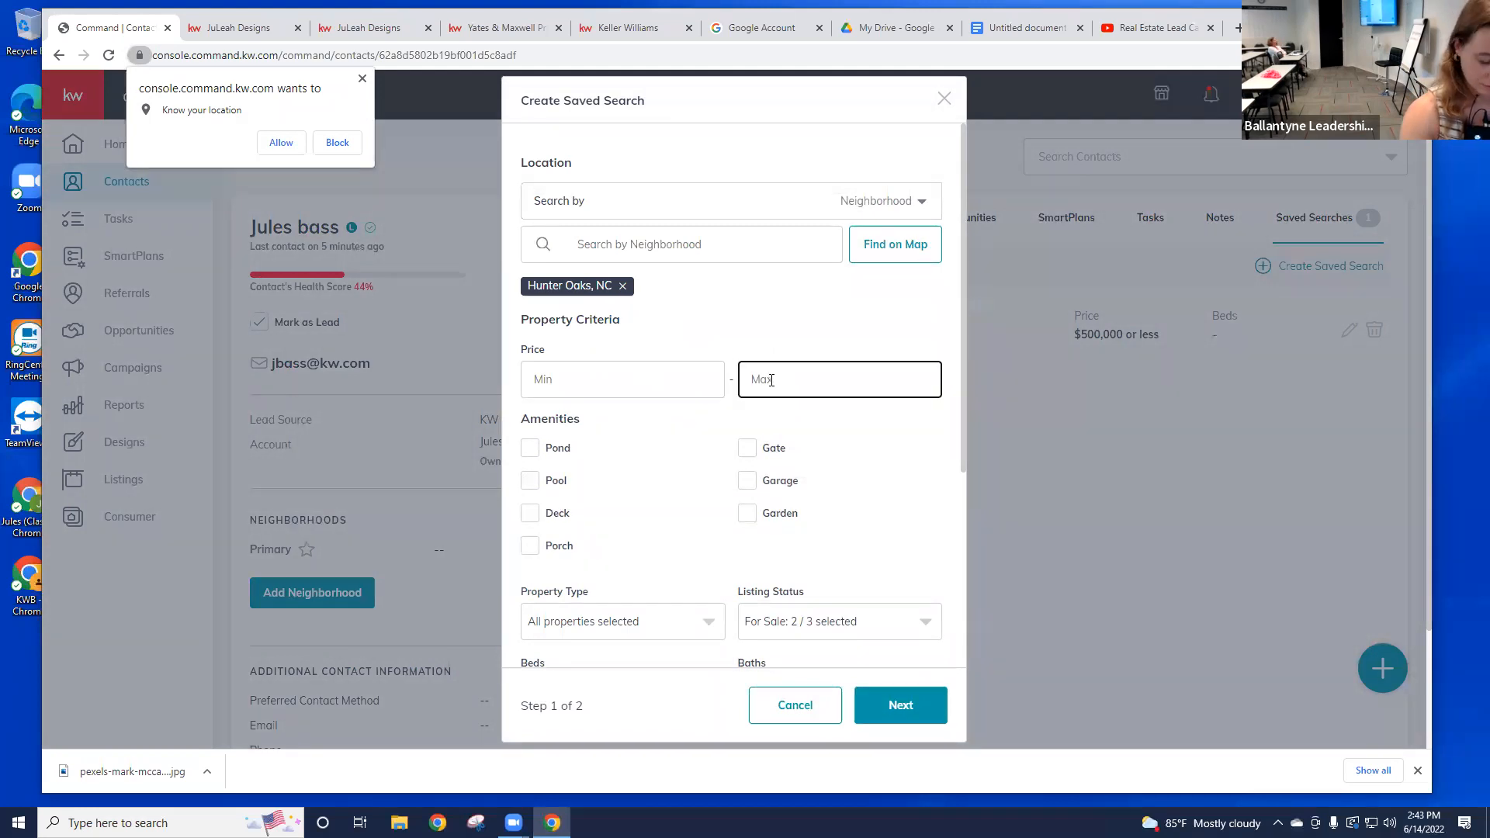
scroll(691, 420, "down", 2)
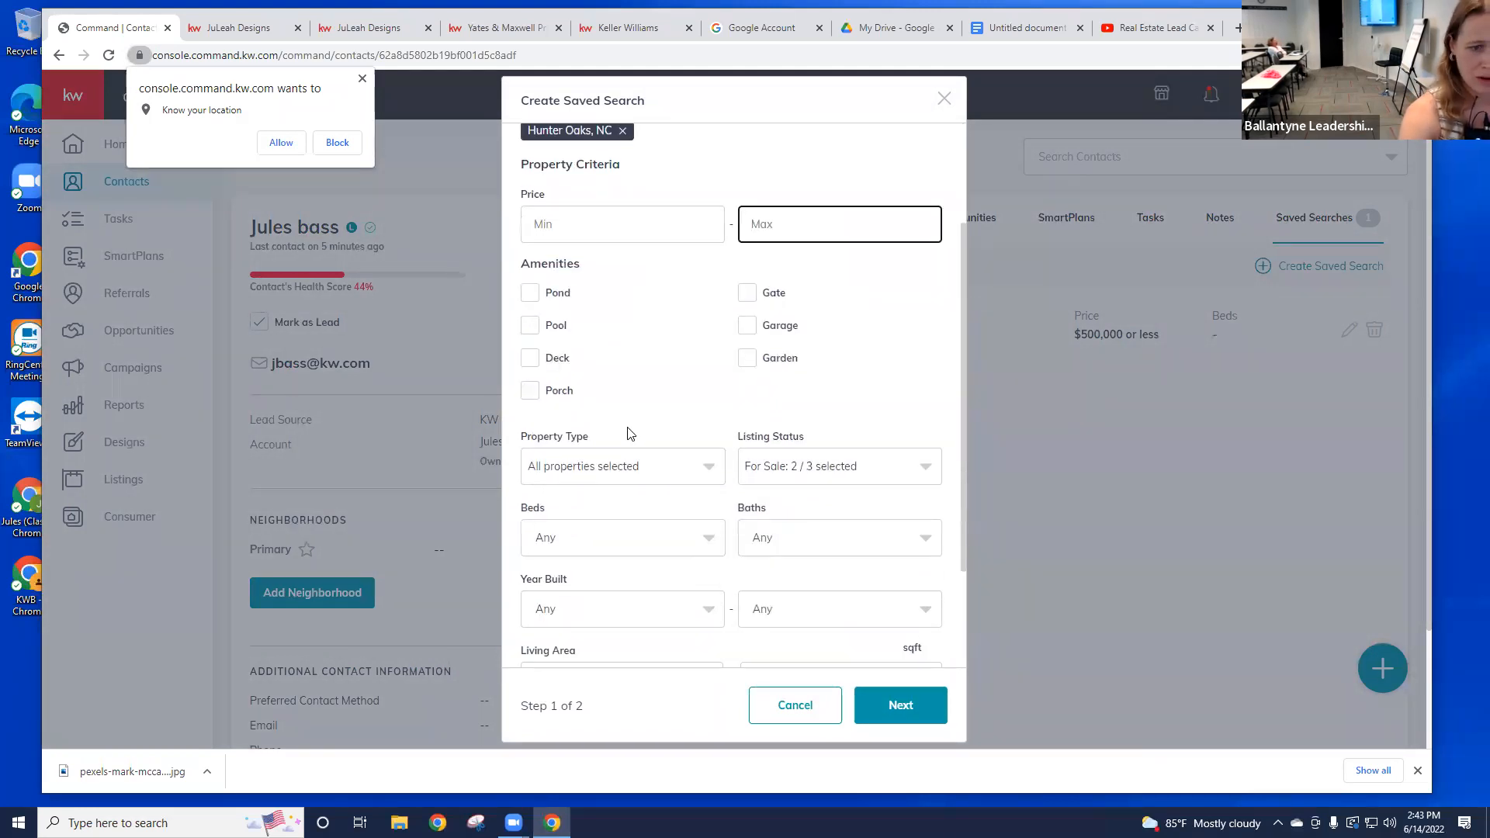
left_click(740, 332)
scroll(715, 346, "down", 2)
left_click(691, 392)
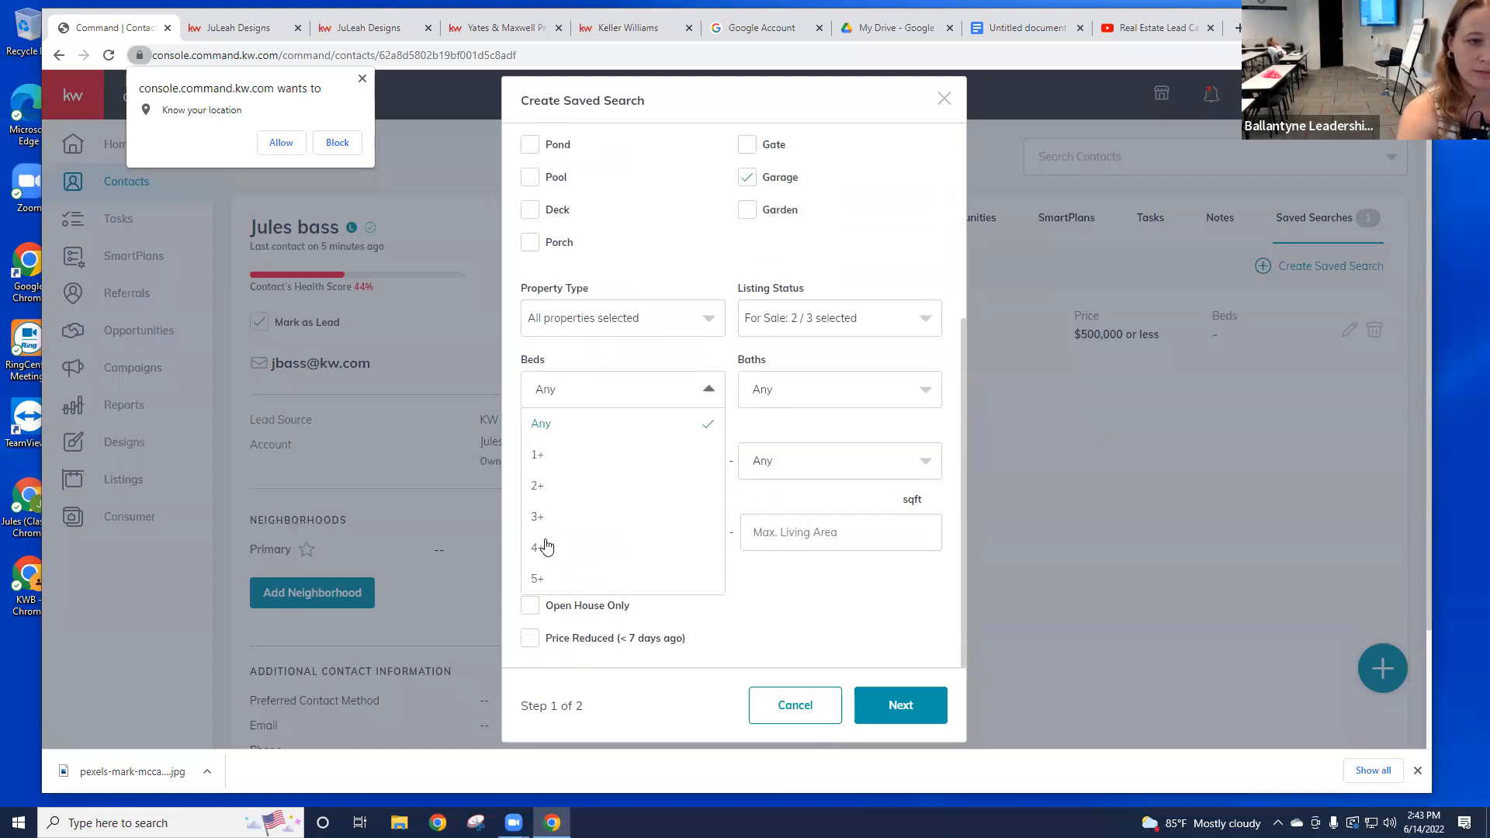
left_click(569, 486)
scroll(695, 452, "down", 1)
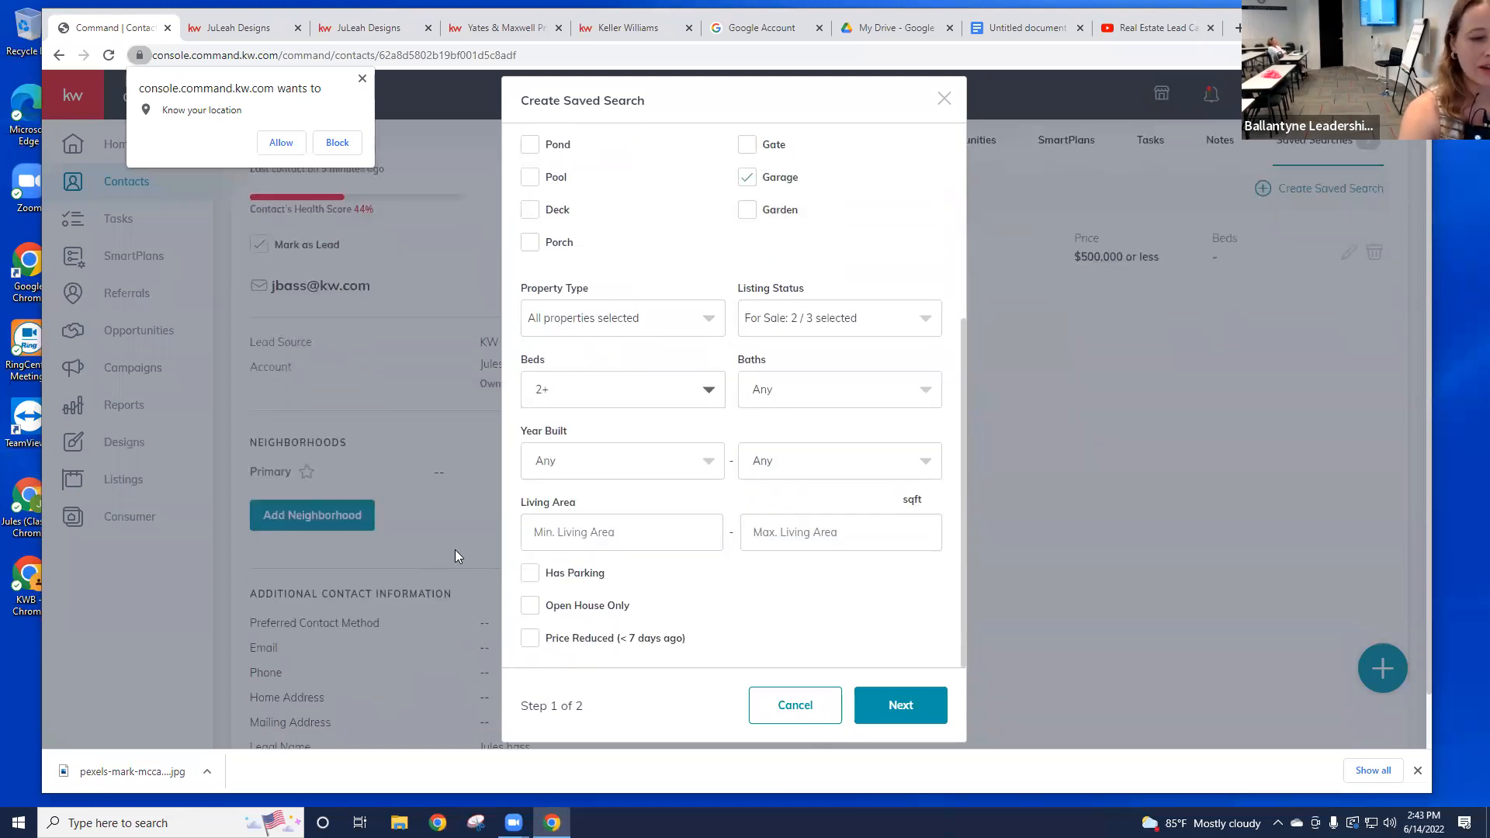
left_click(901, 710)
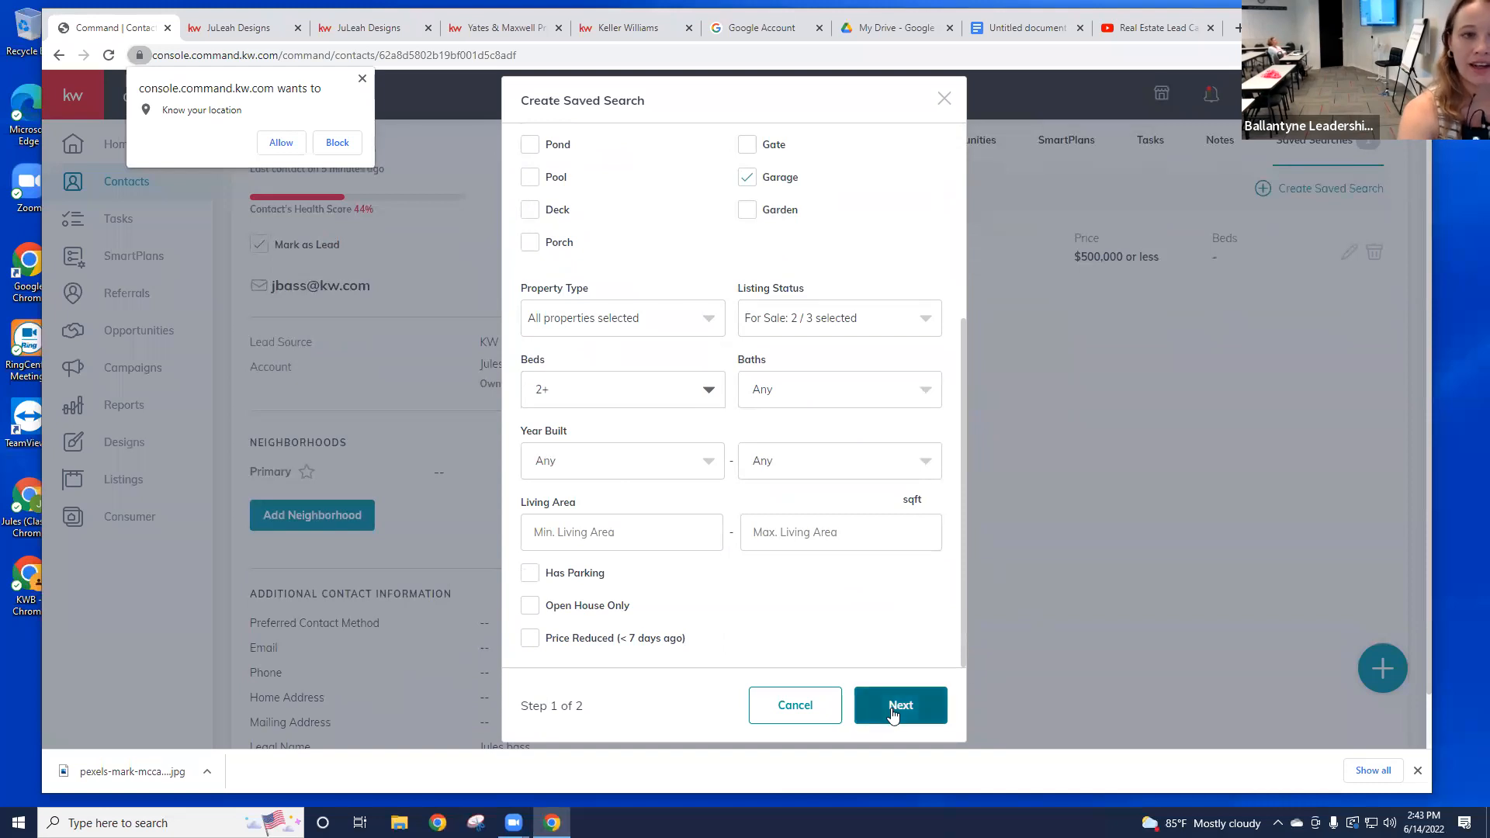
Step: Title the search 'Hunter oaks', enable Weekly Summary email notifications, and create it
left_click(585, 335)
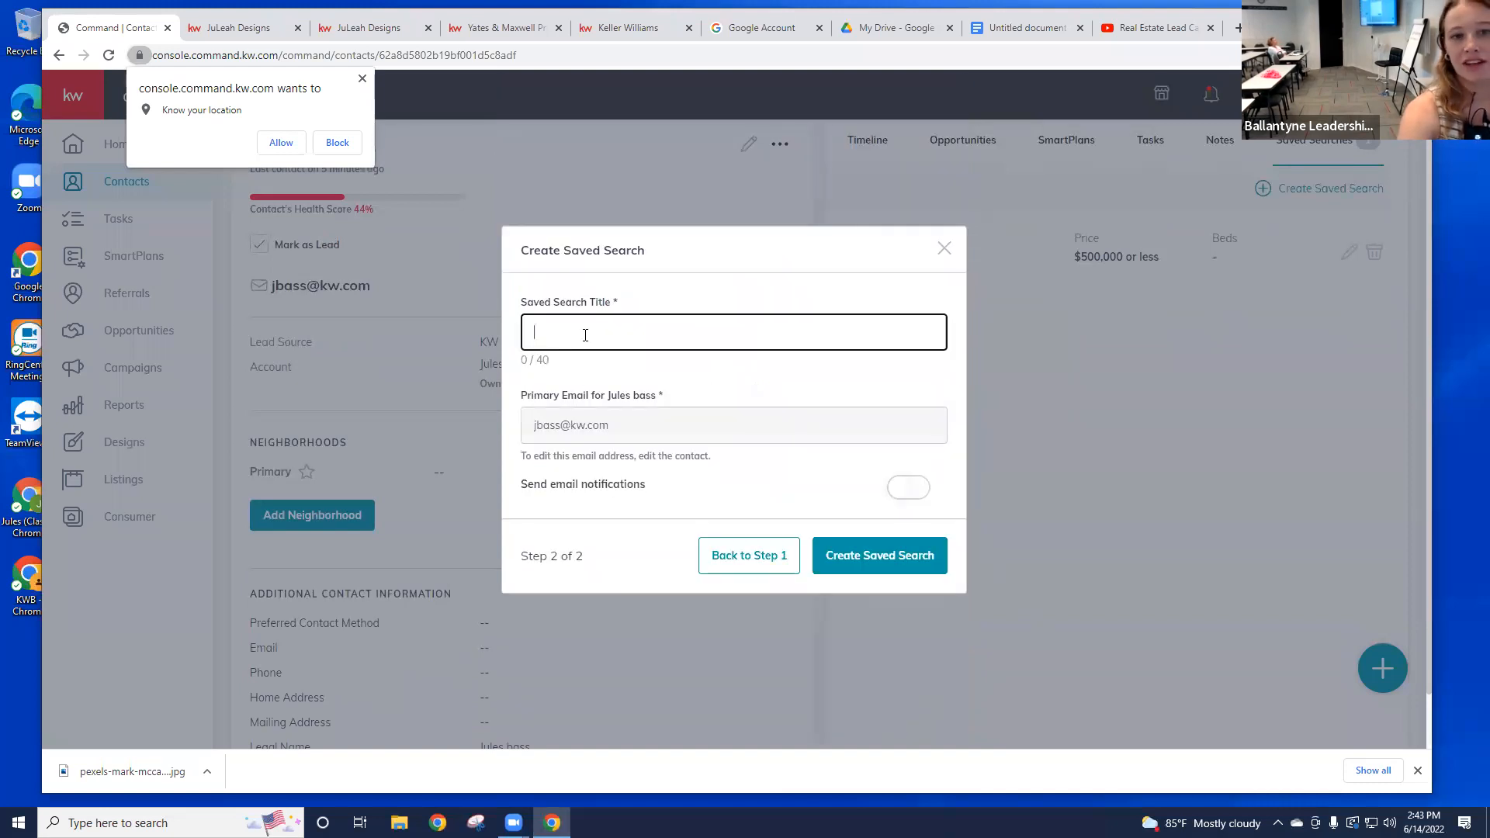
type("Huntr")
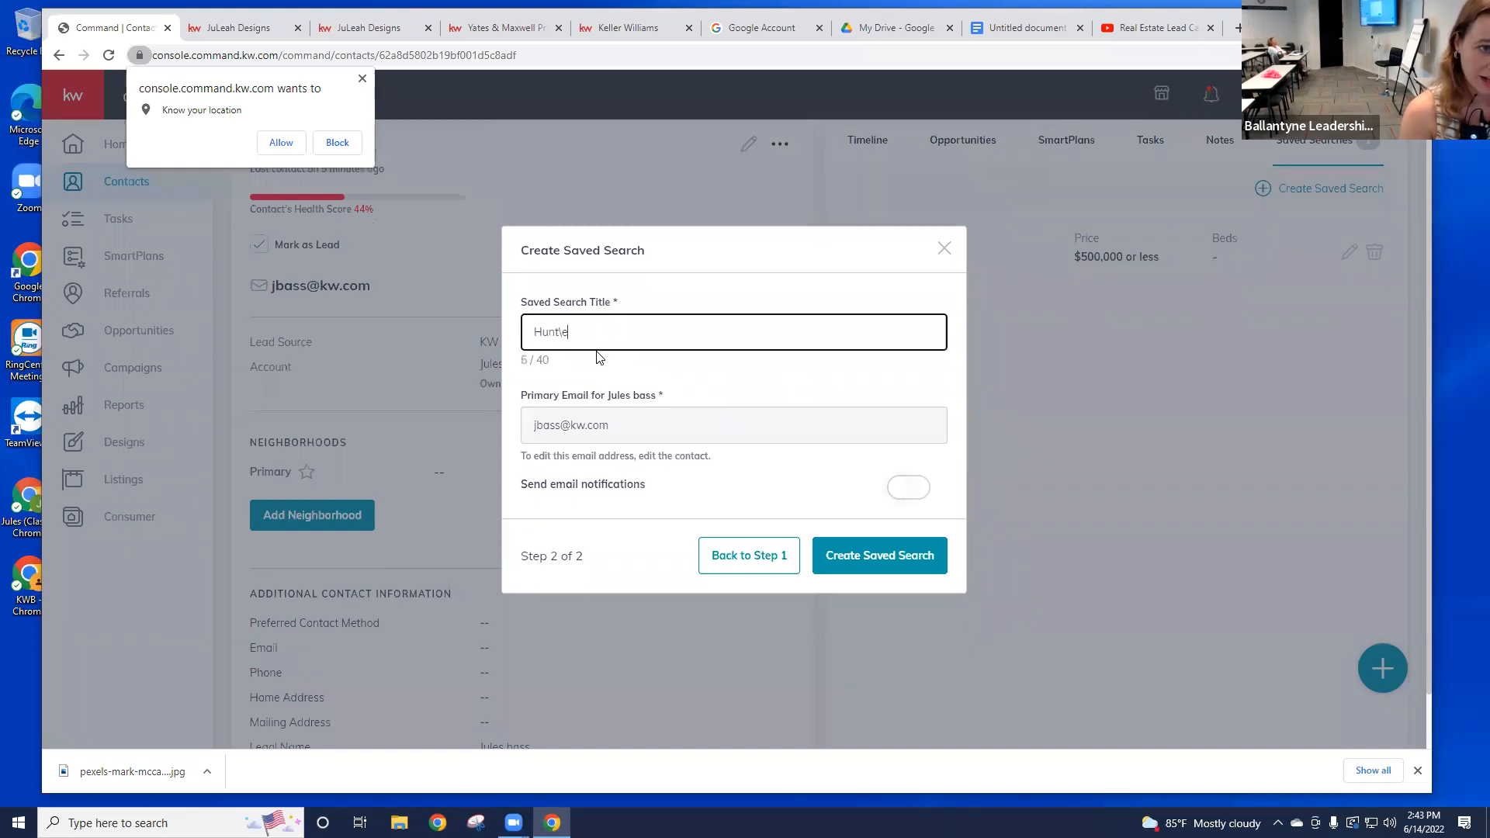
key("BackSpace")
key("F12")
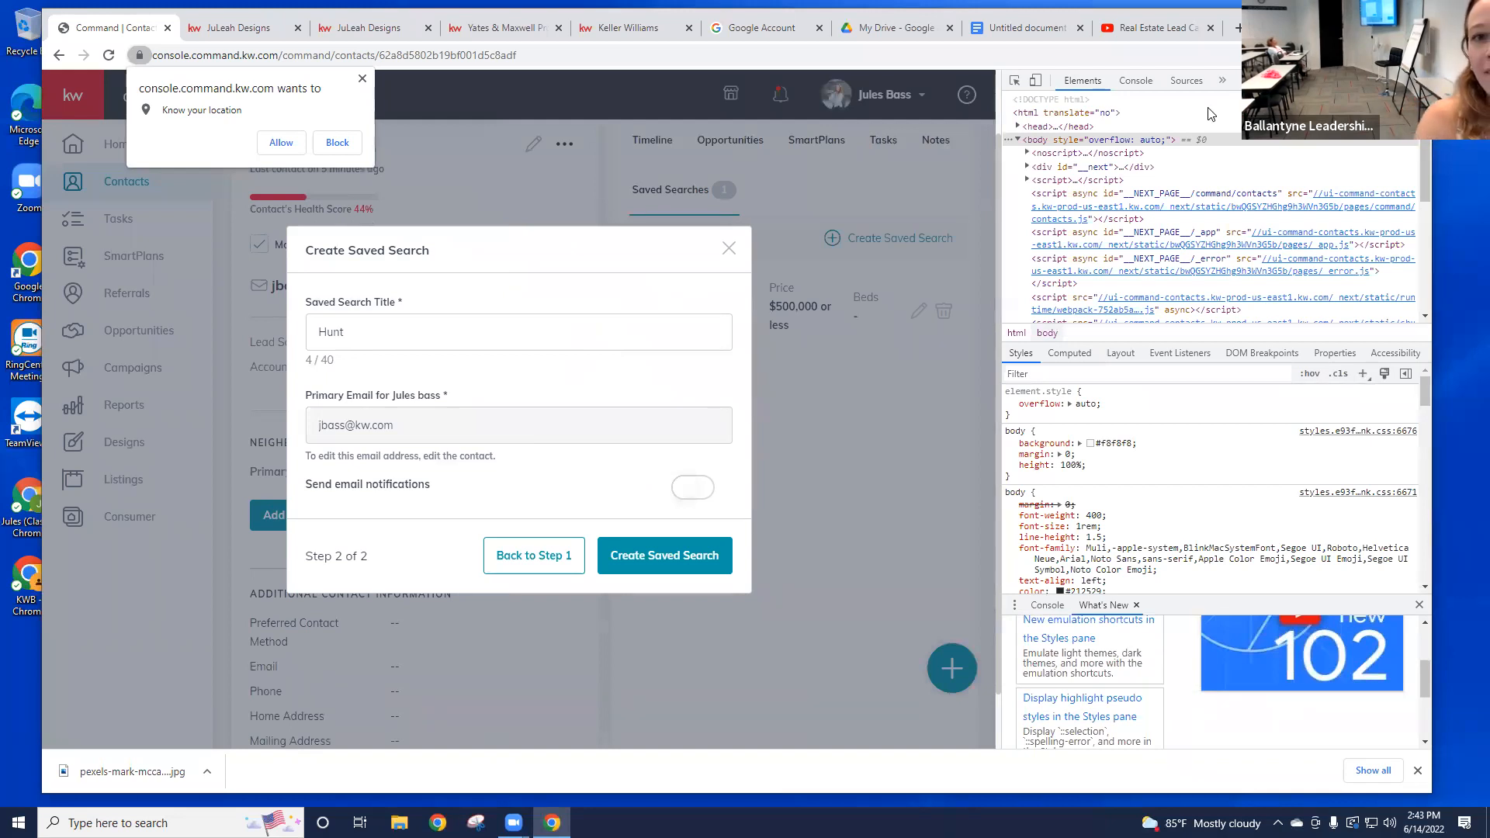
key("F12")
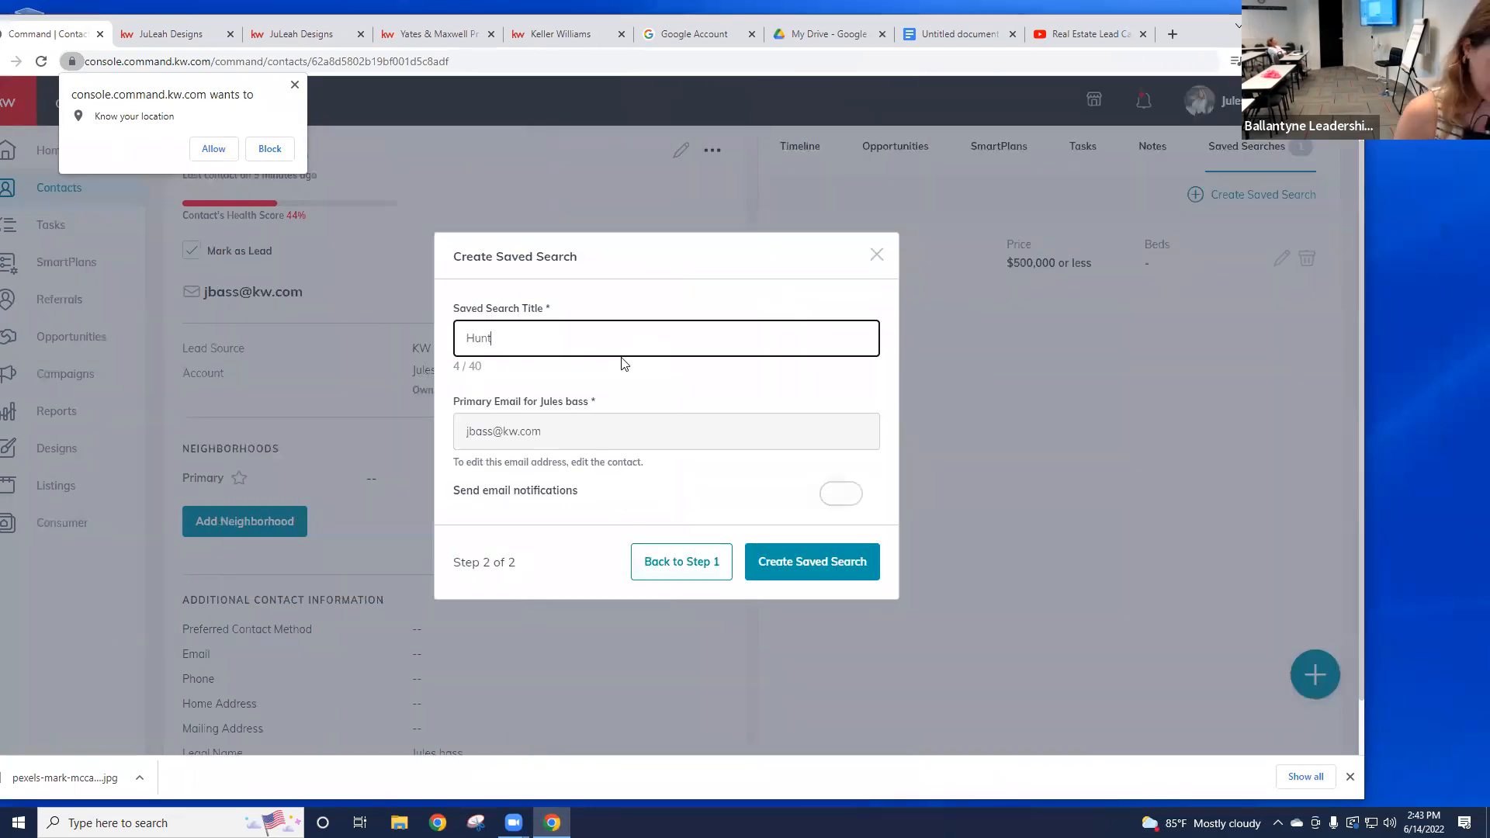
type("er oaks")
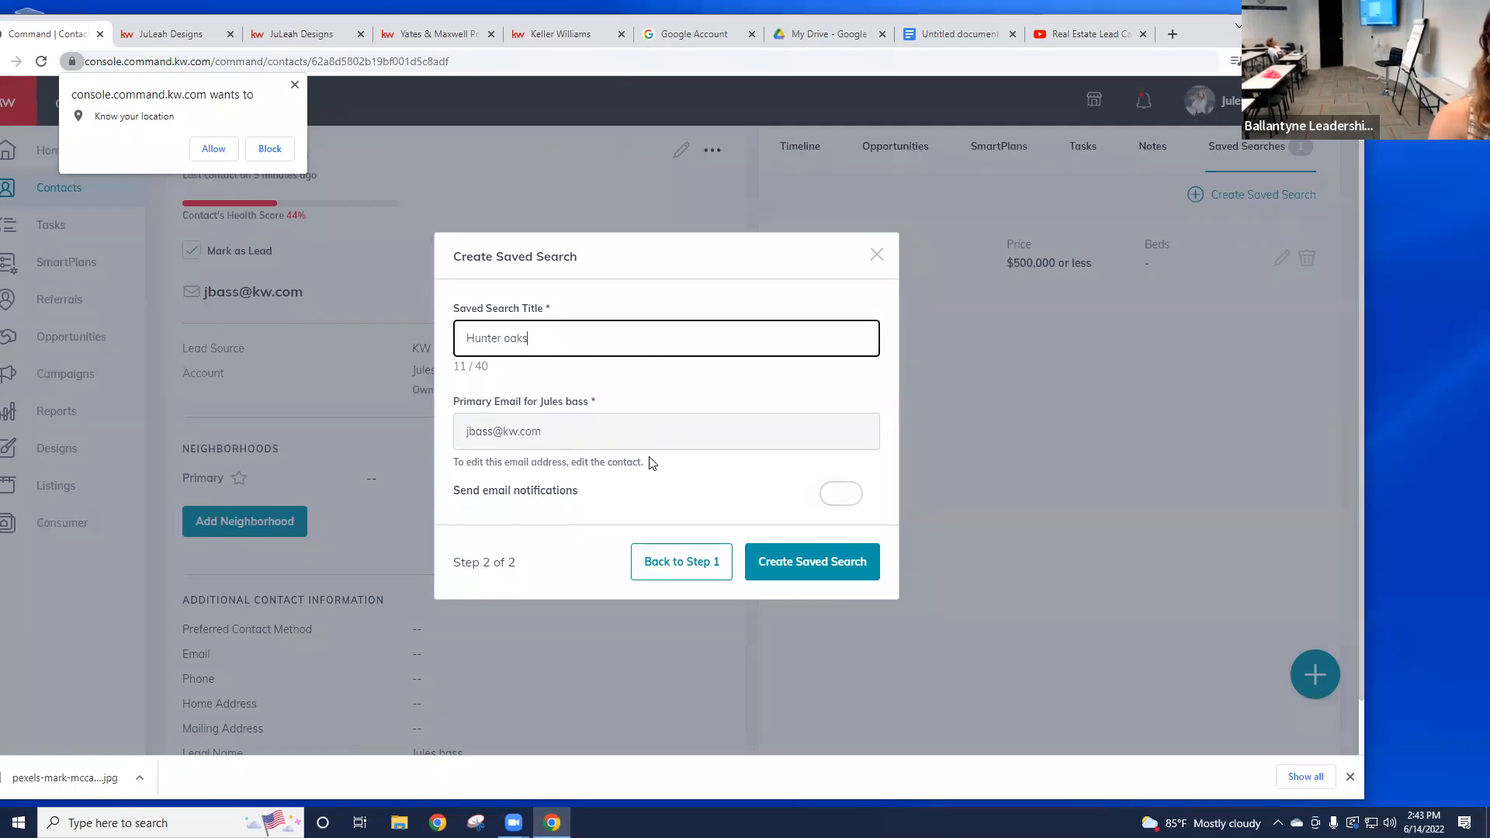
left_click(833, 493)
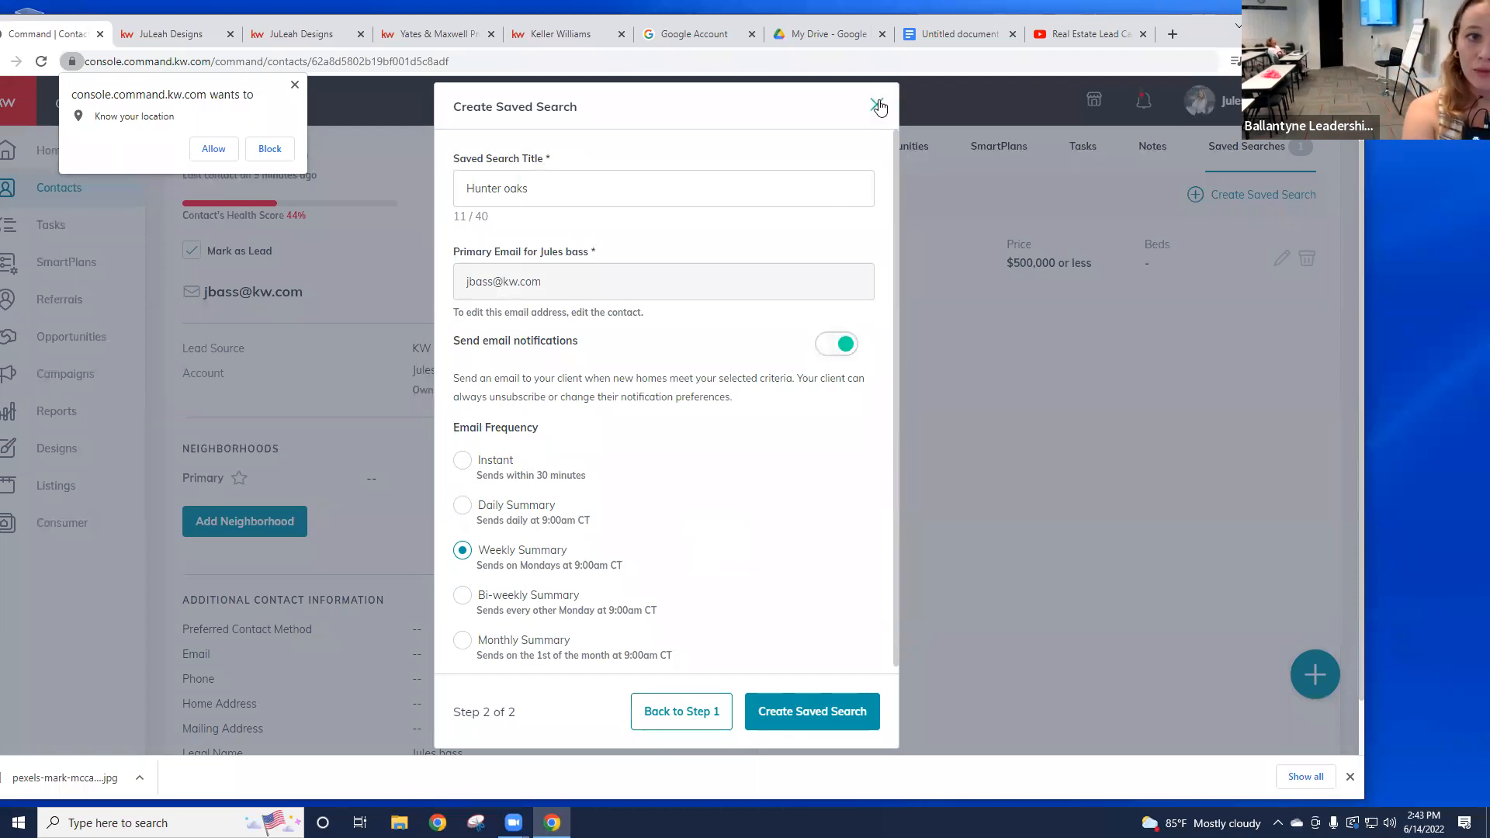
left_click(799, 714)
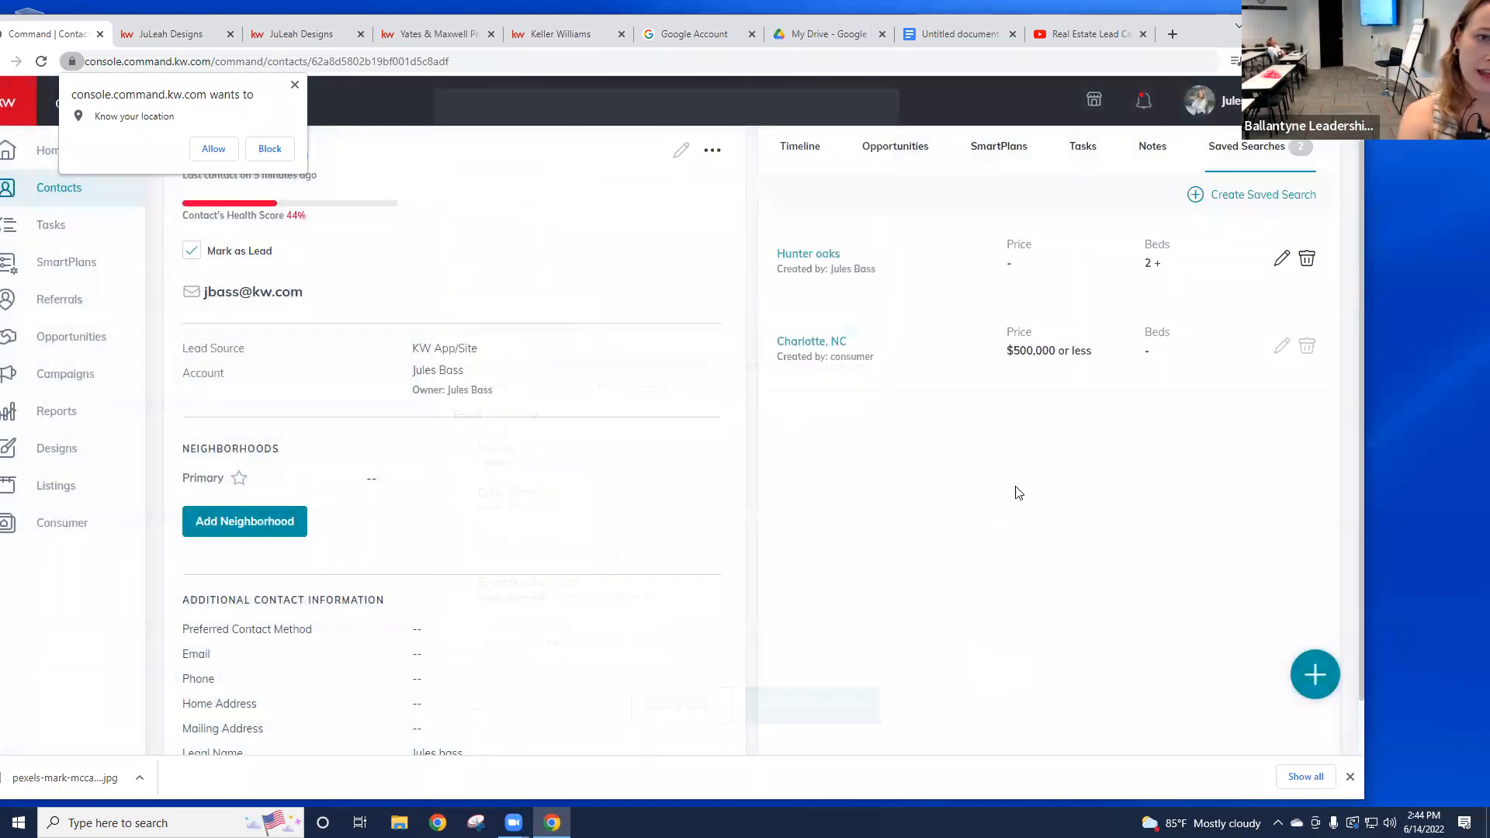
Step: Reload the JuLeah Designs site and load the Hunter oaks saved search results from Saved
left_click(187, 36)
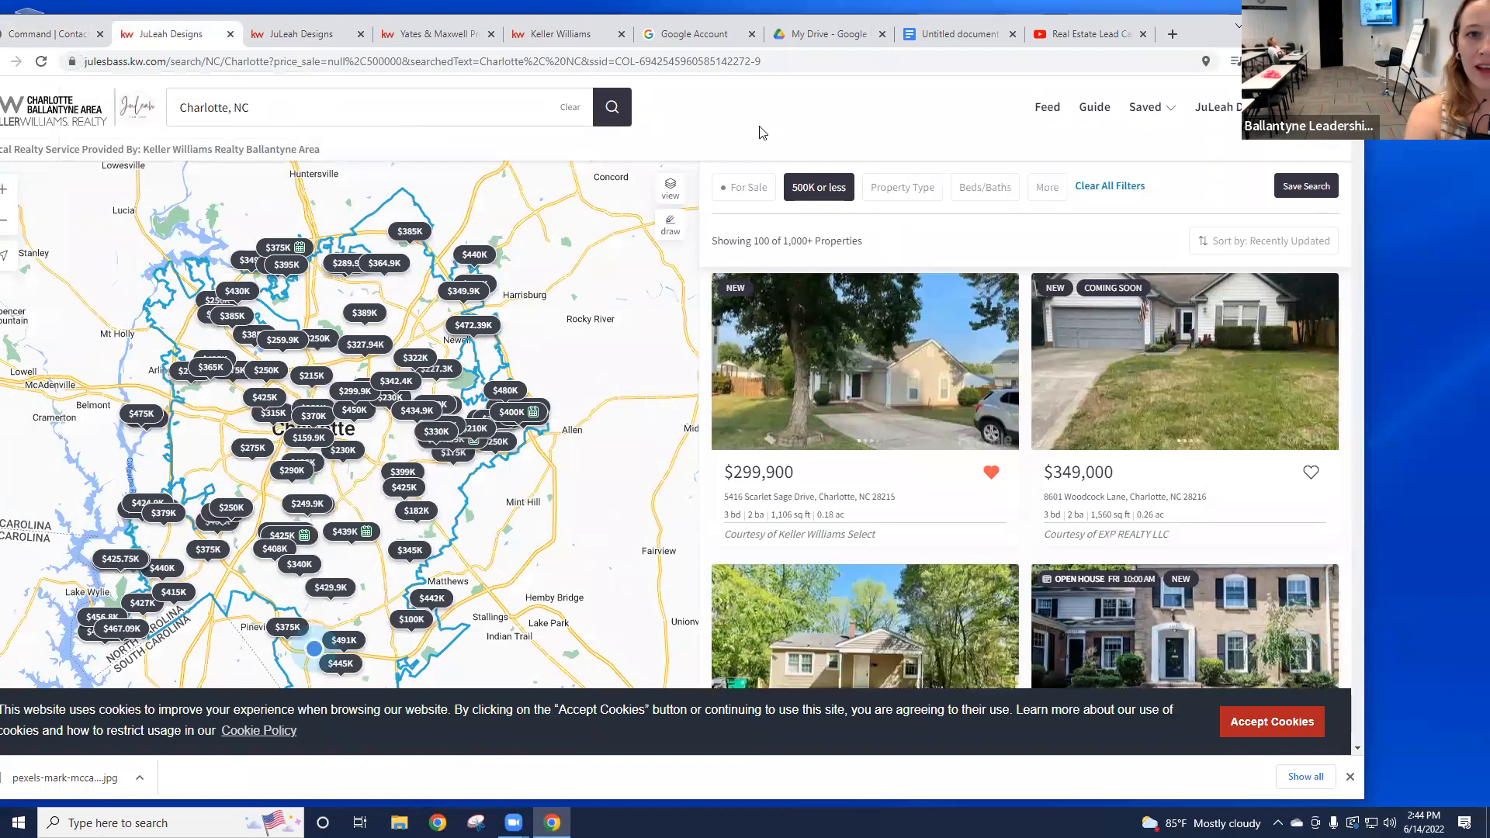
left_click(41, 62)
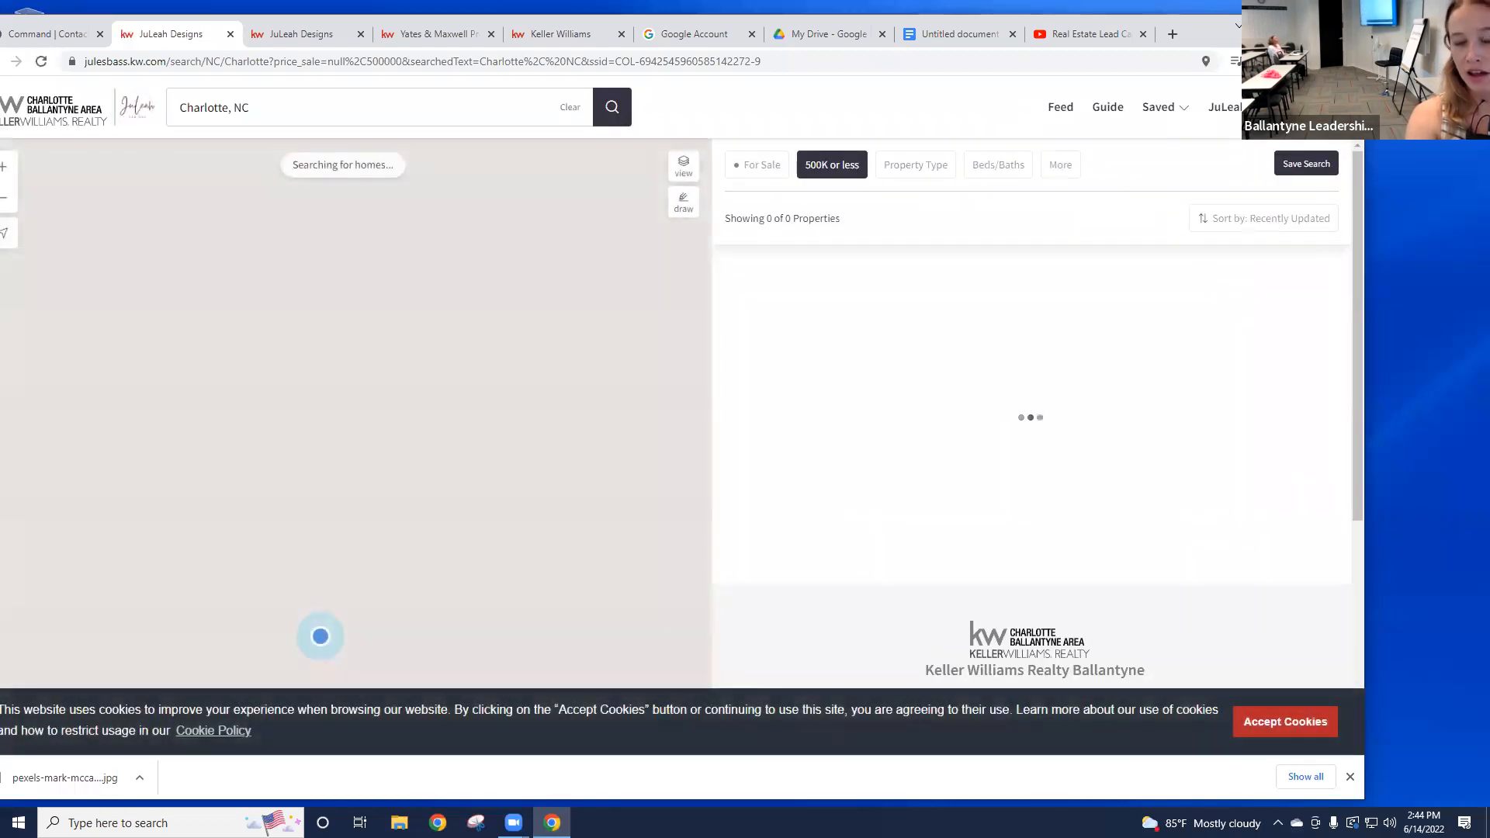
left_click(1175, 116)
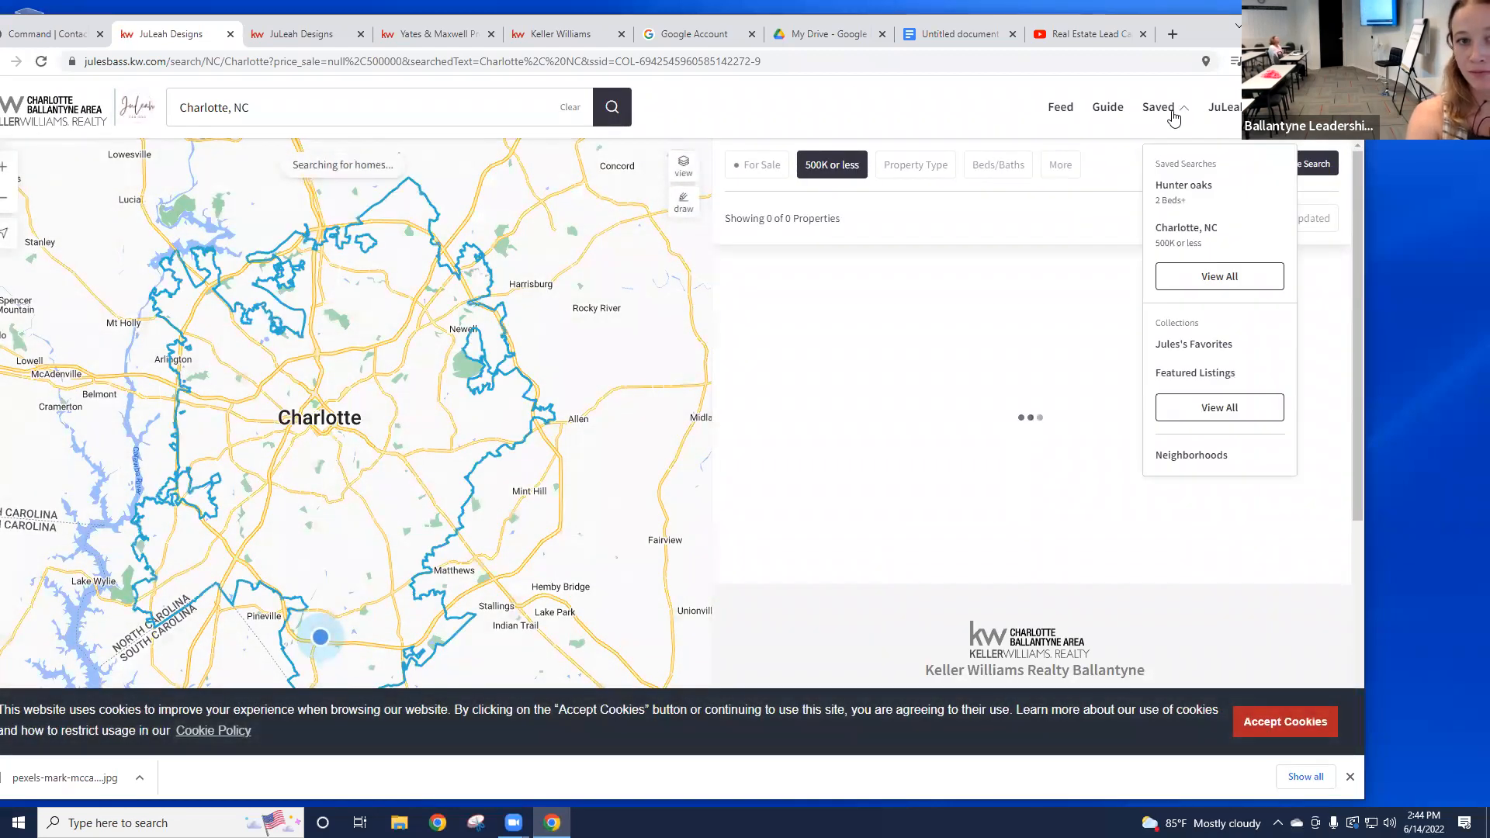
left_click(1173, 117)
left_click(1179, 115)
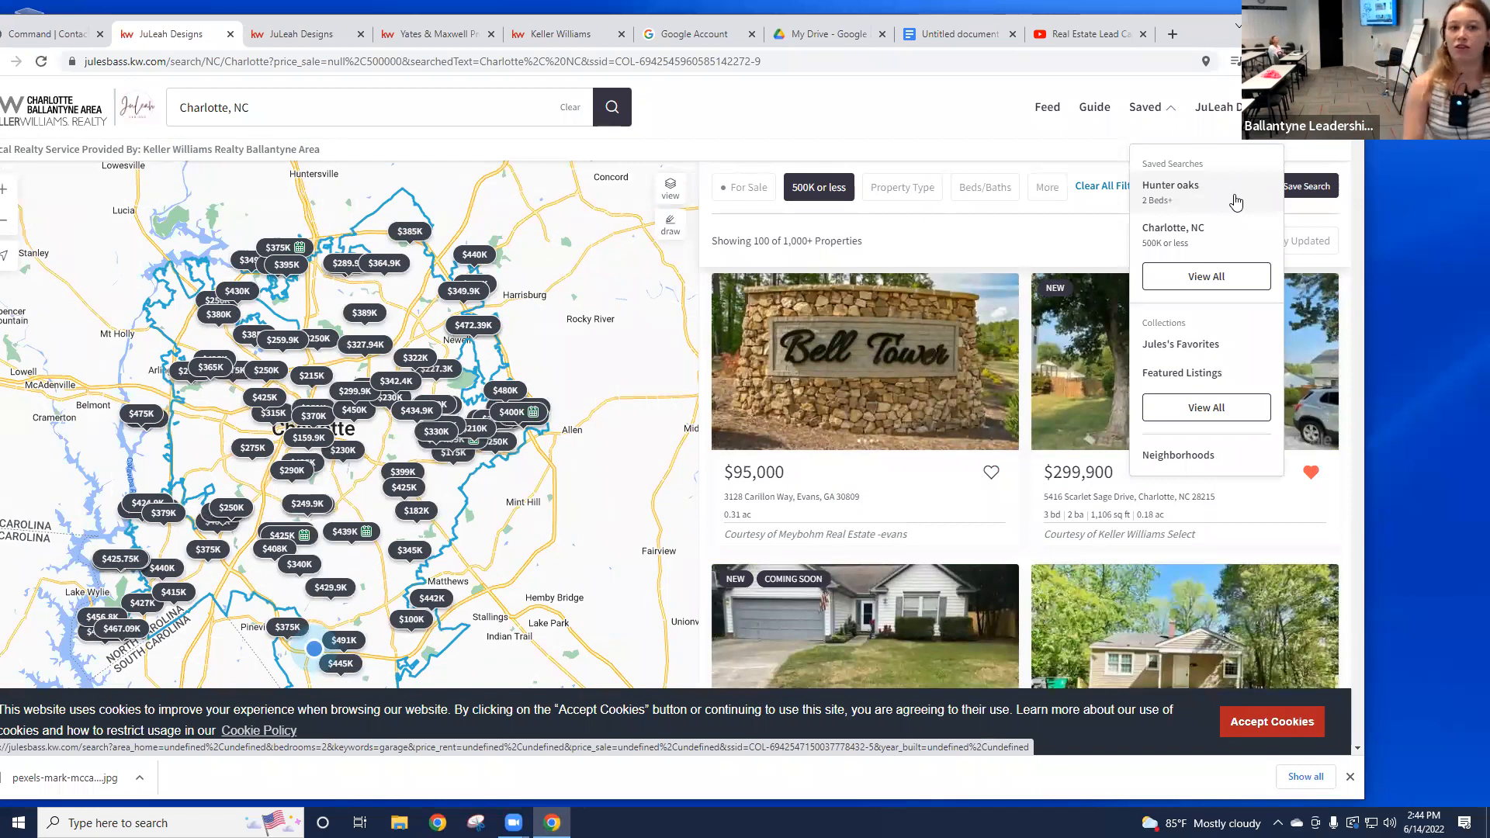
left_click(1234, 204)
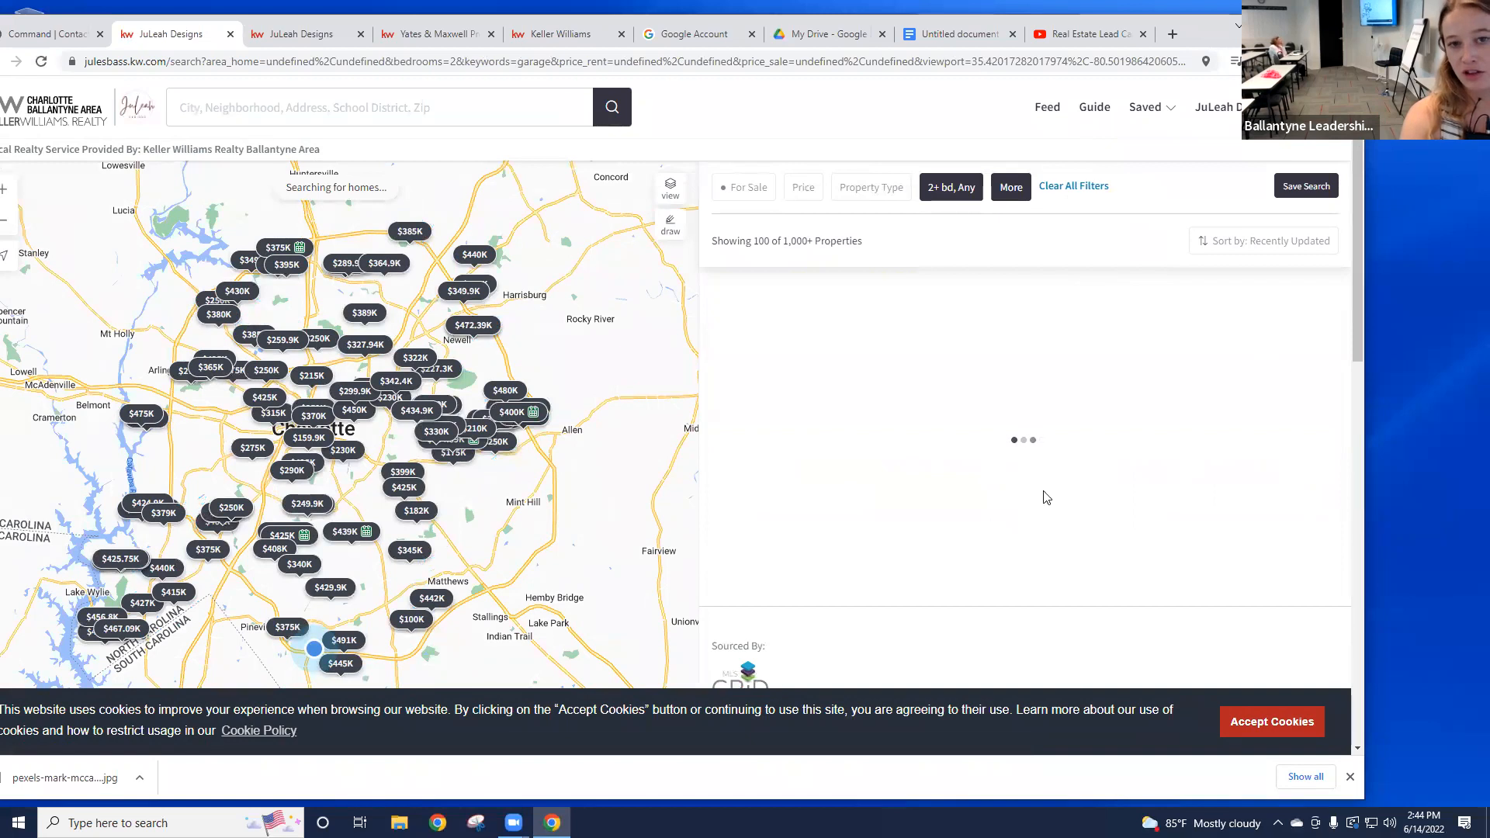
Step: Open the Saved Search Updates feed at julesbass.kw.com/feed/saved-searches
left_click(1048, 110)
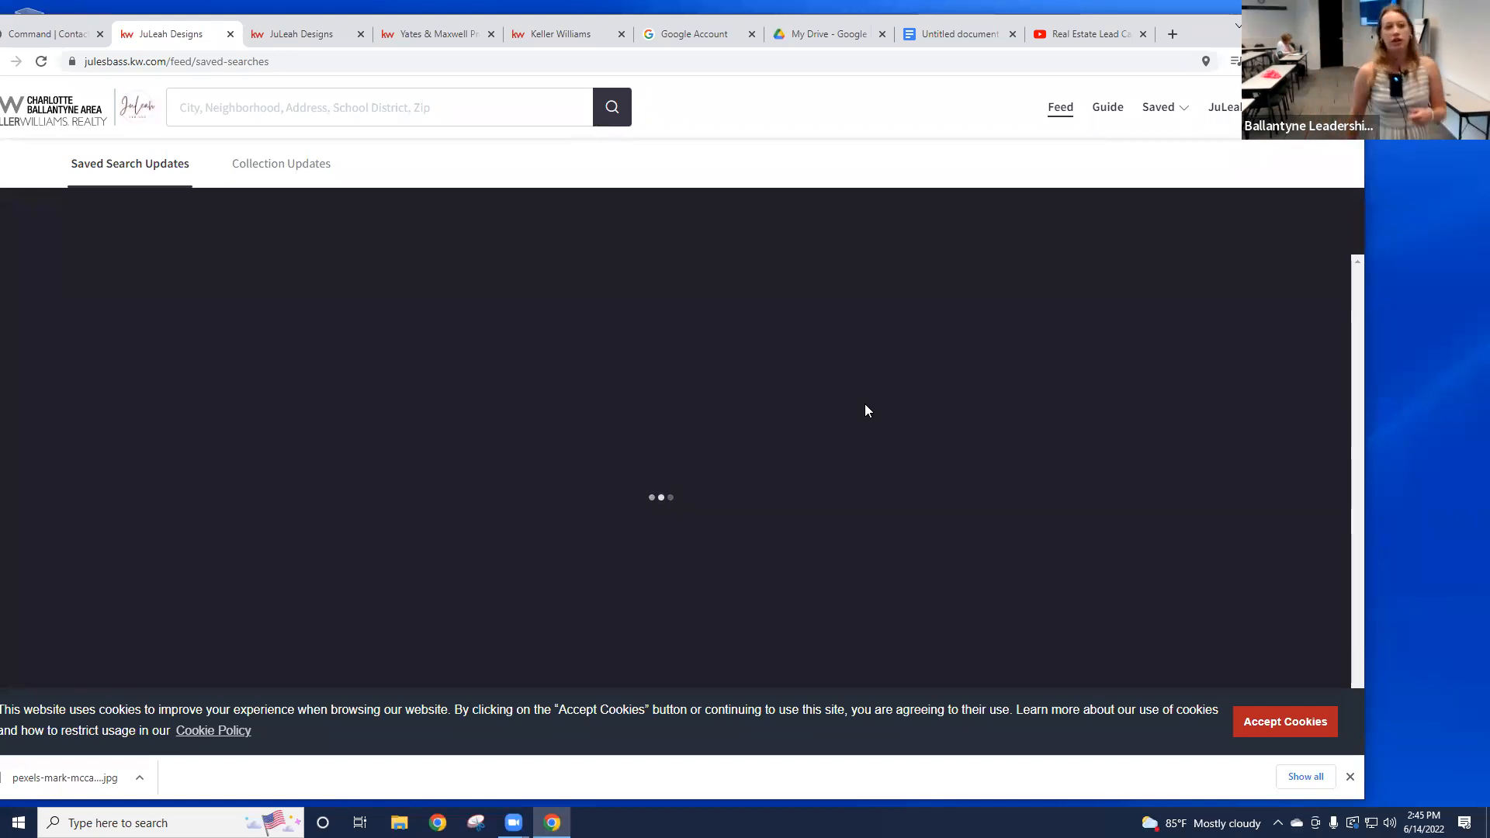
left_click_drag(1202, 34, 1262, 21)
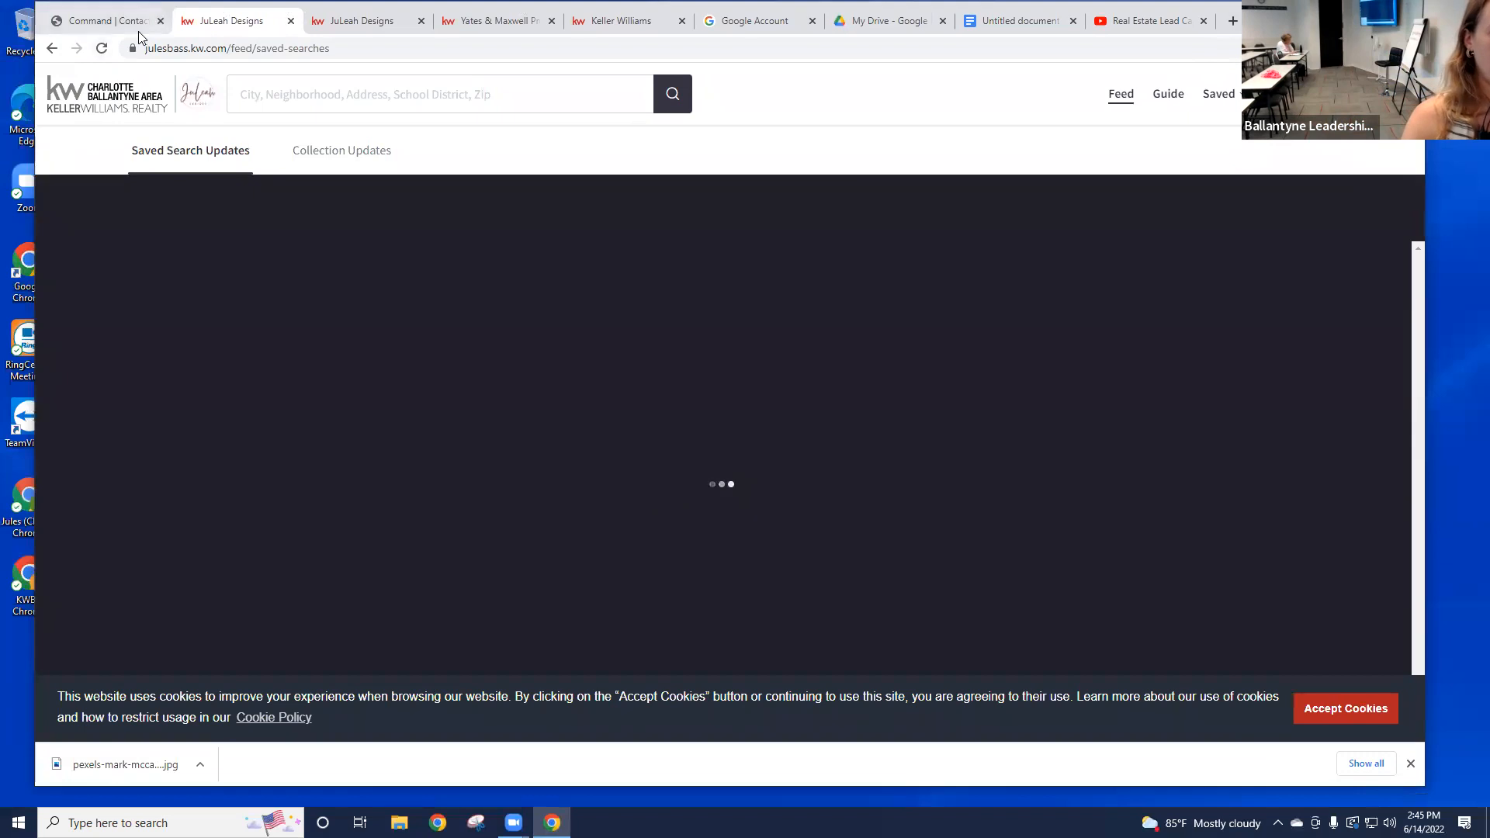
left_click(125, 17)
Step: Clear all contact filters so the full contacts list shows
left_click(355, 72)
scroll(443, 282, "up", 1)
left_click(292, 152)
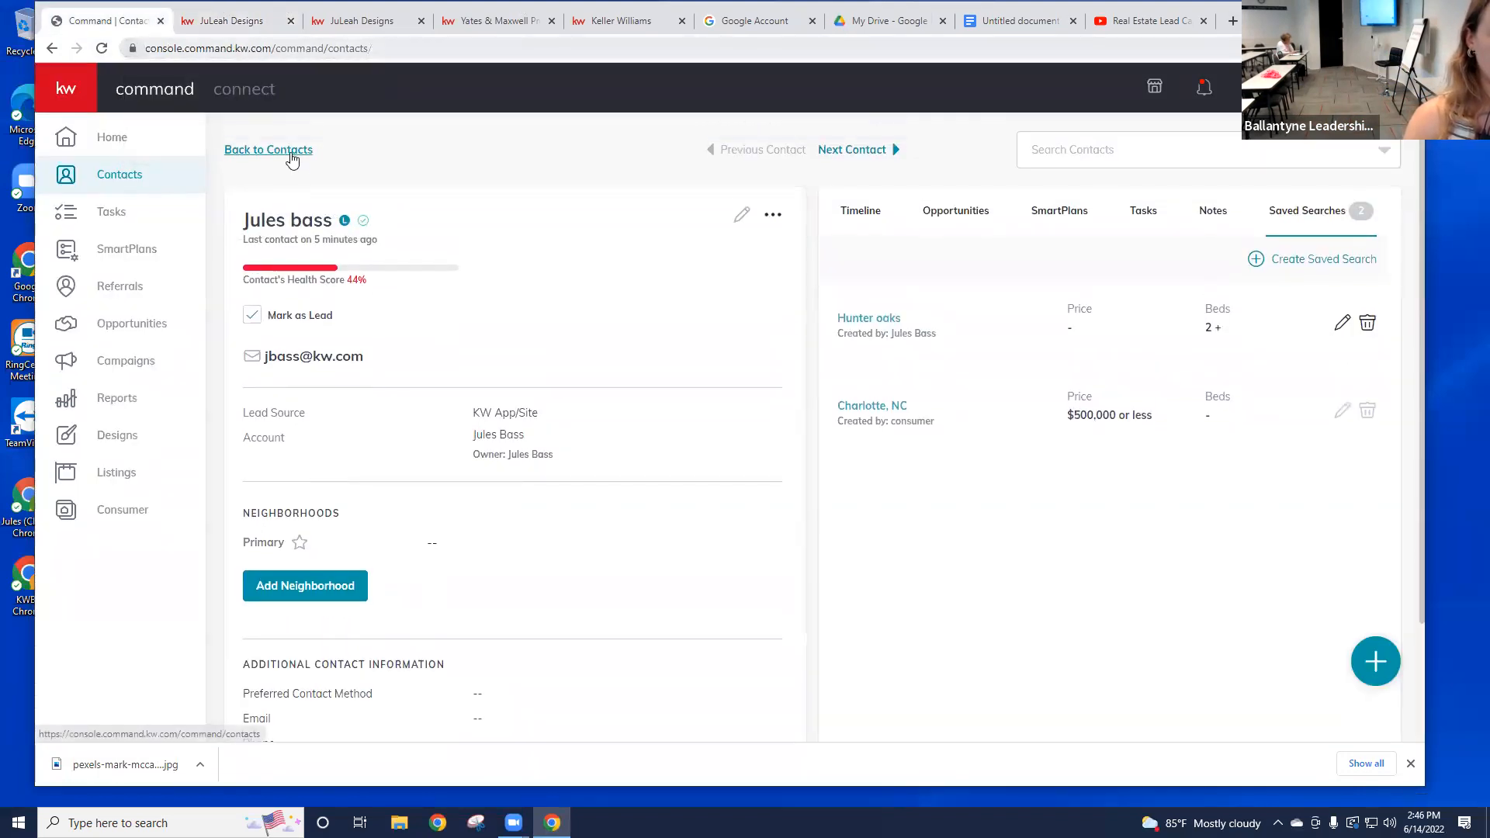
left_click(516, 191)
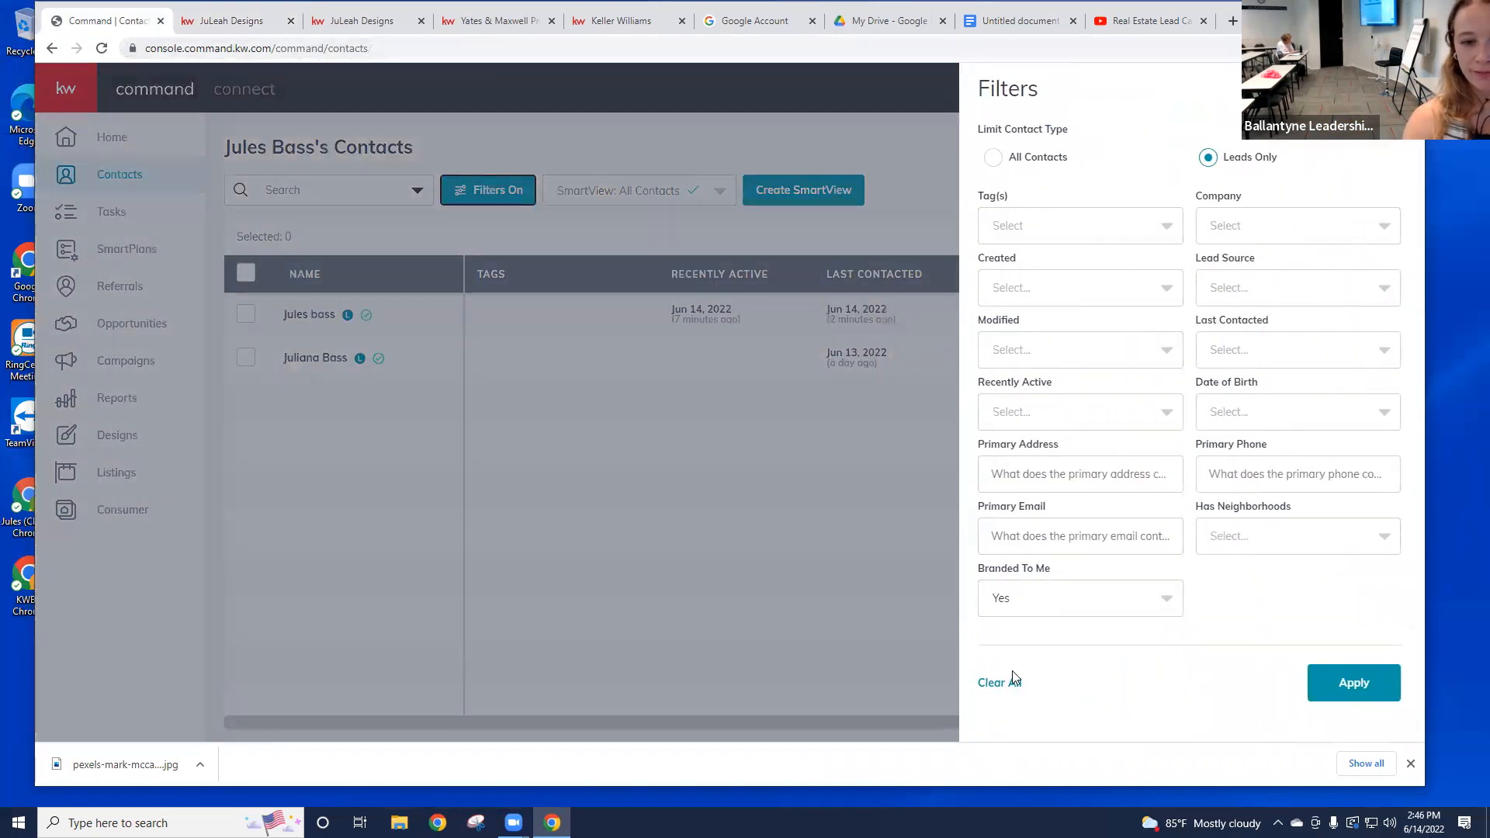
left_click(1015, 682)
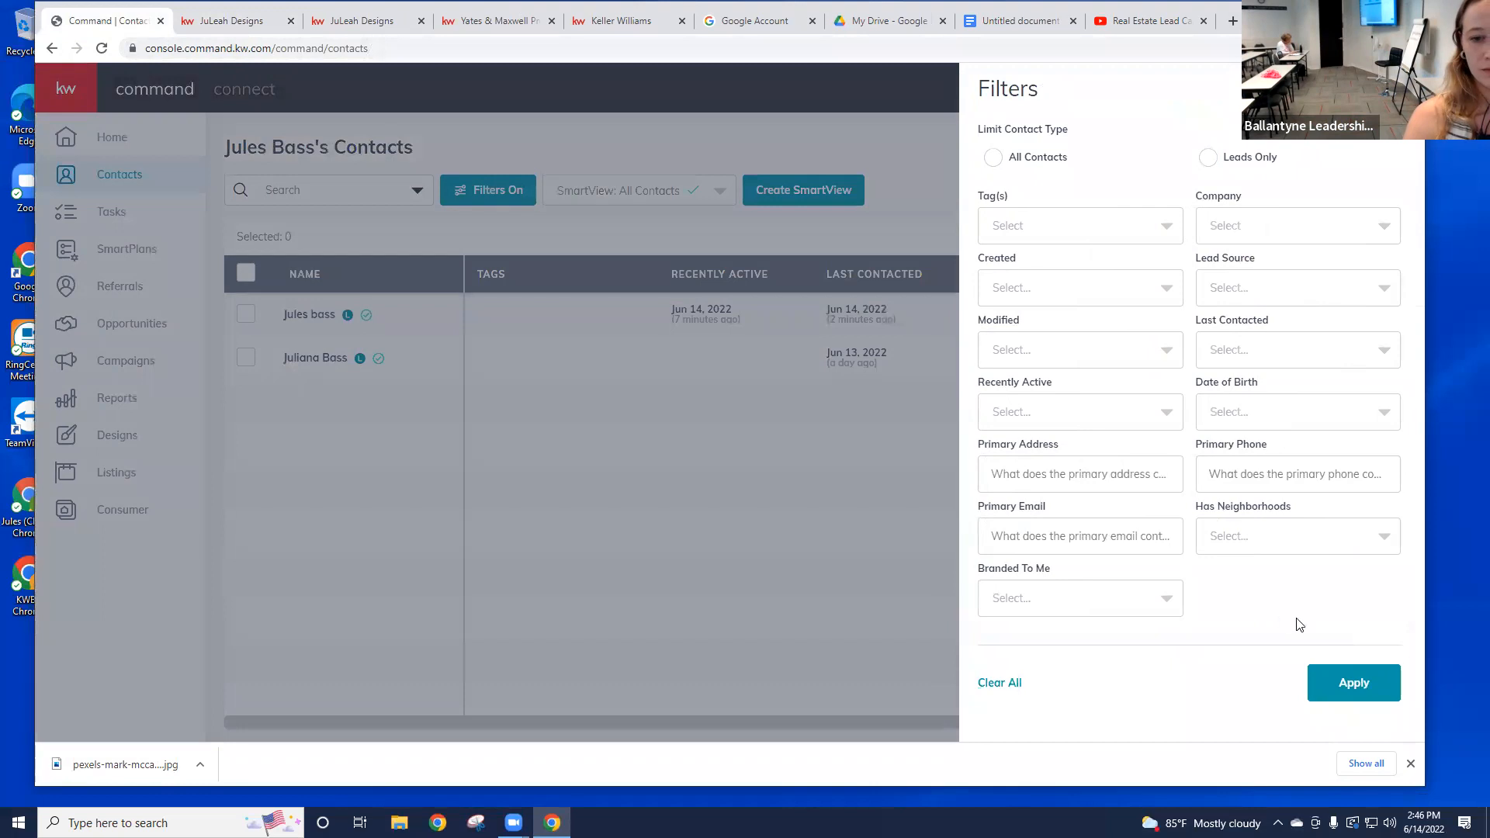
left_click(1355, 683)
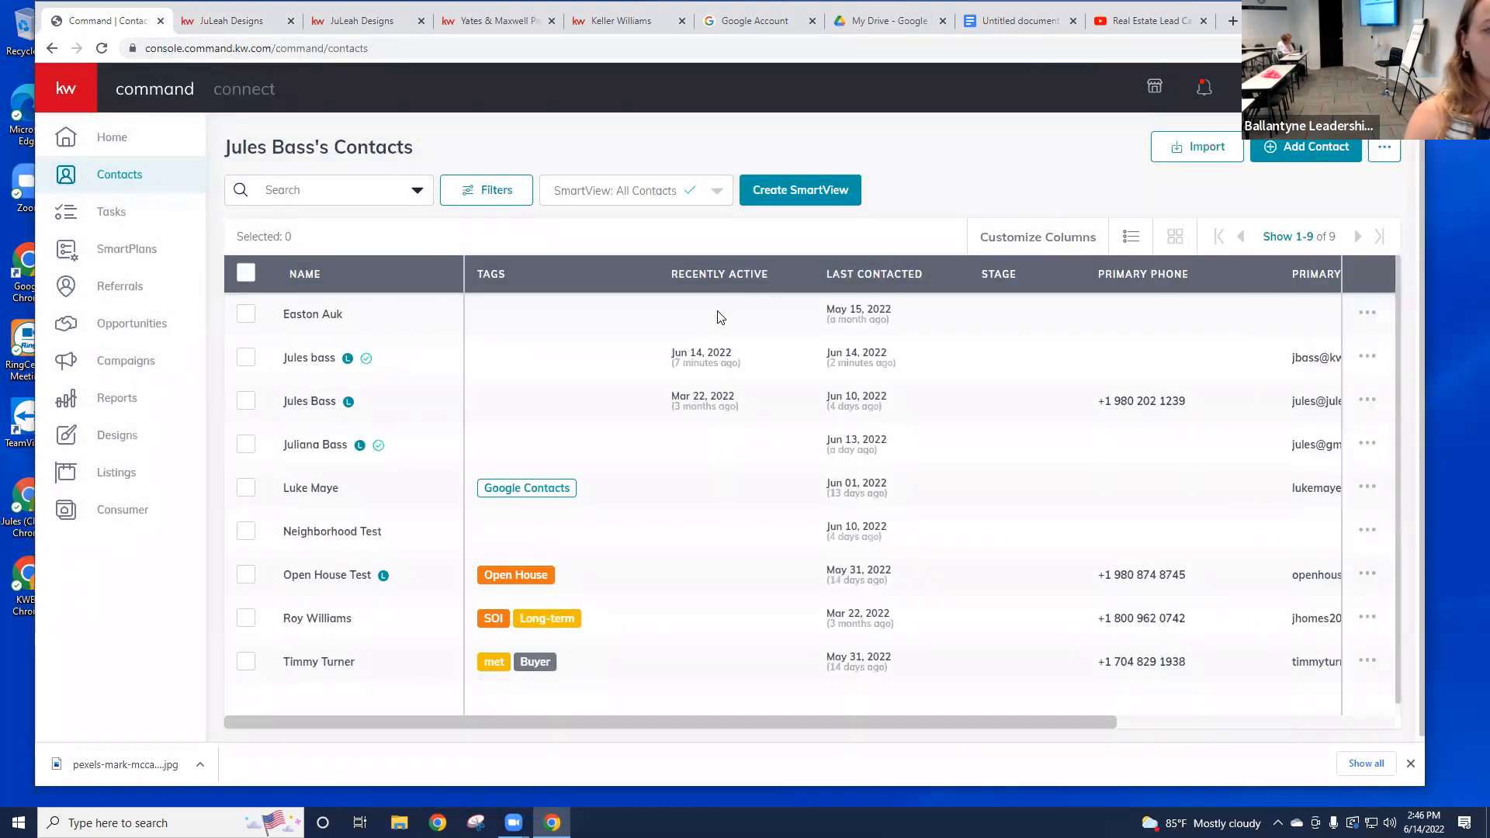
left_click(244, 361)
left_click(242, 446)
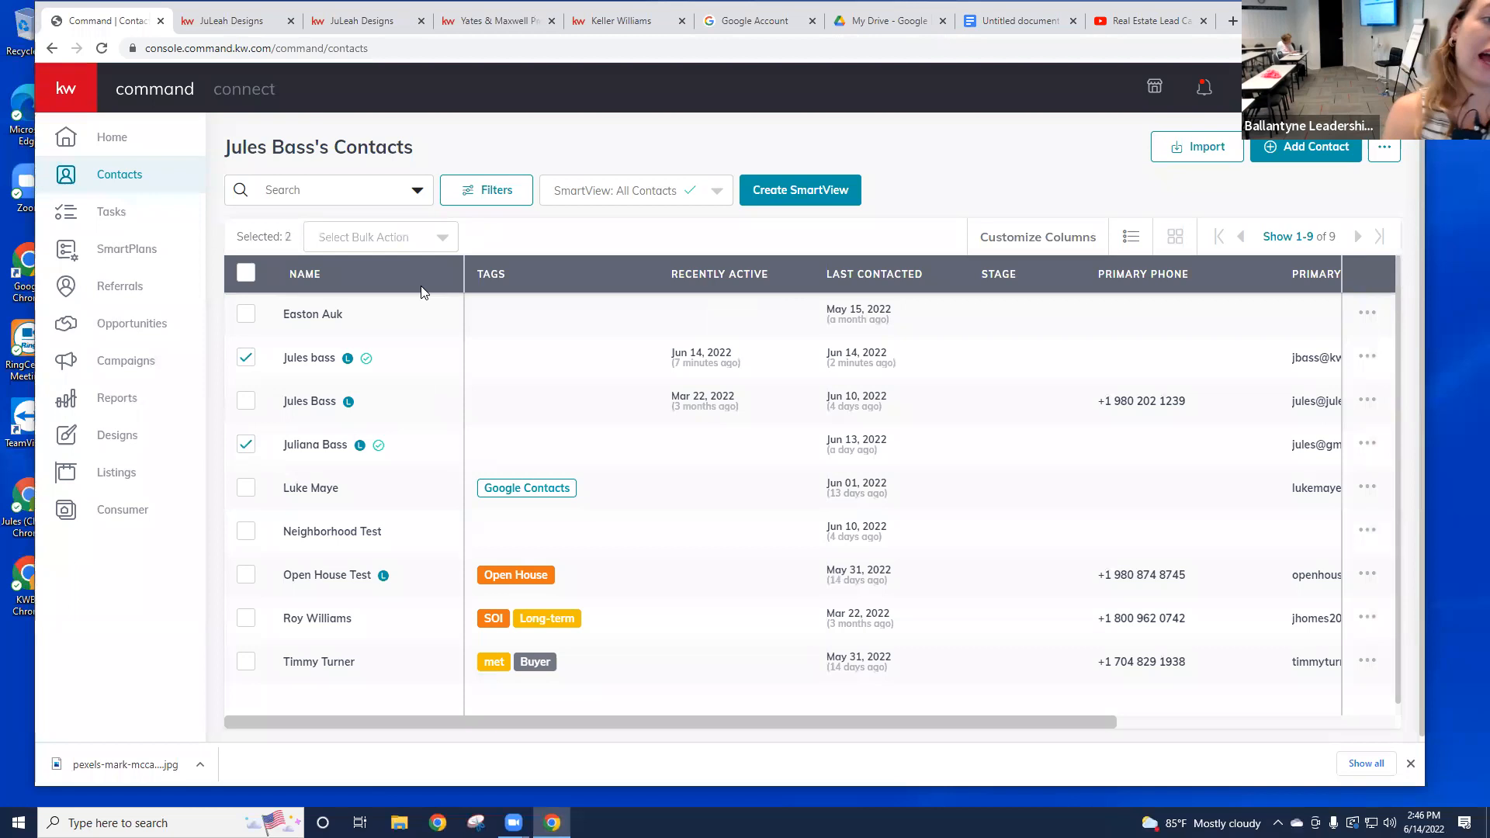
left_click(246, 363)
left_click(242, 445)
Step: Filter to Leads Only and unmark Open House Test and the third-row lead as leads
left_click(511, 197)
left_click(1208, 159)
left_click(1360, 676)
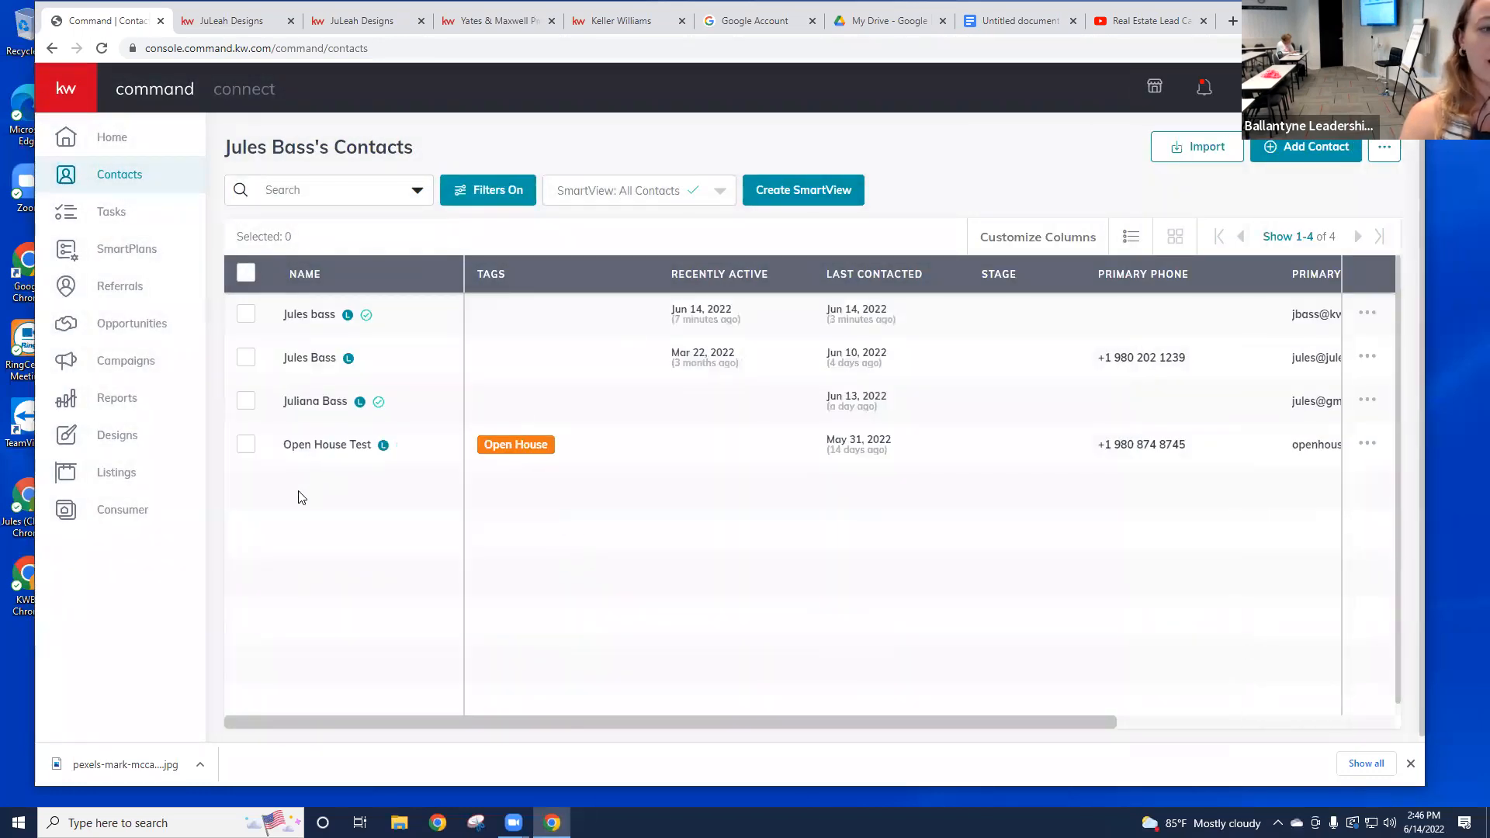
left_click(245, 447)
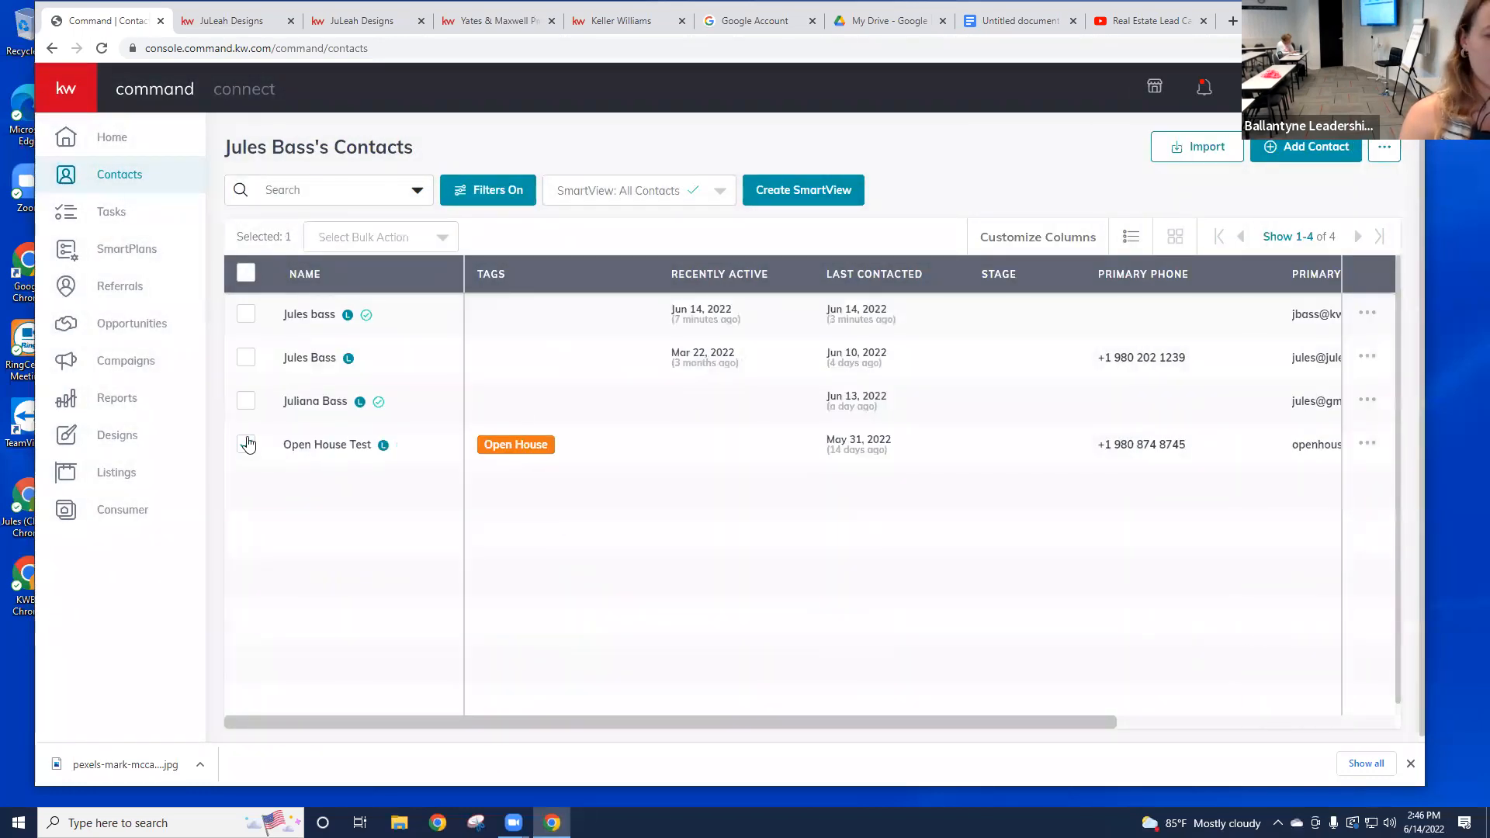
left_click(245, 401)
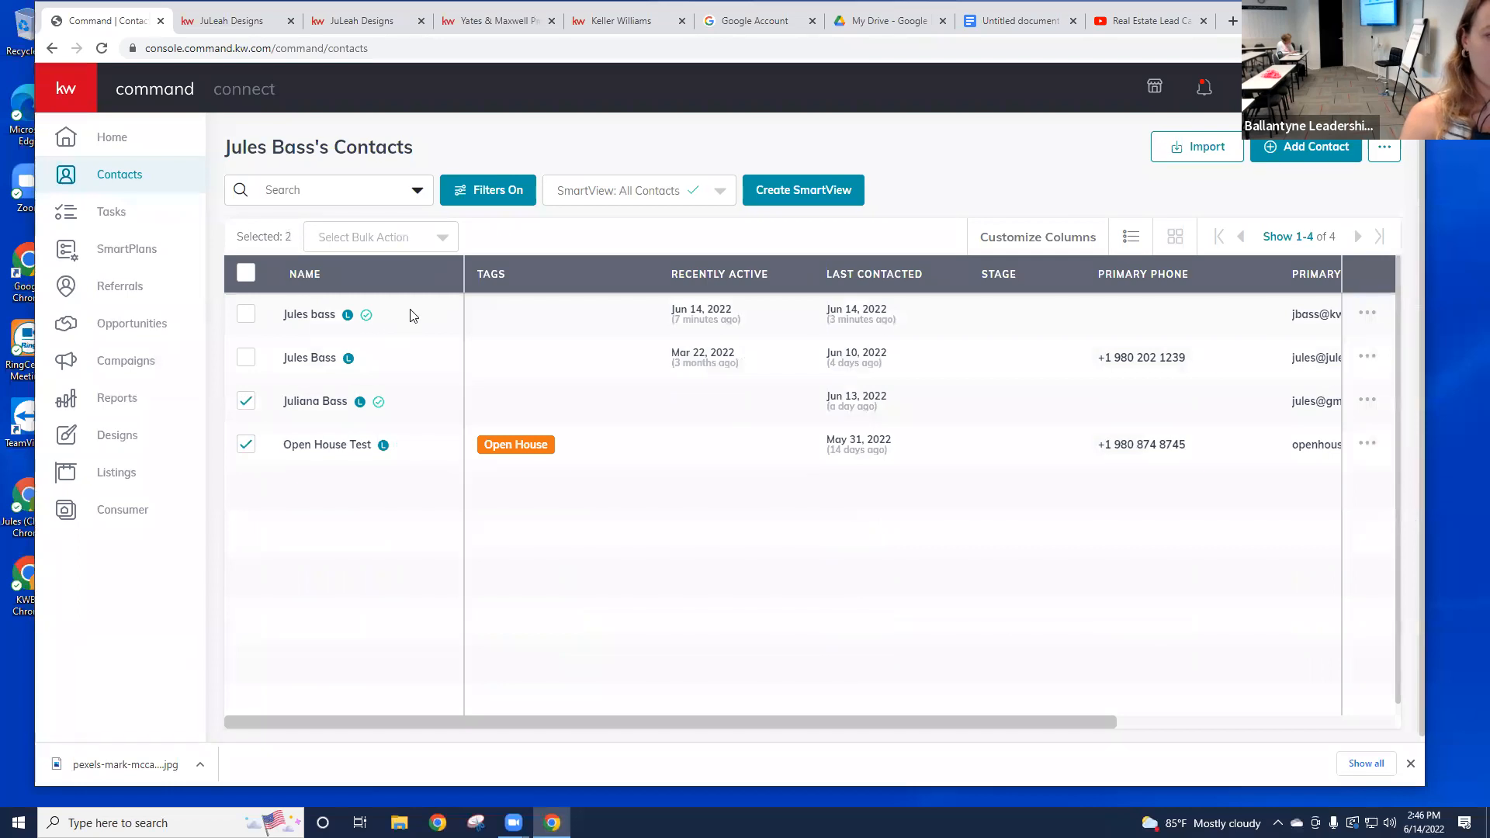
left_click(444, 240)
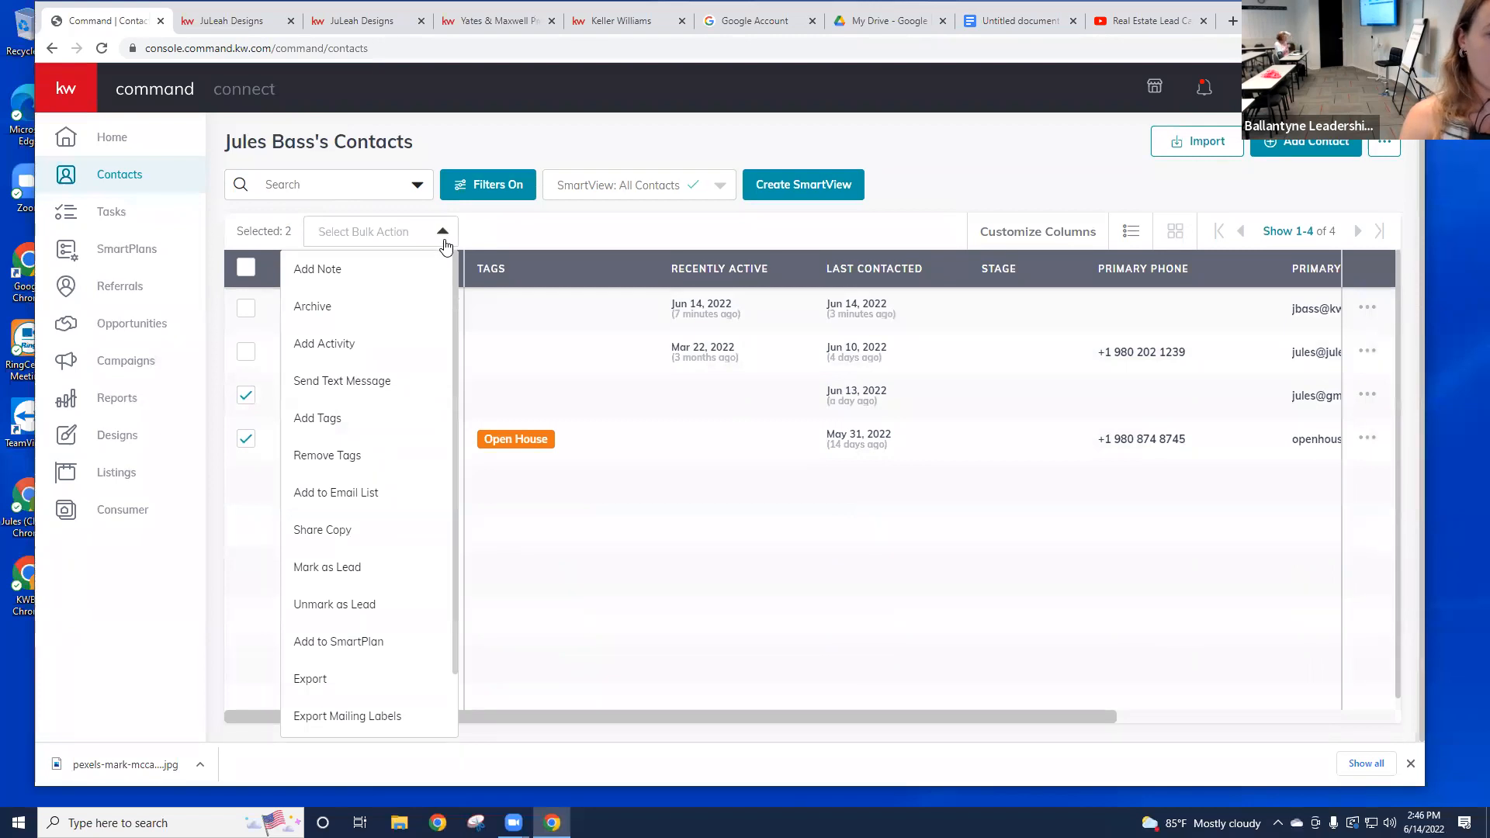
scroll(375, 514, "down", 1)
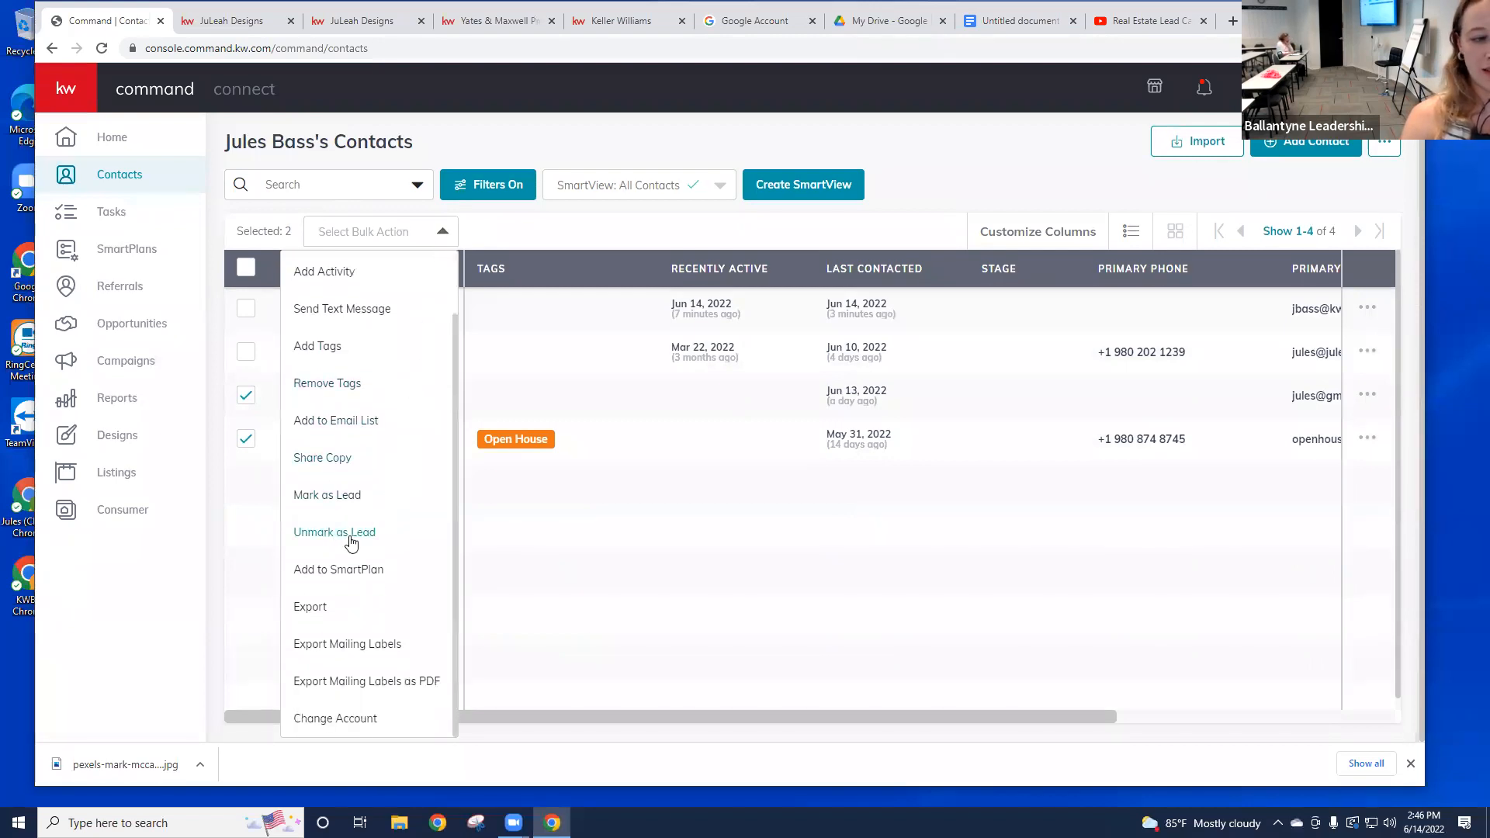
left_click(349, 537)
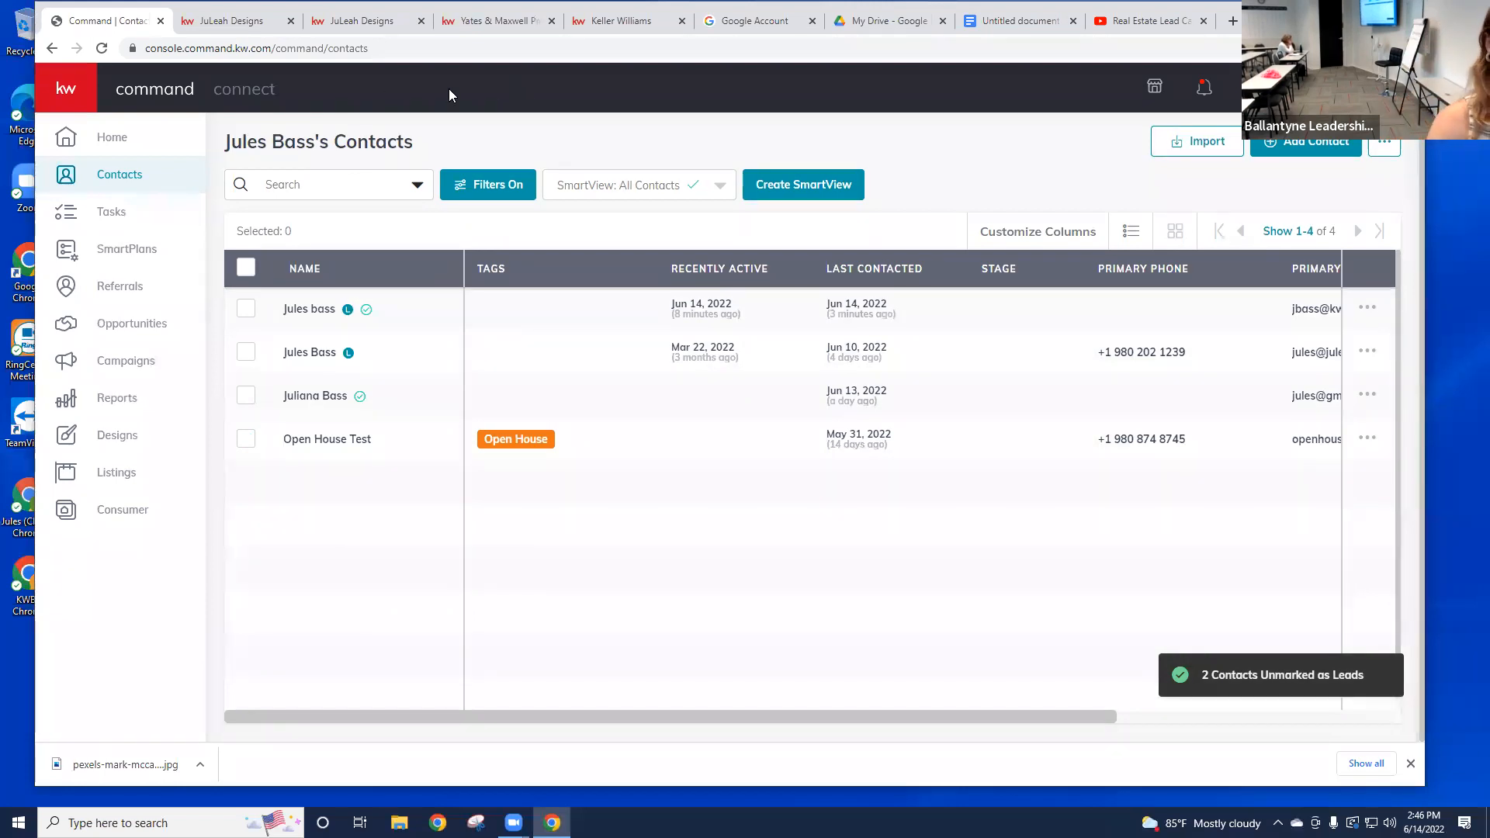
left_click(231, 21)
Step: Reload the feed, accept cookies, check Collection Updates (none), and go back to Saved Search Updates
left_click(101, 48)
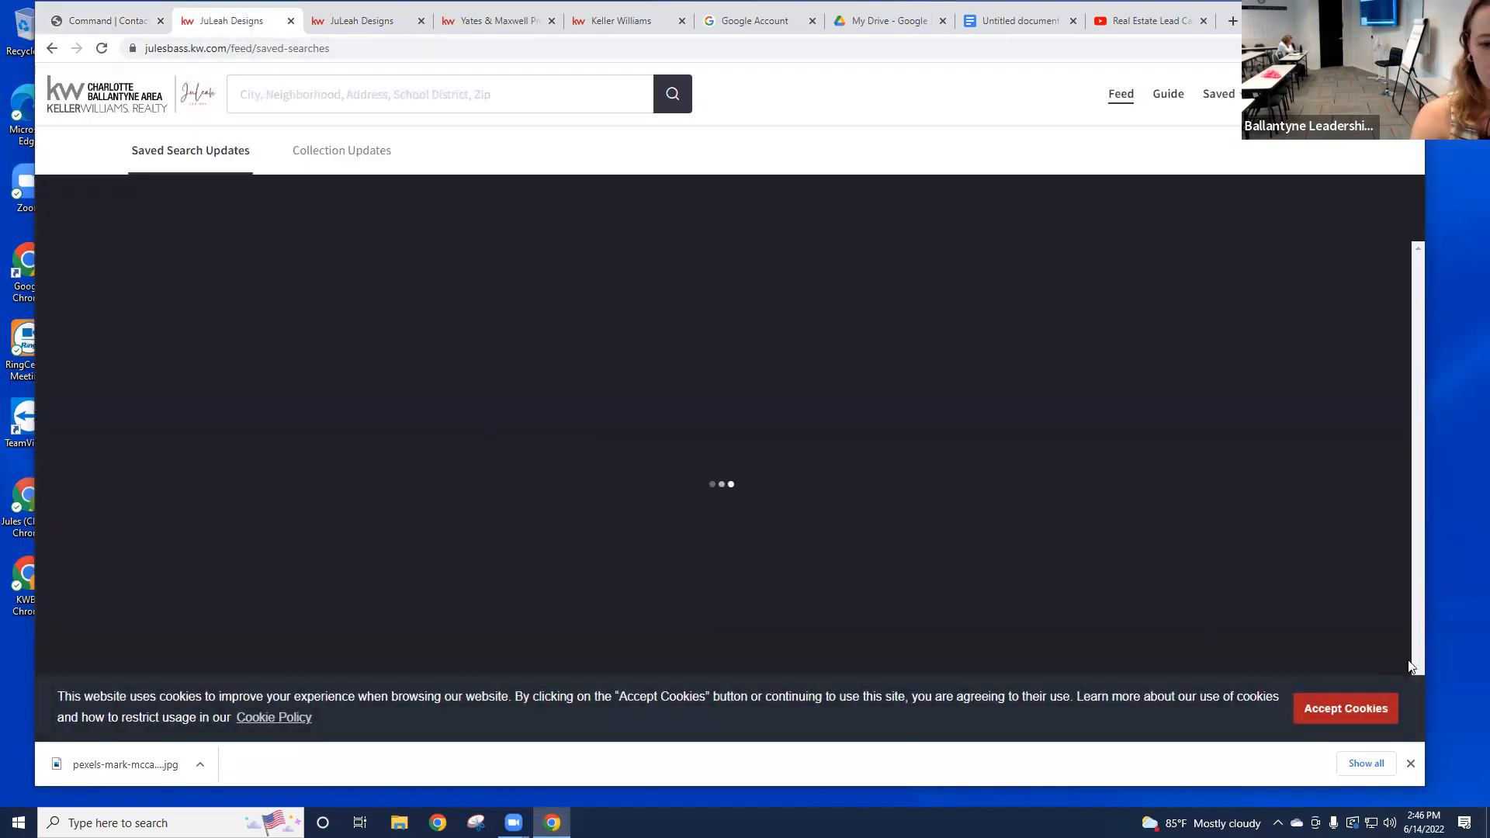
left_click(1328, 710)
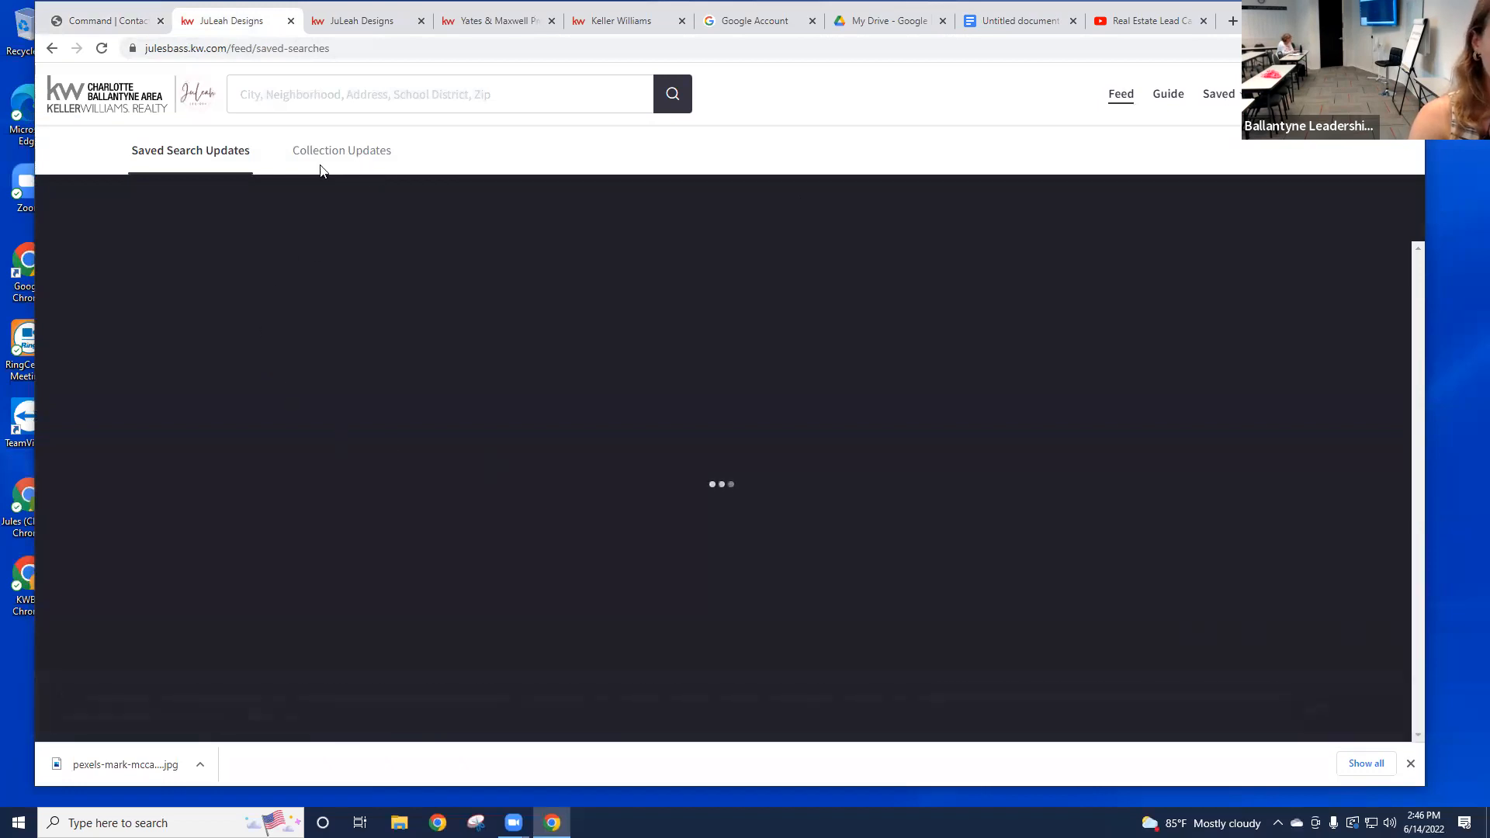
left_click(321, 169)
left_click(222, 156)
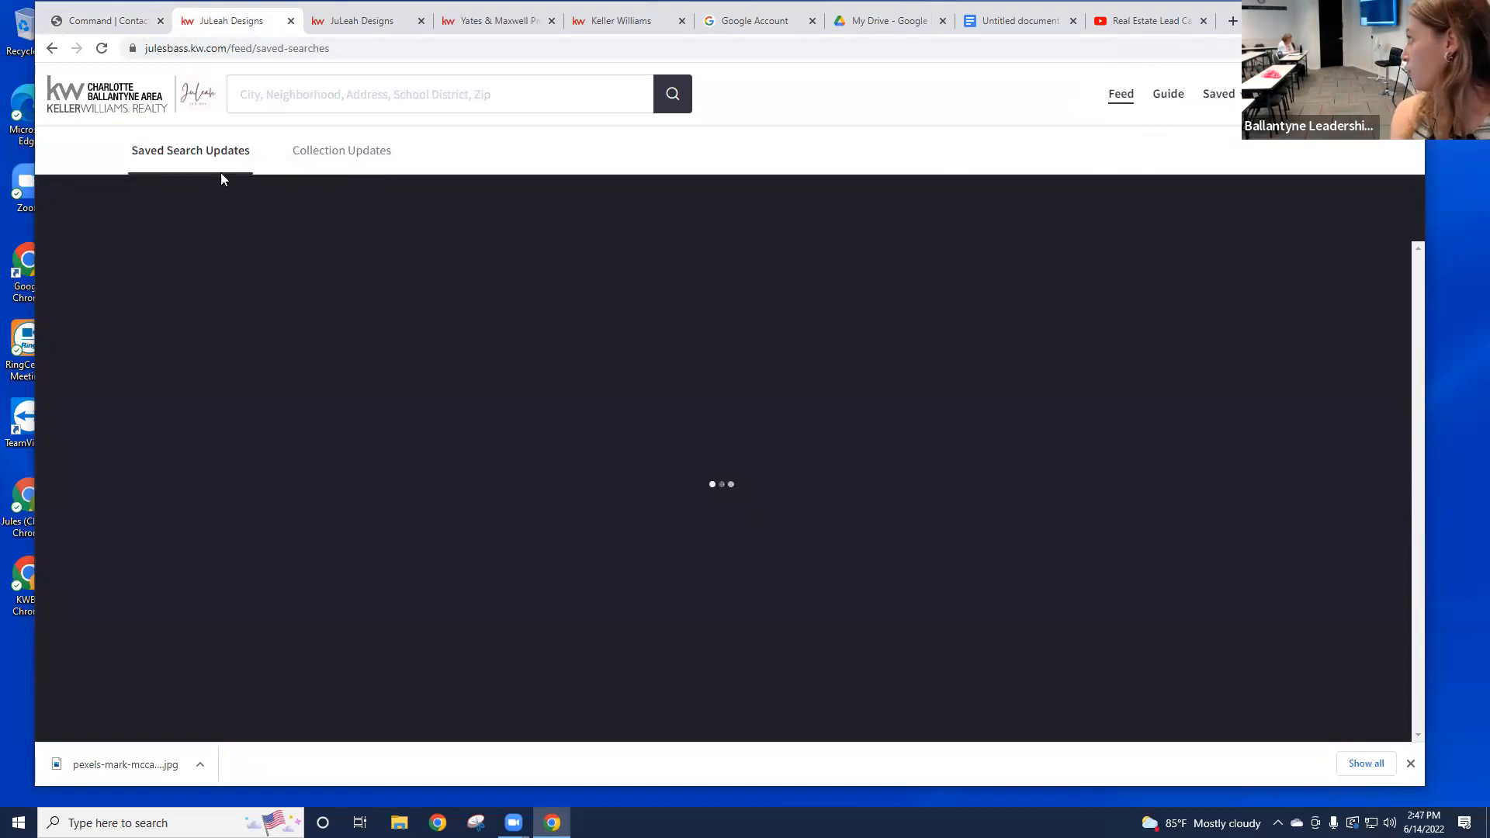
left_click(377, 159)
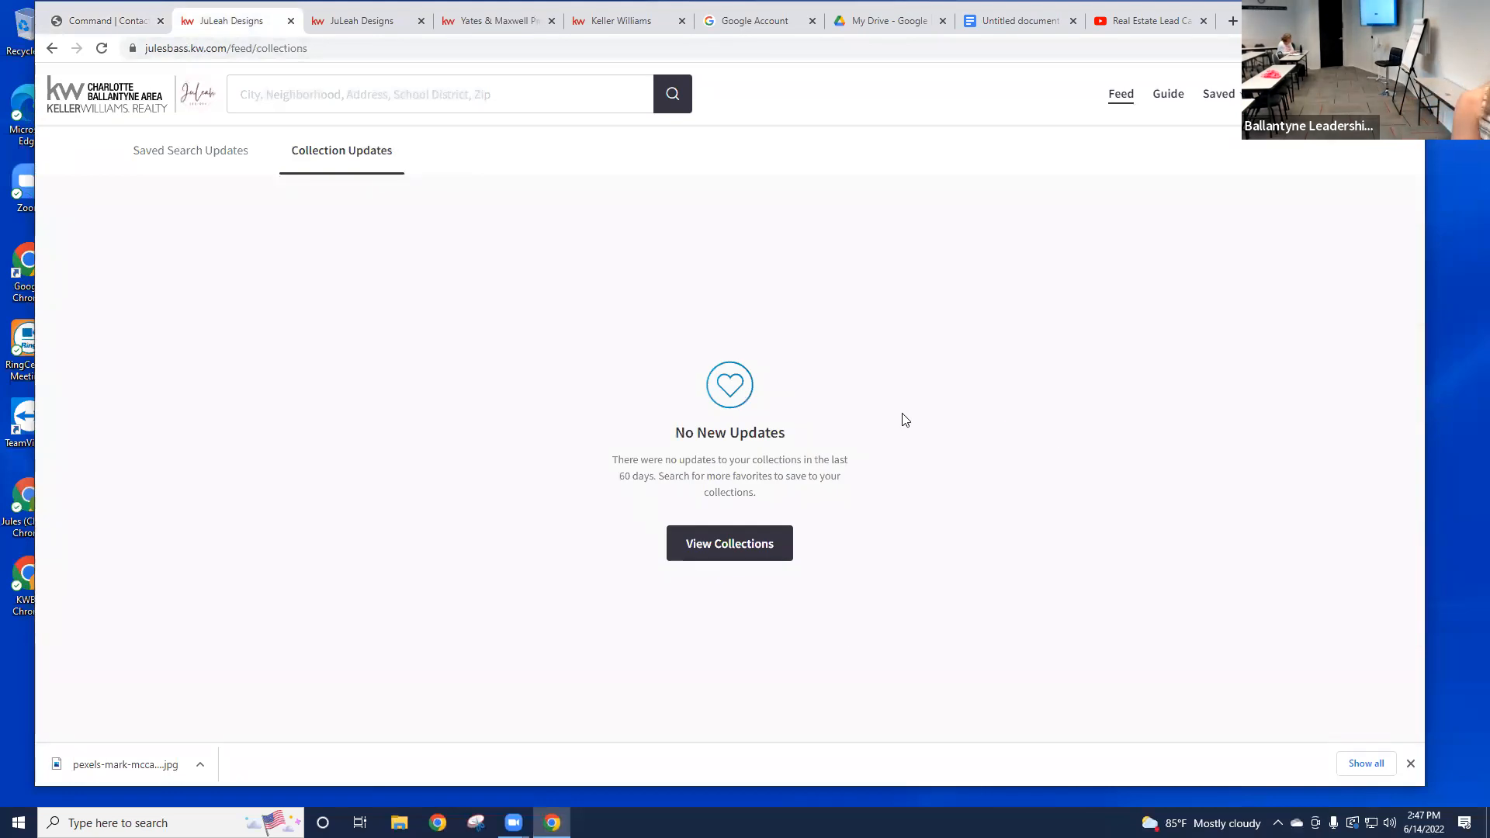
left_click(208, 157)
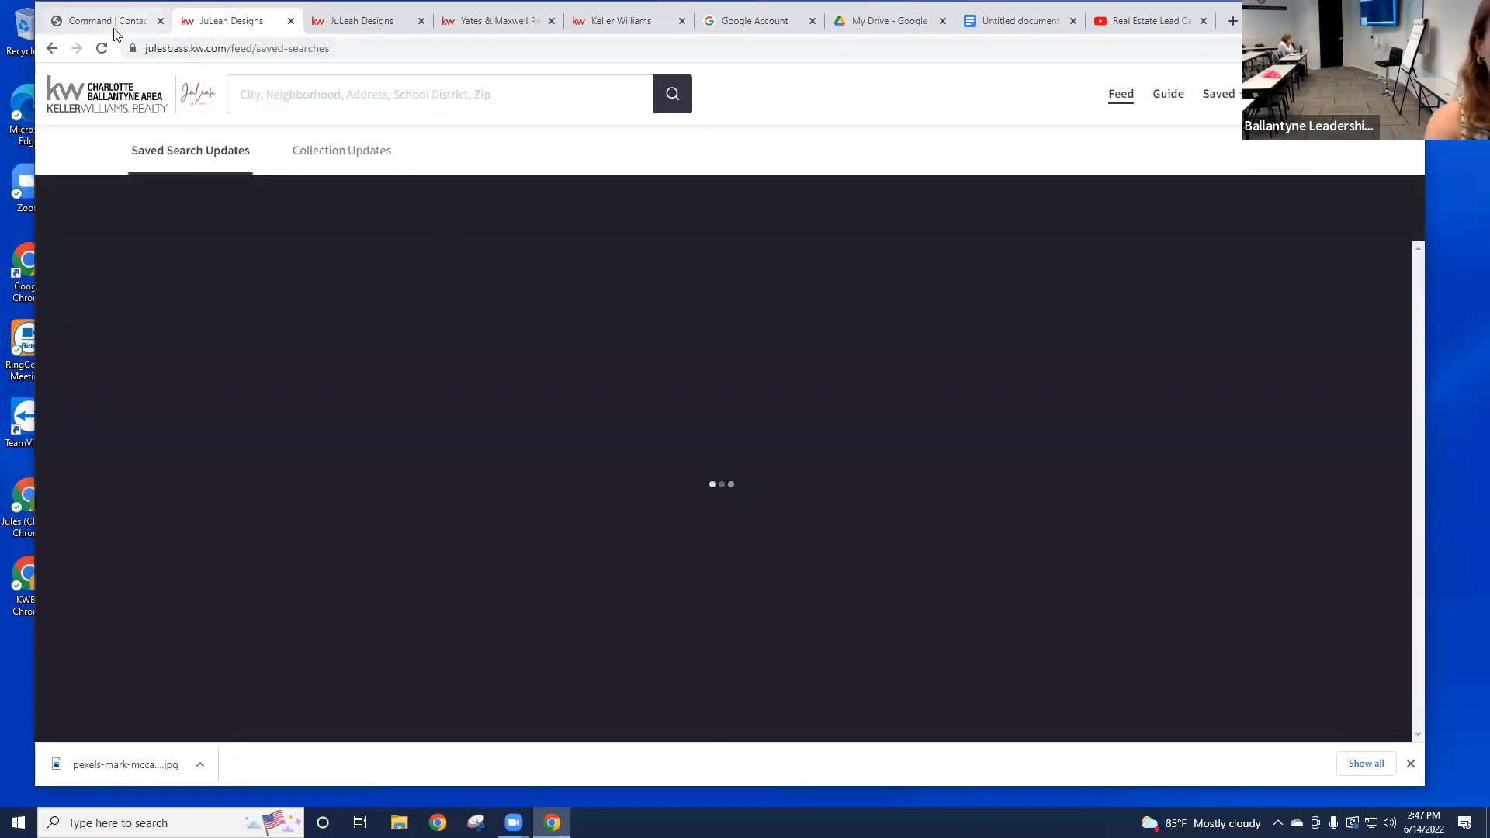
Step: Close the JuLeah Designs tab to return to the four-contact Command list
left_click(291, 21)
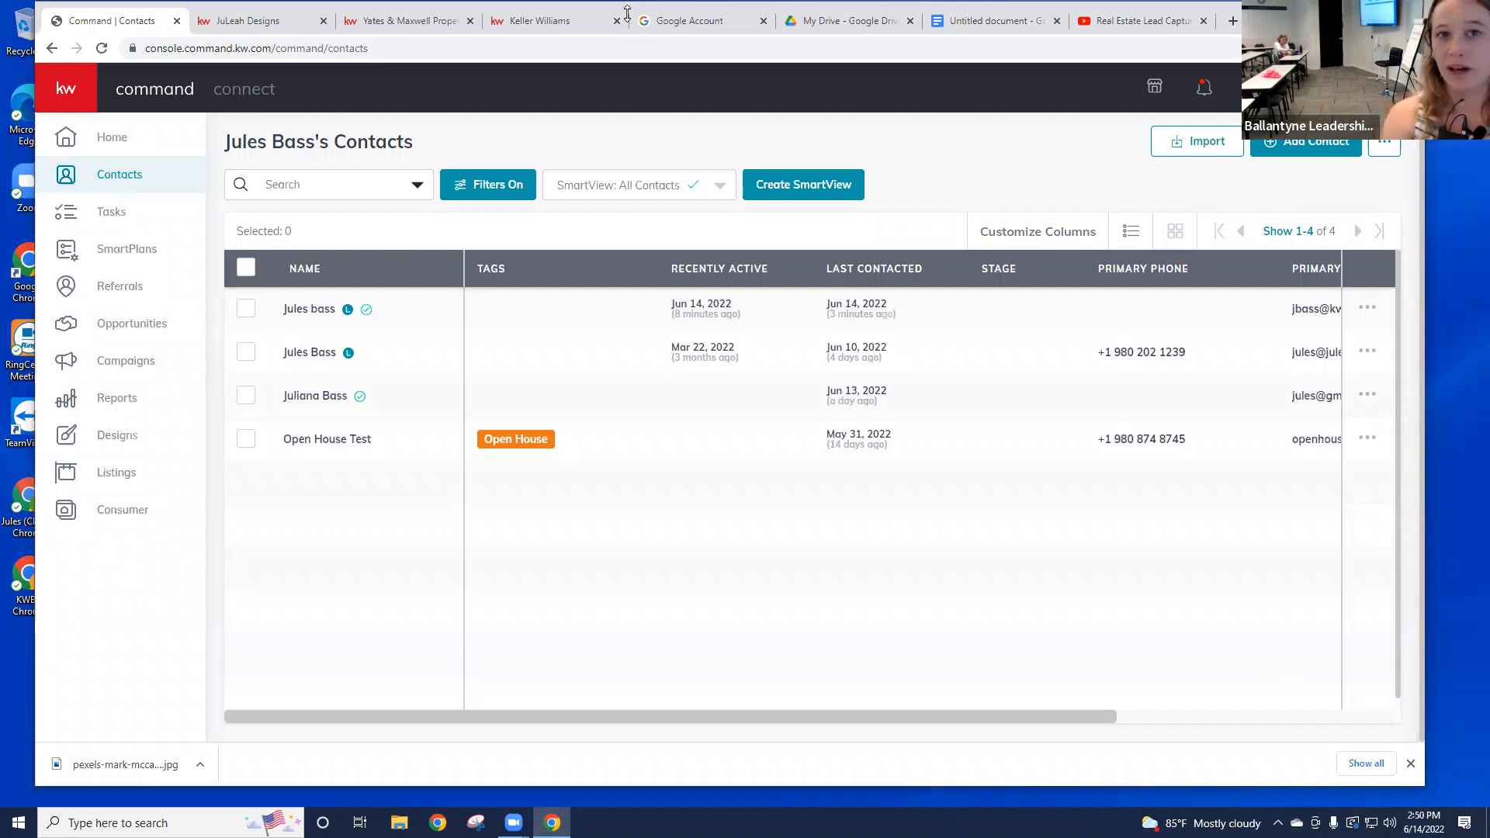
Step: Load yatesmaxwellproperties.com in a new Chrome tab
left_click(1233, 21)
type("yates")
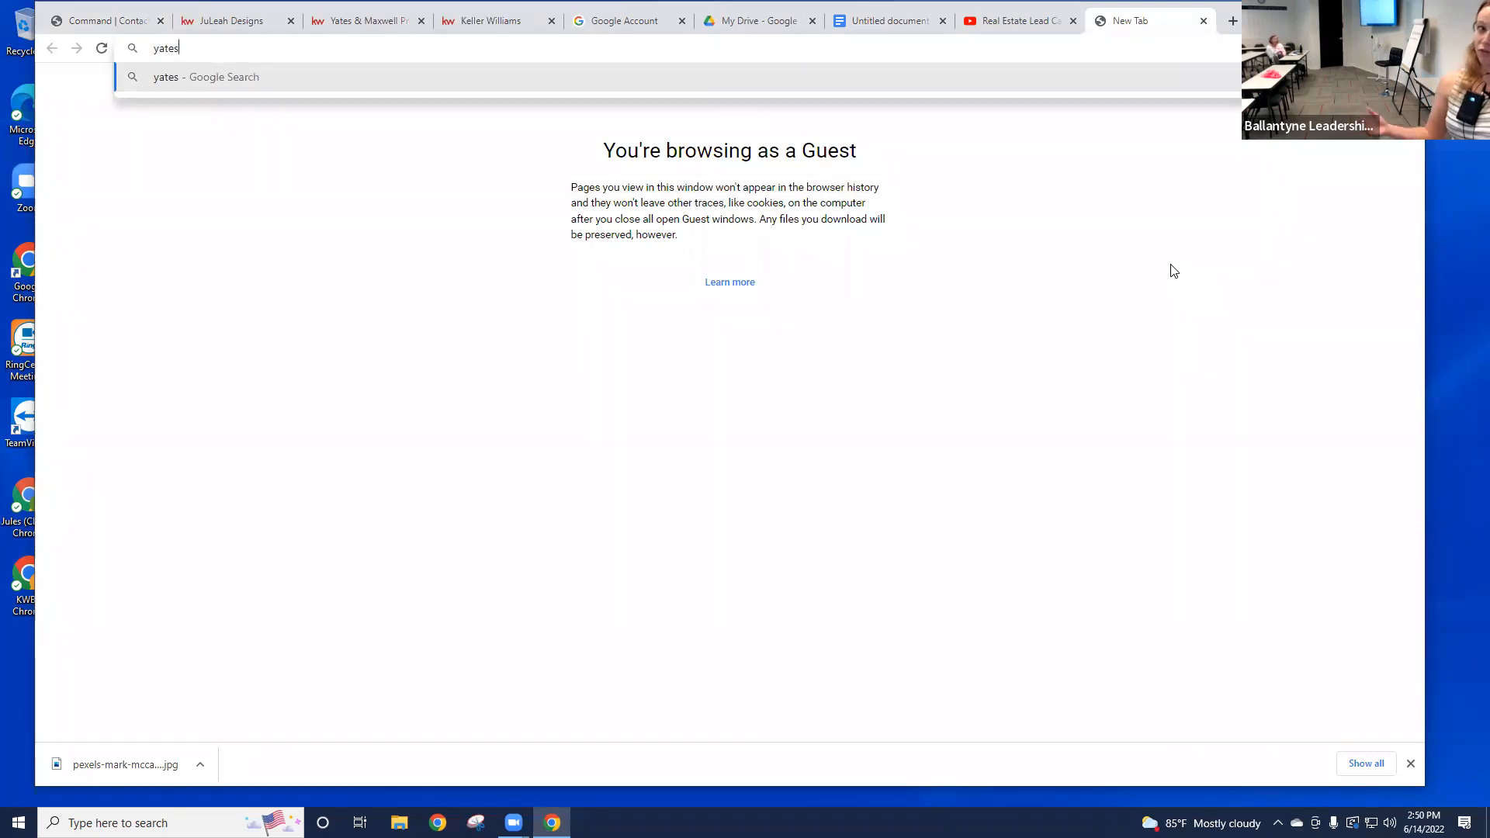
type("maxwellprfop")
key("BackSpace")
key("BackSpace")
key("BackSpace")
type("o")
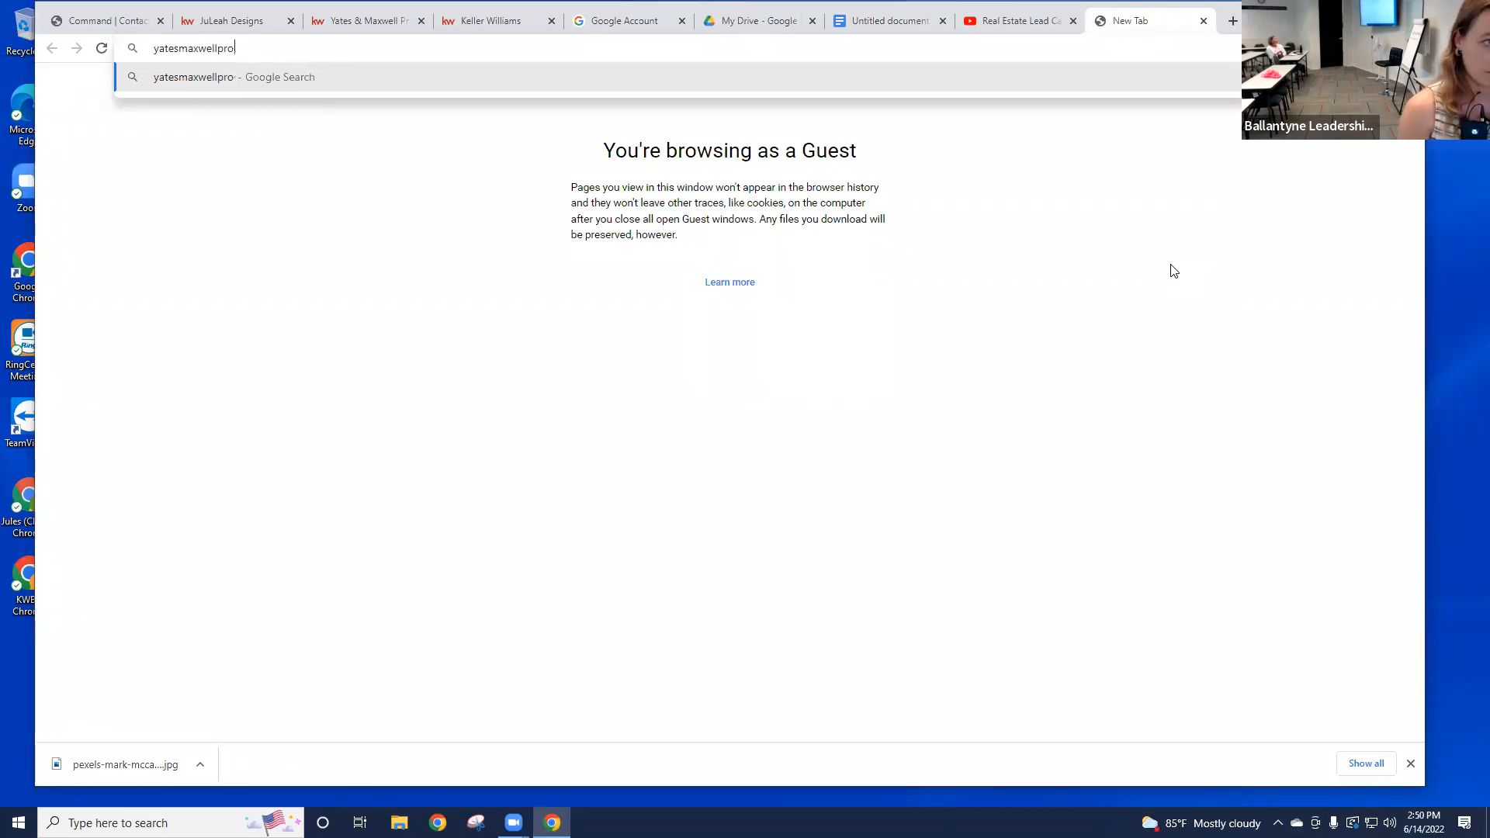
key("F12")
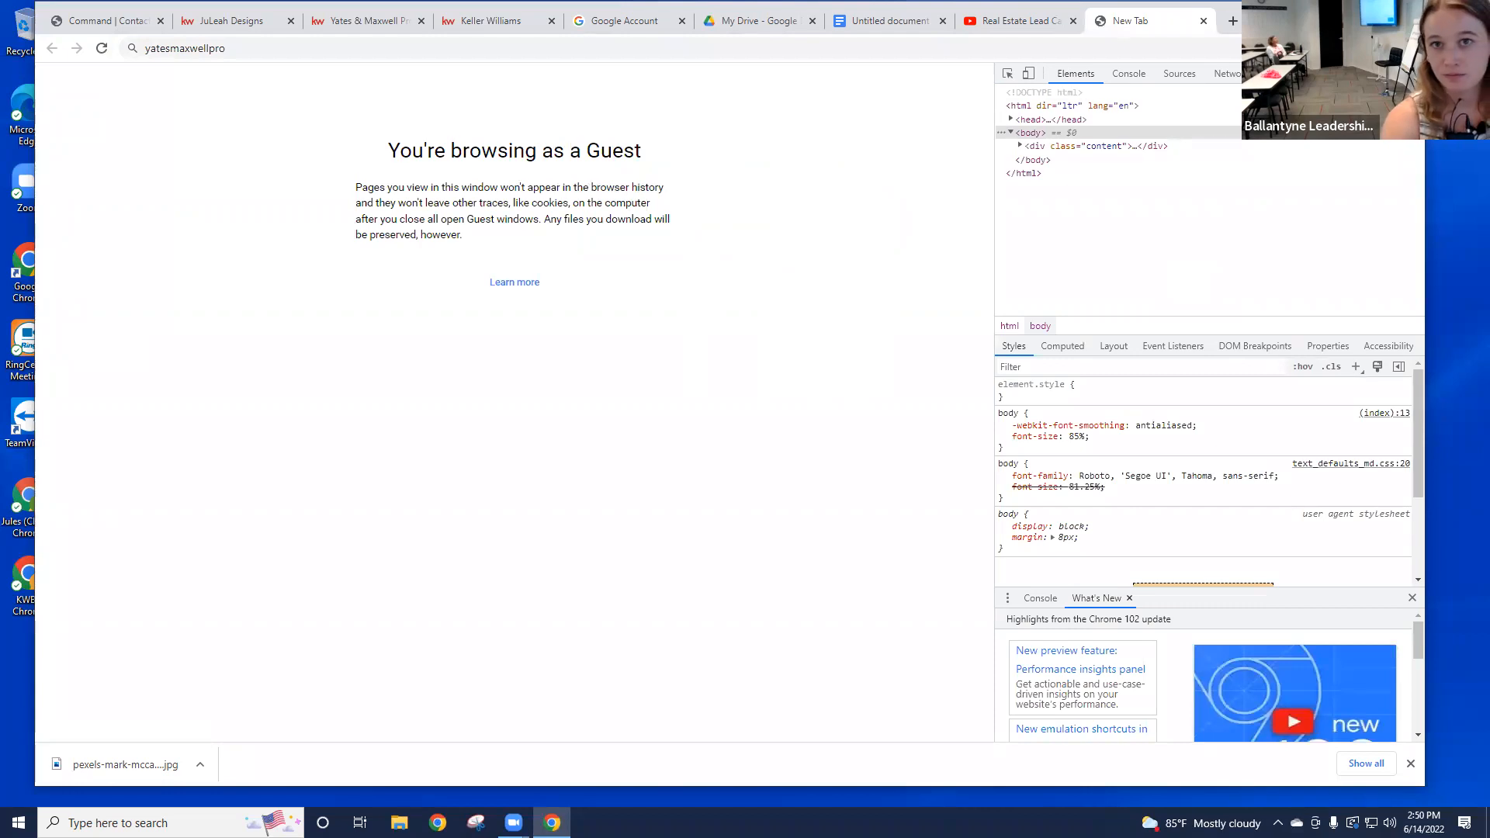
left_click_drag(1273, 20, 1211, 36)
left_click(1351, 90)
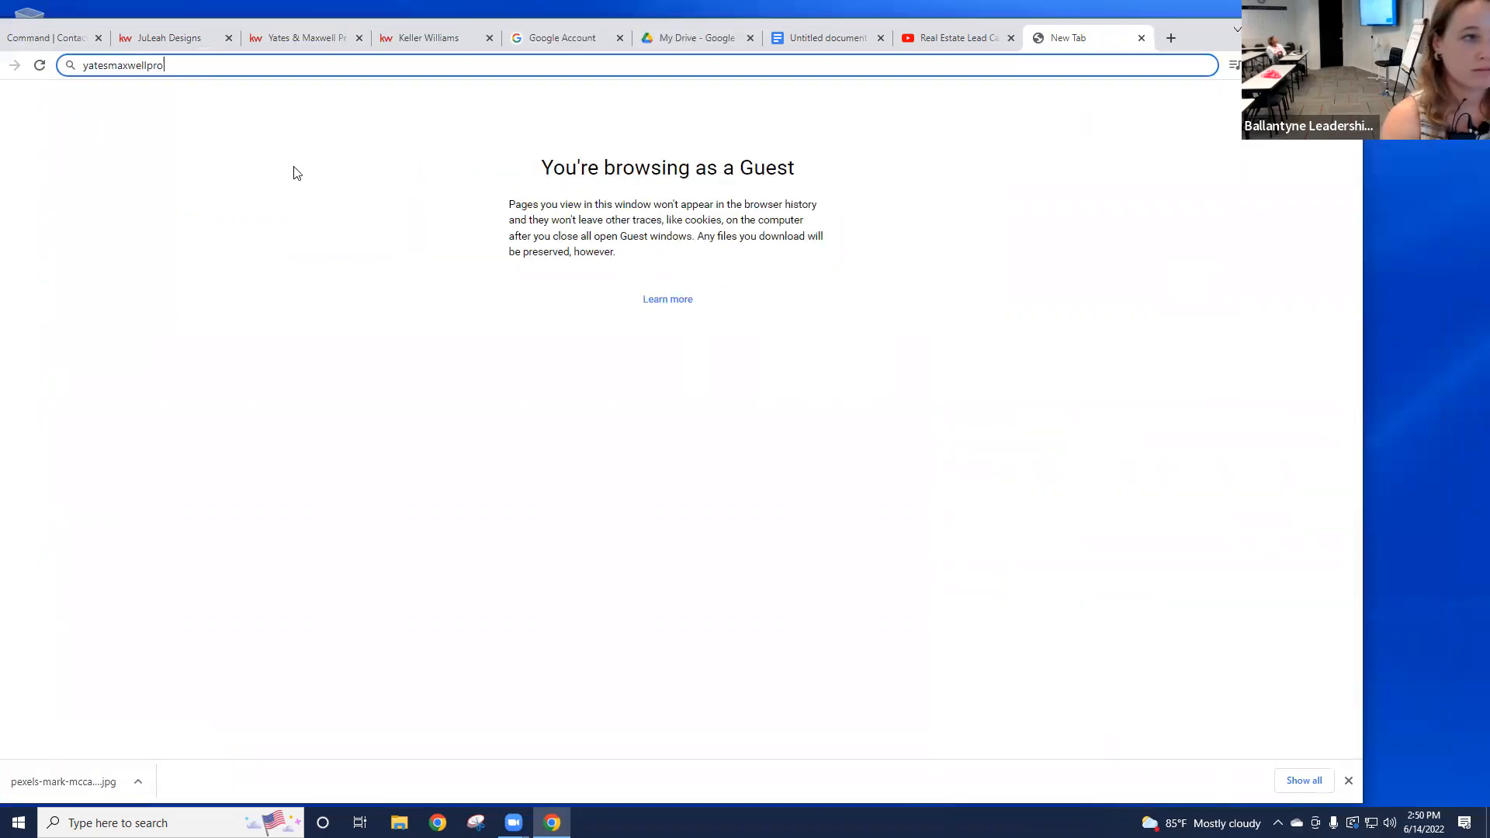
type("pertied")
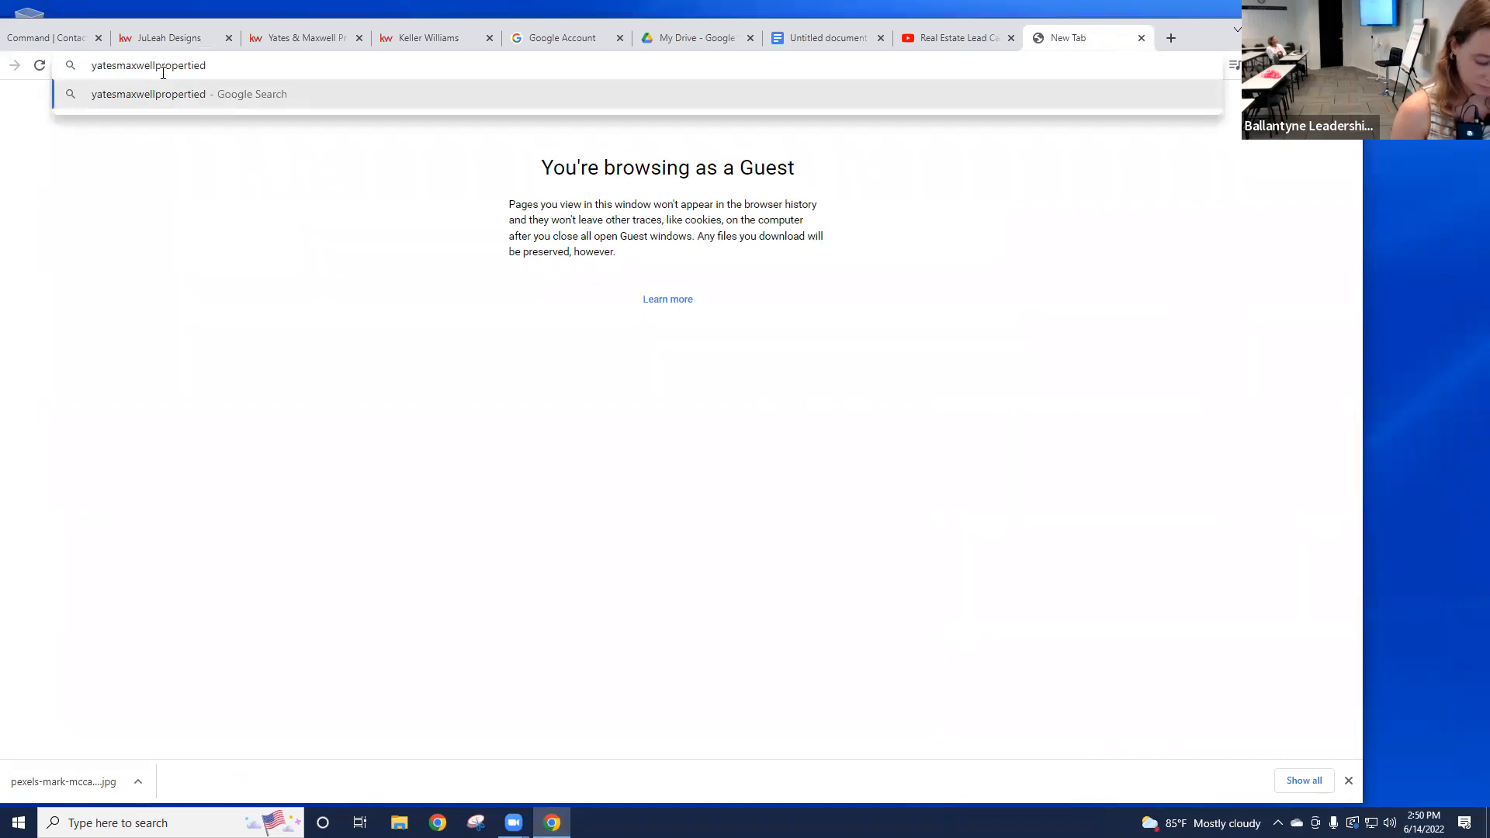
key("BackSpace")
type("s.com")
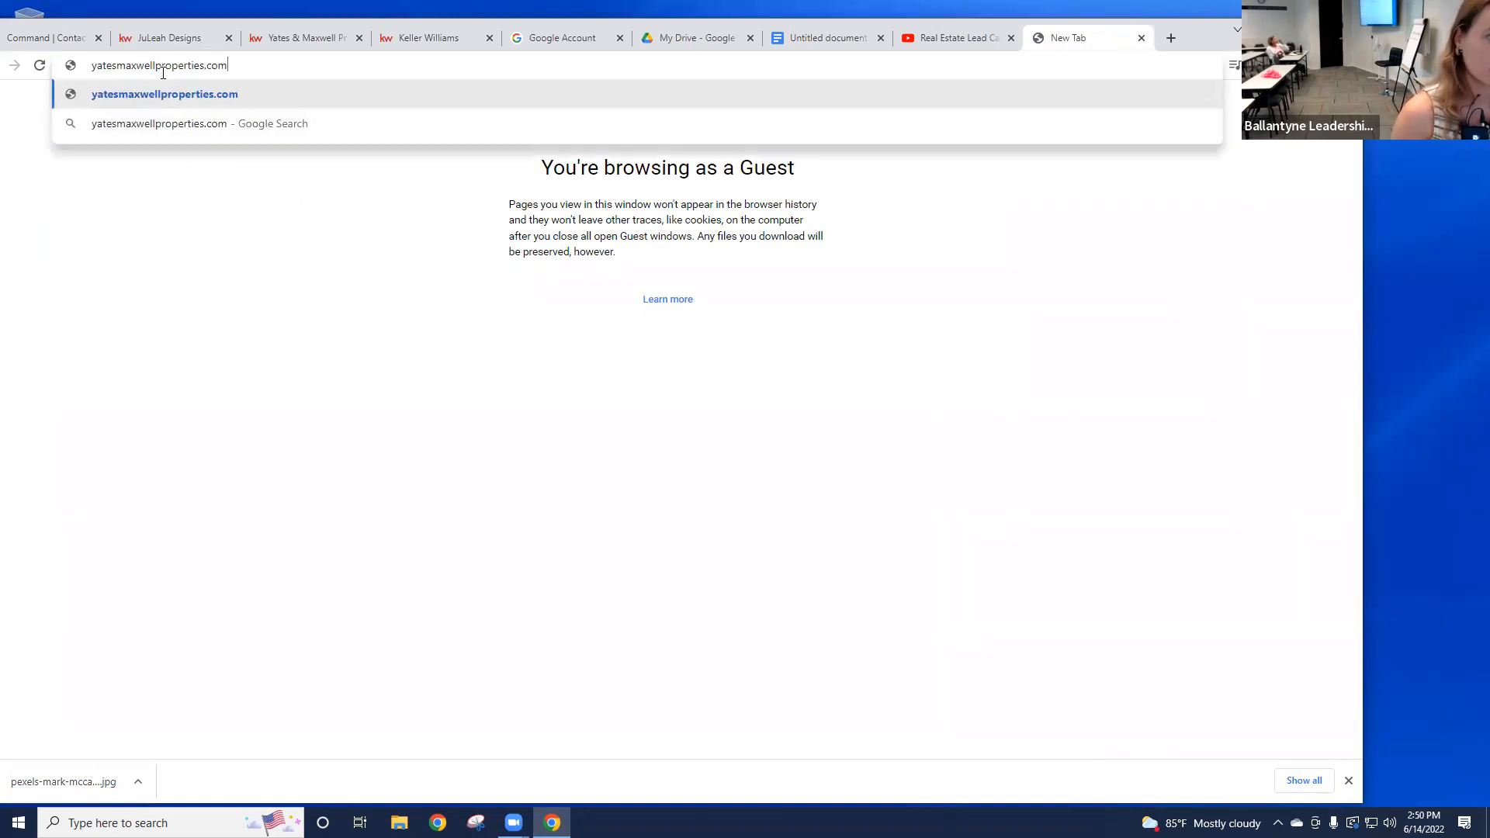
key("Return")
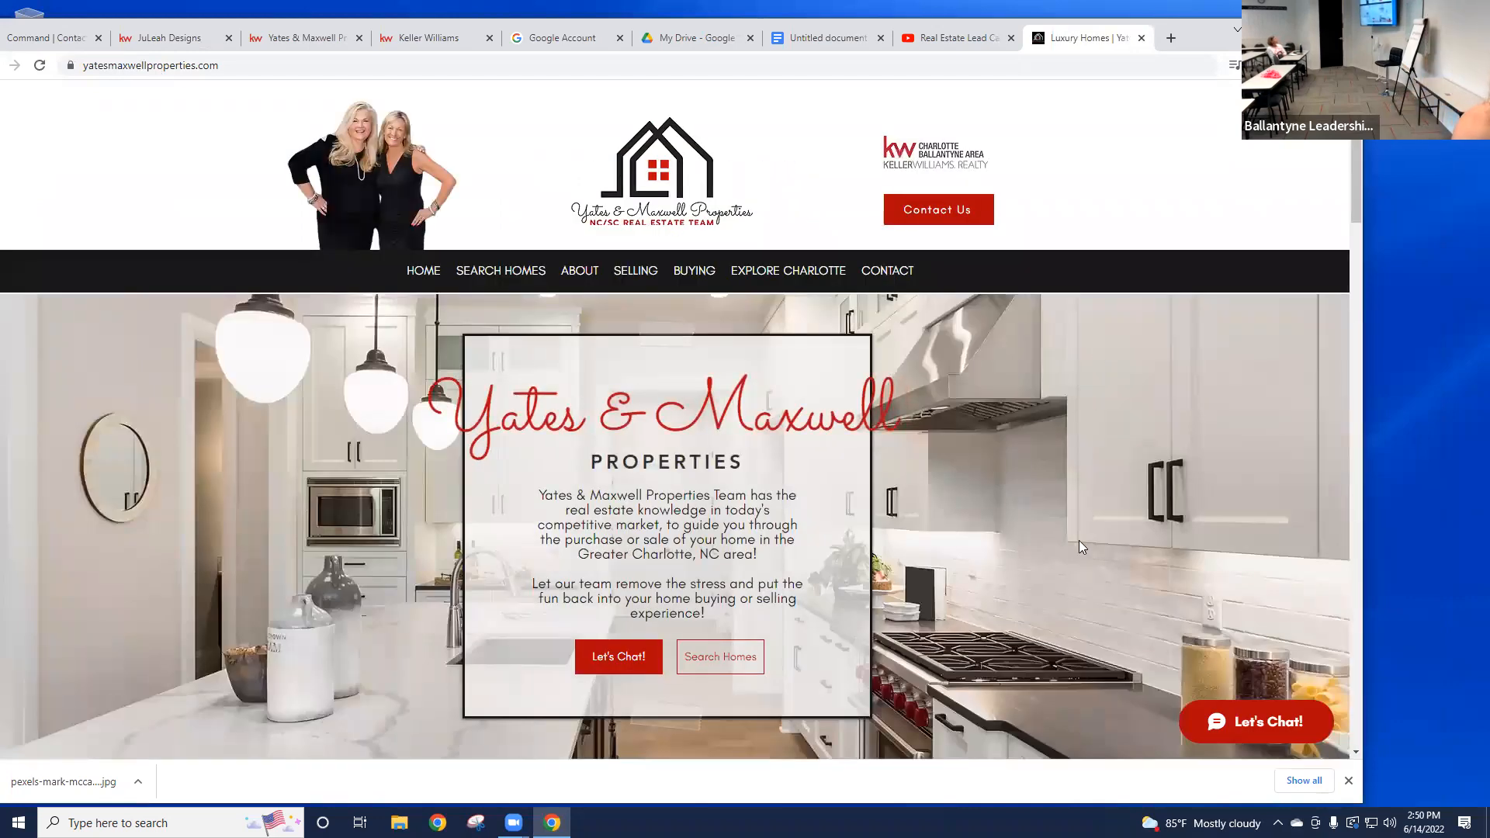
Step: Browse the Yates & Maxwell Properties home page and open its home search in a new tab
scroll(844, 523, "down", 3)
scroll(986, 505, "up", 1)
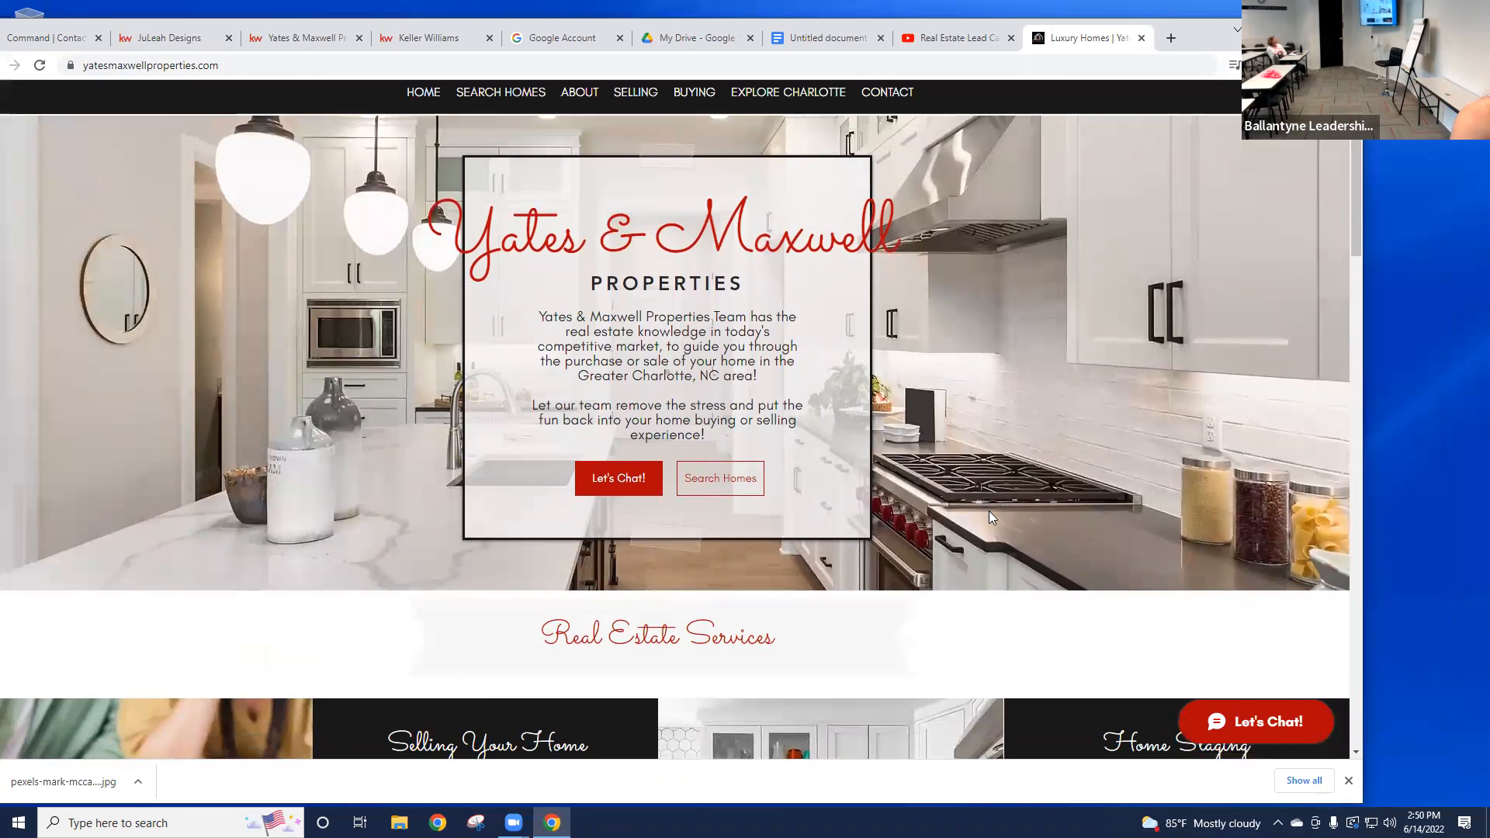
scroll(987, 530, "up", 1)
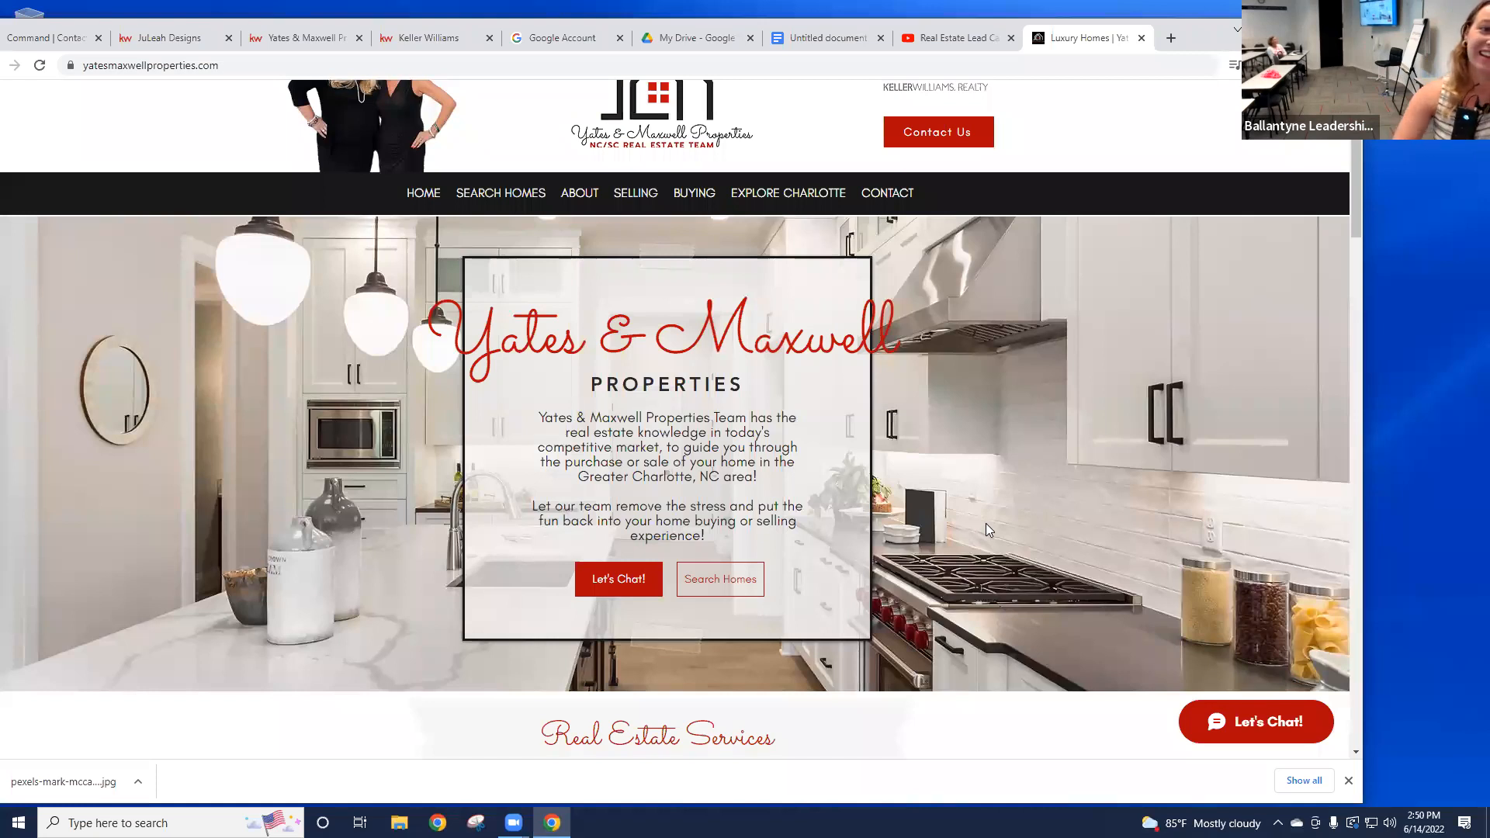
scroll(987, 475, "down", 1)
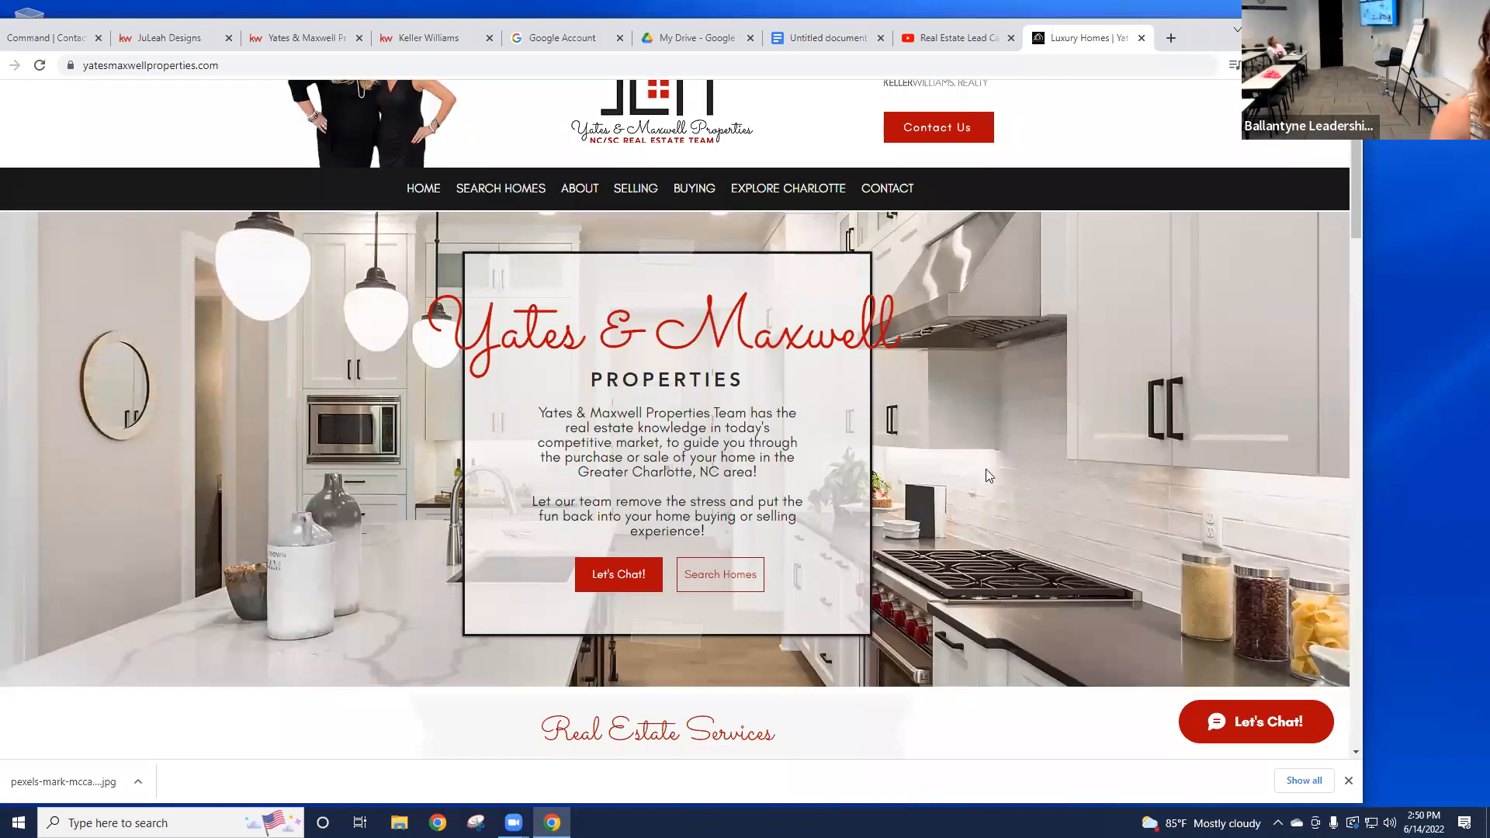
scroll(987, 473, "down", 6)
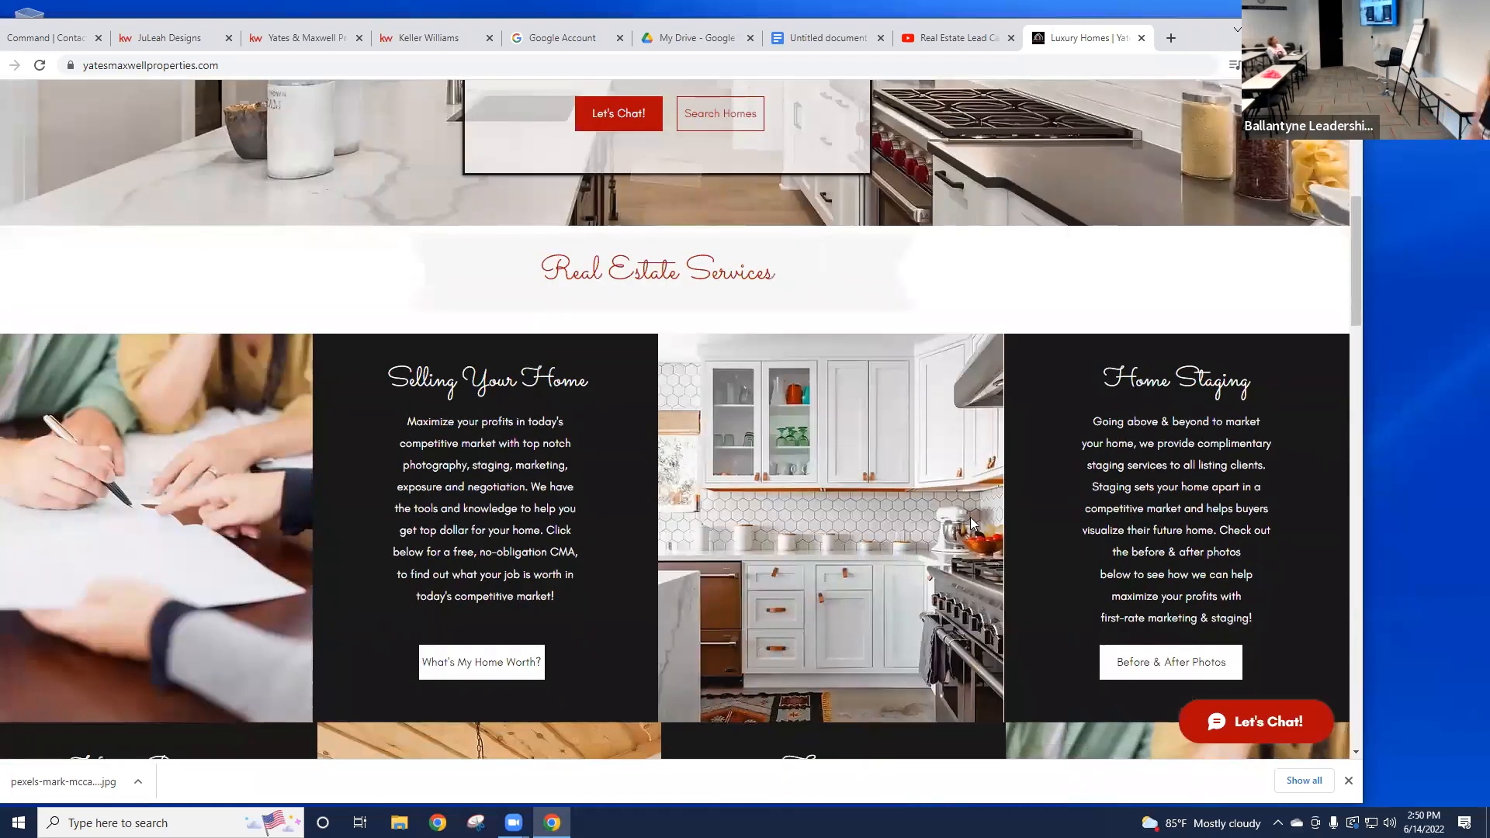
scroll(646, 600, "up", 4)
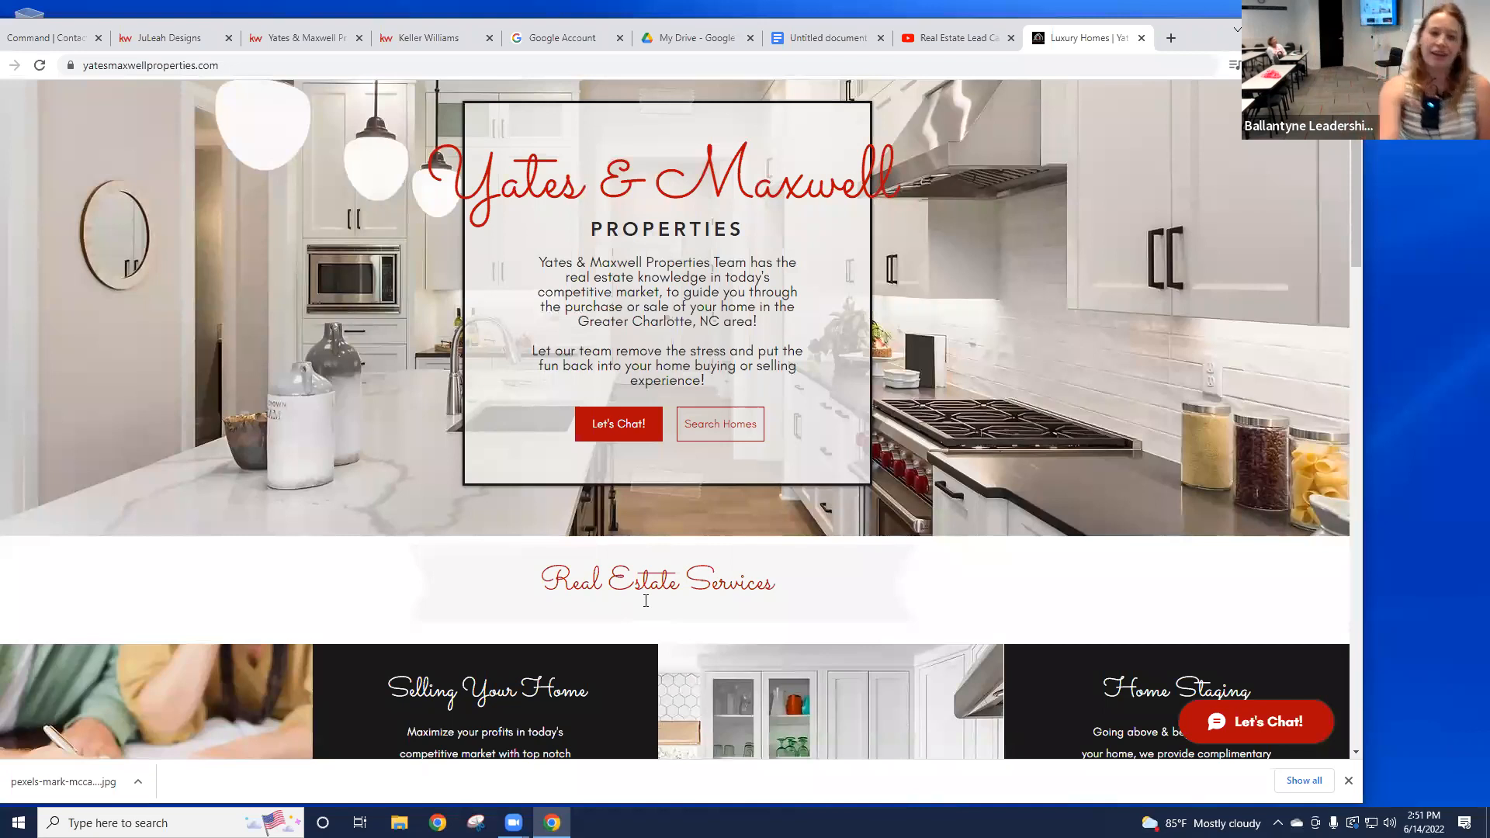
scroll(646, 601, "up", 2)
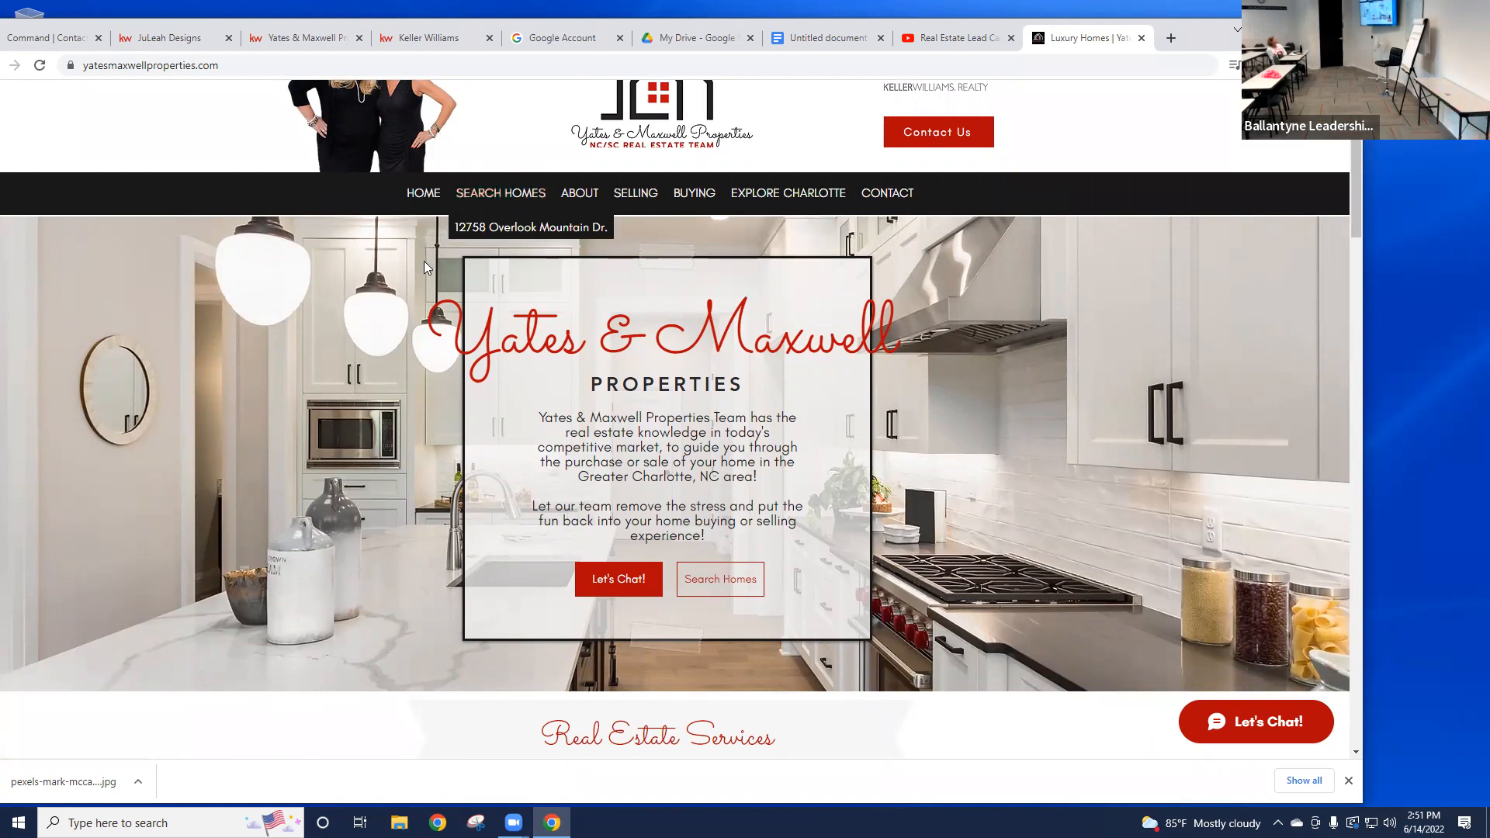
left_click(519, 196)
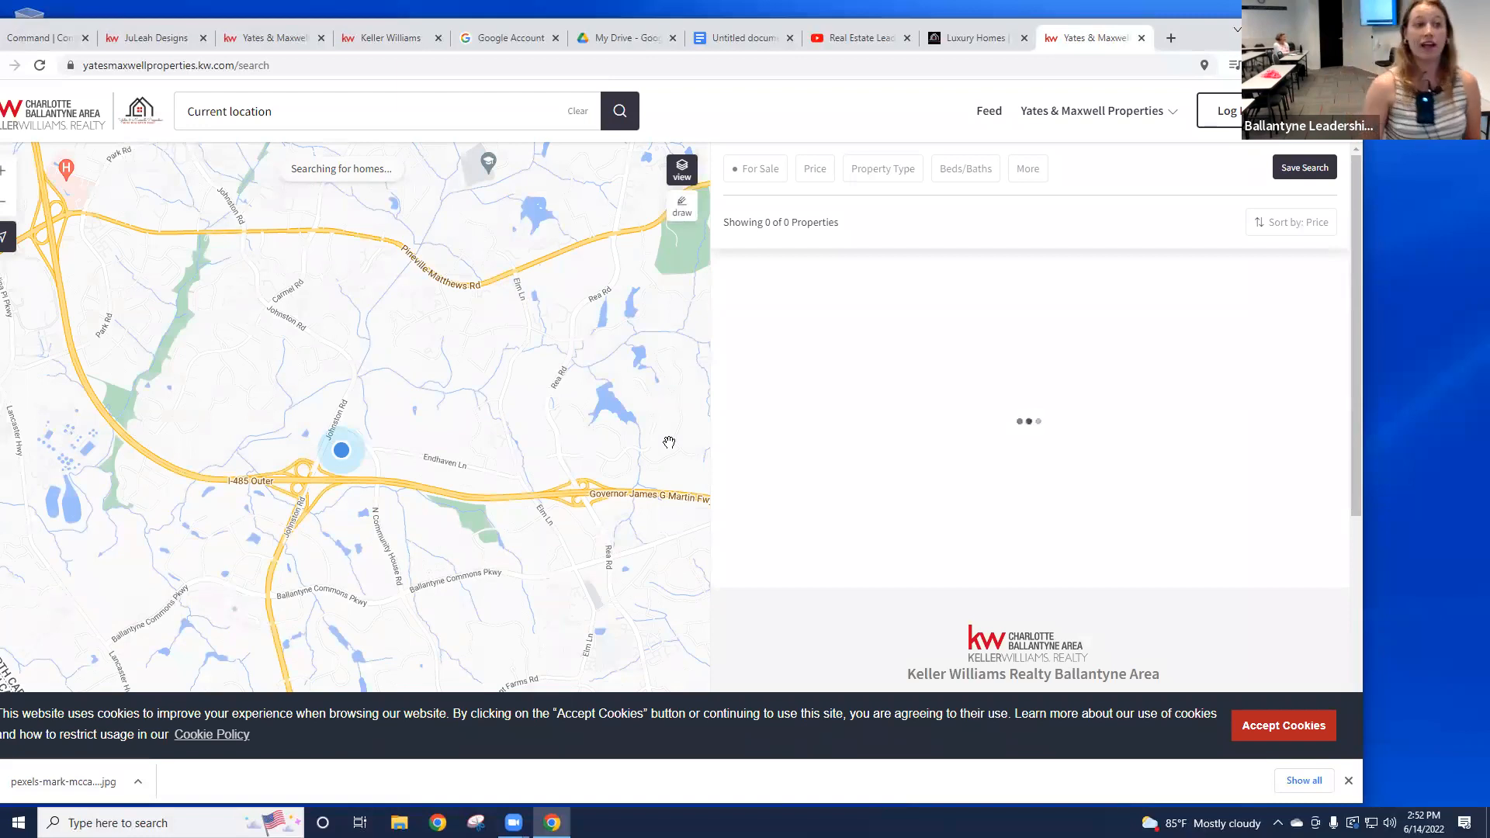
Step: Look at the Leave-a-Testimonial form and the map search, then return to the Yates & Maxwell home page
left_click(286, 39)
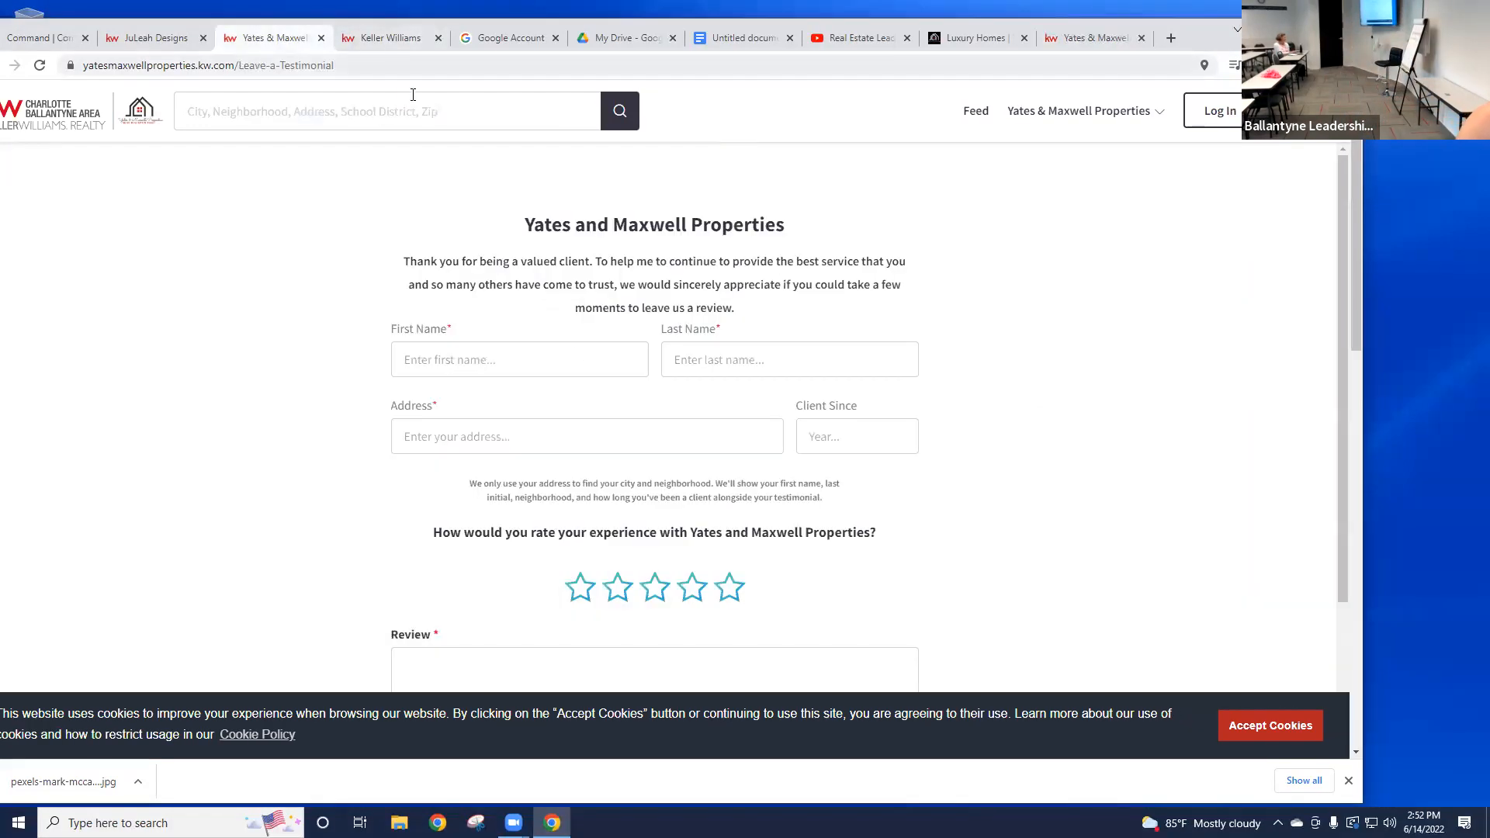
left_click(1077, 41)
left_click(974, 38)
scroll(845, 533, "up", 1)
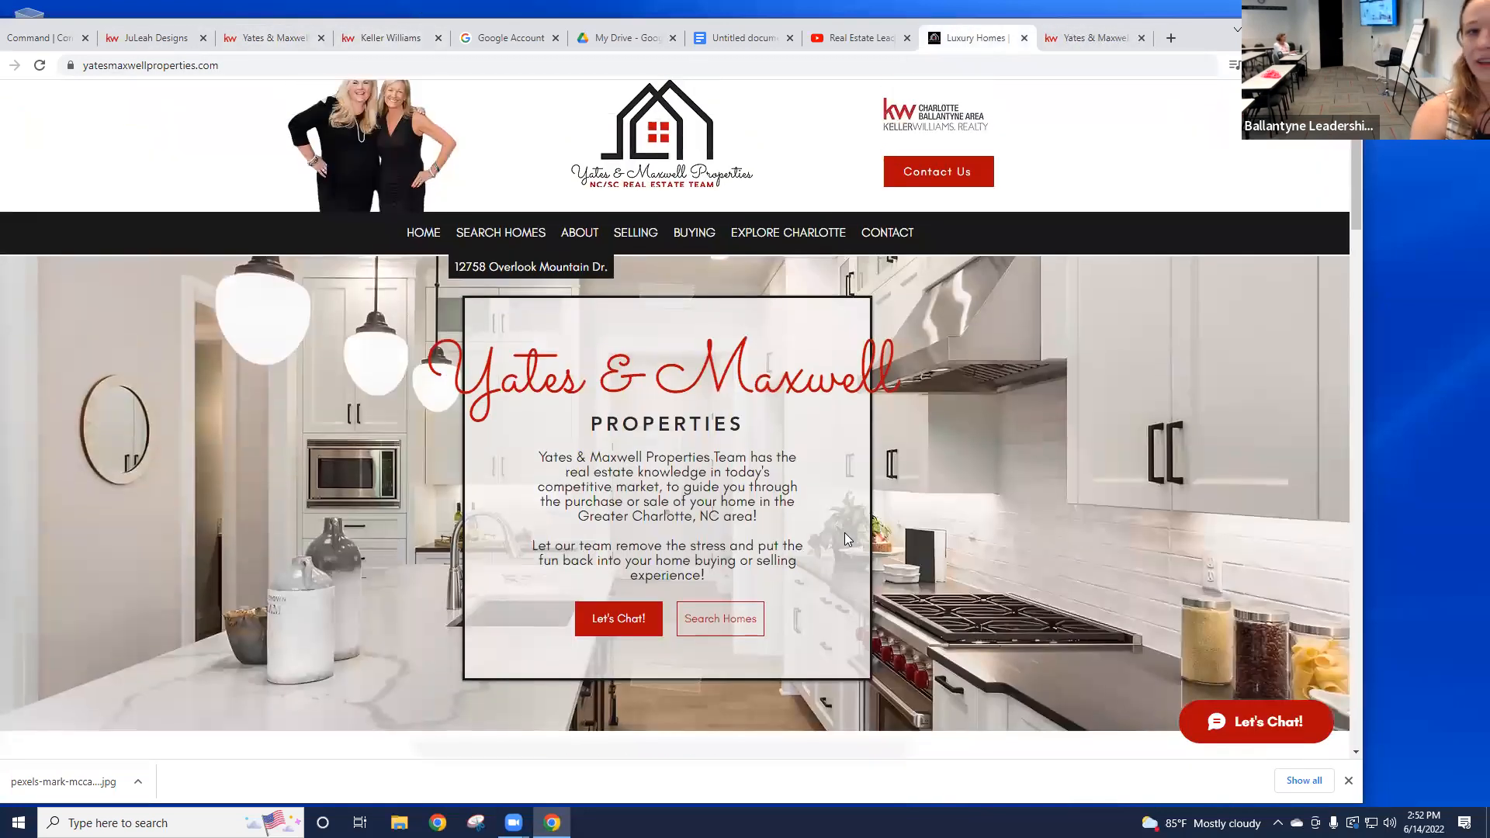
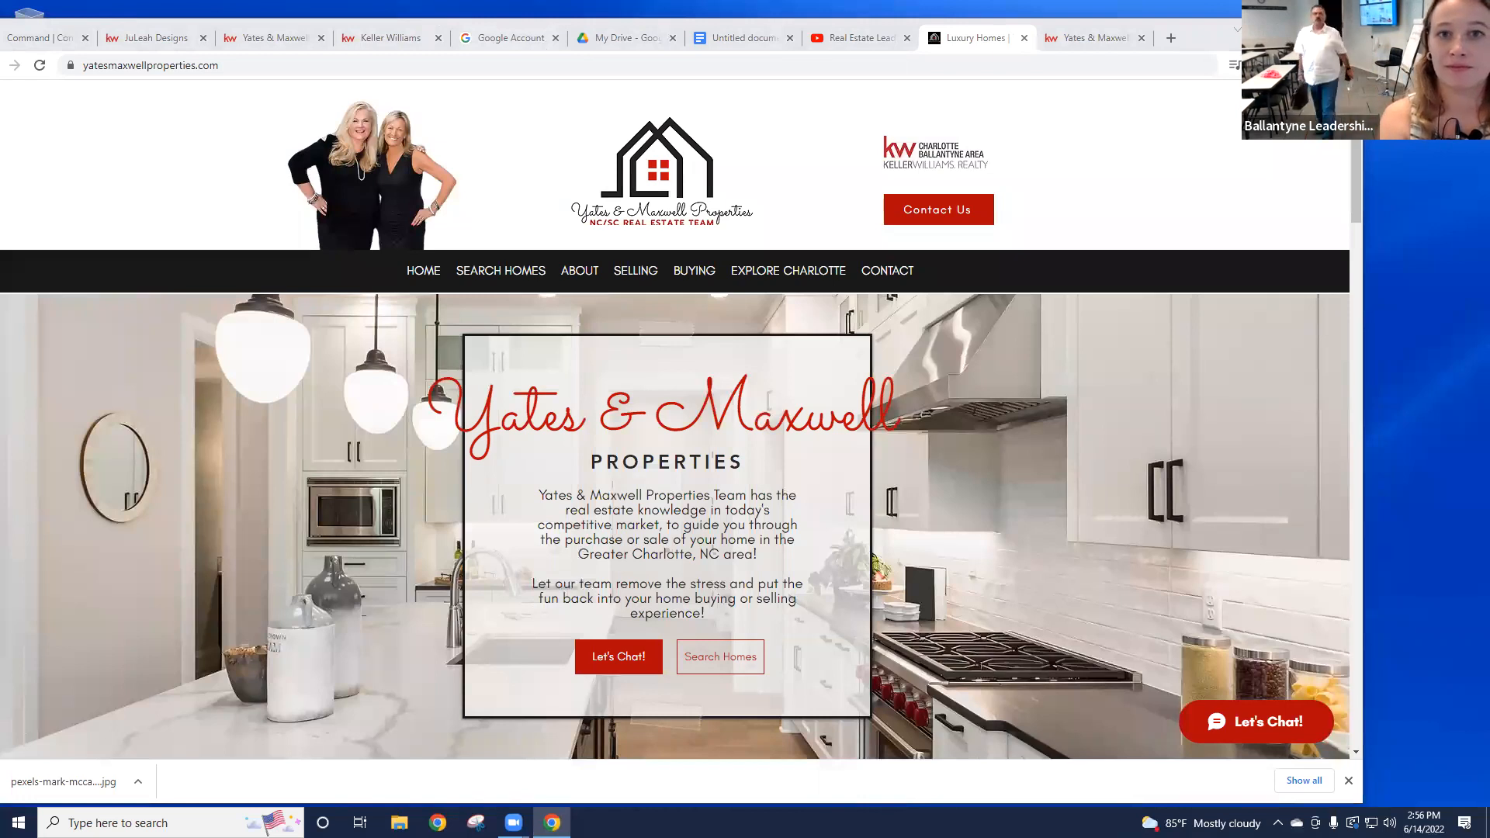
Step: Nudge the Chrome window showing the Yates & Maxwell homepage, then minimize it to the desktop
left_click_drag(1203, 35, 1189, 62)
mouse_move(486, 298)
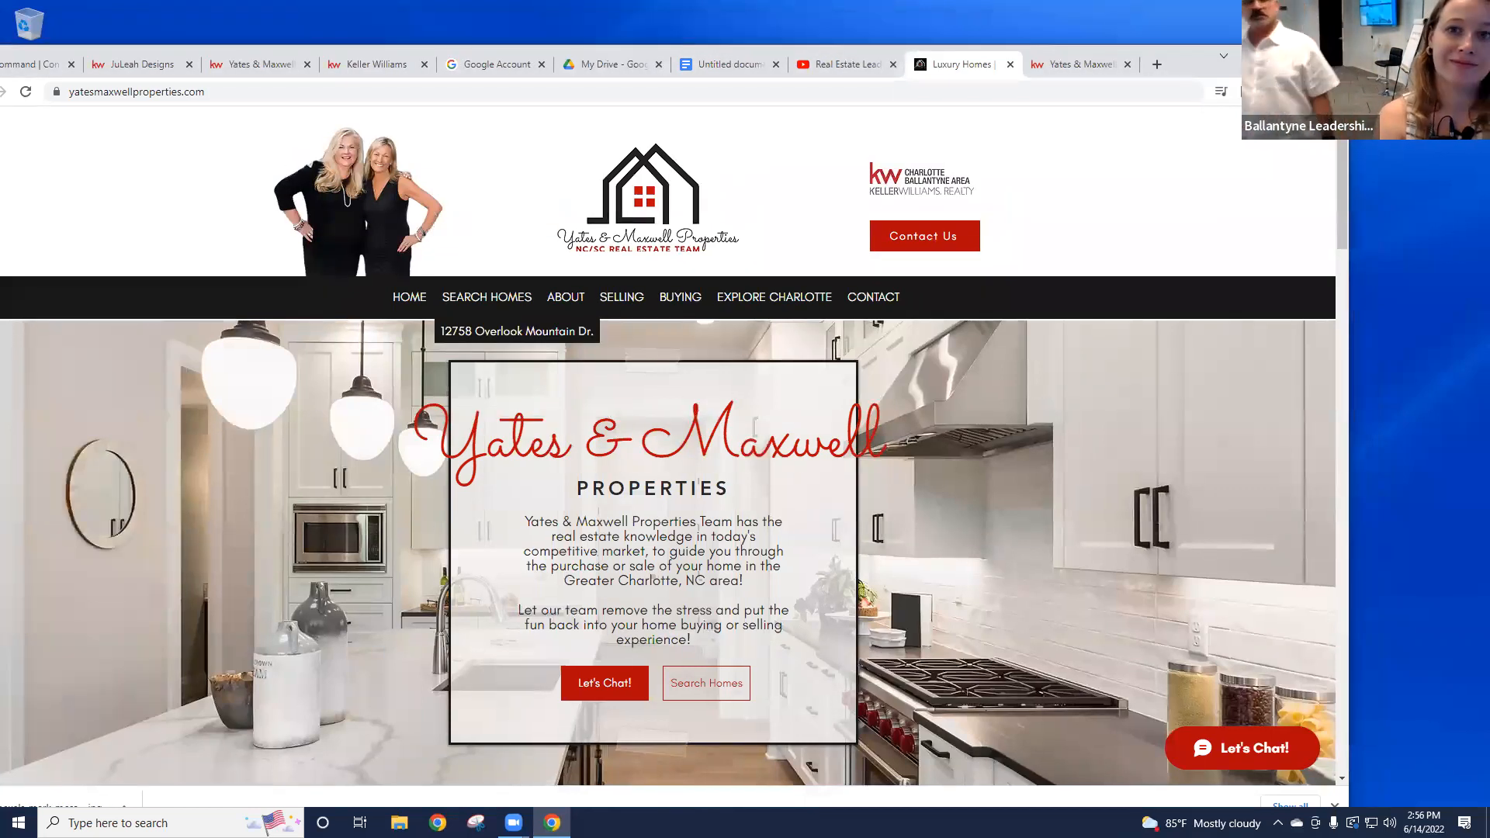
left_click(1332, 57)
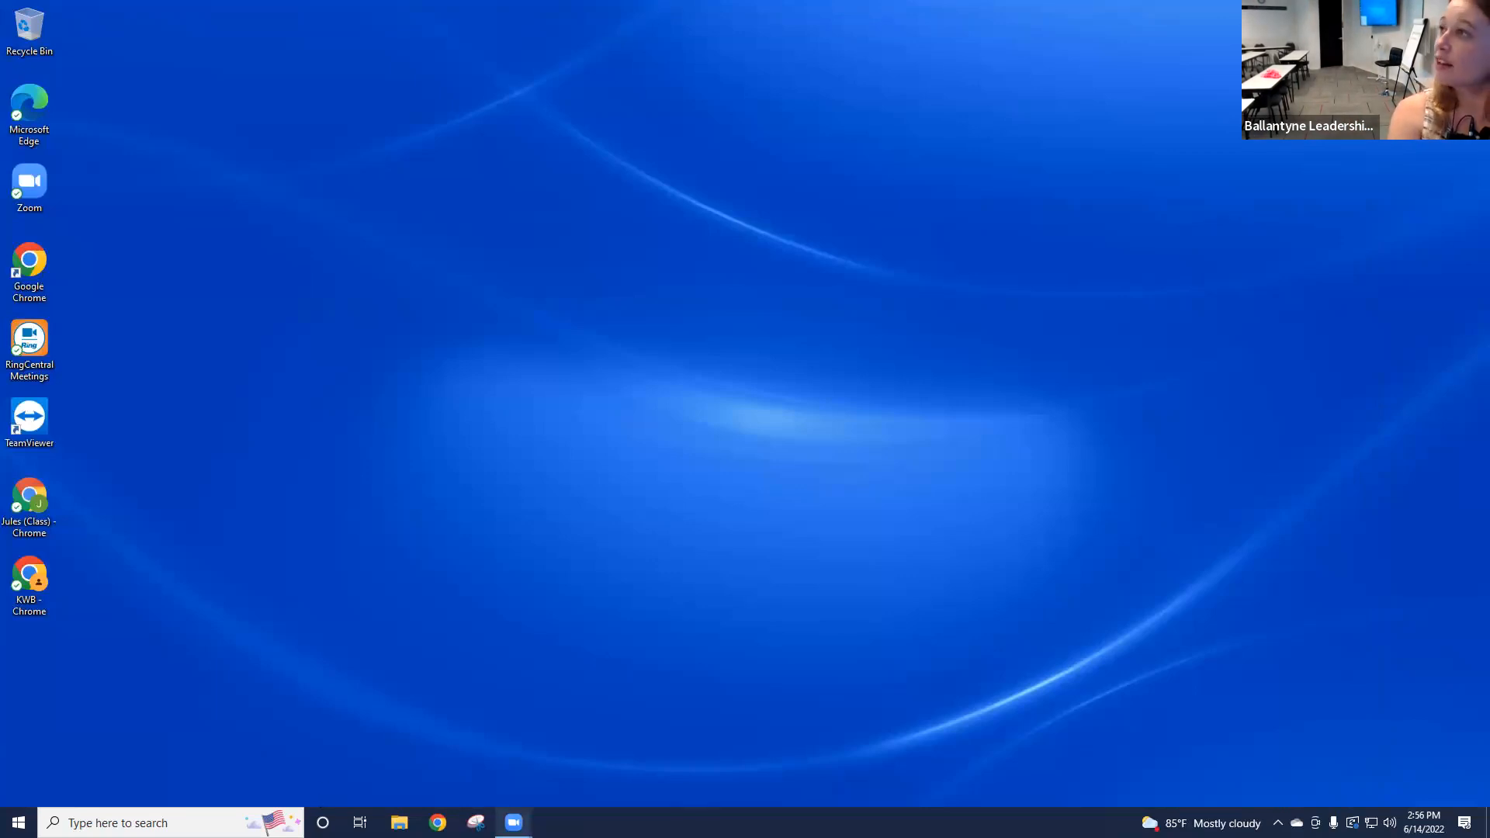
mouse_move(513, 823)
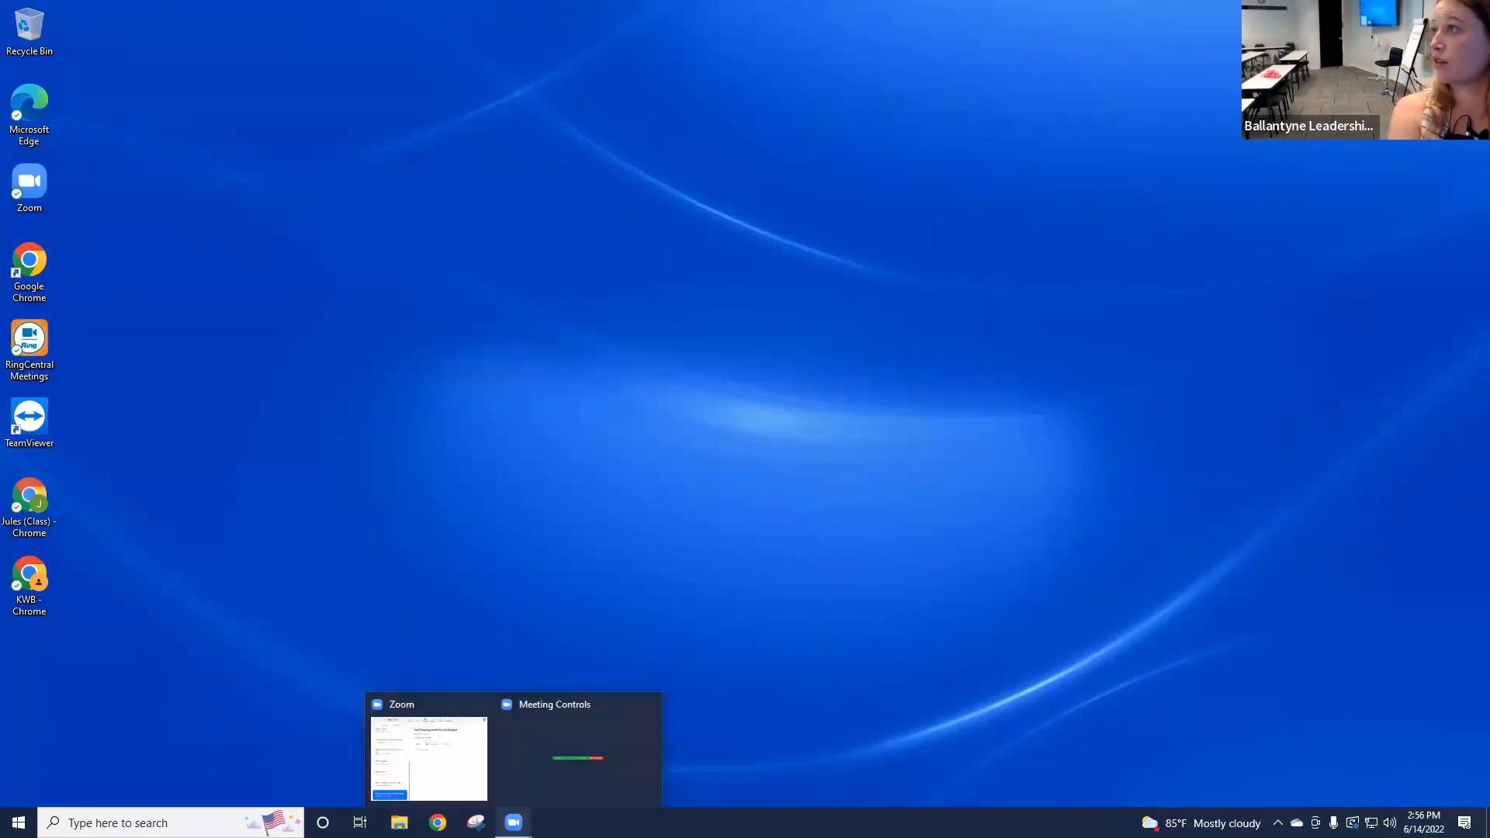